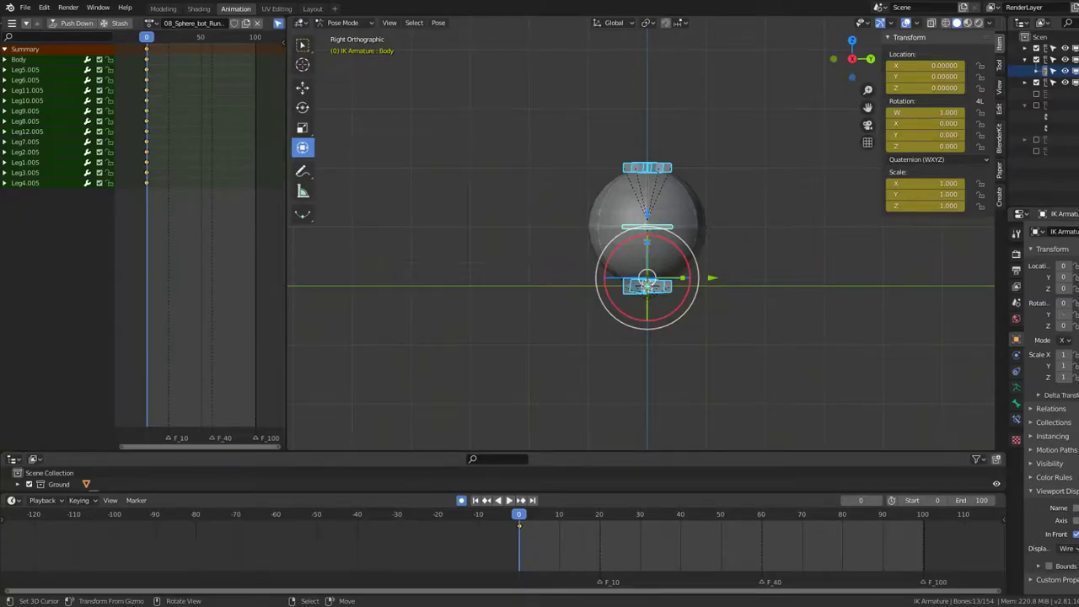
Step: Raise the Body bone in Right view so the upper shell lifts above the extended legs
left_click(630, 305)
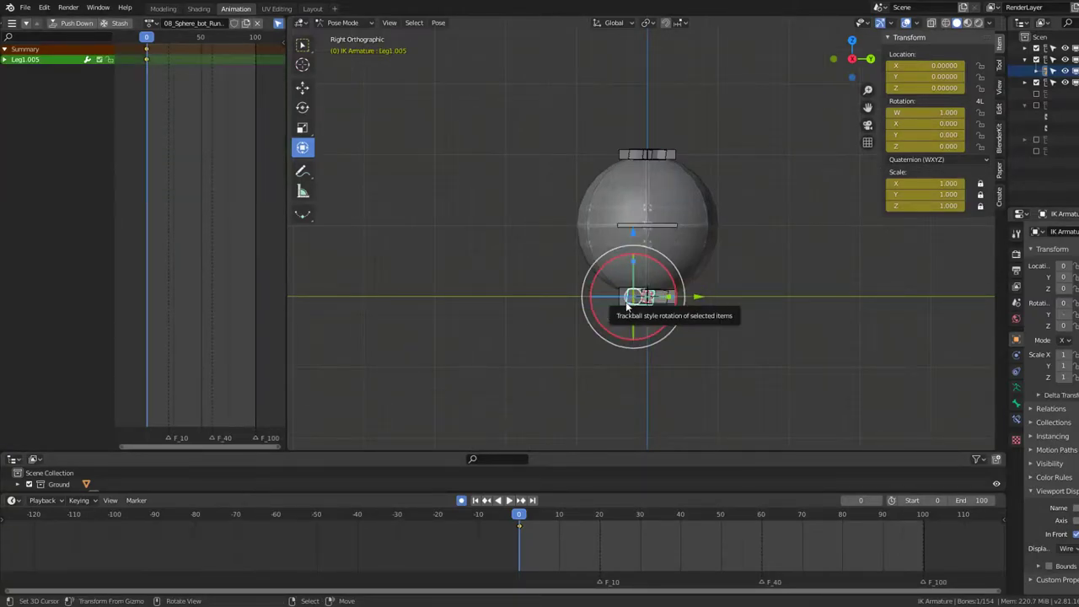
left_click_drag(634, 305, 623, 298)
key("Escape")
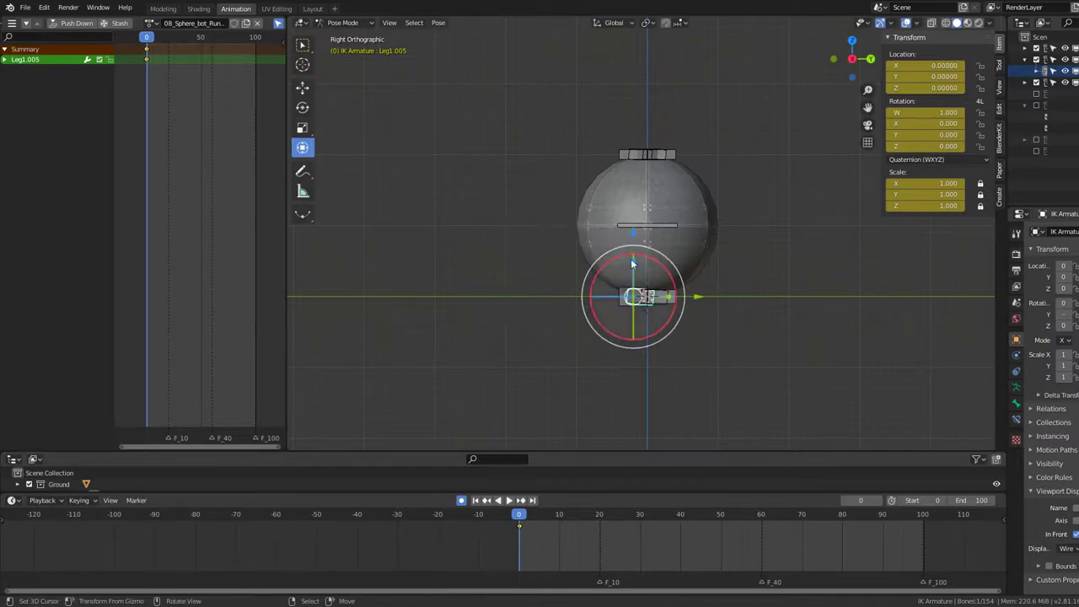
left_click(660, 232)
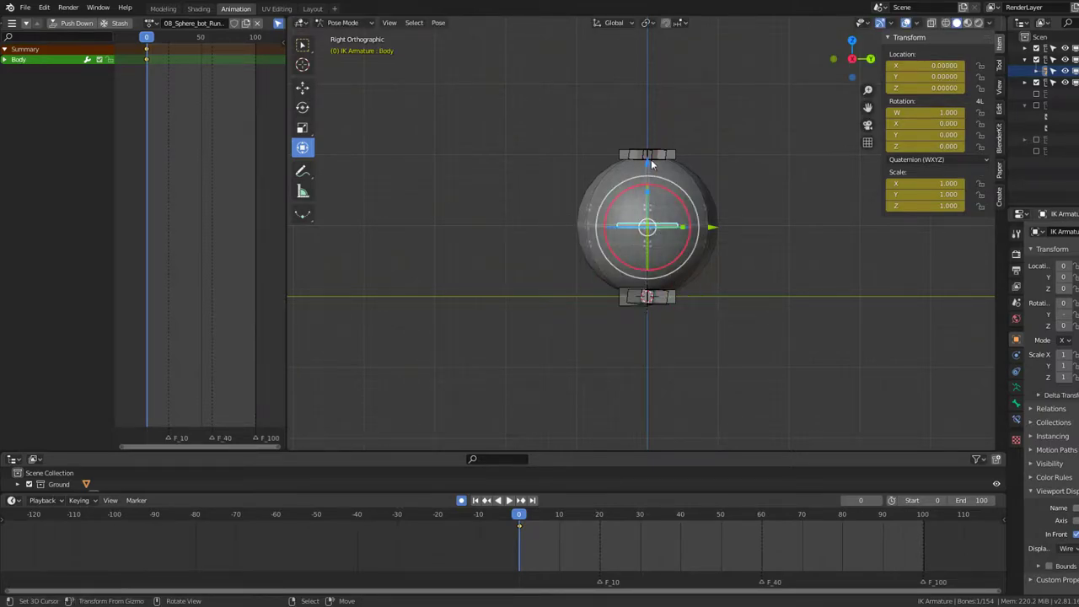
left_click_drag(651, 159, 650, 133)
Step: Move the left-side feet Leg1.005, Leg2.005 and Leg3.005 forward along the Y axis
left_click(626, 304)
scroll(626, 305, "up", 2)
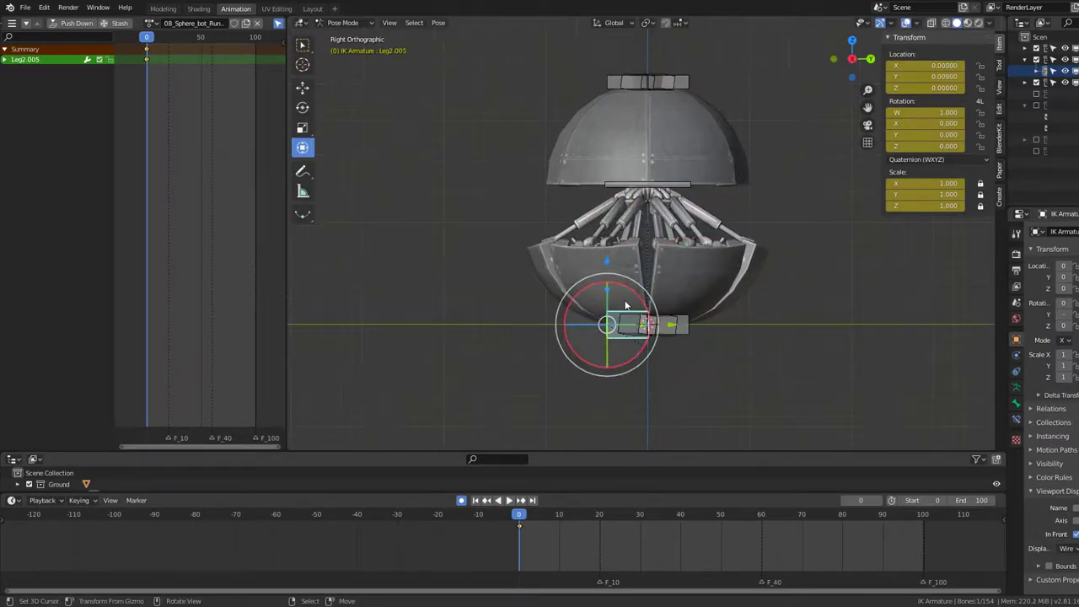
left_click(666, 325, "shift")
left_click(667, 325, "shift")
key("g")
key("y")
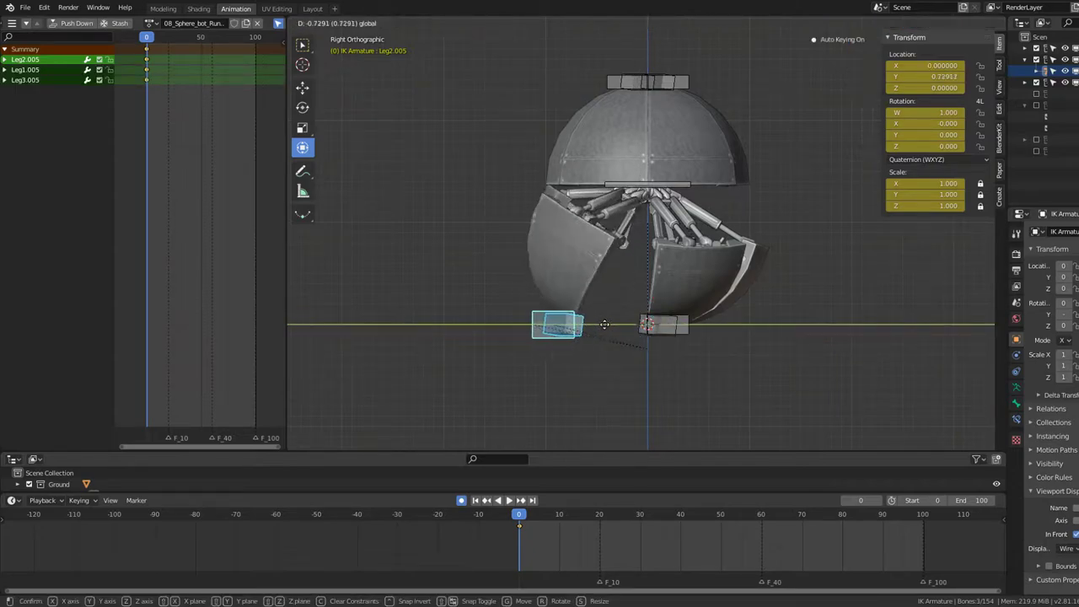
left_click(491, 332)
Step: Move the right-side feet along the Y axis, further to the right
left_click(687, 329)
left_click(687, 329, "shift")
left_click(688, 329, "shift")
key("g")
key("y")
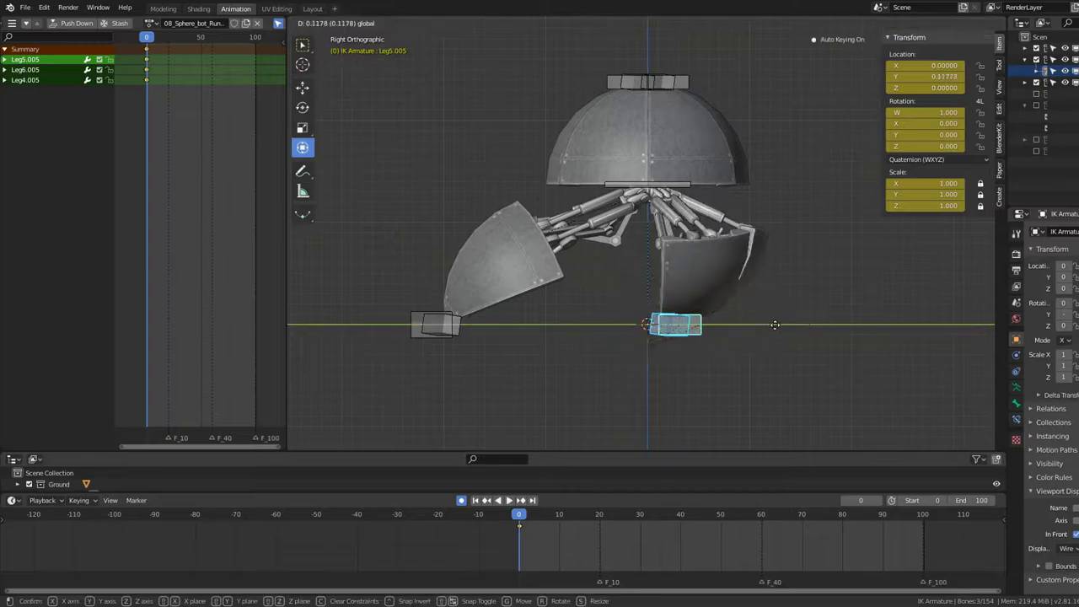
left_click(915, 339)
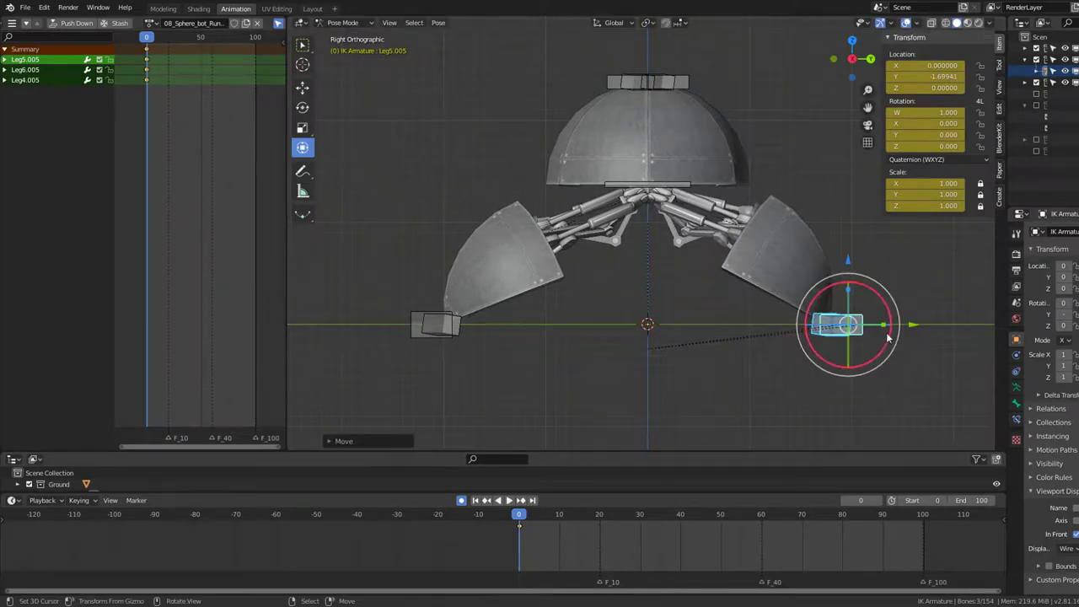
middle_click_drag(888, 337, 681, 300)
Step: Scale the selected feet outward along X, then orbit around to check the stance
key("s")
key("x")
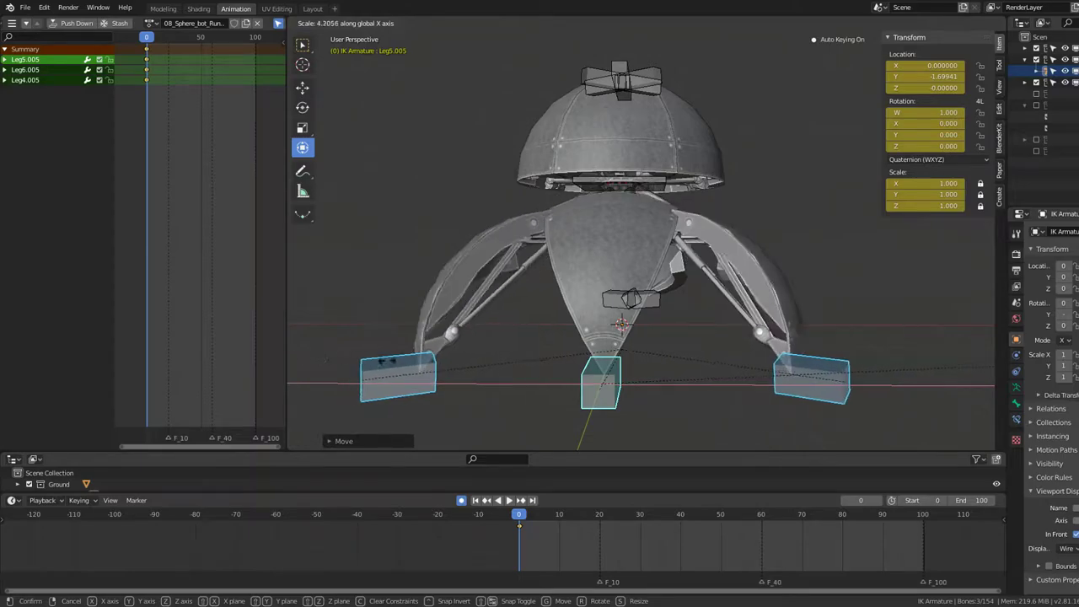
left_click(348, 341)
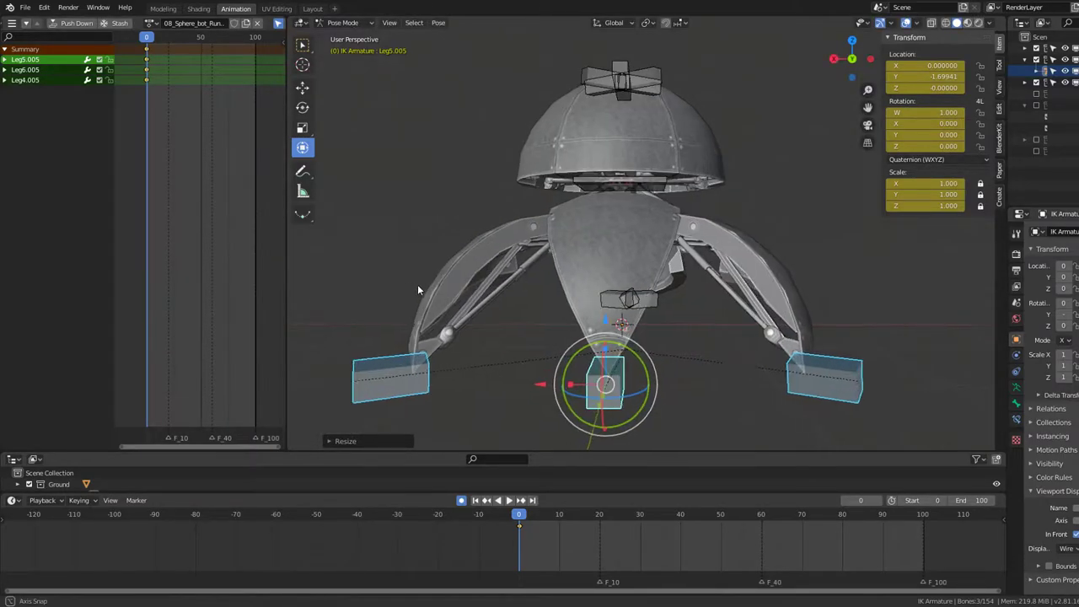
middle_click_drag(417, 289, 443, 298)
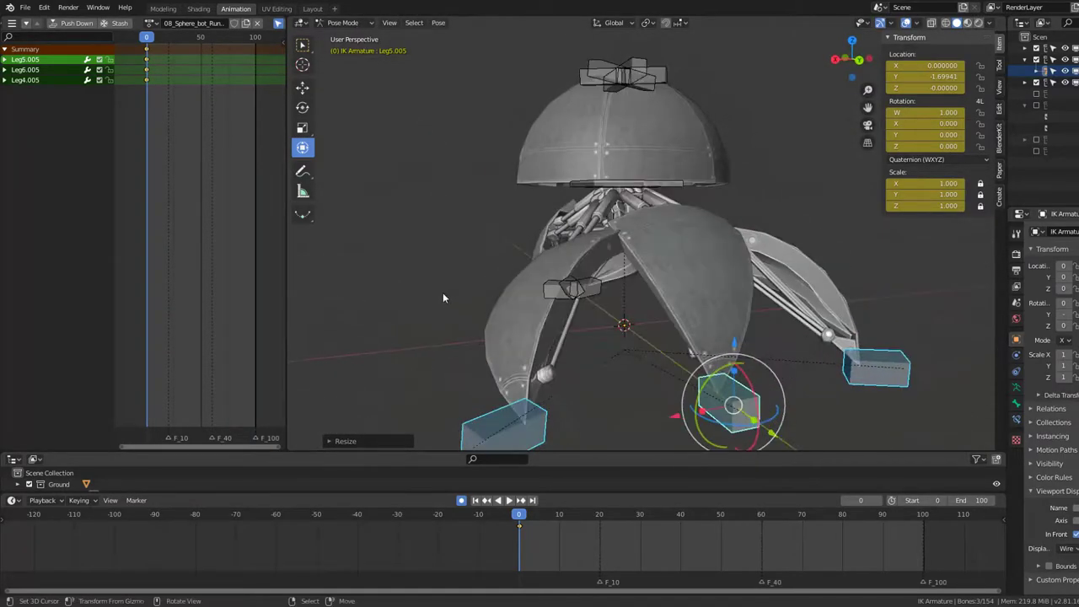
mouse_move(442, 298)
middle_mouse_down()
mouse_move(584, 291)
mouse_move(607, 348)
middle_mouse_up()
Step: Switch between the leg shell object and Pose Mode to get back to posing the rig bones
left_click(639, 423)
left_click(631, 432)
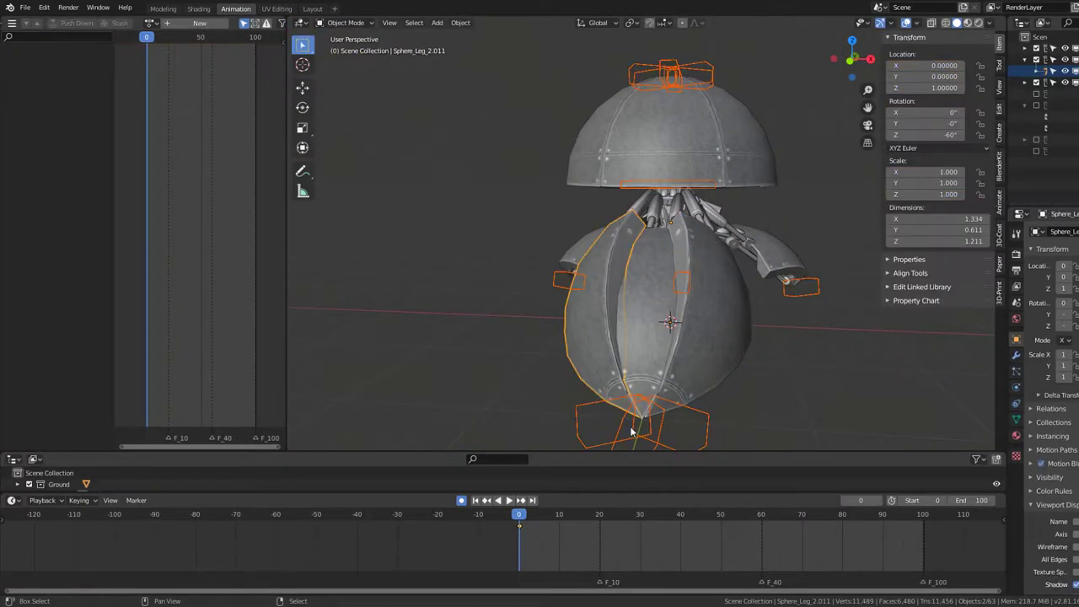
left_click(706, 408)
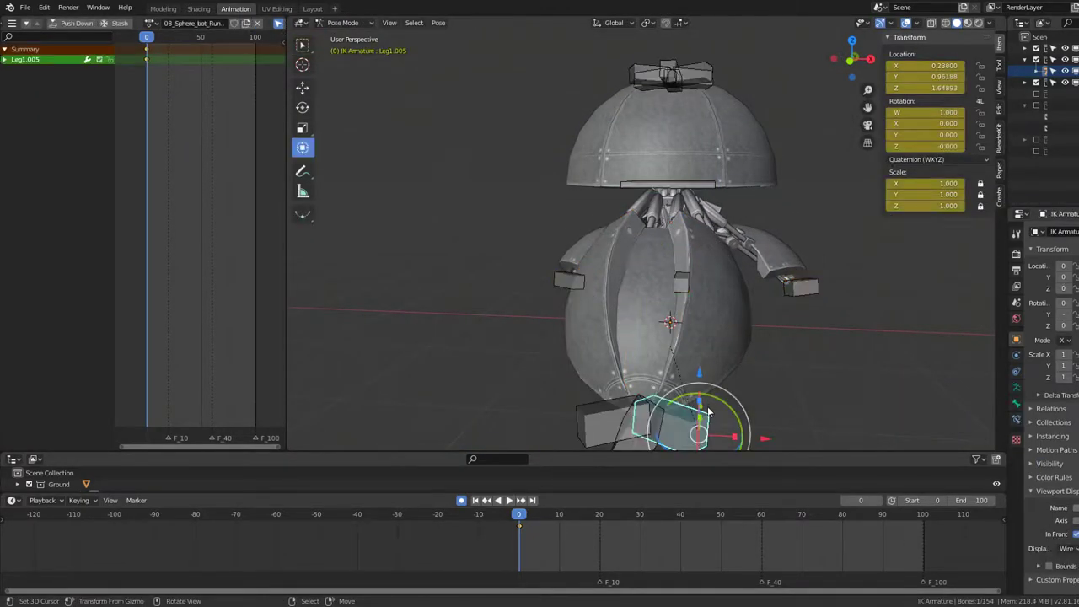
left_click(611, 414)
middle_click_drag(605, 411, 557, 344)
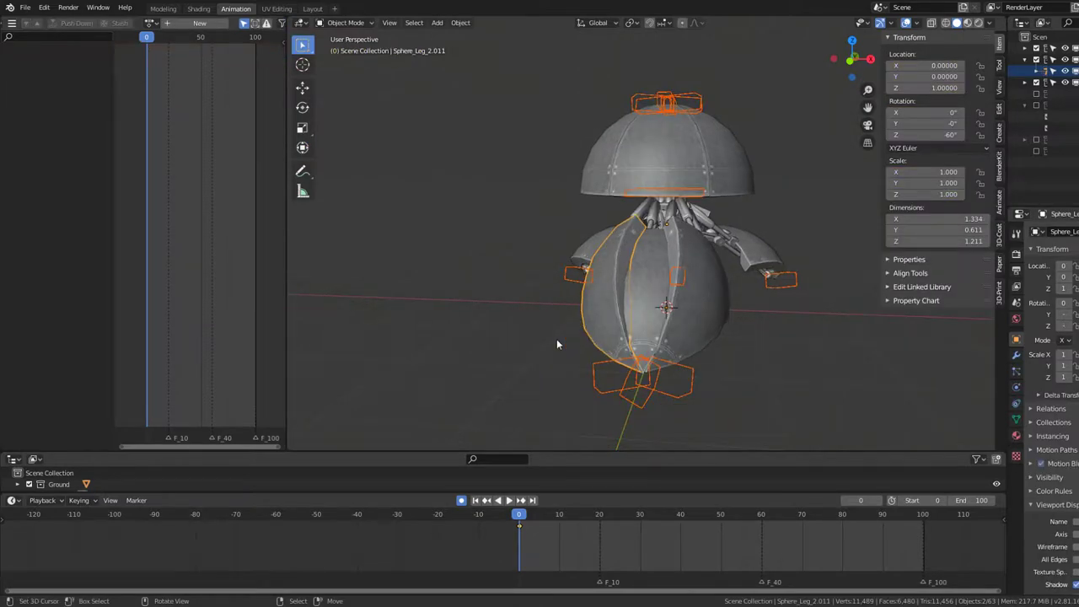
left_click(586, 386)
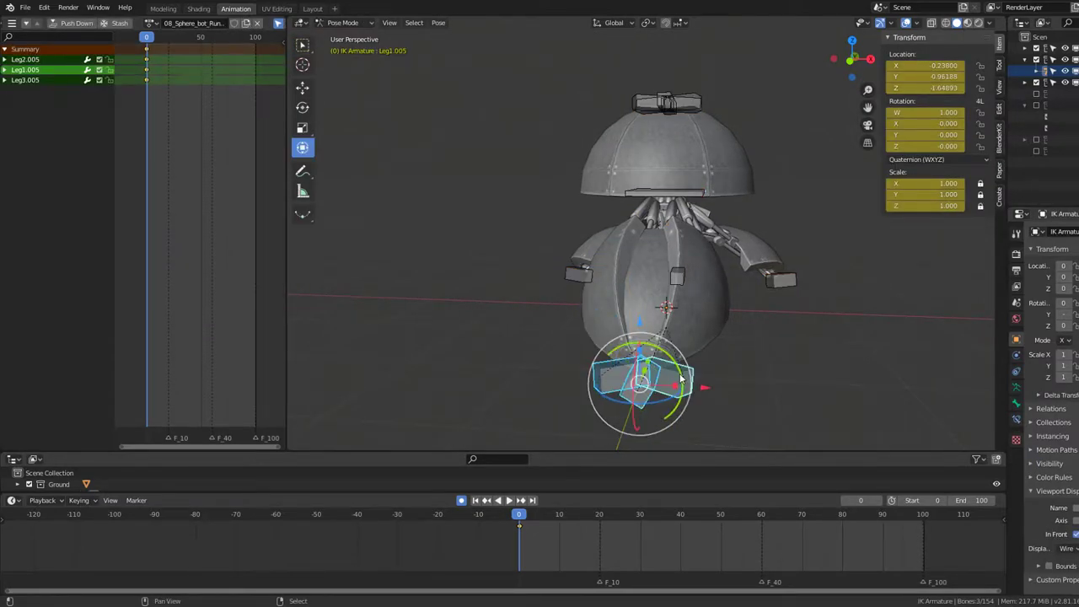
Step: Select the three linked foot bones and scale them wider along the X axis
key("a")
key("s")
key("x")
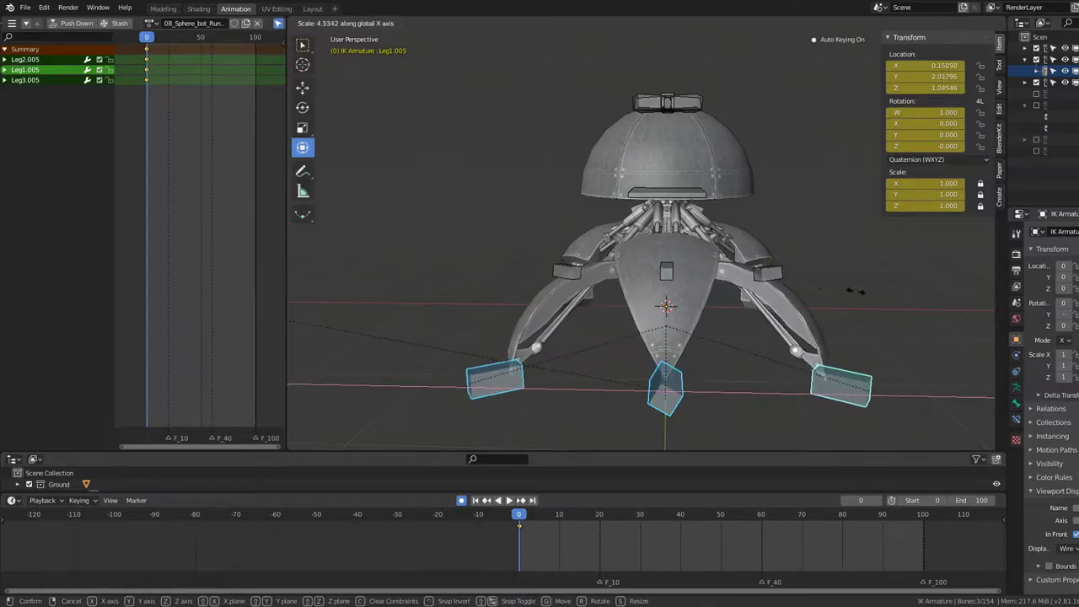
left_click(800, 280)
middle_click_drag(818, 277, 707, 275)
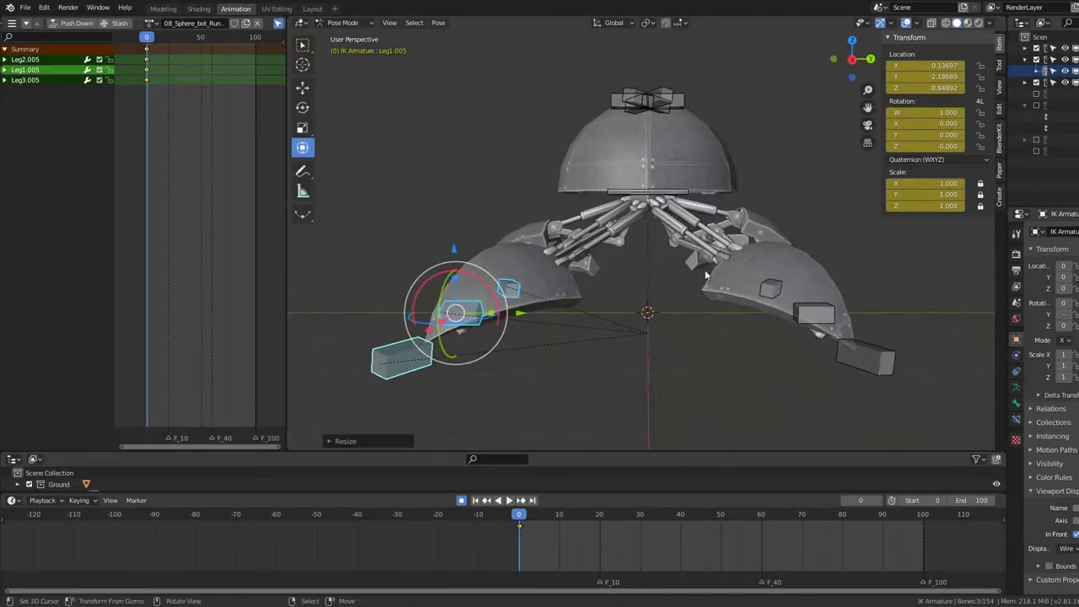
Step: View the robot from the right side, then select the Leg5.005 foot and the Body bone
key("KP_3")
scroll(778, 310, "up", 2)
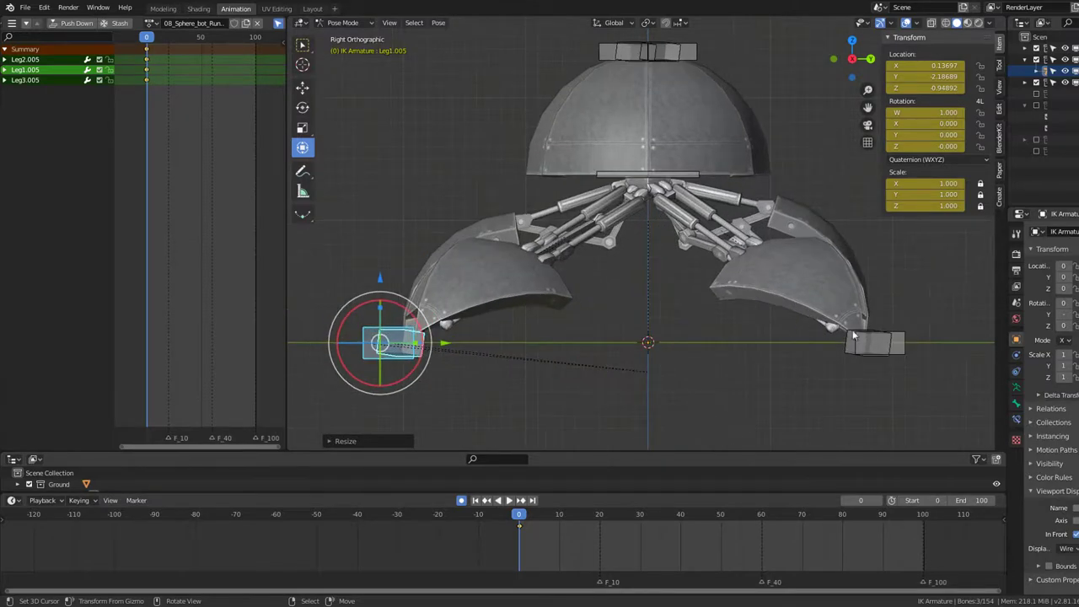
left_click(905, 344)
left_click(907, 346)
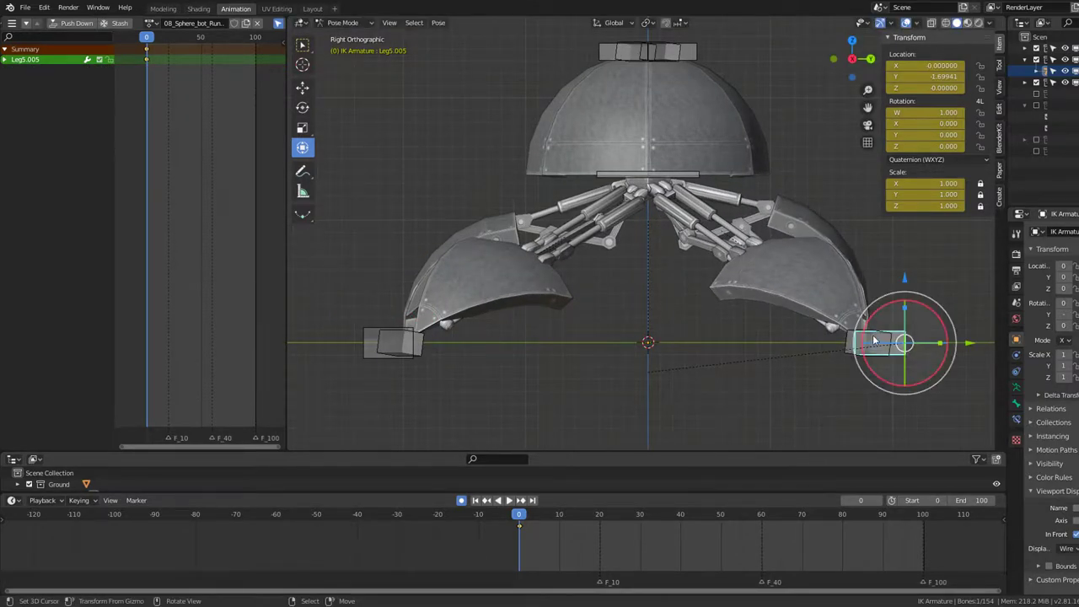
left_click(661, 181)
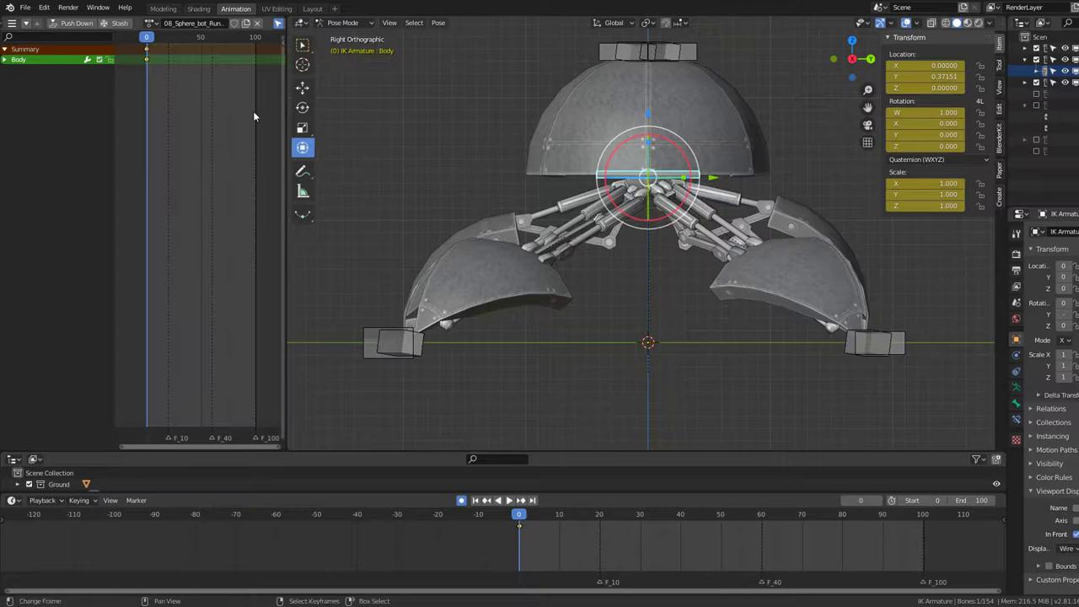
Step: Duplicate all bones' frame-0 keys to frame 51, then play back the keyed pose
key("a")
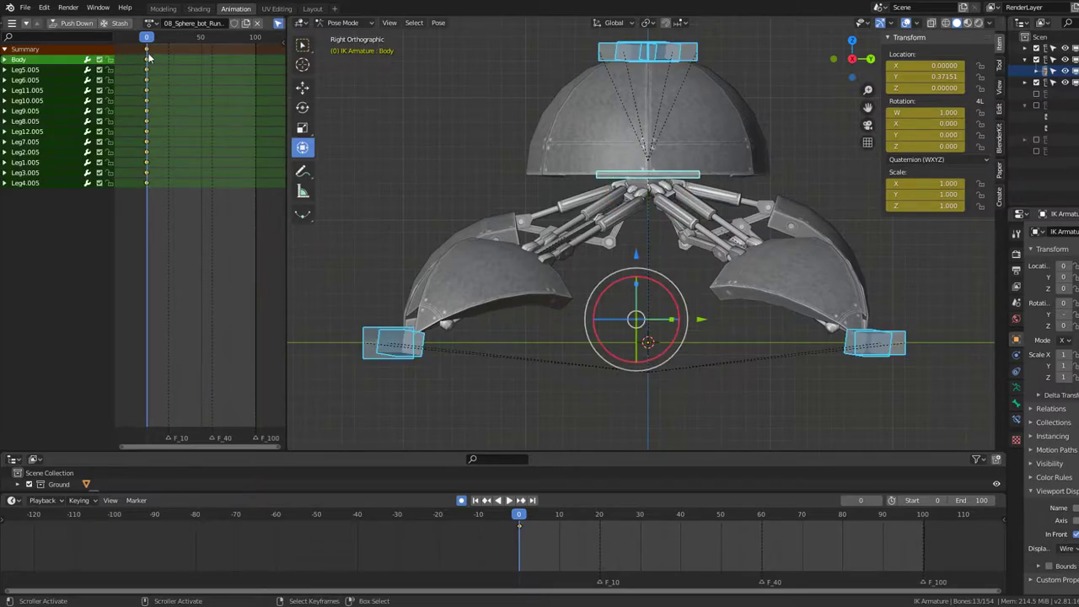
left_click(147, 52)
key("shift+d")
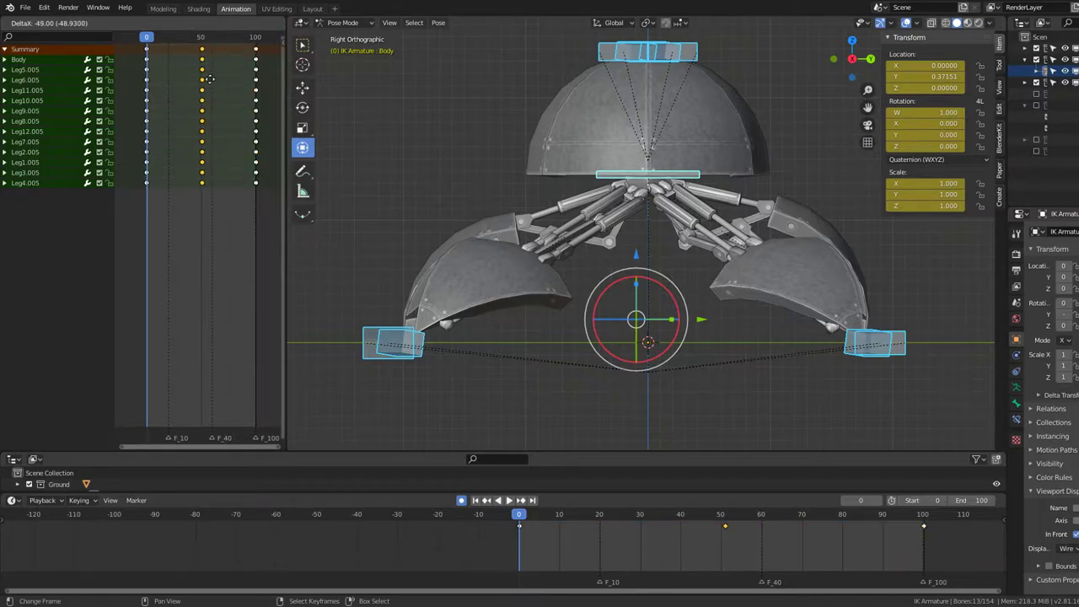
left_click(209, 80)
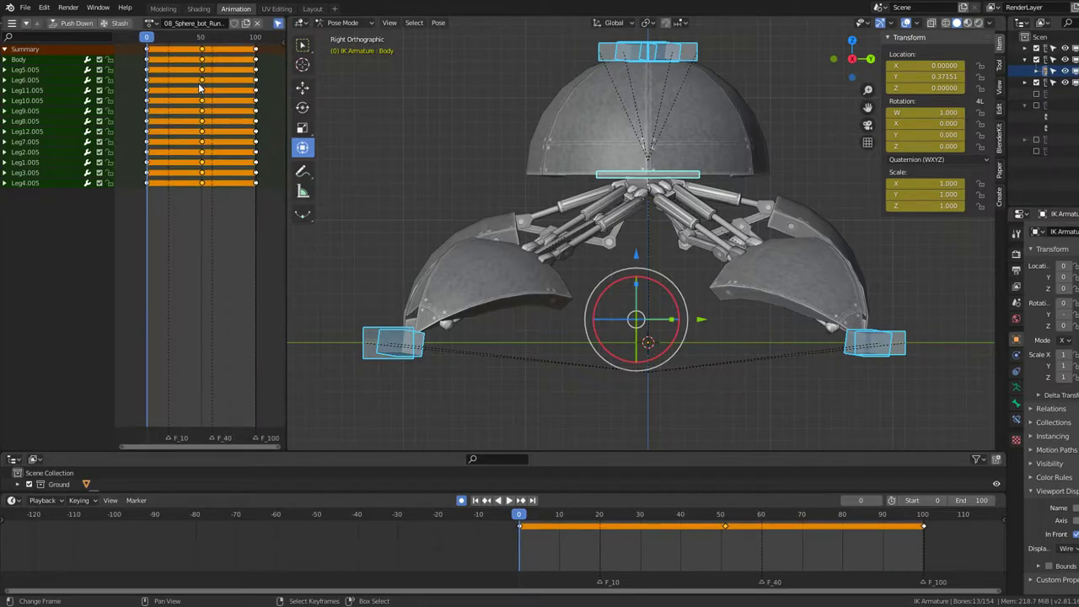
scroll(200, 87, "up", 1)
scroll(193, 84, "up", 1)
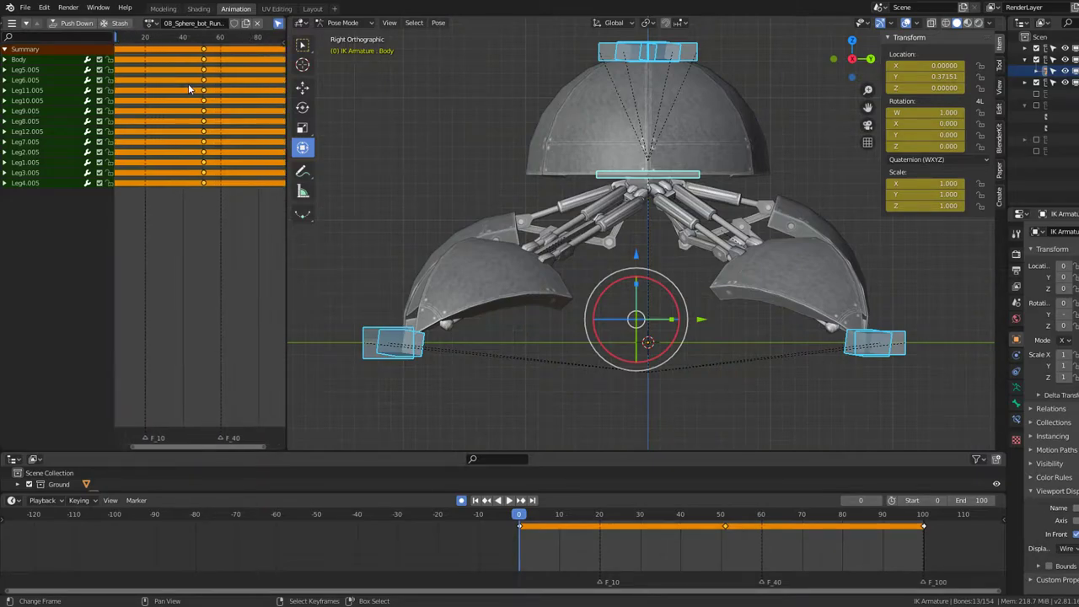
scroll(203, 87, "down", 2)
key("space")
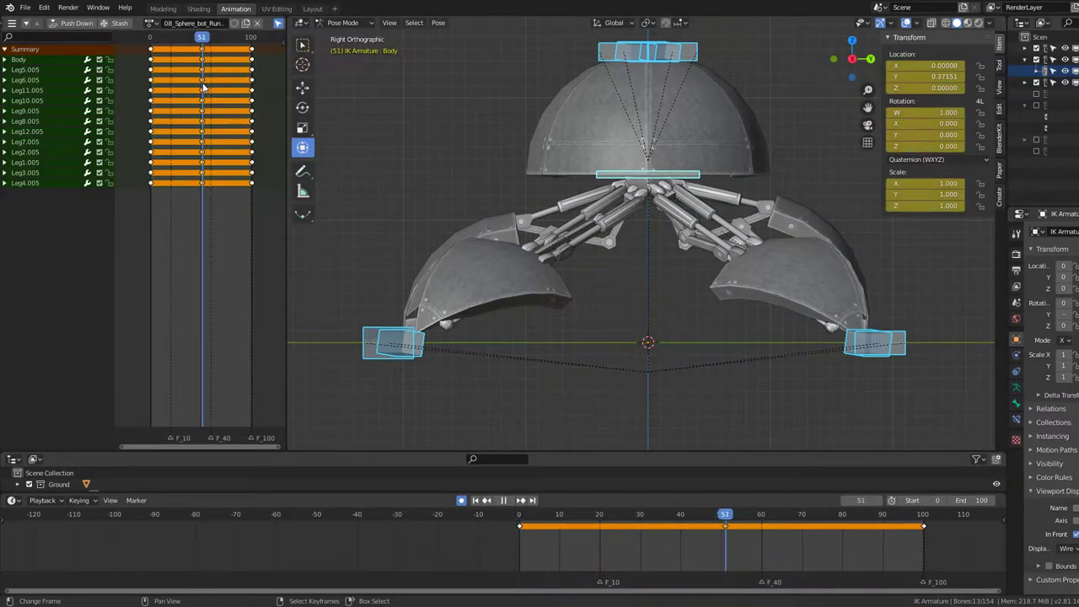
key("space")
Step: Delete the frame-100 keyframes and set the animation end frame to 50
left_click(252, 49)
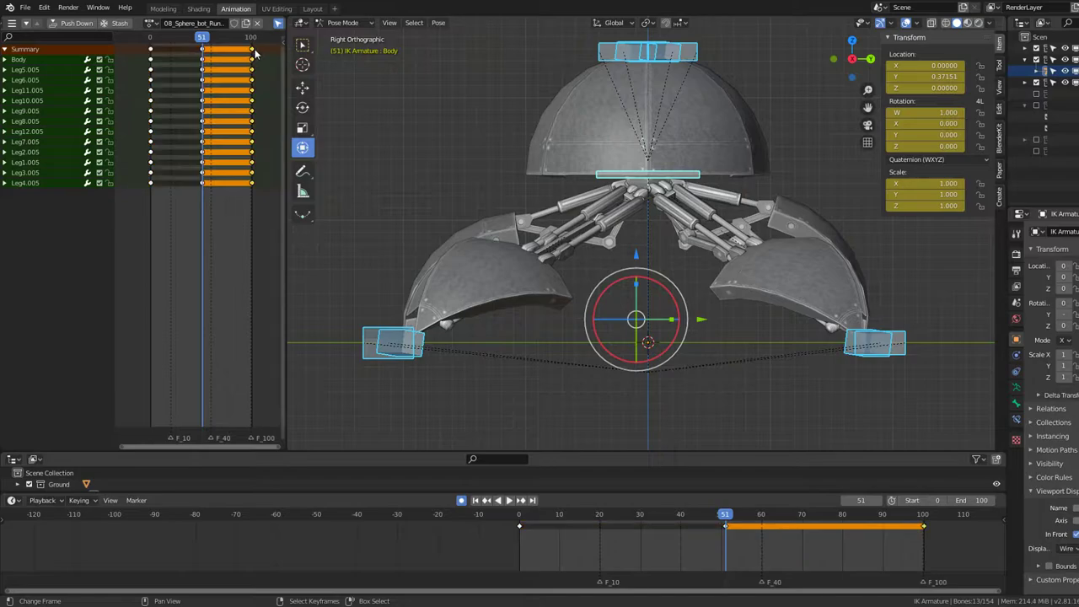
key("x")
left_click(254, 49)
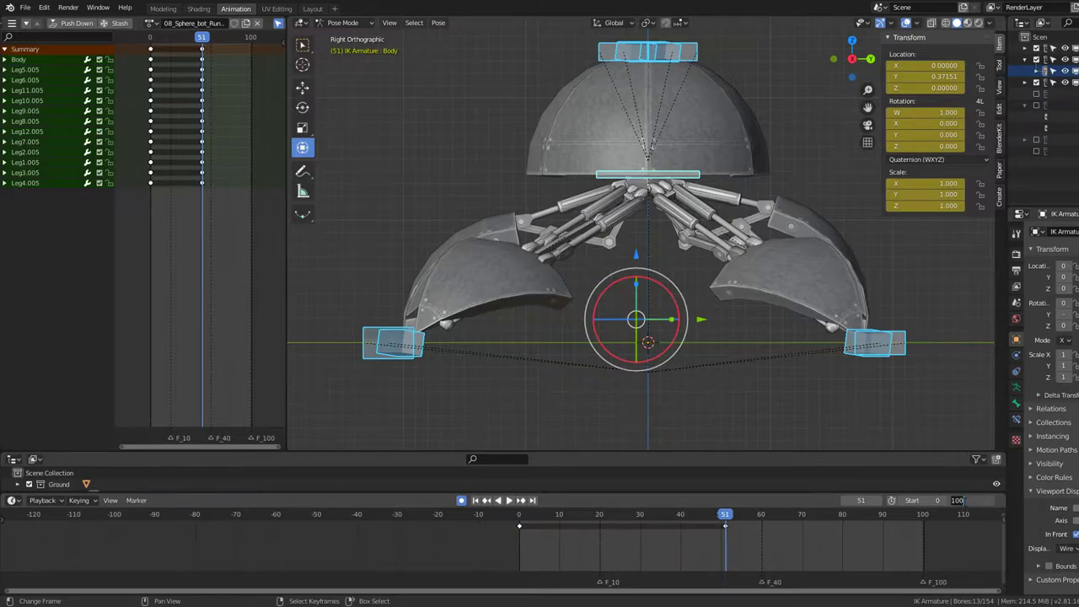
left_click(953, 503)
type("50")
key("Return")
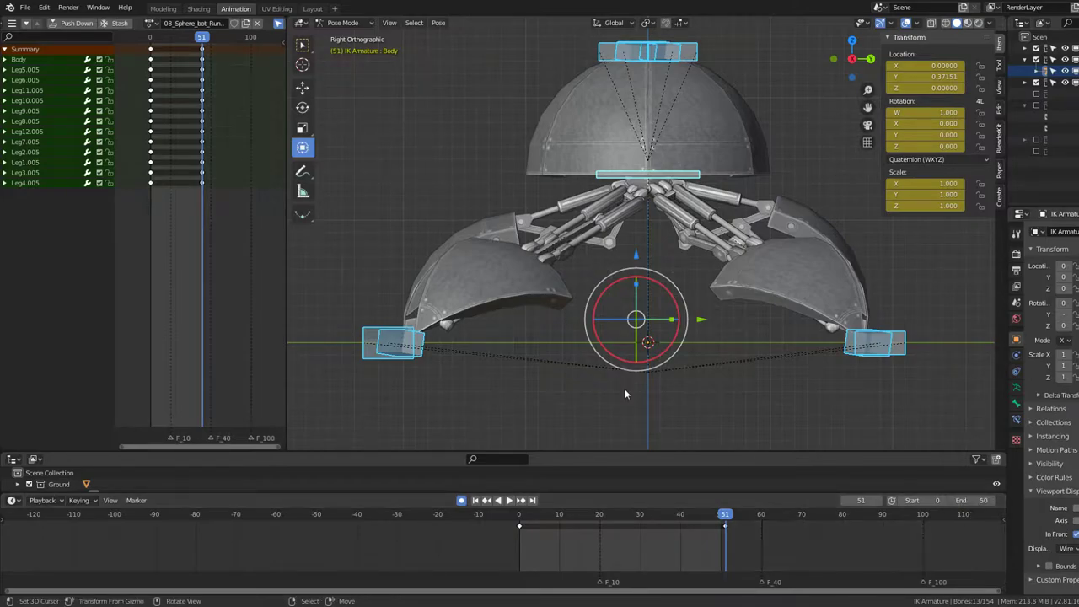
Step: Move the last set of keys from frame 51 back to frame 50 and play the result
mouse_move(149, 173)
middle_mouse_down("ctrl")
mouse_move(145, 161)
mouse_move(209, 175)
mouse_move(241, 153)
mouse_move(230, 108)
middle_mouse_up("ctrl")
key("a")
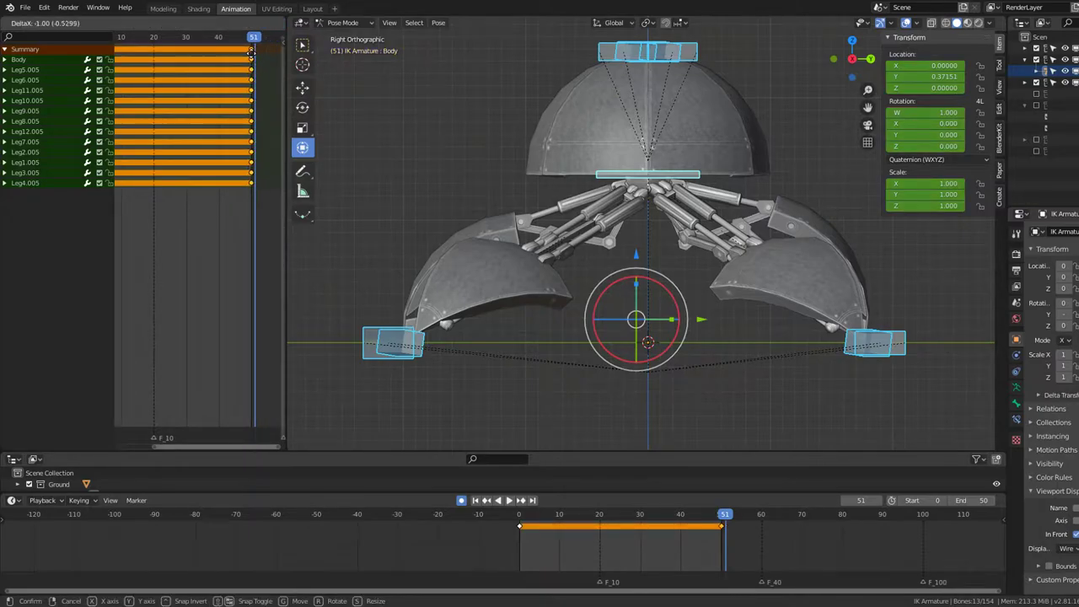
mouse_move(255, 56)
middle_mouse_down("ctrl")
mouse_move(211, 152)
mouse_move(220, 149)
middle_mouse_up("ctrl")
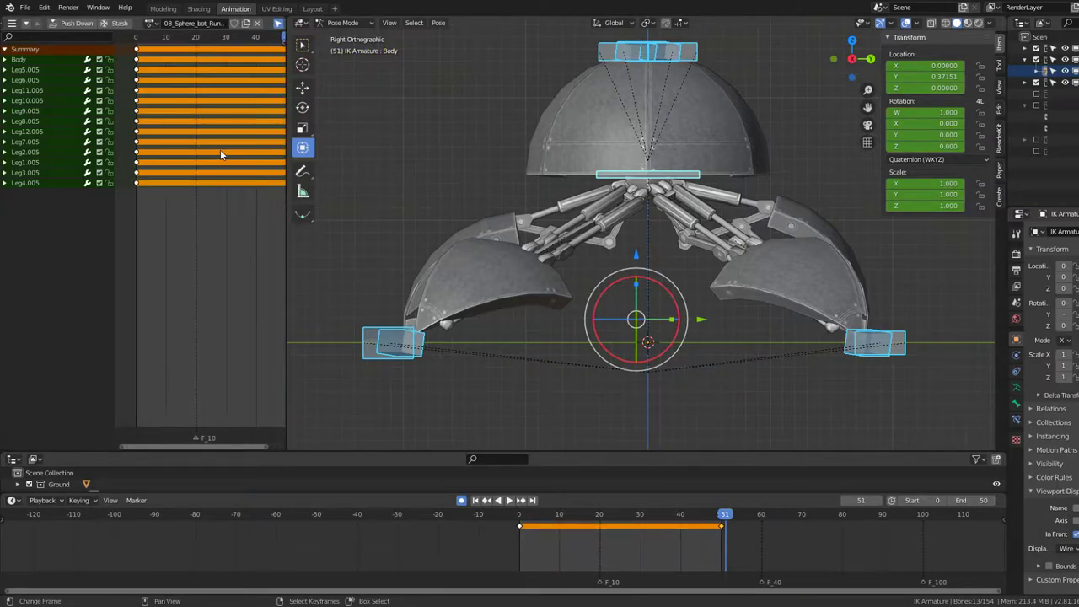
key("space")
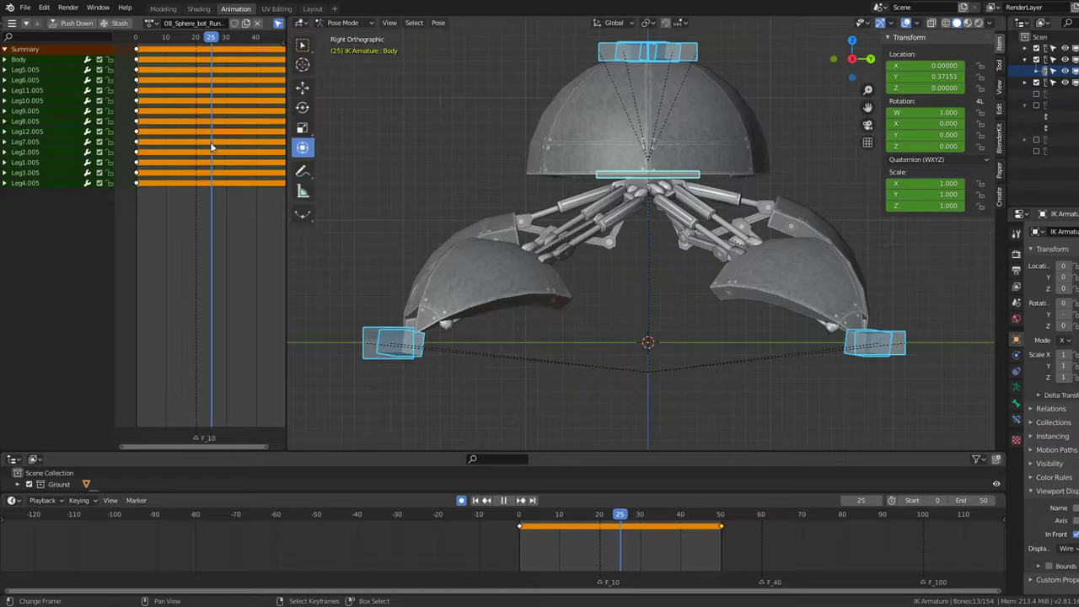
key("space")
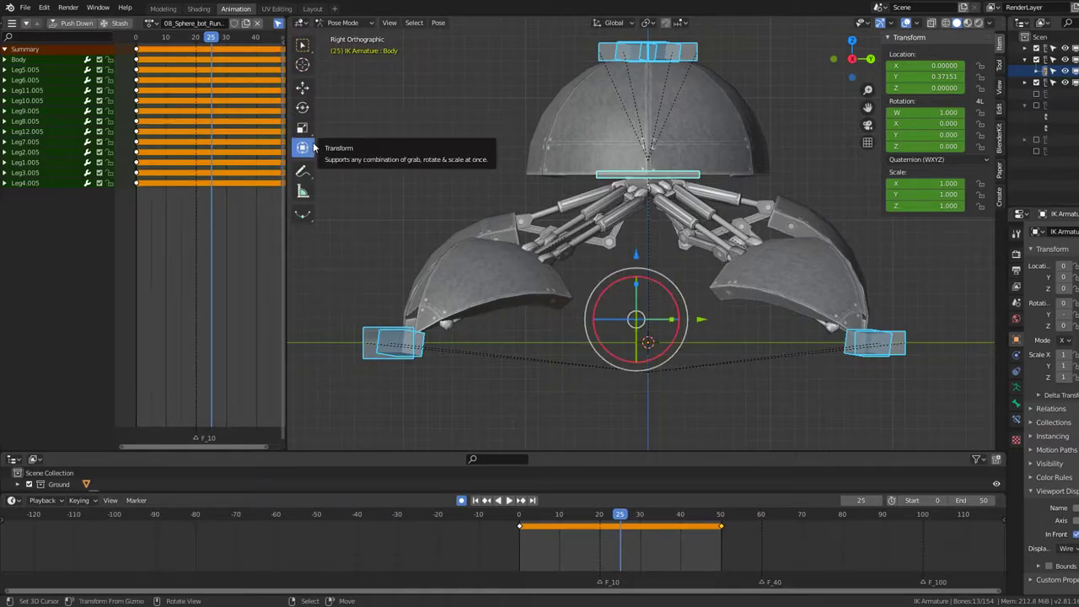
Step: Reposition the Body bone, then play the animation to review it
left_click(664, 180)
key("g")
left_click(646, 111)
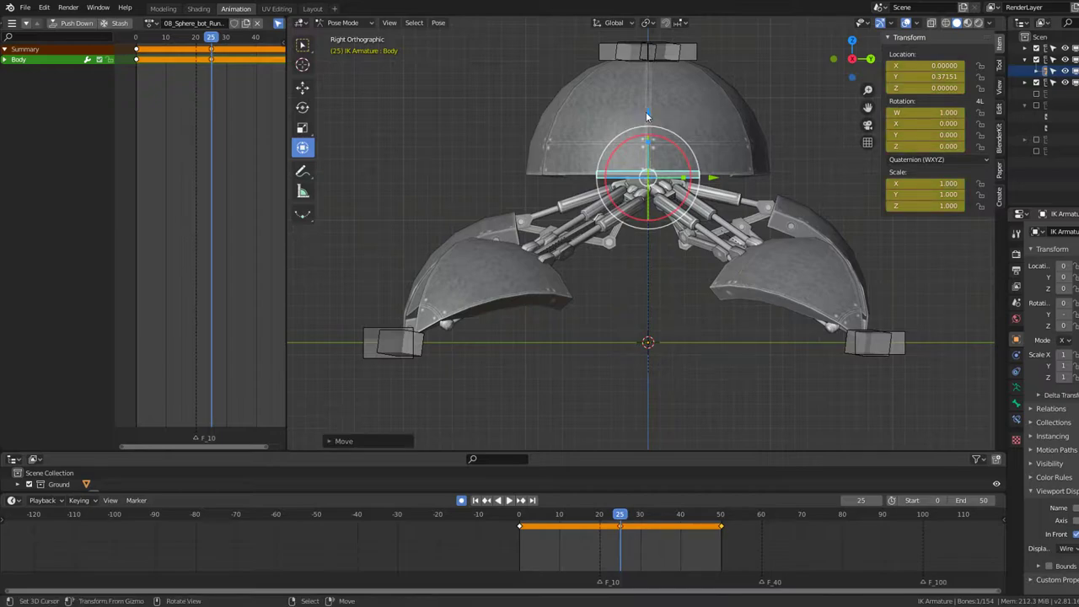
key("shift+ctrl+space")
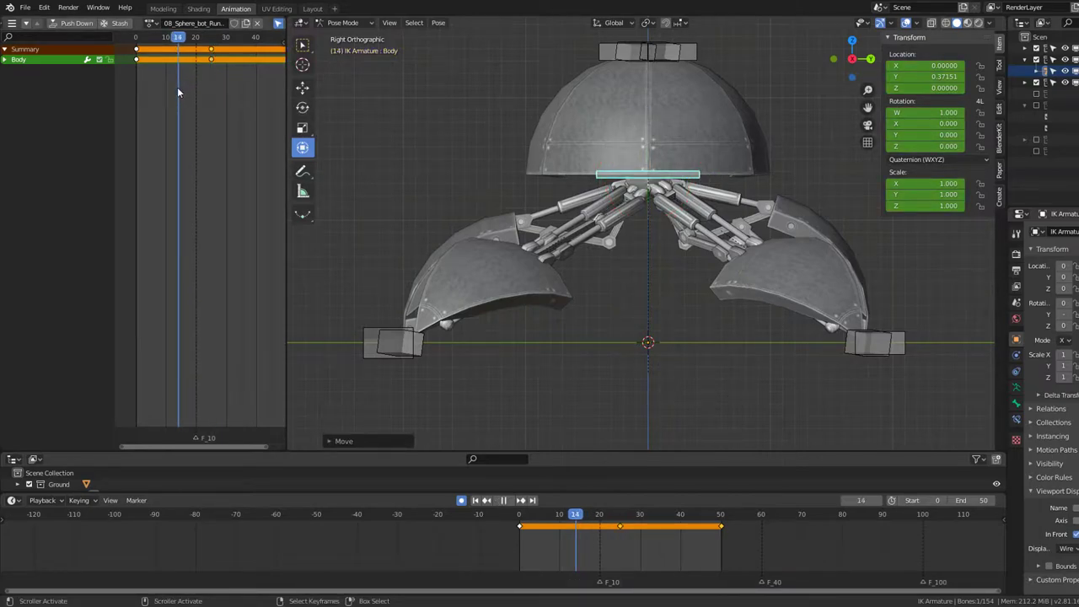
key("space")
scroll(211, 87, "down", 3)
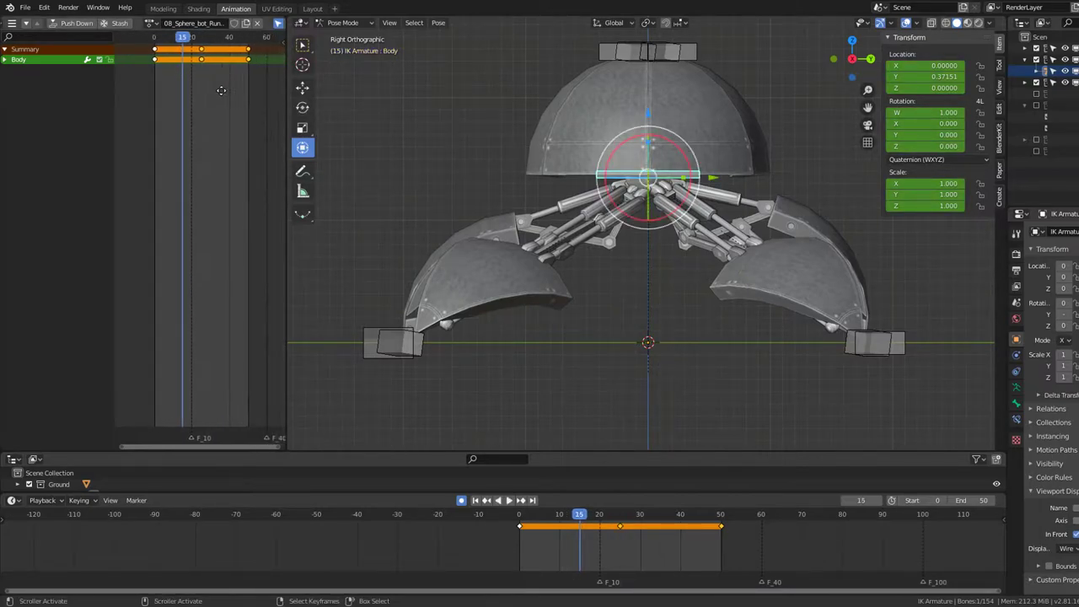
scroll(221, 90, "up", 1)
scroll(228, 80, "up", 1)
Step: Move every bone's final keyframes to frame 60
key("a")
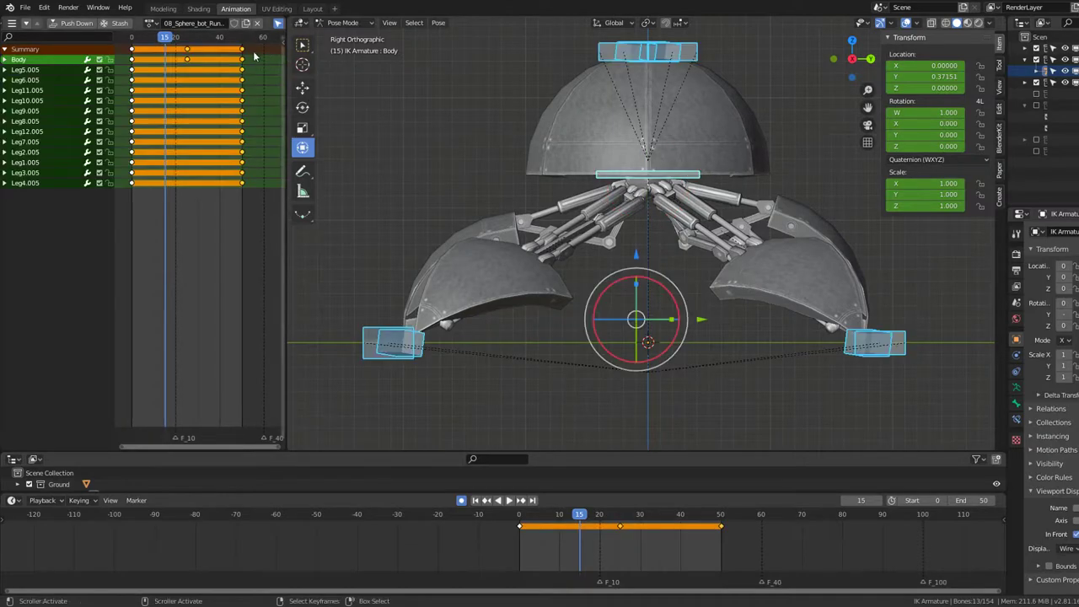
left_click(254, 56, "alt")
key("g")
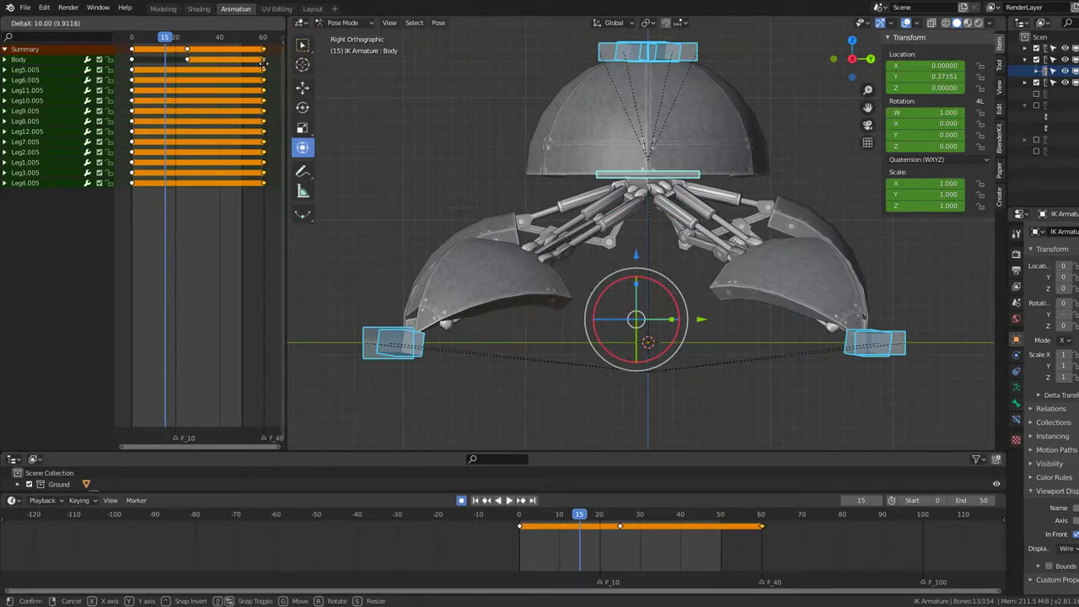
left_click(263, 65)
Step: Slide the Body's middle key to frame 30 and keyframe all bones at frame 30
left_click(188, 59)
scroll(189, 63, "up", 3)
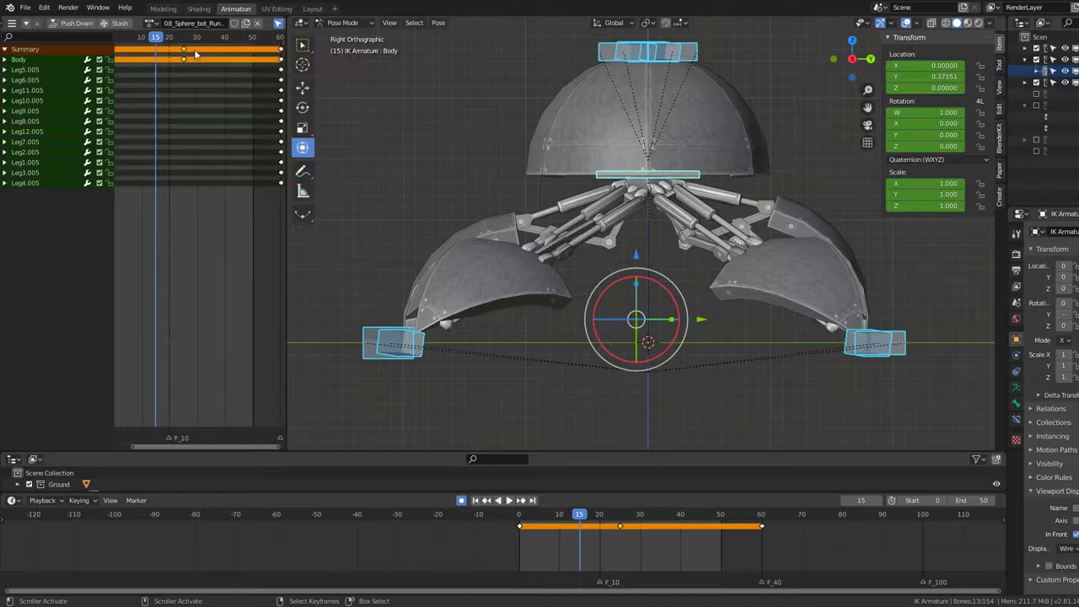
key("g")
left_click(210, 70)
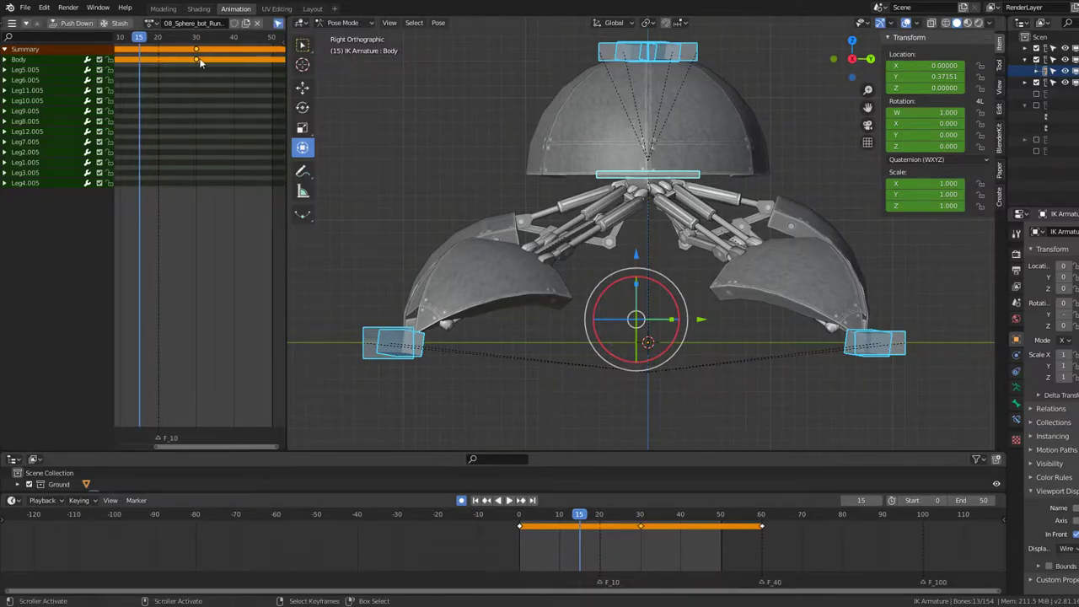
key("Up")
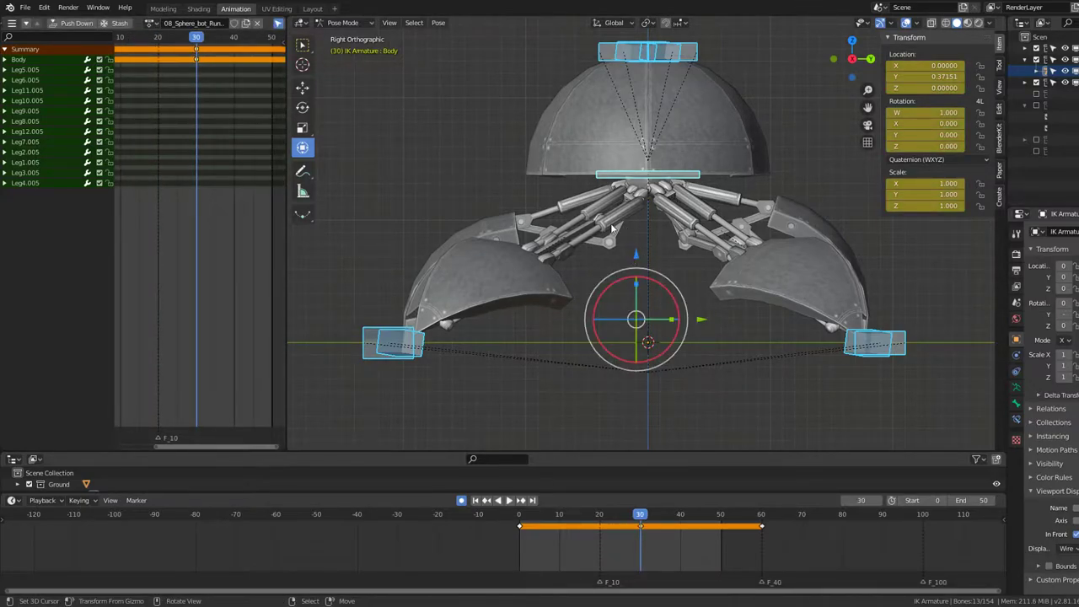
key("i")
key("Home")
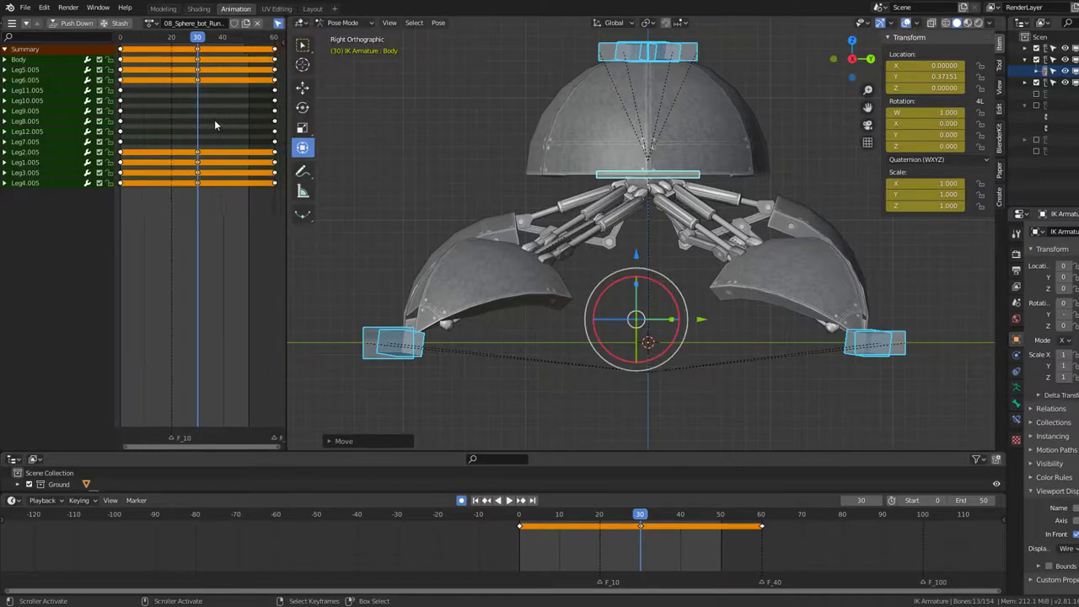
Step: Select the Leg2.005 keyframe row and step the current frame forward
left_click(199, 152)
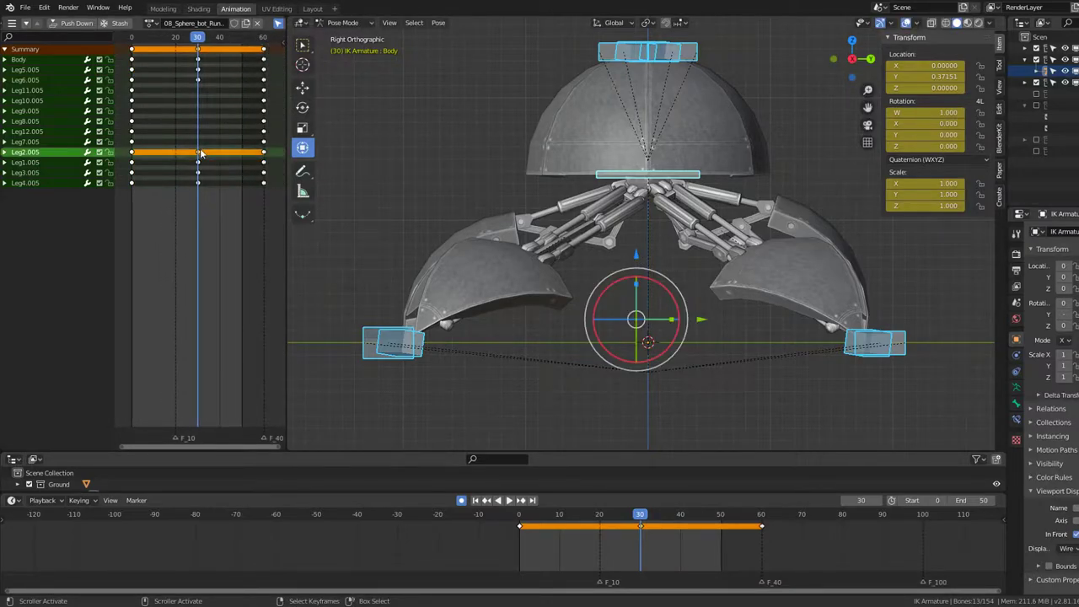
key("Right")
key("Right")
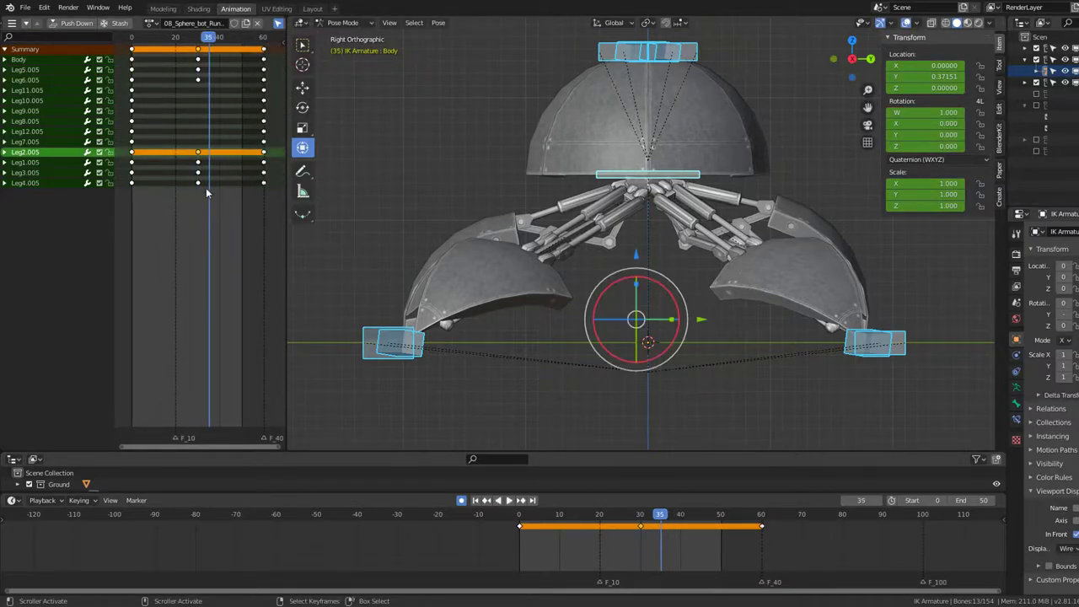
key("v")
key("Escape")
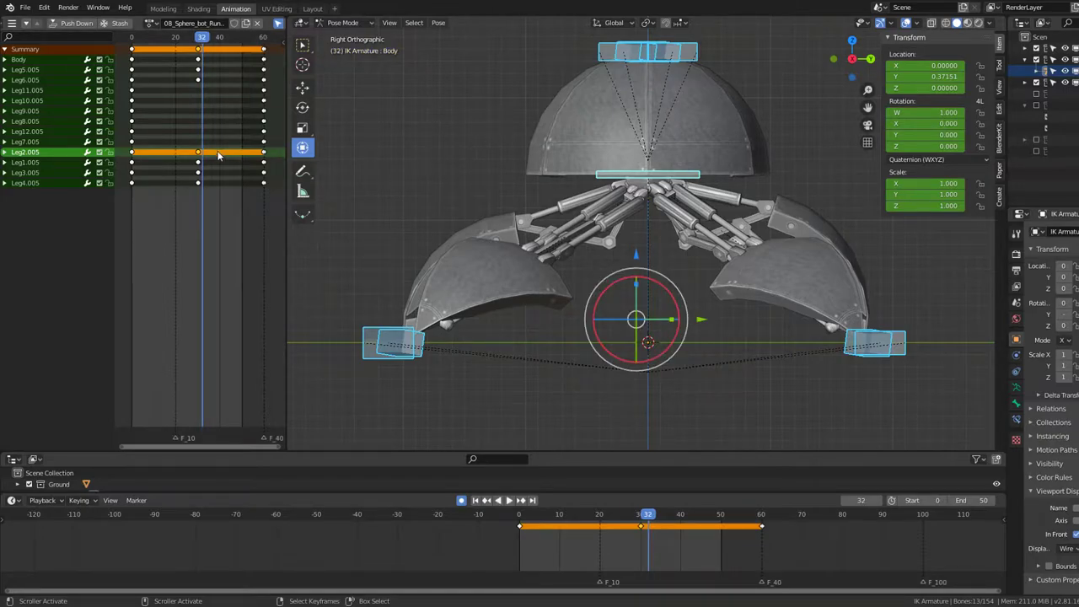
key("x")
key("Escape")
Step: Box-select and delete the middle keyframes in every row, returning to frame 30
key("b")
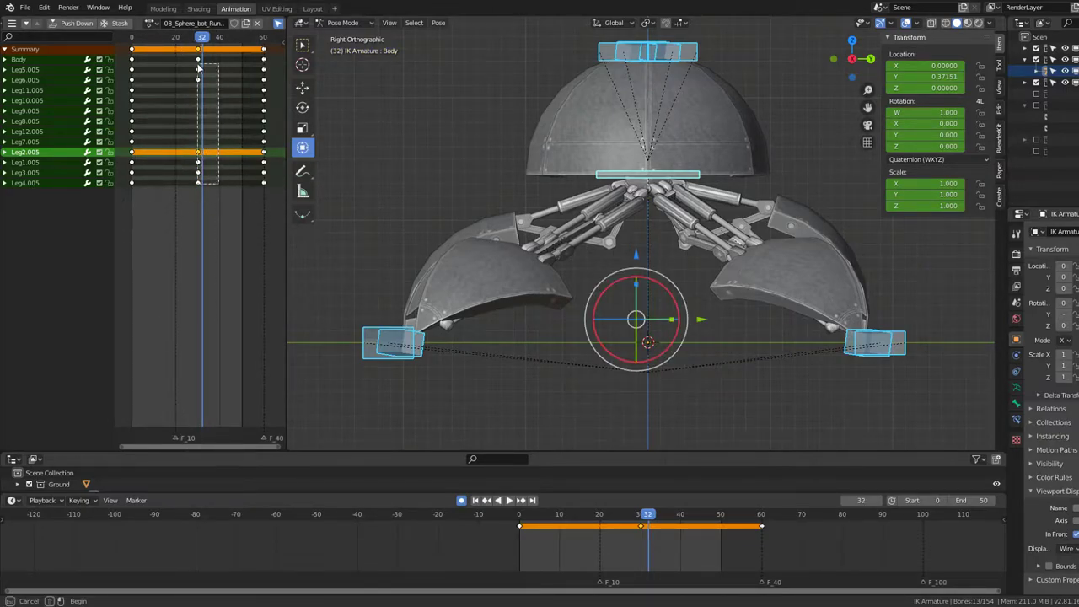
left_click_drag(180, 201, 221, 40)
key("x")
left_click(211, 116)
key("Left")
key("Left")
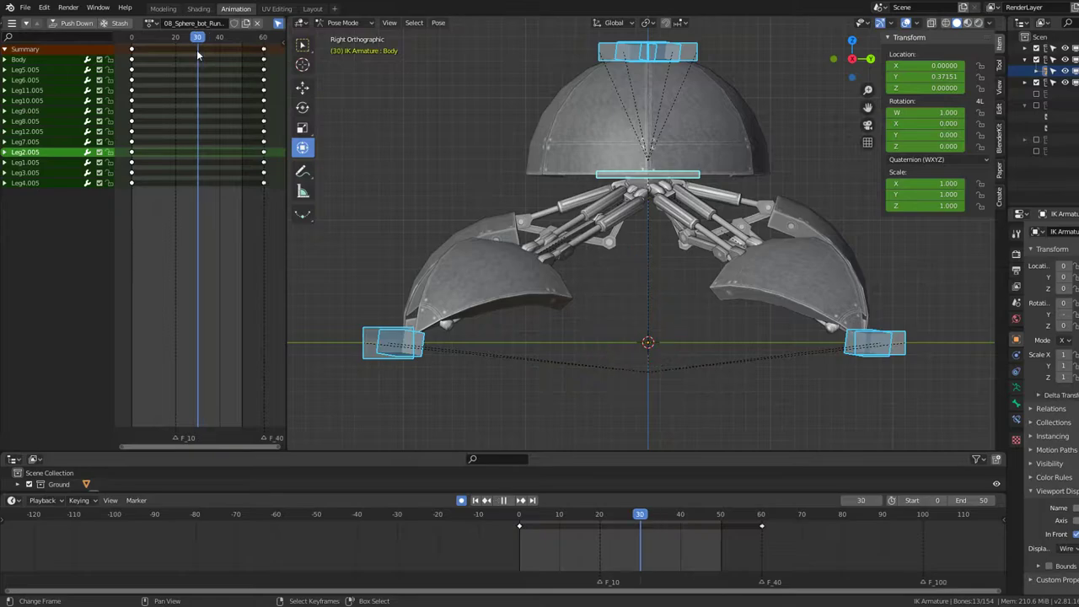
Step: Key the Body bone at frame 30 and set the scene end frame to 60
left_click(678, 173)
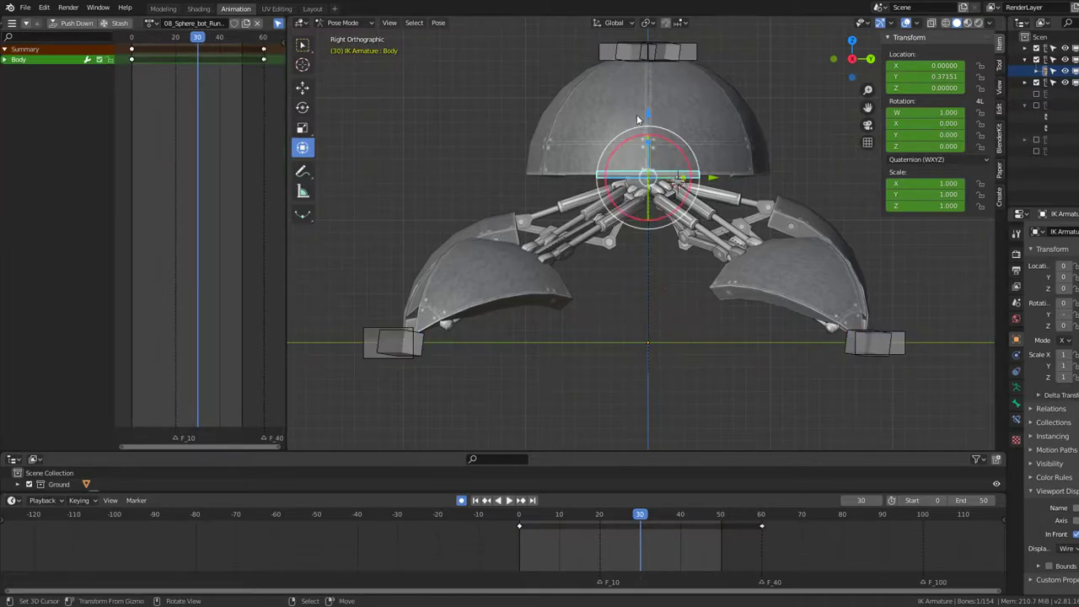
key("g")
key("Return")
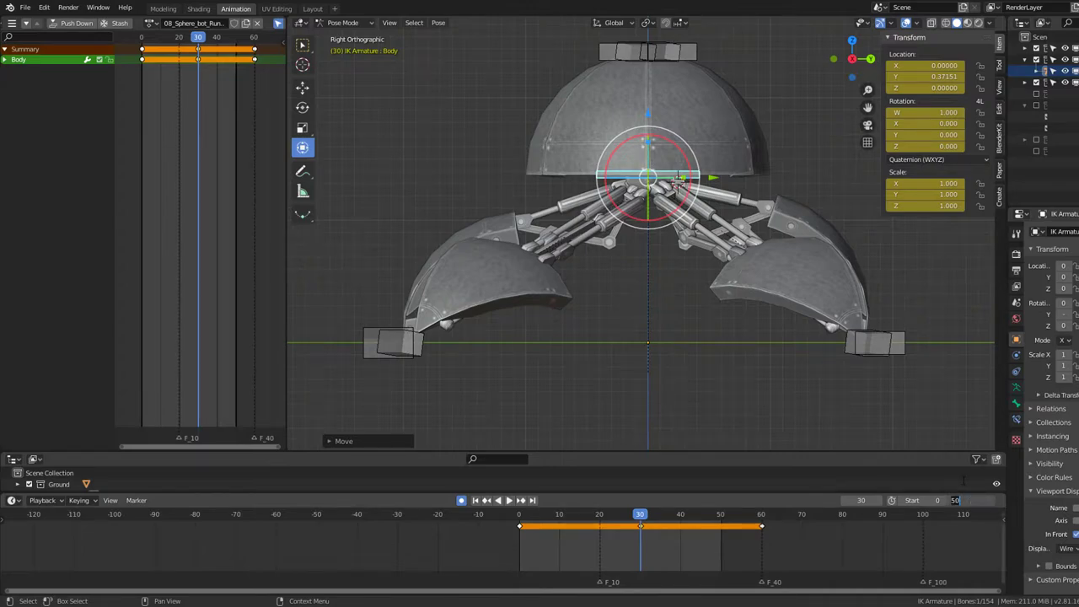
type("60")
key("Return")
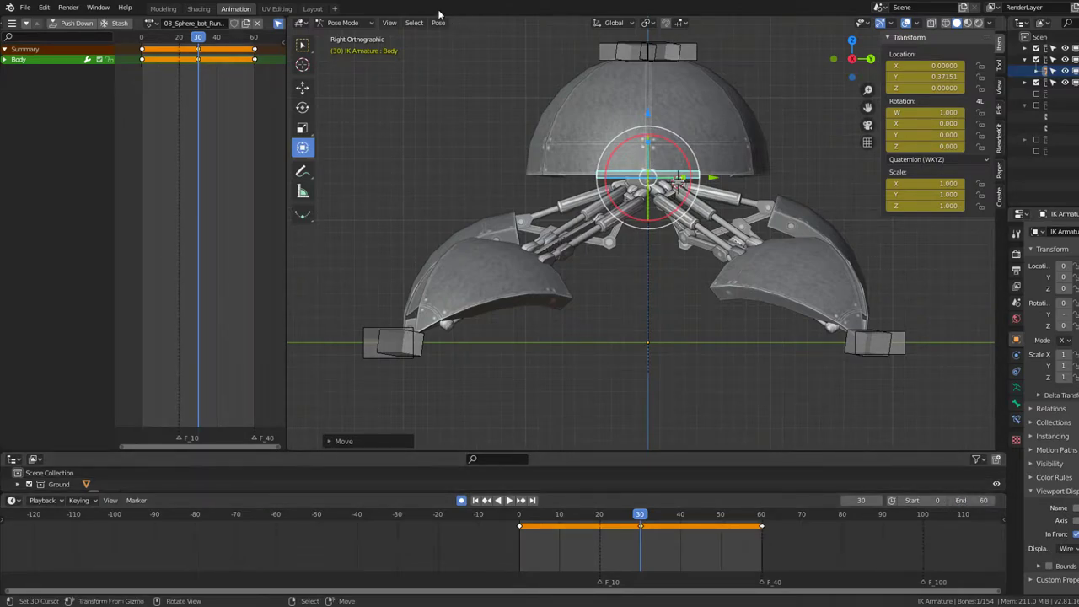
key("Home")
scroll(189, 75, "up", 1)
Step: Lower the Body bone at frame 15
left_click(151, 68)
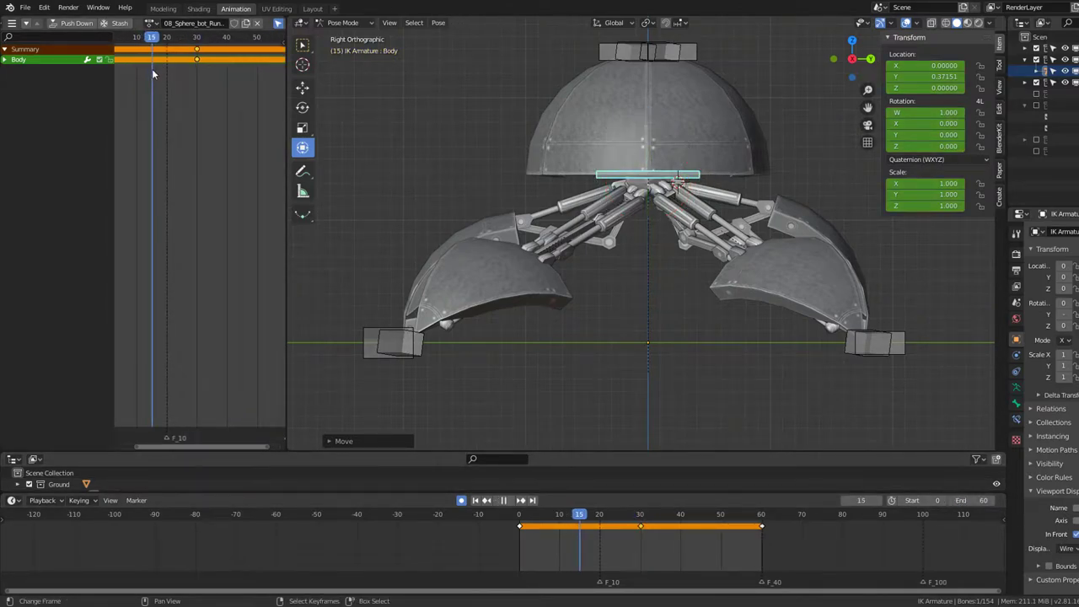
key("g")
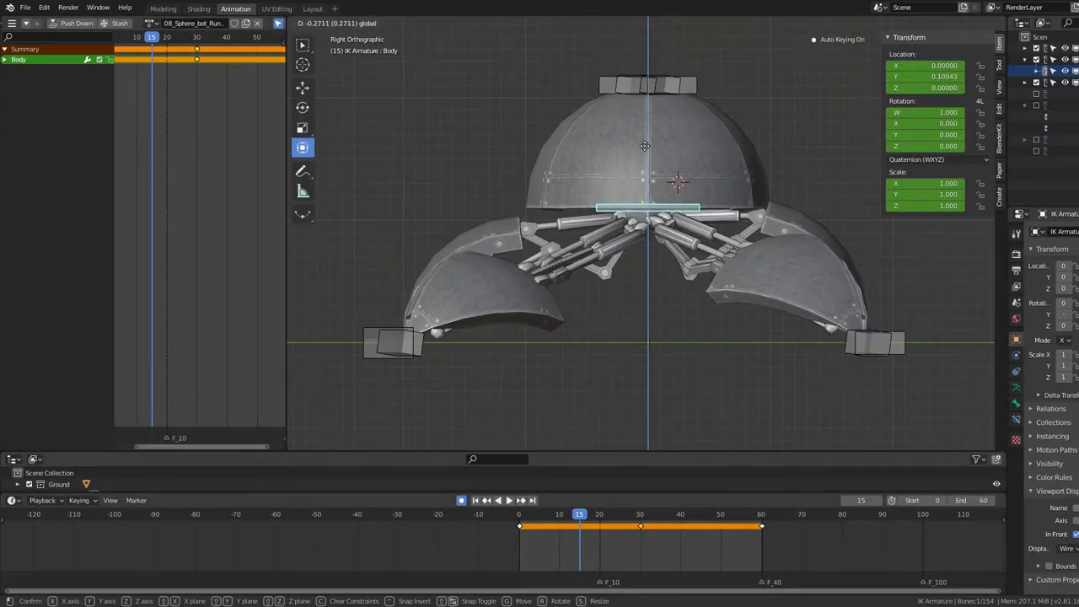
left_click(640, 145)
key("Home")
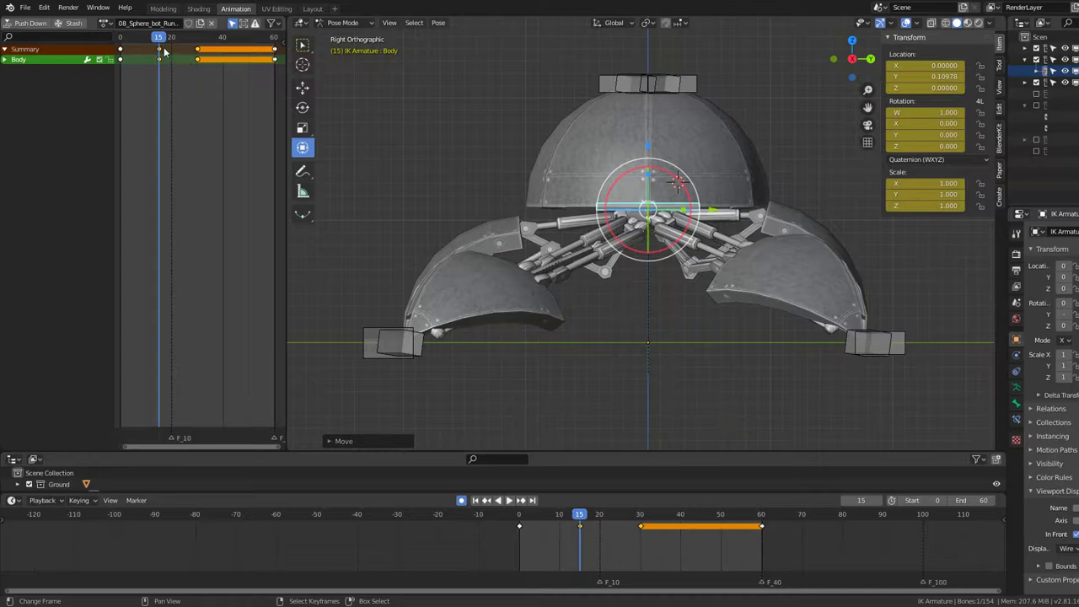
Step: Copy the Body's frame-15 key to frame 45
left_click(158, 53)
middle_click_drag(158, 53, 150, 78)
key("ctrl+k")
key("g")
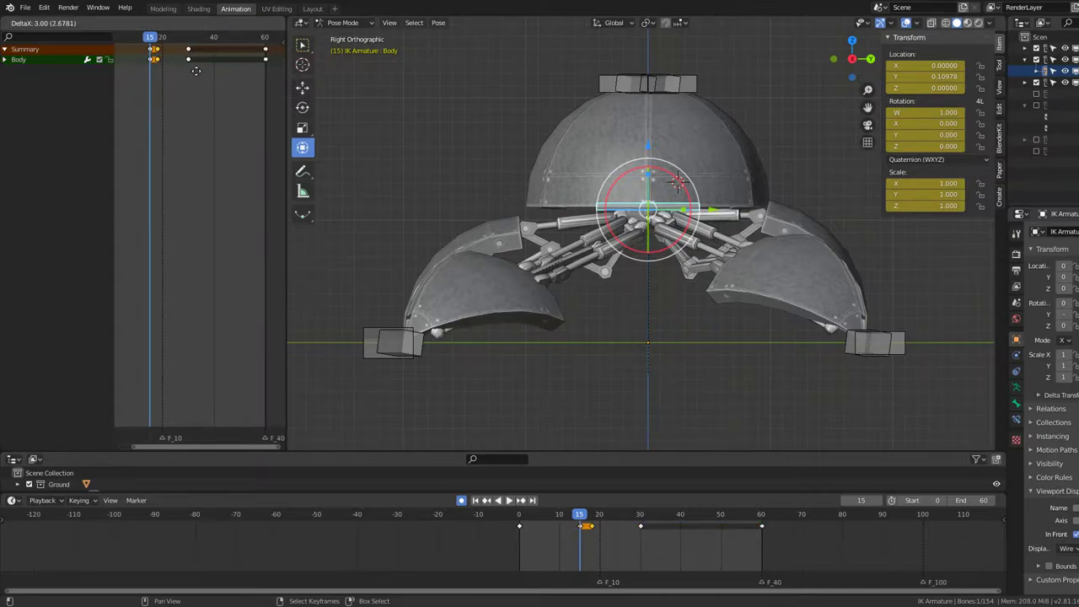
left_click(245, 71)
left_click(225, 67)
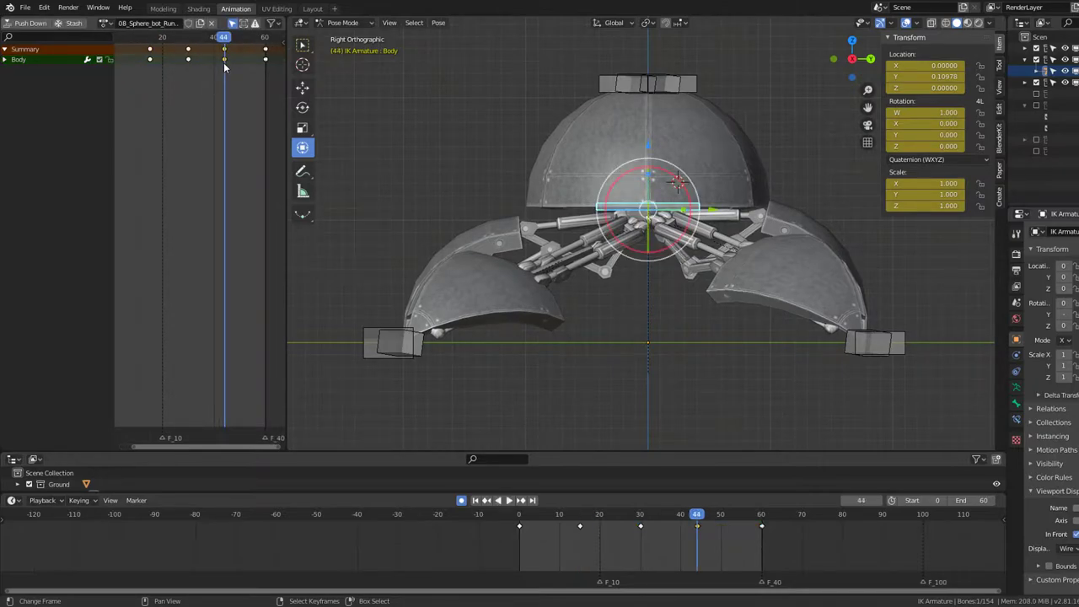
Step: Play and scrub the cycle from an angled view to check the body bob
key("space")
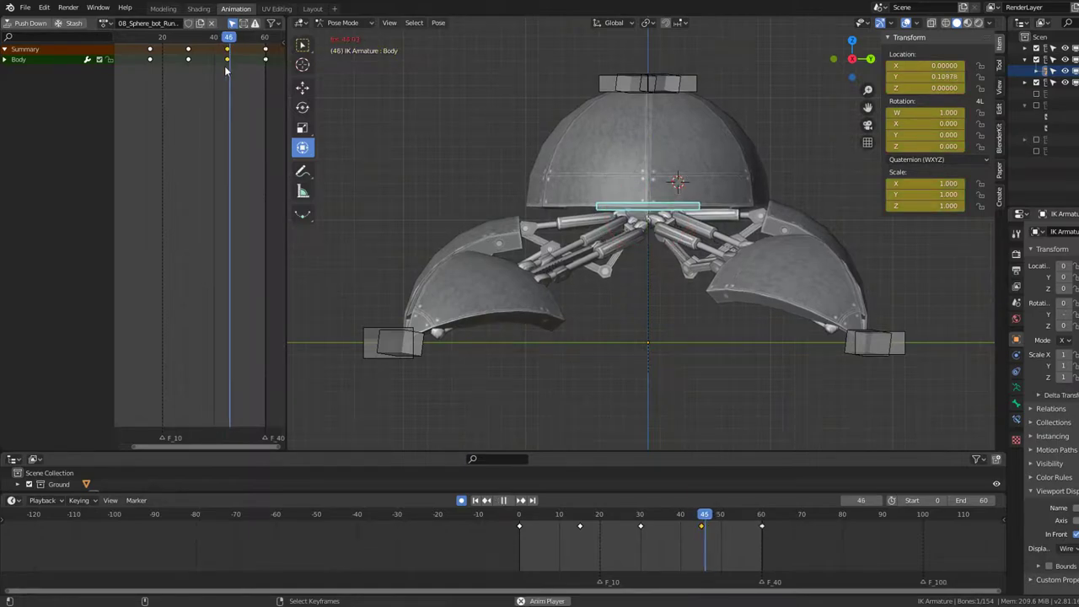
scroll(750, 203, "down", 3)
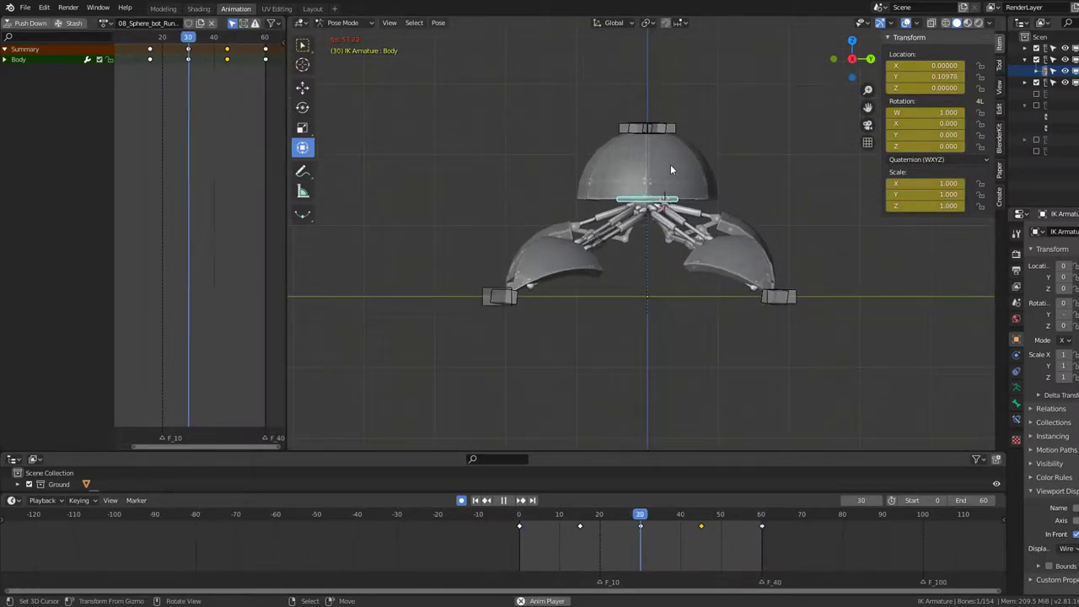
mouse_move(670, 165)
middle_mouse_down()
mouse_move(746, 244)
mouse_move(668, 226)
mouse_move(683, 230)
middle_mouse_up()
scroll(698, 232, "up", 2)
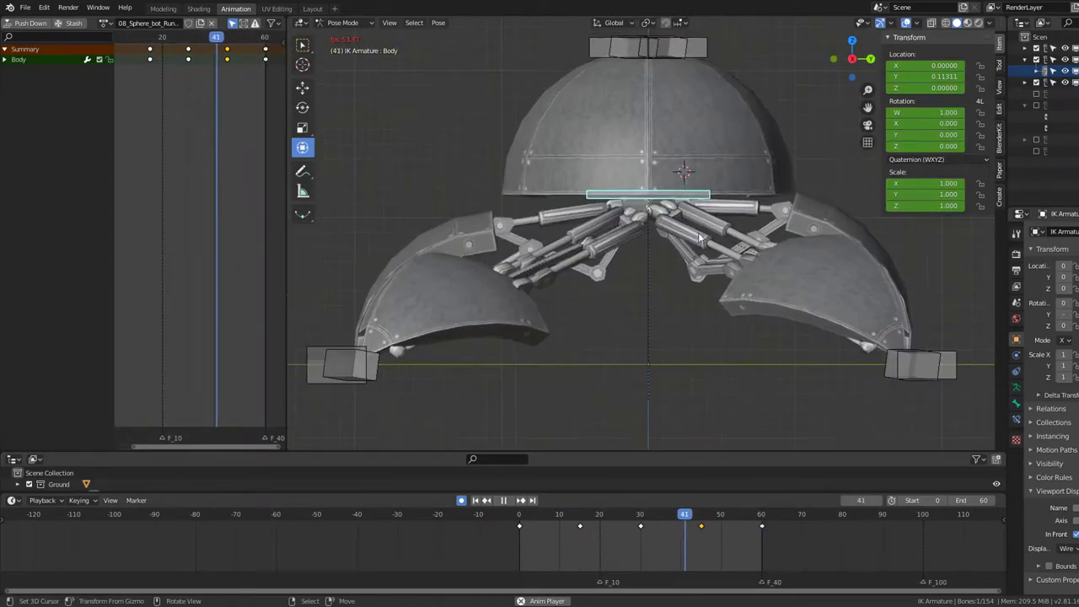
scroll(698, 232, "down", 3)
scroll(675, 211, "up", 3)
key("space")
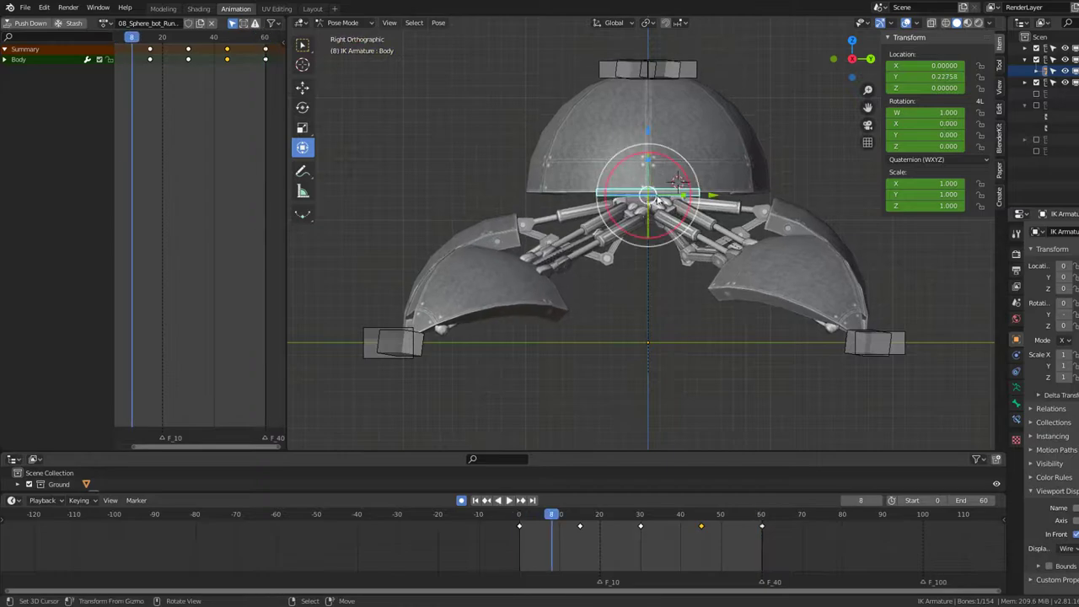
scroll(169, 87, "down", 2)
left_click_drag(178, 87, 196, 99)
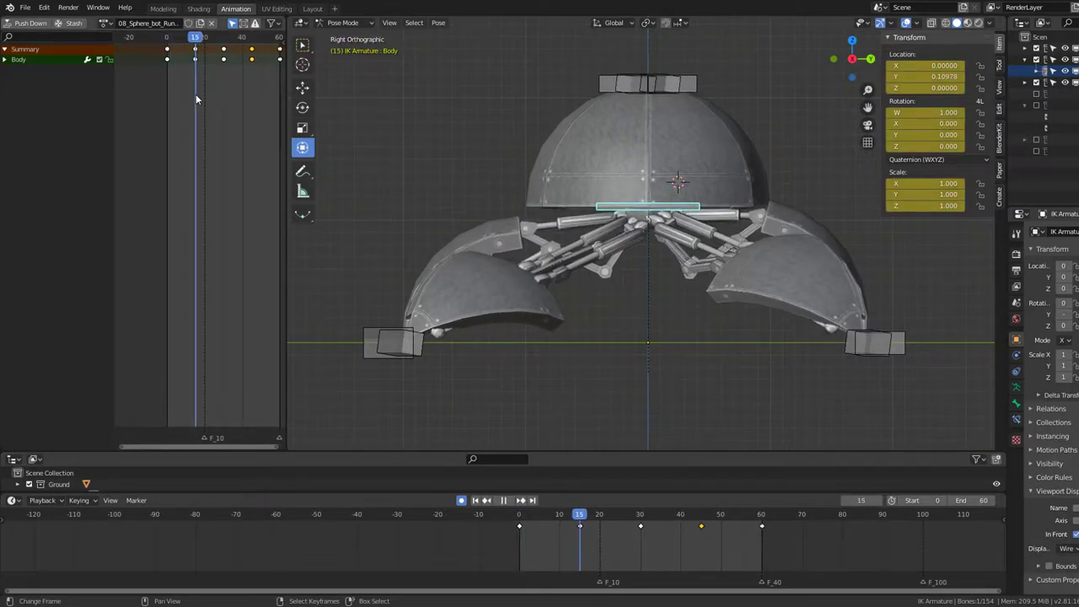
left_click_drag(196, 94, 223, 100)
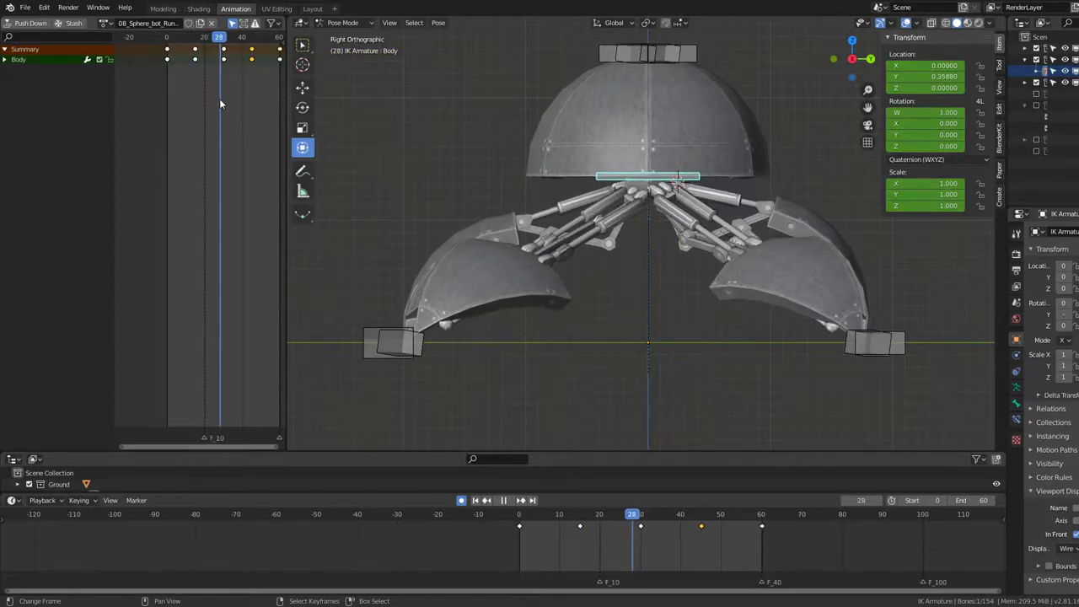
Step: Move the Leg1.005 foot forward at frame 30 and play through to frame 50
left_click(372, 344)
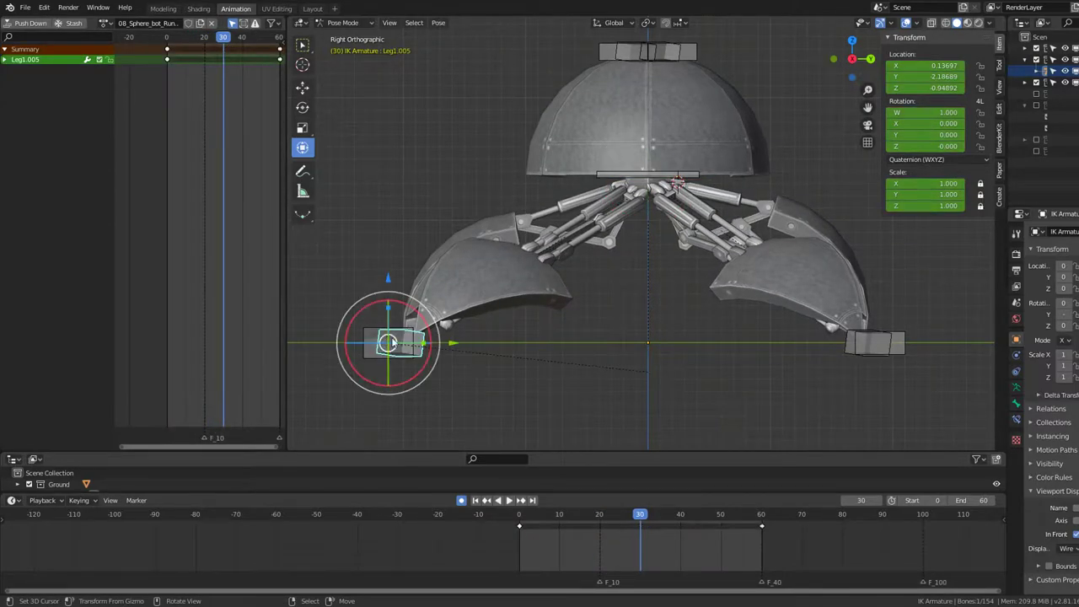
key("g")
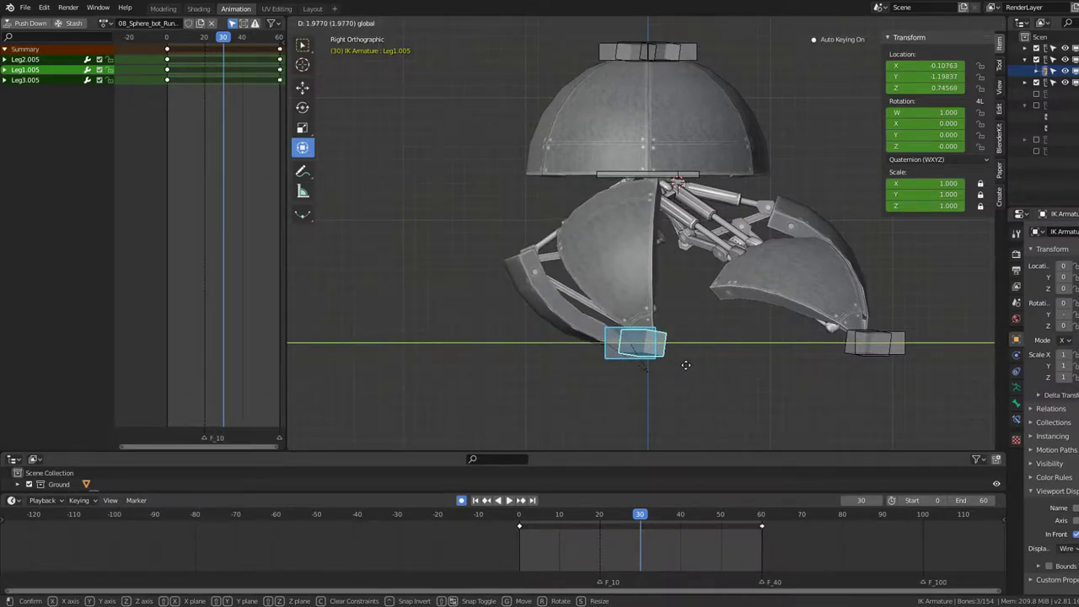
left_click(677, 360)
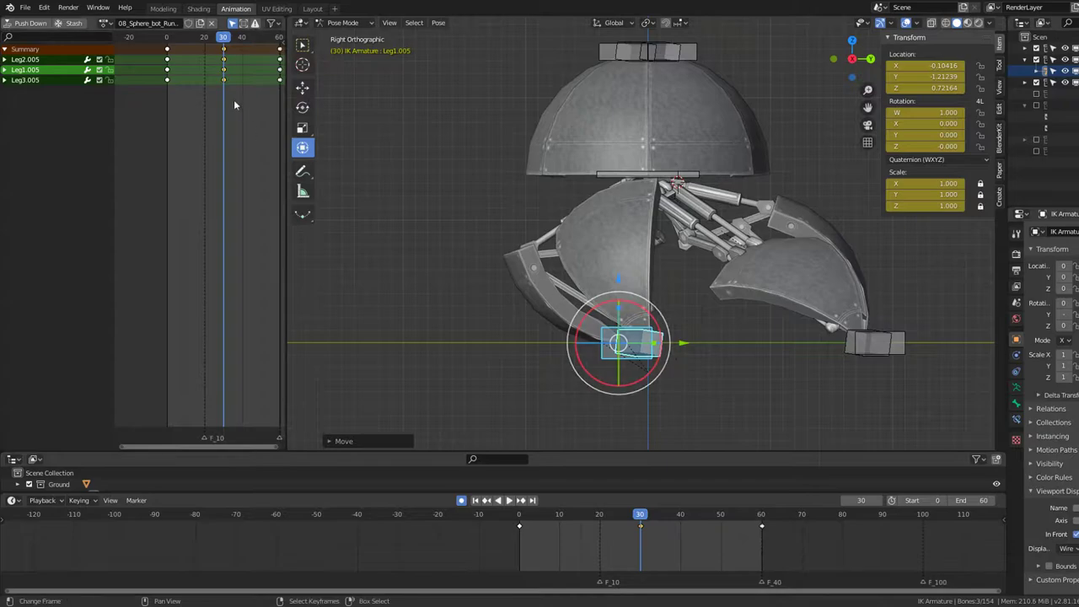
scroll(164, 118, "down", 3, "ctrl")
scroll(164, 117, "down", 5, "ctrl")
key("space")
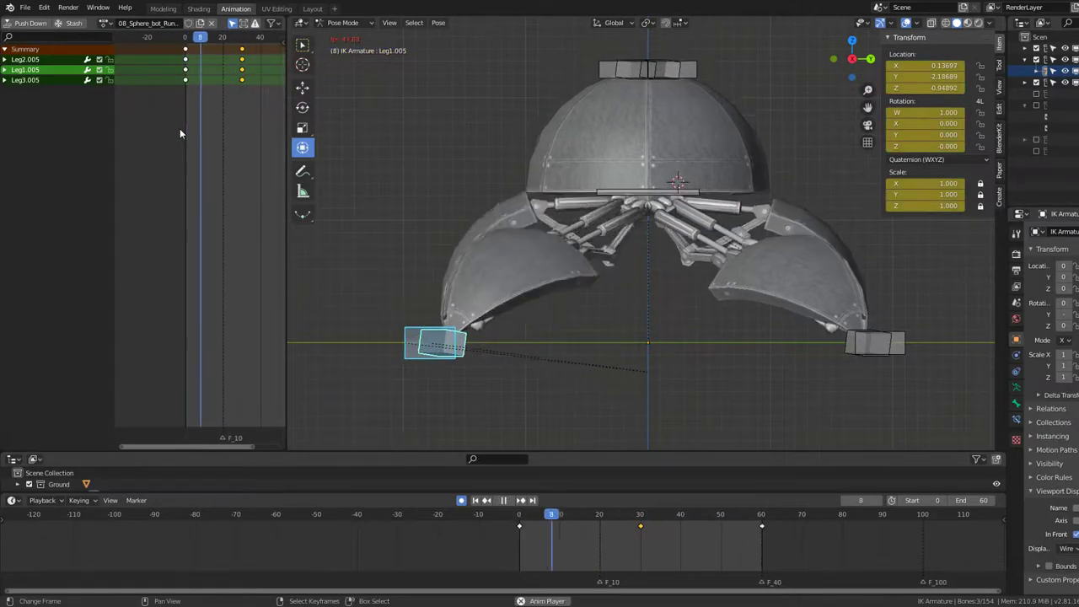
scroll(201, 114, "up", 3, "ctrl")
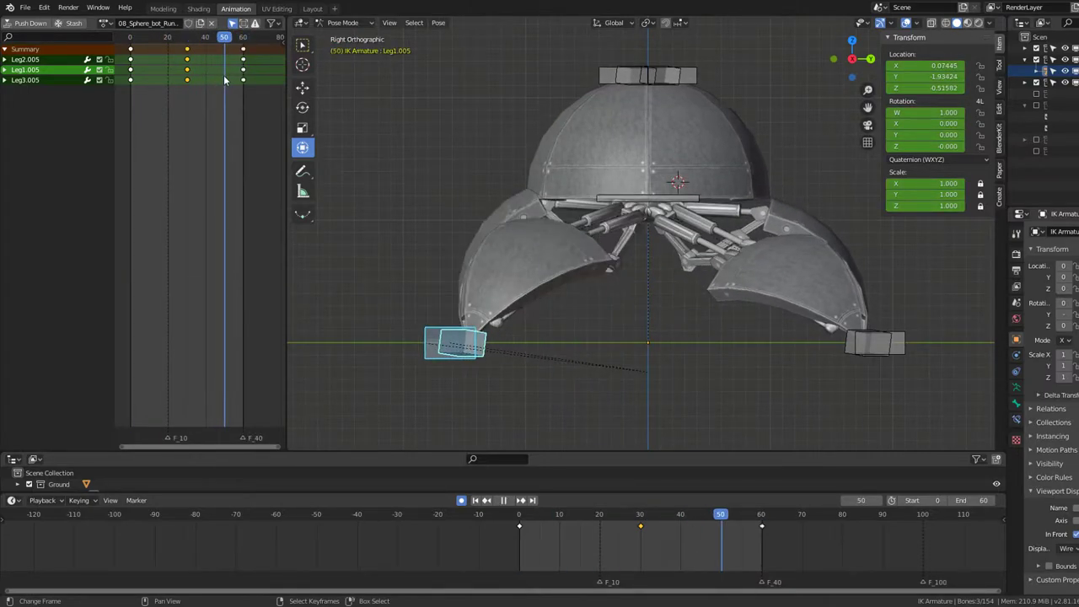
key("space")
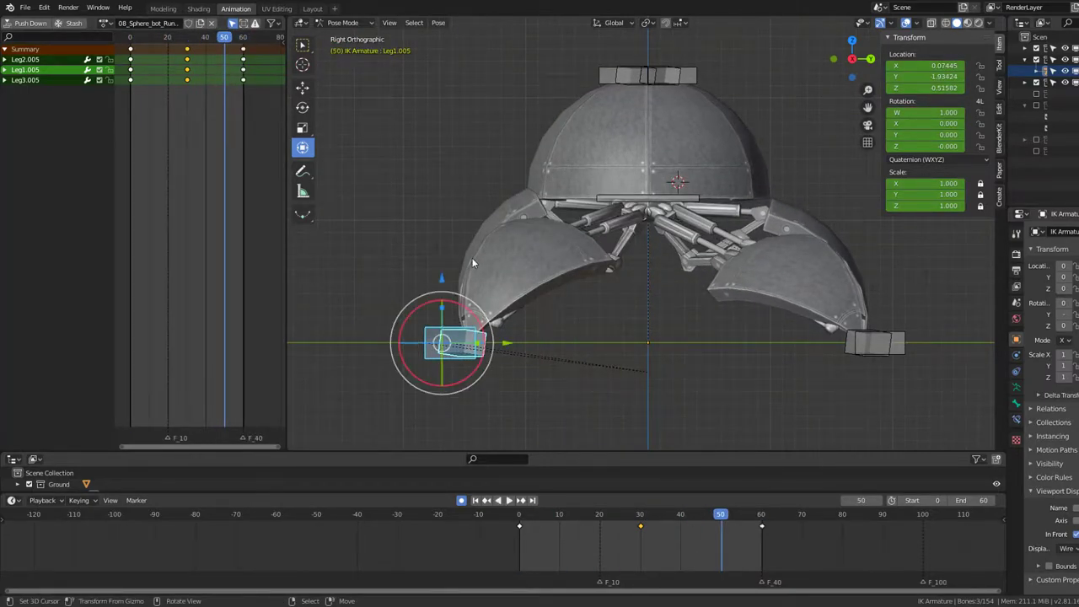
Step: Lift the Leg1.005 foot up and forward at frame 50, then play to check the step
left_click_drag(441, 280, 456, 229)
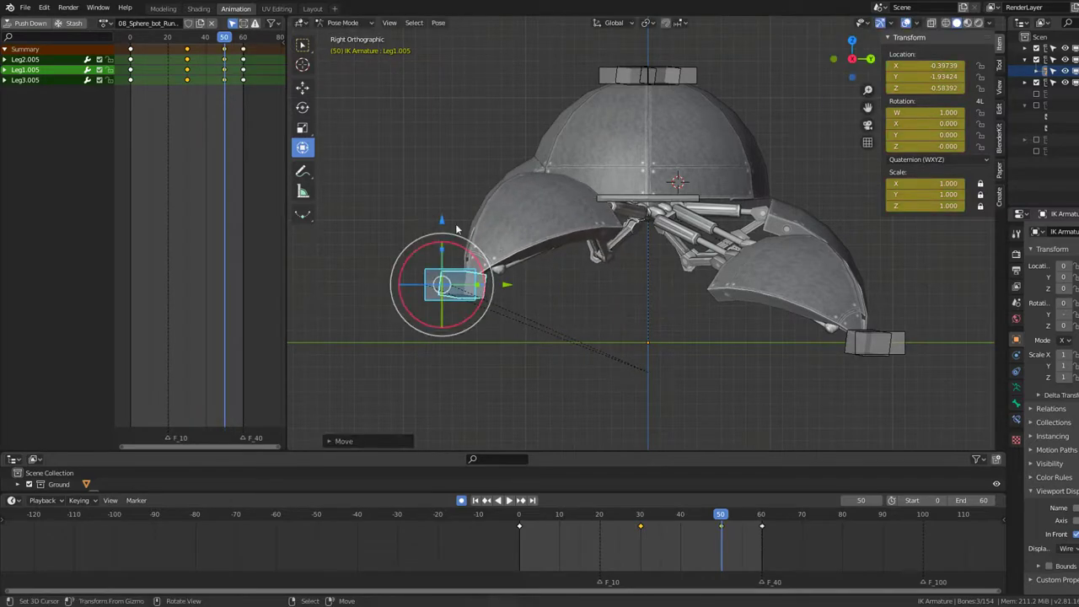
left_click_drag(513, 290, 462, 291)
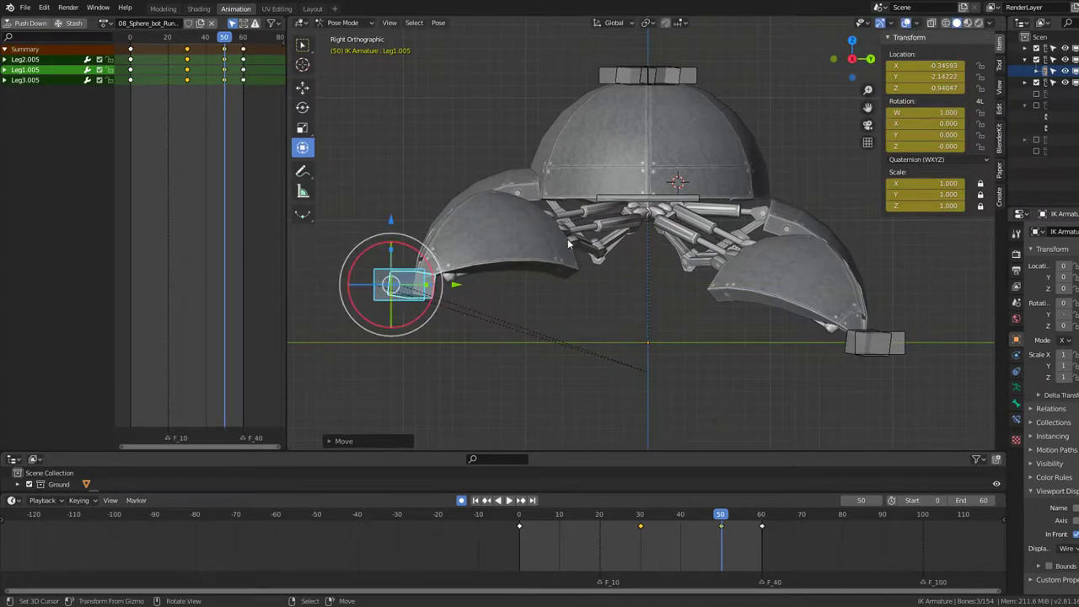
left_click_drag(389, 224, 466, 283)
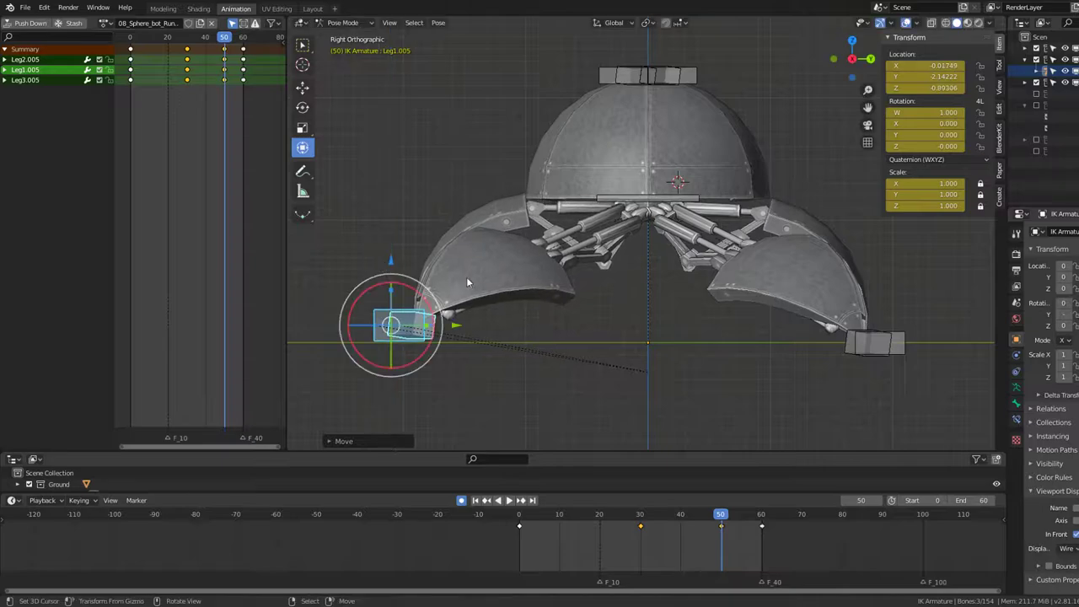
left_click_drag(462, 332, 451, 333)
key("space")
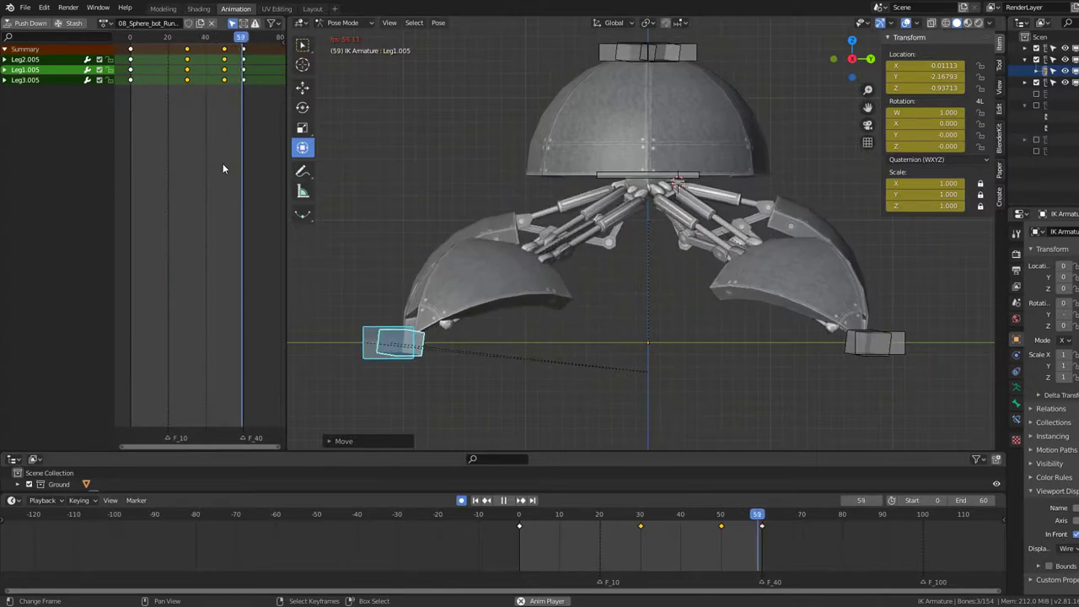
key("space")
key("space")
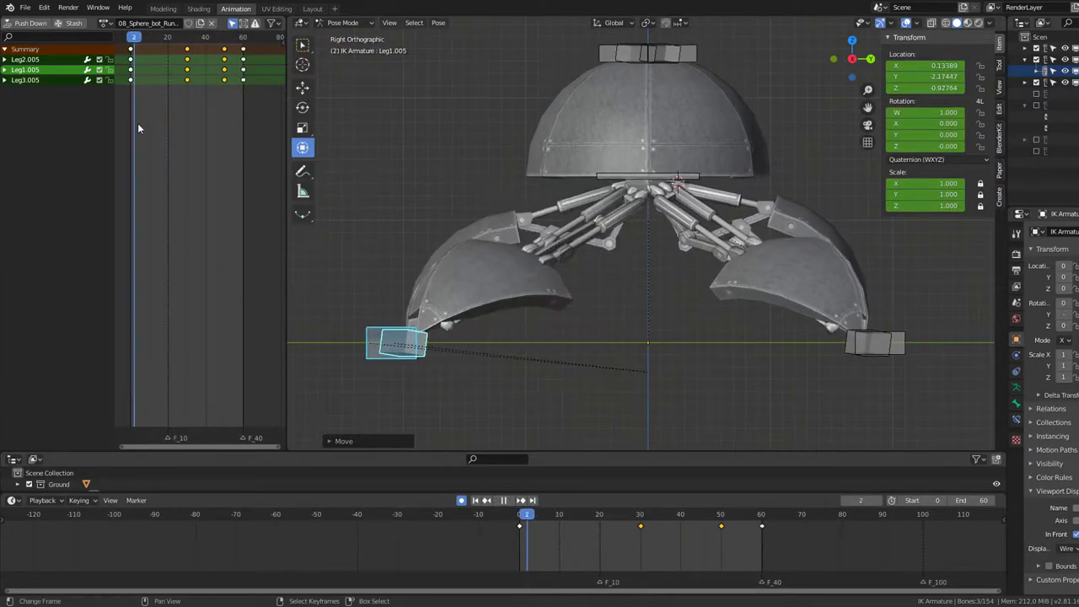
left_click_drag(154, 133, 159, 135)
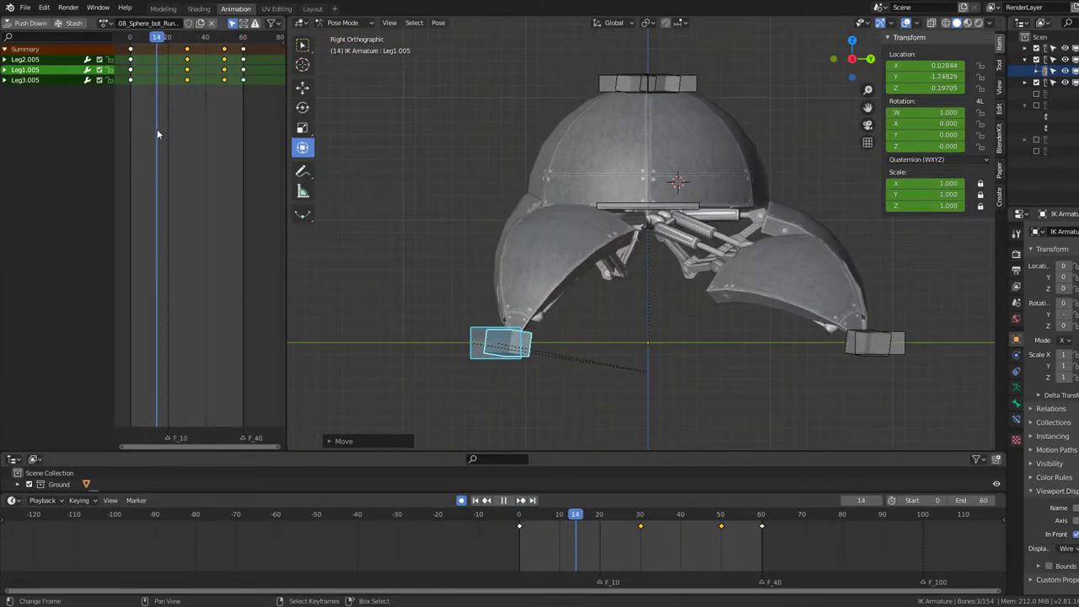
key("space")
left_click(679, 209)
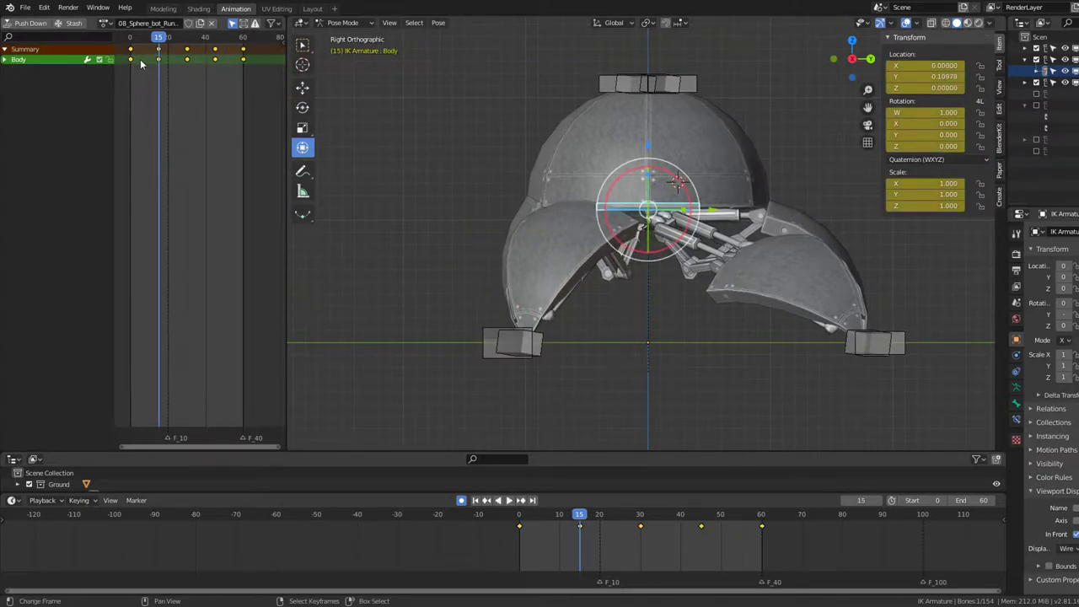
Step: Shift and duplicate Body keys to frames 0, 15, 30, 45, 60, delete the stray key, and play
key("g")
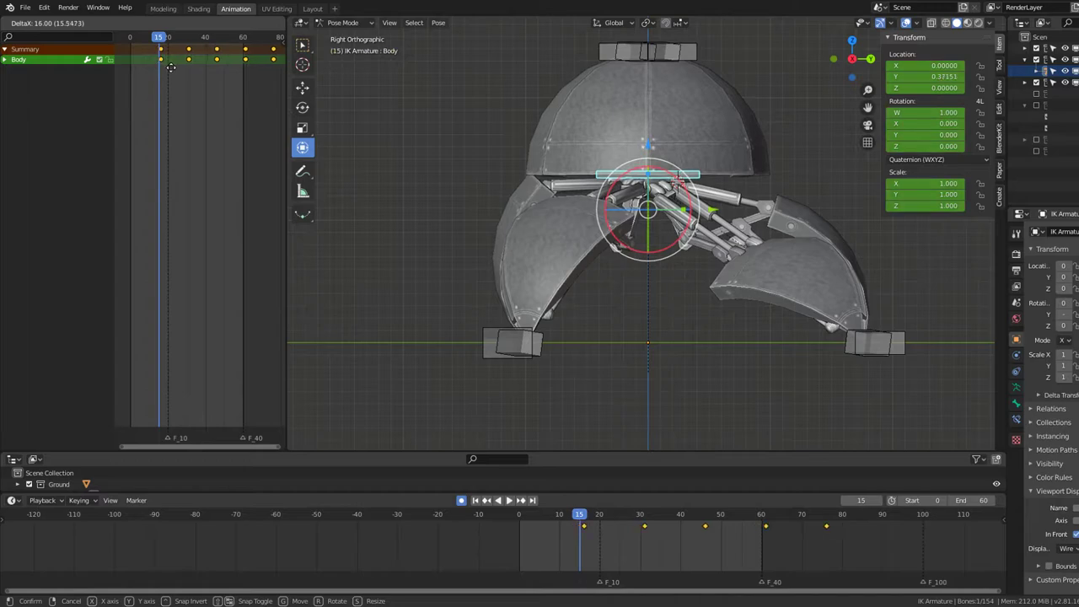
left_click(177, 62)
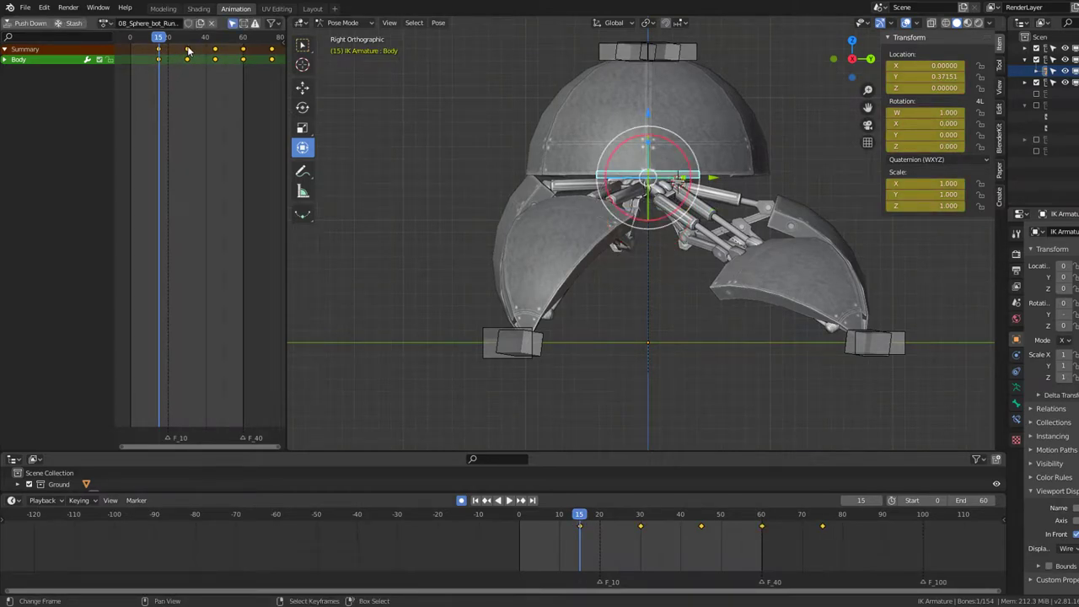
left_click(187, 52)
key("shift+d")
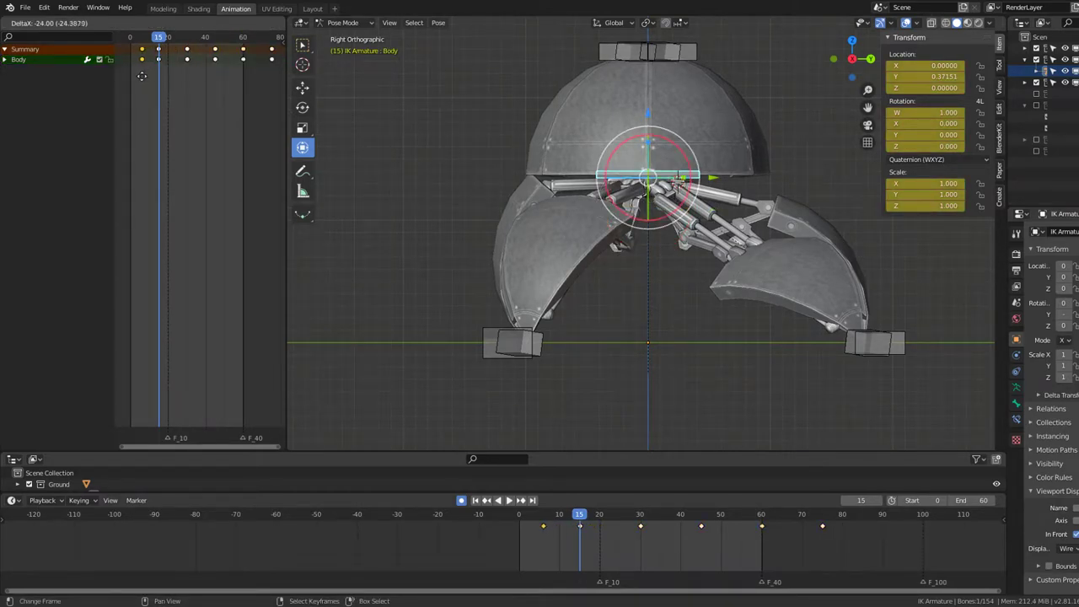
left_click(133, 76)
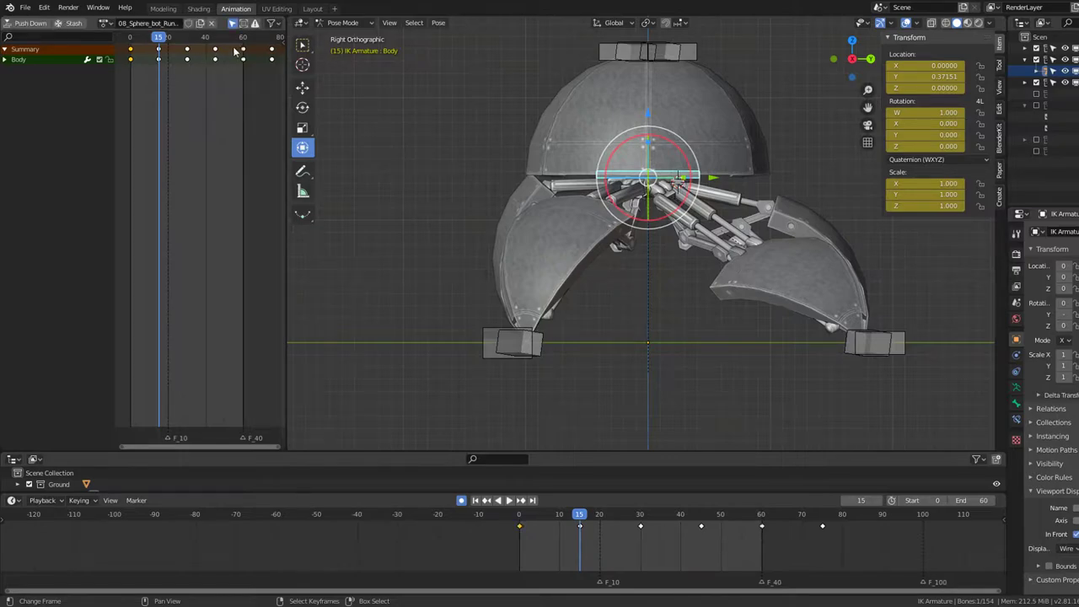
left_click(271, 50)
key("x")
key("space")
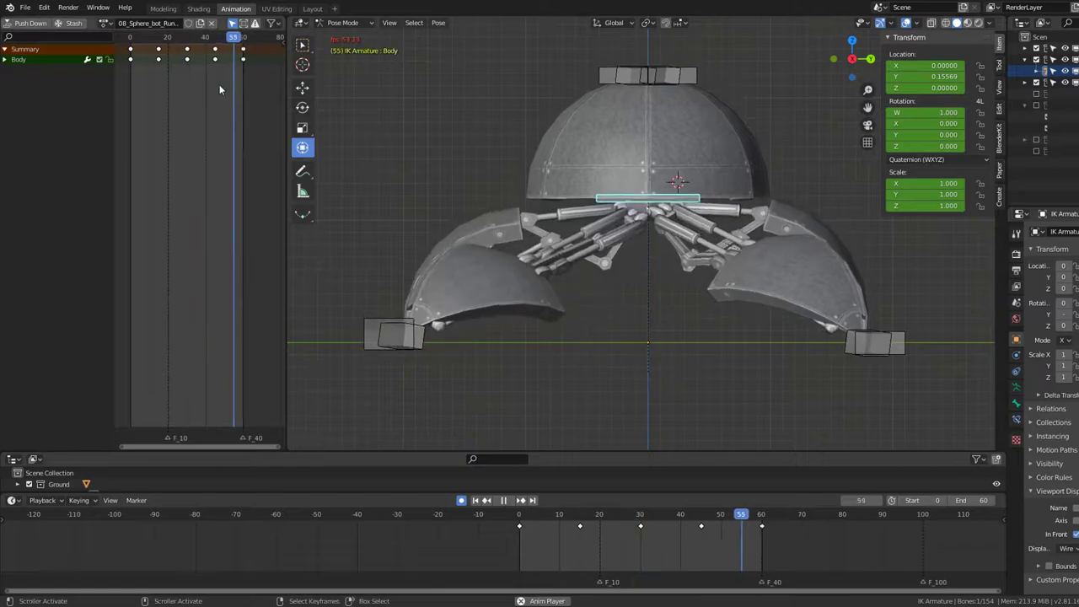
mouse_move(233, 82)
left_mouse_down()
mouse_move(129, 83)
mouse_move(215, 86)
left_mouse_up()
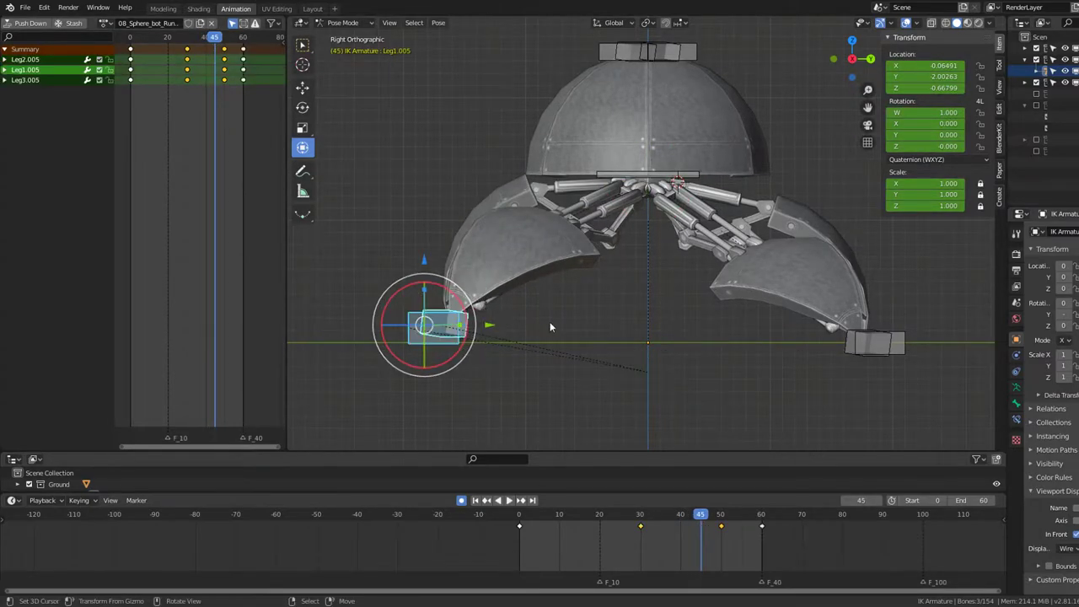
Step: At frame 45, raise the Leg1.005 foot forward and lift the Body bone, then preview
key("g")
left_click(490, 252)
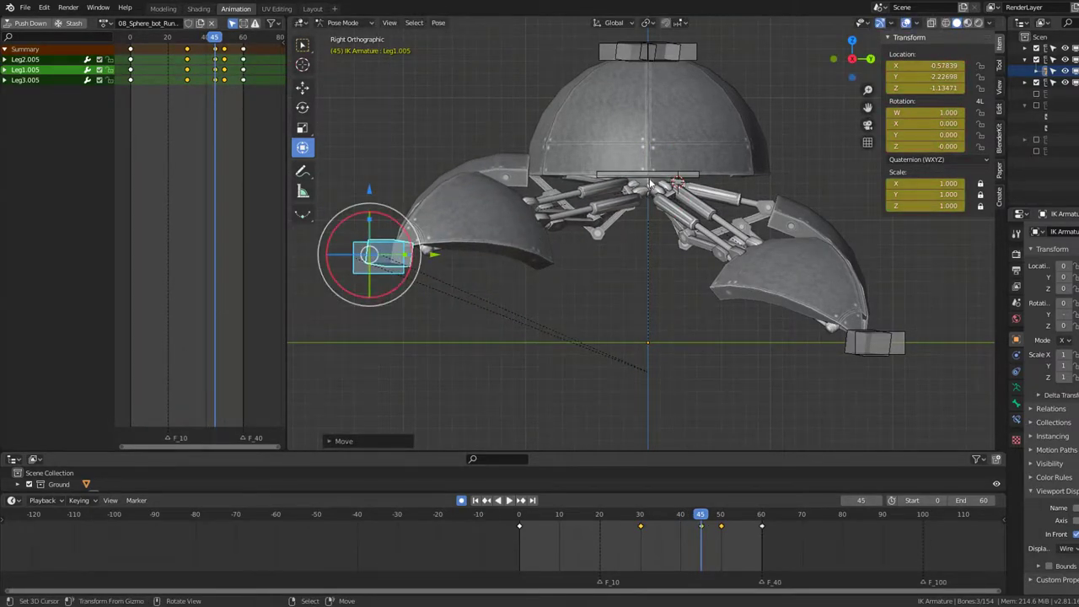
key("g")
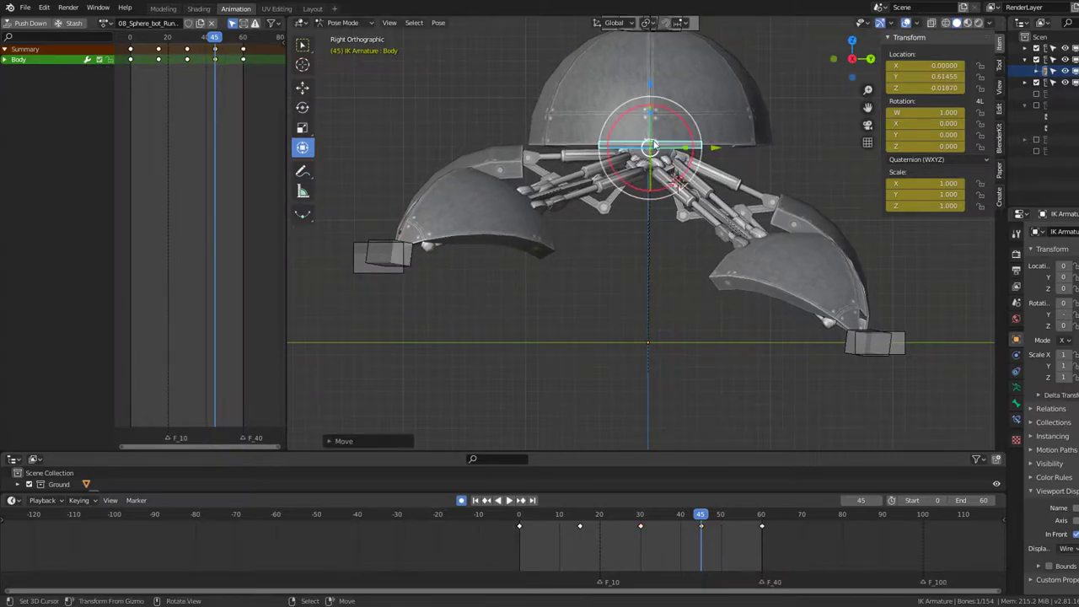
key("space")
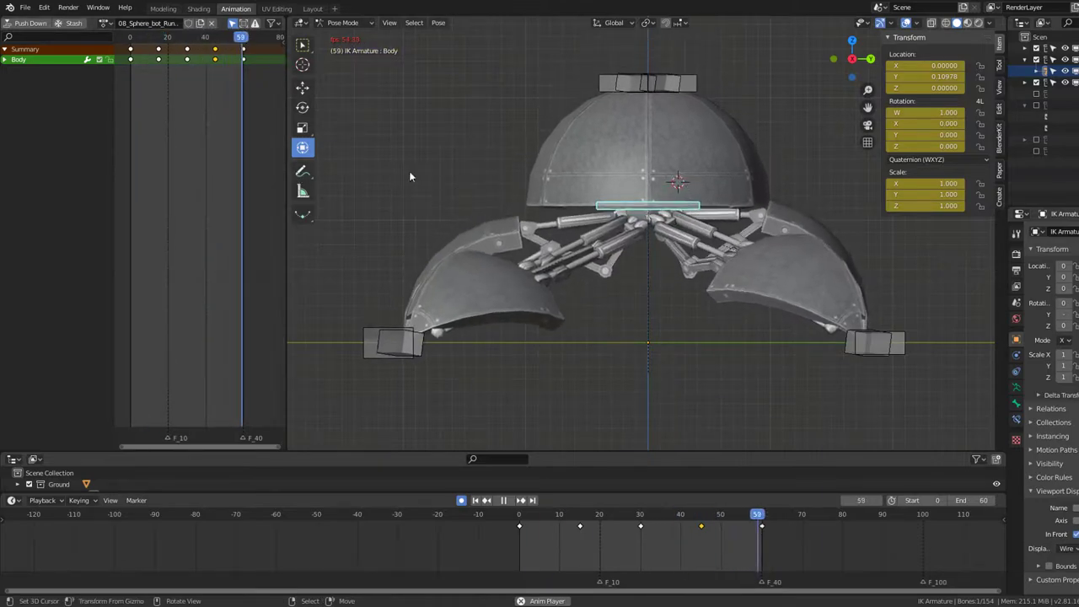
Step: Select all bones and delete the old frame-50 keys, reviewing the playback
key("a")
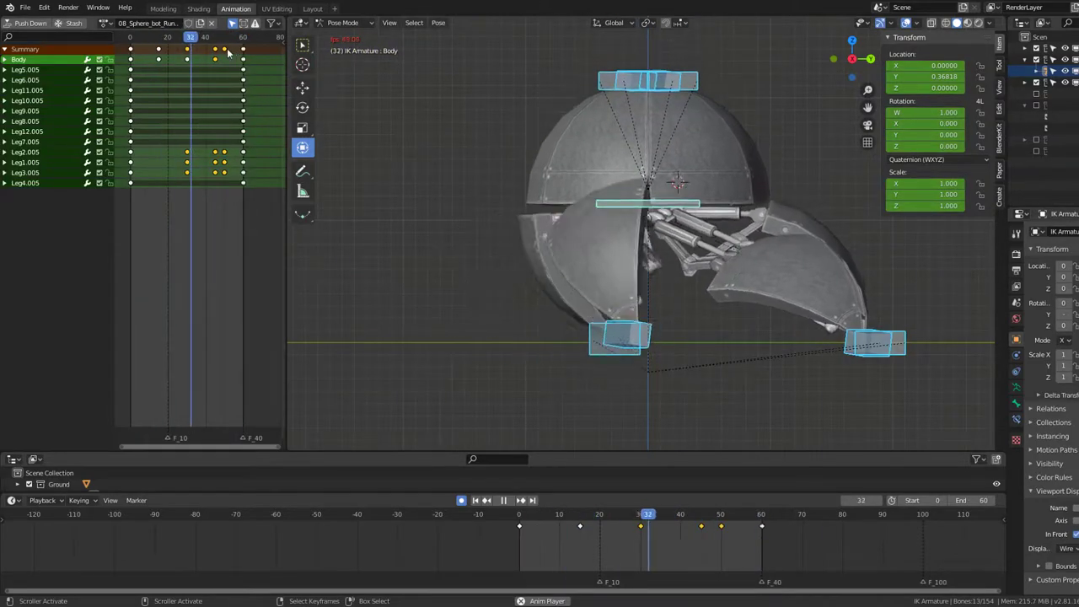
key("space")
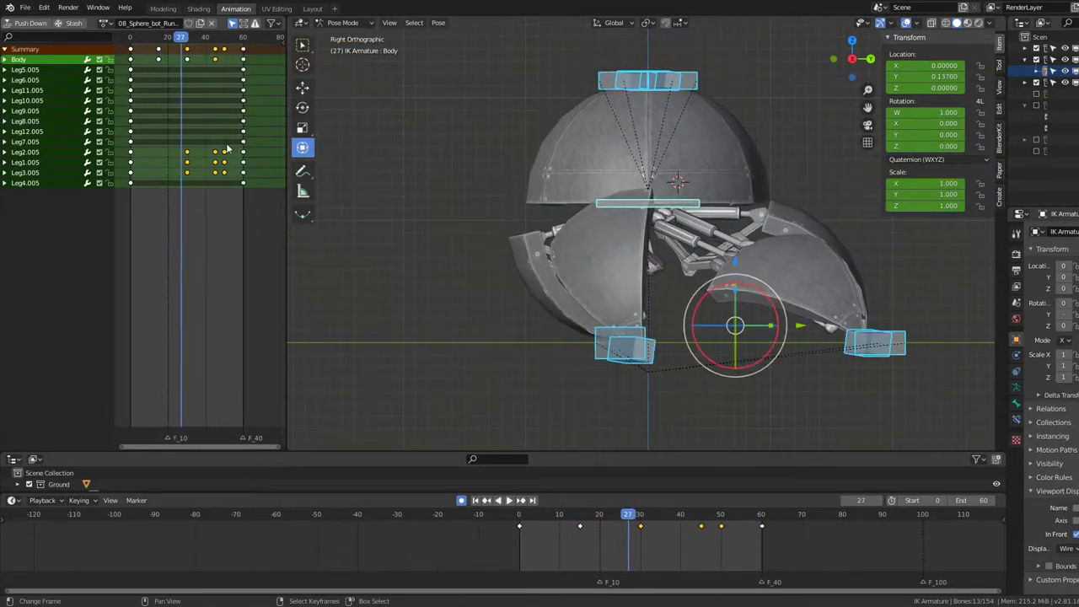
left_click(225, 49)
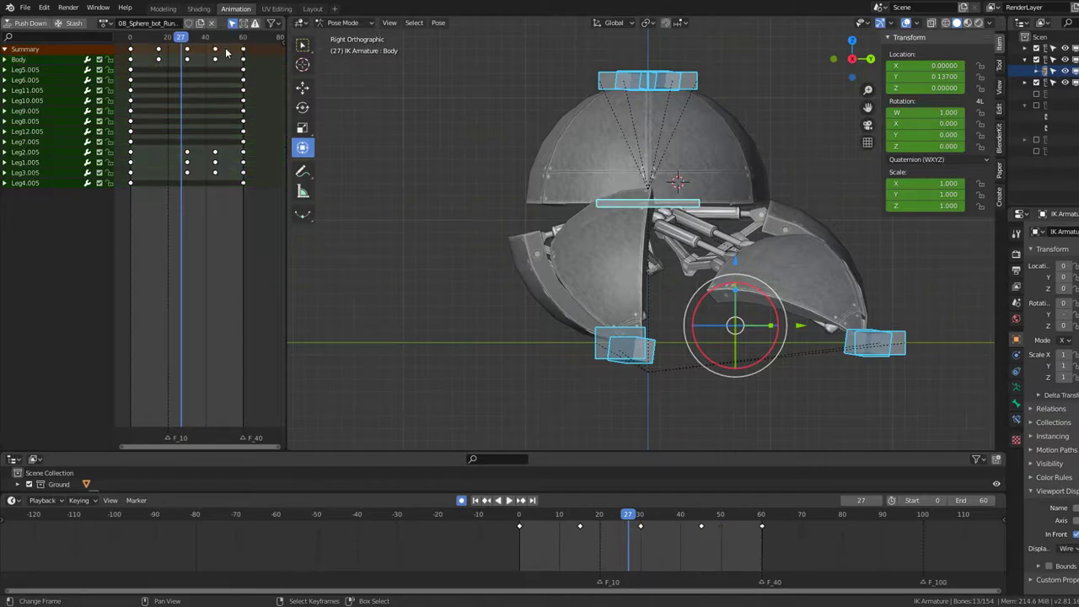
key("space")
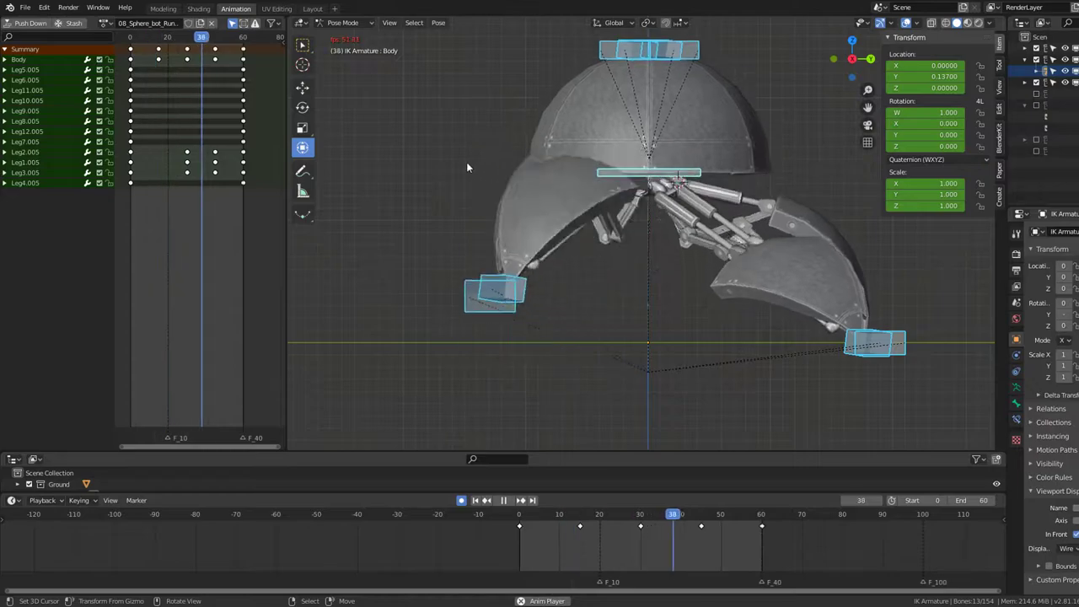
mouse_move(194, 106)
left_mouse_down()
mouse_move(159, 115)
mouse_move(216, 132)
mouse_move(188, 126)
left_mouse_up()
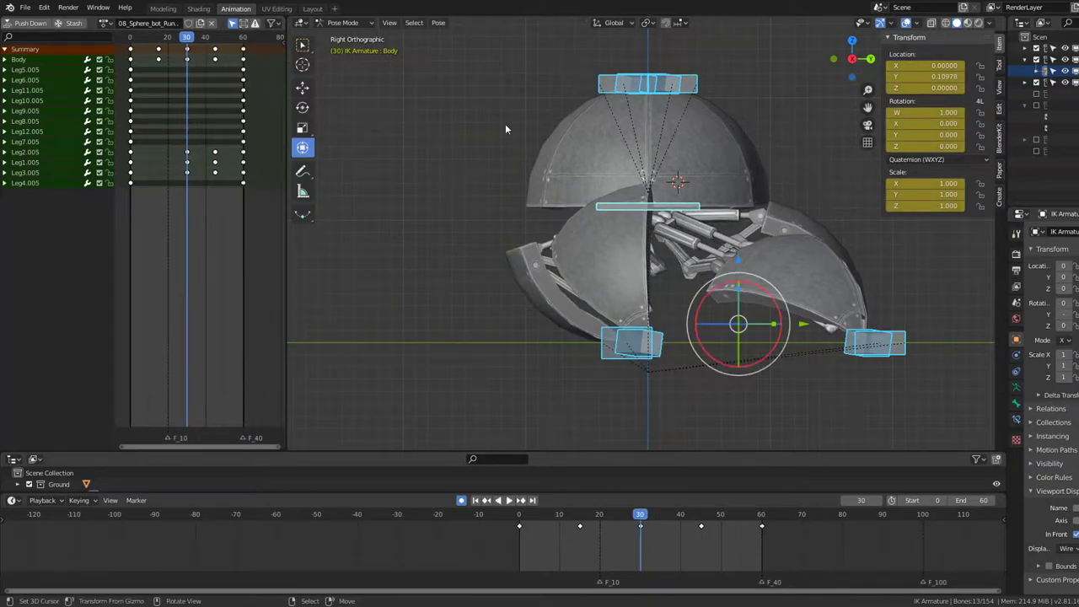
Step: Select only the Body bone and scrub through frames 26–40 to check its height
key("space")
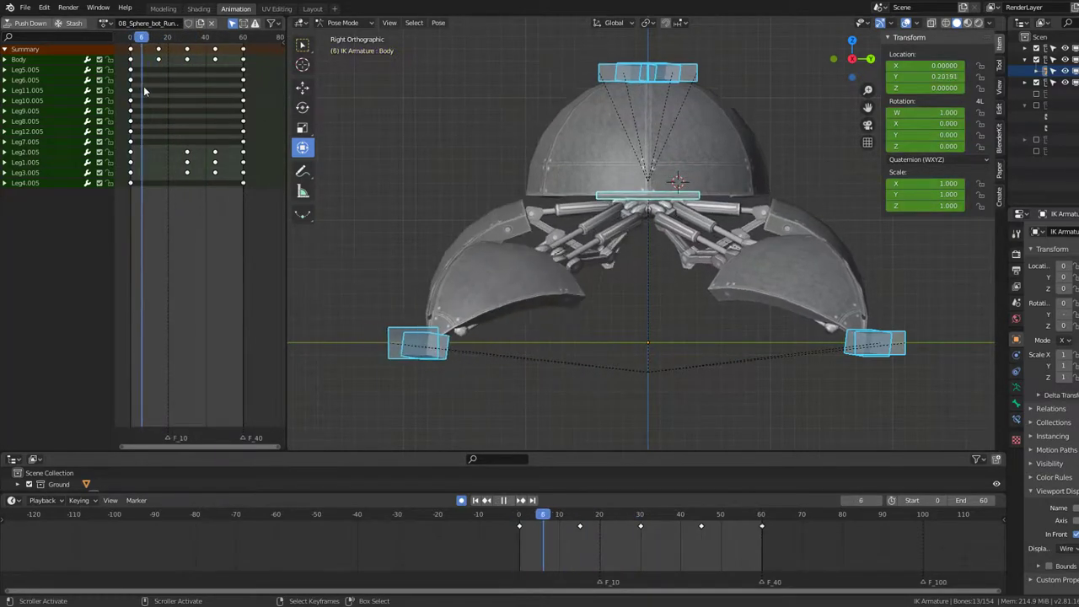
left_click_drag(158, 92, 187, 100)
left_click(690, 209)
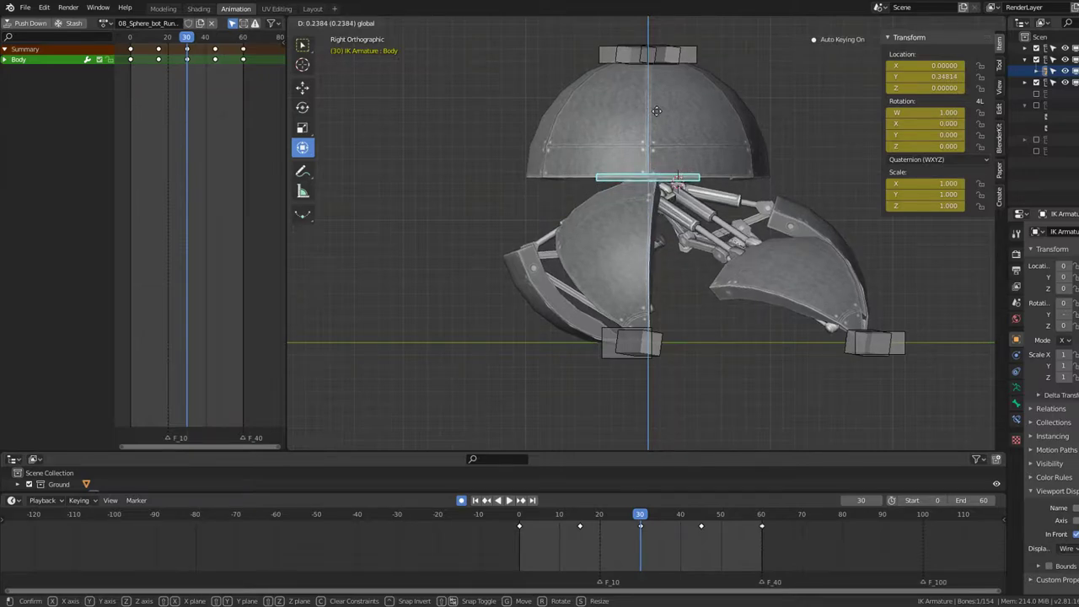
mouse_move(222, 121)
left_mouse_down()
mouse_move(124, 129)
mouse_move(205, 140)
mouse_move(125, 131)
left_mouse_up()
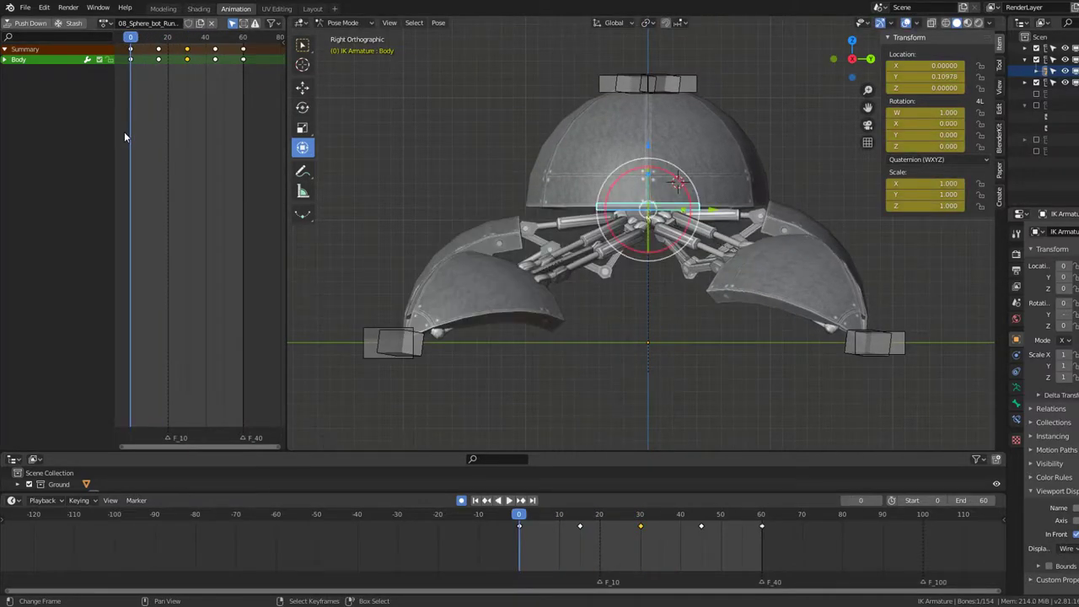
Step: Lower the Body bone at frame 45
key("space")
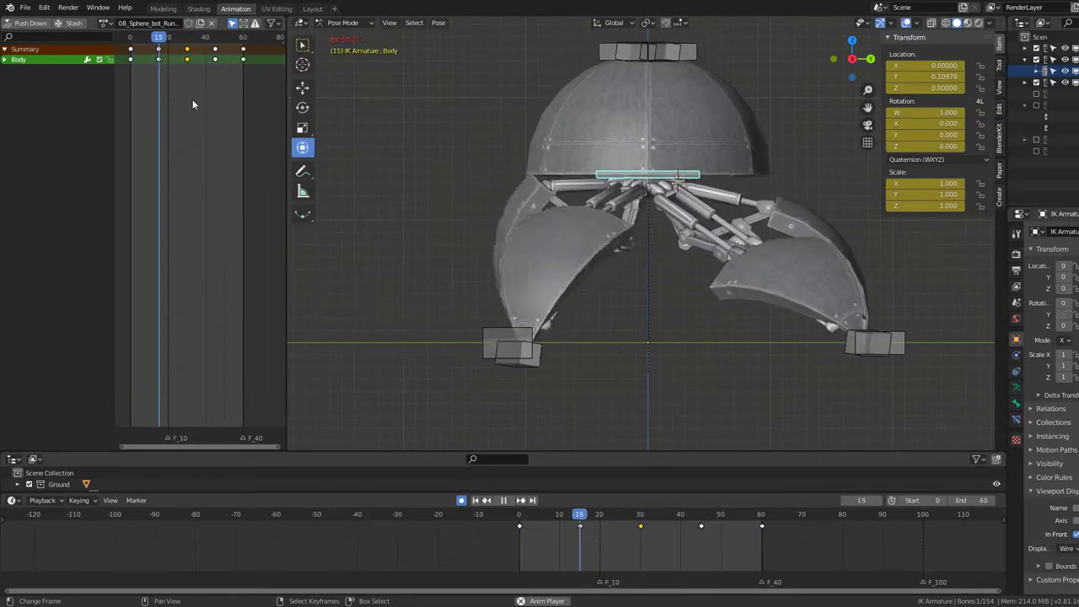
key("space")
left_click(216, 59)
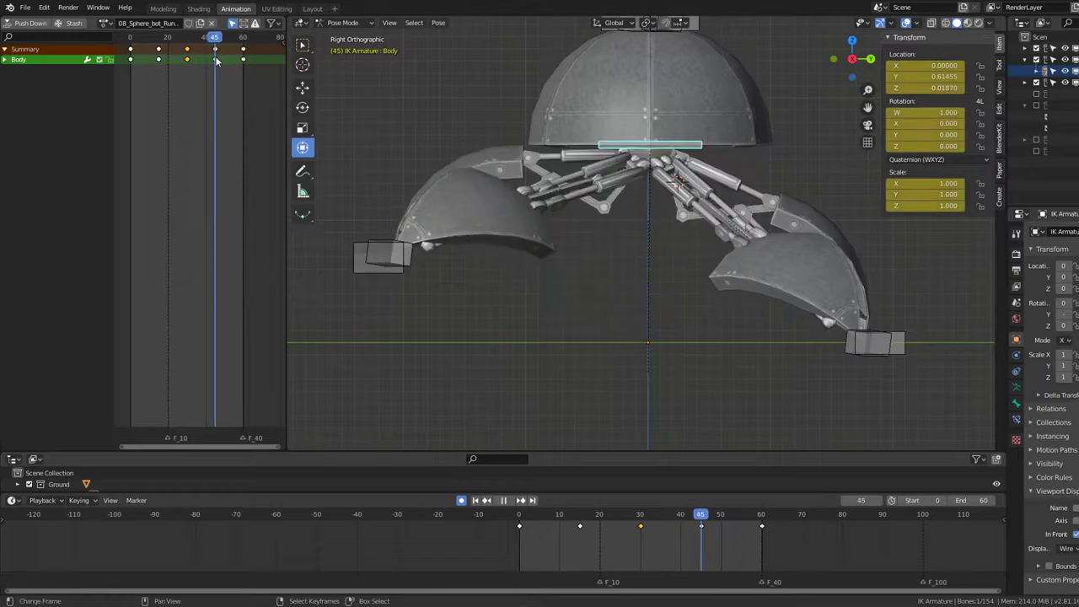
key("g")
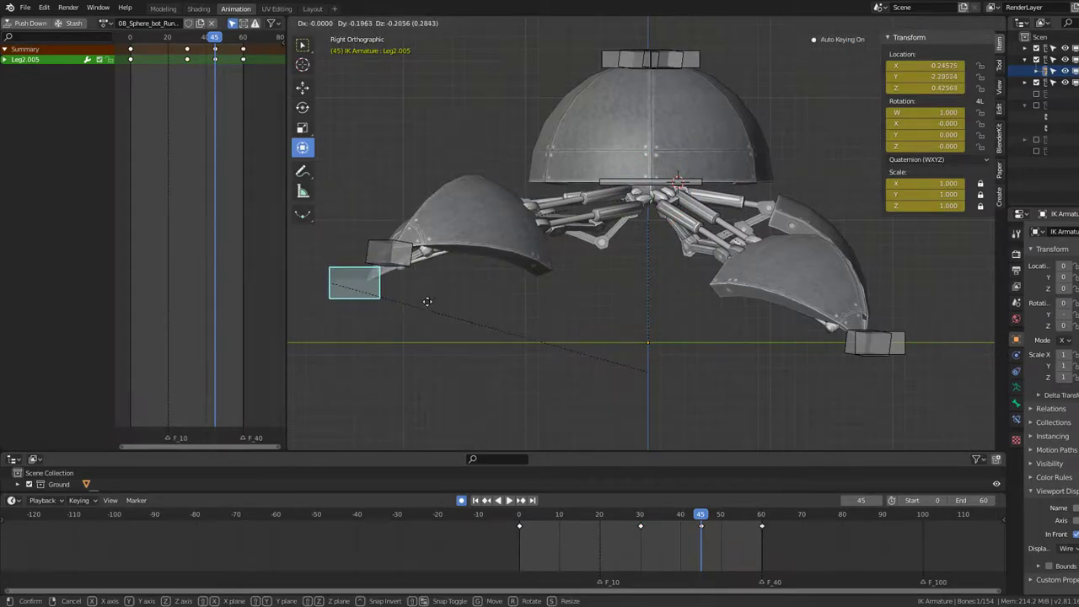
key("space")
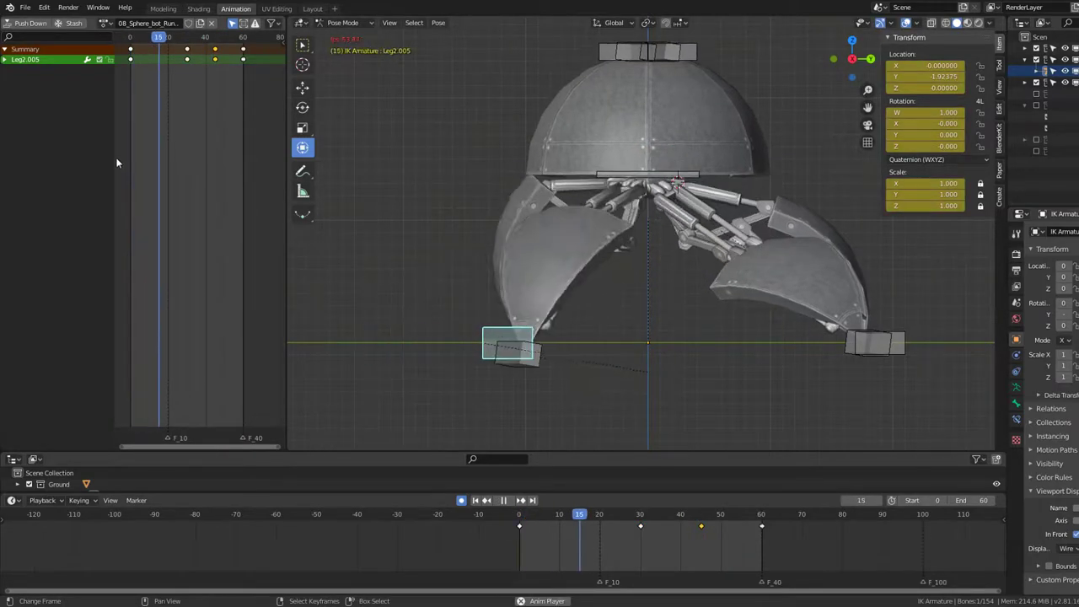
middle_click_drag(481, 141, 628, 134)
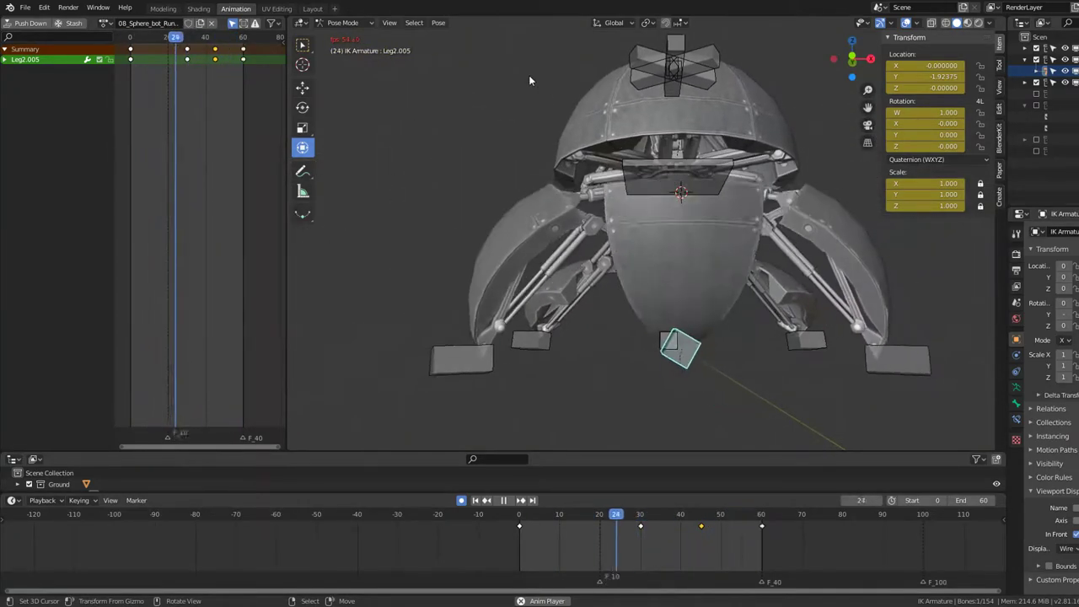
middle_click_drag(513, 75, 667, 199)
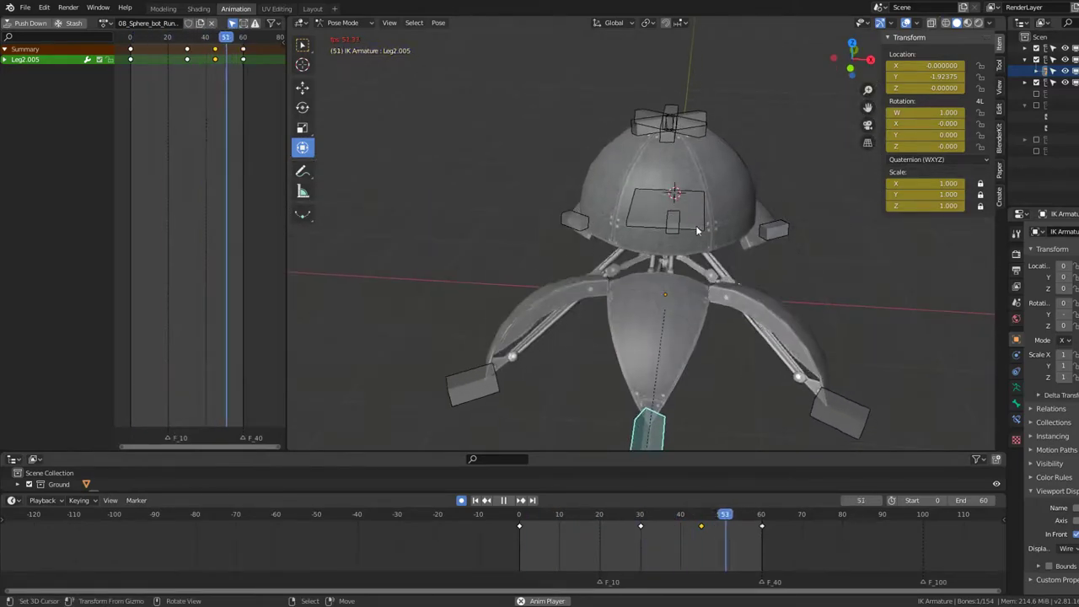
middle_click_drag(667, 198, 781, 269)
key("space")
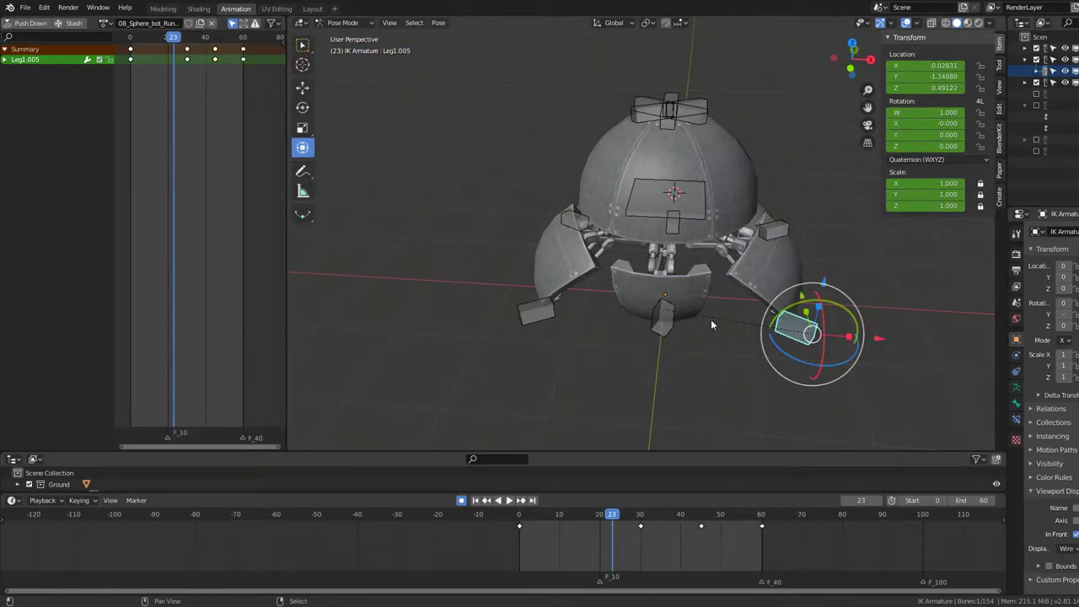
Step: At frame 0, pull the Leg1.005 and Leg3.005 feet closer together
key("shift+Left")
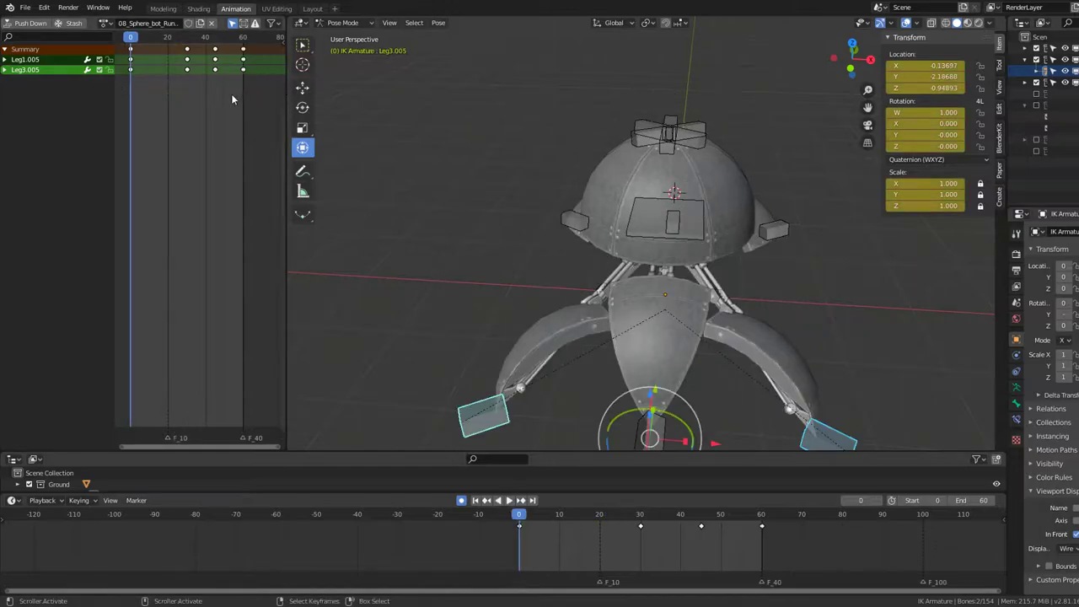
key("space")
key("shift+Left")
key("Escape")
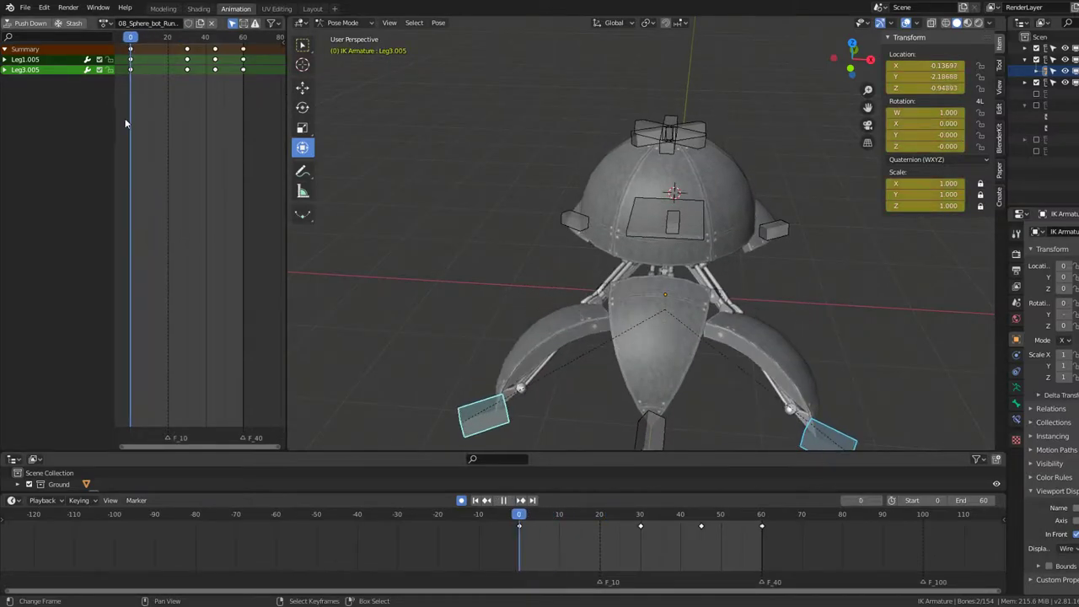
left_click(789, 384)
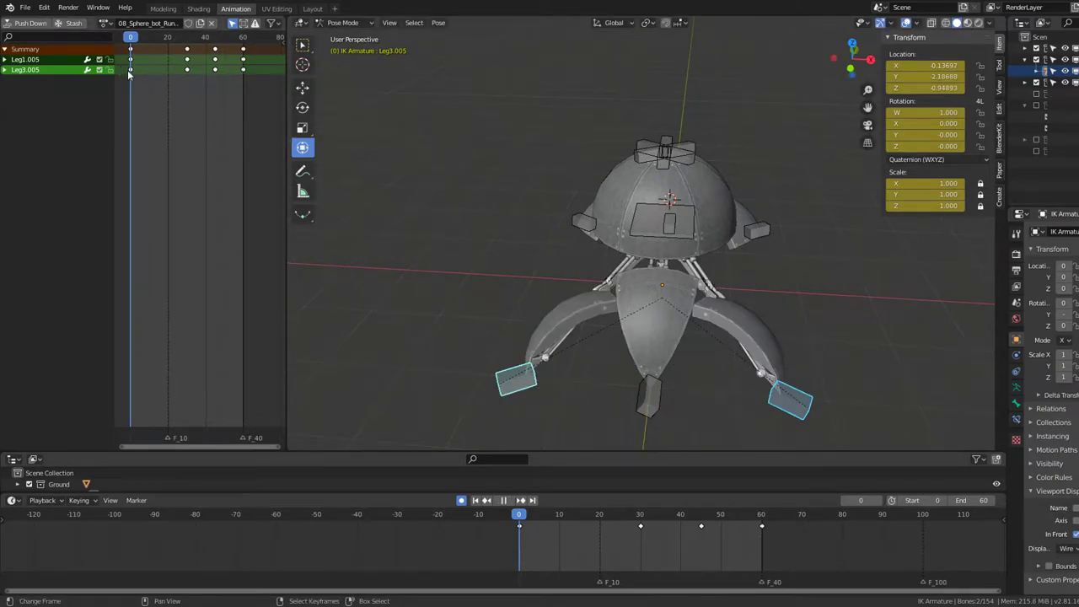
left_click_drag(129, 74, 177, 87)
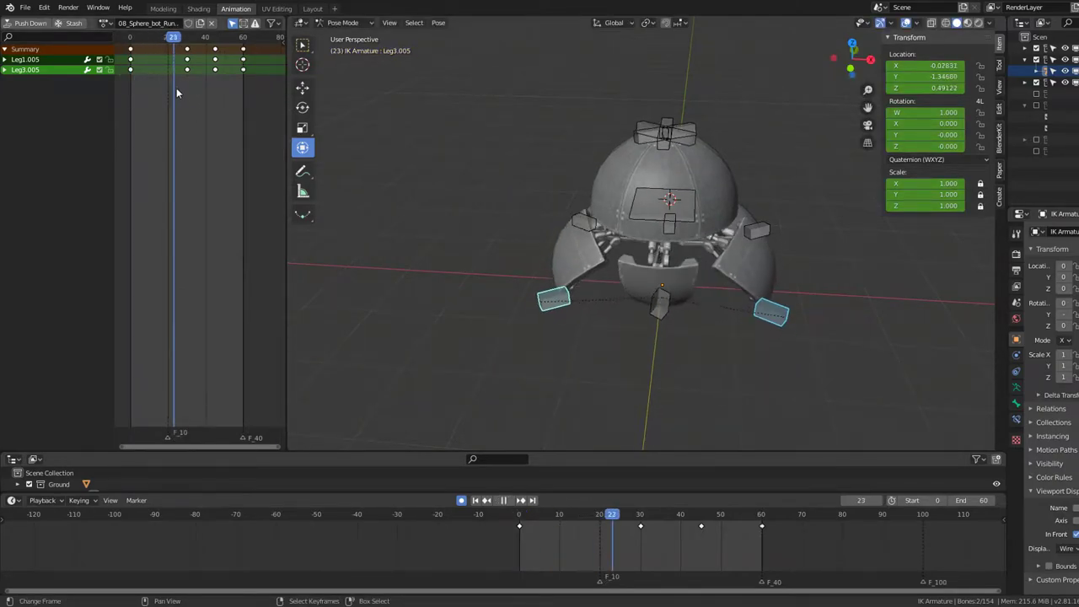
Step: Scale the two feet inward on X at frame 30 and play to check the steps
middle_click_drag(386, 138, 782, 210)
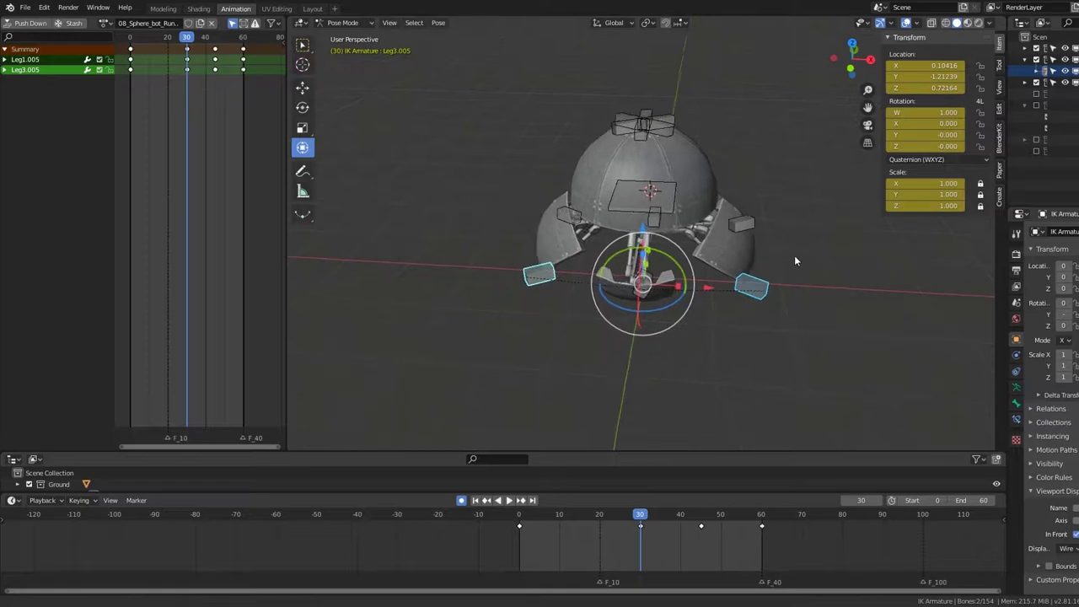
key("s")
key("x")
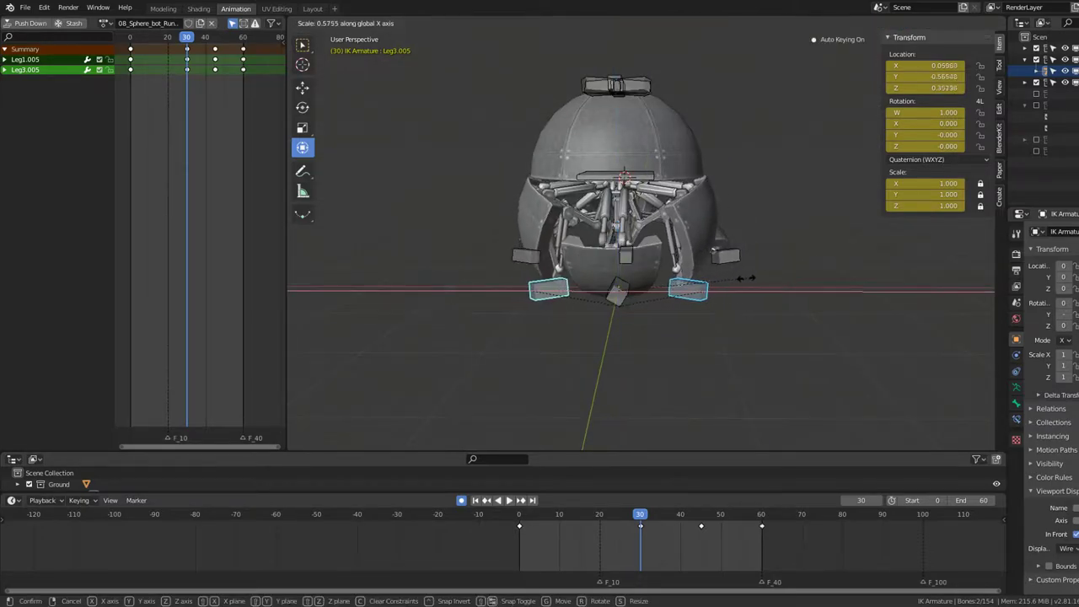
key("space")
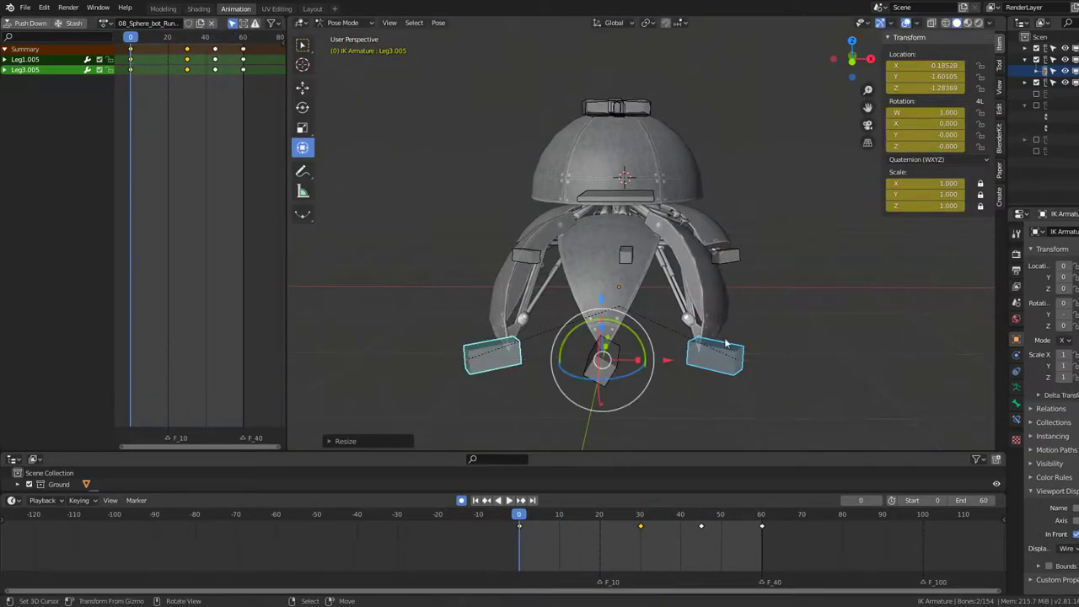
mouse_move(726, 343)
middle_mouse_down()
mouse_move(647, 279)
mouse_move(538, 321)
middle_mouse_up()
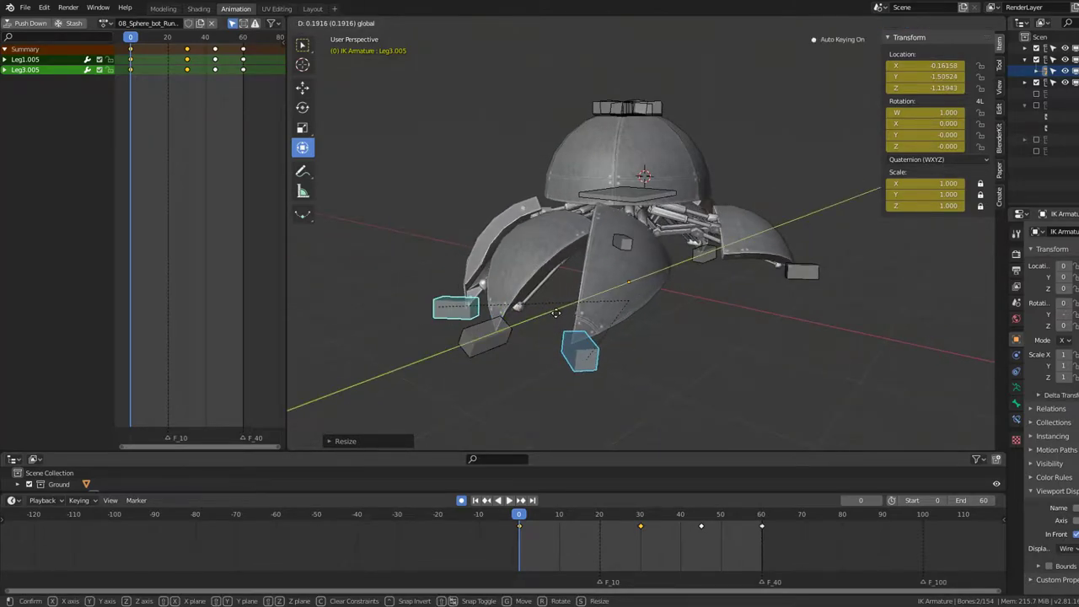
middle_click_drag(604, 238, 678, 131)
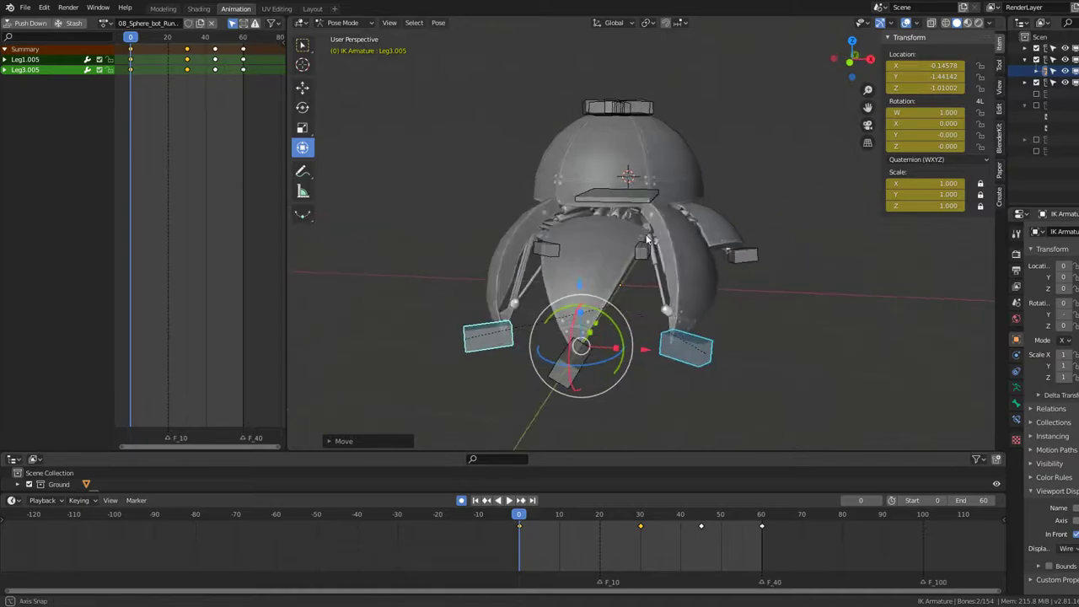
left_click(652, 192)
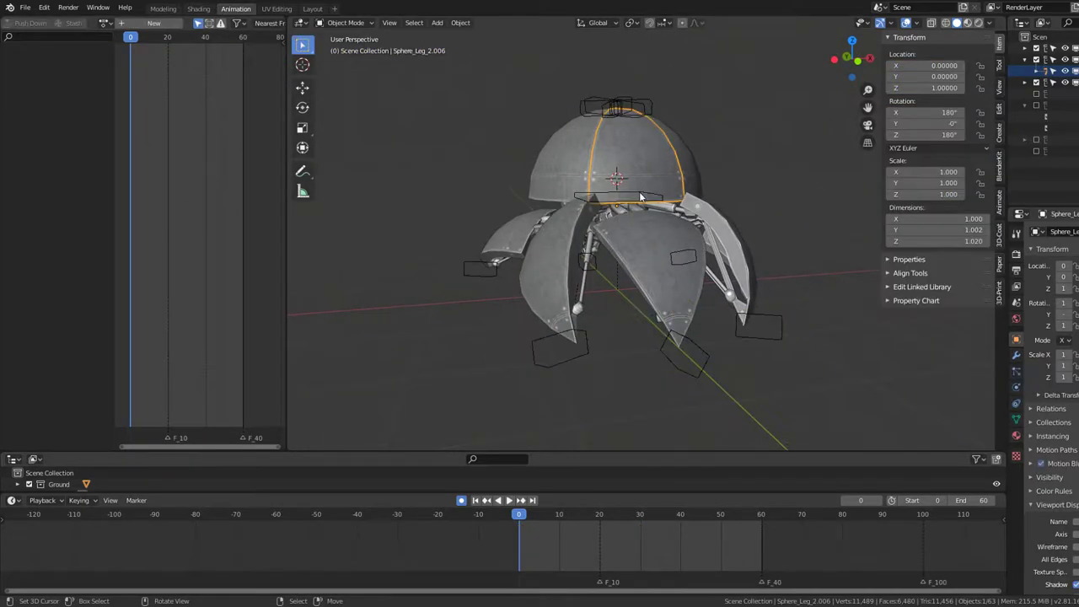
Step: Select all bones and duplicate their frame-0 keys to frame 60, then play the loop
key("ctrl+z")
left_click(616, 113)
mouse_move(617, 113)
middle_mouse_down()
mouse_move(755, 176)
mouse_move(687, 175)
middle_mouse_up()
key("a")
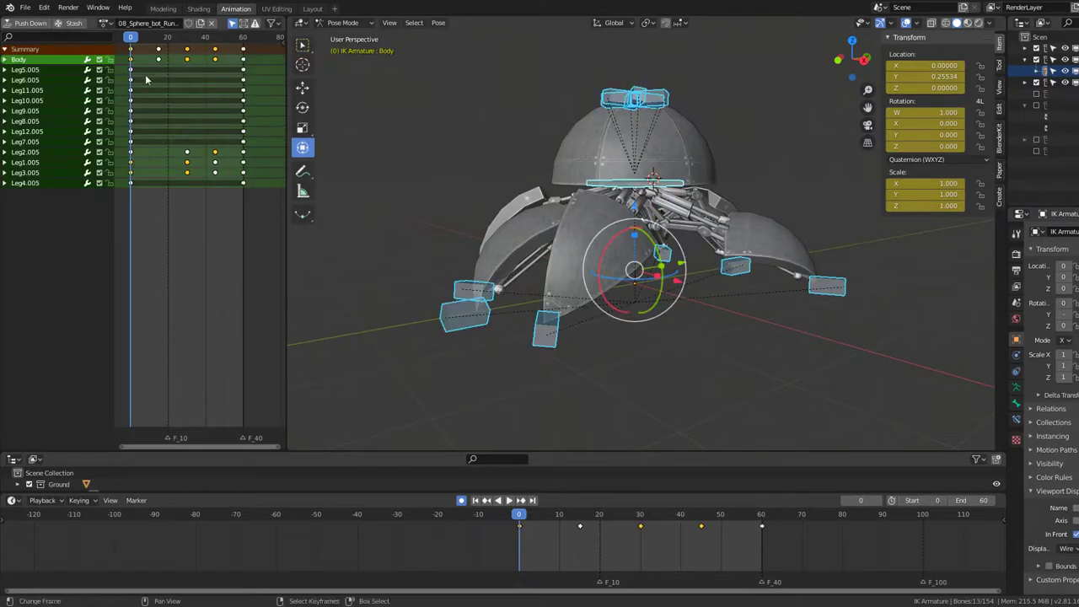
left_click(131, 48)
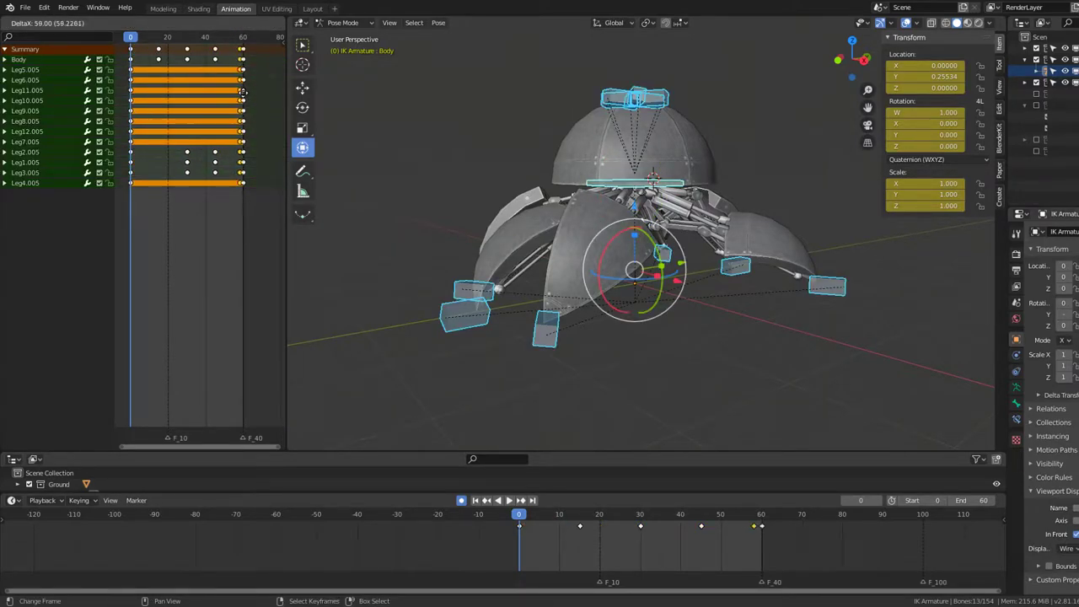
key("space")
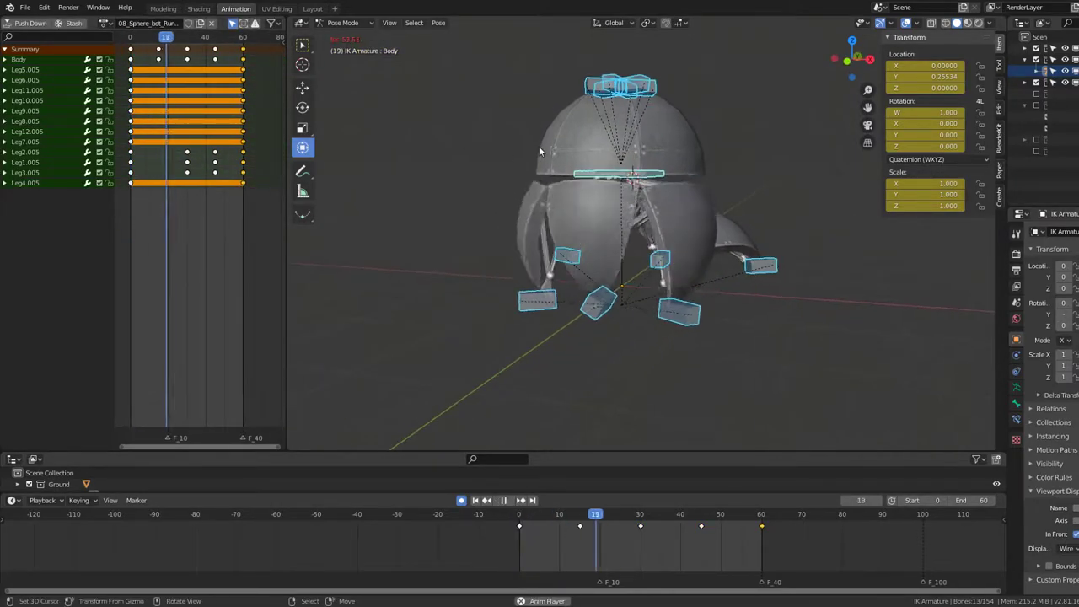
key("space")
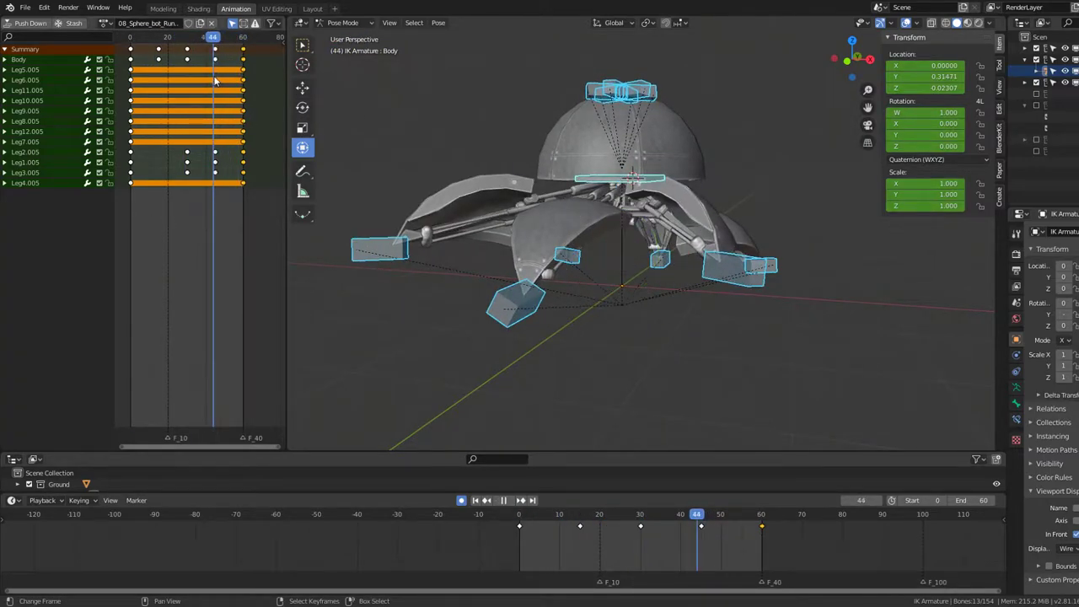
Step: At frame 45, scale the Leg1.005 and Leg3.005 feet inward and lower them on Z
left_click(741, 280)
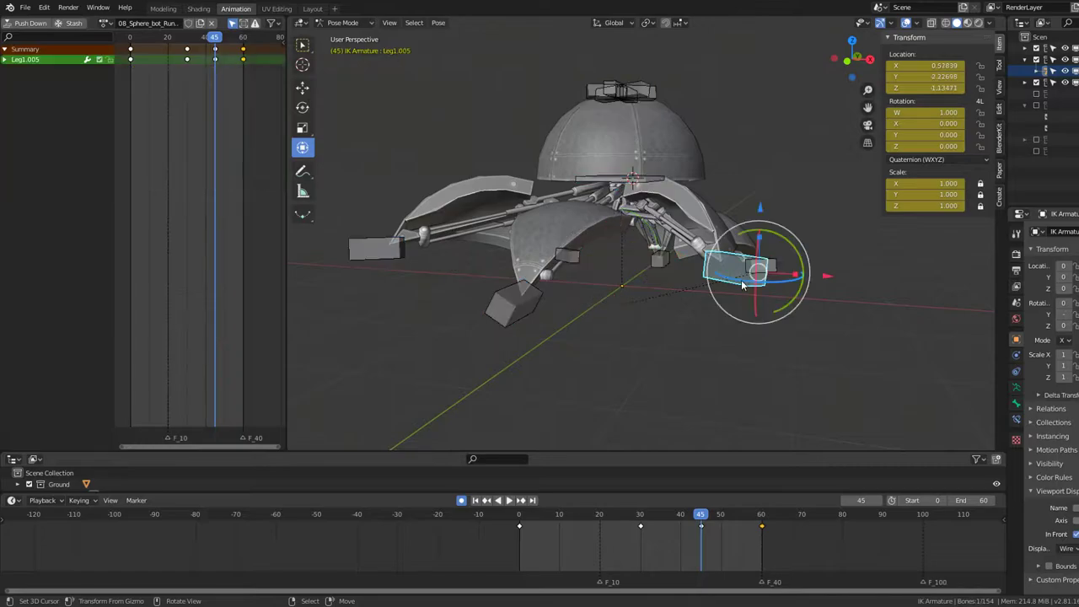
middle_click_drag(377, 256, 840, 322)
left_click(392, 263, "shift")
key("s")
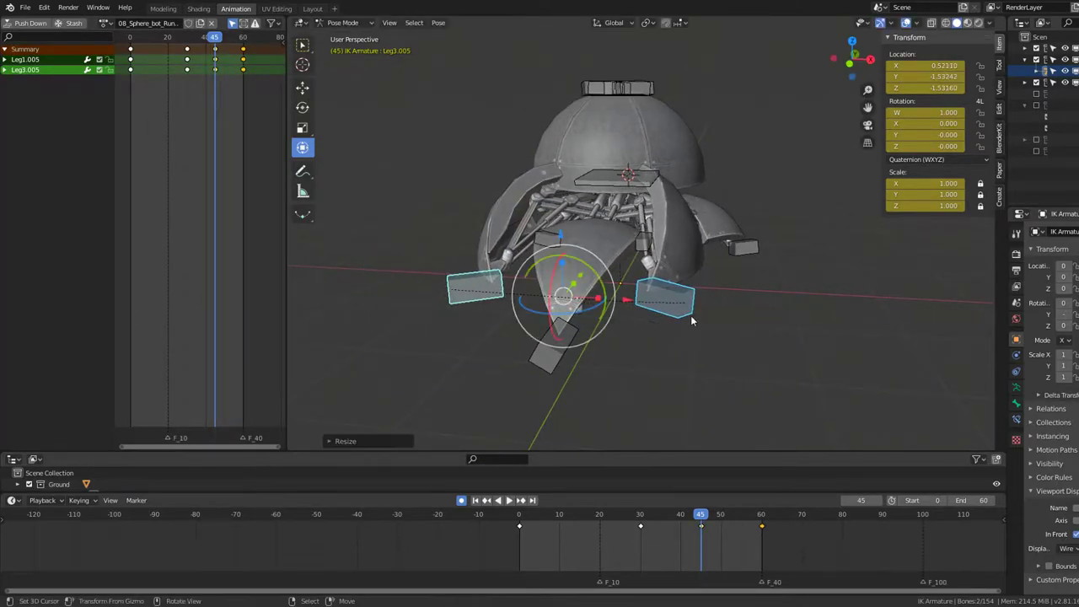
mouse_move(691, 320)
middle_mouse_down()
mouse_move(586, 250)
mouse_move(479, 150)
mouse_move(567, 205)
middle_mouse_up()
key("g")
key("z")
left_click(490, 183)
Step: Review the change in right-side orthographic view and select the Body bone
key("space")
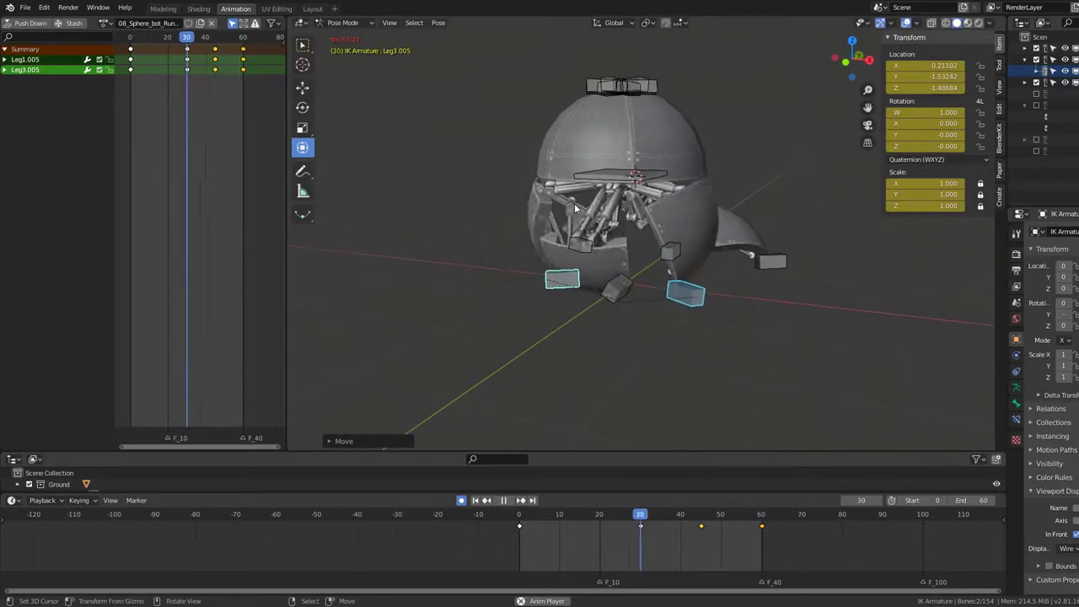
middle_click_drag(747, 209, 777, 233)
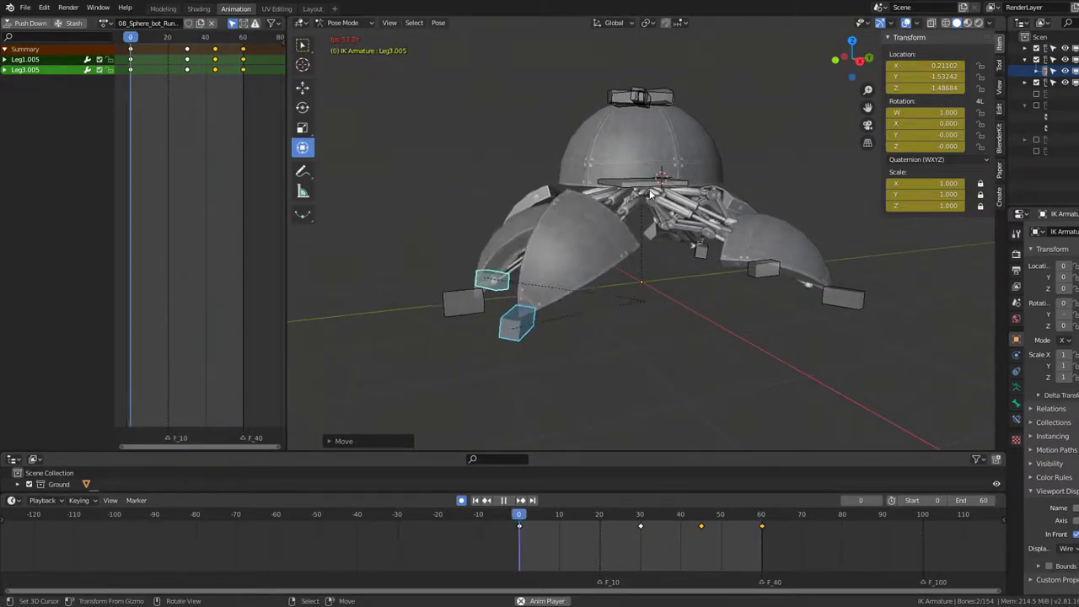
key("KP_3")
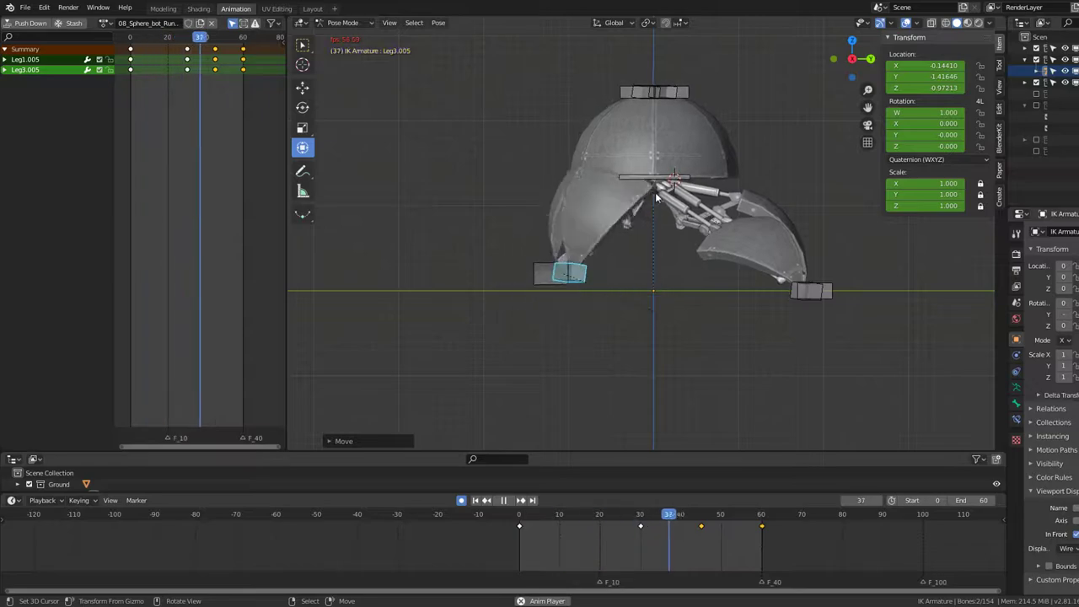
key("space")
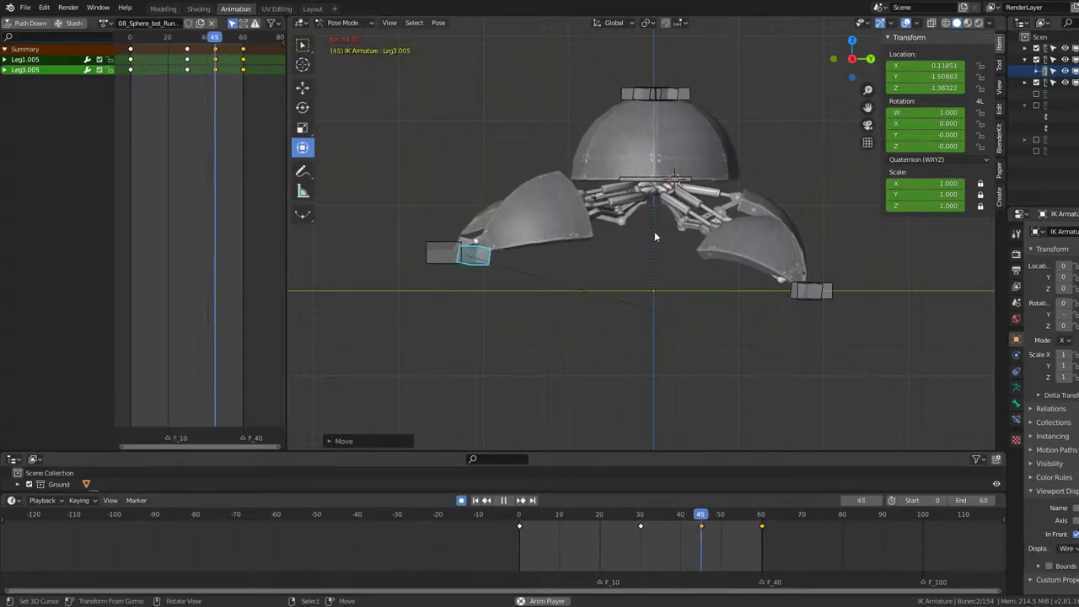
left_click(672, 179)
key("space")
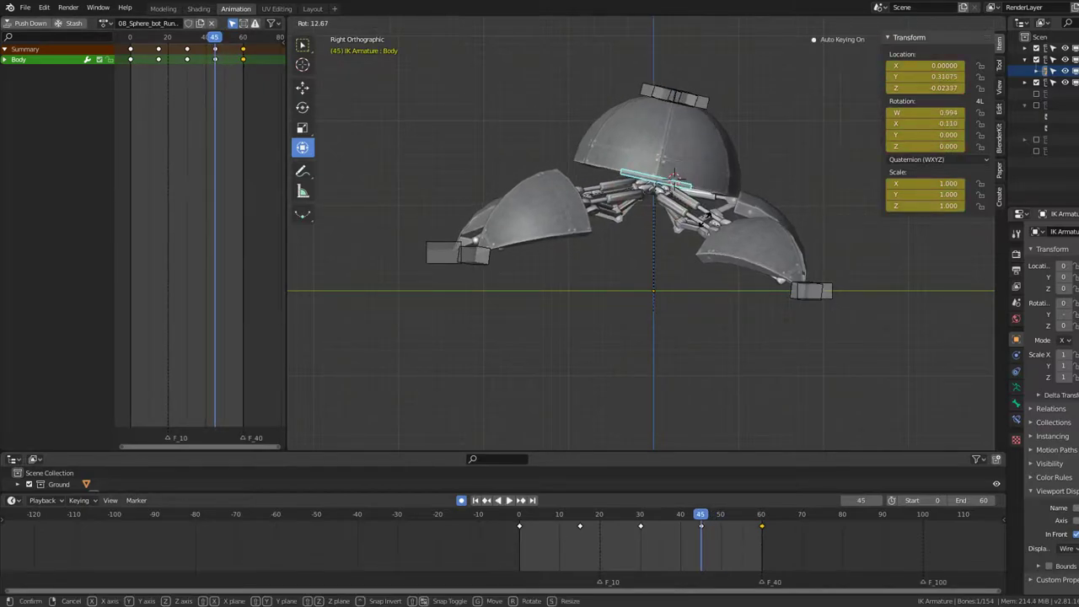
Step: Move the Body bone up at frame 15 for the bob
key("g")
key("g")
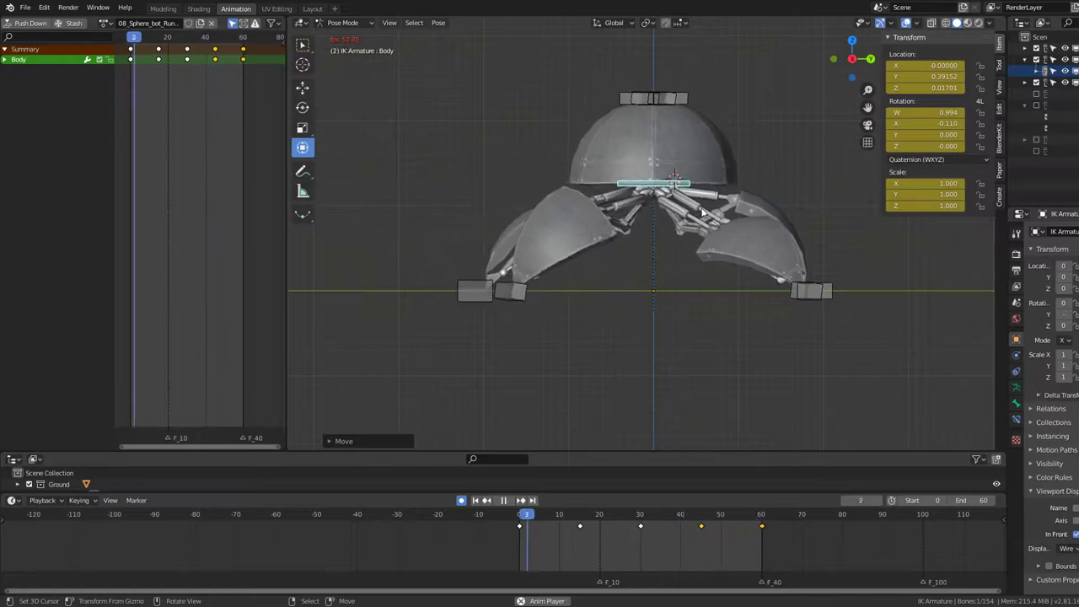
key("space")
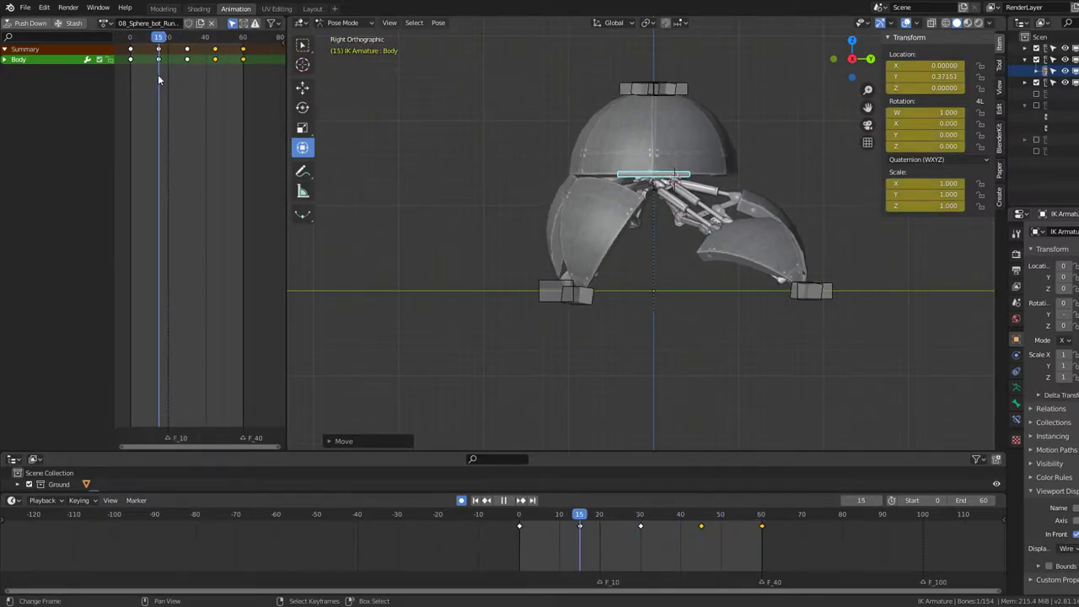
key("space")
key("g")
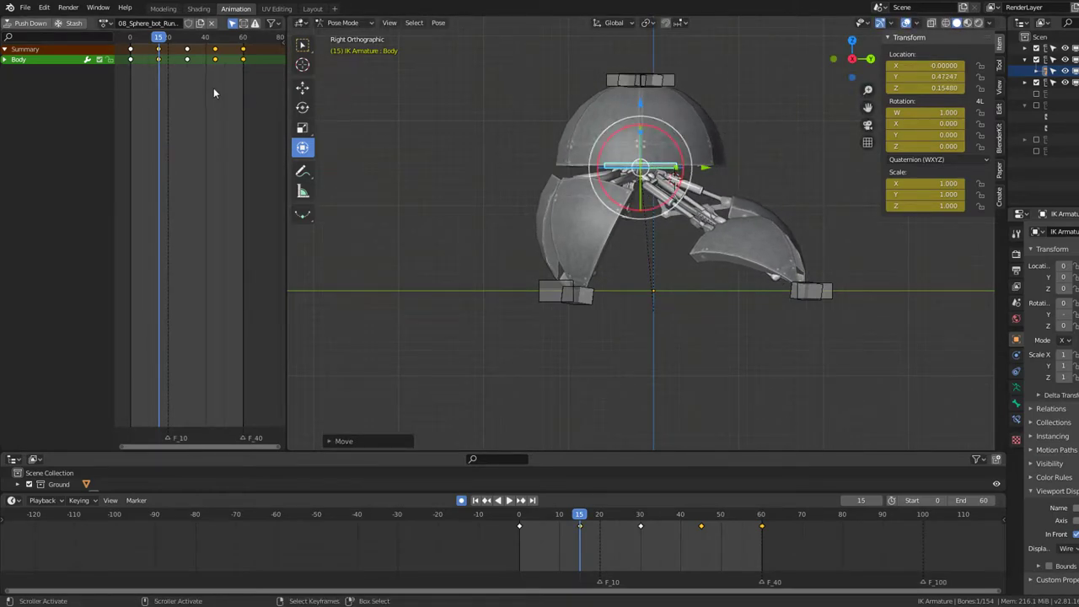
Step: Tilt the Body bone at frame 30, then replay the cycle from frame 0 in Right Ortho
left_click_drag(166, 74, 187, 75)
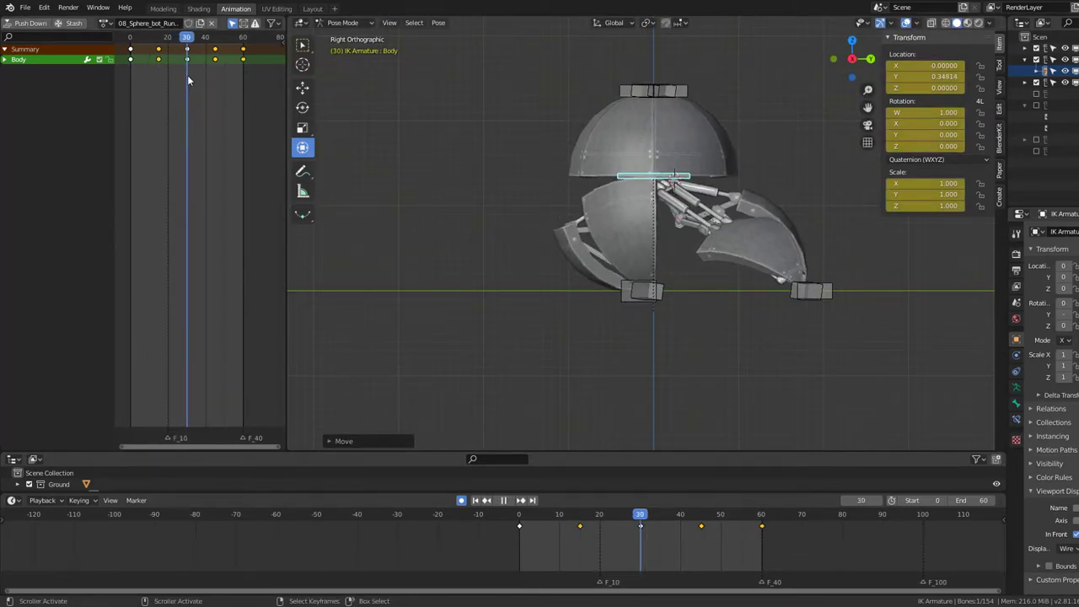
key("g")
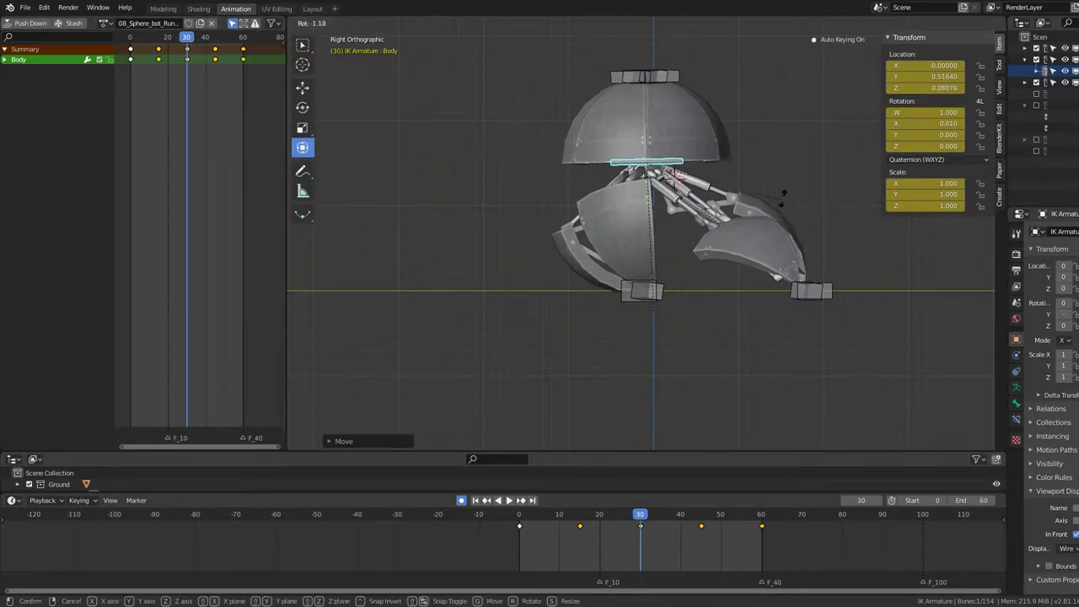
left_click(785, 167)
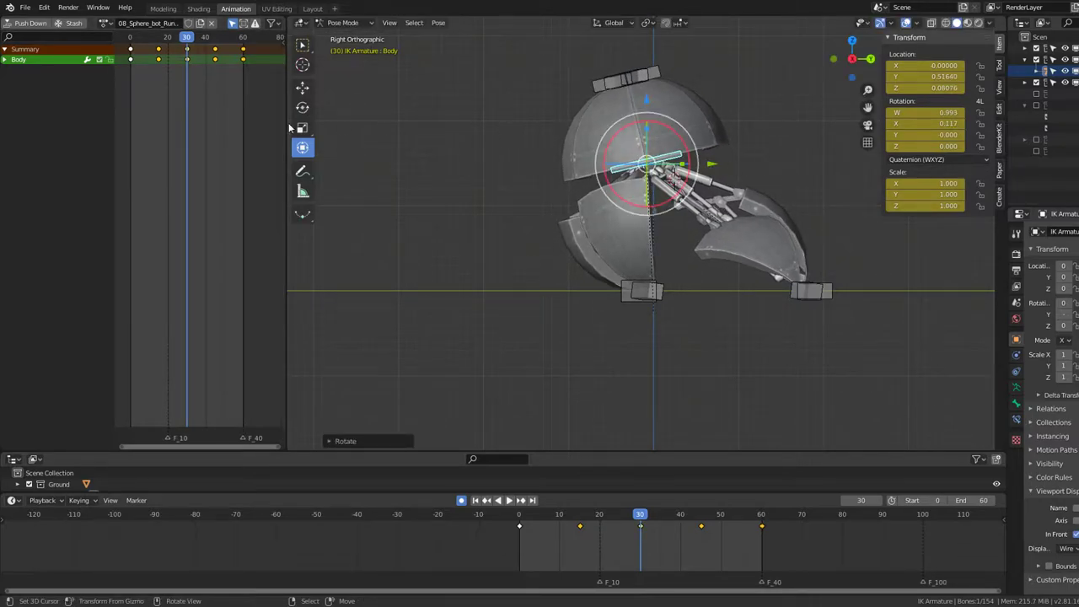
key("shift+Left")
key("space")
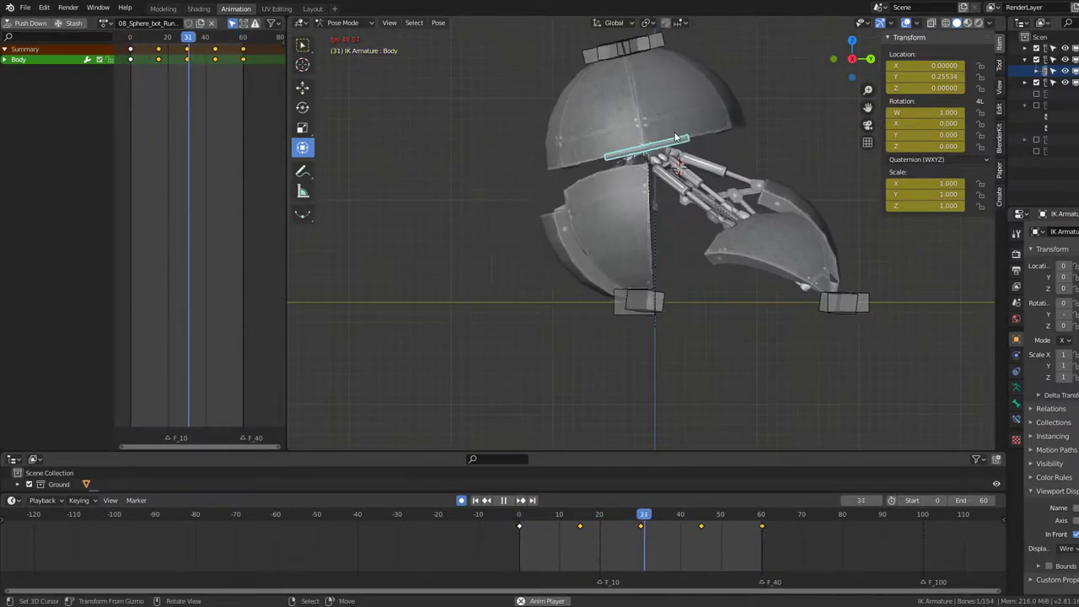
key("KP_3")
key("space")
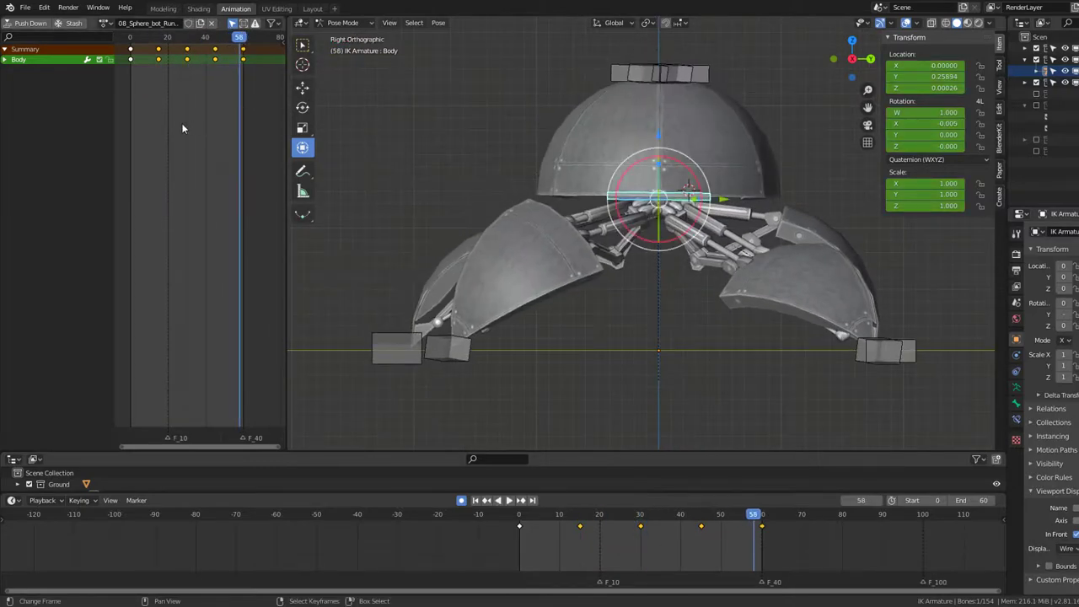
key("shift+Left")
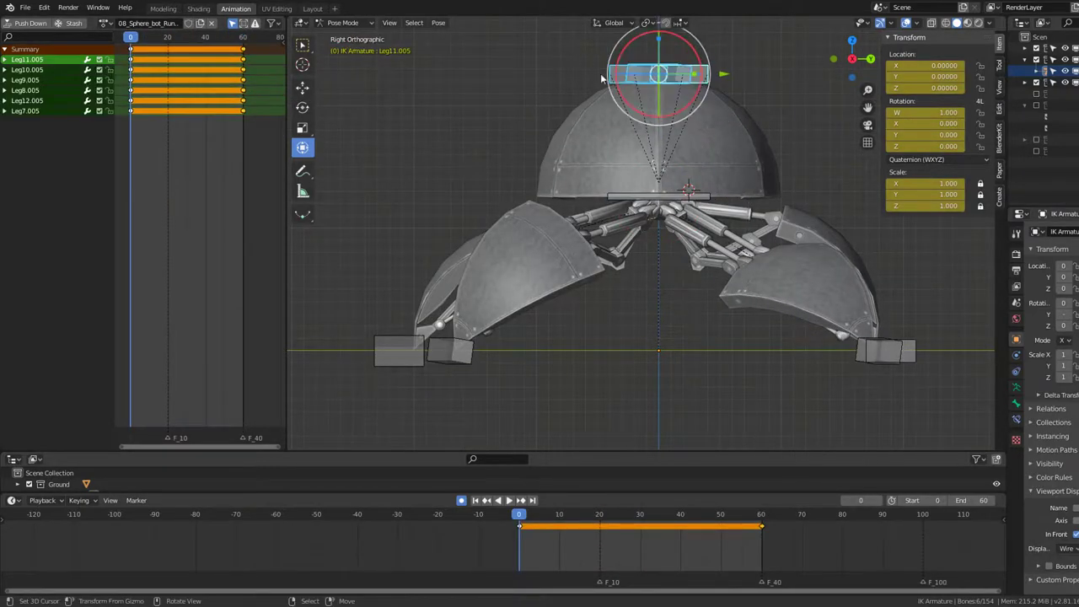
Step: Shift the Leg11 IK bone sideways to move the Leg7–Leg12 foot group, then play
scroll(602, 77, "down", 4)
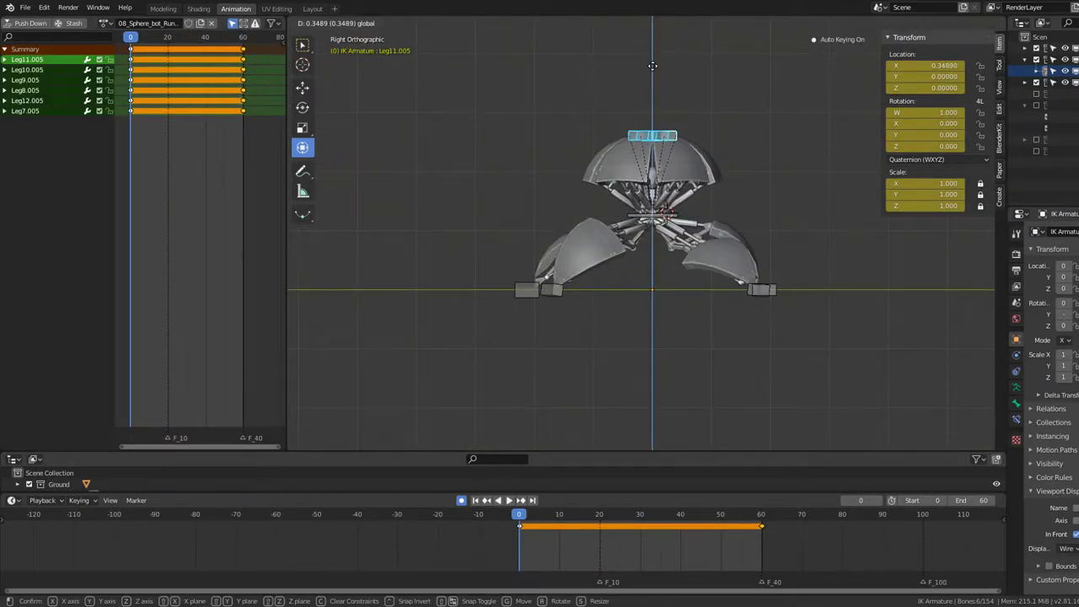
left_click(654, 54)
scroll(689, 184, "up", 2)
key("space")
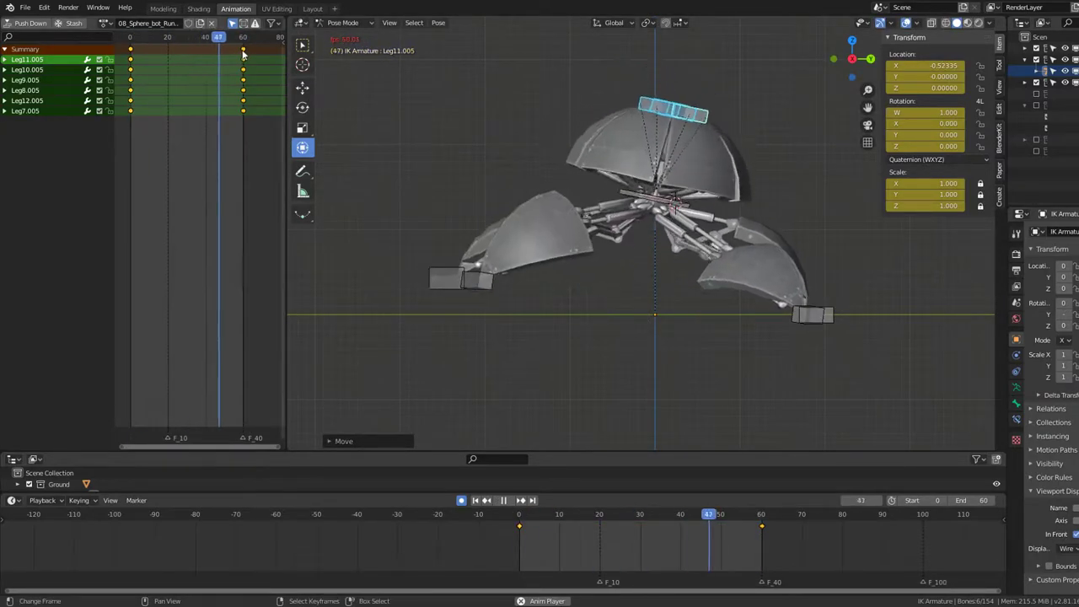
key("x")
key("space")
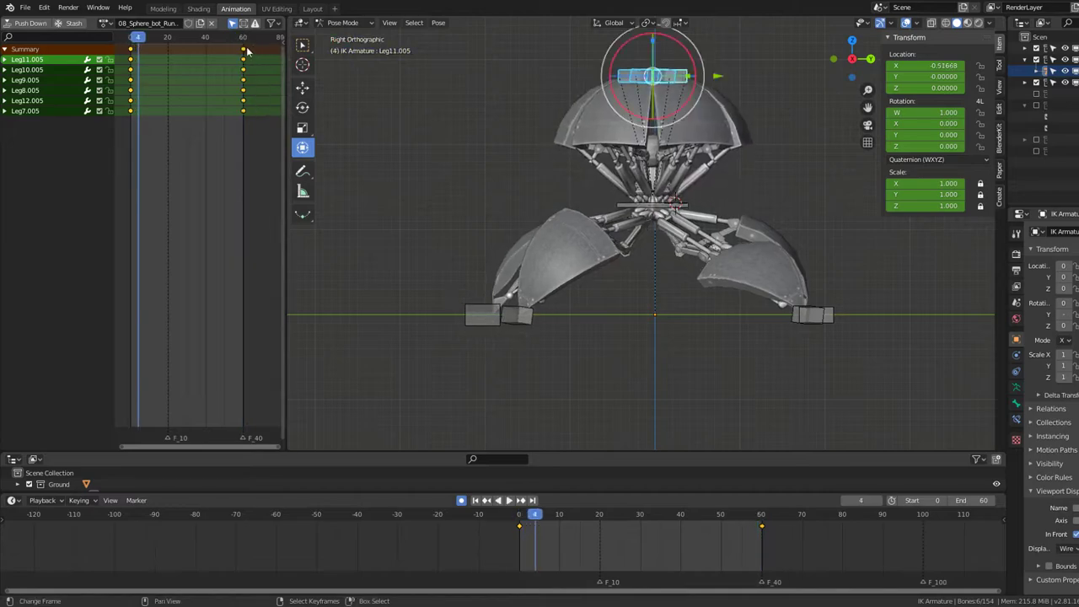
key("space")
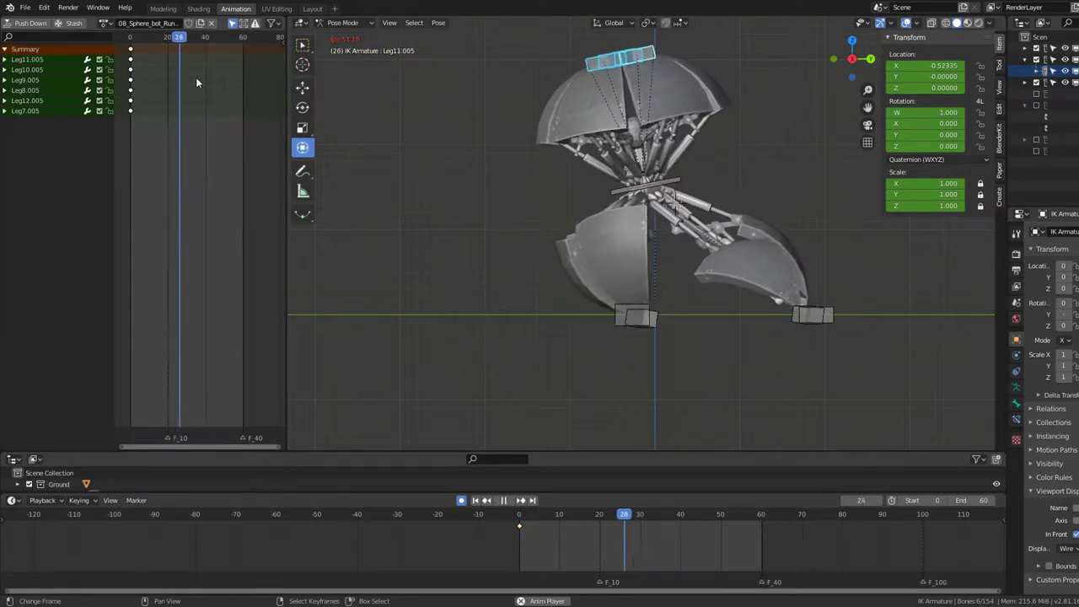
Step: Tilt the leg group at frame 30 and replay to check the swing
left_click_drag(196, 77, 241, 78)
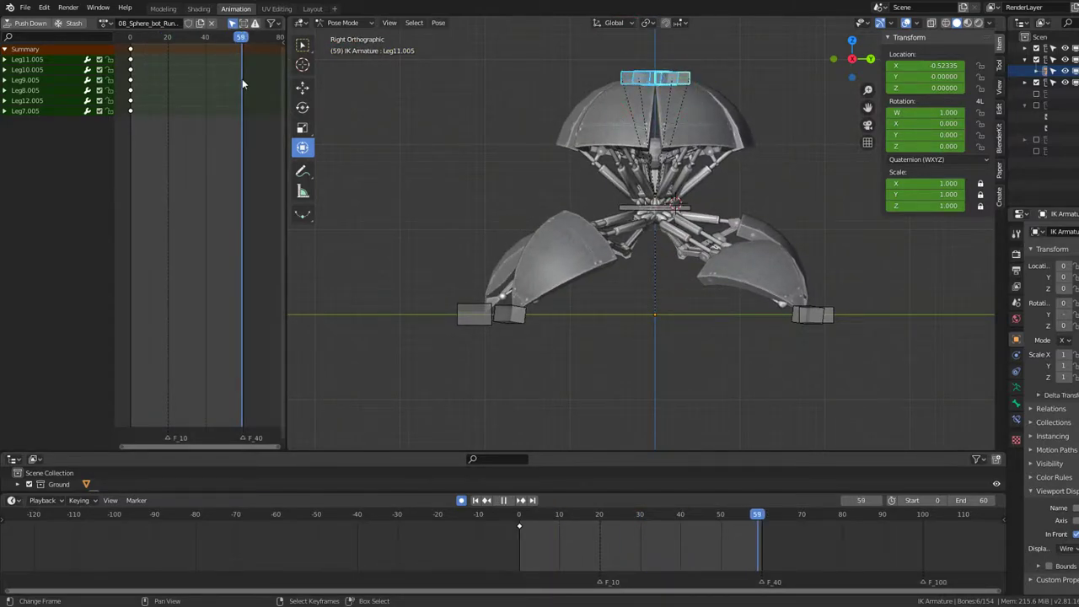
mouse_move(242, 79)
left_mouse_down()
mouse_move(159, 84)
mouse_move(183, 86)
left_mouse_up()
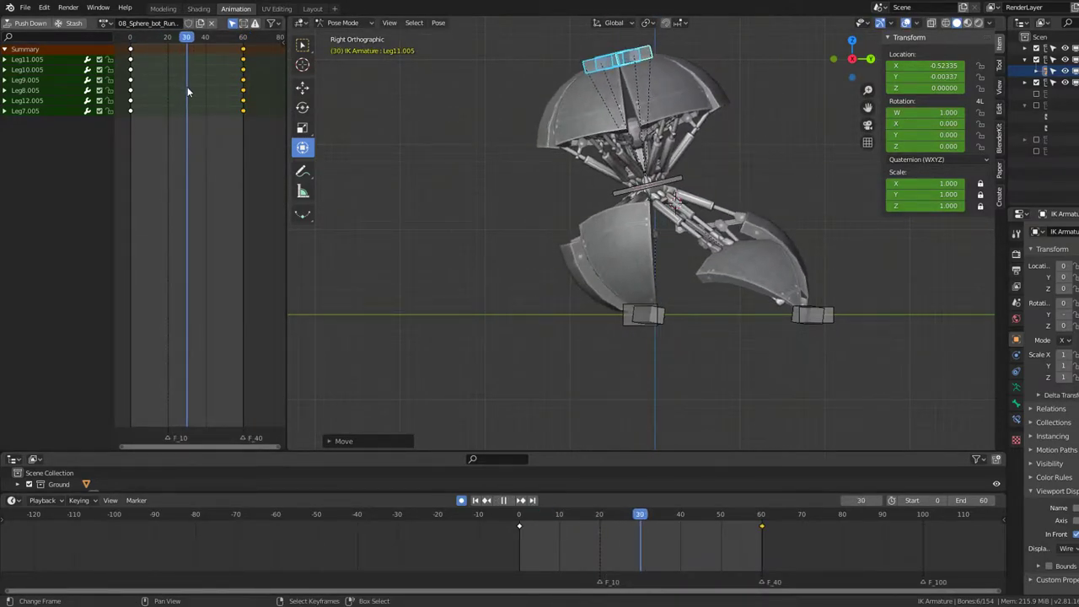
left_click(736, 219)
key("g")
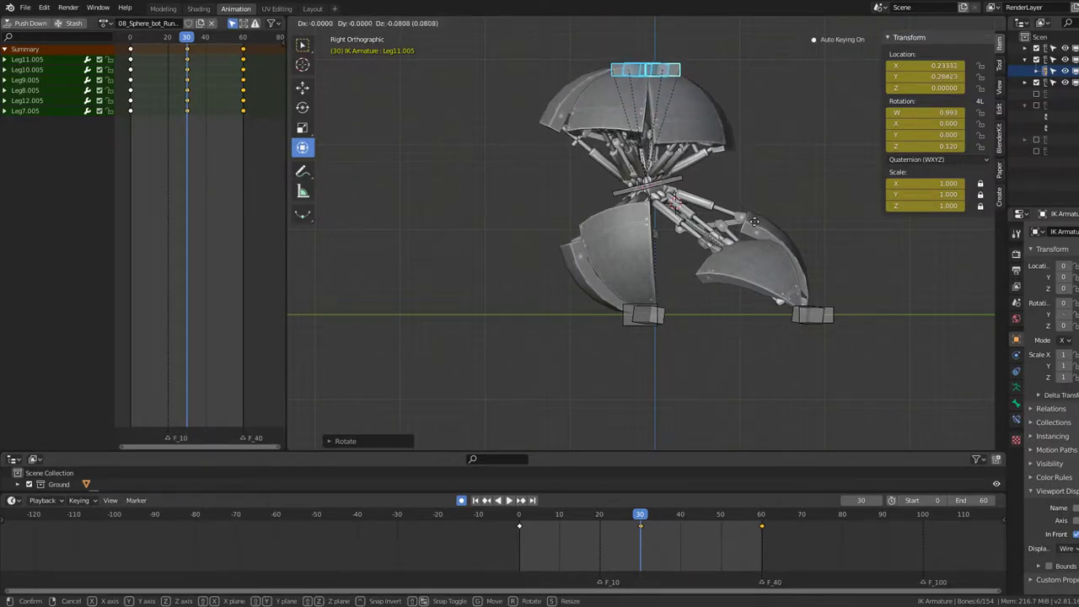
key("space")
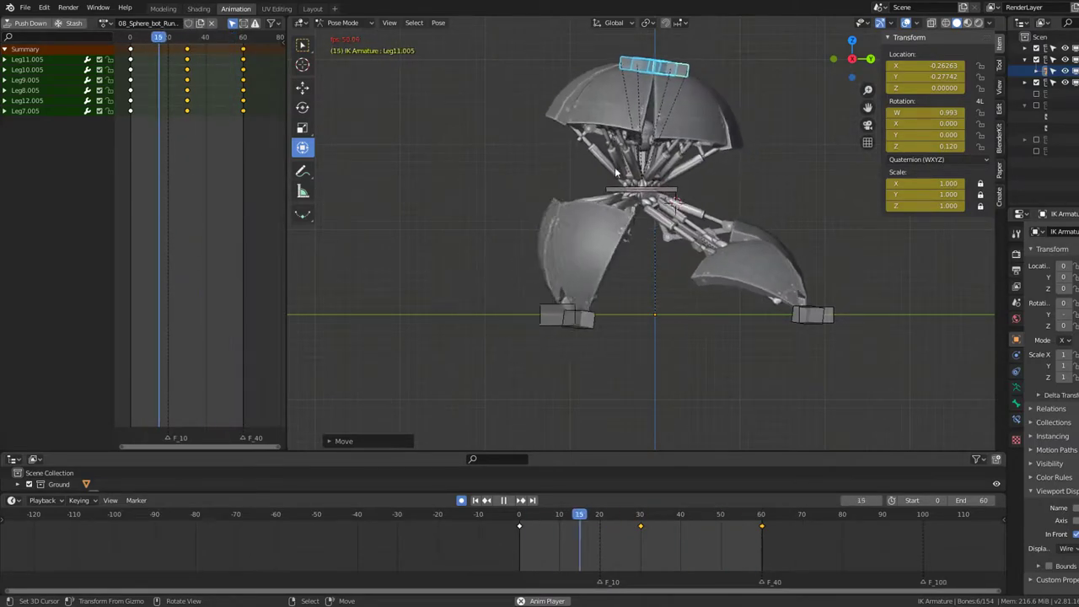
mouse_move(728, 189)
middle_mouse_down()
mouse_move(731, 212)
mouse_move(663, 129)
middle_mouse_up()
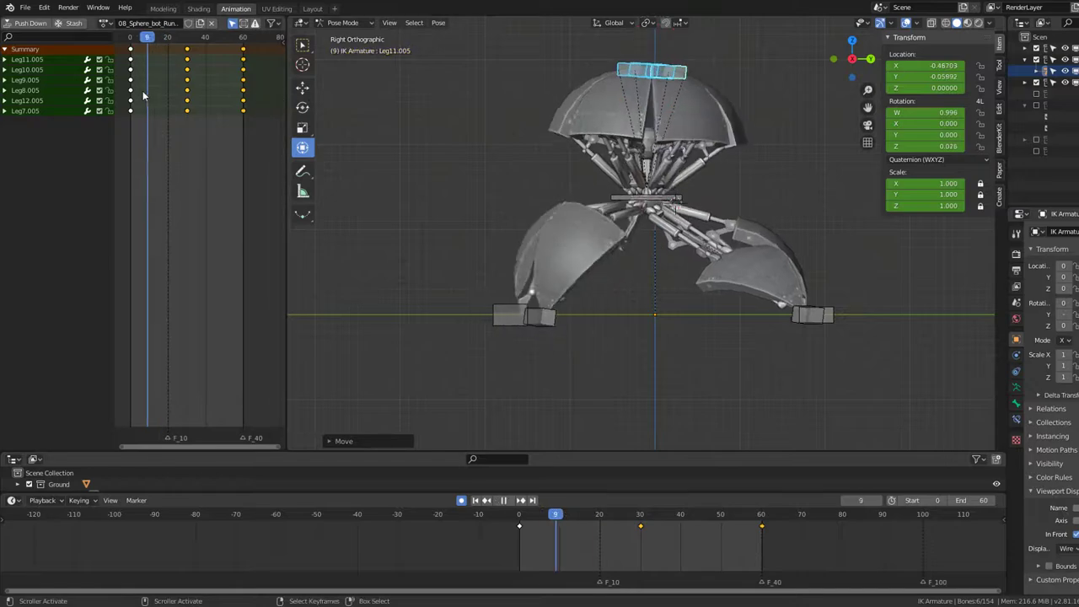
key("Escape")
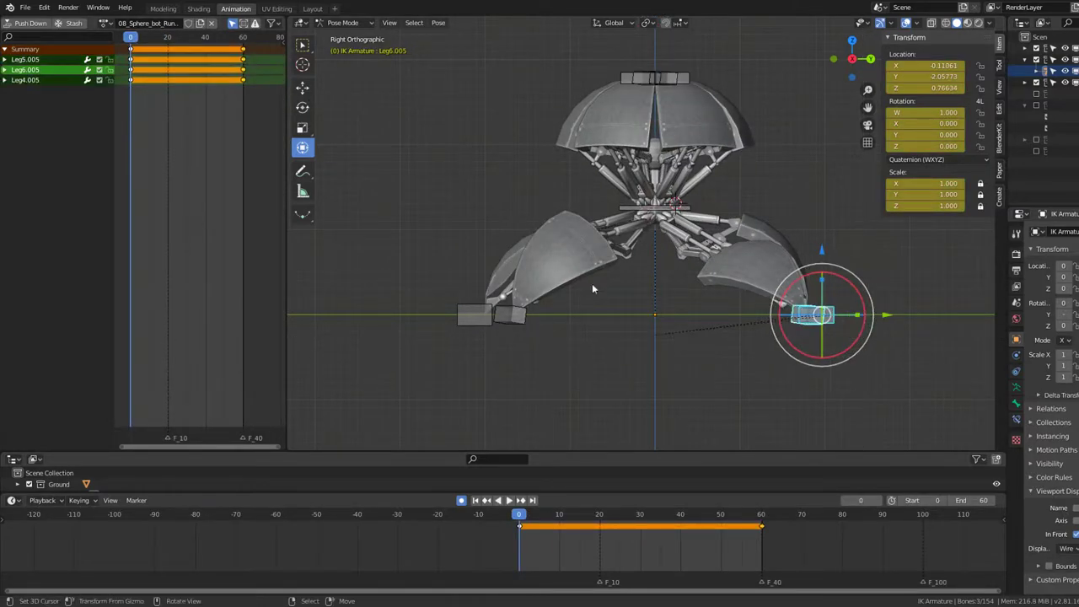
Step: At frame 30, move the Leg6 foot to a new position
left_click_drag(164, 101, 187, 103)
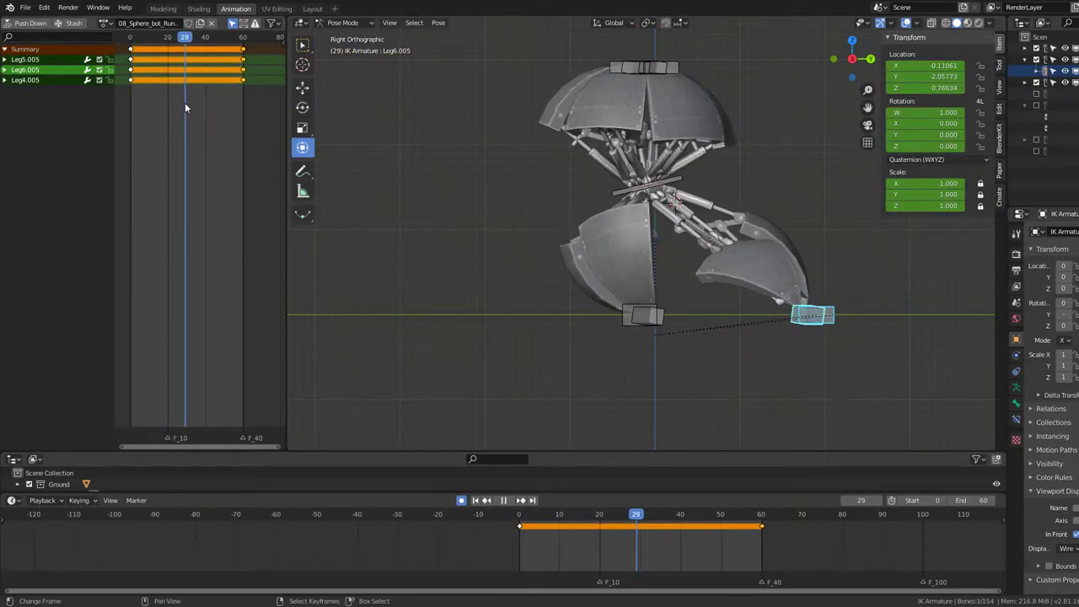
scroll(814, 399, "up", 1)
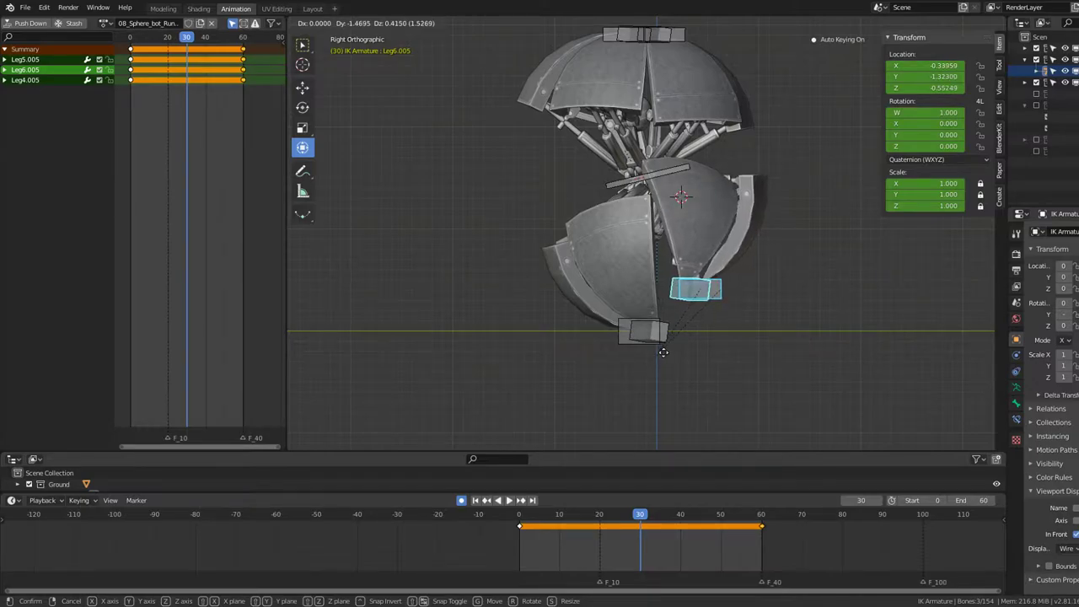
left_click(663, 352)
Step: Scale the Leg4 and Leg6 feet inward toward each other and play from the right view
middle_click_drag(655, 196, 597, 218)
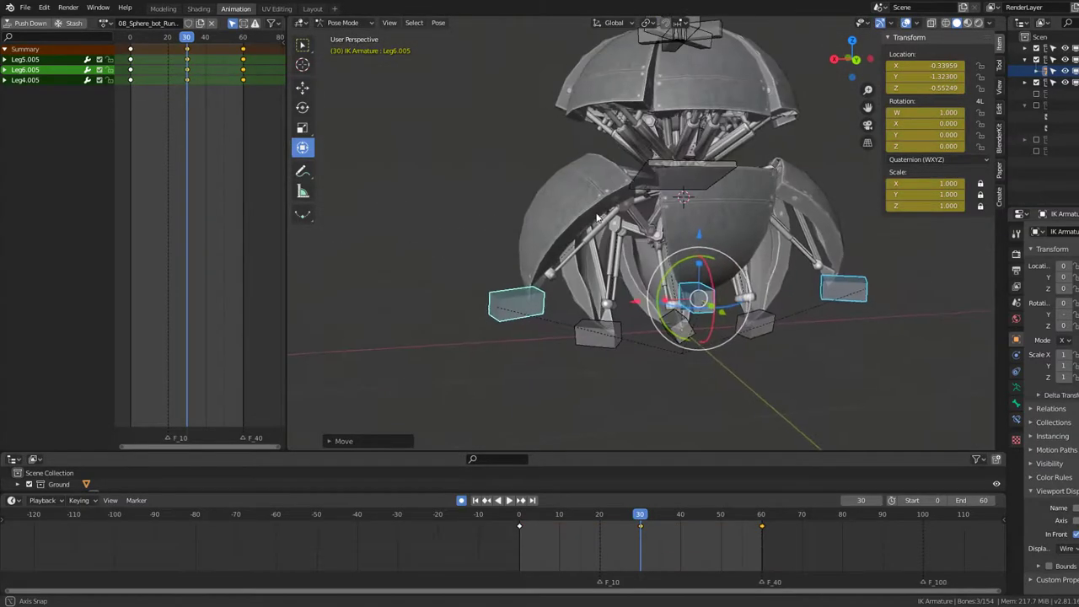
key("s")
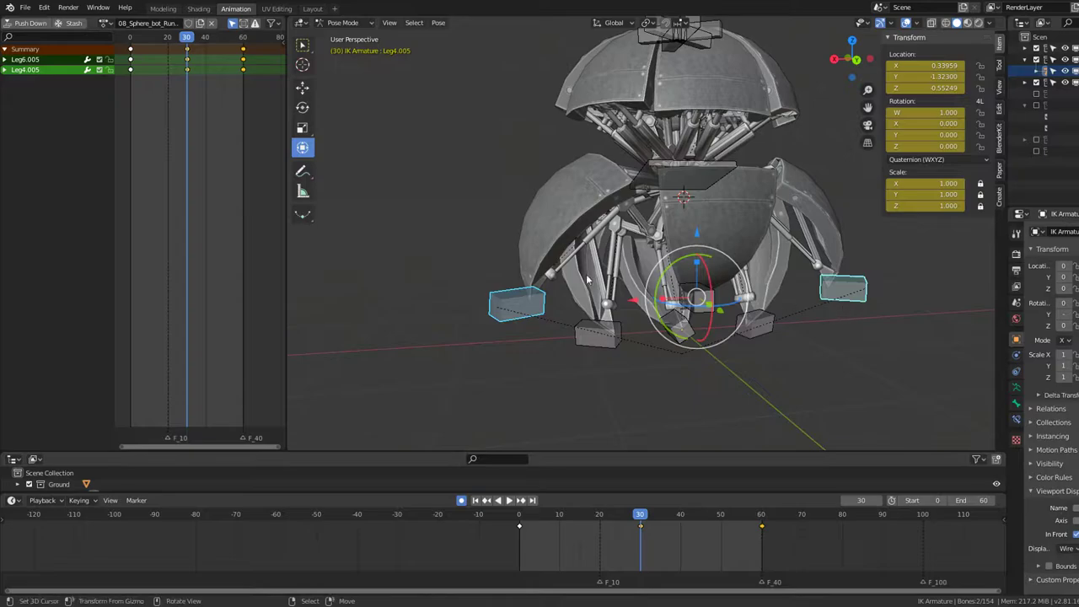
left_click(635, 286)
middle_click_drag(634, 285, 608, 271)
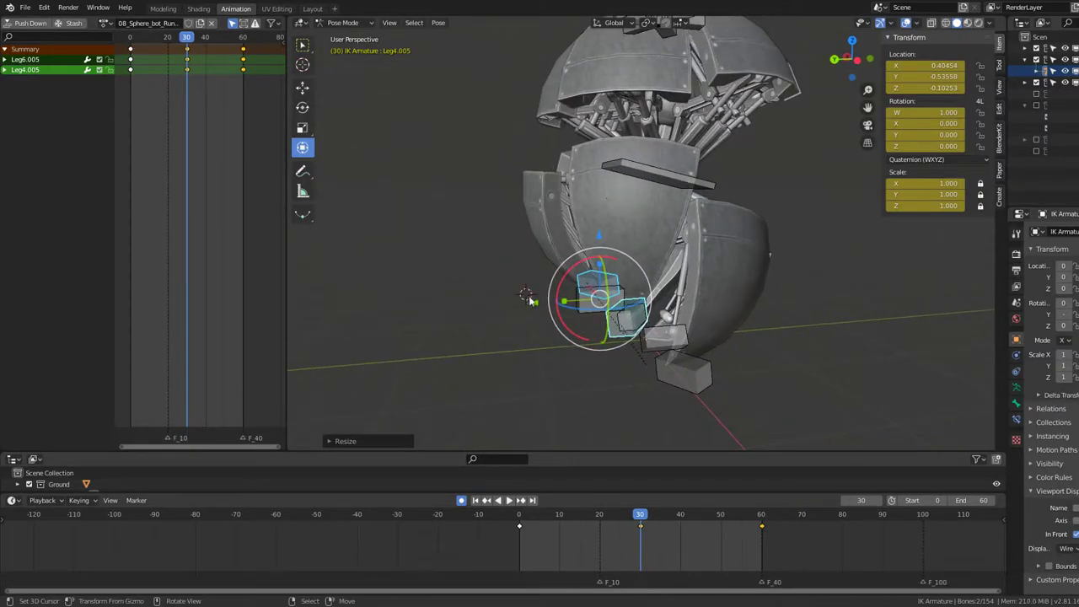
middle_click_drag(518, 304, 746, 298)
key("KP_1")
key("space")
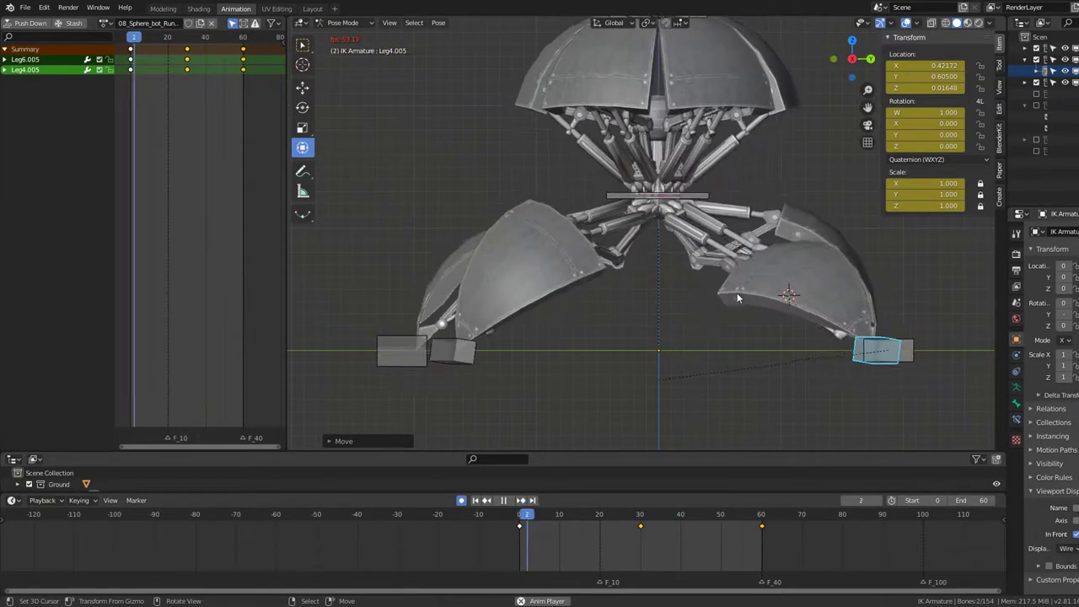
key("KP_3")
key("space")
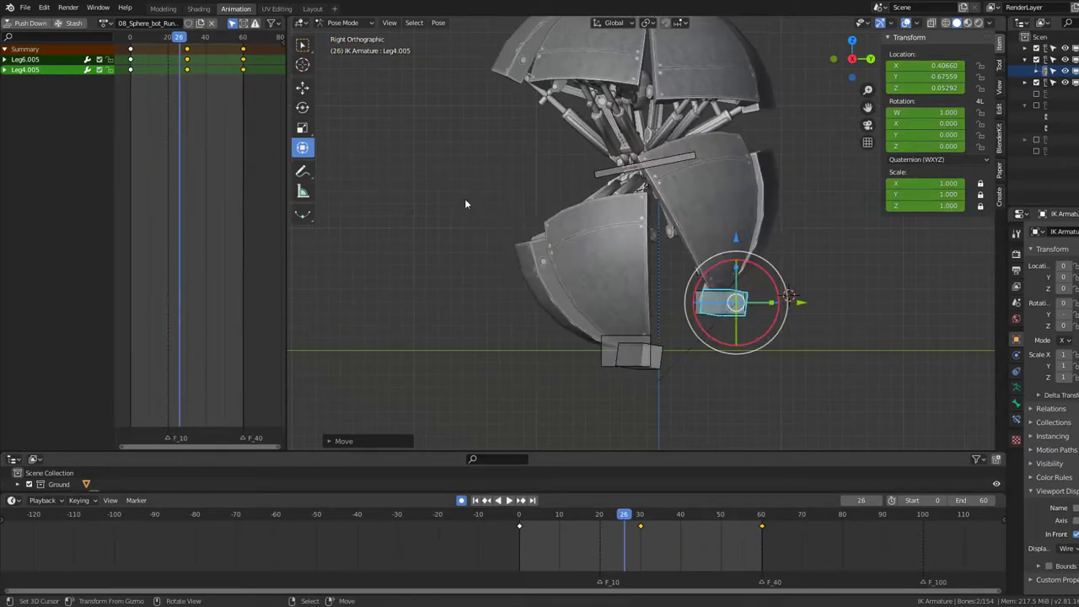
key("space")
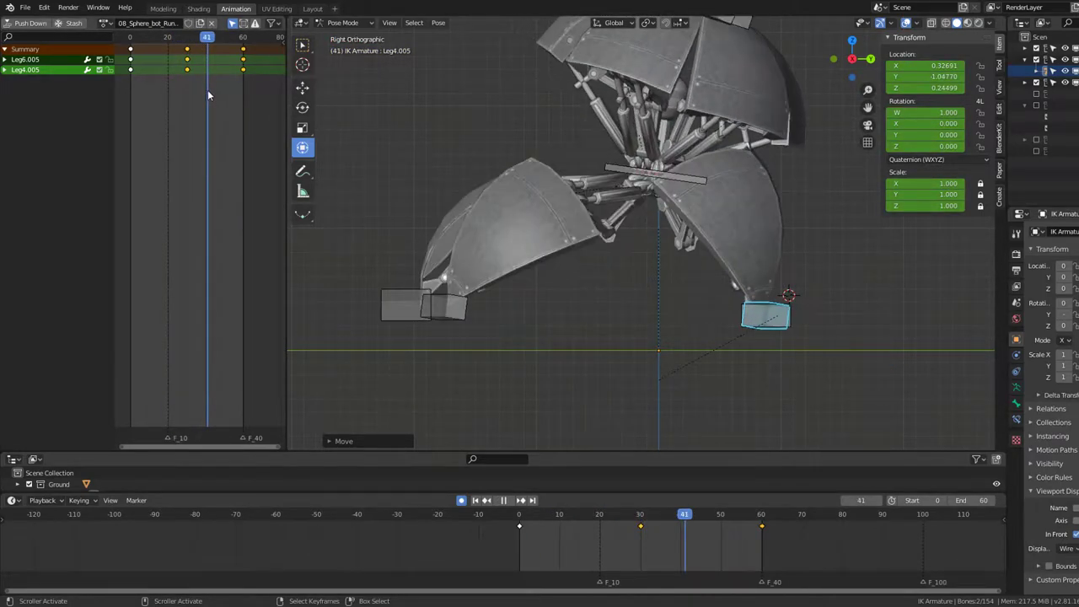
Step: At frame 40, plant the Leg4 foot on the ground and review the step
key("space")
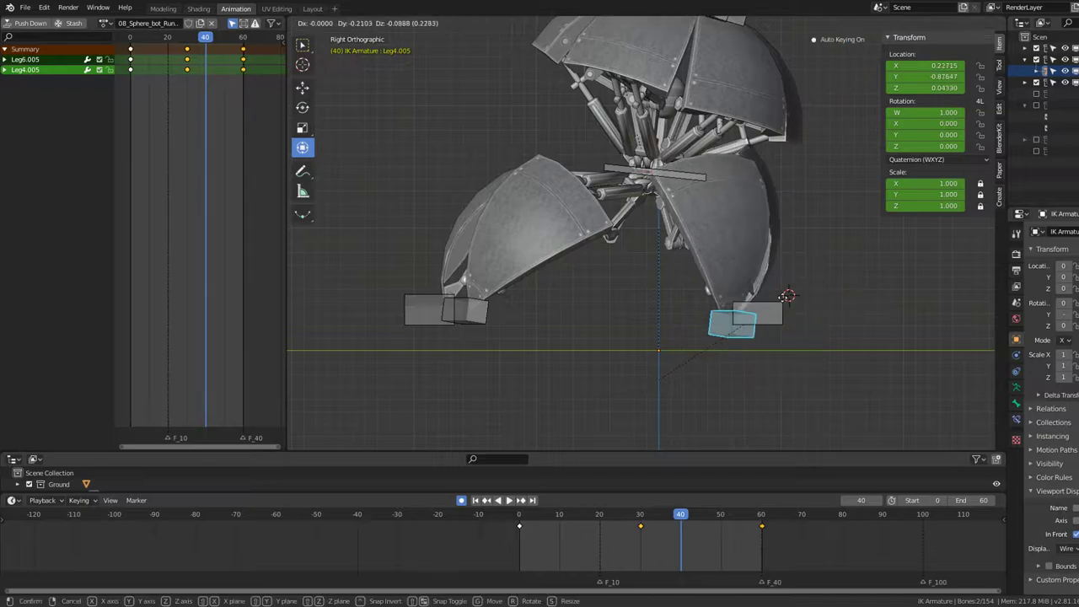
left_click(808, 352)
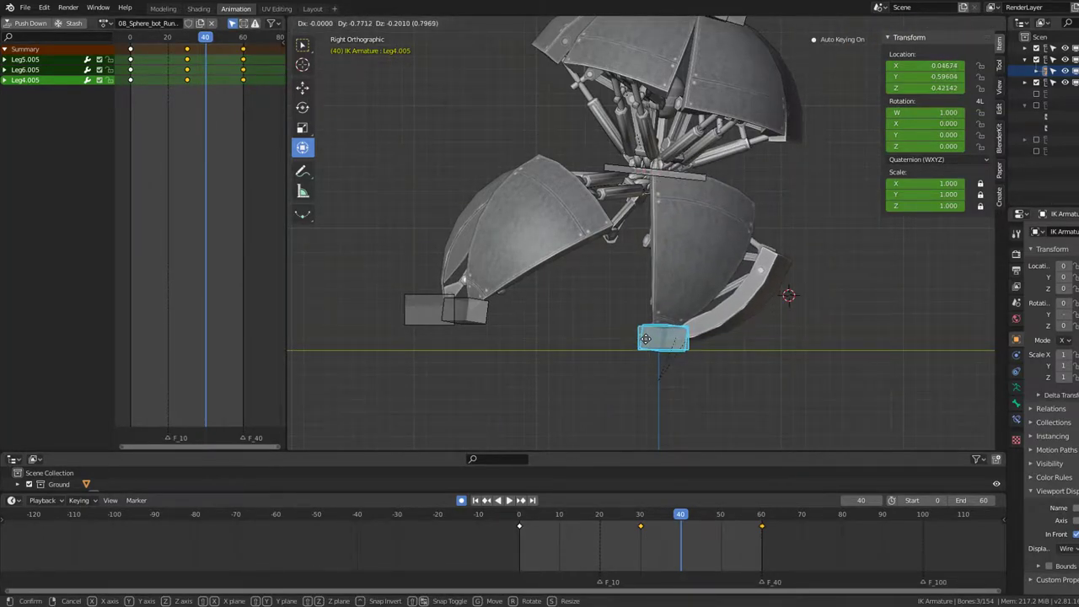
scroll(646, 339, "up", 3)
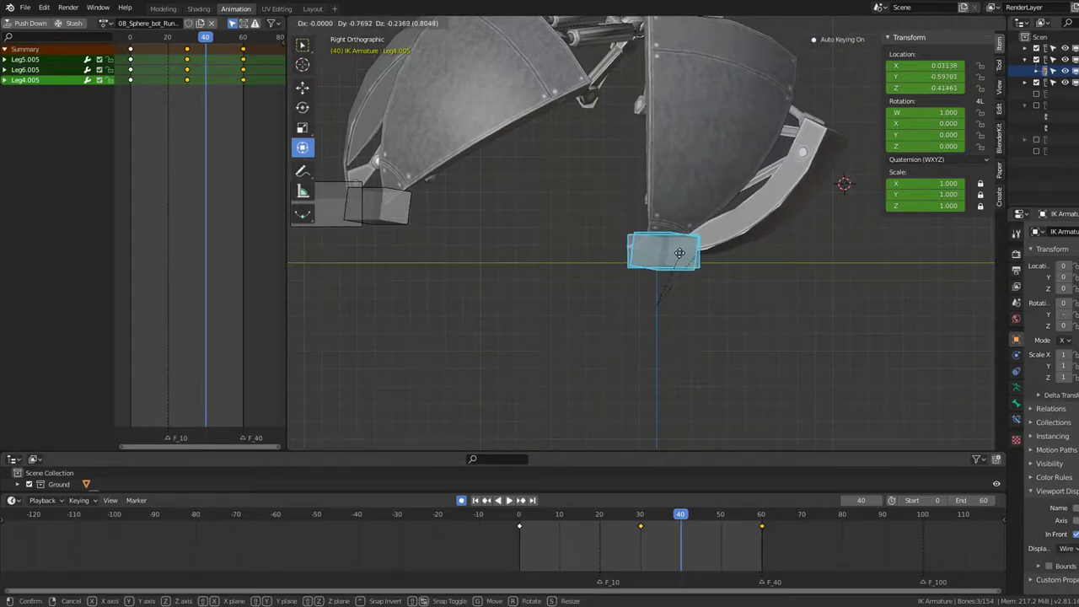
scroll(686, 261, "up", 2)
left_click(687, 251)
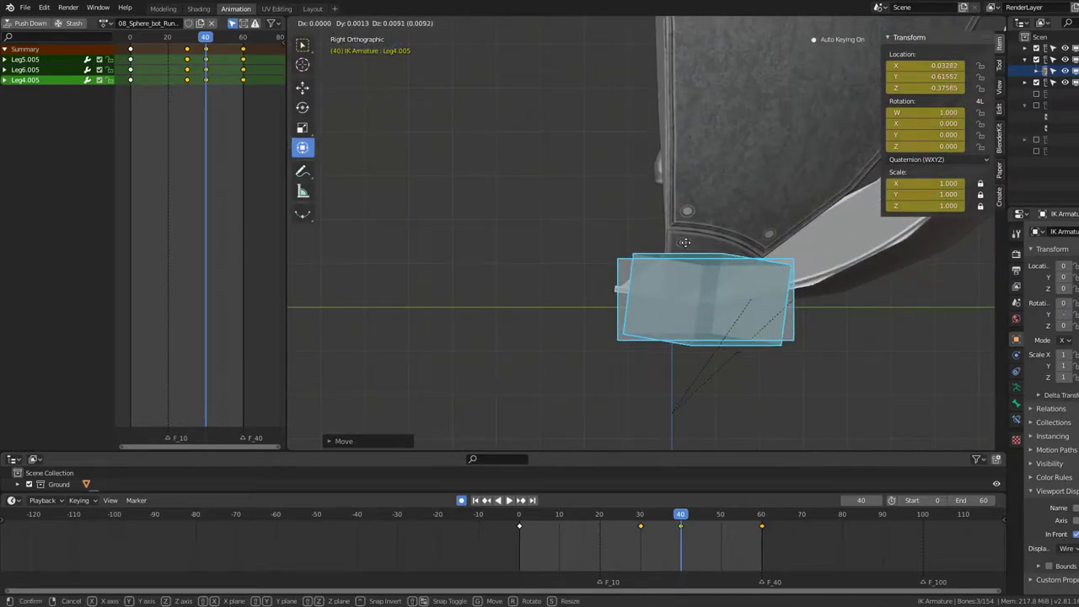
scroll(685, 242, "down", 4)
scroll(625, 239, "down", 2)
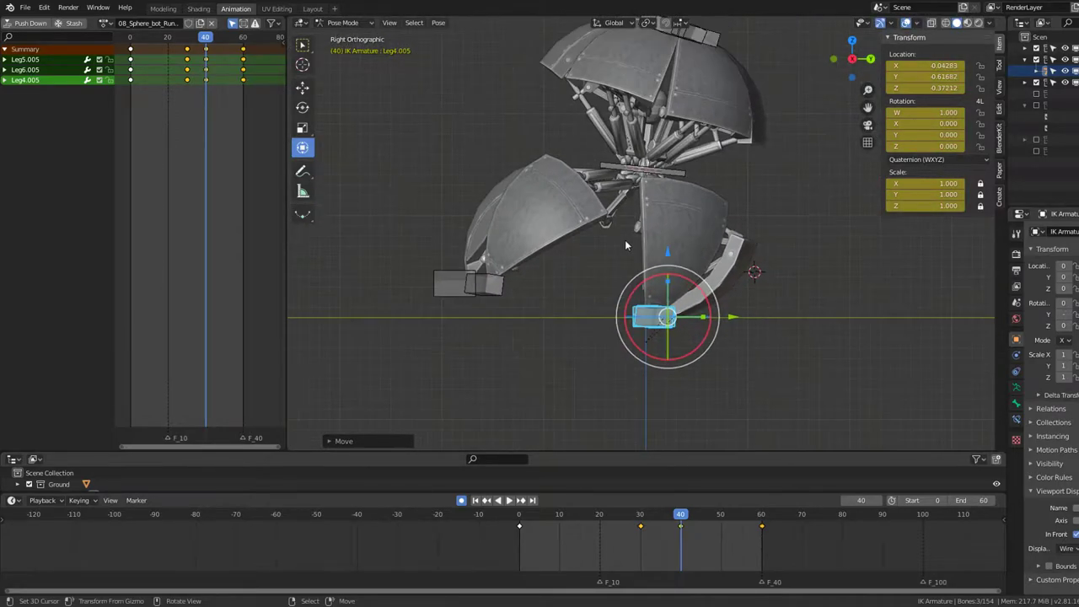
key("space")
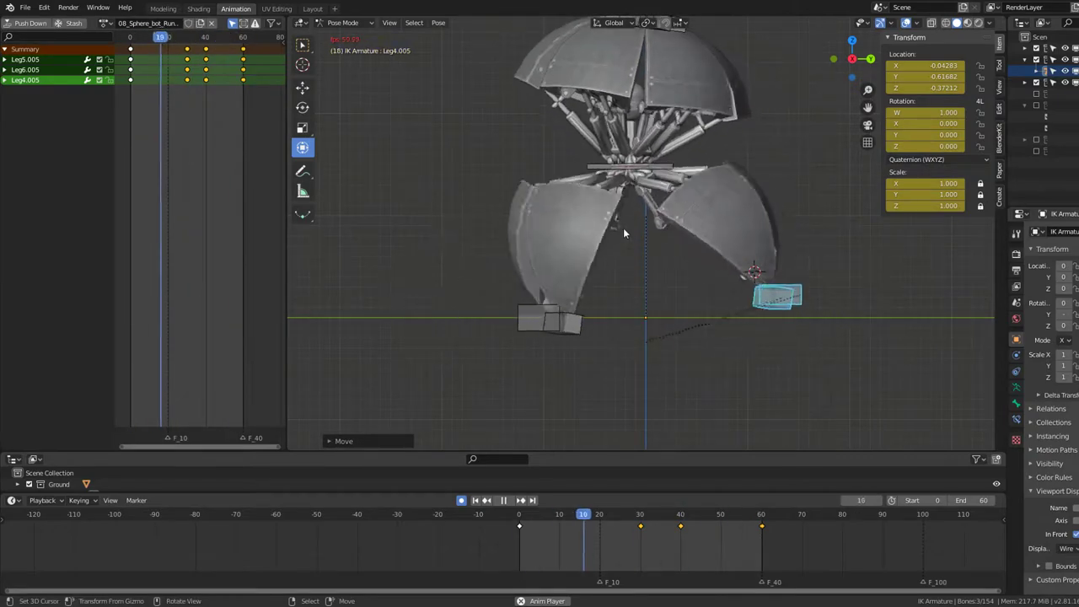
key("space")
key("space")
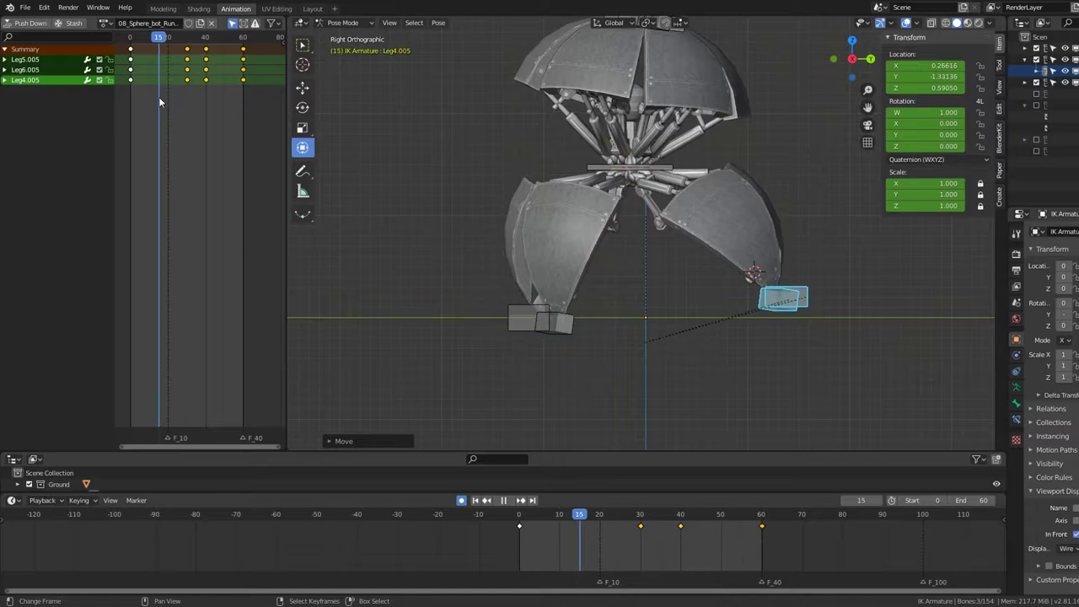
Step: Raise the Leg4 foot at frame 10 and keyframe it, then play to check
key("shift+Left")
key("space")
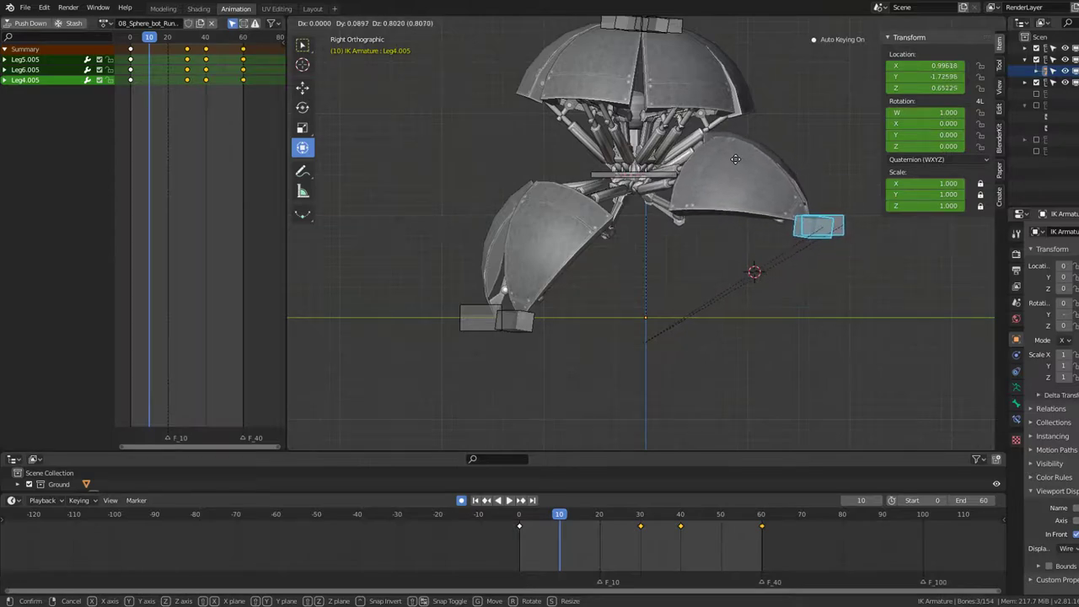
left_click(735, 158)
key("i")
key("space")
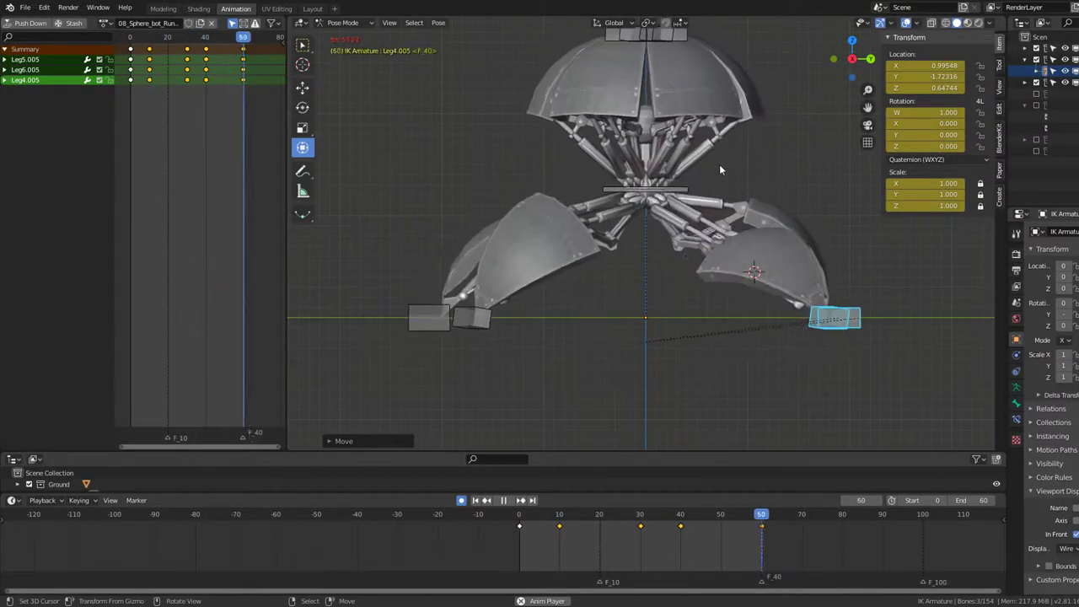
key("Escape")
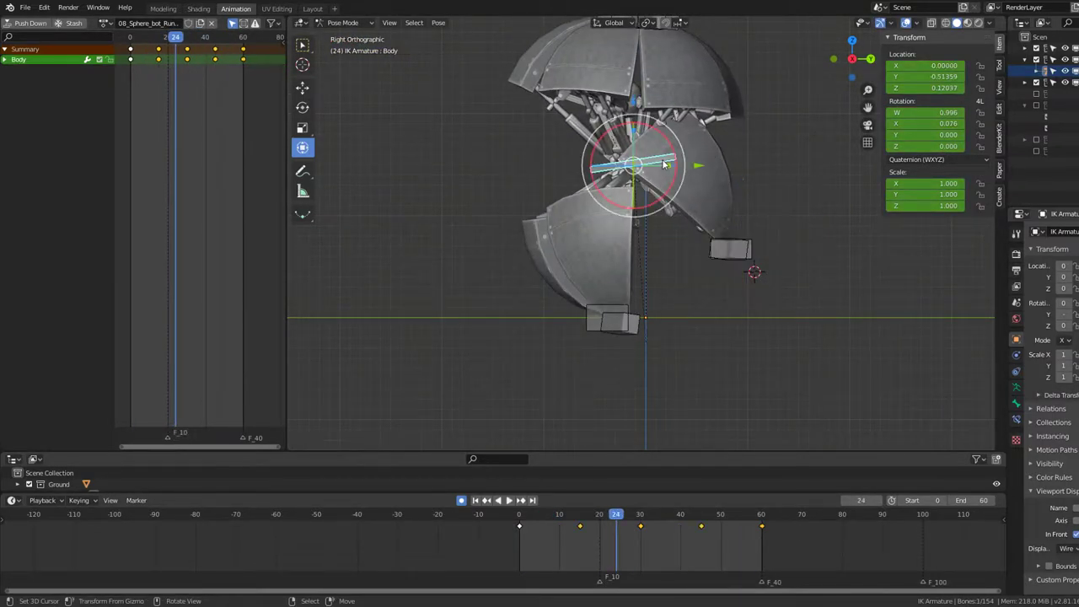
Step: Move to frame 23 and rotate the Body bone to tilt it
middle_click_drag(672, 159, 689, 206, "shift")
left_click_drag(181, 64, 186, 60)
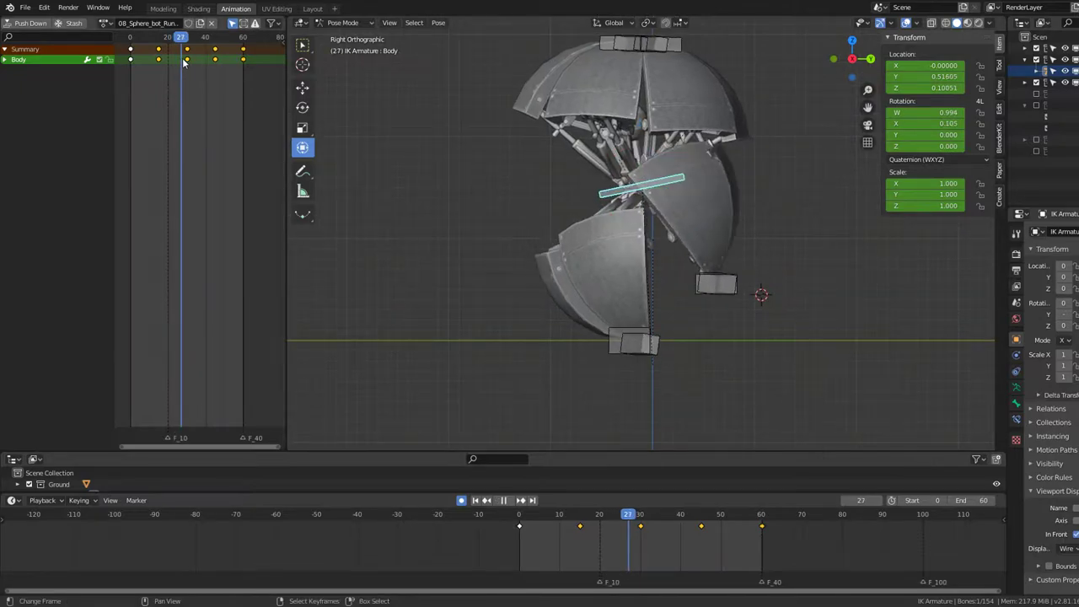
left_click(174, 76)
key("space")
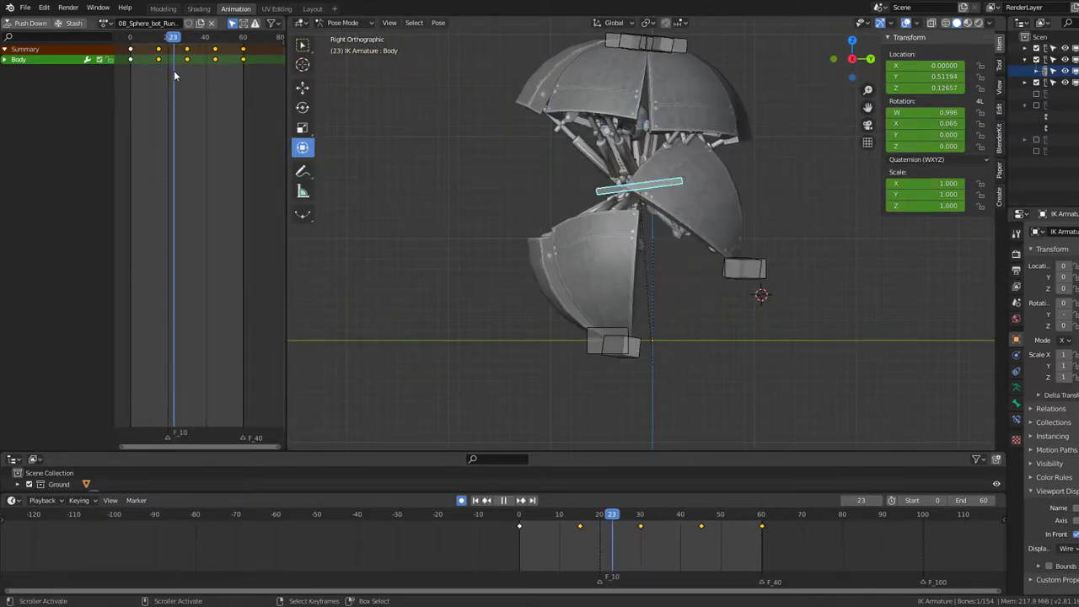
key("space")
key("r")
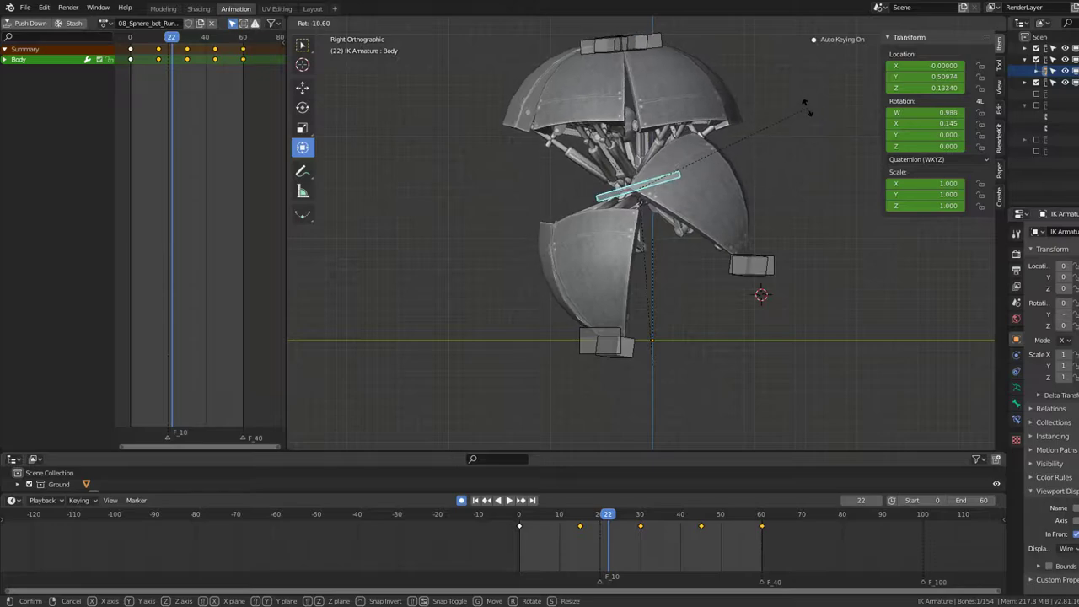
left_click(805, 105)
Step: Key a forward tilt on the Body bone and play back to review it
key("g")
right_click(763, 109)
key("g")
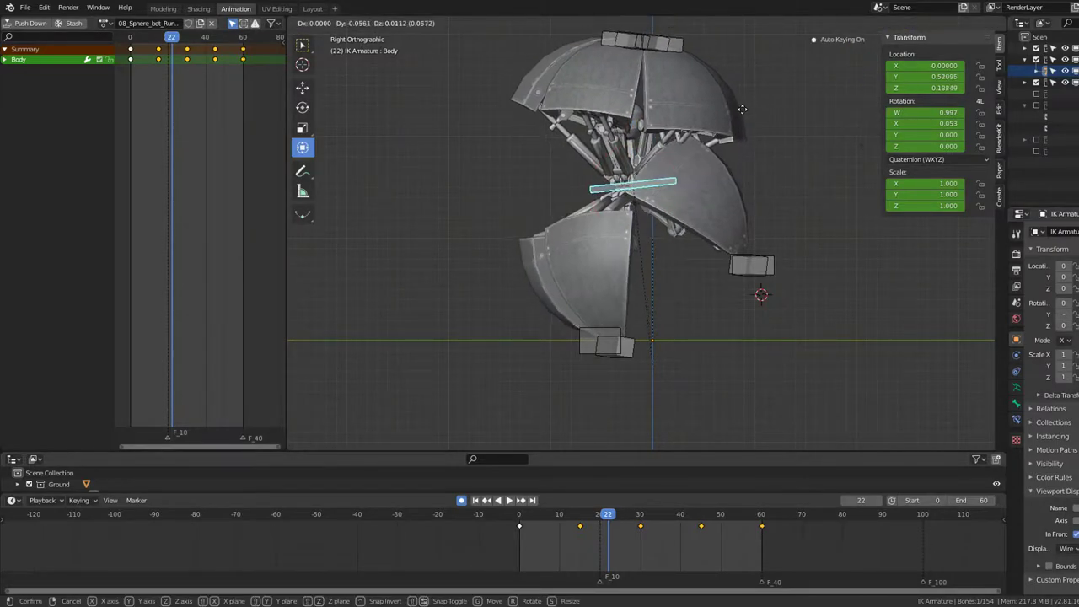
key("r")
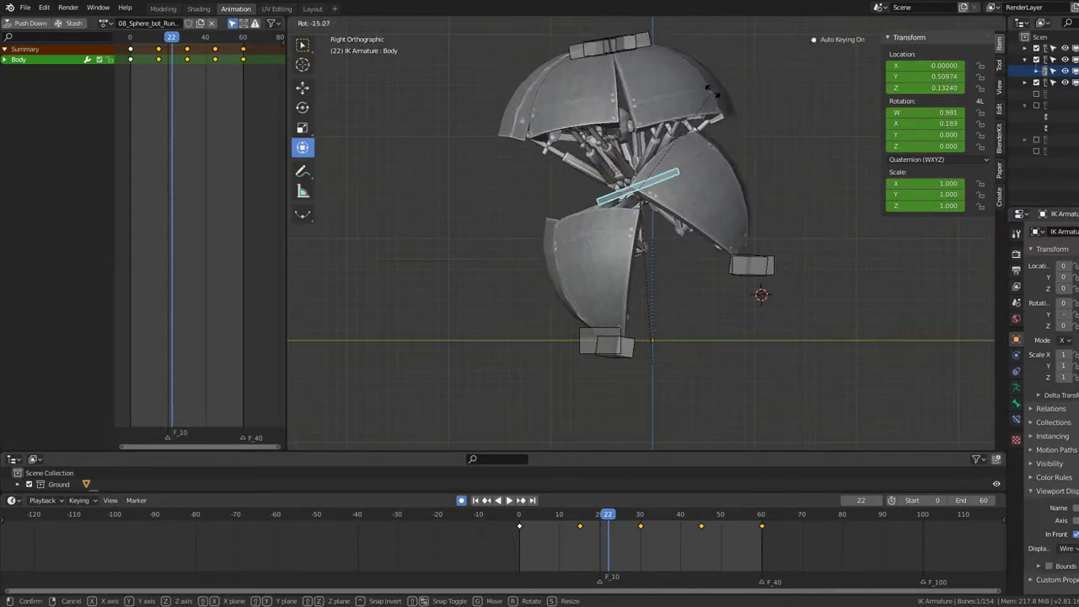
left_click(711, 86)
key("space")
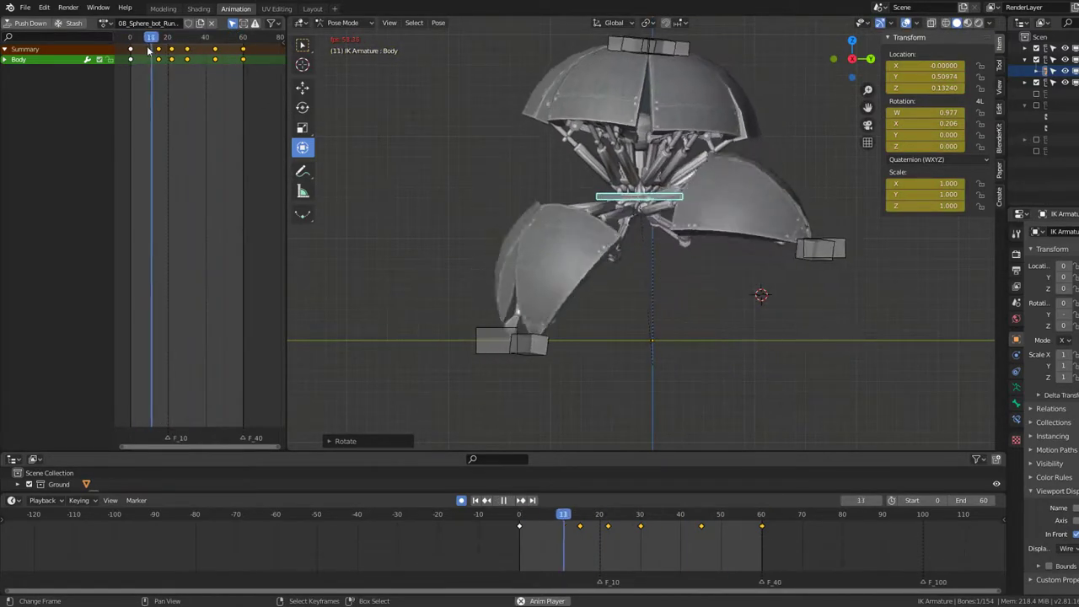
key("space")
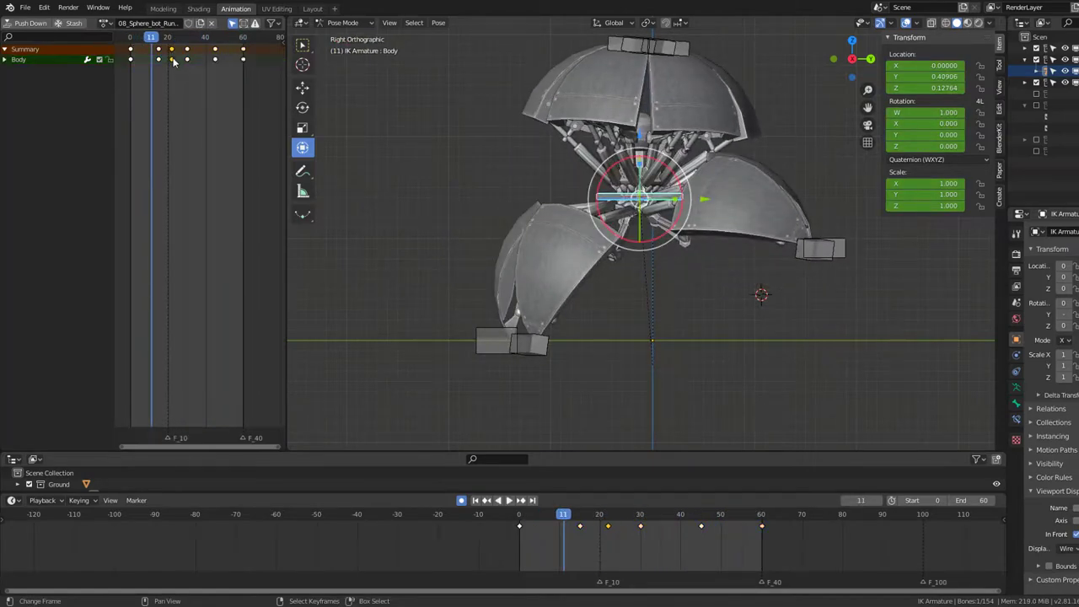
key("space")
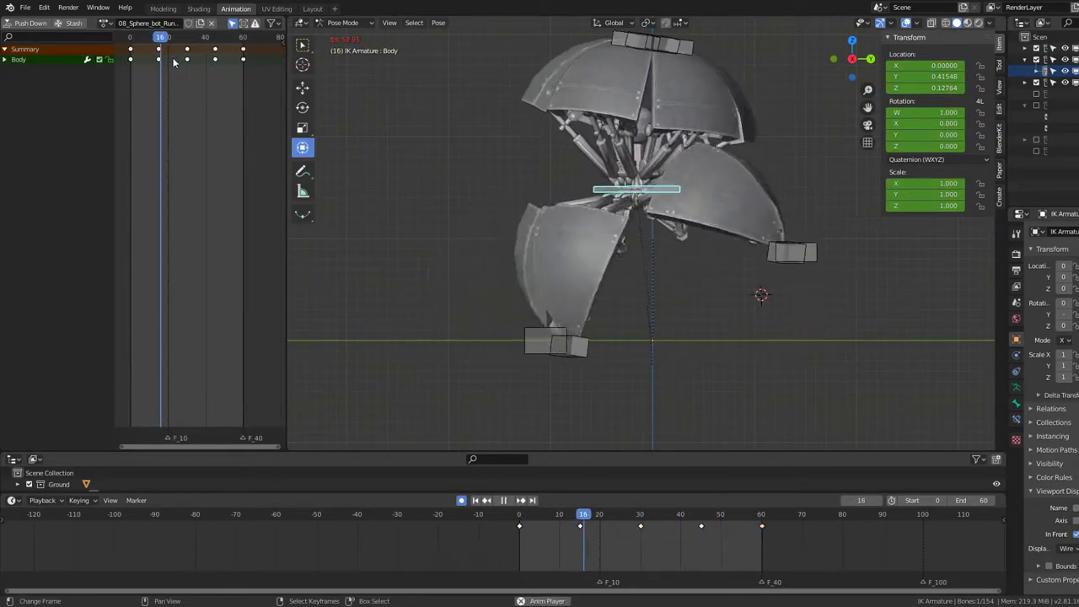
key("space")
Step: Tilt the Body bone backward at frame 45
left_click_drag(214, 59, 215, 61)
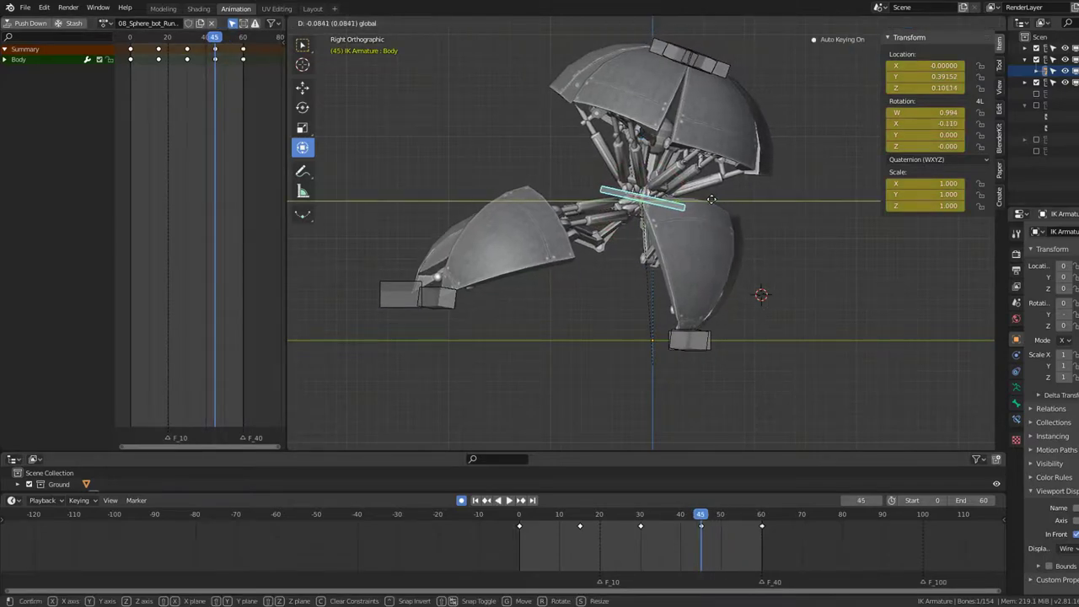
right_click(683, 201)
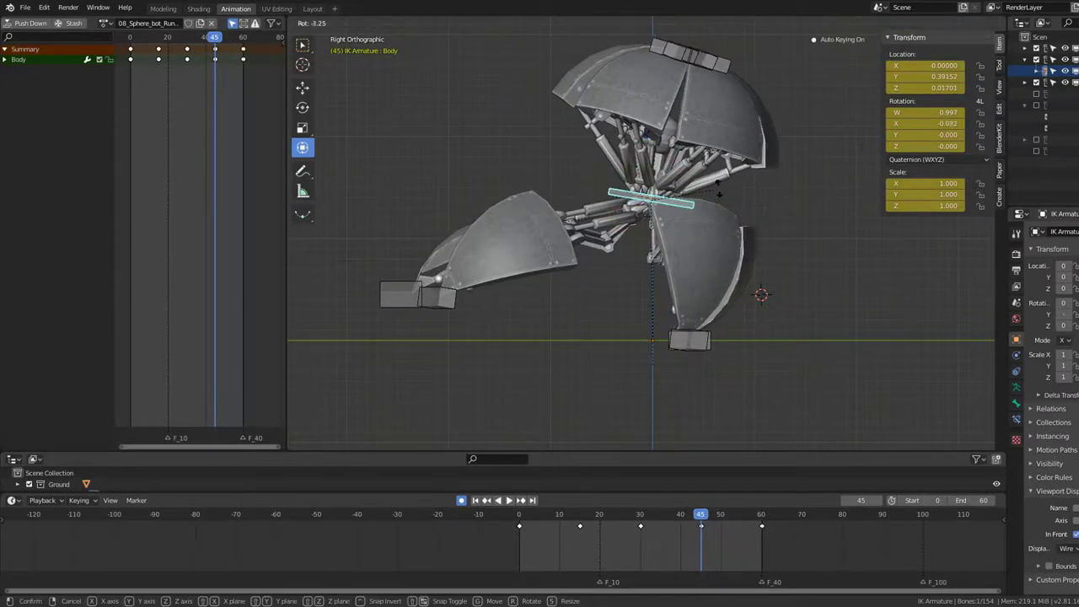
left_click(717, 190)
key("g")
right_click(715, 187)
key("g")
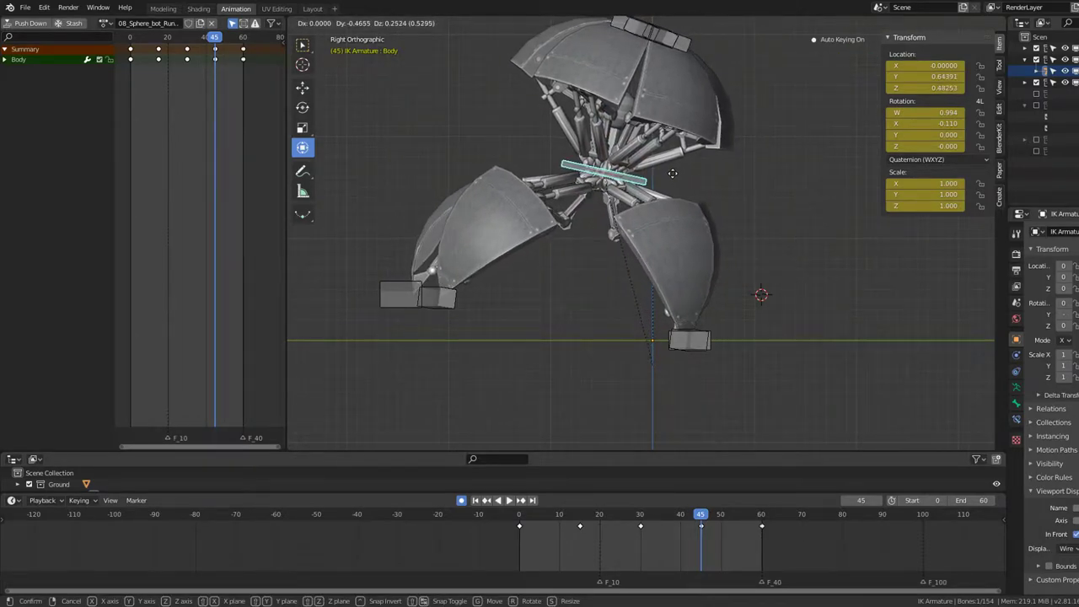
right_click(700, 190)
key("r")
right_click(699, 203)
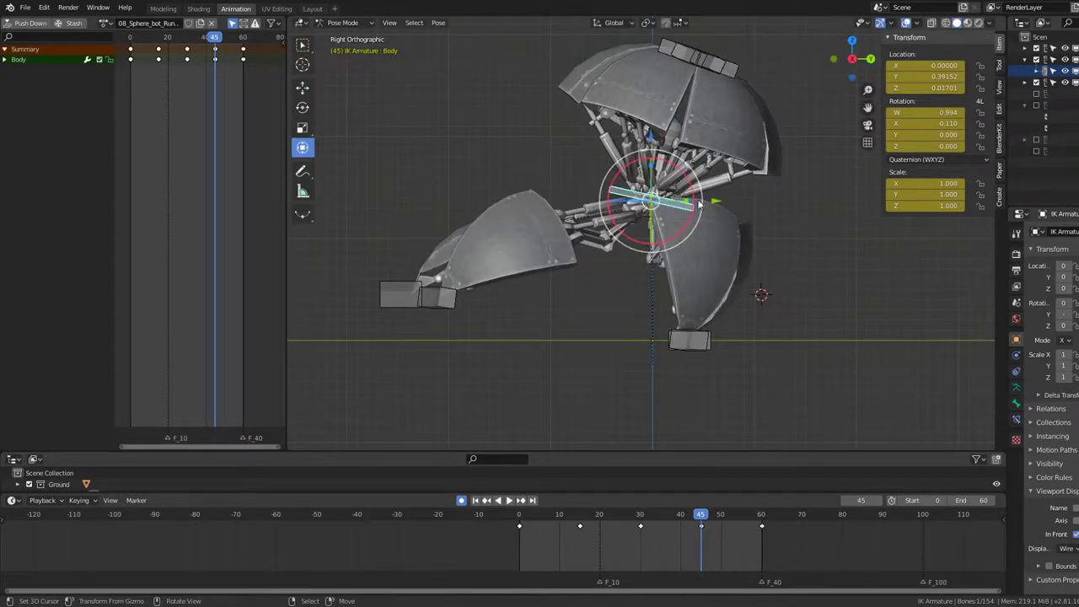
key("r")
right_click(725, 179)
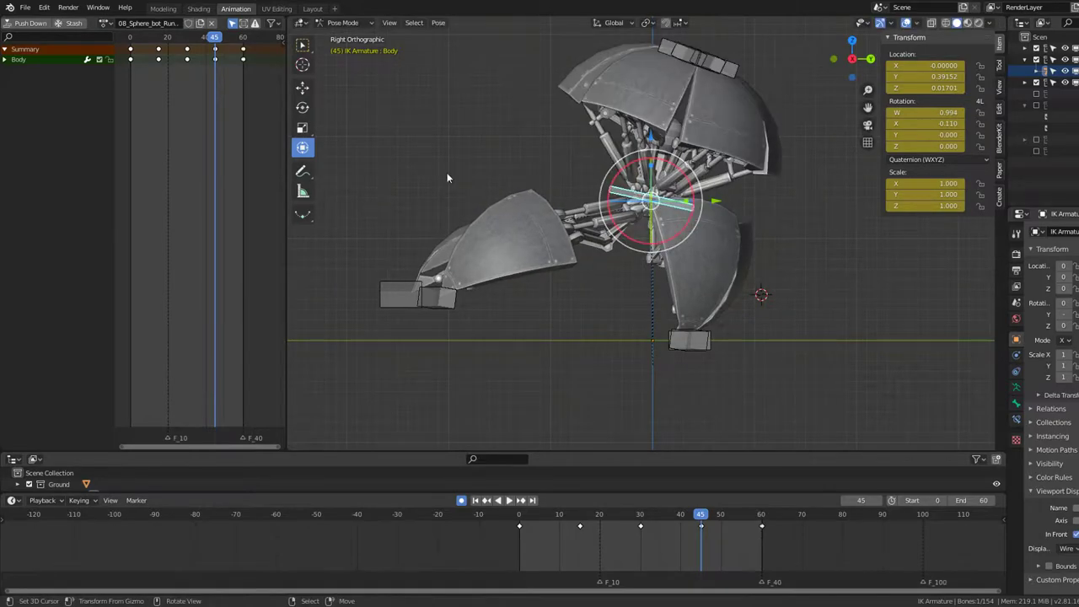
Step: Play the cycle from the early frames to check the tilt around frame 45
mouse_move(183, 148)
left_mouse_down()
mouse_move(132, 152)
mouse_move(215, 175)
left_mouse_up()
key("space")
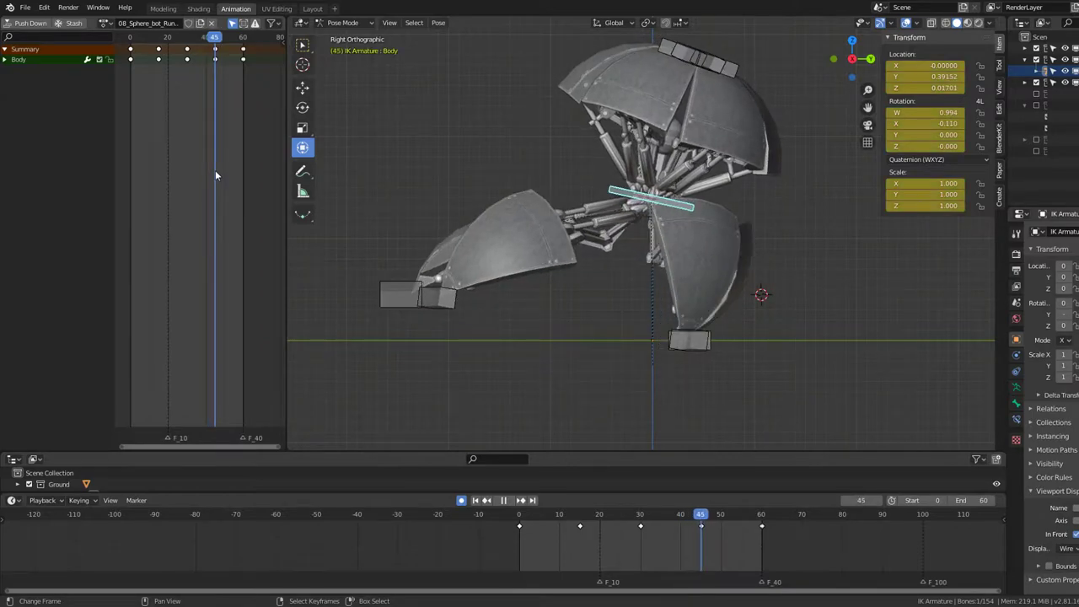
left_click_drag(712, 200, 686, 200)
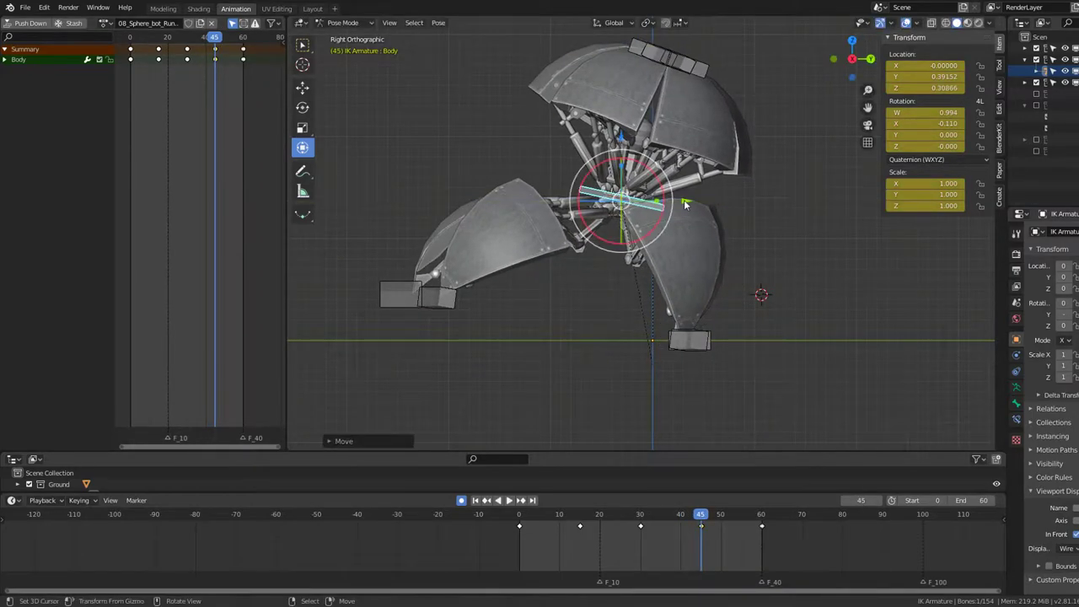
key("space")
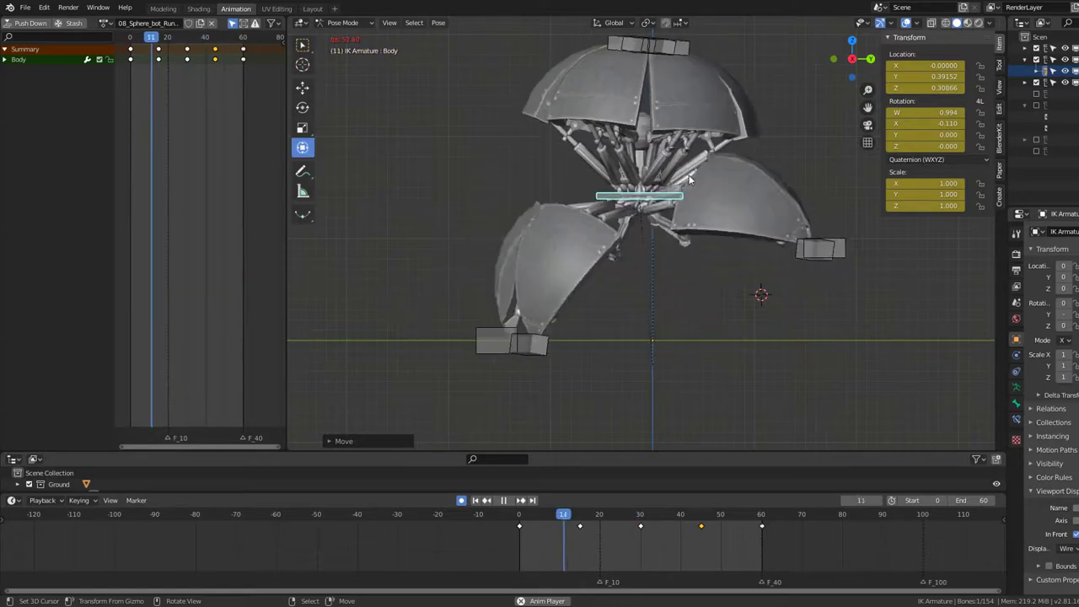
key("Escape")
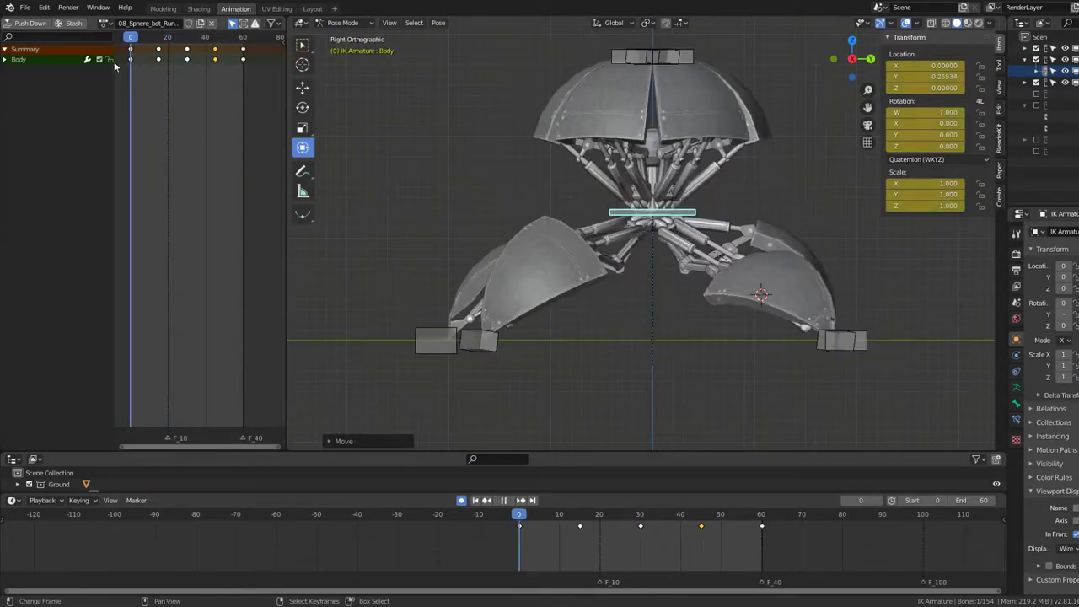
Step: Rotate the Body bone at frame 15, then review from the right side through frame 45
left_click_drag(132, 66, 158, 77)
key("g")
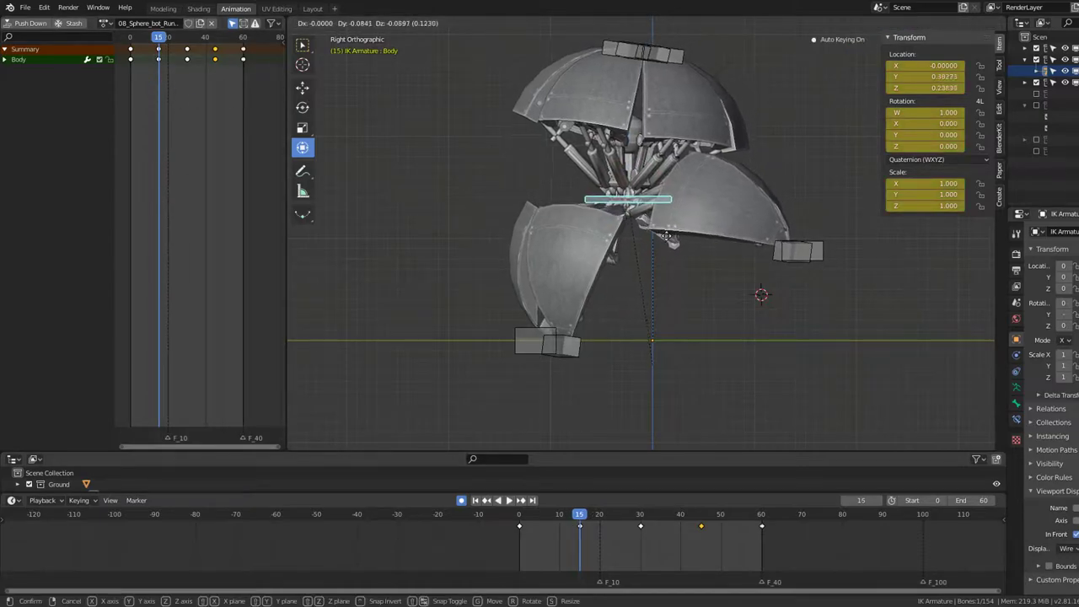
key("r")
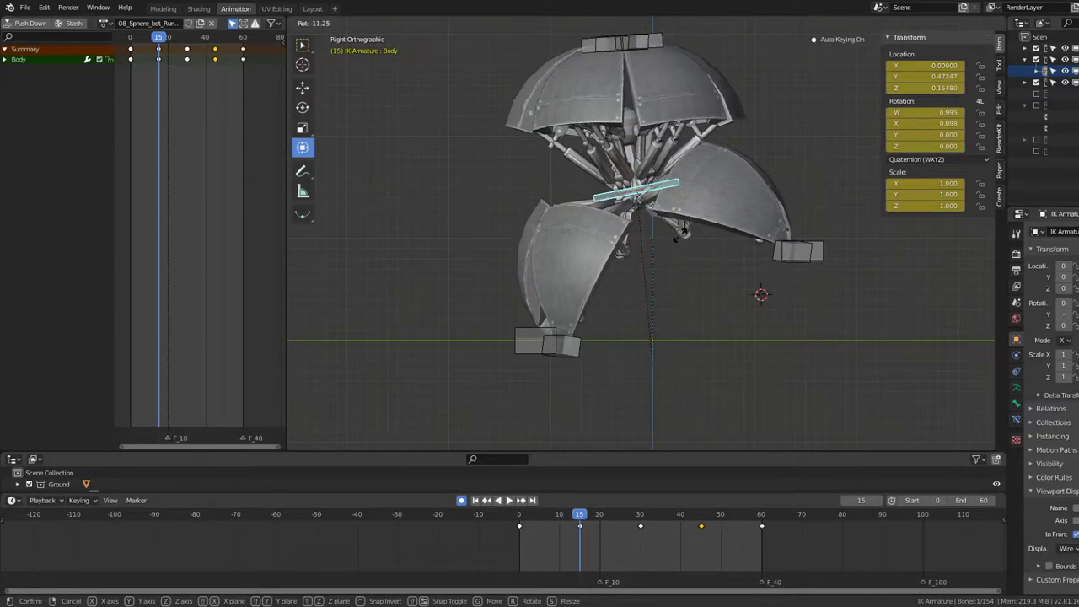
key("space")
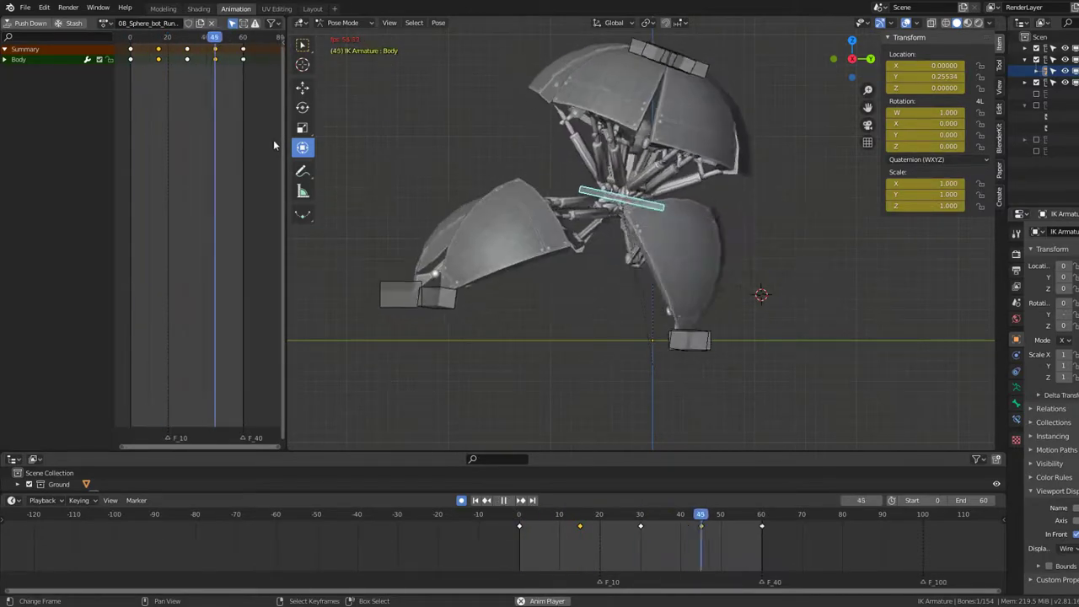
key("KP_3")
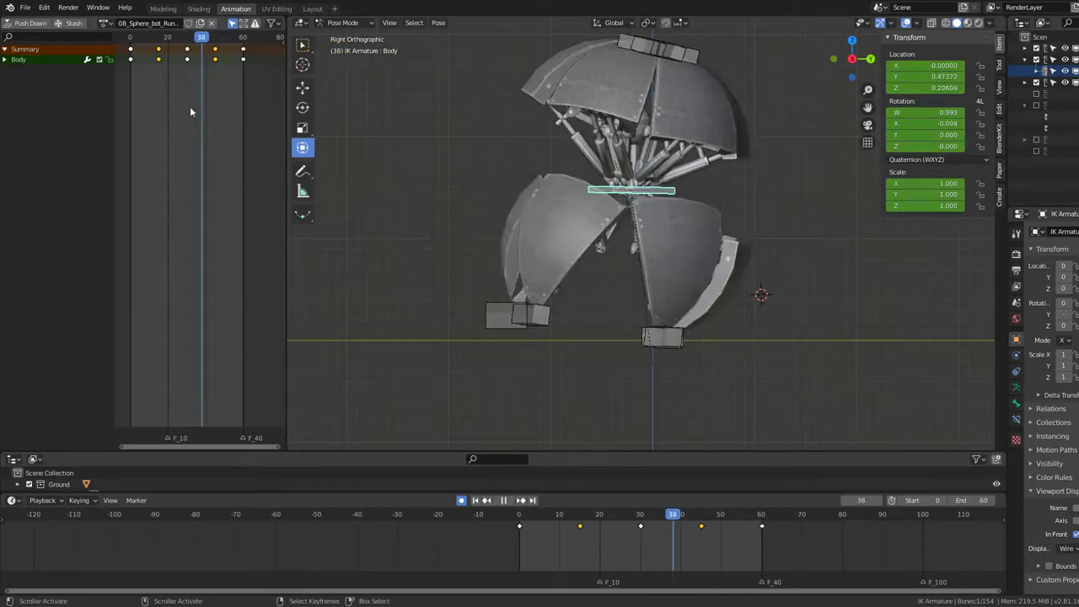
key("space")
left_click(132, 107)
left_click_drag(131, 107, 205, 130)
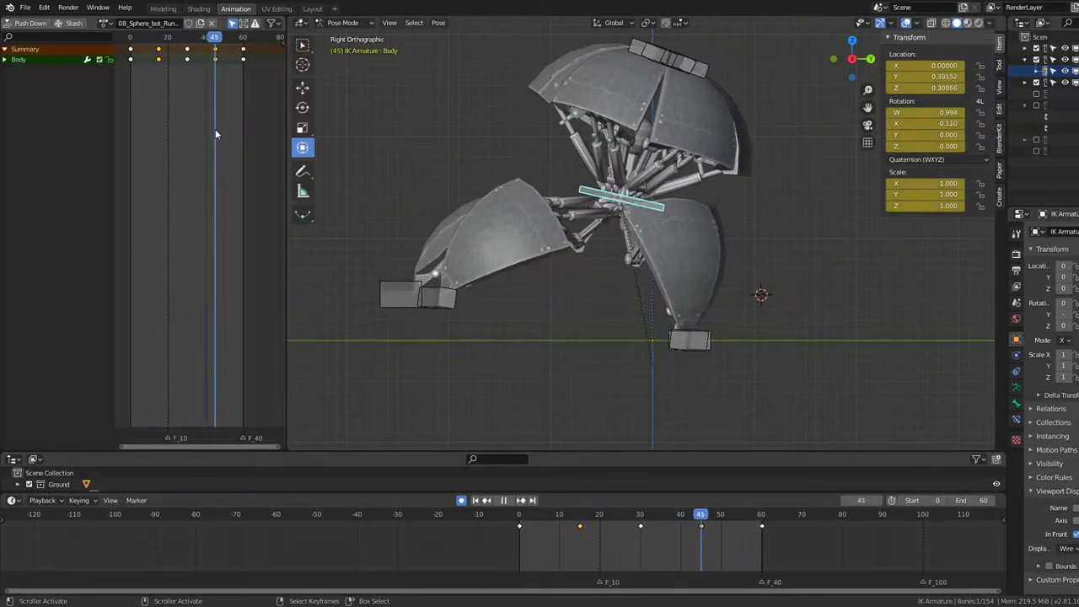
left_click_drag(205, 131, 215, 129)
Step: Select the Leg1–3 foot controls and play the cycle to review their step around frame 45
left_click_drag(400, 284, 469, 346)
key("g")
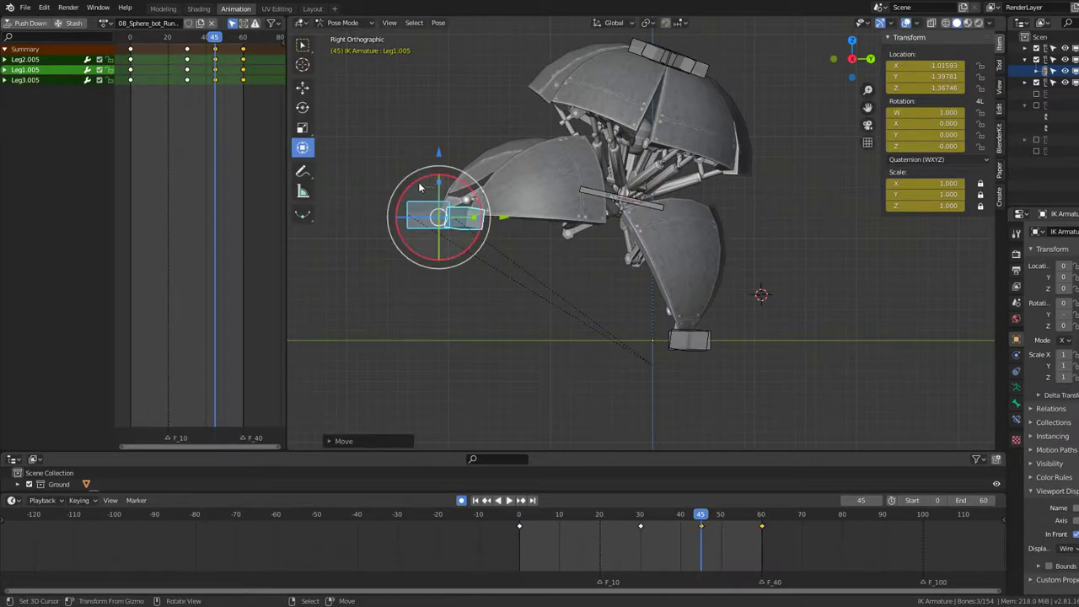
key("space")
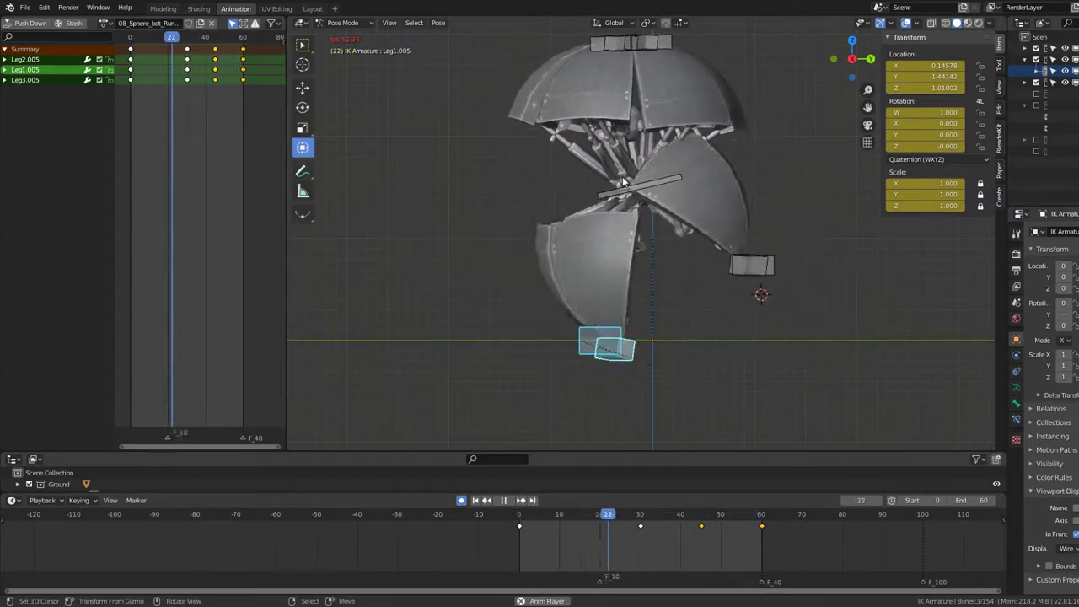
key("space")
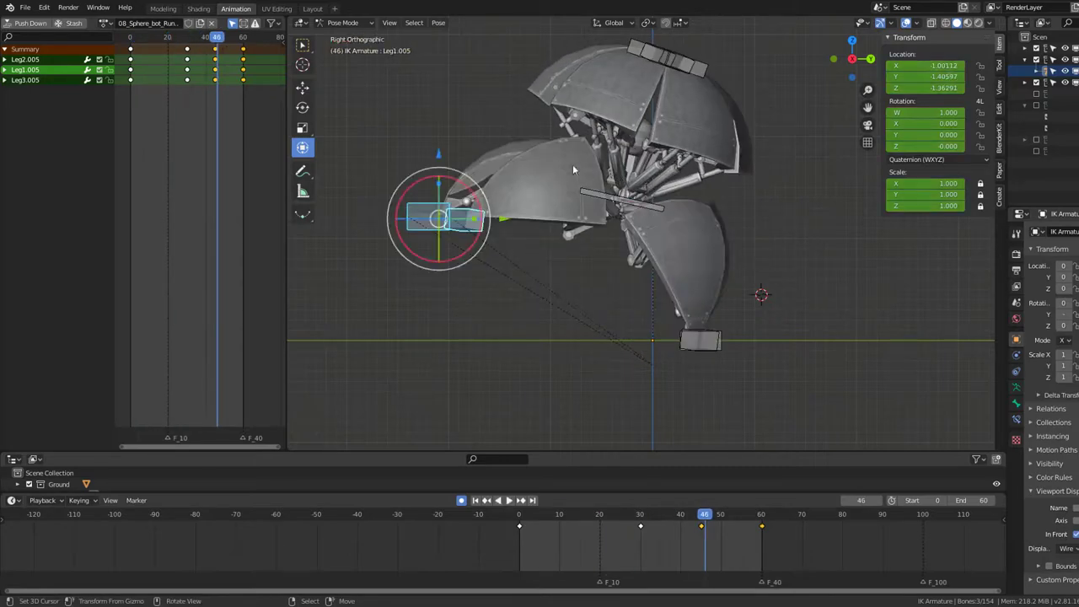
key("shift+ctrl+space")
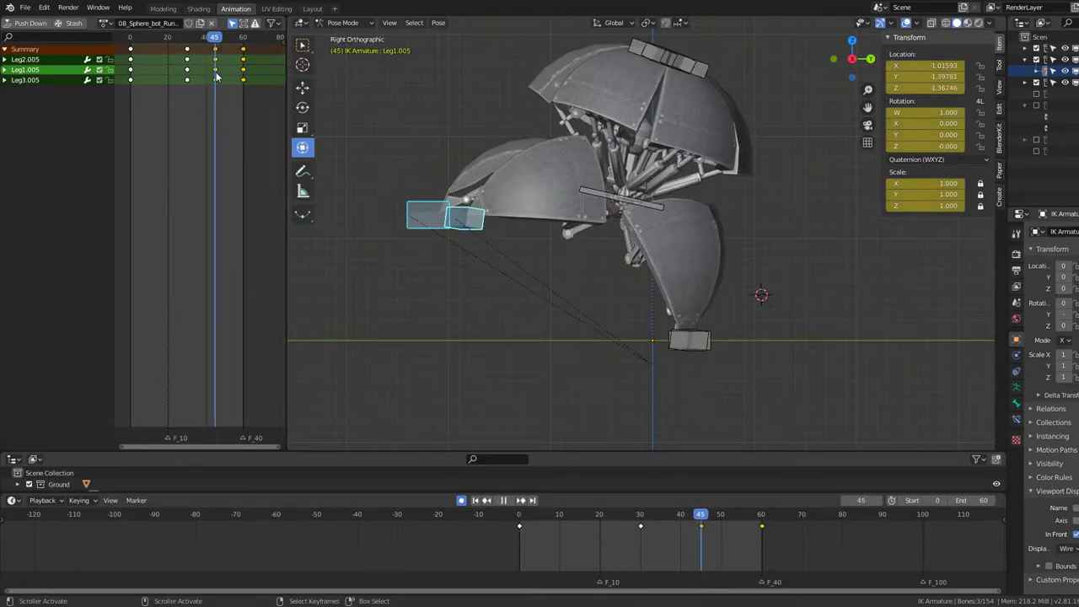
key("g")
right_click(408, 132)
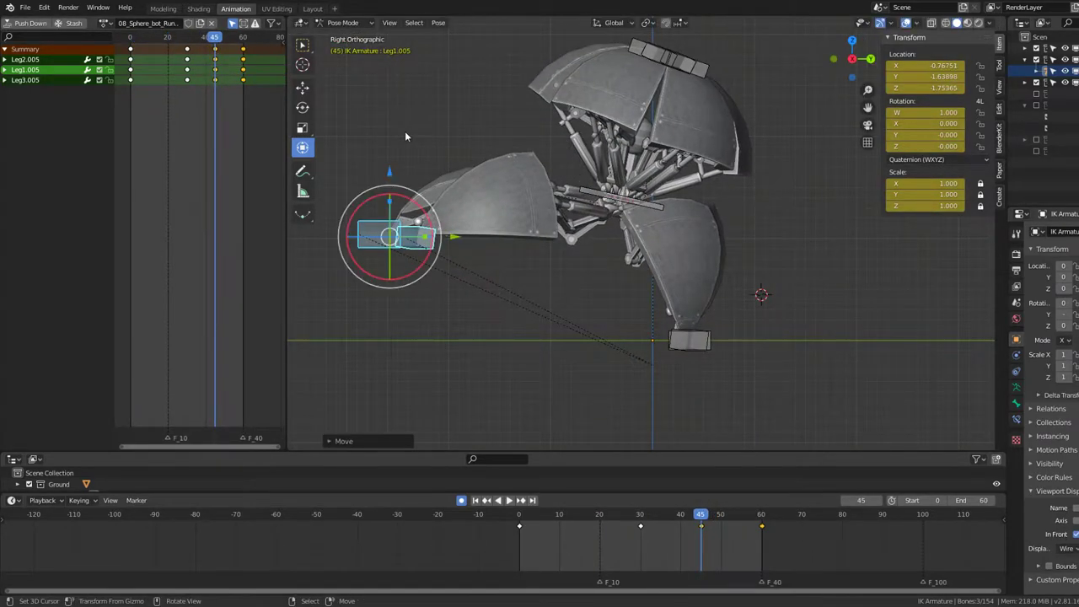
key("space")
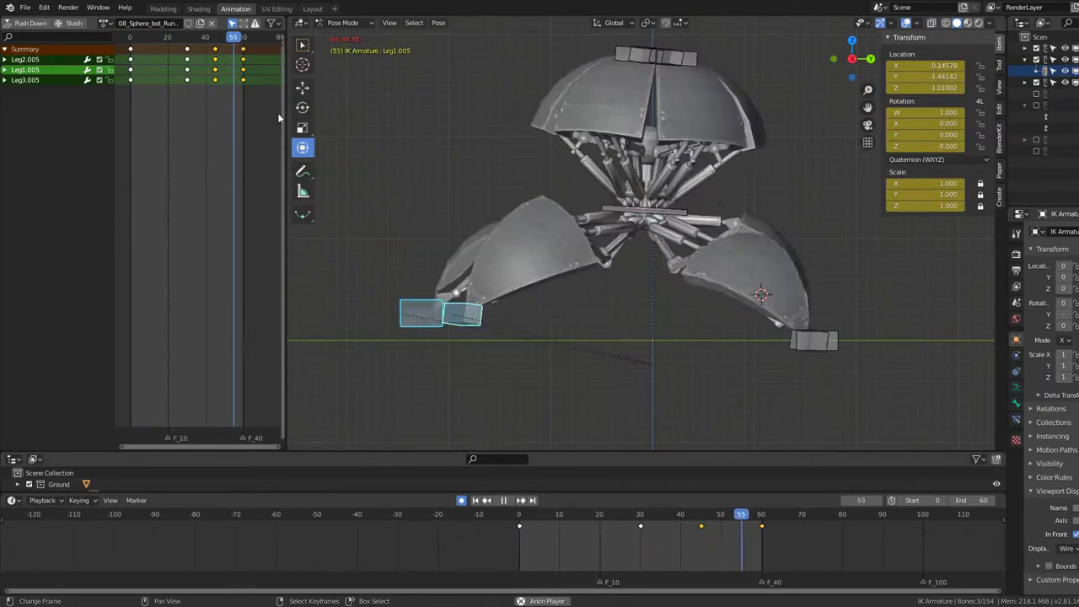
key("space")
mouse_move(251, 102)
left_mouse_down()
mouse_move(216, 81)
mouse_move(217, 49)
left_mouse_up()
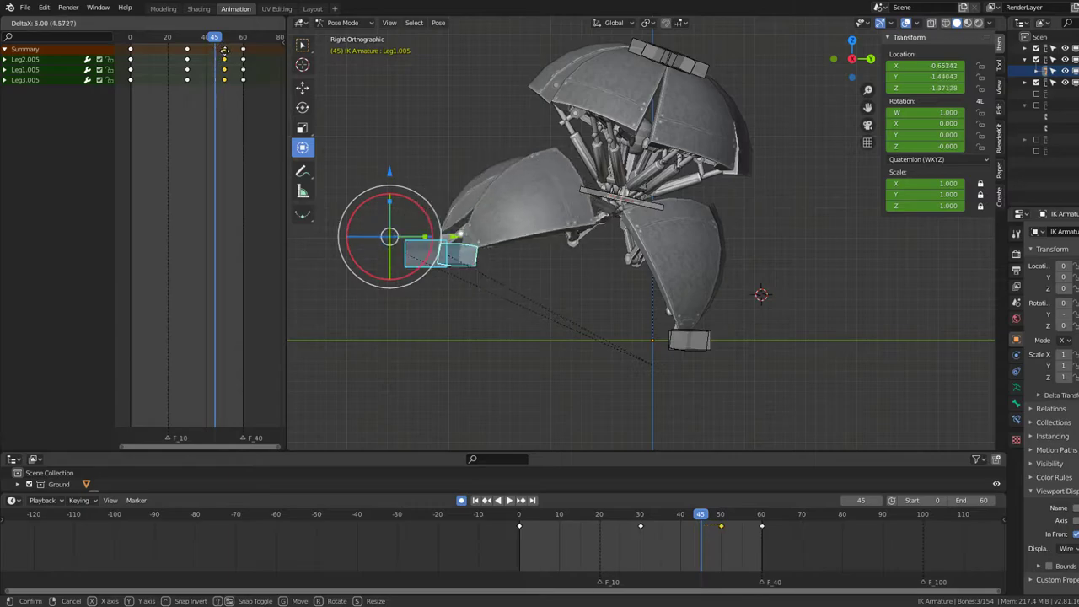
key("space")
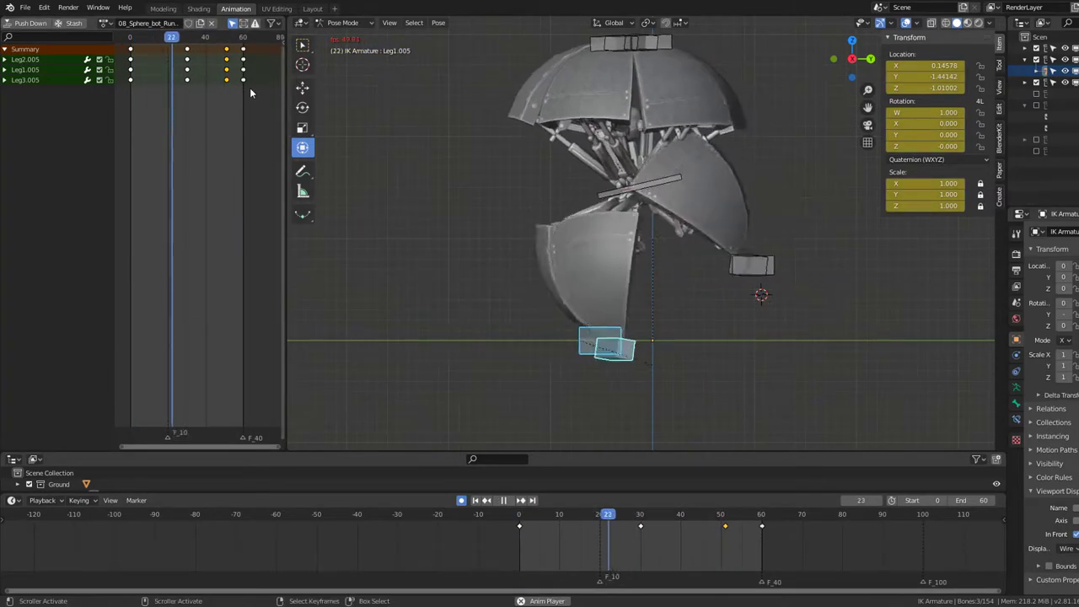
Step: Slide the selected Leg1–3 keyframes in time, ending a couple of frames earlier
key("g")
left_click(256, 90)
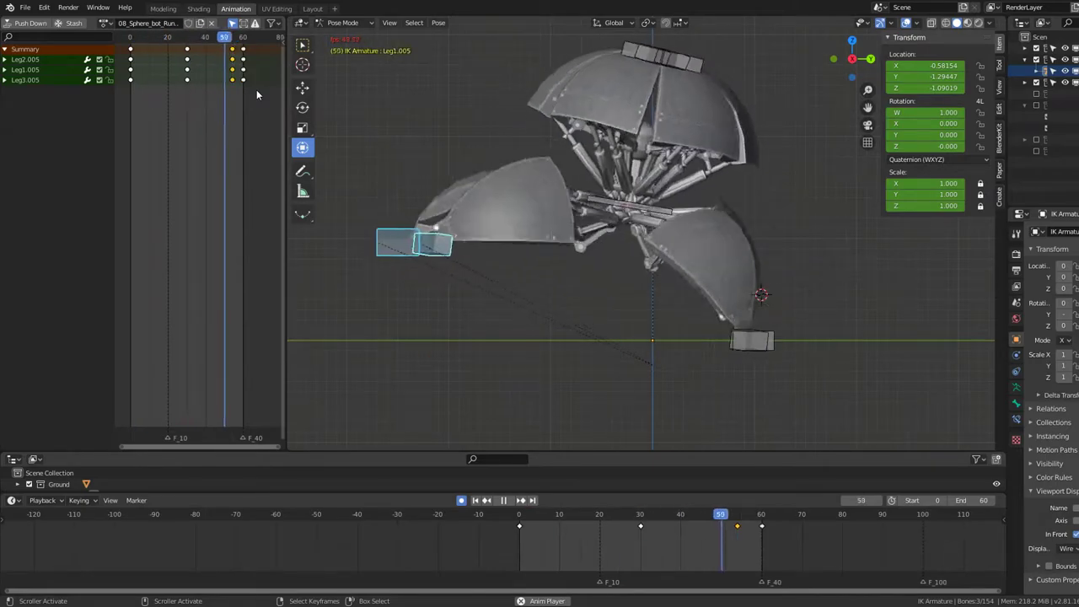
key("g")
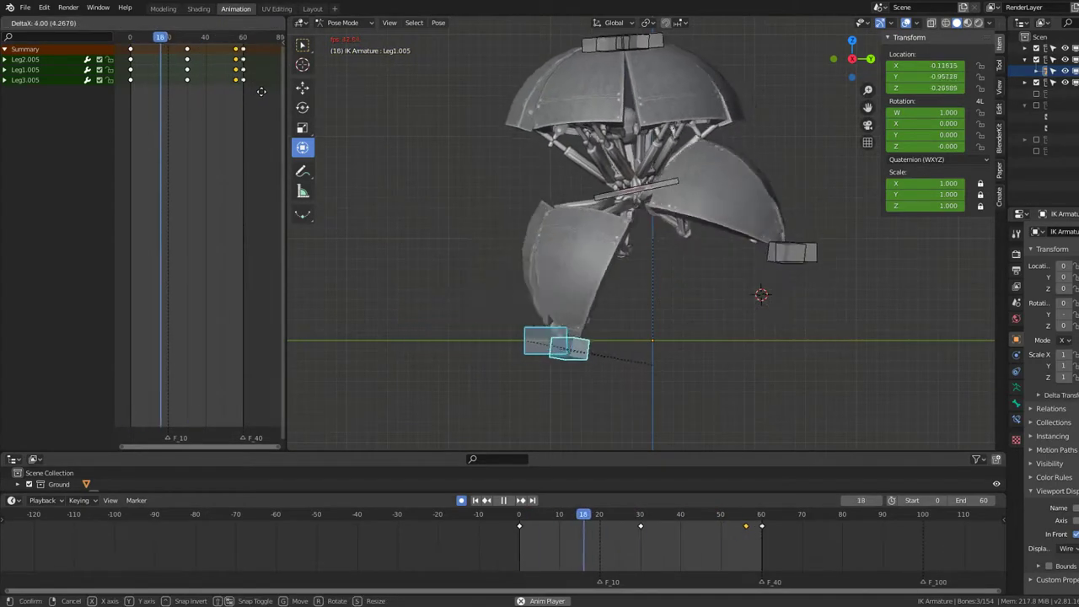
left_click(262, 91)
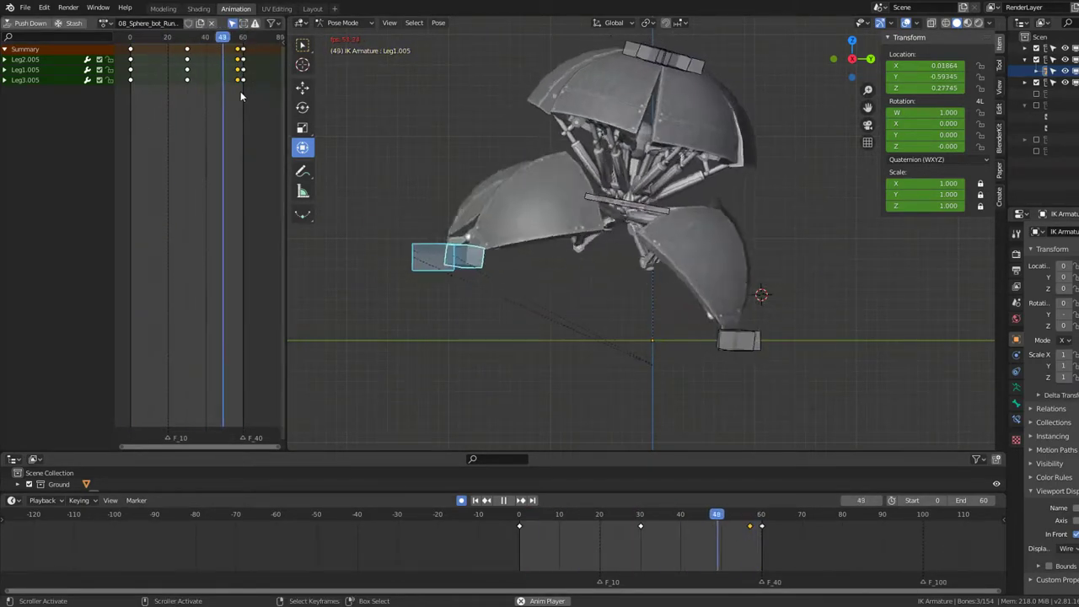
key("g")
left_click(222, 89)
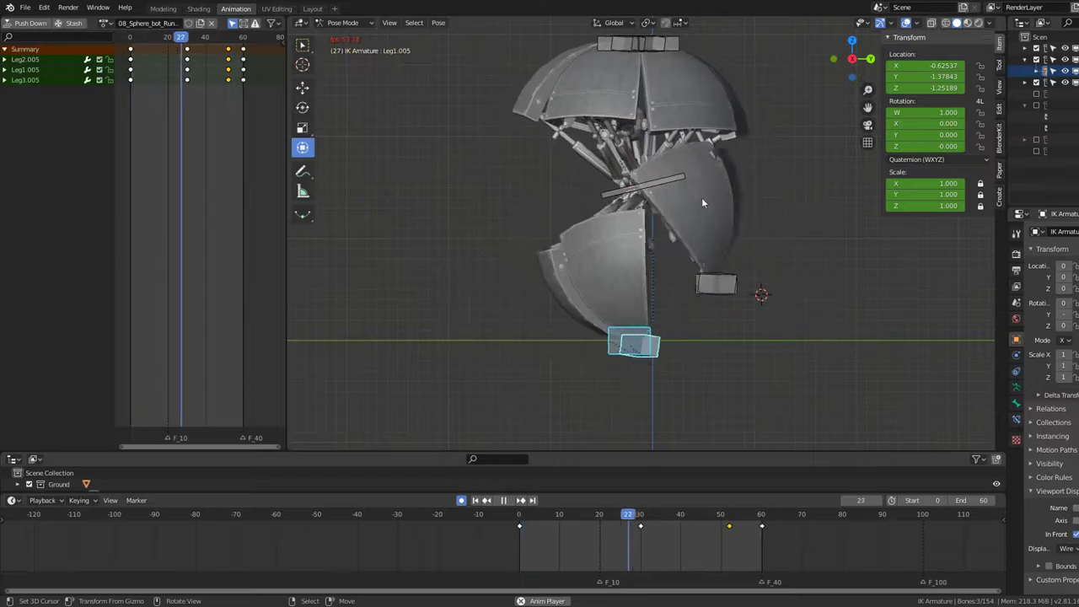
key("space")
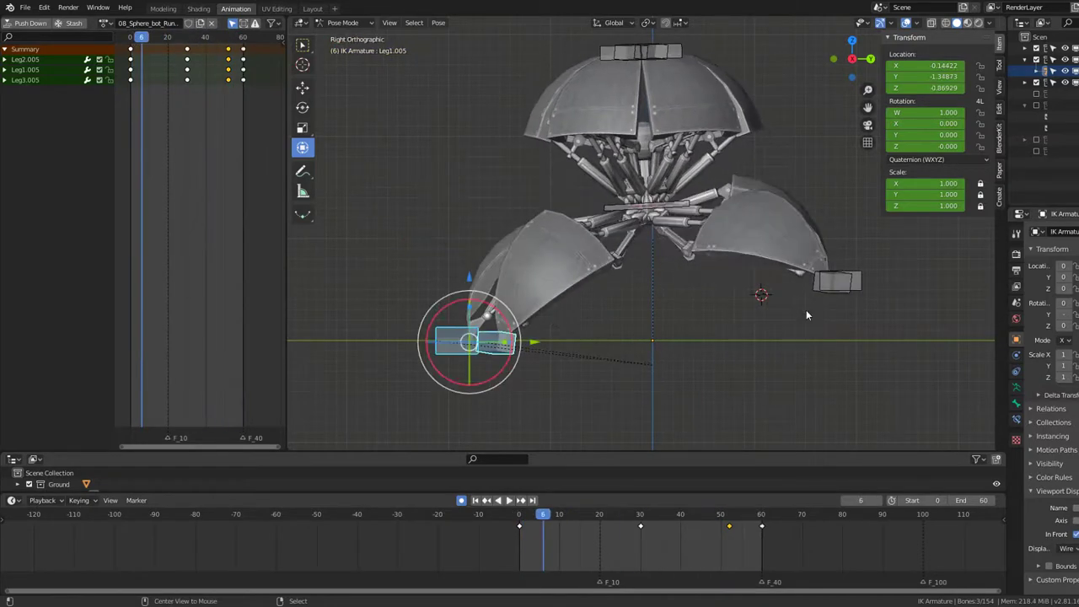
Step: Adjust the foot control at frame 10 and replay the cycle
key("space")
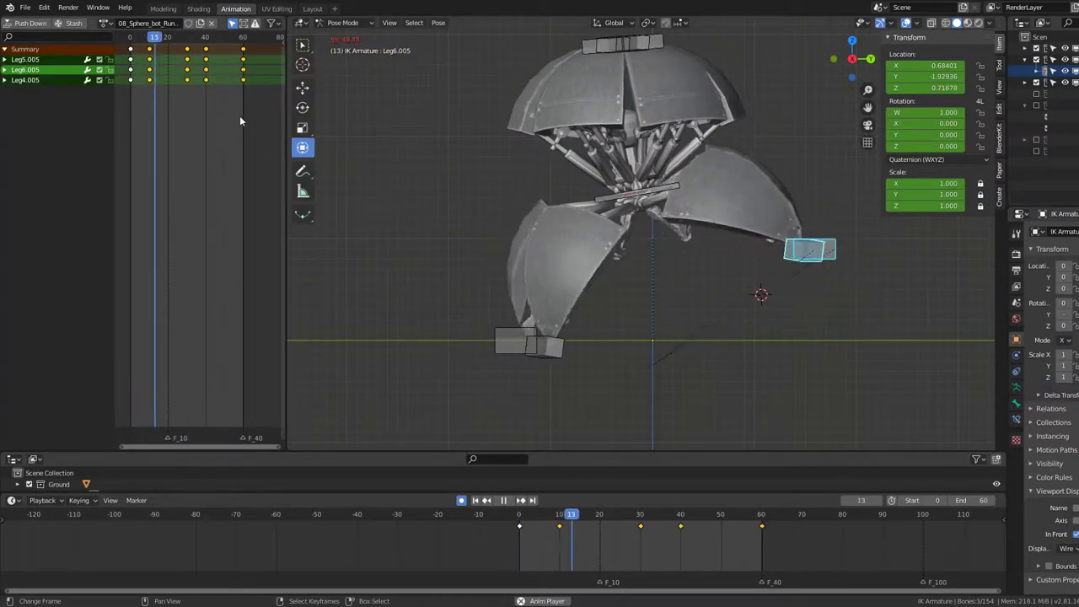
key("space")
key("space")
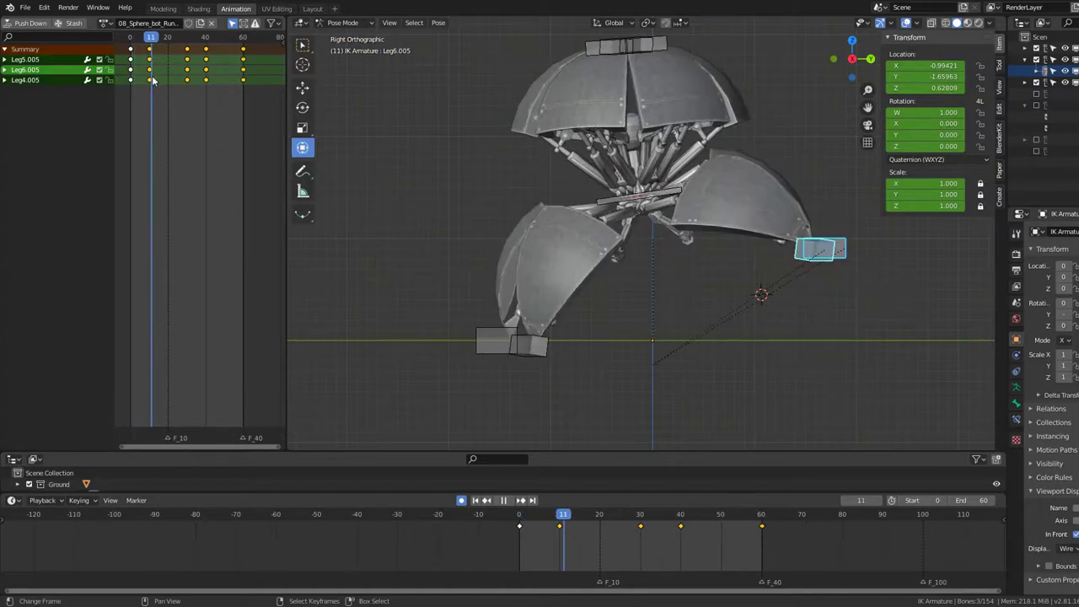
key("Escape")
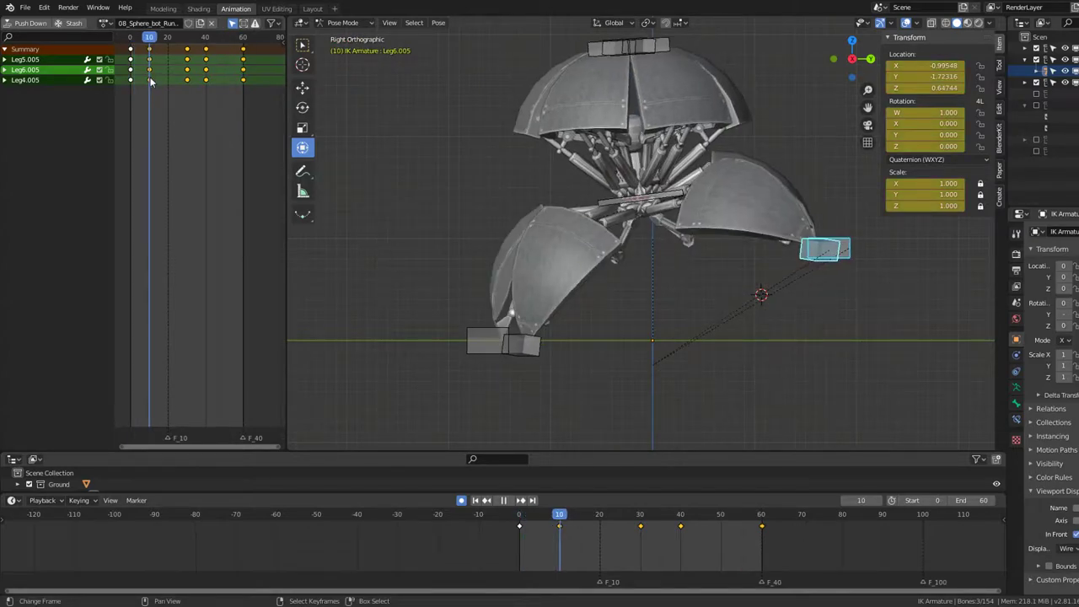
key("g")
left_click(773, 225)
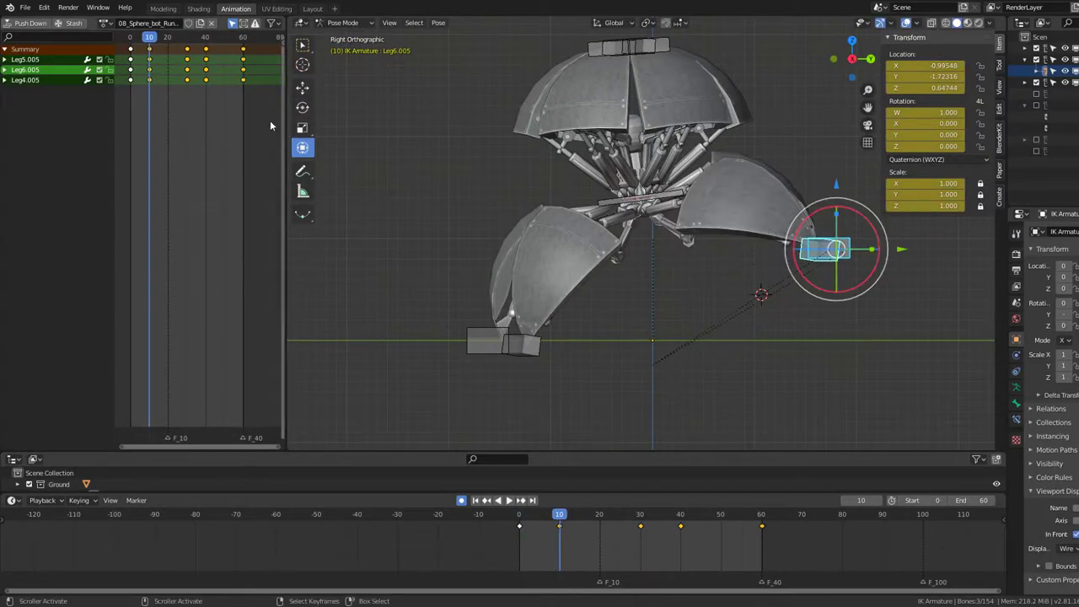
key("space")
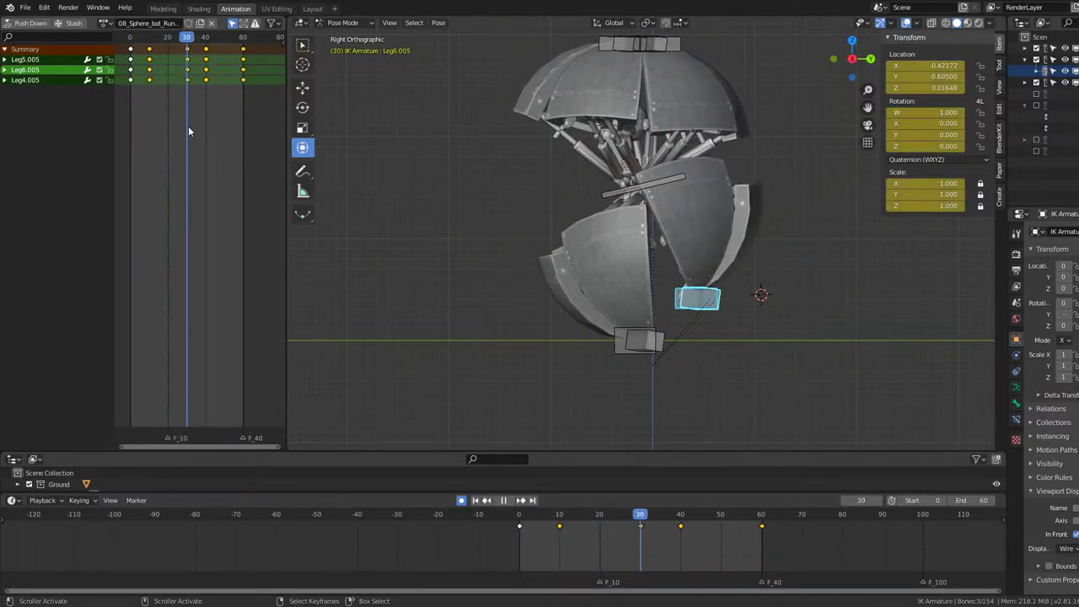
Step: At frame 40, slide the Leg6 foot control backward along Y and lower it
left_click_drag(194, 128, 207, 134)
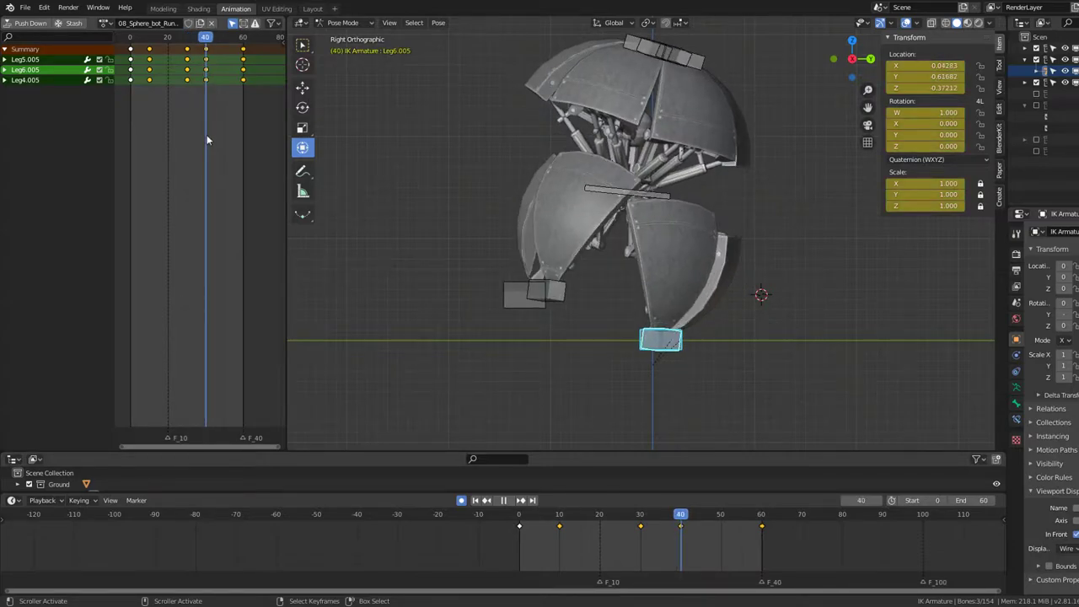
key("space")
left_click_drag(754, 346, 686, 338)
key("g")
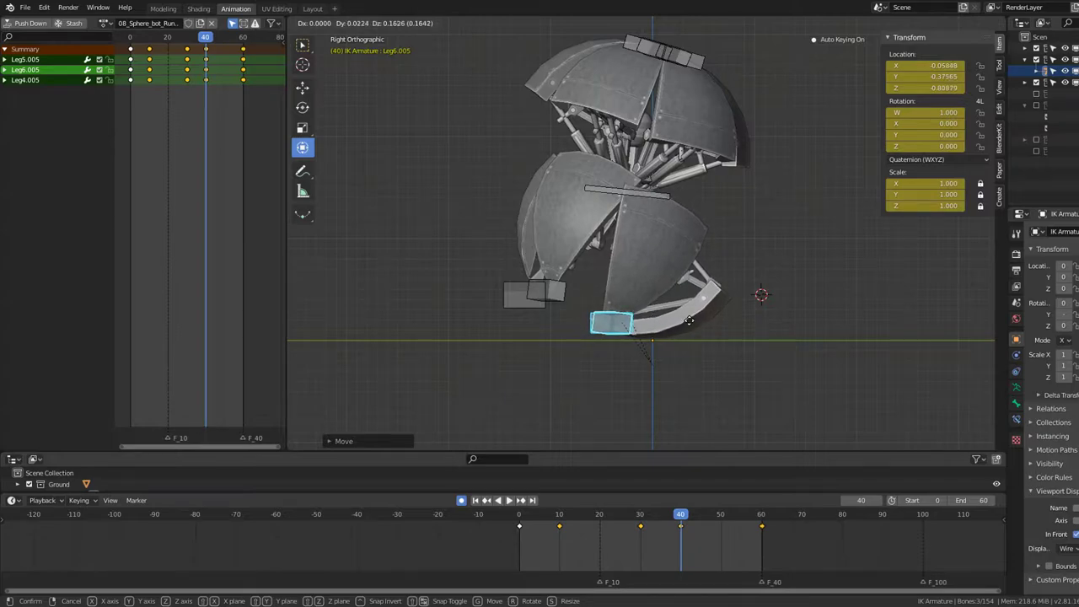
scroll(709, 266, "up", 1)
scroll(730, 267, "up", 2)
Step: Select the Leg4 foot control and place it at ground height at frame 40
key("g")
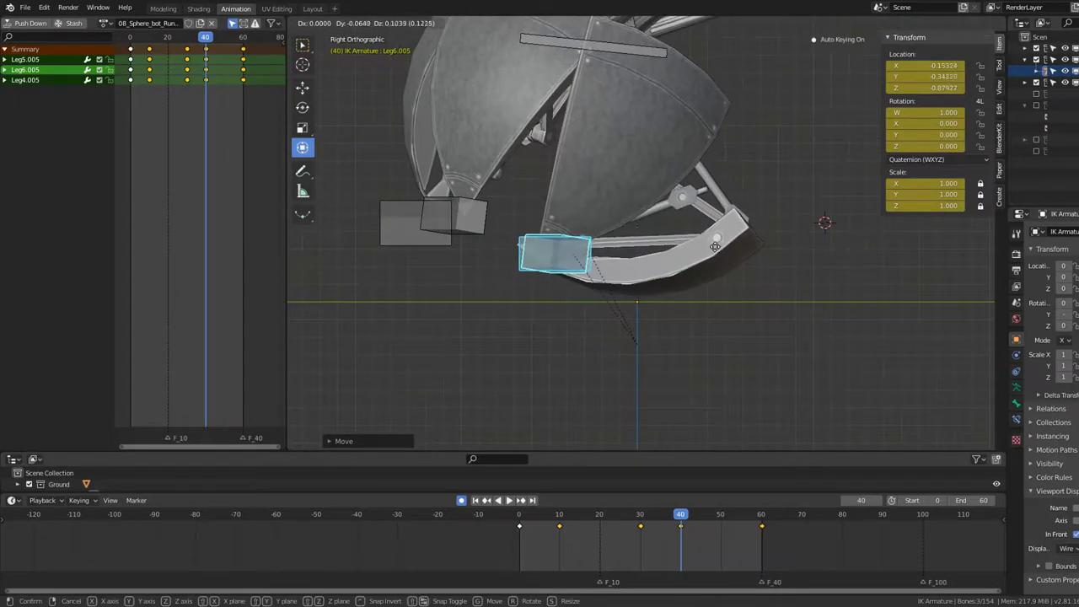
left_click(567, 264)
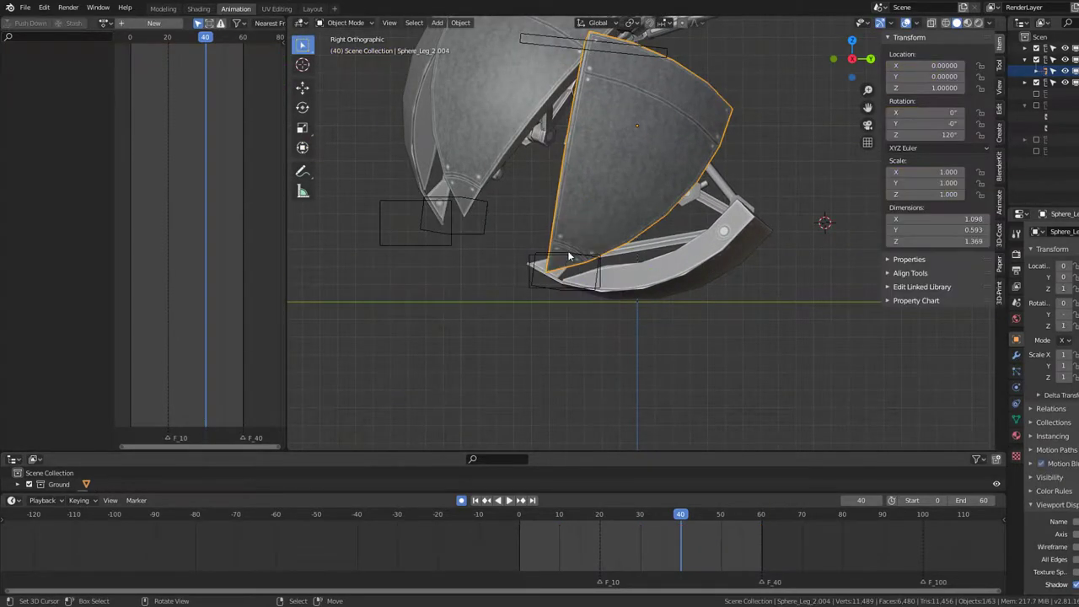
left_click(567, 264)
key("g")
scroll(549, 251, "up", 2)
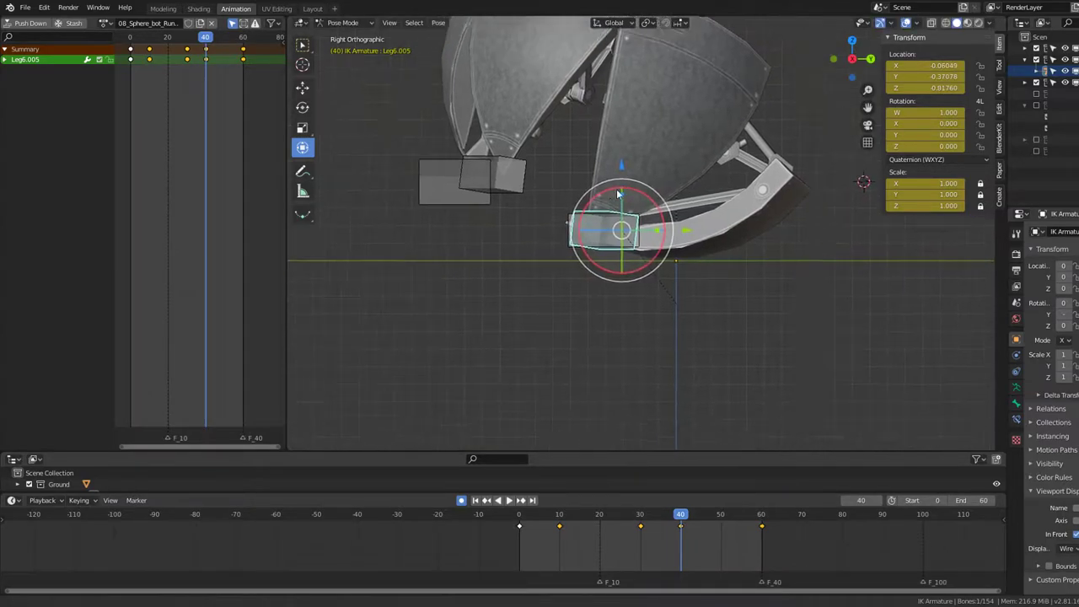
scroll(590, 253, "up", 1)
key("g")
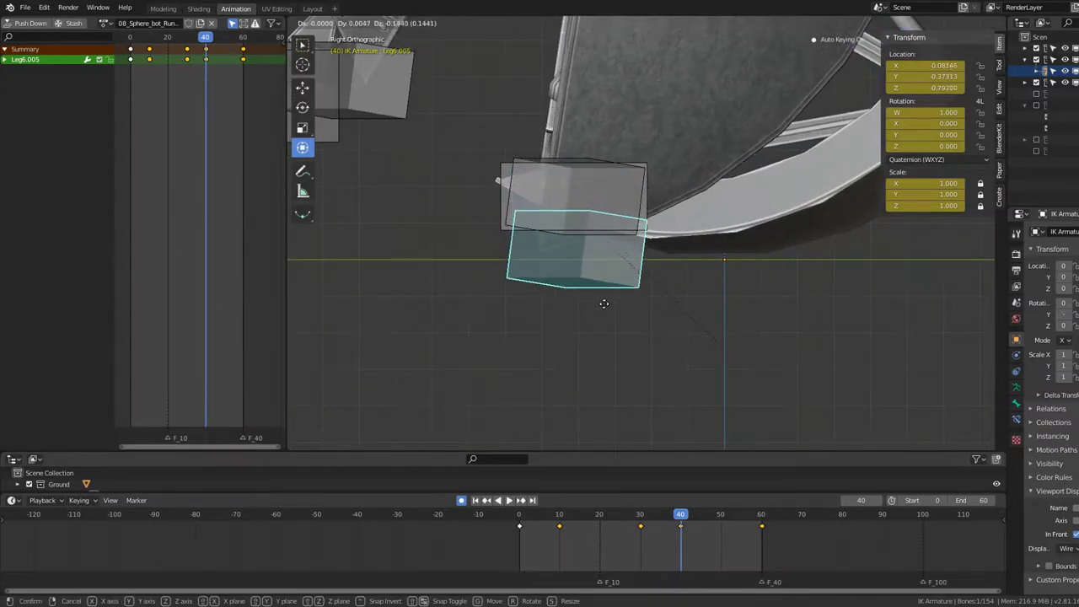
key("g")
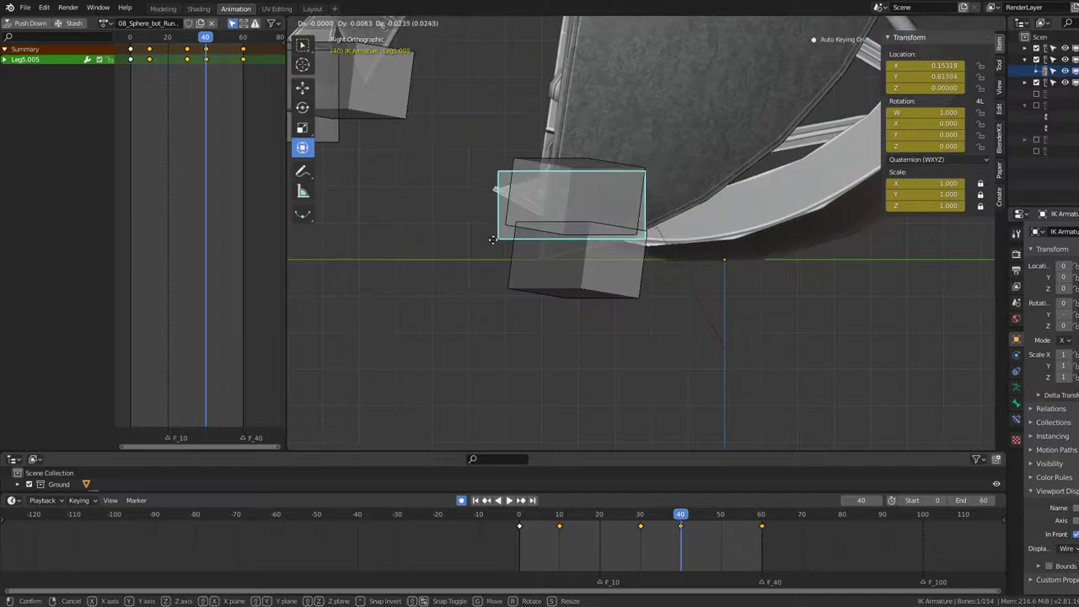
left_click(518, 188)
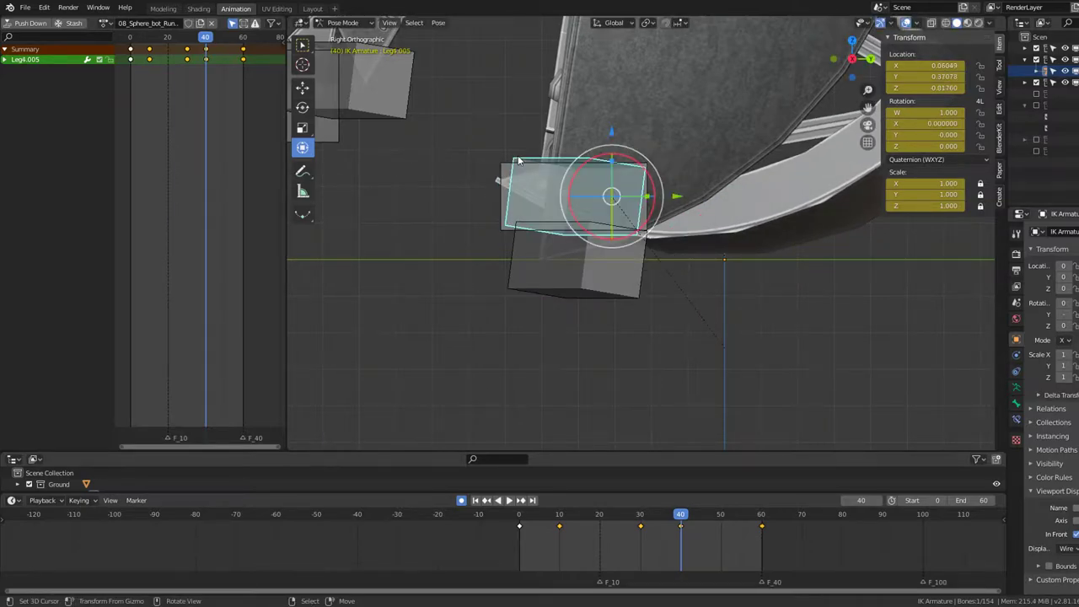
key("g")
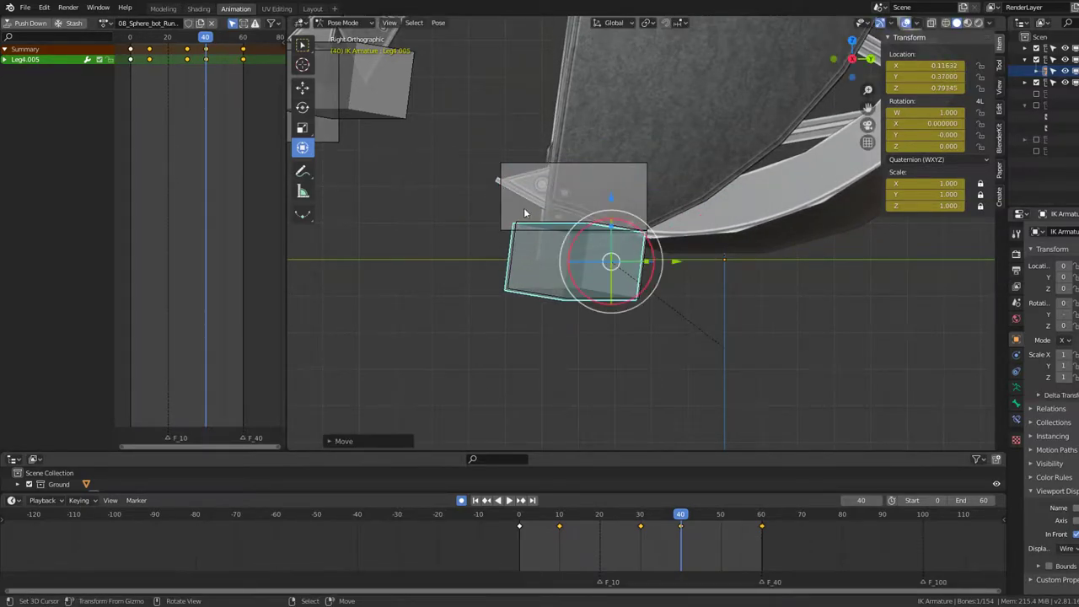
scroll(524, 208, "down", 5)
scroll(556, 218, "down", 2)
Step: Play the run cycle to review the Leg4 step, then return to frame 0
key("space")
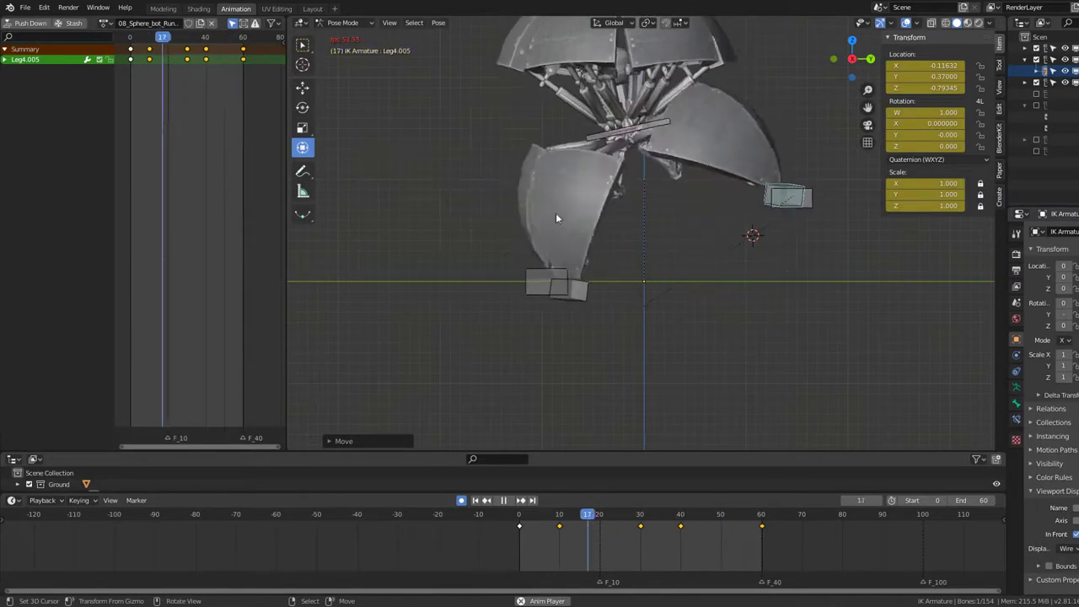
mouse_move(555, 218)
middle_mouse_down()
mouse_move(603, 188)
mouse_move(698, 165)
mouse_move(694, 148)
middle_mouse_up()
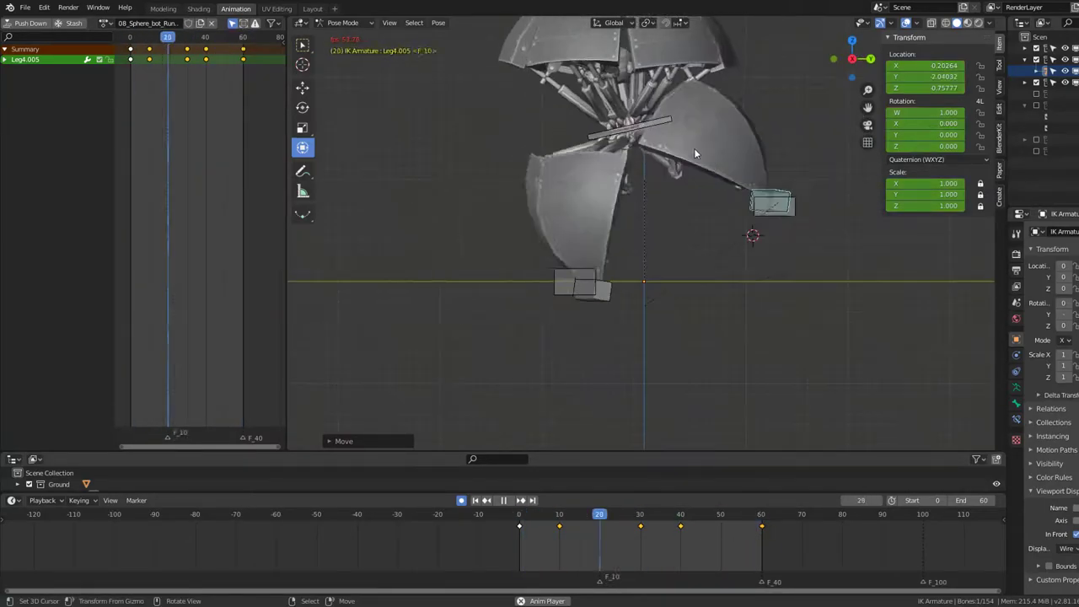
key("space")
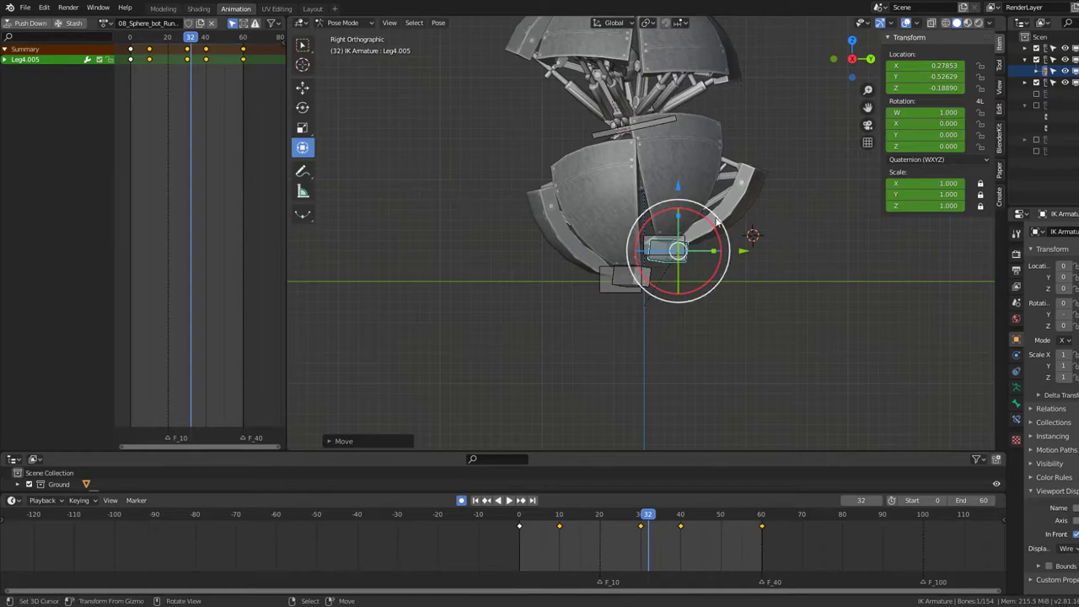
key("space")
key("shift+Left")
key("space")
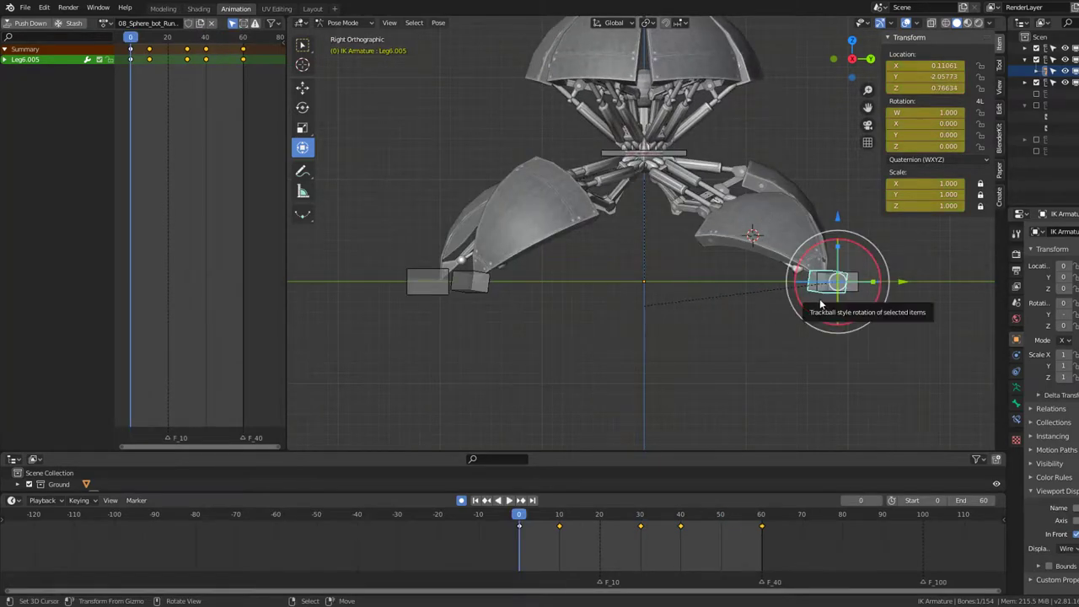
Step: Reselect the foot control via Object Mode and return to Pose Mode
left_click_drag(821, 306, 835, 291)
right_click(835, 291)
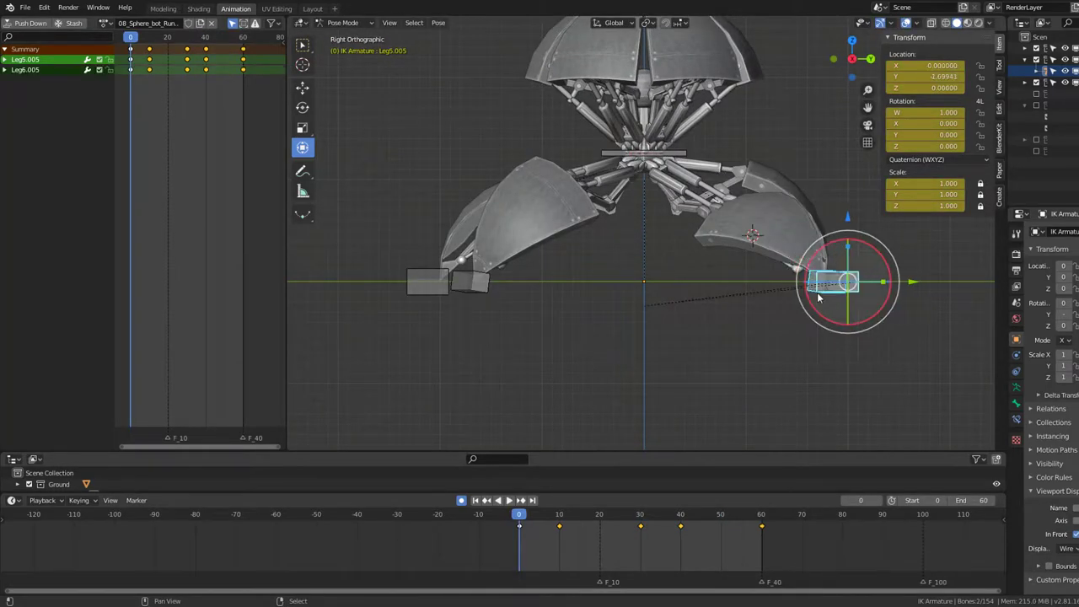
middle_click_drag(818, 297, 721, 264)
key("ctrl+Tab")
left_click(635, 361)
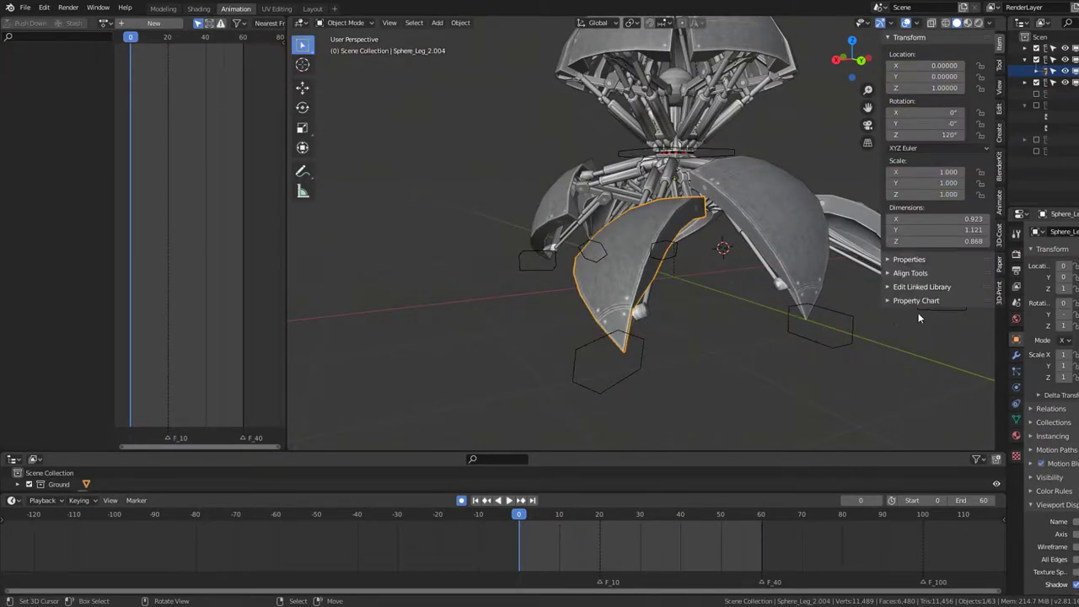
middle_click_drag(919, 318, 609, 315)
left_click(609, 315)
key("ctrl+Tab")
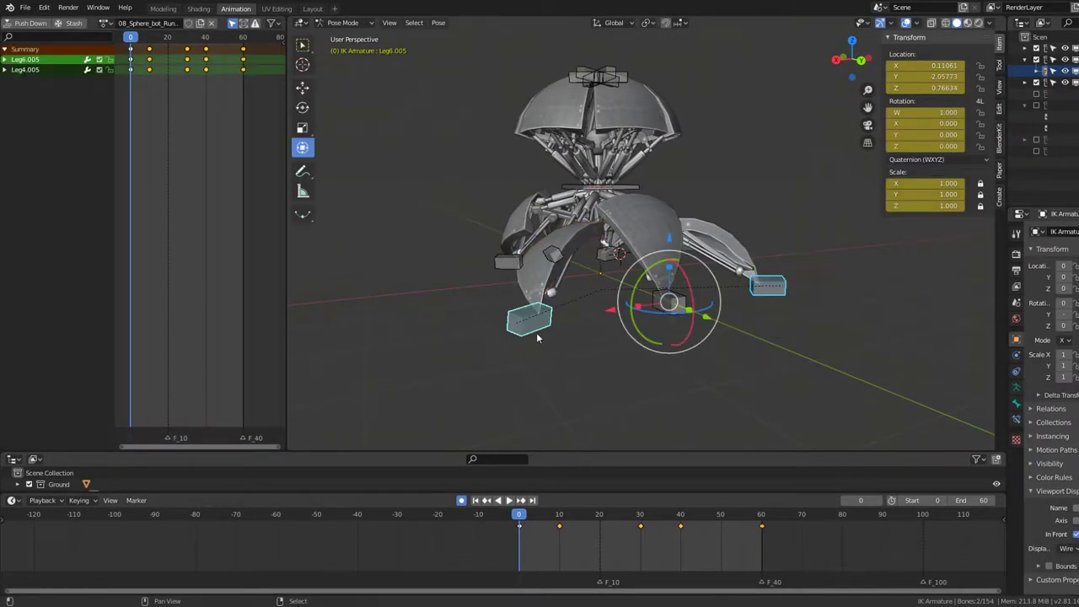
Step: At frame 0, scale the Leg4 and Leg6 foot controls closer together
key("space")
middle_click_drag(536, 332, 797, 267)
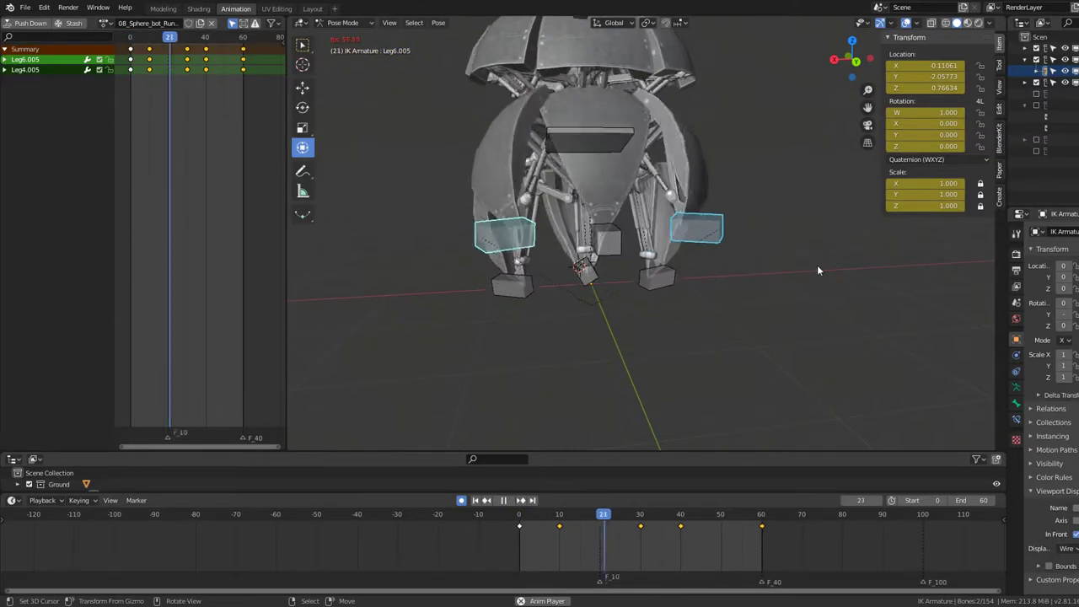
key("Escape")
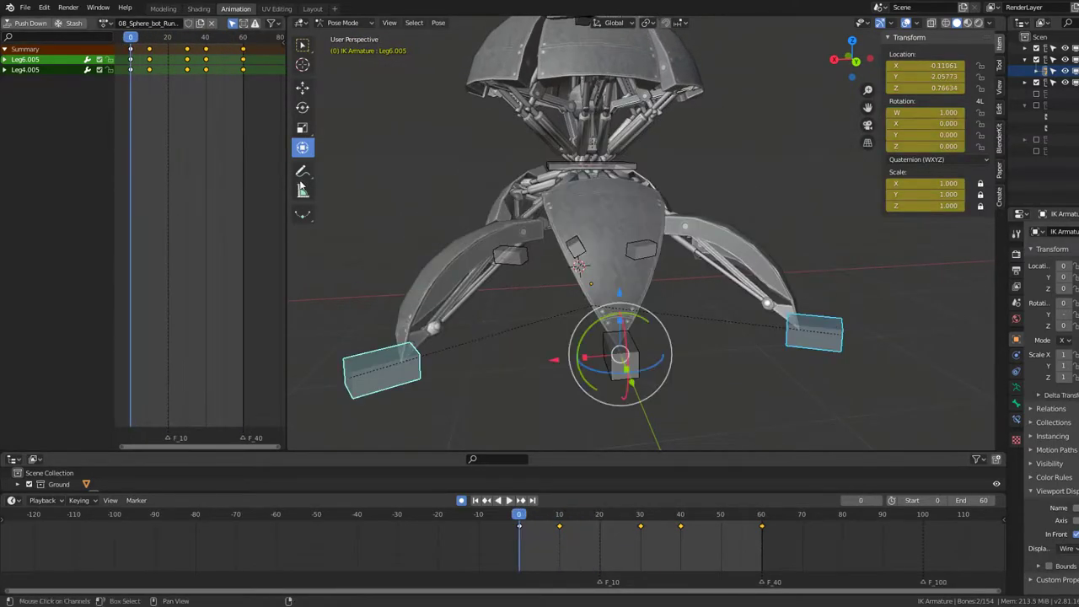
key("s")
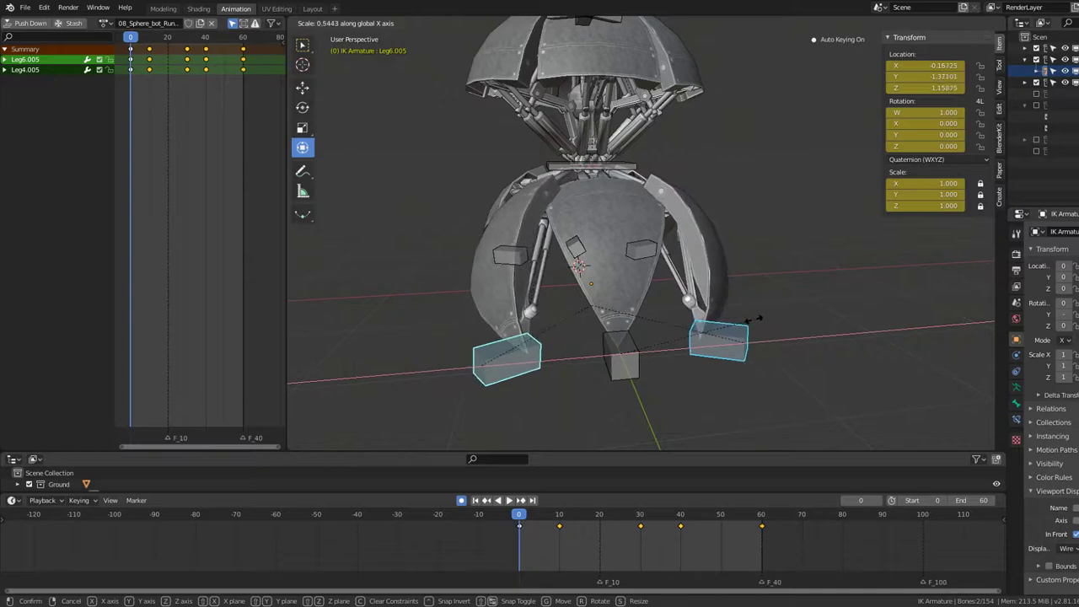
left_click(660, 310)
Step: Slide the foot controls along Y and preview the looping leg step
middle_click_drag(661, 310, 743, 297)
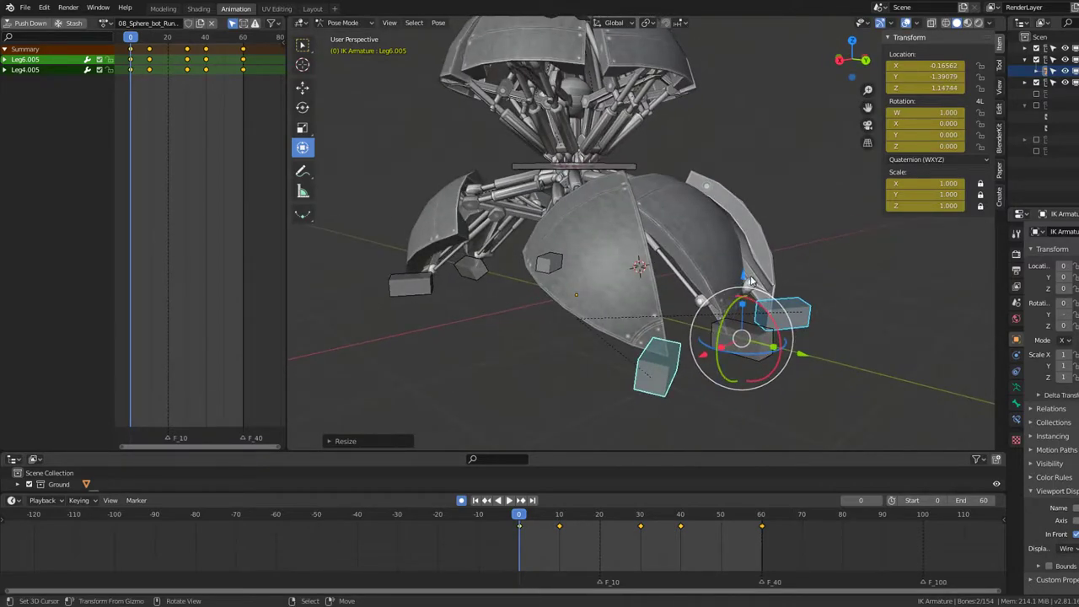
left_click_drag(762, 346, 774, 352)
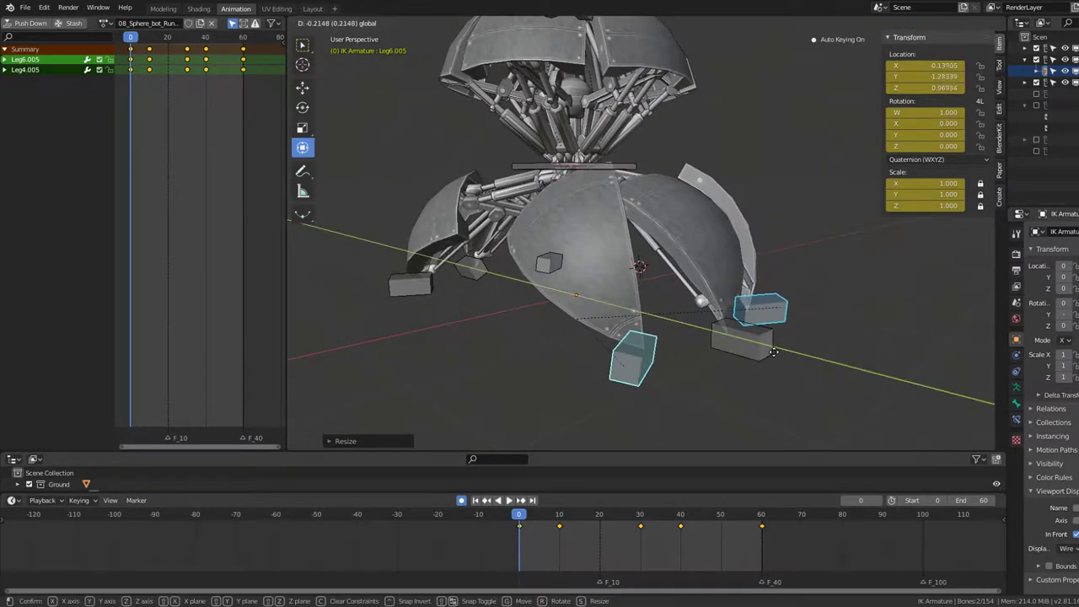
middle_click_drag(790, 318, 612, 311)
left_click_drag(487, 296, 496, 303)
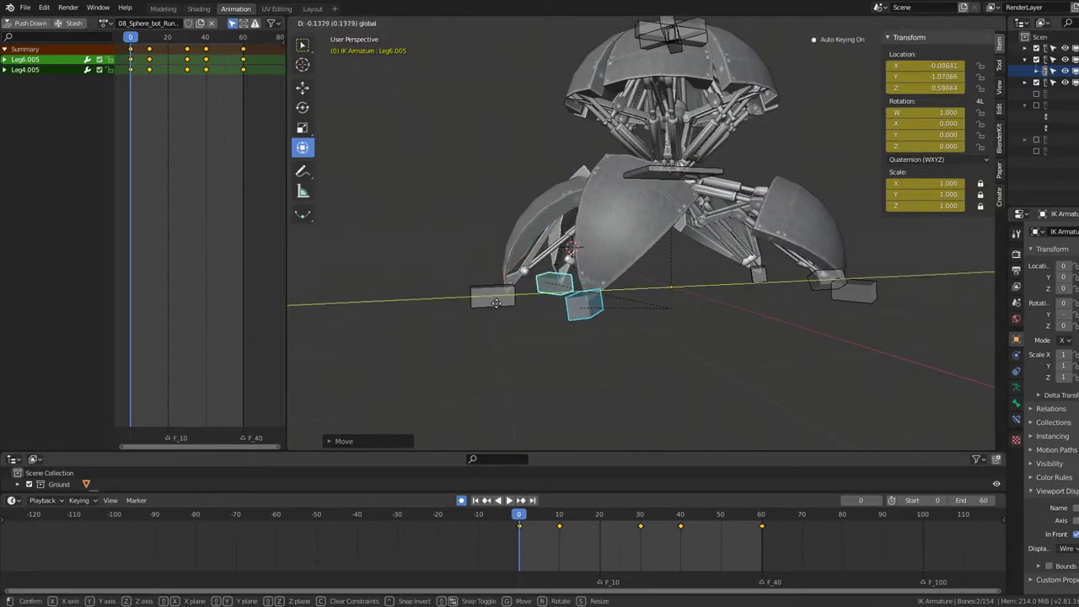
middle_click_drag(494, 304, 275, 114)
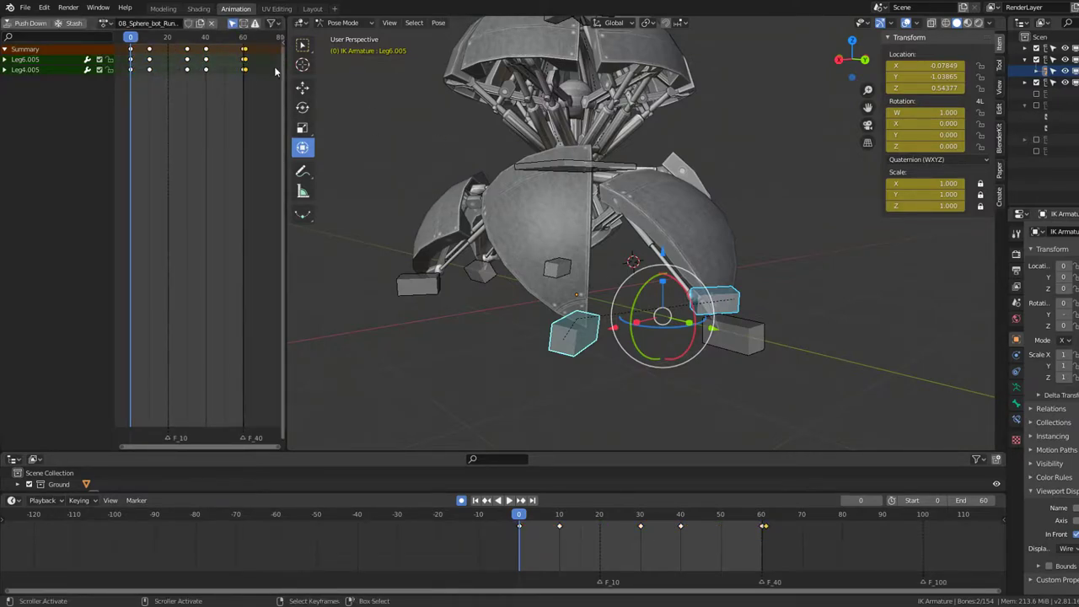
key("space")
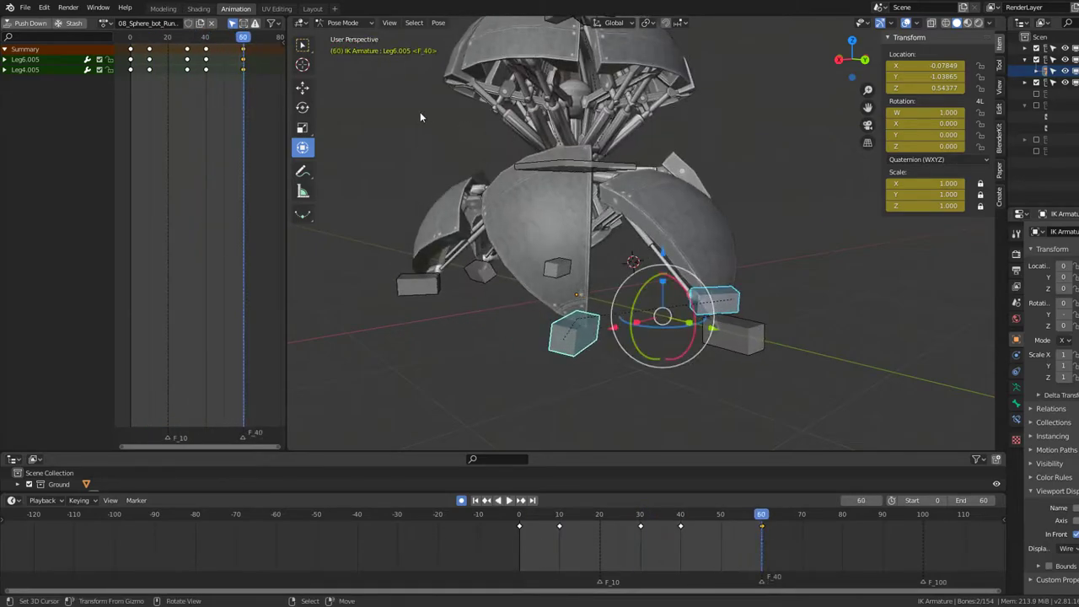
mouse_move(149, 111)
left_mouse_down()
mouse_move(126, 113)
mouse_move(150, 125)
left_mouse_up()
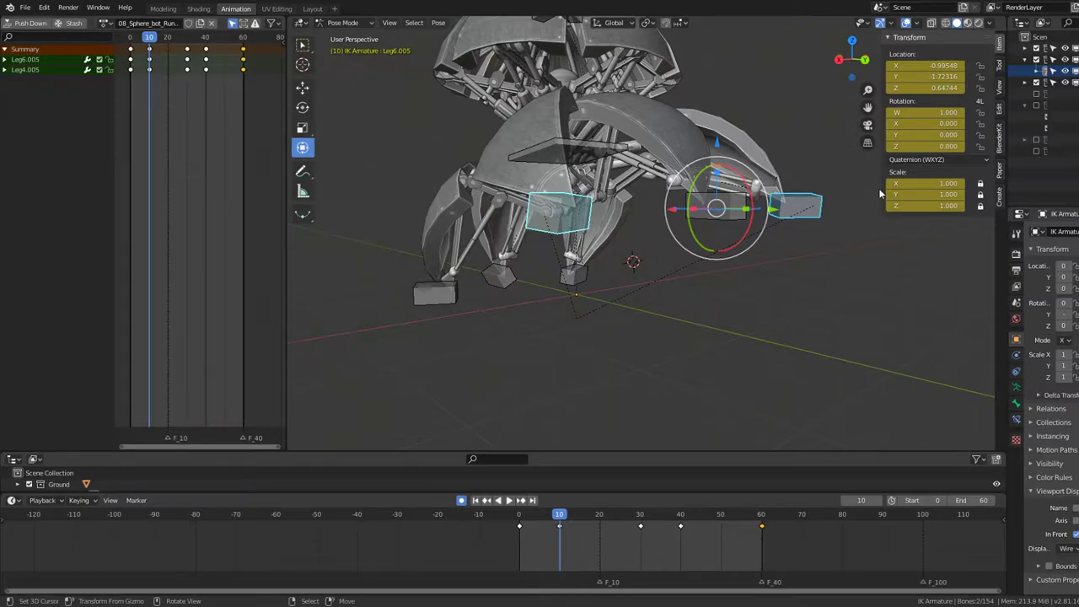
Step: In Right Ortho view, carry the Leg6 foot forward and key it at frame 10
key("KP_3")
middle_click_drag(818, 307, 774, 309, "shift")
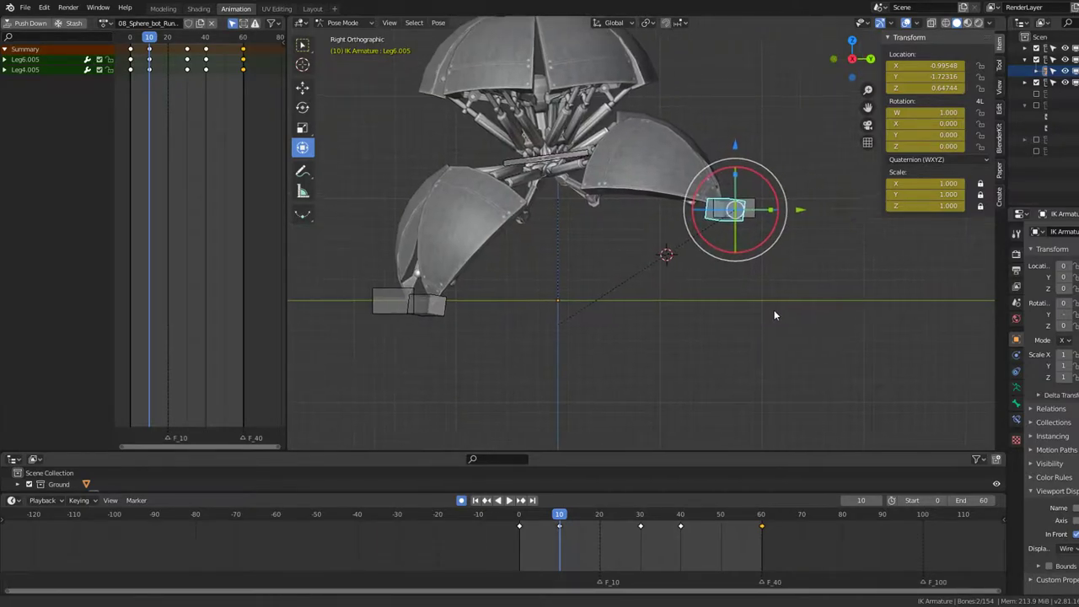
key("g")
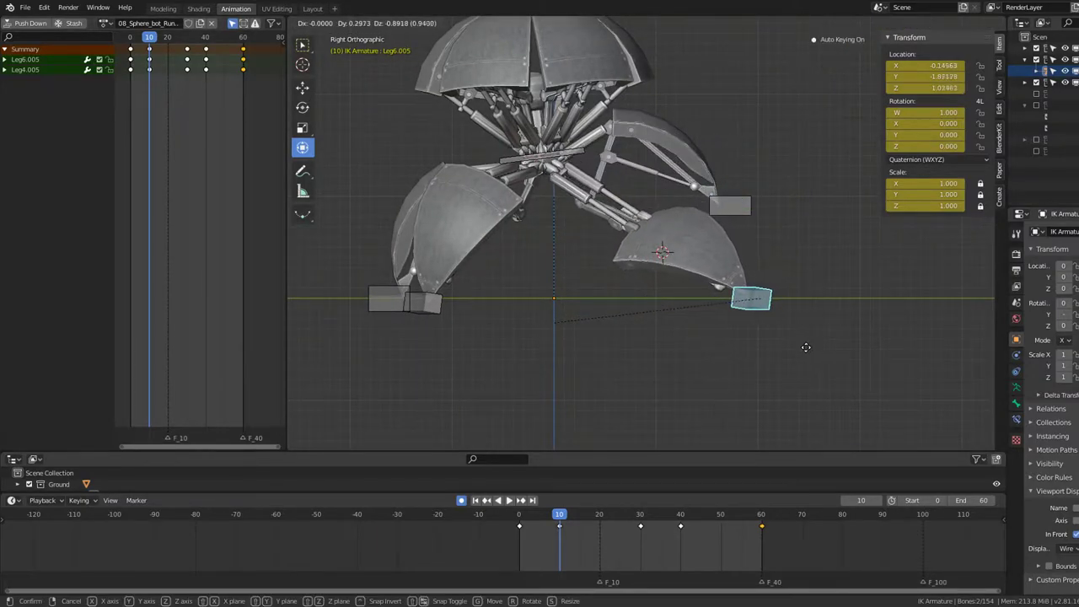
key("i")
key("space")
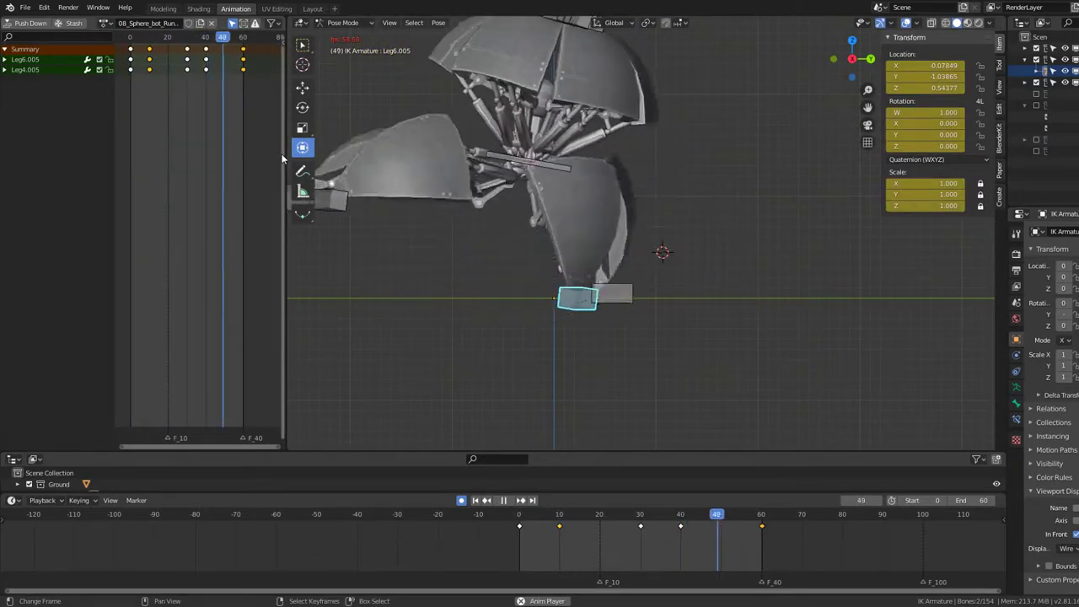
left_click(136, 96)
left_click_drag(135, 91, 186, 106)
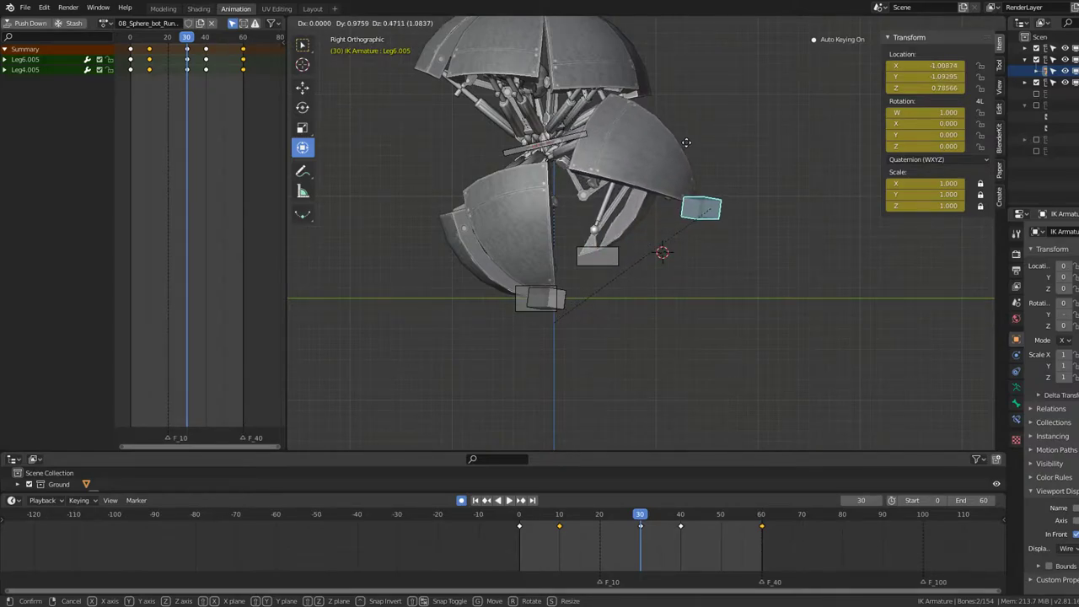
Step: Reposition the Leg6 foot at frame 30, checking it from front and side views in playback
left_click(684, 146)
mouse_move(684, 147)
middle_mouse_down()
mouse_move(657, 179)
mouse_move(519, 173)
middle_mouse_up()
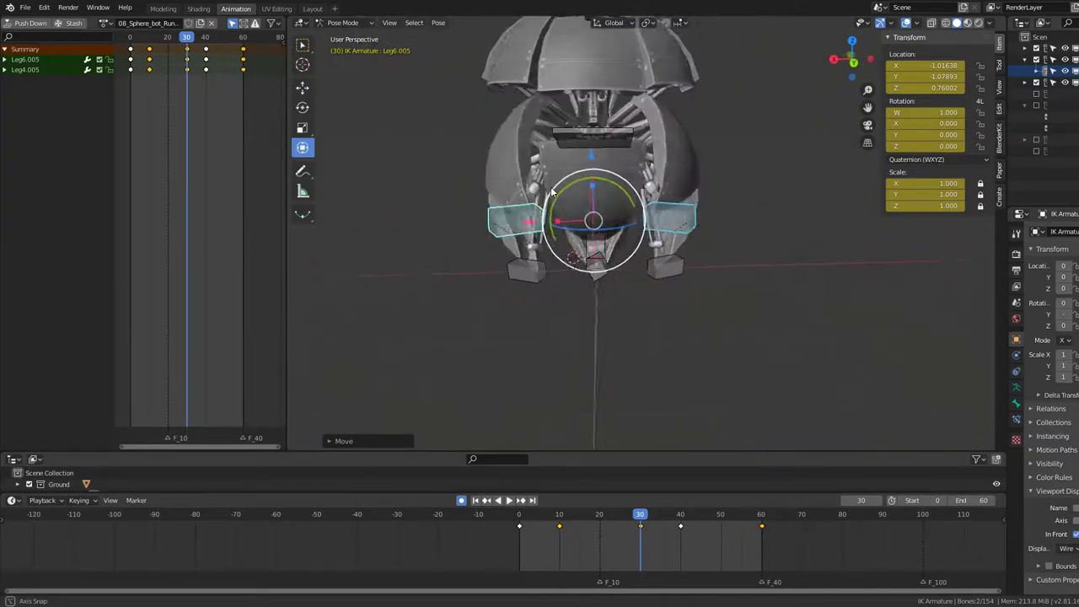
left_click(462, 165)
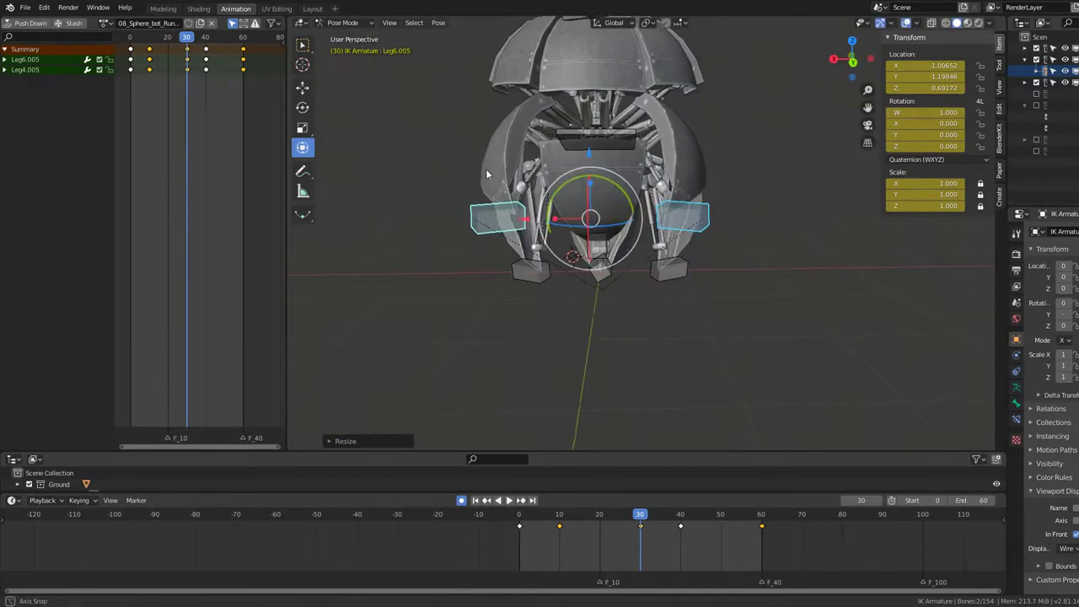
middle_click_drag(462, 164, 652, 150)
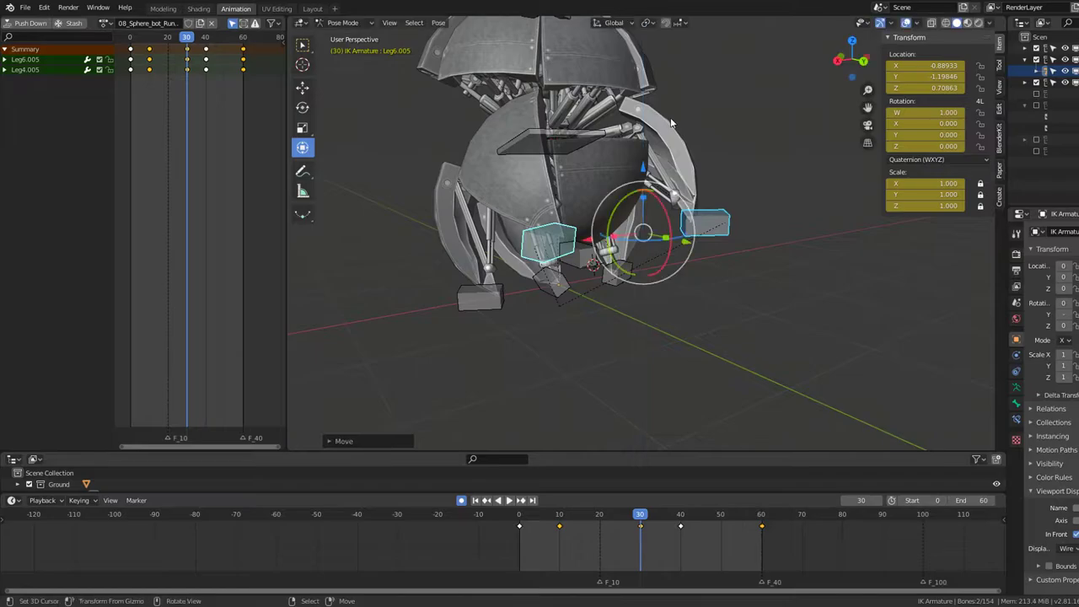
key("KP_1")
key("KP_3")
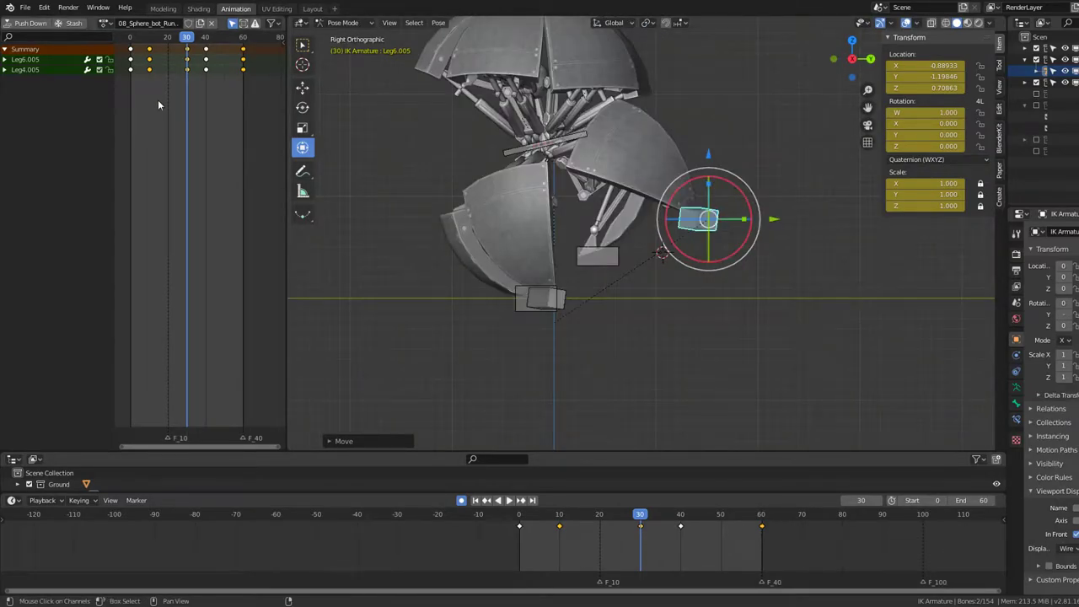
key("space")
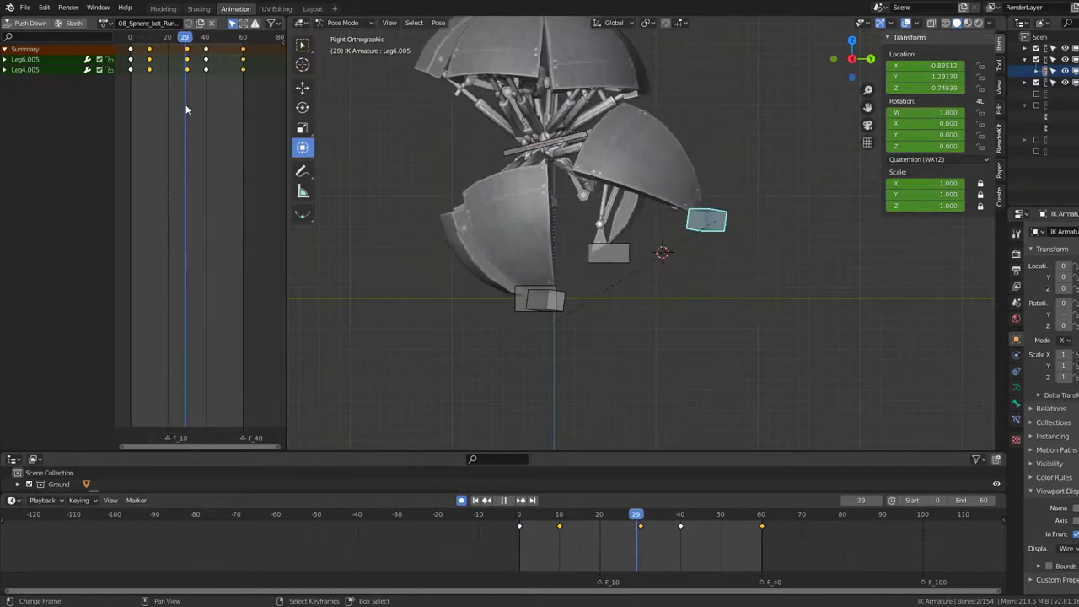
left_click_drag(186, 109, 150, 110)
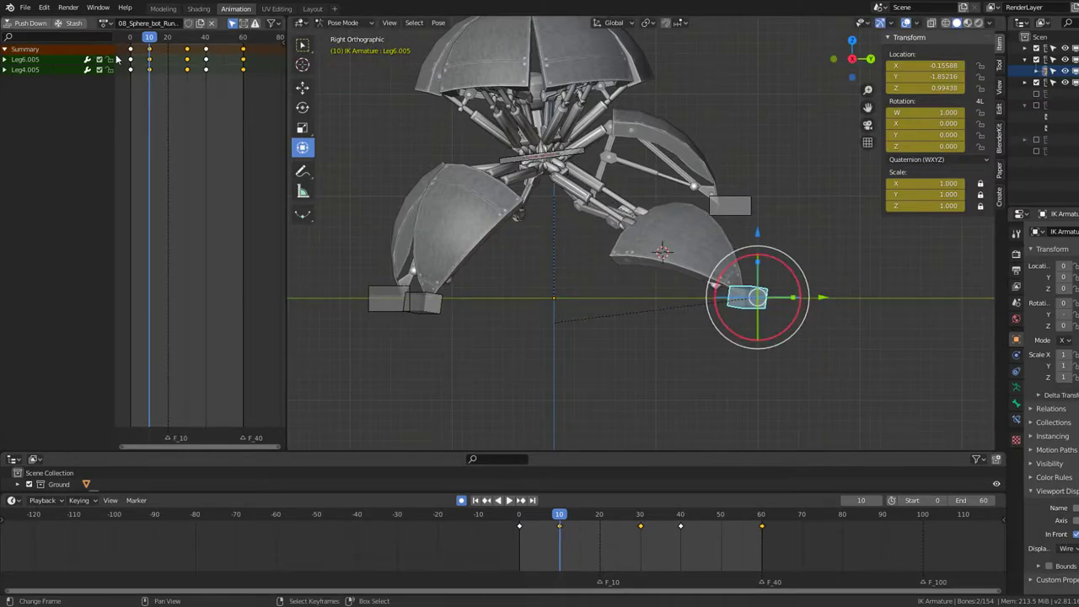
key("space")
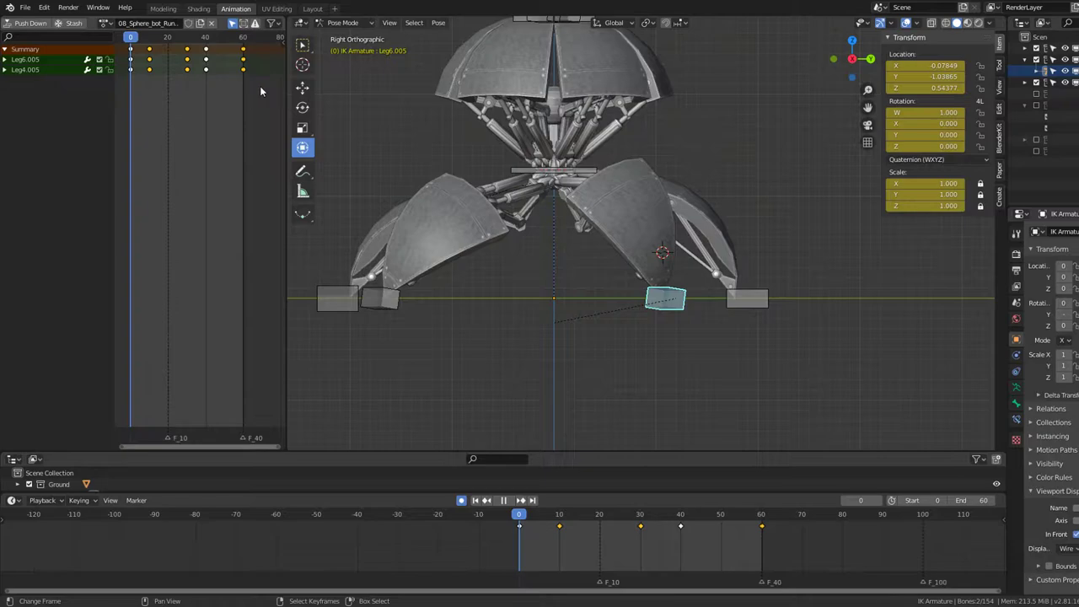
Step: Slide the Leg6 foot backward beneath the body at frame 0 and preview it
key("space")
left_click_drag(738, 300, 682, 303)
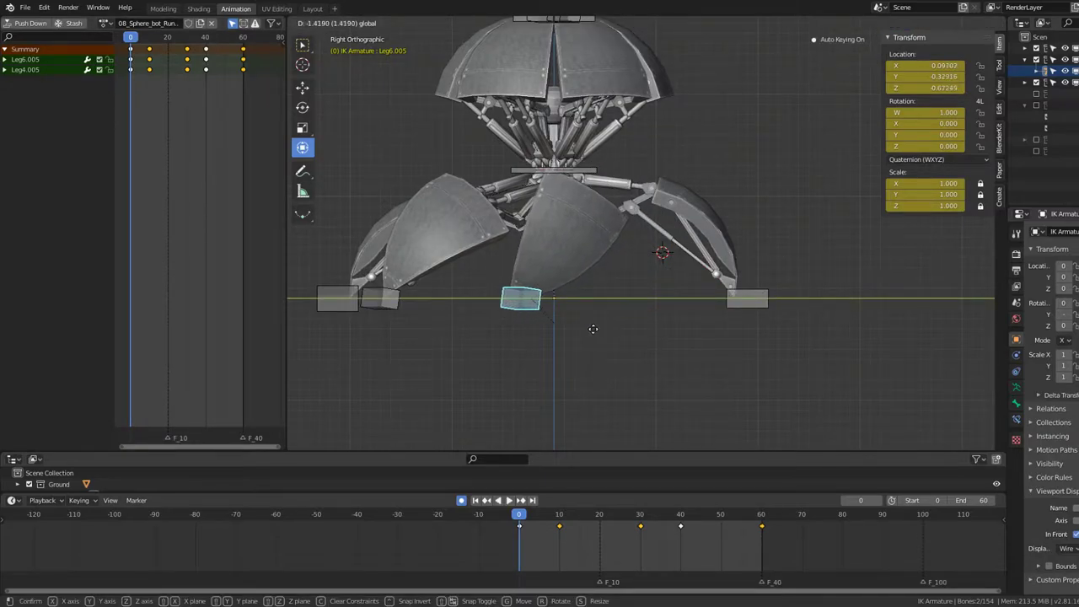
left_click_drag(593, 329, 577, 324)
key("space")
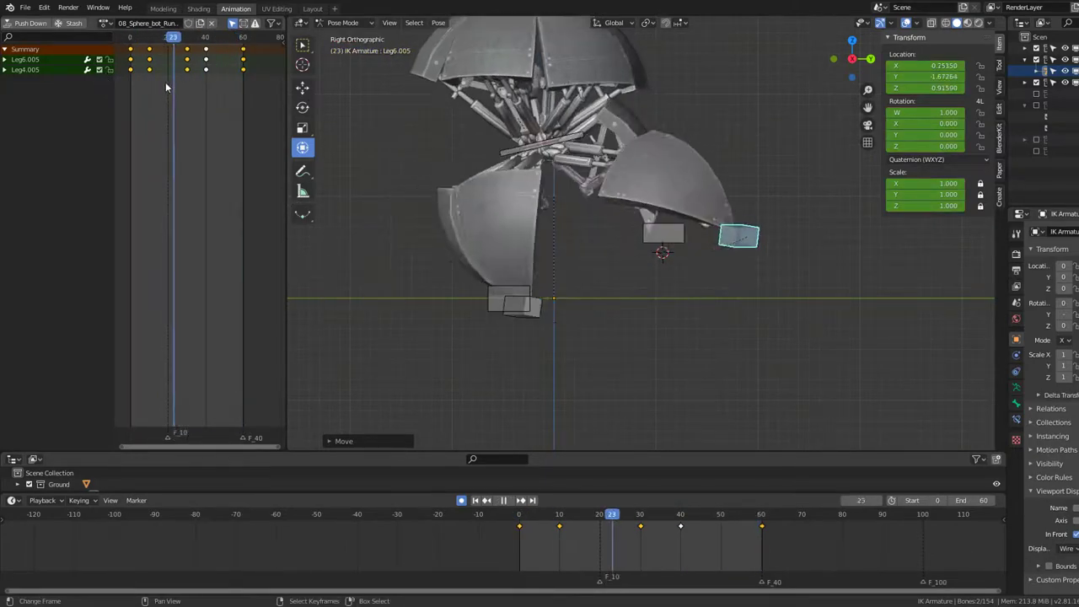
key("space")
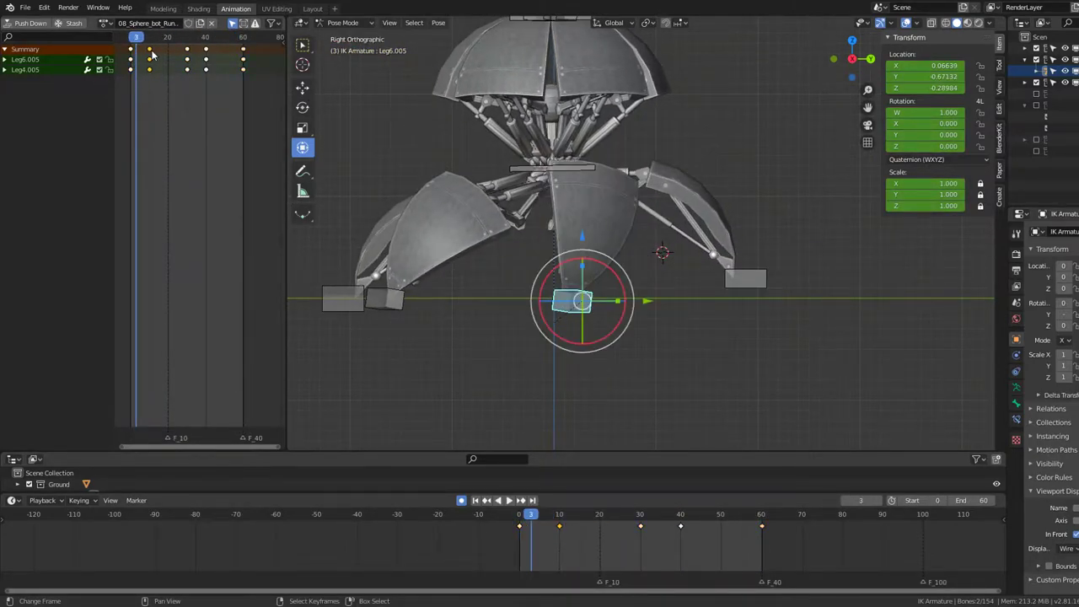
key("space")
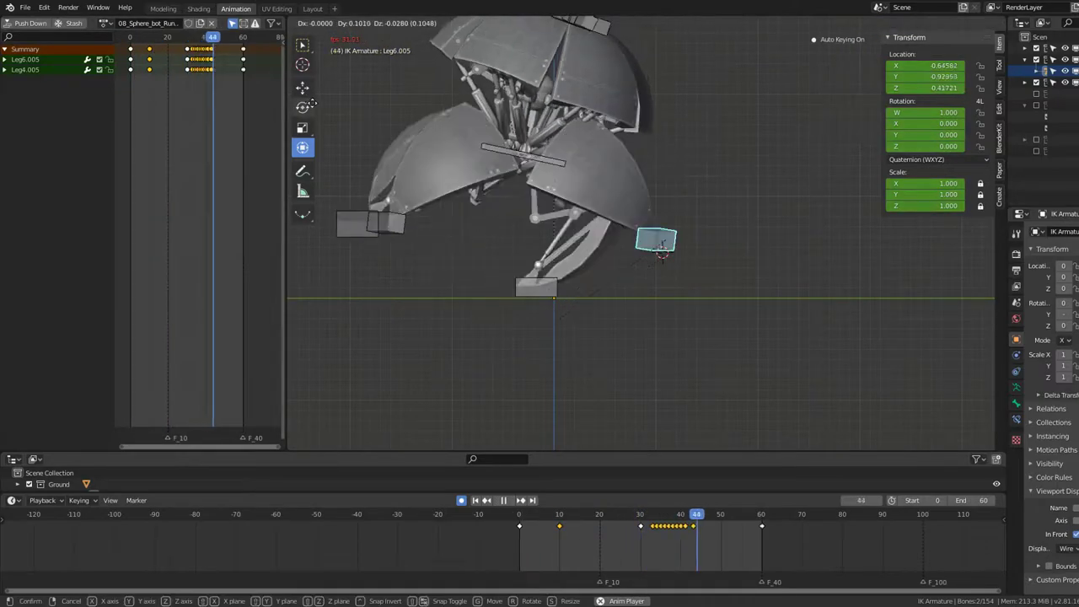
Step: Shift the selected Leg6 key in the dope sheet to about frame 32
left_click(141, 70)
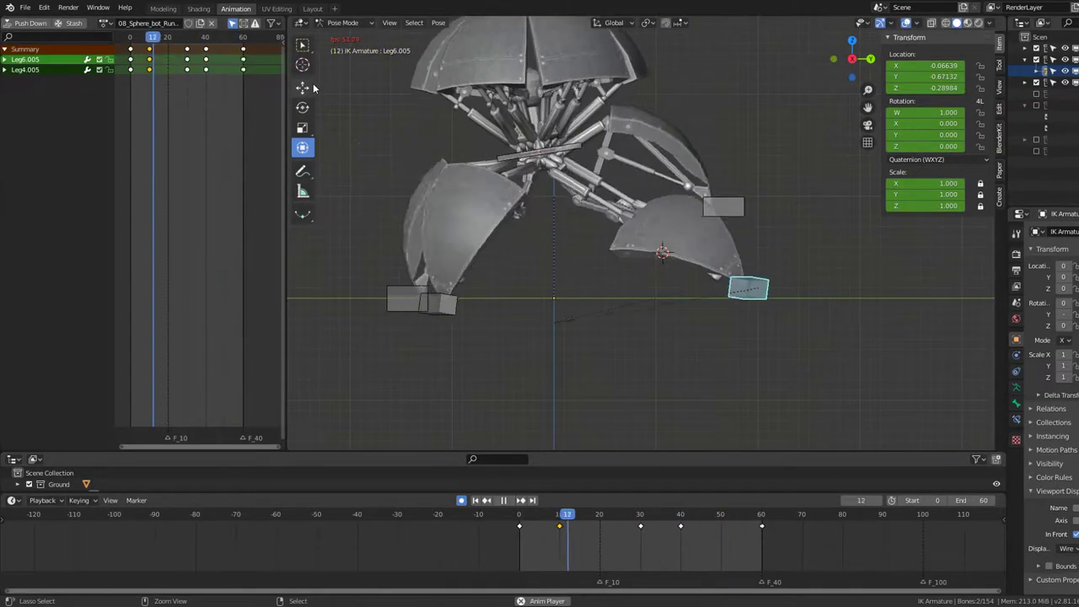
key("g")
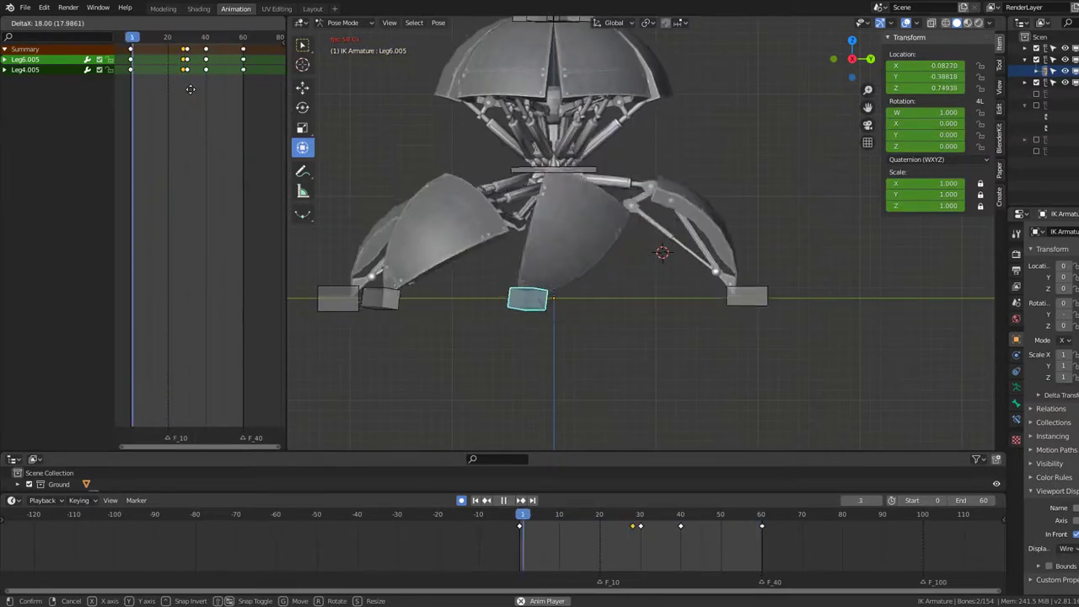
left_click(158, 72)
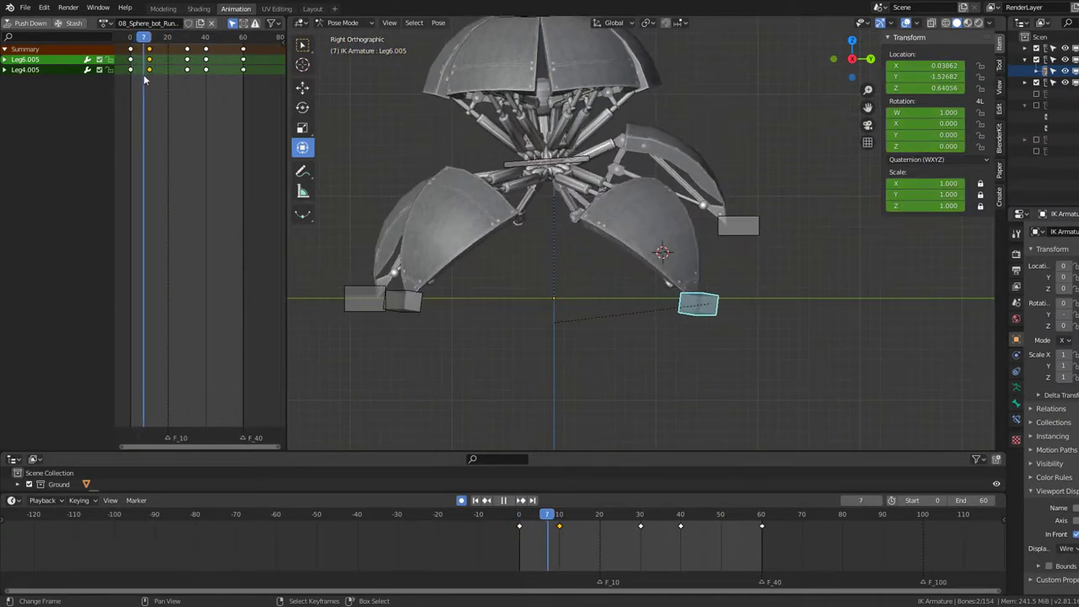
left_click_drag(149, 80, 150, 81)
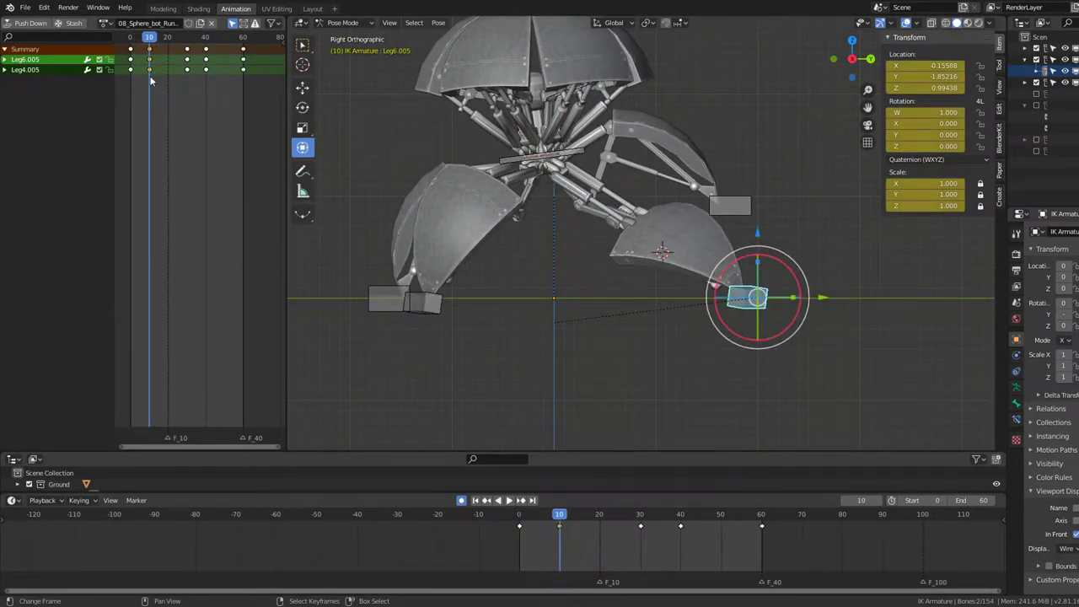
key("Escape")
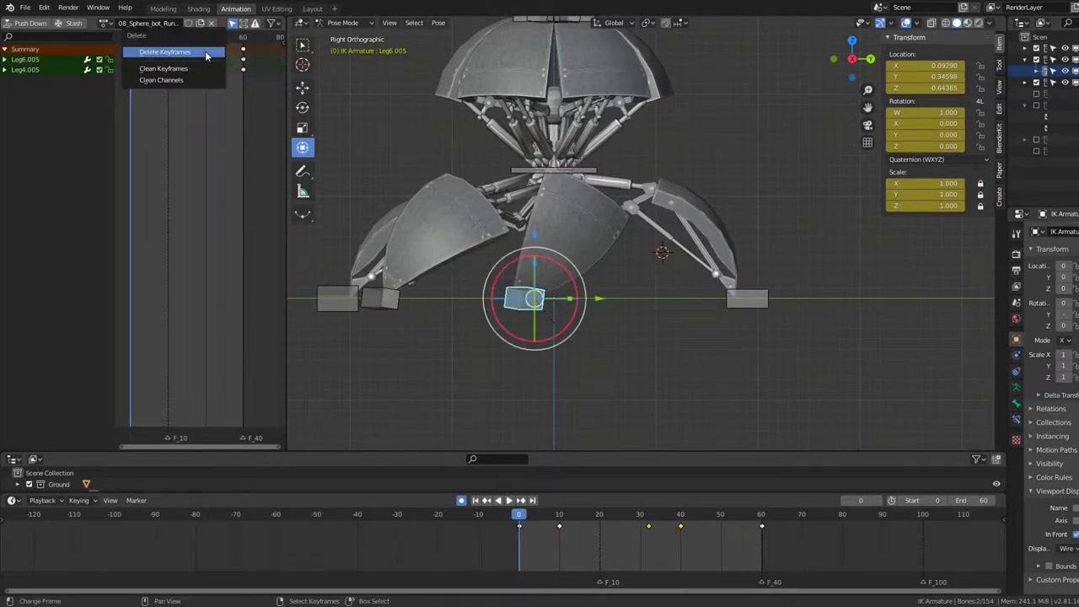
Step: Slide Leg6.005's raised-foot keyframes from frame 10 to about frame 36-40, checking with playback
key("space")
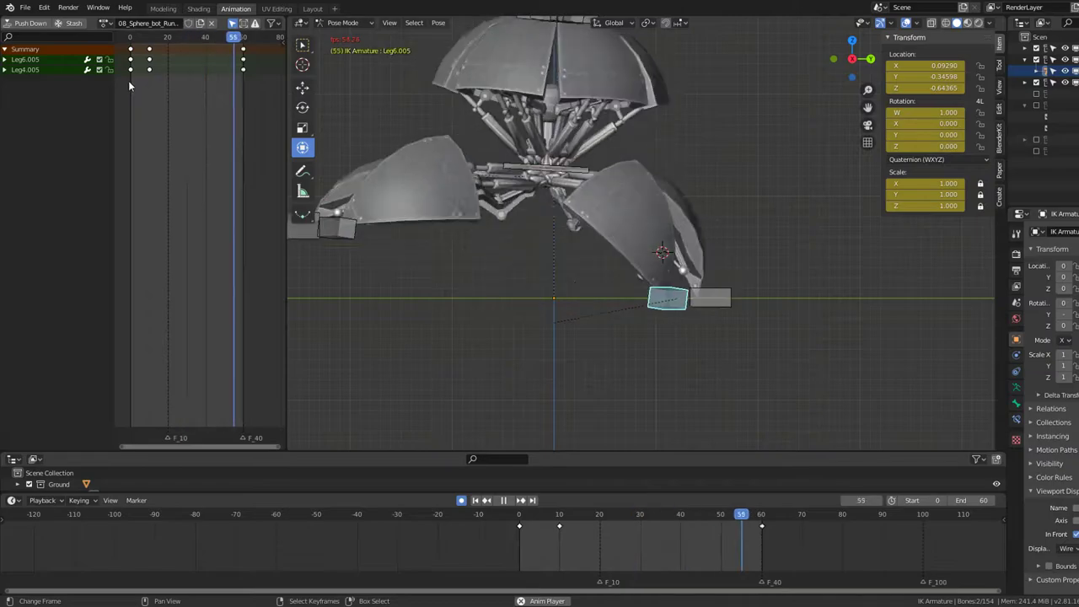
key("space")
left_click(150, 50)
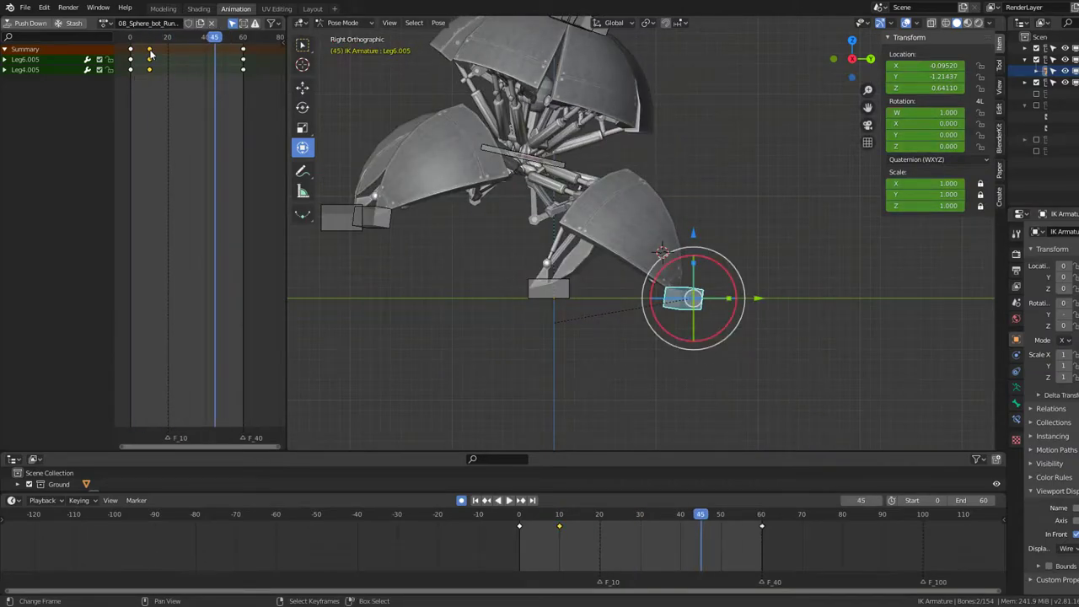
key("space")
left_click_drag(172, 55, 184, 59)
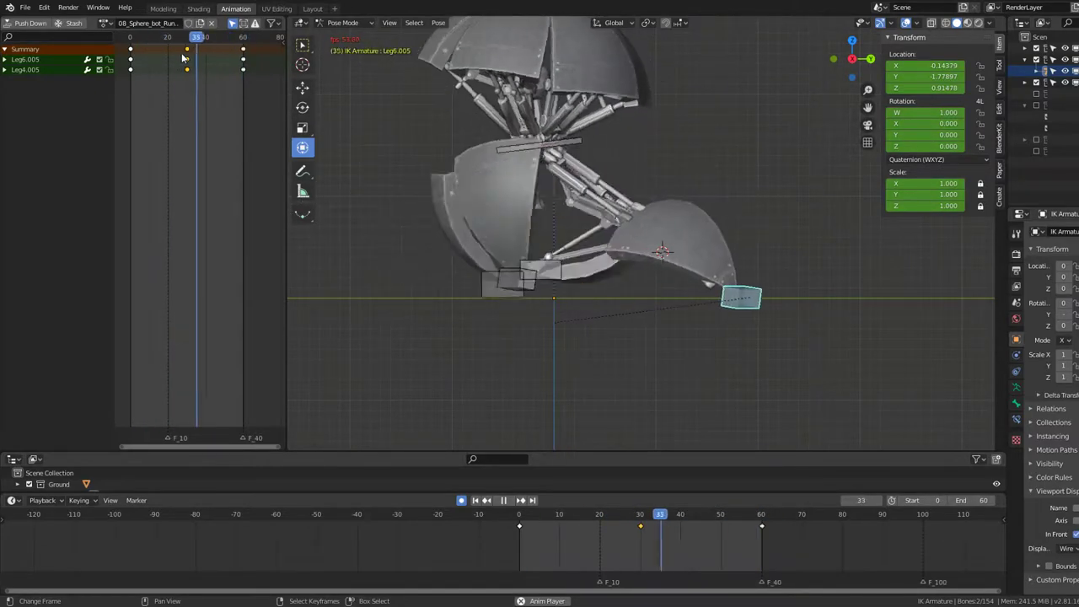
left_click_drag(185, 59, 200, 56)
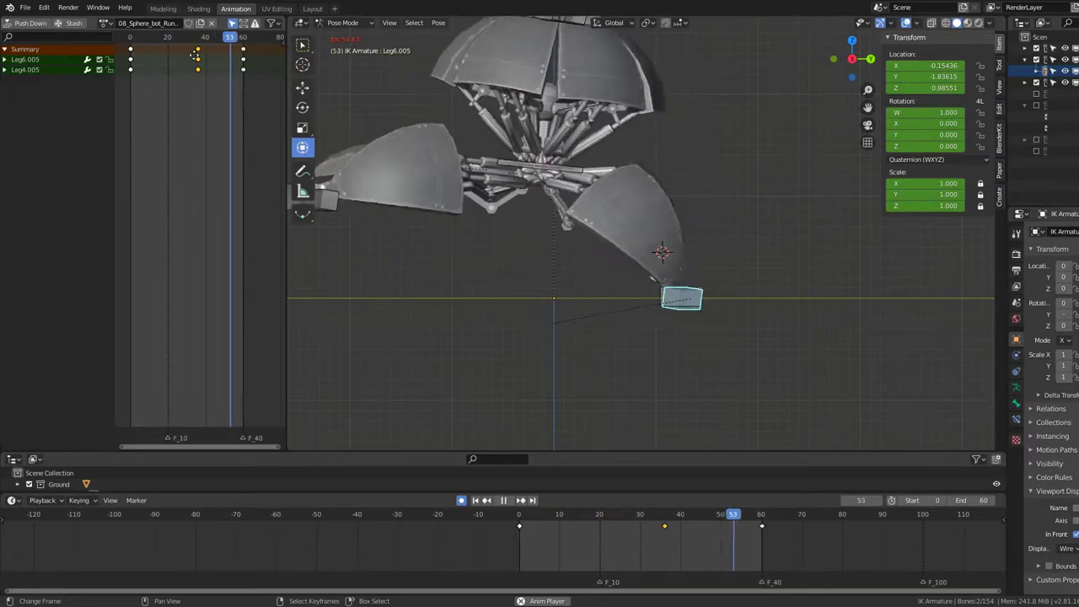
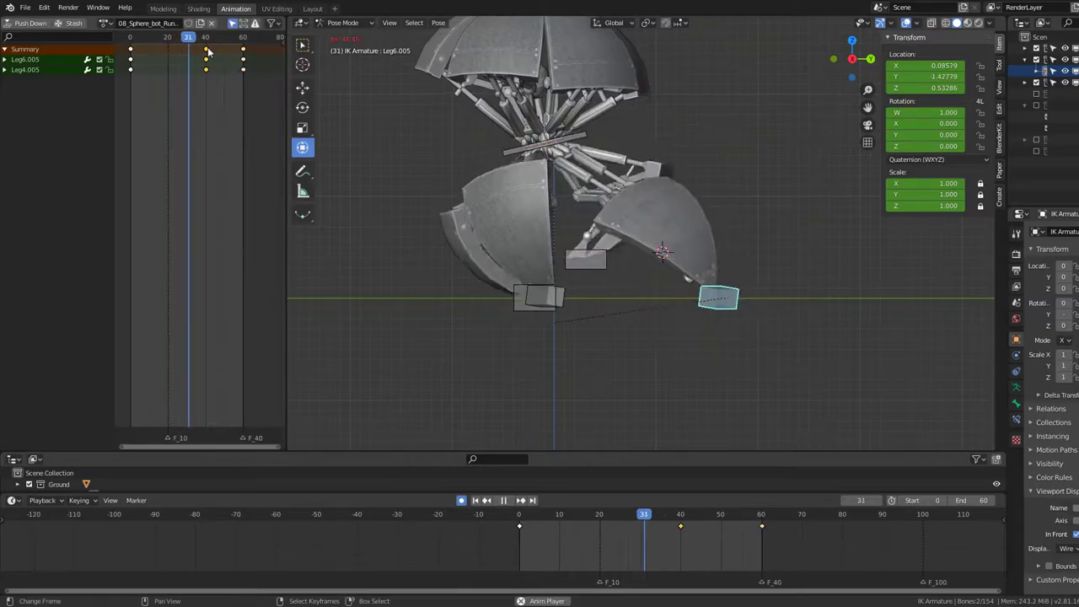
Step: Slide Leg6.005's middle key earlier and key a raised foot pose at frame 40
left_click_drag(209, 52, 159, 62)
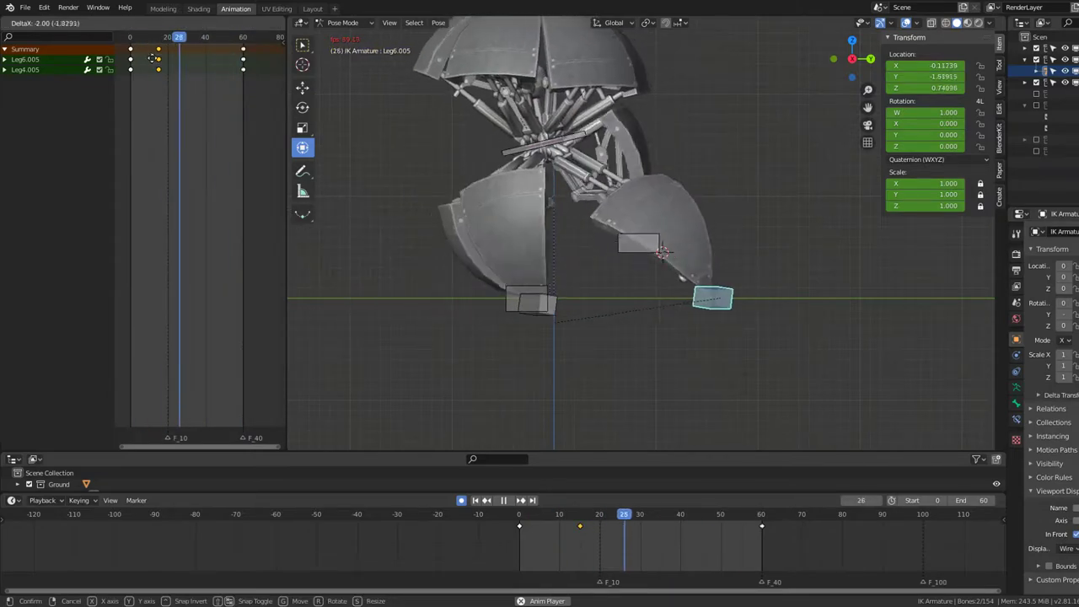
left_click_drag(155, 59, 176, 70)
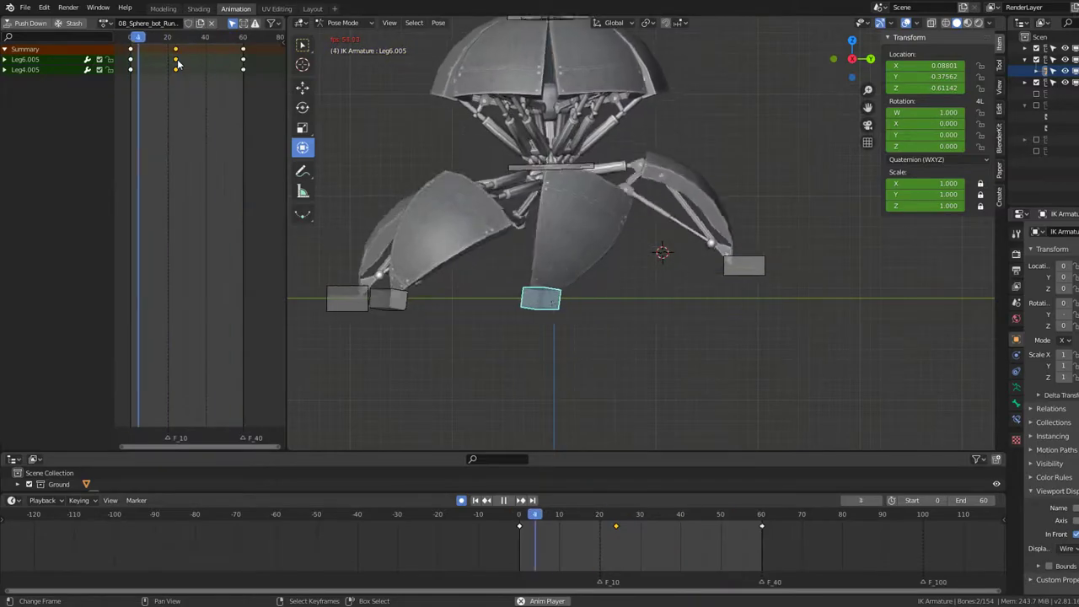
mouse_move(178, 63)
left_mouse_down()
mouse_move(200, 63)
mouse_move(187, 76)
mouse_move(202, 80)
left_mouse_up()
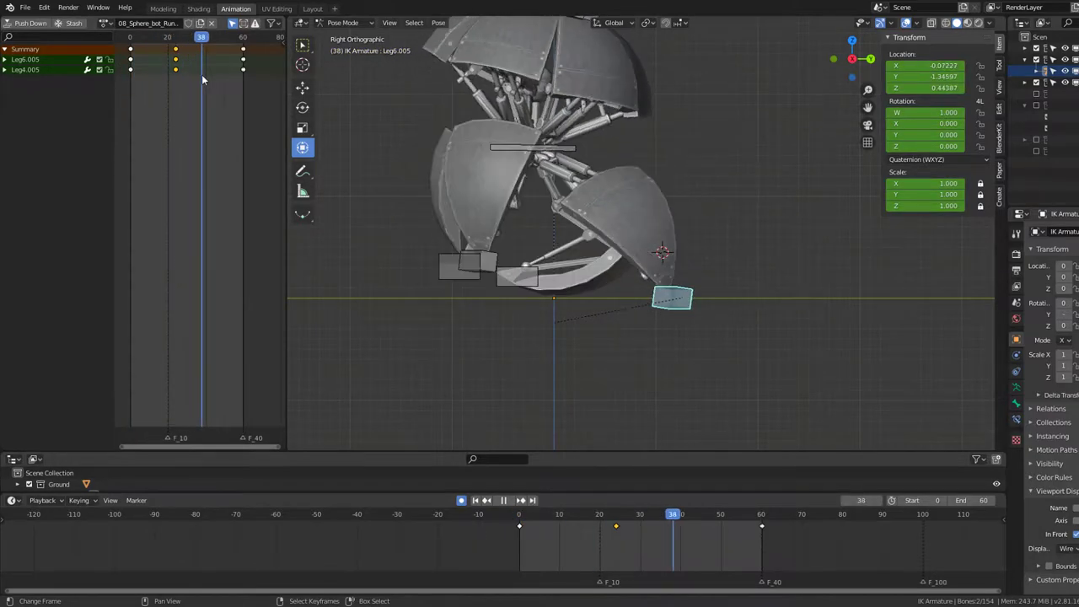
left_click_drag(669, 223, 665, 199)
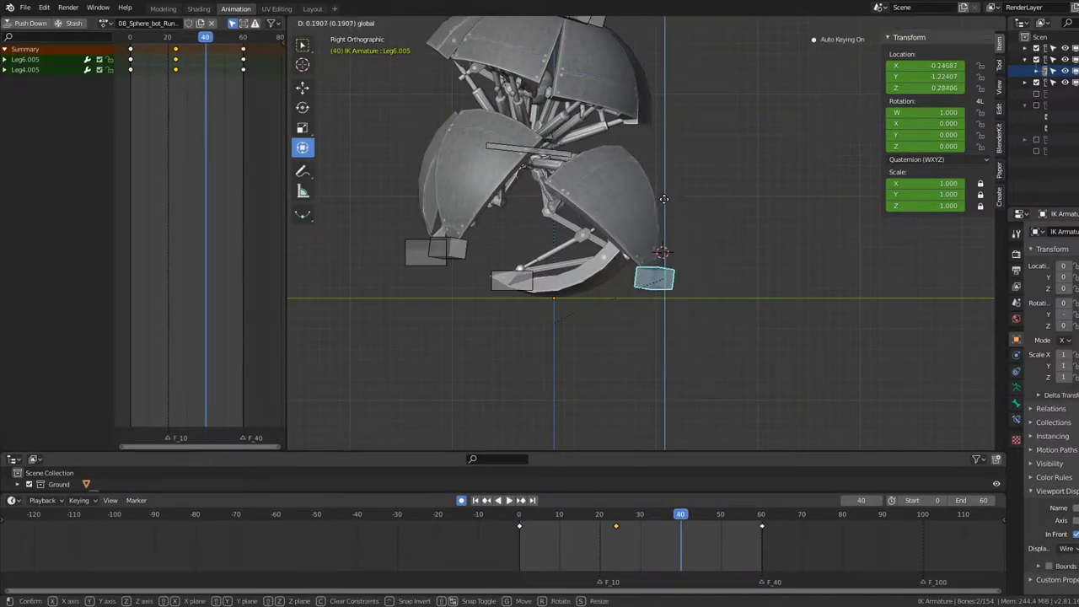
left_click(664, 162)
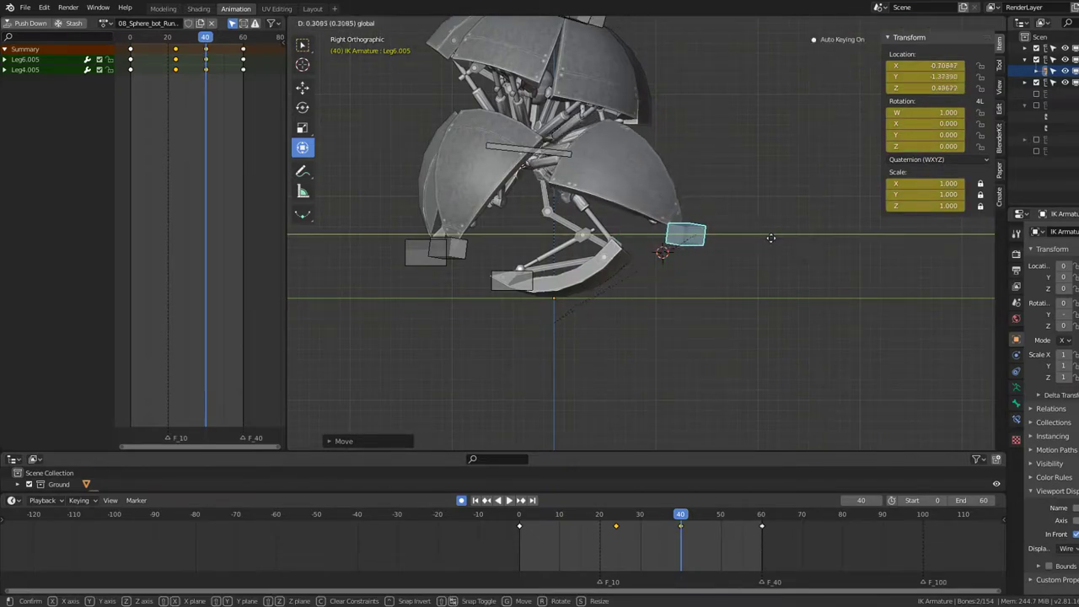
Step: Play the walk cycle and orbit around the robot to review the leg steps
key("space")
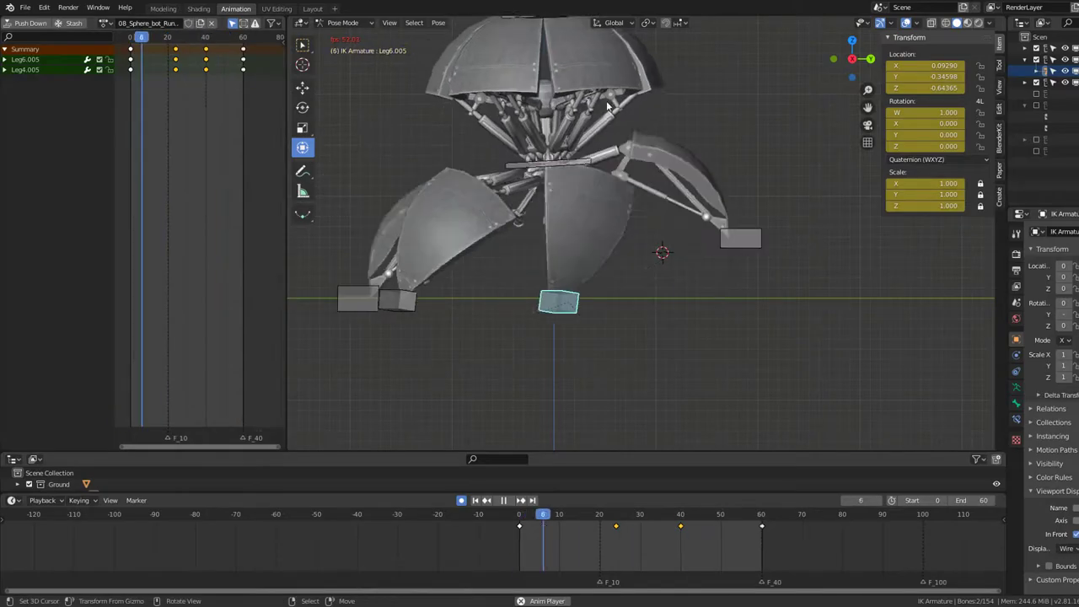
mouse_move(624, 126)
middle_mouse_down()
mouse_move(609, 153)
mouse_move(744, 127)
middle_mouse_up()
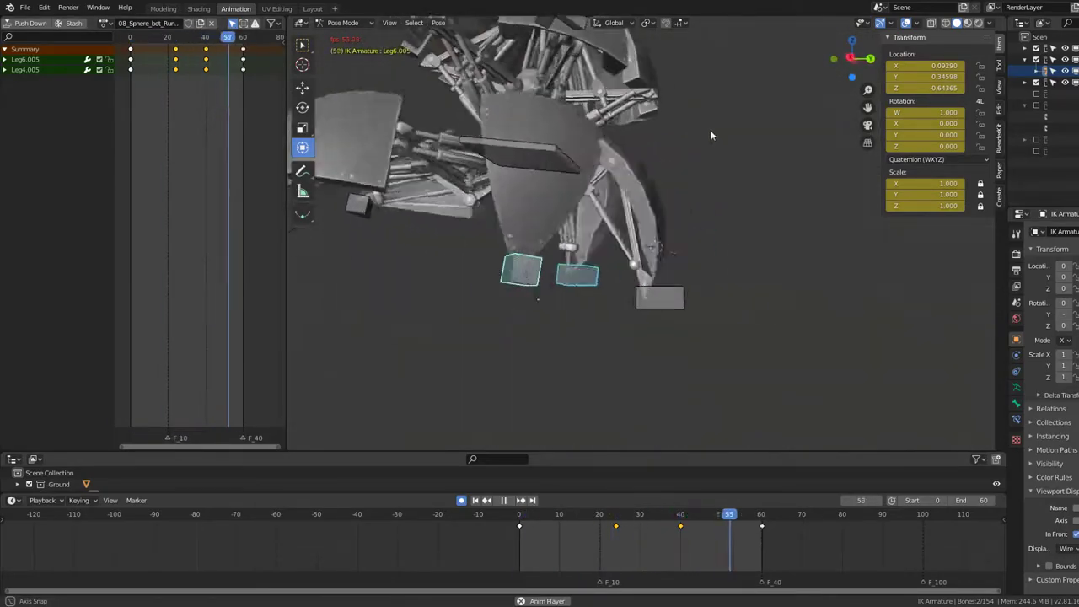
key("KP_3")
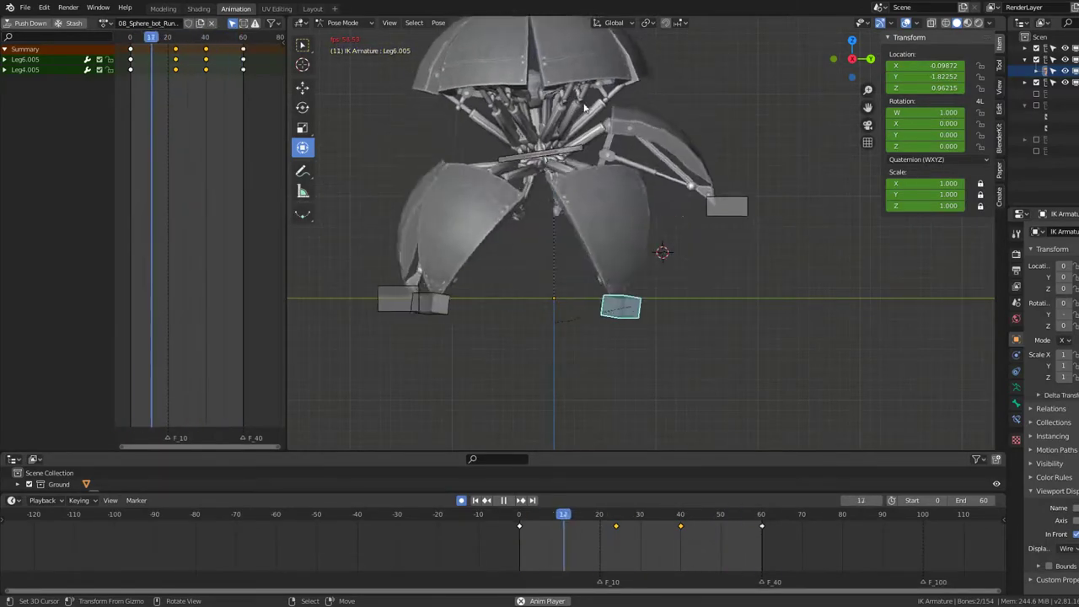
middle_click_drag(615, 107, 532, 125)
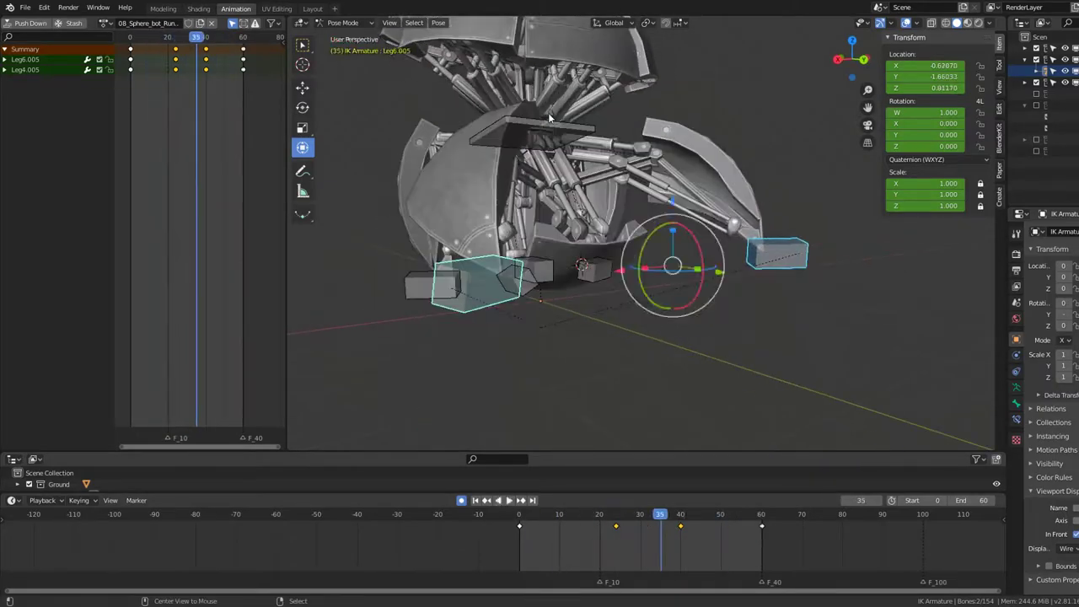
middle_click_drag(532, 125, 603, 185)
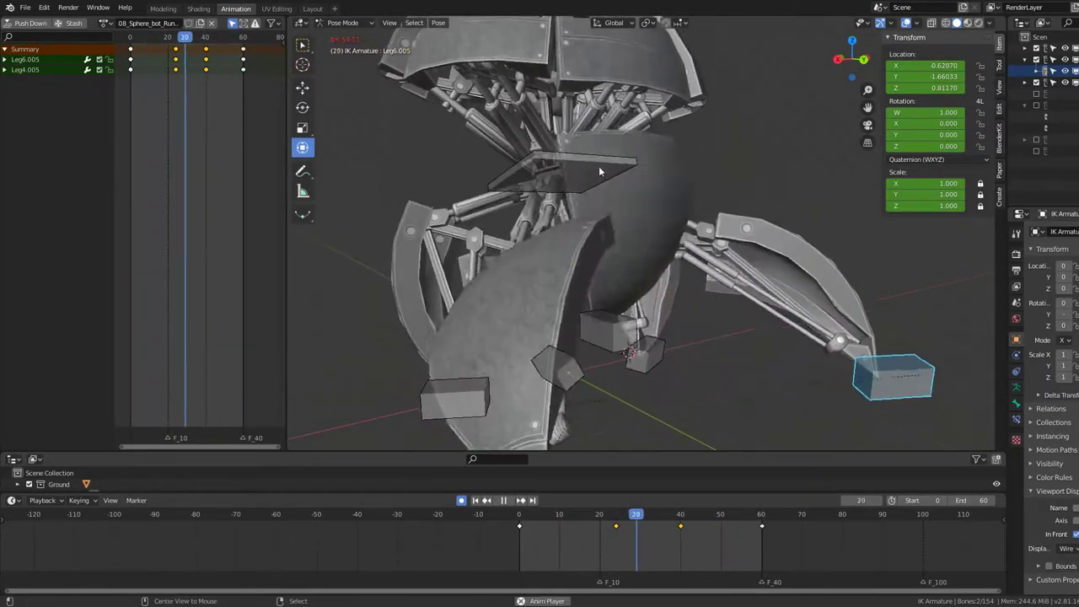
key("space")
key("space")
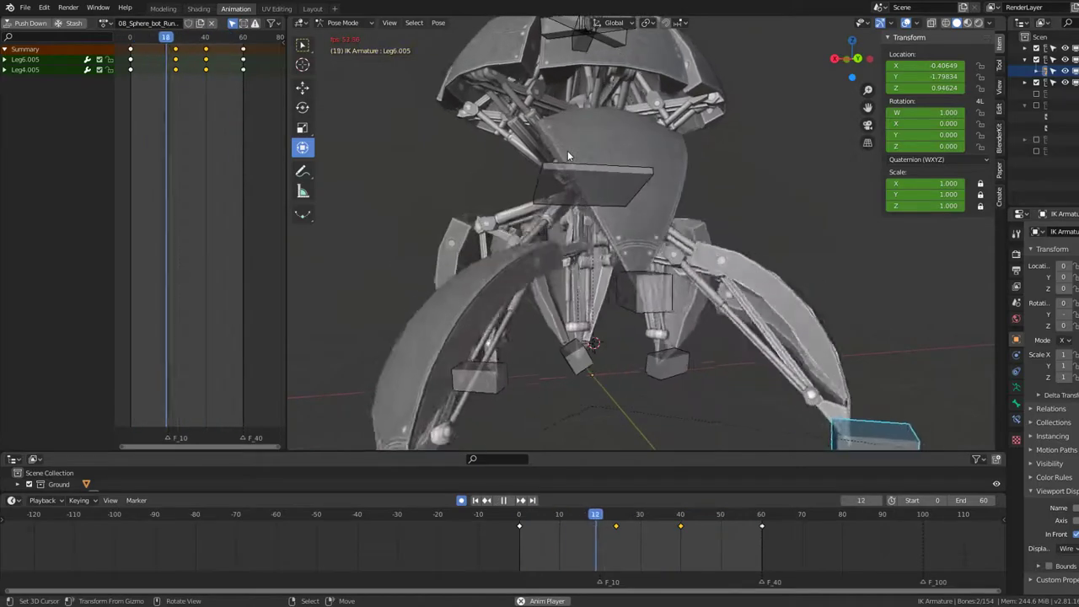
key("space")
left_click_drag(181, 90, 176, 89)
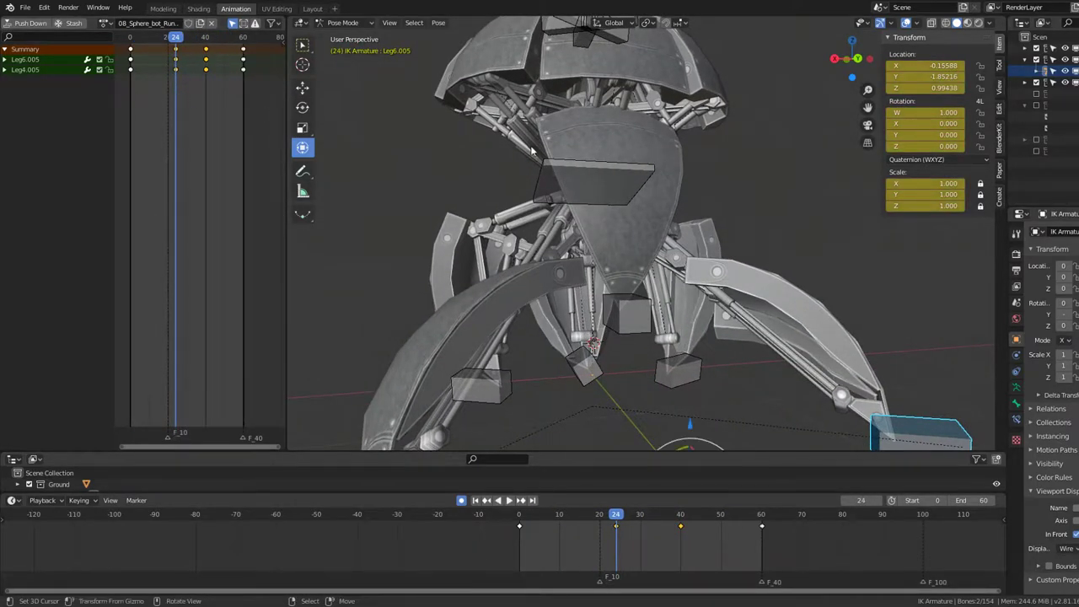
key("KP_3")
scroll(683, 294, "up", 2)
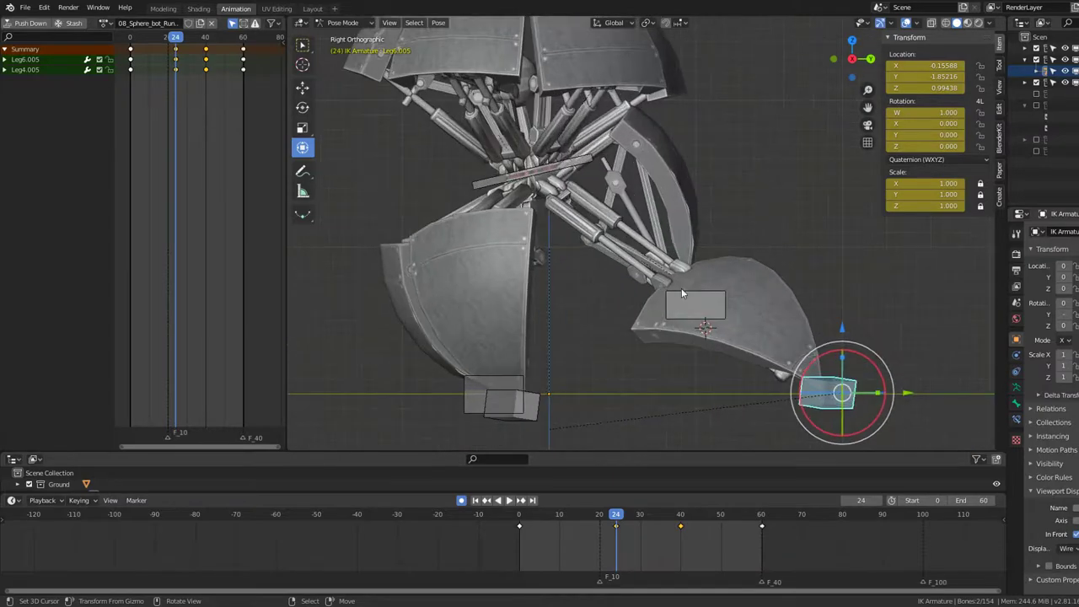
Step: Select the Leg5.005 foot controller and key a new position around frame 24
left_click(690, 295)
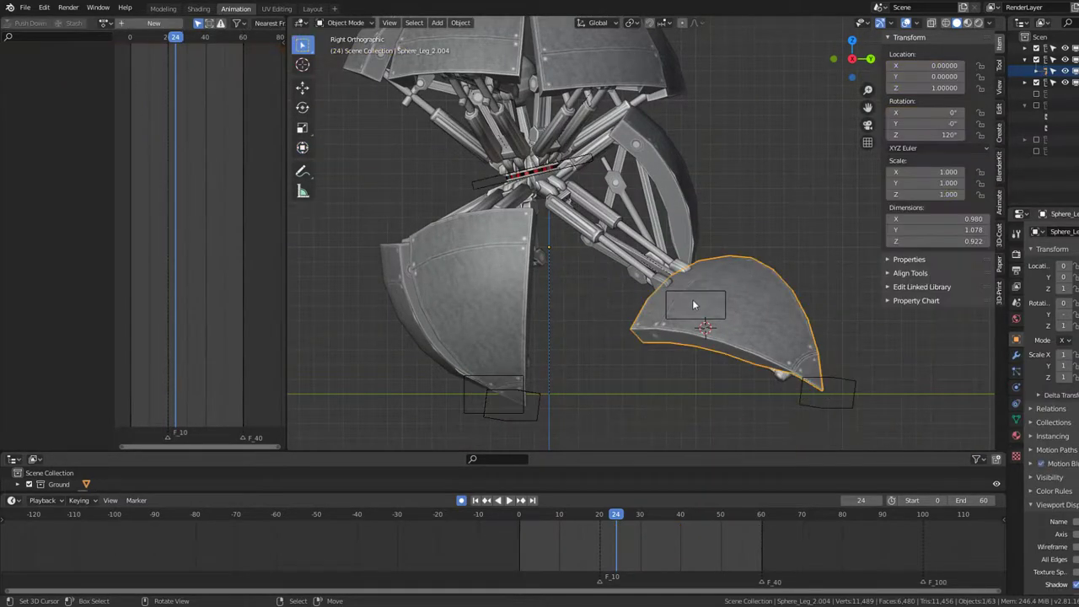
left_click(700, 299)
key("g")
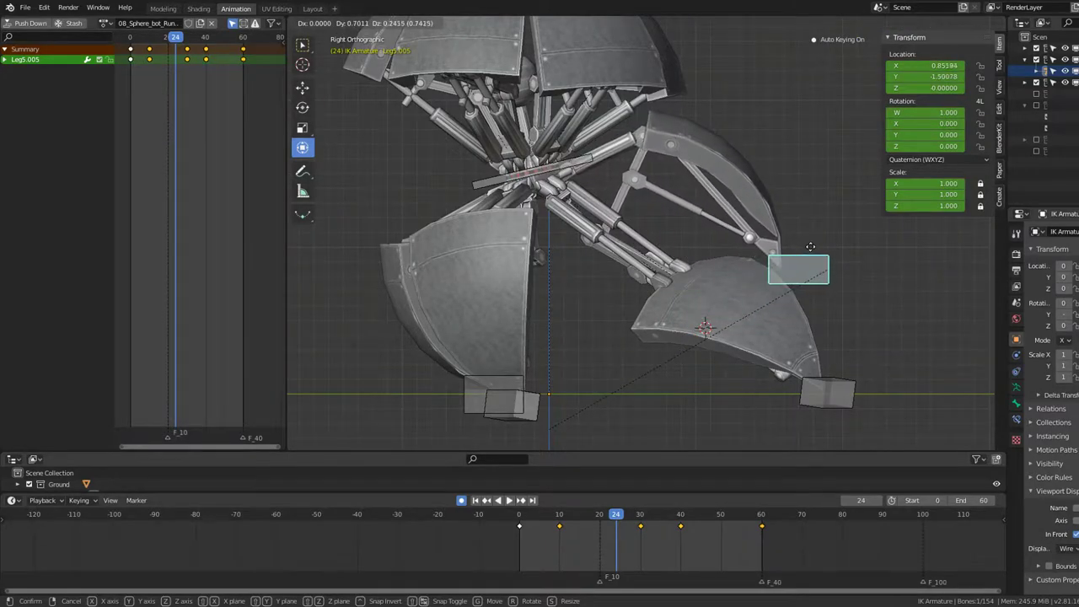
left_click(810, 246)
scroll(169, 127, "up", 2)
left_click(136, 50)
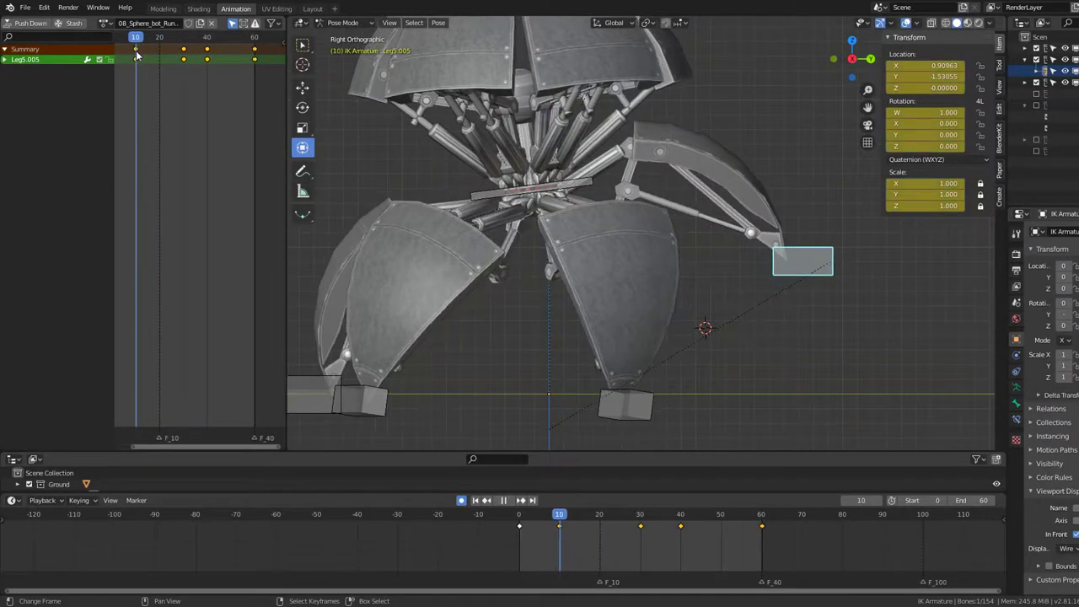
mouse_move(136, 51)
left_mouse_down()
mouse_move(205, 71)
mouse_move(185, 67)
left_mouse_up()
Step: Move the Leg5.005 foot again at frame 30 and play the walk to check
key("g")
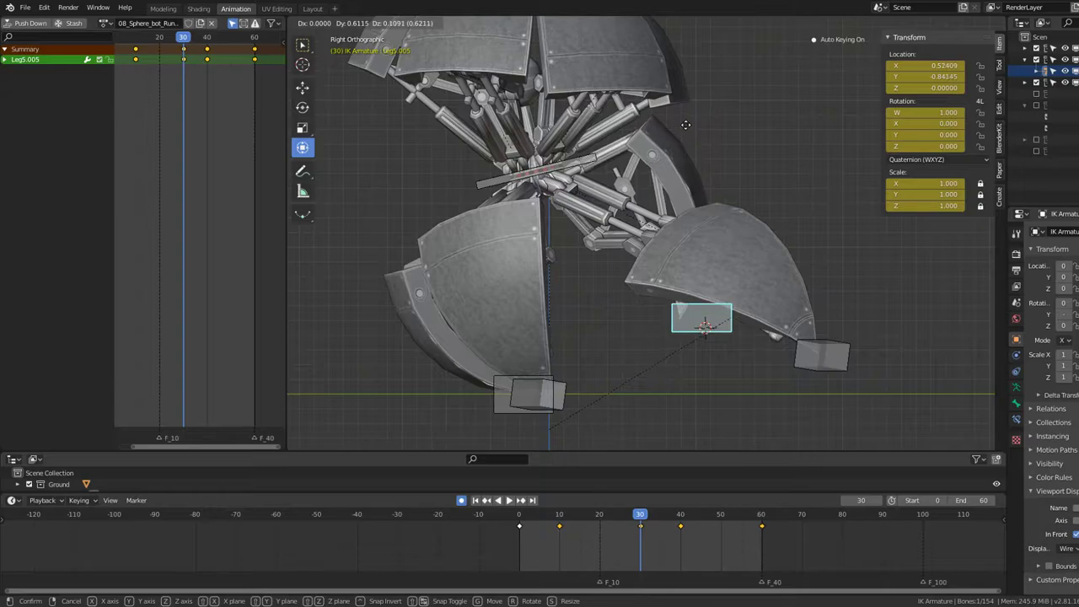
key("Home")
key("space")
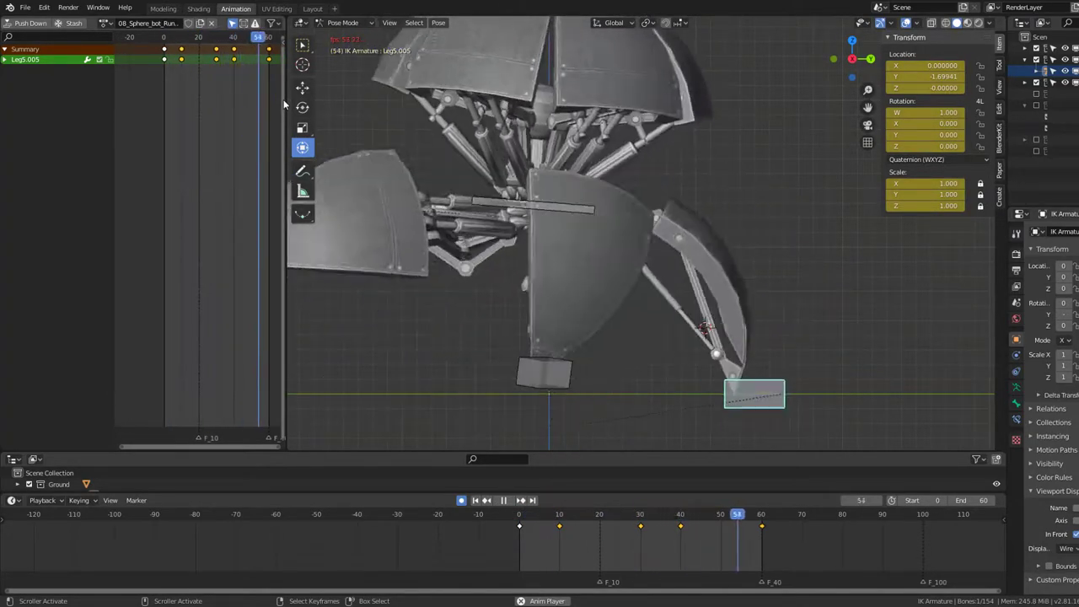
mouse_move(472, 118)
middle_mouse_down()
mouse_move(587, 115)
mouse_move(483, 129)
mouse_move(464, 77)
mouse_move(485, 72)
mouse_move(586, 79)
mouse_move(629, 107)
middle_mouse_up()
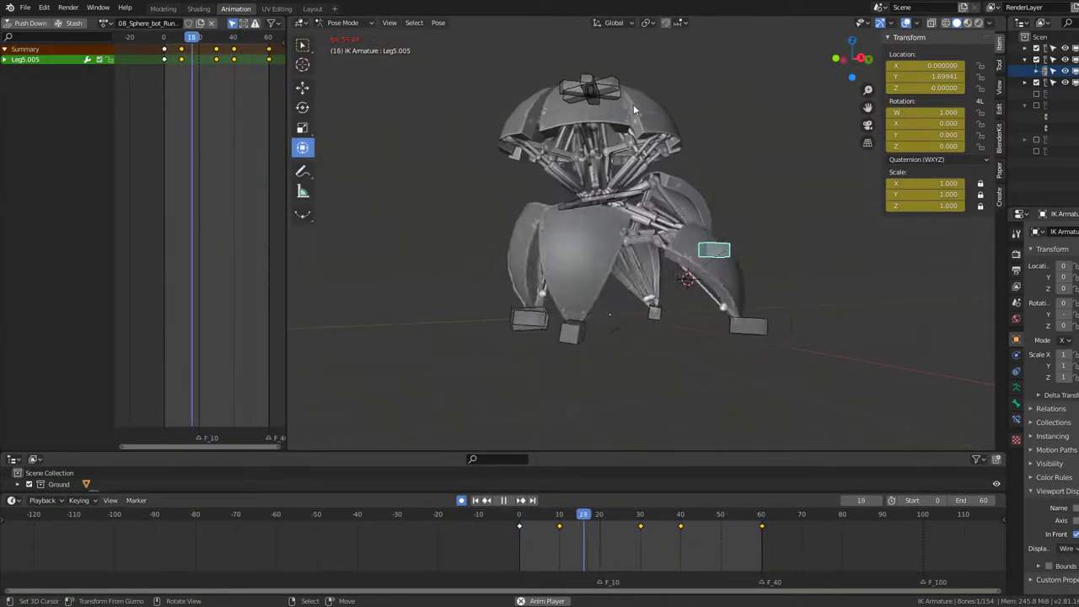
middle_click_drag(637, 119, 684, 141, "alt")
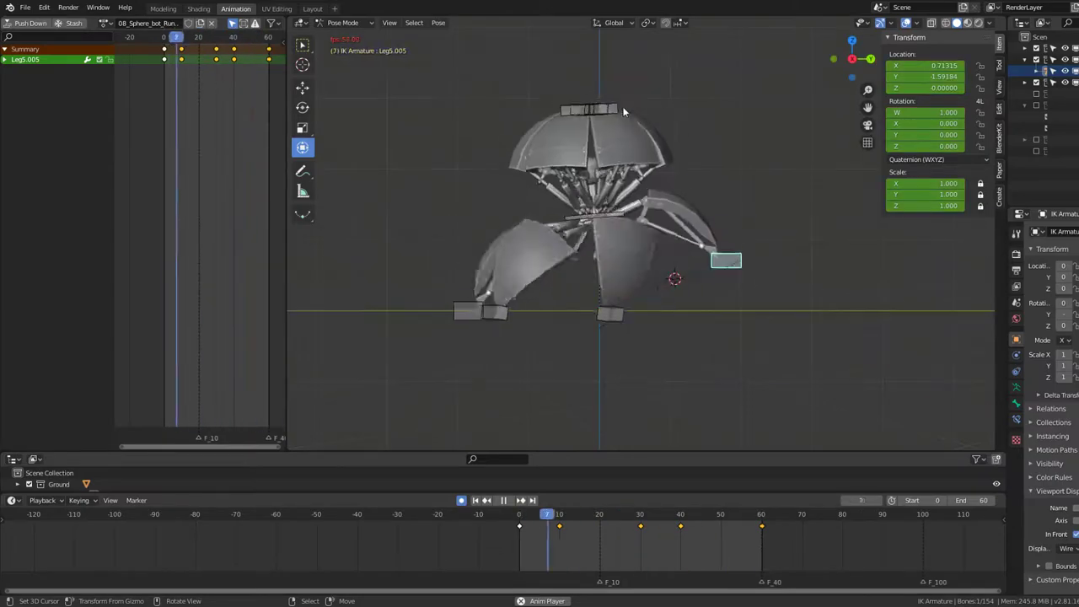
scroll(644, 185, "up", 3)
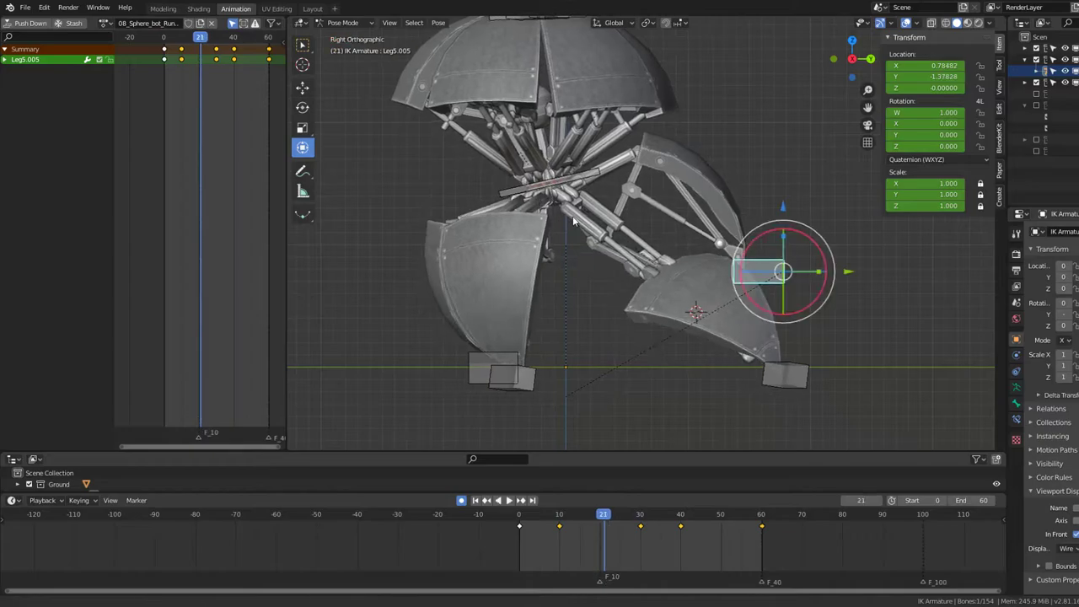
Step: Replay the walk from frame 0, then scrub to frame 30
key("Escape")
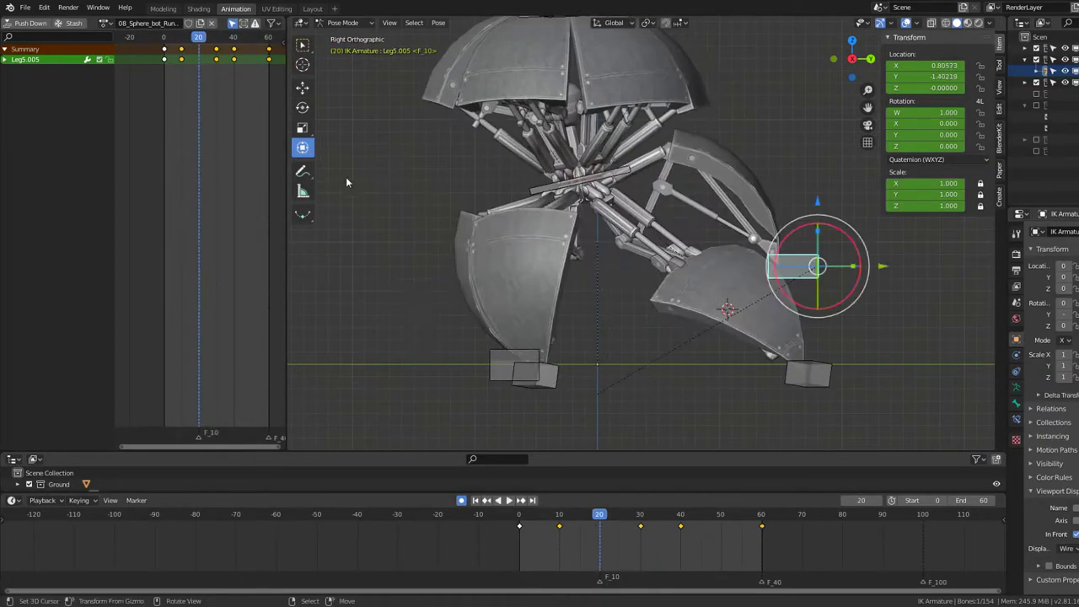
left_click(215, 64)
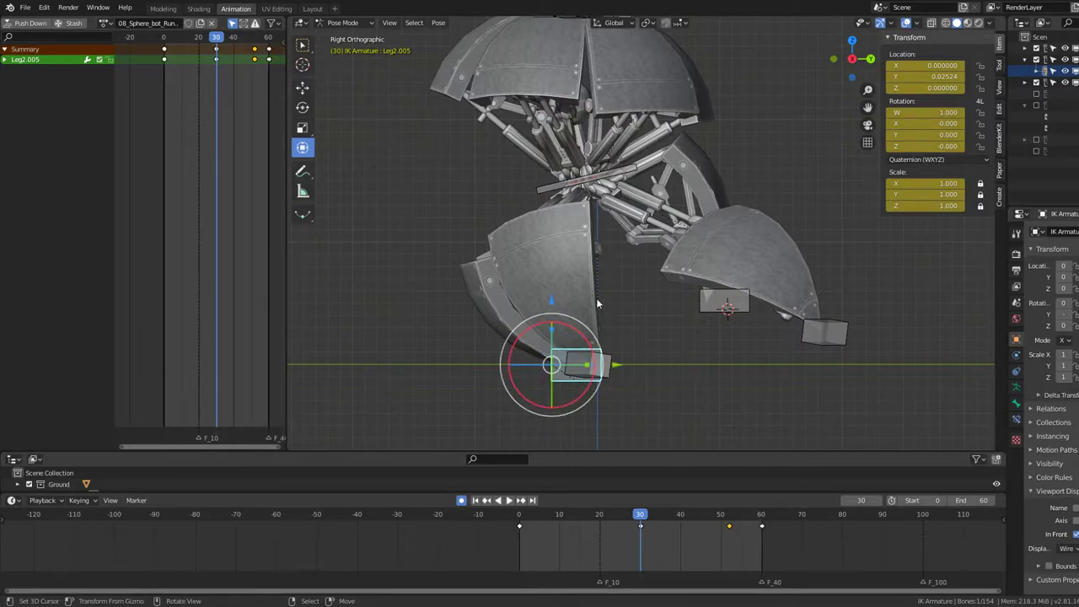
key("shift+Left")
key("space")
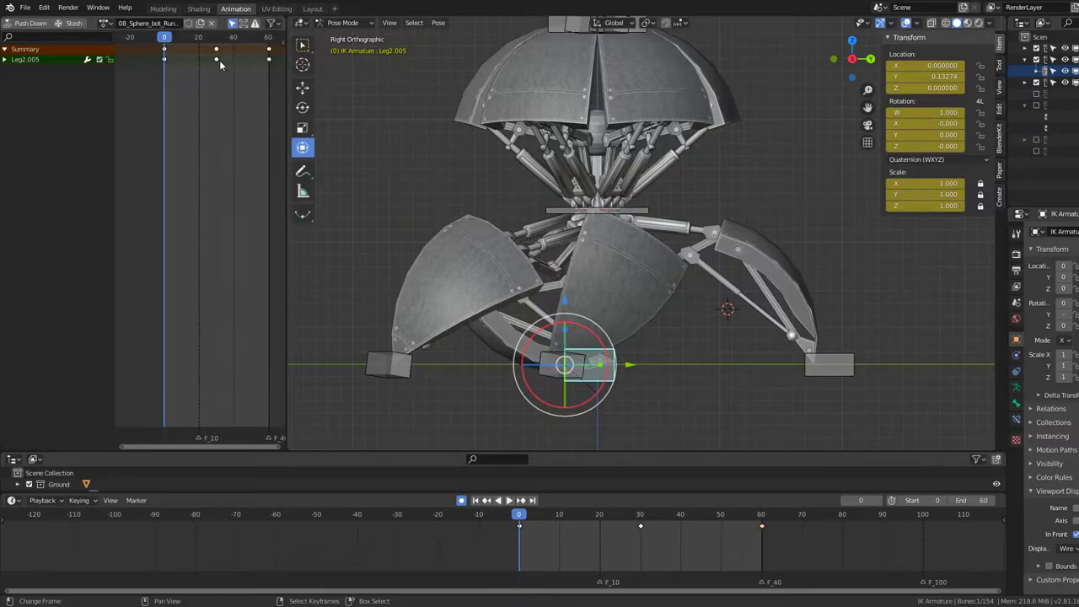
left_click(140, 68)
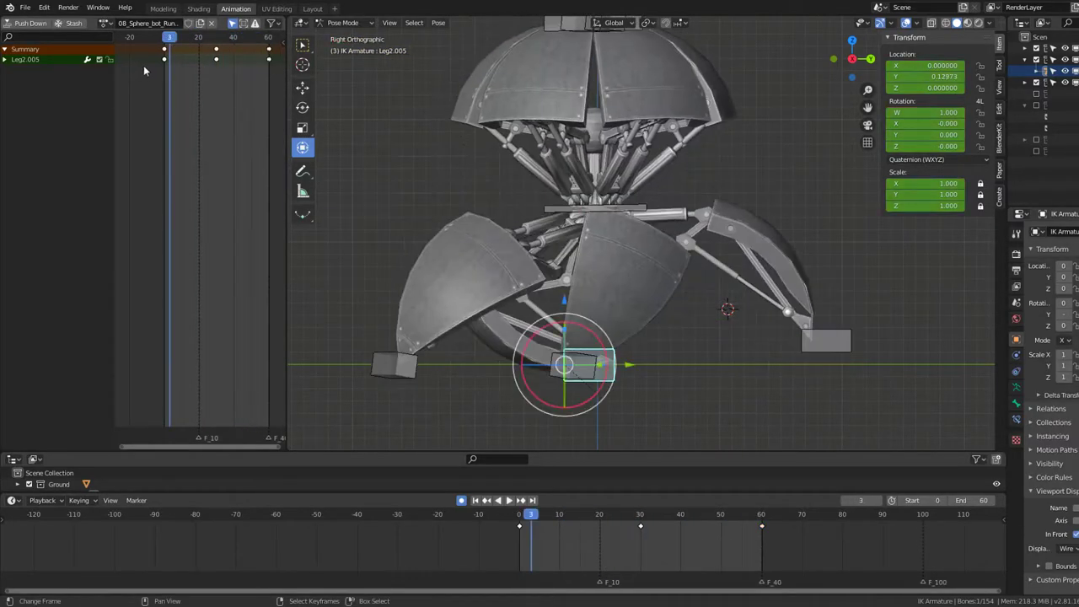
left_click_drag(143, 65, 217, 84)
Step: Lift and swing back the Leg2.005 foot at frame 30, then replay the walk
key("g")
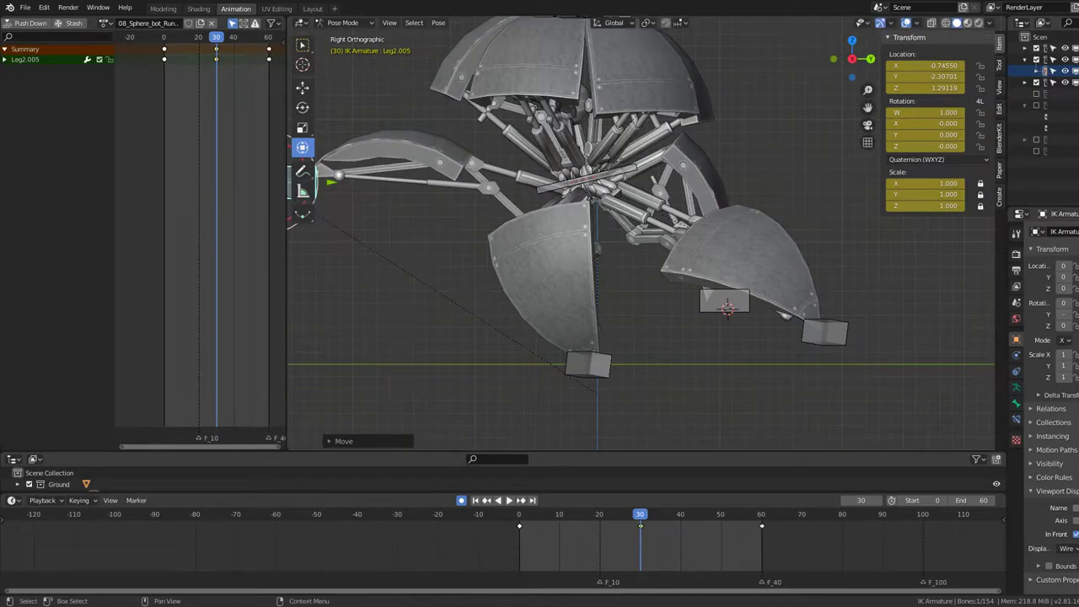
scroll(642, 166, "down", 2)
key("space")
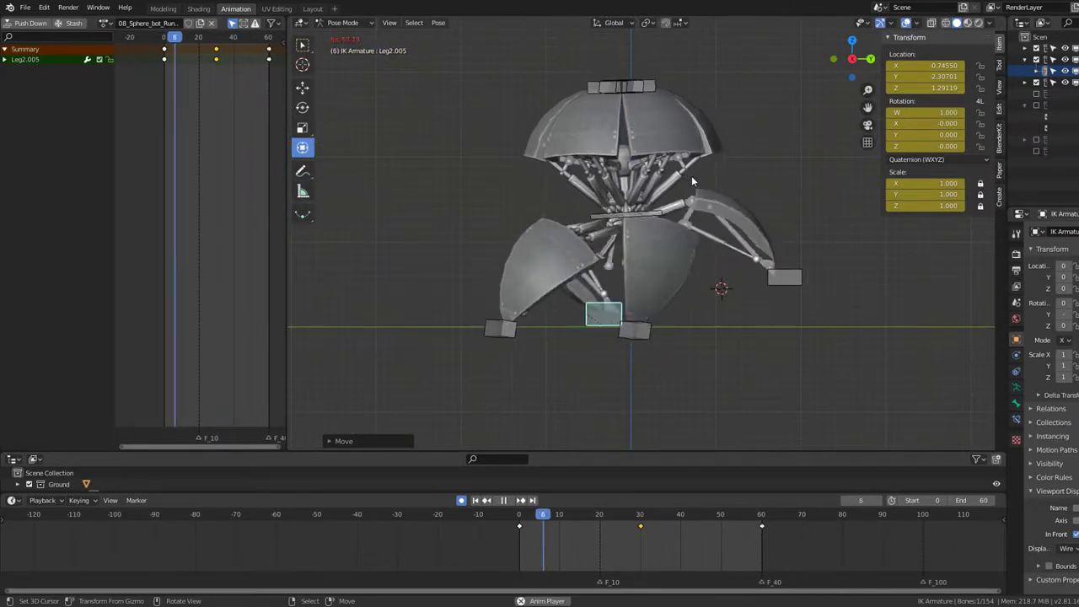
key("space")
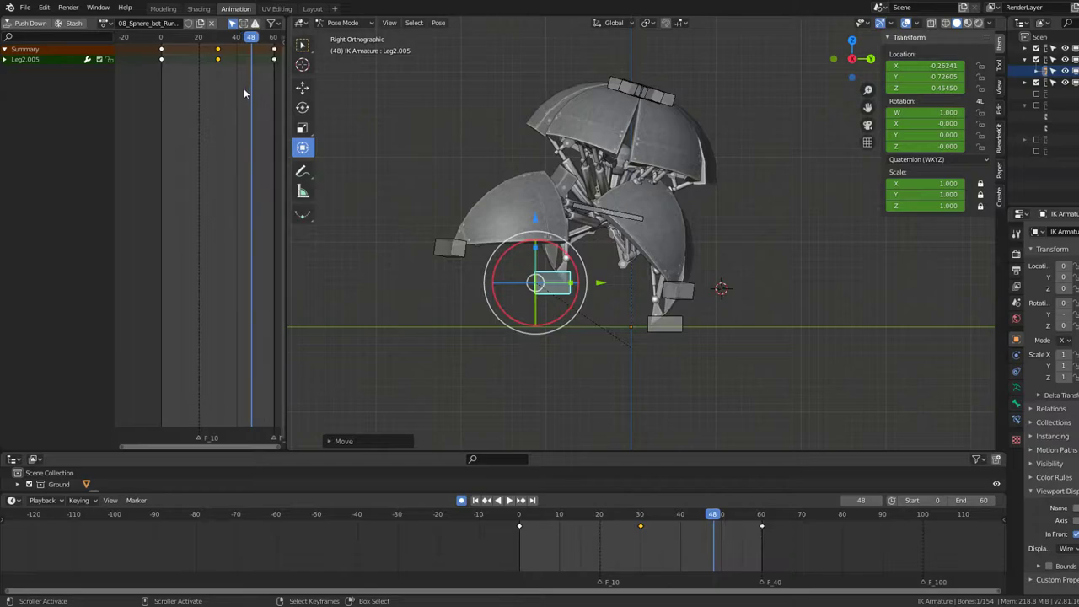
key("space")
mouse_move(244, 88)
left_mouse_down()
mouse_move(172, 104)
mouse_move(211, 108)
left_mouse_up()
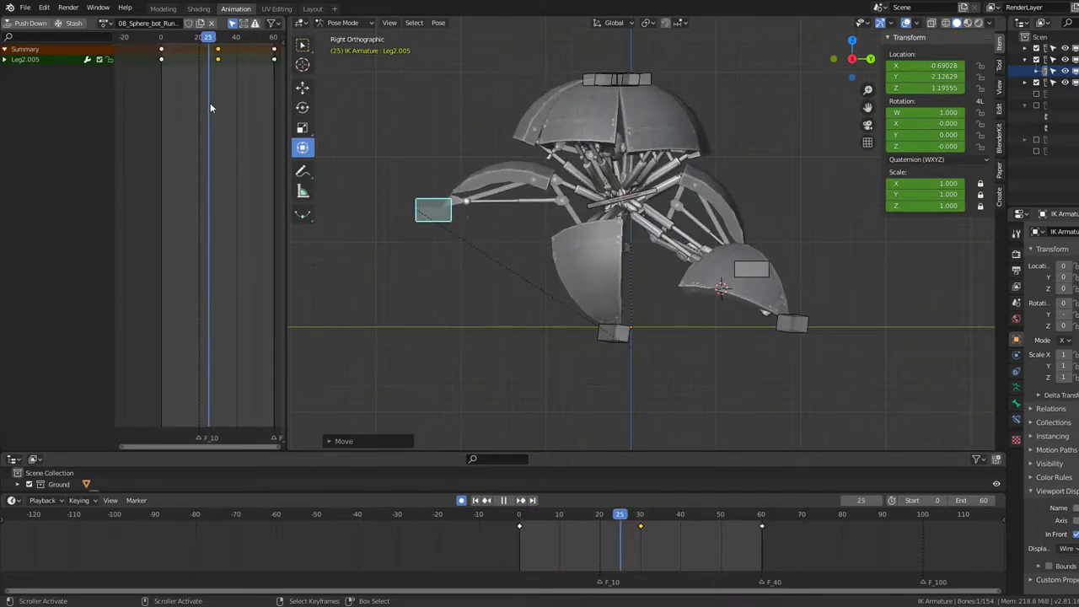
scroll(748, 298, "down", 2, "alt")
scroll(734, 307, "down", 20, "alt")
scroll(742, 273, "up", 20, "alt")
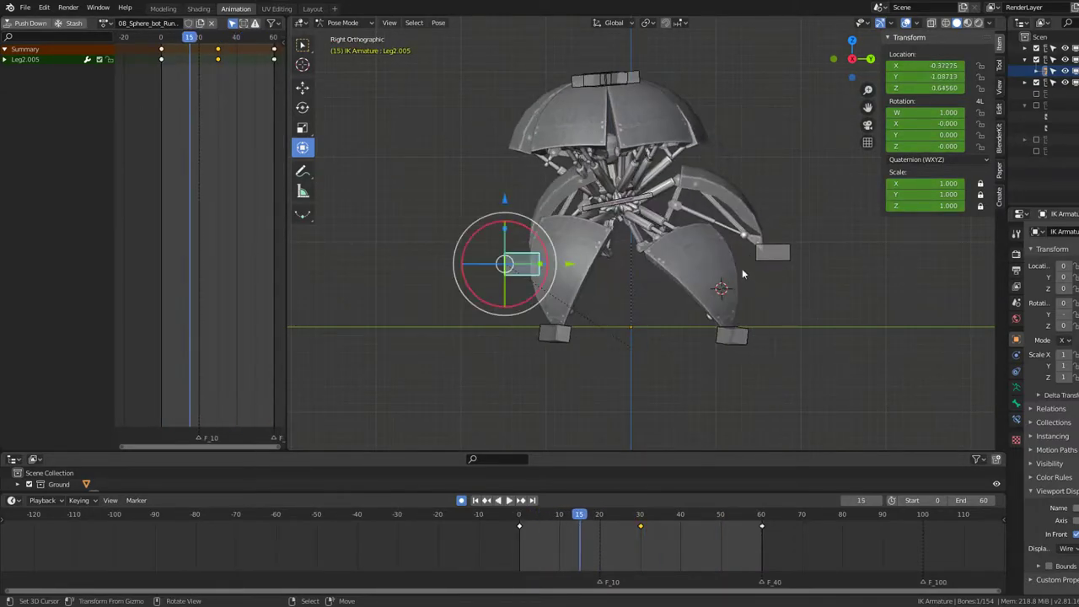
Step: Key the Leg2.005 foot planted on the ground ahead at frame 40
left_click_drag(237, 58, 237, 61)
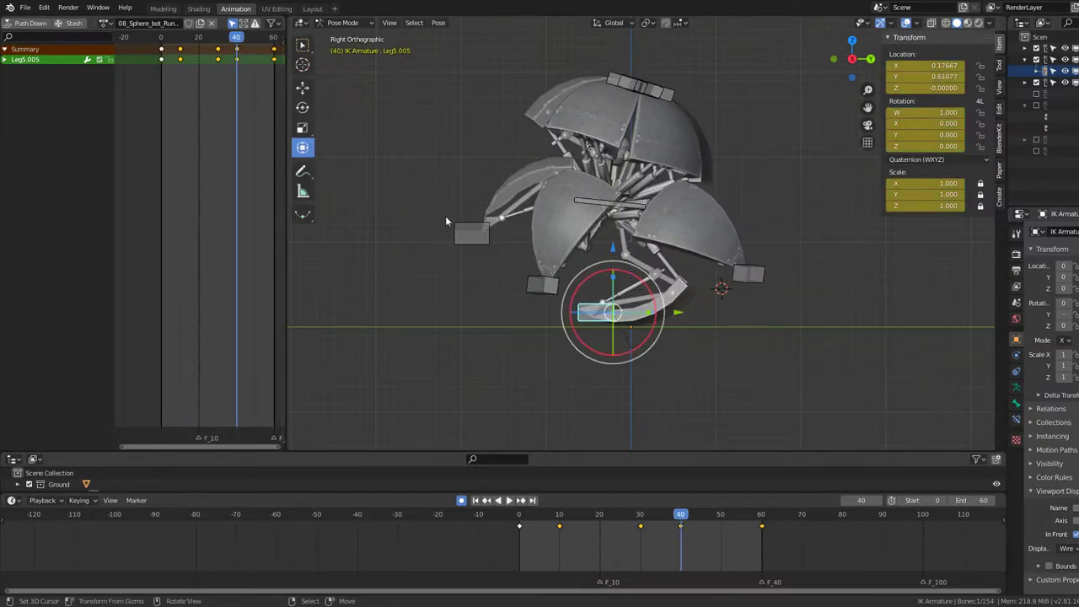
left_click(473, 243)
key("g")
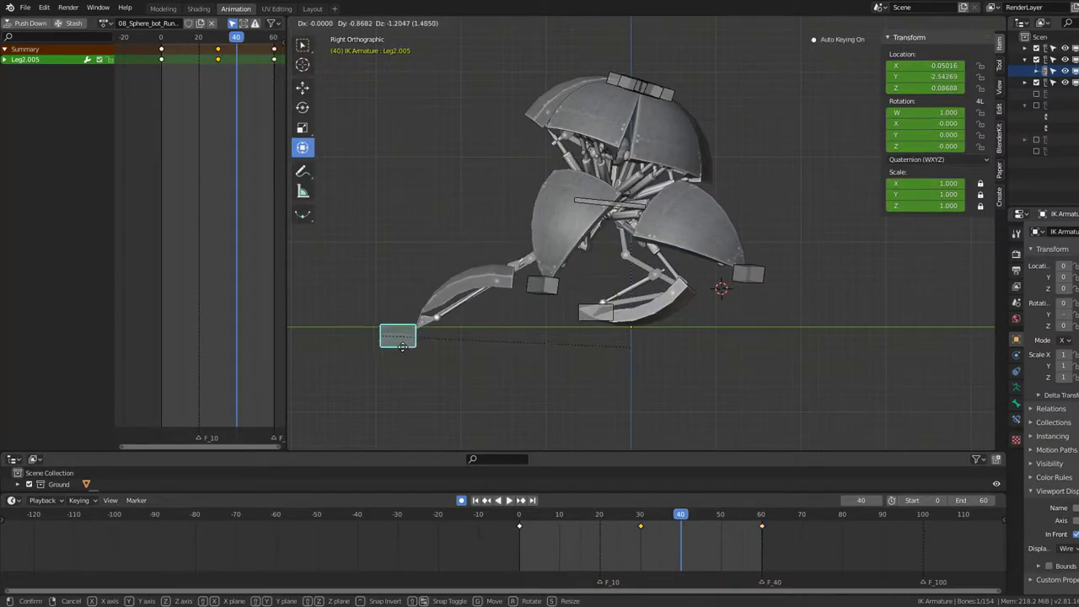
left_click(417, 329)
Step: Play the walk cycle from side and perspective views to check the step
key("space")
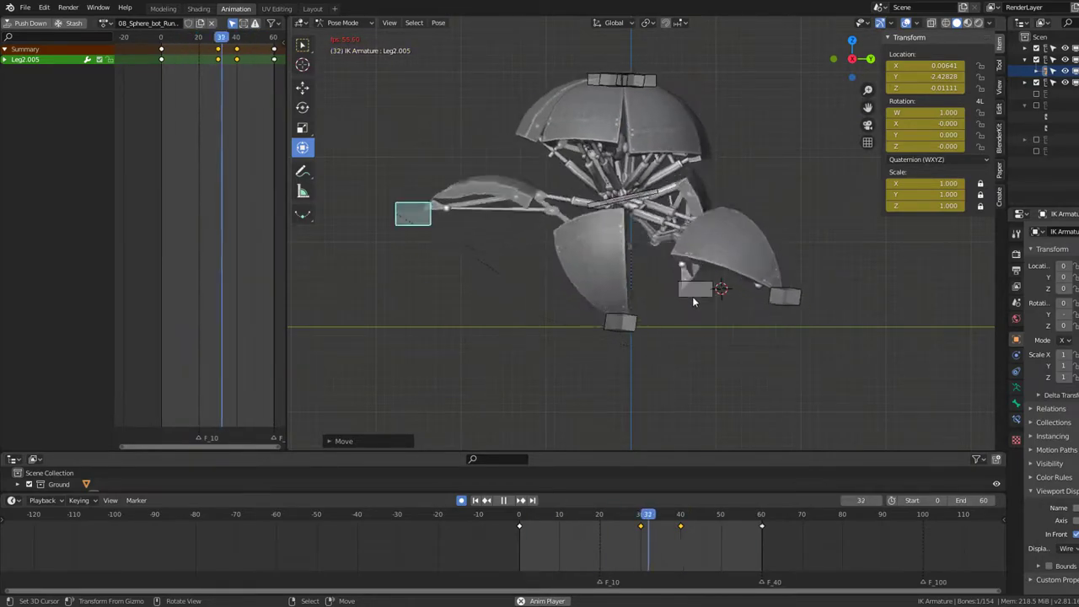
middle_click_drag(694, 280, 806, 295)
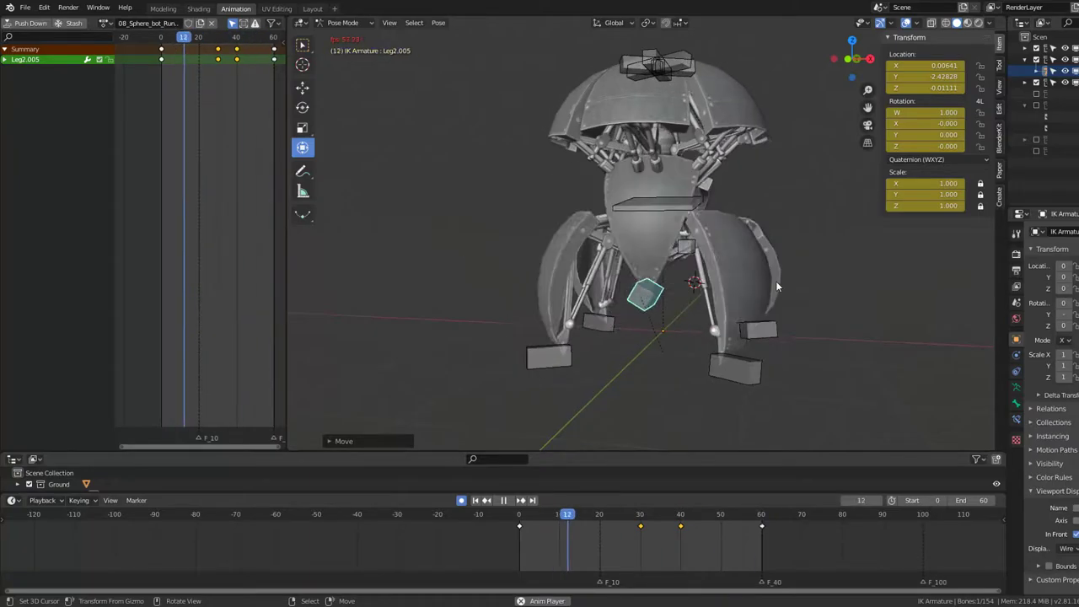
key("KP_3")
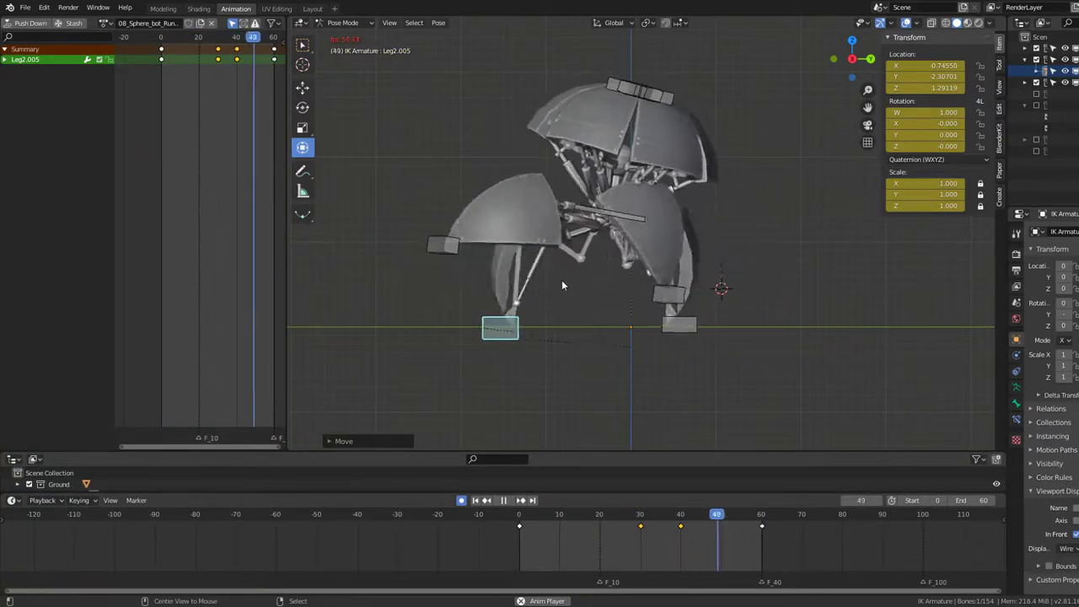
key("space")
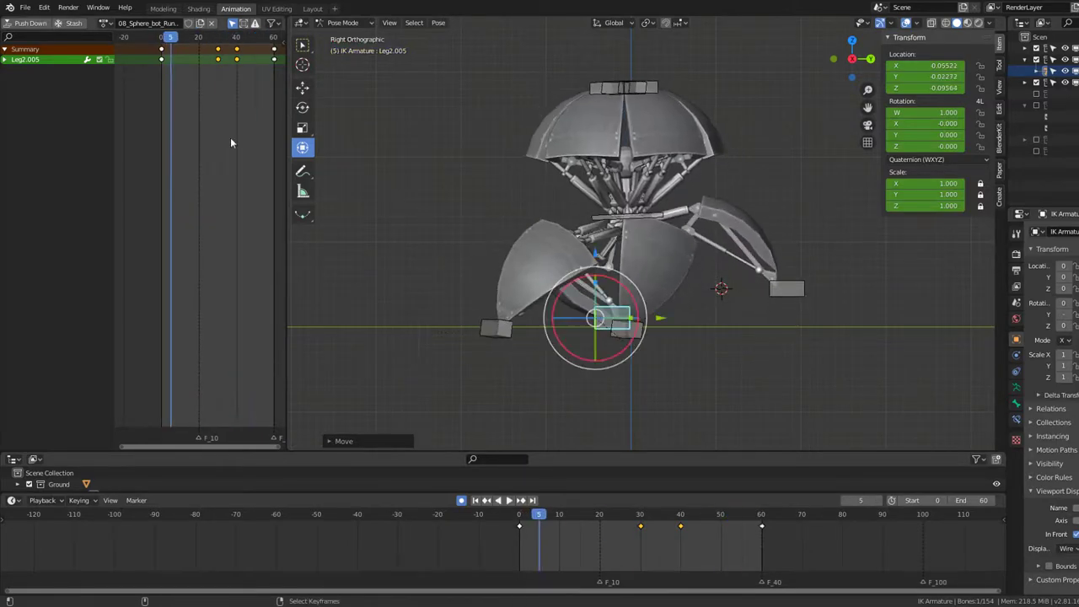
key("space")
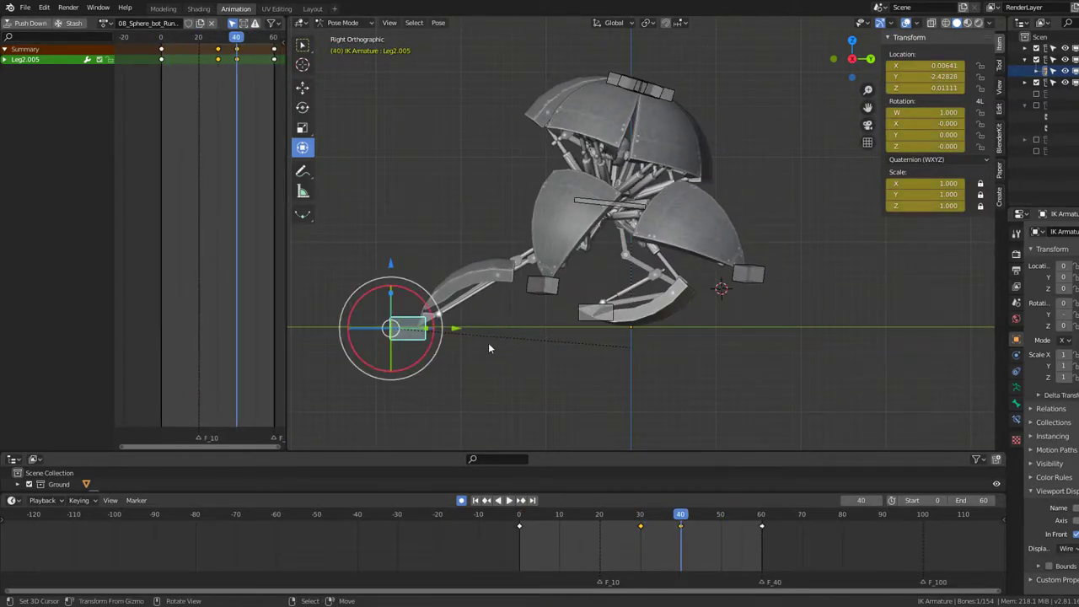
key("space")
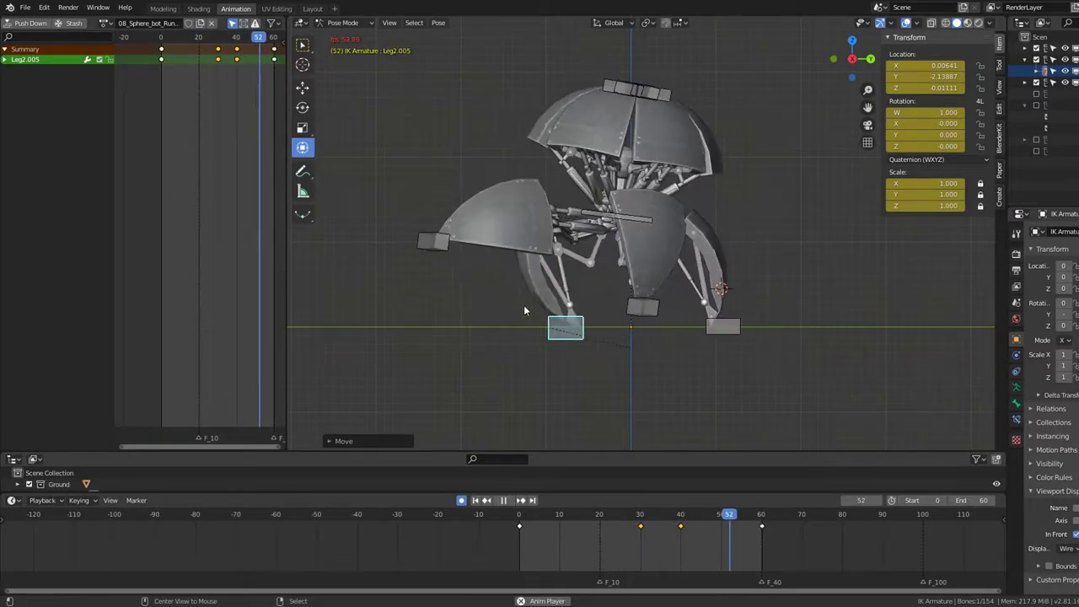
Step: Select the Leg1.005 foot controller and move it forward at frame 40
left_click(427, 251)
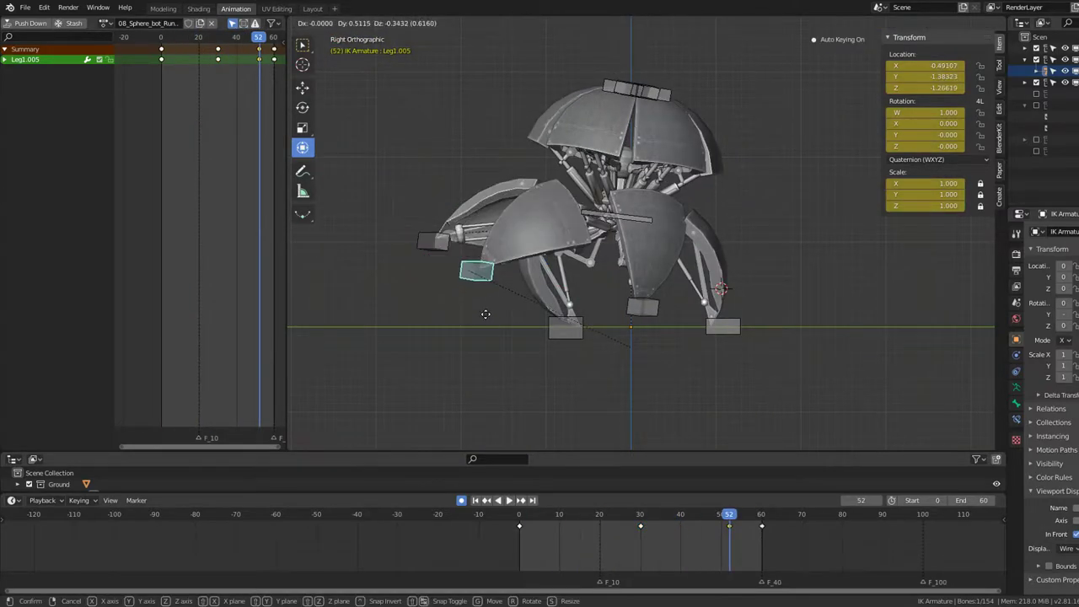
left_click_drag(448, 285, 420, 245)
key("Escape")
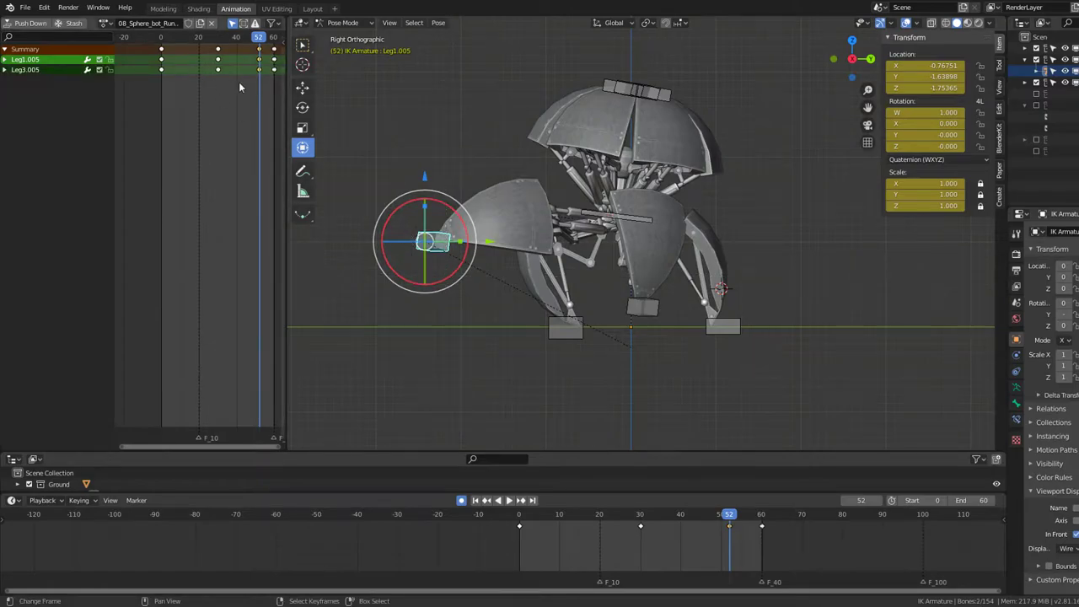
key("space")
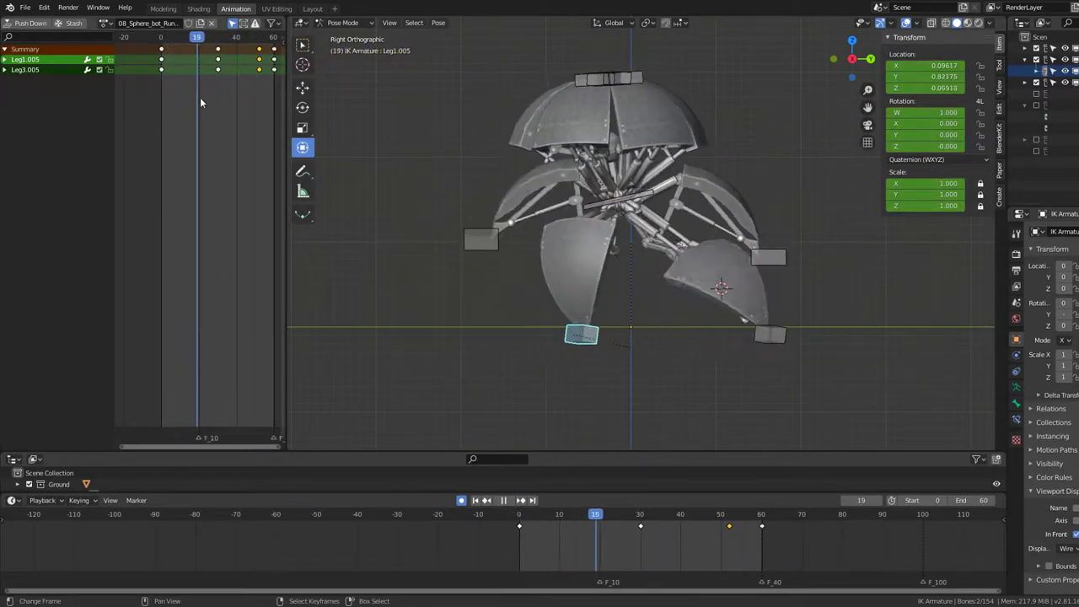
mouse_move(200, 102)
left_mouse_down()
mouse_move(258, 119)
mouse_move(237, 98)
left_mouse_up()
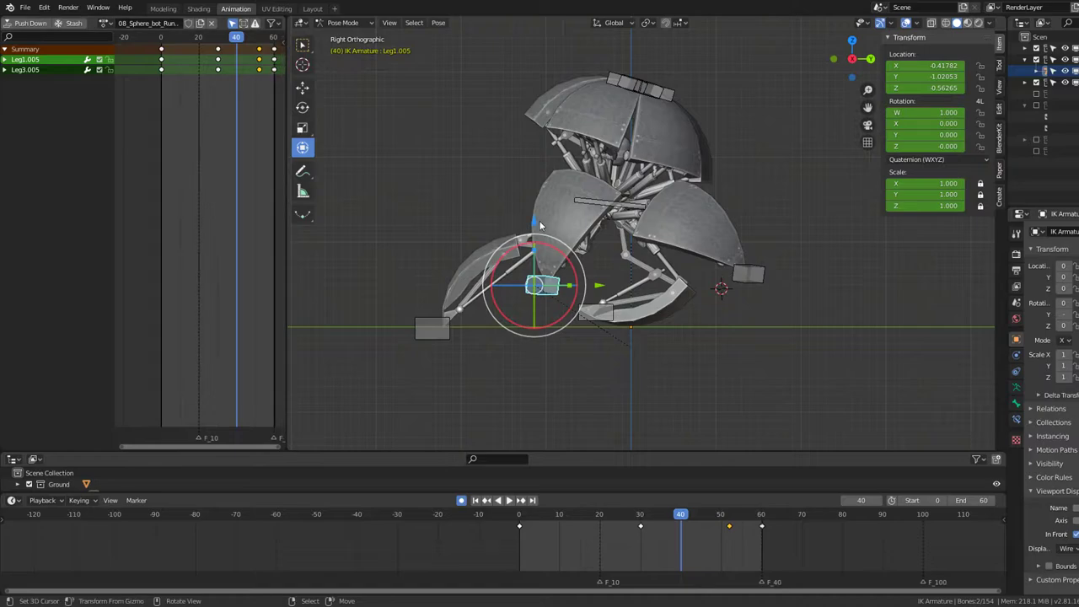
left_click_drag(599, 283, 580, 277)
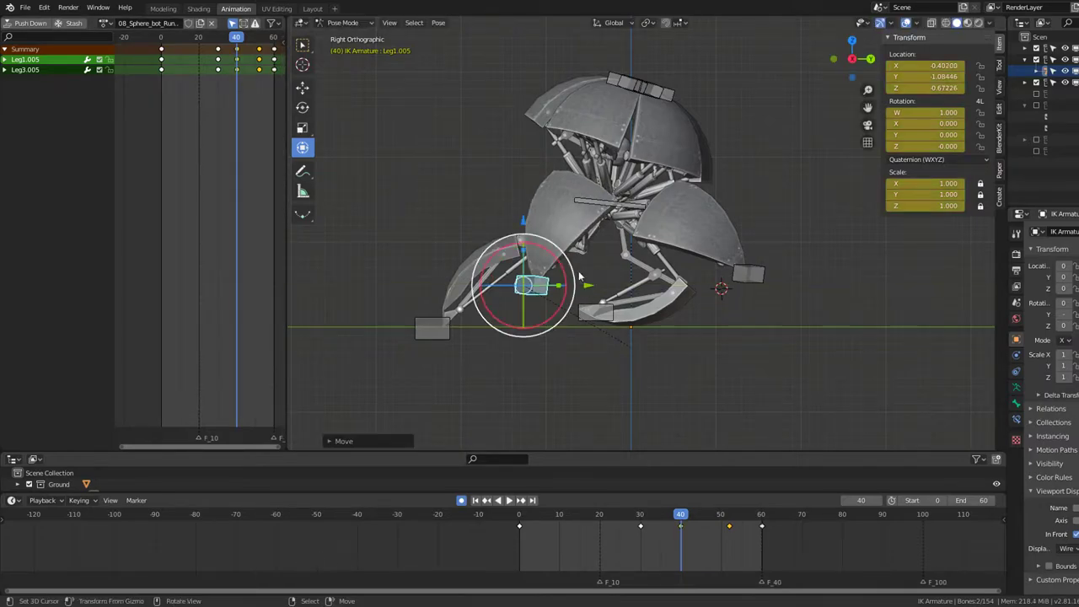
key("space")
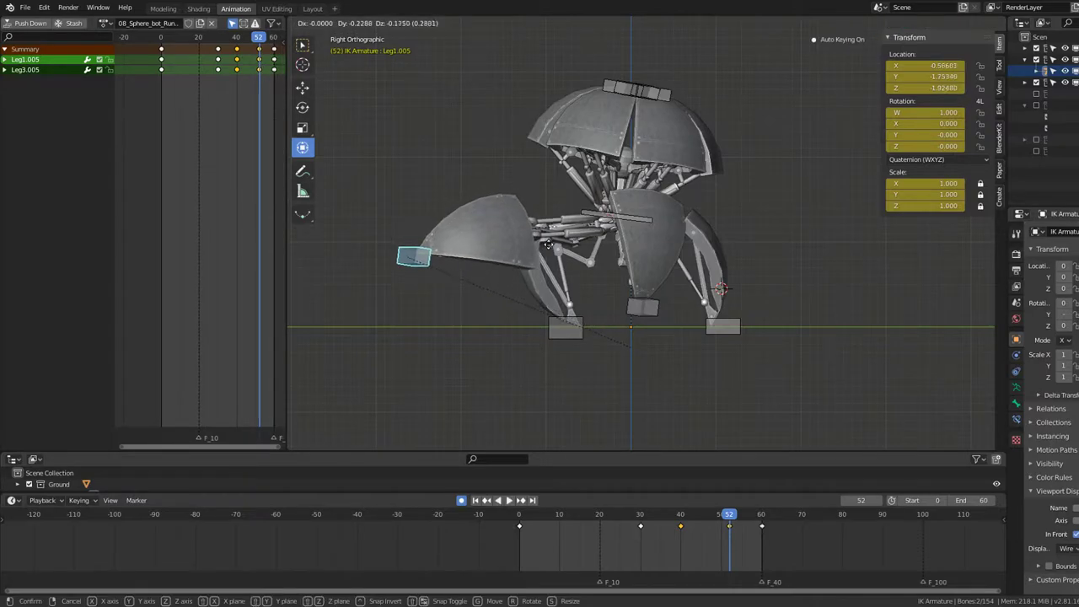
Step: Key the Leg1.005 foot raised forward at frame 52
left_click_drag(548, 244, 517, 255)
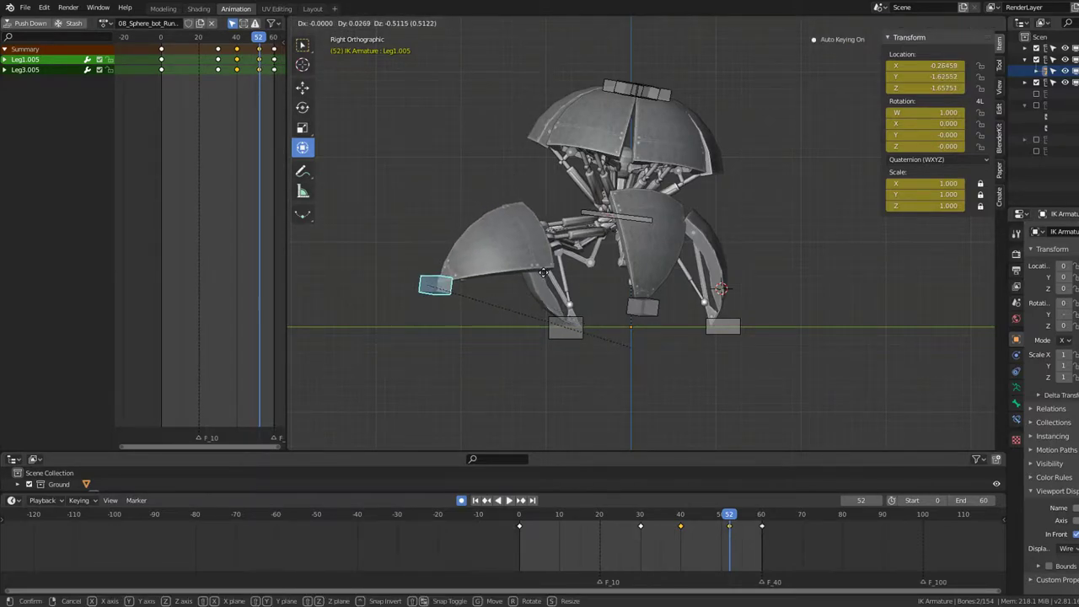
key("g")
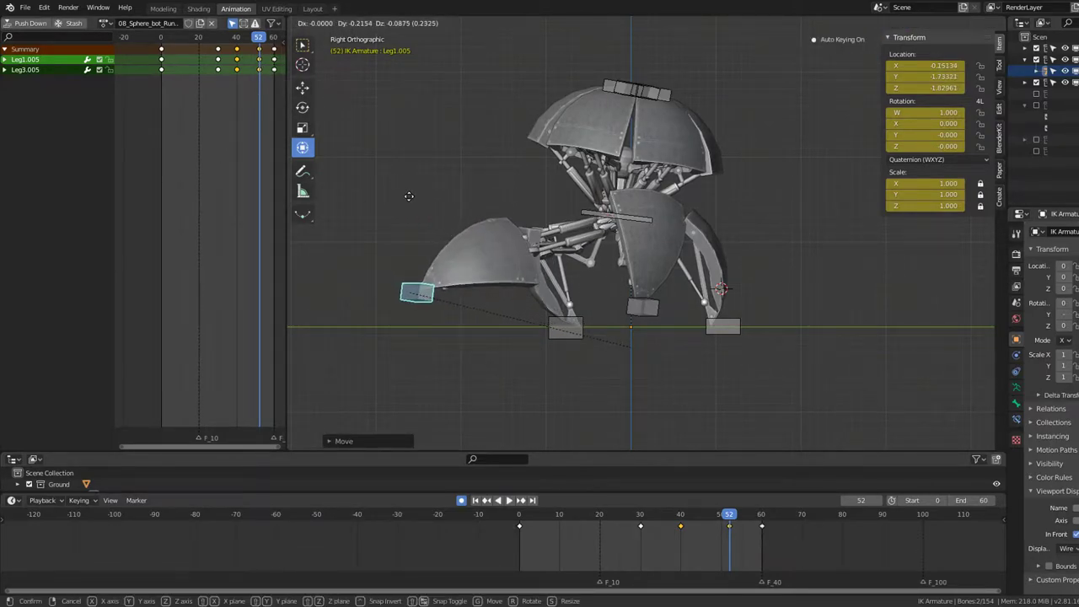
left_click(414, 198)
middle_click_drag(415, 197, 559, 206)
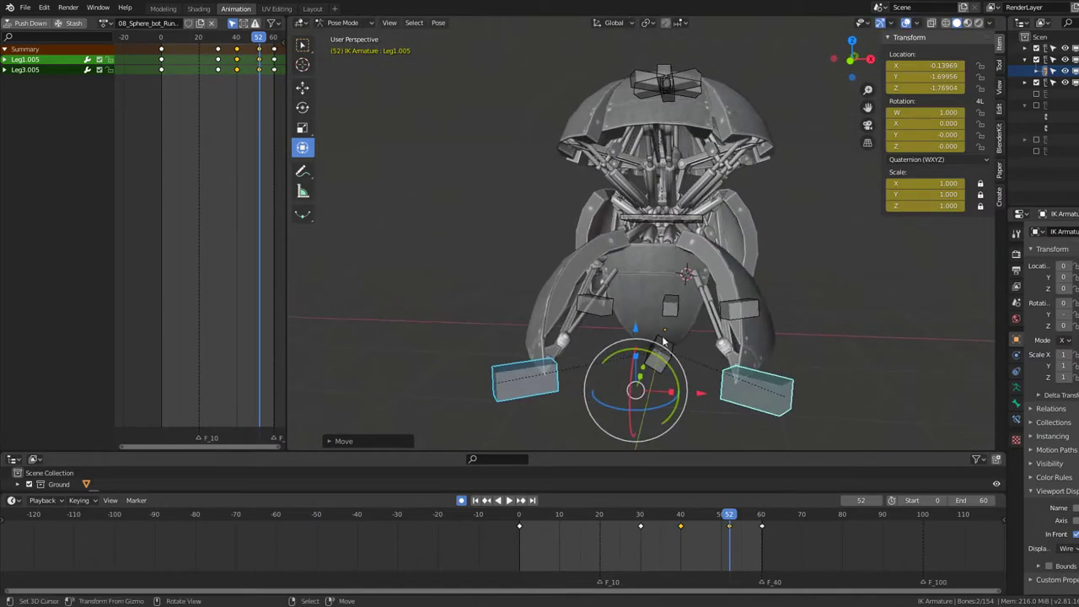
Step: Try X-scale and Y/Z-constrained moves on the feet, cancelling each one
key("s")
key("x")
right_click(512, 302)
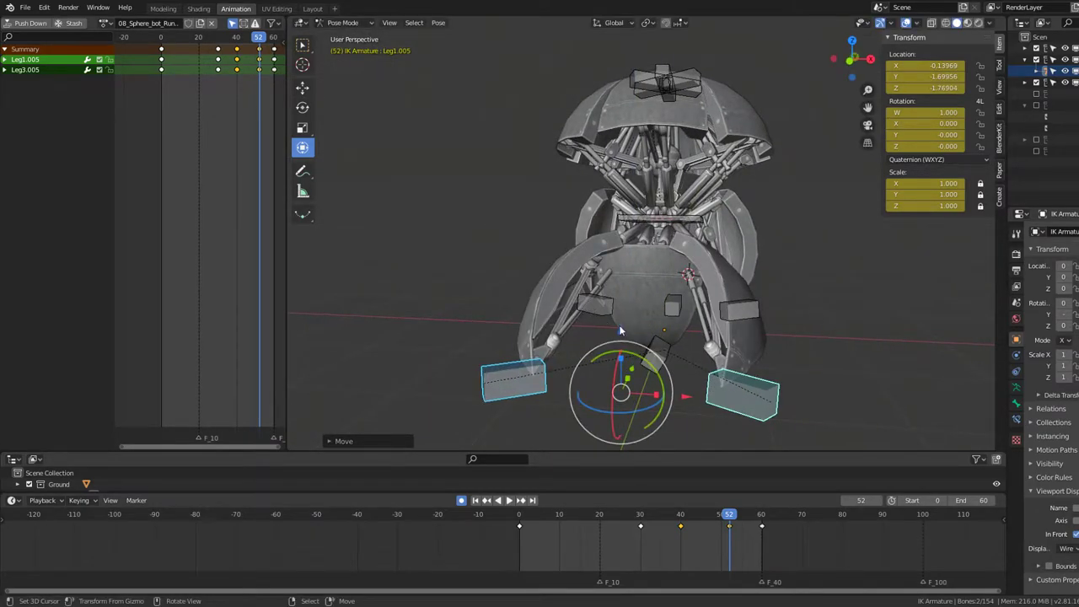
key("g")
key("z")
right_click(626, 242)
key("g")
key("y")
right_click(641, 358)
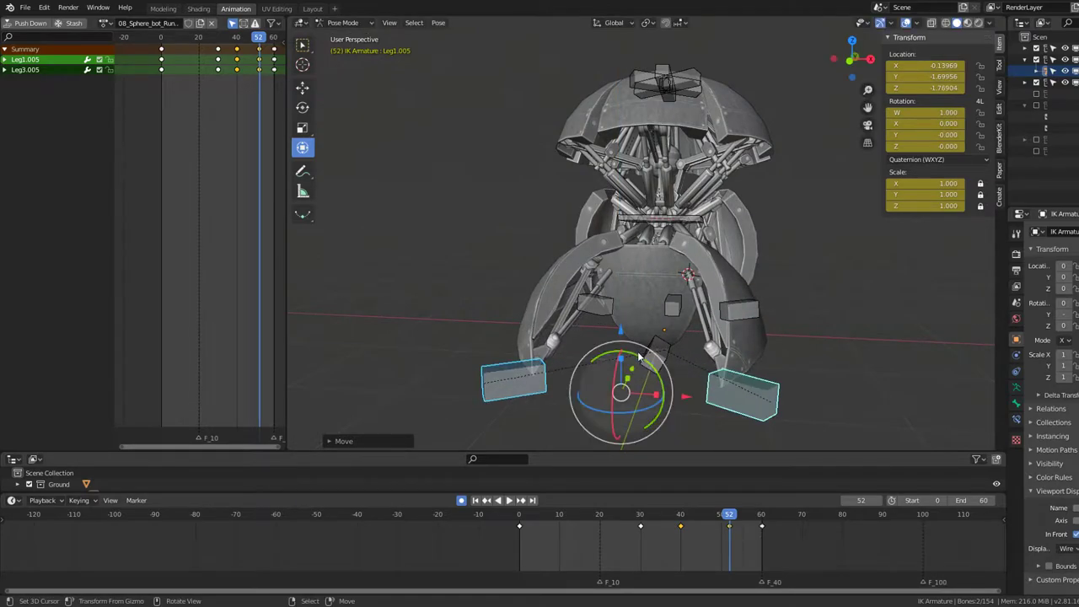
key("g")
key("y")
right_click(646, 340)
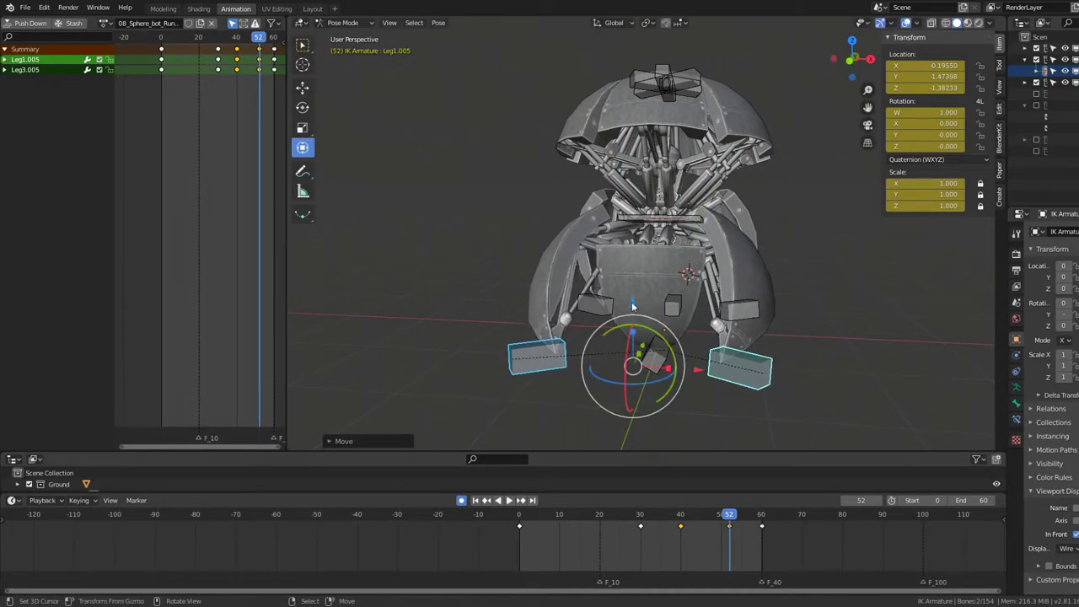
key("g")
key("z")
right_click(633, 278)
Step: Scale the feet apart along X, then play the walk in side view
key("s")
key("x")
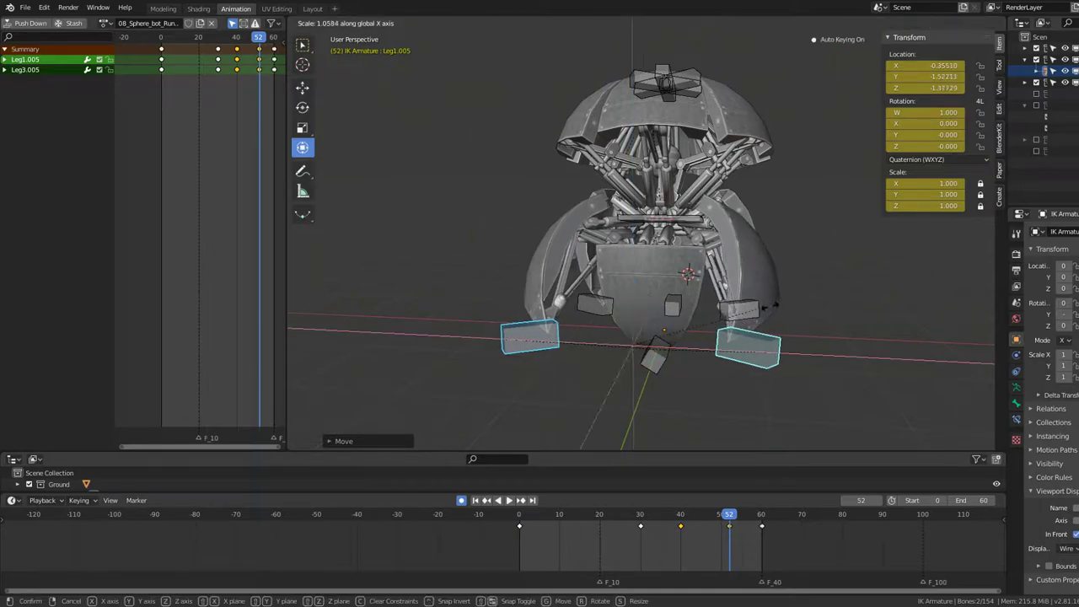
key("KP_3")
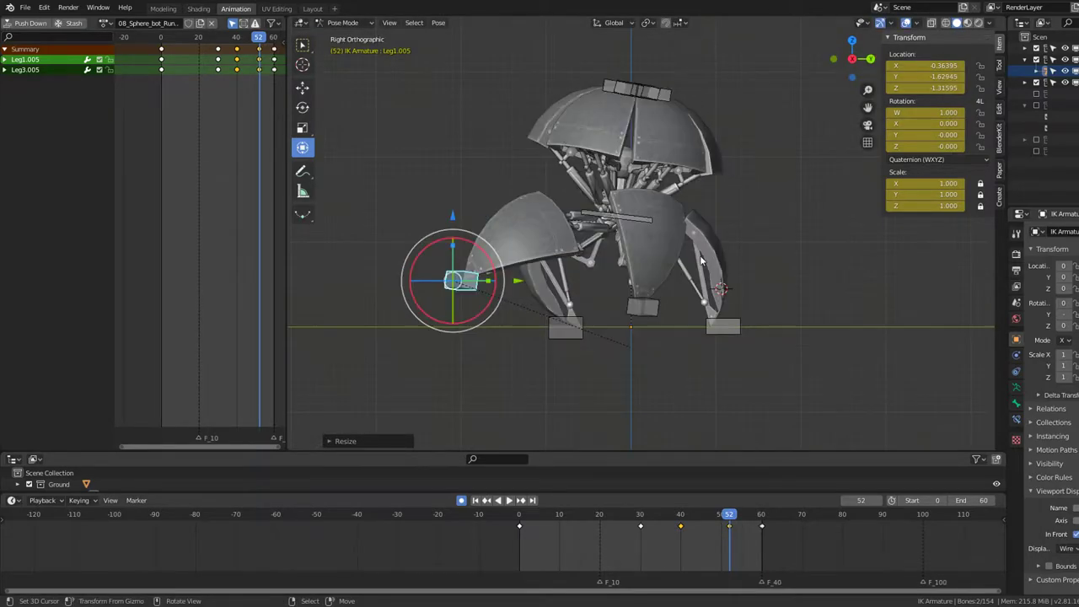
key("space")
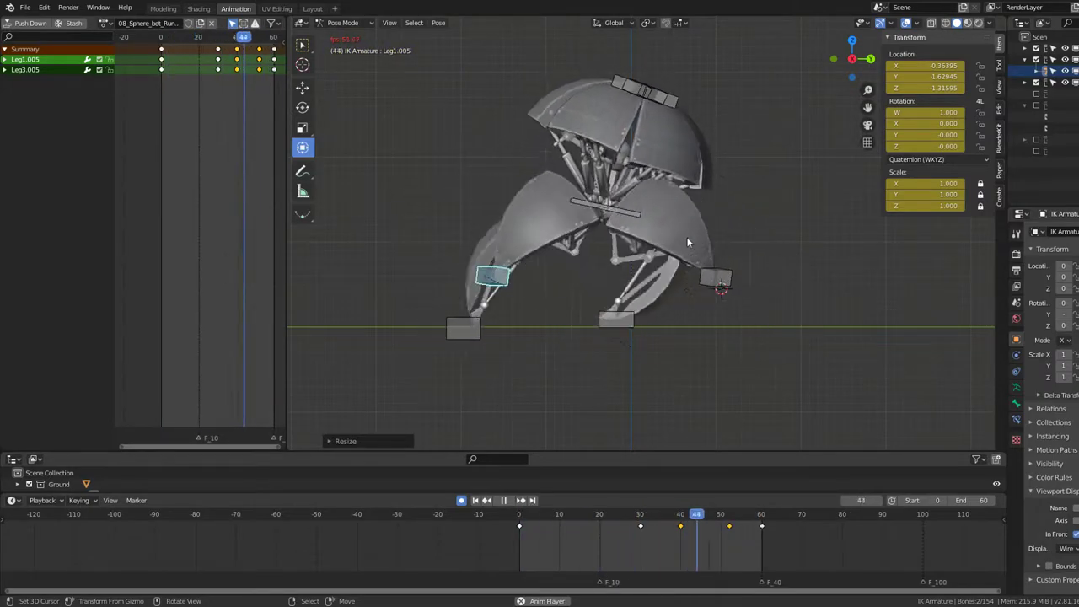
Step: Stop playback at frame 0, switch to Object Mode, and show the Add menu's Mesh list
key("space")
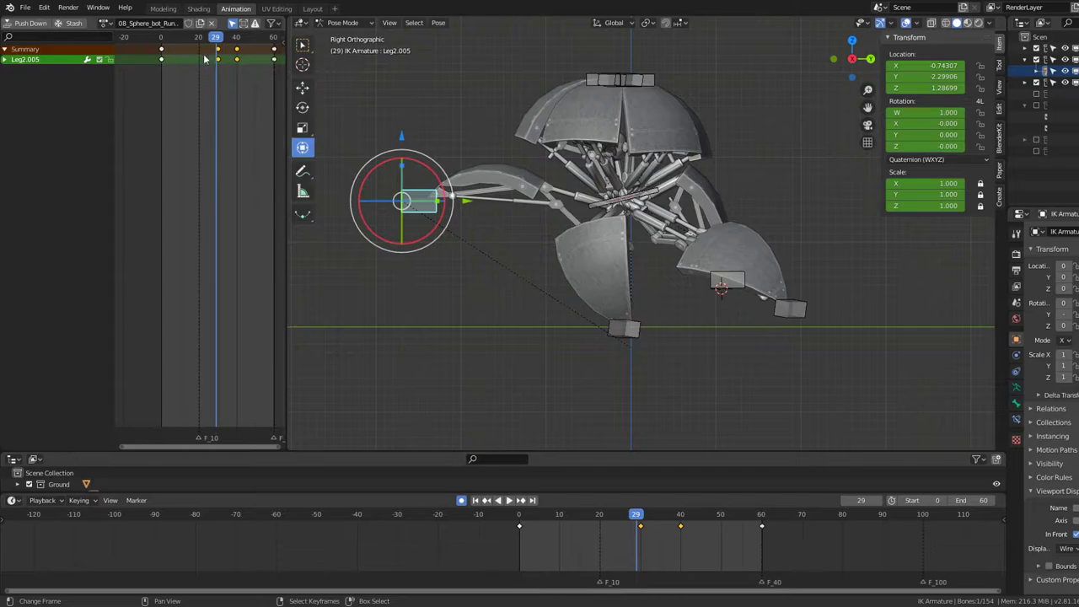
key("space")
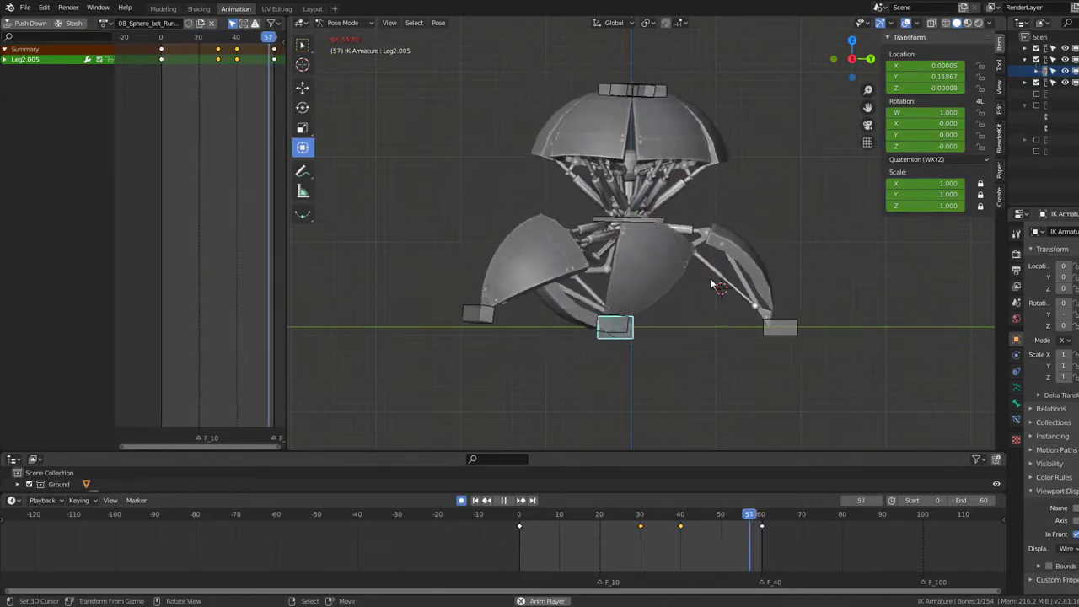
key("space")
key("shift+Left")
key("KP_3")
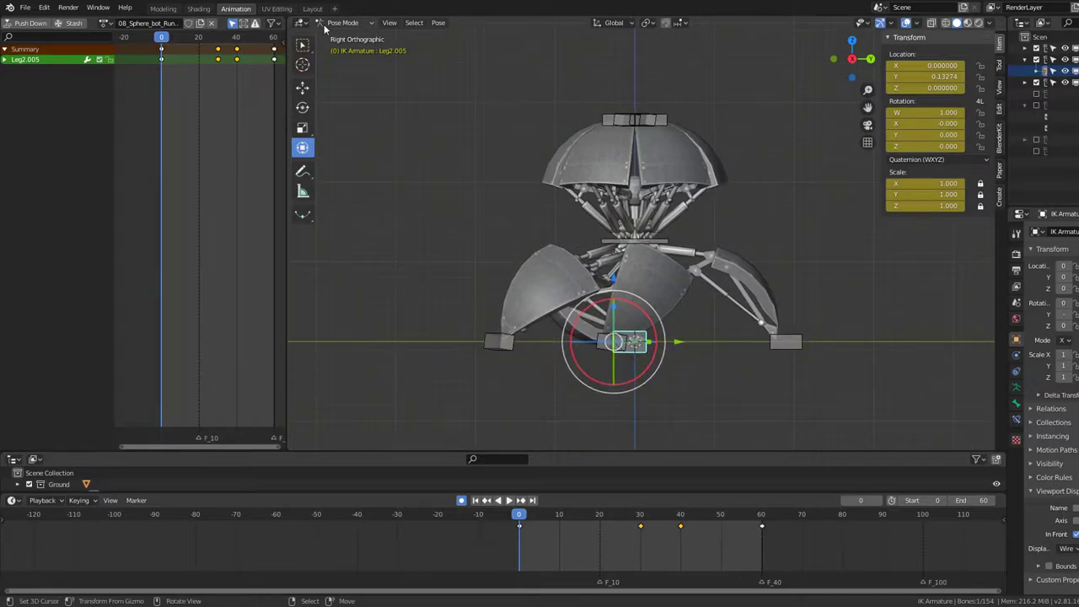
left_click(358, 35)
key("shift+a")
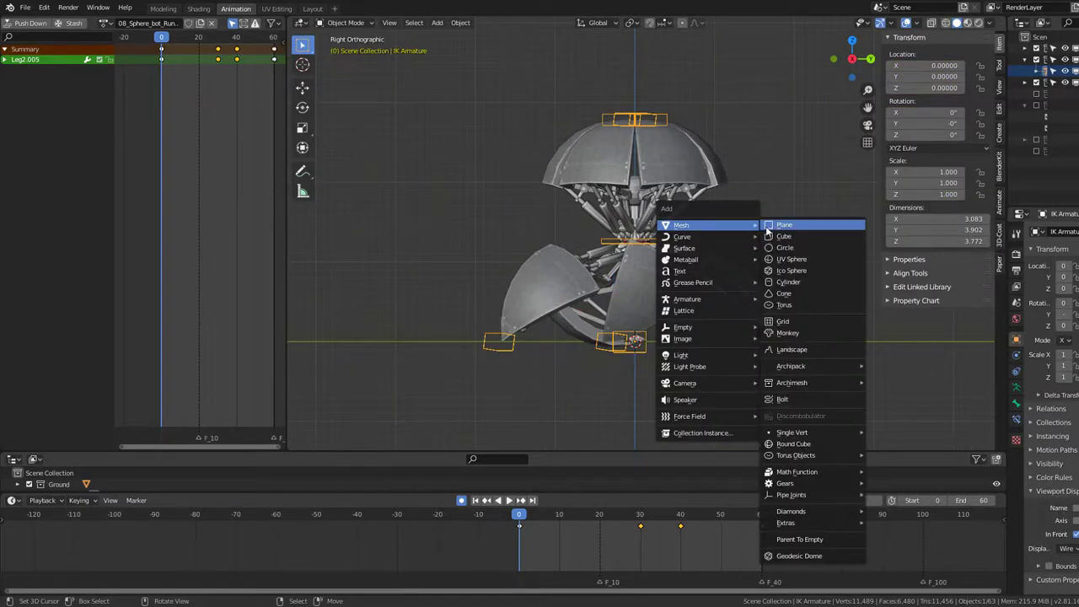
Step: Add a Cube, turn off Auto Keying, and display the cube as wireframe
left_click(777, 237)
key("space")
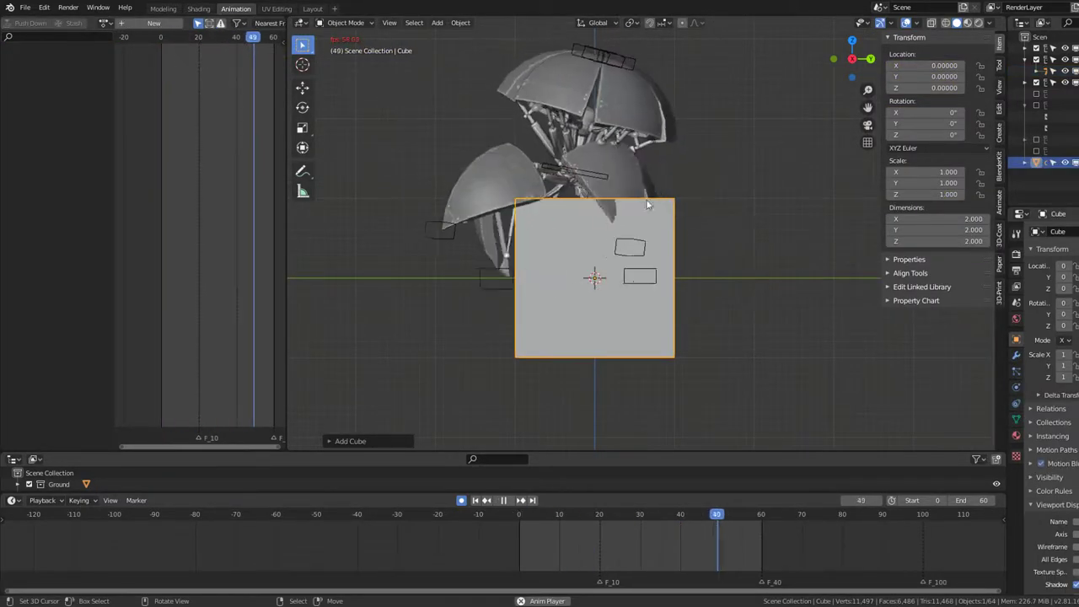
left_click(461, 501)
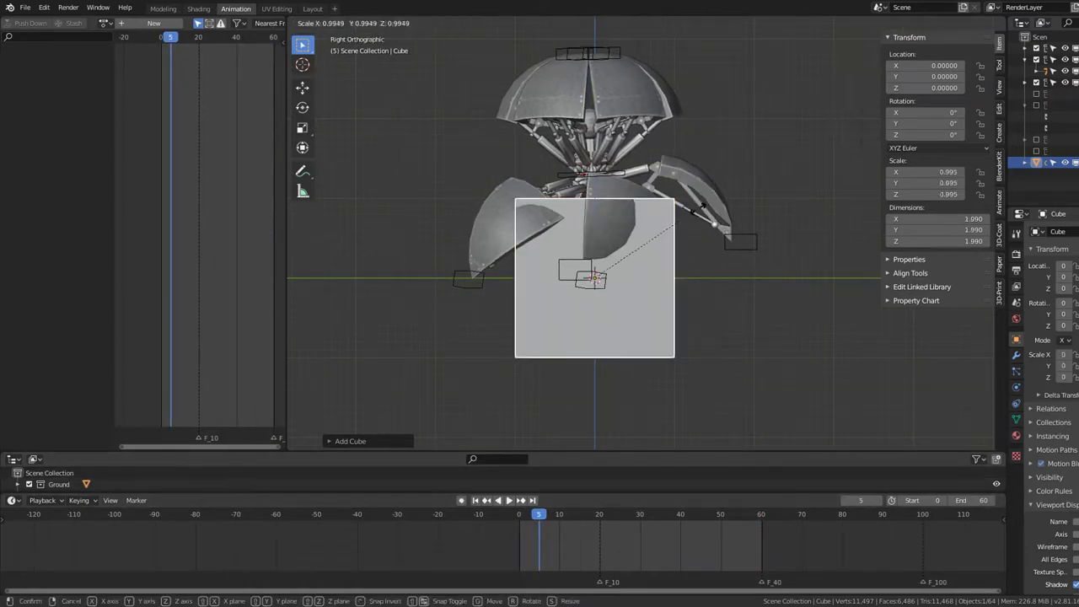
key("y")
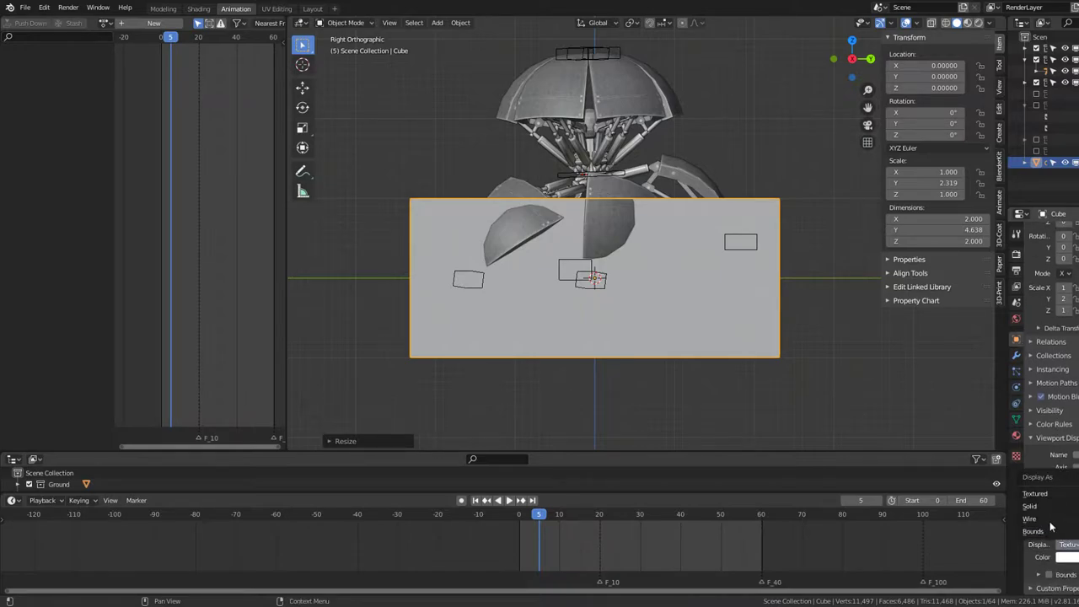
left_click(1044, 519)
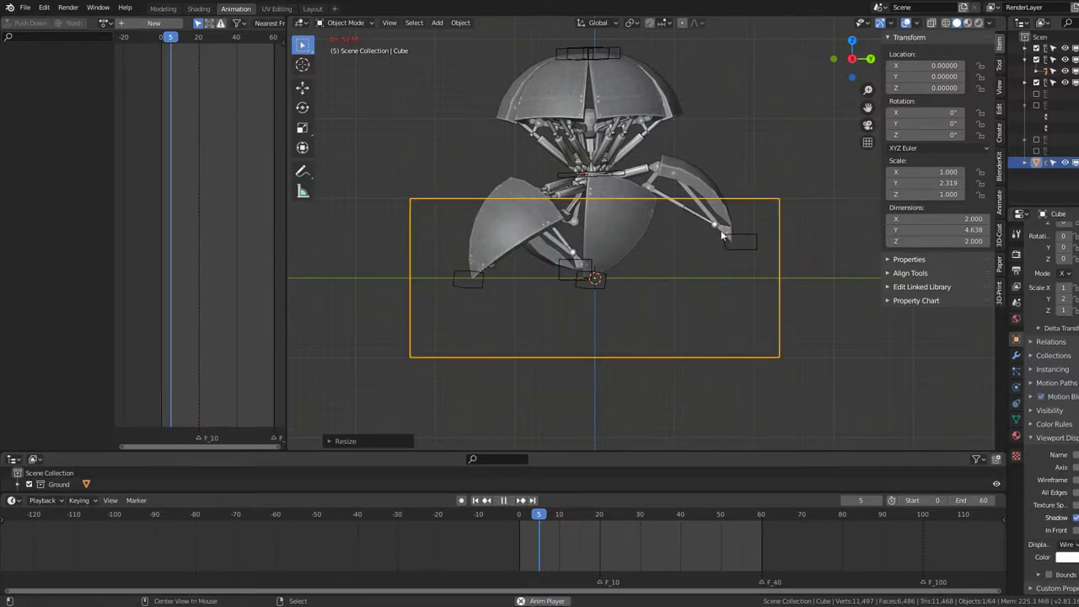
Step: Lower the Cube slightly and stretch it along Y to about 4.3
key("Escape")
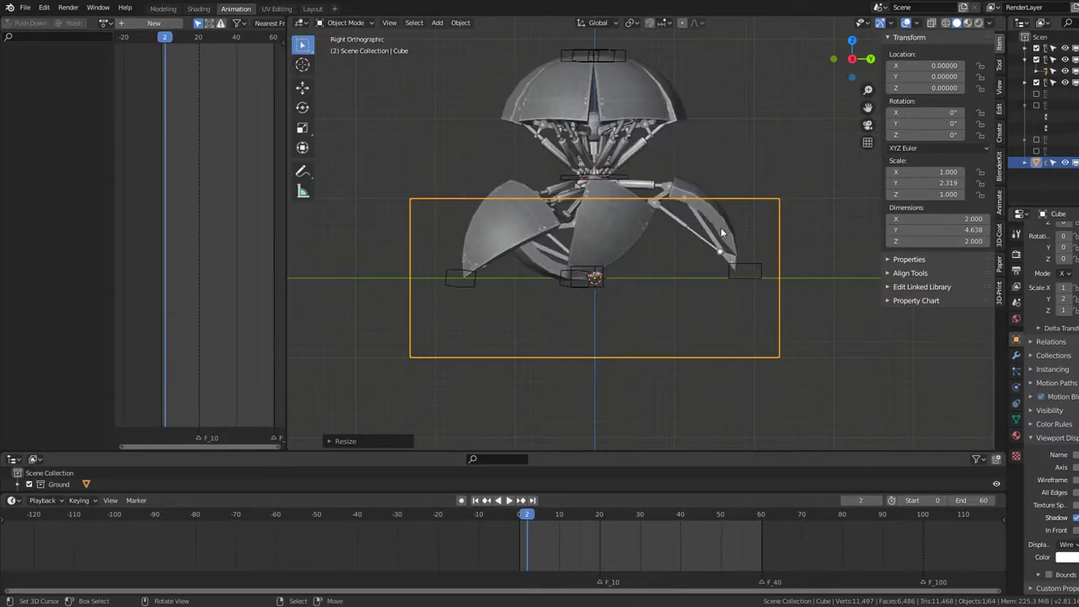
key("alt+a")
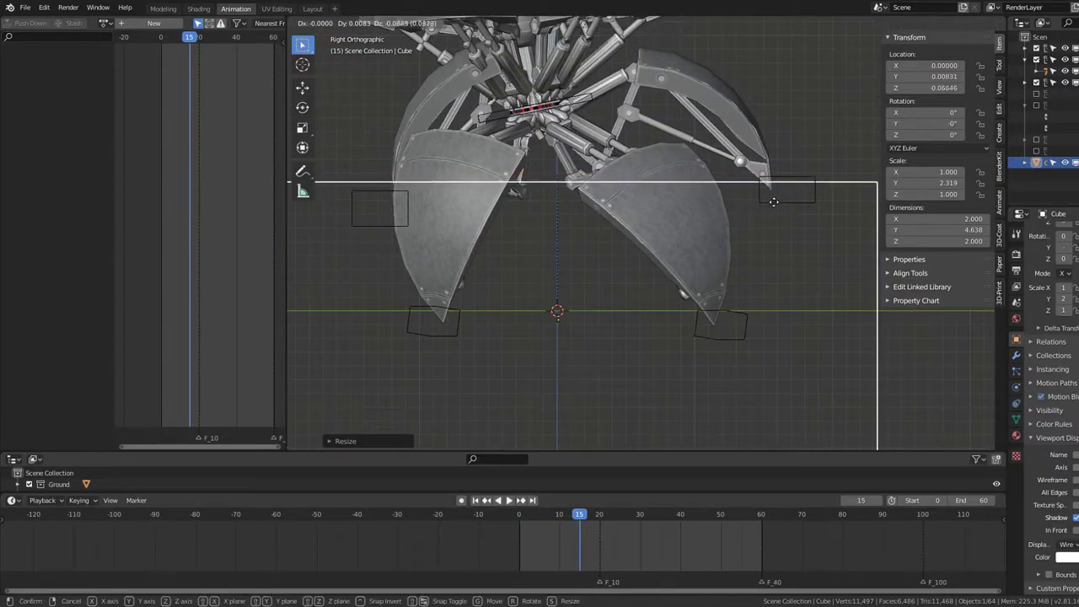
left_click(774, 208)
key("space")
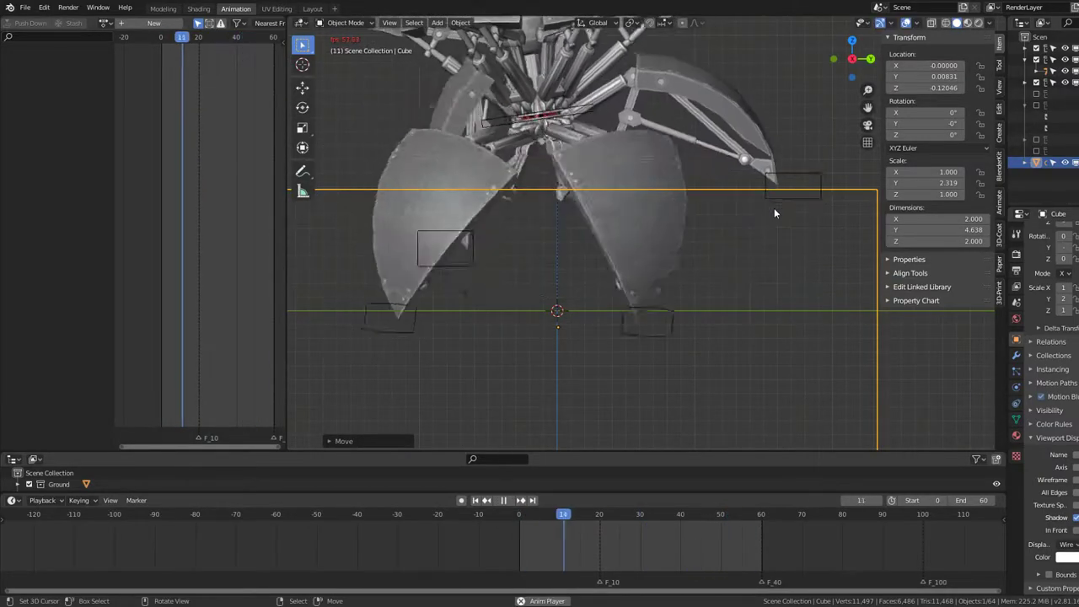
middle_click_drag(774, 208, 611, 173, "alt")
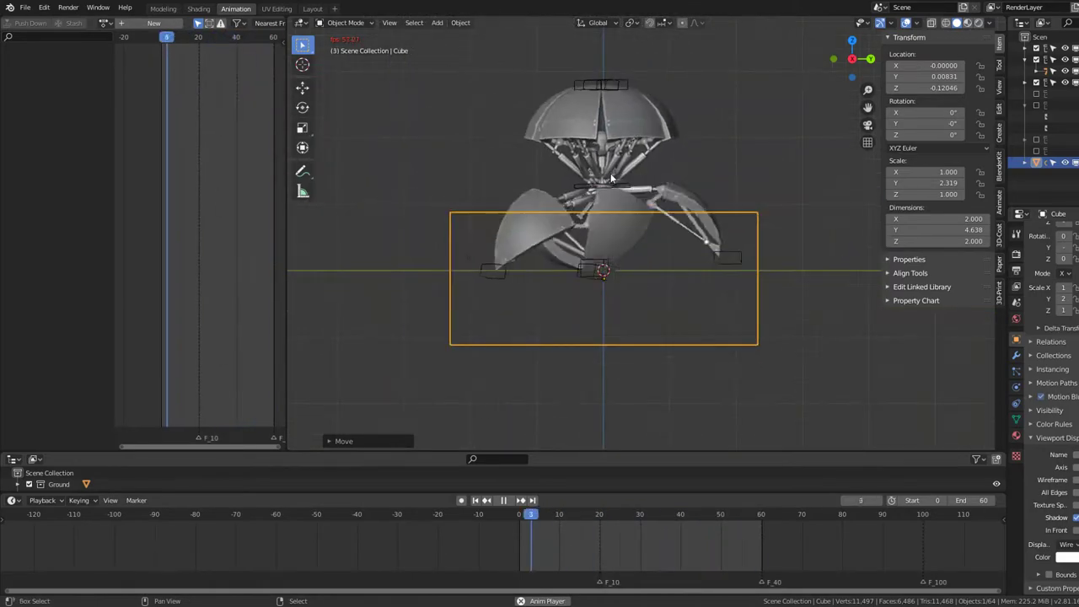
key("space")
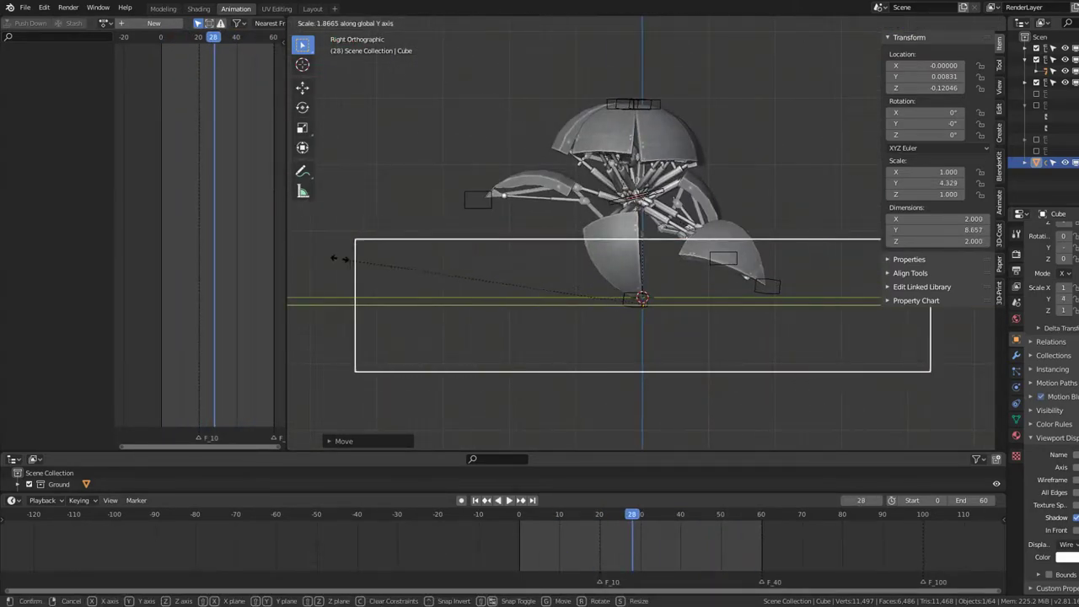
left_click(340, 258)
left_click(468, 209)
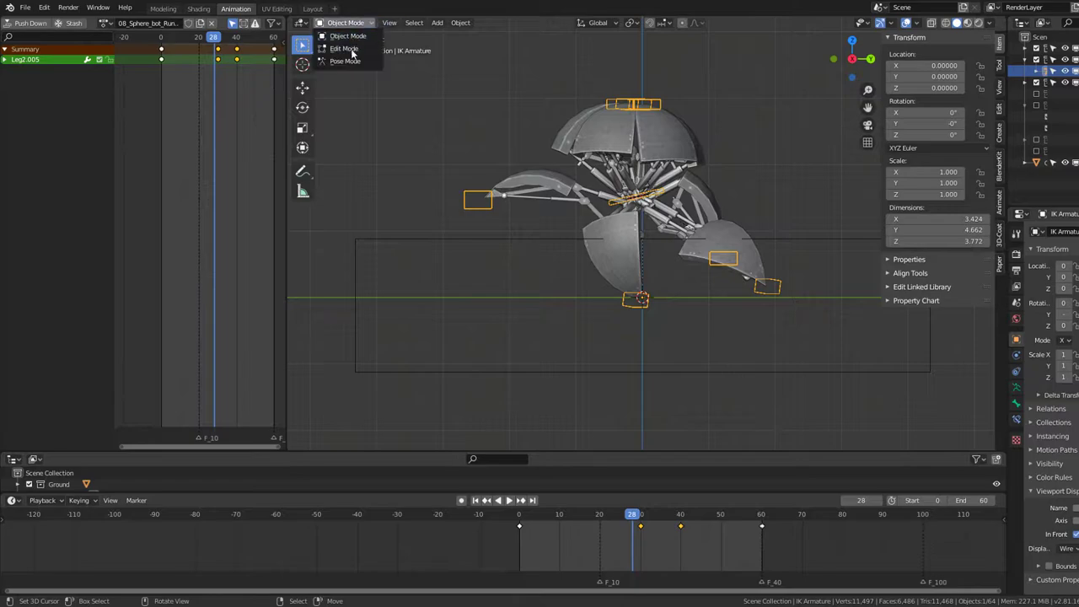
Step: Enter Pose Mode, enable Auto Keying, and move the Leg2.005 controller along Y
left_click(345, 61)
mouse_move(219, 102)
left_mouse_down()
mouse_move(158, 106)
mouse_move(217, 118)
mouse_move(149, 120)
mouse_move(180, 126)
left_mouse_up()
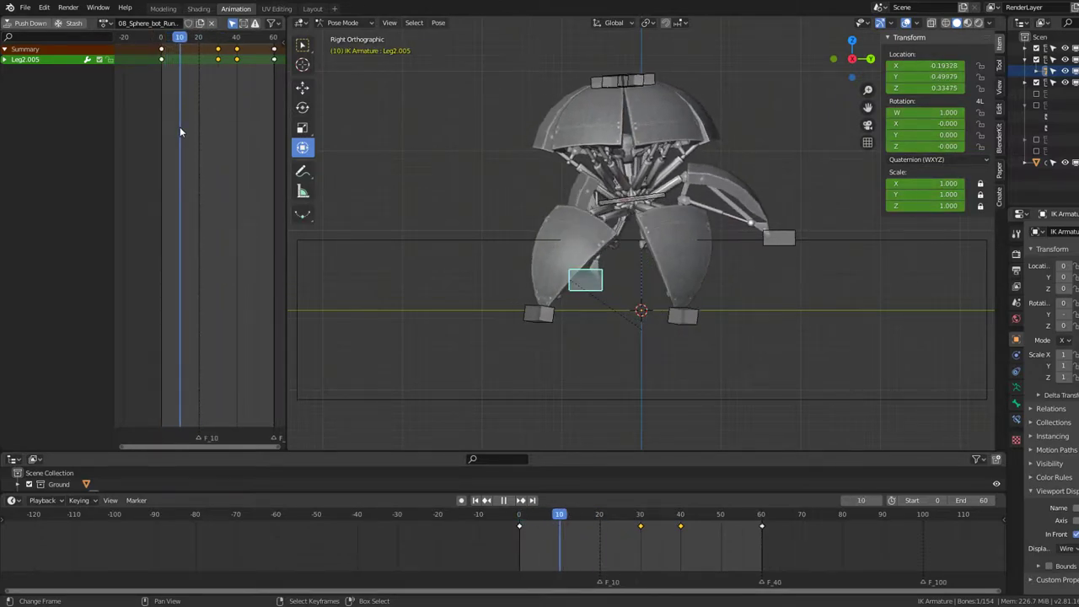
left_click_drag(637, 290, 561, 292)
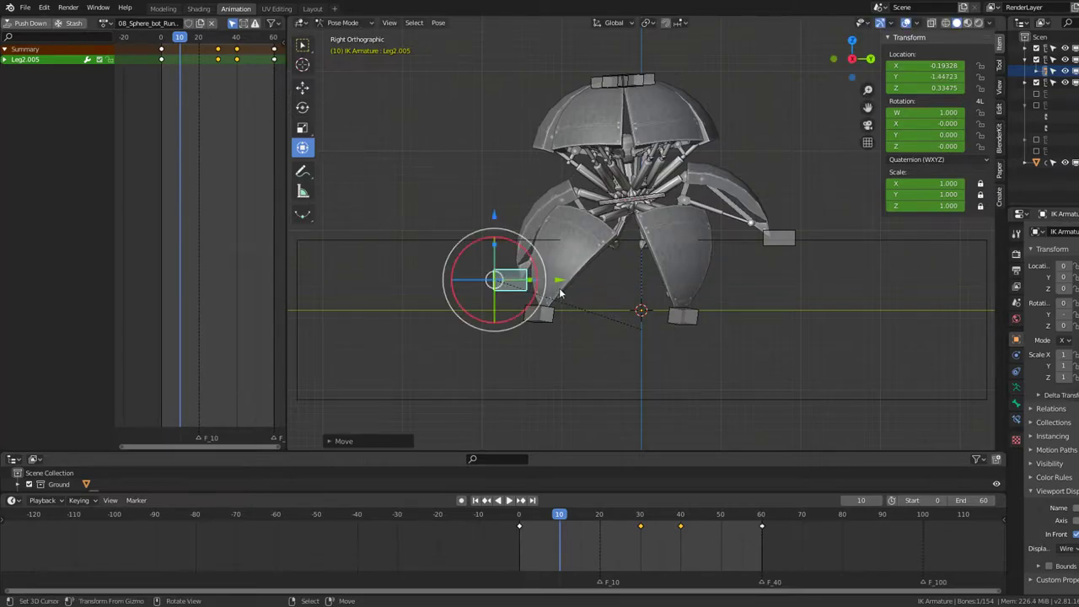
left_click(461, 500)
left_click_drag(558, 279, 558, 279)
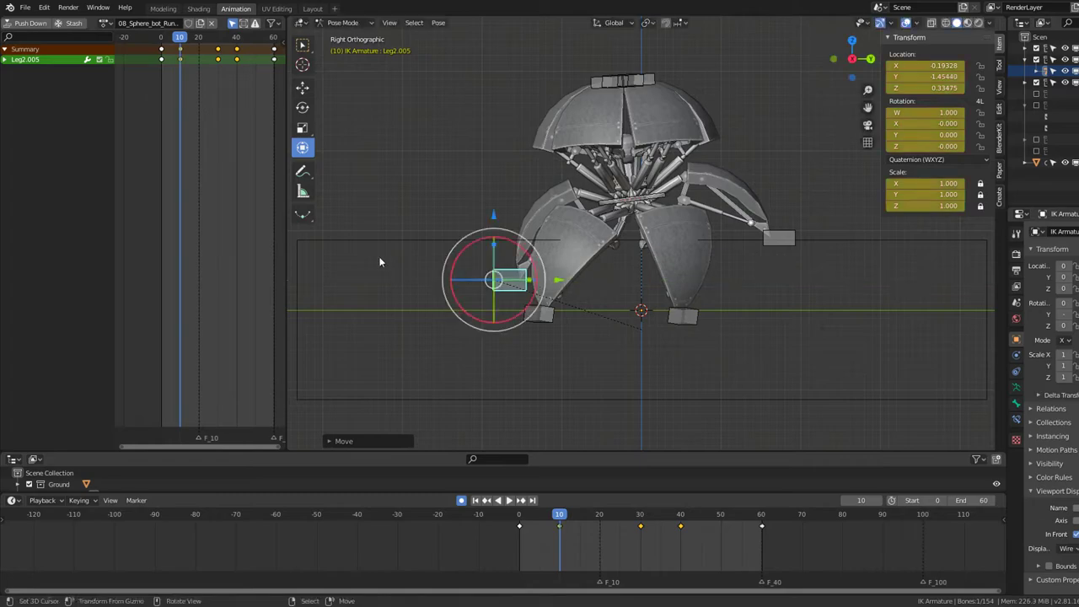
Step: Delete Leg2.005's frame-10 keyframe and replay the walk from frame 0
key("shift+Left")
key("space")
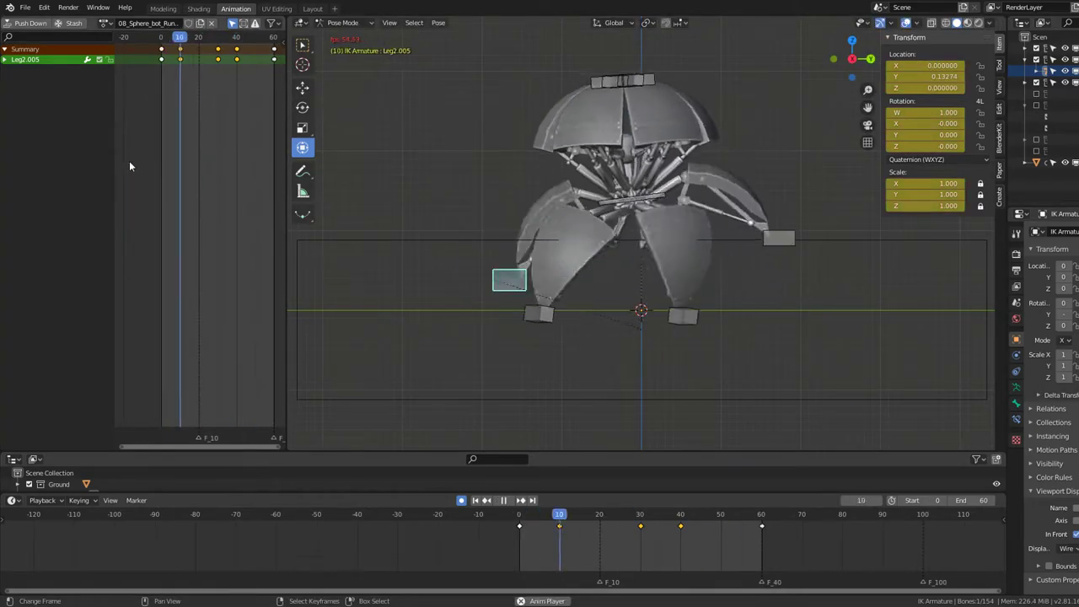
key("space")
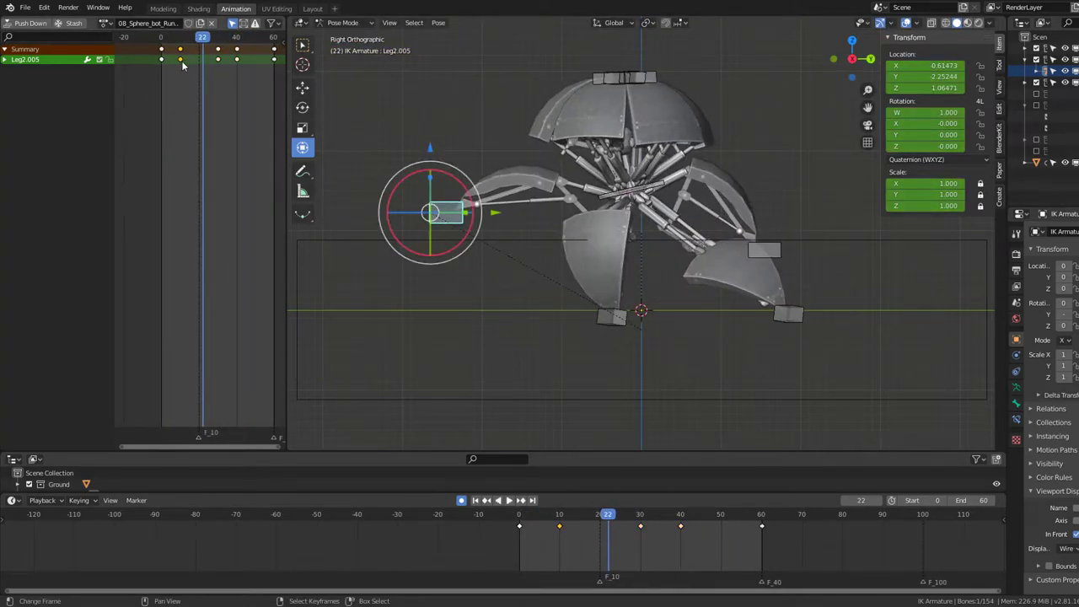
left_click(183, 62)
key("shift+Left")
key("space")
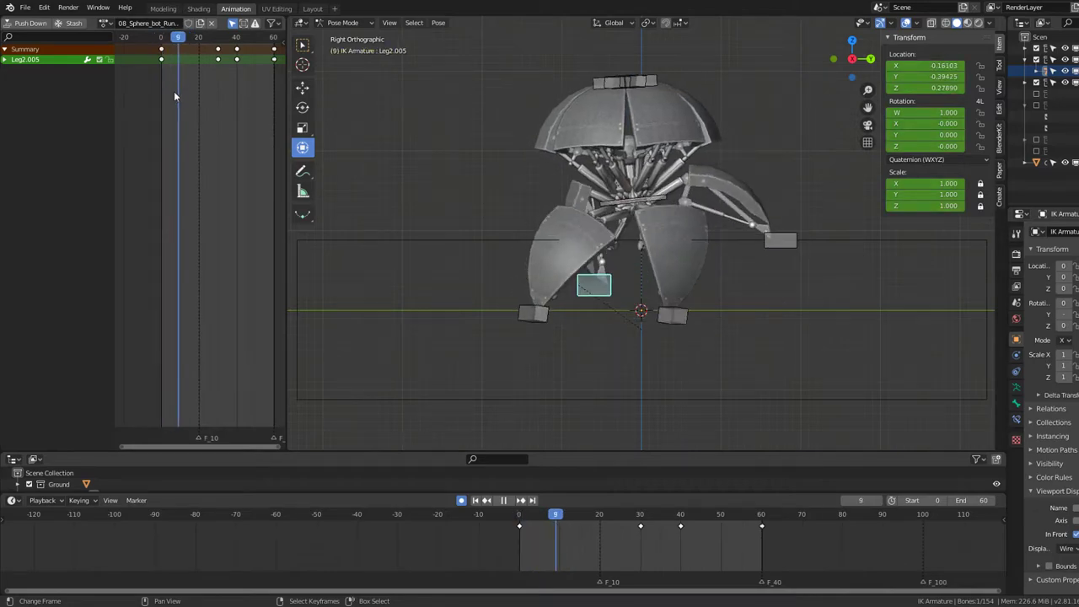
key("shift+Left")
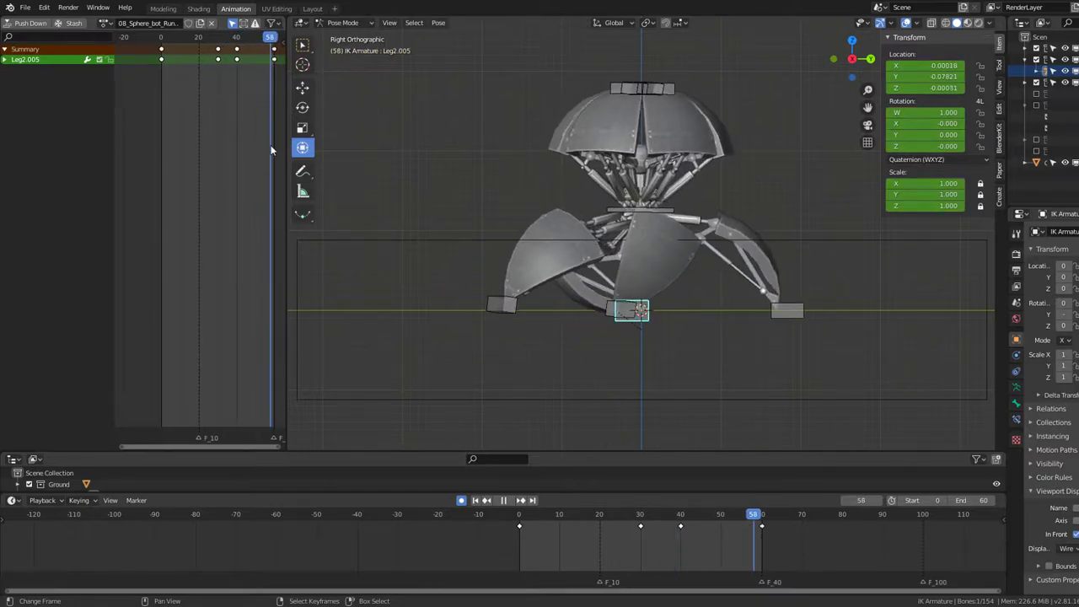
Step: Key a slight X tilt on the Body bone at frame 0 and play the walk
left_click(611, 203)
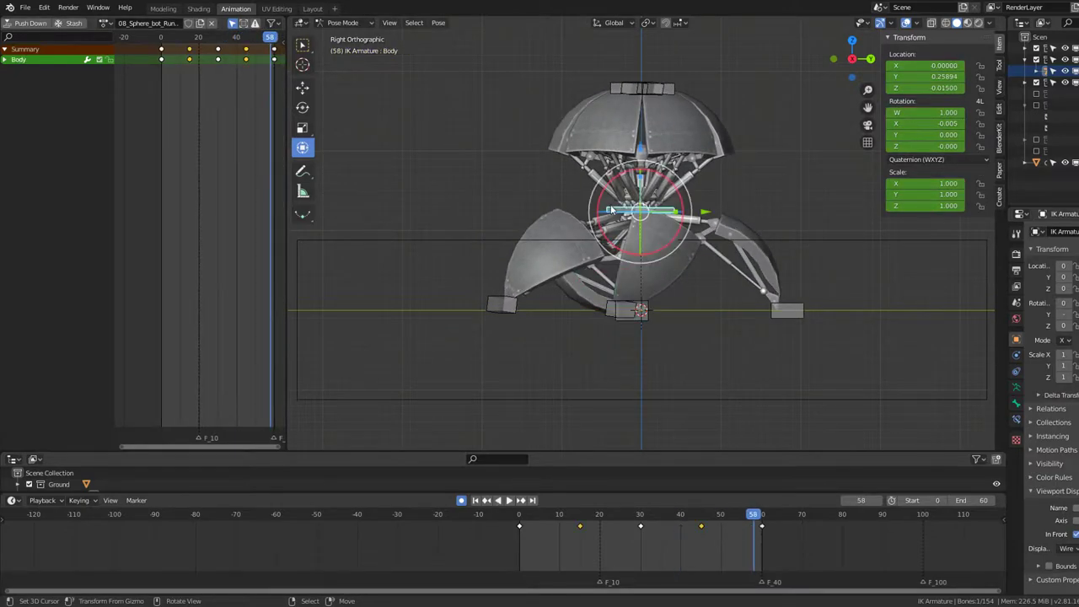
key("space")
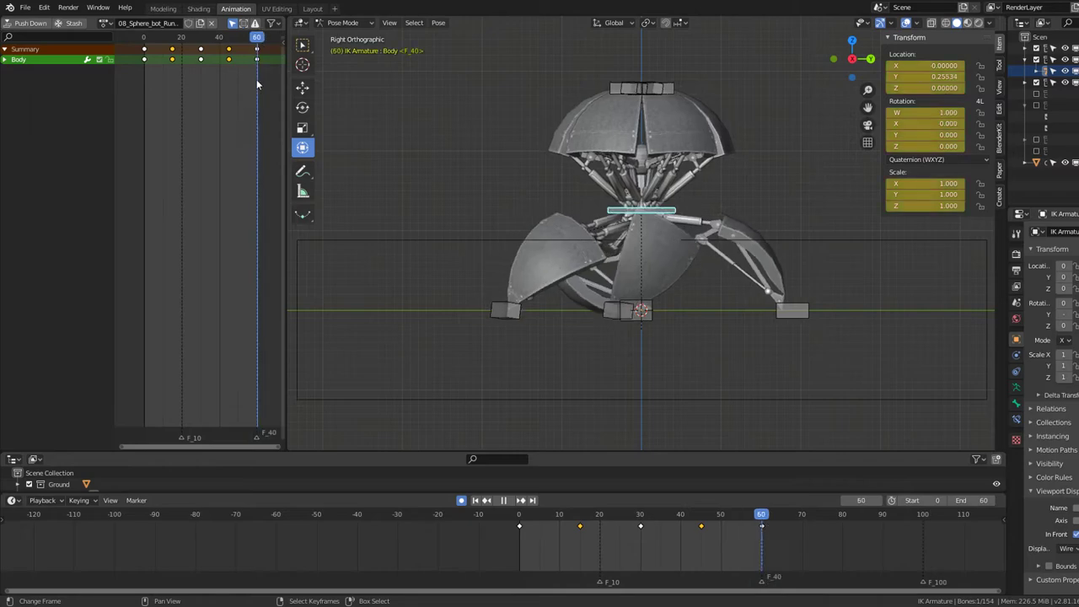
key("r")
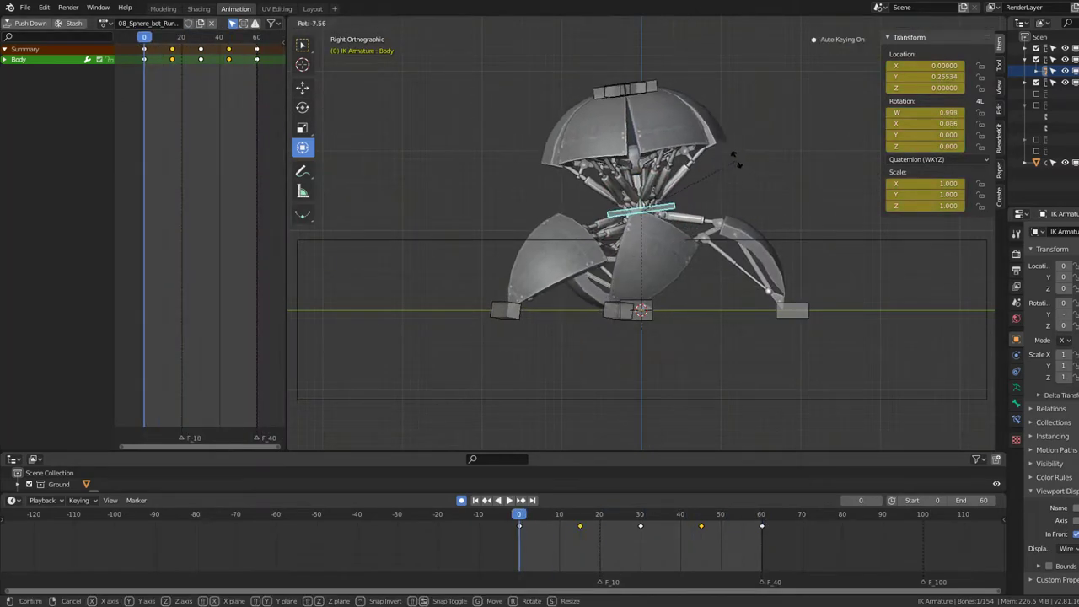
left_click(728, 161)
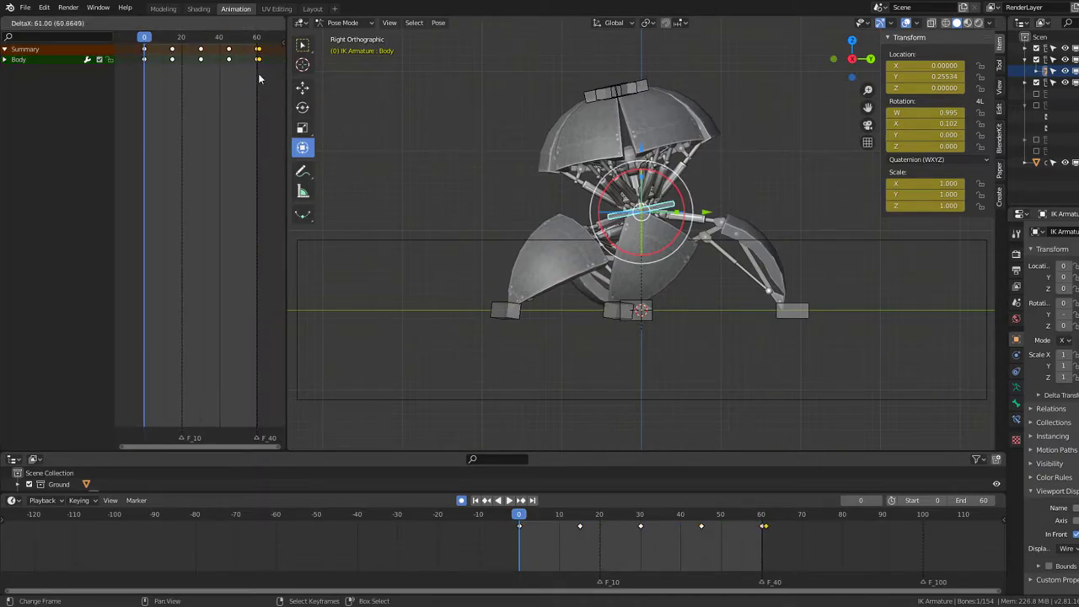
key("space")
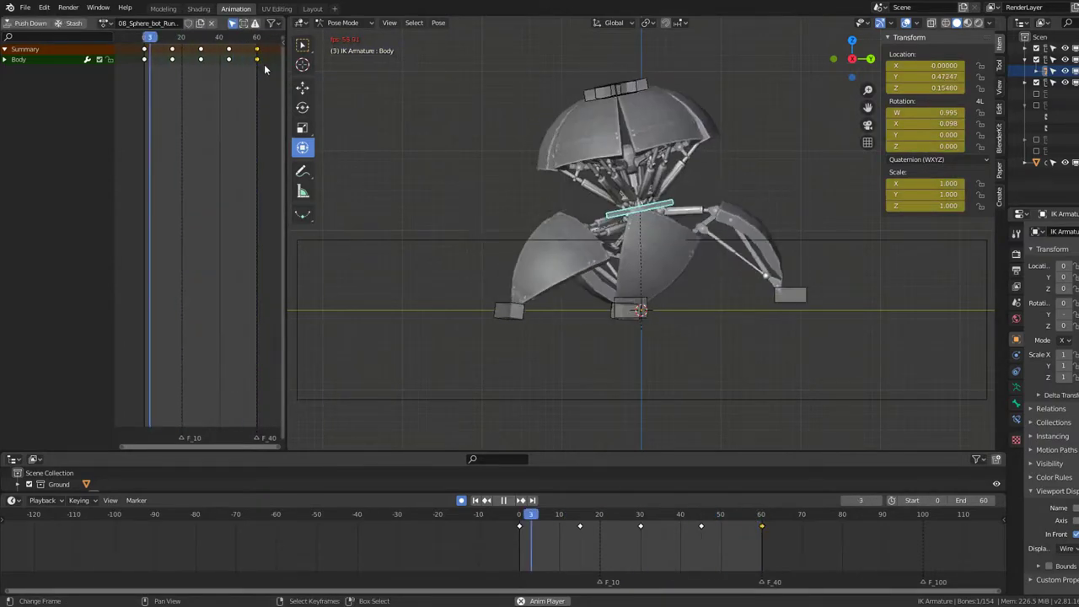
key("space")
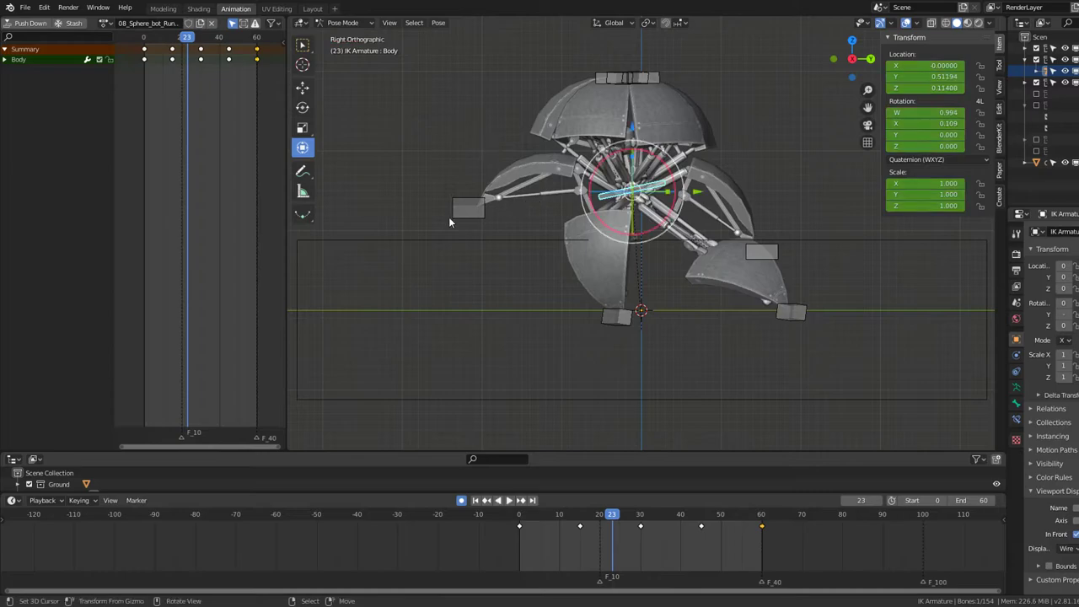
Step: Select the Leg2.005 controller and scrub to frame 30
left_click(452, 214)
key("space")
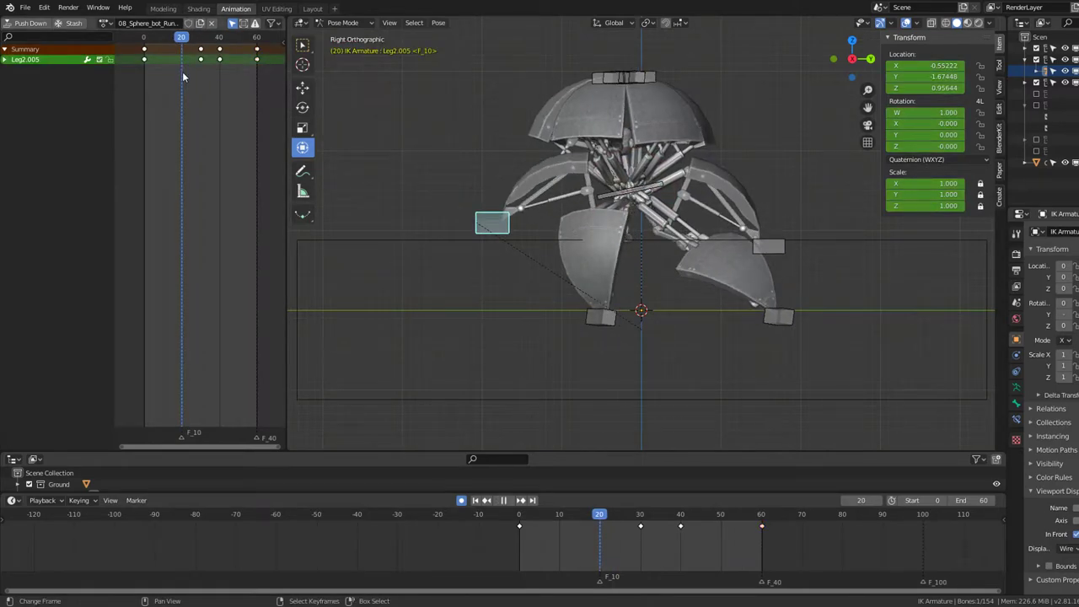
left_click_drag(182, 72, 200, 80)
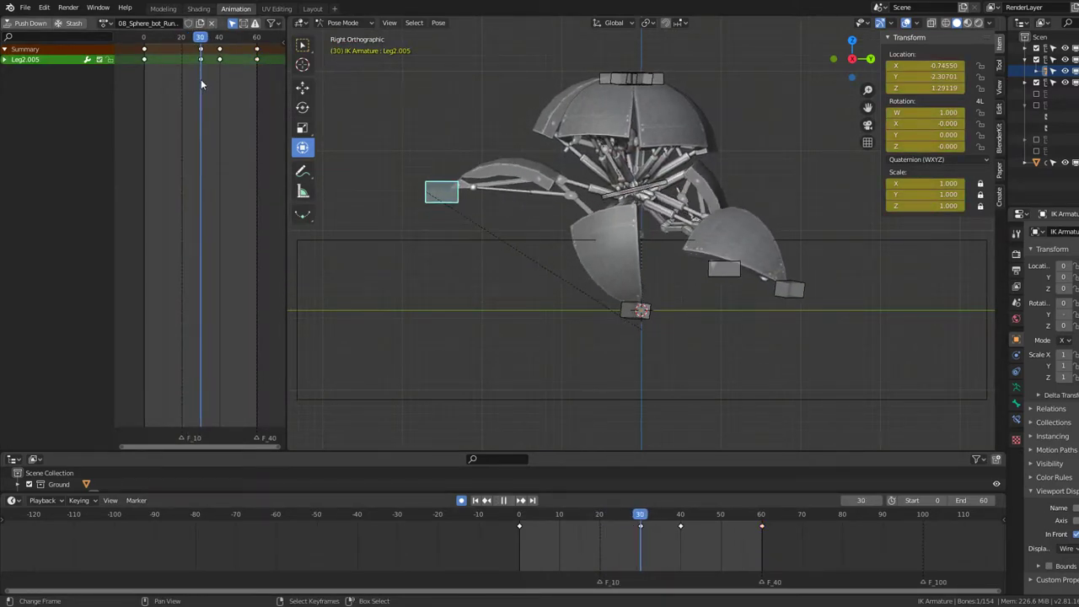
Step: Stop playback, try a vertical move on the Leg2.005 foot controller, and return to frame 0
key("space")
key("g")
key("z")
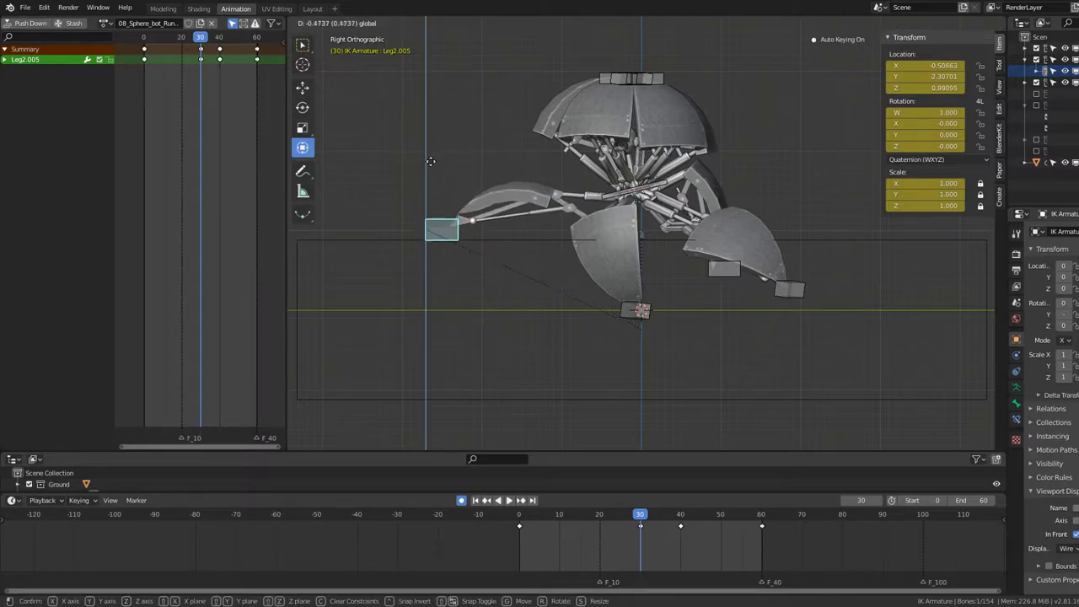
key("space")
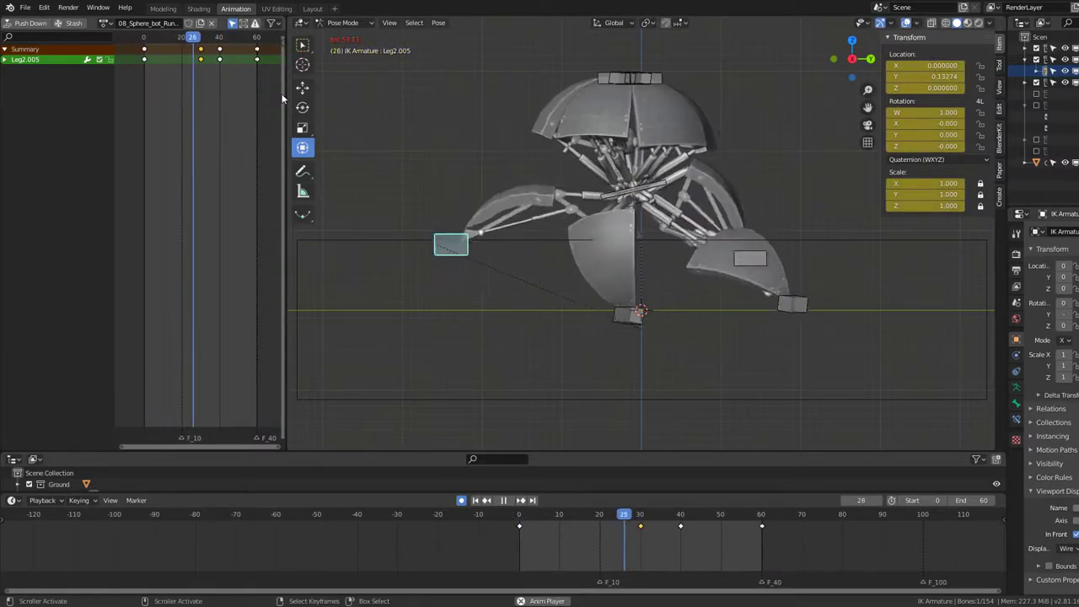
key("Escape")
Step: Scrub between frames 10 and 20, trying and cancelling vertical moves of the Leg2.005 foot
left_click_drag(147, 90, 172, 98)
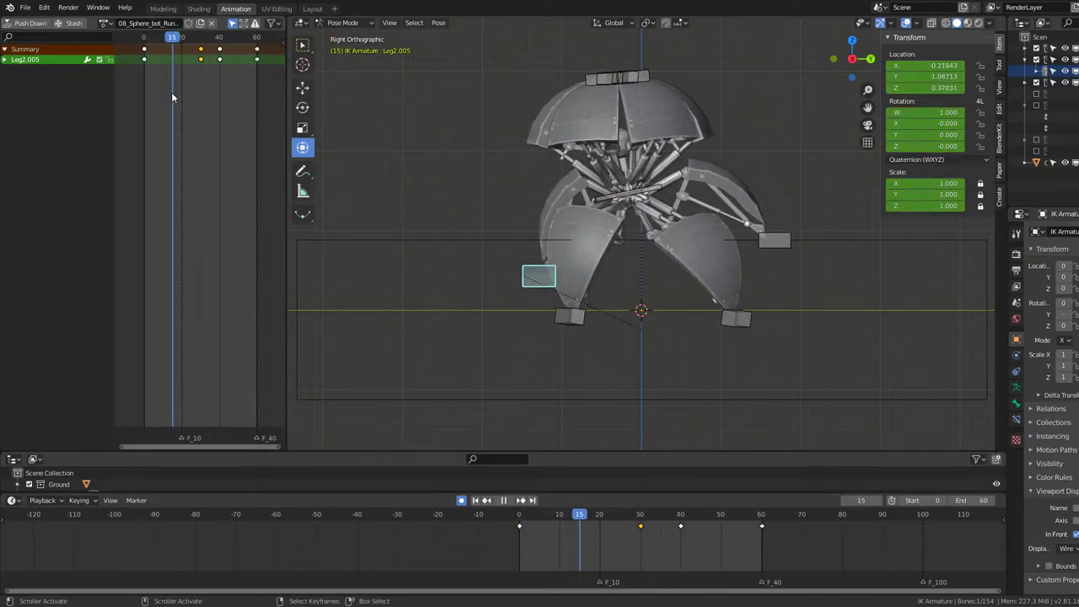
left_click_drag(171, 98, 182, 96)
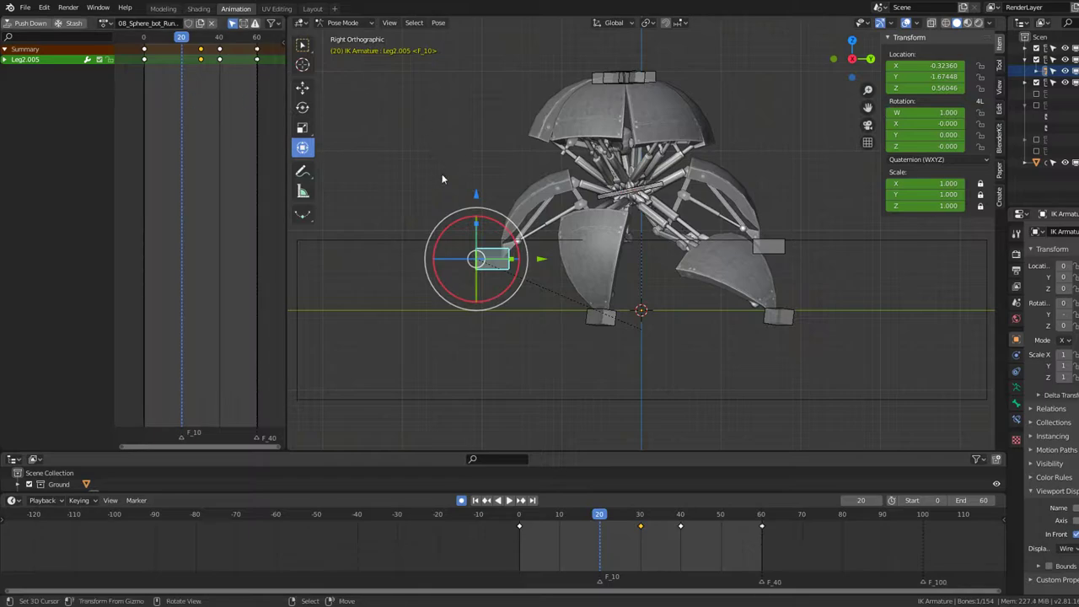
key("g")
key("z")
right_click(490, 175)
left_click_drag(177, 71, 164, 71)
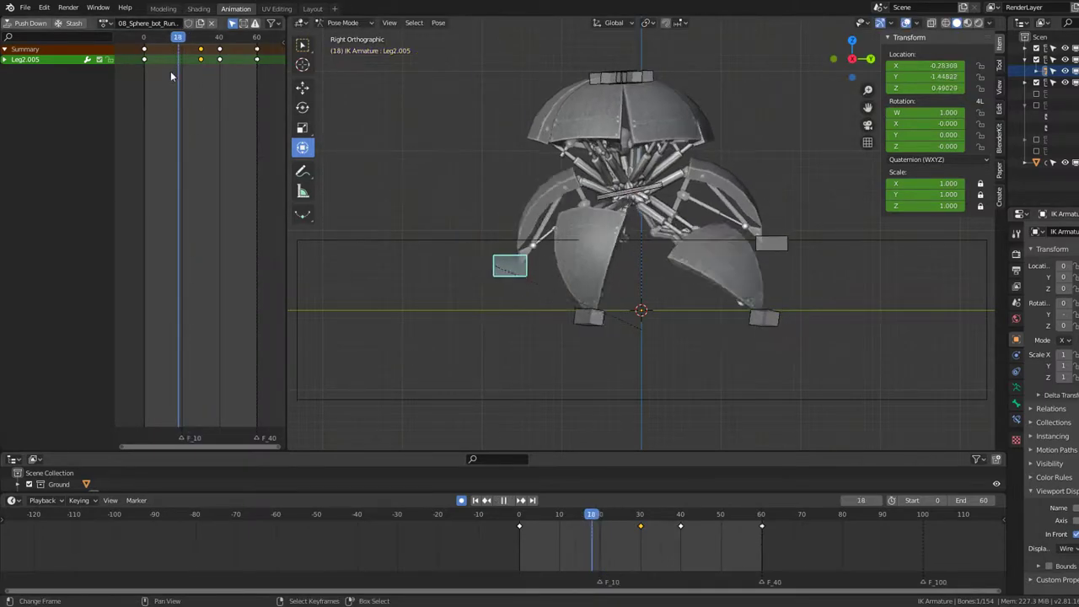
key("space")
key("space")
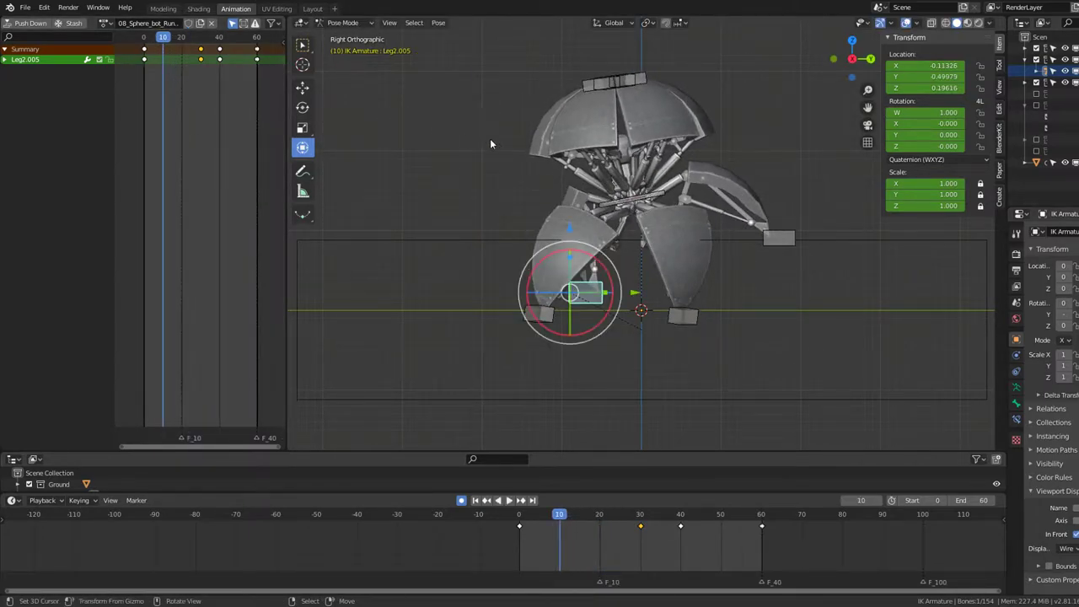
key("g")
key("z")
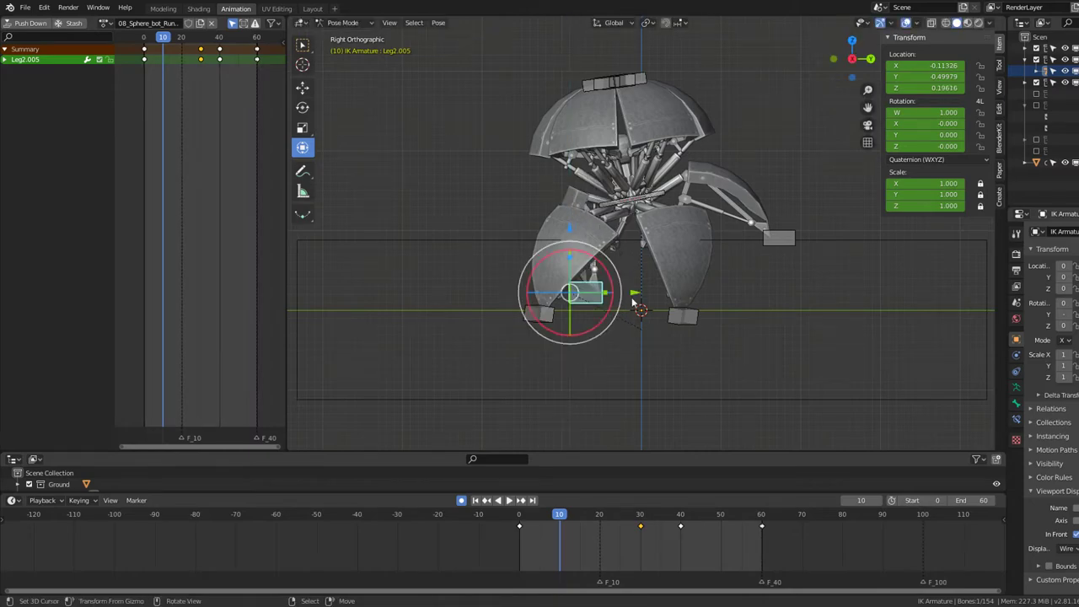
left_click_drag(168, 63, 183, 70)
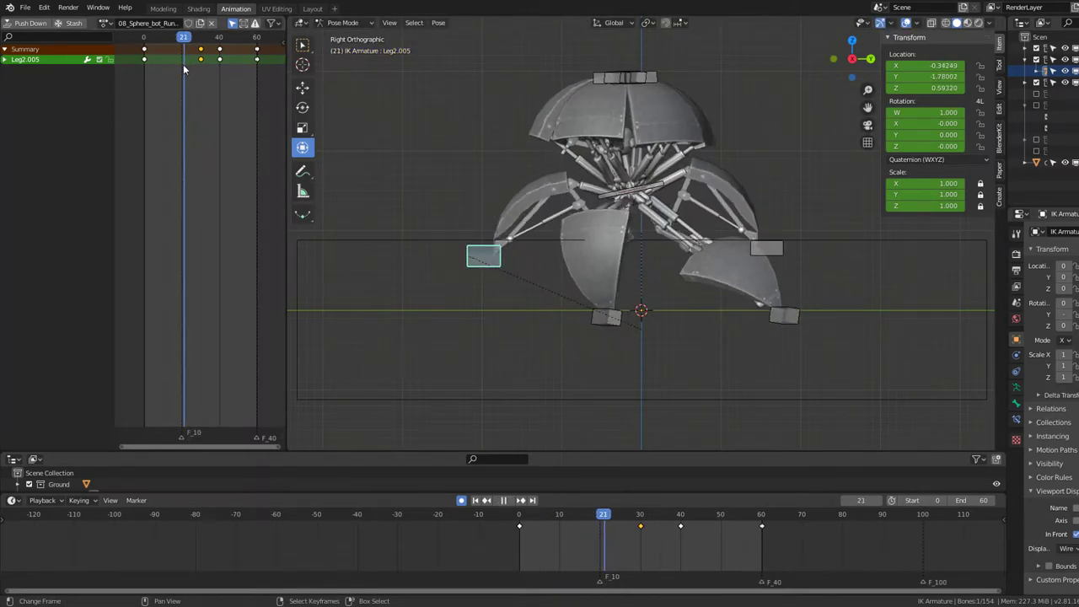
Step: Raise the Leg2.005 foot at frame 20, shift it back along Y, and replay to check
key("g")
key("z")
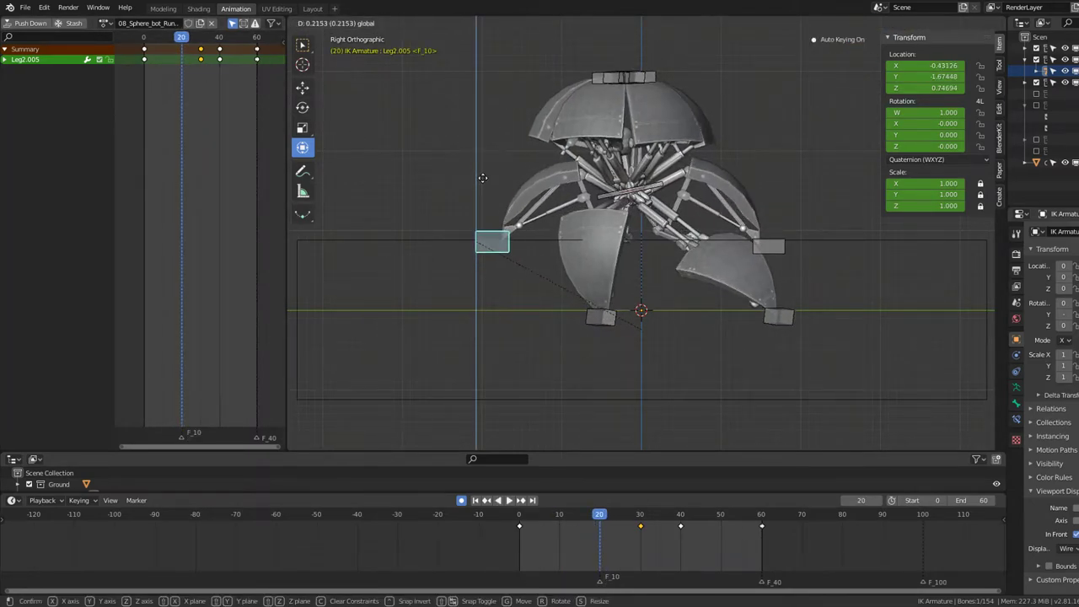
left_click(481, 172)
left_click_drag(552, 240, 540, 236)
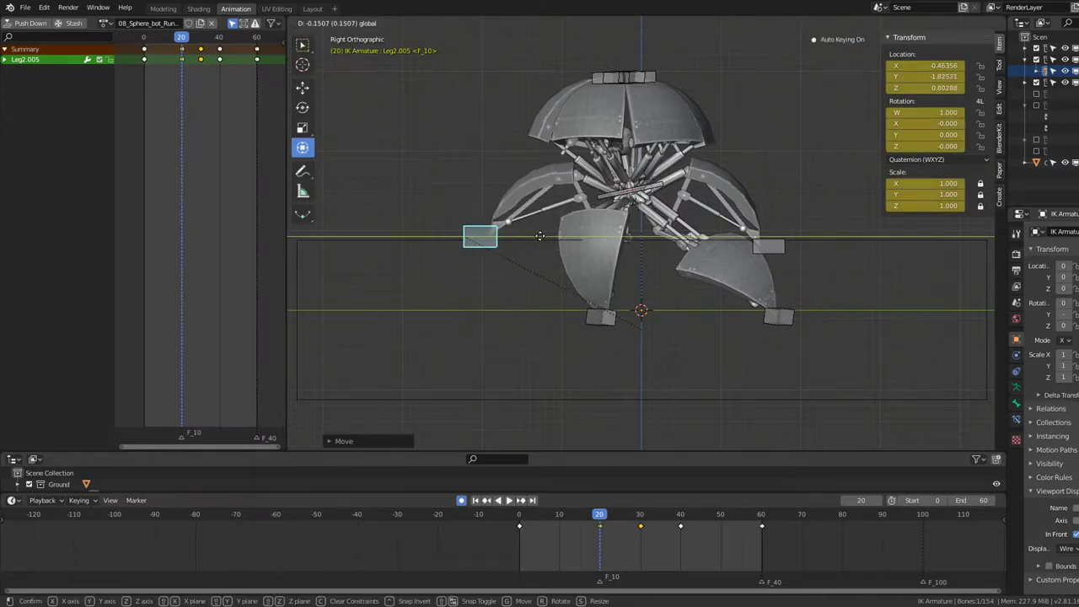
key("space")
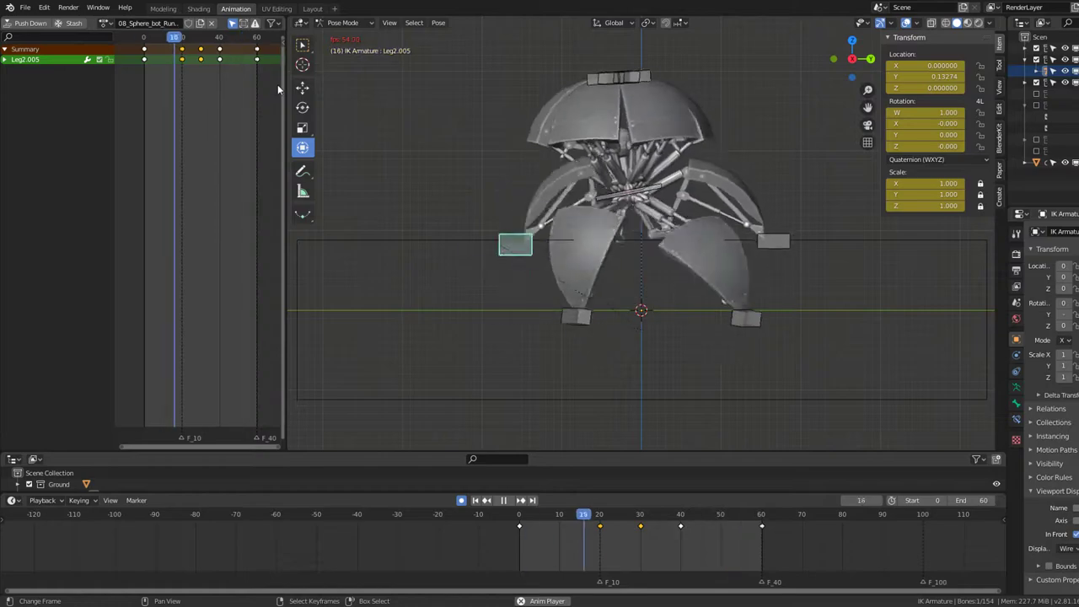
key("space")
key("space")
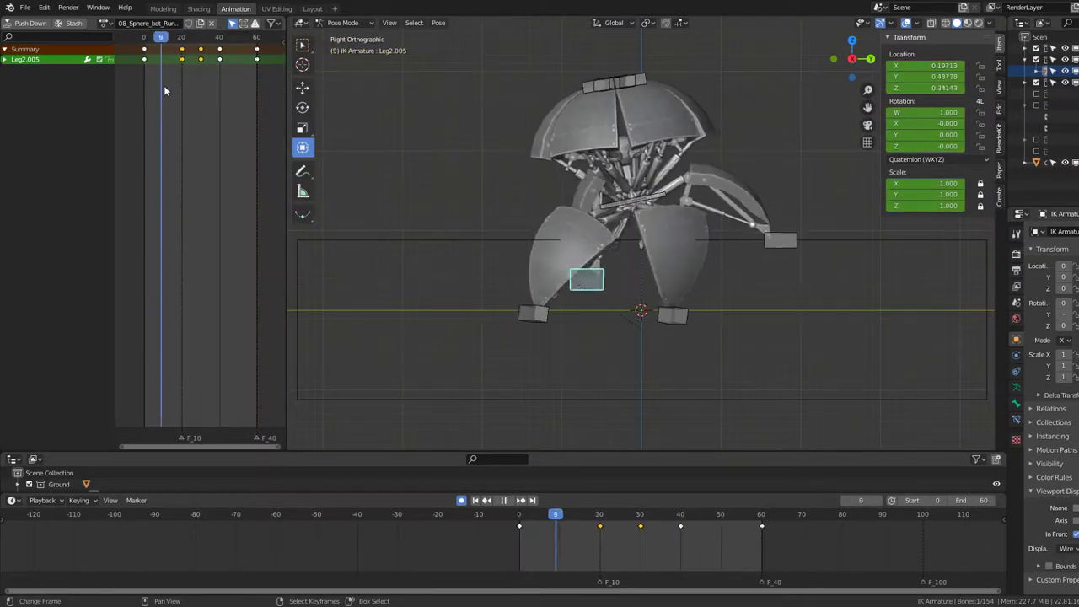
mouse_move(172, 87)
left_mouse_down()
mouse_move(155, 86)
mouse_move(183, 95)
mouse_move(131, 90)
left_mouse_up()
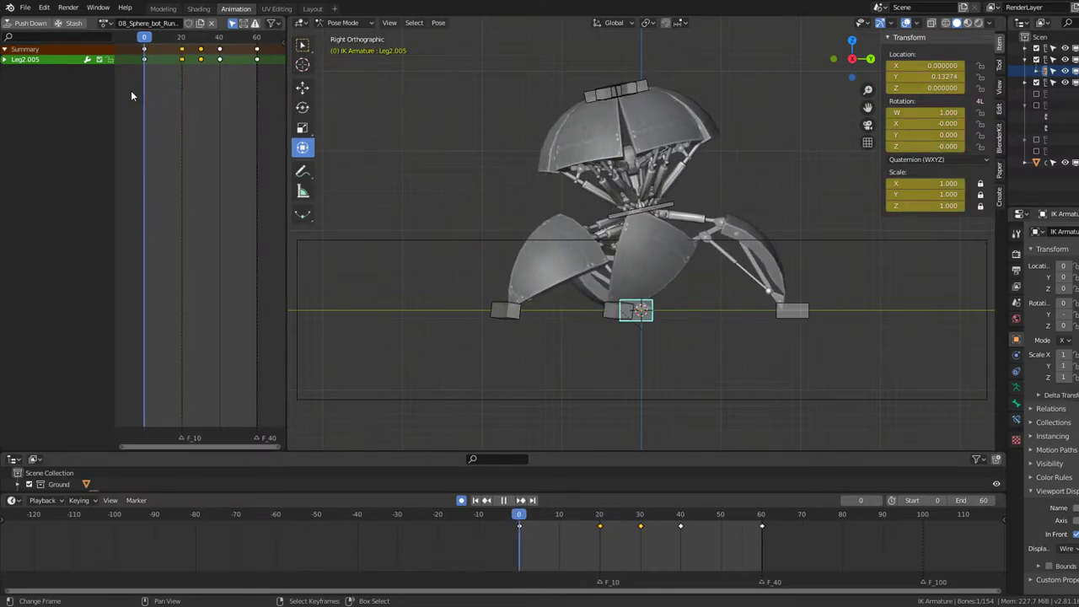
Step: Slide the Leg2.005 foot along the ground and copy its frame-0 key to frame 59
right_click(672, 306)
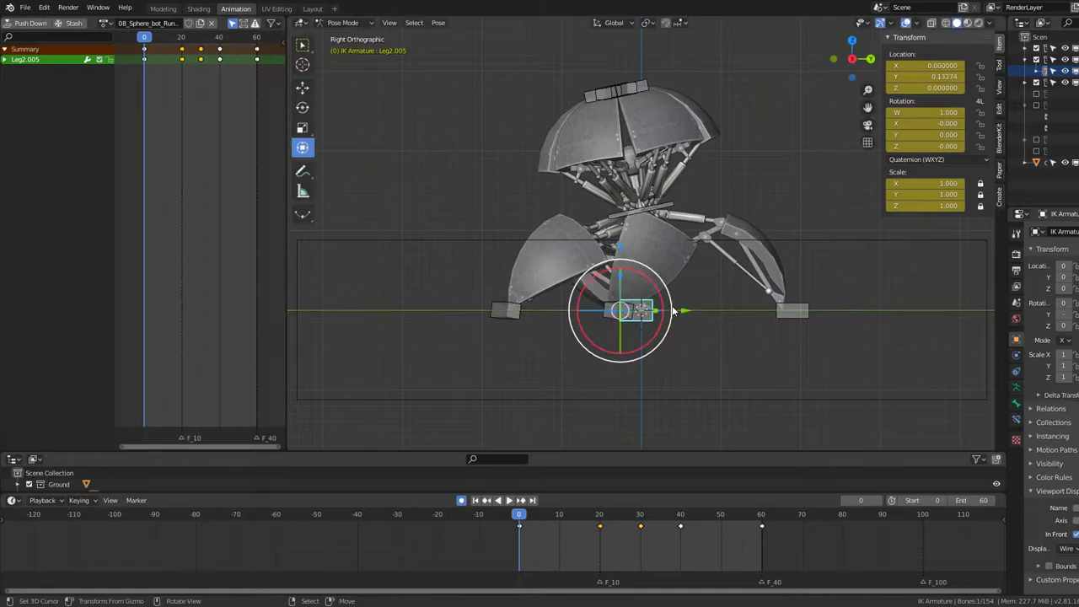
left_click_drag(692, 310, 678, 310)
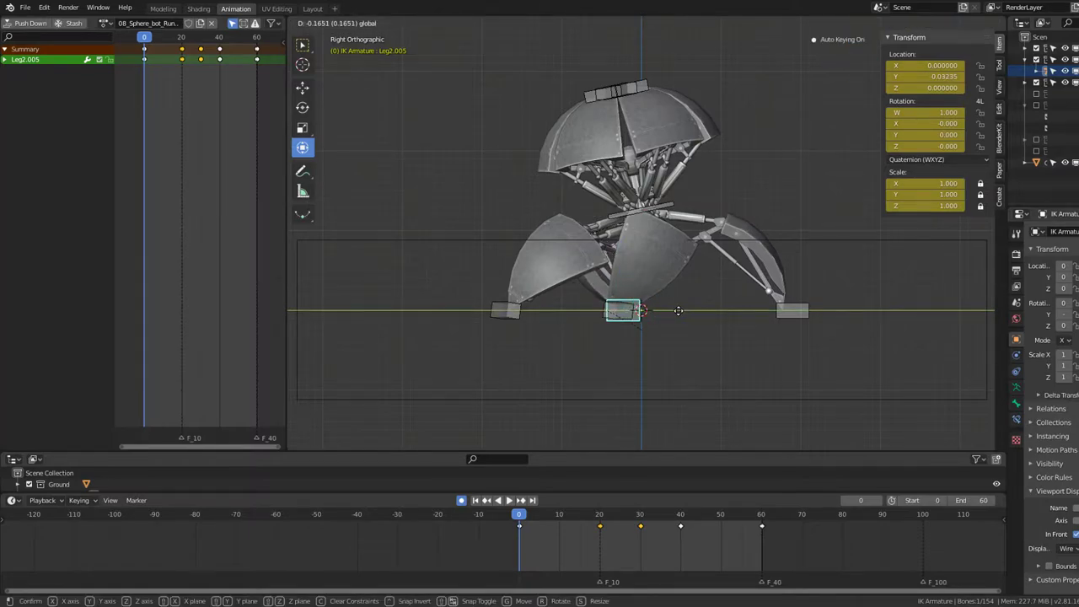
left_click(143, 51)
key("shift+d")
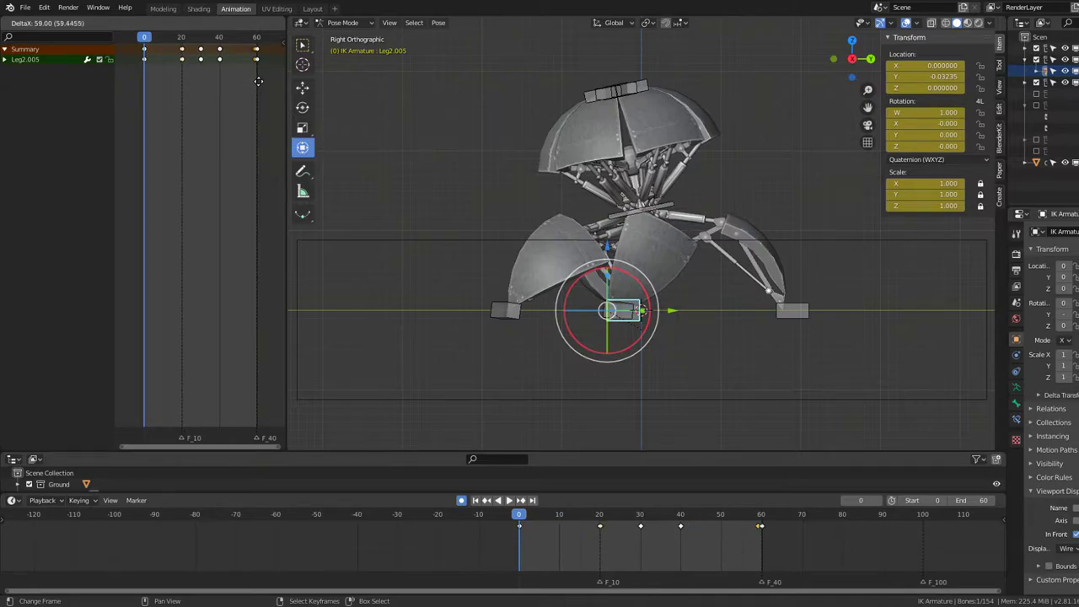
Step: Play the walk cycle to check the loop, stopping at frame 30
key("space")
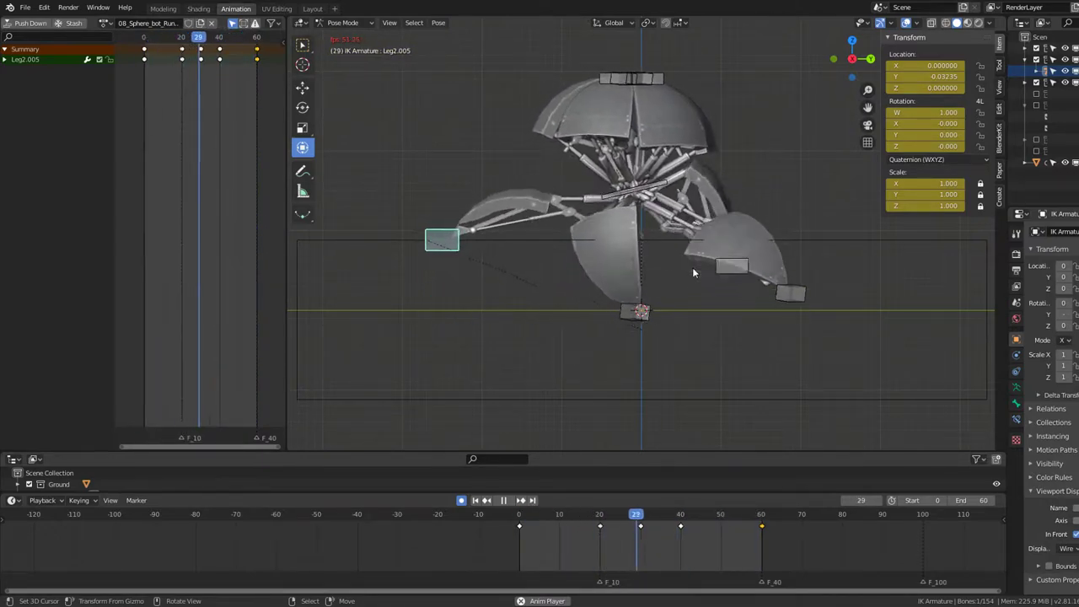
key("space")
left_click(579, 321)
key("space")
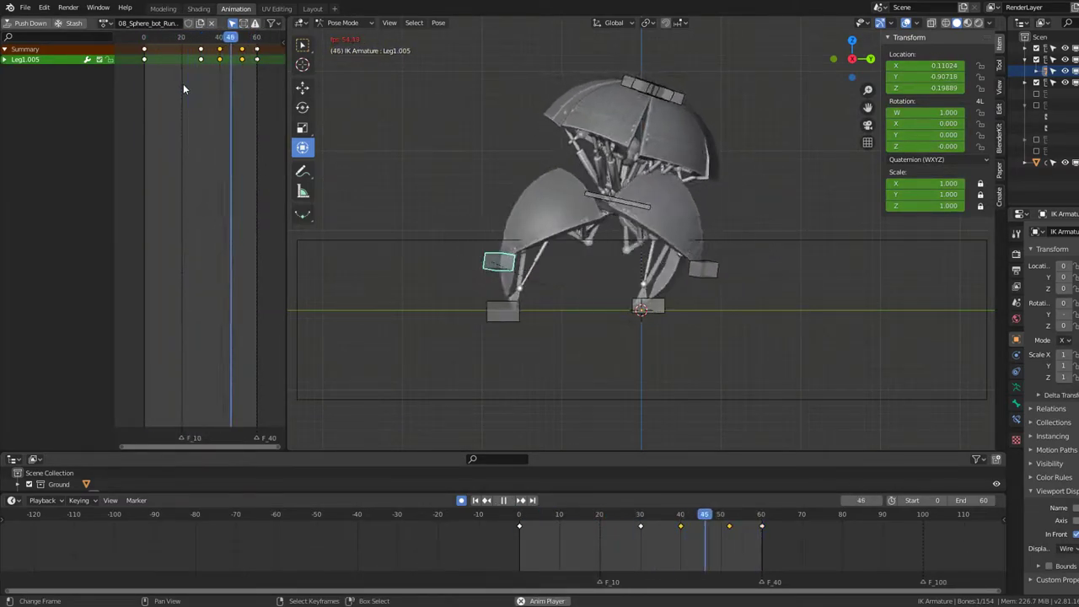
key("space")
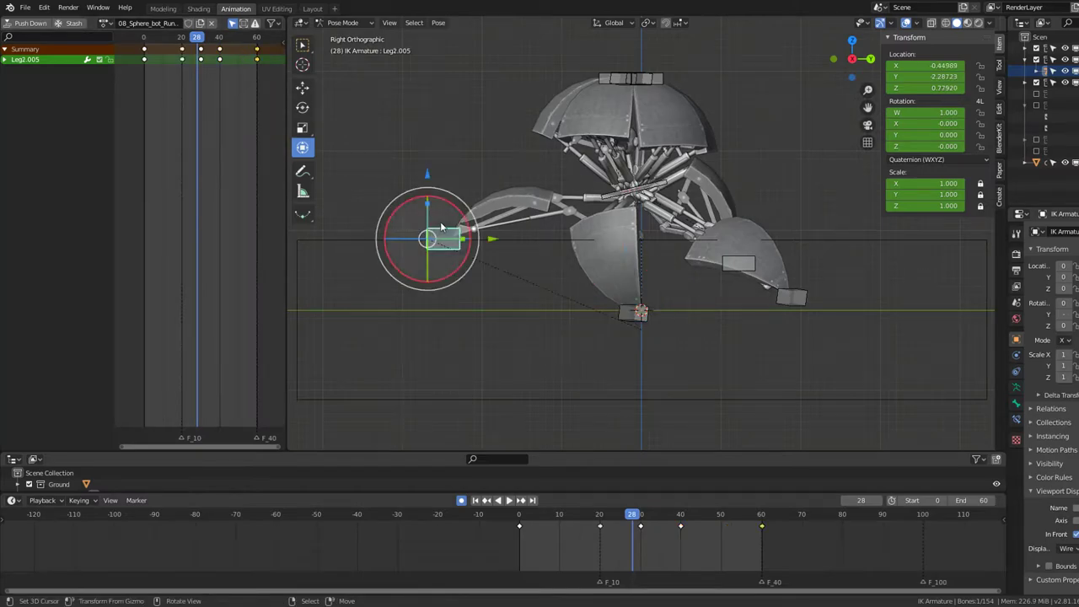
key("space")
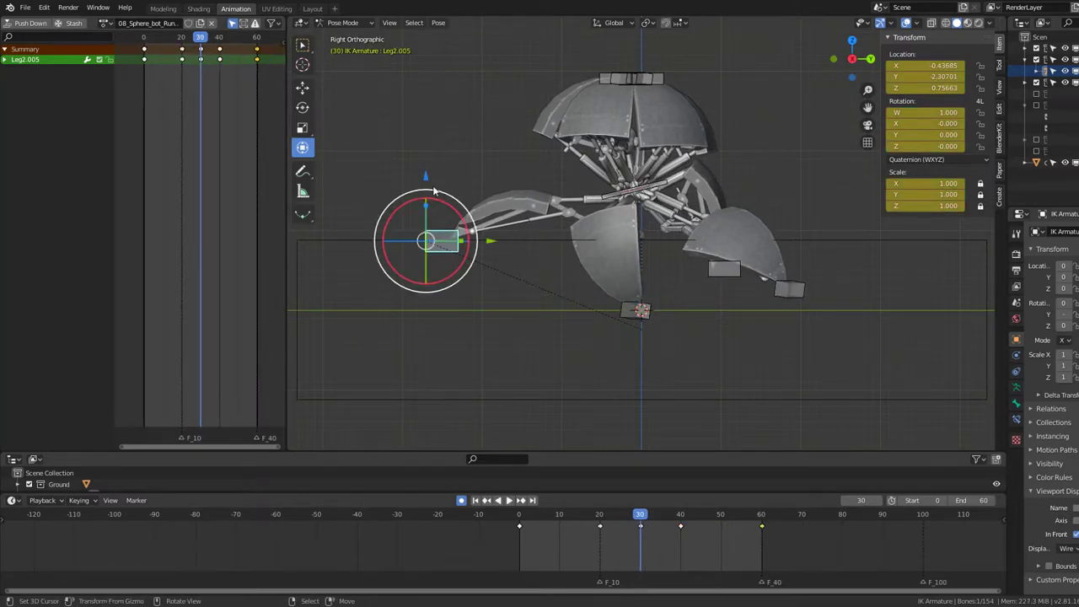
Step: Lower the Leg2.005 foot at frame 30, move it forward along Y, and replay
left_click_drag(425, 176, 423, 178)
left_click_drag(433, 224, 434, 226)
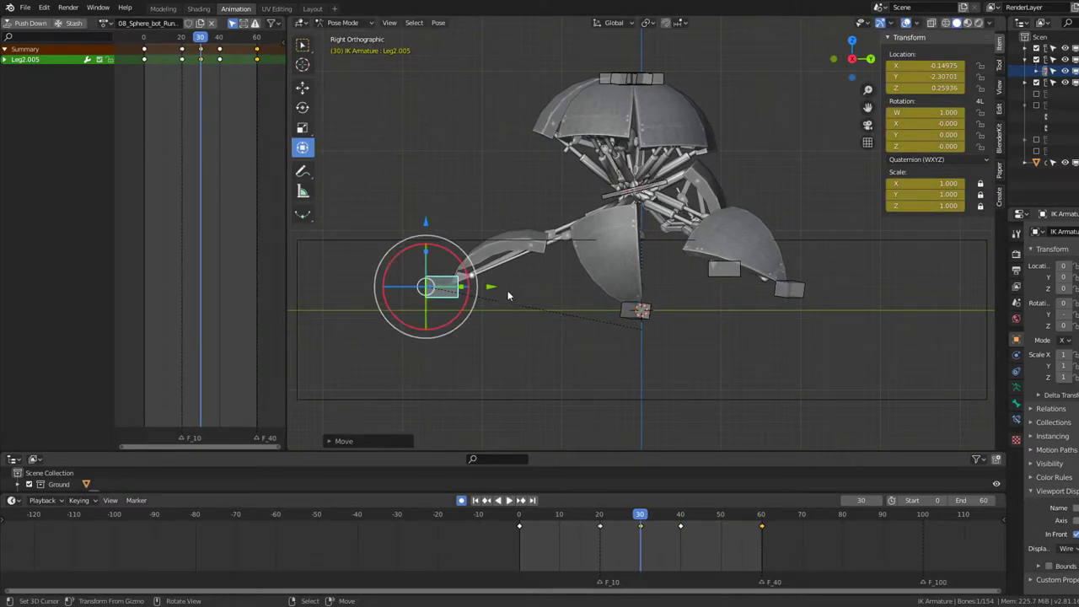
left_click_drag(493, 288, 528, 285)
key("space")
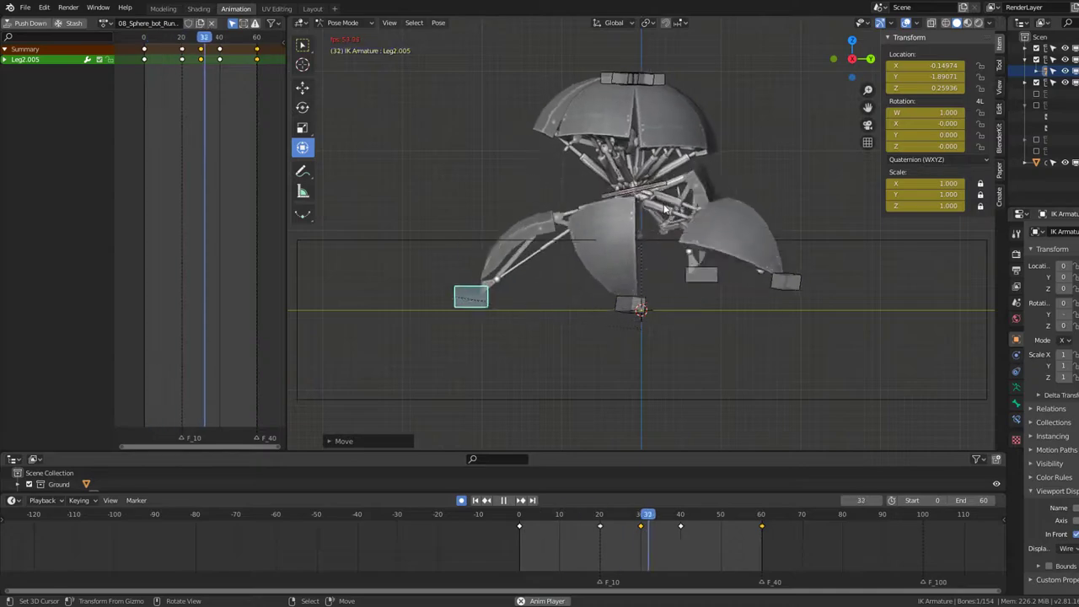
key("space")
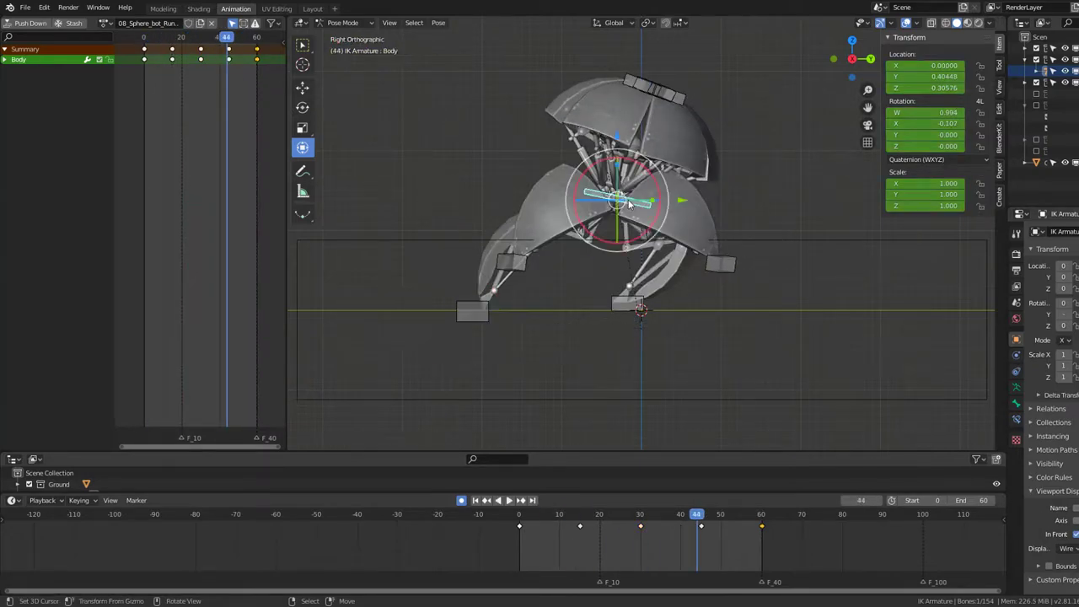
Step: Reduce the Body bone's tilt at frame 45, then play the cycle in reverse and forward
key("space")
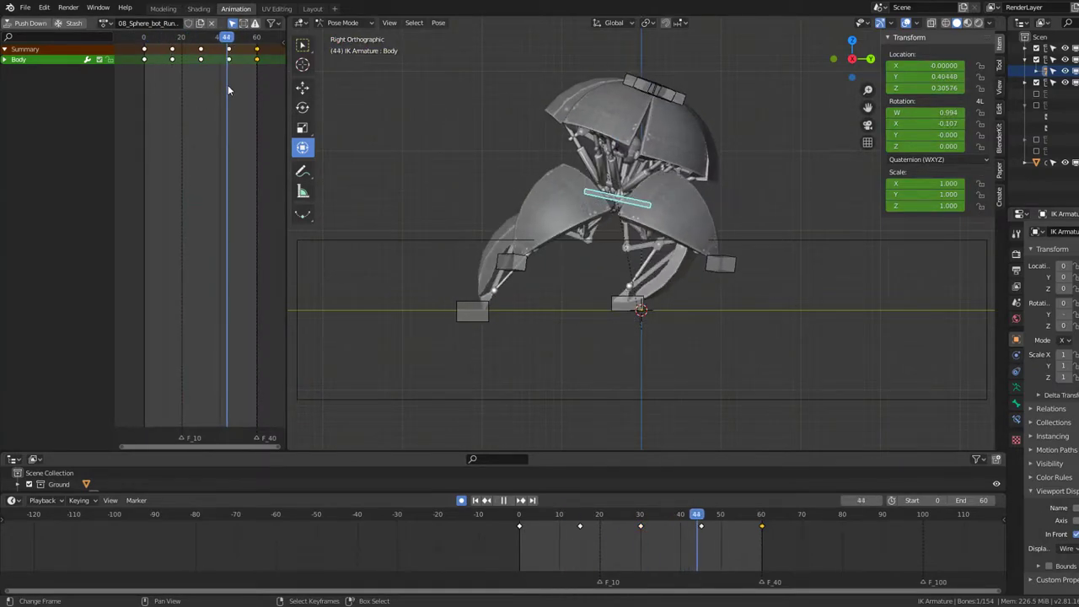
key("space")
scroll(421, 171, "up", 3)
key("r")
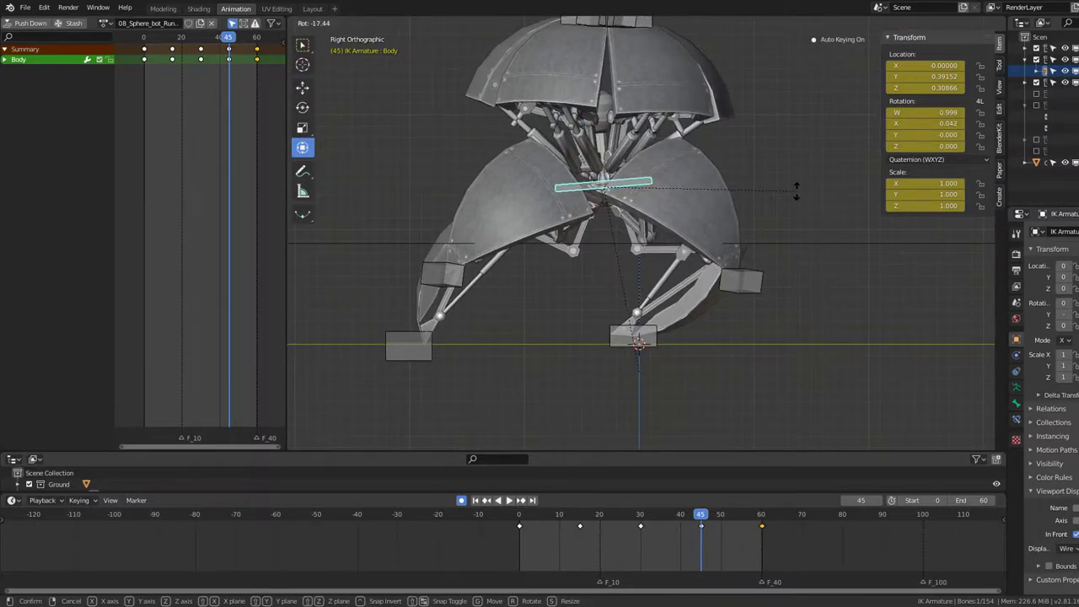
key("ctrl+shift+space")
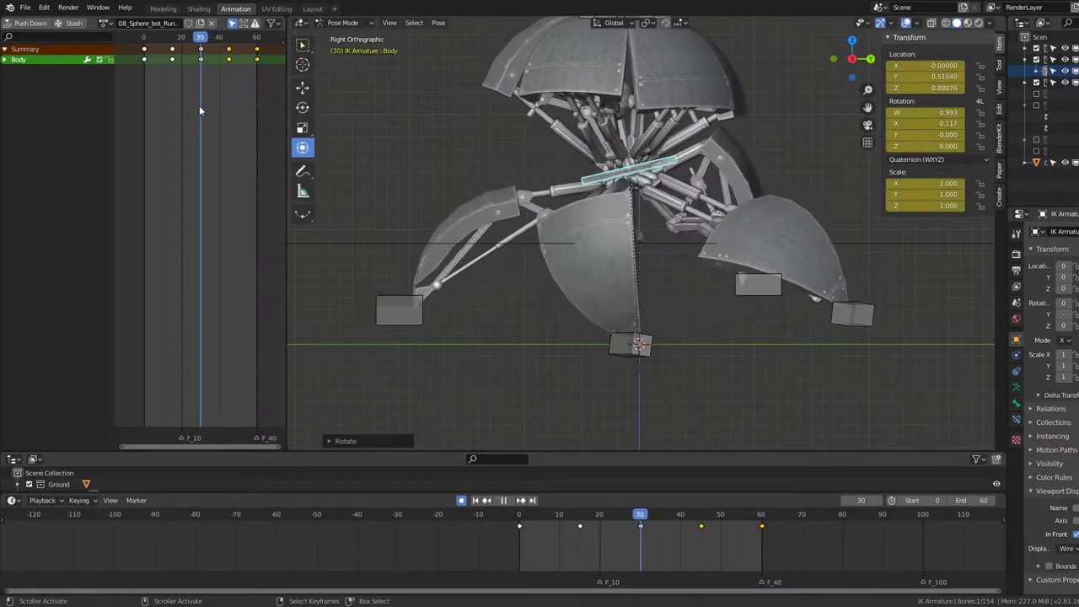
key("space")
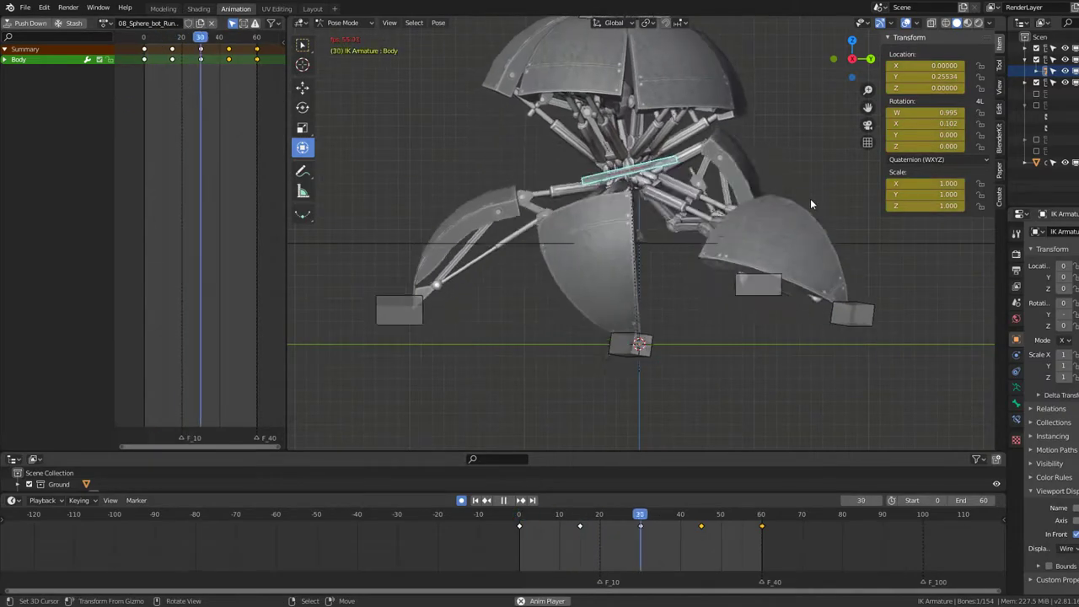
Step: Orbit around the robot to review the walk, then return to the right side view
middle_click_drag(805, 201, 739, 221)
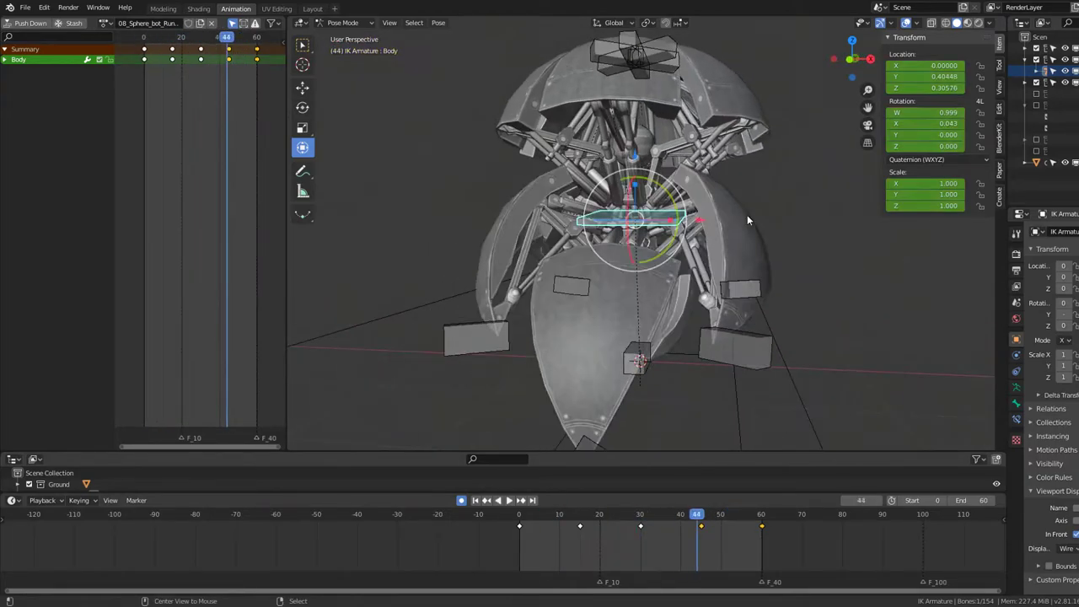
middle_click_drag(739, 215, 747, 214)
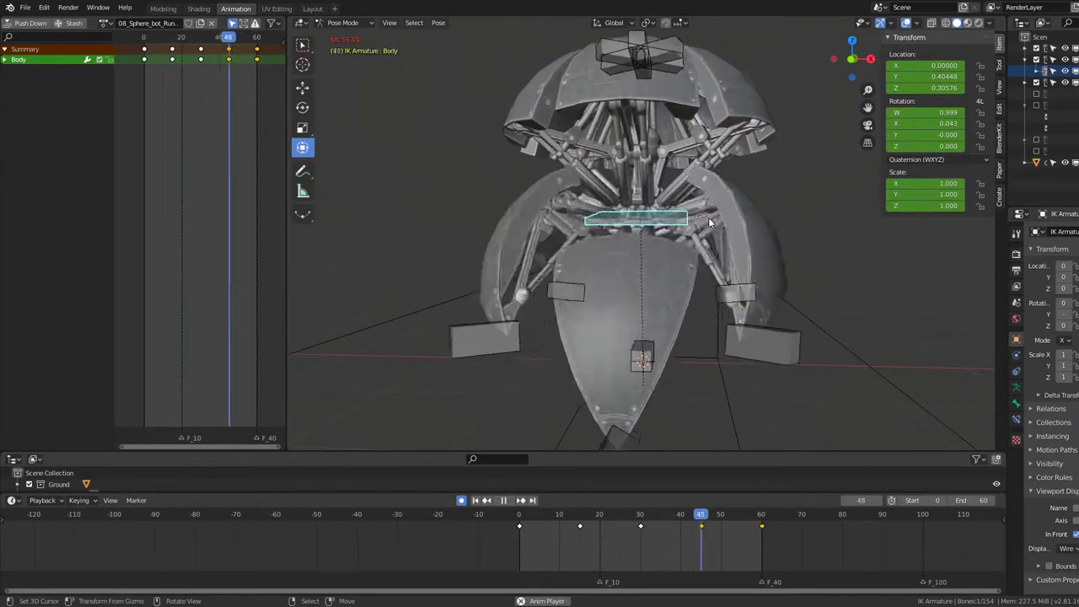
middle_click_drag(612, 217, 562, 203)
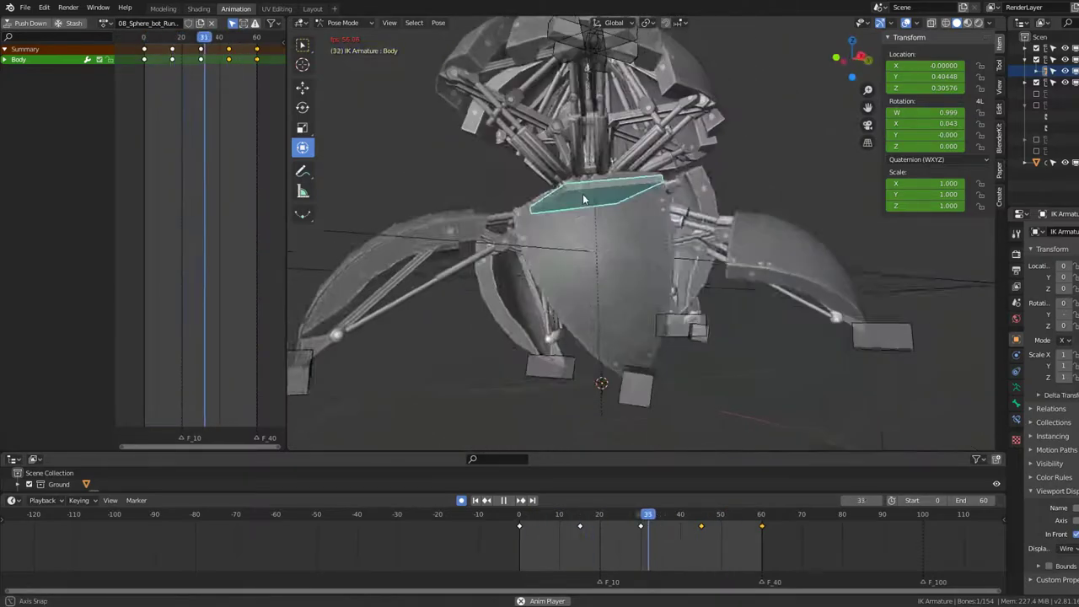
key("KP_3")
key("space")
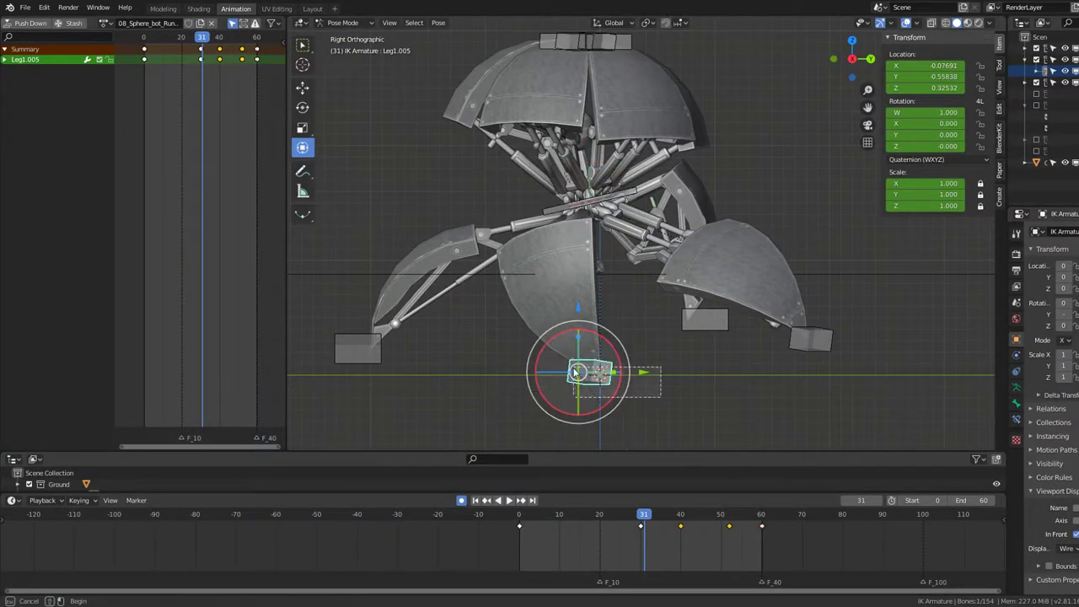
Step: At frame 30, shift the selected foot controllers along Y and play to check
left_click_drag(203, 84, 200, 83)
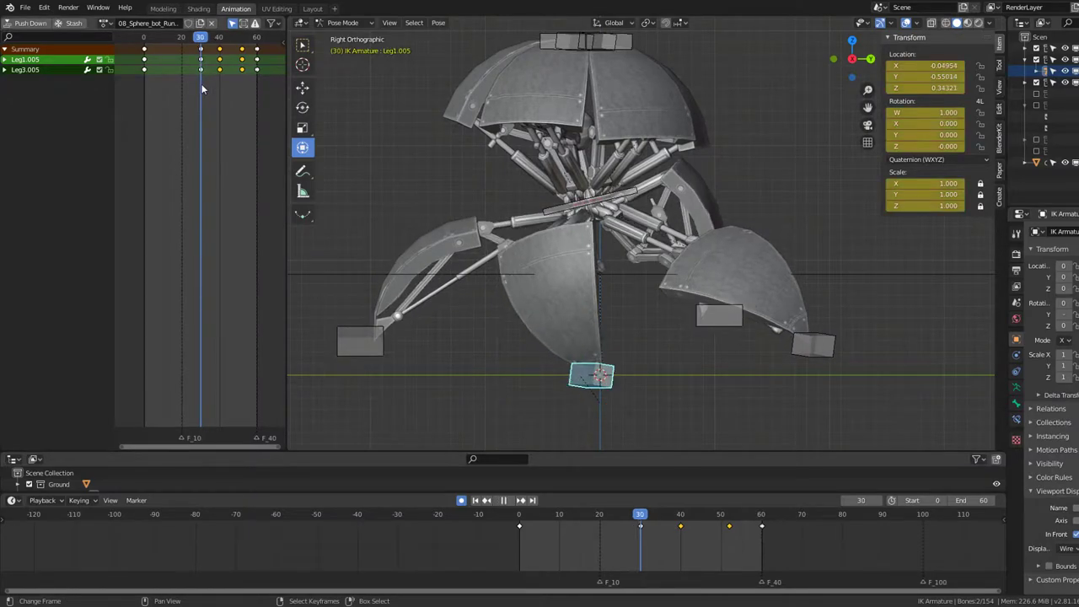
left_click_drag(654, 384, 682, 384)
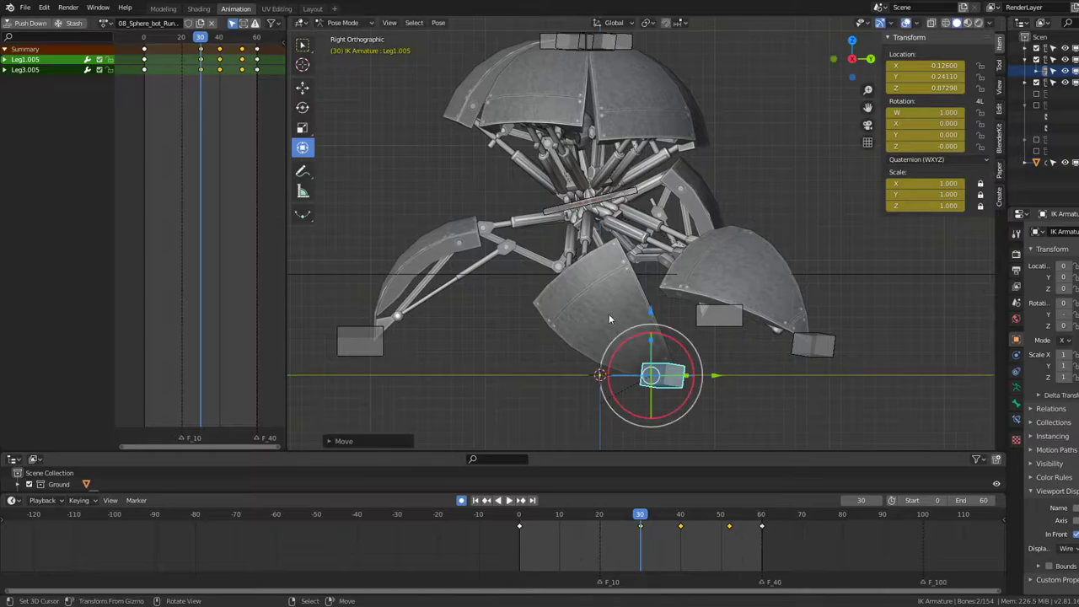
key("space")
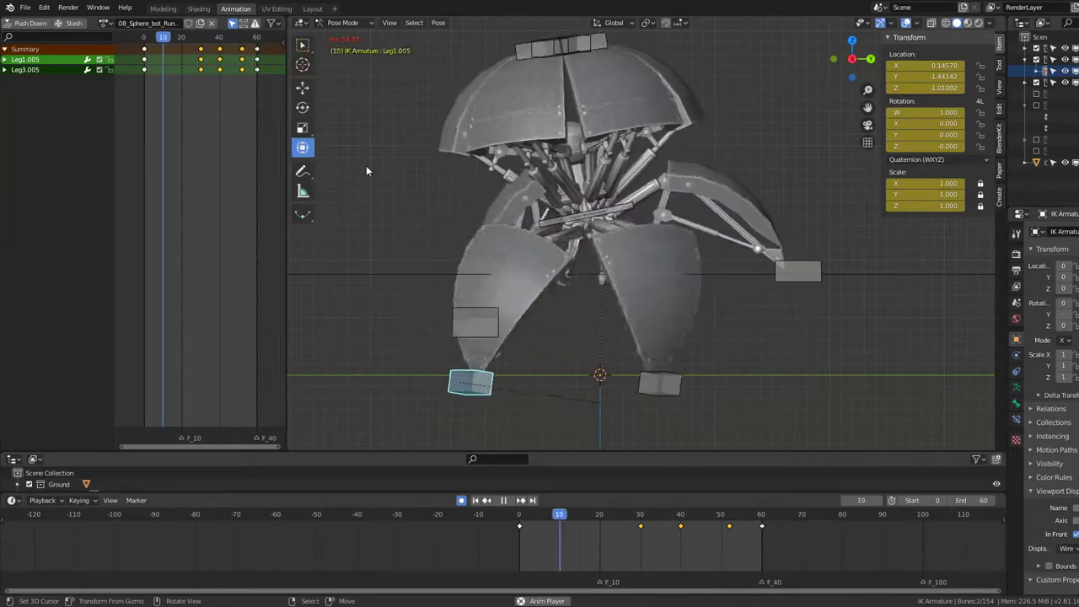
key("Escape")
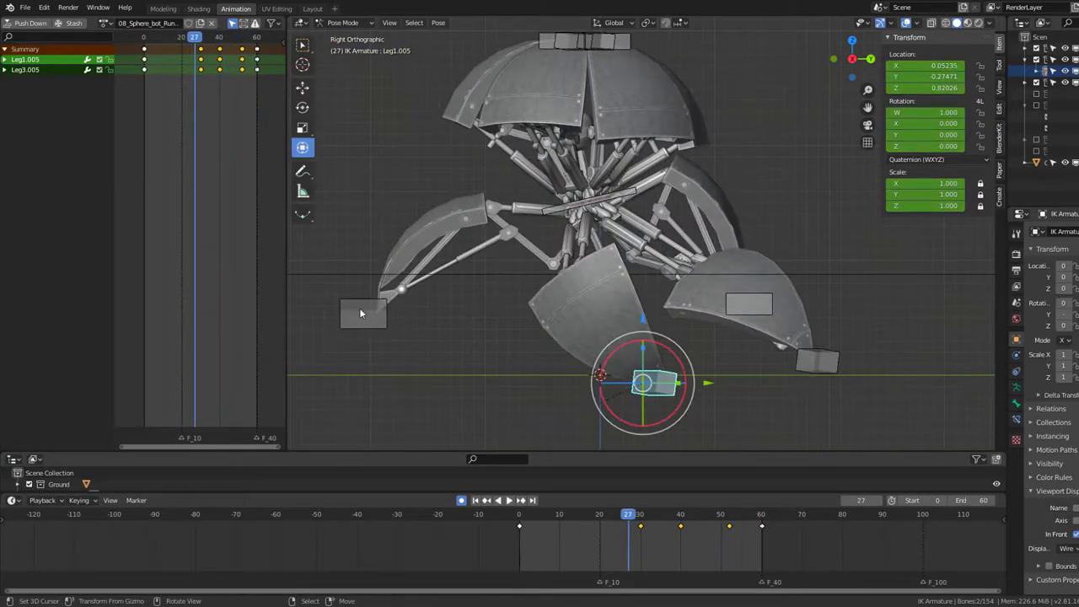
Step: Select the Leg2.005 foot controller and reposition it around frame 10
left_click(371, 306)
left_click_drag(173, 99, 180, 111)
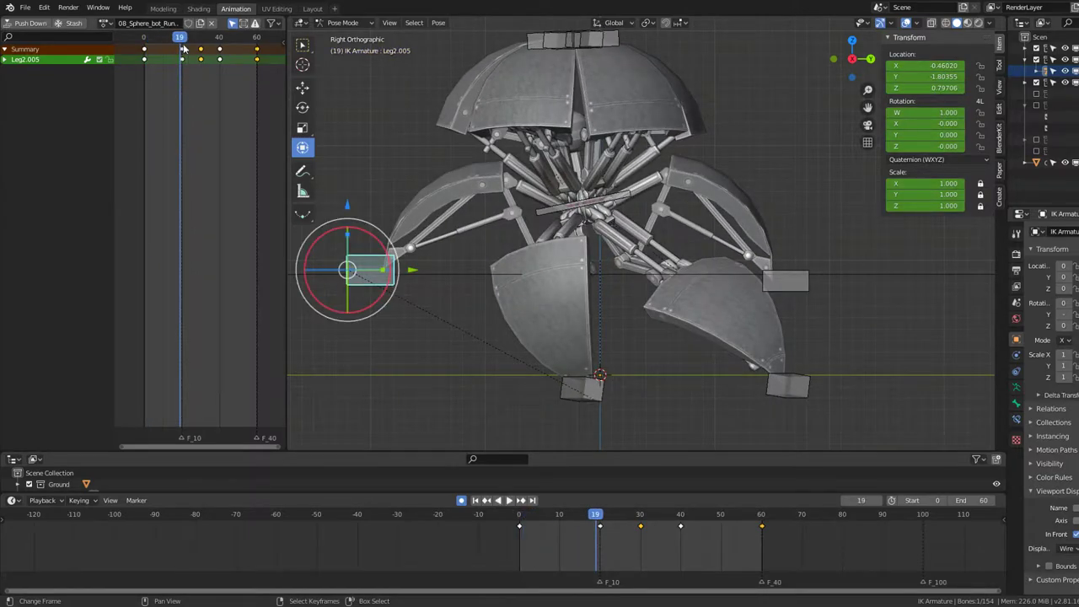
key("space")
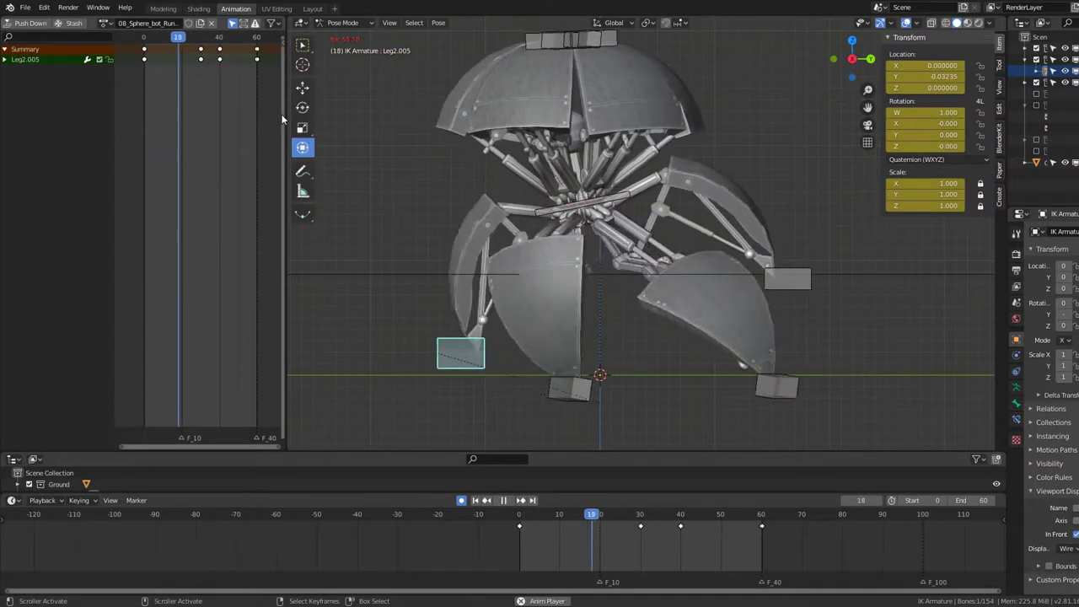
key("space")
left_click_drag(130, 101, 163, 107)
key("g")
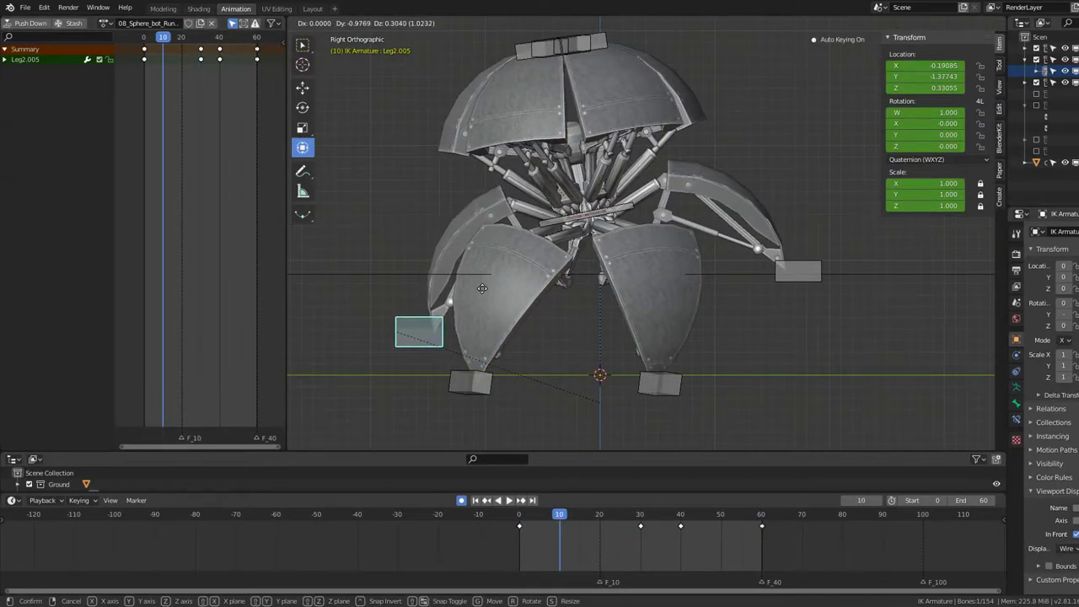
left_click(483, 288)
Step: Play back the change and remove the new frame-10 keyframe
key("space")
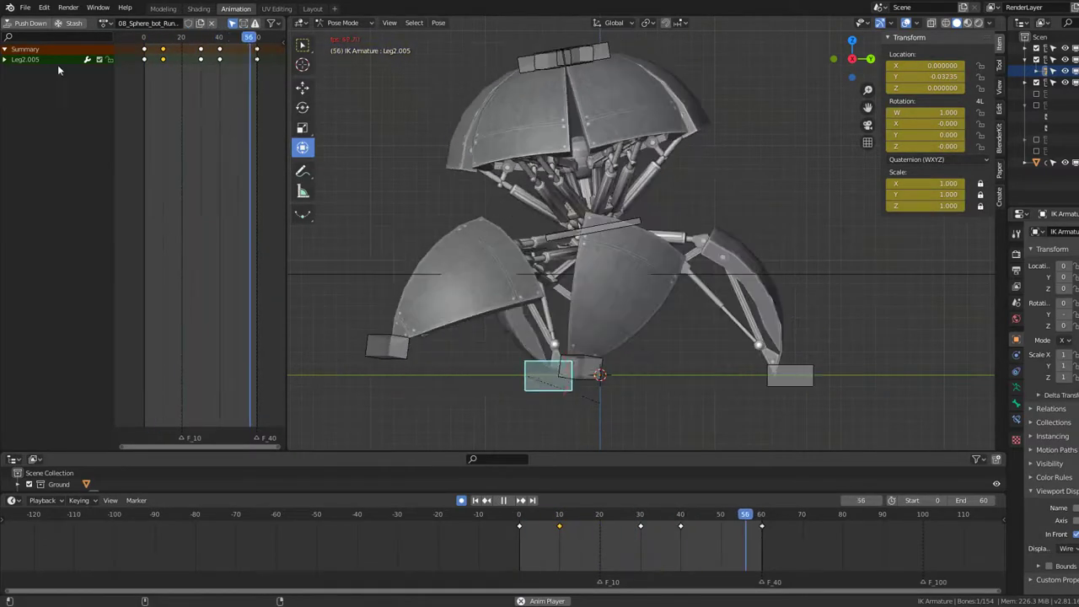
key("space")
left_click(163, 51)
key("space")
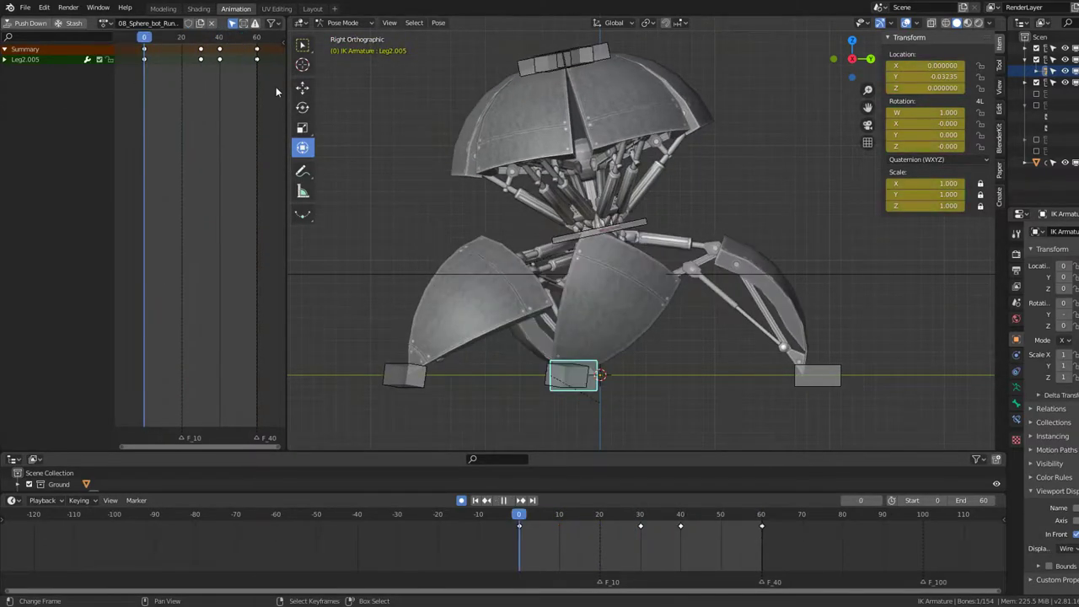
Step: Preview the walk, then shift Leg2.005's frame 30 and 40 keys 15 frames earlier
left_click_drag(148, 98, 180, 102)
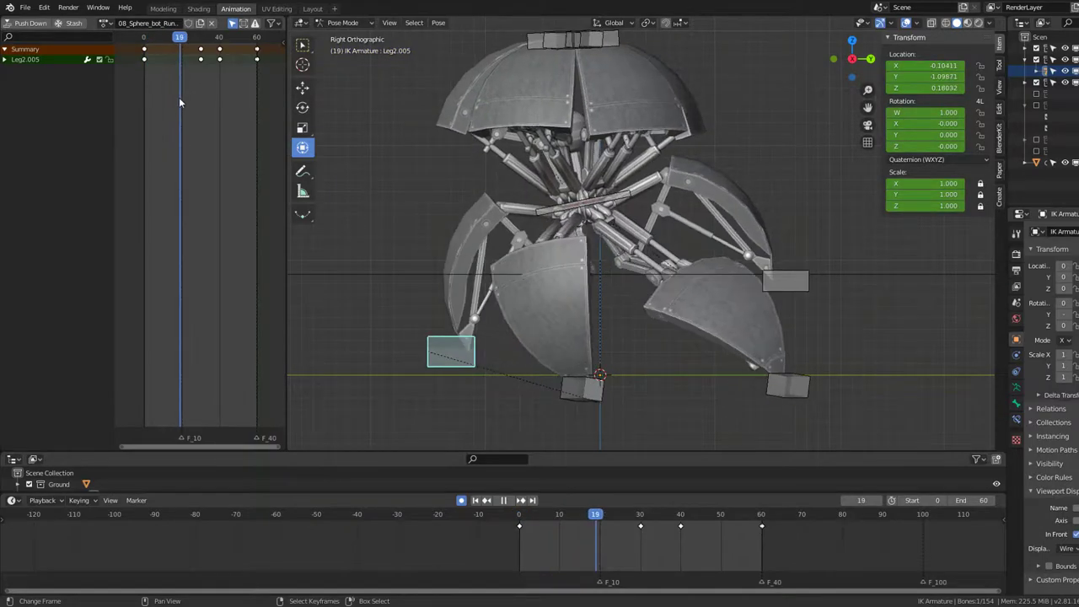
left_click_drag(162, 66, 200, 72)
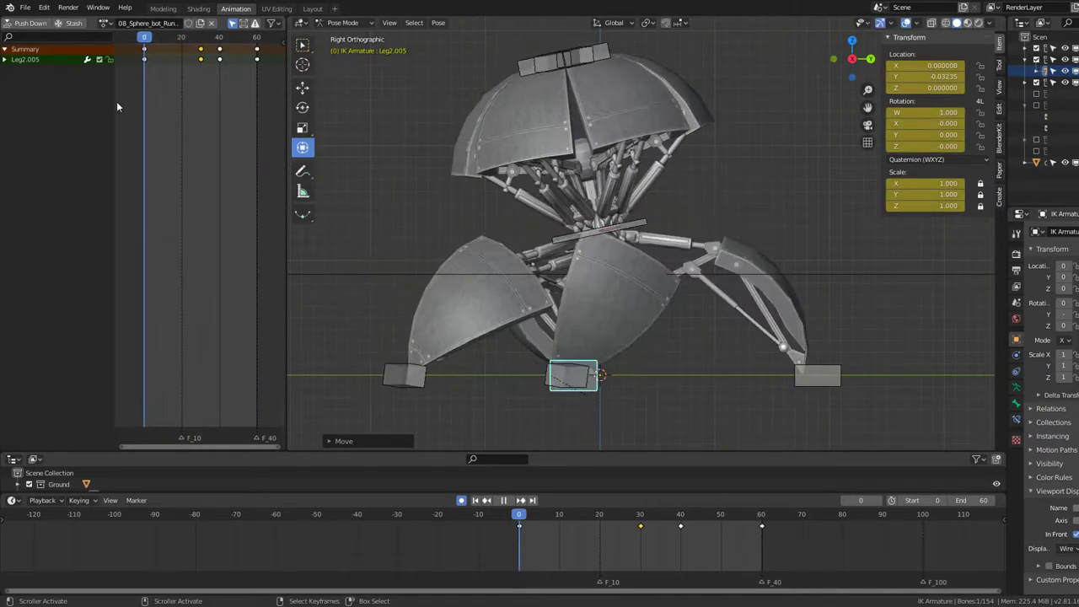
key("space")
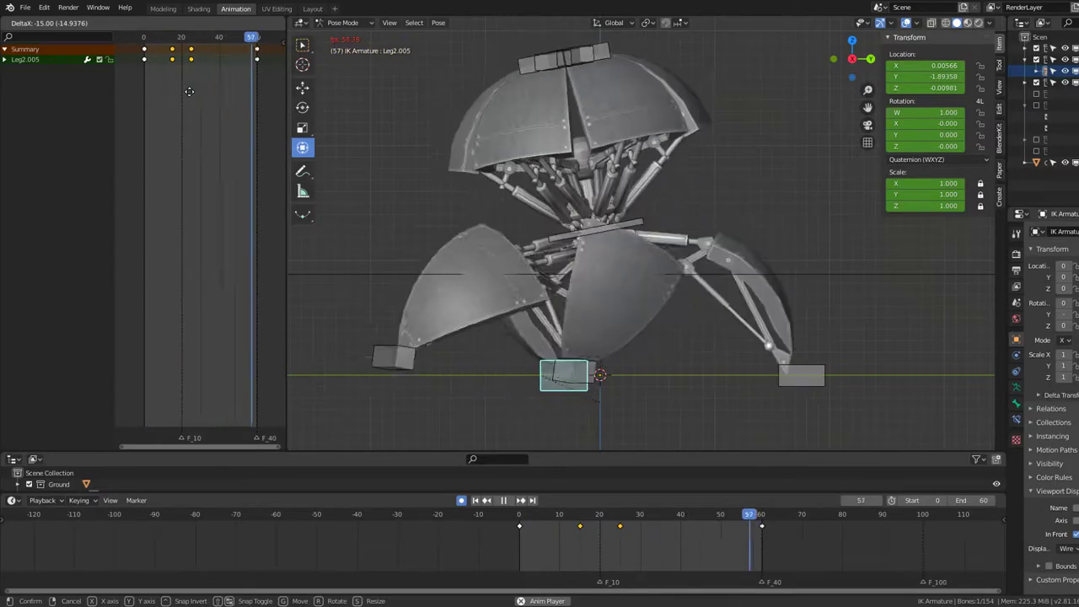
left_click(192, 91)
mouse_move(354, 160)
middle_mouse_down()
mouse_move(487, 183)
mouse_move(632, 180)
mouse_move(681, 236)
mouse_move(637, 251)
middle_mouse_up()
left_click(511, 396)
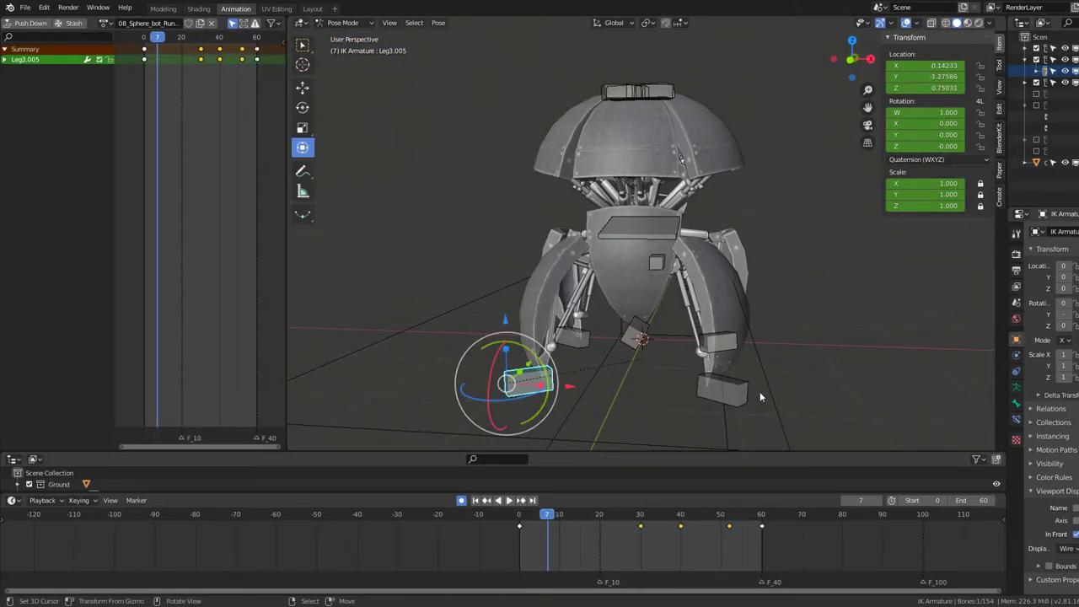
left_click(760, 391, "shift")
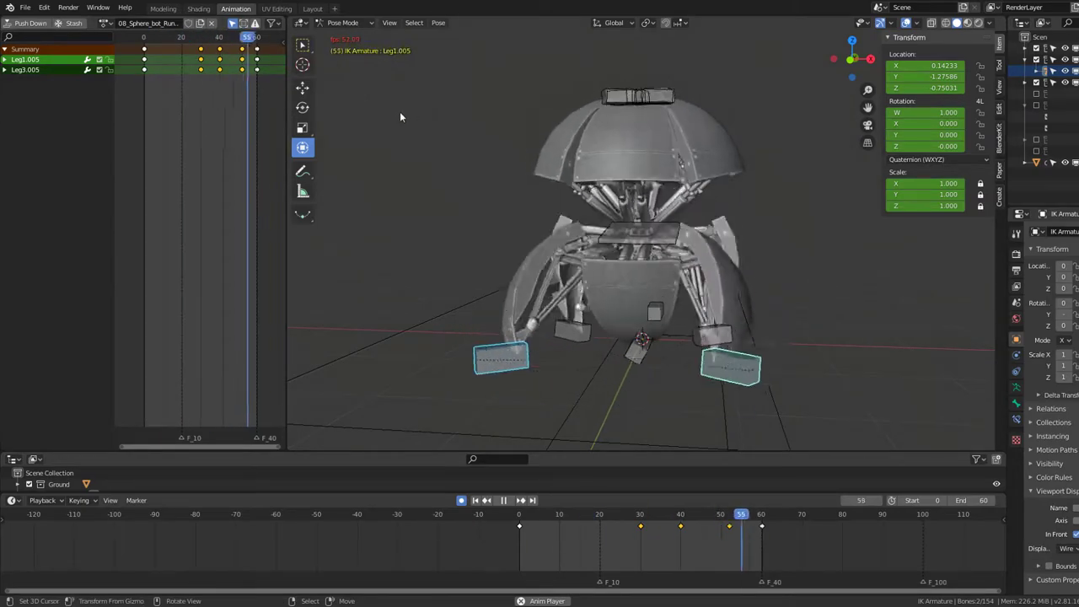
key("KP_3")
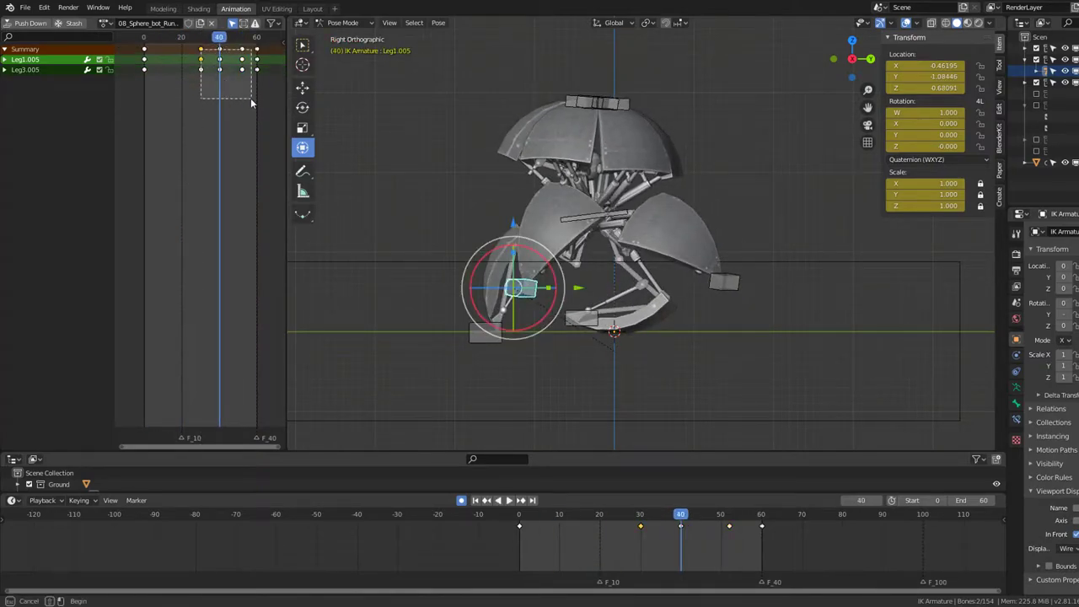
left_click_drag(250, 98, 243, 94)
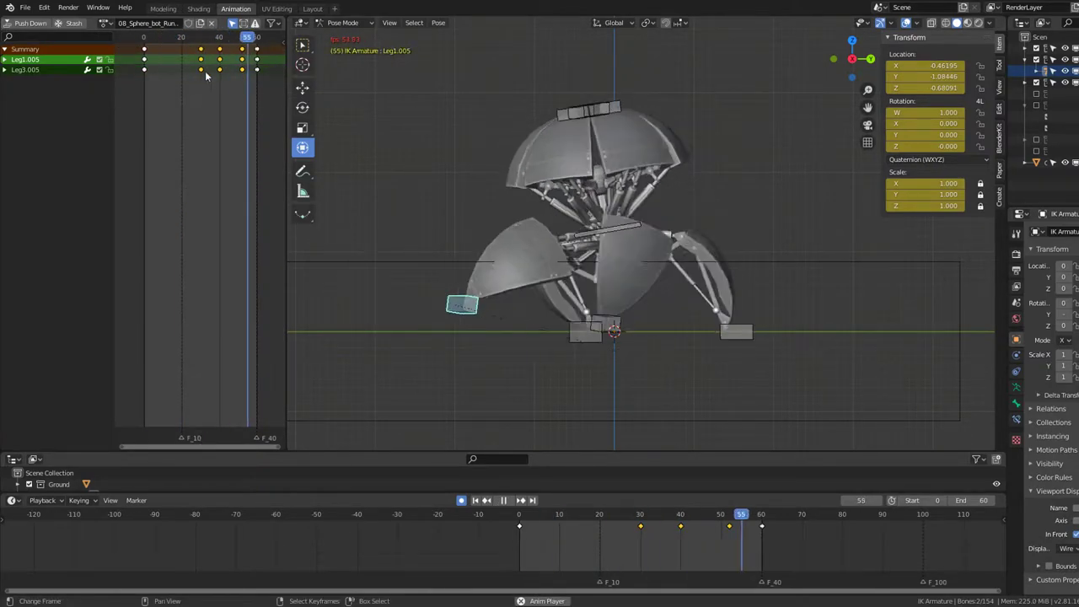
key("g")
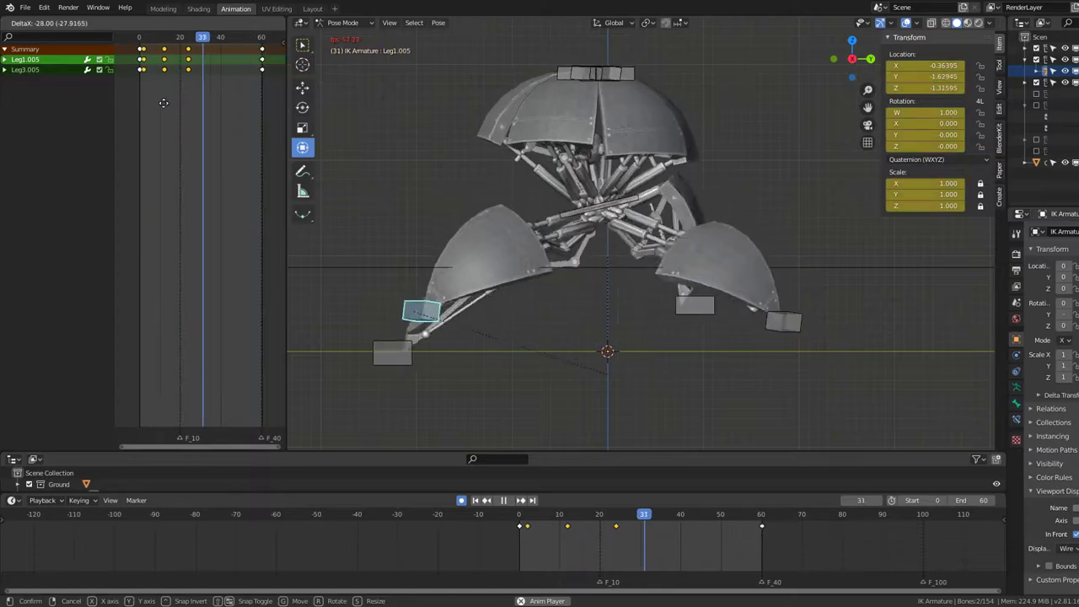
key("Escape")
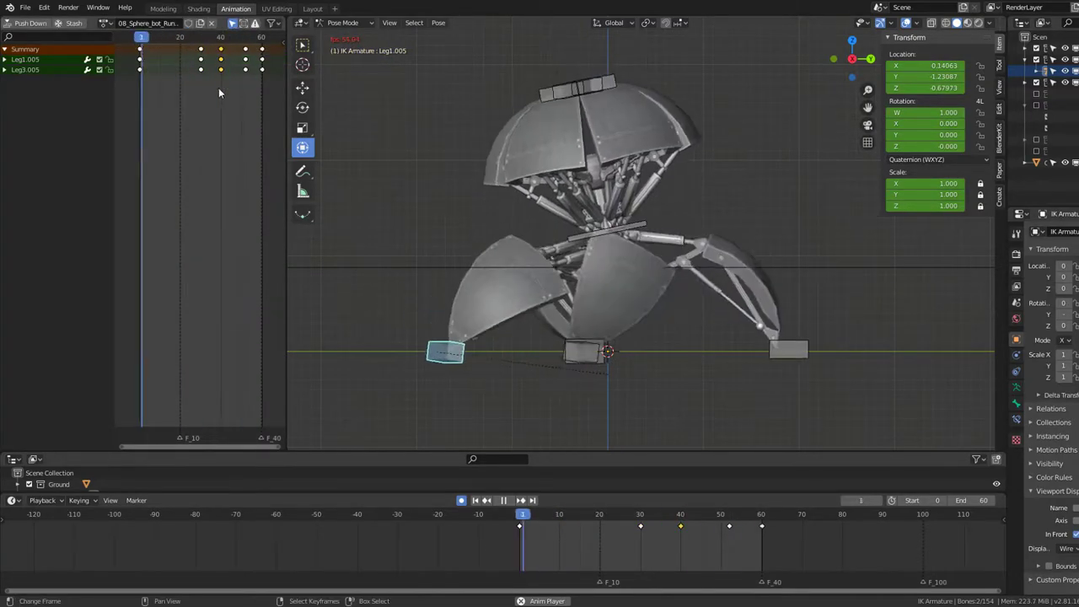
key("g")
key("Escape")
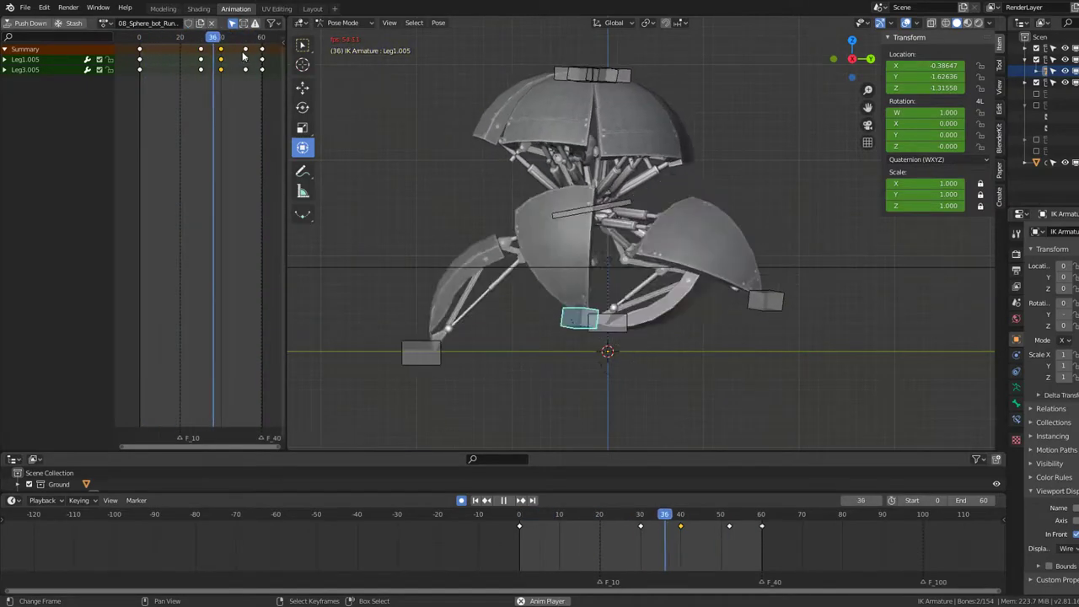
left_click_drag(244, 71, 229, 87)
right_click(228, 87)
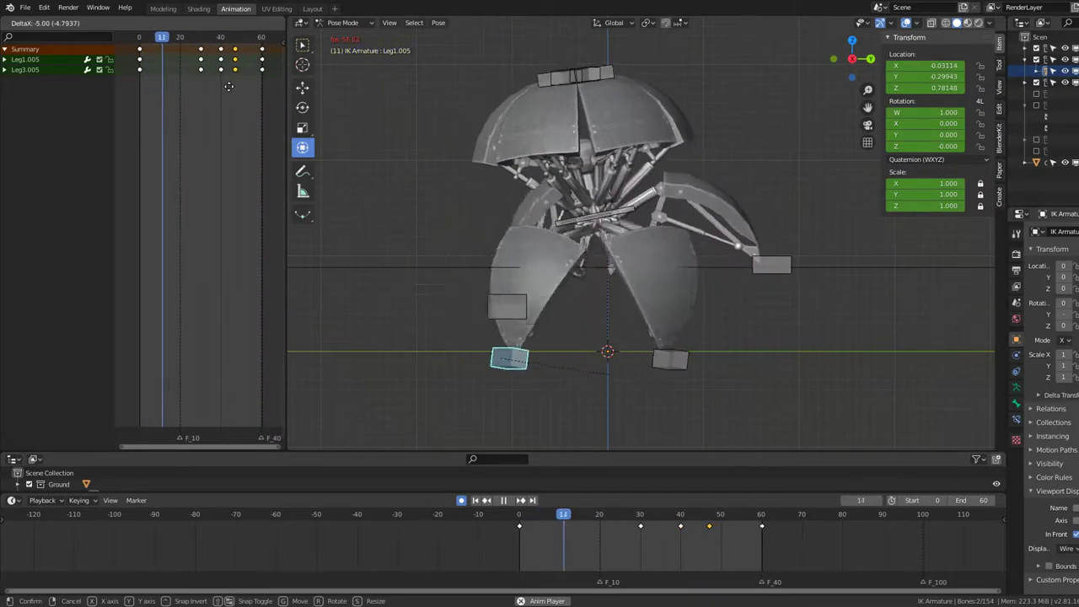
Step: Orbit around the robot and replay the walk from the straight side view
key("space")
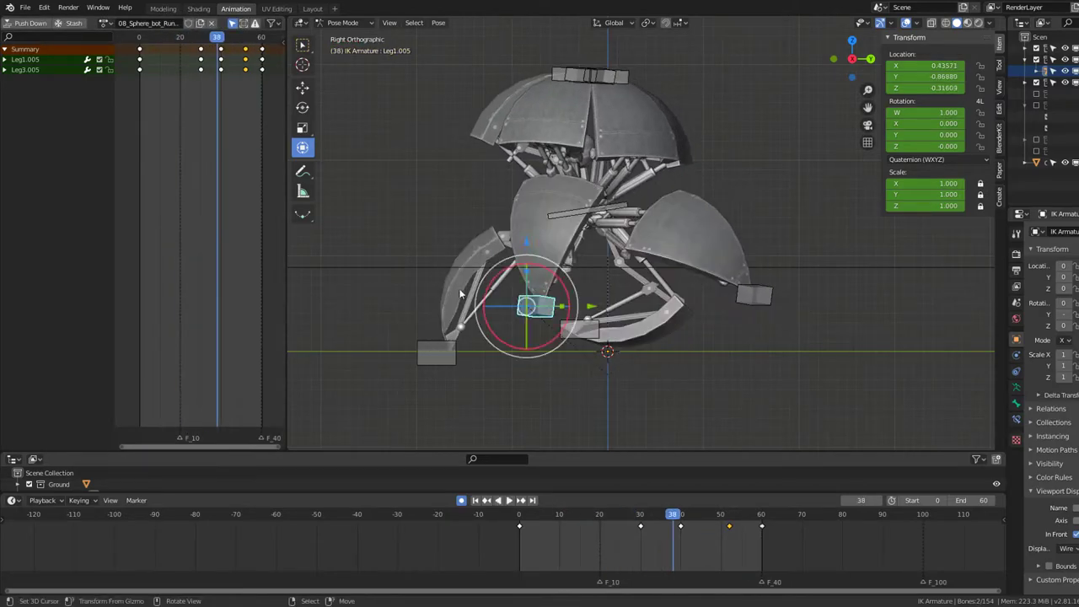
middle_click_drag(524, 304, 526, 260)
middle_click_drag(549, 175, 543, 175, "alt")
key("space")
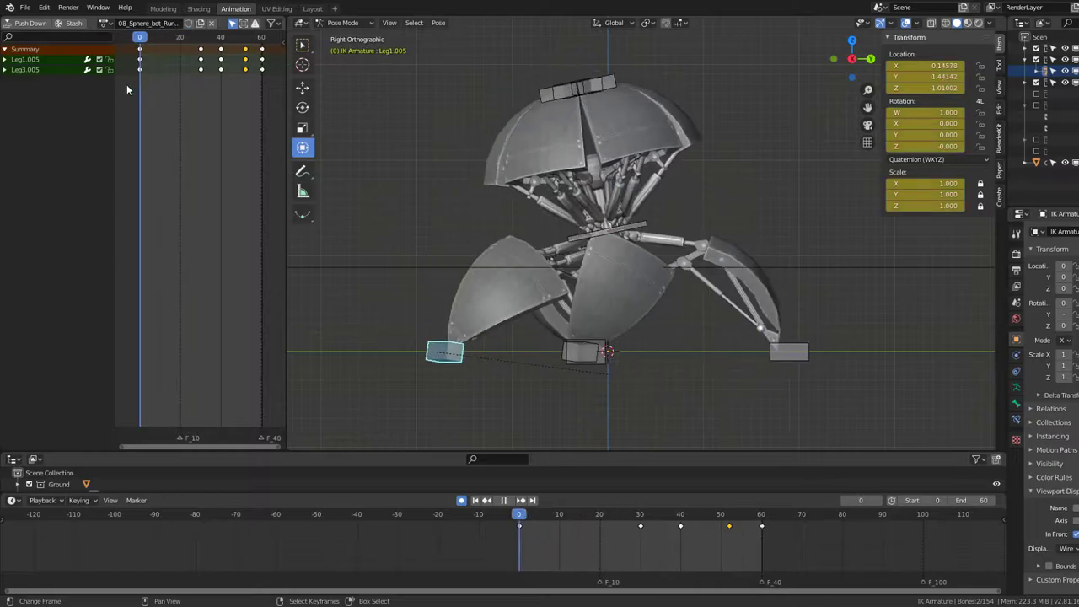
key("space")
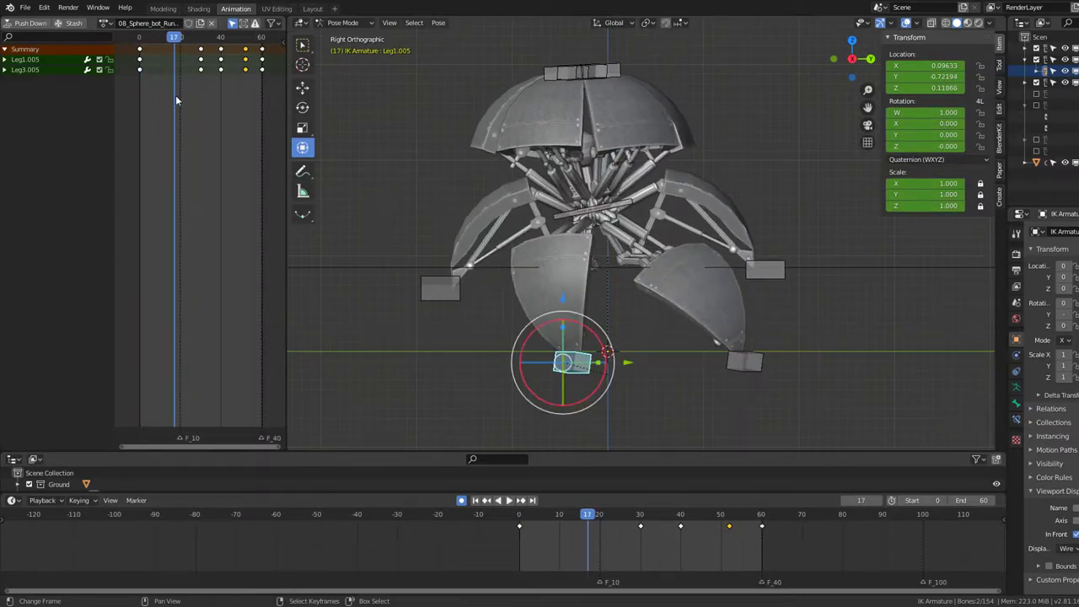
scroll(376, 142, "down", 1)
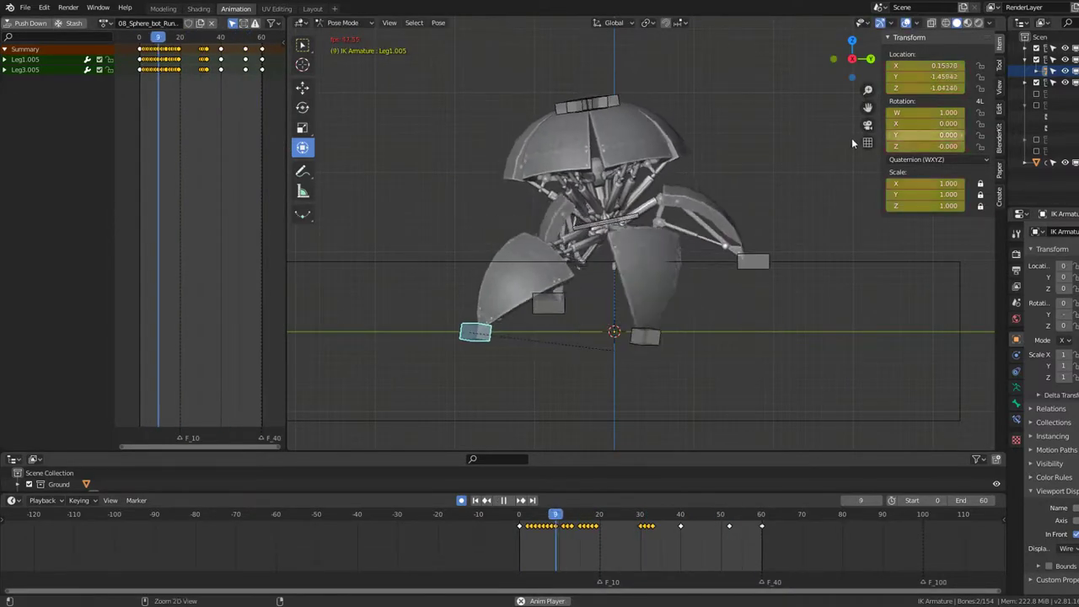
Step: Move Leg1.005's frame-30 key to about frame 22, then review in perspective and side views
left_click(201, 59)
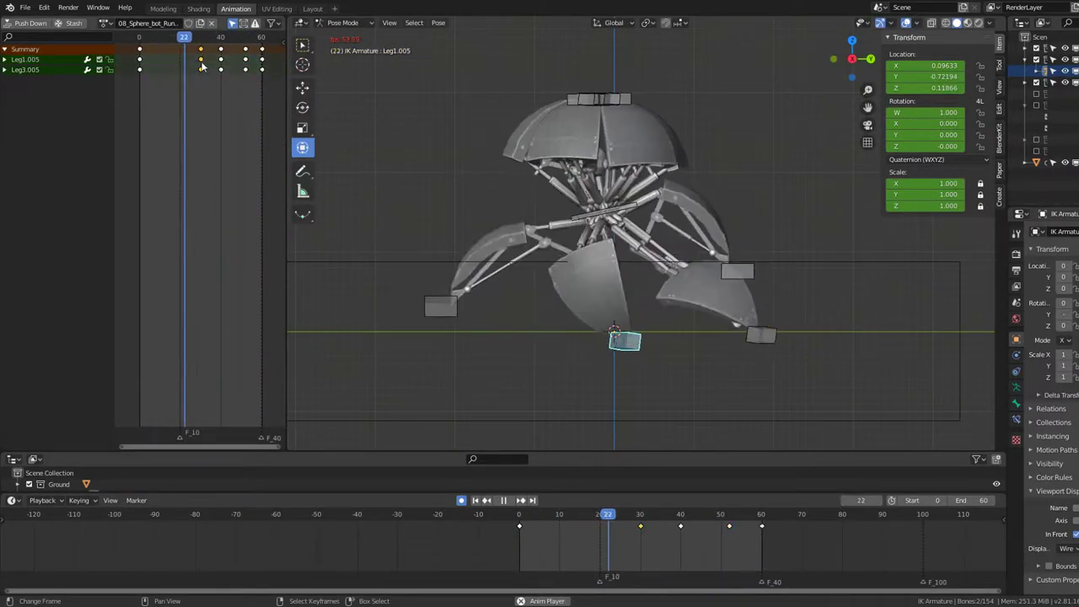
key("g")
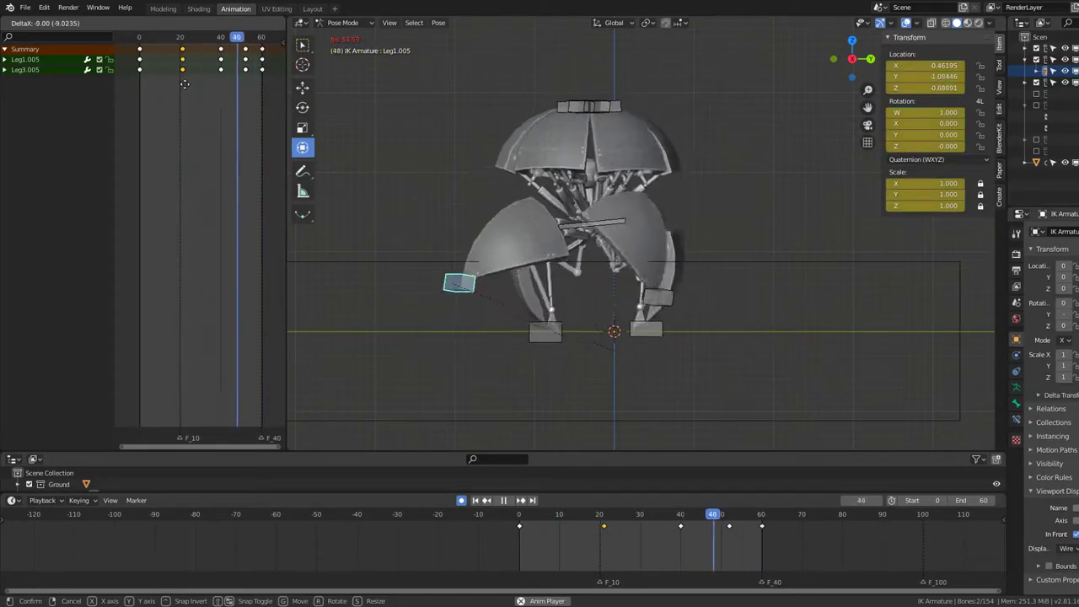
left_click(186, 83)
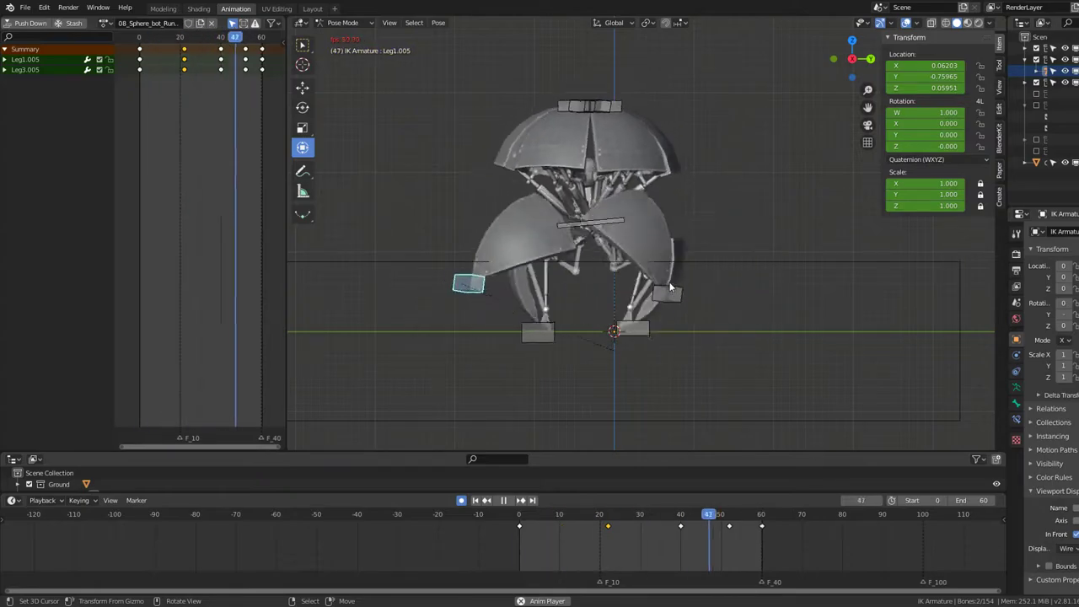
mouse_move(669, 288)
middle_mouse_down()
mouse_move(742, 255)
mouse_move(753, 265)
mouse_move(621, 255)
mouse_move(662, 240)
middle_mouse_up()
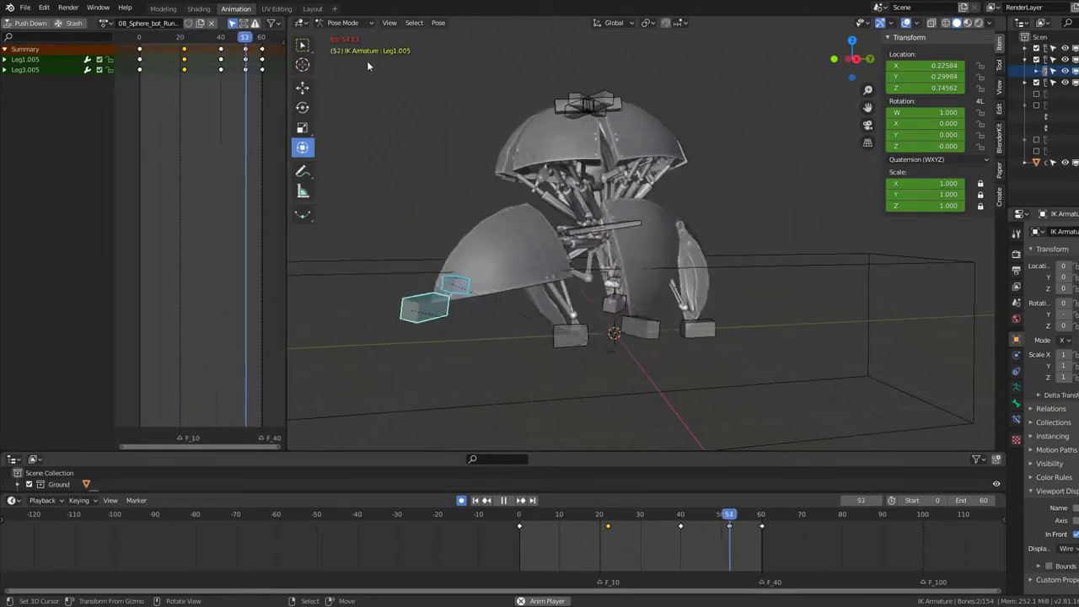
key("KP_3")
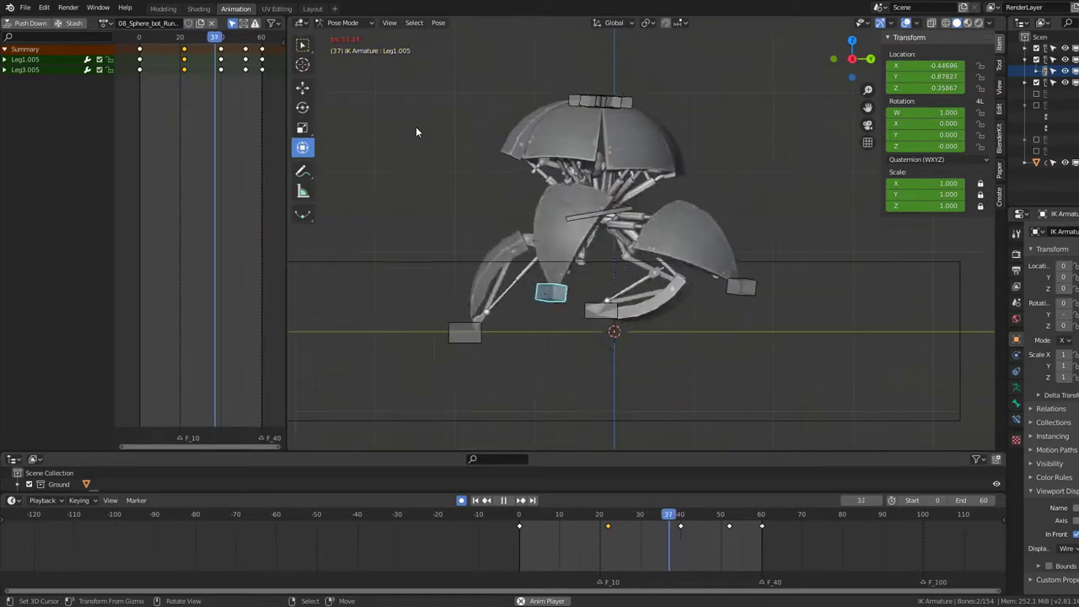
key("space")
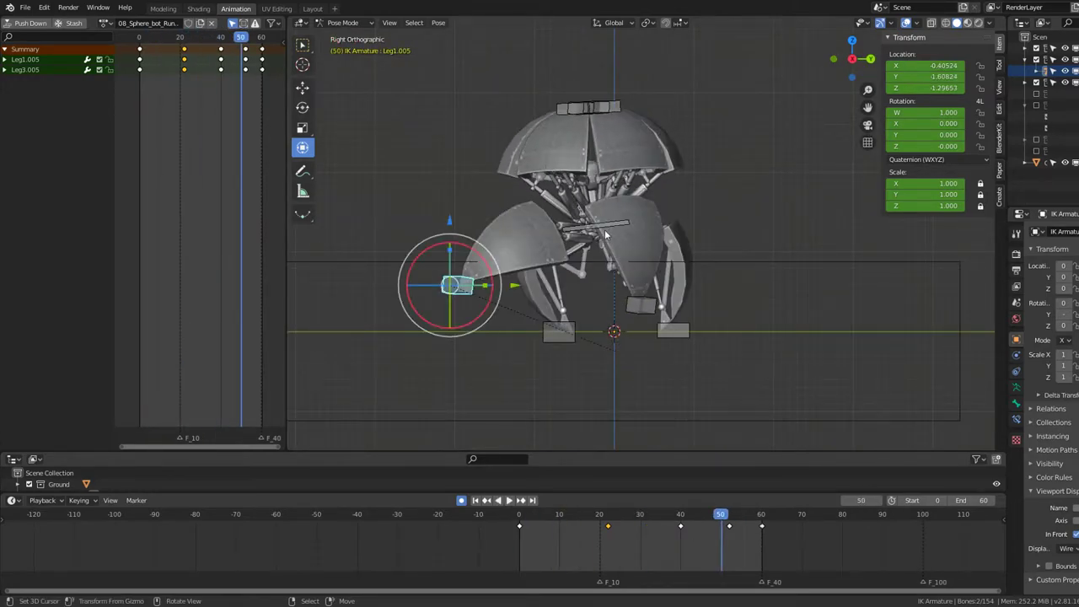
left_click(605, 235)
key("space")
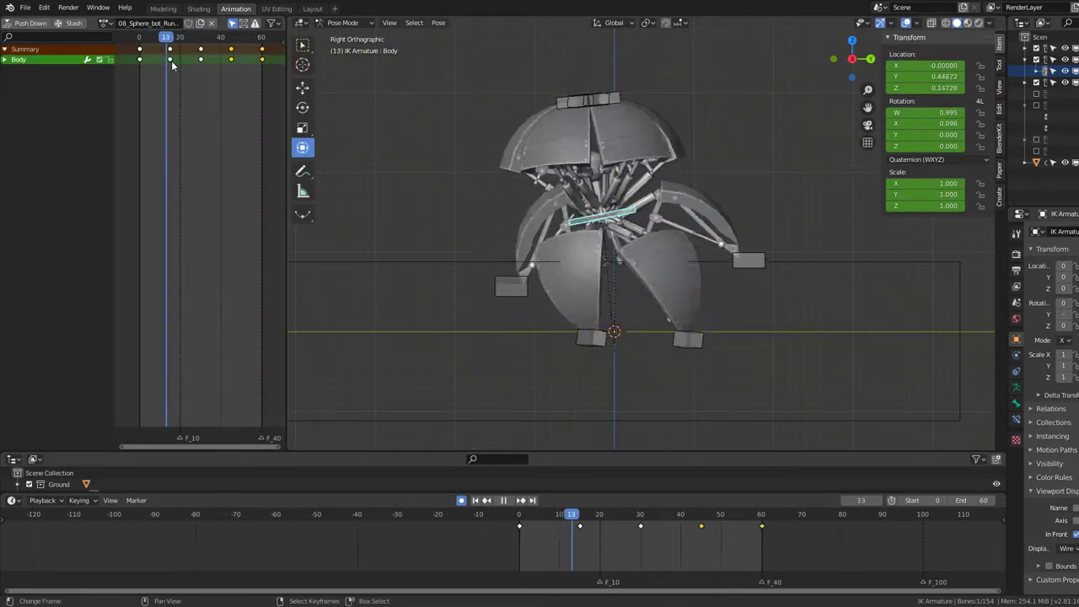
Step: Key a shifted Body bone location at frame 30 and replay to check the sway
key("space")
scroll(700, 209, "up", 1)
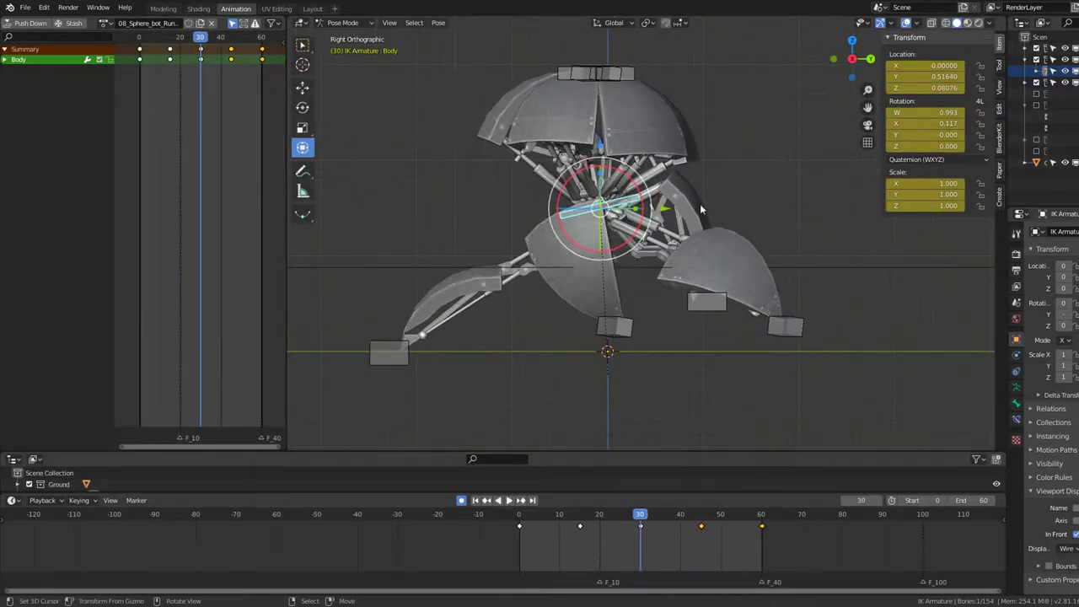
right_click(723, 224)
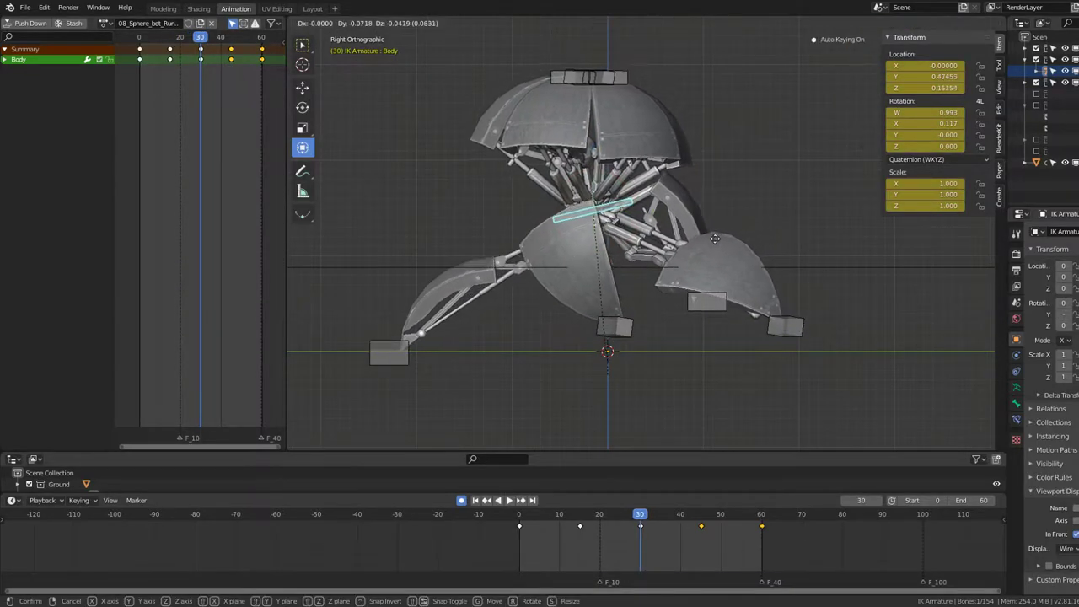
left_click(716, 254)
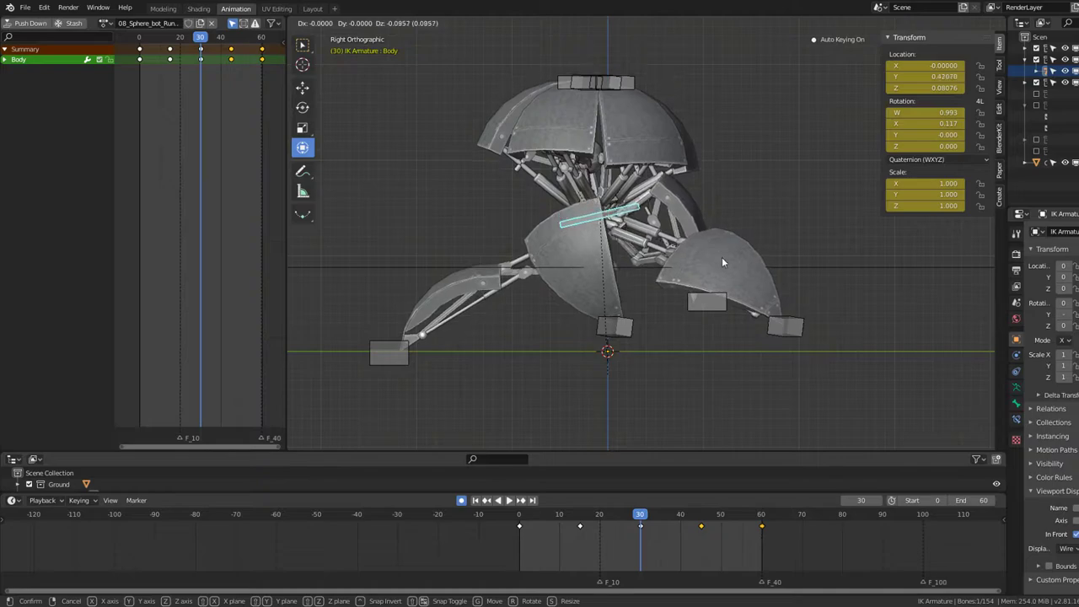
key("space")
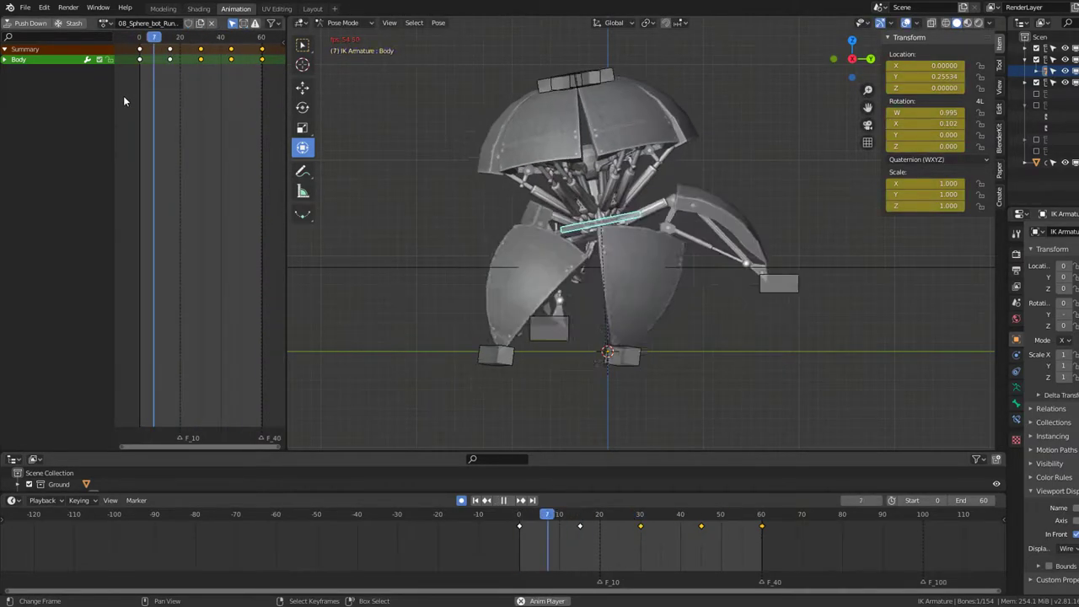
key("space")
Step: Widen the channel name column and replay from the first frame, scrubbing to about frame 15
left_click_drag(115, 84, 128, 84)
key("shift+Left")
key("space")
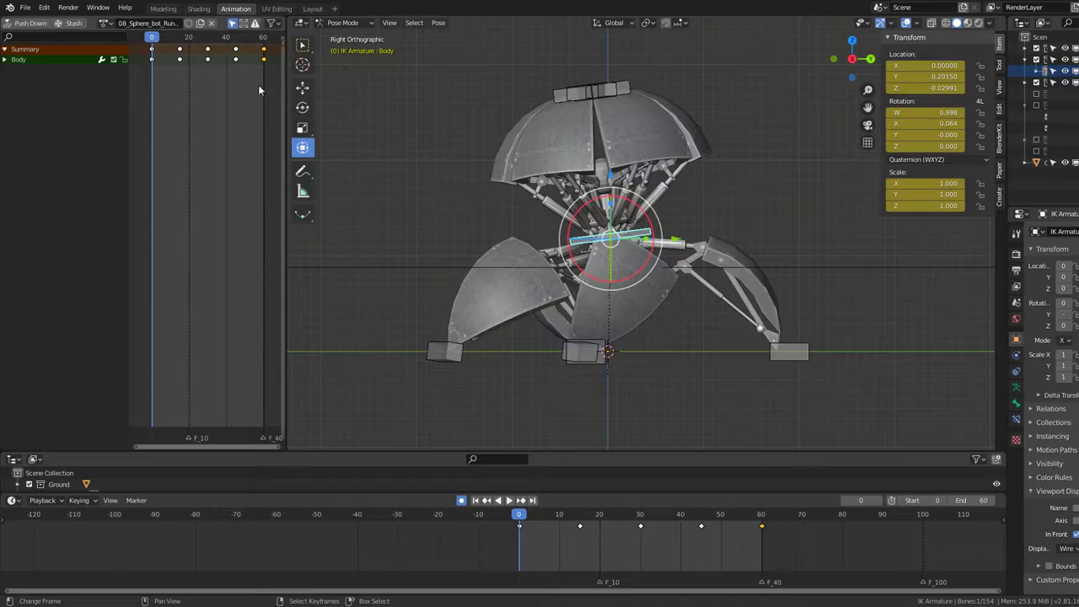
key("space")
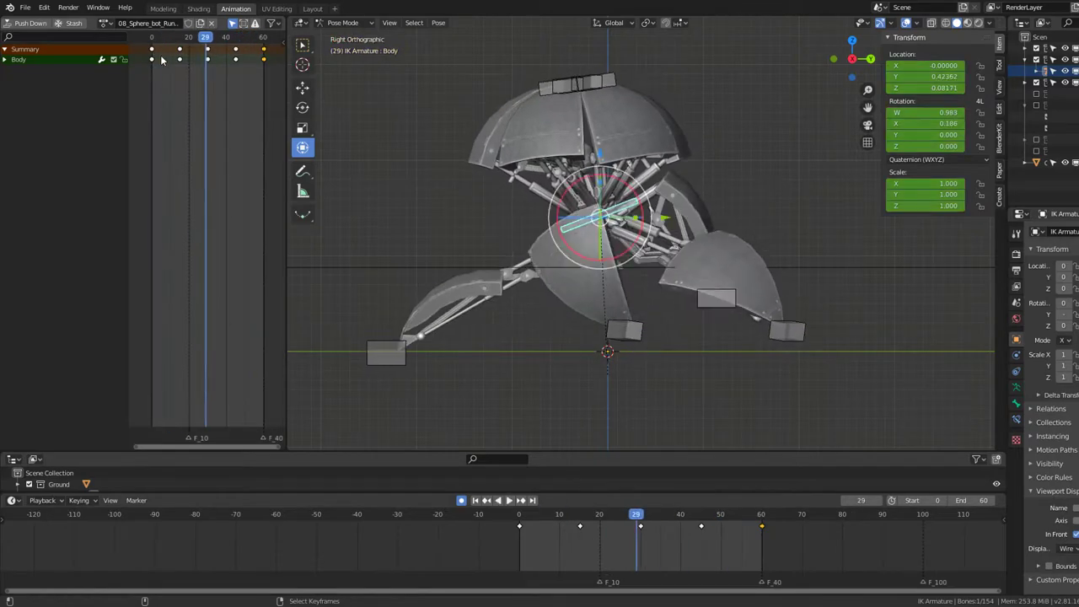
left_click_drag(174, 60, 180, 64)
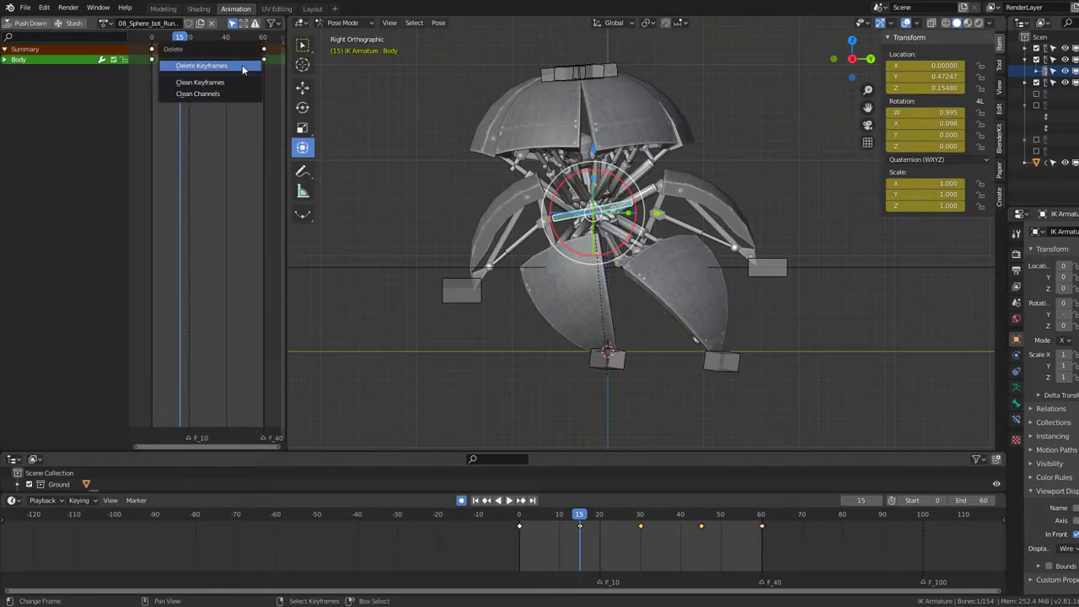
Step: Delete the Body bone's keys at frames 15, 30 and 45 and return to frame 30
left_click(243, 67)
key("space")
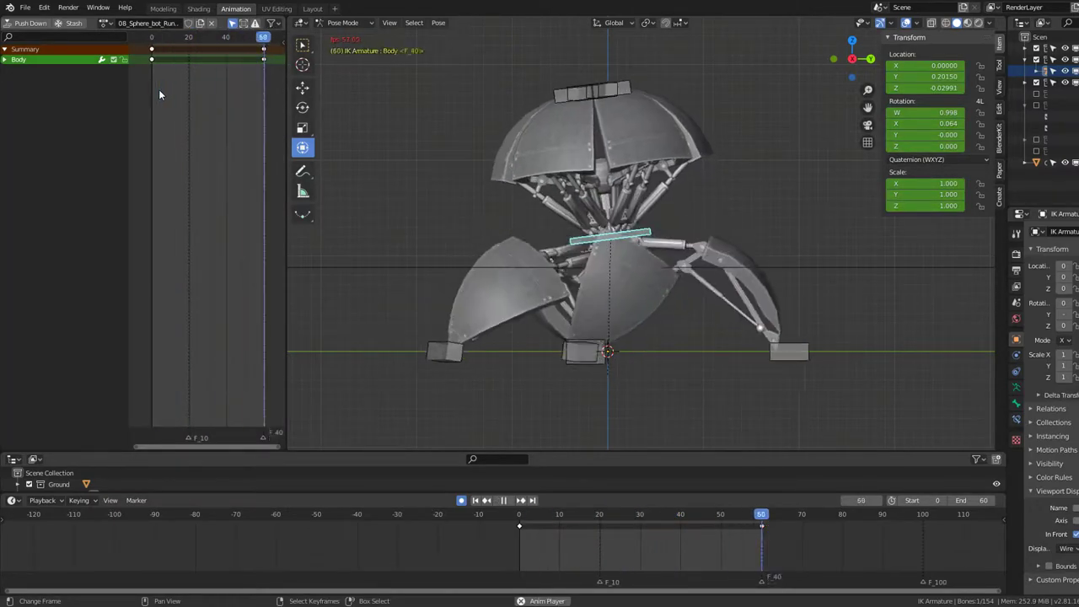
key("space")
left_click_drag(159, 89, 198, 80)
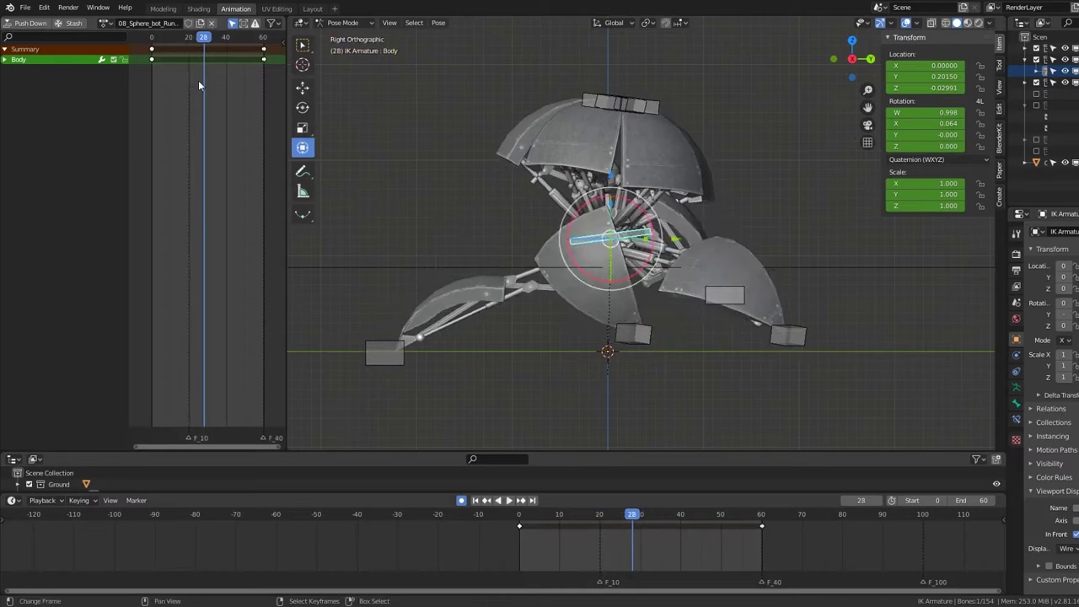
key("space")
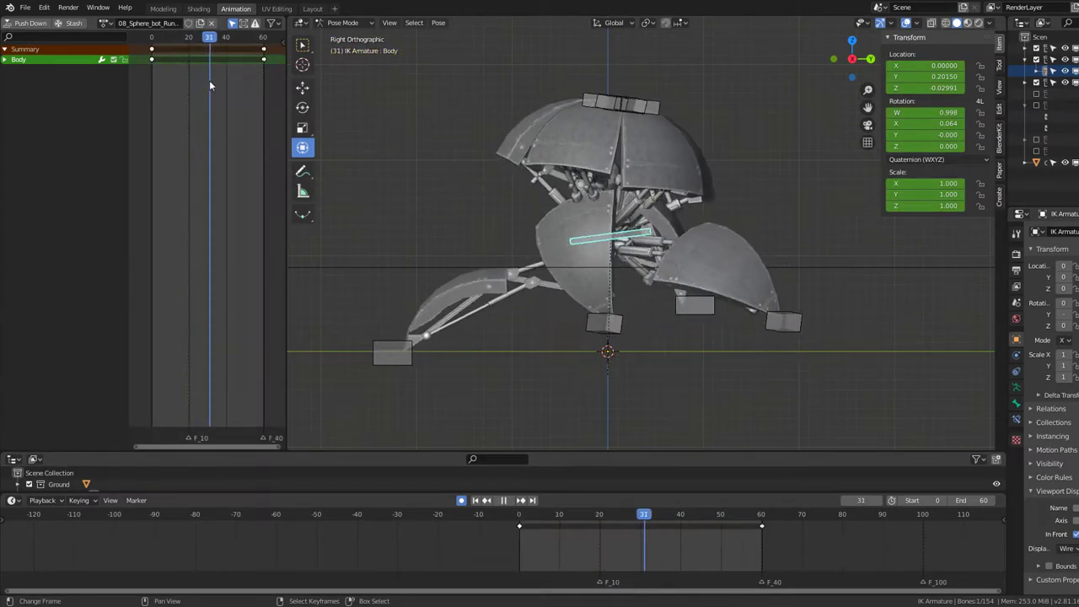
left_click(209, 80)
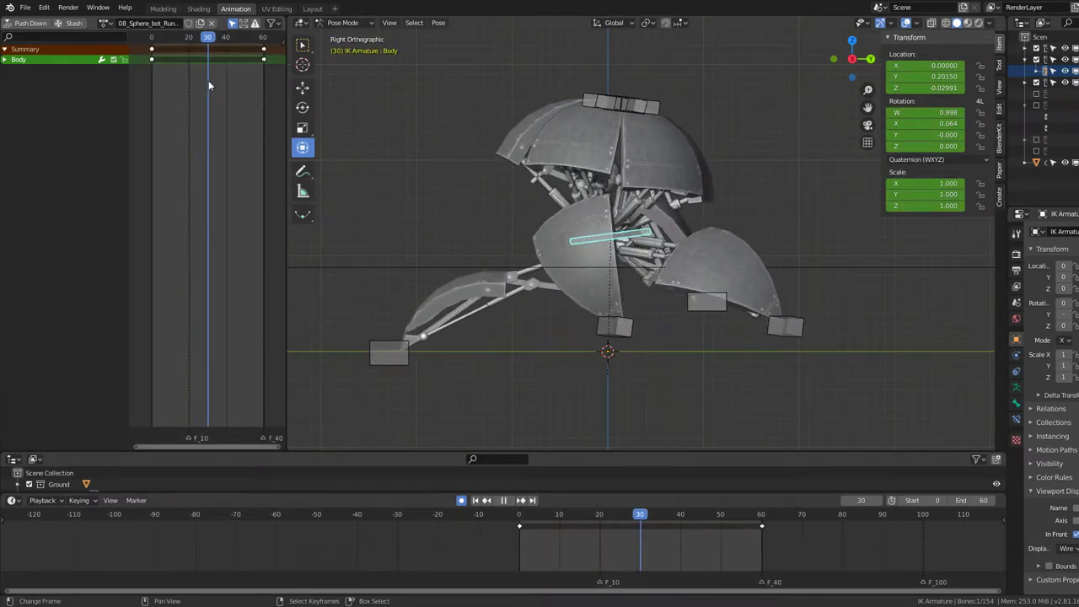
Step: Lower and tilt the Body bone forward at frame 30, keying the new pose
key("space")
key("g")
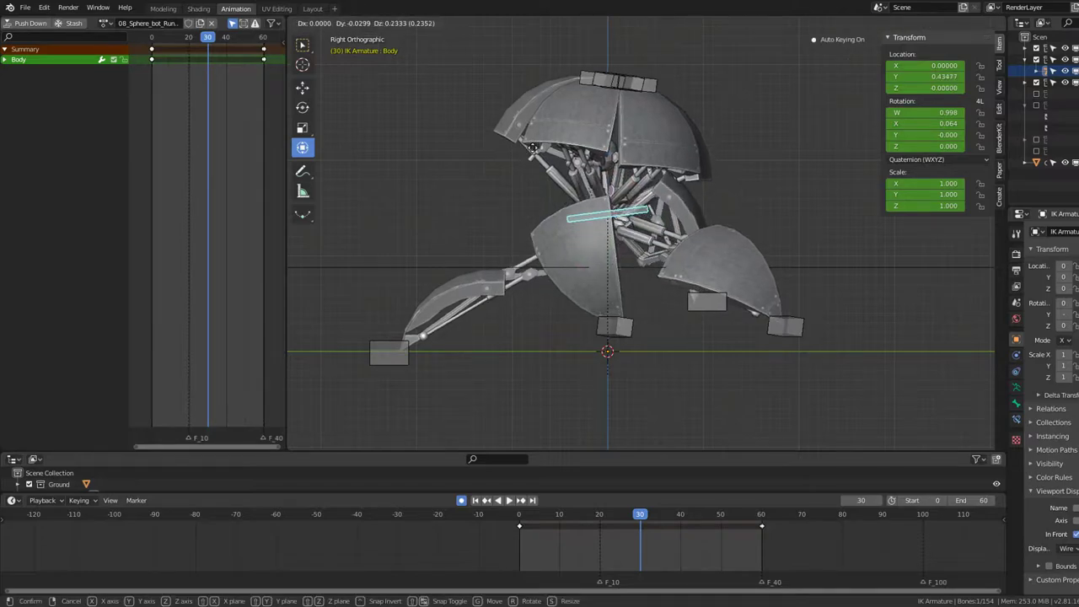
left_click(532, 150)
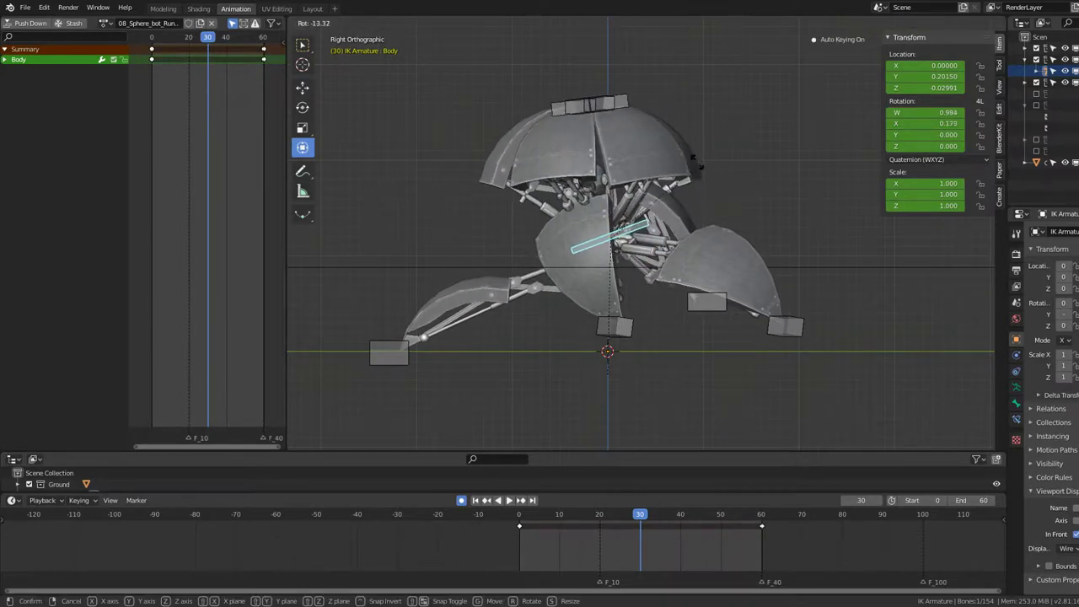
left_click(686, 154)
left_click(670, 157)
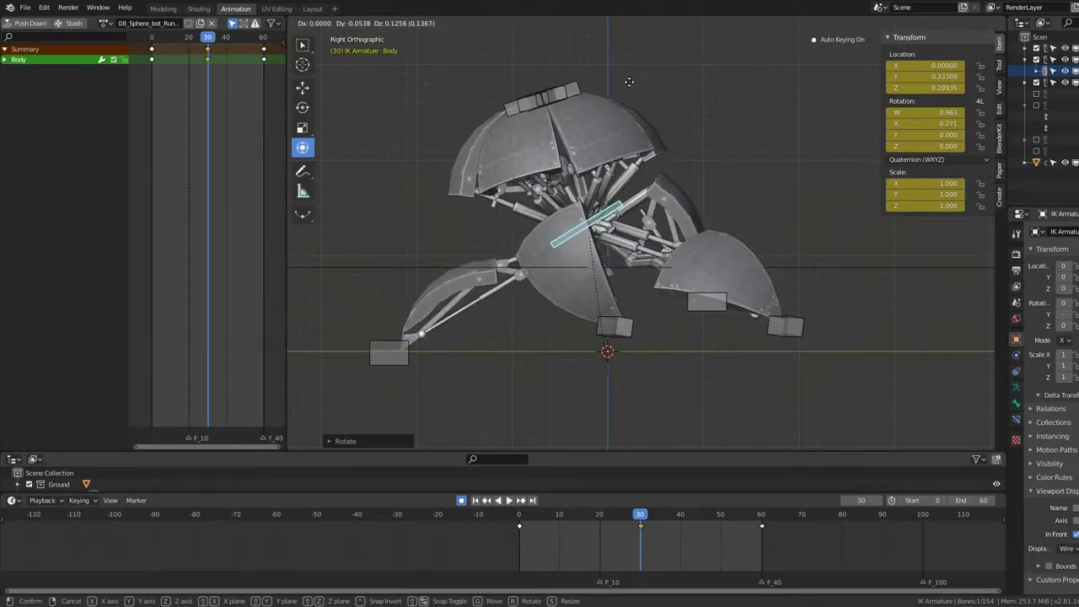
key("r")
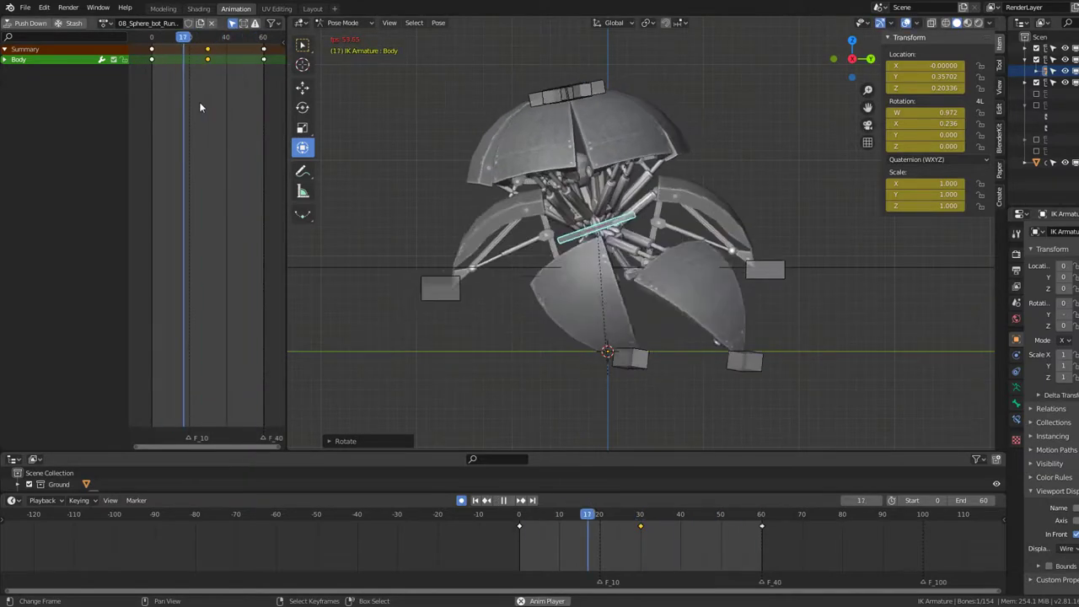
Step: Replay the walk cycle from frame 0 and deselect all keyframes
key("space")
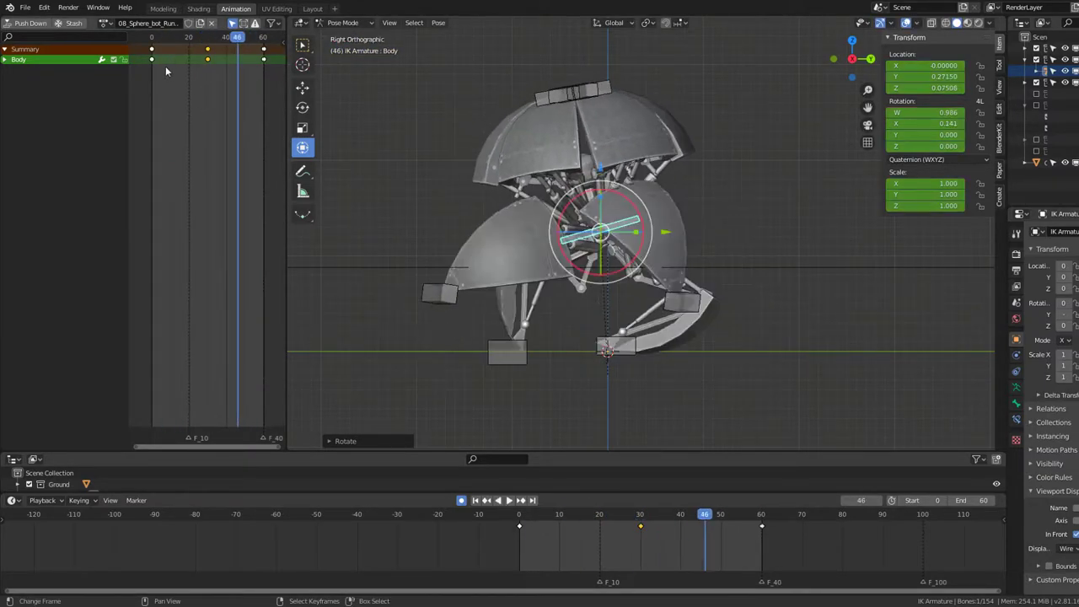
key("shift+Left")
key("space")
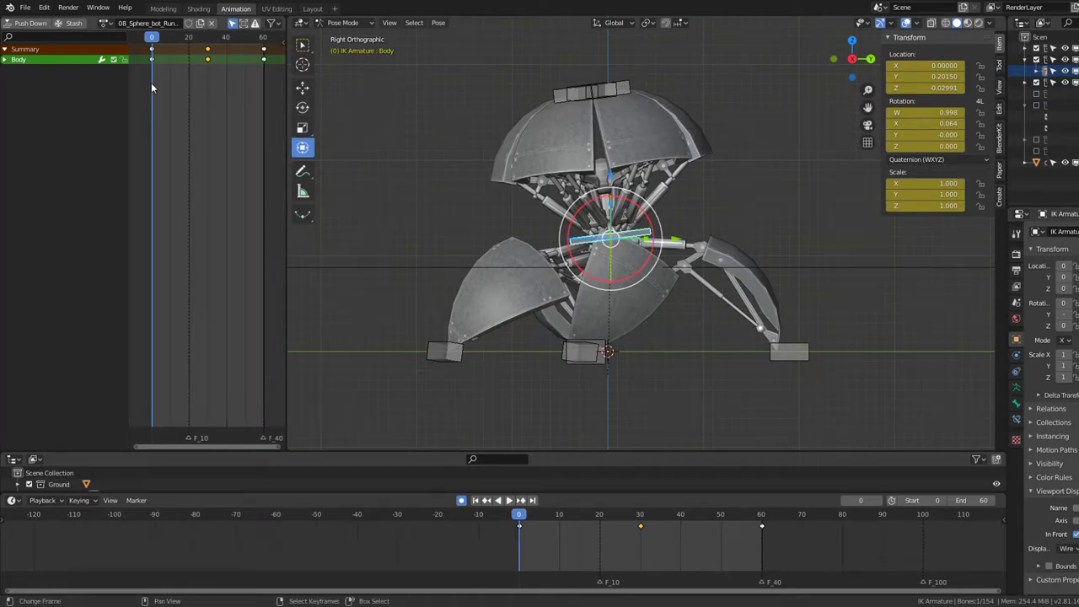
key("space")
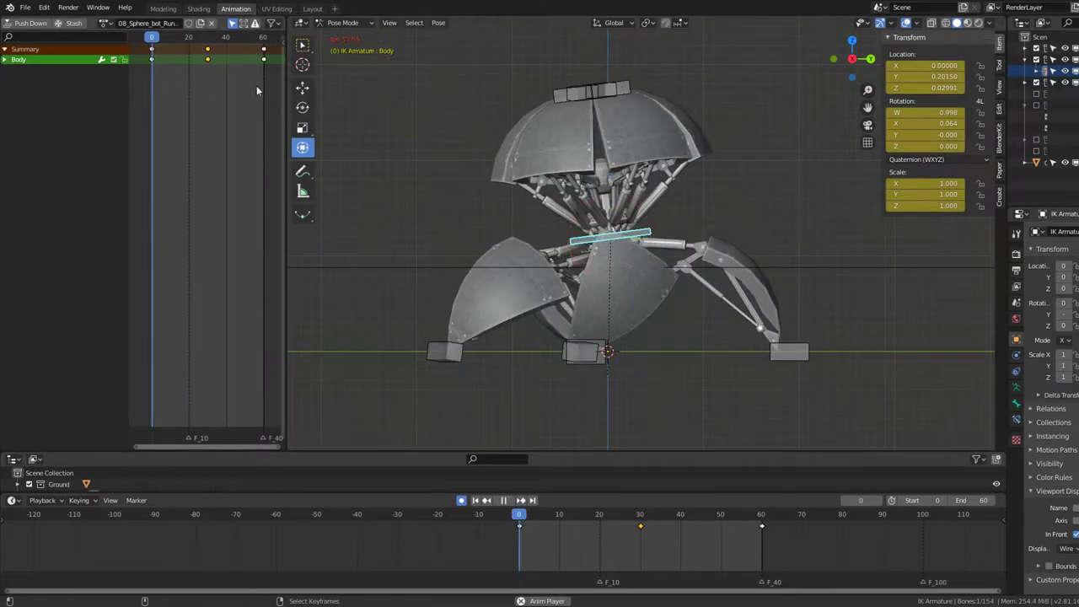
key("Escape")
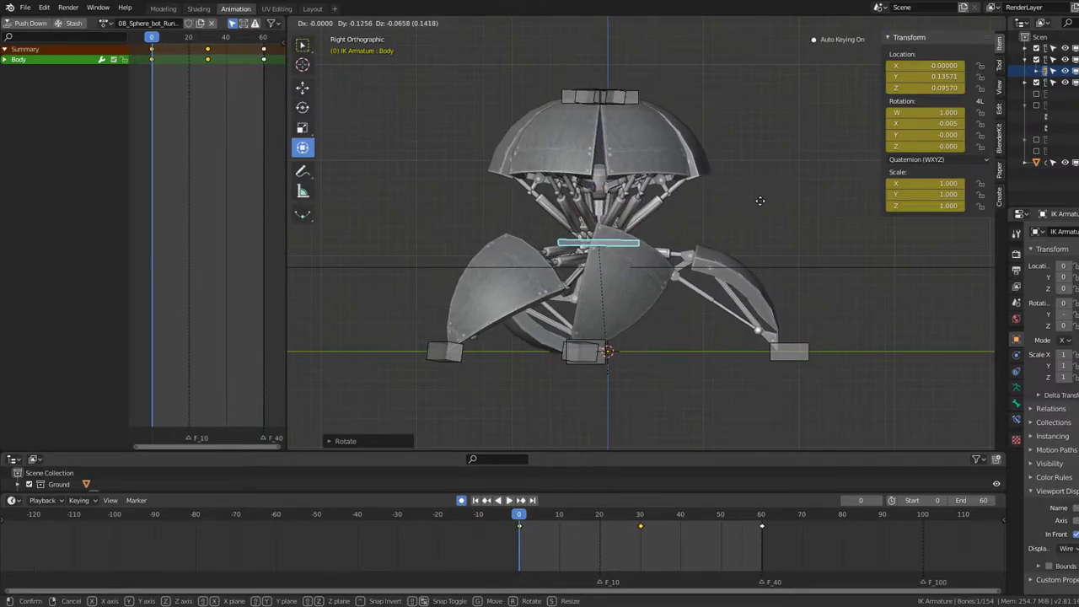
left_click(151, 47)
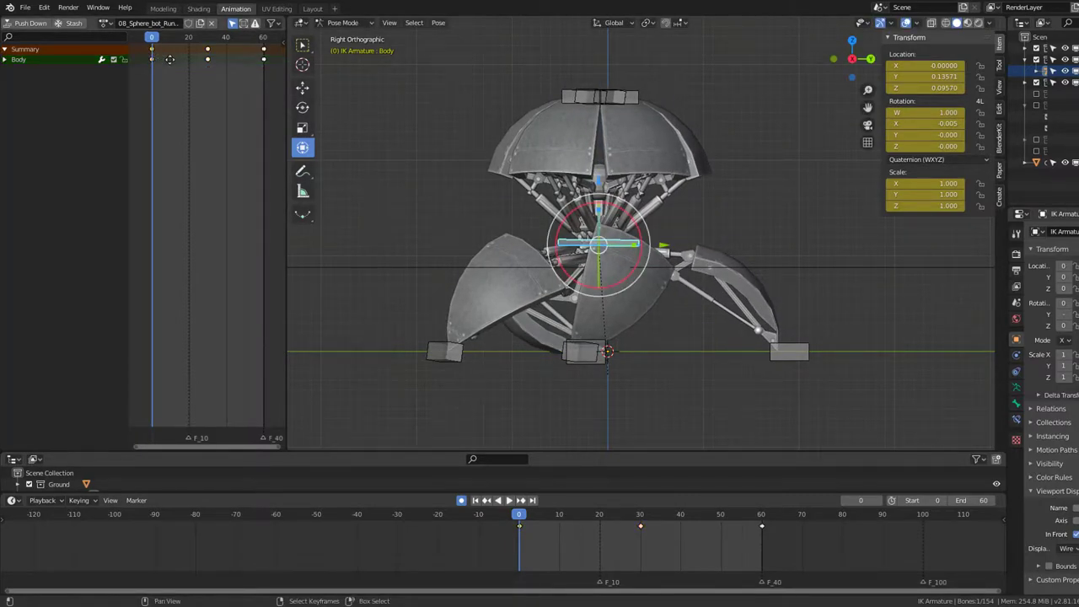
Step: Replay the cycle and rotate the Body bone into a level pose at frame 45
key("space")
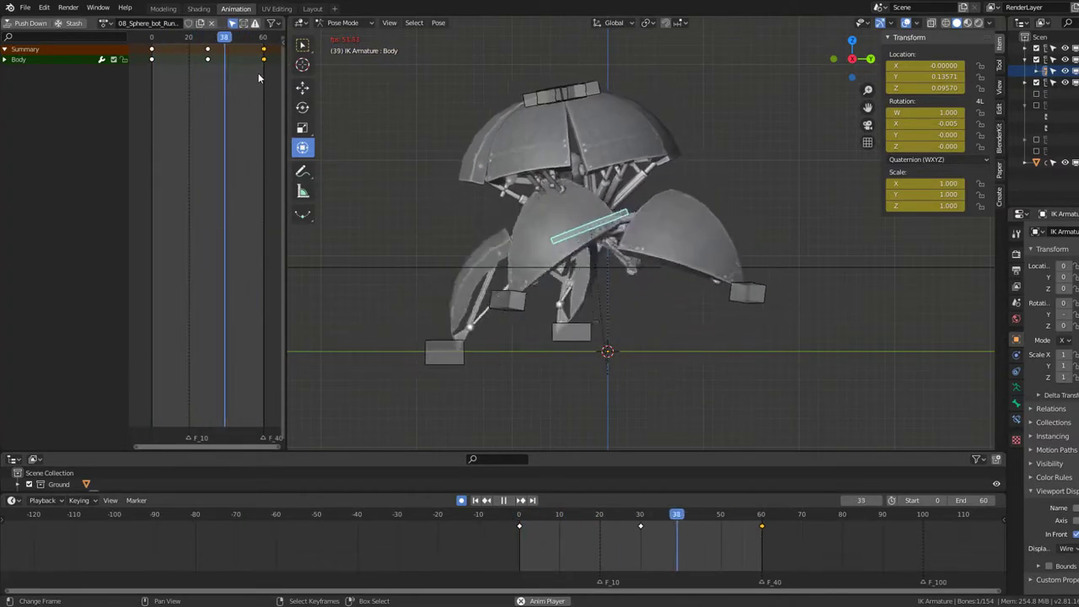
key("space")
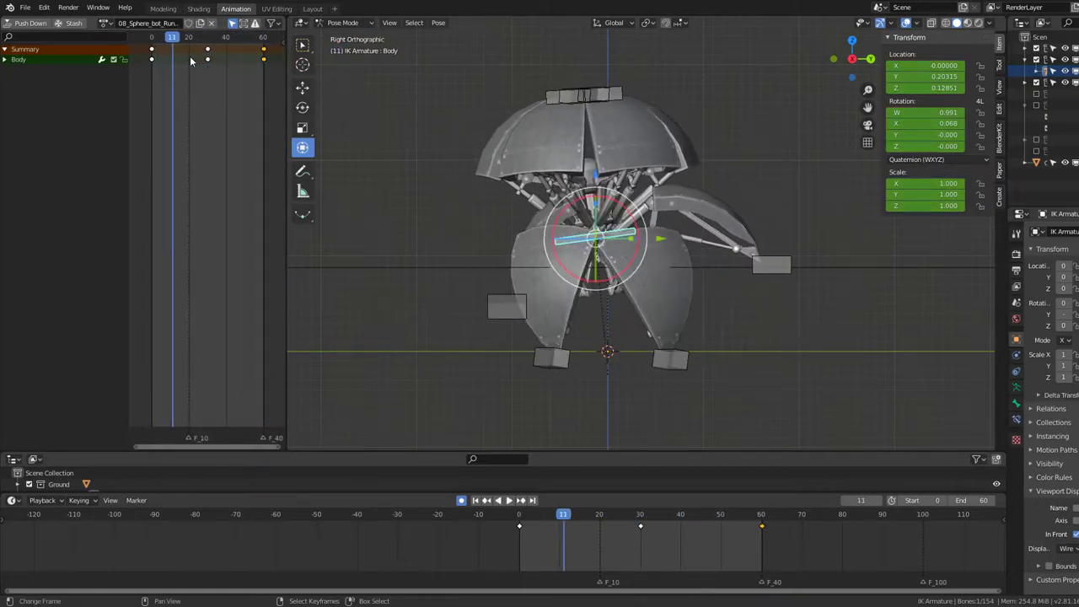
key("shift+Left")
key("space")
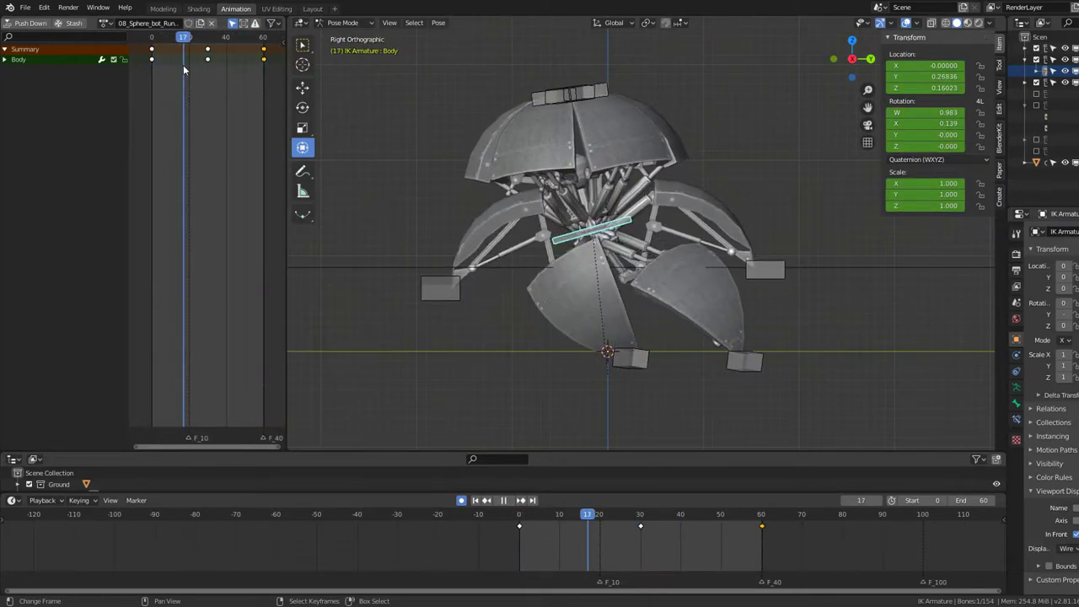
key("shift+Left")
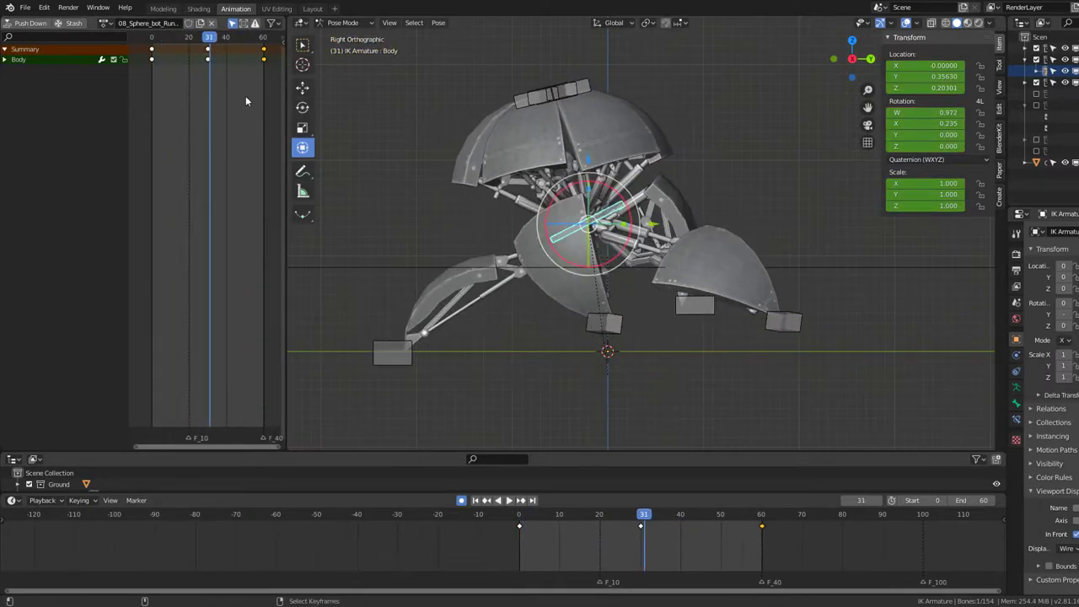
mouse_move(245, 95)
left_mouse_down()
mouse_move(204, 87)
mouse_move(237, 95)
left_mouse_up()
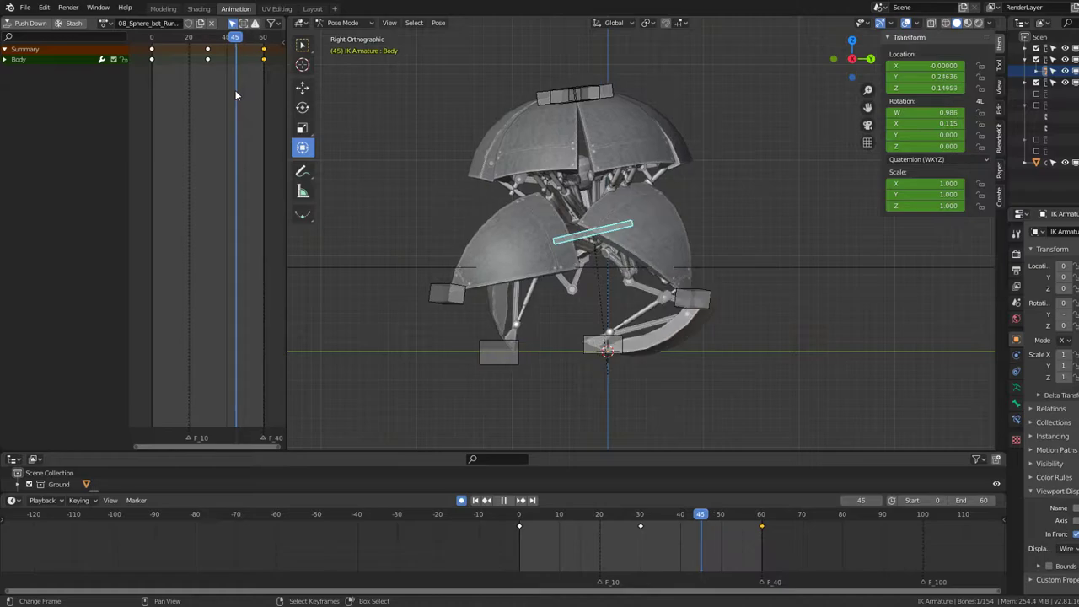
key("r")
left_click(675, 196)
key("g")
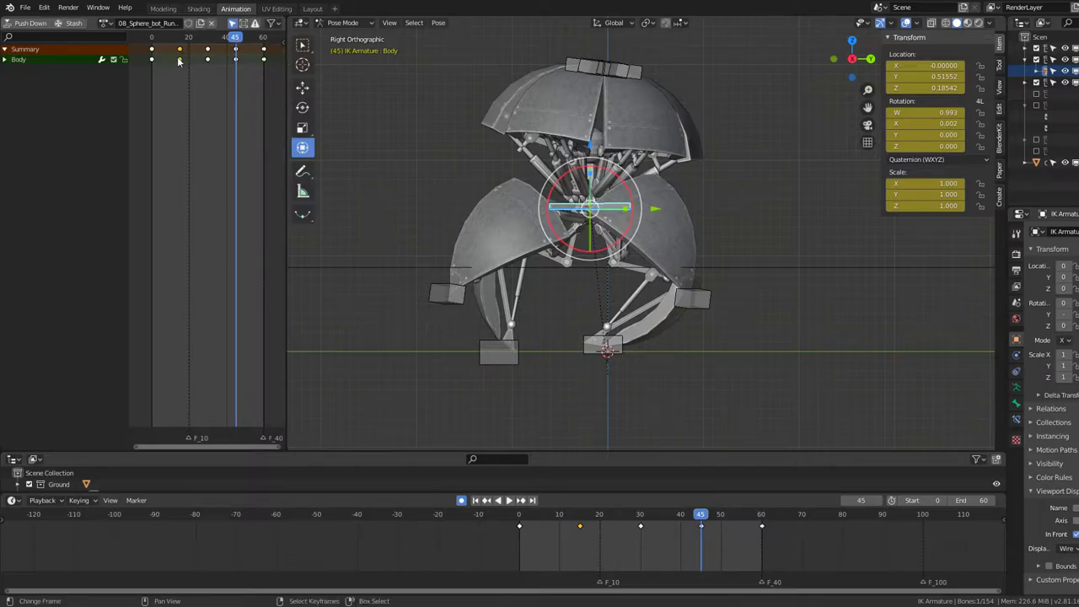
Step: Tilt and raise the Body bone higher at frame 30
key("space")
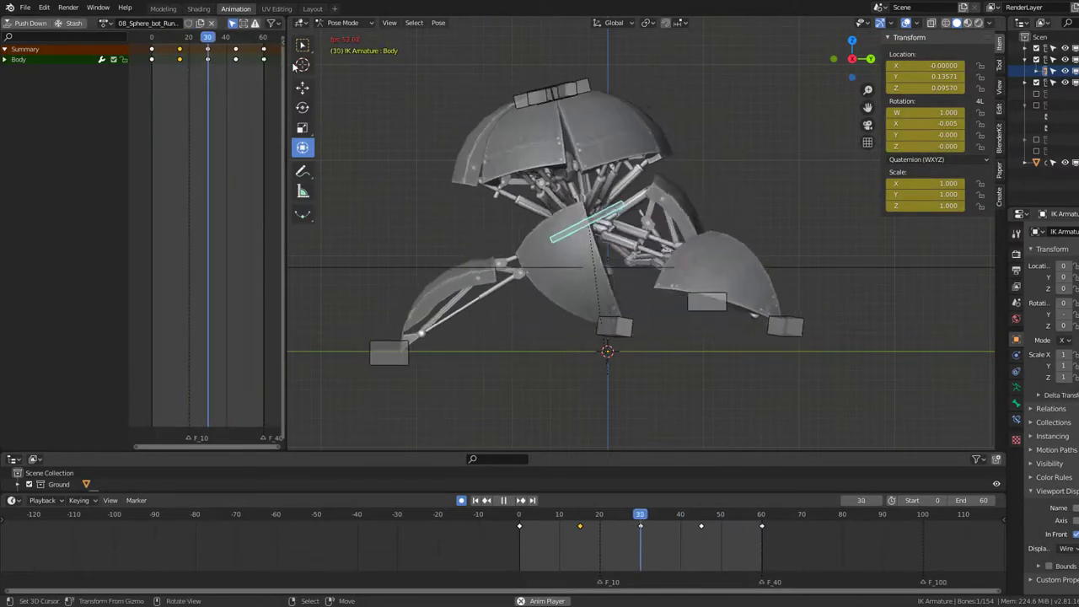
key("space")
left_click_drag(218, 38, 210, 56)
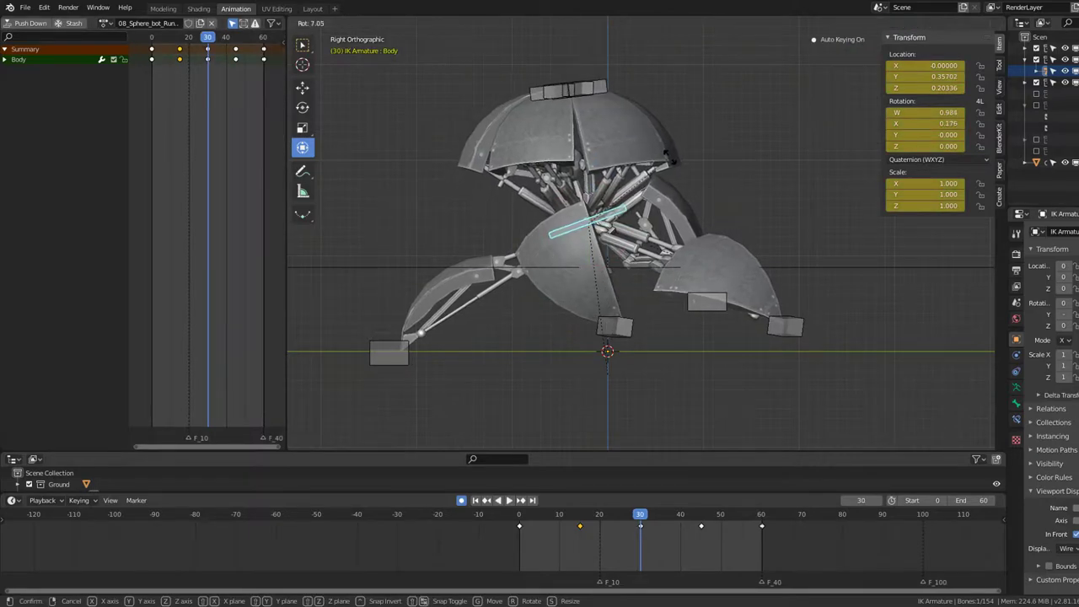
left_click(672, 161)
key("g")
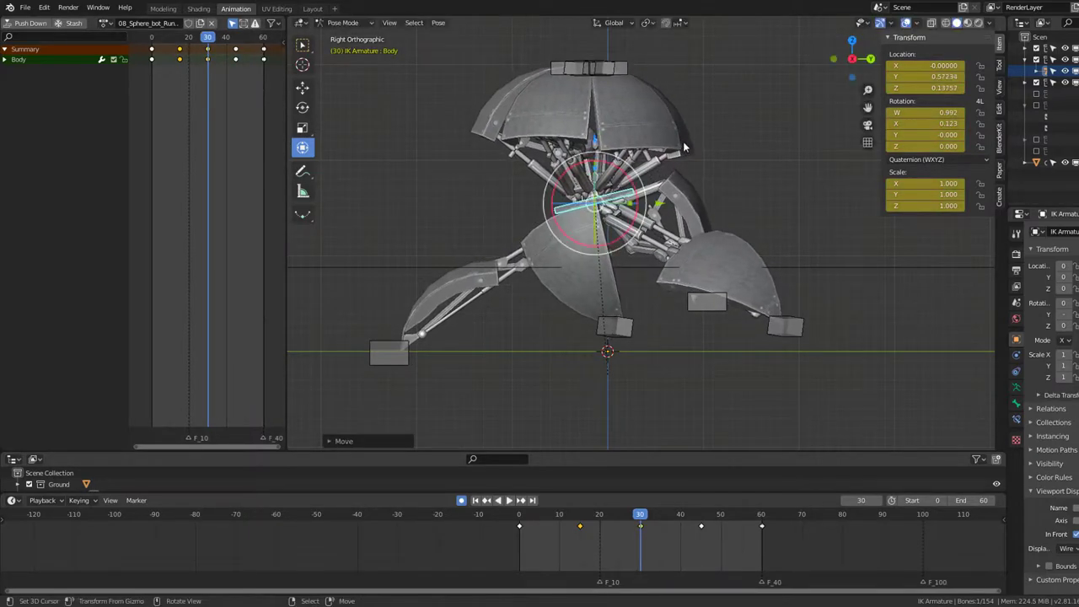
key("g")
left_click(669, 137)
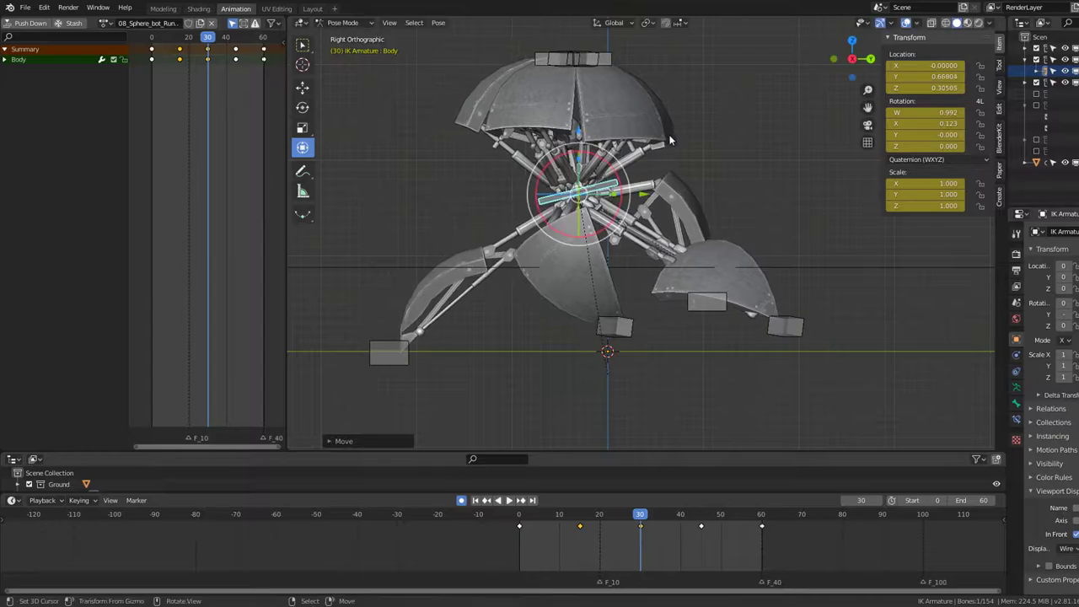
Step: Replay the walk and fine-tune the Body bone's position at the frame-30 key
key("space")
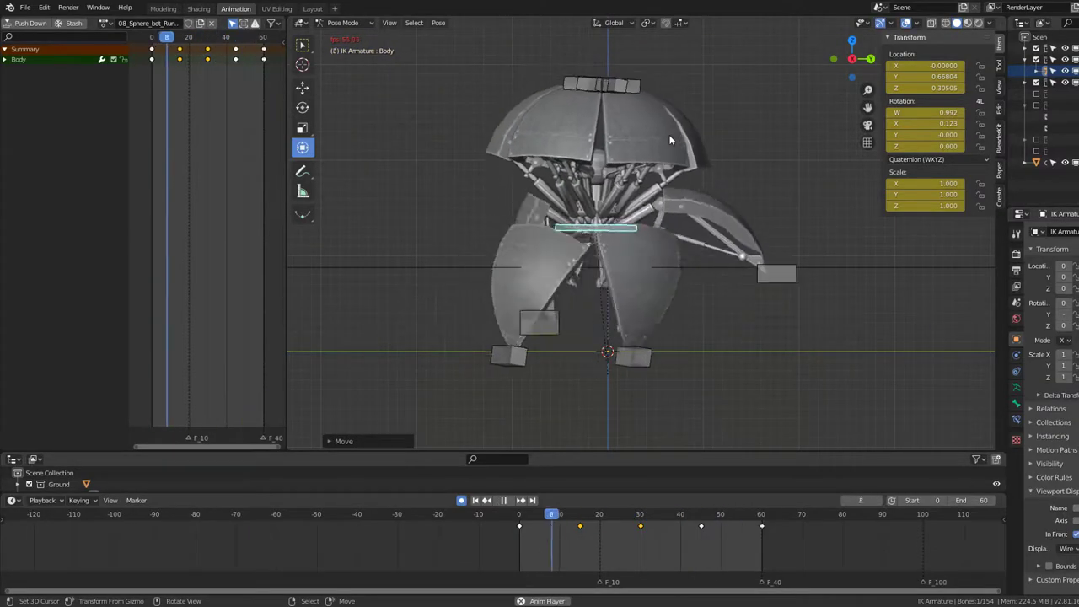
key("Escape")
key("space")
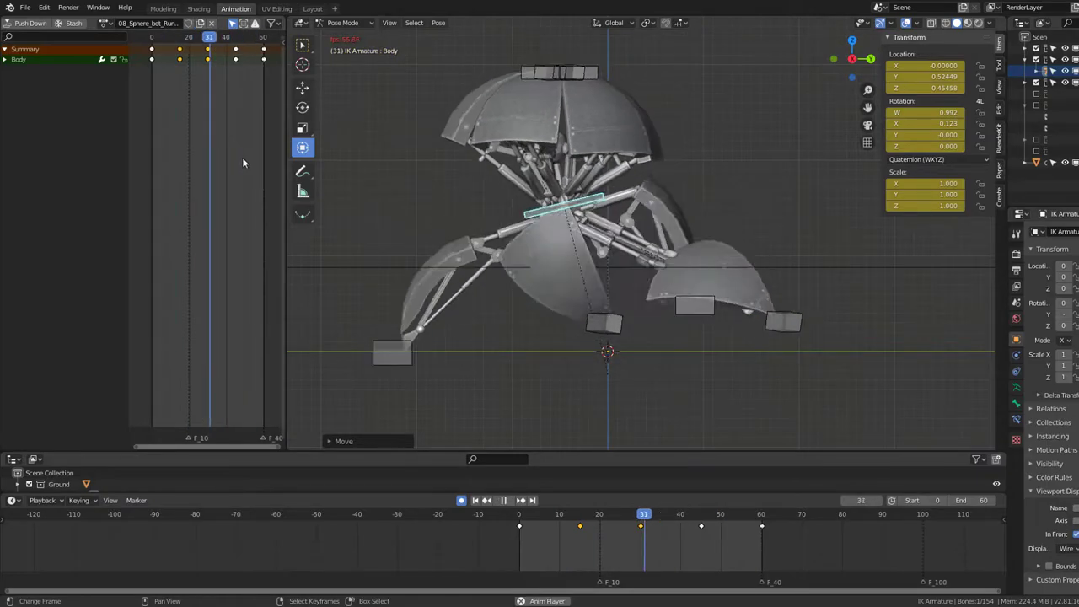
key("space")
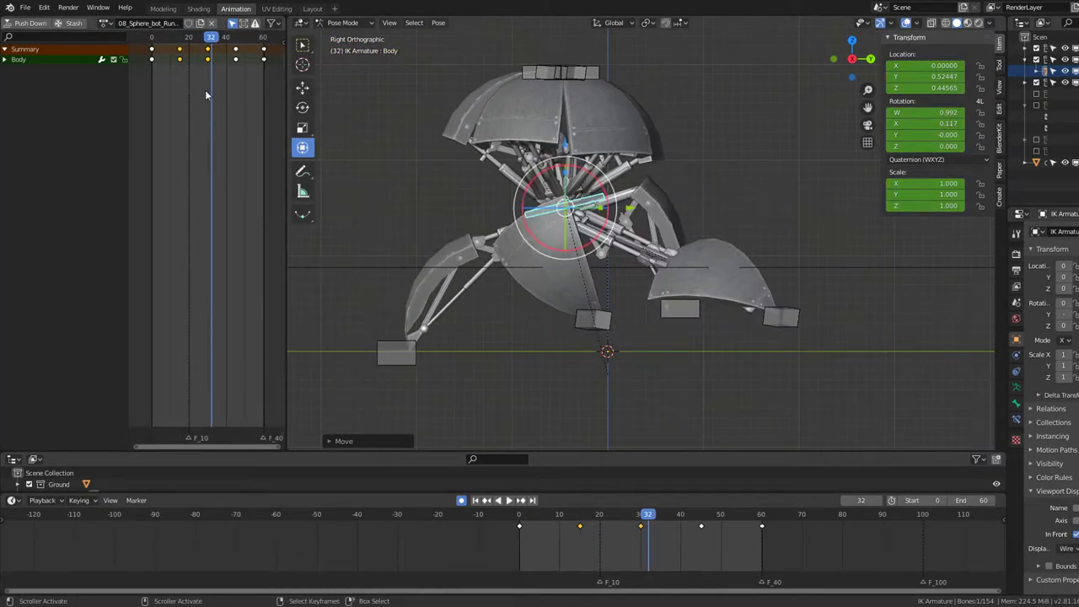
key("Down")
key("g")
left_click(640, 191)
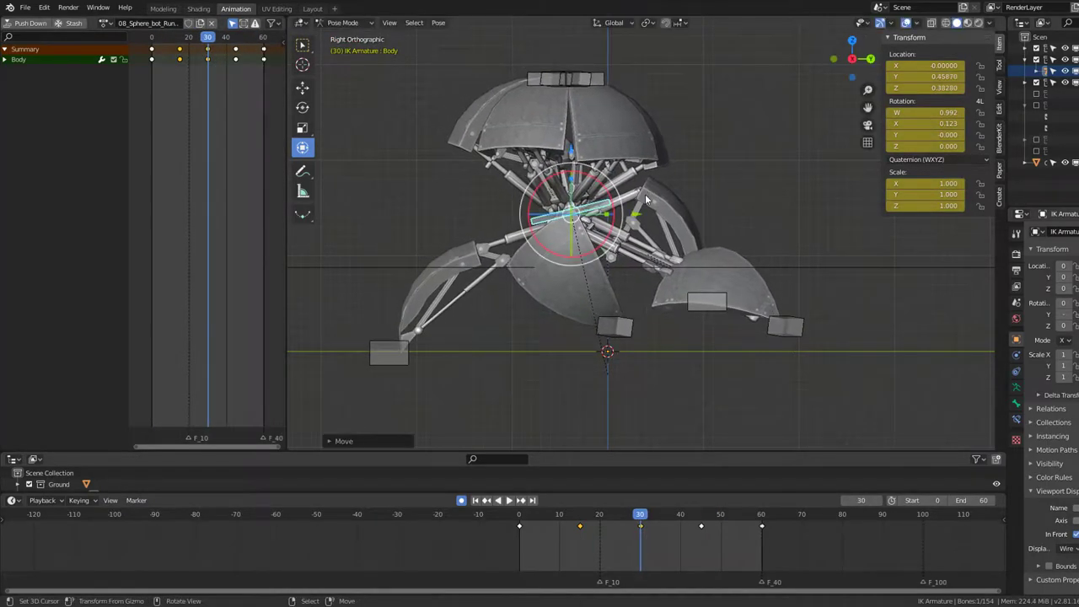
key("space")
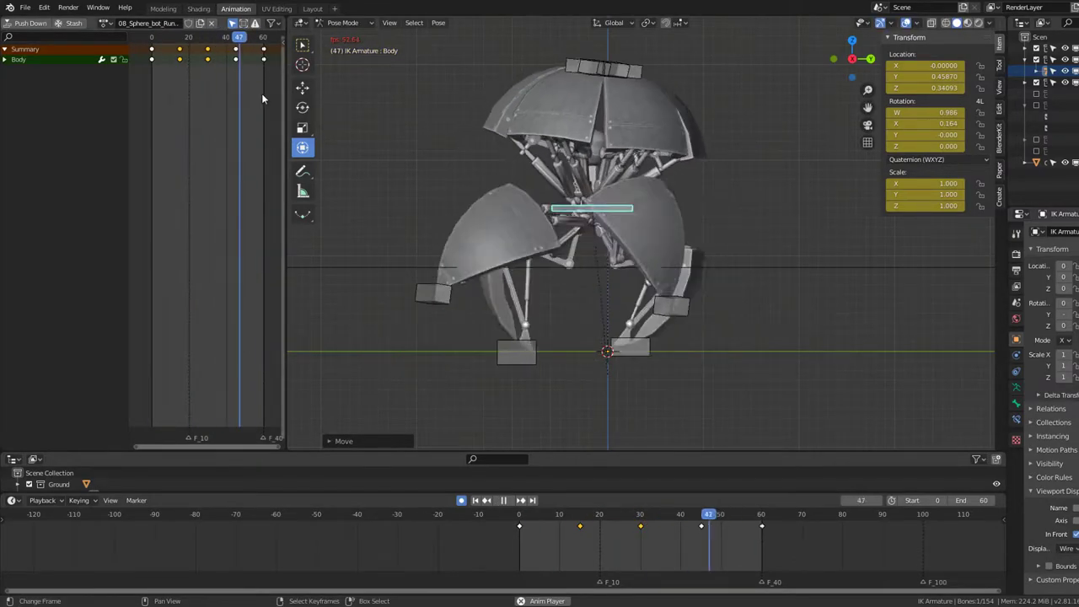
key("space")
Step: Re-pose the Body bone's rotation and position at frame 0
key("shift+Left")
key("space")
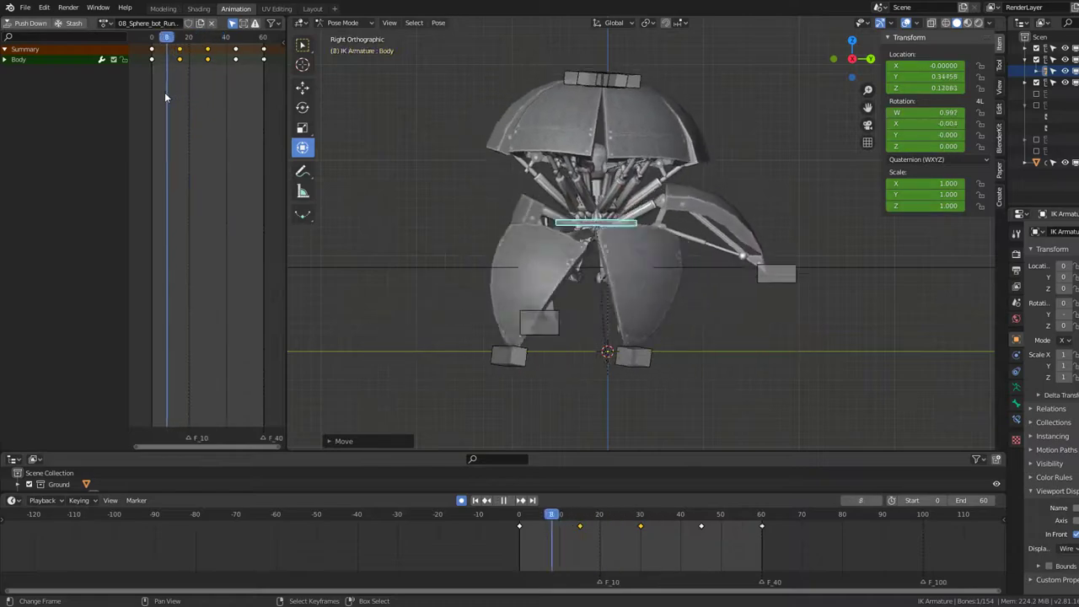
left_click(746, 207)
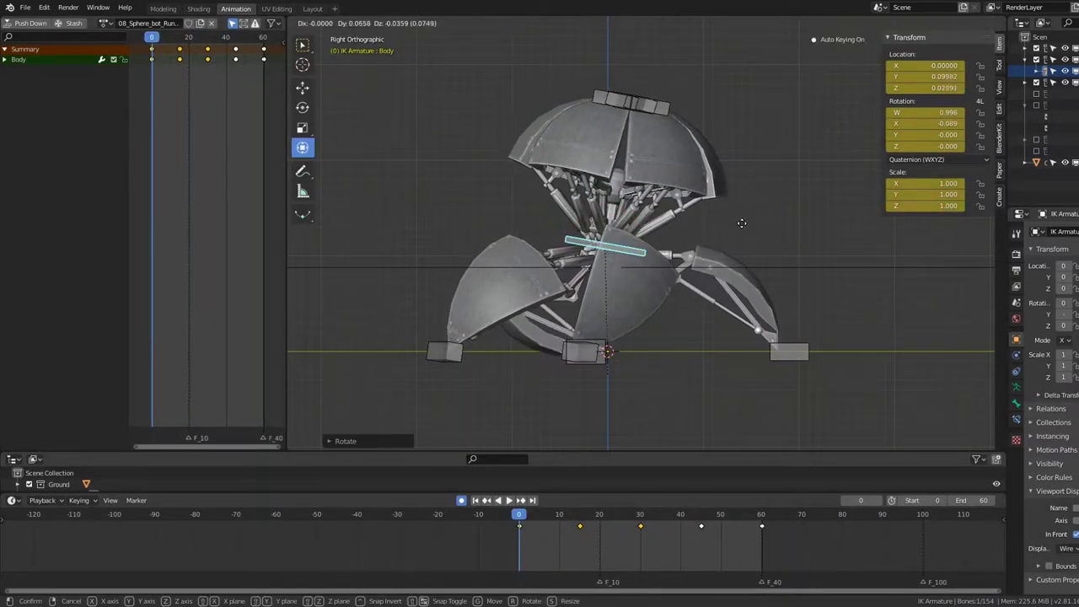
key("g")
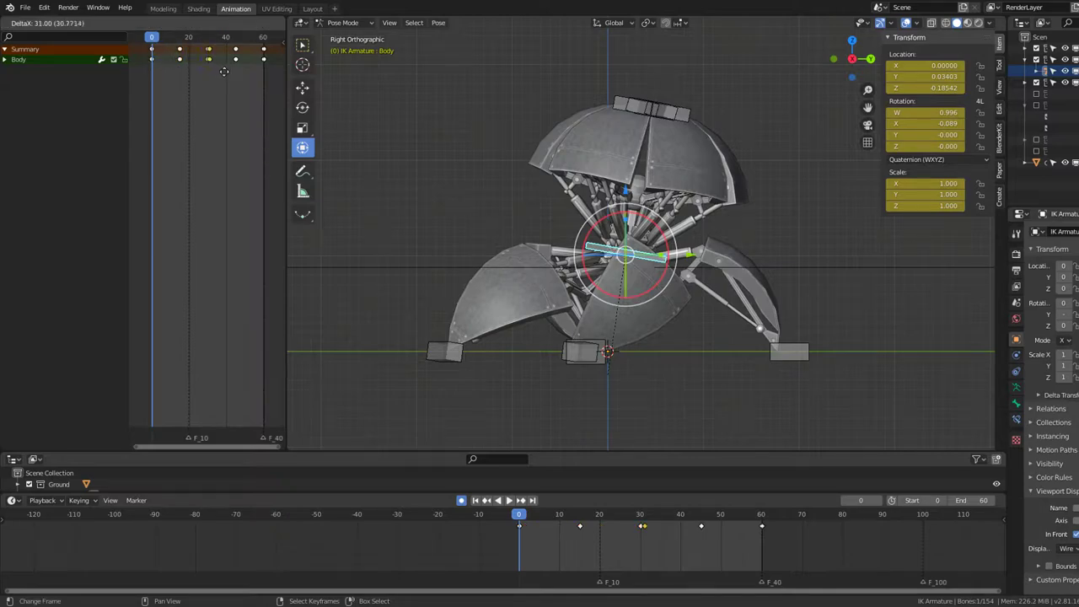
Step: Place the copied frame-0 keys at frame 60 and play the loop, stopping at frame 15
left_click(267, 85)
key("space")
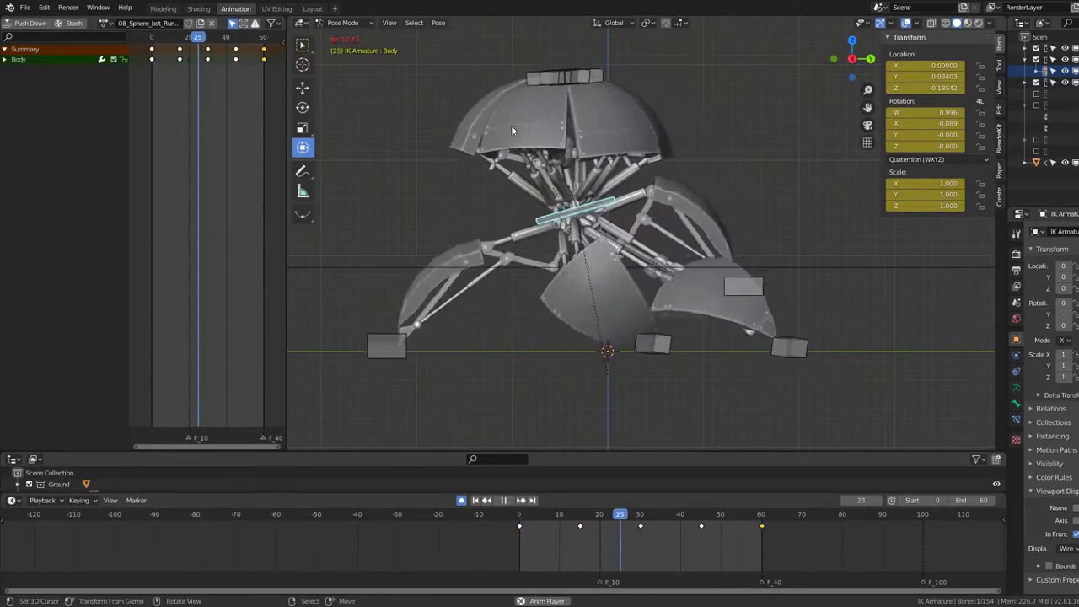
key("space")
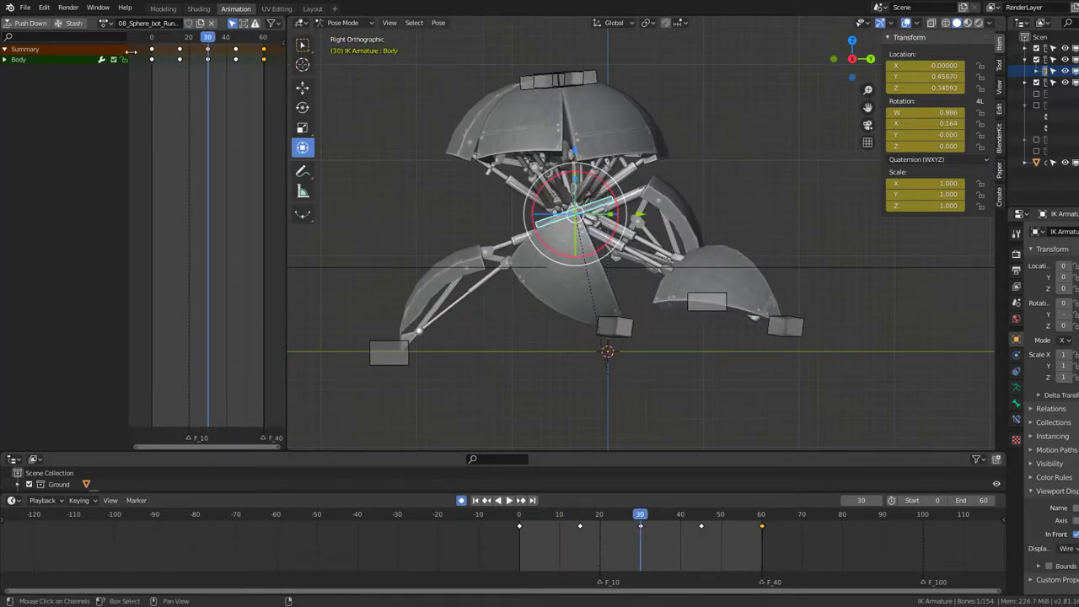
left_click(153, 76)
key("space")
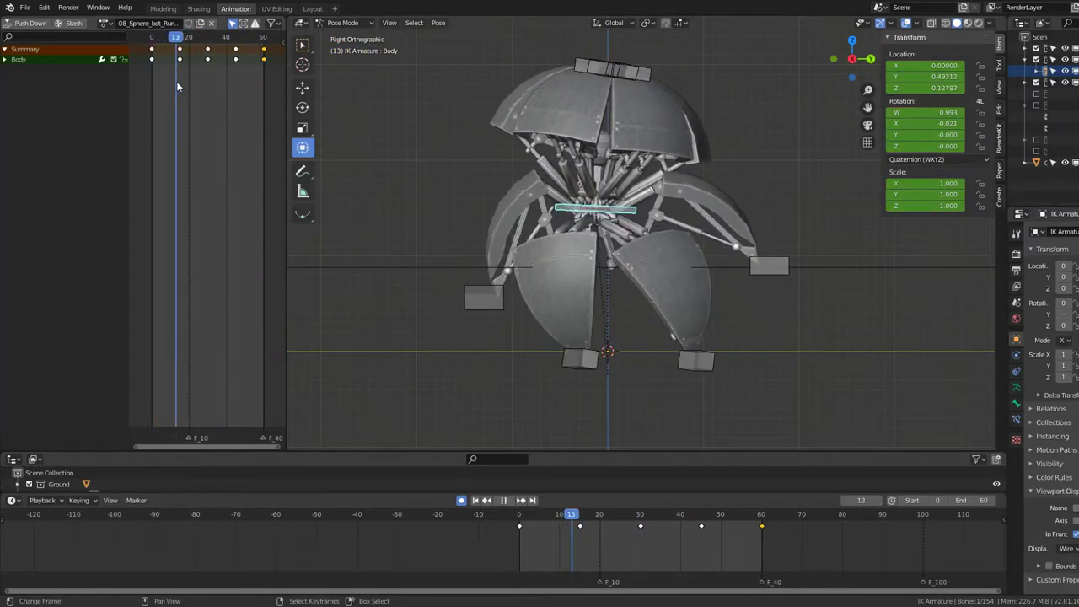
key("space")
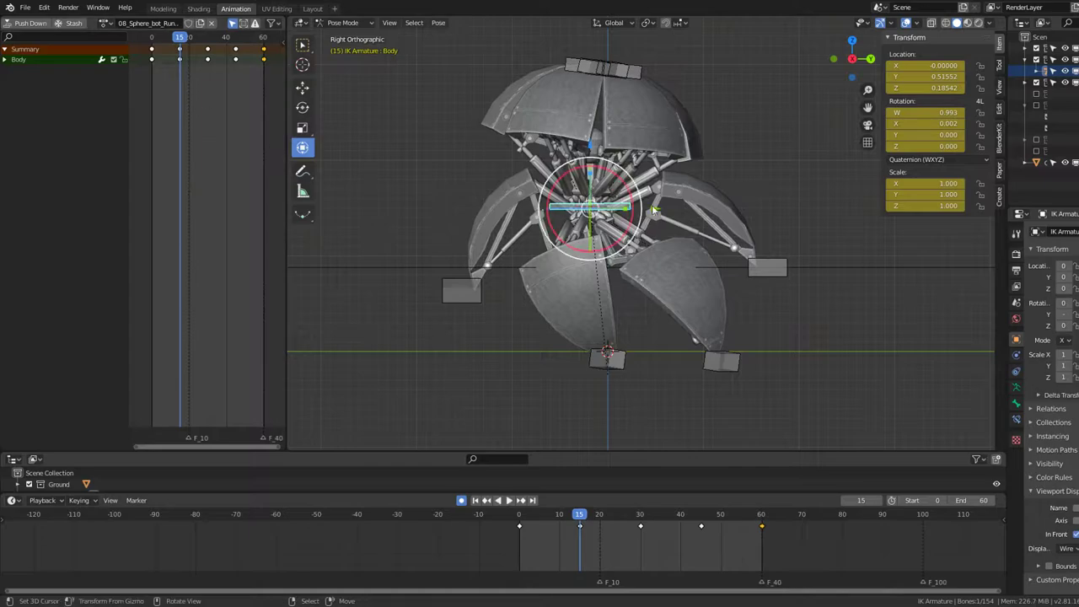
Step: Tilt and raise the Body bone at frame 15, then replay to check the pose
key("r")
key("g")
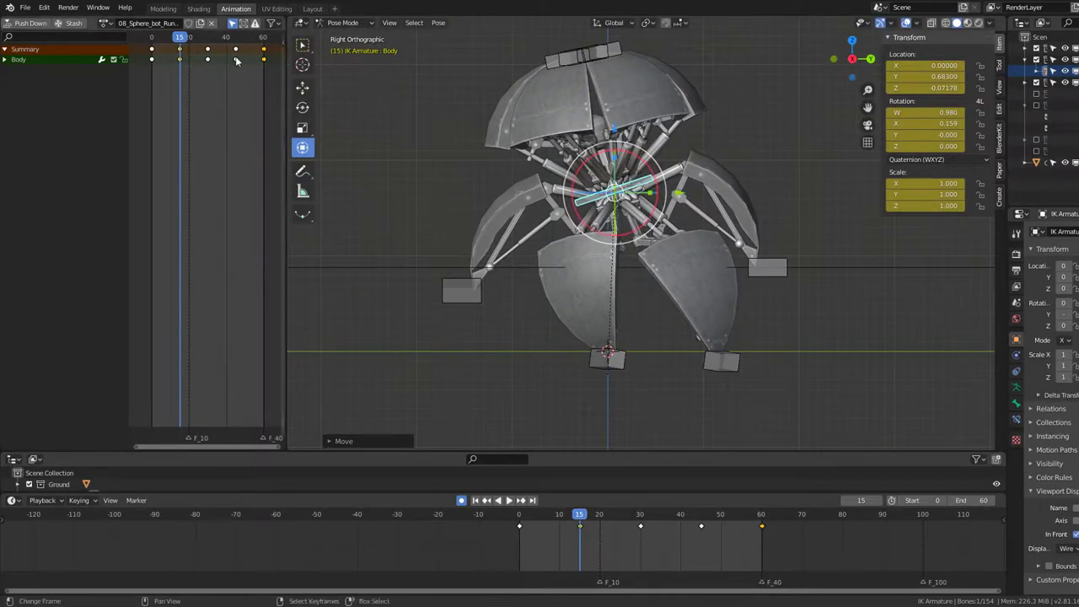
left_click(180, 53)
key("space")
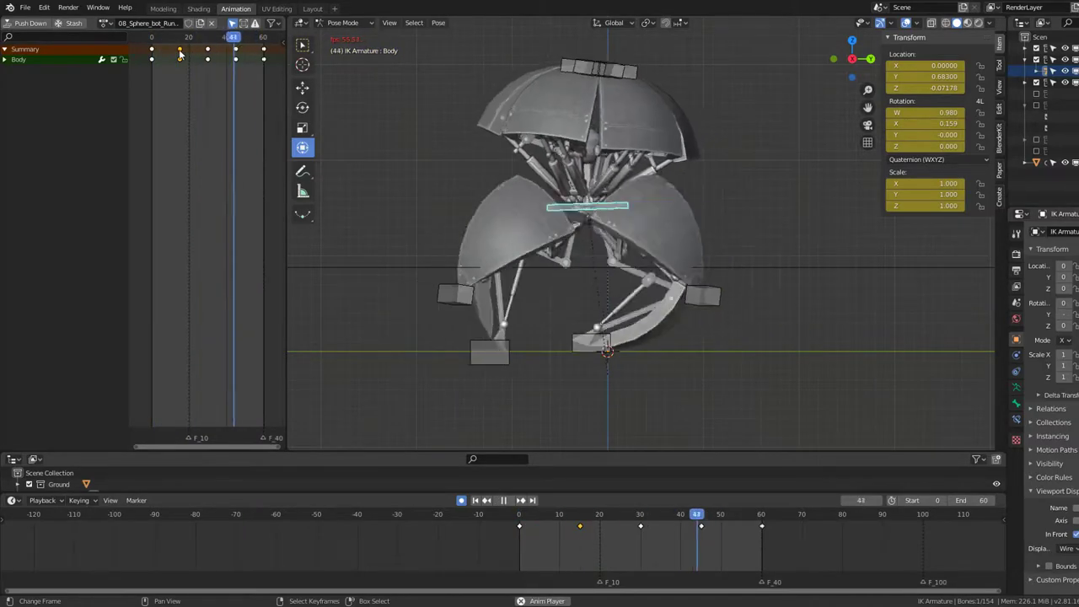
key("space")
key("shift+Left")
key("space")
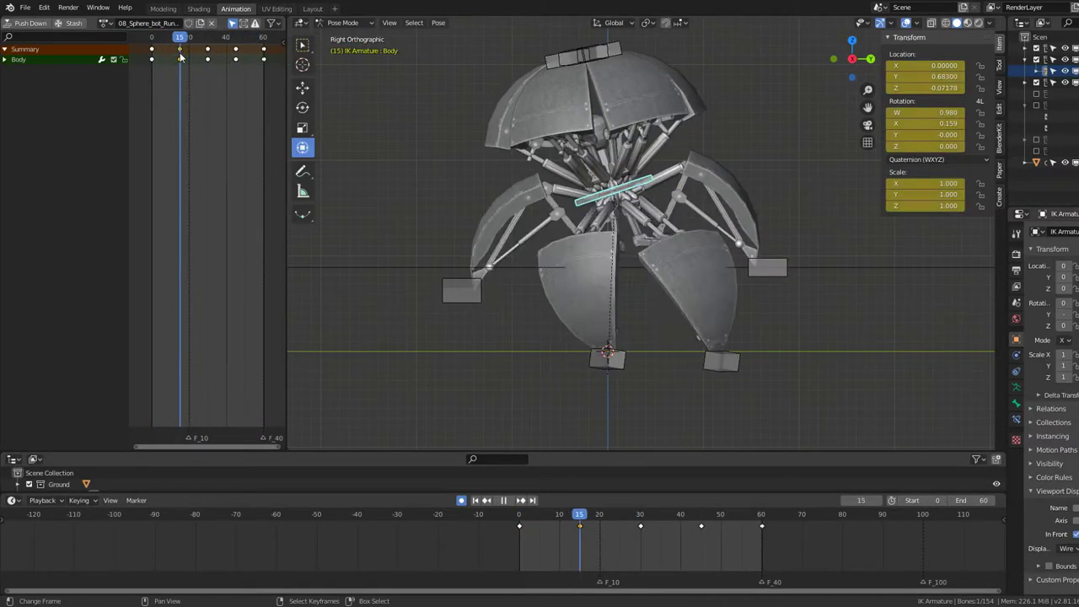
Step: At frame 45, tilt and reposition the Body bone the opposite way, then play back
left_click_drag(233, 55, 237, 55)
key("space")
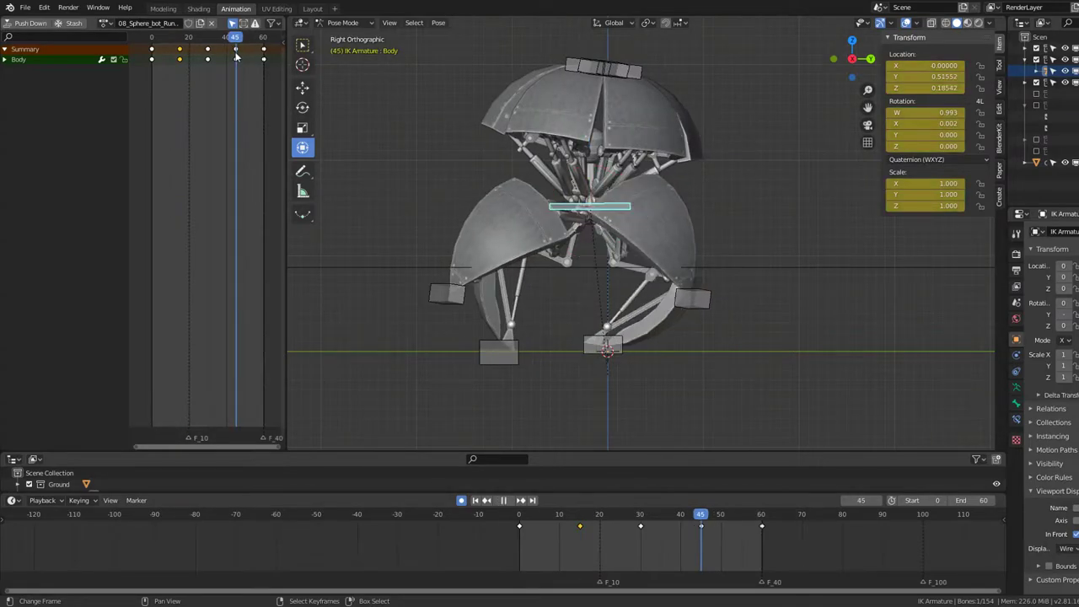
key("r")
left_click(658, 173)
key("g")
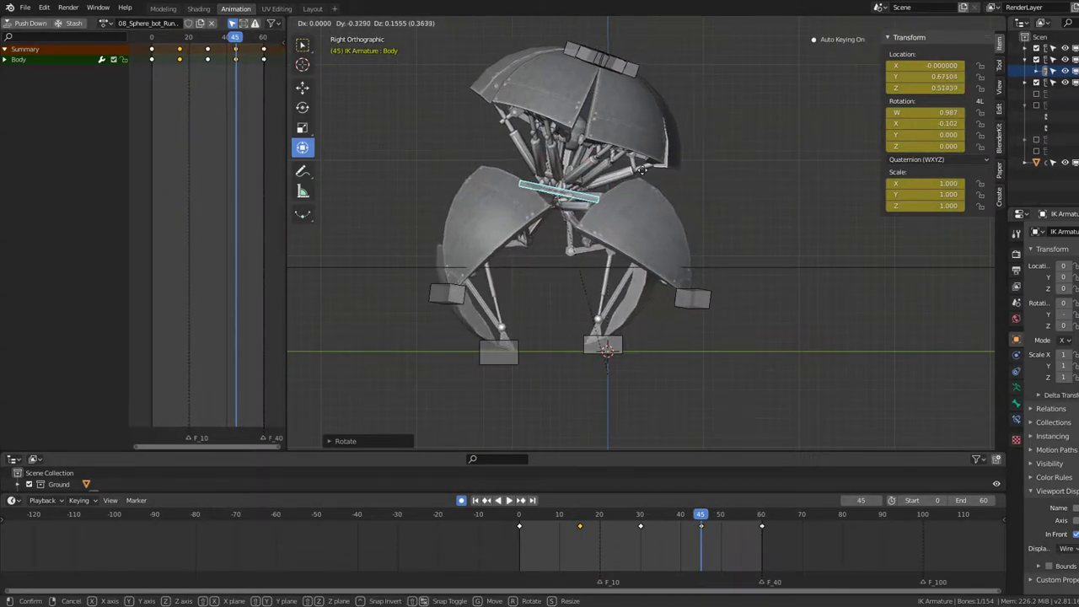
key("space")
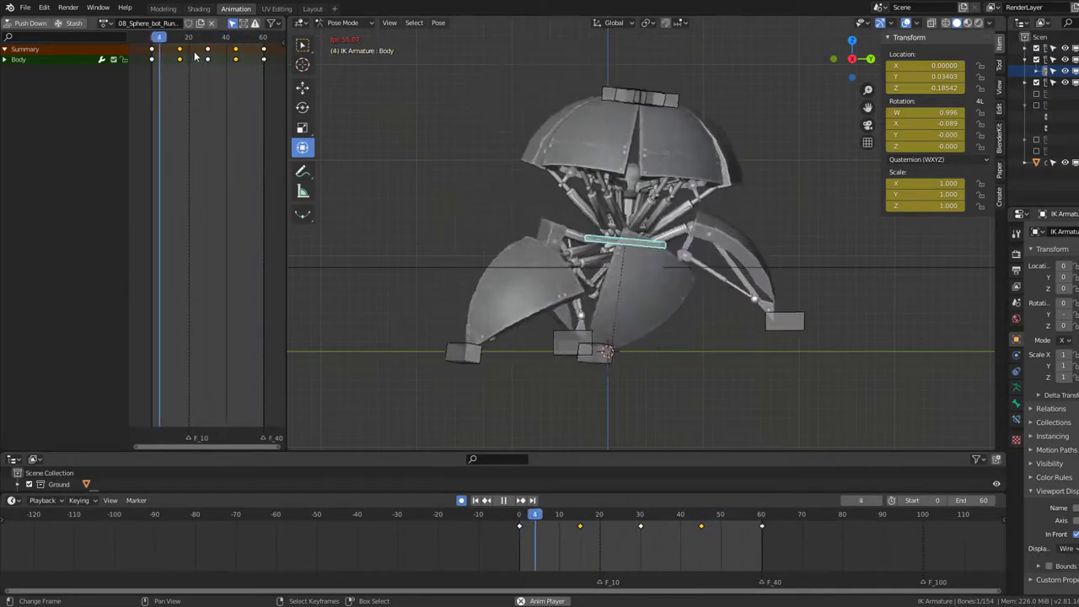
Step: Retime the selected Body keyframes to sit near frame 17, then move toward frame 30
left_click_drag(180, 54, 199, 57)
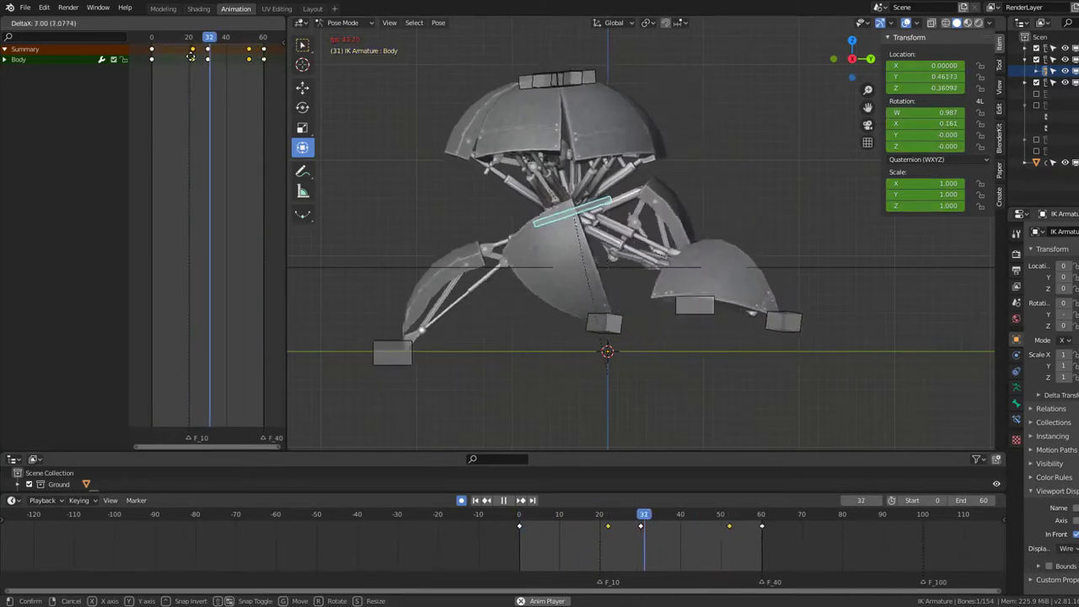
key("Escape")
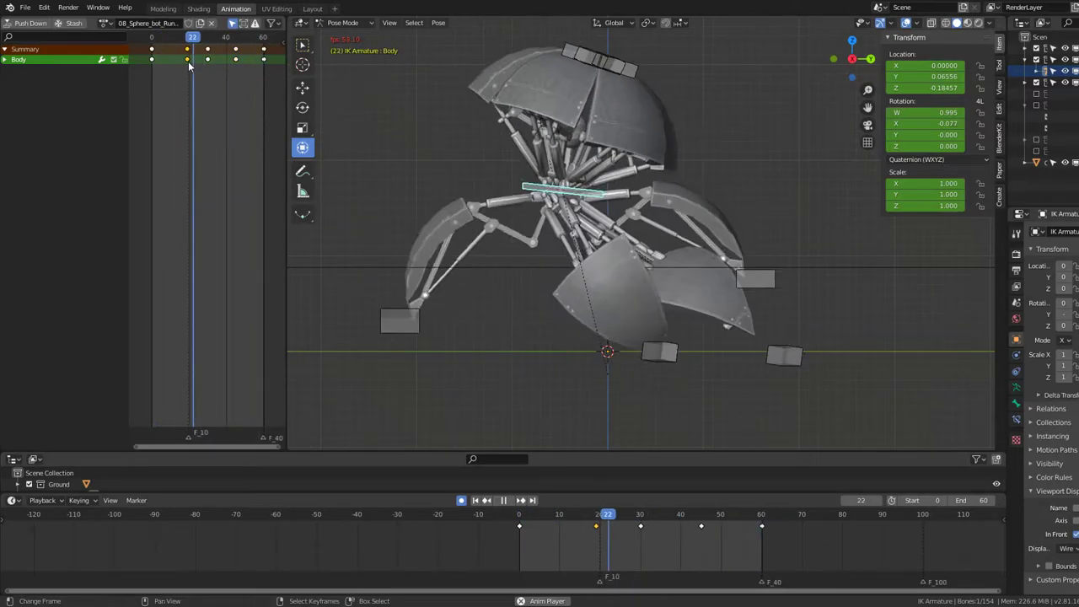
left_click_drag(190, 62, 235, 60)
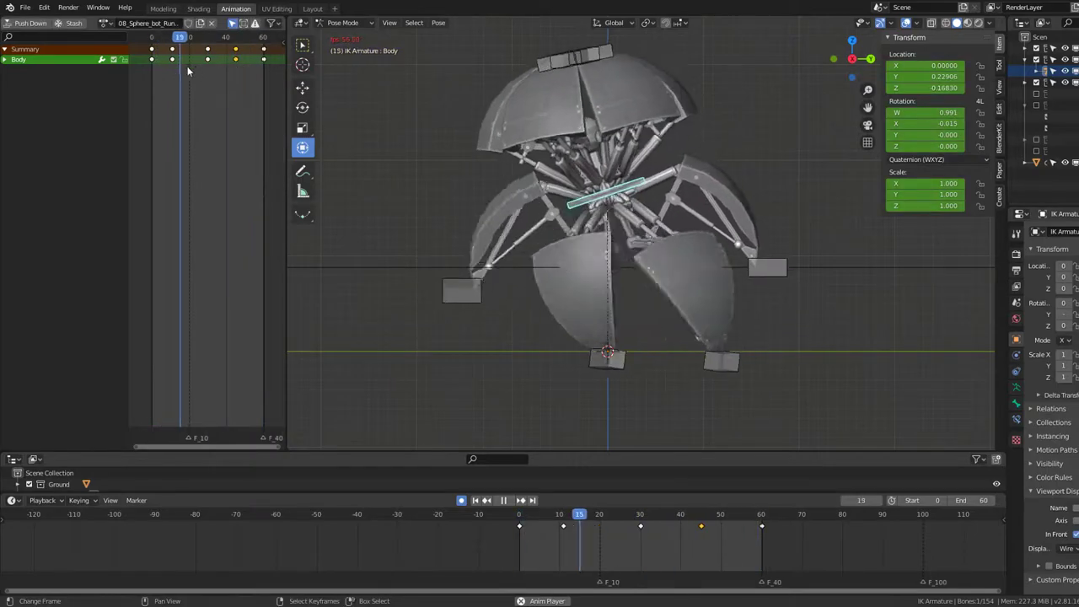
left_click_drag(235, 61, 186, 65)
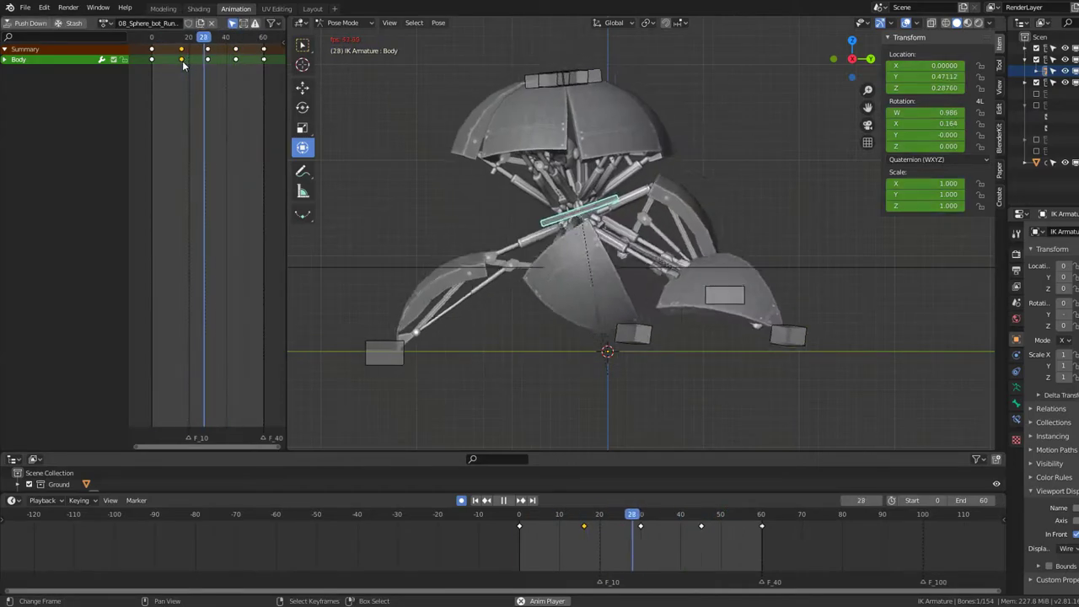
left_click(180, 65)
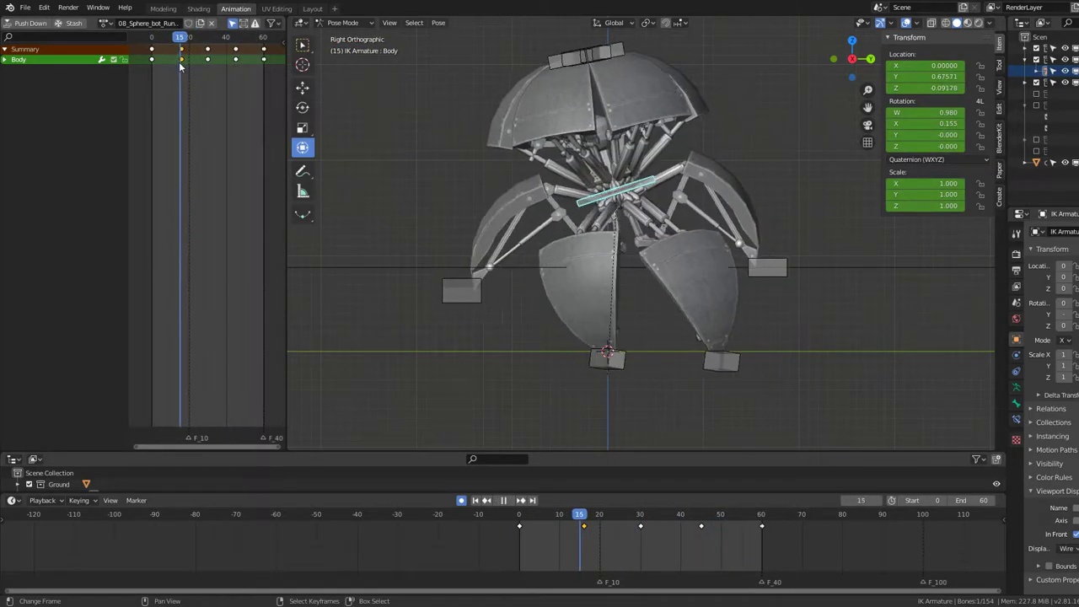
left_click_drag(181, 68, 210, 75)
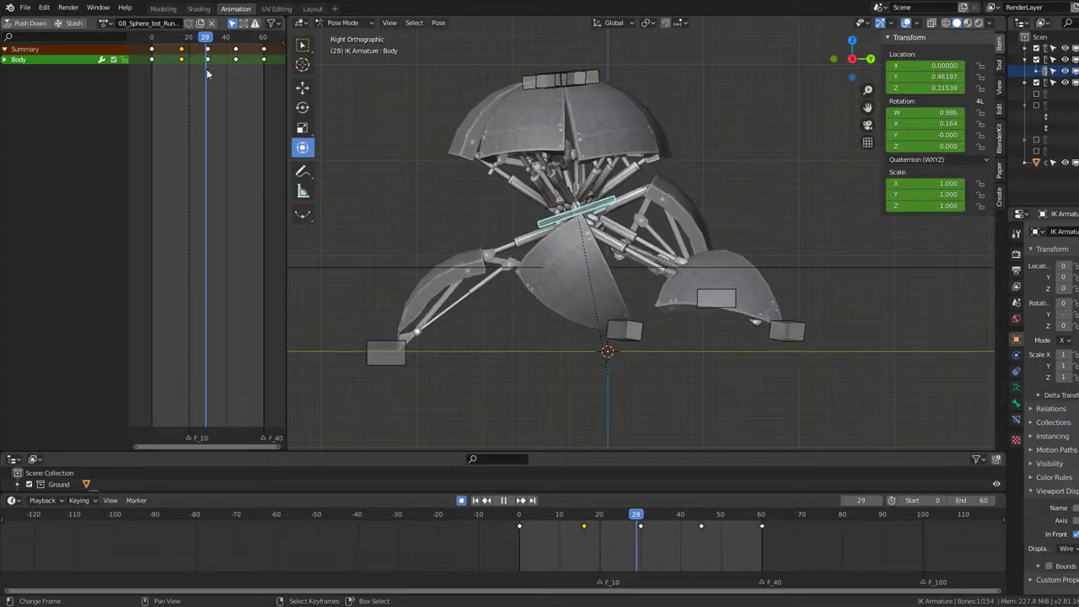
Step: Raise and tilt the Body bone at frame 30 and review the motion
key("r")
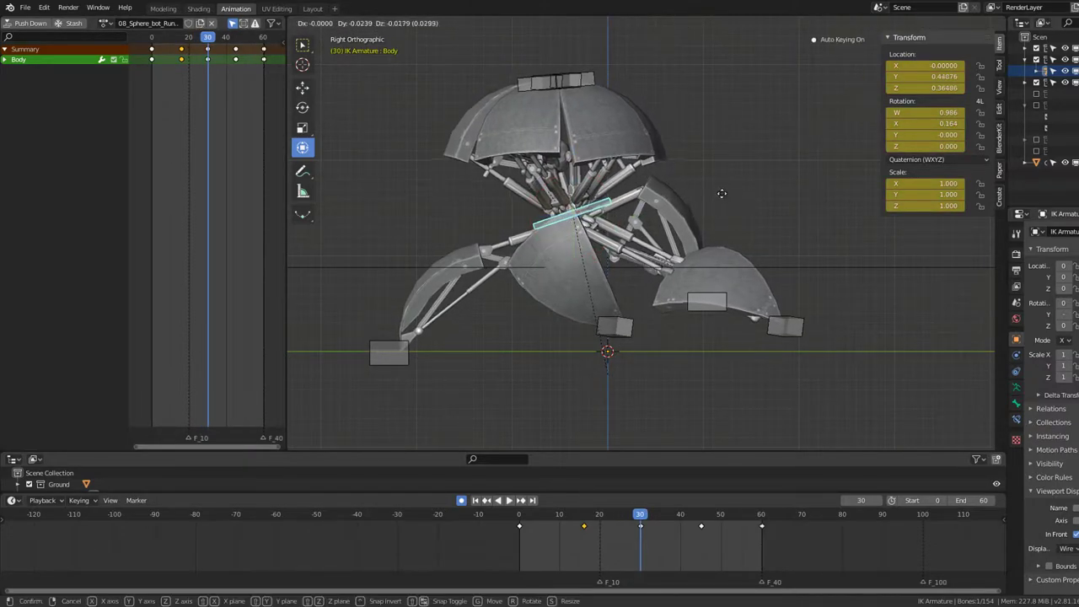
key("y")
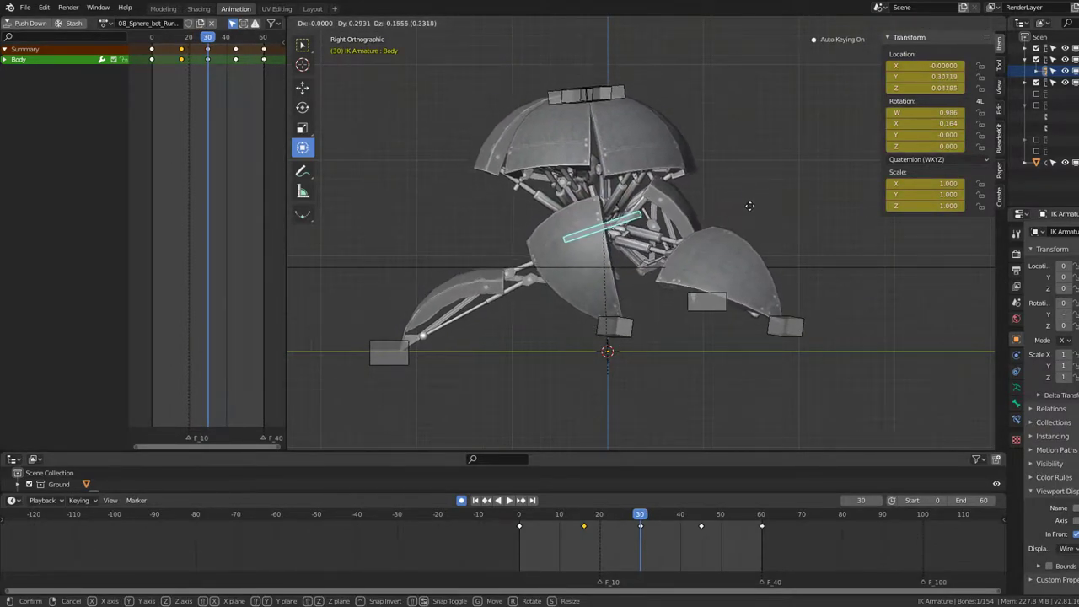
key("r")
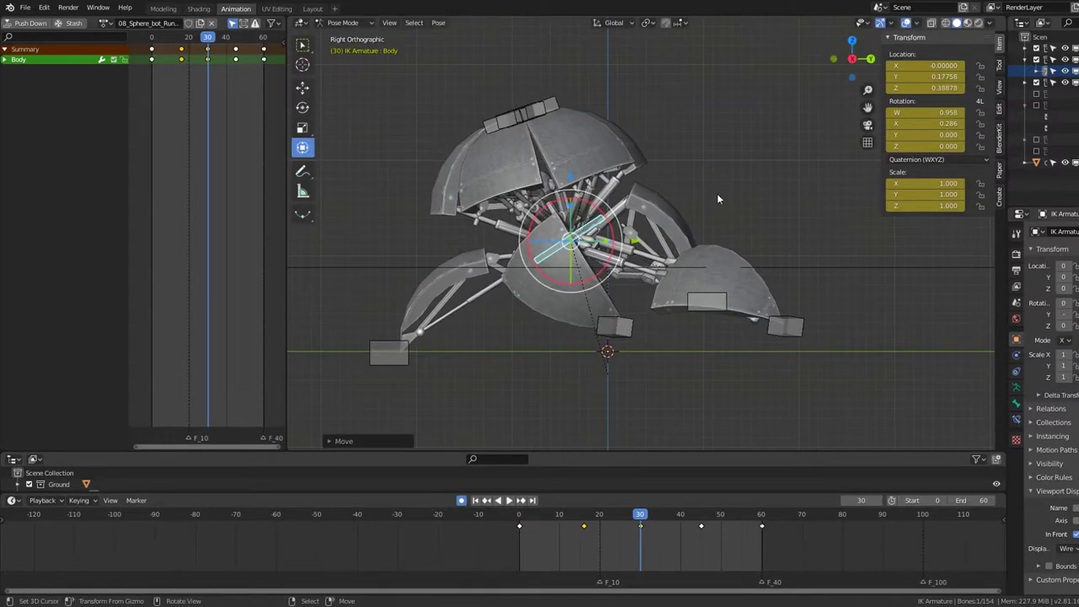
key("space")
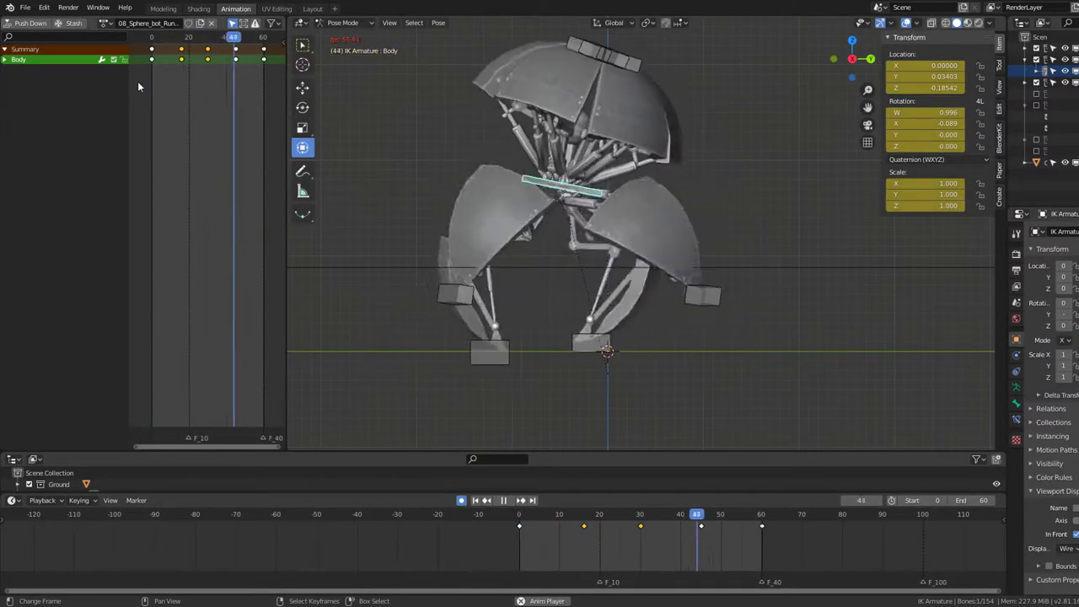
key("g")
key("Escape")
Step: Move the frame-30 Body key, then delete the Body keys at frame 45 and near frame 16
left_click(208, 62)
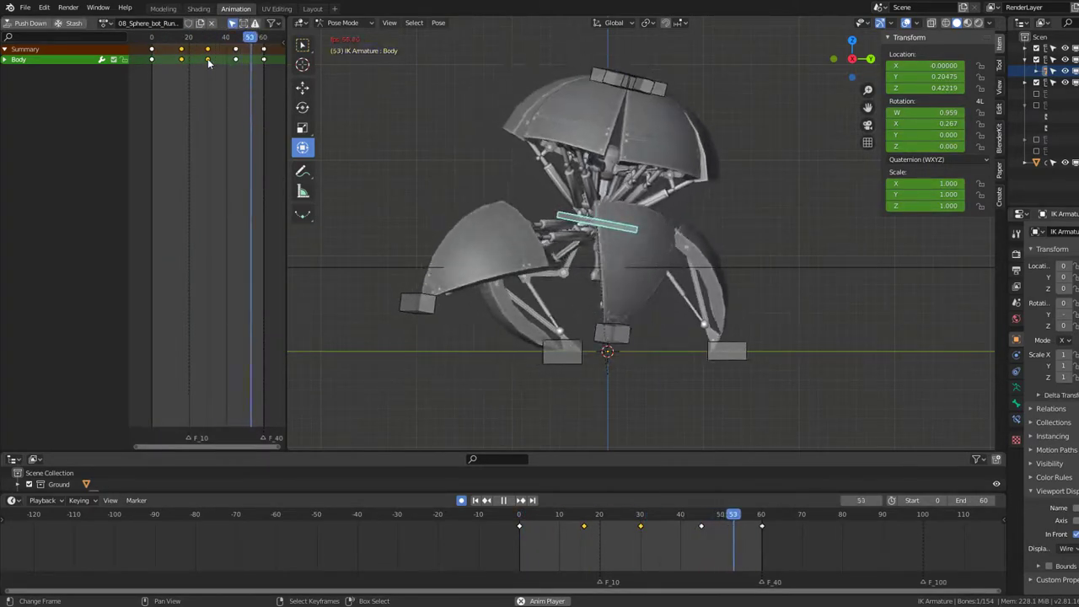
key("space")
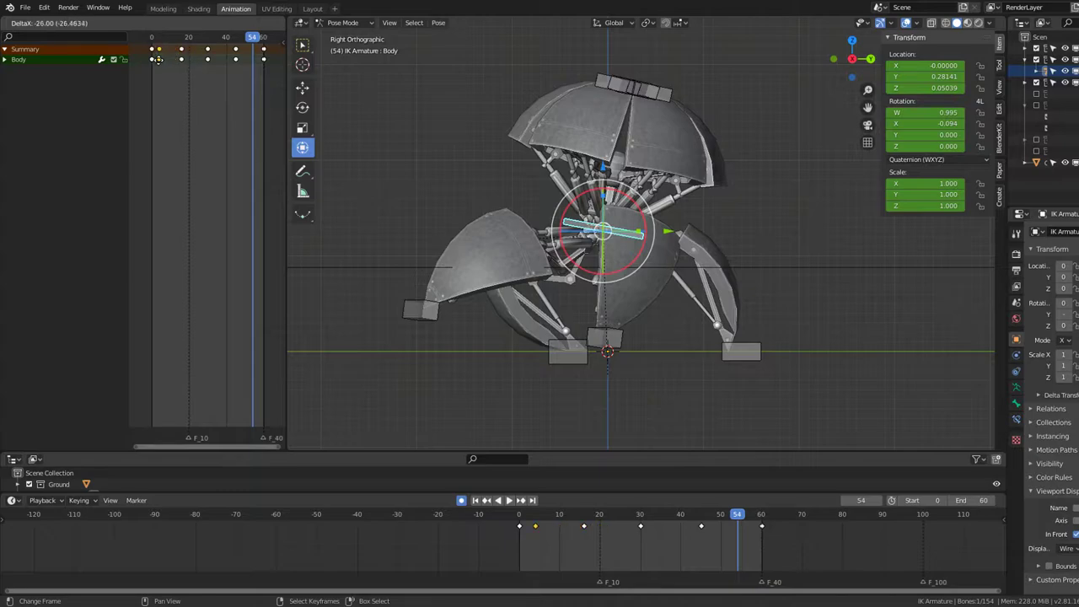
left_click(267, 73)
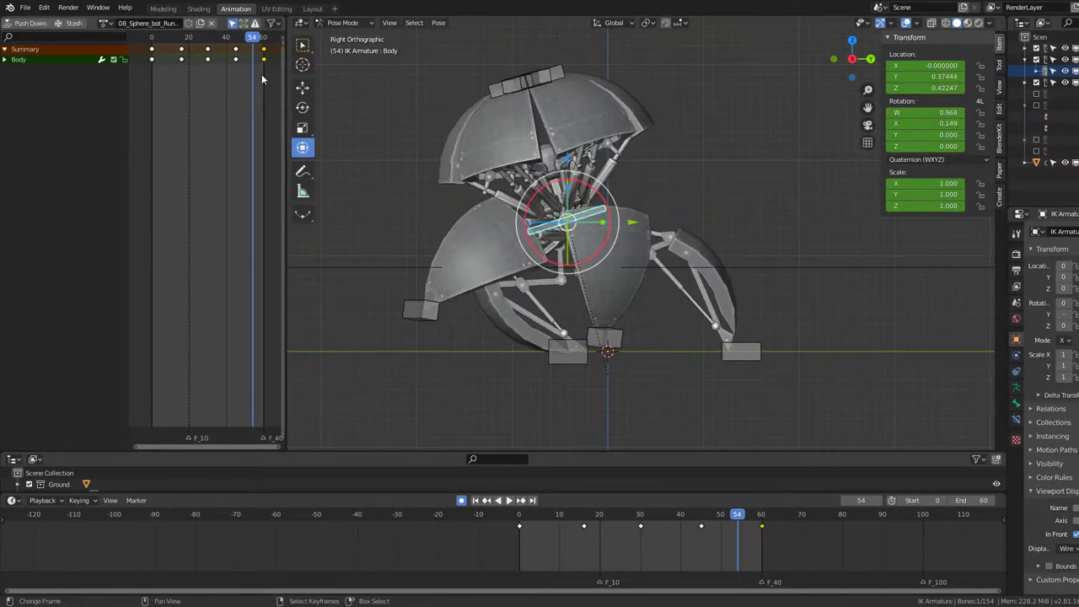
key("space")
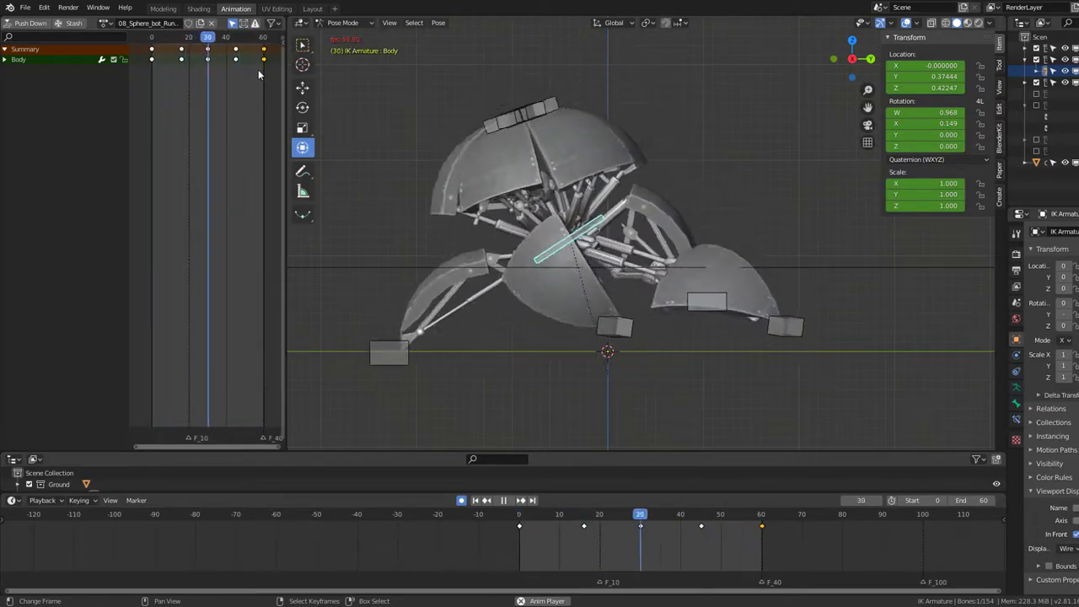
left_click(236, 59)
key("Delete")
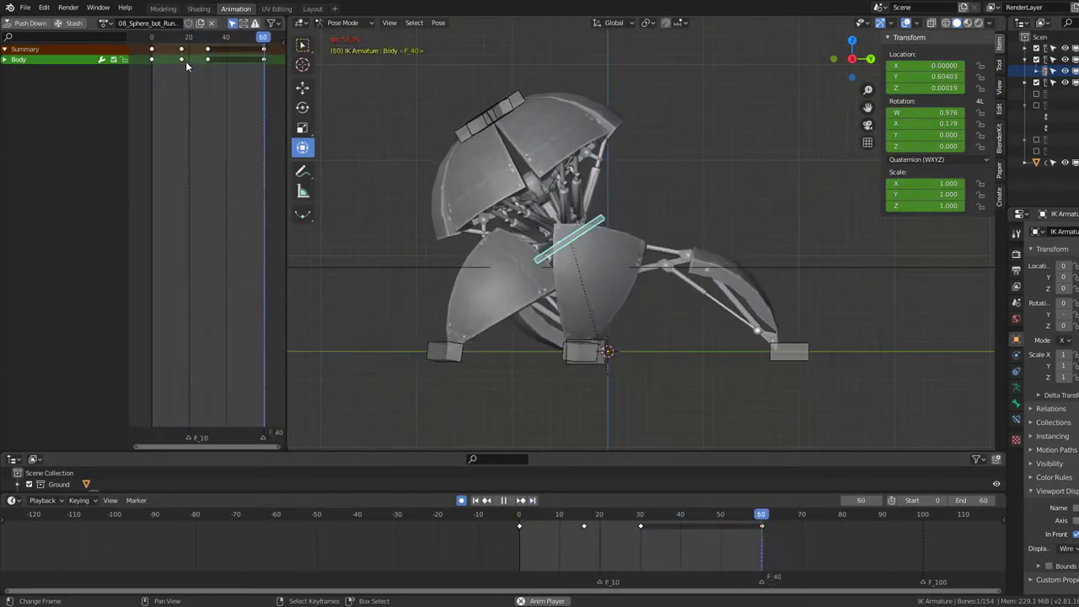
left_click(183, 60)
key("Delete")
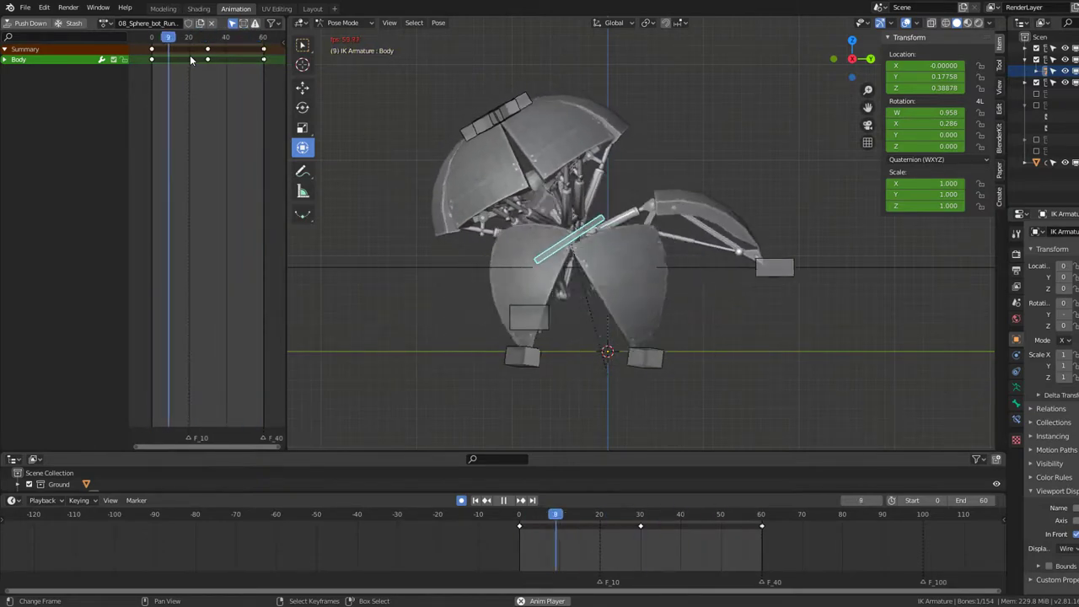
Step: Raise the Body bone at frame 0 and replay the walk
key("space")
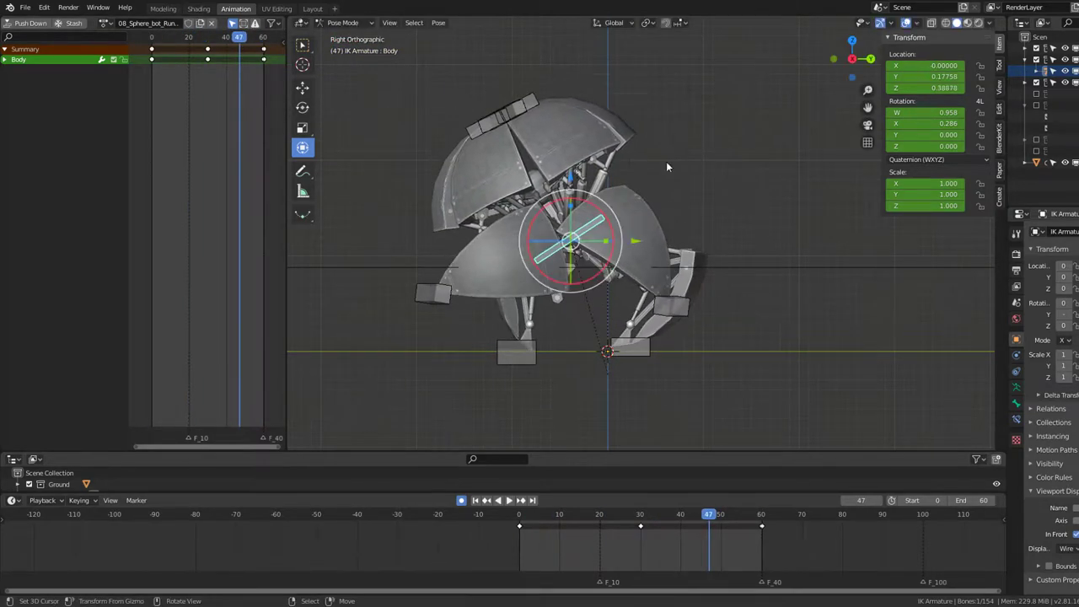
key("space")
left_click_drag(192, 62, 141, 76)
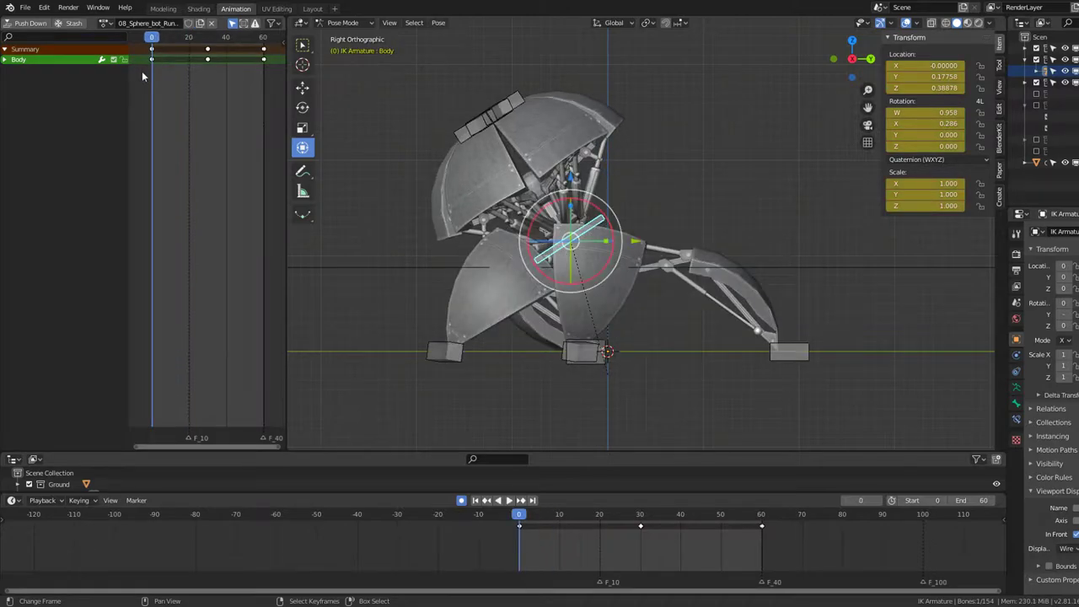
key("g")
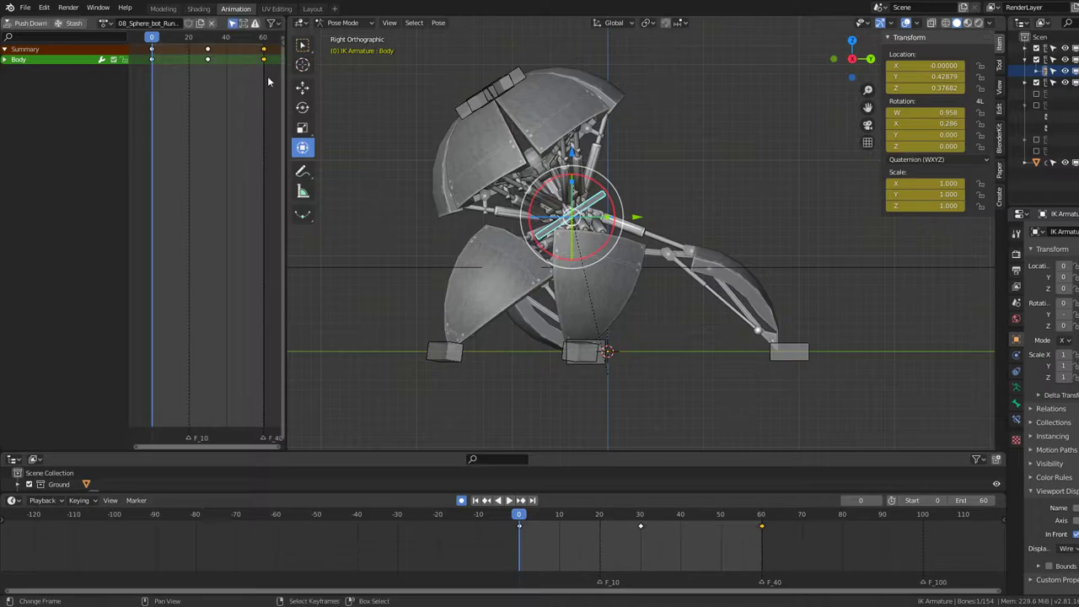
key("space")
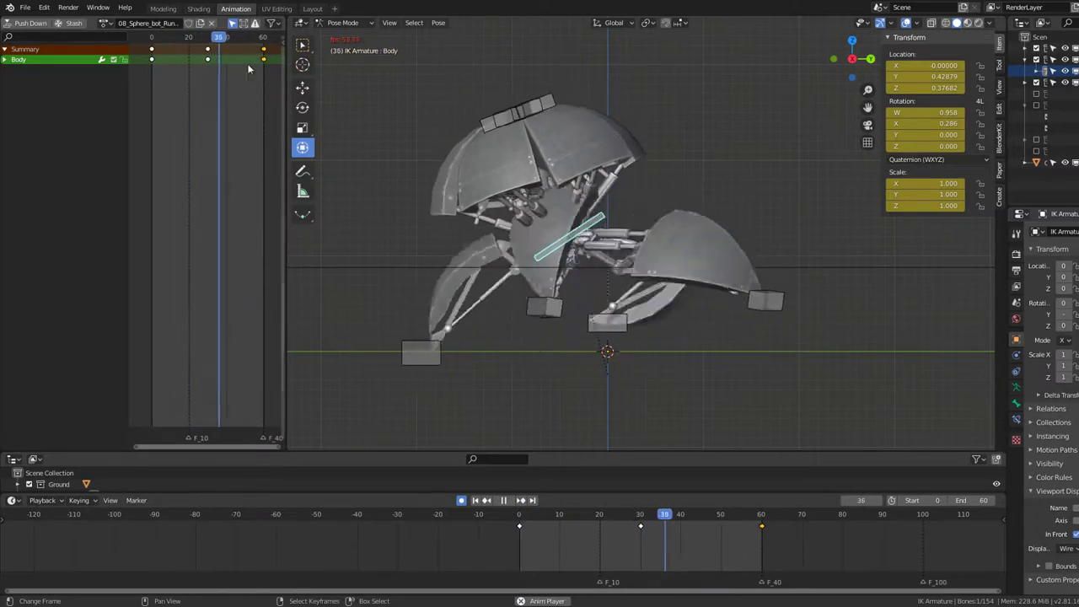
Step: Reposition the Body bone at frame 16 and shift the frame-0 keys to around frame 30
mouse_move(175, 54)
left_mouse_down()
mouse_move(209, 62)
mouse_move(182, 63)
left_mouse_up()
key("g")
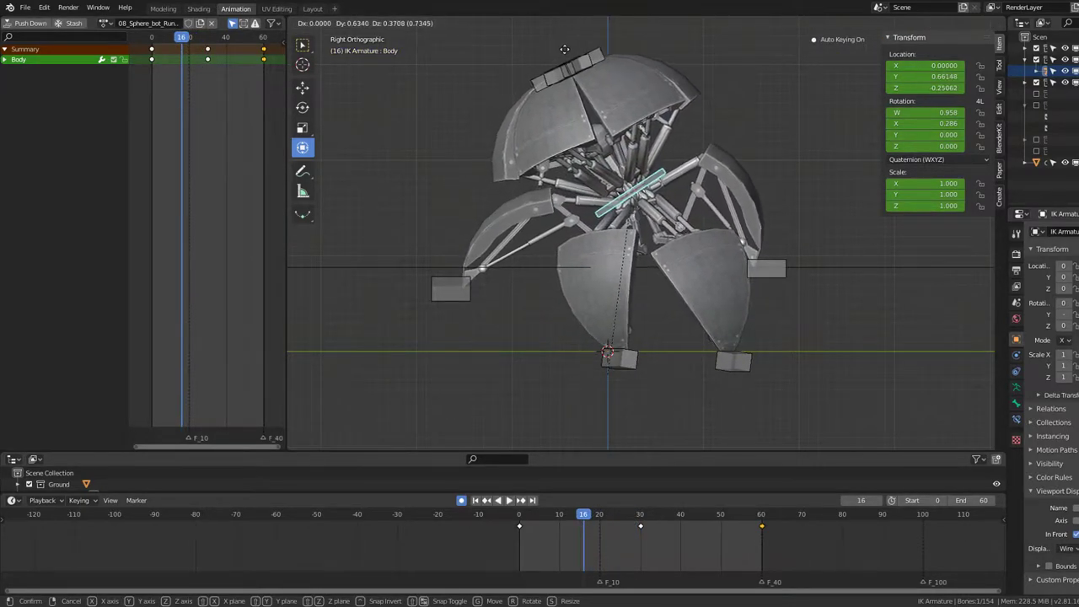
left_click(526, 44)
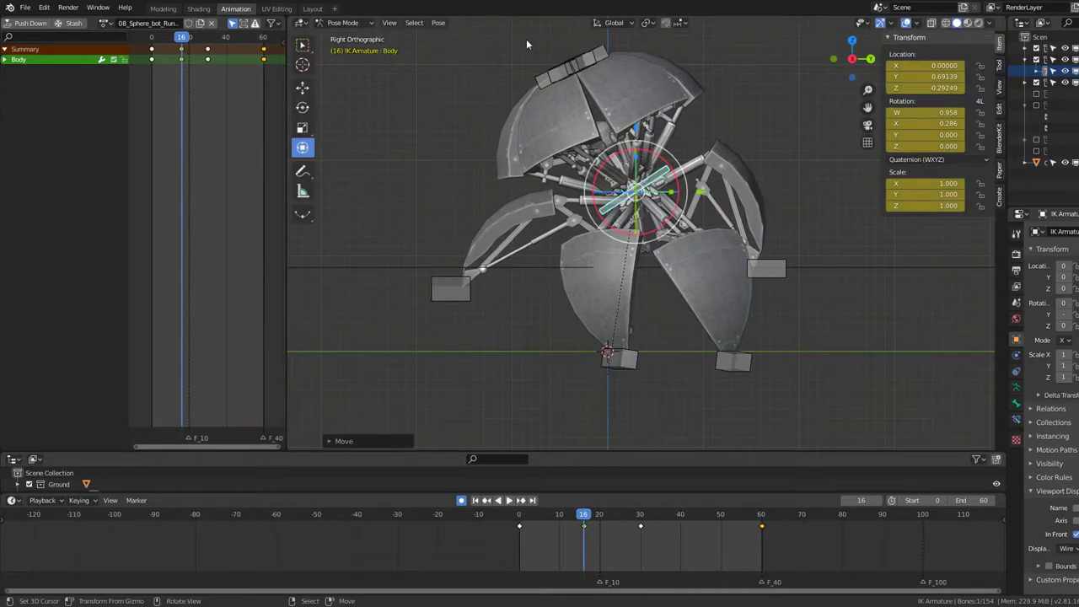
left_click(235, 65)
key("space")
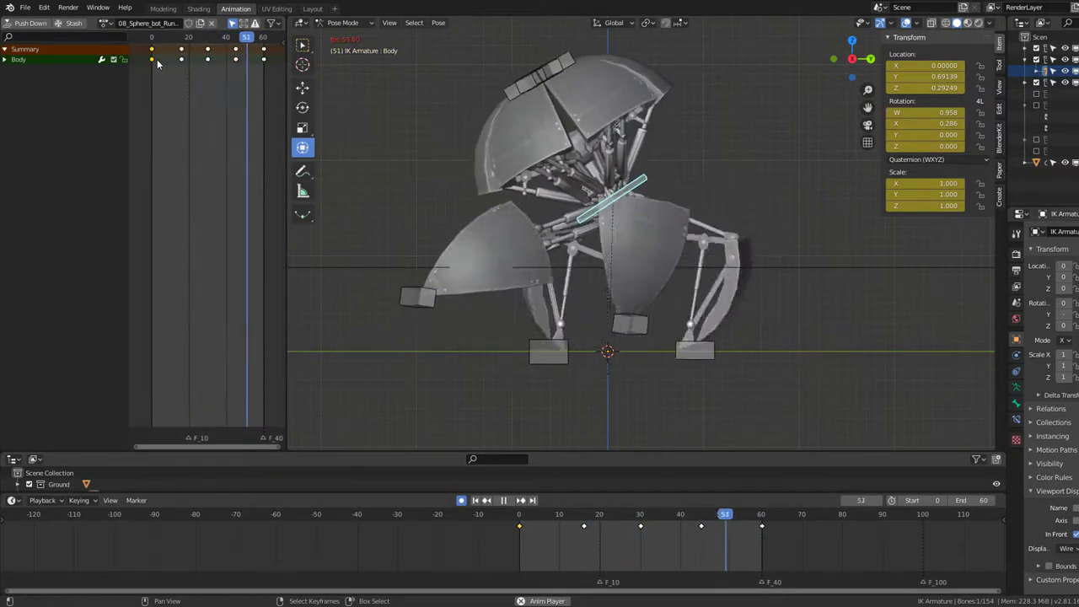
key("g")
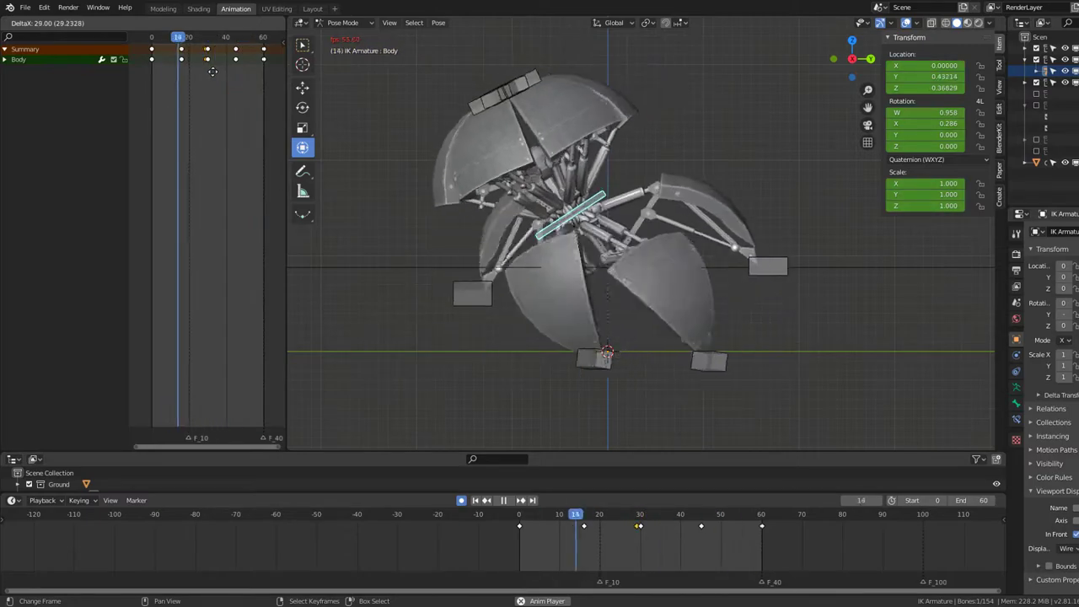
left_click(212, 72)
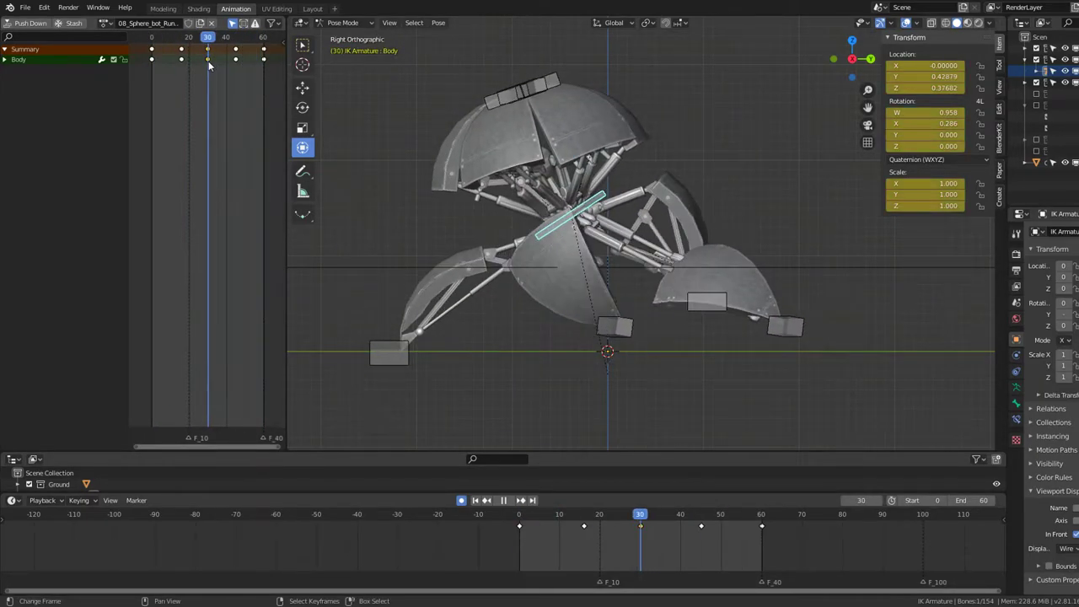
Step: Tilt the Body bone and slide its keyframe to a new frame, then play the walk
key("space")
key("r")
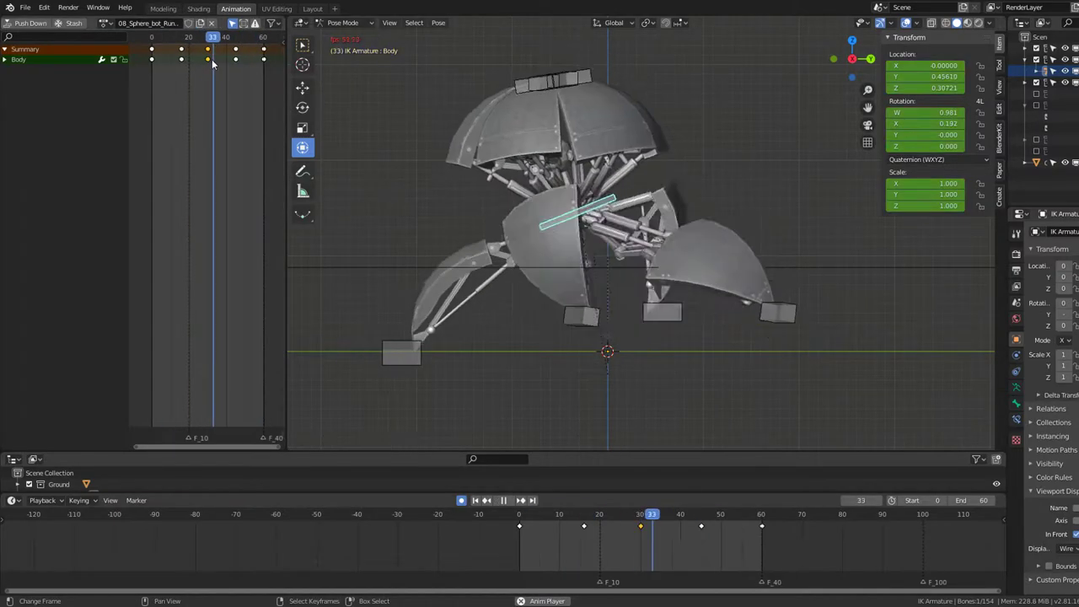
left_click_drag(163, 68, 264, 85)
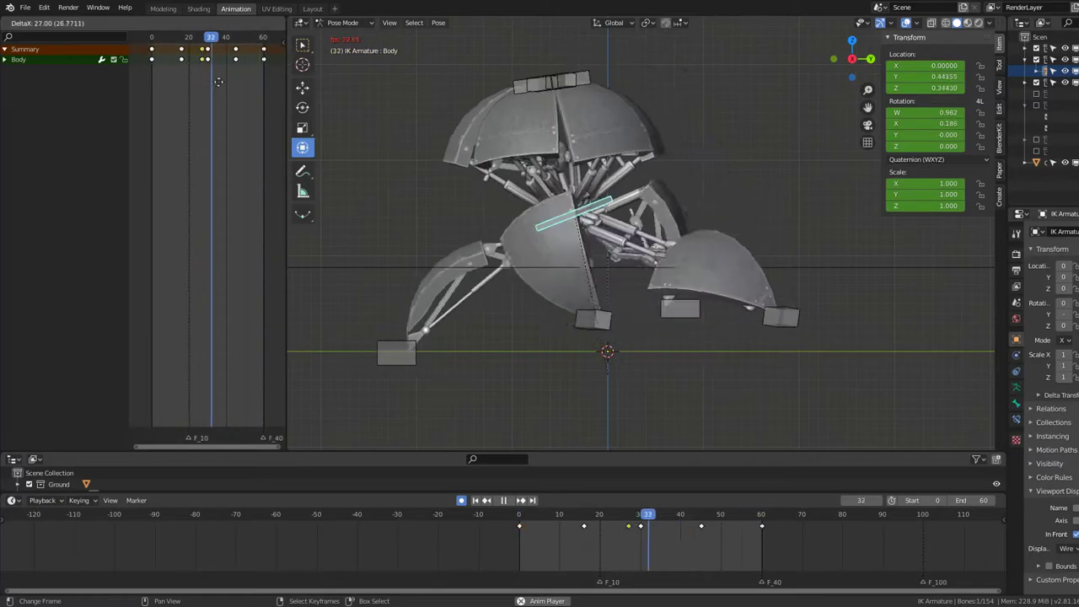
left_click(265, 85)
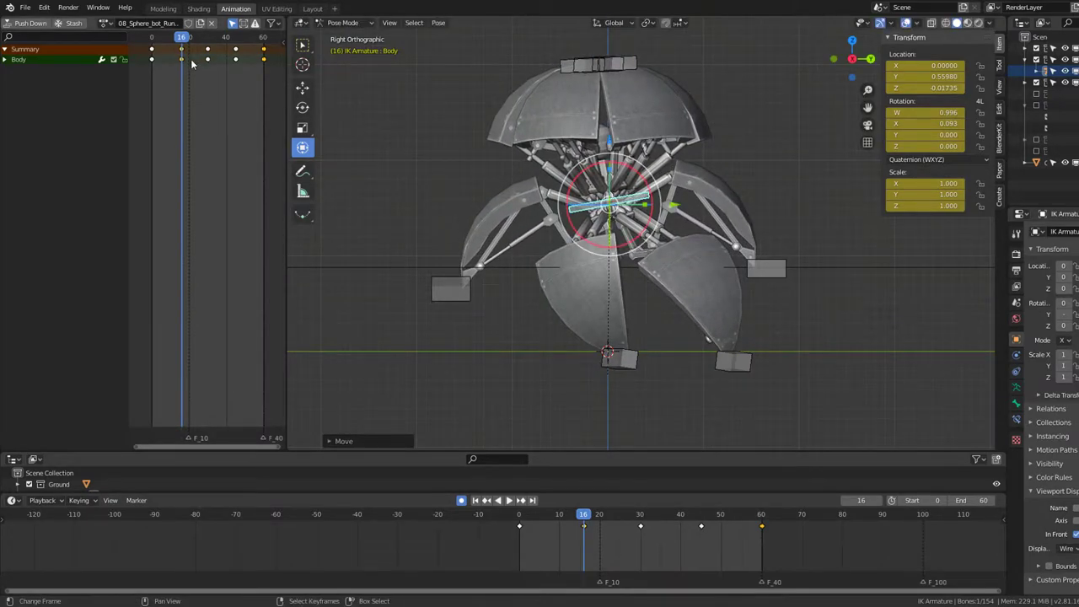
left_click(238, 67)
key("space")
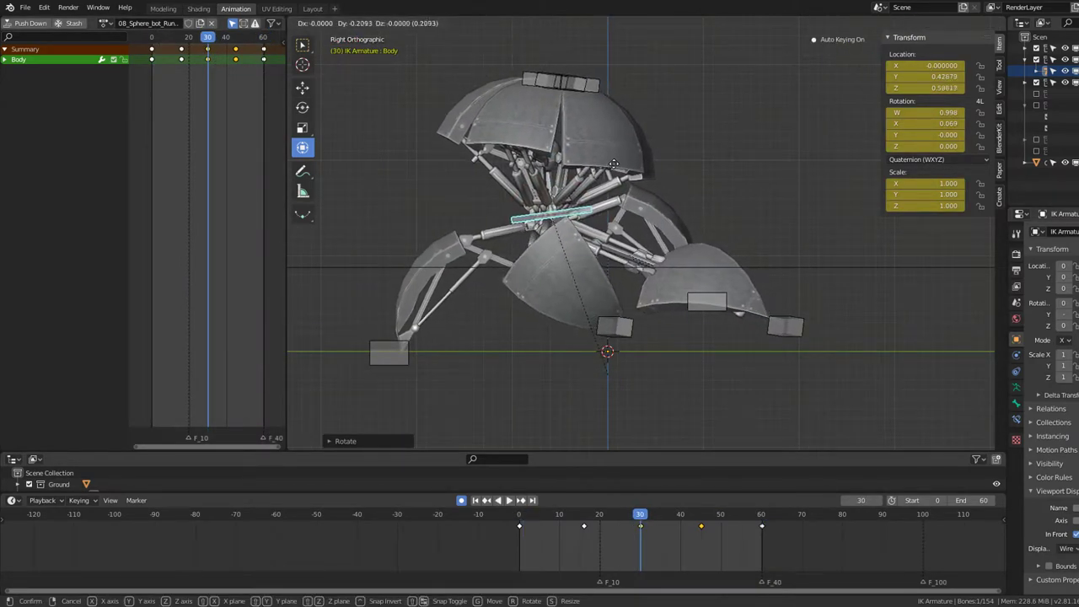
Step: Give the Body bone a gentler forward tilt at frame 30 and review it
key("Escape")
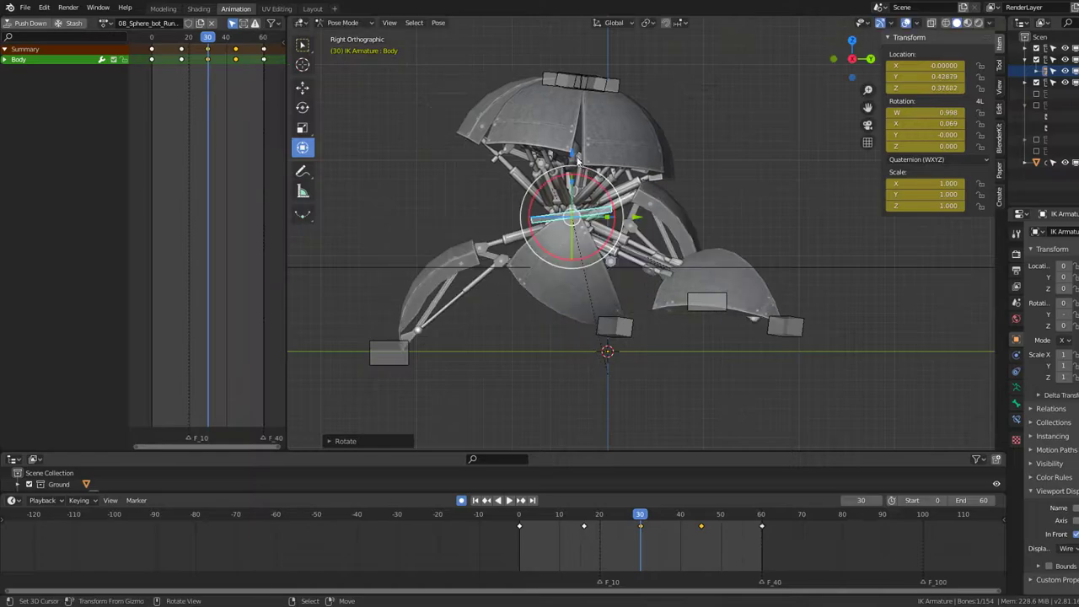
key("space")
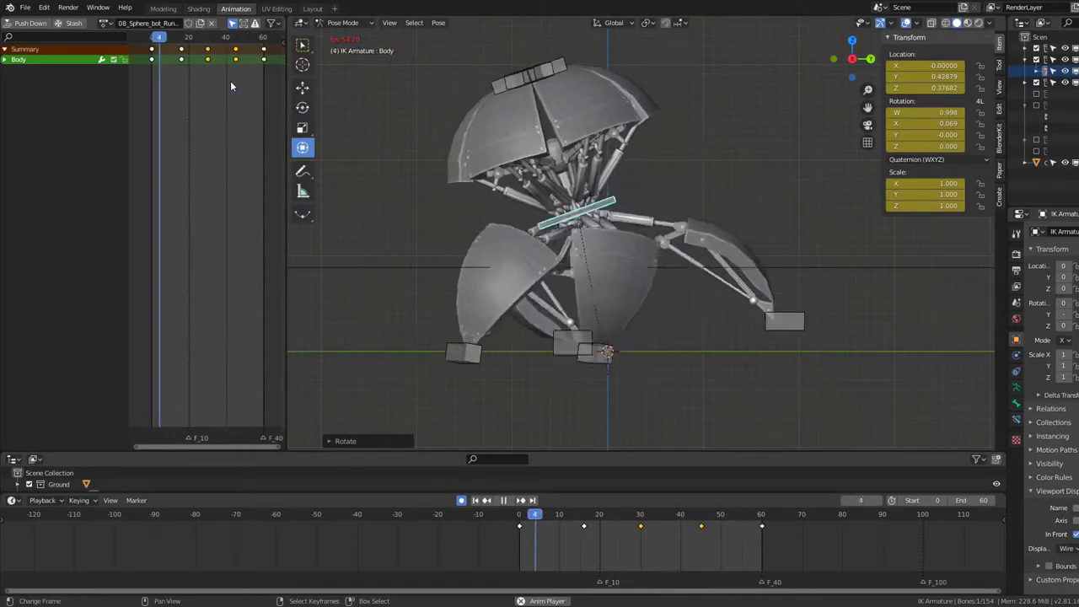
key("space")
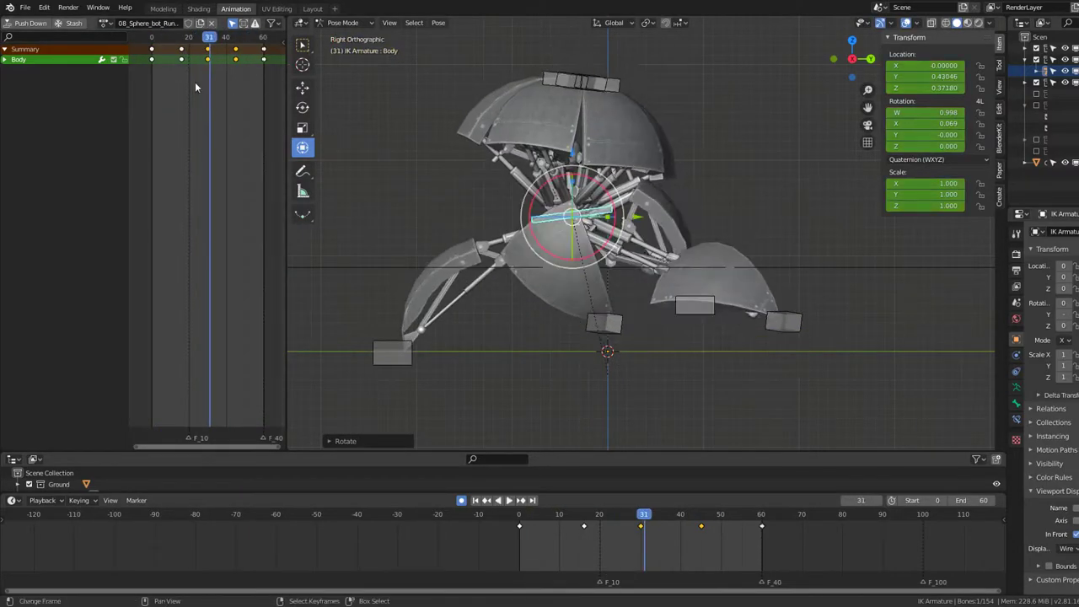
left_click_drag(195, 82, 206, 70)
key("r")
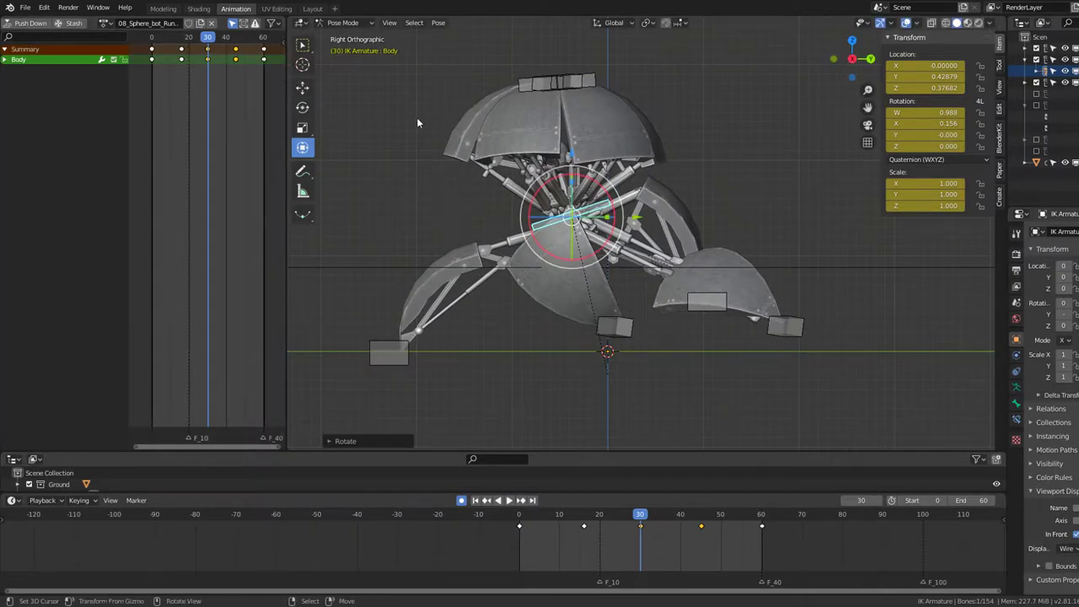
key("space")
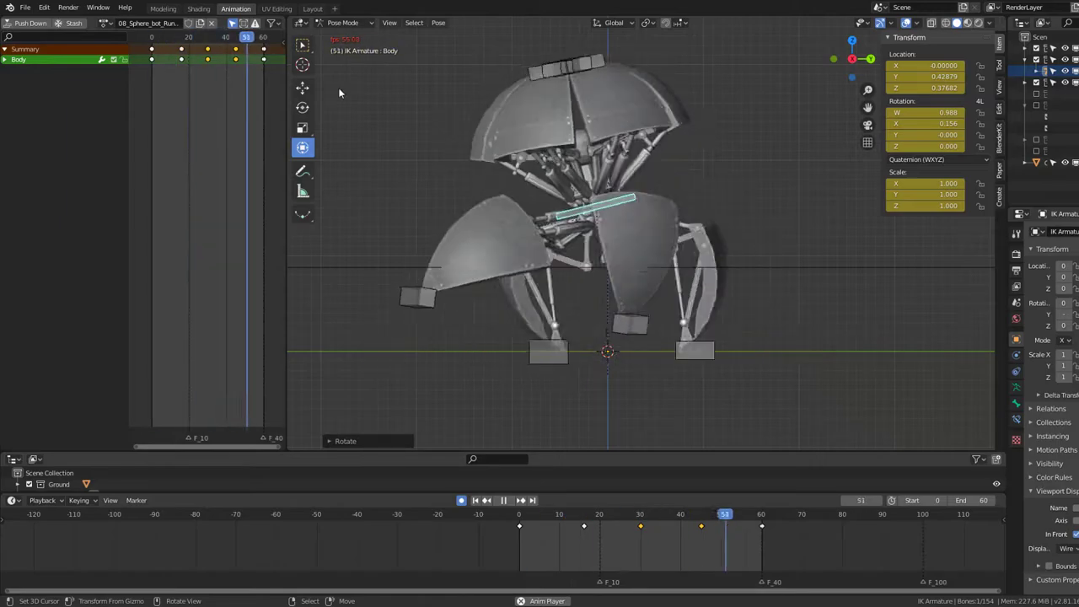
key("Escape")
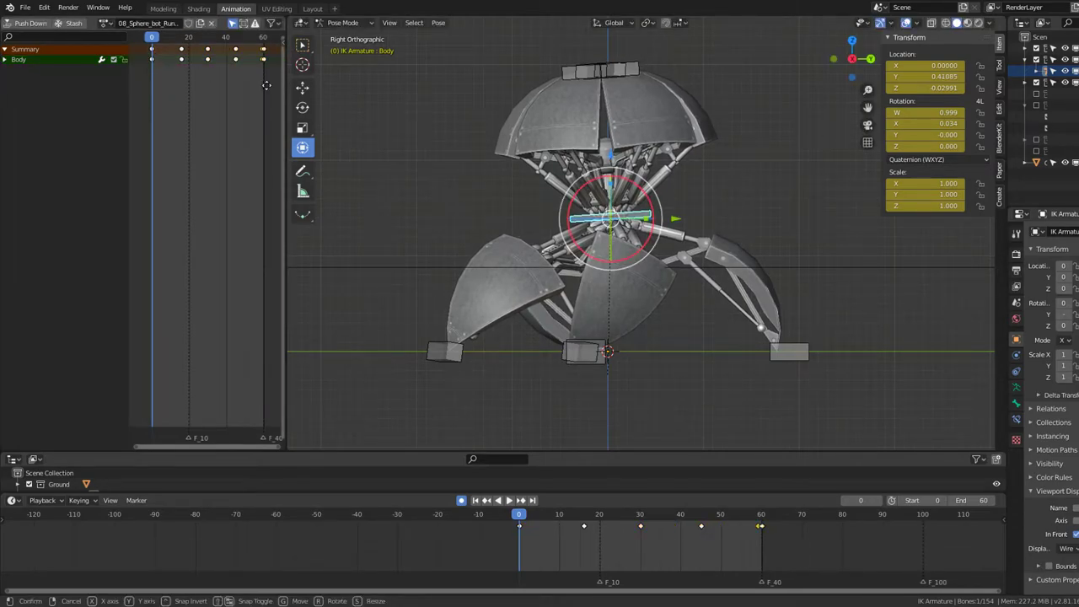
Step: Shift the Body bone's frame-30 position and review the looping walk from a new angle
left_click(268, 86)
key("space")
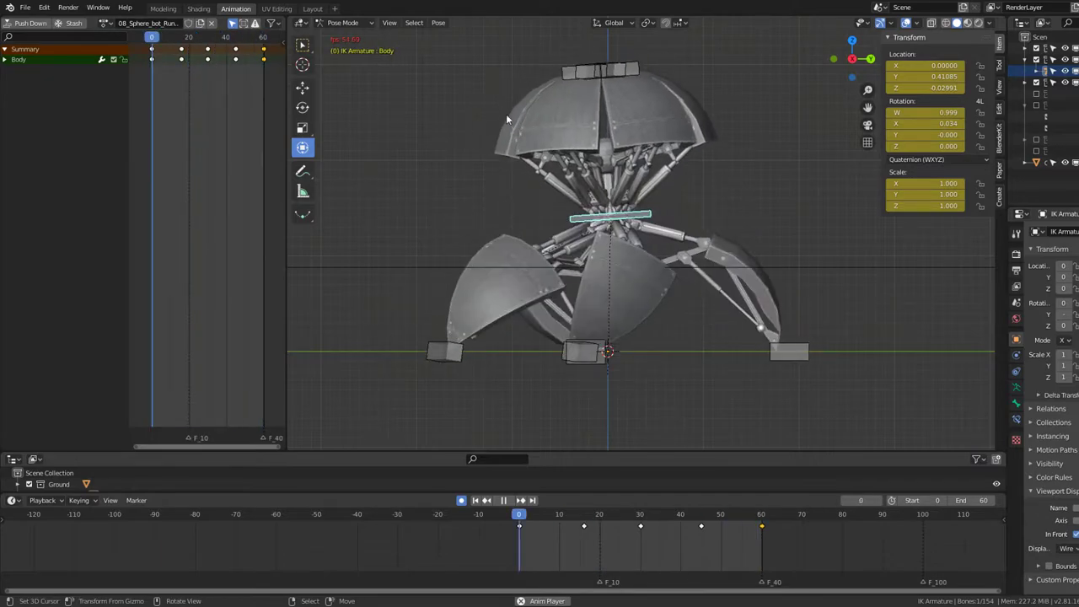
key("space")
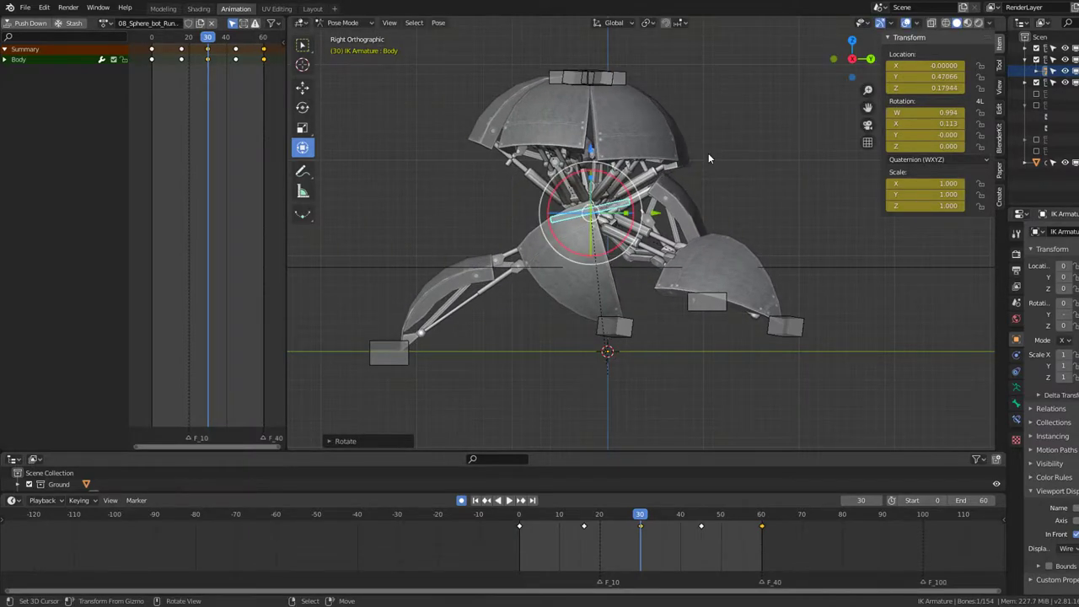
key("g")
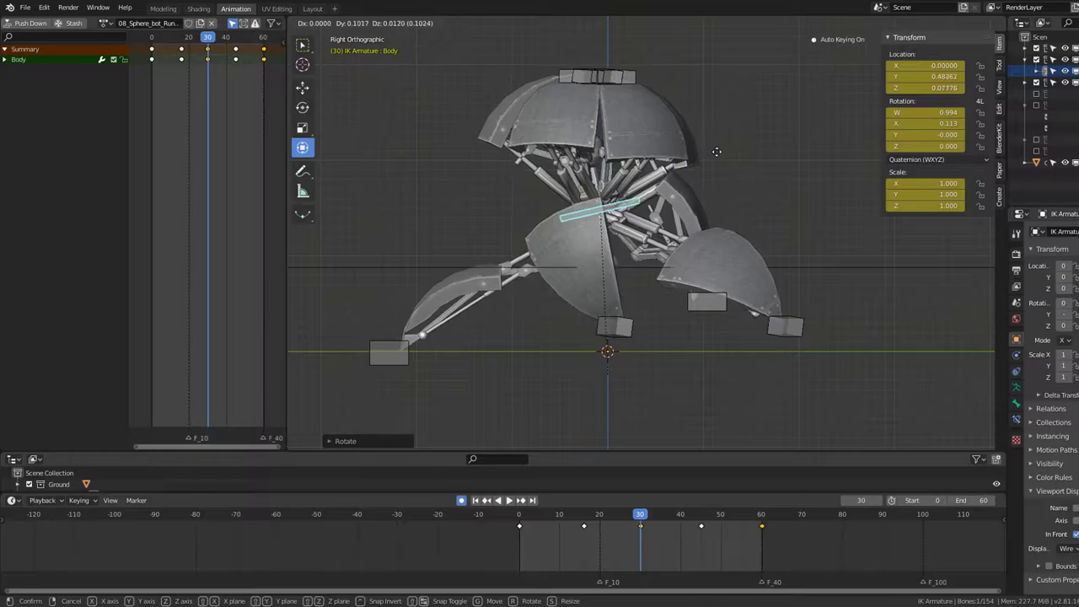
left_click(715, 150)
key("space")
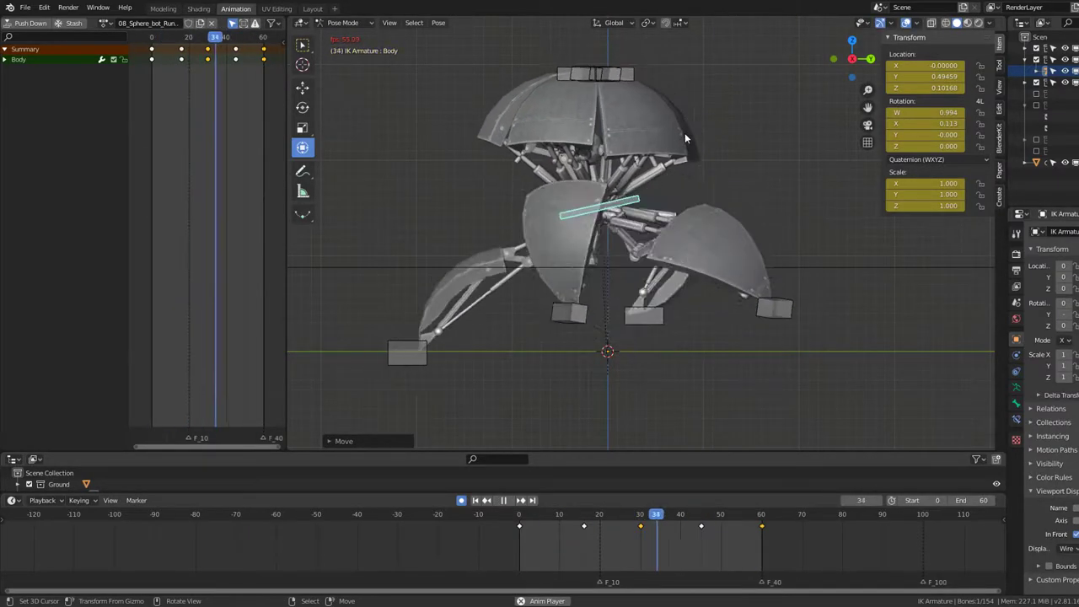
mouse_move(684, 135)
middle_mouse_down()
mouse_move(674, 178)
mouse_move(726, 175)
mouse_move(635, 160)
middle_mouse_up()
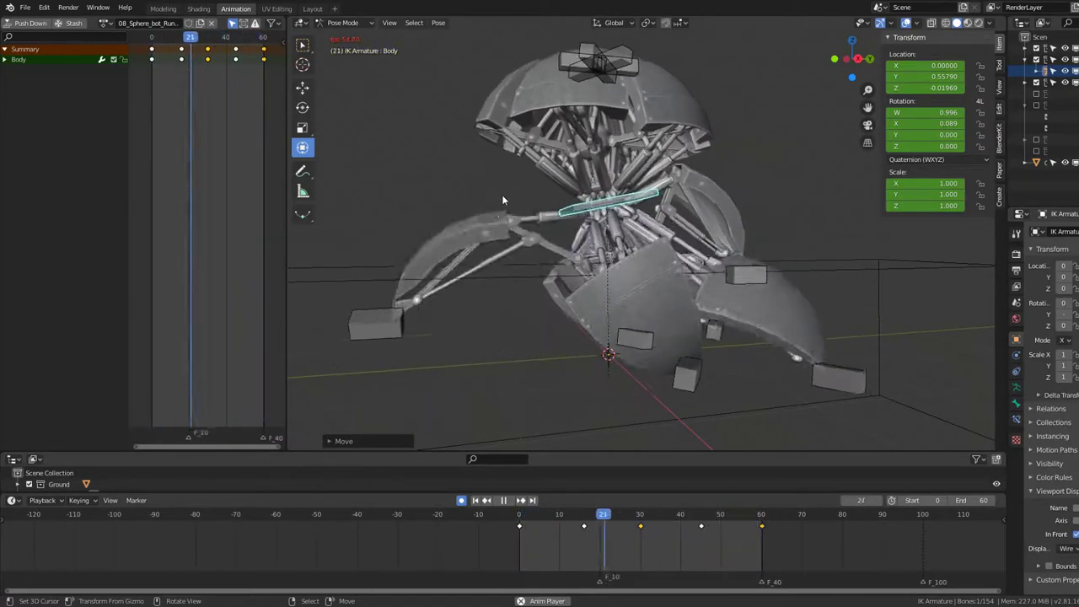
Step: Select the Leg6.005, Leg1.005 and Leg4.005 foot controllers
mouse_move(420, 193)
middle_mouse_down()
mouse_move(552, 212)
mouse_move(567, 202)
mouse_move(447, 195)
middle_mouse_up()
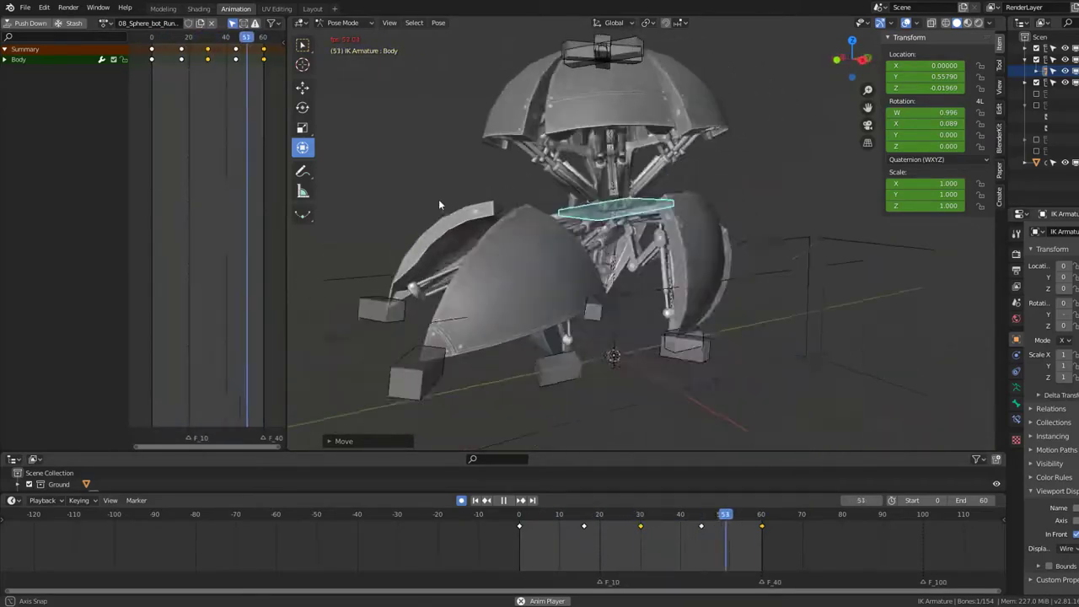
key("space")
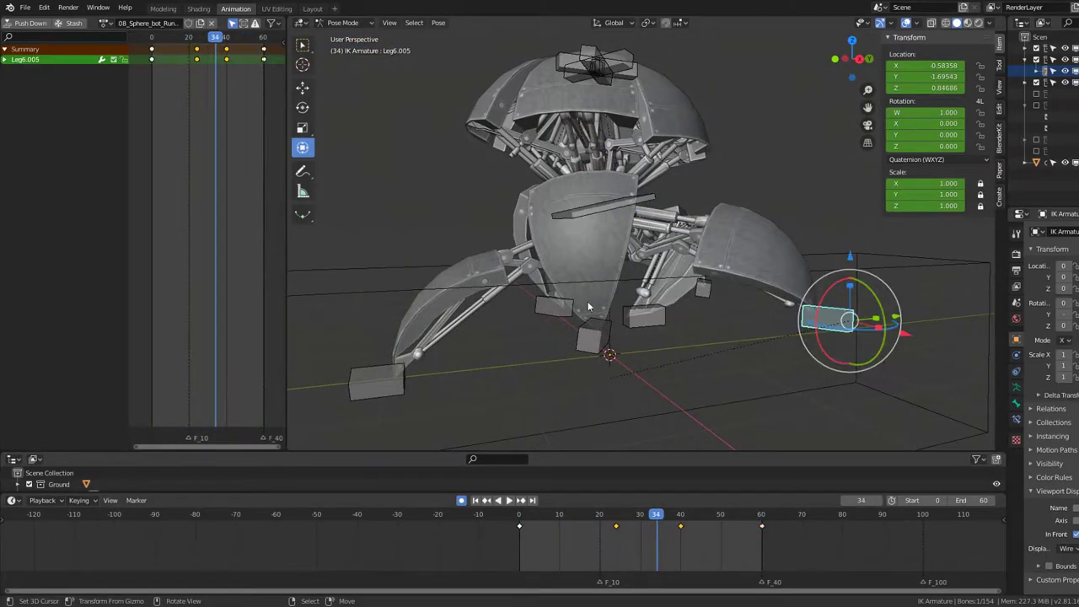
scroll(589, 307, "down", 2)
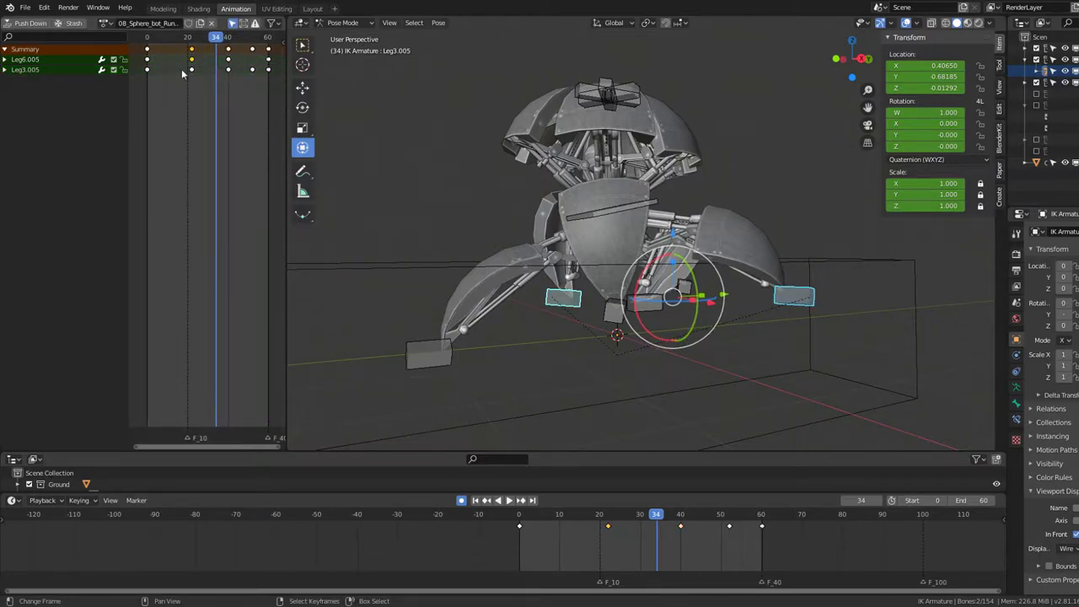
left_click(145, 87)
key("space")
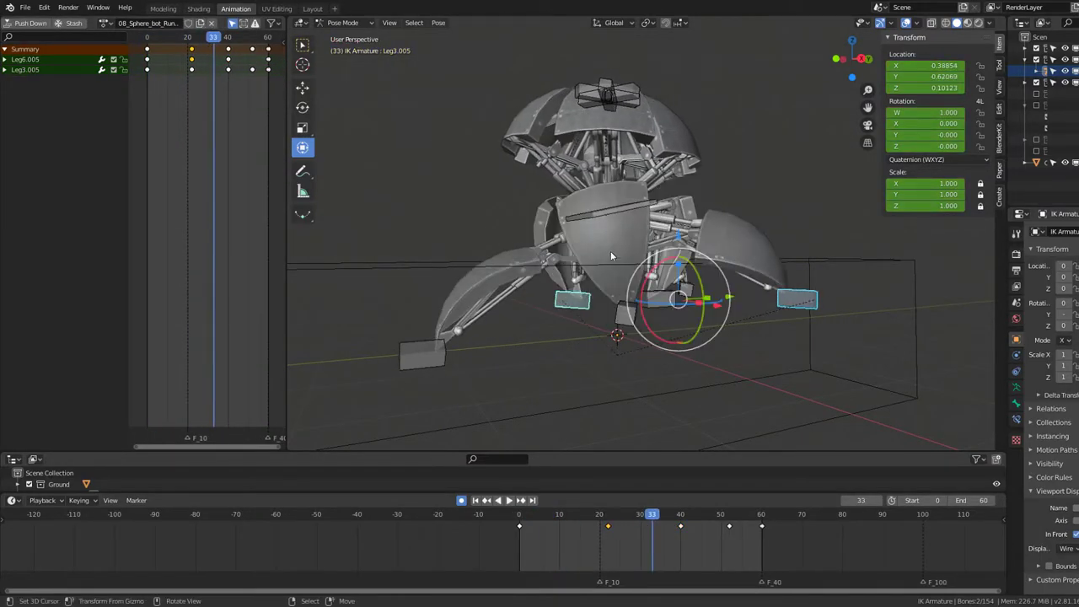
left_click(624, 324)
middle_click_drag(624, 323, 707, 313)
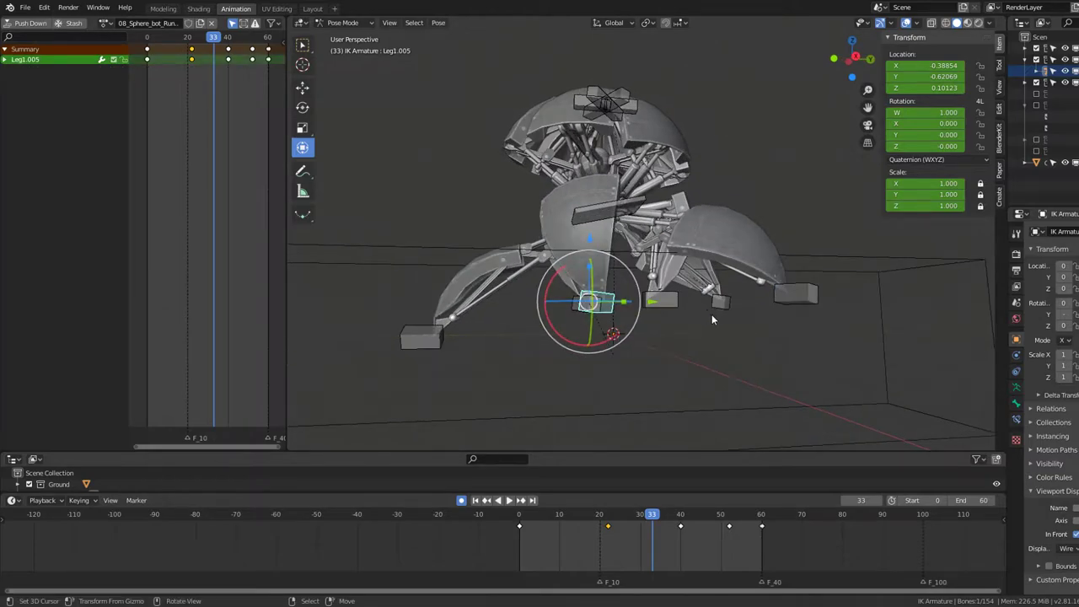
left_click(720, 304, "shift")
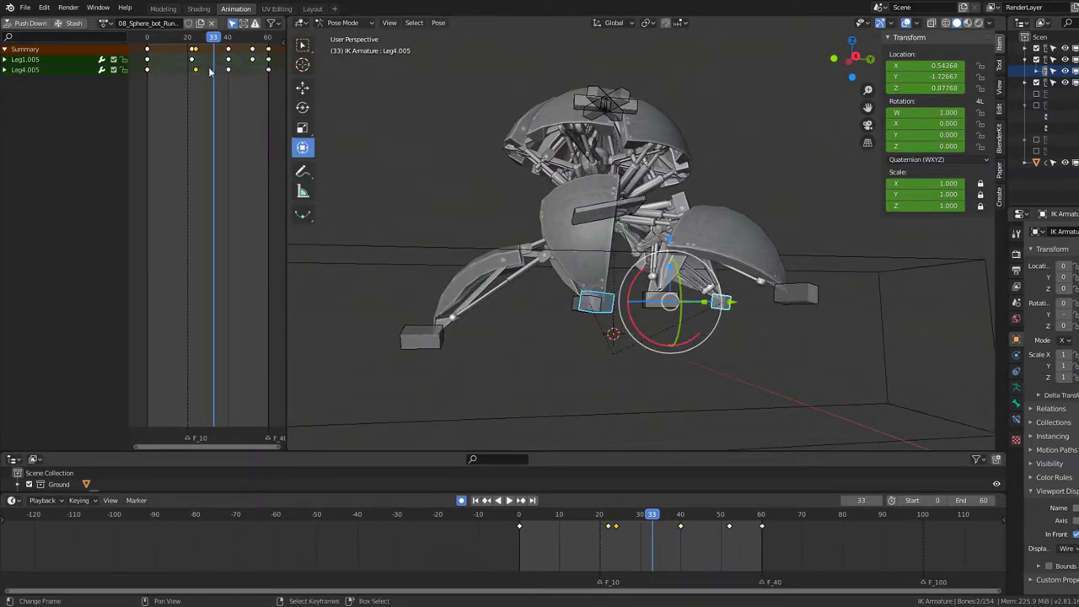
key("space")
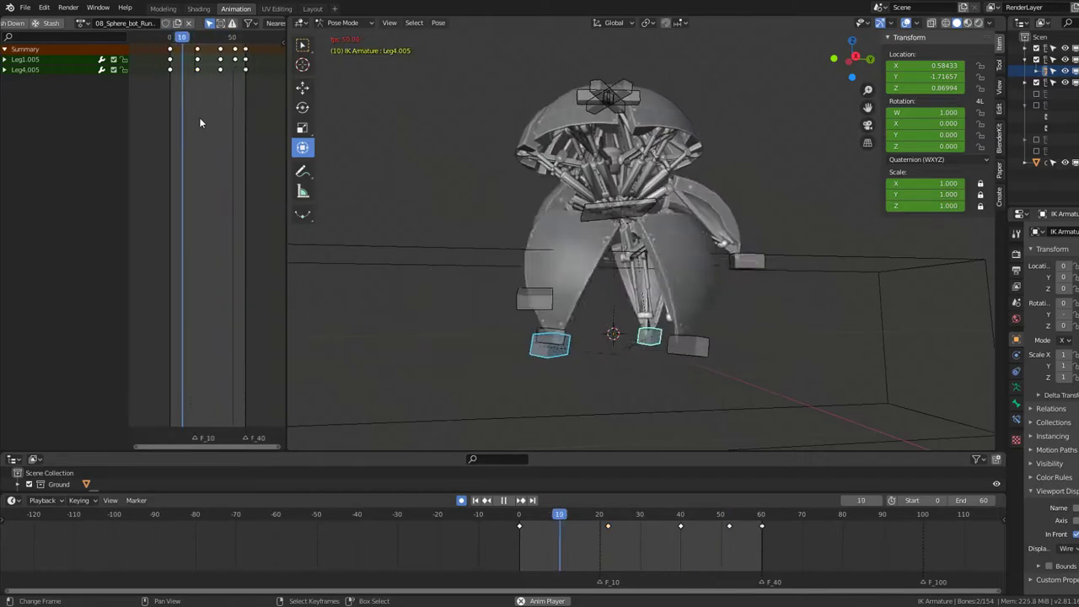
Step: Add Leg3.005 and duplicate the four legs' keyframes 60 frames later, then play the extended walk
key("bracketright")
key("shift+d")
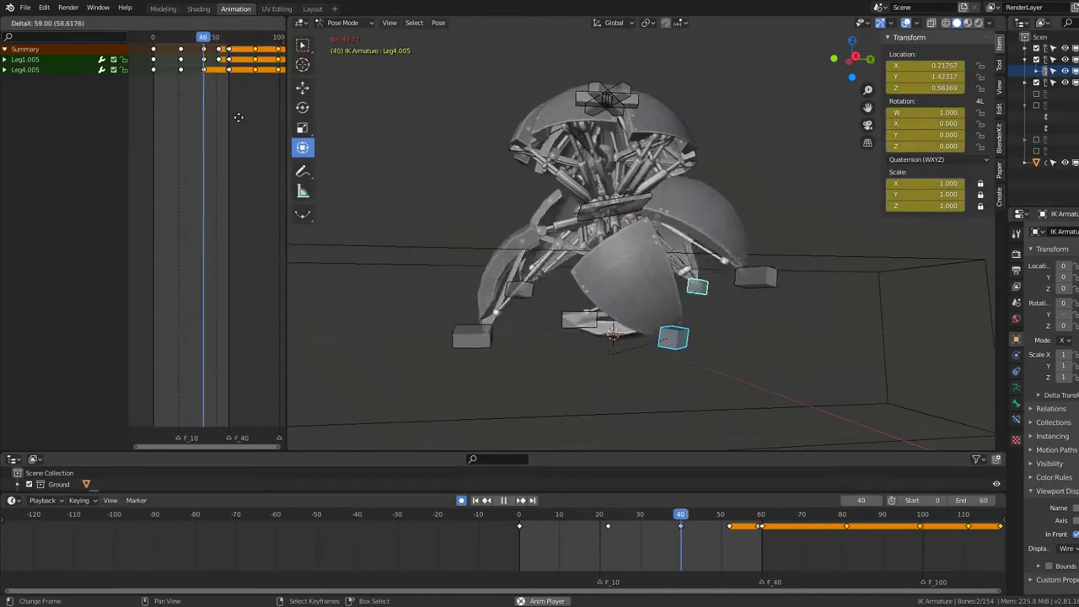
key("Escape")
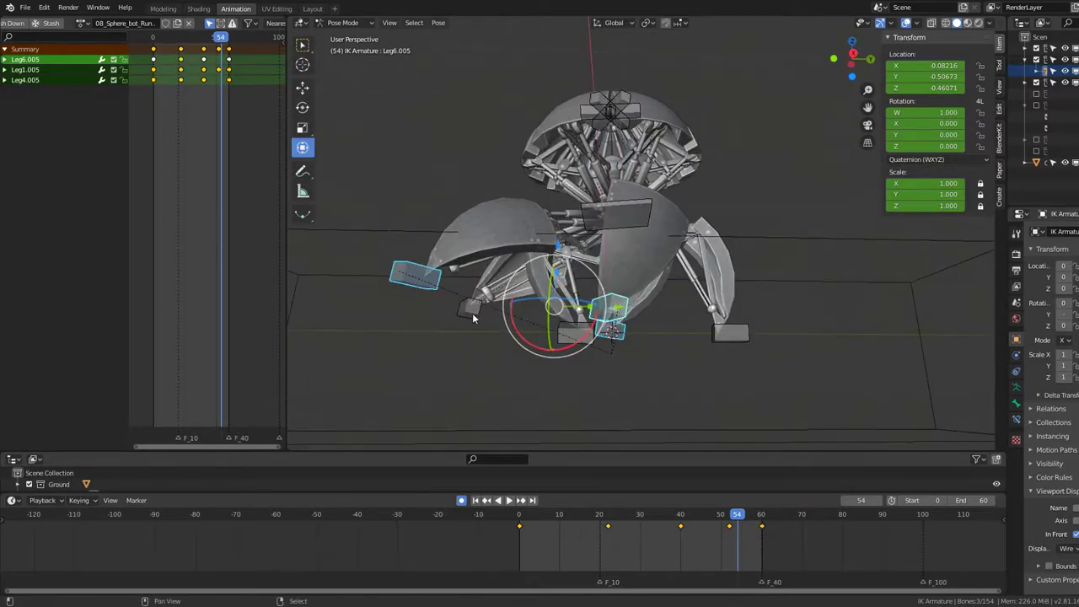
left_click(472, 318)
middle_click_drag(472, 318, 520, 312)
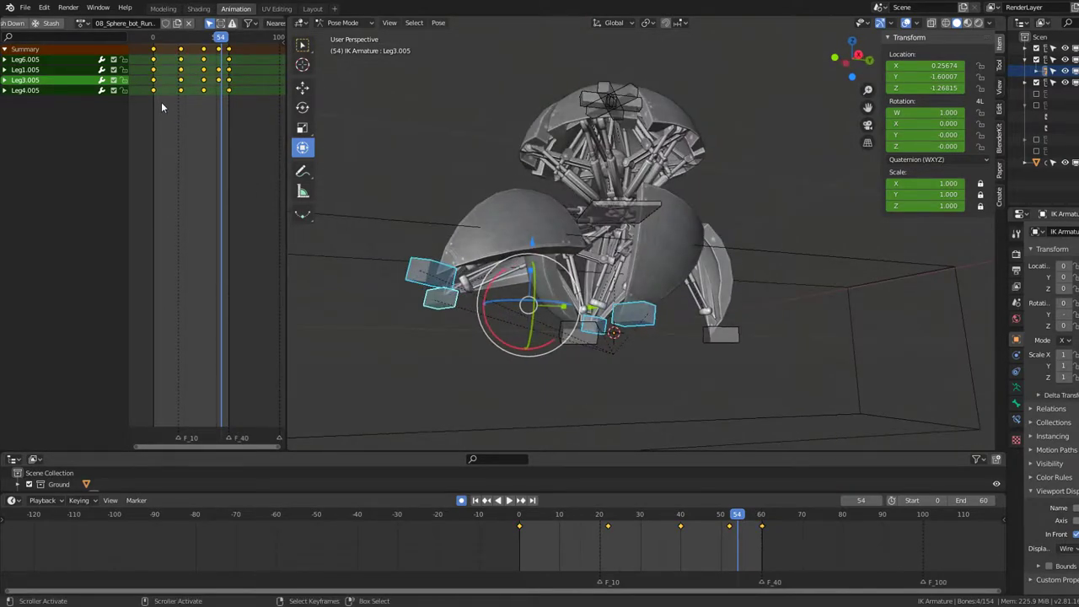
key("shift+d")
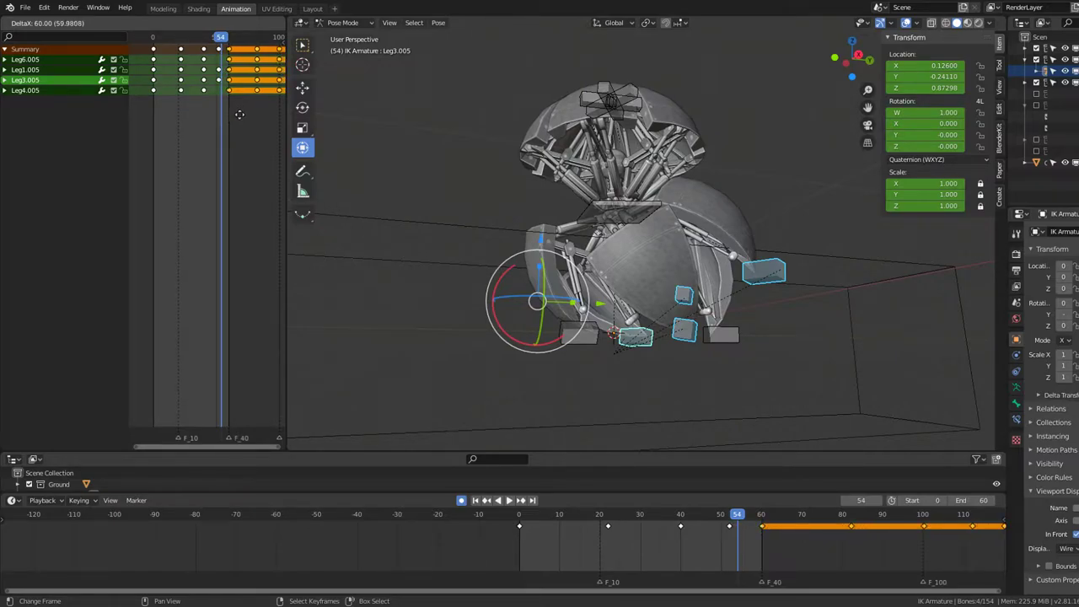
left_click(240, 114)
key("space")
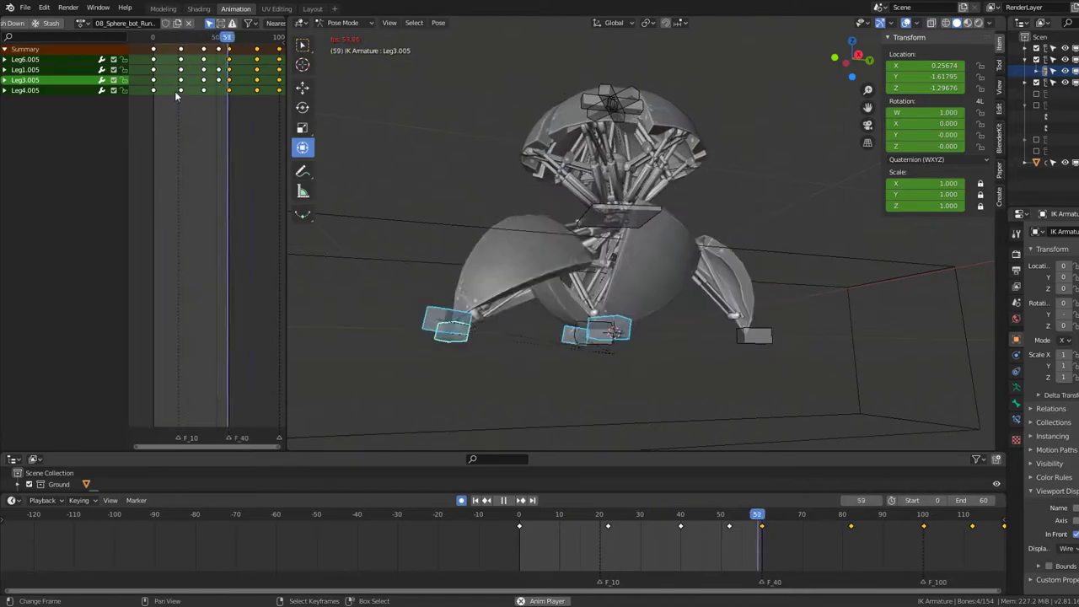
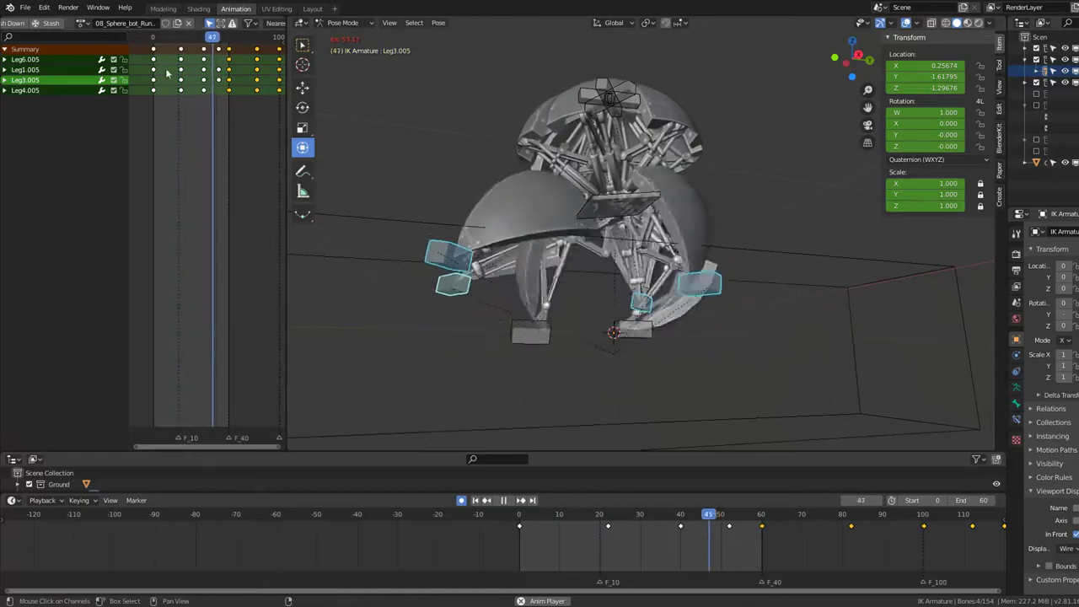
Step: Shift the Leg3.005 and Leg6.005 keyframes earlier and play back to check the offset
key("Escape")
middle_click_drag(665, 347, 625, 347)
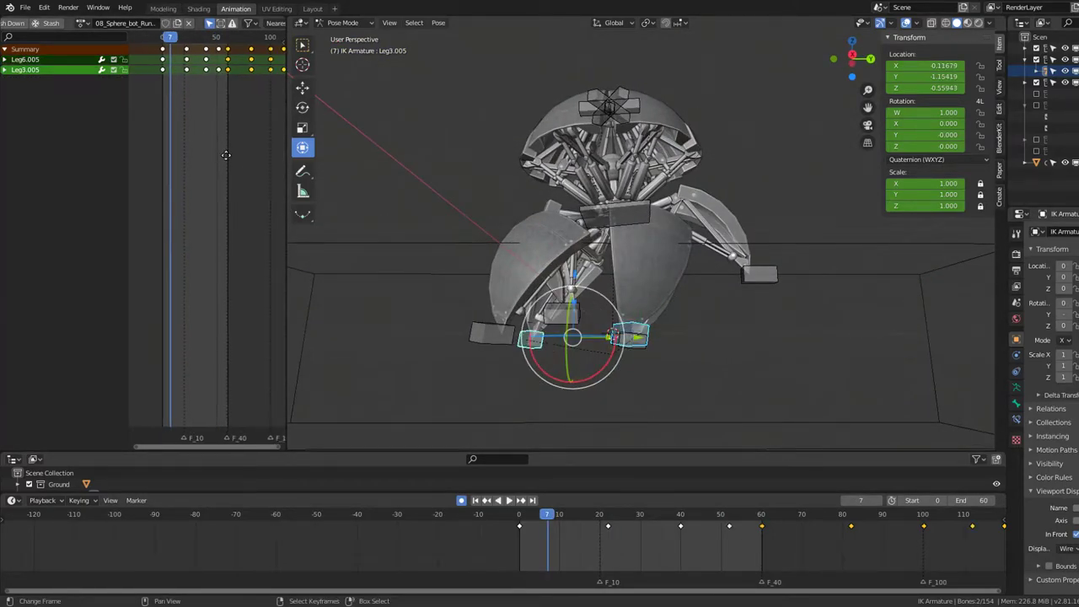
key("a")
key("g")
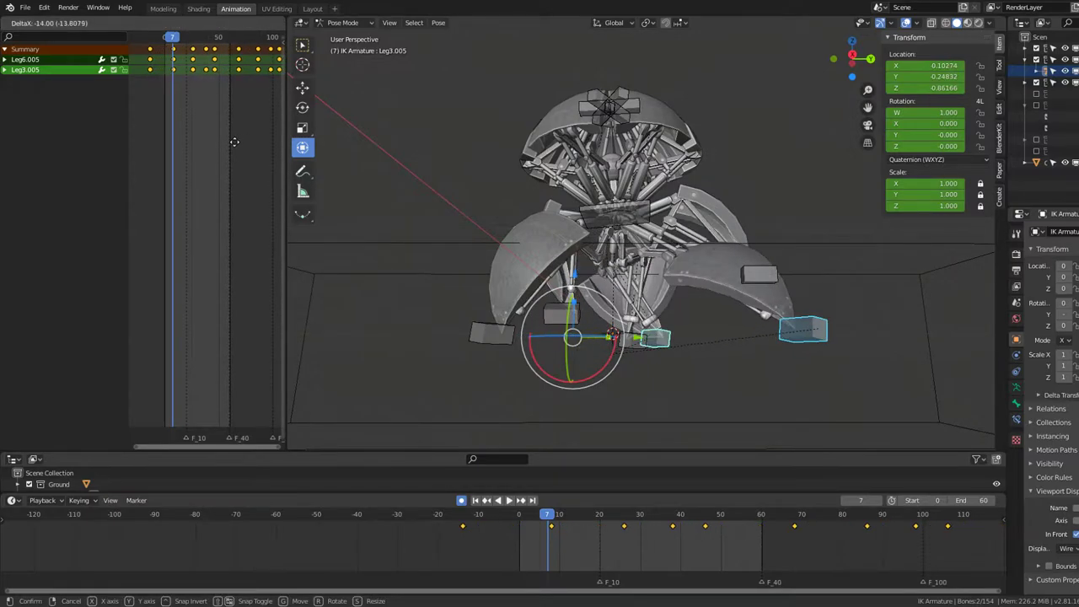
left_click(226, 143)
key("space")
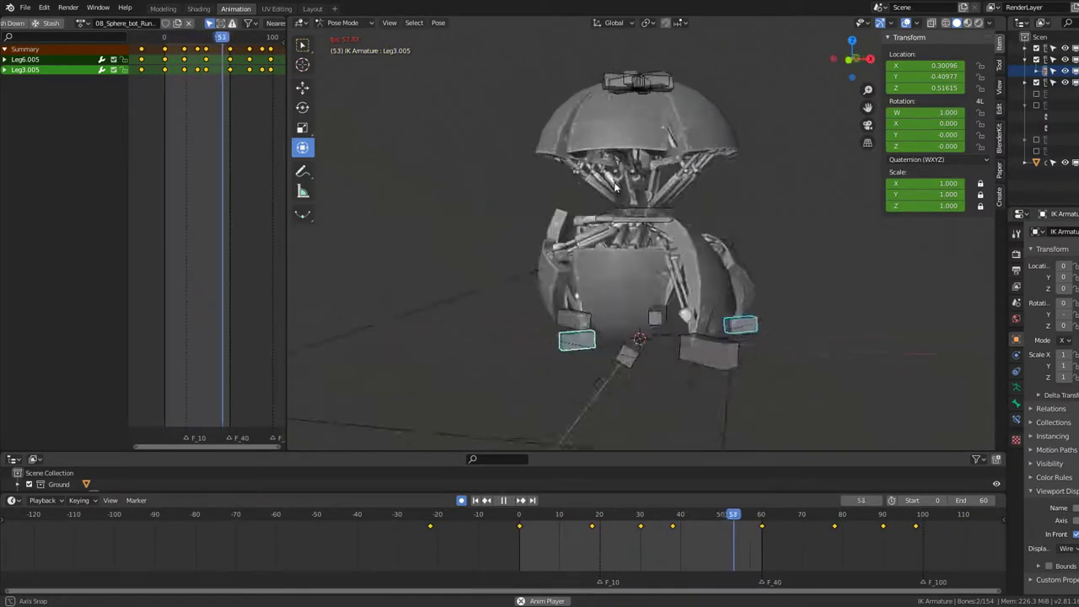
mouse_move(510, 167)
middle_mouse_down()
mouse_move(672, 183)
mouse_move(564, 194)
mouse_move(522, 177)
mouse_move(388, 179)
mouse_move(954, 178)
middle_mouse_up()
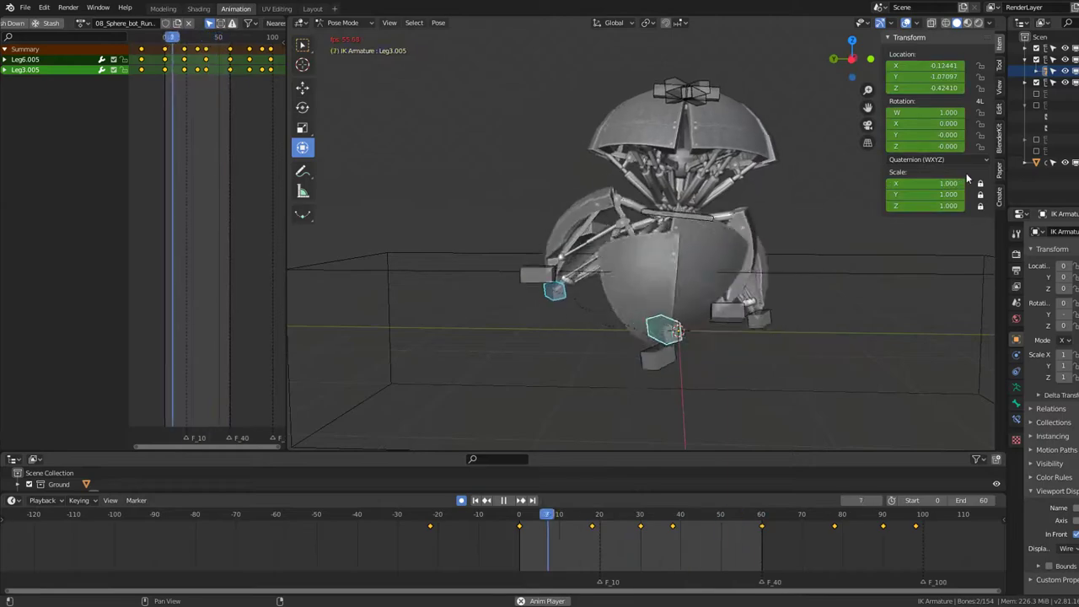
key("space")
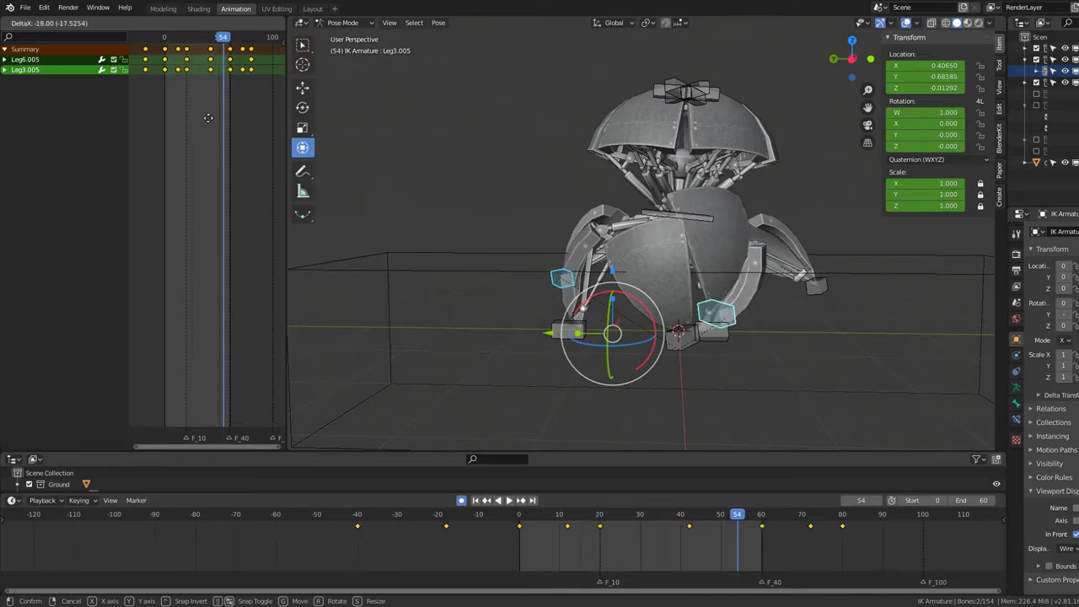
Step: Slide the two legs' keys slightly further earlier and review the timing in side view
middle_click_drag(506, 210, 443, 207)
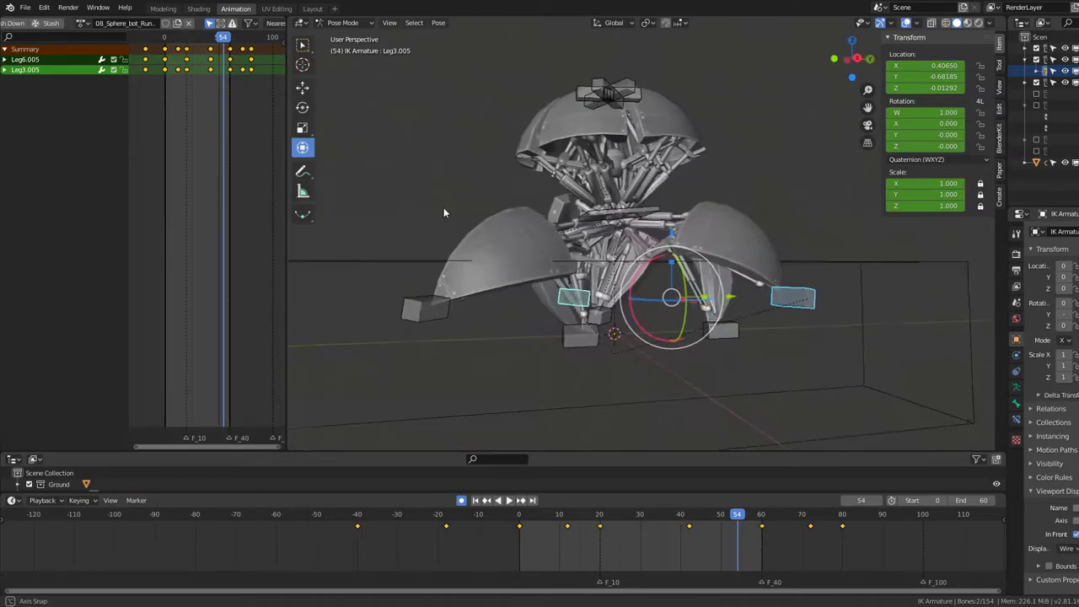
key("space")
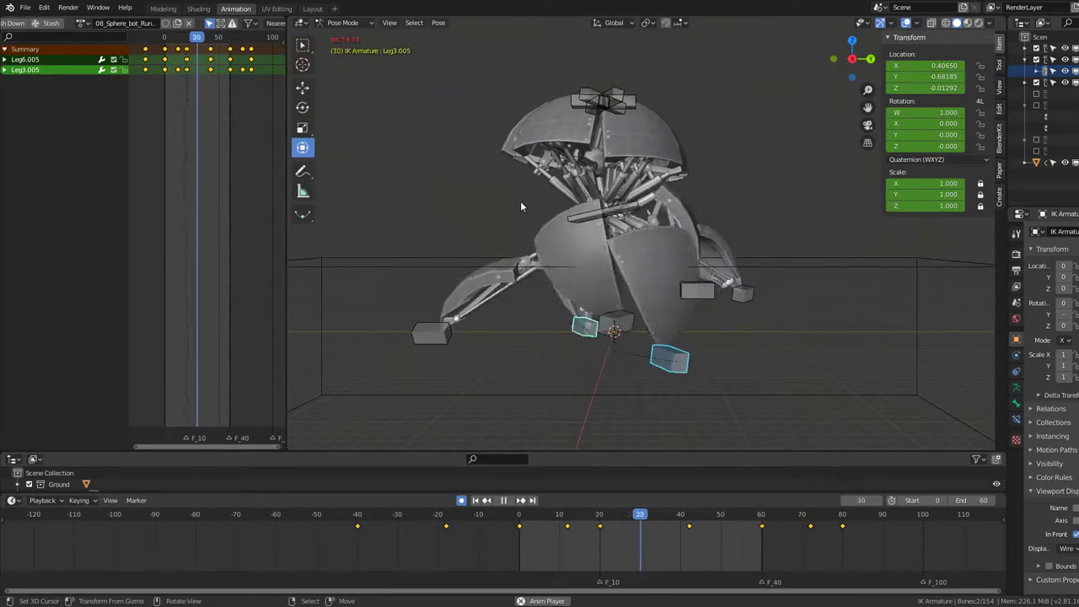
mouse_move(521, 201)
middle_mouse_down()
mouse_move(590, 204)
mouse_move(565, 189)
middle_mouse_up()
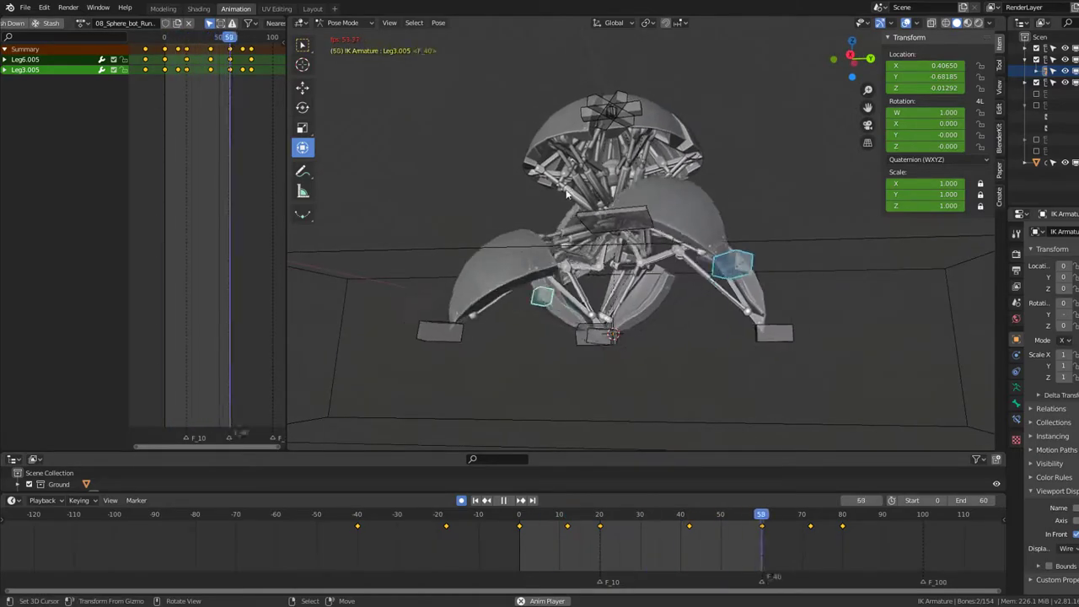
key("space")
key("g")
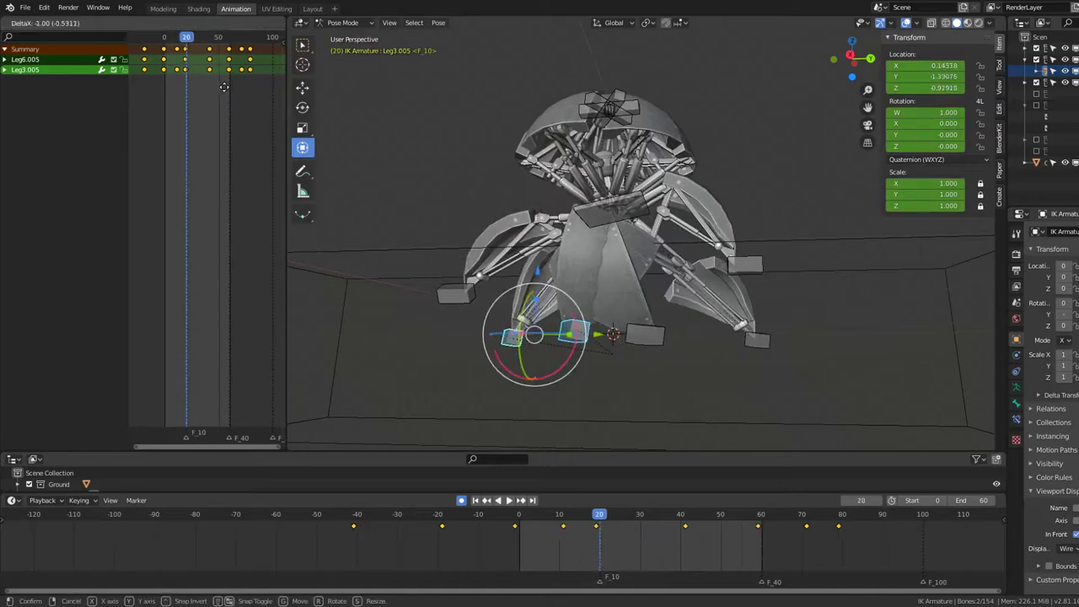
middle_click_drag(197, 89, 220, 122)
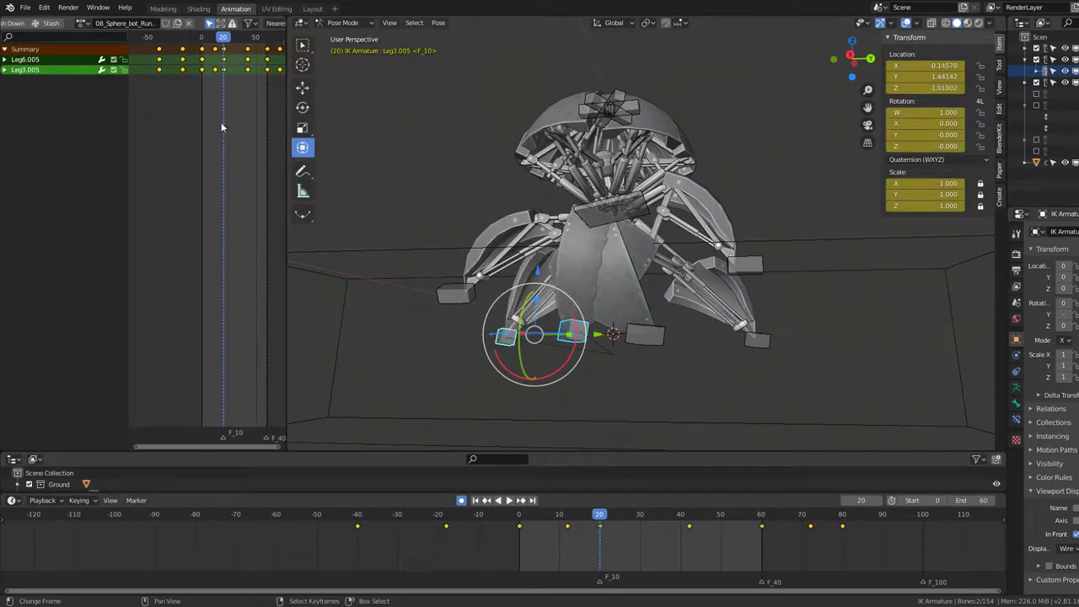
key("space")
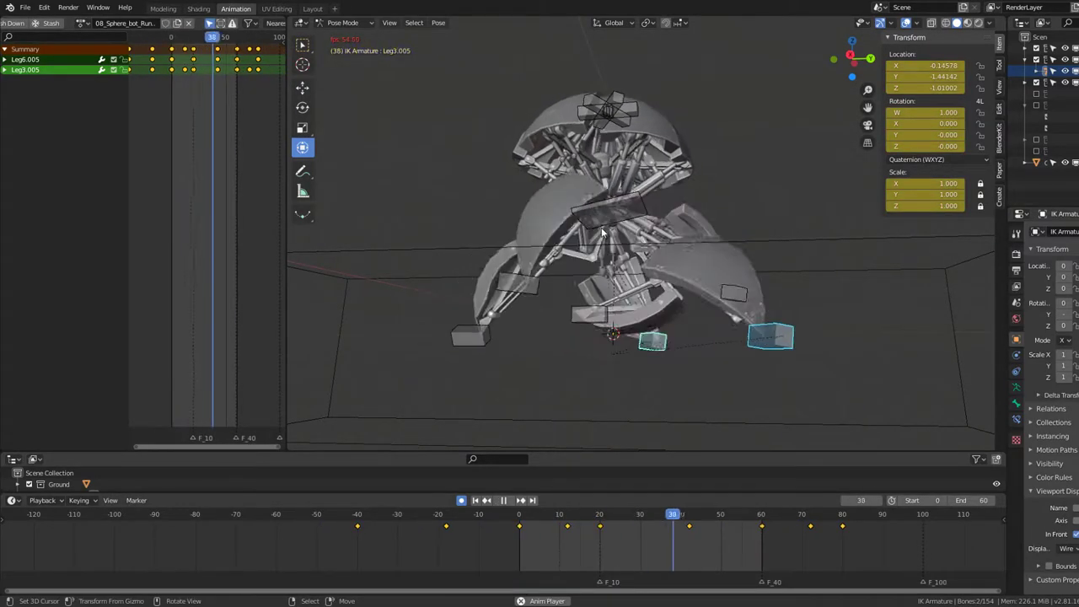
key("KP_3")
key("space")
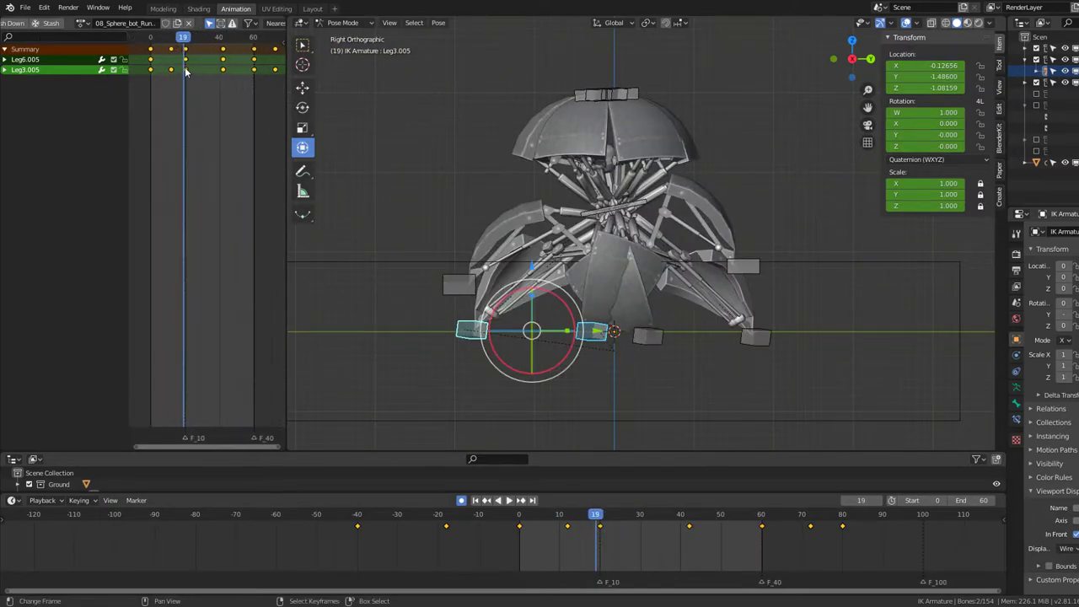
Step: At frame 20, move the Leg1.005 foot, then select the Leg6.005 foot control
key("space")
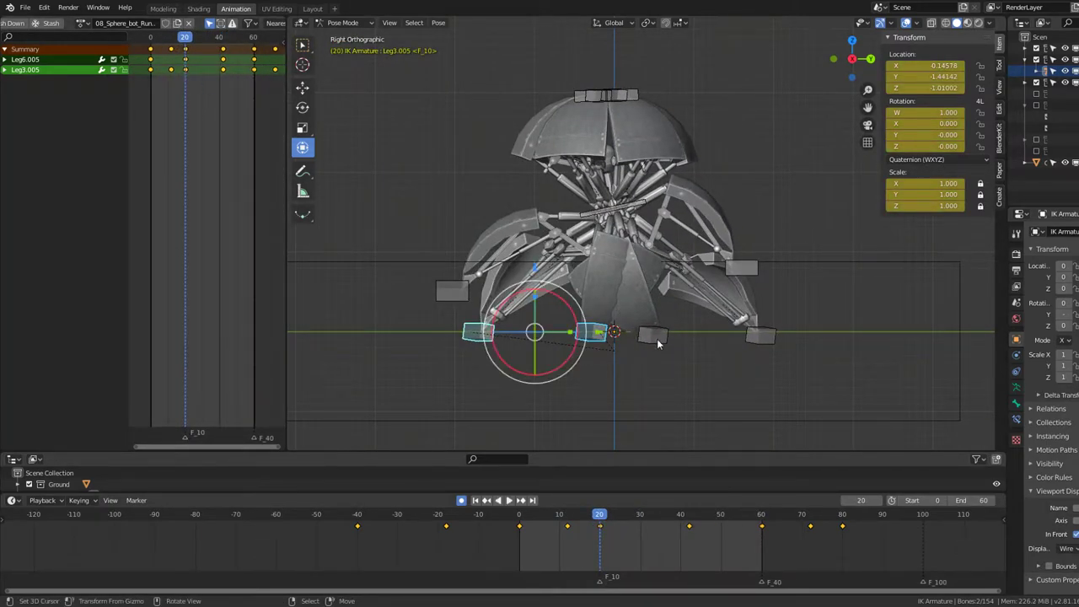
left_click(657, 338)
scroll(657, 338, "up", 2)
key("g")
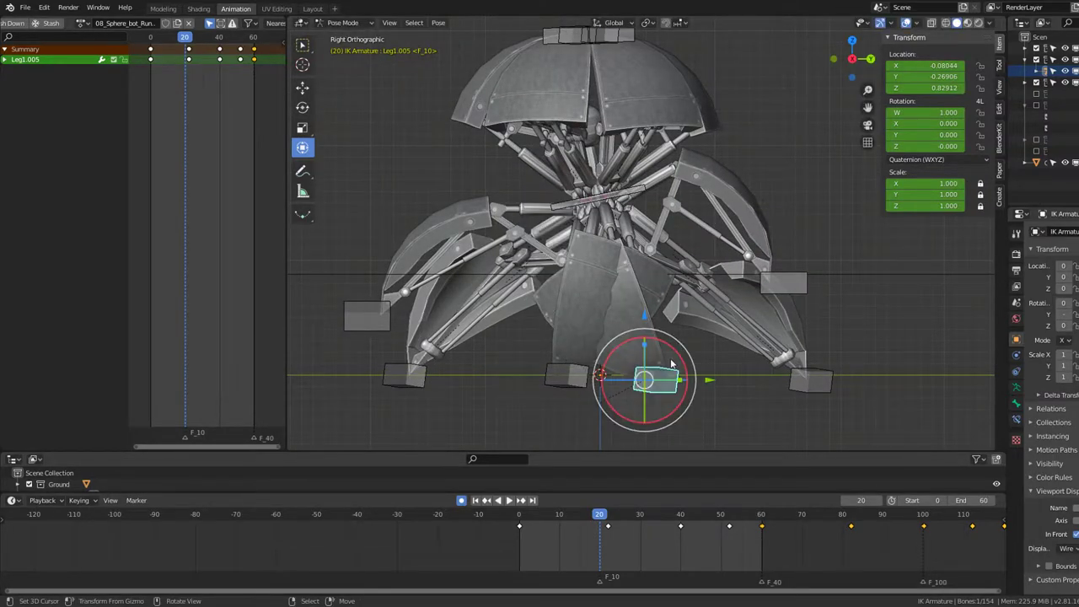
left_click(569, 379)
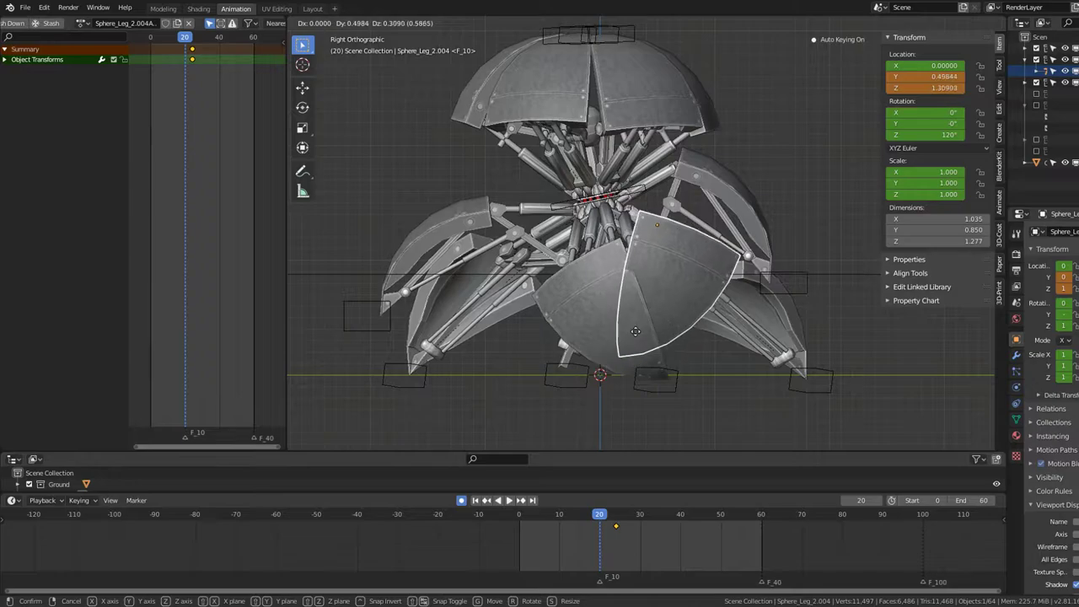
left_click(557, 397)
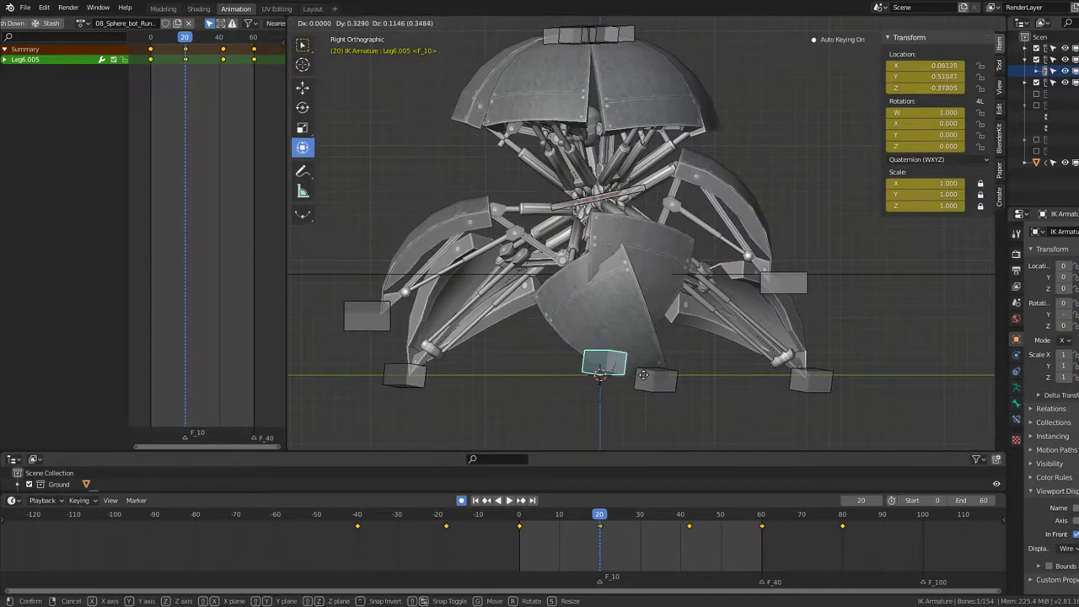
Step: Review the leg motion in playback, then return to frame 20 in Right Ortho view
key("space")
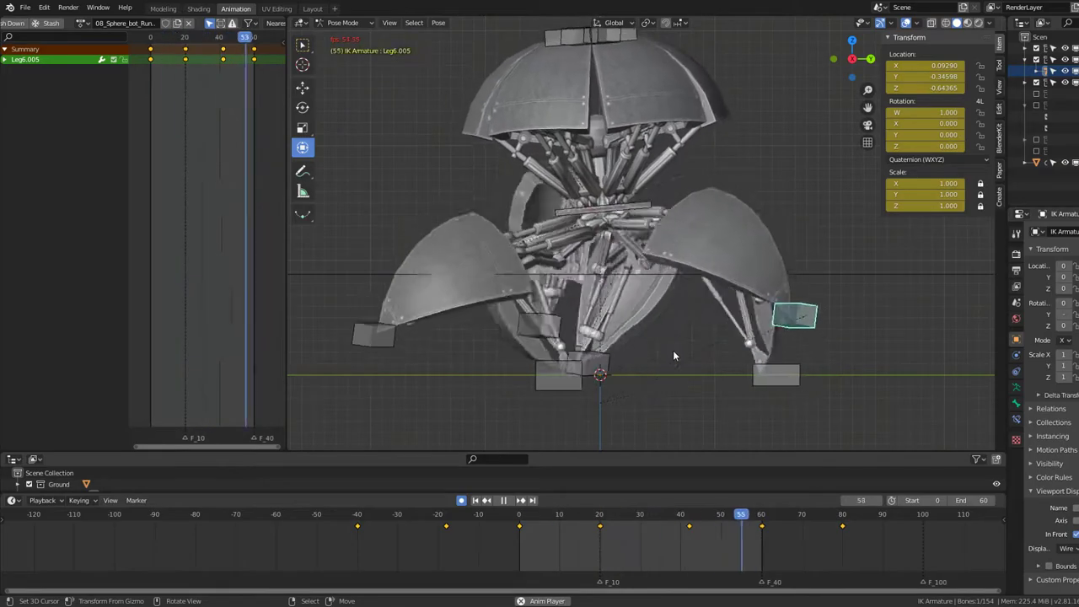
scroll(601, 253, "down", 2)
key("space")
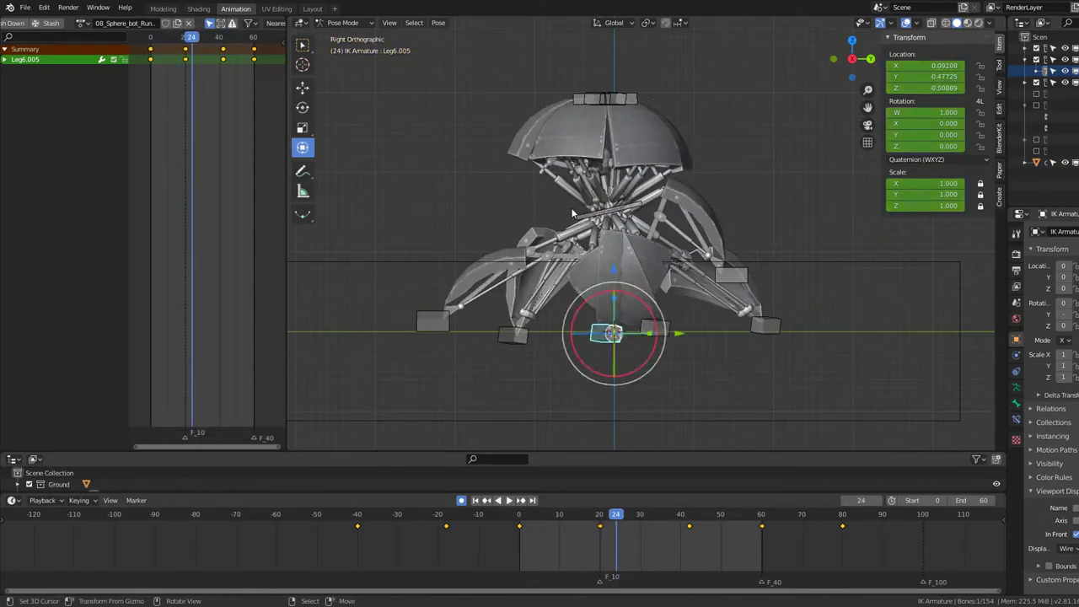
middle_click_drag(571, 208, 753, 239)
key("space")
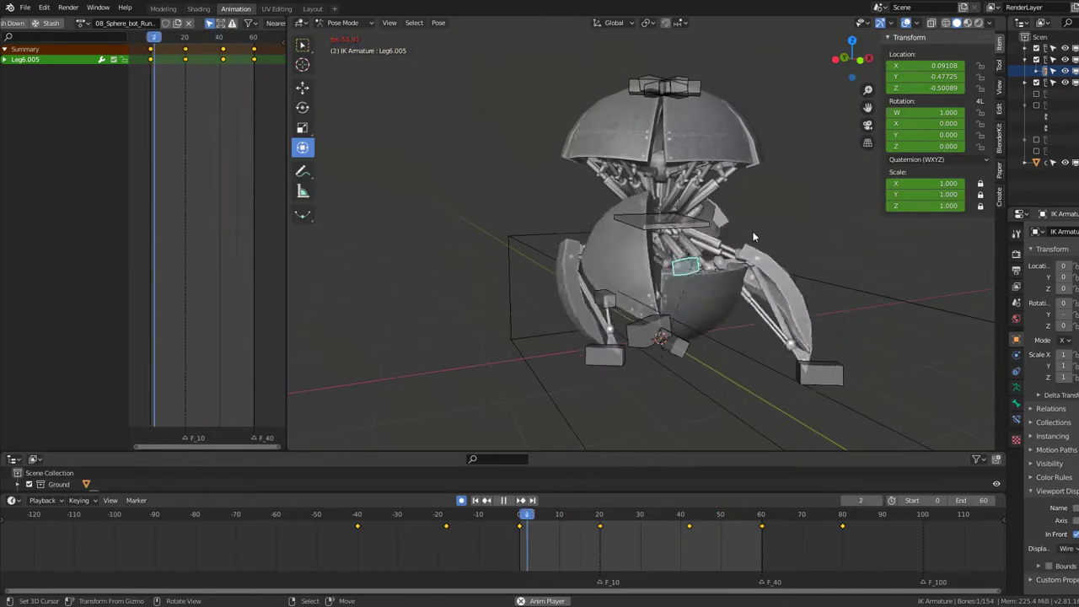
key("KP_3")
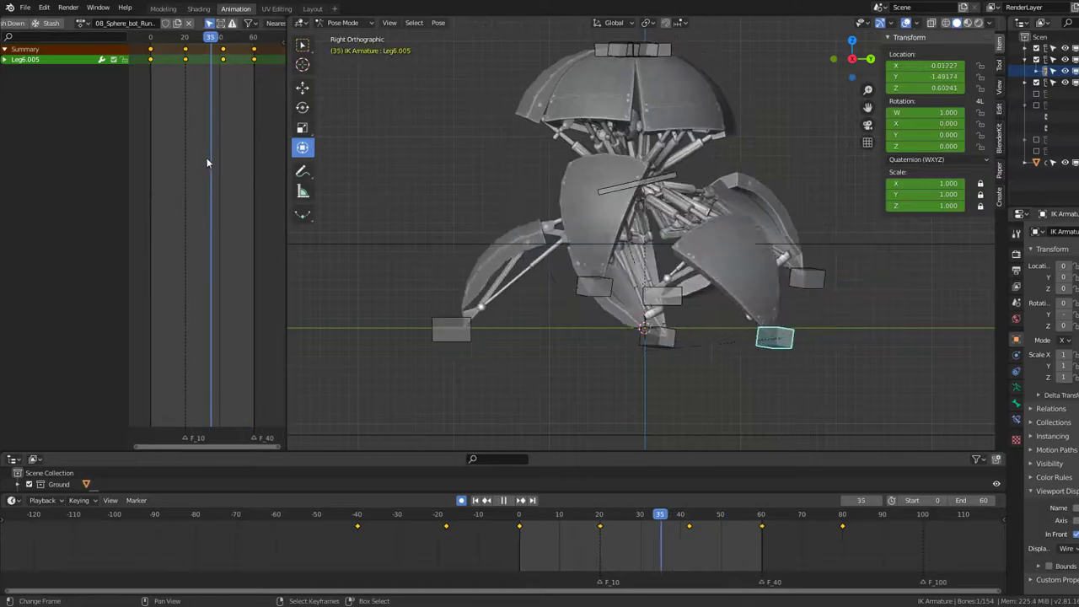
left_click_drag(207, 157, 187, 158)
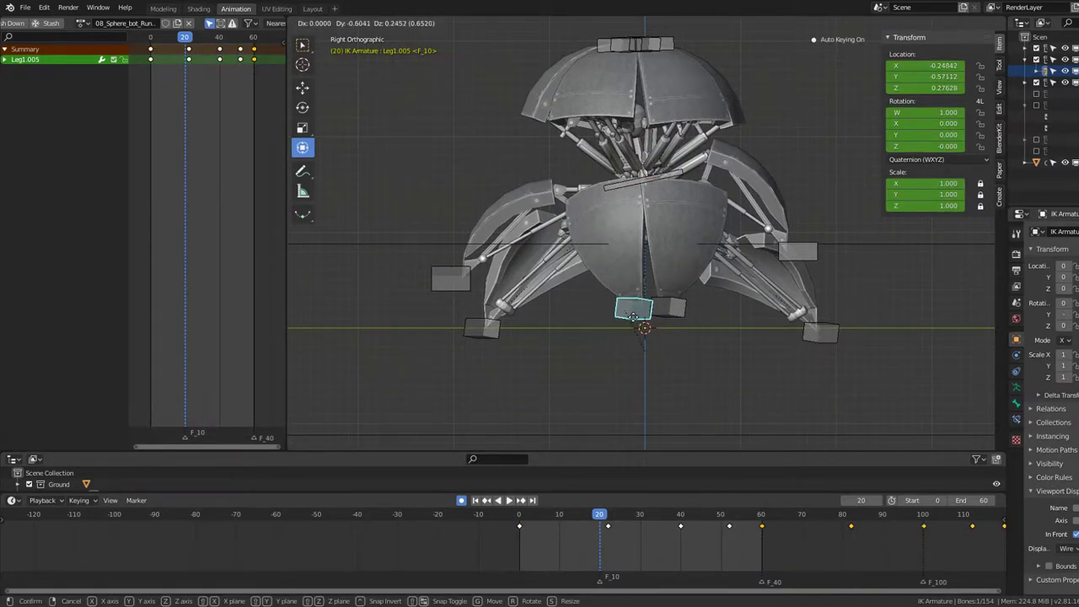
Step: Reposition the Leg1.005 foot beneath the body at frame 20
left_click(633, 317)
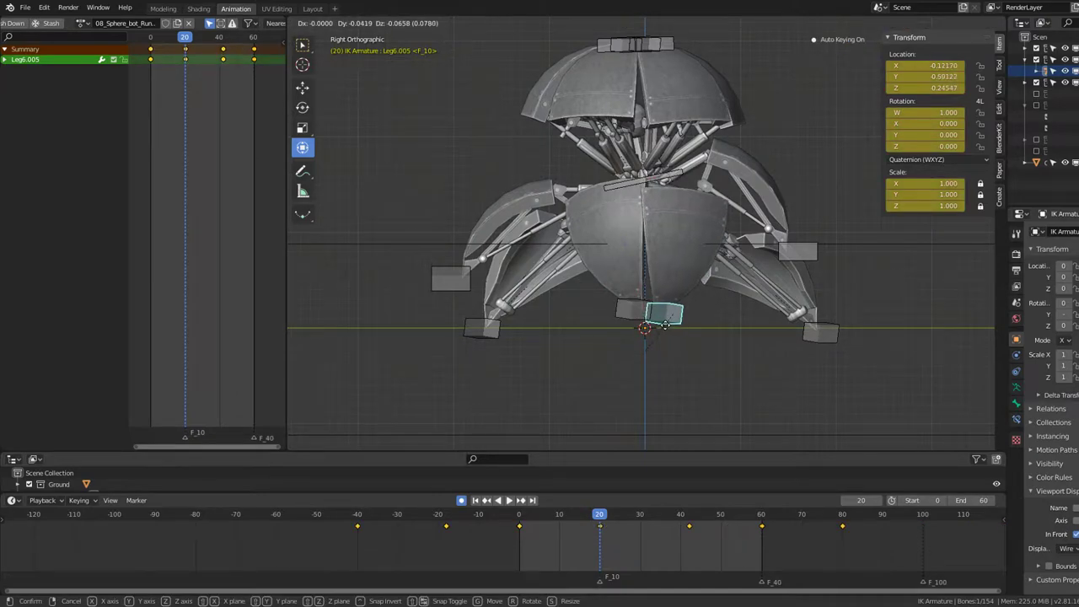
left_click(665, 325)
scroll(665, 324, "up", 2)
left_click(629, 329)
key("g")
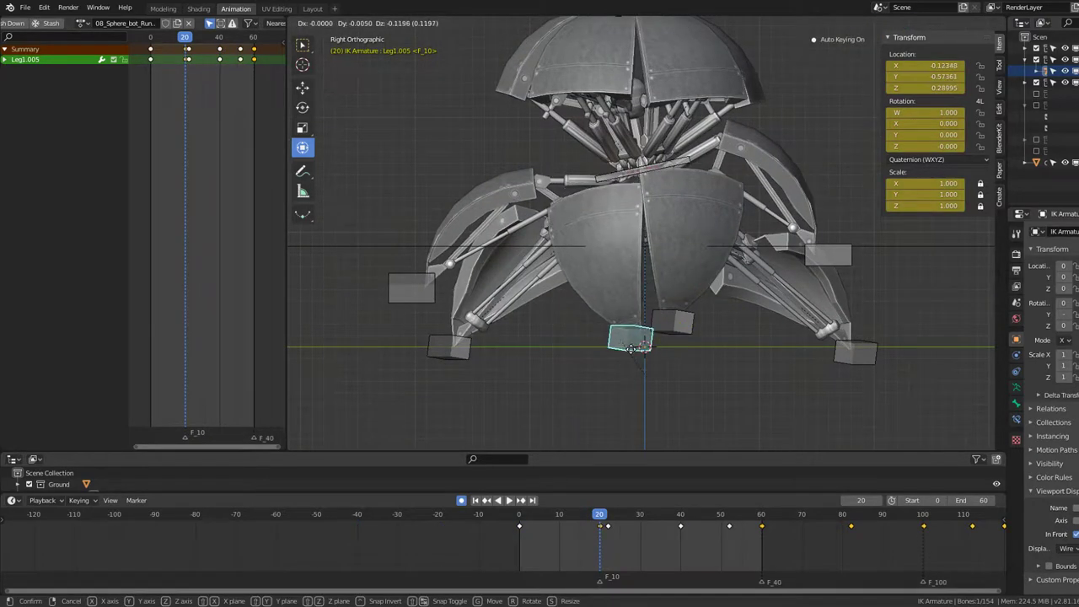
left_click(629, 352)
Step: Tuck the Leg6.005 foot beside it, fit all Dope Sheet keys, and play back
left_click(675, 331)
key("g")
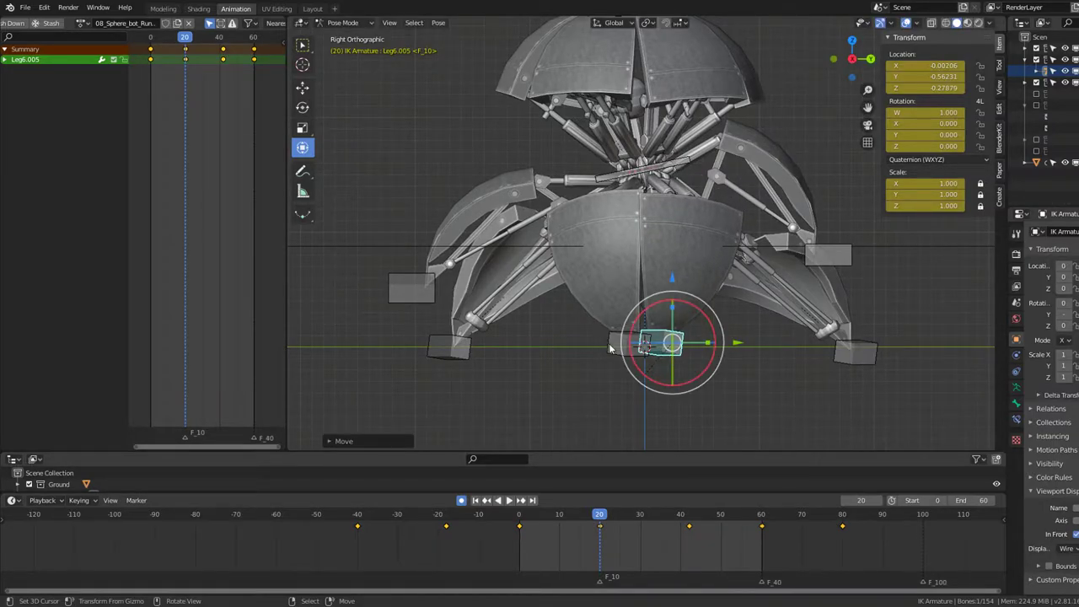
left_click(661, 354)
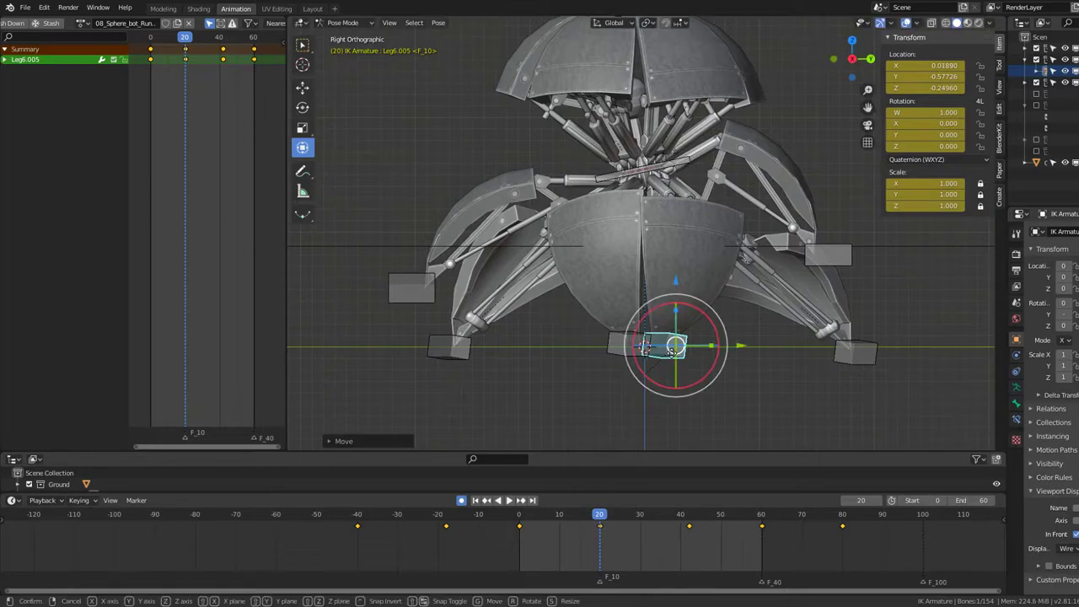
left_click(658, 357)
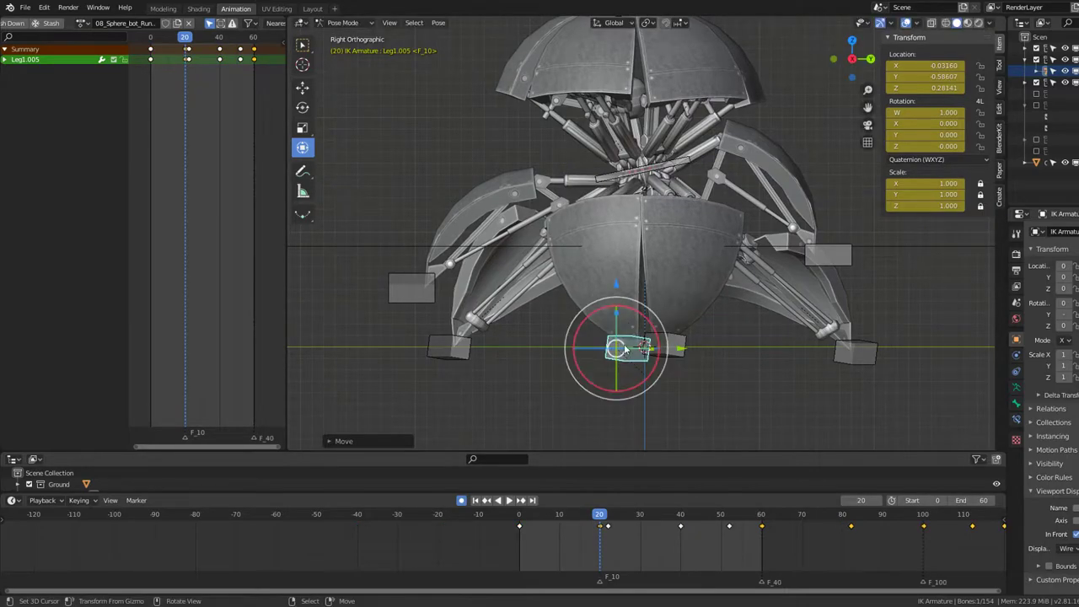
key("Home")
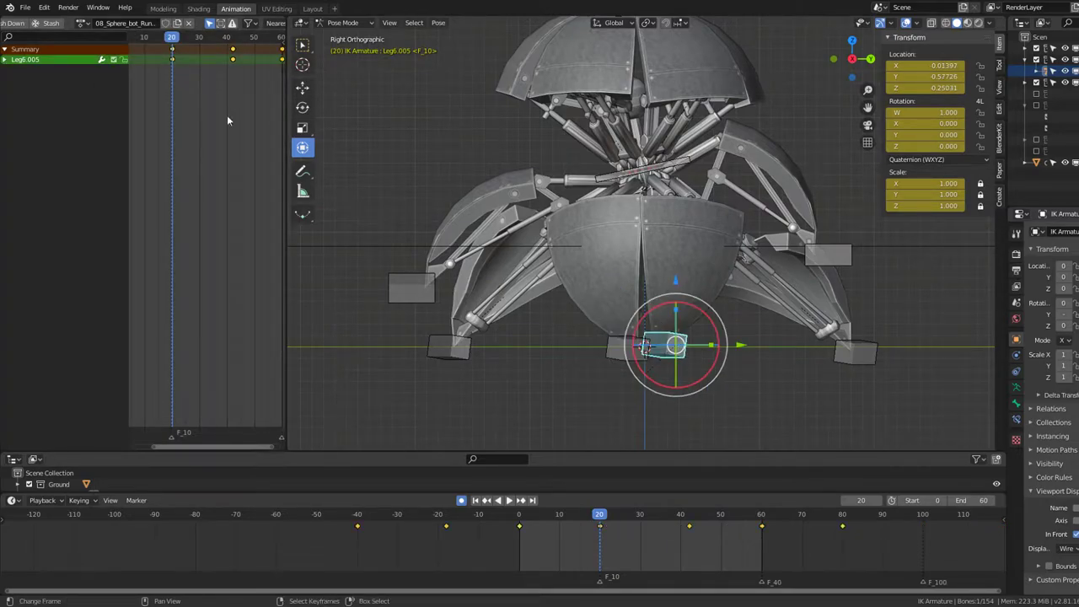
scroll(191, 100, "down", 3)
key("space")
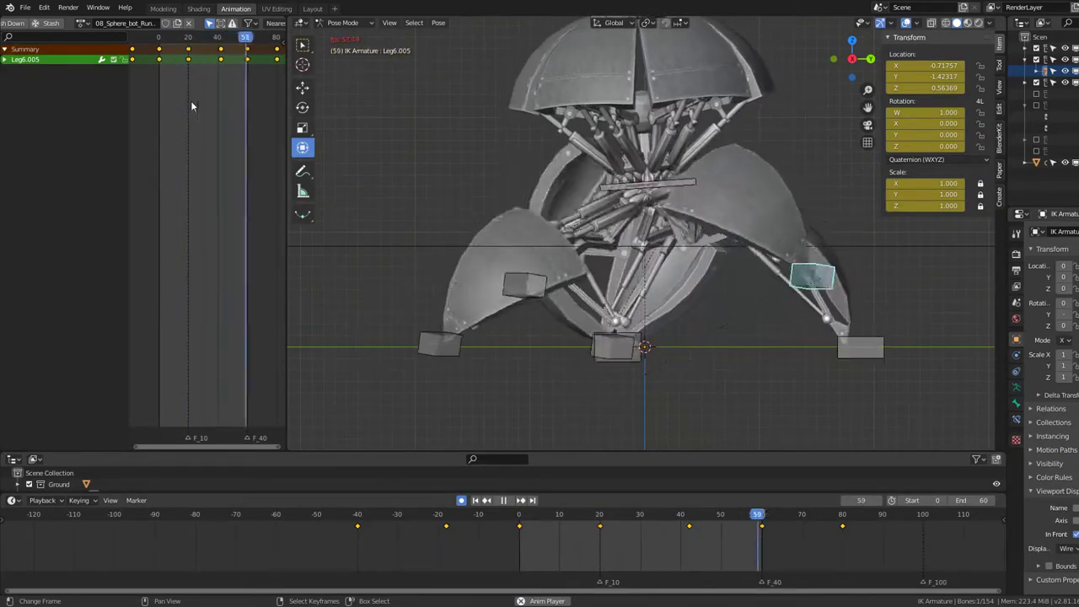
Step: Review the walk cycle's leg timing in playback from several angles
key("Escape")
middle_click_drag(708, 219, 593, 229)
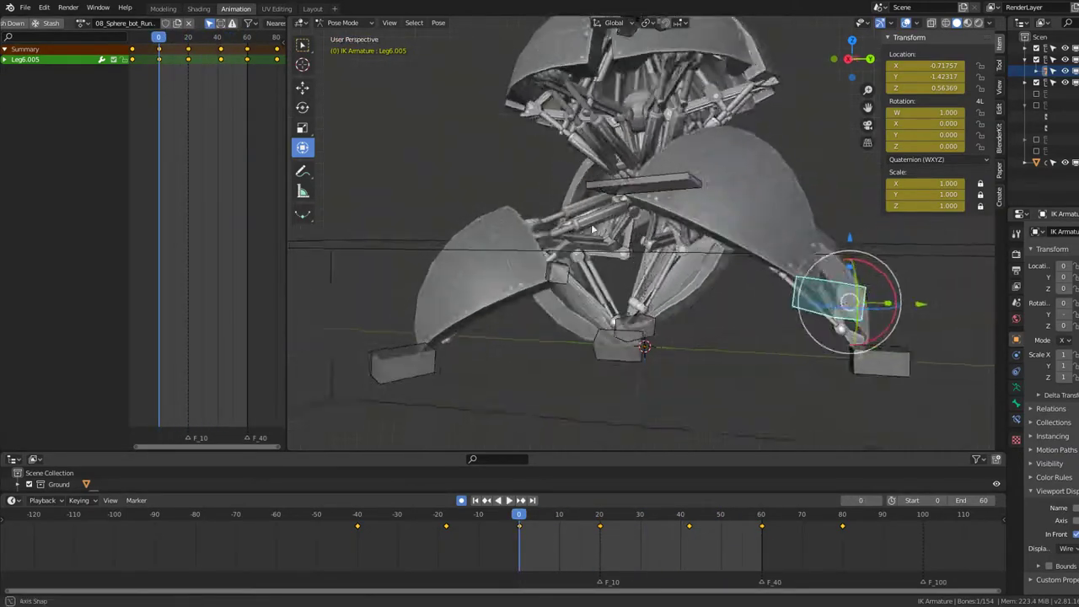
key("space")
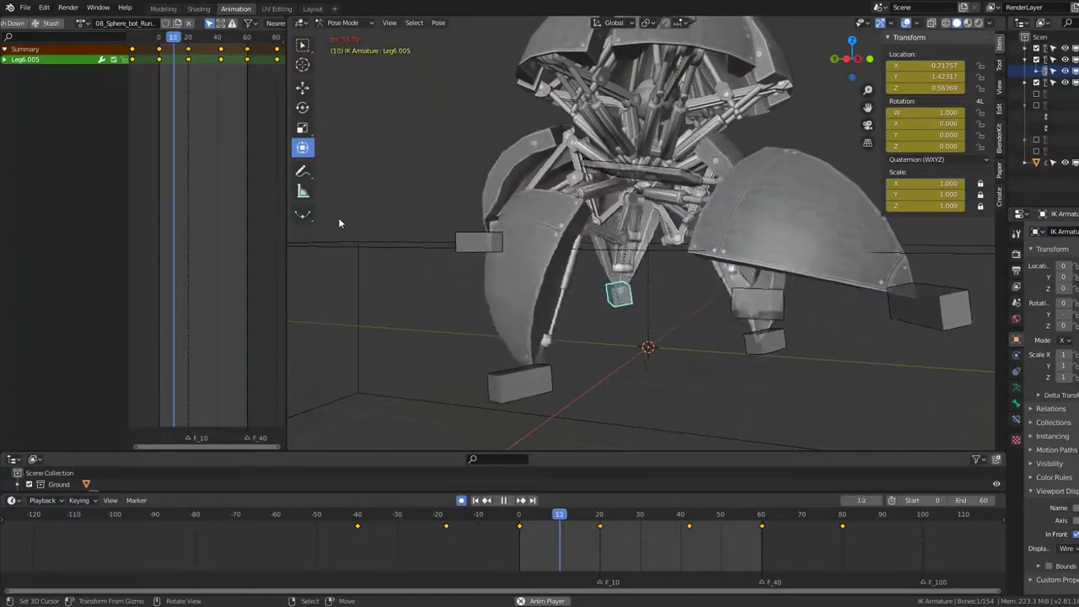
scroll(633, 266, "down", 2)
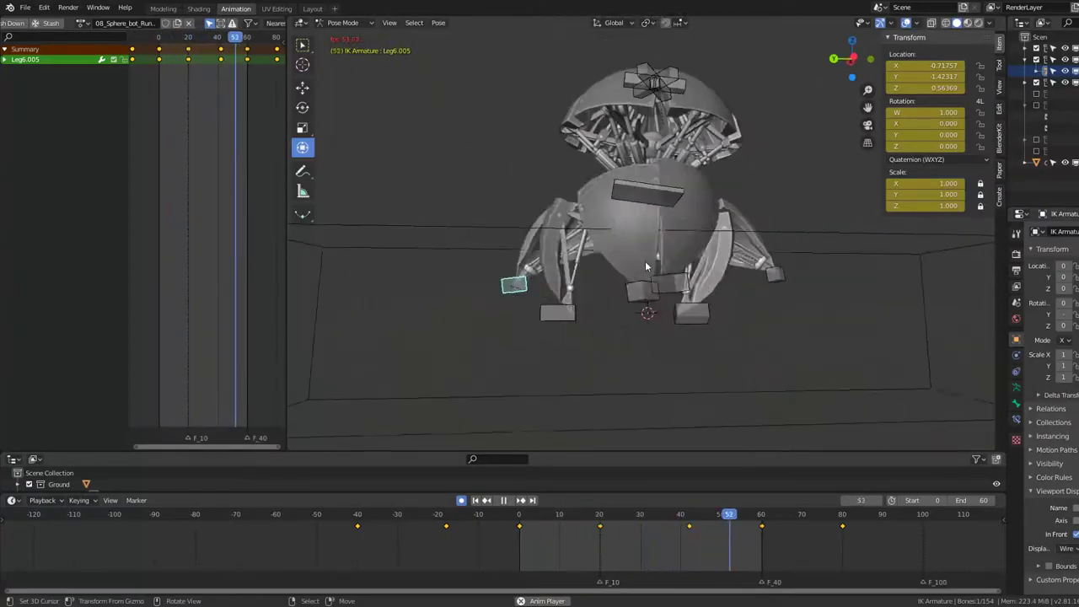
key("space")
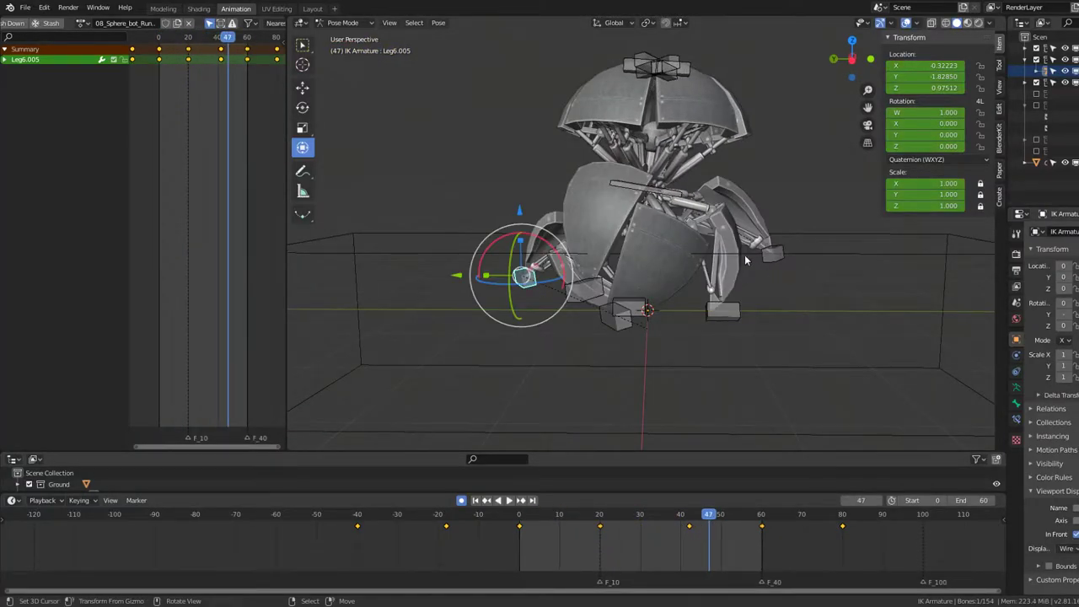
middle_click_drag(745, 255, 467, 251)
key("space")
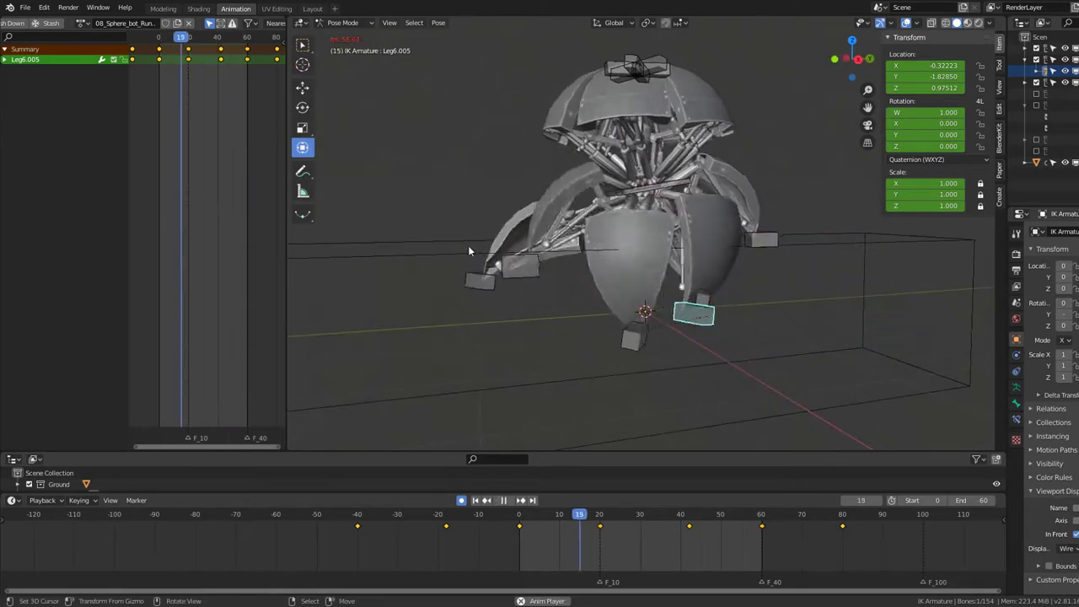
key("Escape")
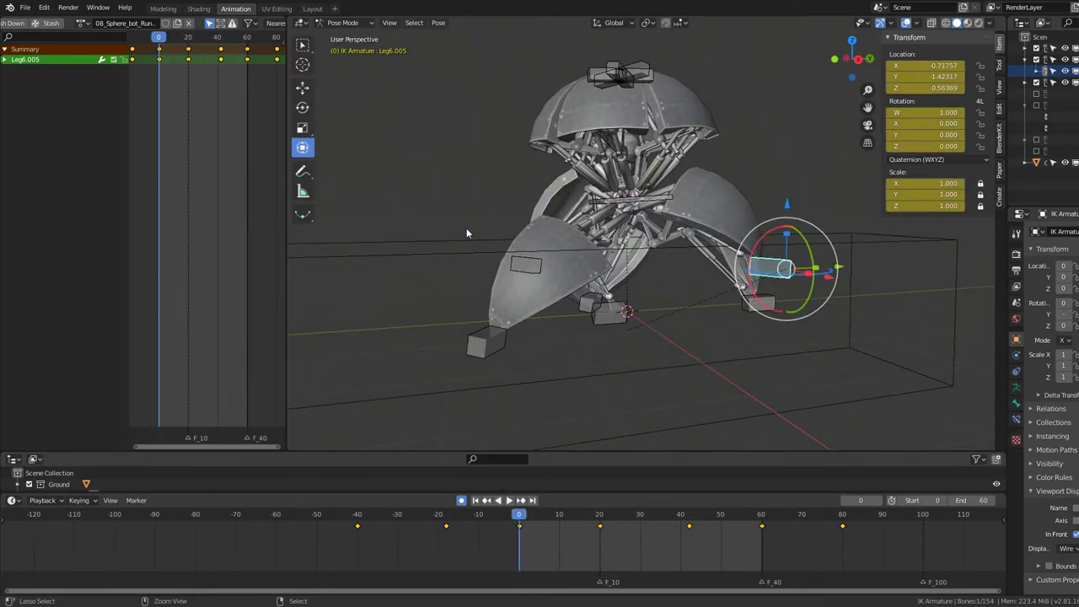
Step: At frame 20, alternate between Leg1.005 and Leg6.005, nudge Leg6.005, and add Leg3.005
key("ctrl+z")
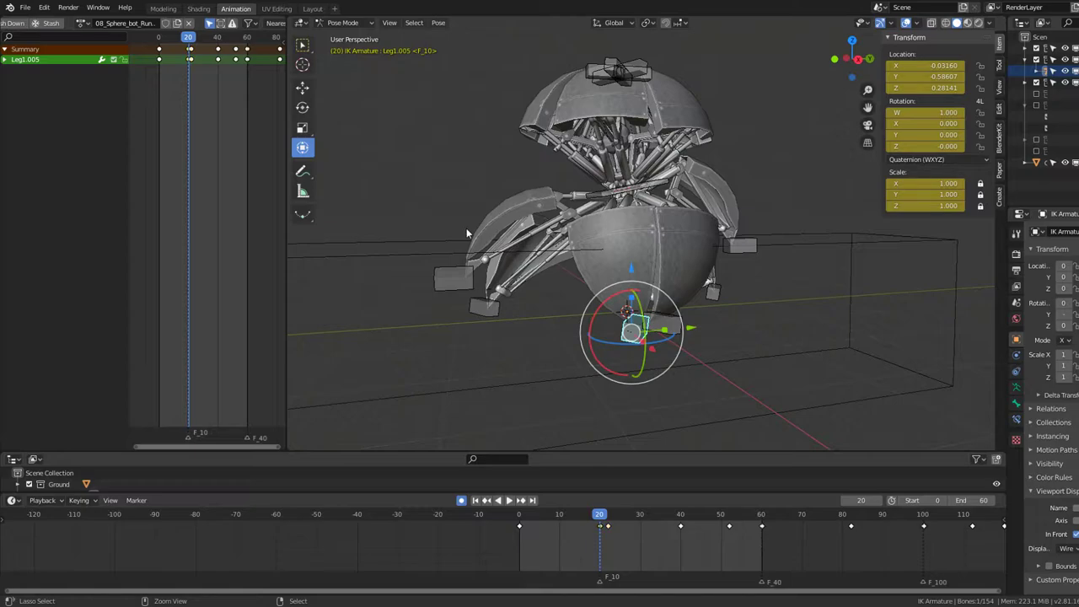
key("ctrl+shift+z")
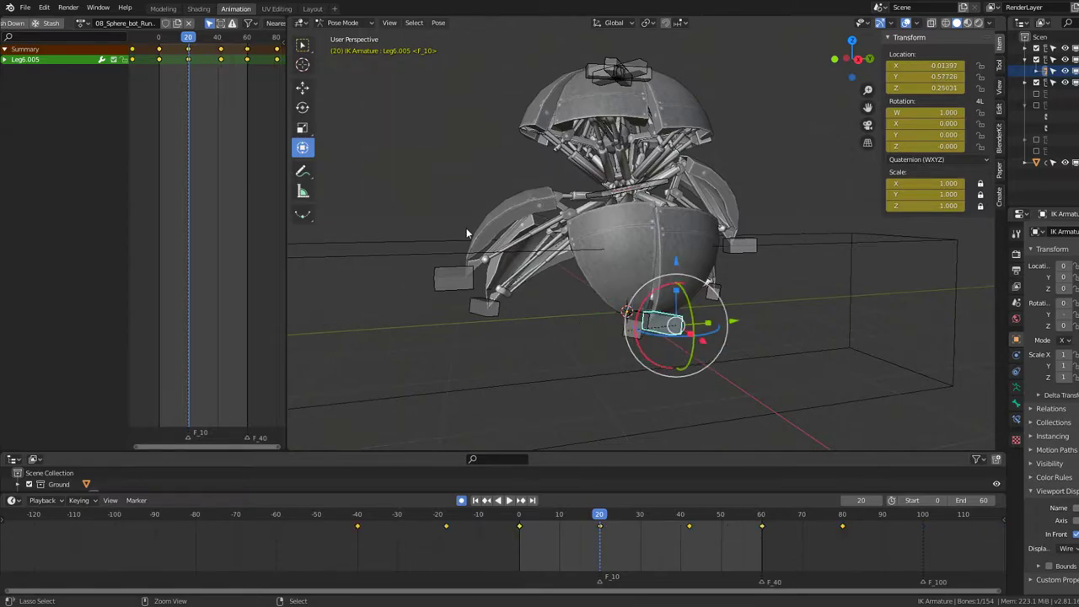
key("ctrl+shift+z")
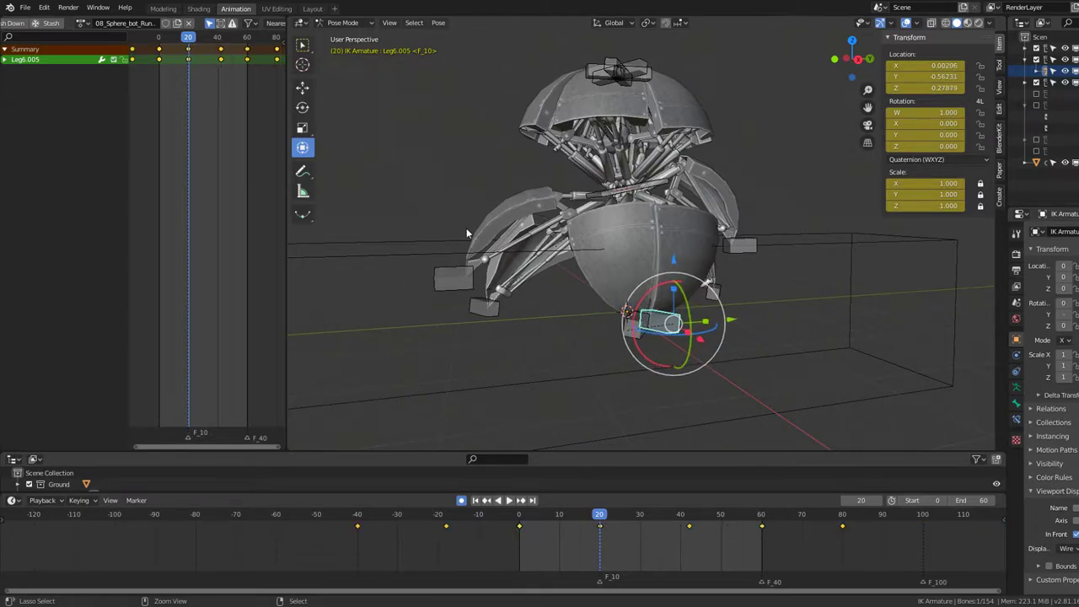
key("ctrl+z")
key("ctrl+shift+z")
key("ctrl+shift+z")
key("ctrl+z")
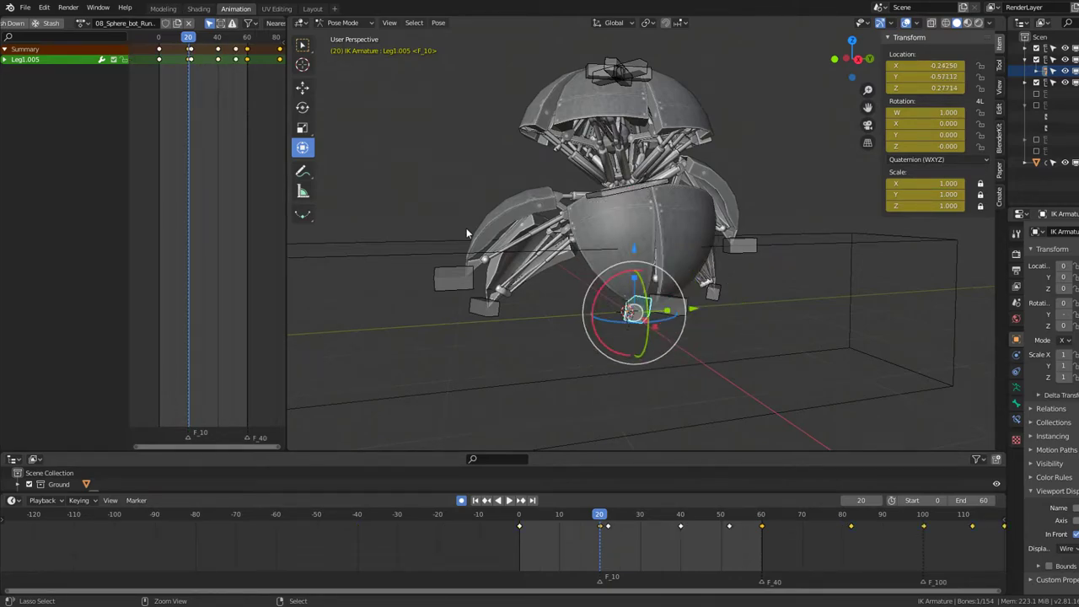
key("ctrl+shift+z")
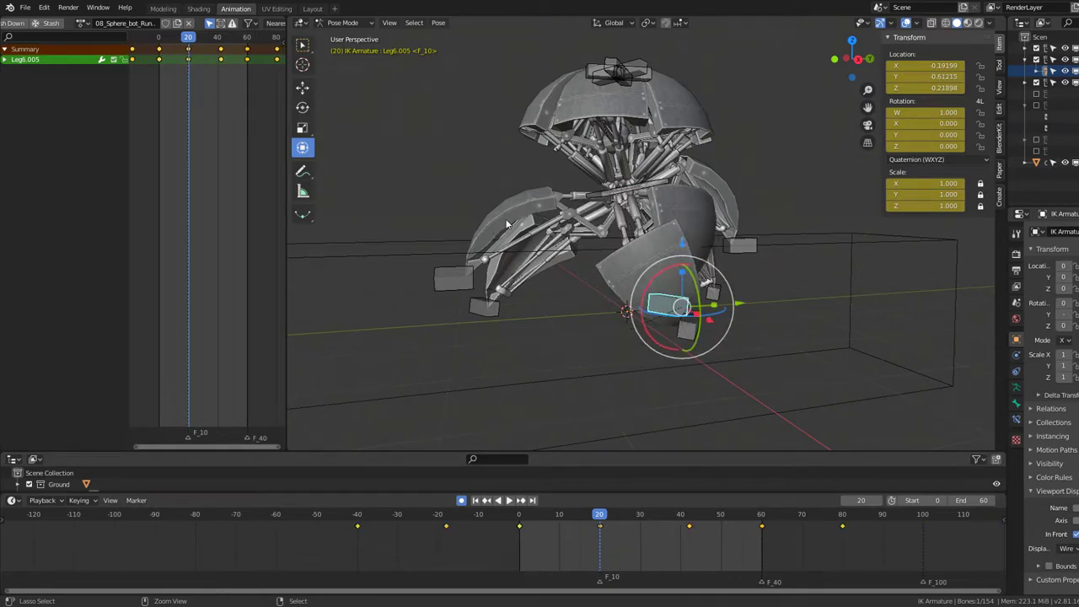
key("ctrl+shift+z")
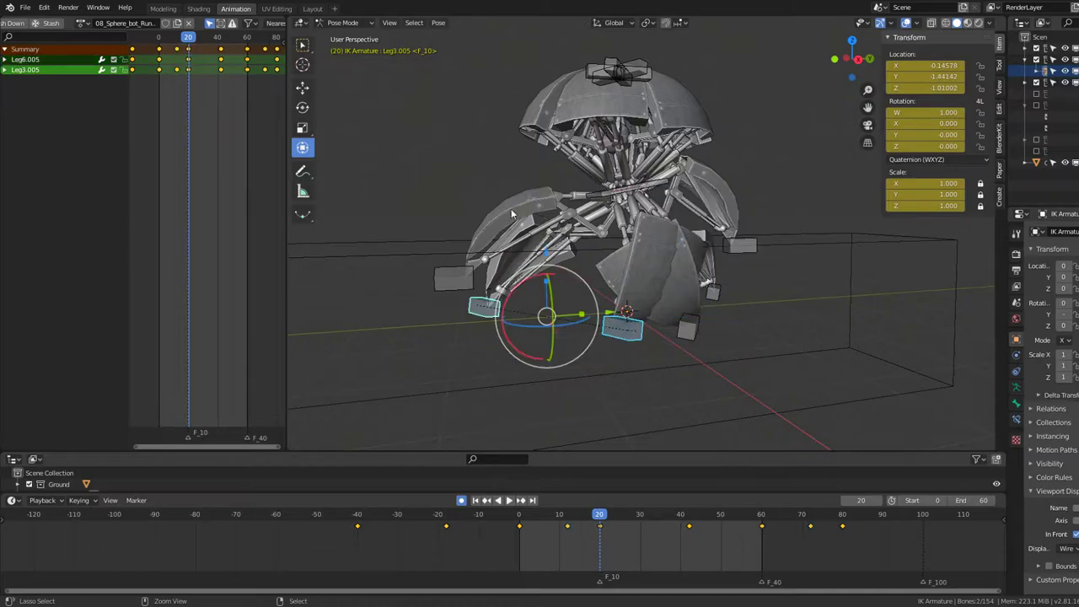
Step: Play and stop at frame 3, switch to Left Ortho, and cancel a trial move
key("space")
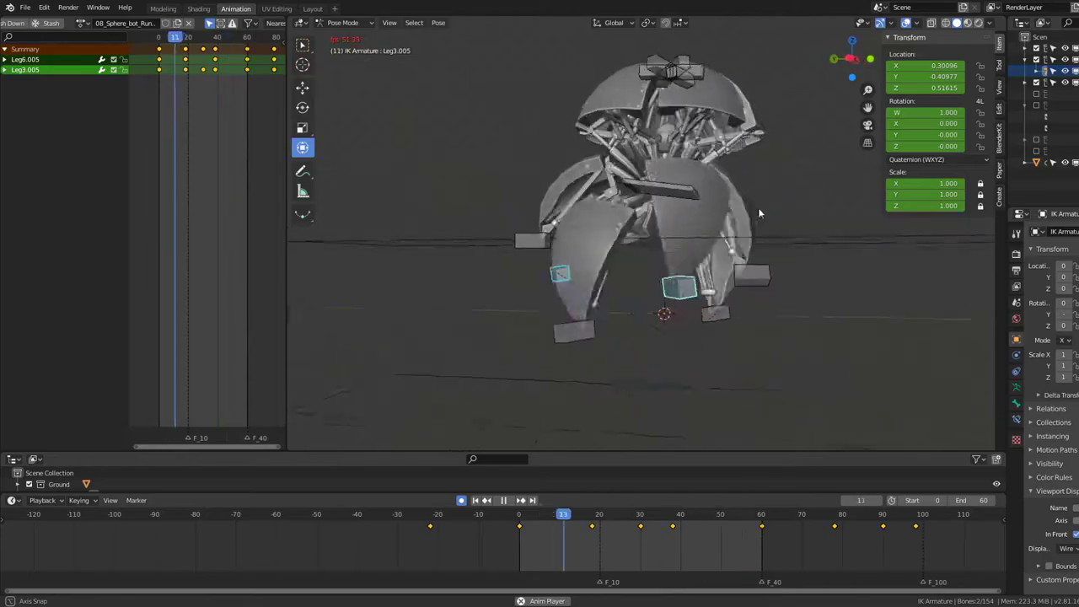
key("space")
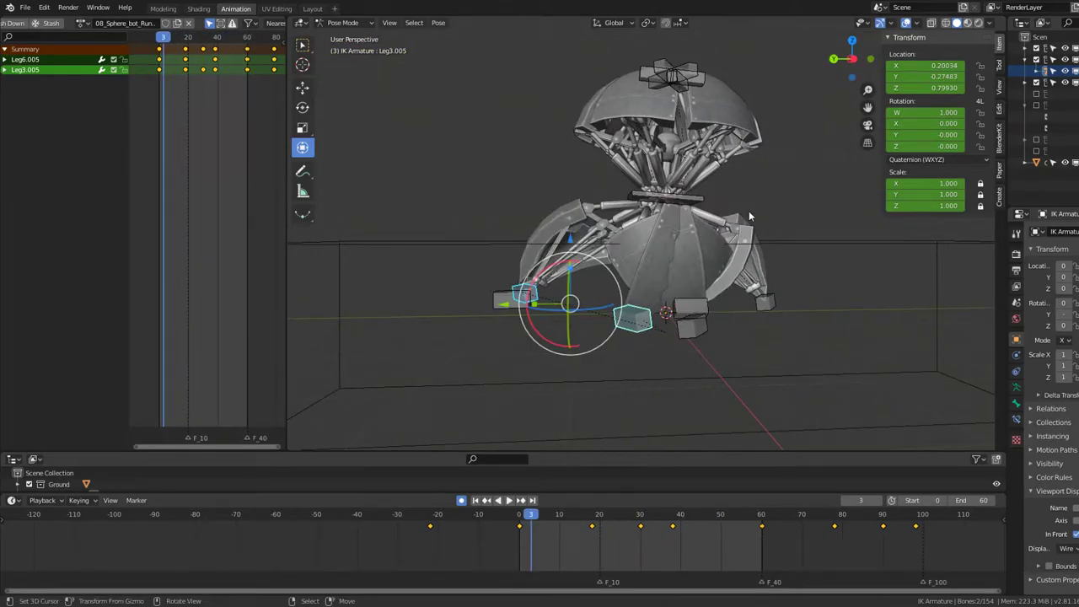
key("KP_3")
key("ctrl+KP_3")
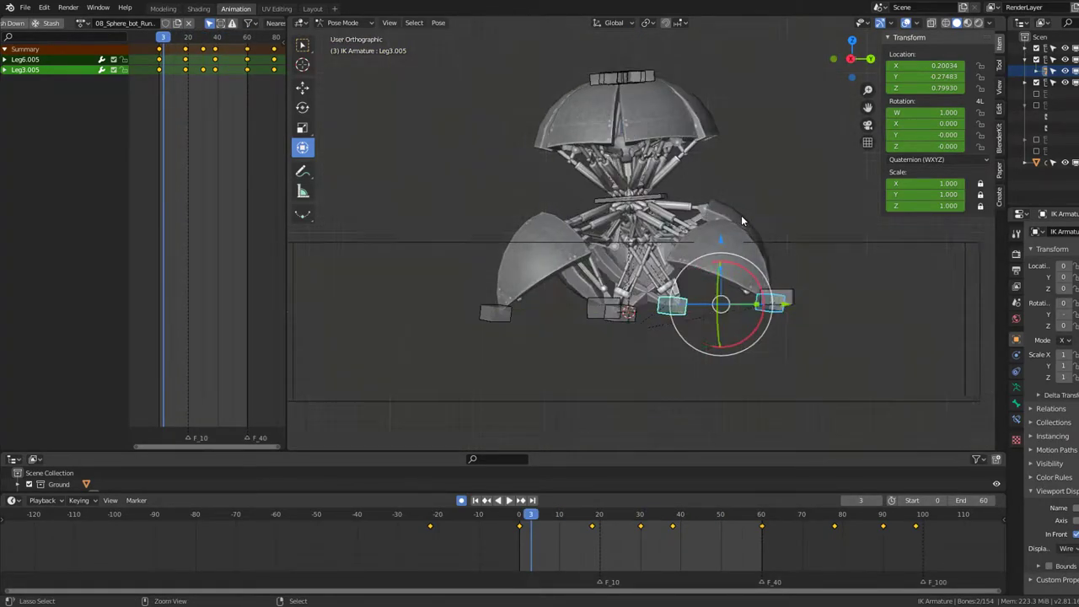
scroll(815, 287, "up", 2)
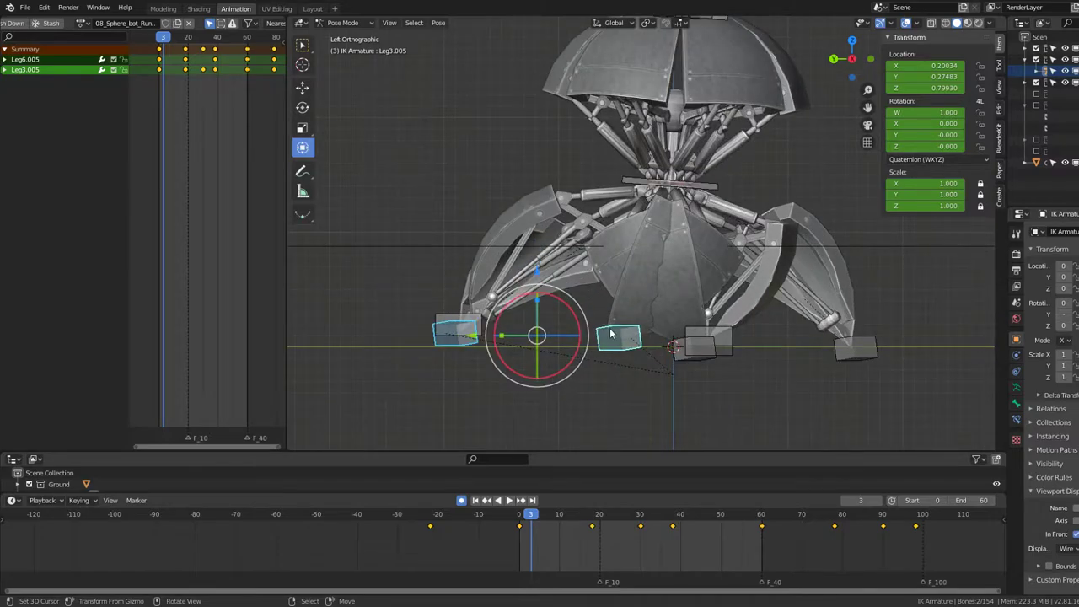
key("g")
key("Escape")
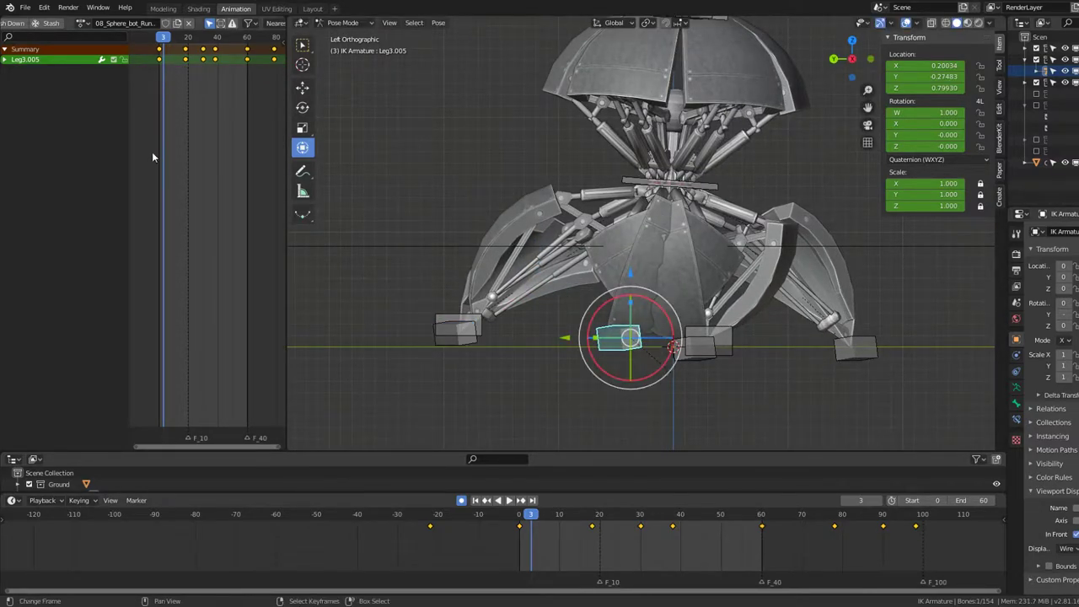
Step: Shift the Leg3.005 foot keyframes earlier in time and start playback
key("g")
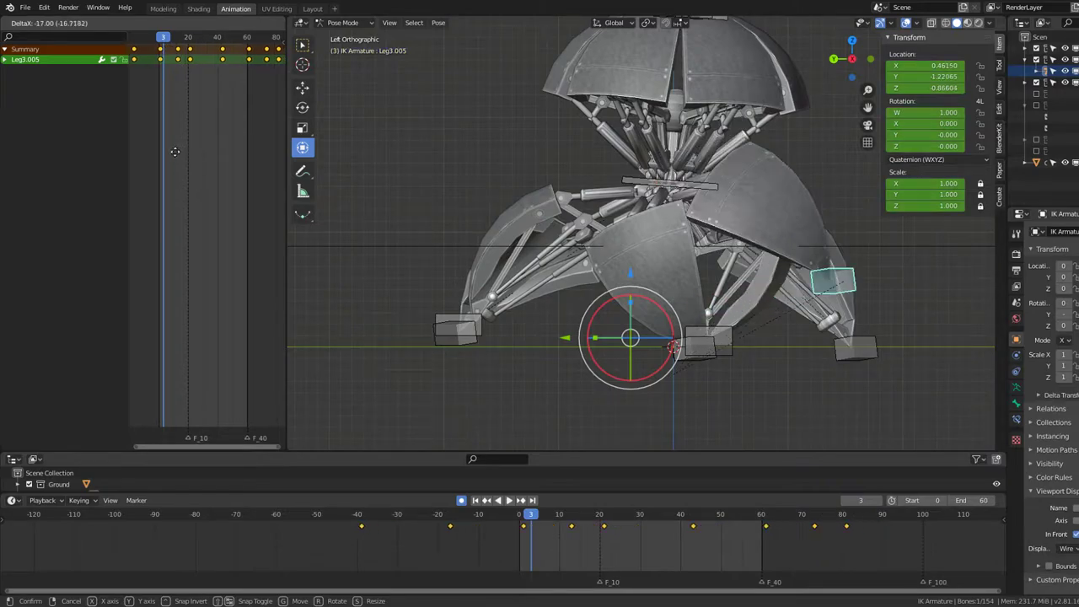
key("Escape")
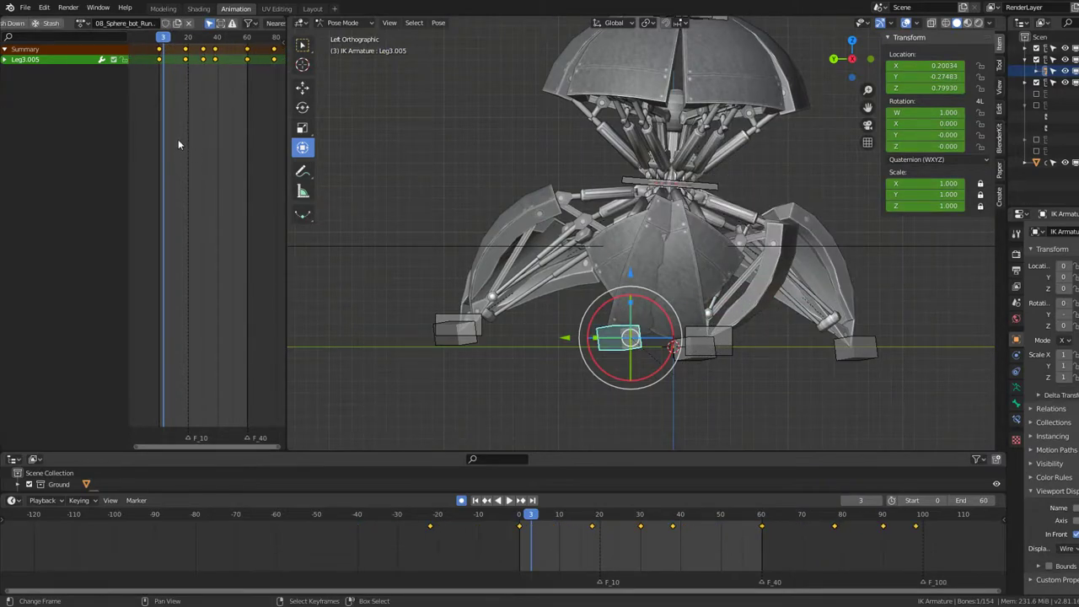
key("g")
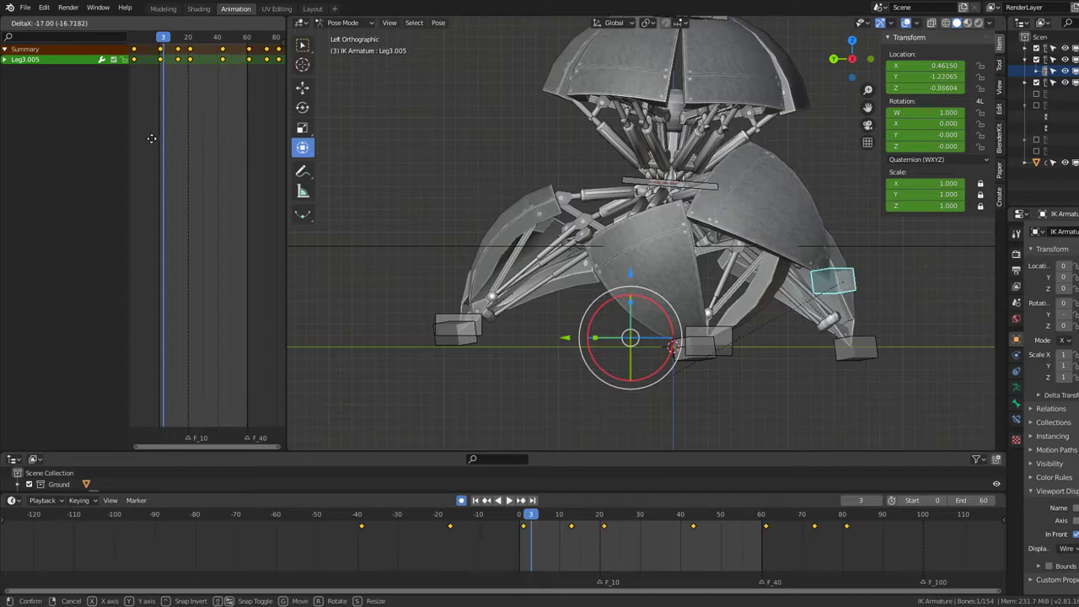
left_click(151, 139)
key("space")
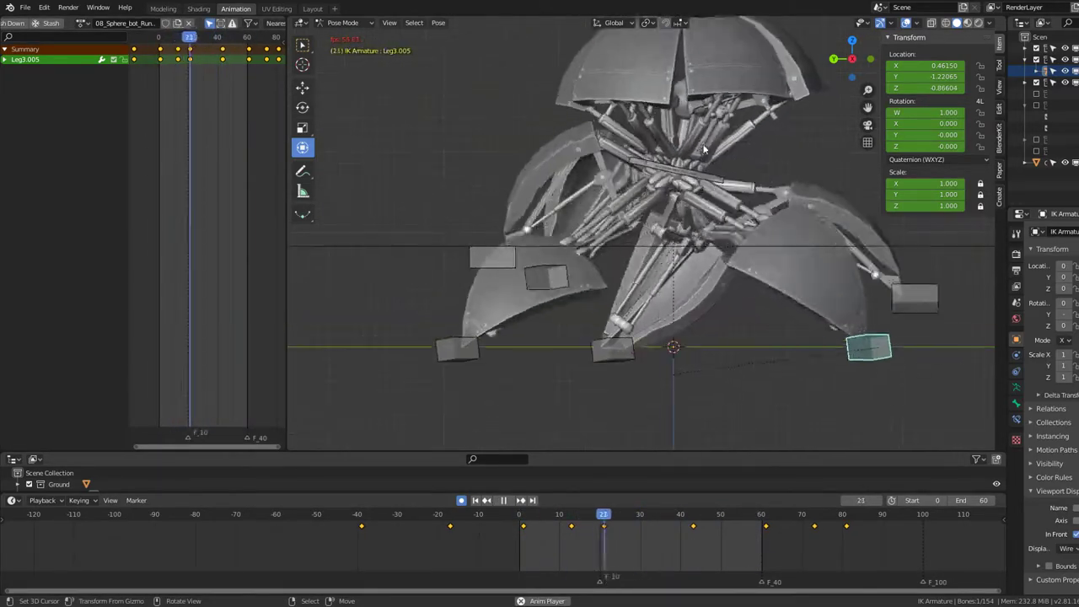
Step: Review the walk cycle from several angles, framing the Leg3.005 foot control
middle_click_drag(704, 150, 488, 158)
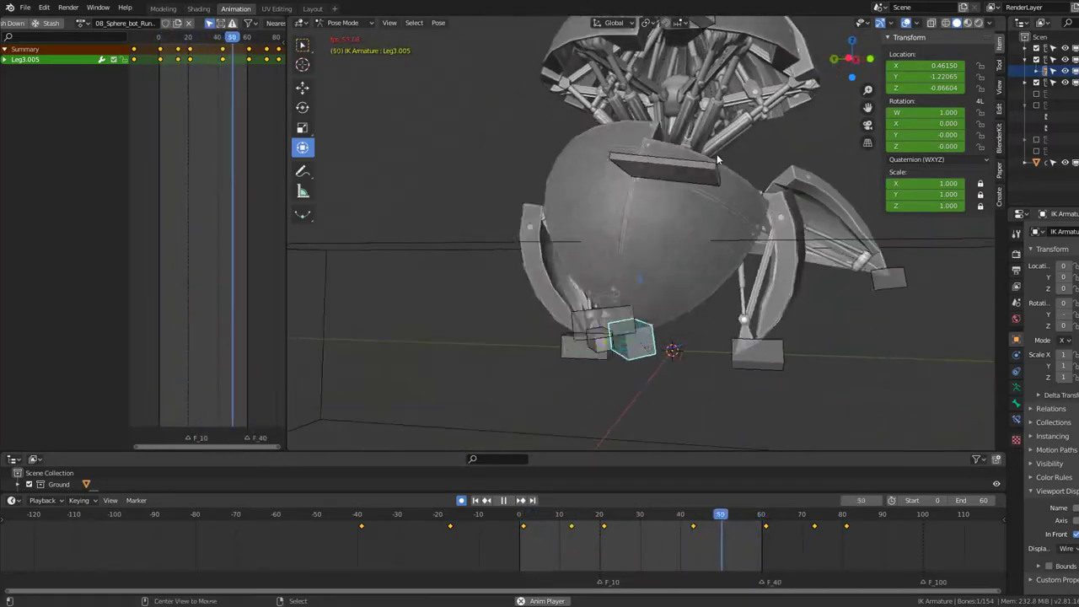
key("space")
middle_click_drag(717, 153, 736, 161)
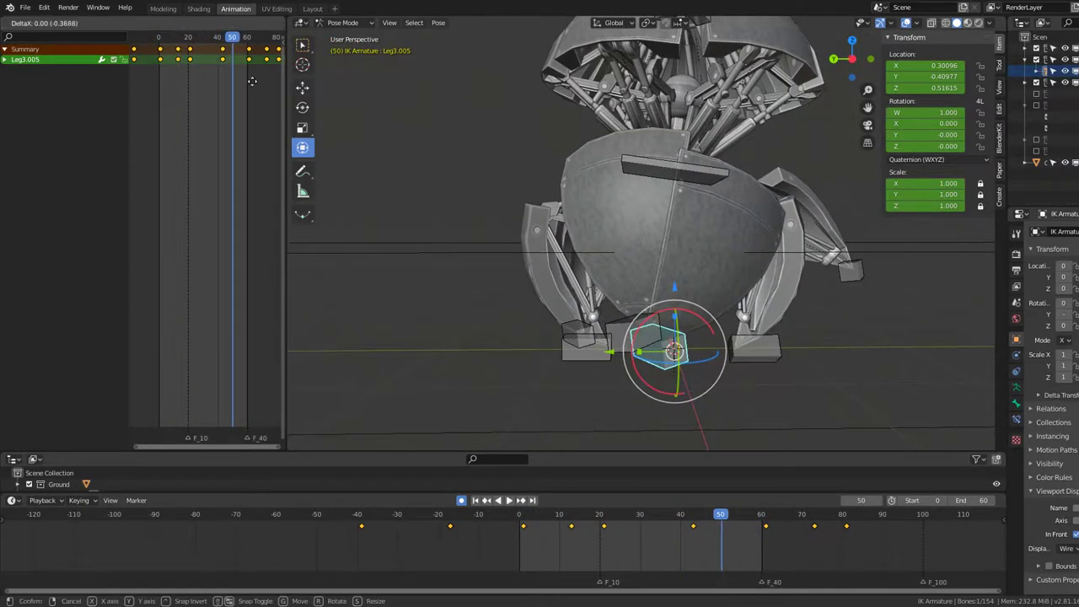
key("space")
middle_click_drag(534, 142, 332, 150)
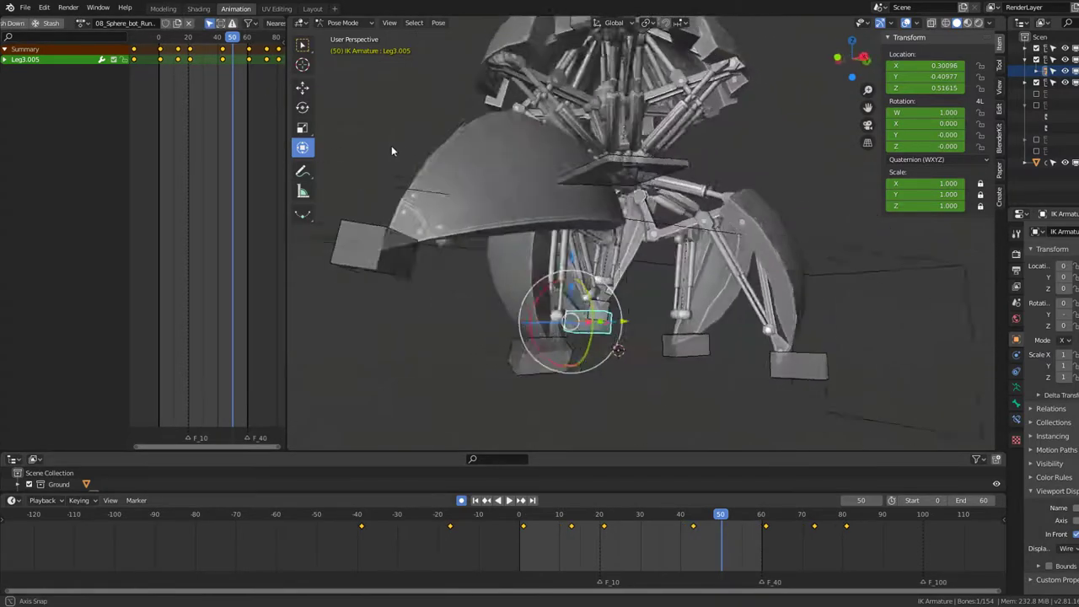
key("space")
key("KP_Decimal")
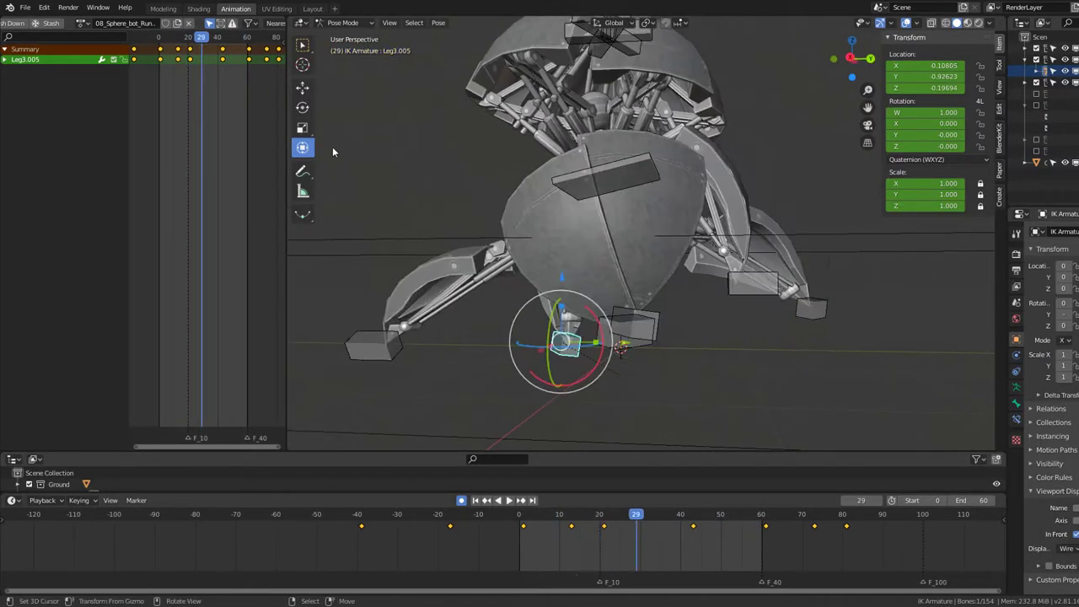
middle_click_drag(332, 148, 622, 207)
key("space")
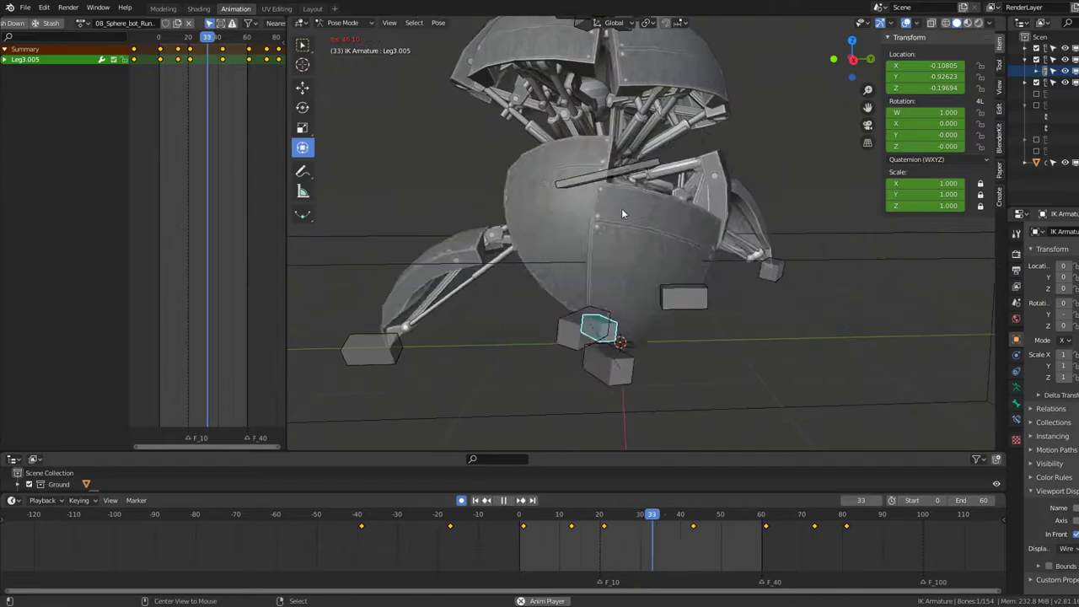
key("space")
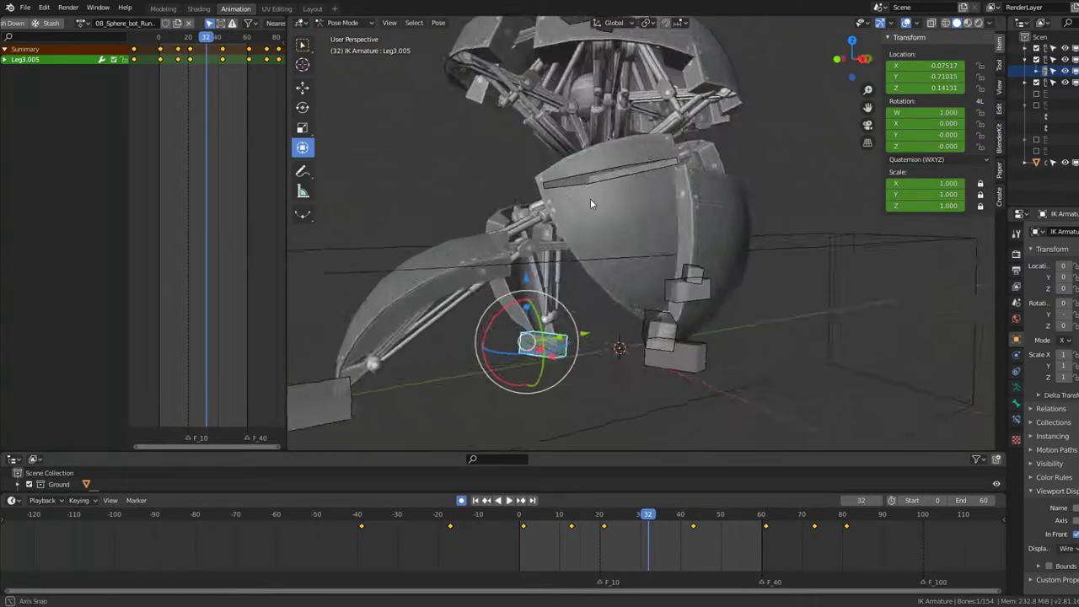
key("space")
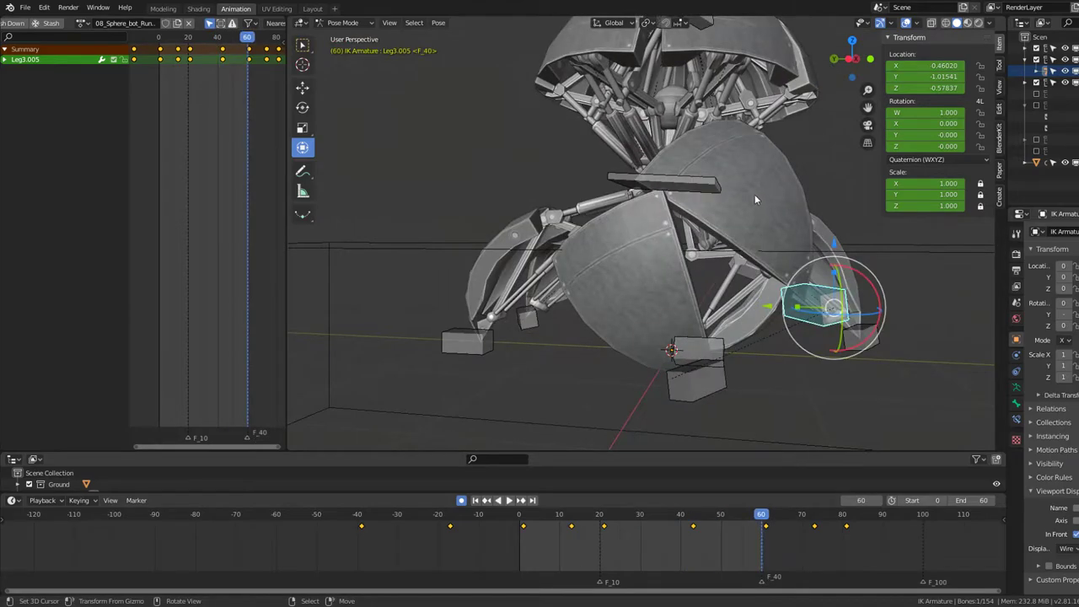
Step: At frame 54, shift the Leg3.005 keys one frame earlier and replay the cycle
key("Left")
key("Left")
key("Left")
key("Left")
key("Left")
key("Left")
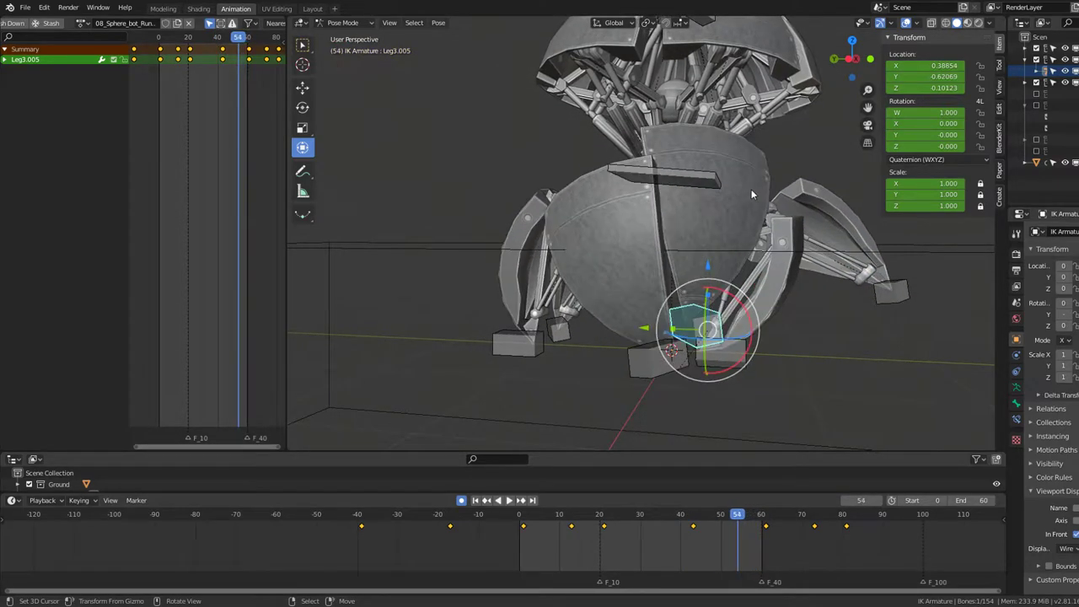
key("Left")
key("g")
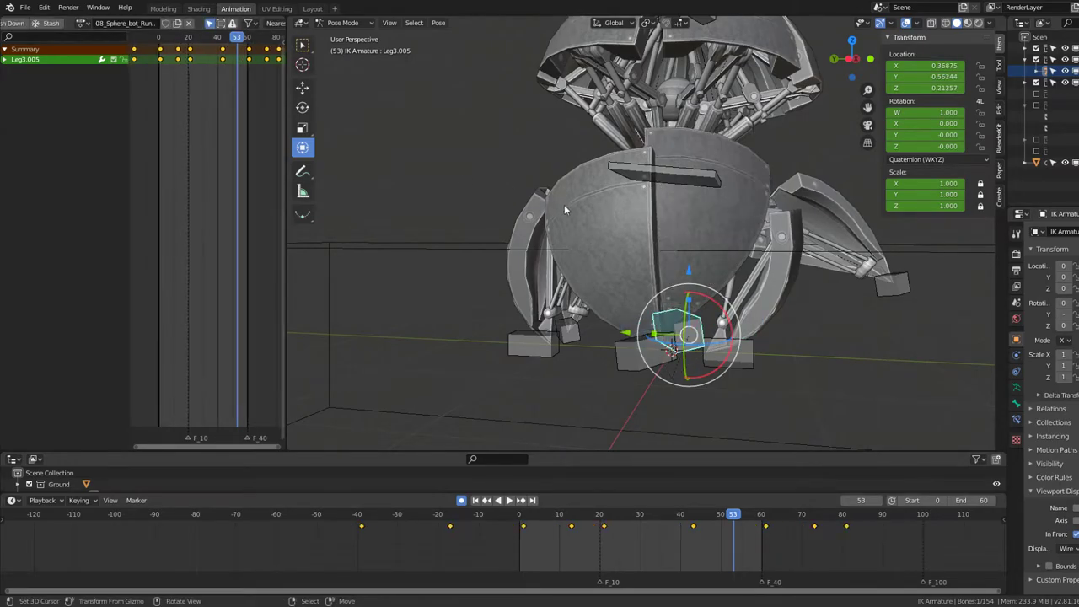
key("space")
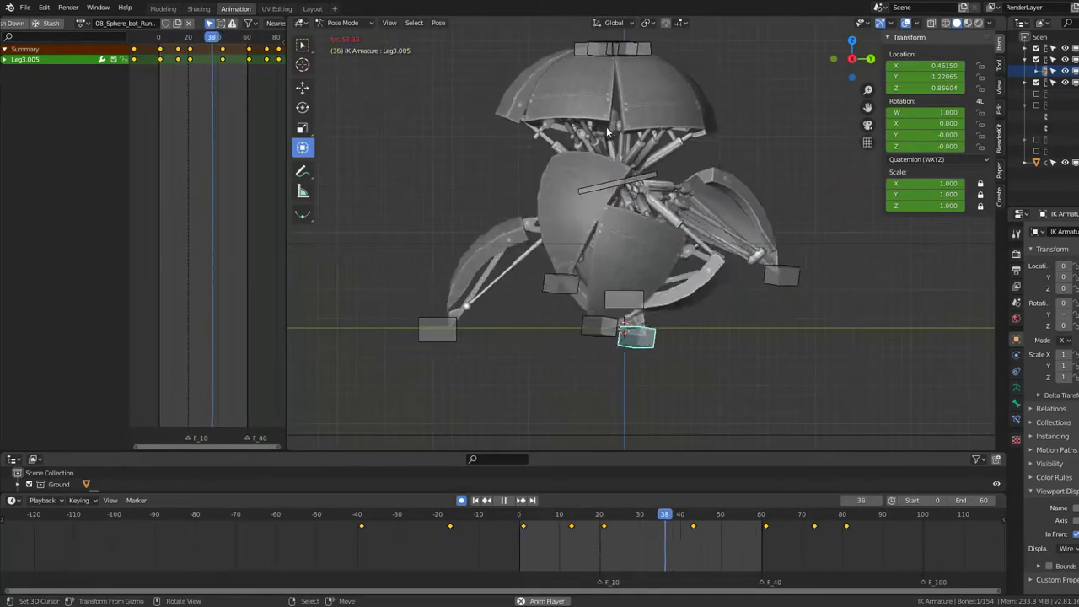
middle_click_drag(607, 131, 561, 177)
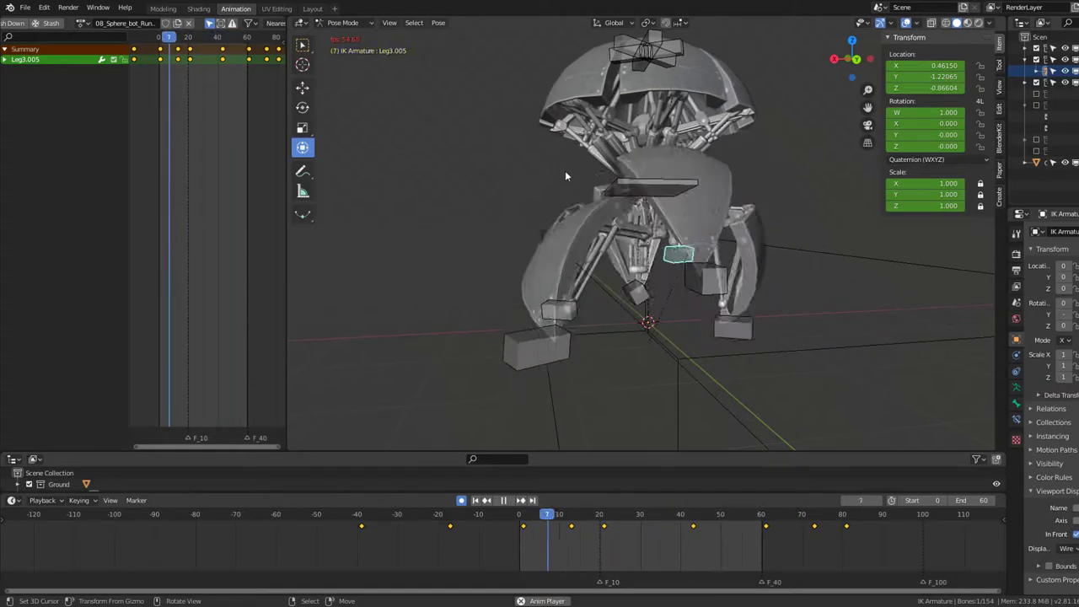
mouse_move(565, 168)
middle_mouse_down()
mouse_move(631, 160)
mouse_move(788, 177)
mouse_move(689, 172)
middle_mouse_up()
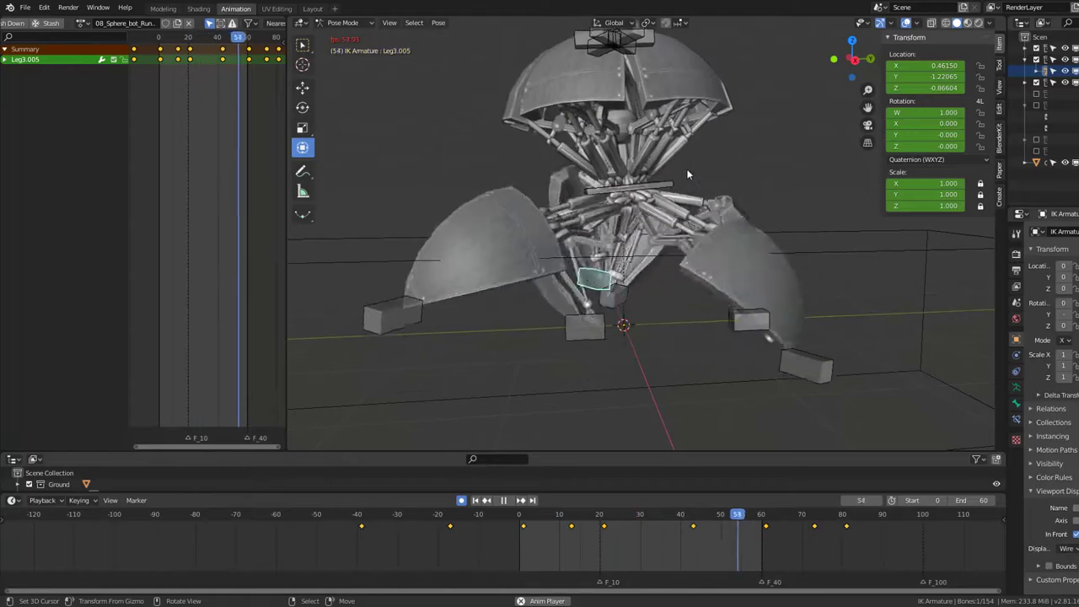
mouse_move(686, 168)
middle_mouse_down()
mouse_move(774, 172)
mouse_move(527, 183)
mouse_move(799, 182)
mouse_move(760, 182)
mouse_move(755, 164)
mouse_move(636, 155)
mouse_move(563, 166)
mouse_move(516, 153)
middle_mouse_up()
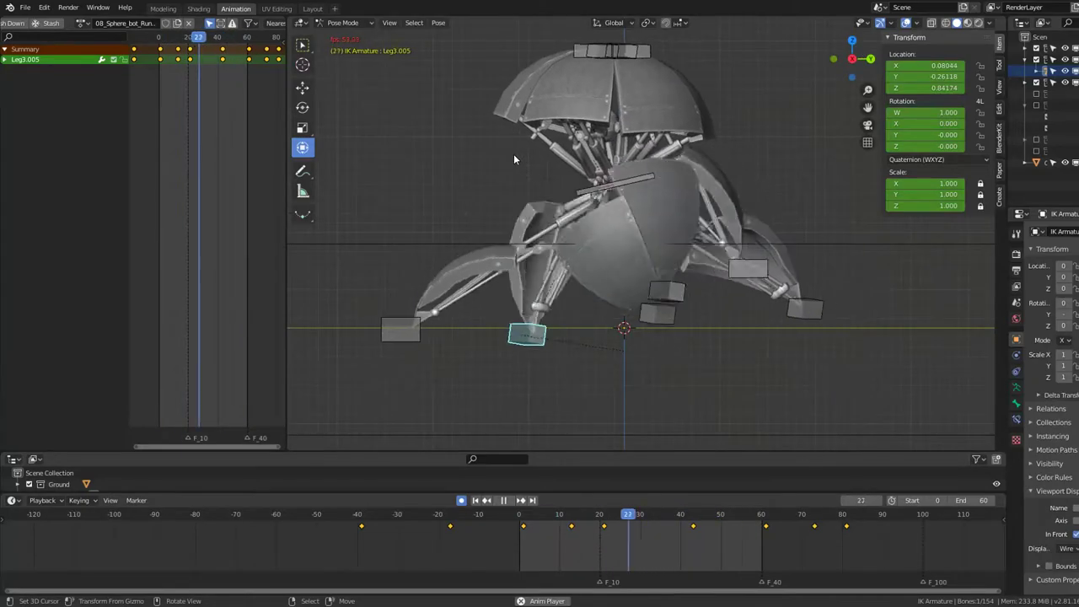
Step: Play backwards to frame 21, then return to Object Mode and select a leg mesh
key("space")
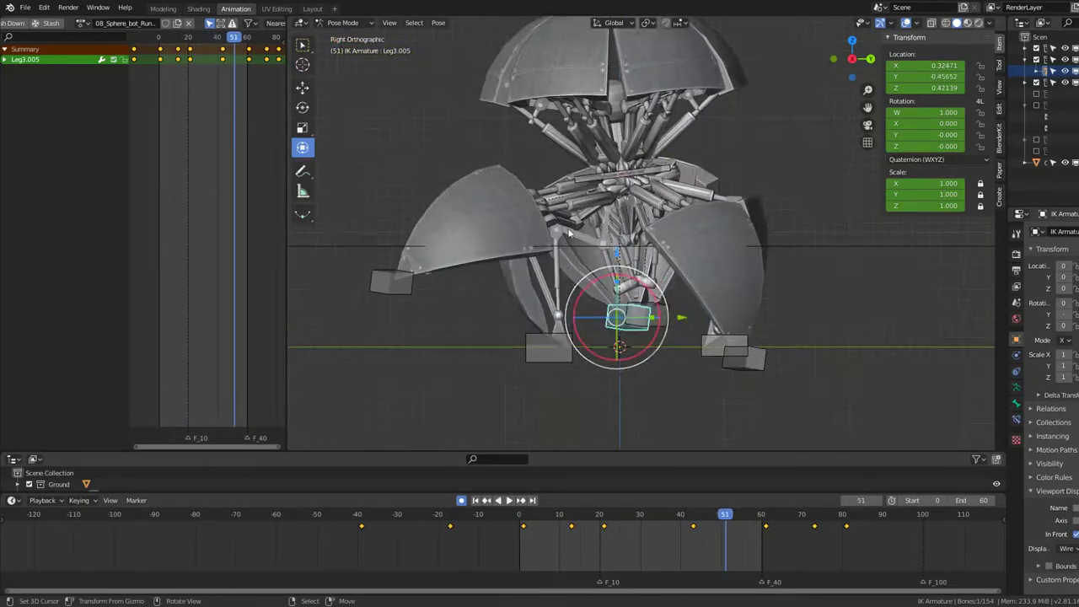
key("shift+ctrl+space")
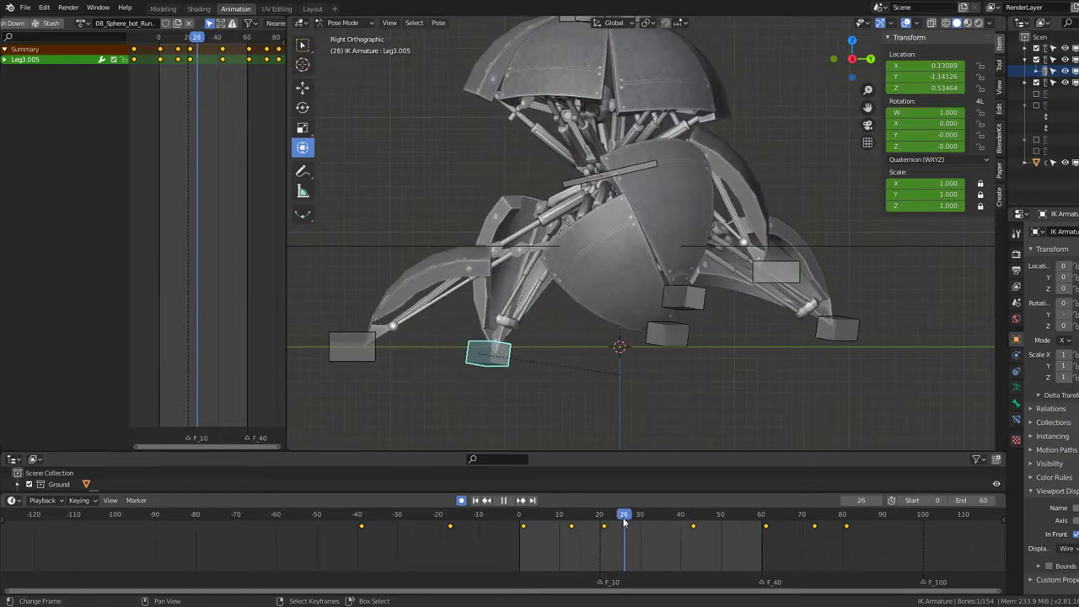
left_click_drag(625, 523, 605, 530)
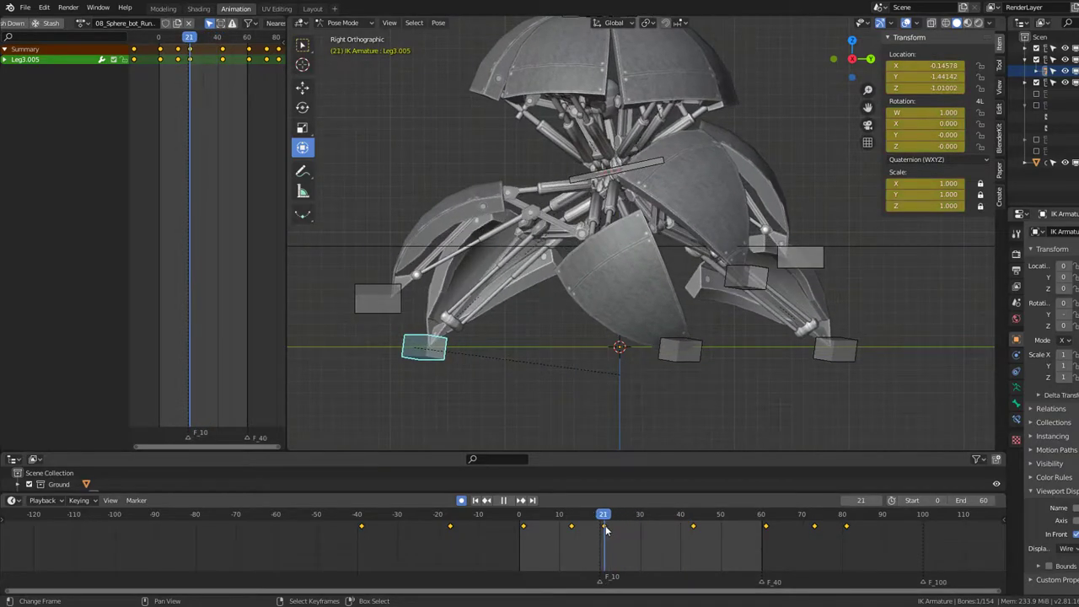
key("space")
key("ctrl+Tab")
scroll(711, 379, "up", 1)
left_click(698, 375)
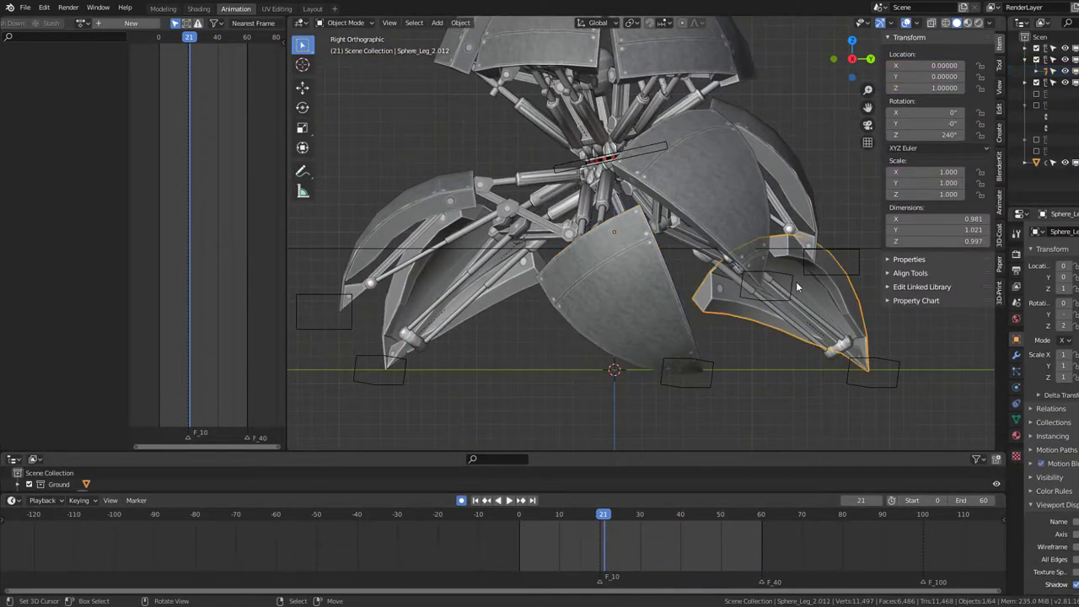
Step: Return to Pose Mode on the IK armature and scrub to frame 14
left_click(796, 287)
key("ctrl+Tab")
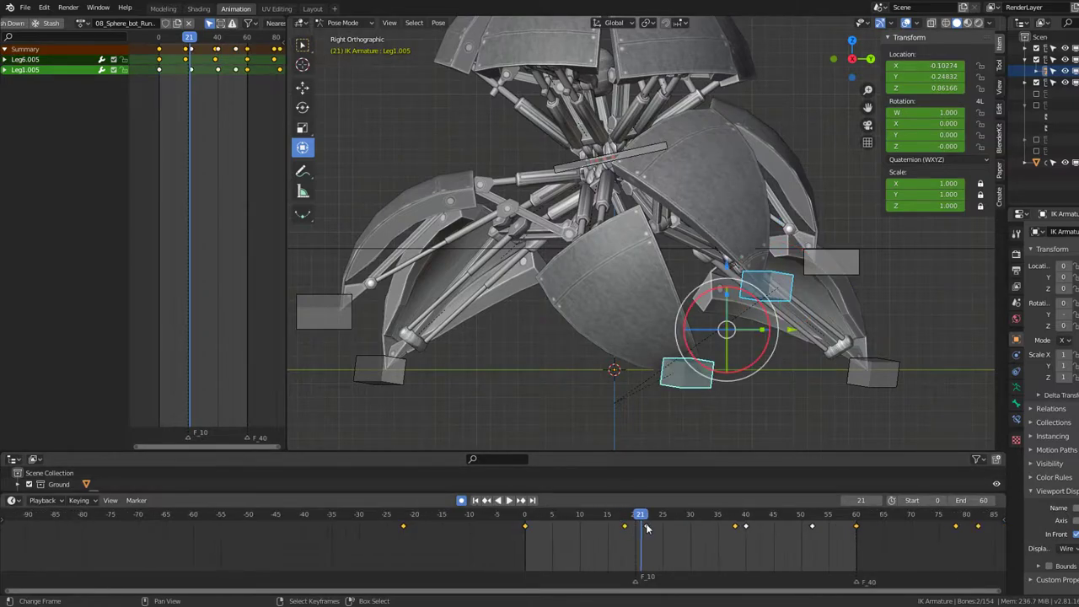
left_click(564, 533)
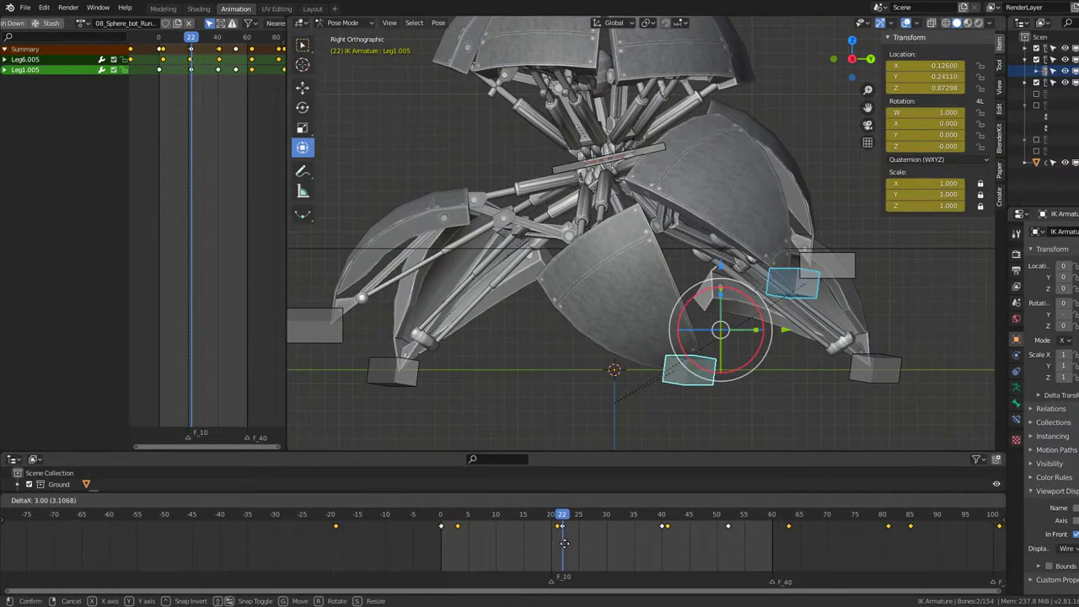
right_click(569, 547)
mouse_move(565, 547)
left_mouse_down()
mouse_move(523, 552)
mouse_move(594, 560)
left_mouse_up()
Step: Slide the Leg1.005 and Leg6.005 foot keyframes a few frames later
key("g")
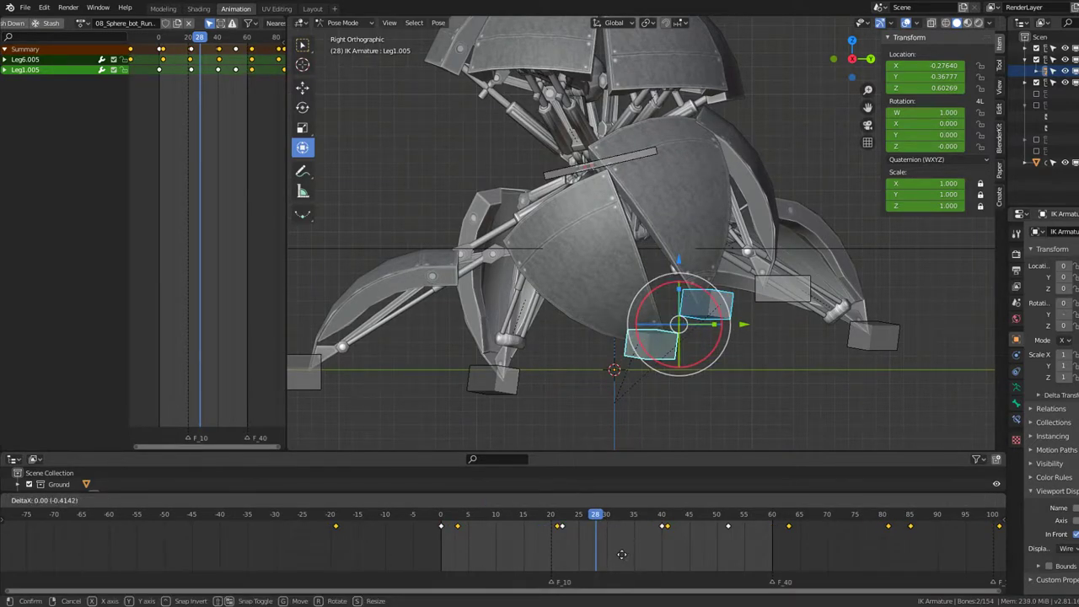
mouse_move(589, 554)
left_mouse_down()
mouse_move(476, 548)
mouse_move(611, 555)
left_mouse_up()
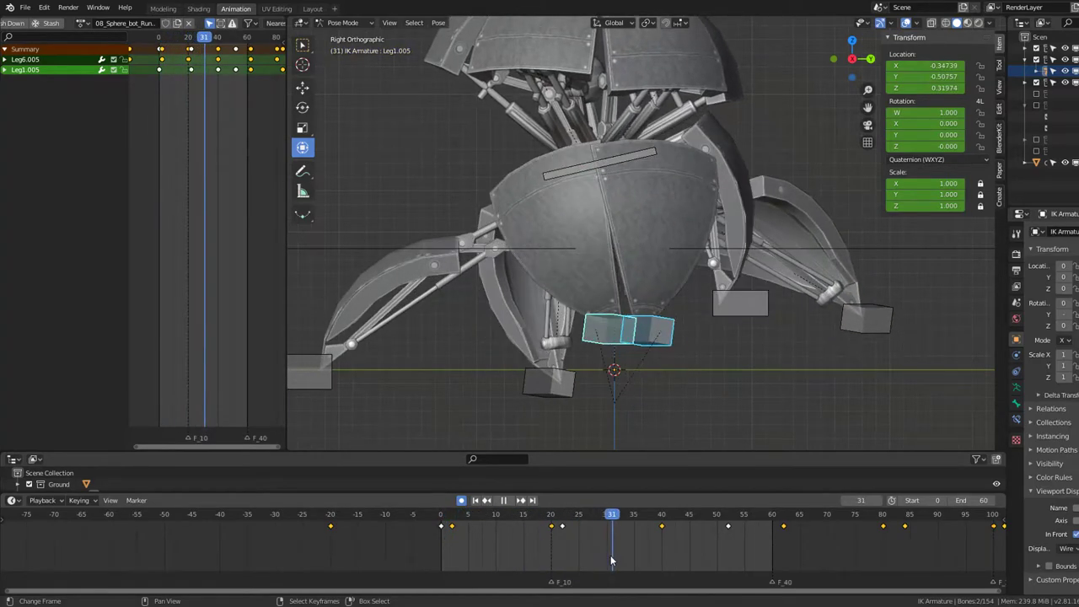
key("g")
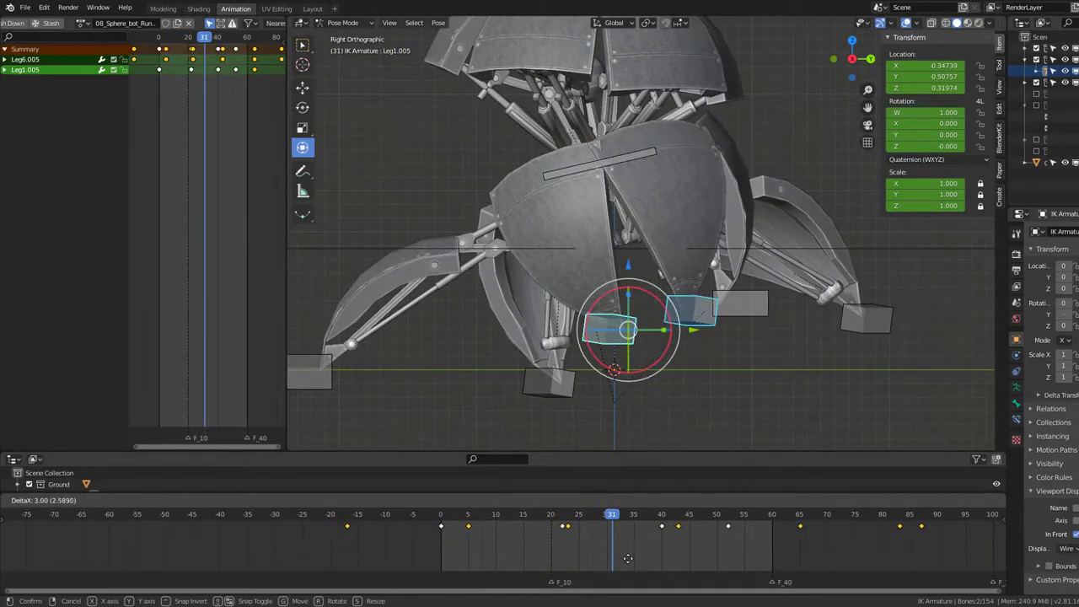
key("Escape")
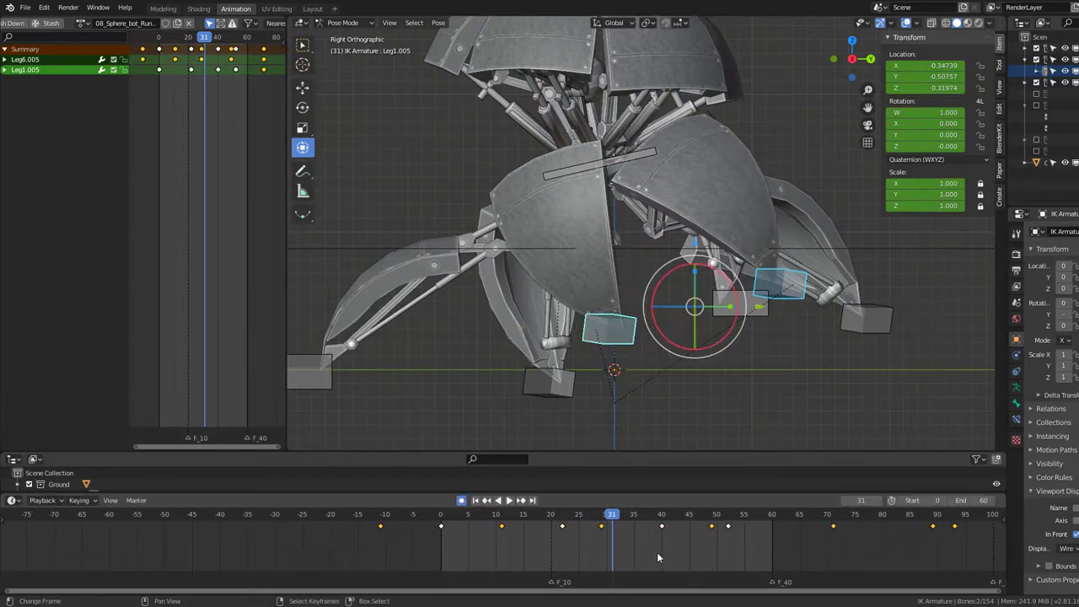
left_click_drag(603, 554, 437, 553)
Step: Play back the walk cycle from behind, stopping at frame 22
key("space")
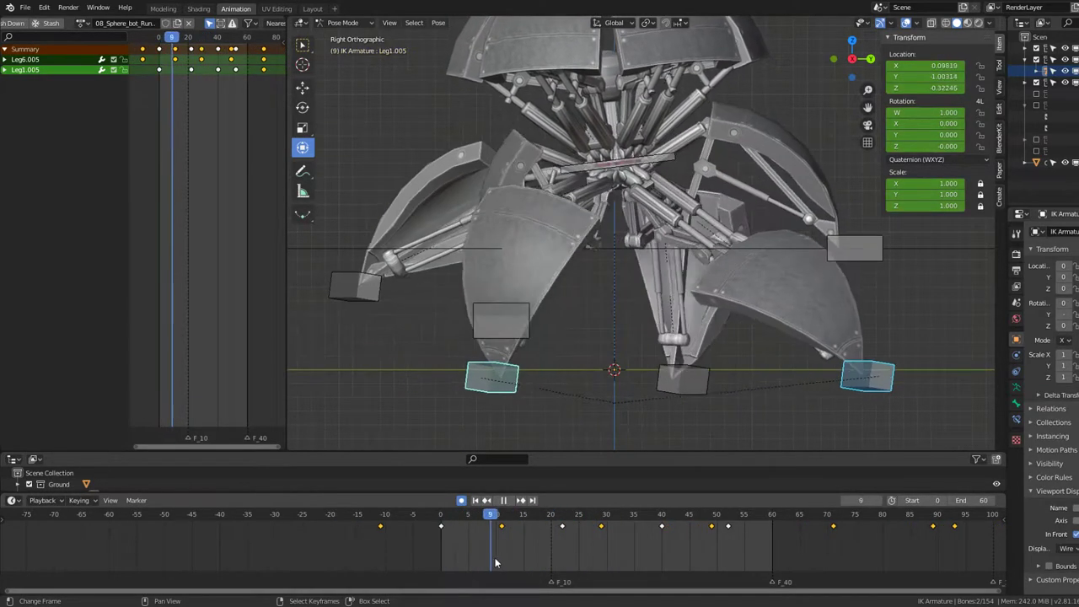
mouse_move(566, 562)
left_mouse_down()
mouse_move(780, 574)
mouse_move(523, 572)
left_mouse_up()
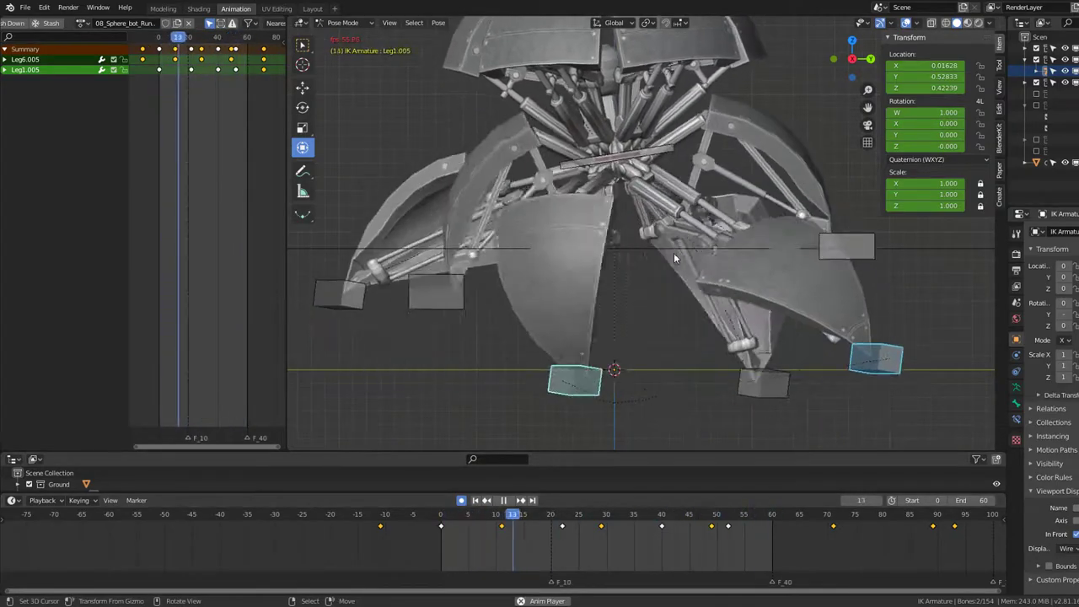
key("ctrl+KP_1")
key("space")
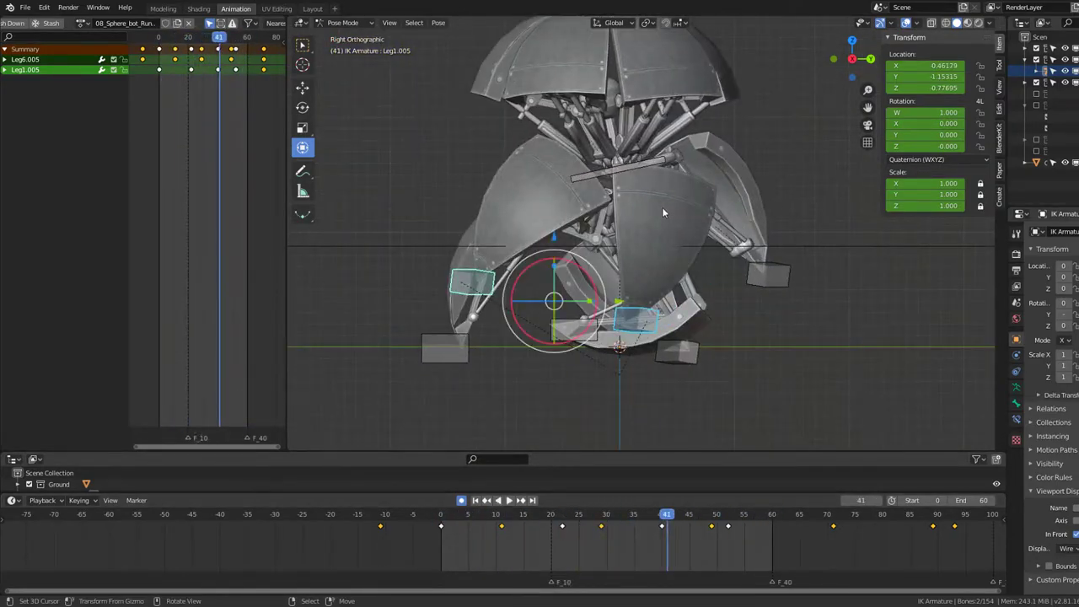
middle_click_drag(662, 207, 662, 208)
key("space")
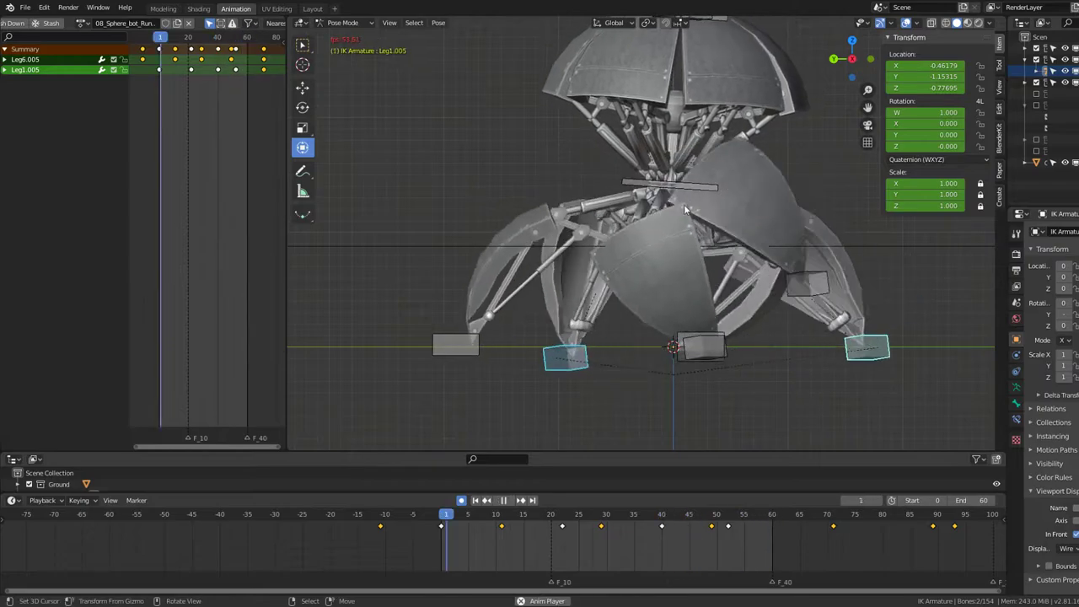
key("space")
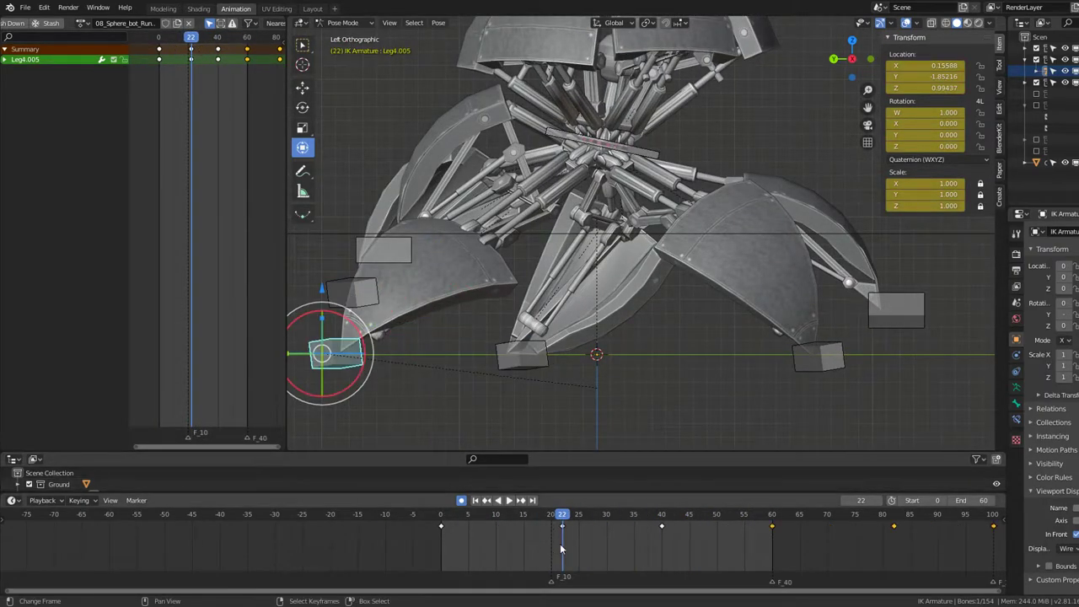
Step: Slide the Leg4.005 foot keyframes about 4 frames earlier in the timeline
key("space")
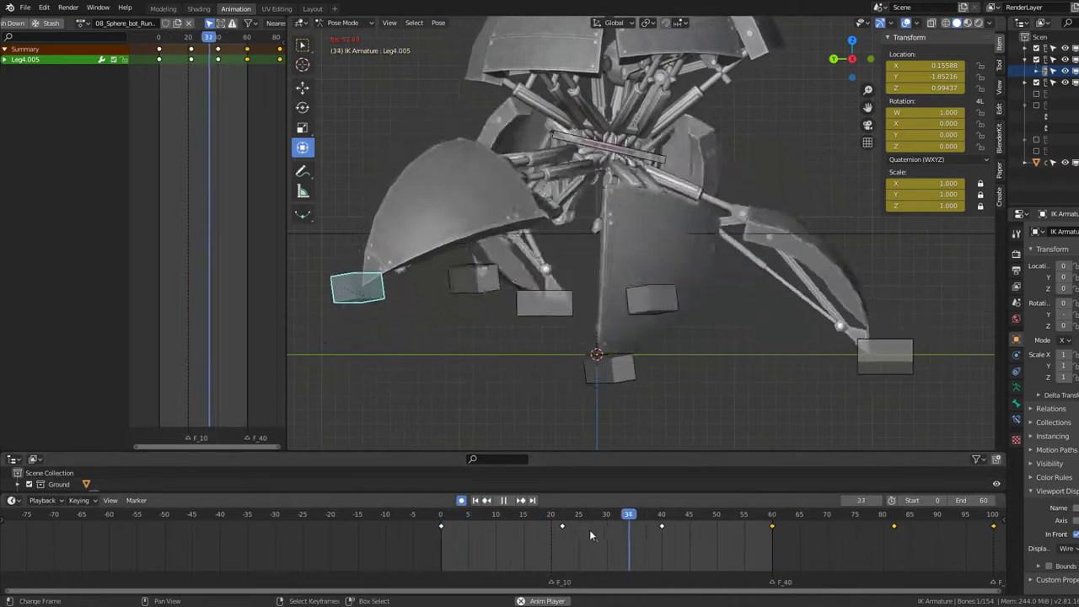
key("space")
key("space")
key("space")
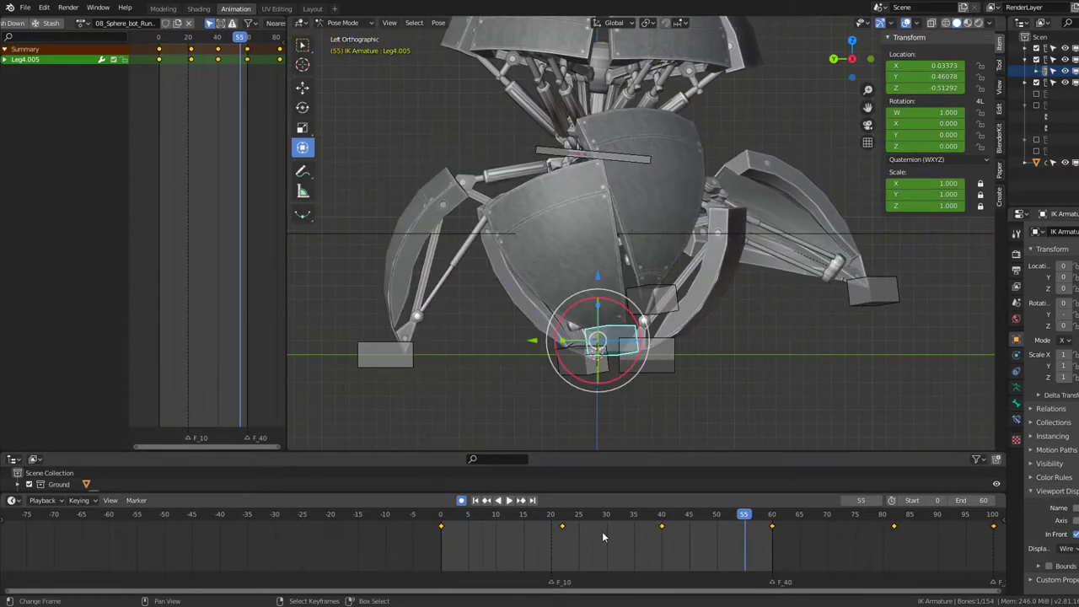
key("g")
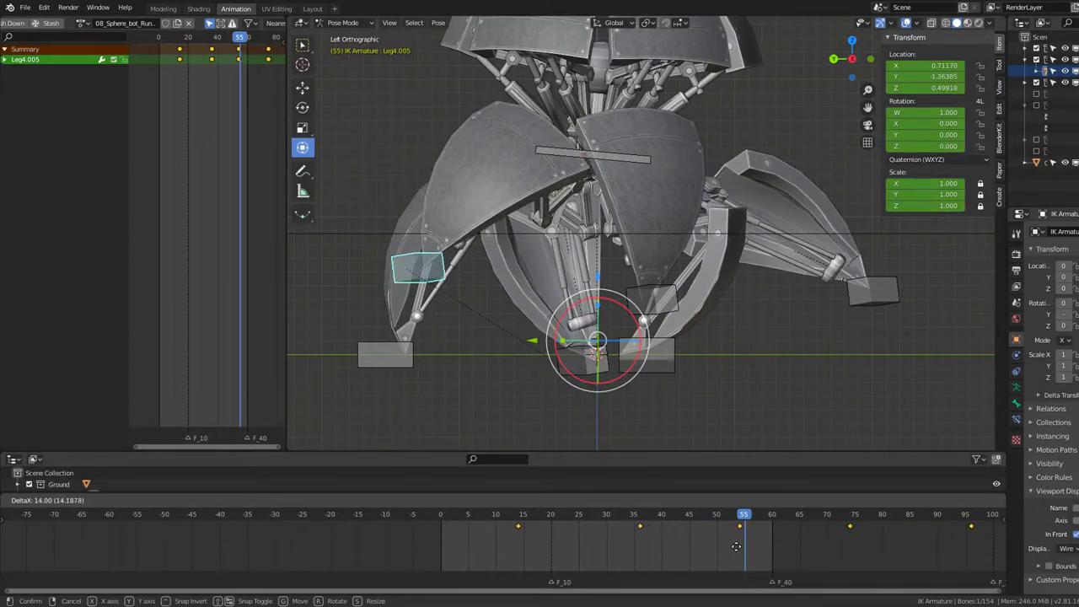
left_click(736, 546)
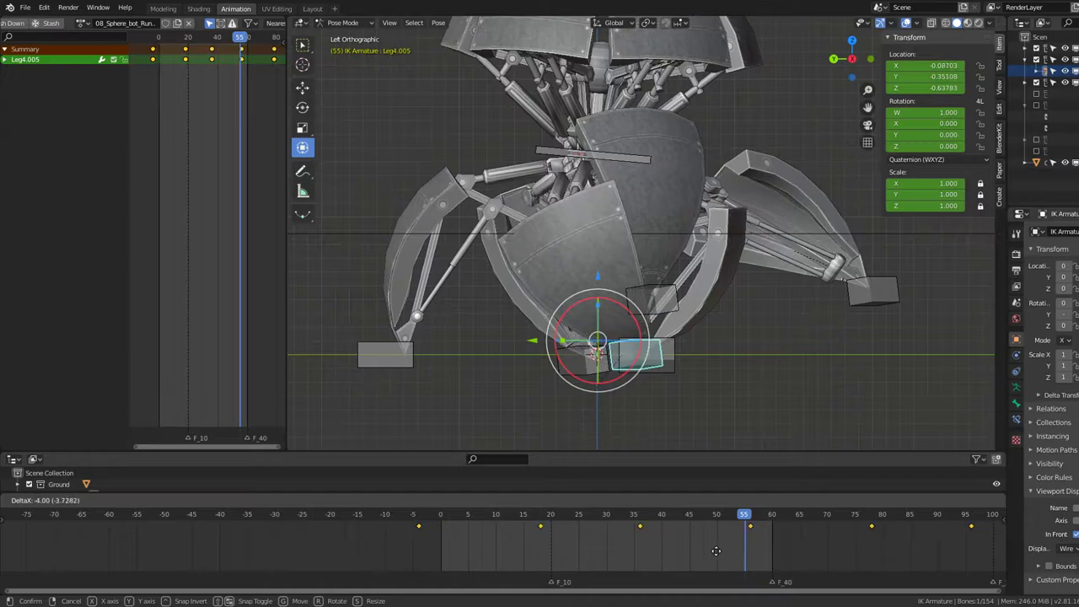
Step: Return to posing the IK bones, confirm the Leg6.005 key shift, and play back
key("ctrl+Tab")
left_click(680, 321)
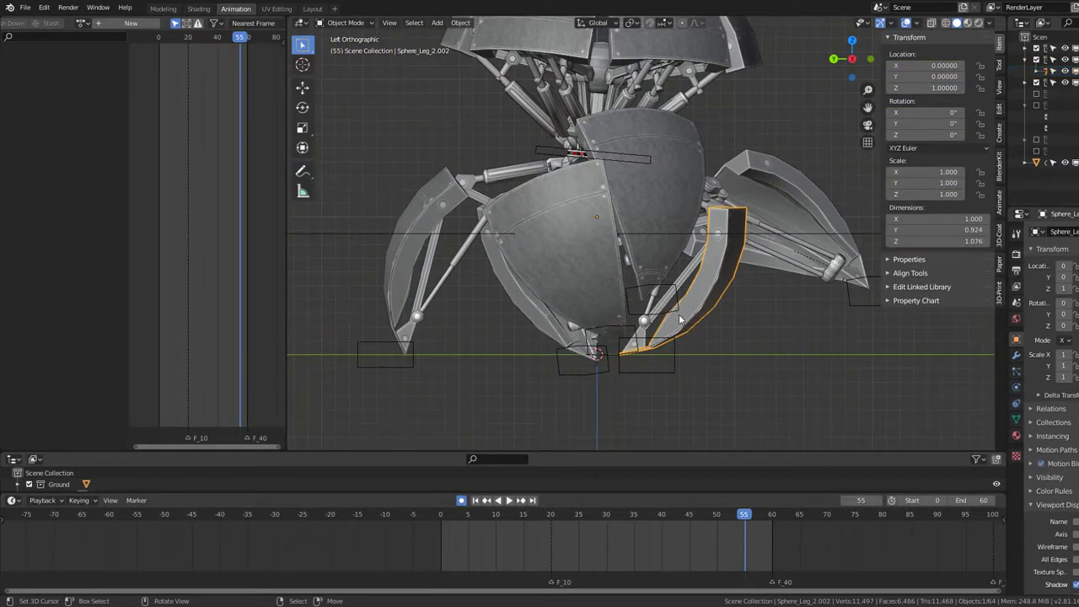
key("ctrl+z")
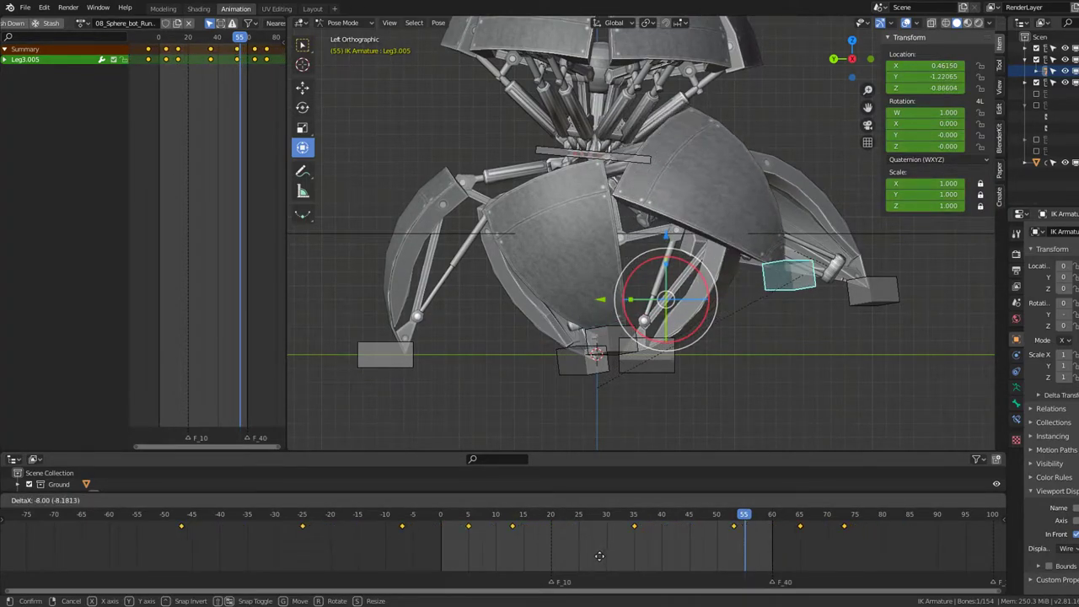
left_click(598, 557)
key("space")
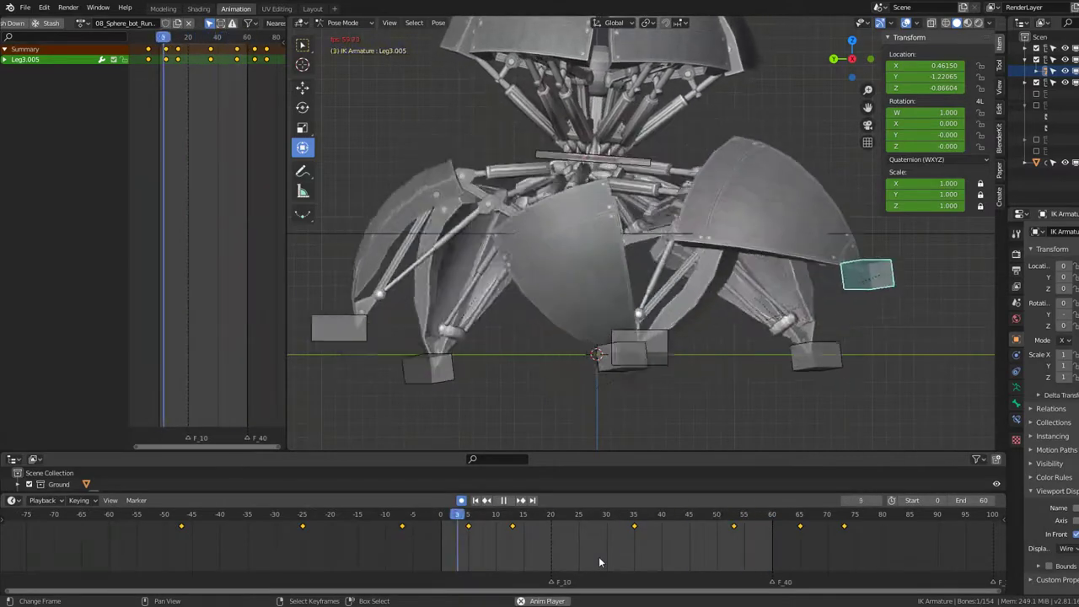
key("space")
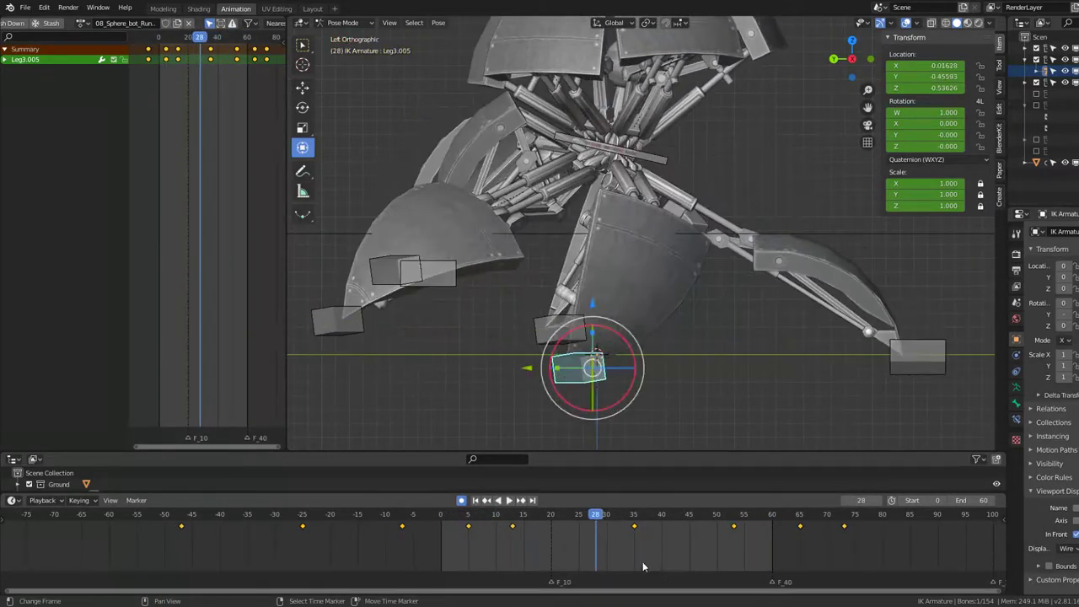
Step: Scrub from frame 12 back to 1, slide the foot keys, and loop playback
left_click(504, 557)
mouse_move(503, 557)
left_mouse_down()
mouse_move(447, 553)
mouse_move(707, 564)
left_mouse_up()
key("g")
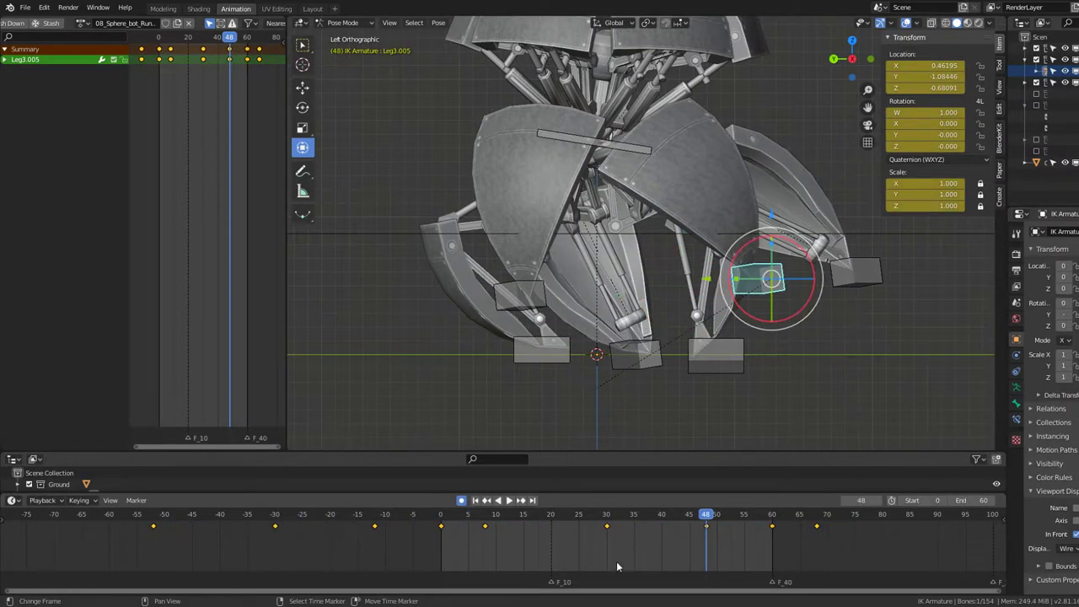
key("space")
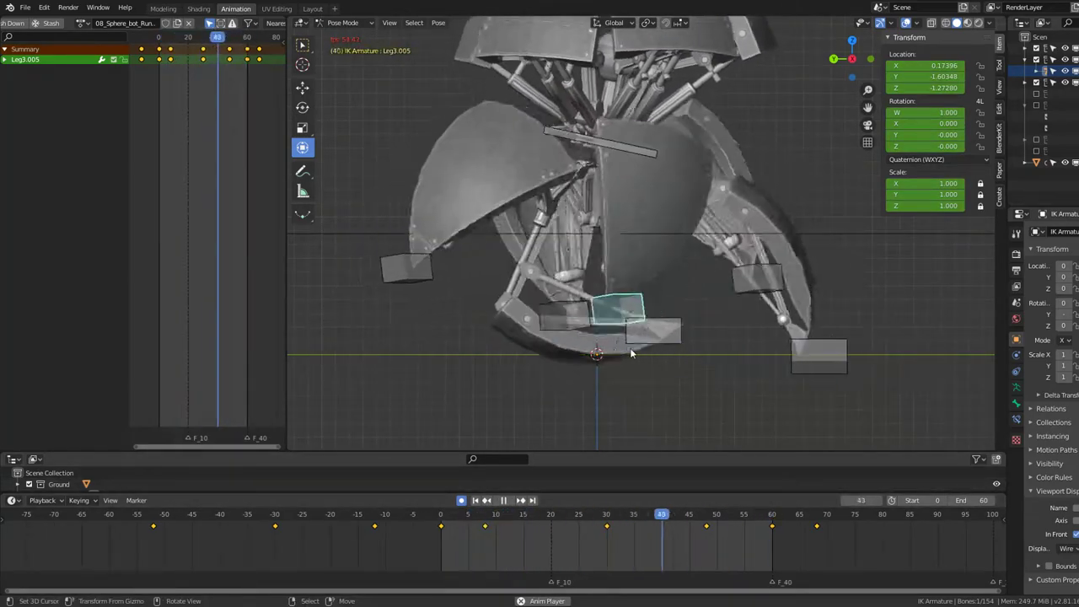
mouse_move(629, 347)
middle_mouse_down()
mouse_move(634, 245)
mouse_move(355, 257)
middle_mouse_up()
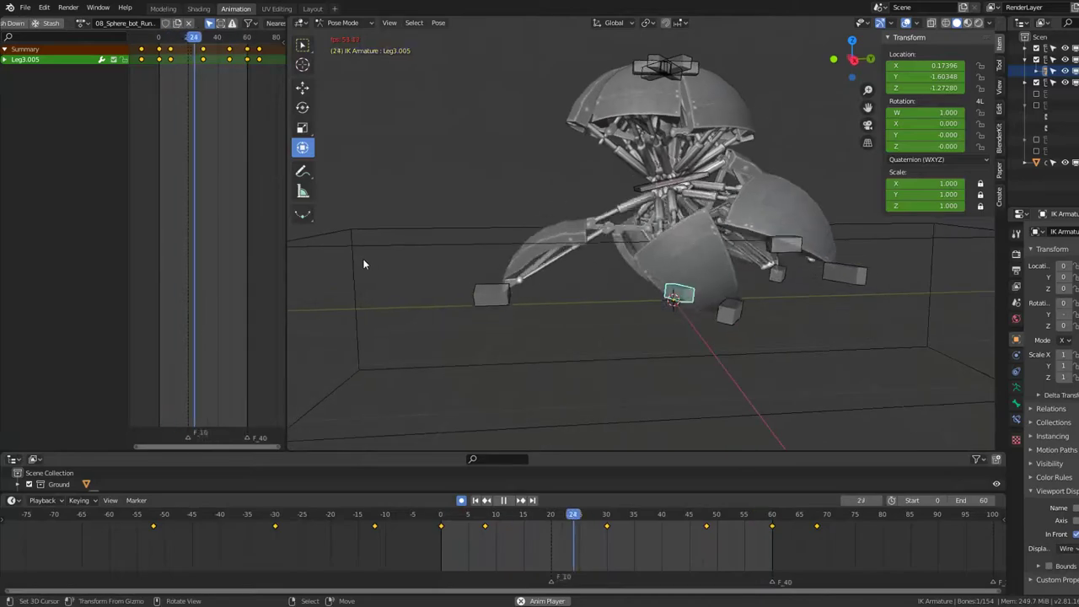
key("space")
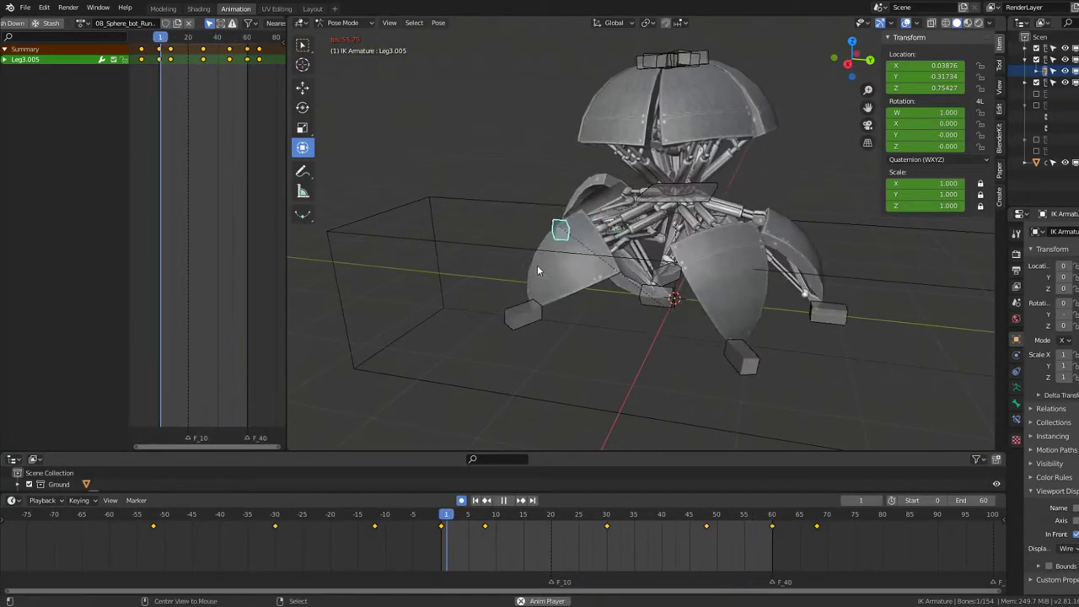
Step: Review the walk cycle from Left Ortho view rotated toward the front
middle_click_drag(538, 265, 624, 235)
key("space")
scroll(625, 242, "up", 3)
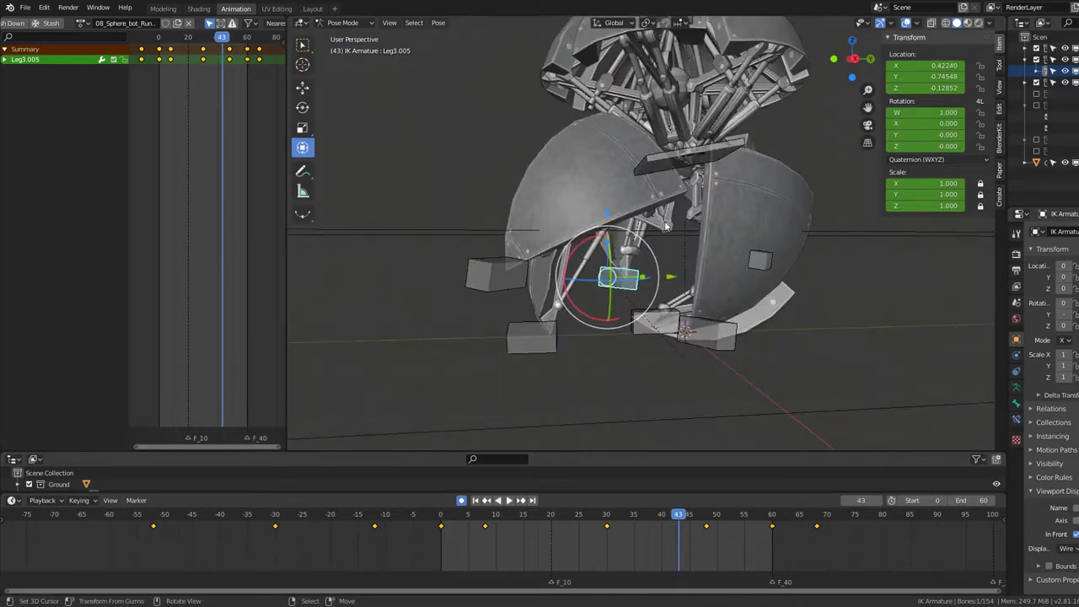
key("ctrl+KP_3")
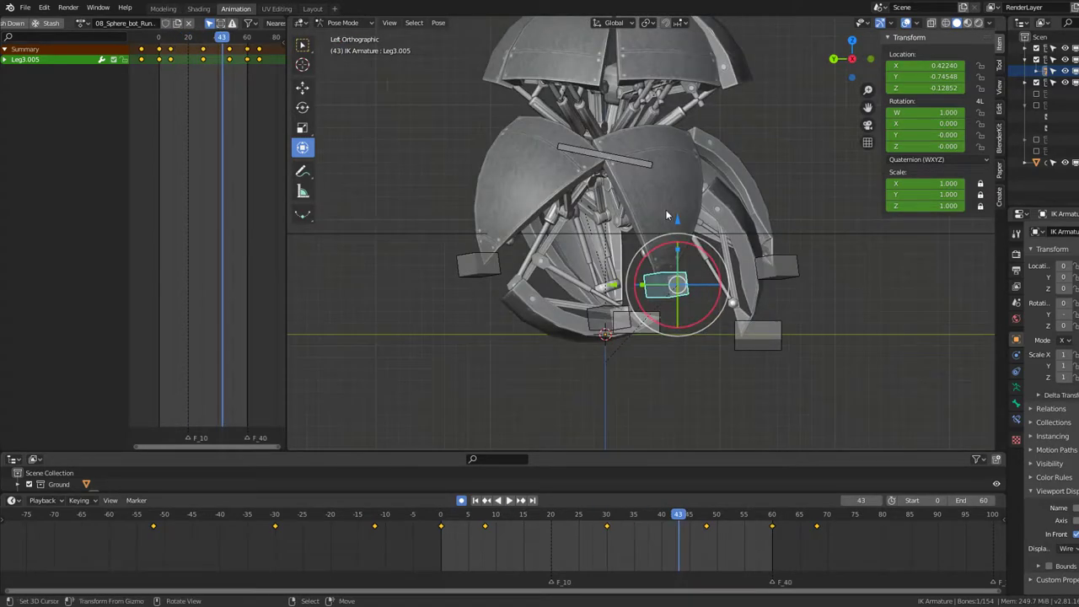
key("KP_6")
key("KP_6")
key("KP_6")
key("KP_6")
key("KP_6")
key("KP_6")
key("space")
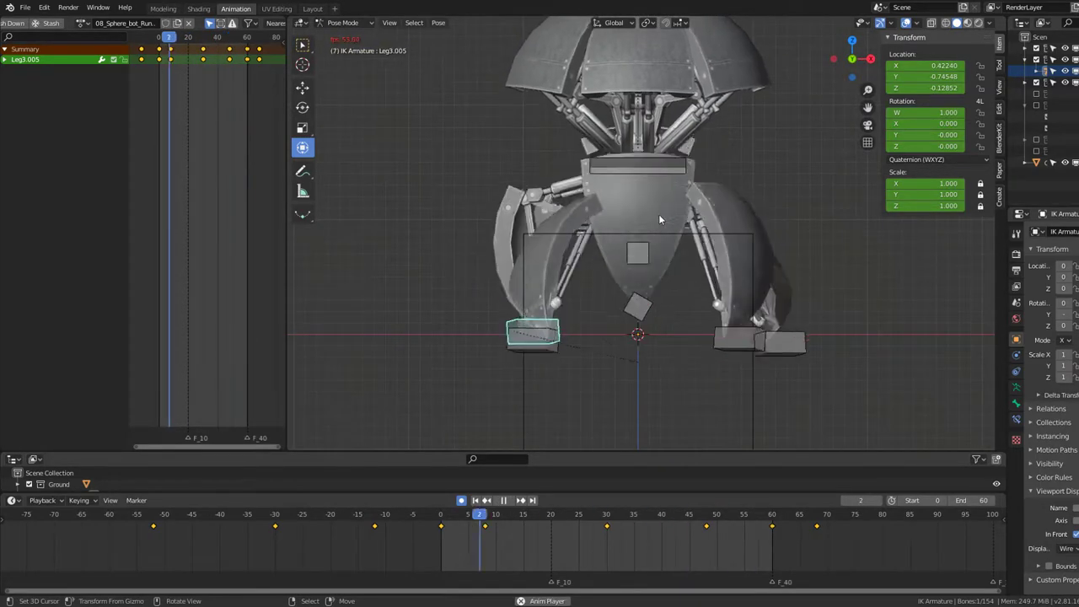
key("KP_6")
key("KP_6")
key("KP_6")
key("KP_6")
key("KP_6")
key("KP_6")
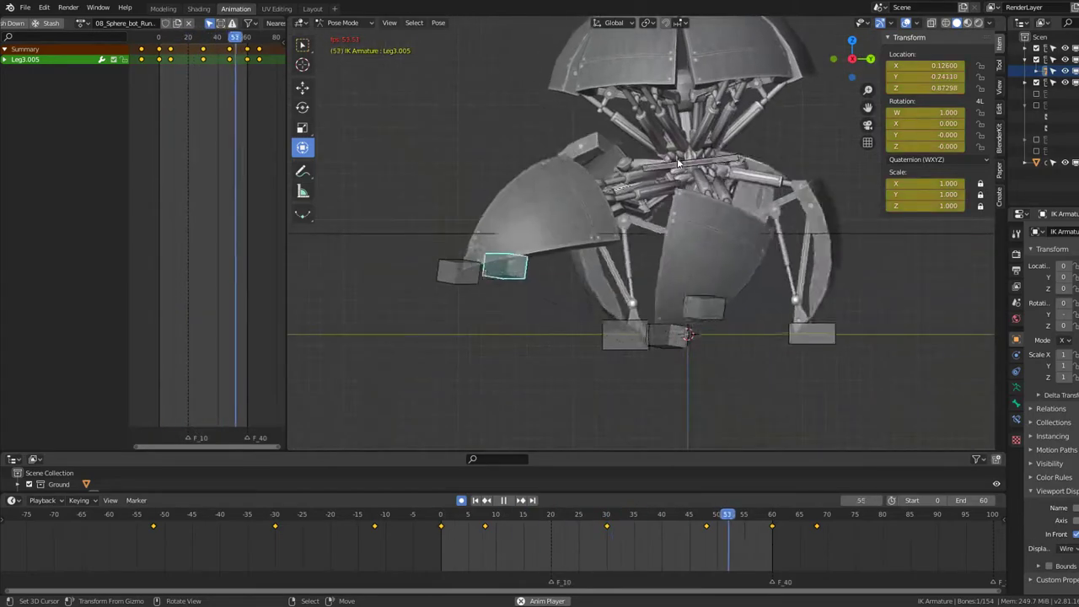
key("space")
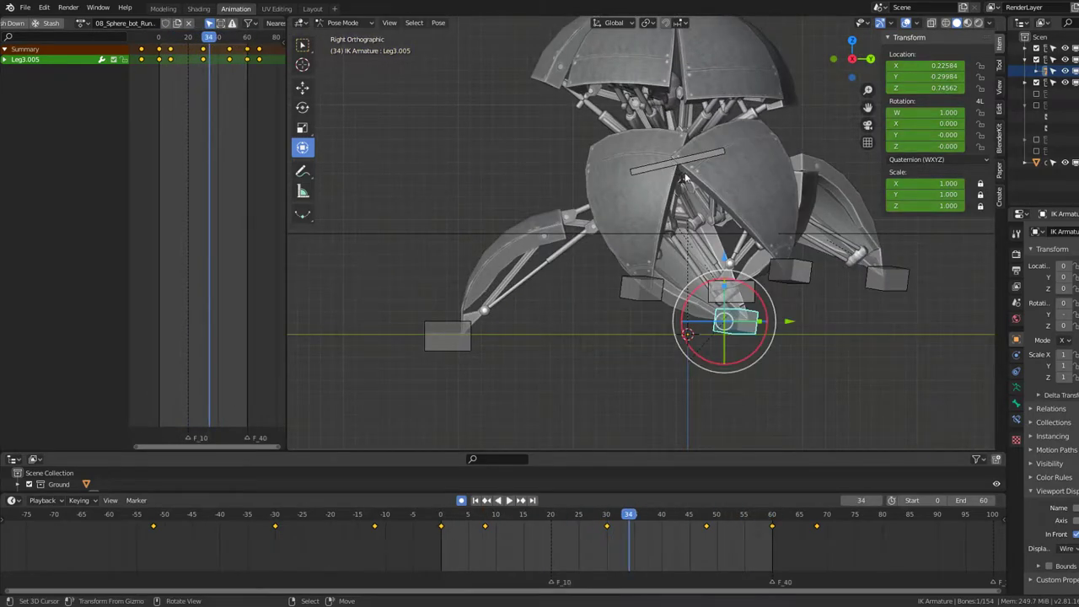
scroll(822, 291, "up", 1)
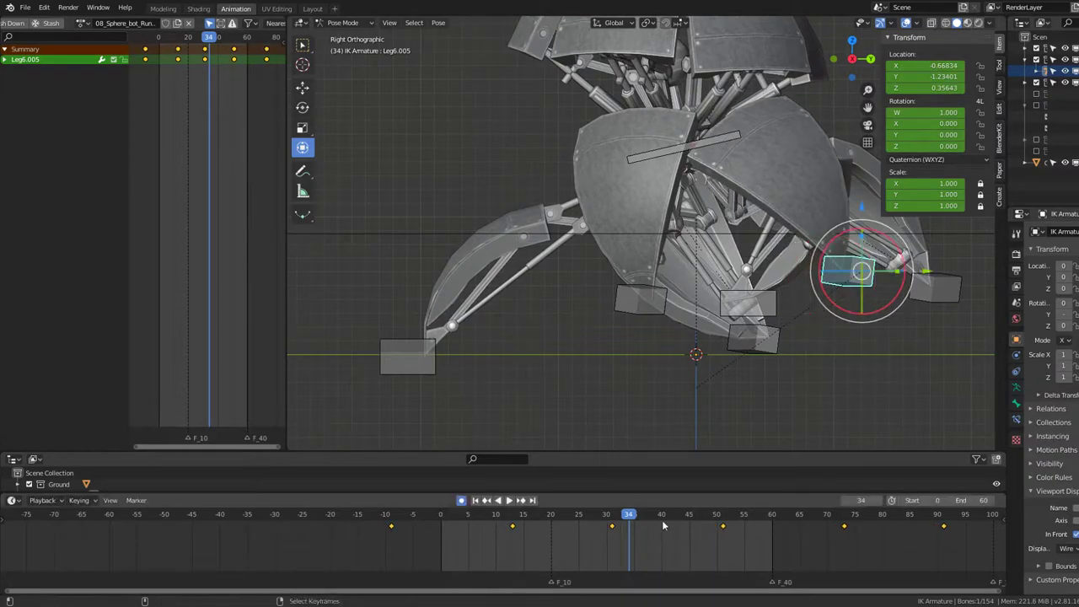
scroll(590, 240, "down", 1)
key("space")
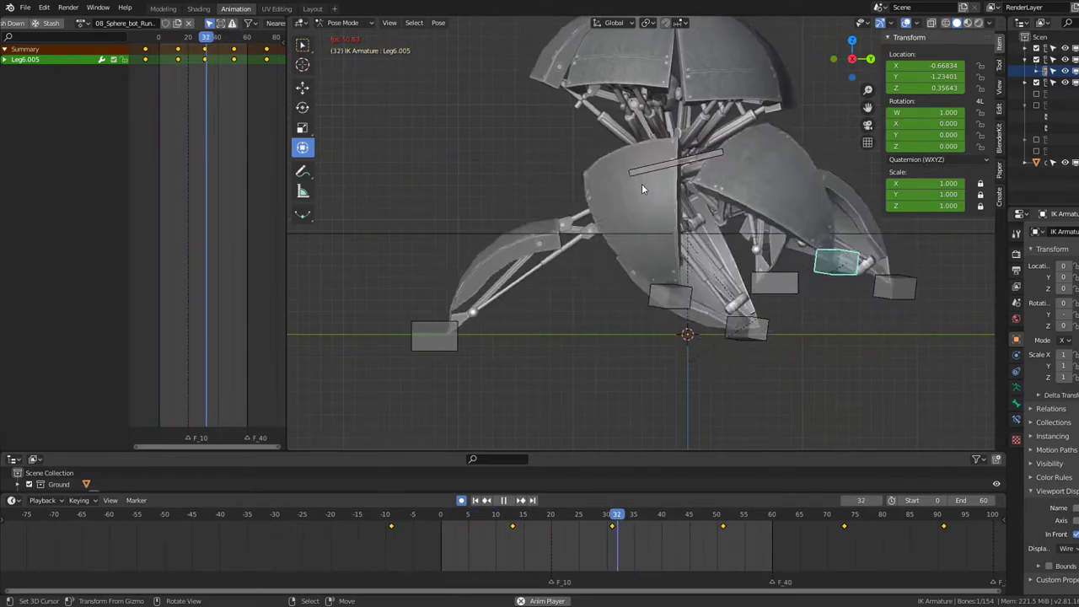
key("Home")
middle_click_drag(613, 162, 770, 186)
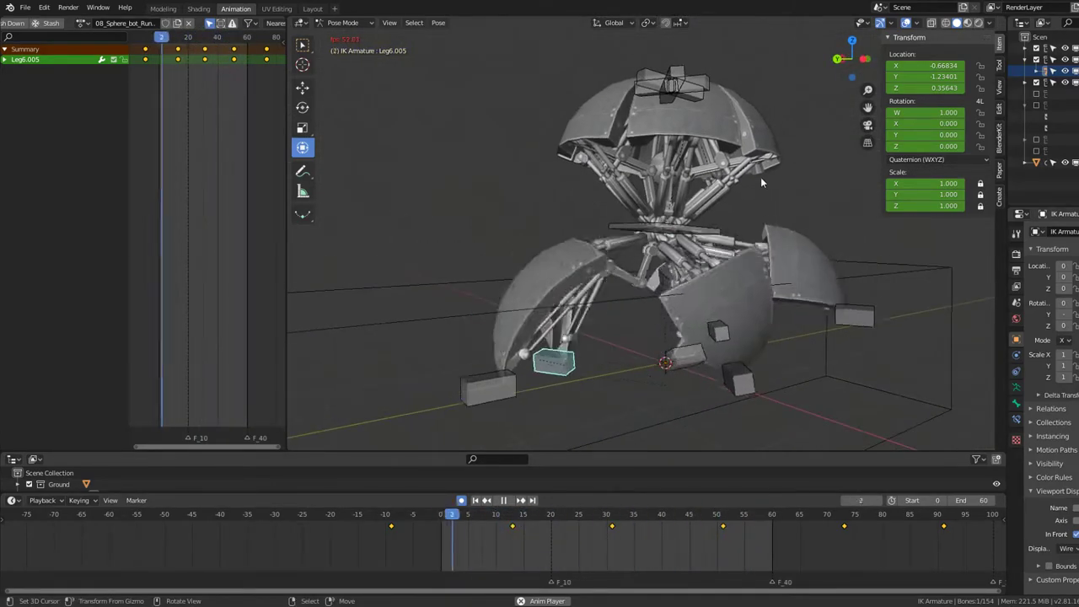
mouse_move(741, 167)
middle_mouse_down()
mouse_move(687, 195)
mouse_move(670, 288)
middle_mouse_up()
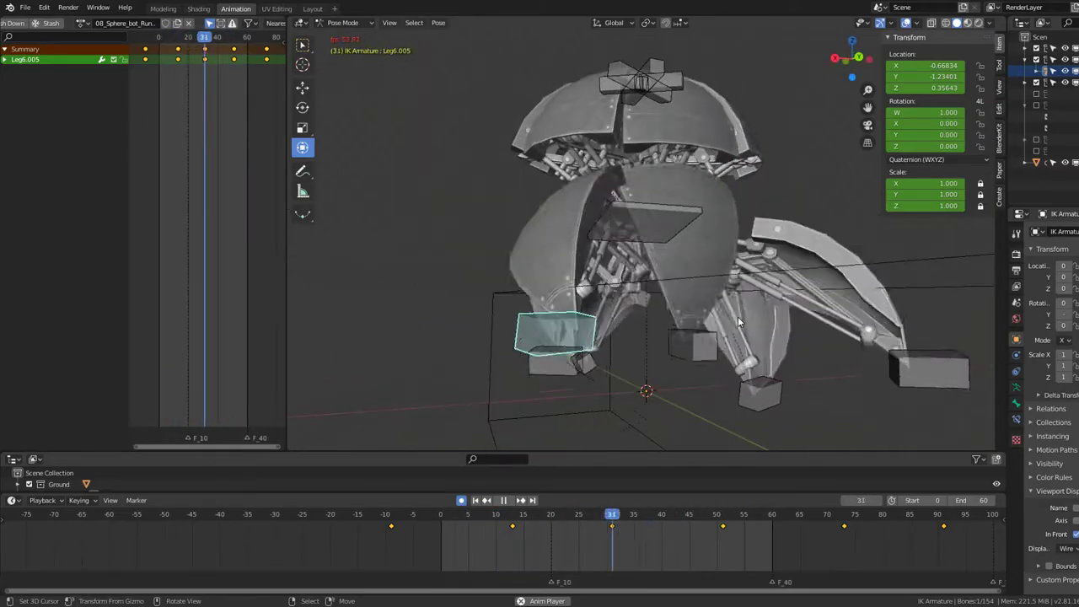
middle_click_drag(737, 316, 785, 334)
key("space")
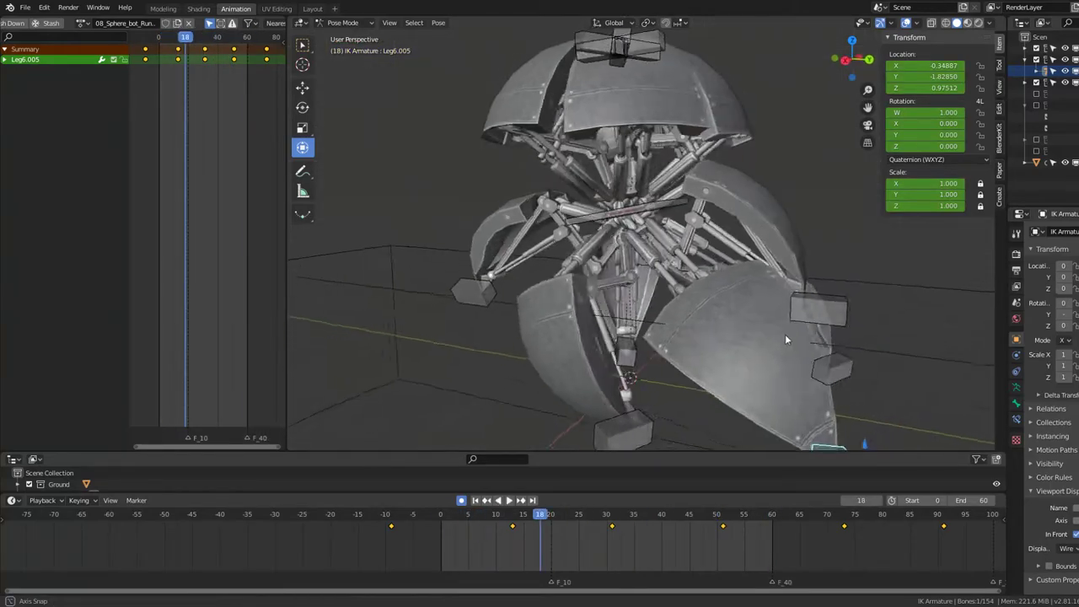
Step: Select the Leg5.005 foot bone in Pose Mode and preview the walk from the side
key("ctrl+Tab")
left_click(791, 333)
key("ctrl+z")
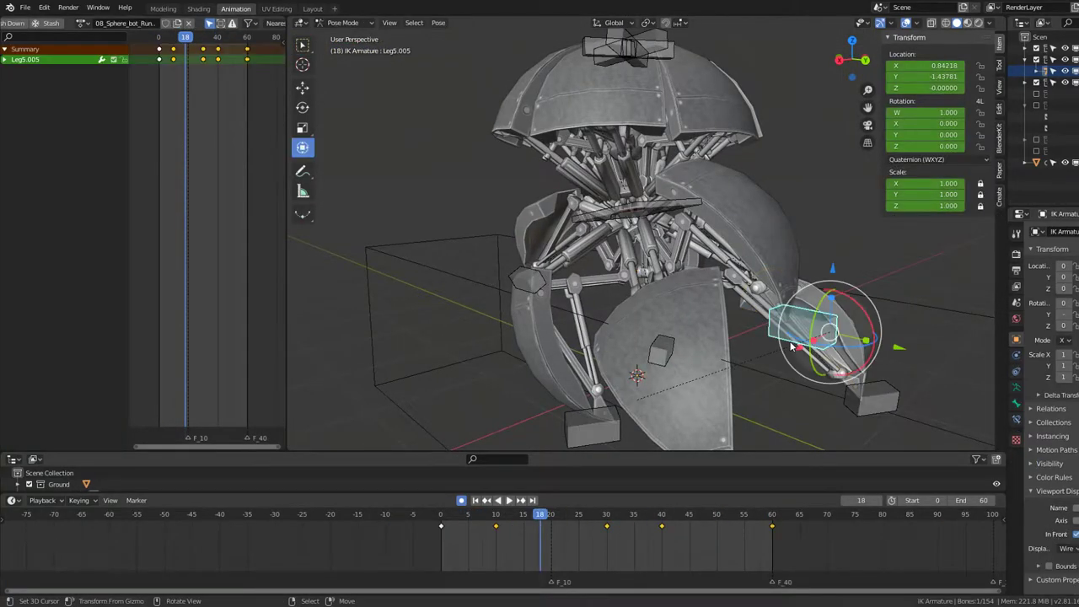
key("KP_1")
key("space")
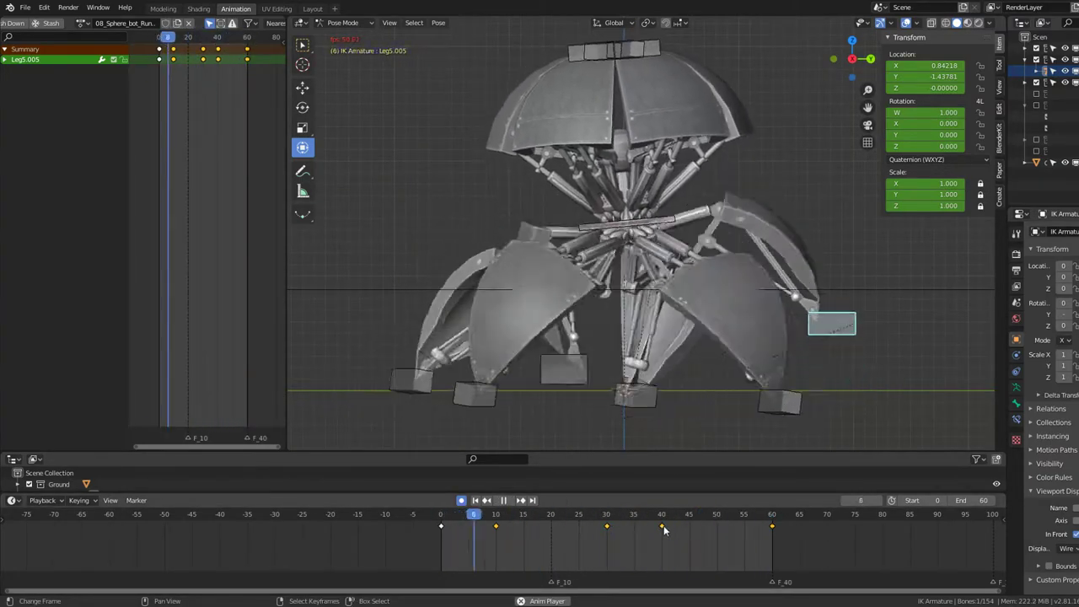
key("space")
Step: Slide Leg5.005's frame-10 key to about frame 15 and nudge the frame-40 key later
left_click_drag(664, 526, 684, 528)
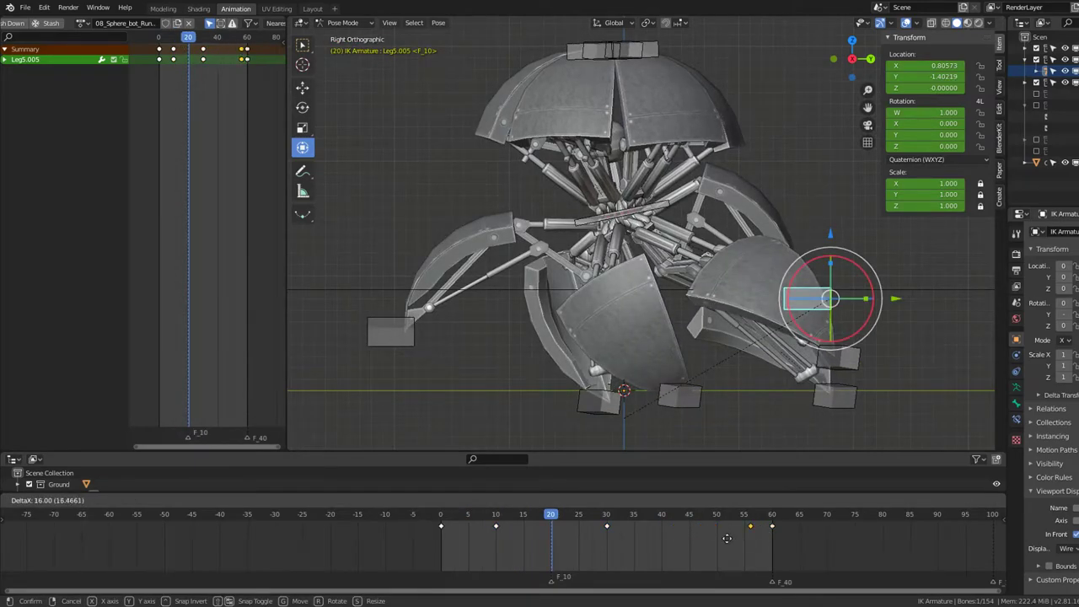
left_click_drag(497, 527, 539, 531)
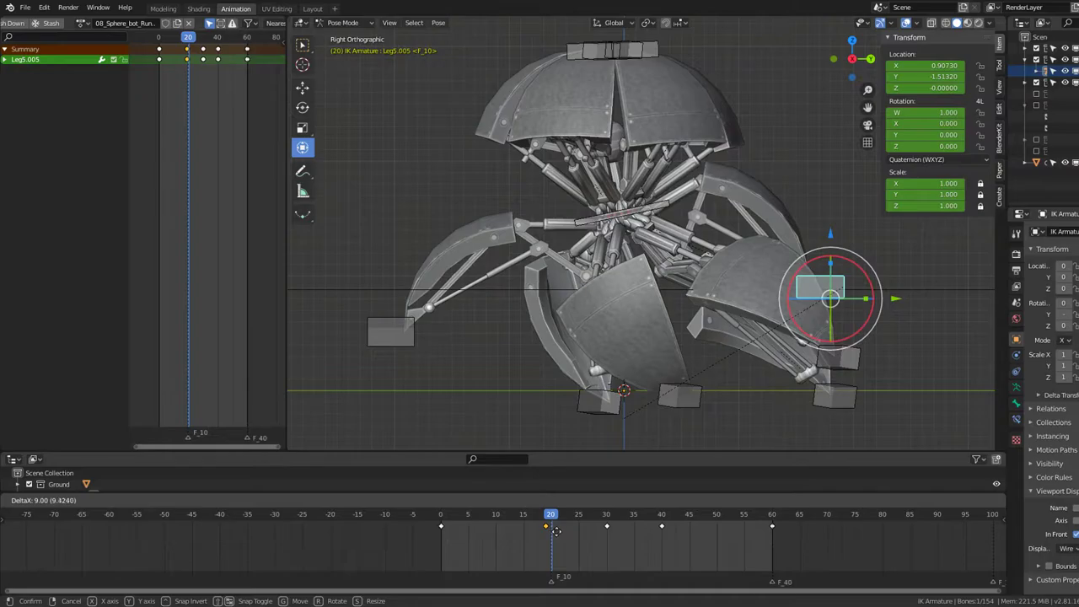
key("space")
left_click_drag(558, 531, 494, 535)
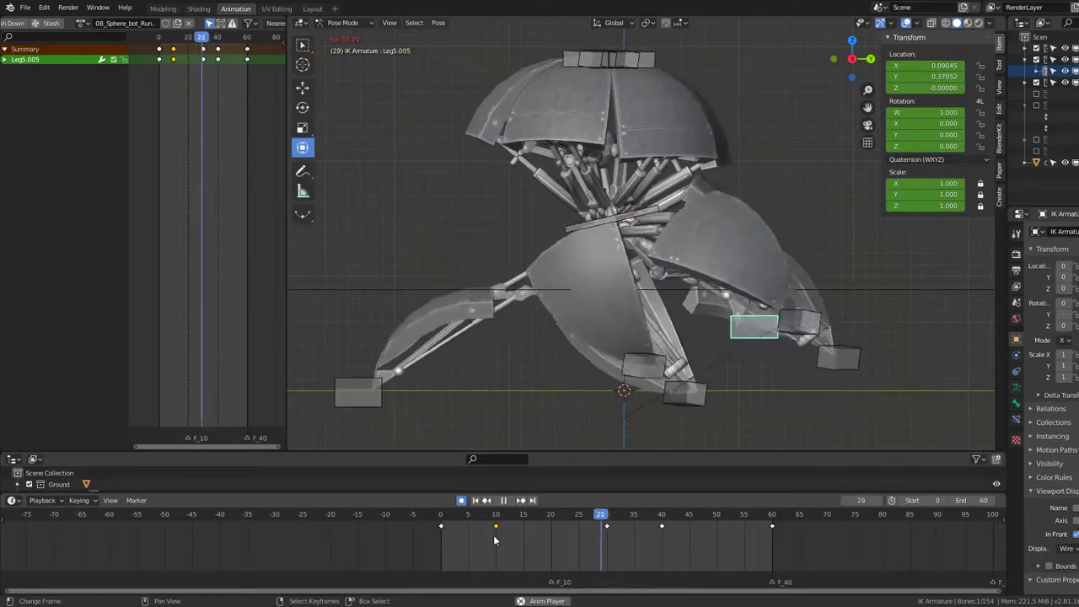
left_click_drag(493, 535, 546, 547)
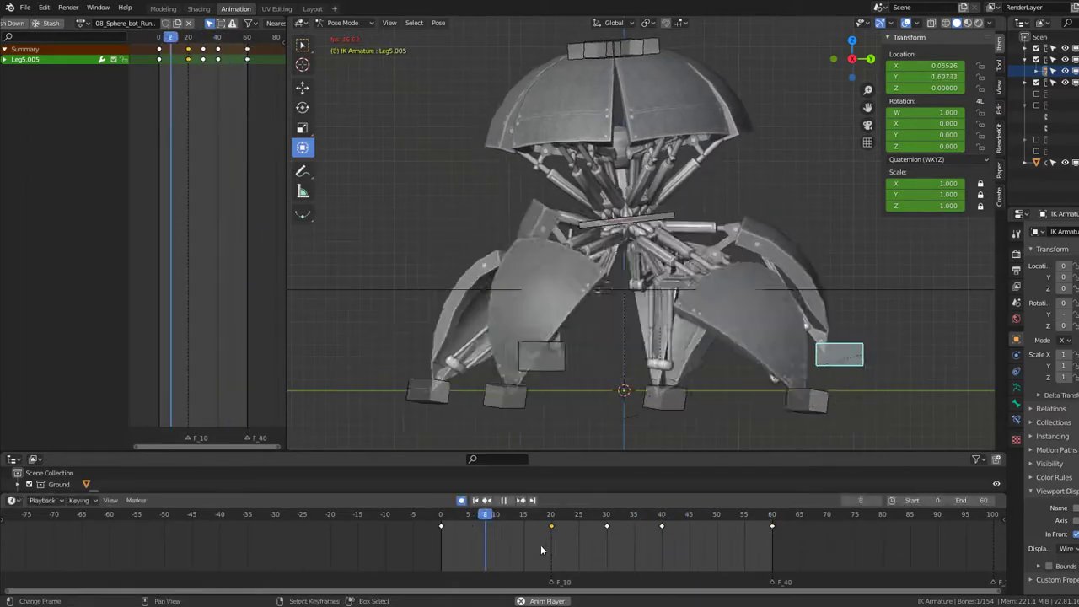
Step: Reselect the frame-40 key and replay the walk from the right side view
middle_click_drag(554, 299, 517, 277)
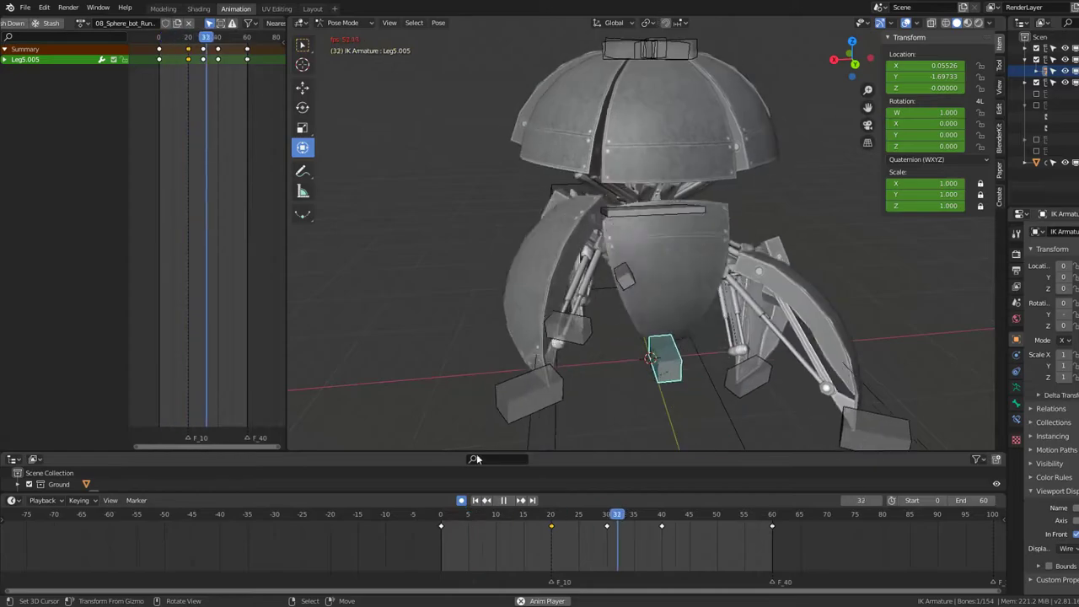
key("space")
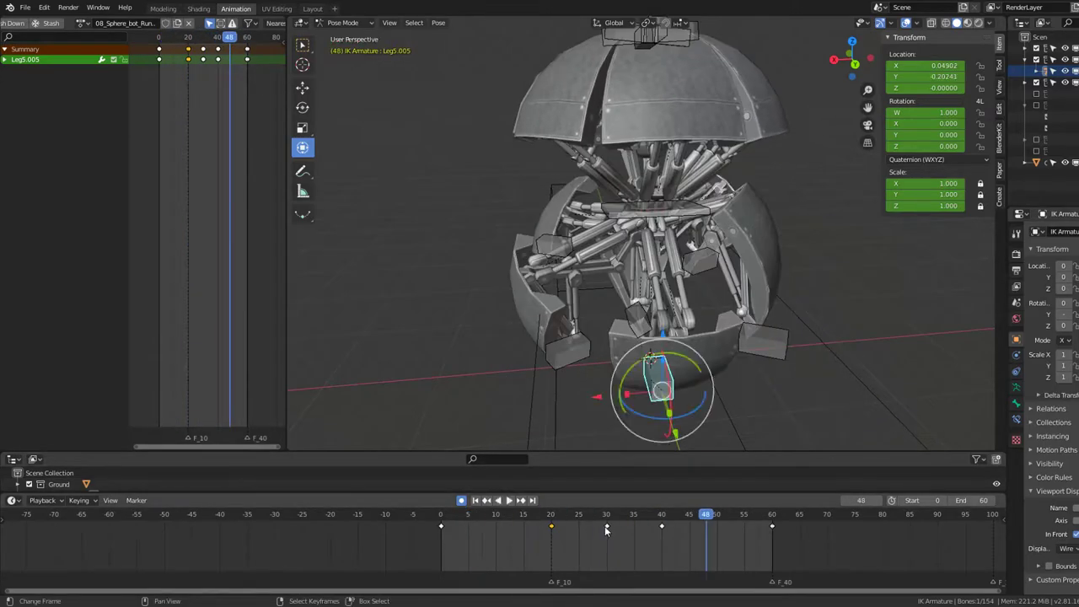
left_click_drag(664, 527, 670, 528)
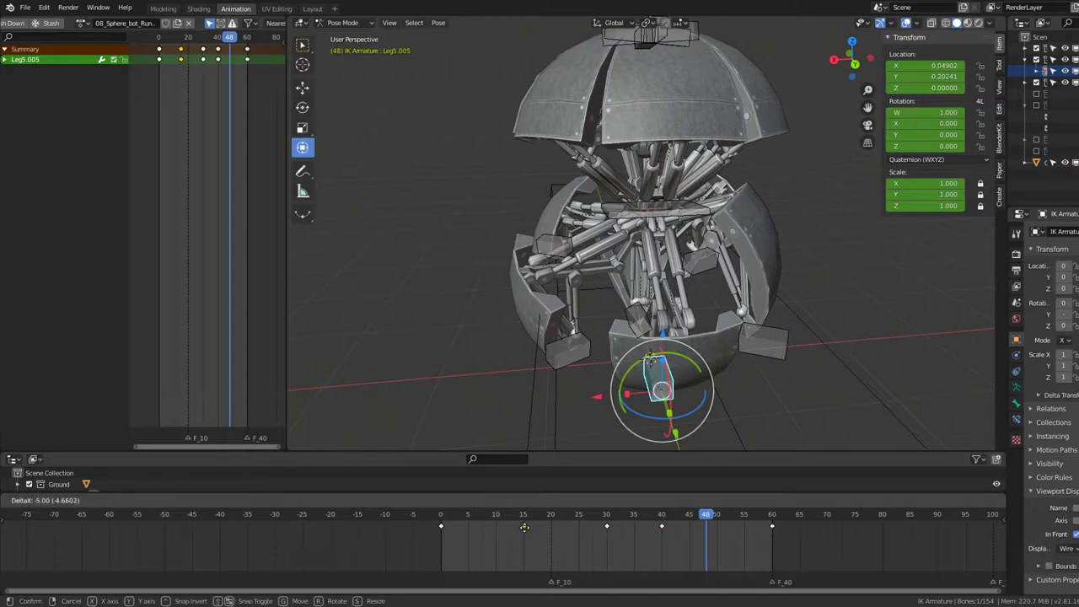
left_click(663, 525)
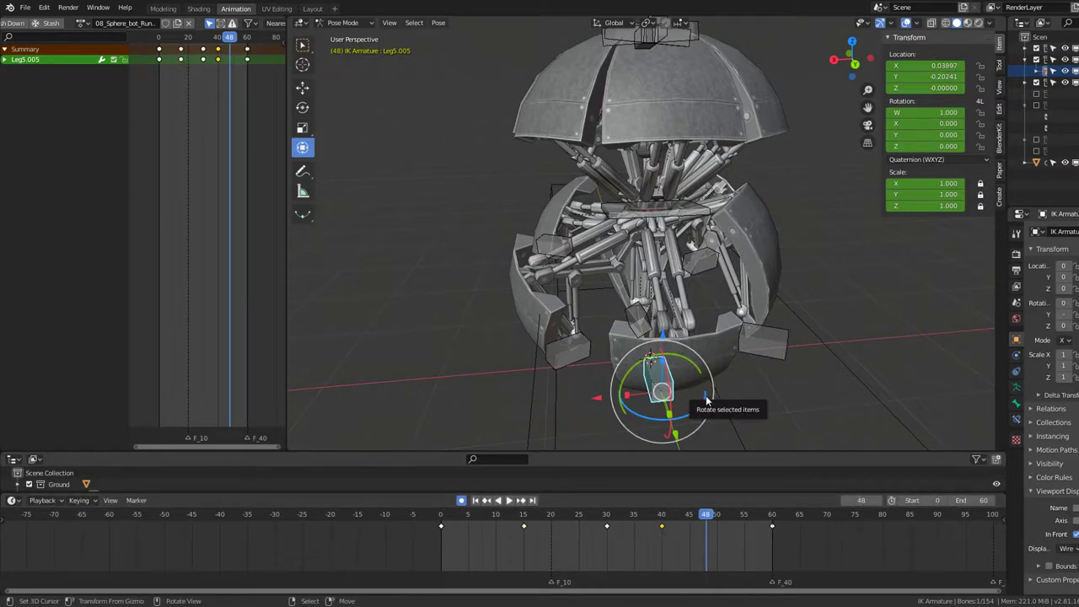
key("KP_1")
key("KP_3")
key("space")
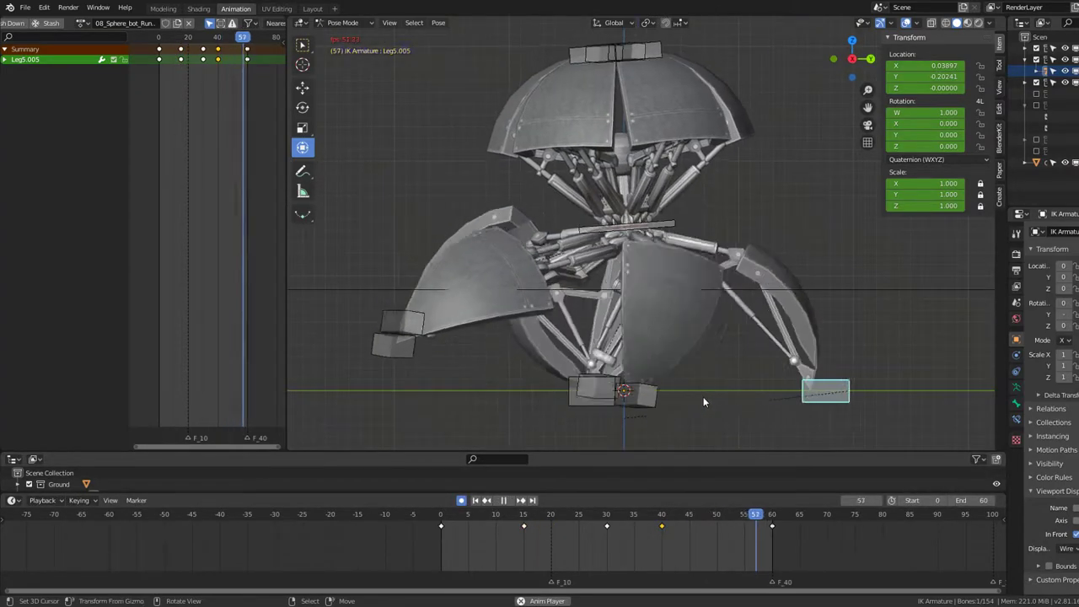
Step: Move the frame-40 key to frame 45, giving keys at 0, 15, 30, 45 and 60
mouse_move(662, 526)
left_mouse_down()
mouse_move(730, 539)
mouse_move(704, 537)
left_mouse_up()
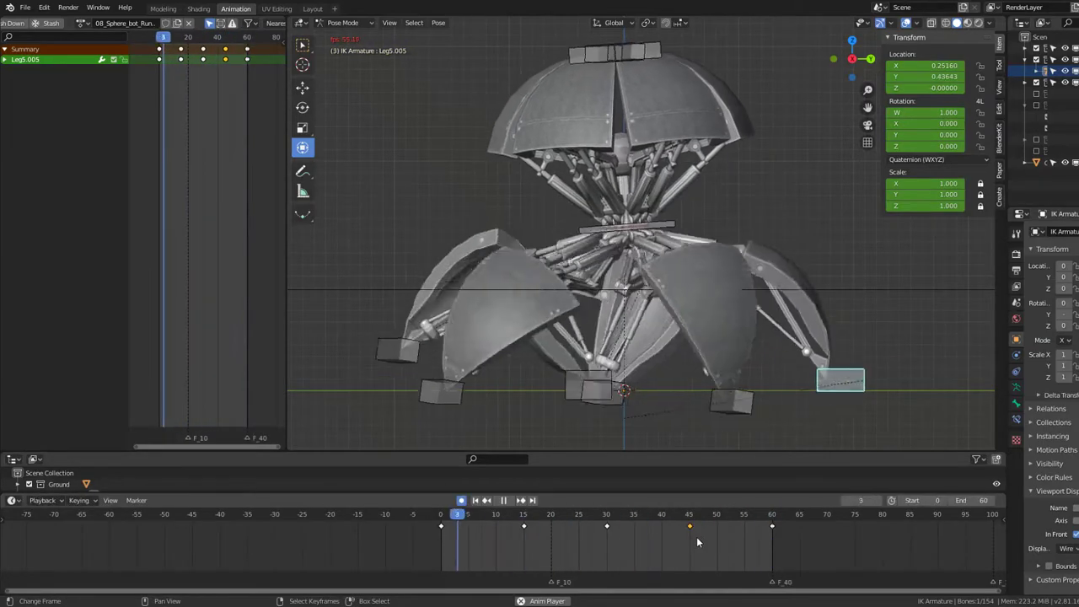
mouse_move(608, 527)
left_mouse_down()
mouse_move(641, 527)
mouse_move(576, 533)
mouse_move(608, 538)
left_mouse_up()
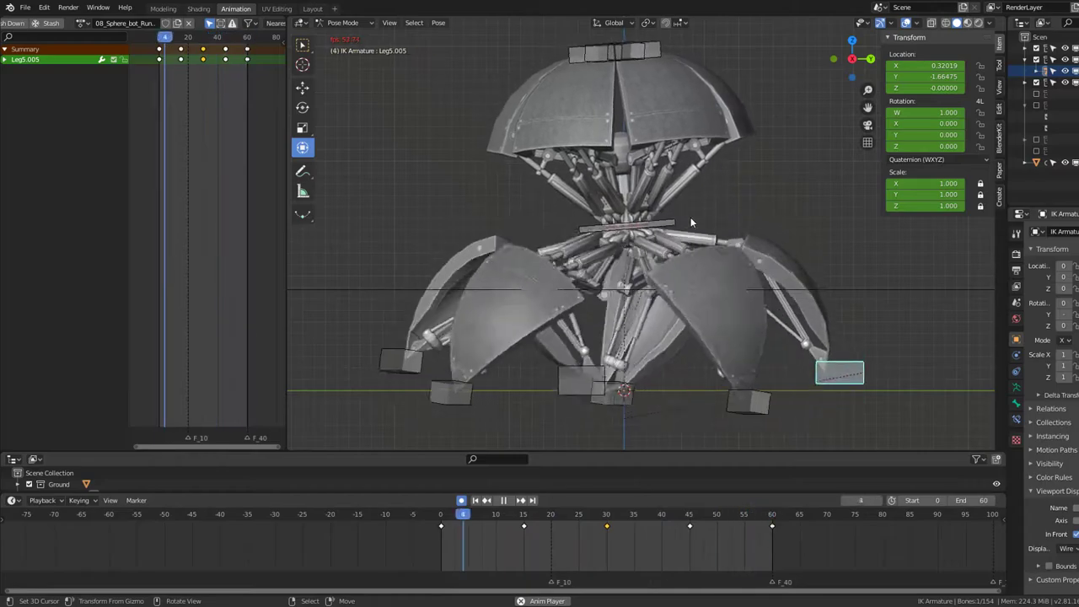
key("space")
left_click_drag(548, 535, 434, 541)
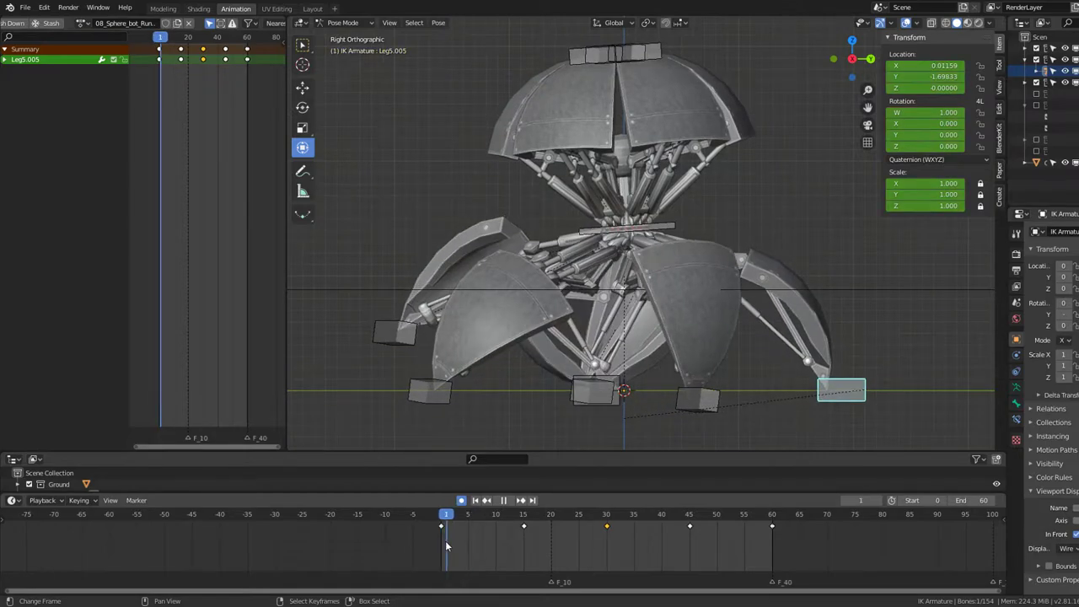
left_click_drag(837, 393, 842, 402)
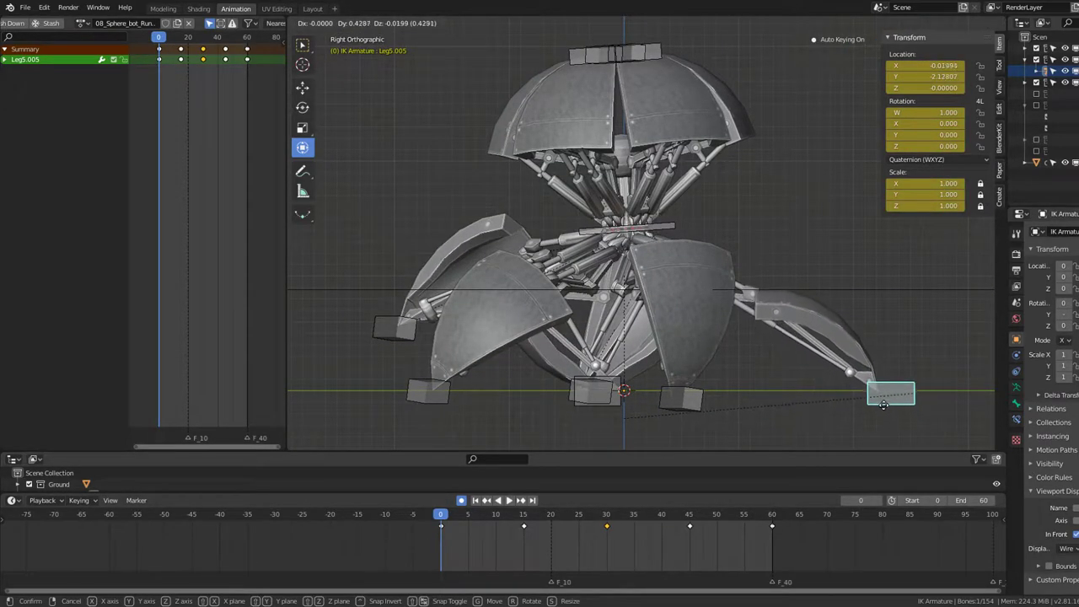
left_click(448, 525)
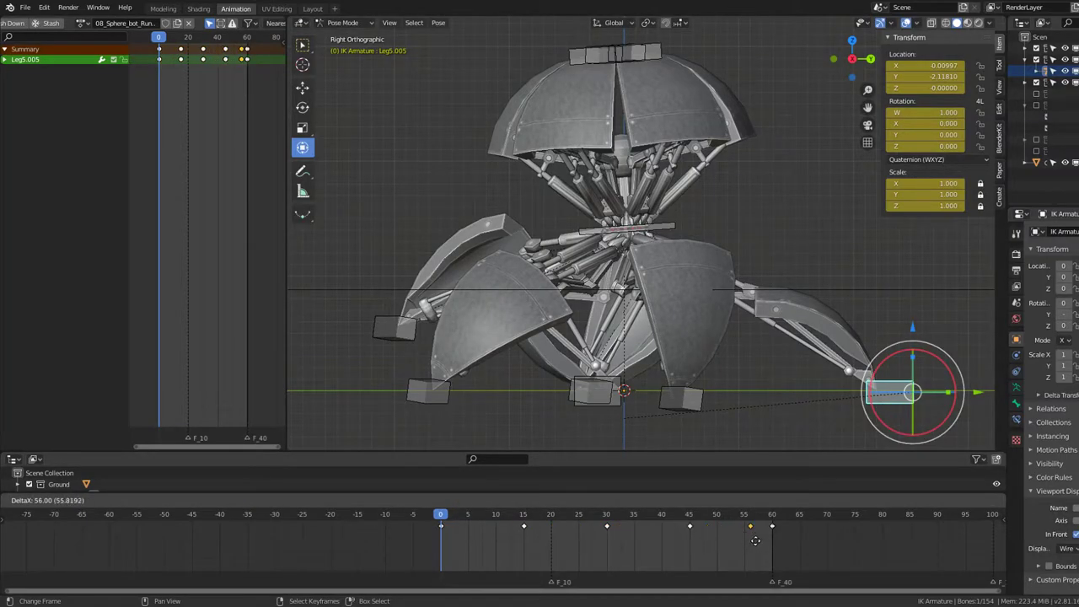
key("space")
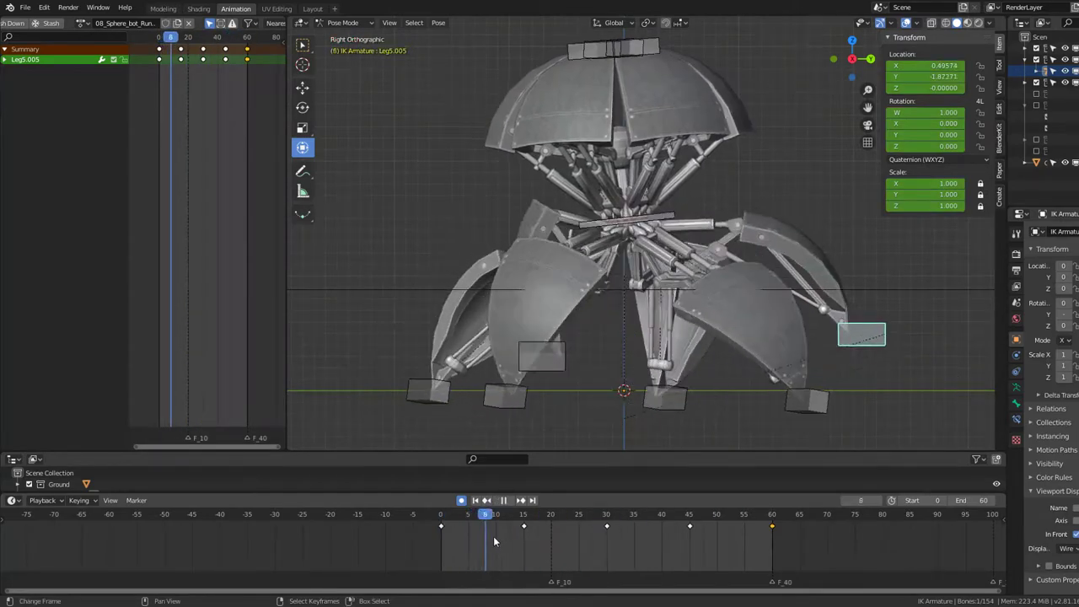
key("space")
key("g")
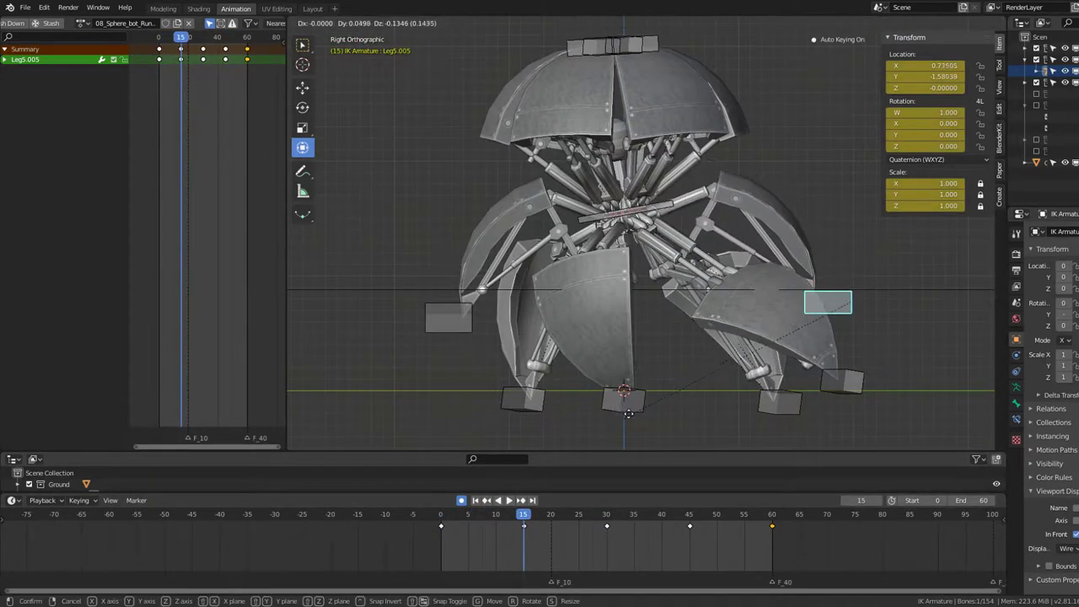
left_click_drag(532, 538, 690, 544)
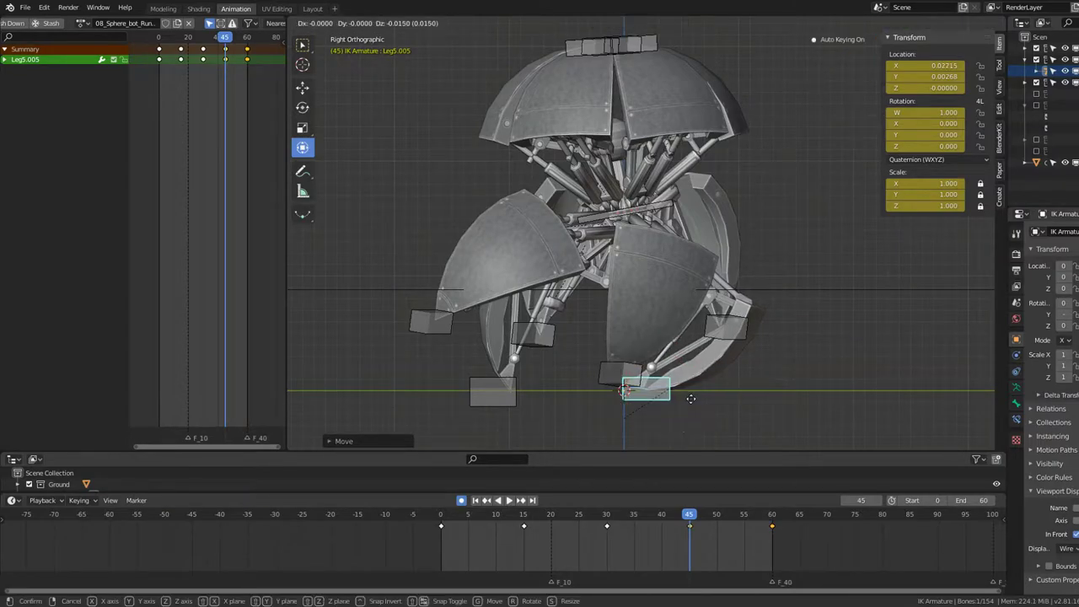
left_click(691, 398)
key("space")
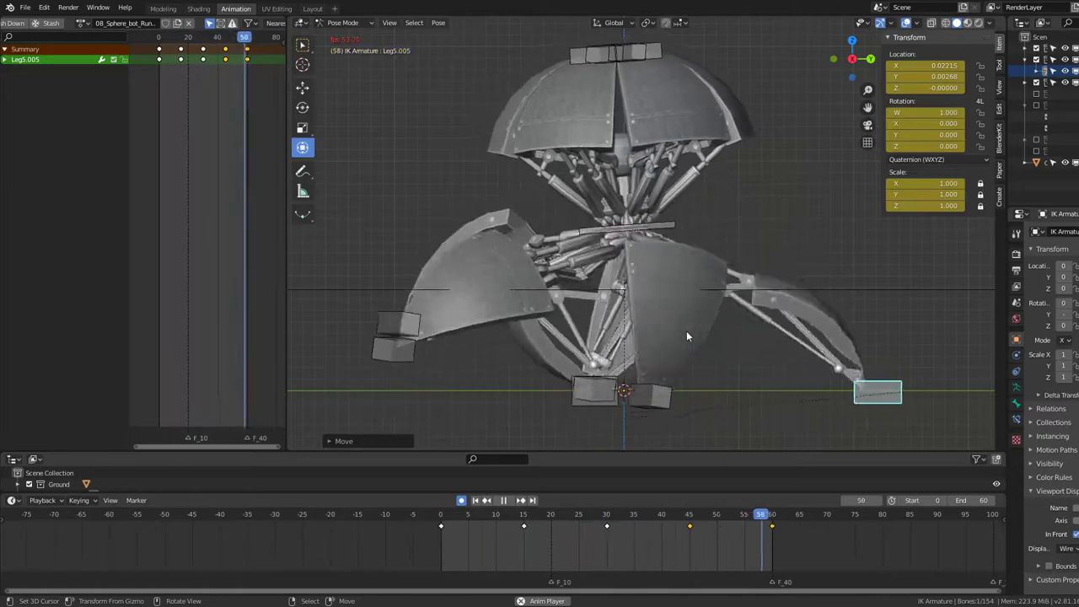
key("space")
left_click_drag(666, 536, 608, 543)
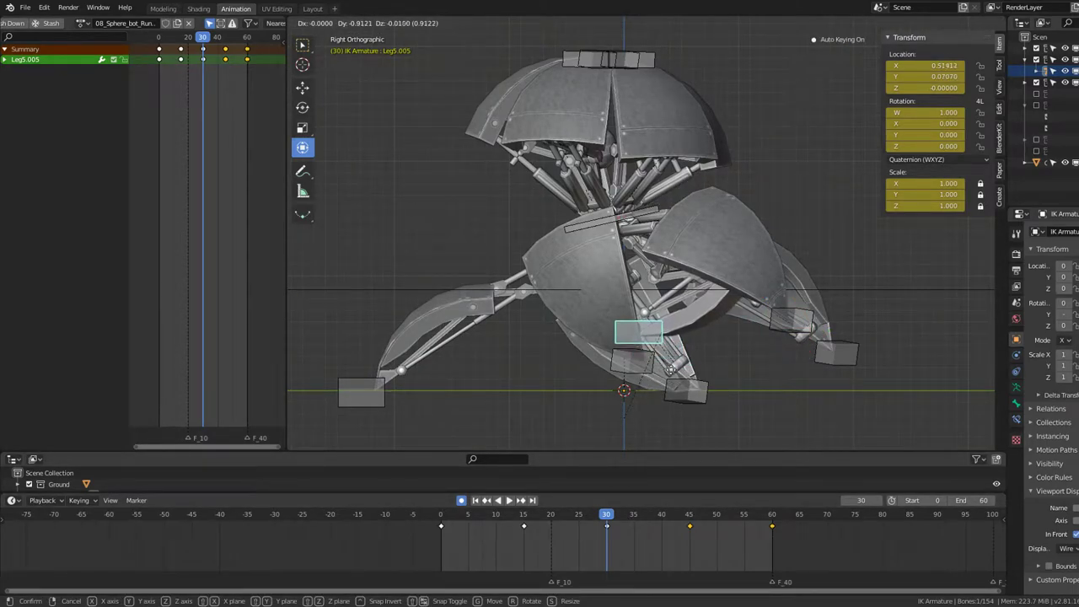
key("space")
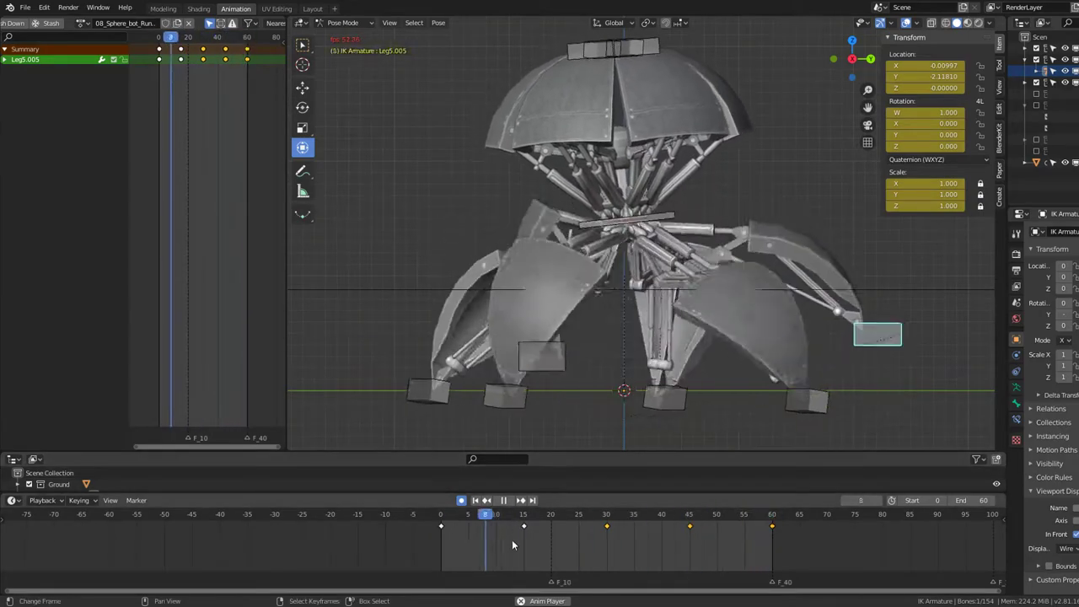
key("Escape")
left_click_drag(605, 531, 607, 533)
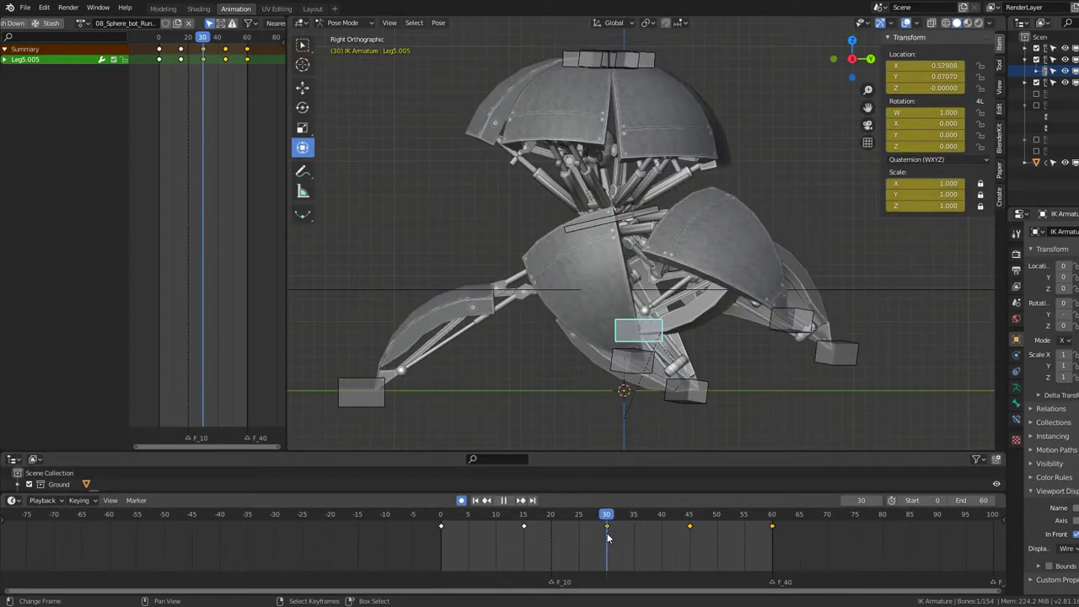
key("g")
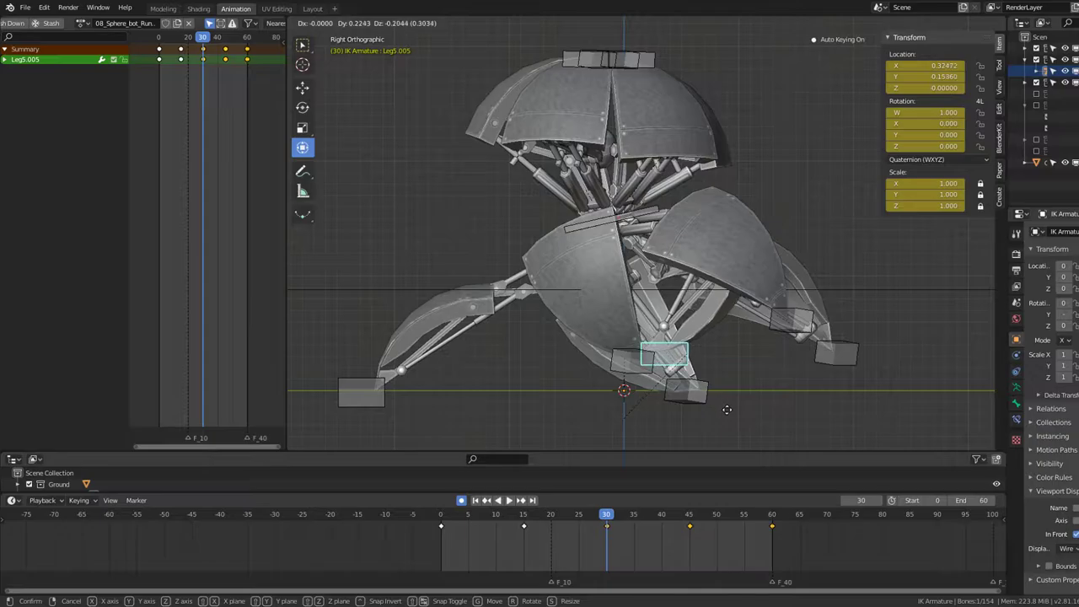
key("space")
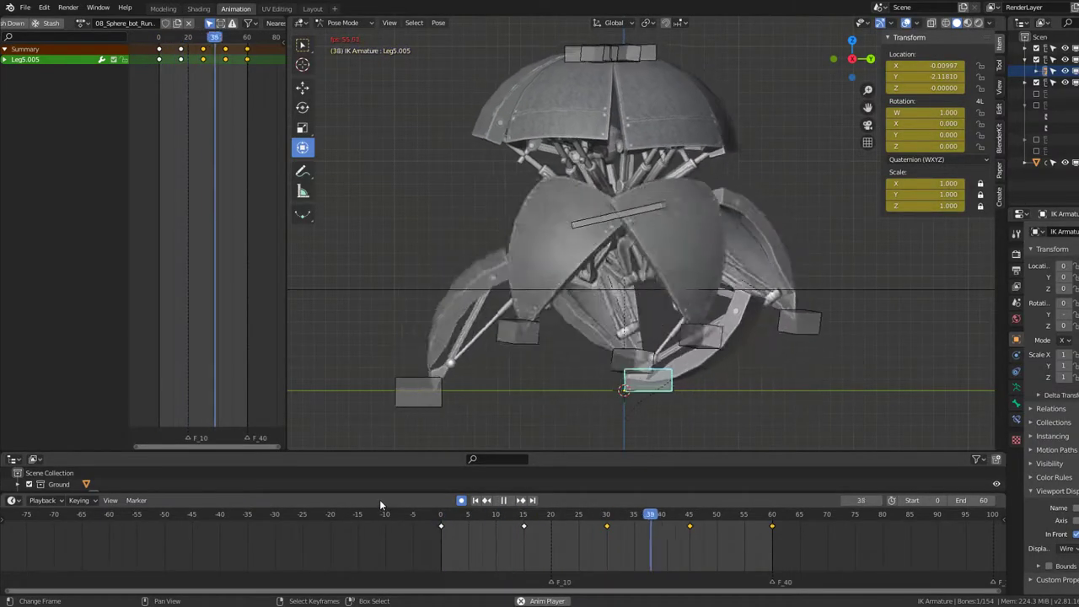
mouse_move(498, 340)
middle_mouse_down()
mouse_move(357, 359)
mouse_move(604, 313)
middle_mouse_up()
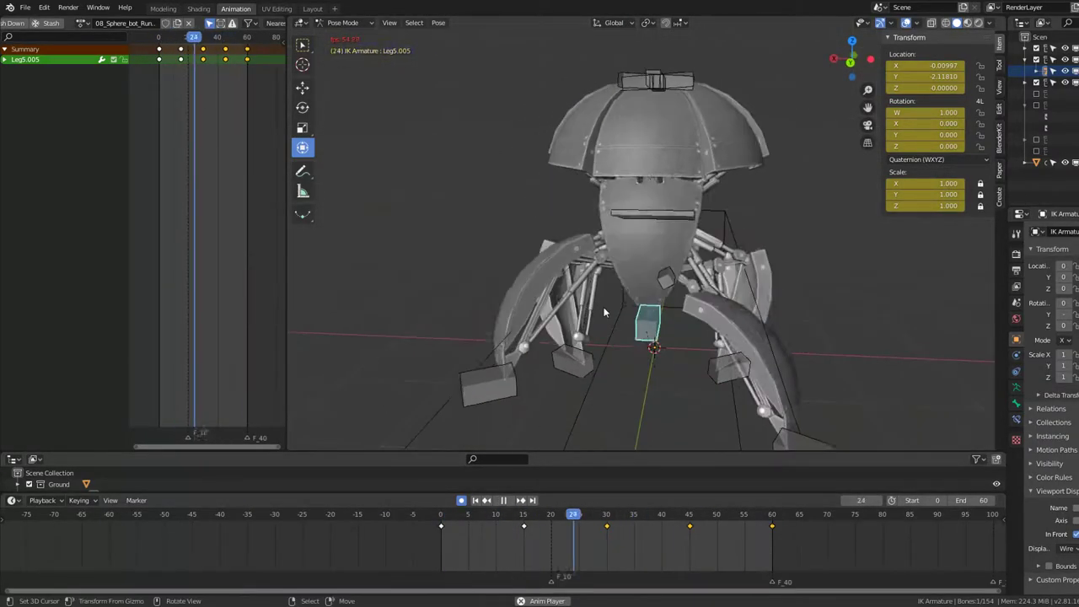
mouse_move(529, 311)
middle_mouse_down()
mouse_move(334, 283)
mouse_move(447, 250)
mouse_move(390, 251)
middle_mouse_up()
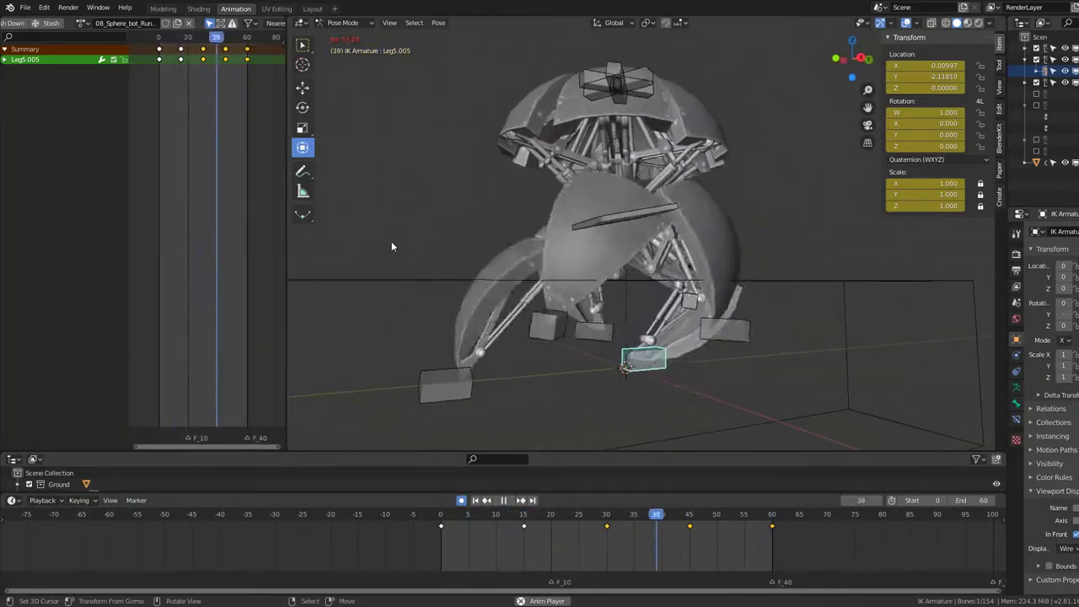
mouse_move(391, 238)
middle_mouse_down()
mouse_move(326, 262)
mouse_move(370, 253)
mouse_move(706, 82)
middle_mouse_up()
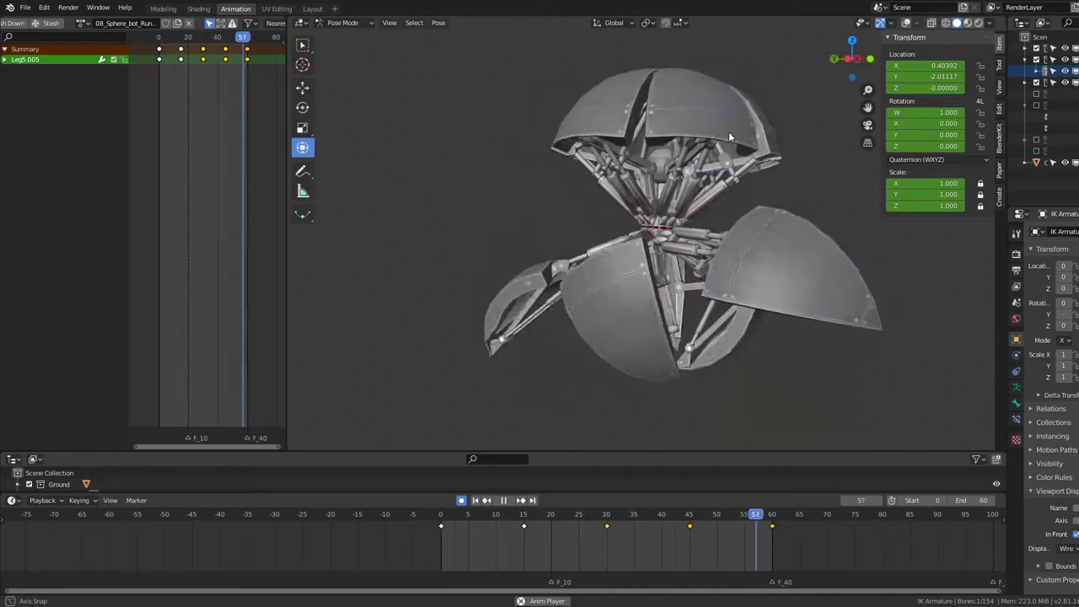
mouse_move(728, 131)
middle_mouse_down()
mouse_move(836, 145)
mouse_move(796, 121)
middle_mouse_up()
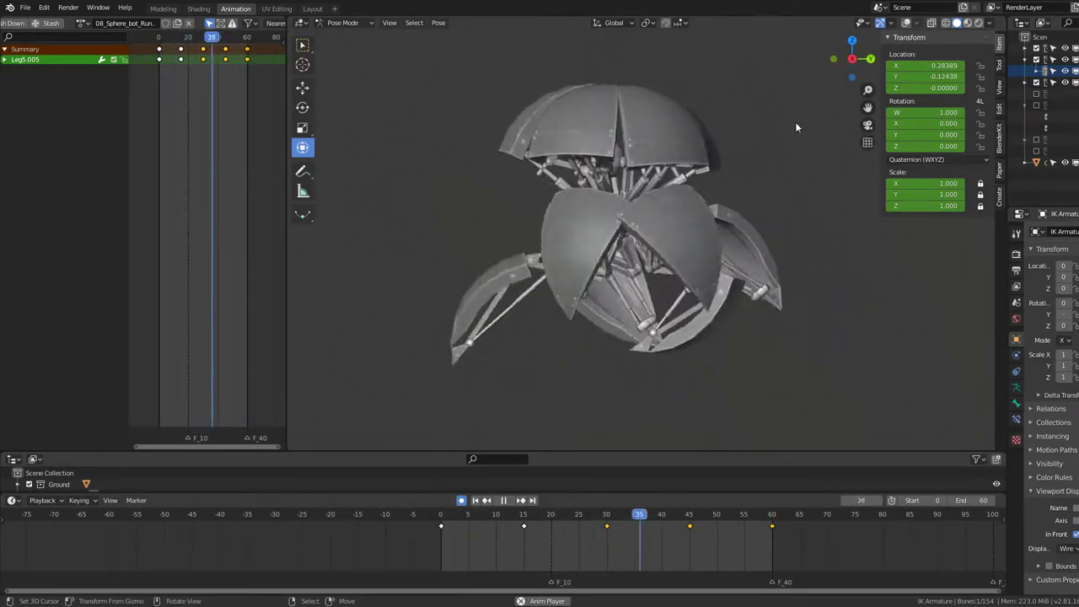
key("space")
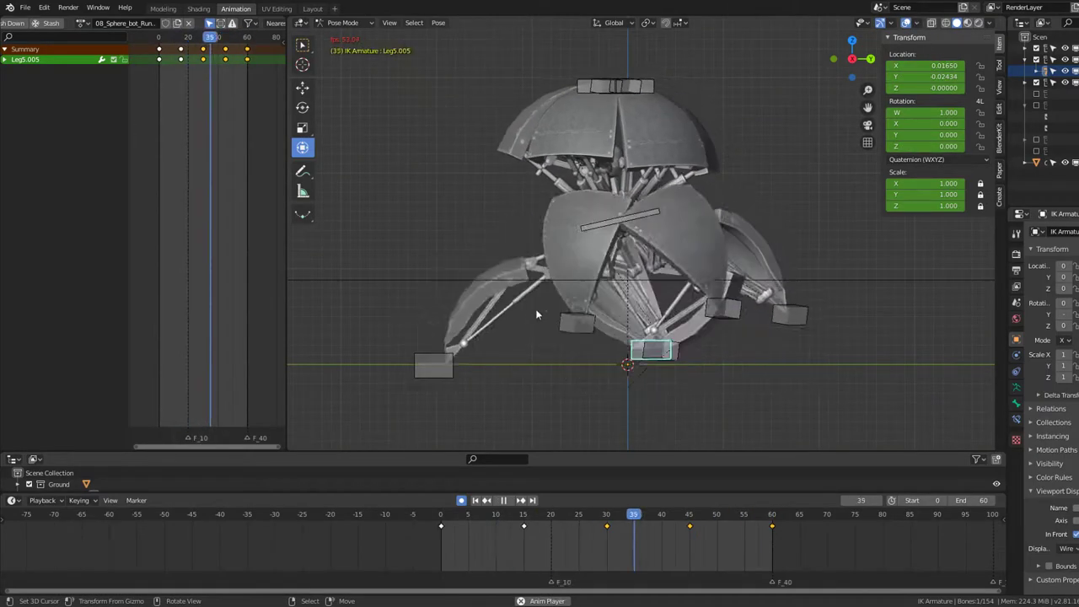
Step: Select the rear Leg2.005 foot control bone in Pose Mode
key("space")
key("ctrl+Tab")
left_click(419, 364)
left_click(418, 363)
key("ctrl+Tab")
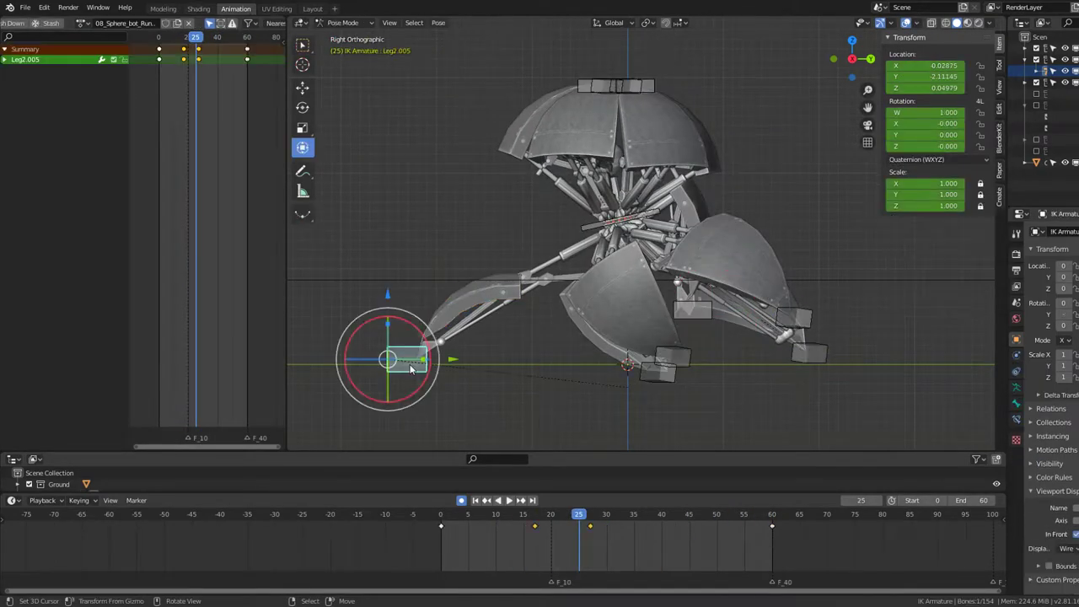
Step: Slide Leg2.005's keyframe from frame 23 to frame 27
left_click_drag(598, 527, 591, 531)
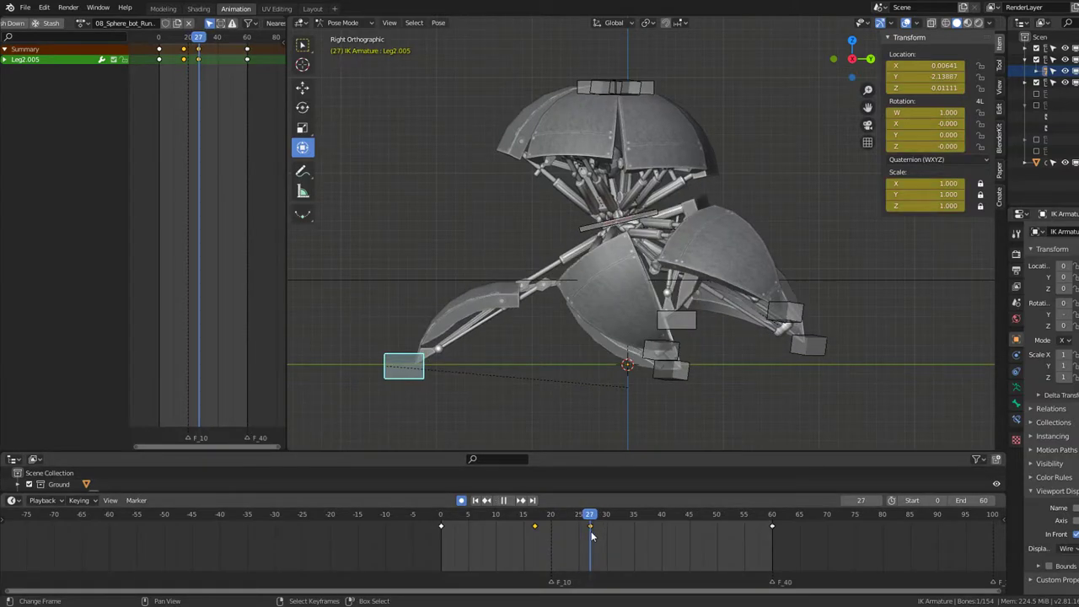
right_click(845, 370)
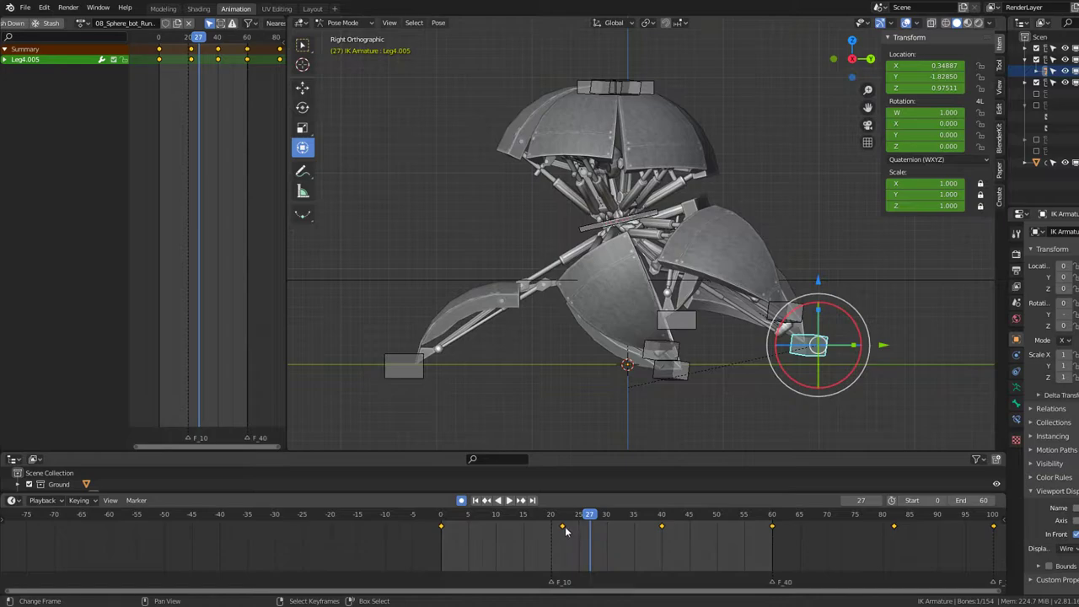
left_click_drag(564, 527, 591, 527)
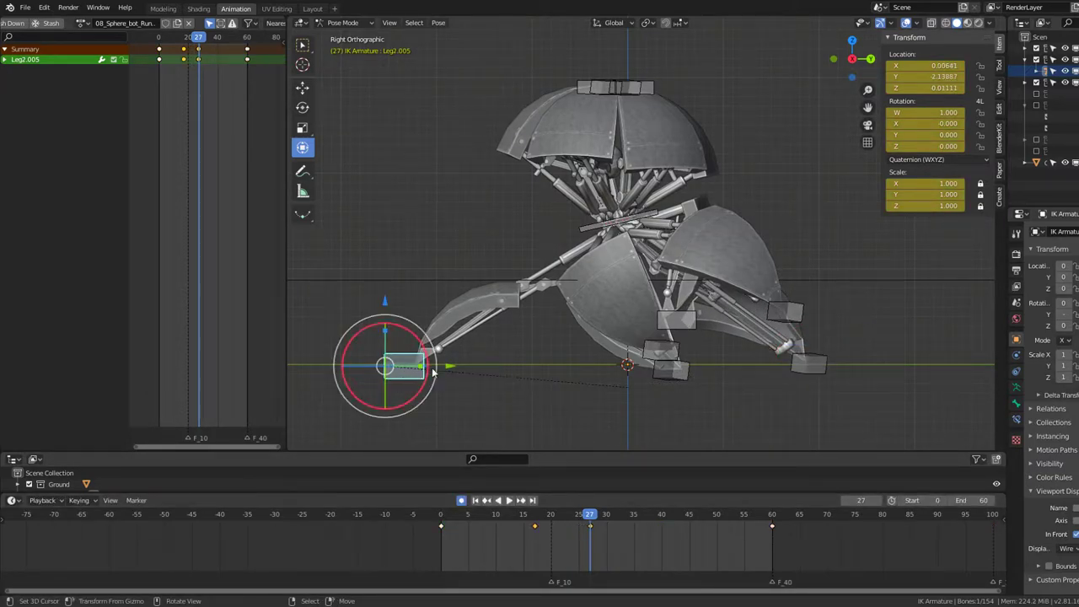
left_click_drag(590, 525, 535, 534)
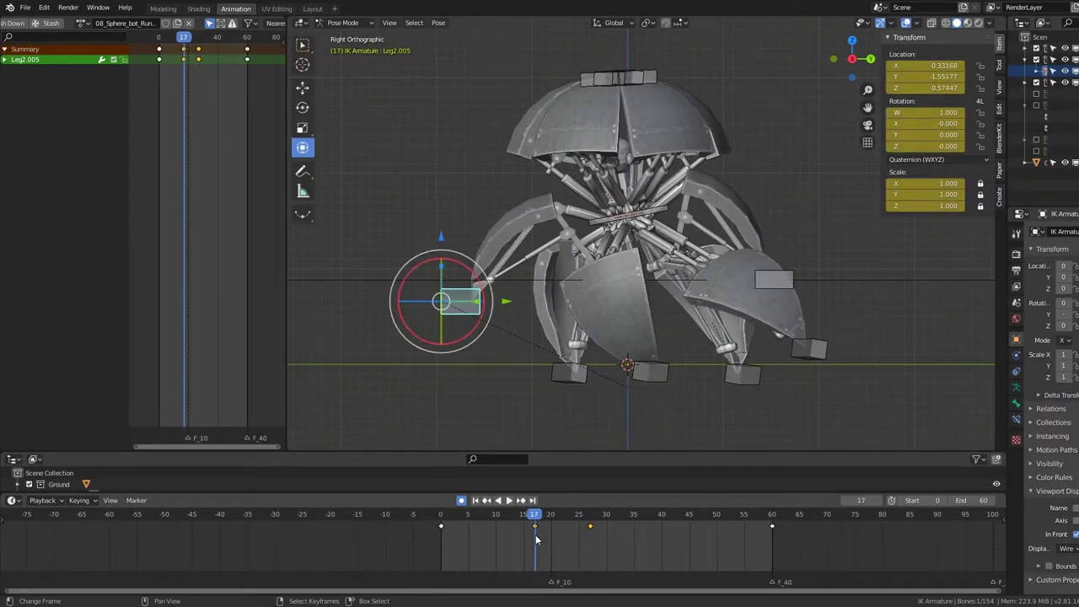
Step: Select the Leg6.005 foot bone, cancel an accidental move, and return to frame 5
left_click(807, 364)
key("g")
right_click(780, 381)
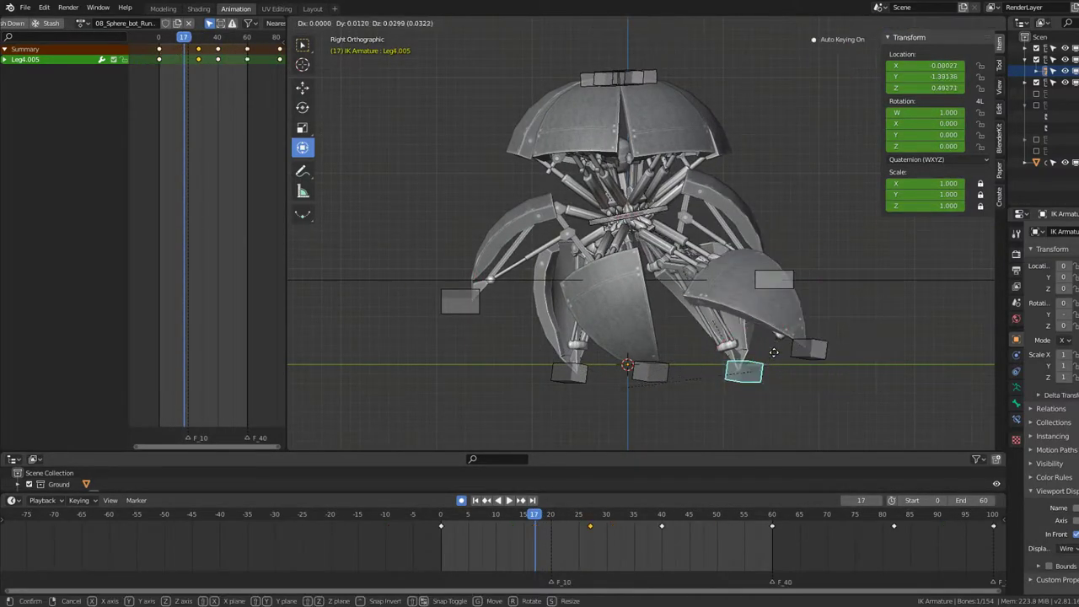
right_click(778, 348)
mouse_move(455, 536)
left_mouse_down()
mouse_move(446, 540)
mouse_move(465, 538)
mouse_move(441, 537)
left_mouse_up()
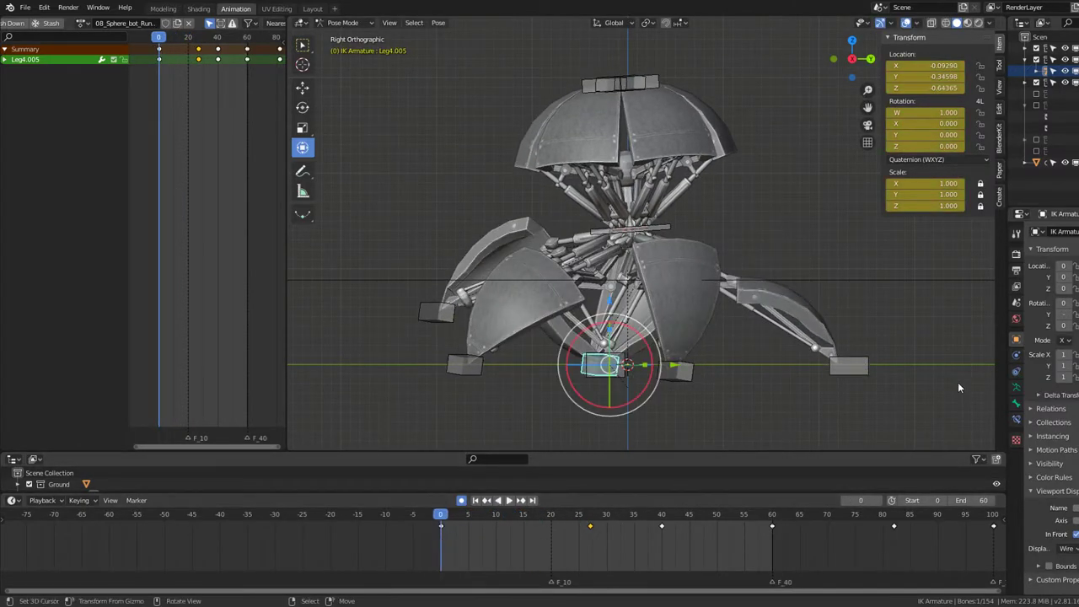
Step: Select Leg5.005 and Leg2.005 and play the walk in Right view to check the step timing
left_click(876, 370)
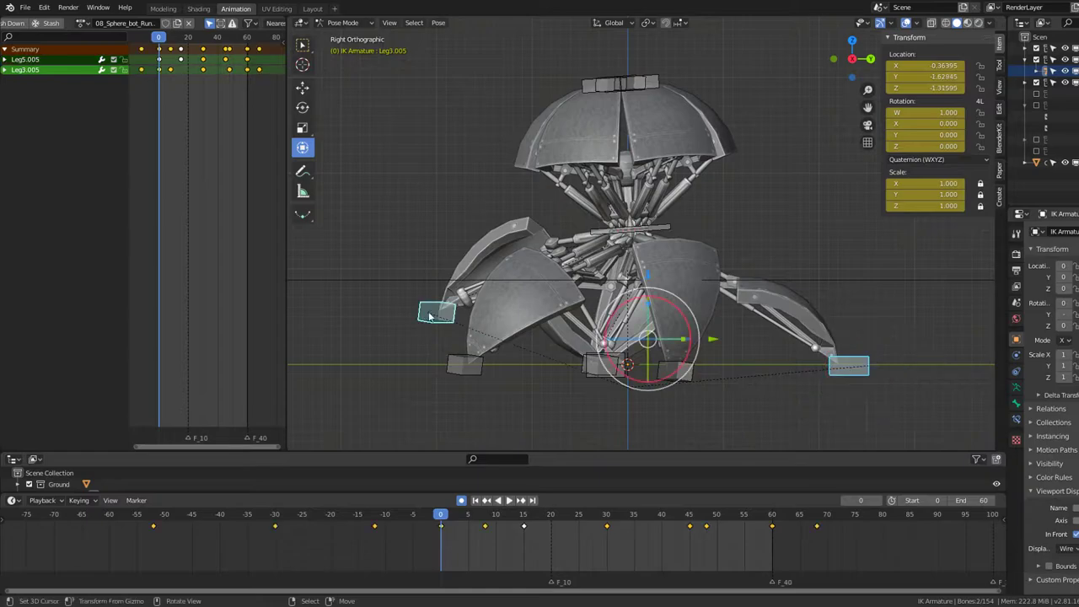
middle_click_drag(429, 316, 557, 316)
left_click(621, 401)
middle_click_drag(622, 402, 838, 345)
key("KP_3")
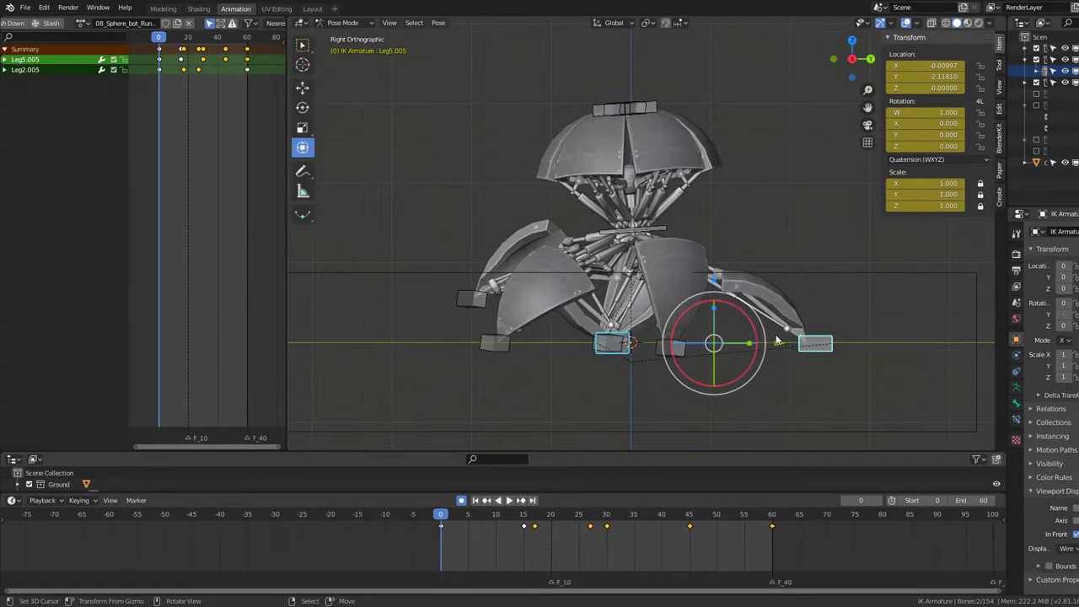
key("space")
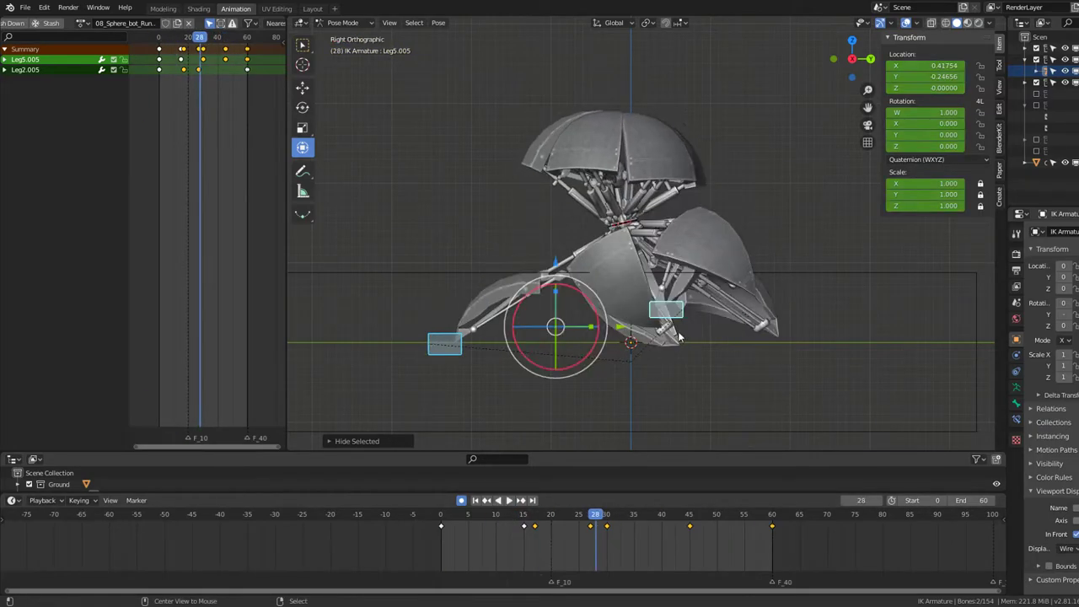
Step: Keep only the right foot IK bone selected and replay the walk from the start
key("space")
left_click(660, 348)
key("space")
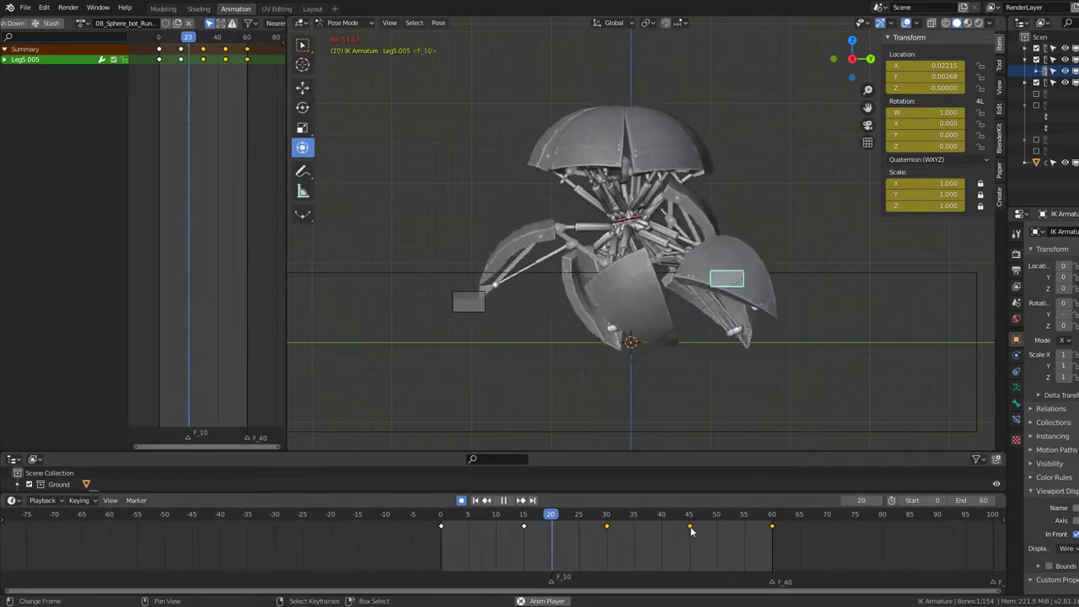
key("space")
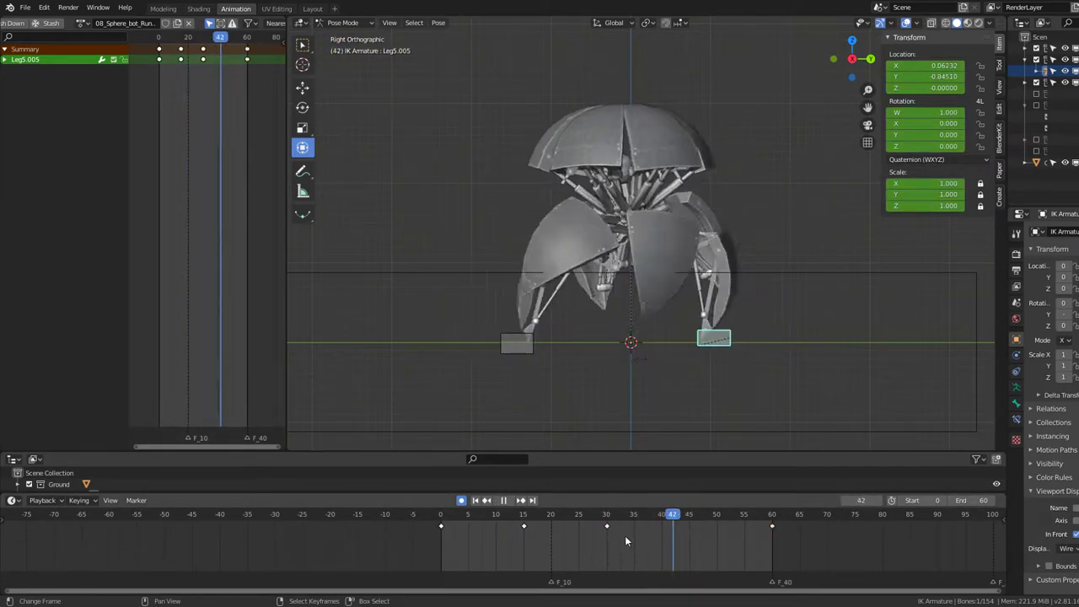
left_click(451, 534)
key("space")
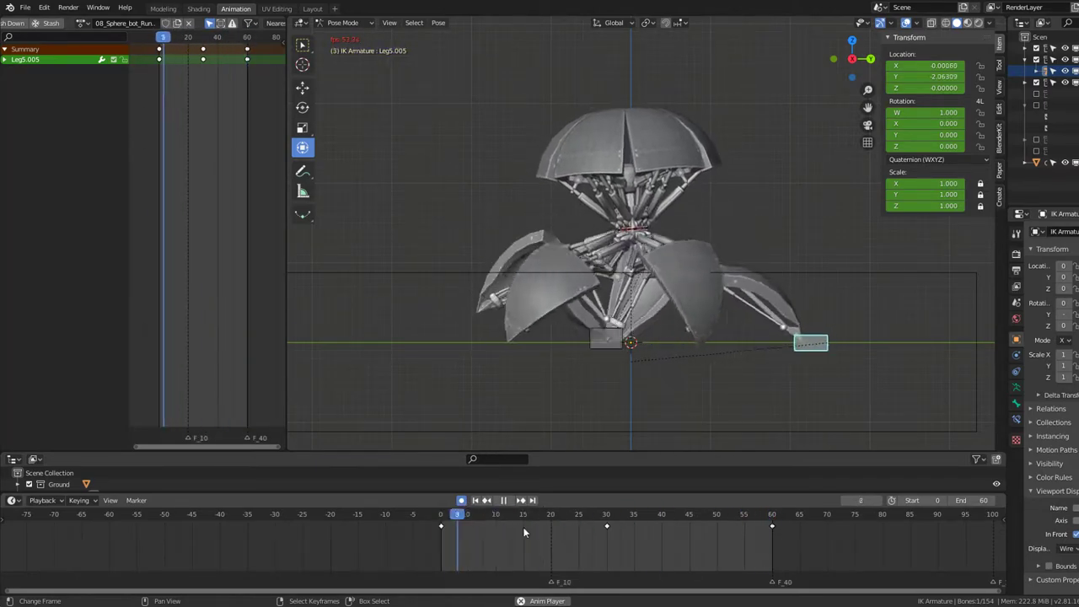
Step: Reposition Leg5.005's foot at frame 30 and review it before stopping with Esc
left_click_drag(575, 520, 607, 527)
scroll(680, 279, "up", 1)
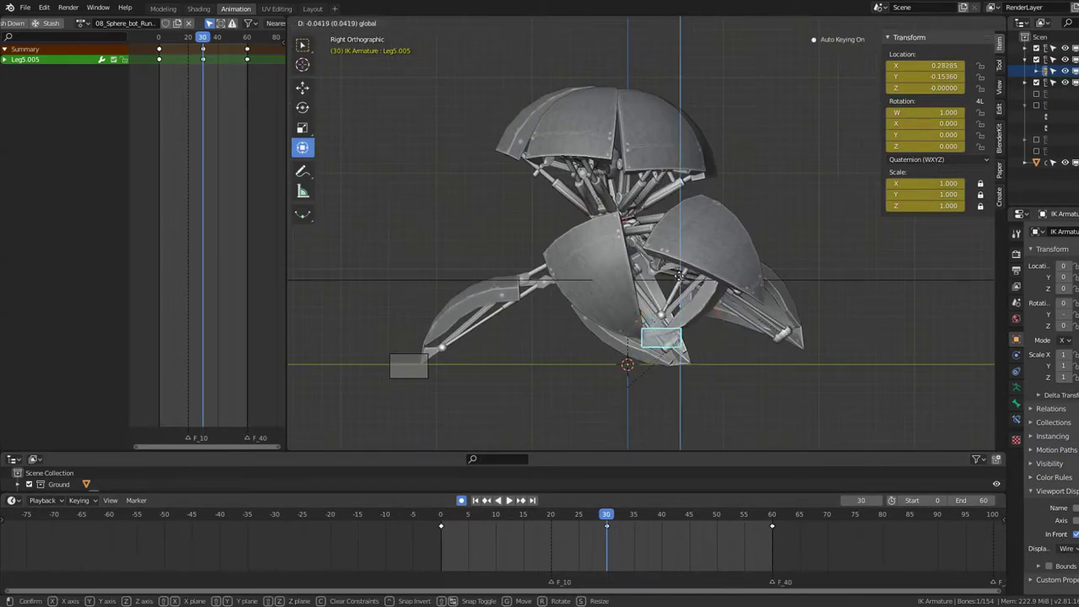
left_click(667, 361)
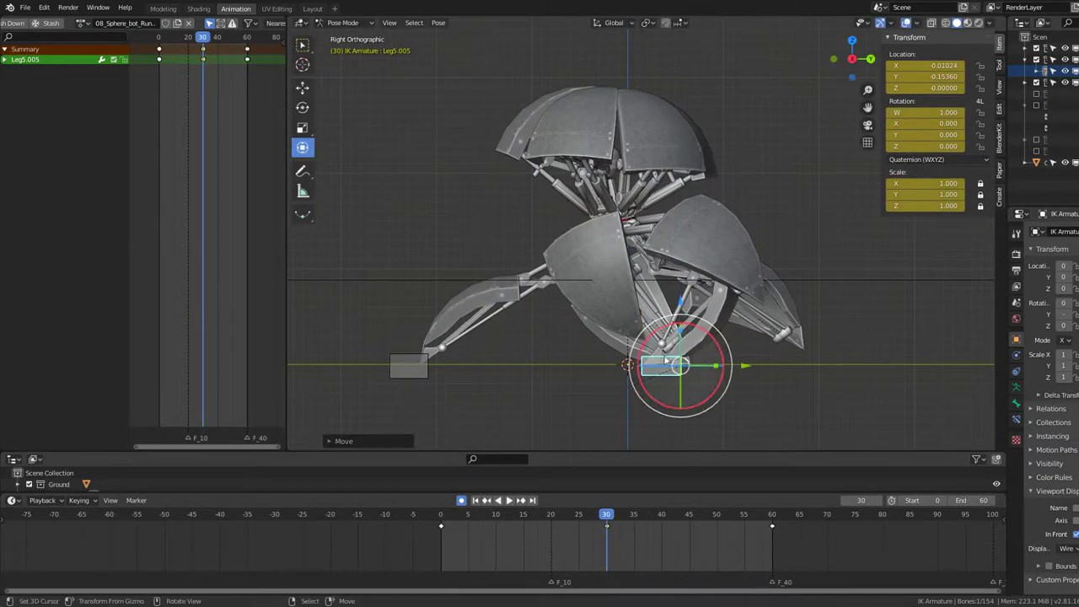
key("space")
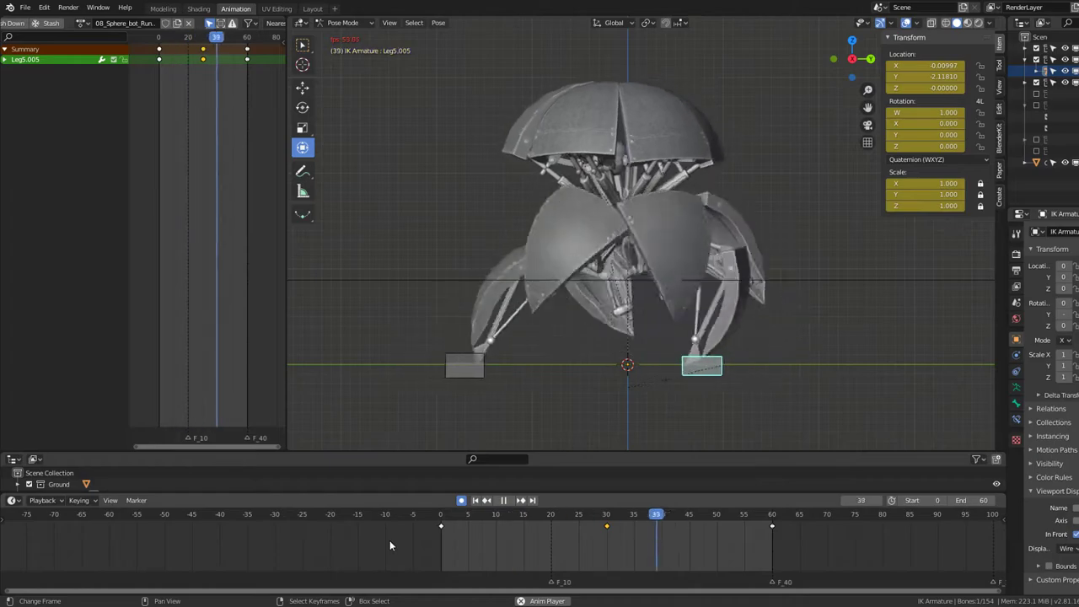
left_click(452, 534)
left_click_drag(452, 534, 470, 534)
key("Escape")
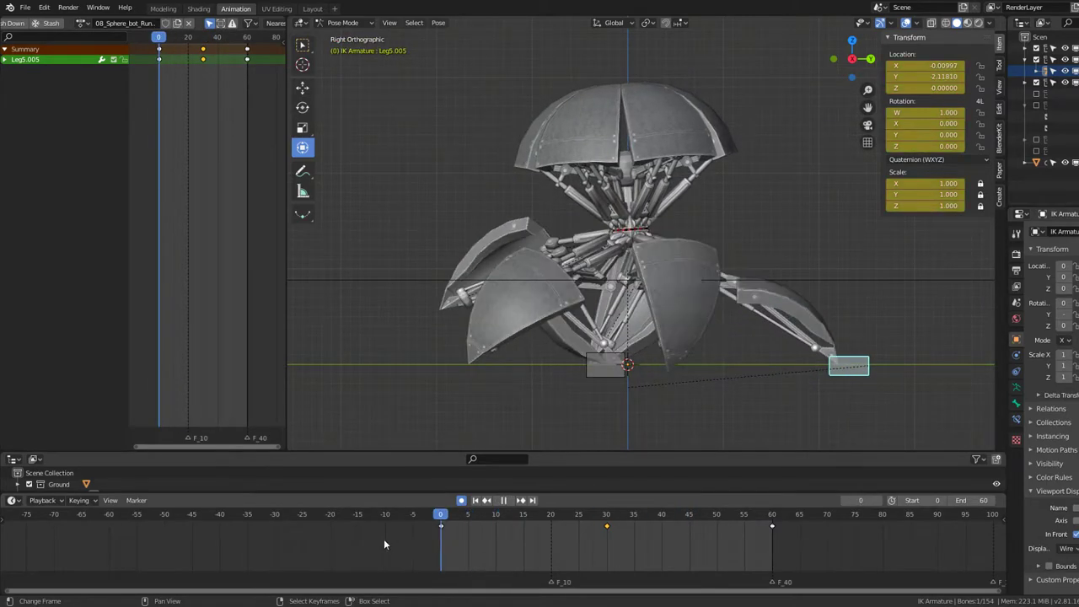
Step: Key Leg5.005's raised foot position at frame 10 and review the new step
left_click(606, 371)
left_click(535, 528)
key("space")
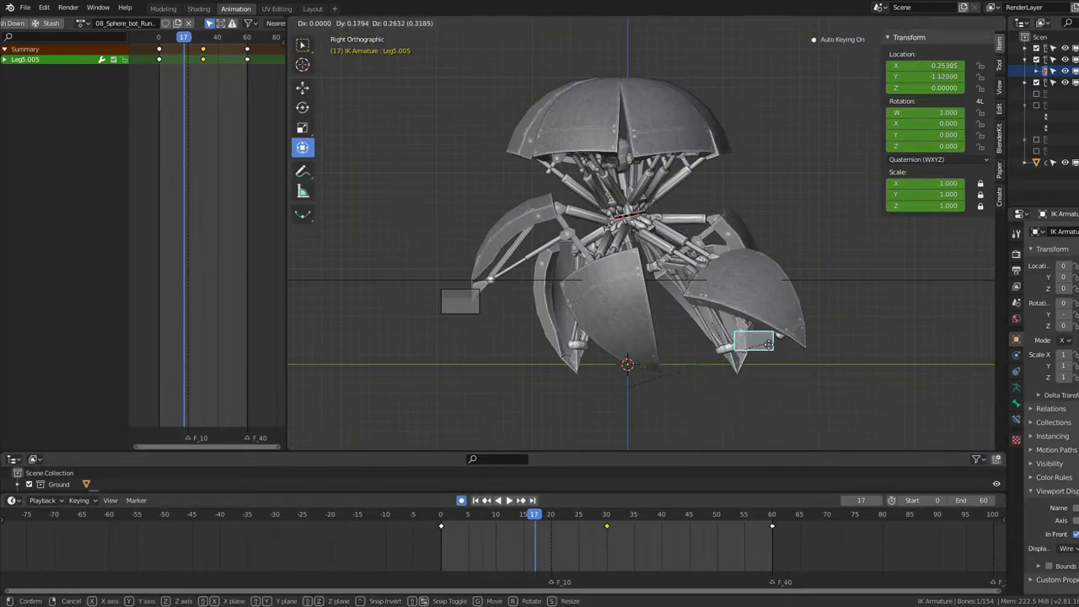
right_click(768, 344)
key("space")
mouse_move(534, 528)
left_mouse_down()
mouse_move(449, 535)
mouse_move(495, 543)
left_mouse_up()
key("space")
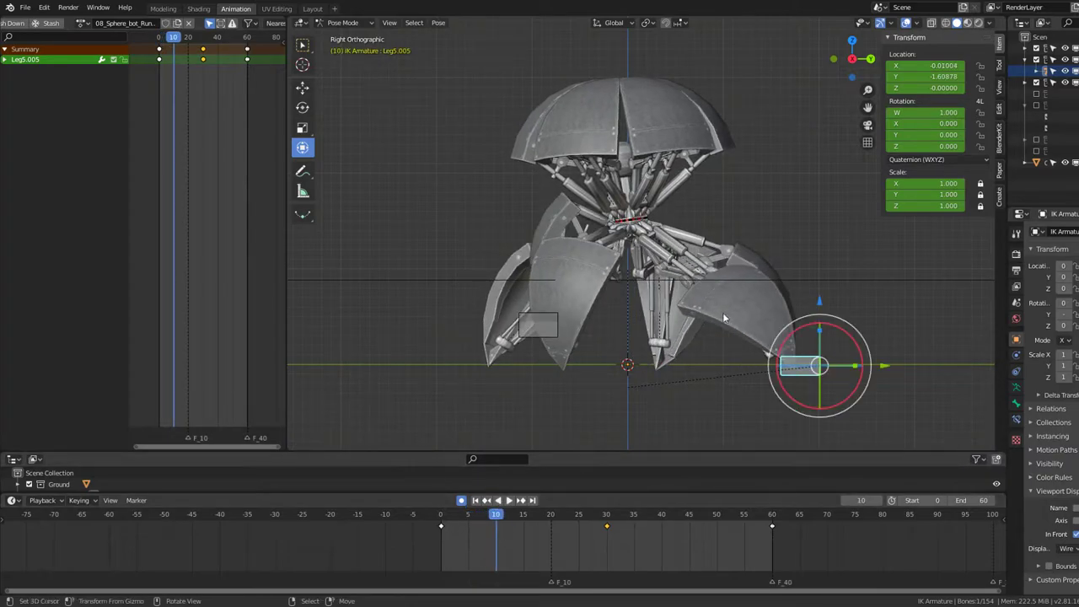
left_click(824, 213)
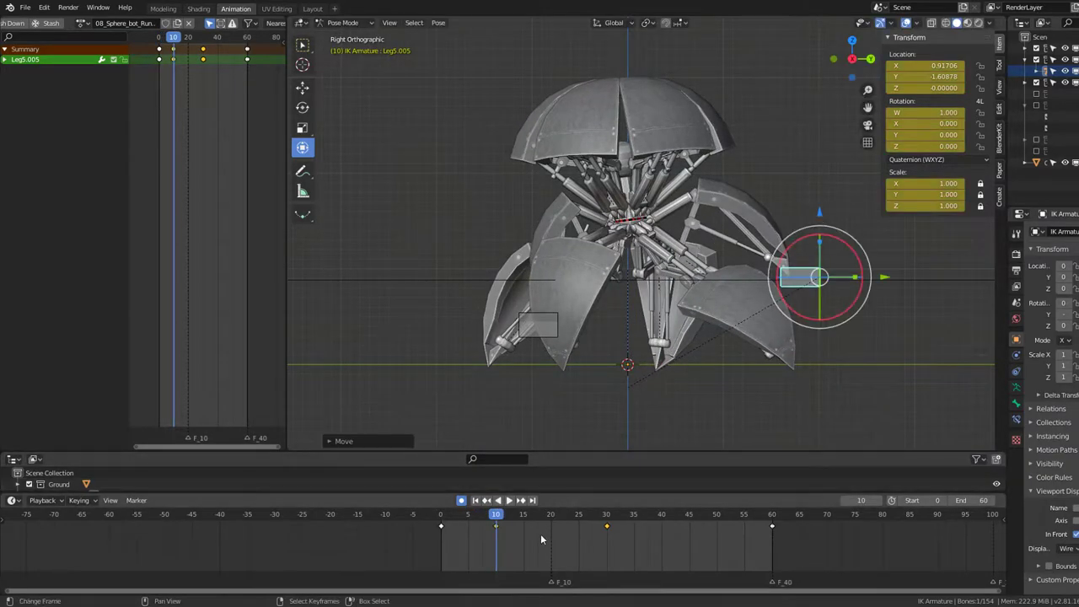
key("space")
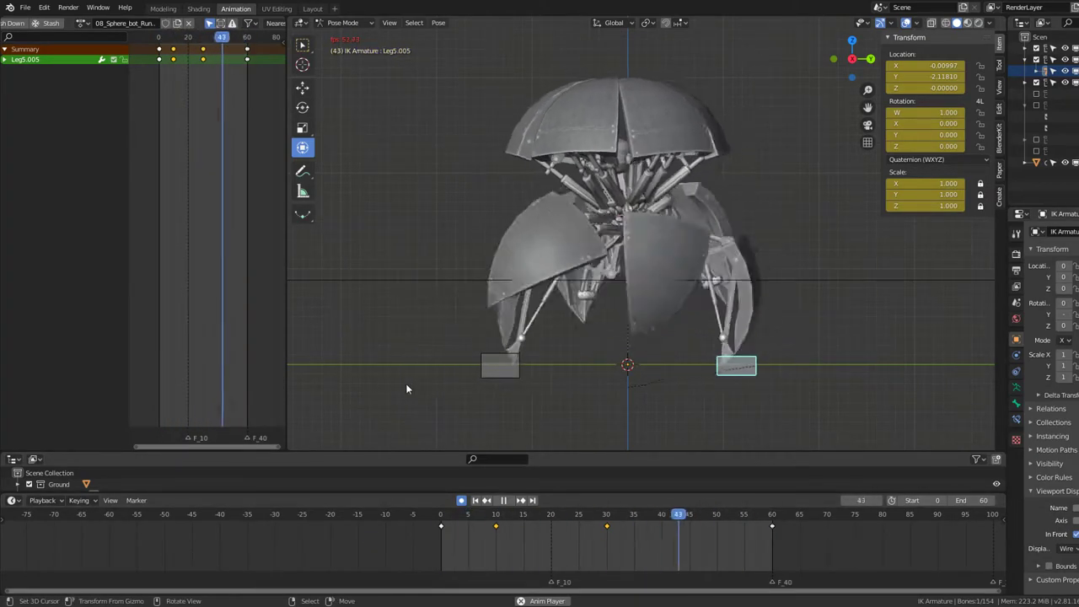
Step: Inspect the foot close up, return to Right view, and unhide all bones with Alt+H
mouse_move(414, 358)
middle_mouse_down()
mouse_move(530, 274)
mouse_move(581, 253)
mouse_move(486, 294)
middle_mouse_up()
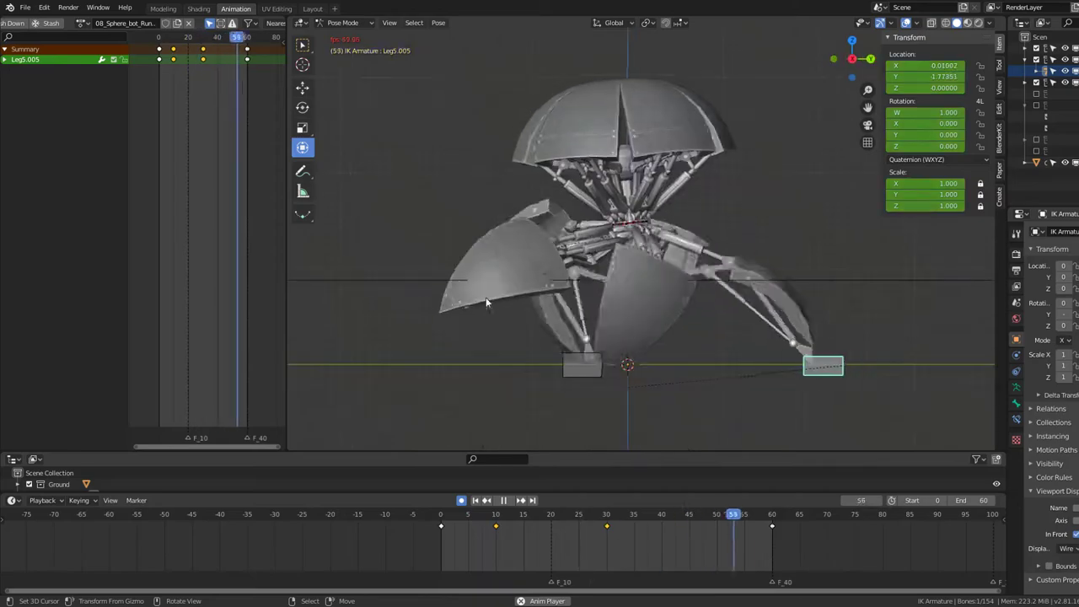
key("space")
middle_click_drag(483, 298, 540, 278)
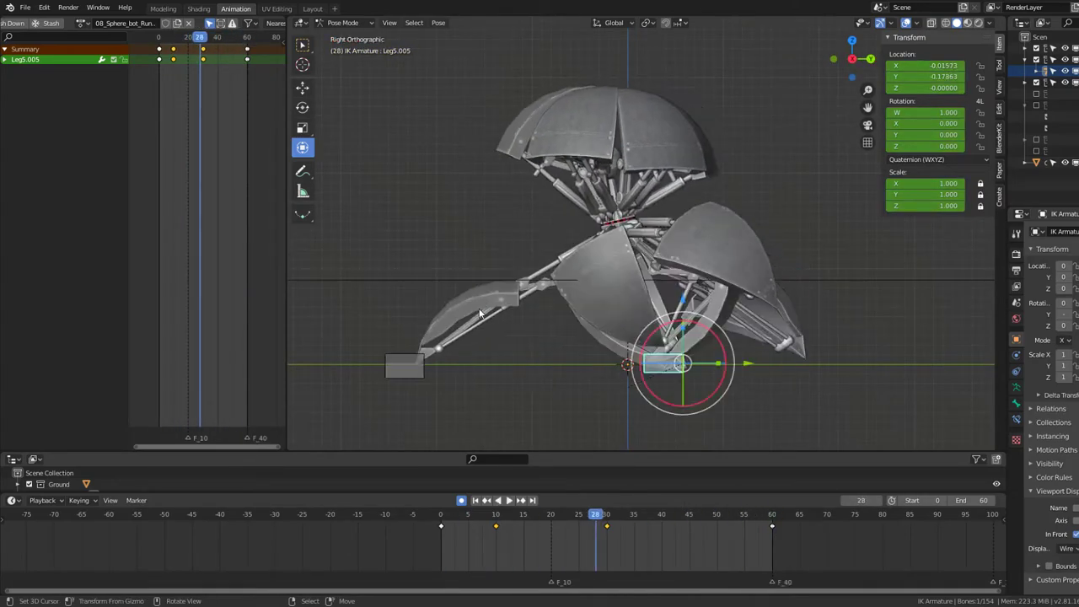
scroll(590, 253, "up", 5)
mouse_move(591, 253)
middle_mouse_down()
mouse_move(610, 211)
mouse_move(568, 212)
middle_mouse_up()
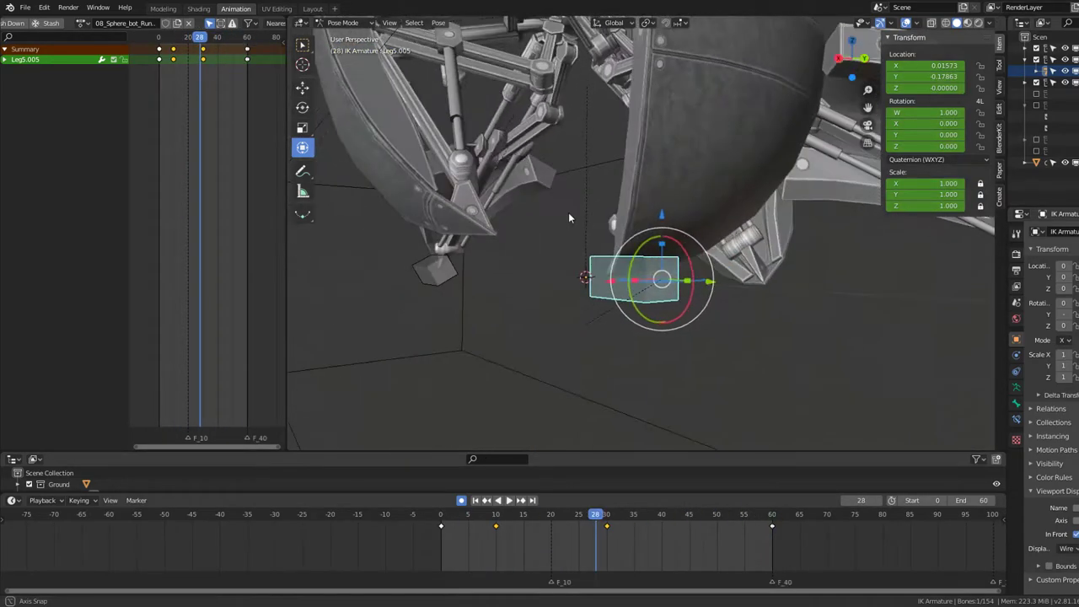
key("space")
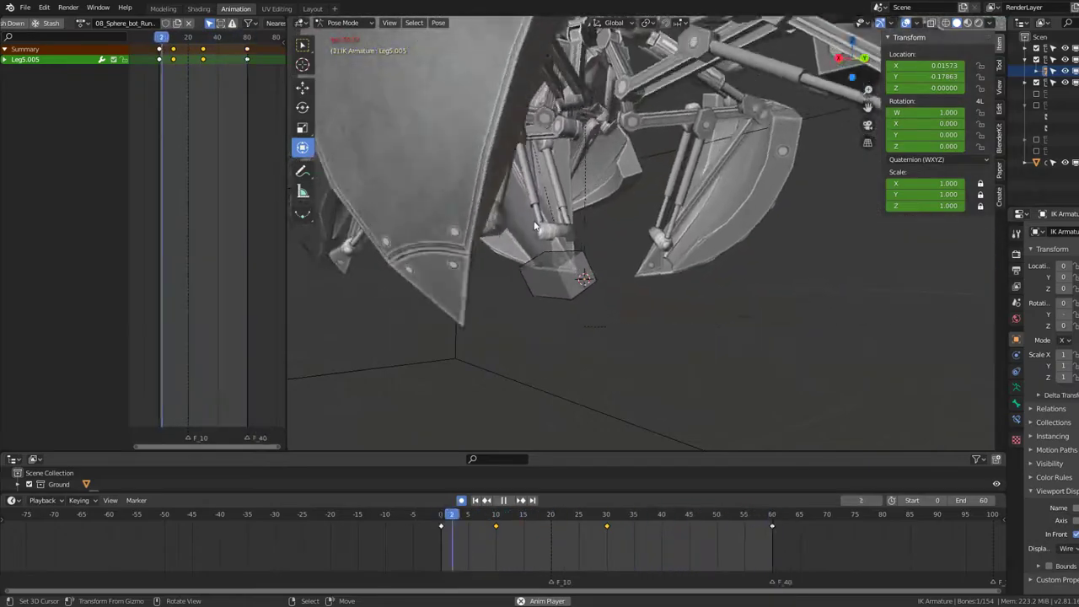
key("KP_3")
scroll(531, 228, "down", 6)
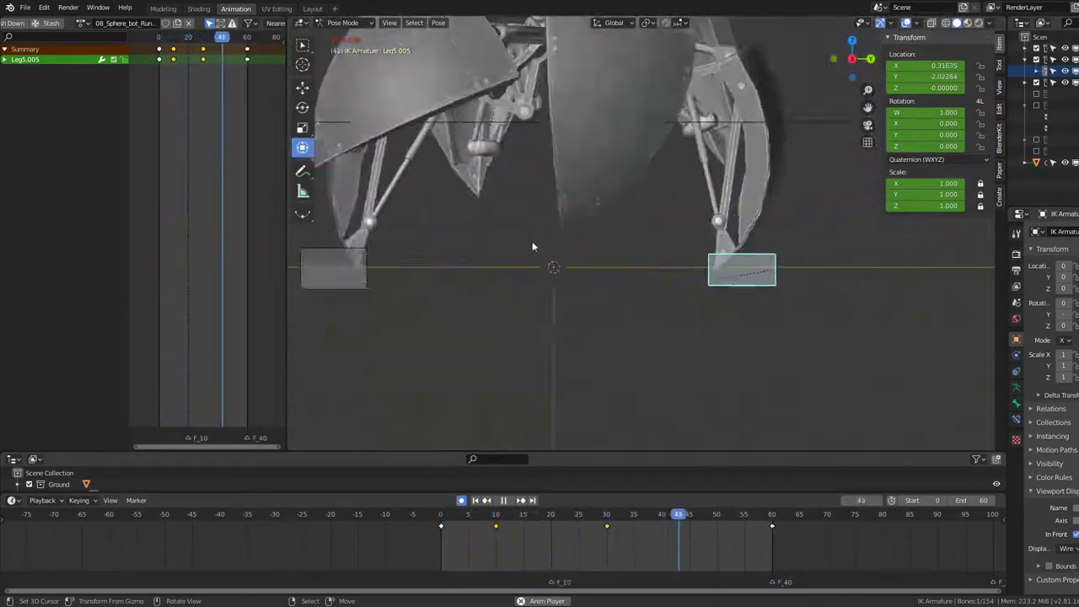
key("space")
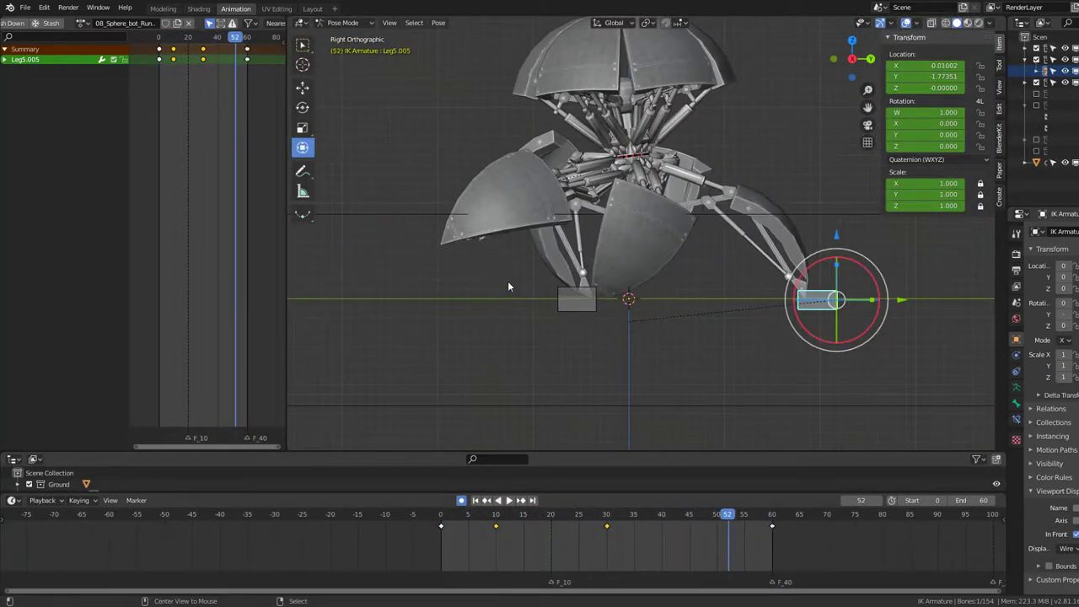
key("alt+h")
Step: Select two leg foot controls and review their motion at frames 0 and 60
left_click(443, 252)
left_click(476, 243, "shift")
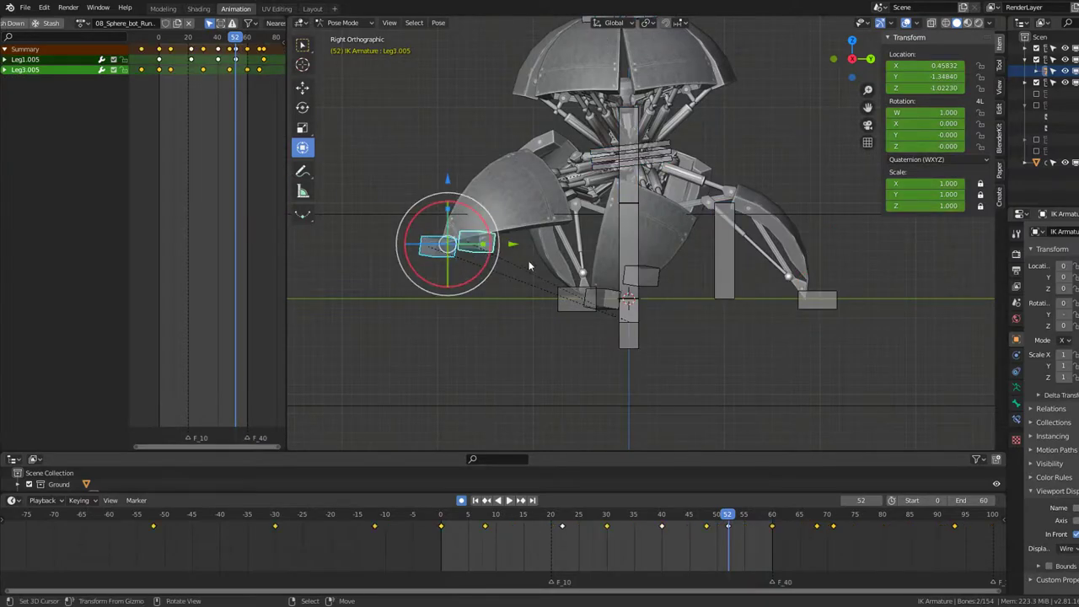
key("space")
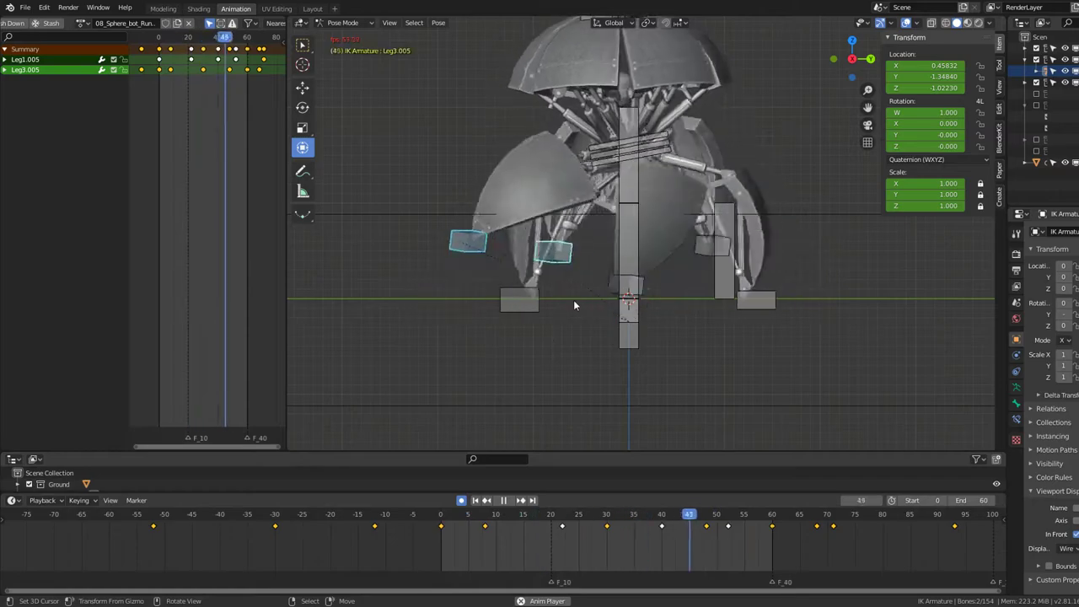
key("space")
left_click(440, 533)
key("space")
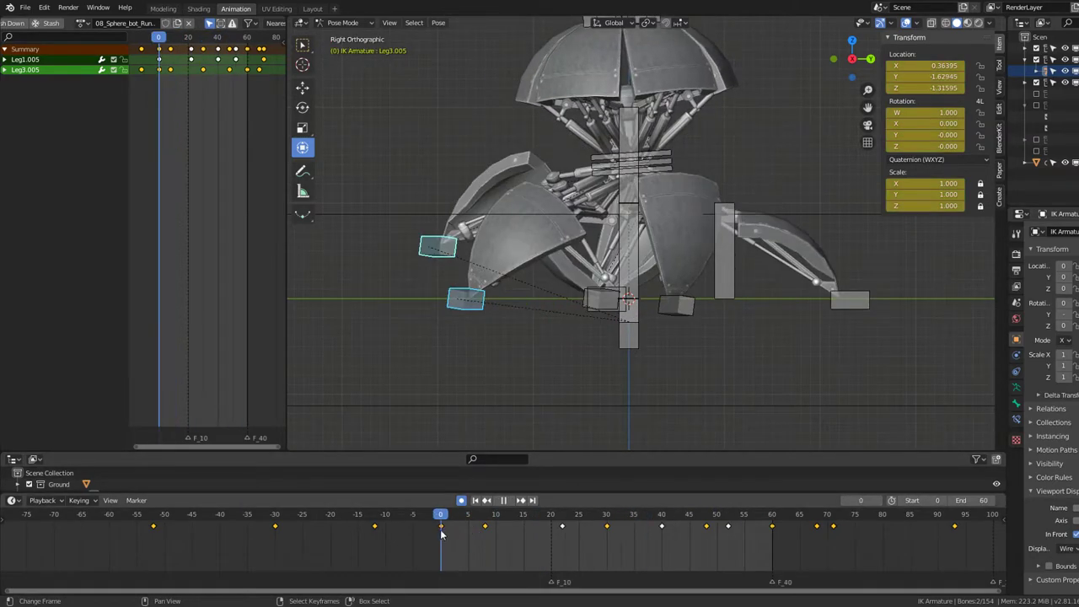
left_click(773, 530)
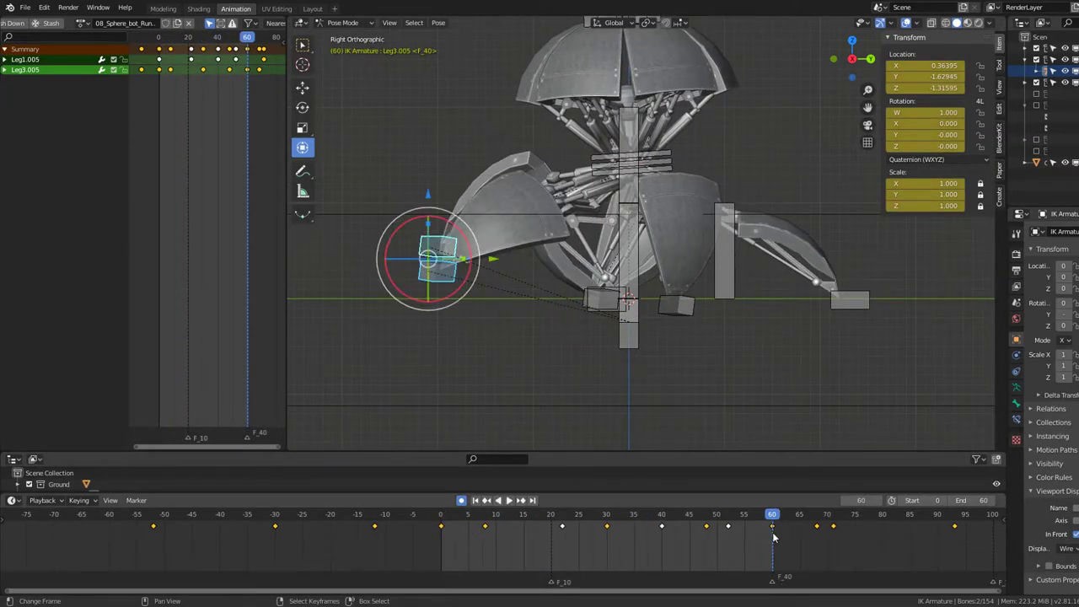
left_click(438, 513)
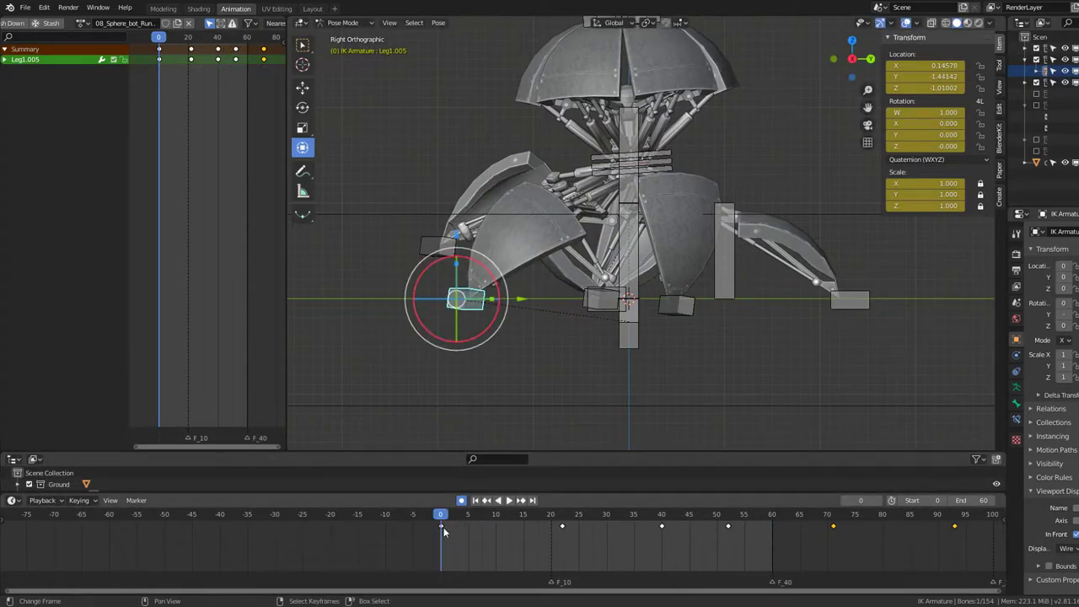
Step: Add Leg3.005, select every bone in the rig, and play from frame 60
left_click(435, 245, "shift")
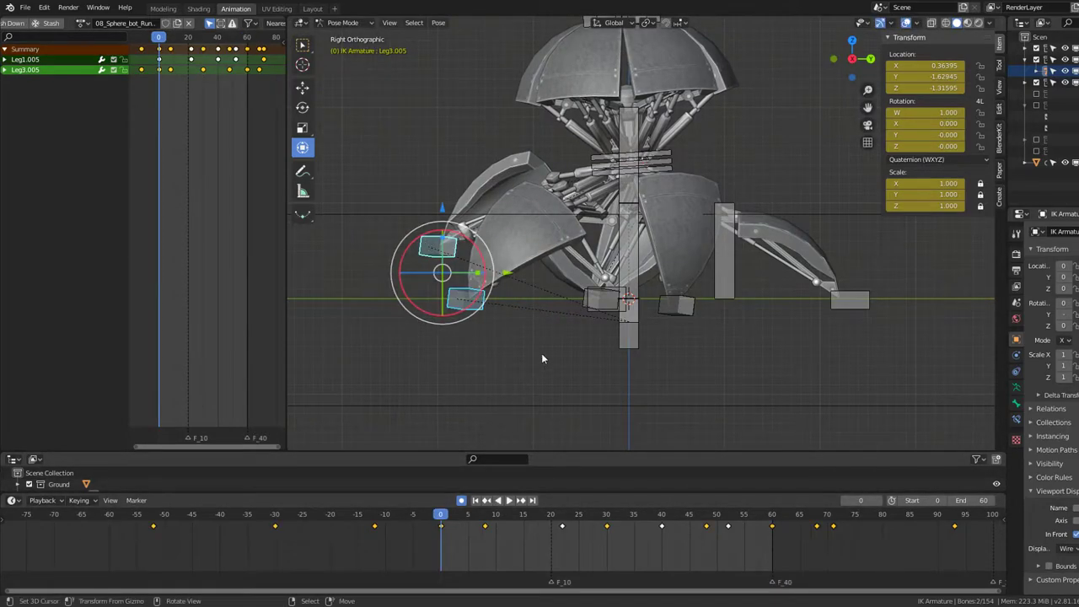
key("a")
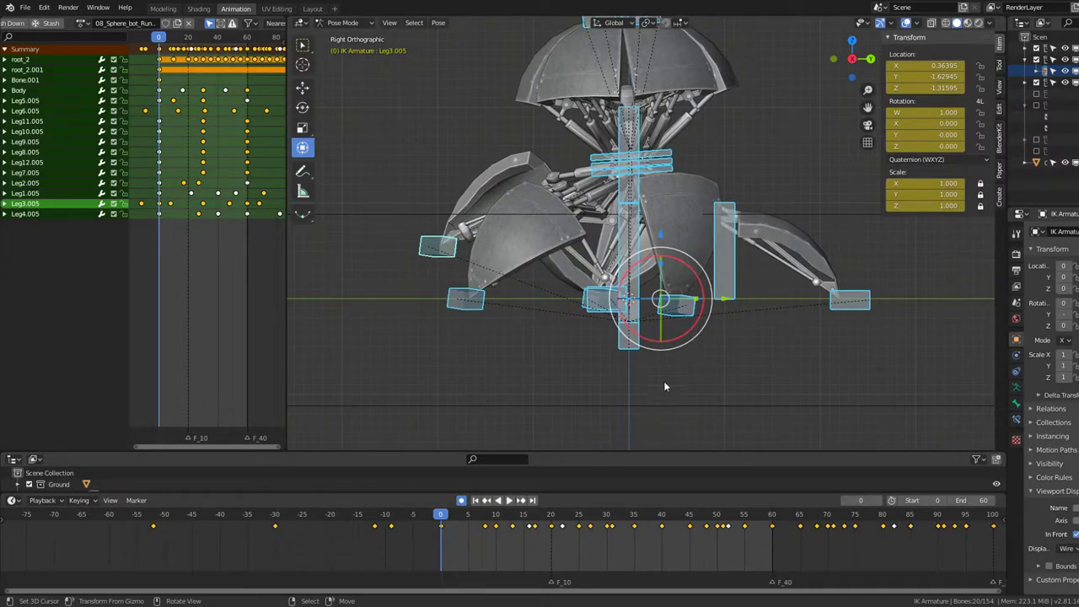
left_click(247, 239)
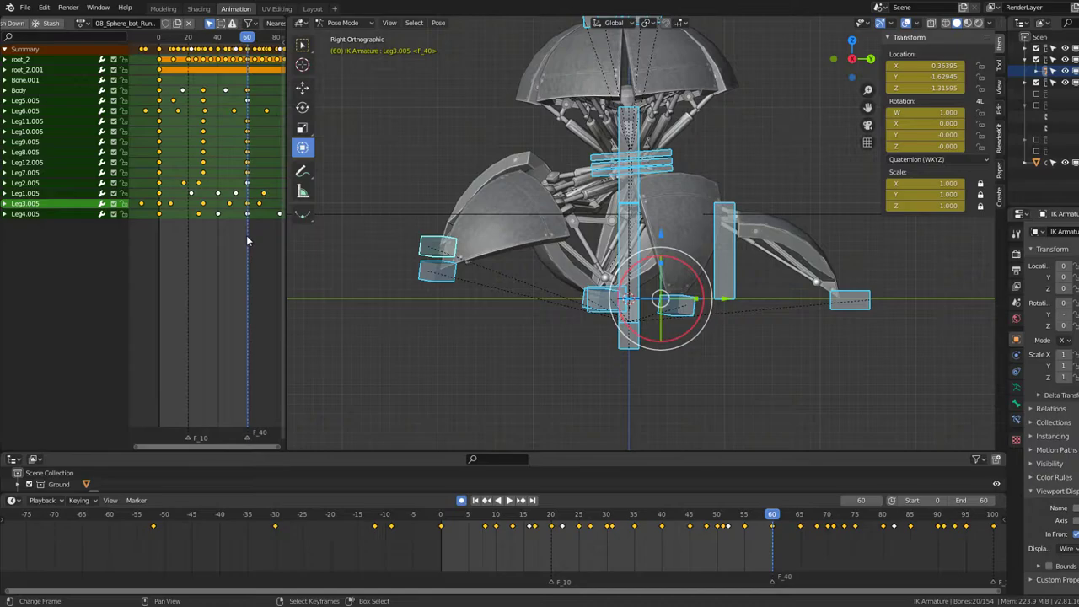
key("space")
Step: Key all channels of every bone at frame 60
key("i")
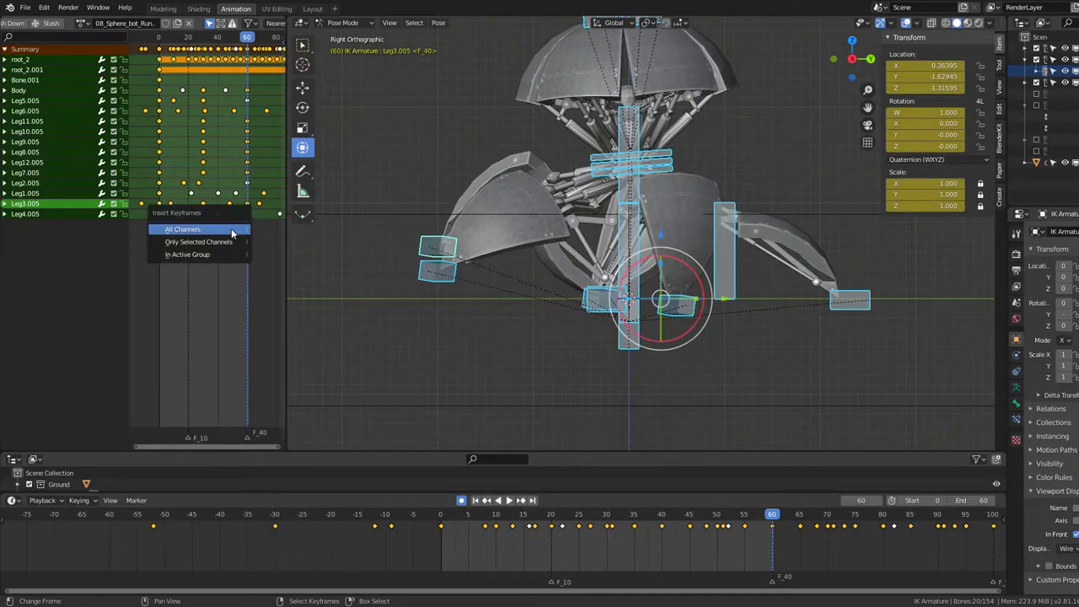
left_click(231, 229)
key("space")
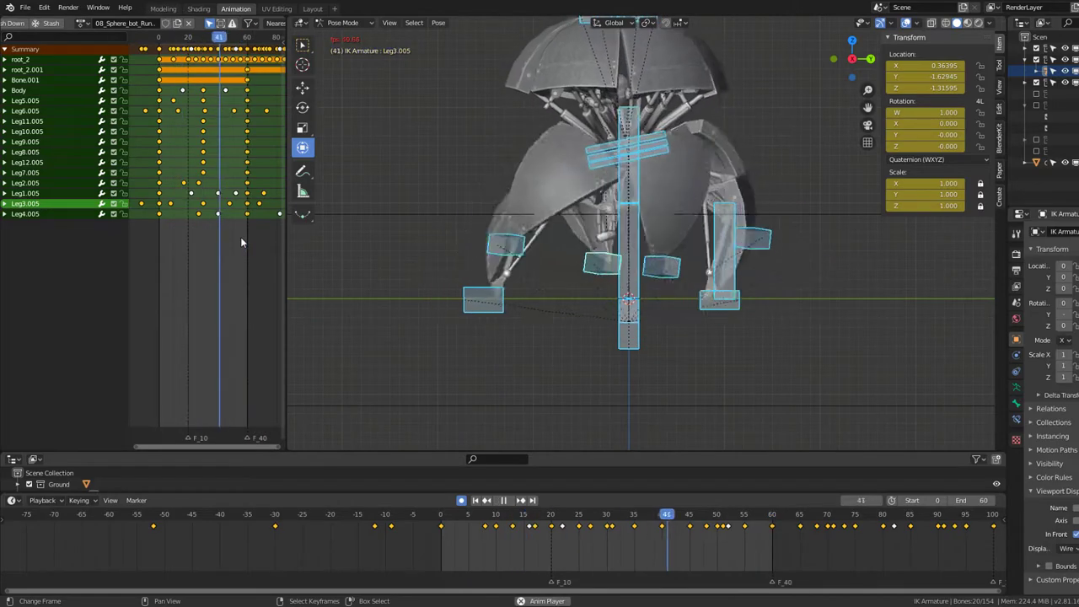
key("space")
Step: Move the frame-0 key column to frame 60 so the walk loops, then replay it
left_click(160, 51)
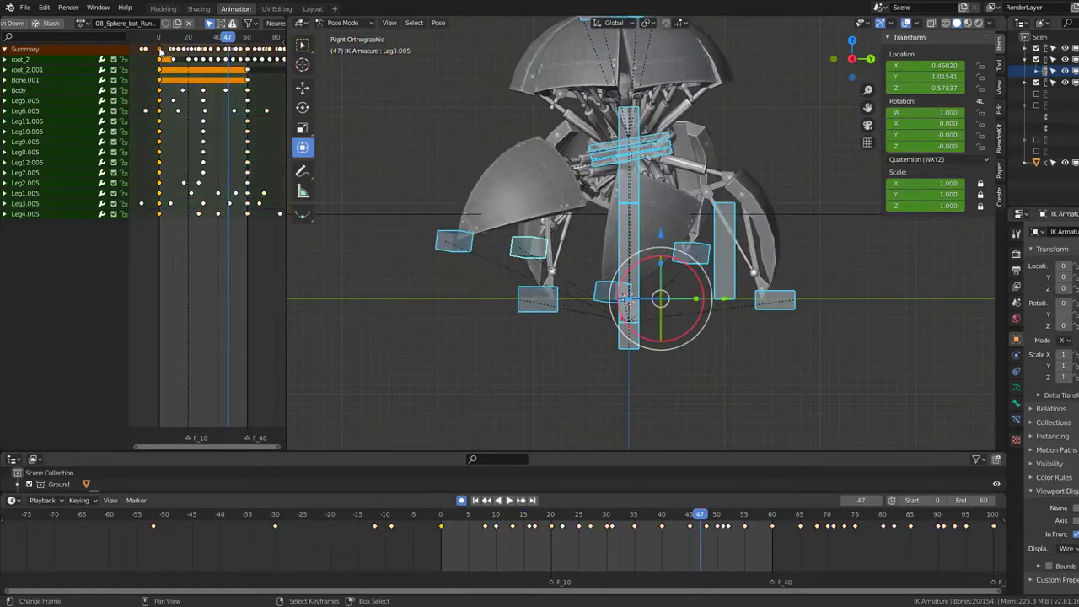
left_click_drag(205, 99, 242, 107)
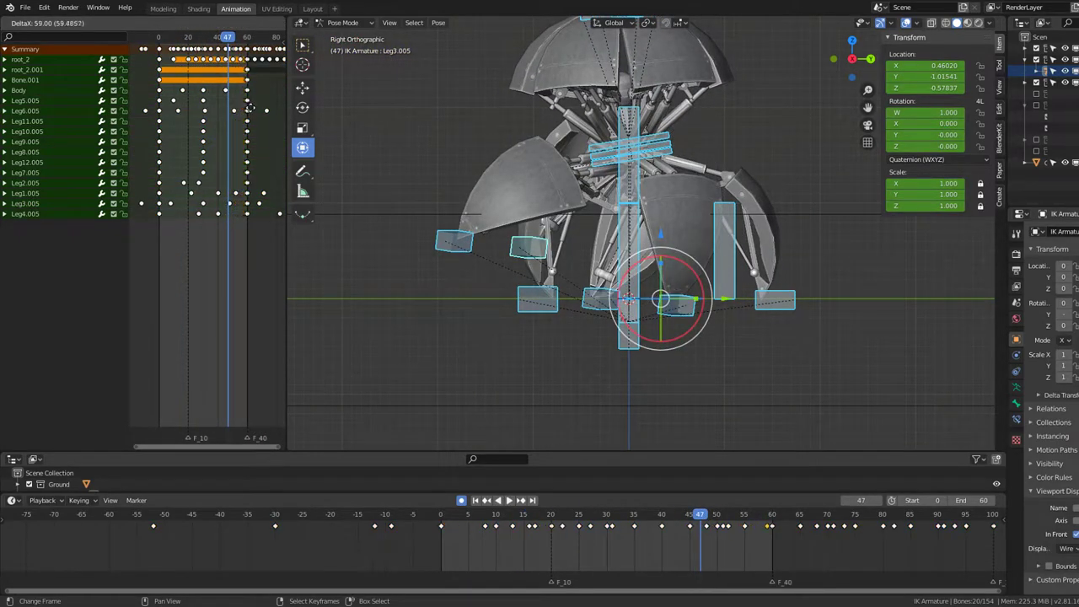
left_click(251, 108)
scroll(236, 118, "up", 2)
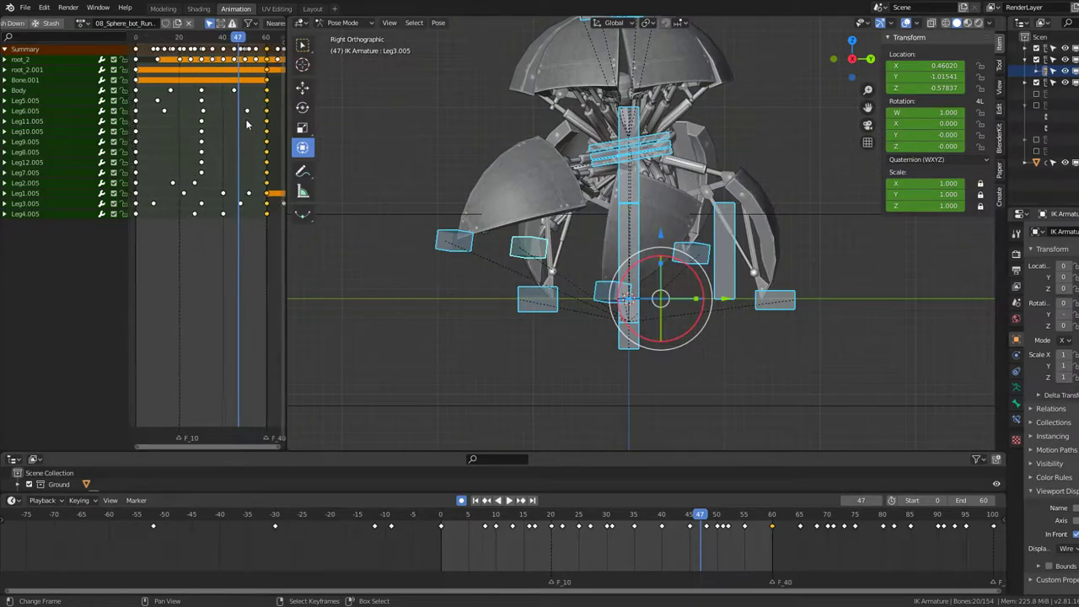
scroll(219, 135, "up", 2)
key("space")
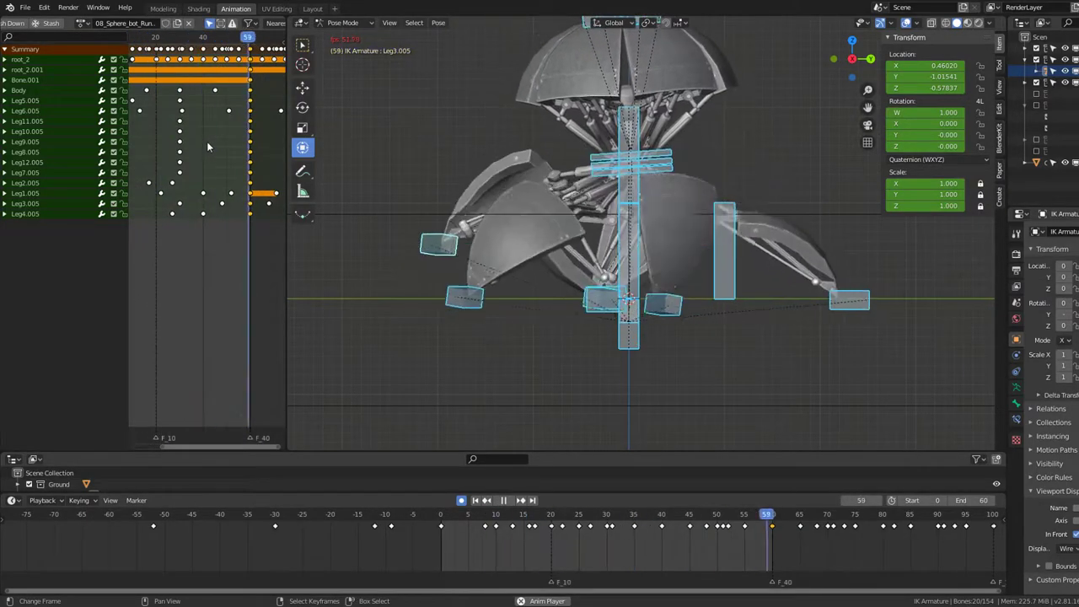
scroll(257, 67, "up", 3)
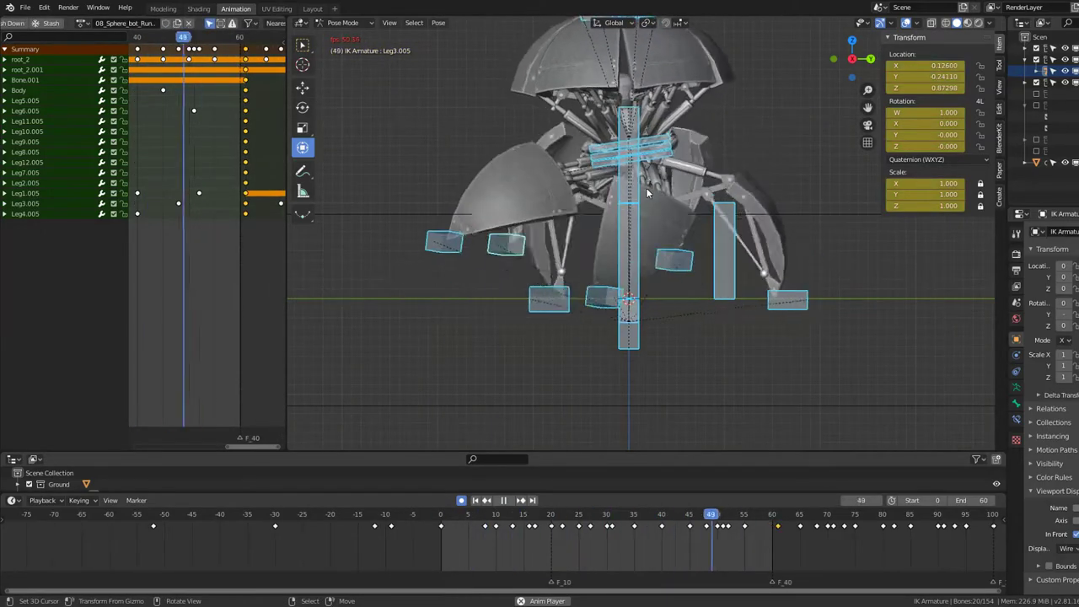
Step: Undo the key slide, return to Right view, and select only the top Leg11.005 bone
middle_click_drag(746, 219, 692, 194)
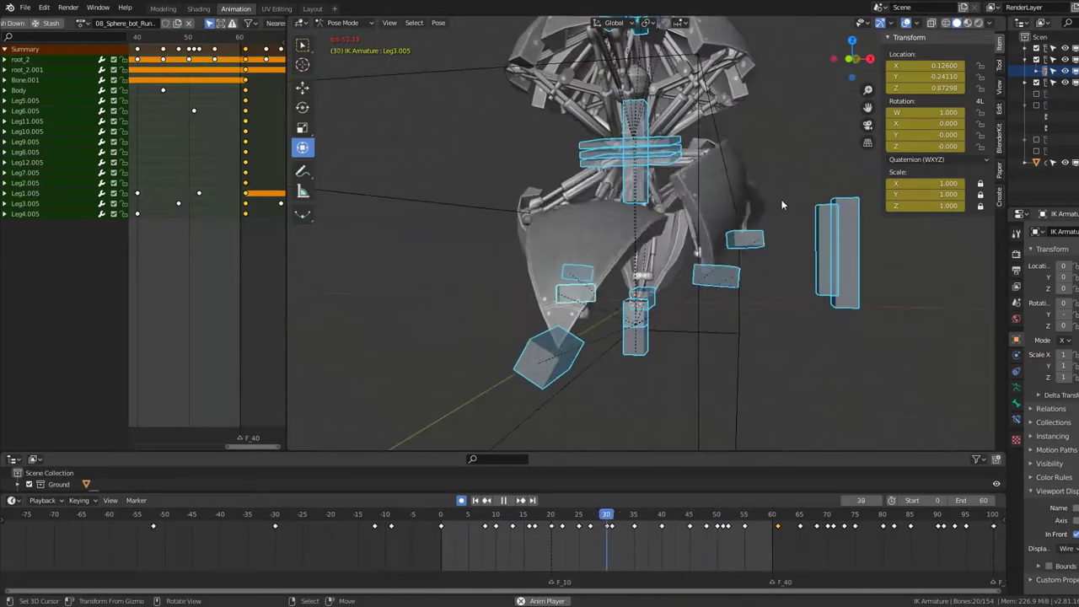
key("ctrl+z")
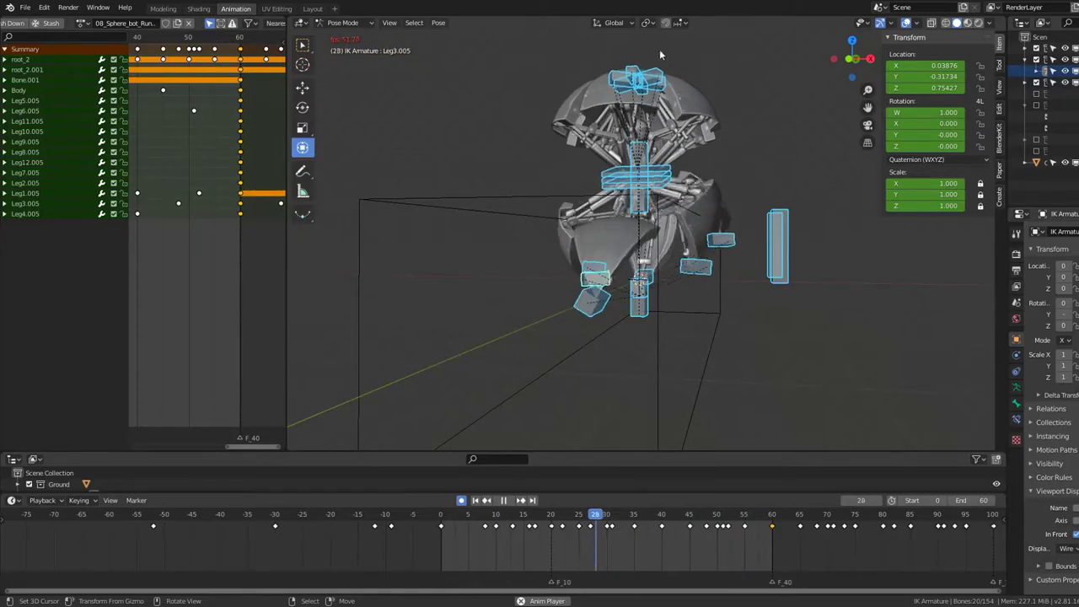
key("KP_3")
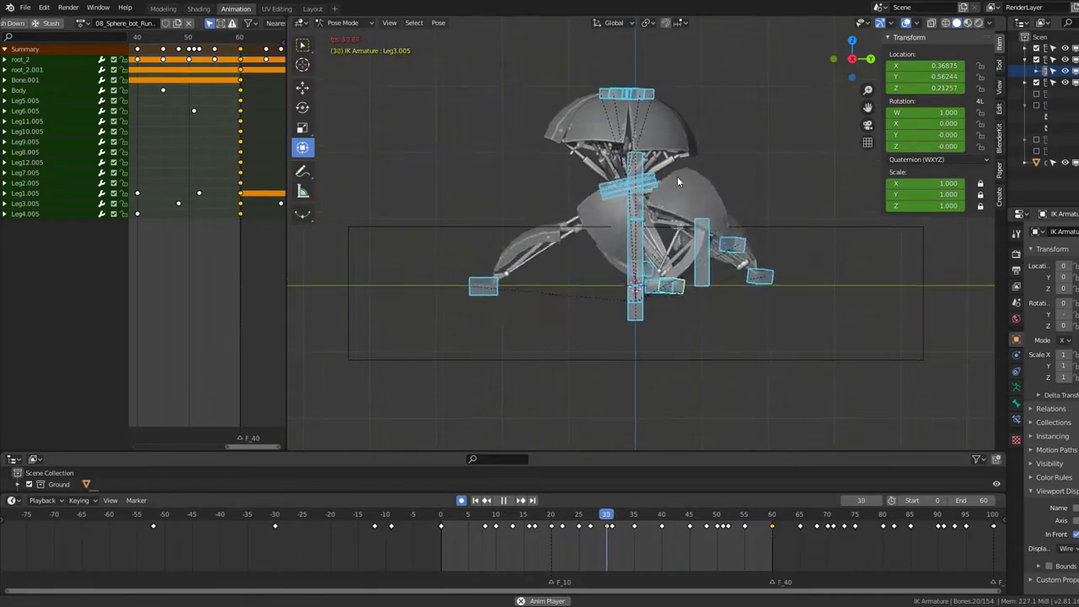
left_click(651, 87)
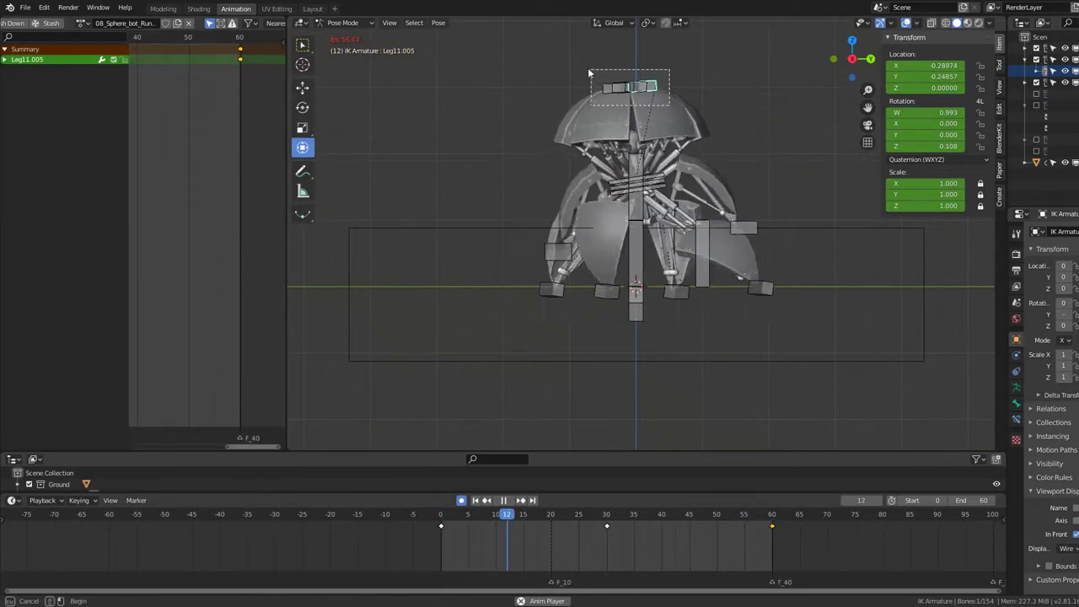
Step: Go to frame 30 and start transforming the Leg11.005 control
key("space")
scroll(185, 148, "down", 2)
key("Down")
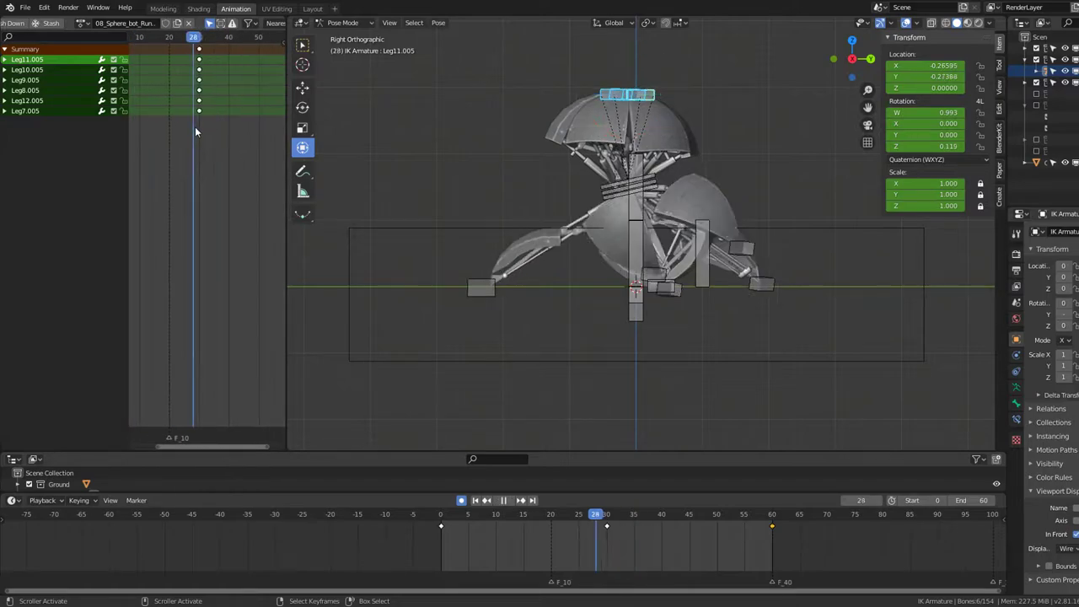
key("r")
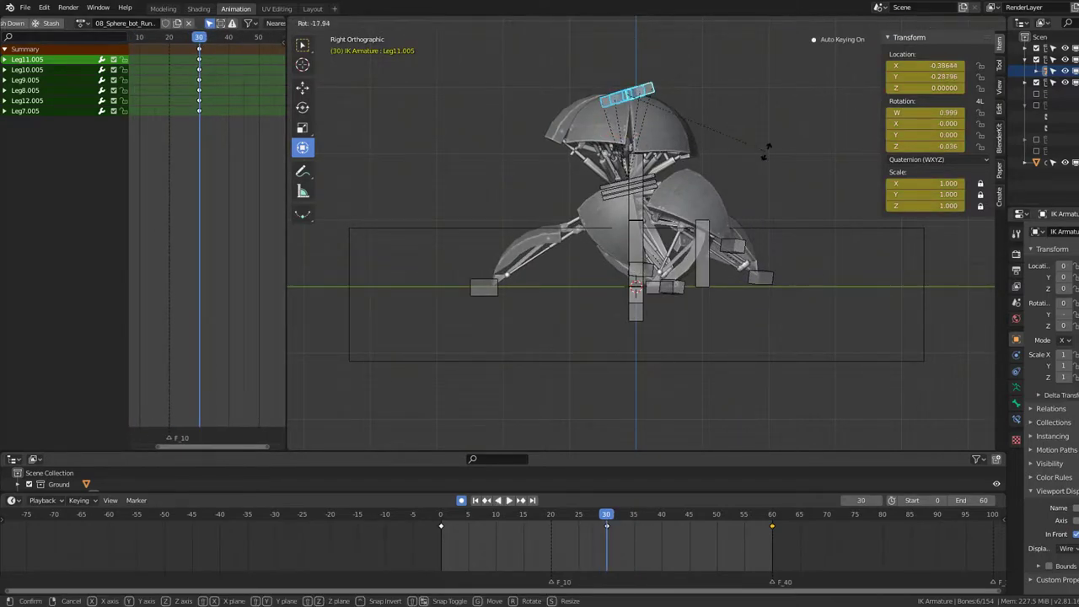
key("g")
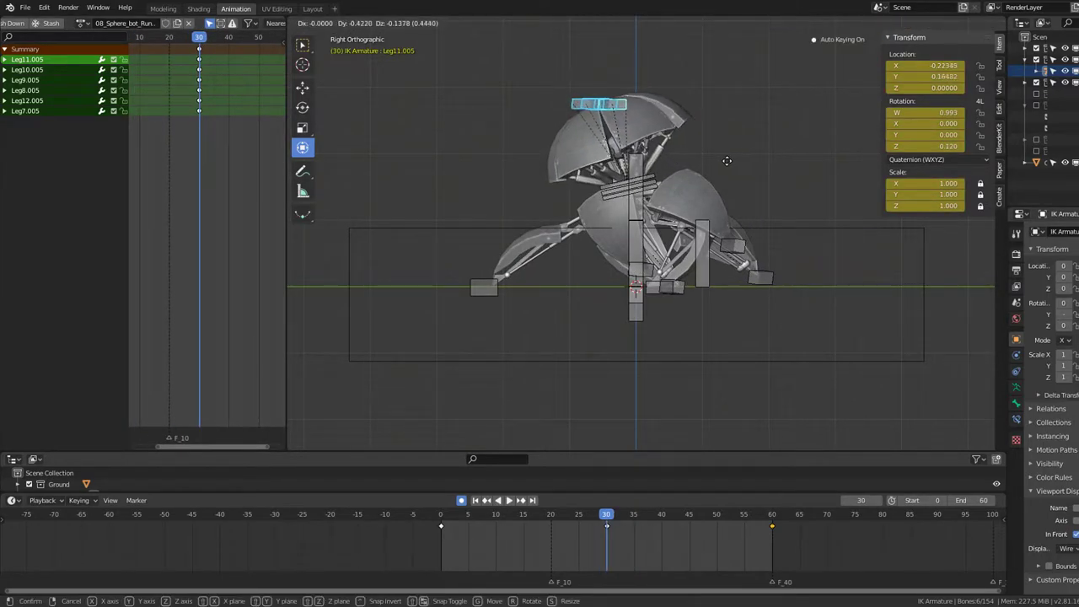
key("s")
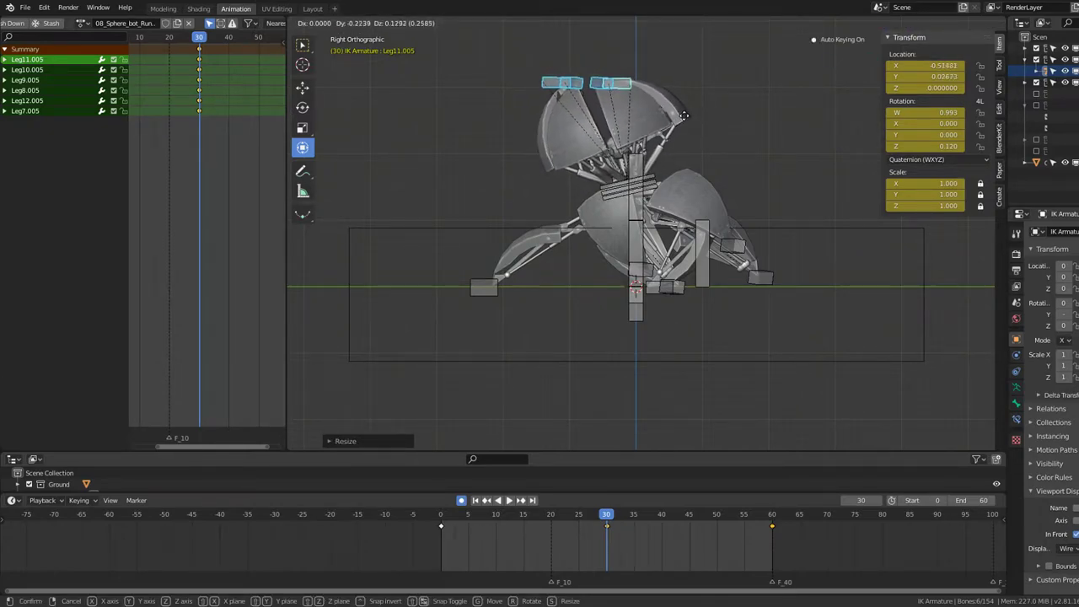
Step: Review the top leg bones' frame-30 pose from Right view with playback
middle_click_drag(686, 115, 794, 155)
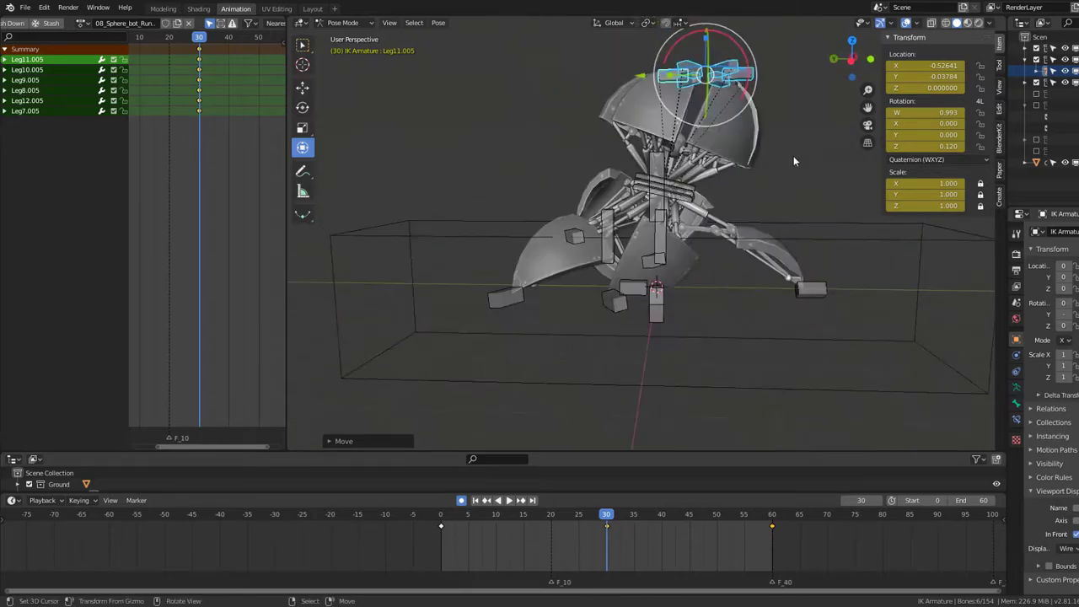
key("KP_3")
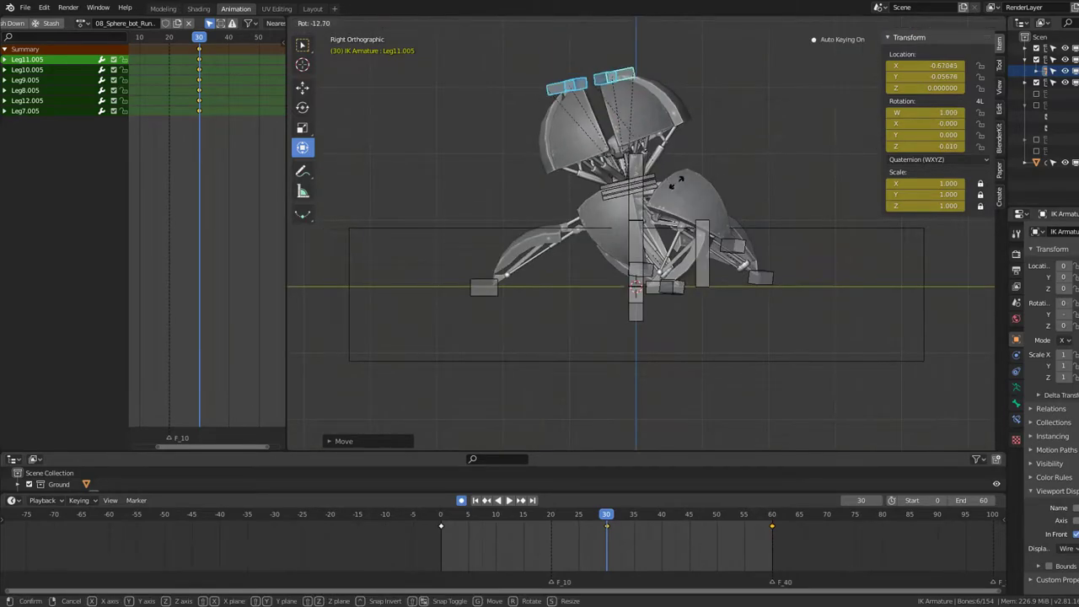
scroll(251, 144, "up", 3, "ctrl")
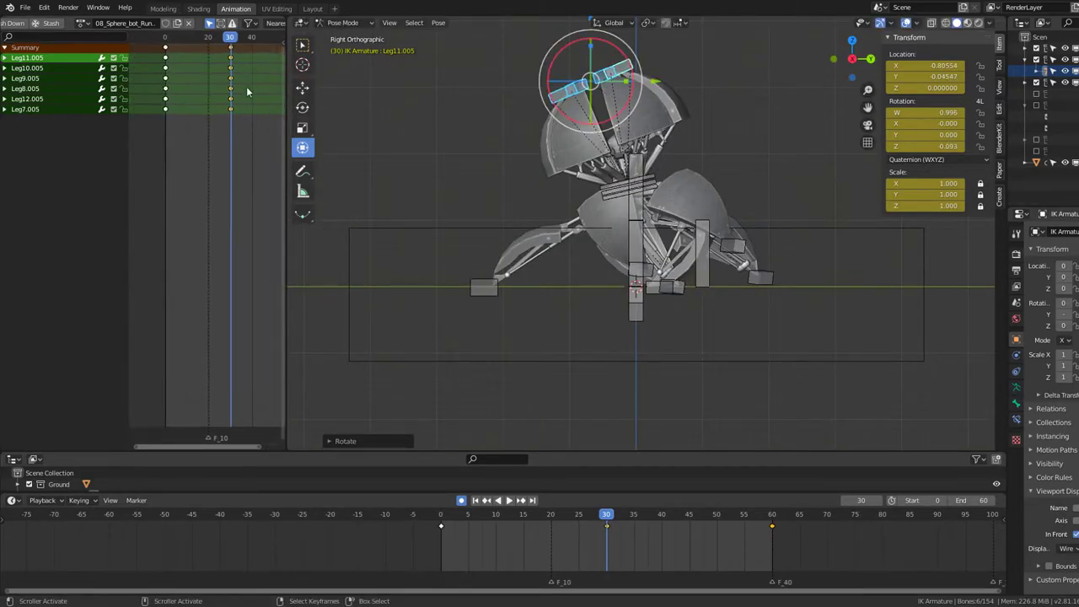
key("space")
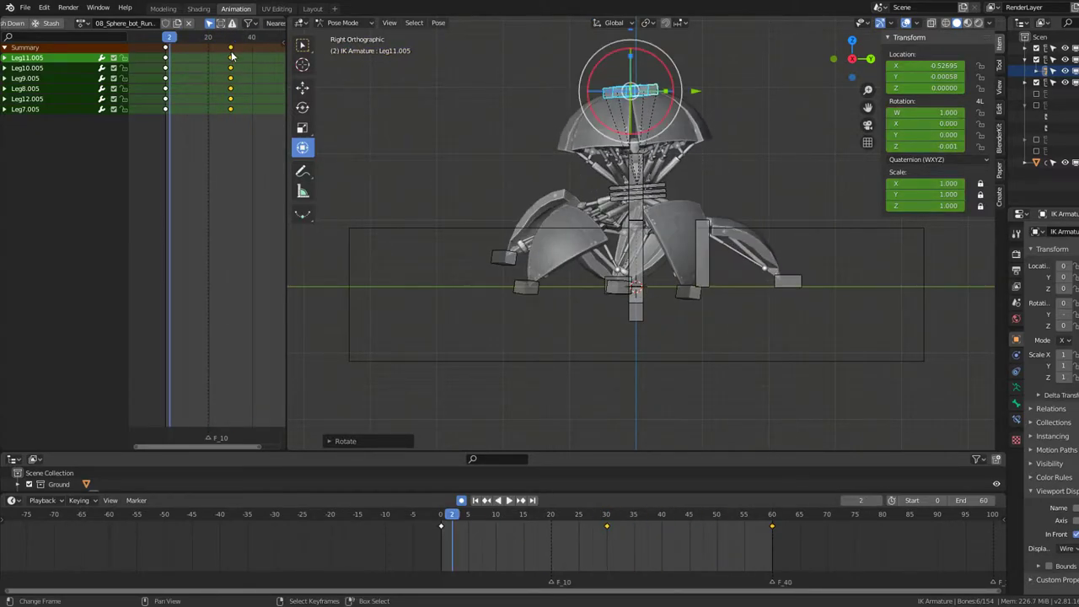
key("space")
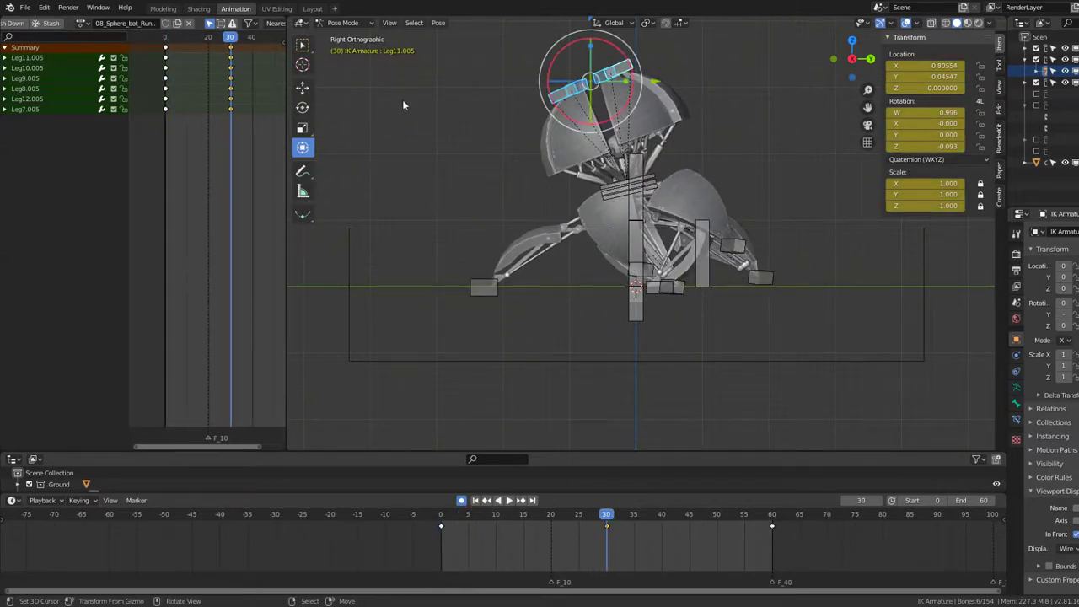
Step: Set Leg11.005 to quaternion Z 0.070, reposition the leg controllers at frame 30, and open Snap
left_click(695, 175)
key("g")
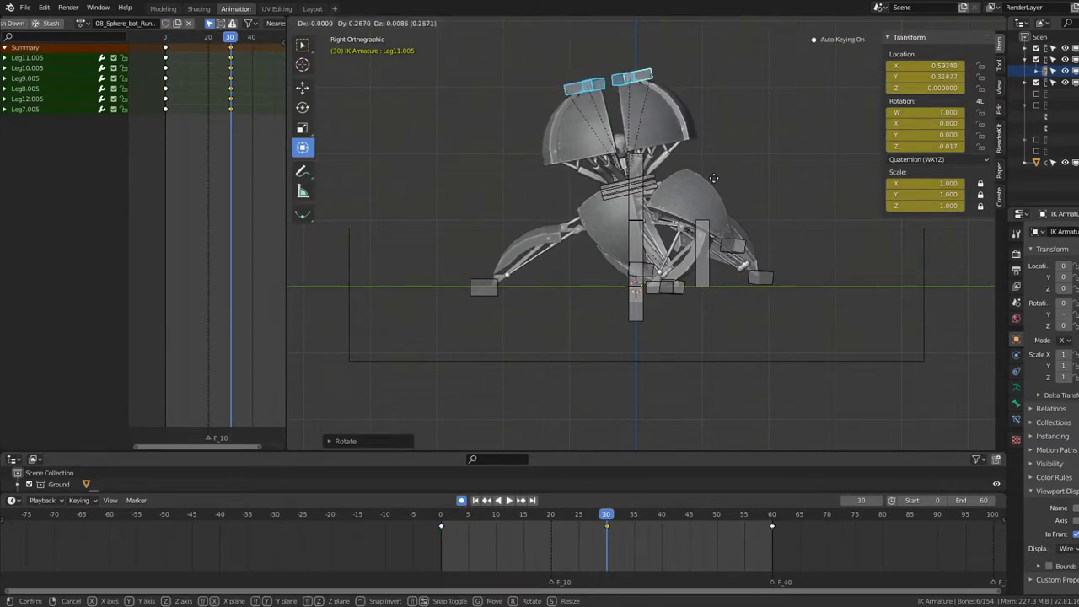
key("g")
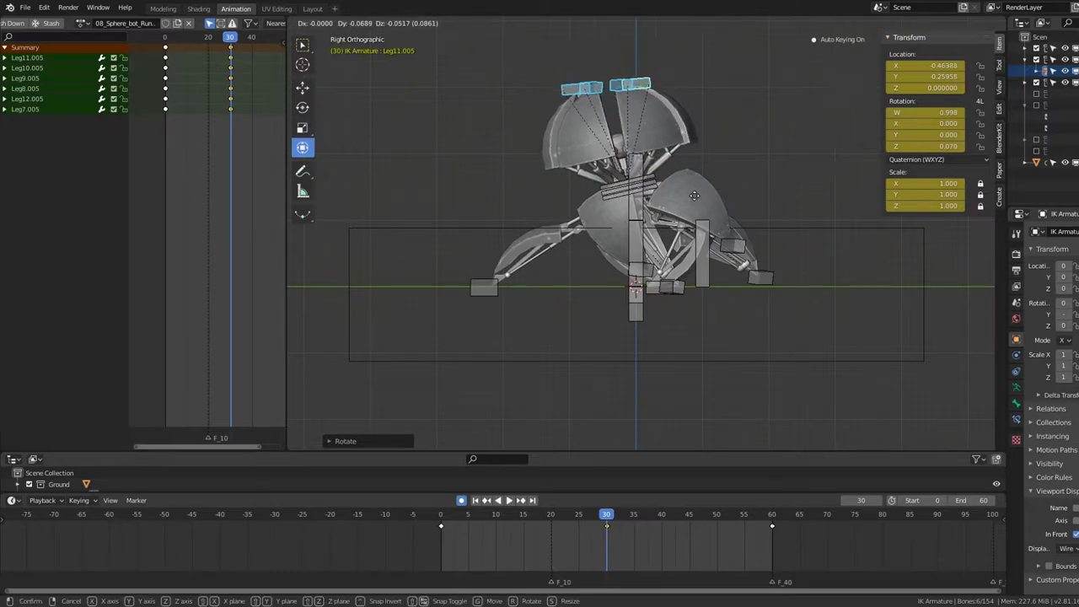
left_click(698, 190)
middle_click_drag(544, 105, 655, 175)
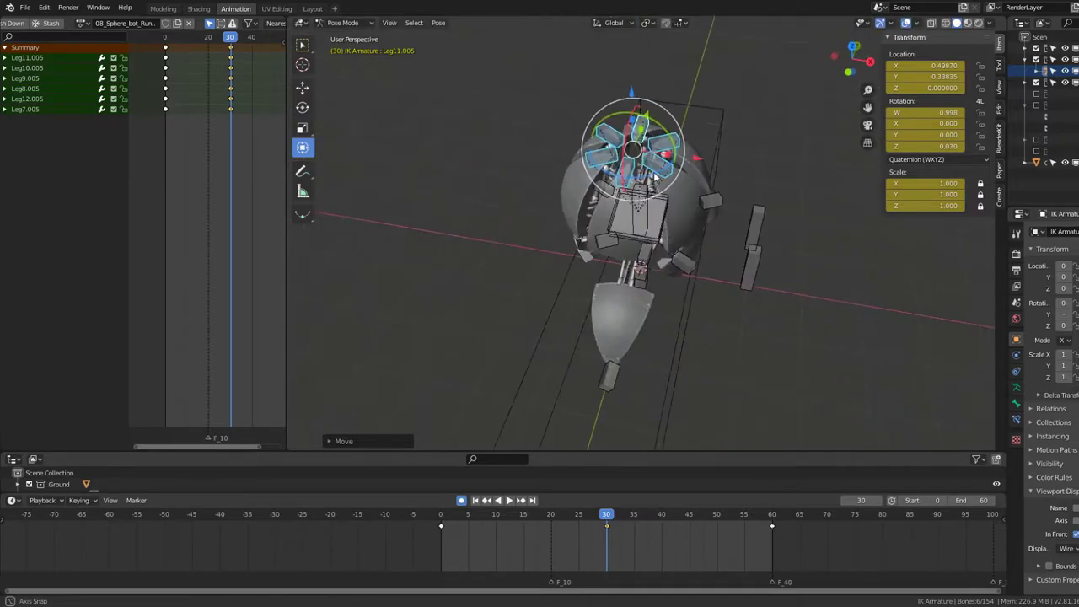
key("KP_3")
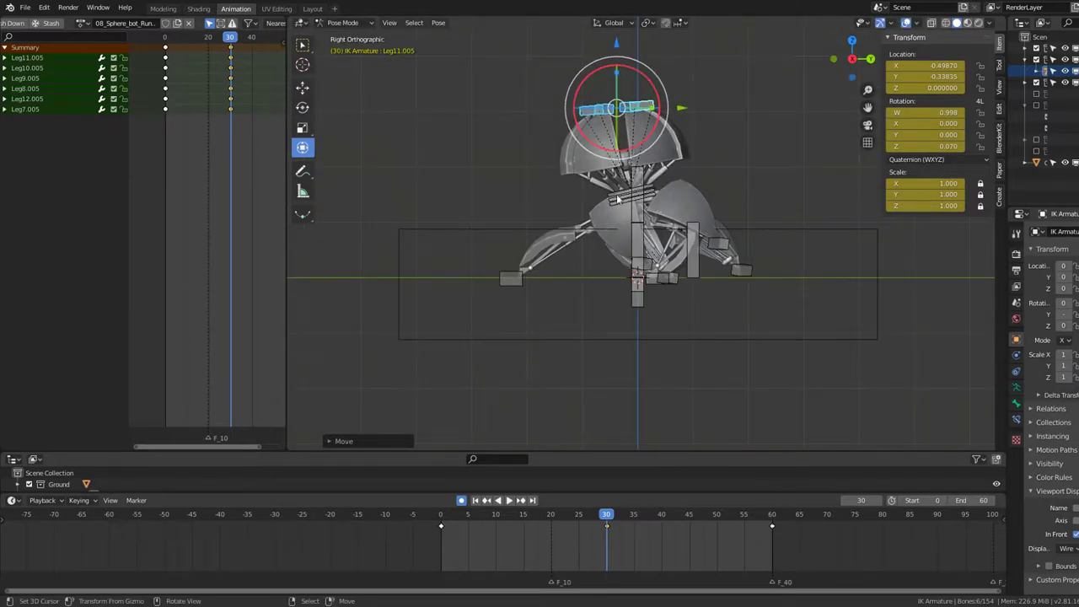
key("shift+s")
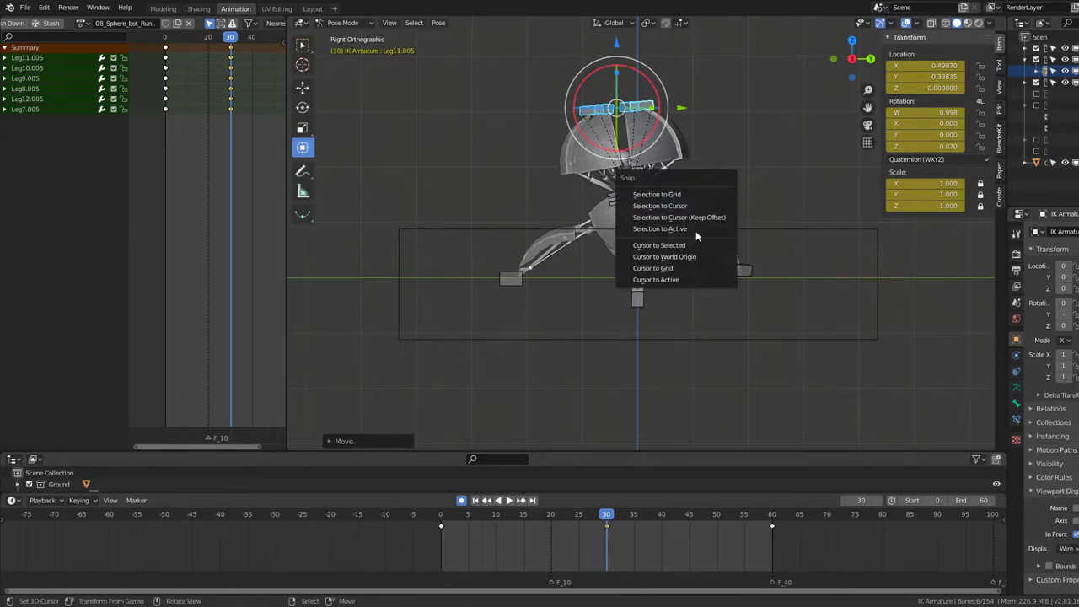
Step: Snap the cursor to the selected bone and adjust the leg controllers' pose at frame 0
left_click(696, 245)
key("shift+Left")
key("space")
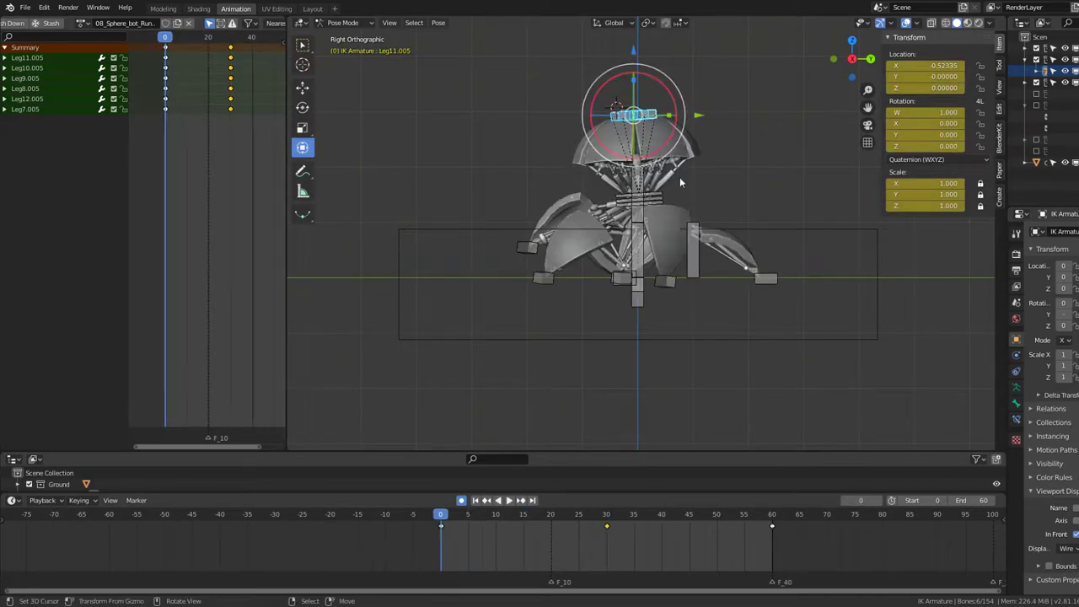
key("Home")
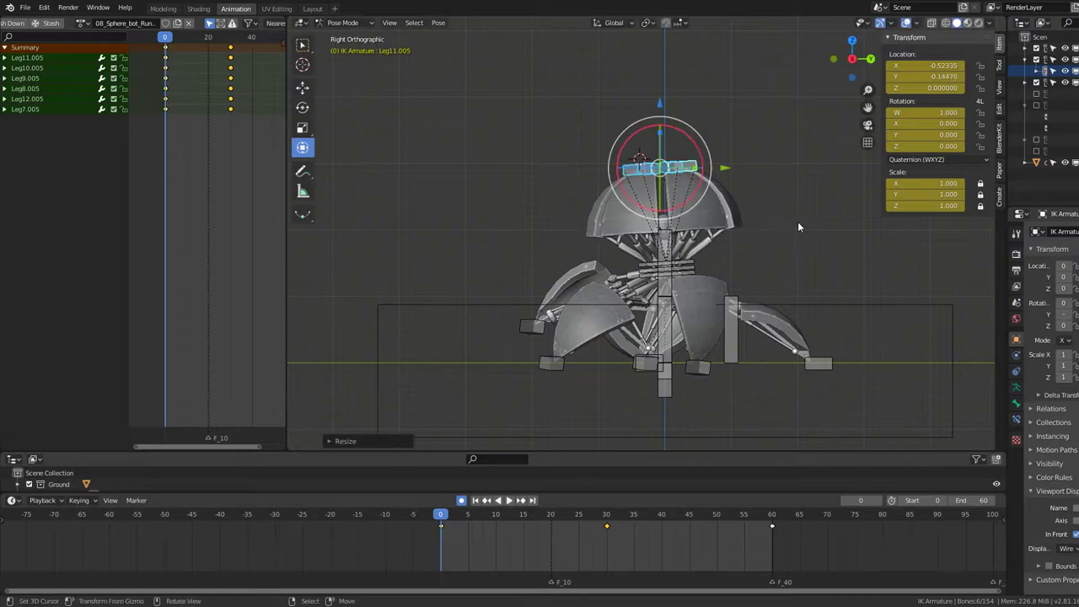
key("g")
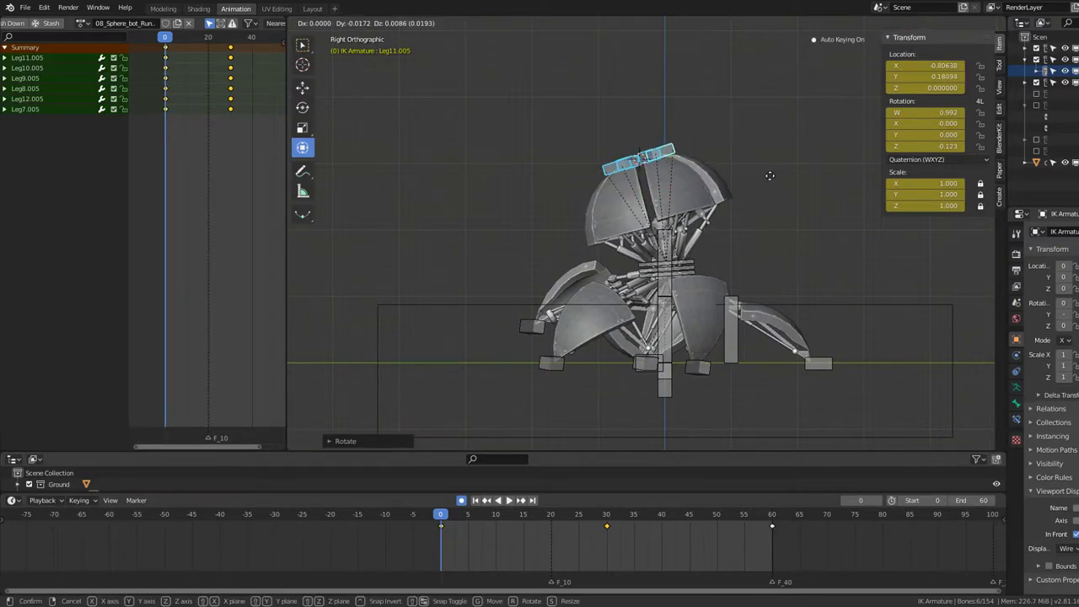
middle_click_drag(209, 71, 207, 97)
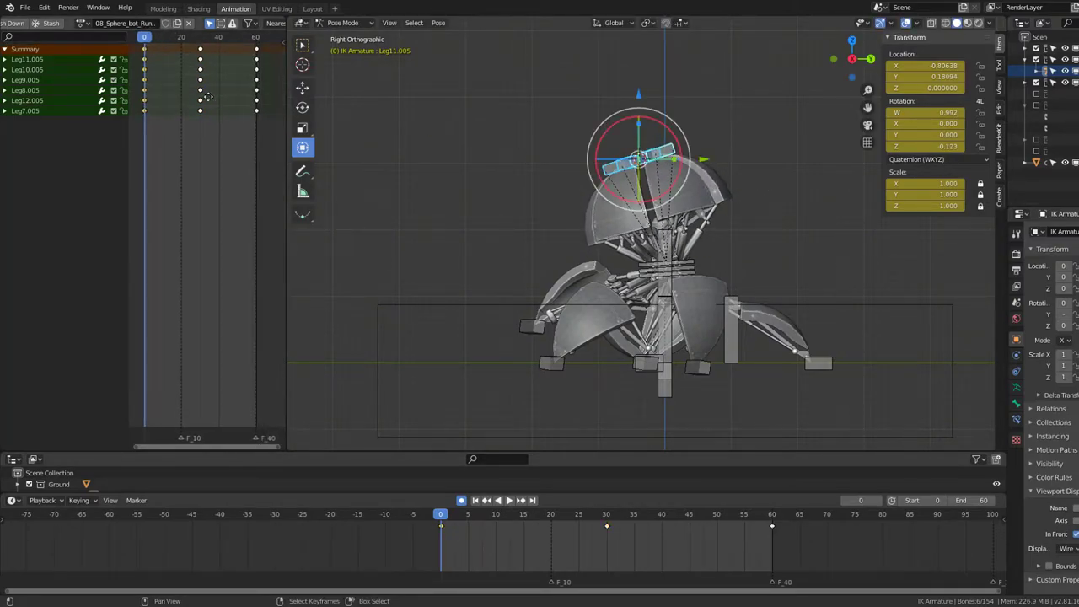
Step: Play back the walk cycle and review the leg poses from front, diagonal and side views
key("space")
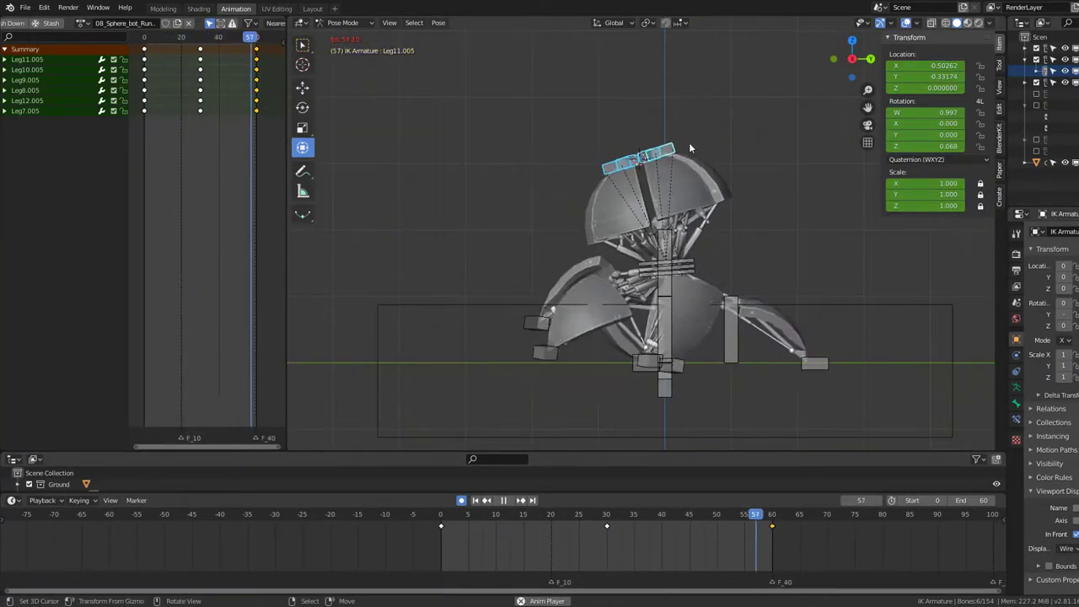
key("space")
left_click(163, 80)
left_click_drag(163, 80, 143, 88)
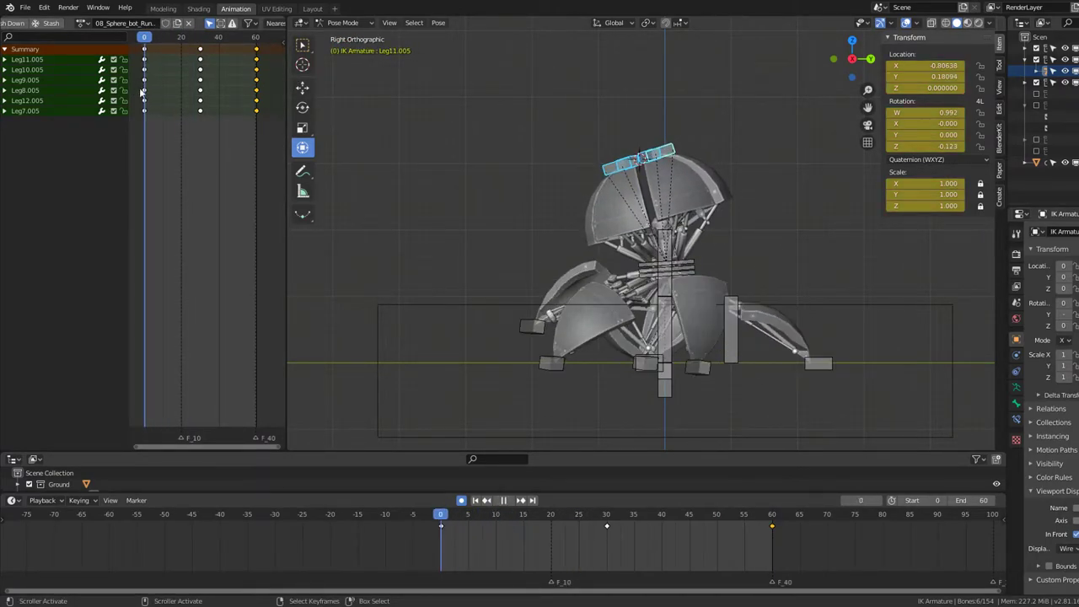
middle_click_drag(380, 185, 448, 219)
key("space")
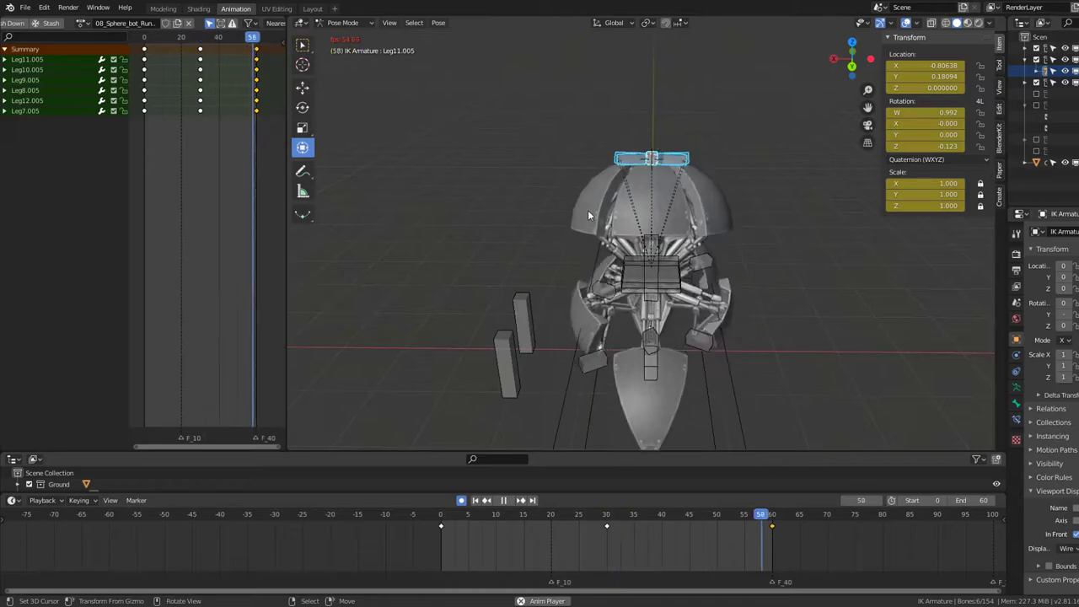
mouse_move(588, 216)
middle_mouse_down()
mouse_move(634, 182)
mouse_move(866, 173)
mouse_move(752, 177)
middle_mouse_up()
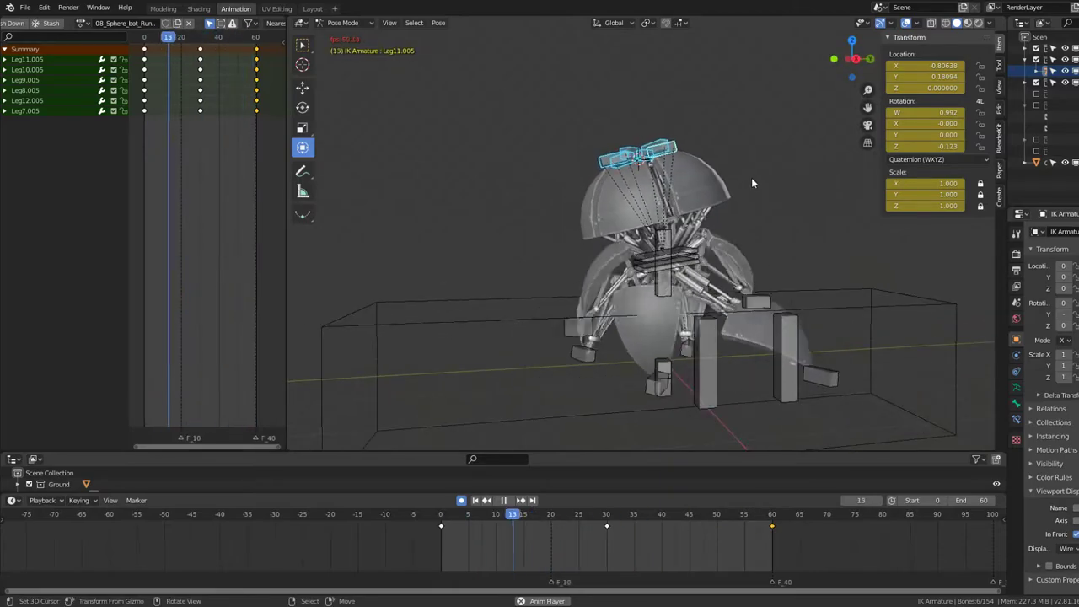
key("KP_3")
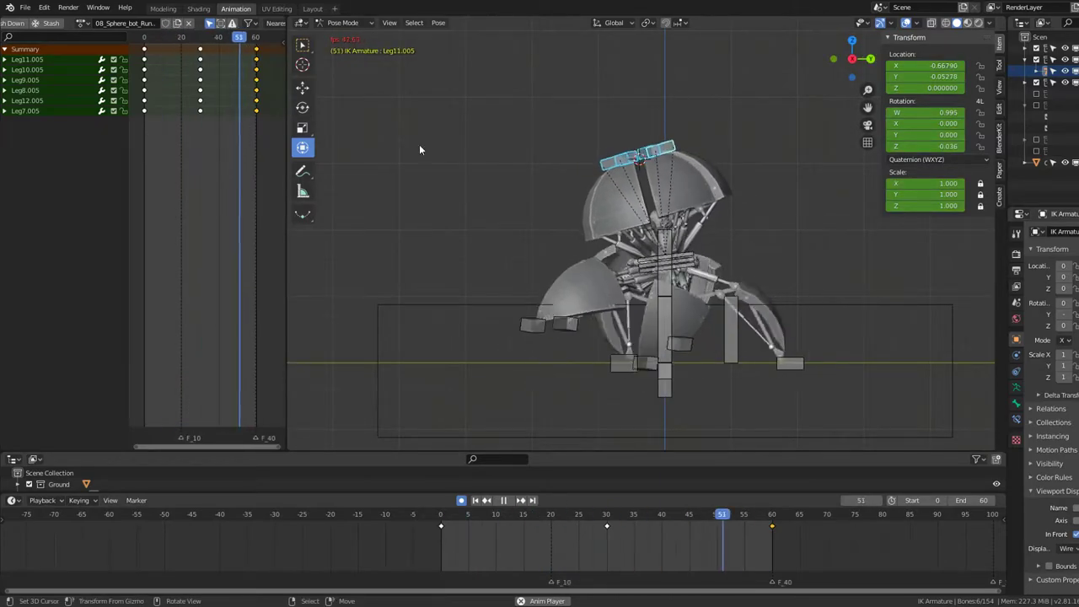
scroll(419, 149, "down", 1)
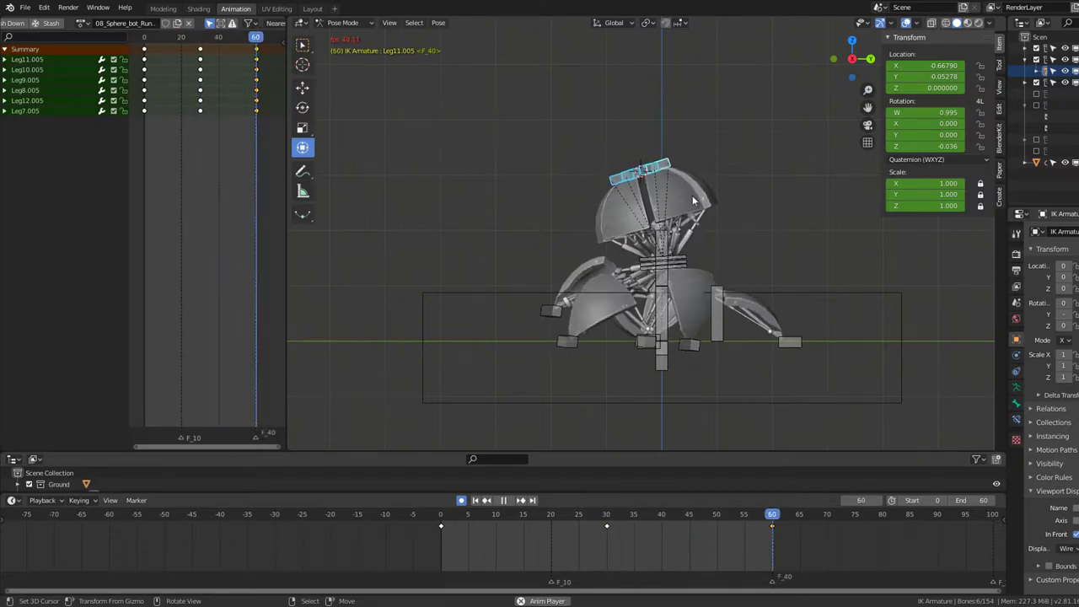
Step: Spread, move and rotate the leg controllers into the frame-30 stepping pose
left_click_drag(205, 101, 202, 100)
key("s")
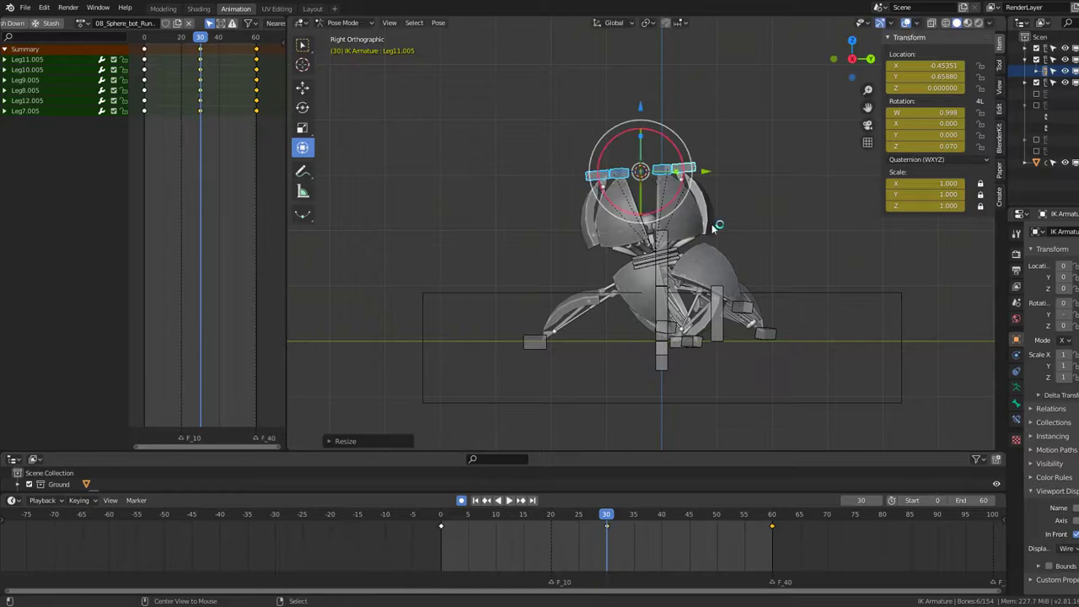
key("space")
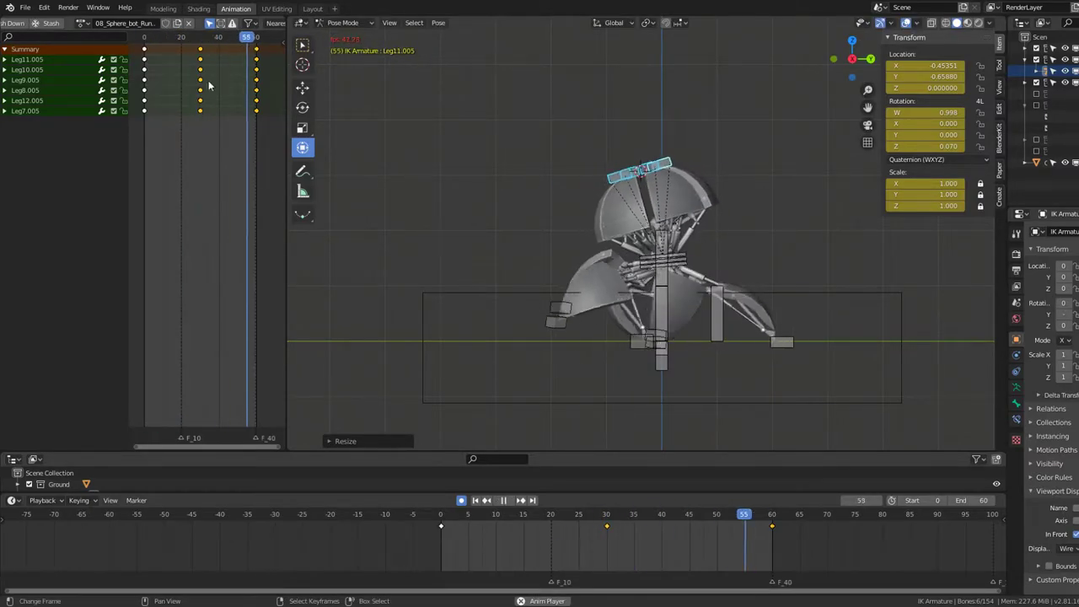
key("space")
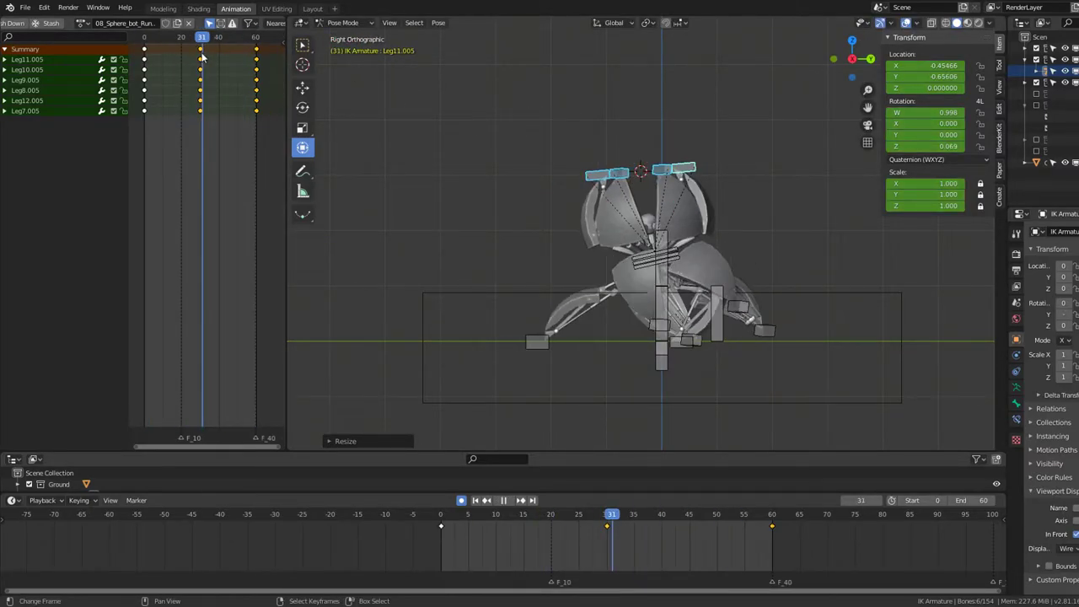
key("Left")
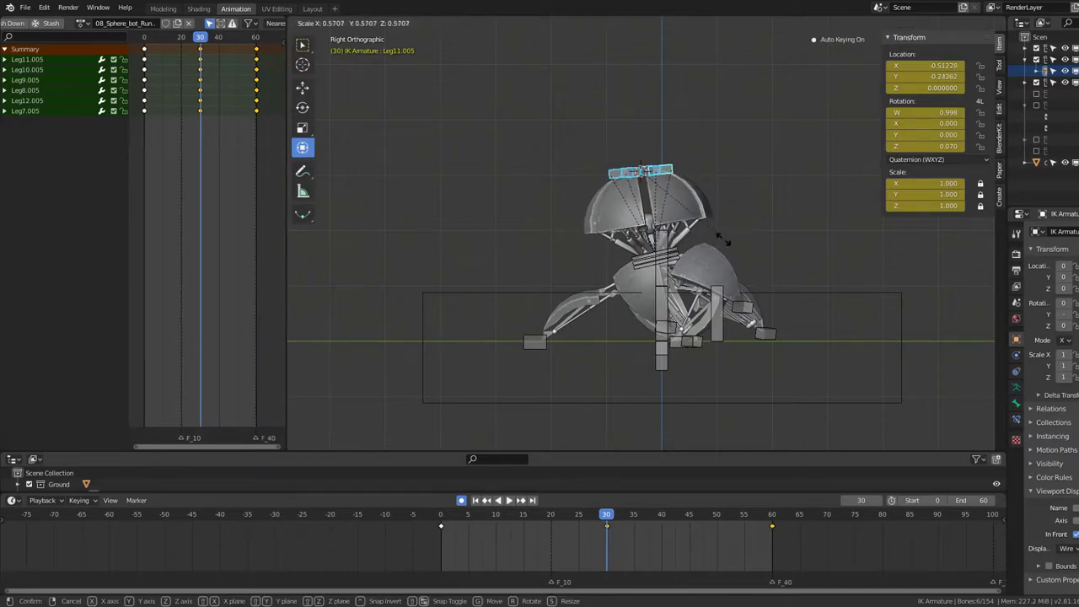
scroll(707, 244, "up", 2)
key("g")
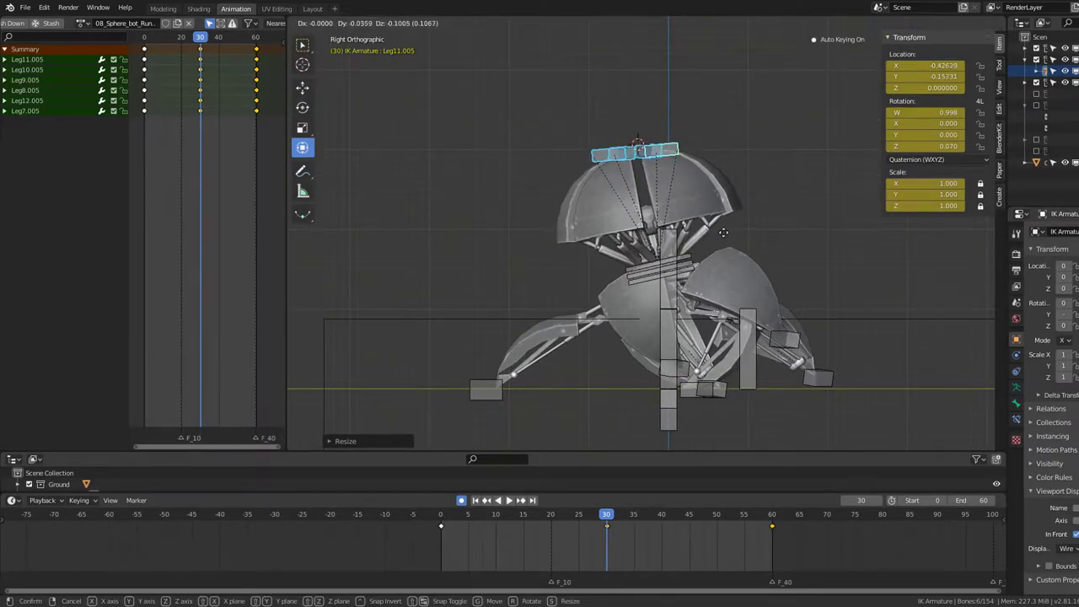
left_click(723, 232)
key("r")
Step: Scale and move the leg controllers into an in-between pose at frame 15
left_click(172, 107)
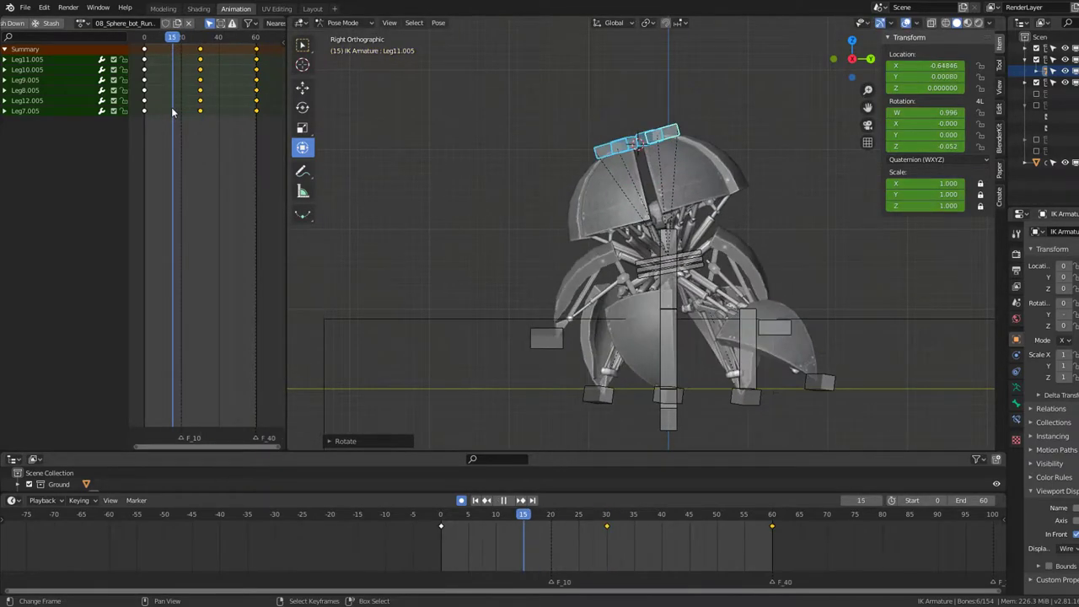
key("s")
left_click(818, 264)
key("g")
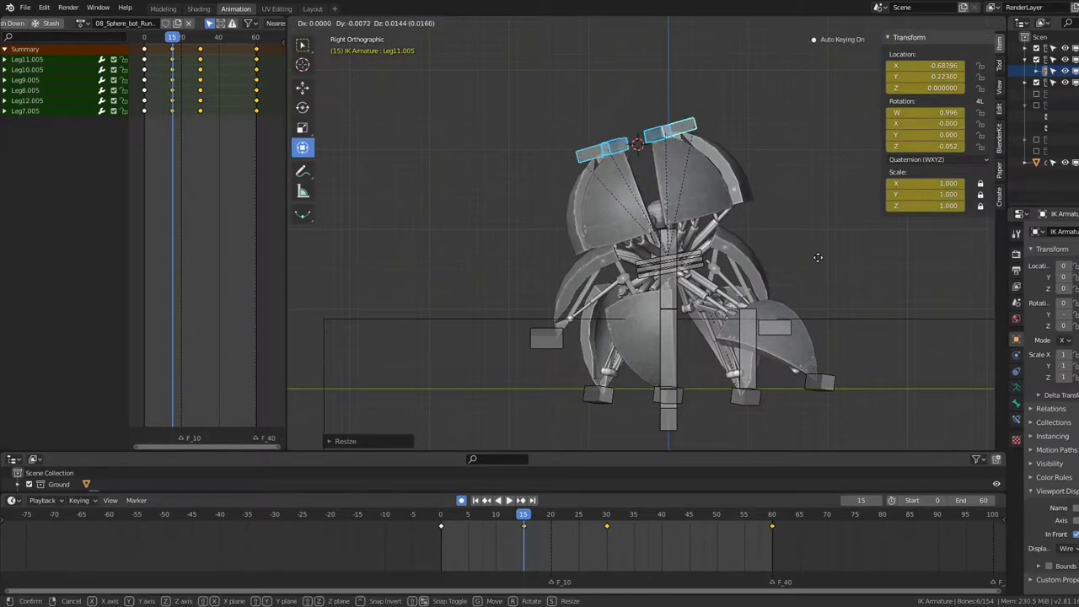
left_click(820, 242)
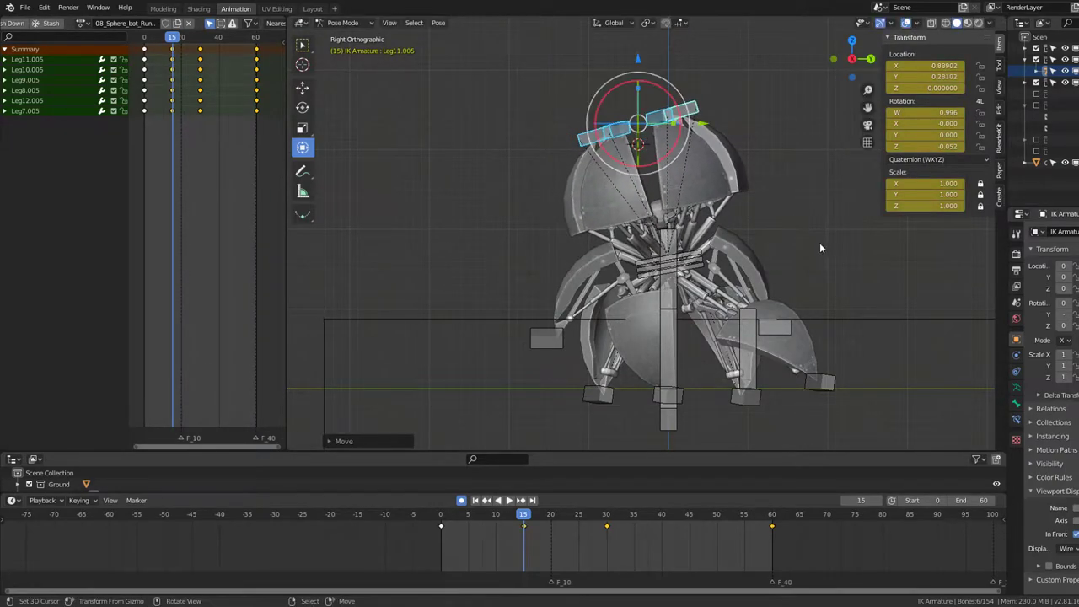
key("s")
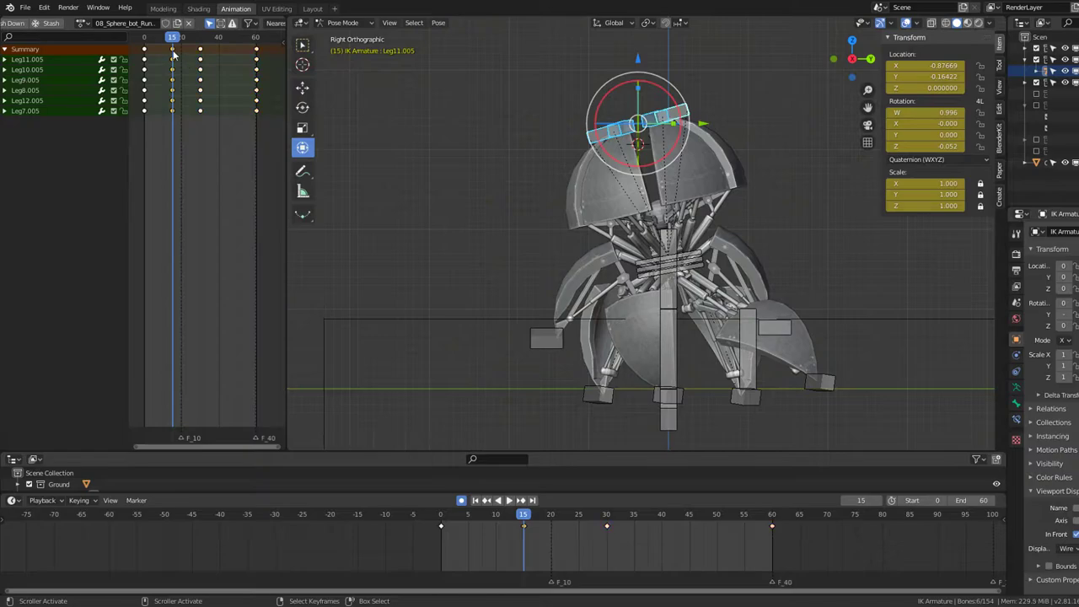
Step: Place the copied leg keys at frame 45 and play back the full 0–60 cycle
left_click(230, 60)
key("space")
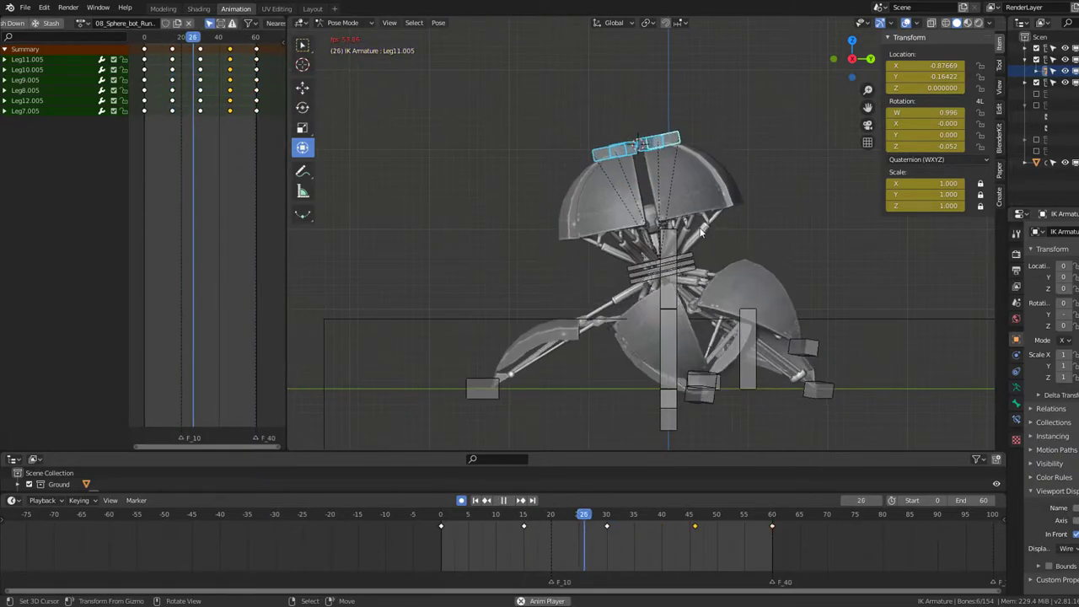
middle_click_drag(689, 245, 679, 227)
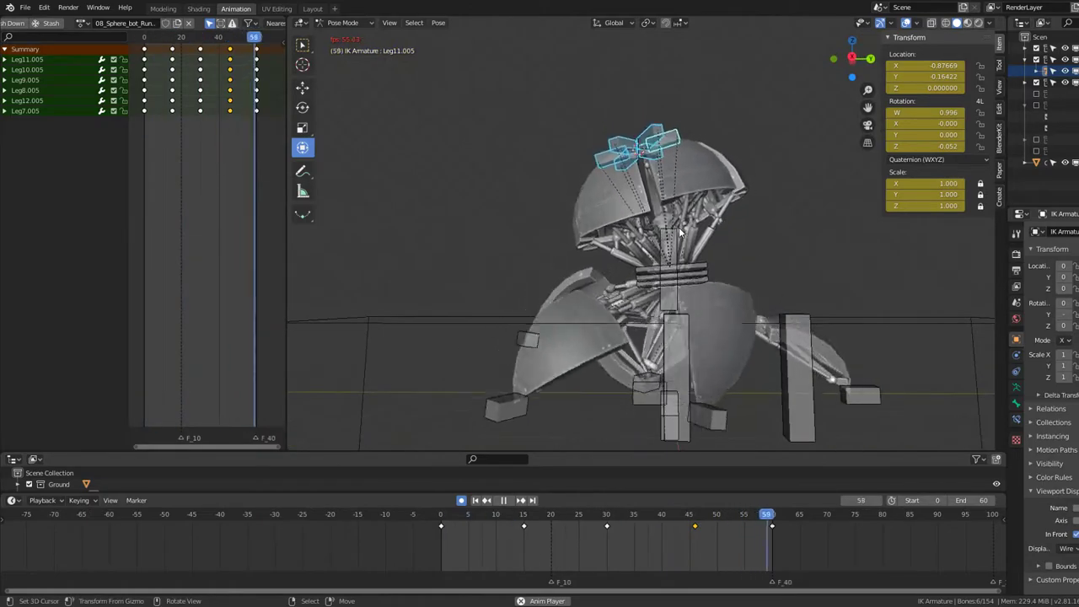
scroll(679, 227, "up", 8)
scroll(667, 254, "down", 10)
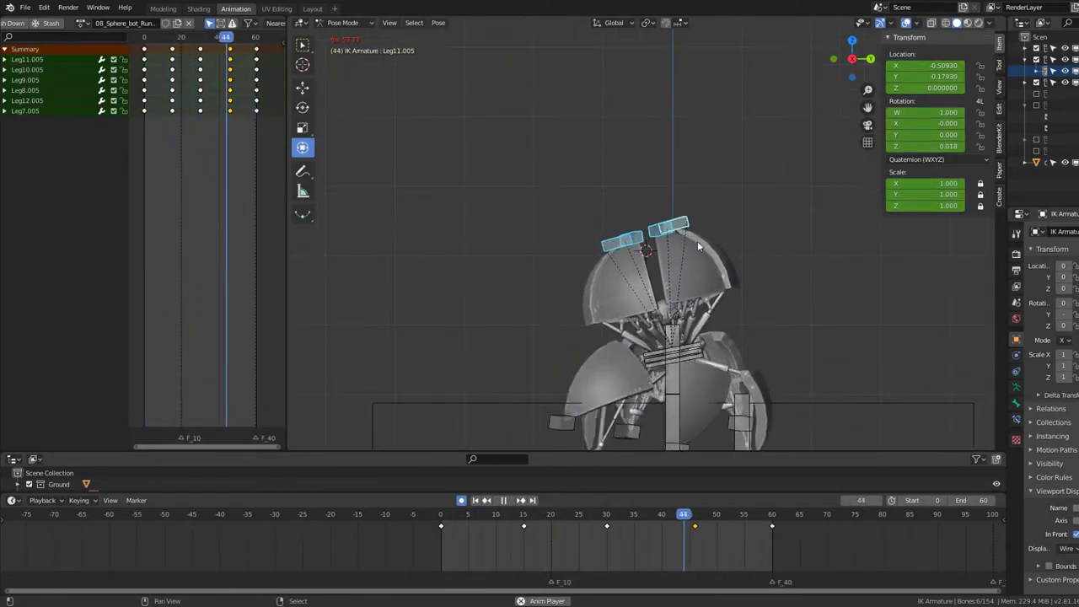
key("space")
left_click(666, 281)
Step: Cancel a trial body rotation and scrub to frame 30 with the robot centred
key("r")
key("Escape")
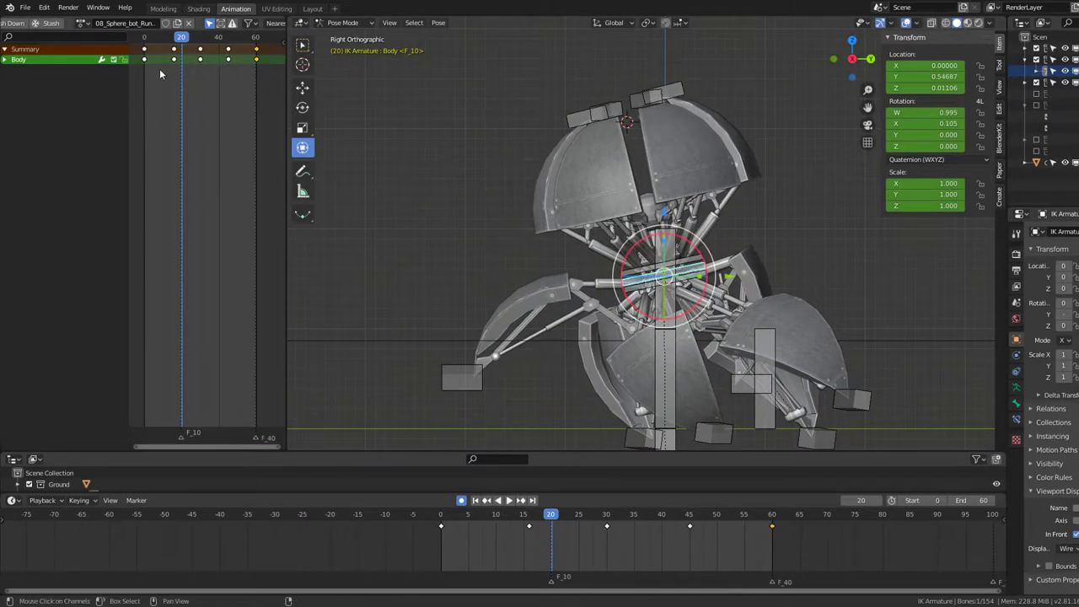
left_click_drag(181, 69, 200, 71)
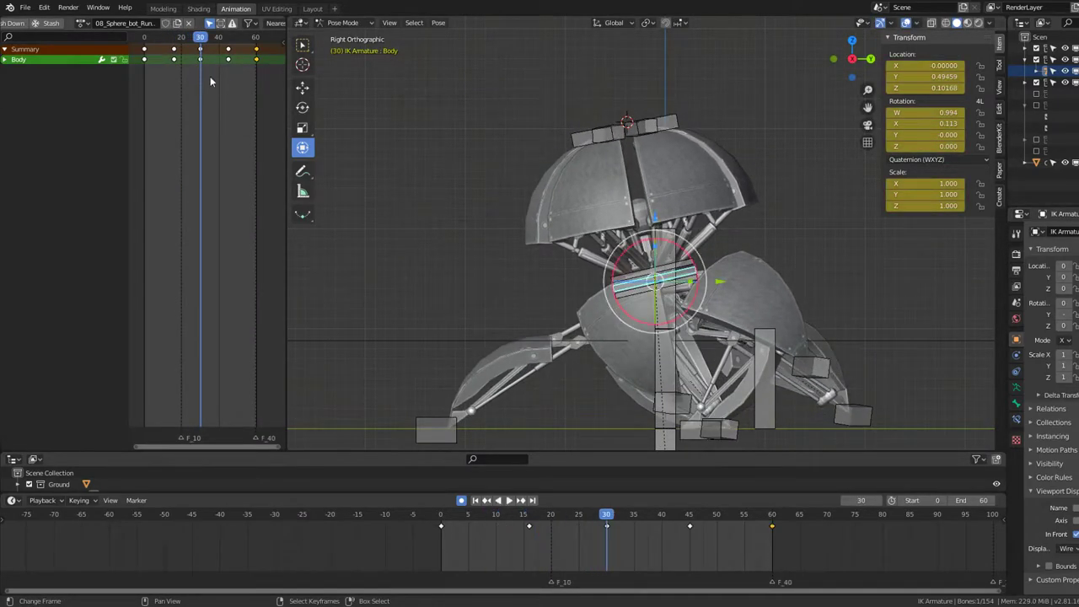
middle_click_drag(763, 231, 732, 169, "shift")
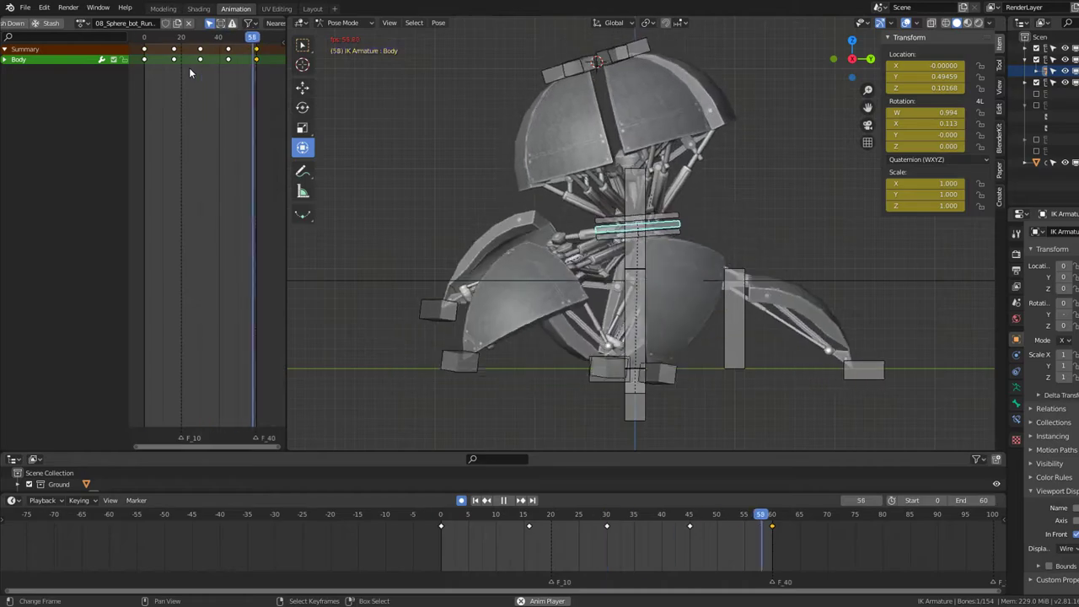
key("Escape")
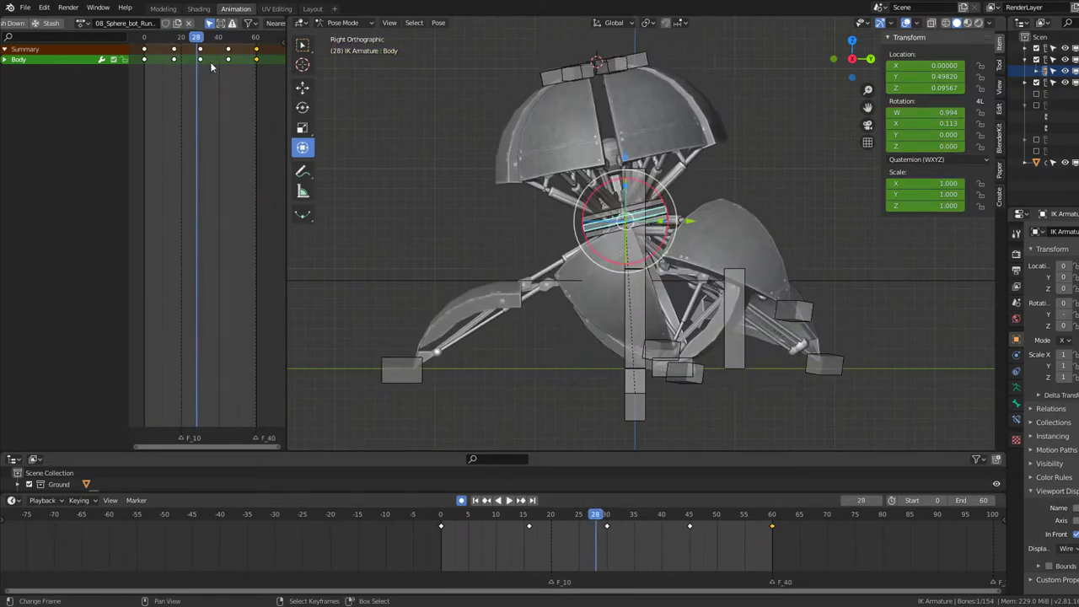
Step: Tilt and lower the Body bone at frame 30, then preview the cycle
key("r")
left_click(716, 179)
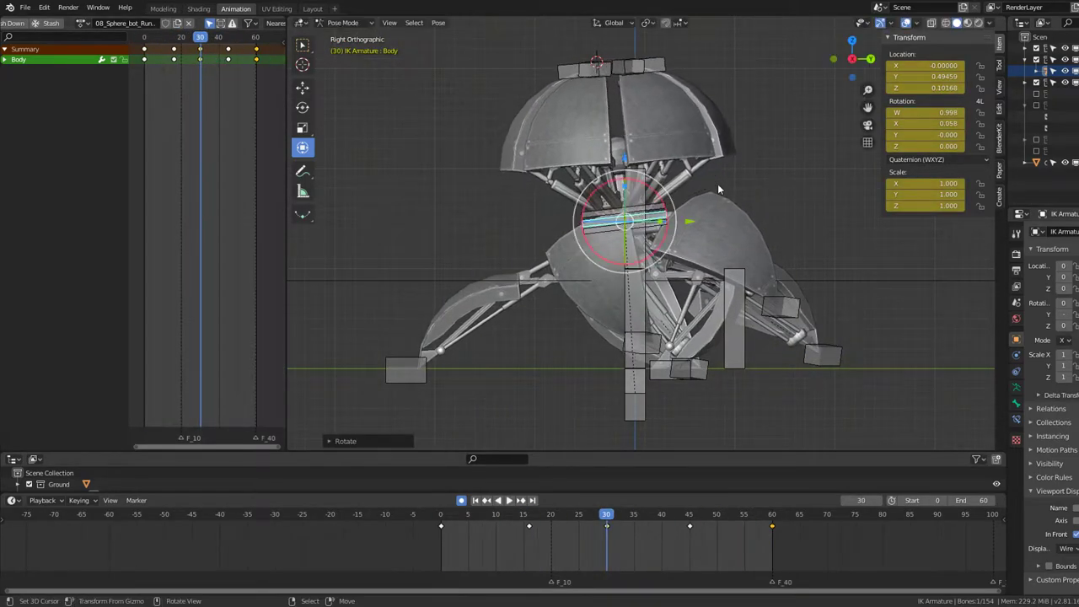
key("g")
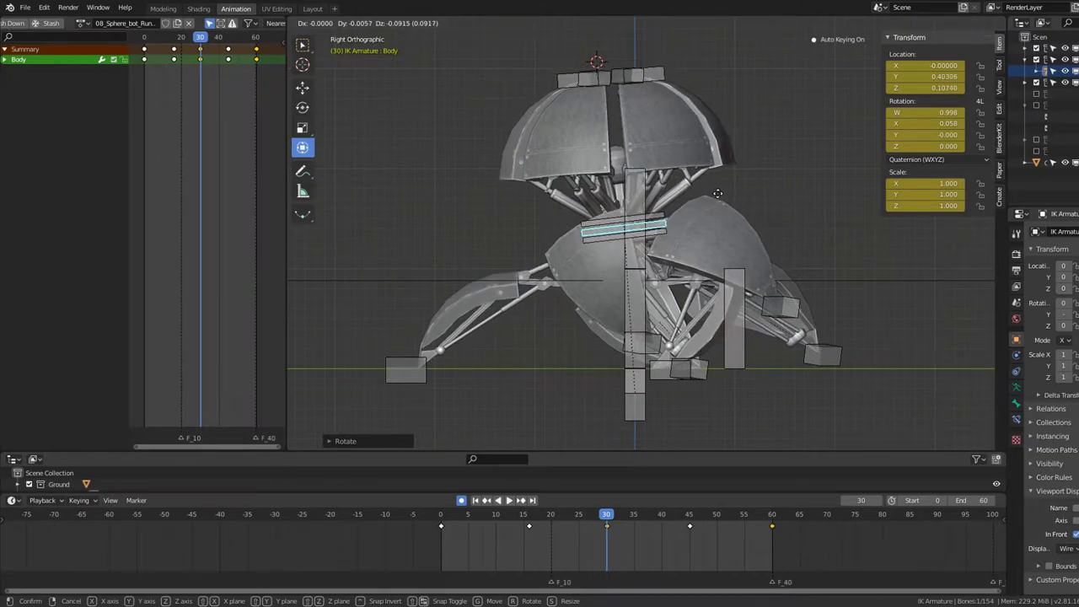
key("r")
key("g")
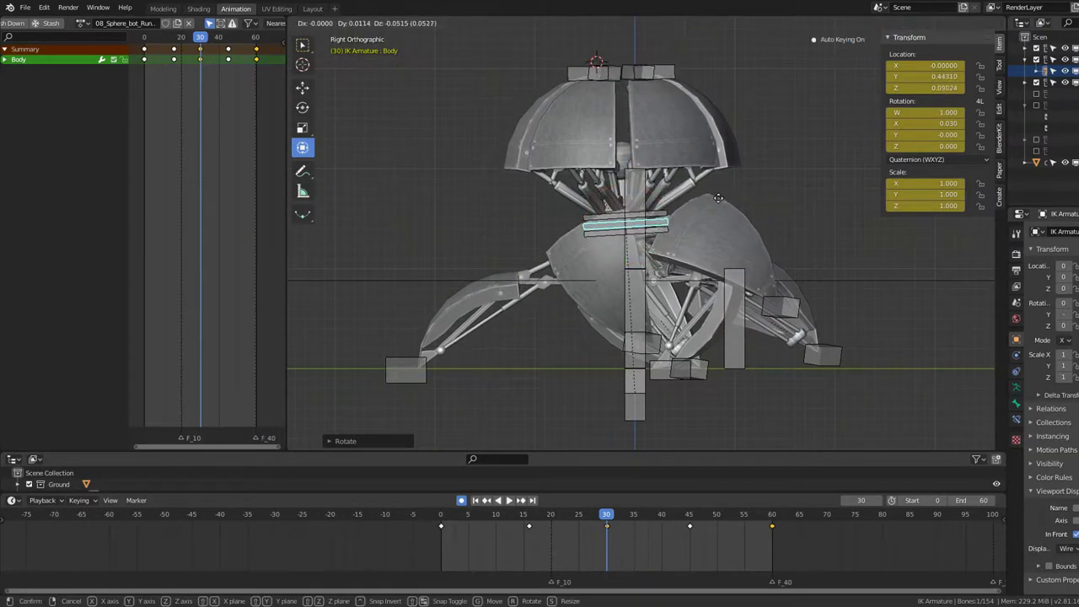
left_click(721, 201)
key("space")
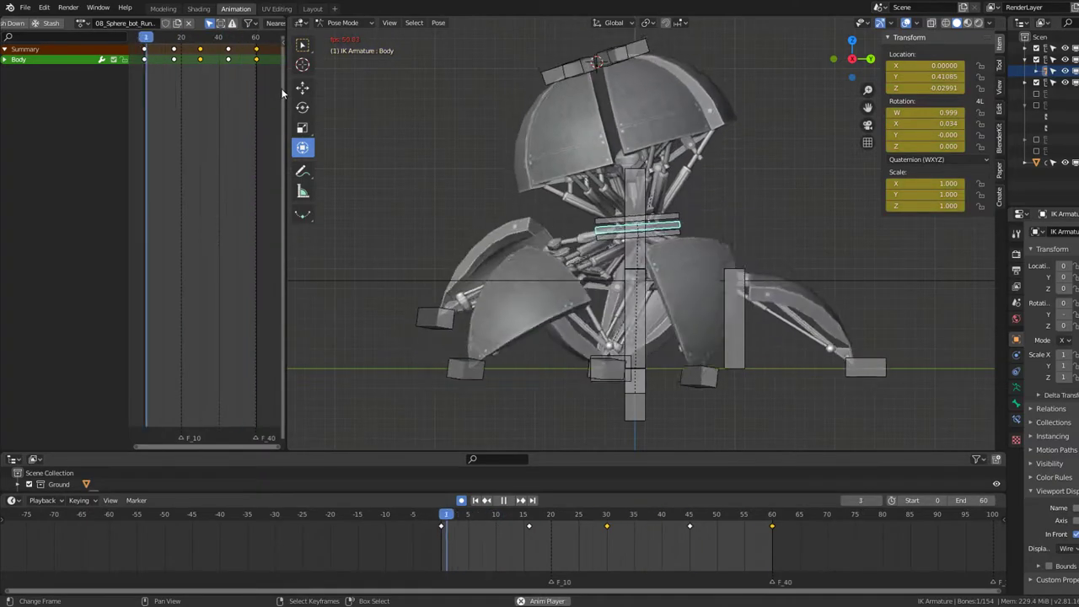
key("Escape")
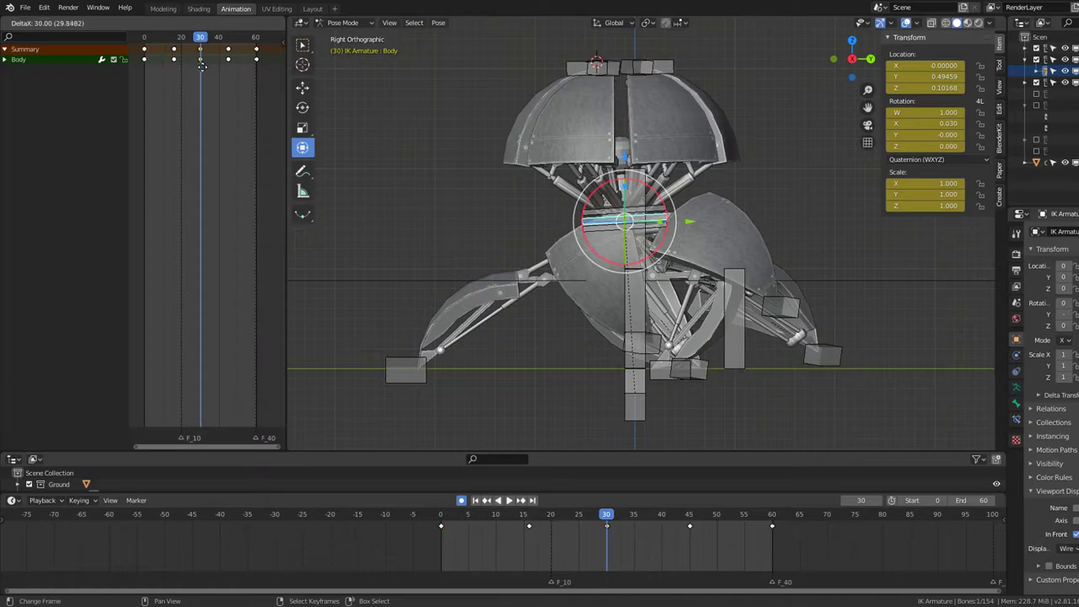
Step: Select the Body keyframes at frame 30 and review the bob while orbiting
left_click(201, 67)
key("space")
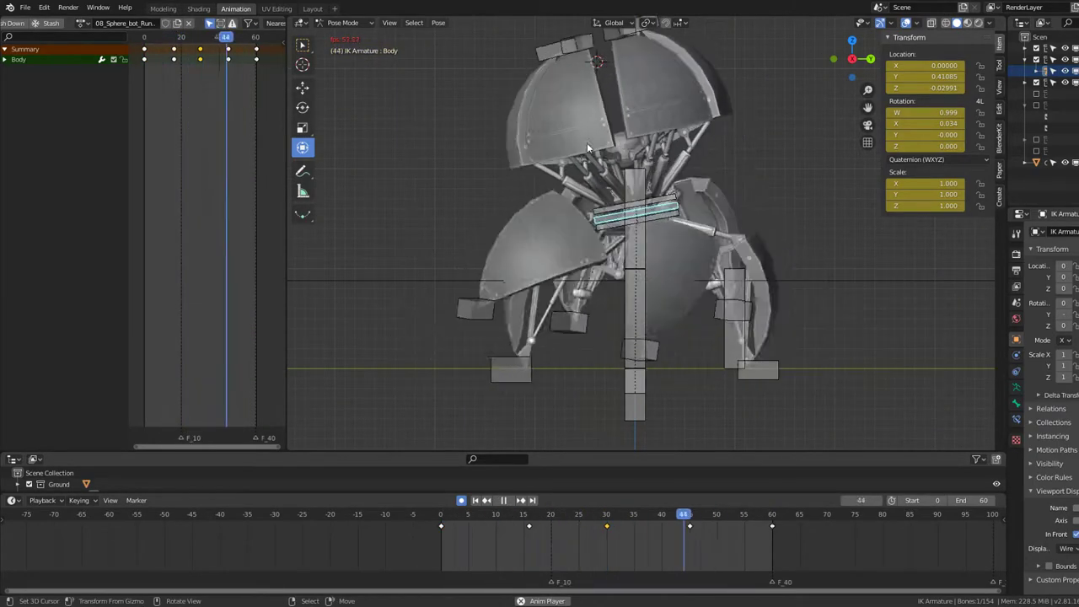
mouse_move(587, 142)
middle_mouse_down()
mouse_move(697, 154)
mouse_move(686, 149)
middle_mouse_up()
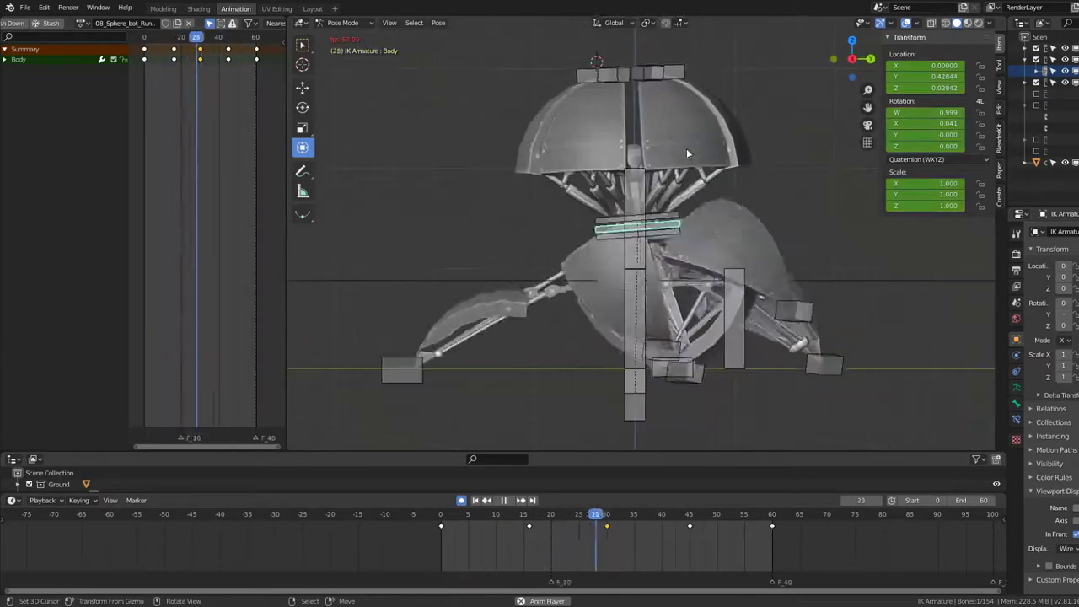
key("space")
left_click_drag(256, 38, 175, 70)
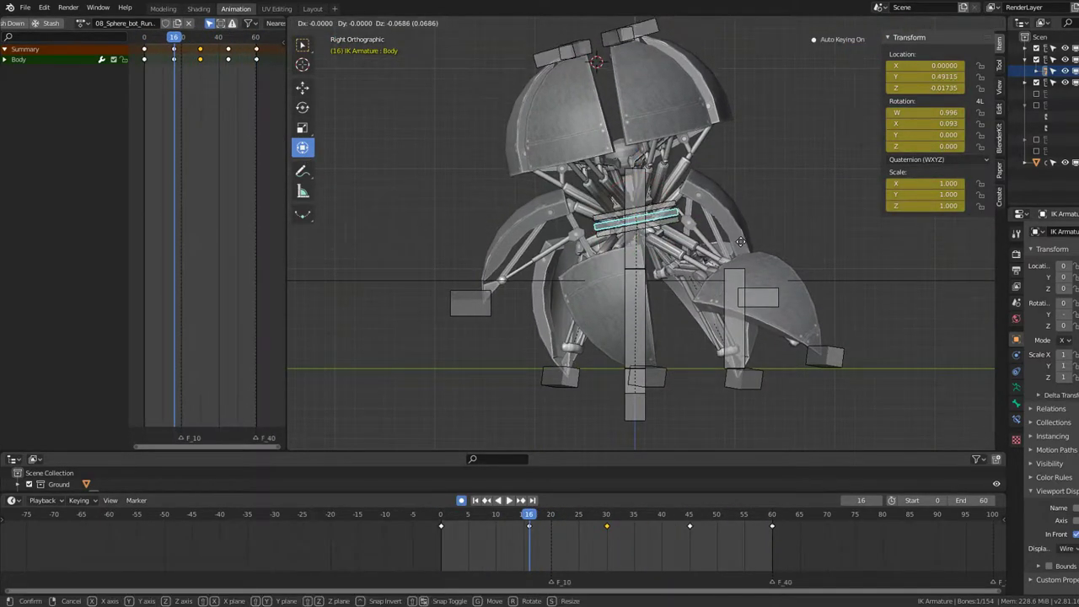
key("space")
Step: Return to the first frame and scrub through the cycle inspecting the body poses
key("shift+Left")
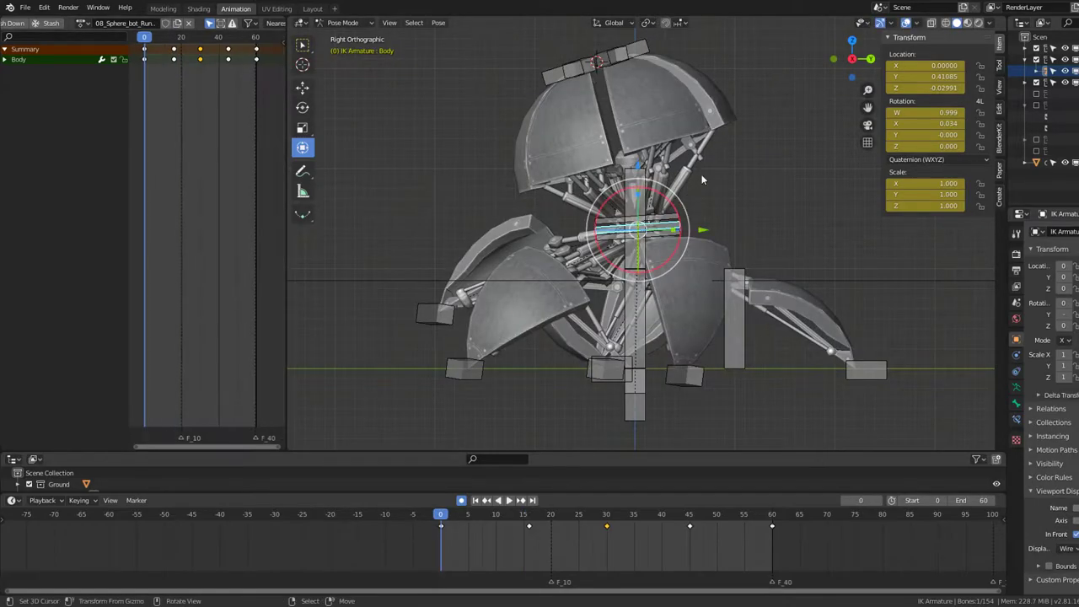
key("g")
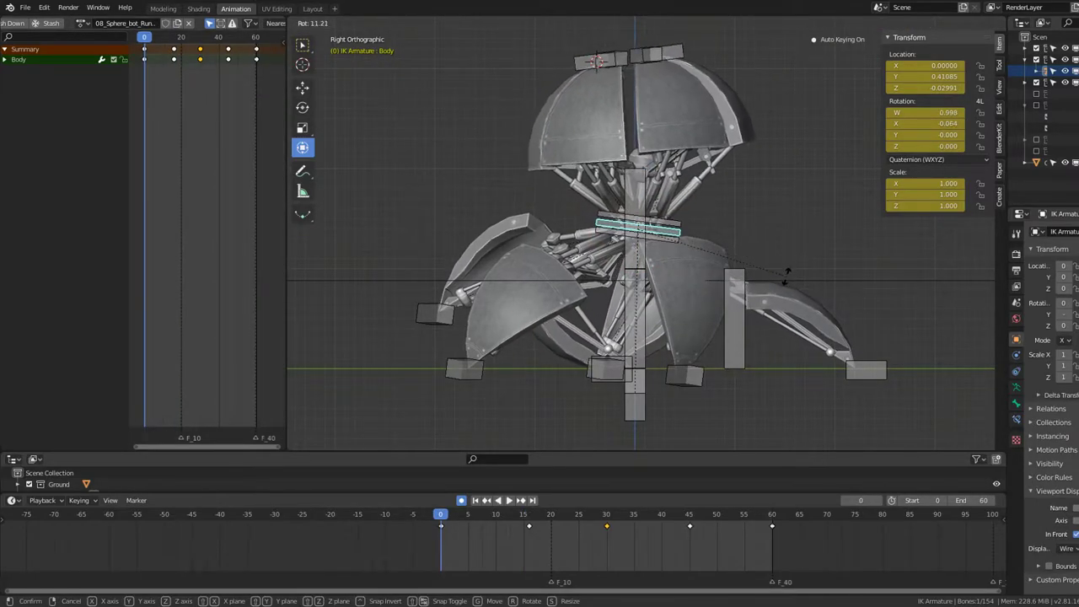
key("Escape")
key("space")
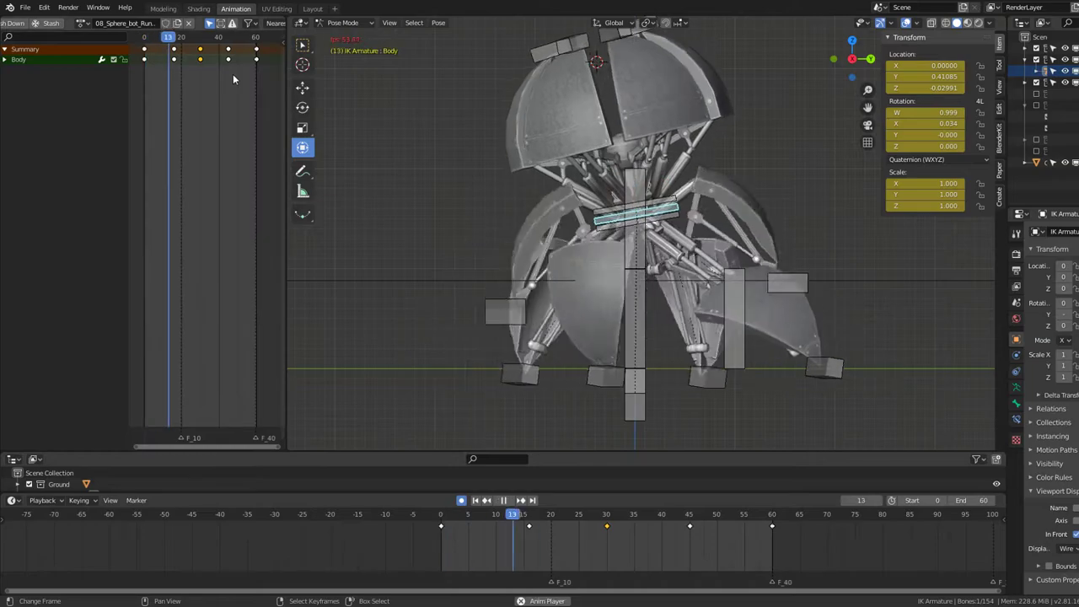
key("Escape")
left_click(155, 73)
mouse_move(156, 74)
left_mouse_down()
mouse_move(210, 94)
mouse_move(173, 87)
left_mouse_up()
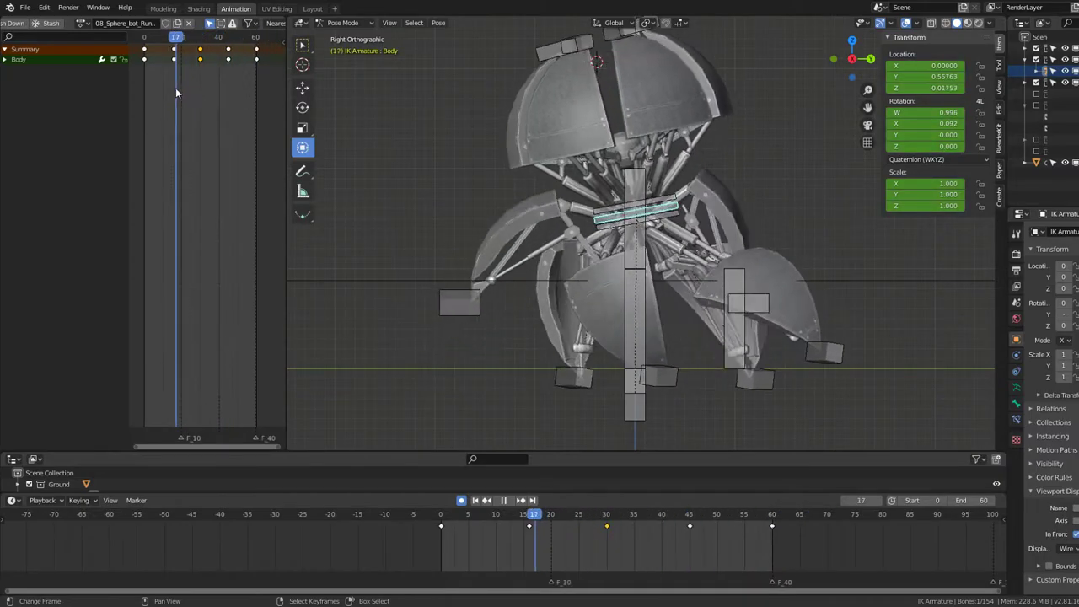
Step: Raise the Body bone at frame 16 to location Y 0.663 and check the bob
key("r")
key("Escape")
key("g")
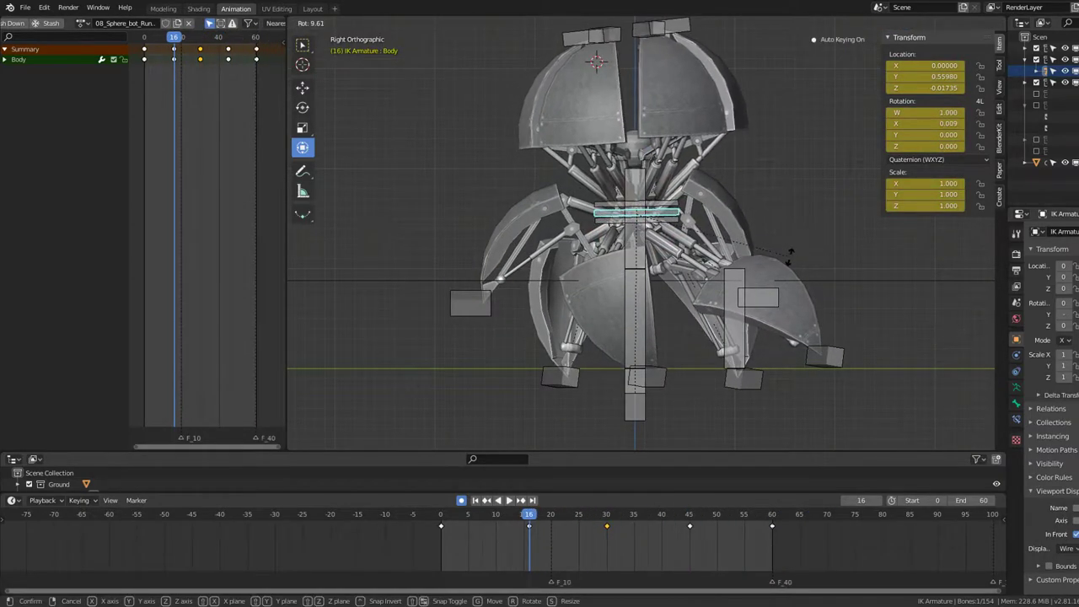
left_click(789, 249)
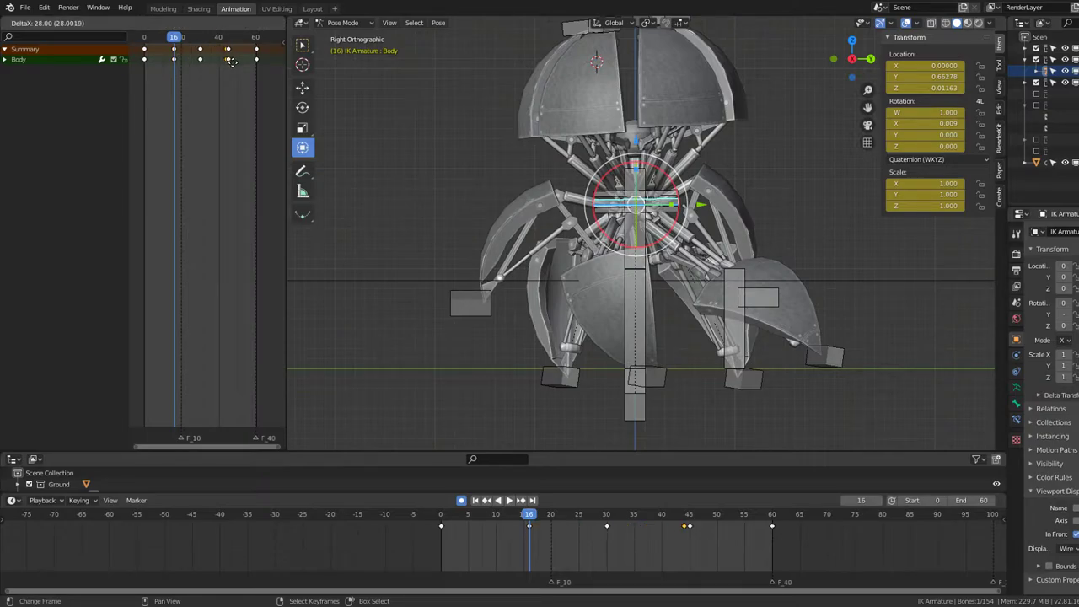
key("space")
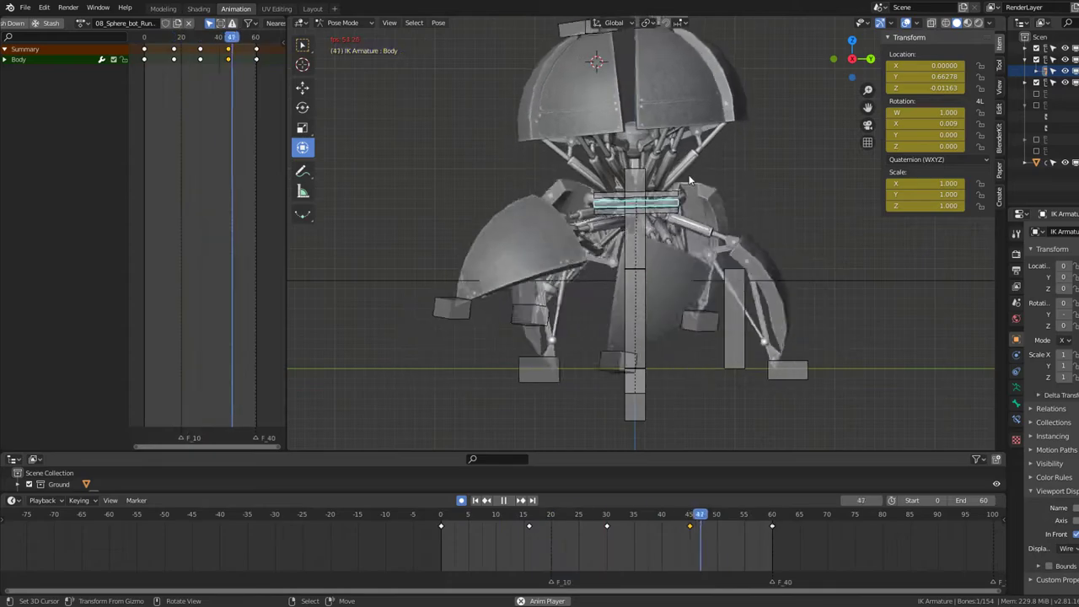
scroll(687, 176, "down", 2)
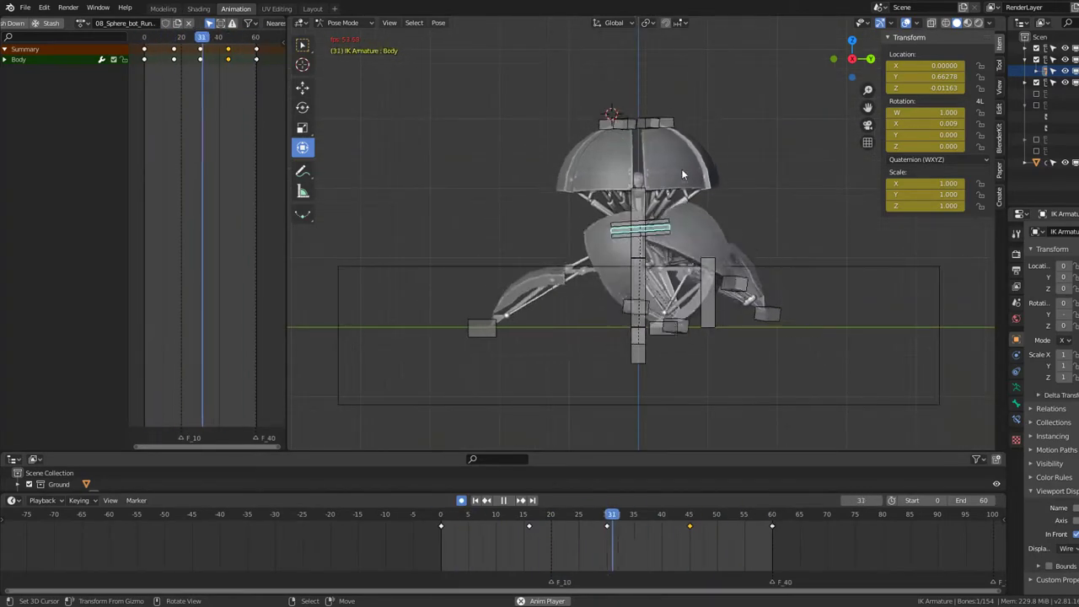
key("space")
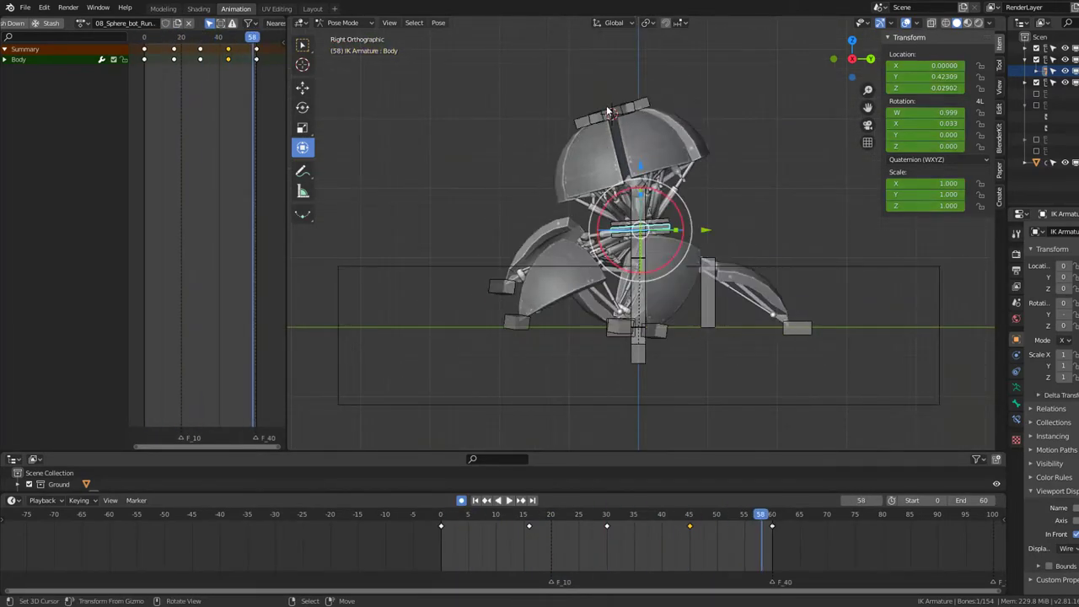
left_click_drag(669, 131, 536, 90)
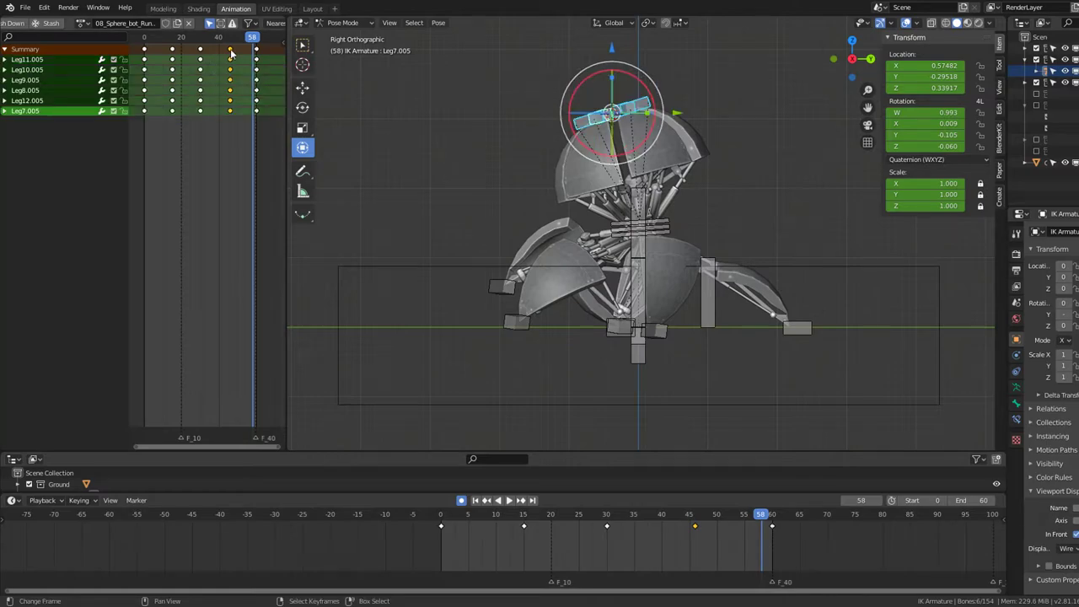
Step: Delete the frame-30 keys of the top Leg7–Leg12.005 bones
left_click(174, 49)
key("space")
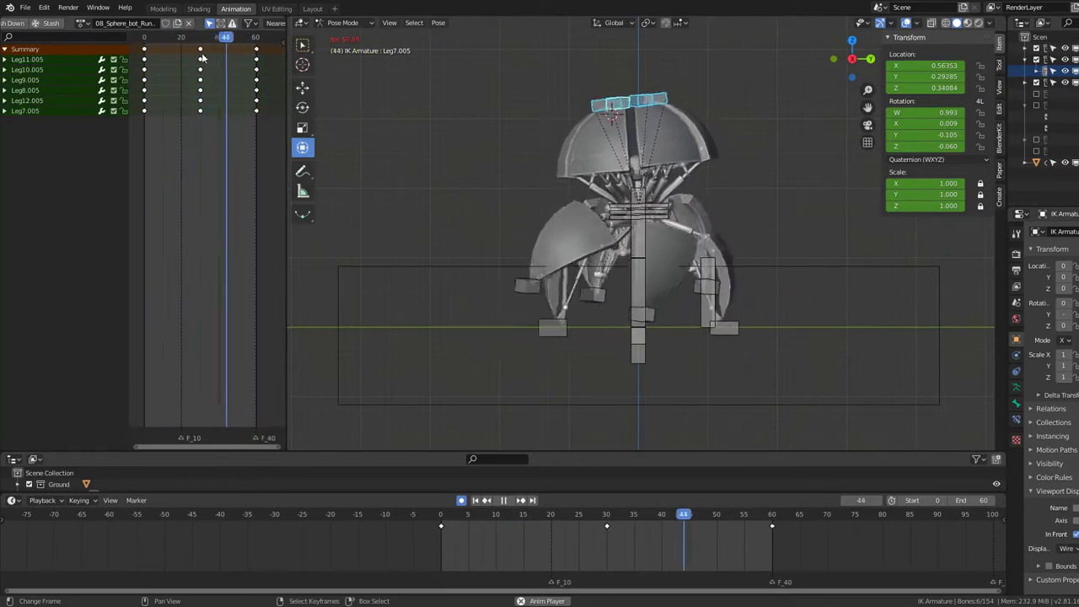
key("x")
left_click(203, 74)
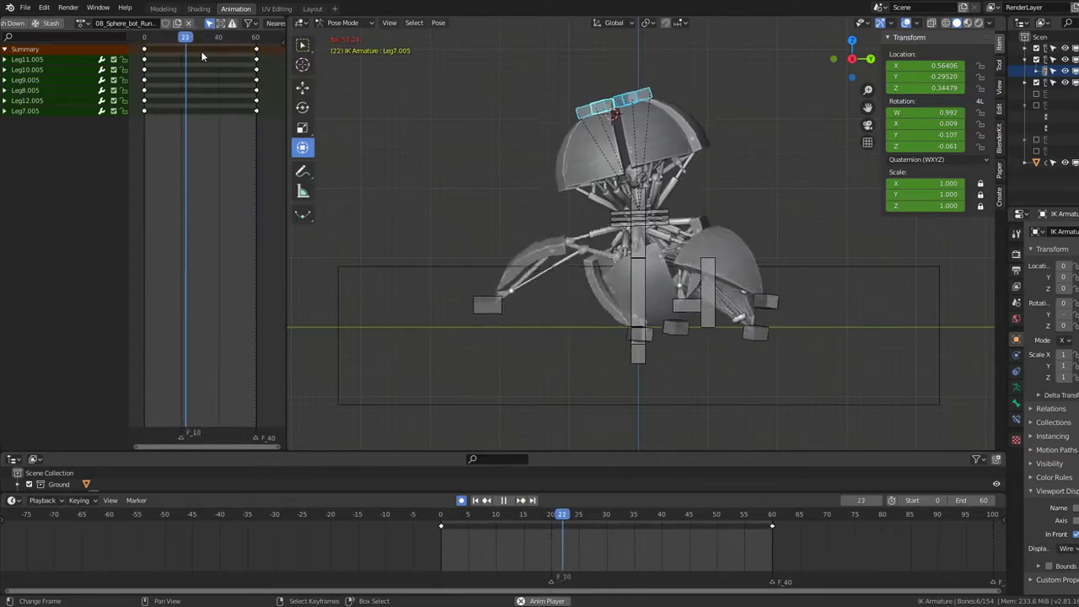
Step: Clear the top bones' location and rotation at frame 0
left_click(145, 55)
key("Left")
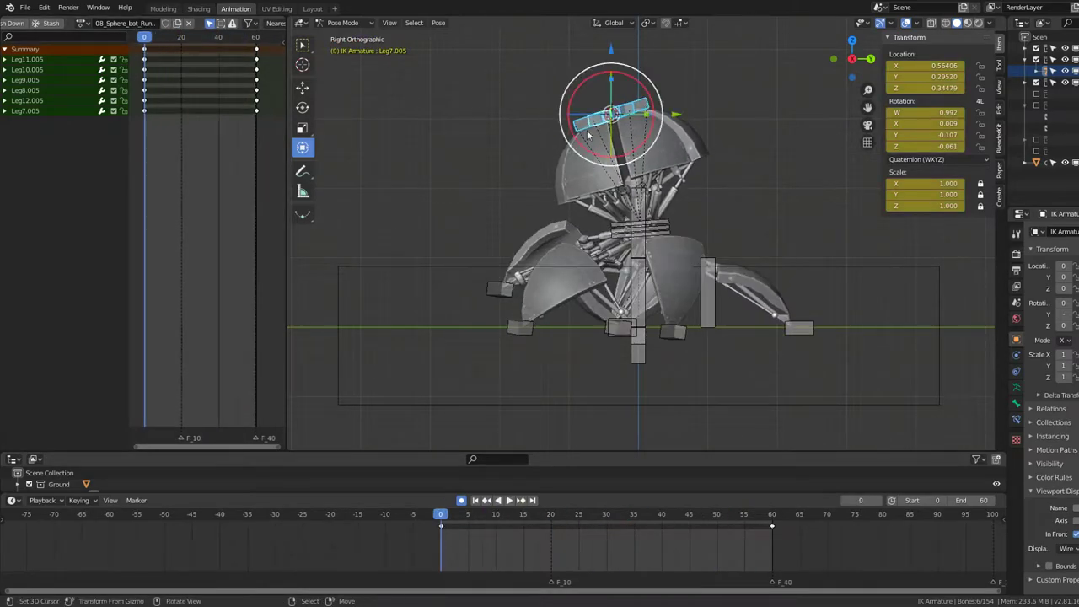
key("r")
key("alt+g")
key("alt+r")
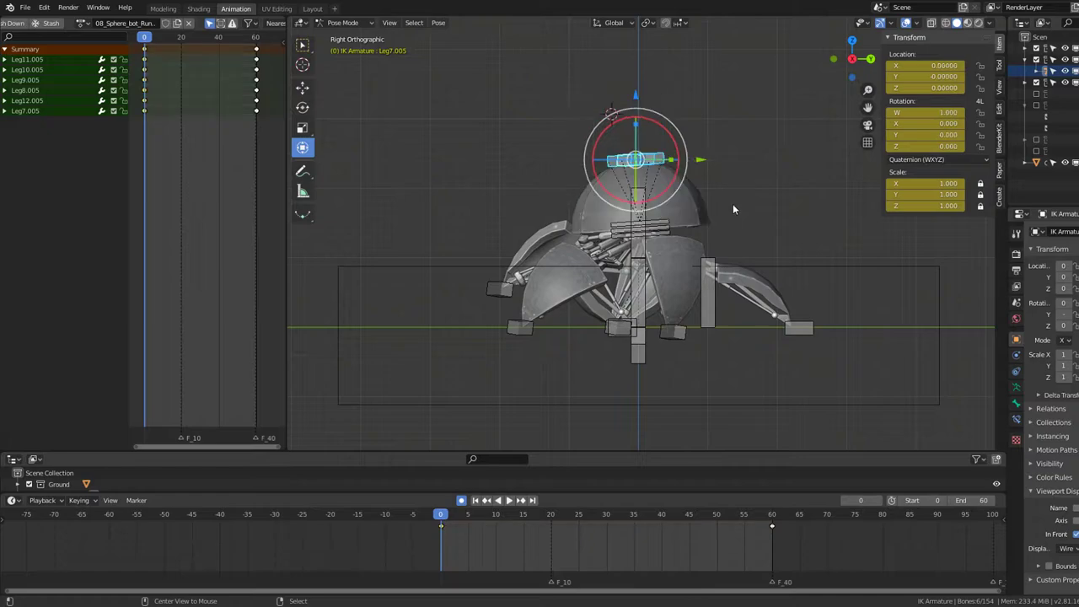
key("r")
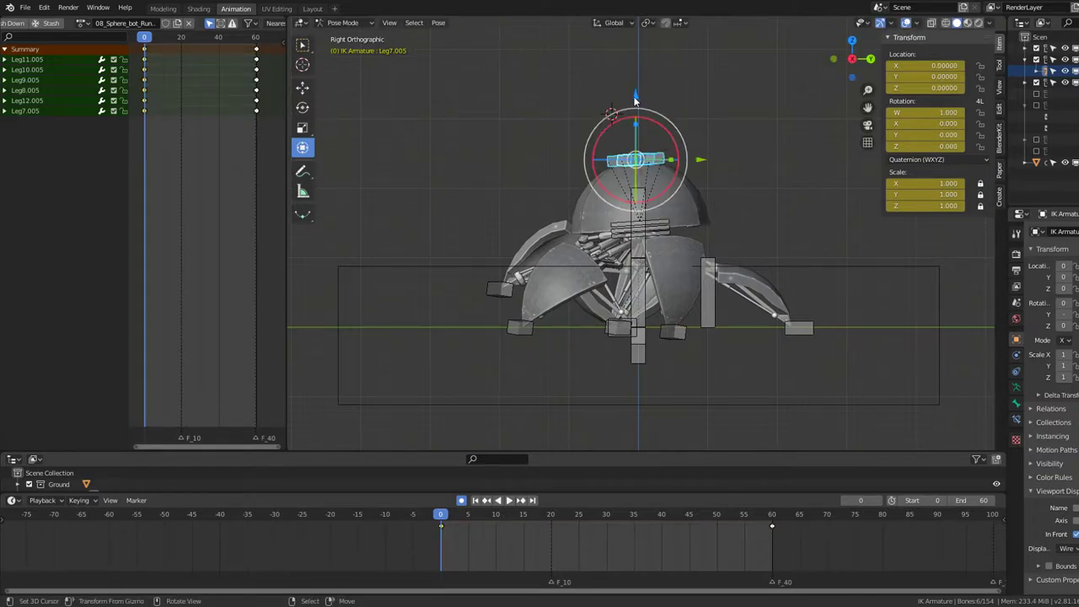
Step: Select Body_Up, Body and Body_Down bones in turn, cancelling trial moves
left_click(665, 226)
key("g")
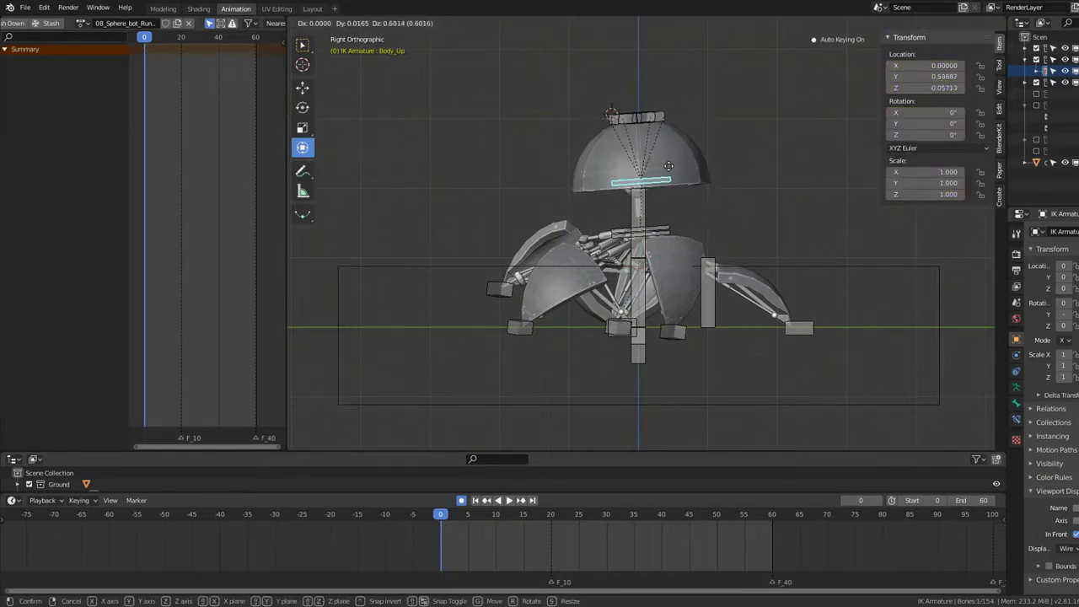
right_click(668, 166)
left_click(671, 221)
key("i")
key("g")
right_click(673, 207)
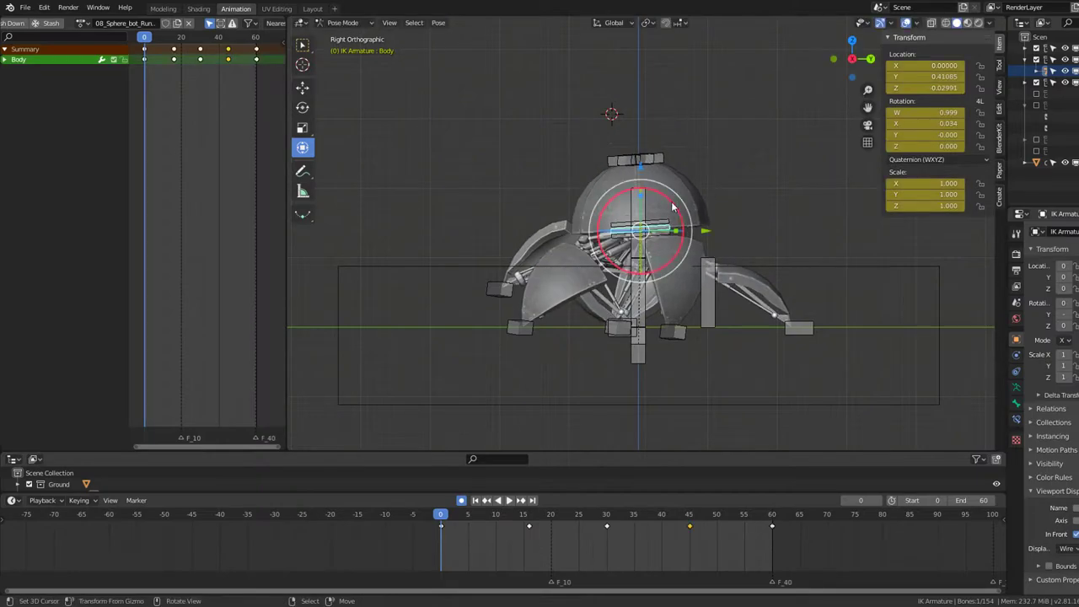
left_click(665, 236)
key("g")
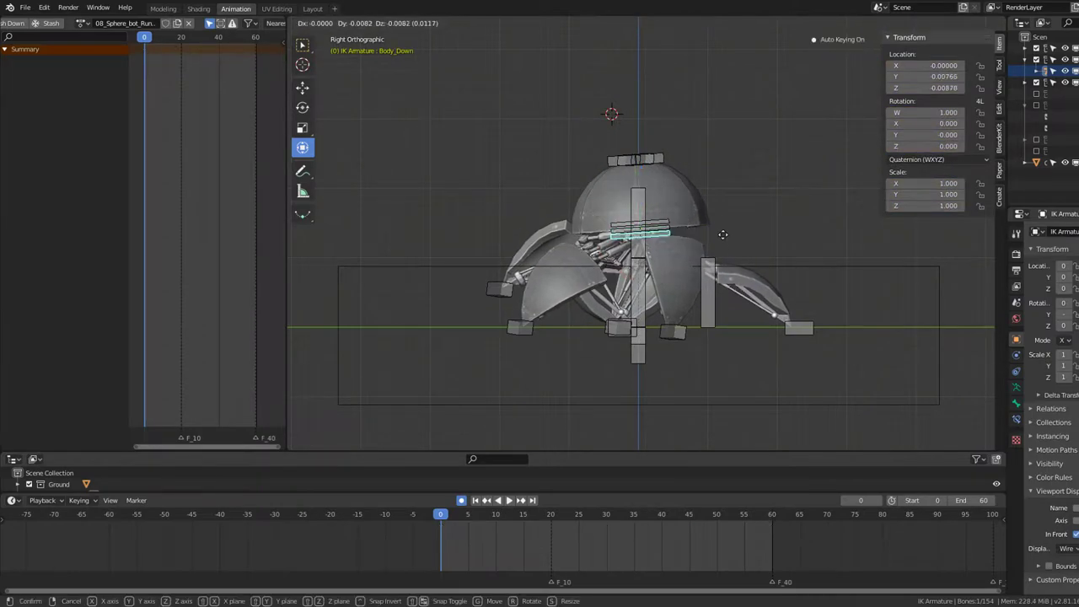
Step: Raise the Leg11.005 bone onto the dome top at frame 0
left_click(641, 159)
key("i")
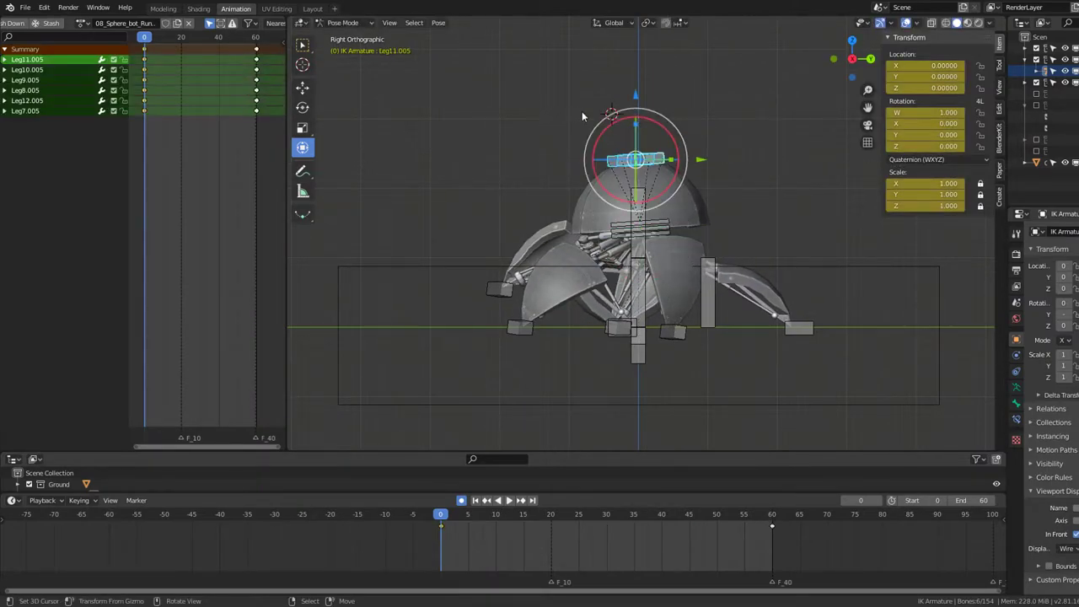
key("r")
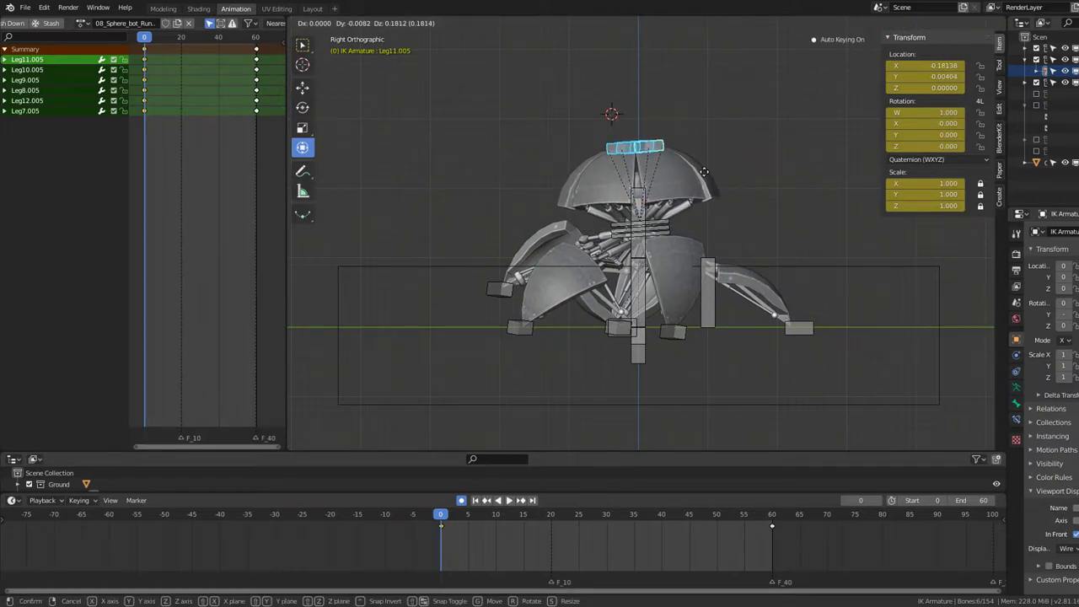
right_click(704, 171)
mouse_move(637, 82)
left_mouse_down()
mouse_move(640, 57)
mouse_move(644, 288)
left_mouse_up()
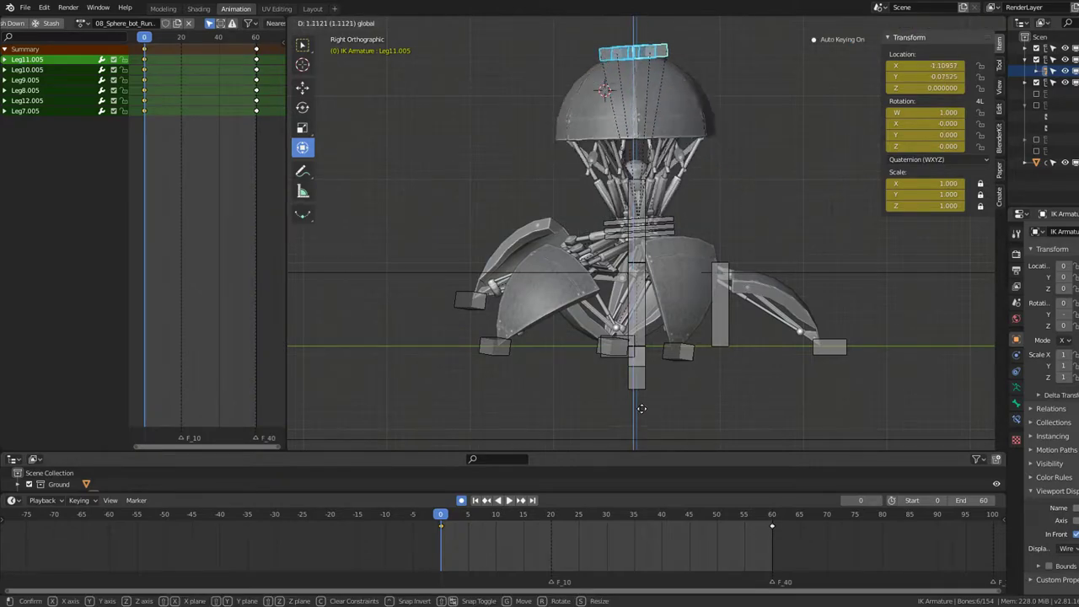
left_click_drag(651, 355, 667, 441)
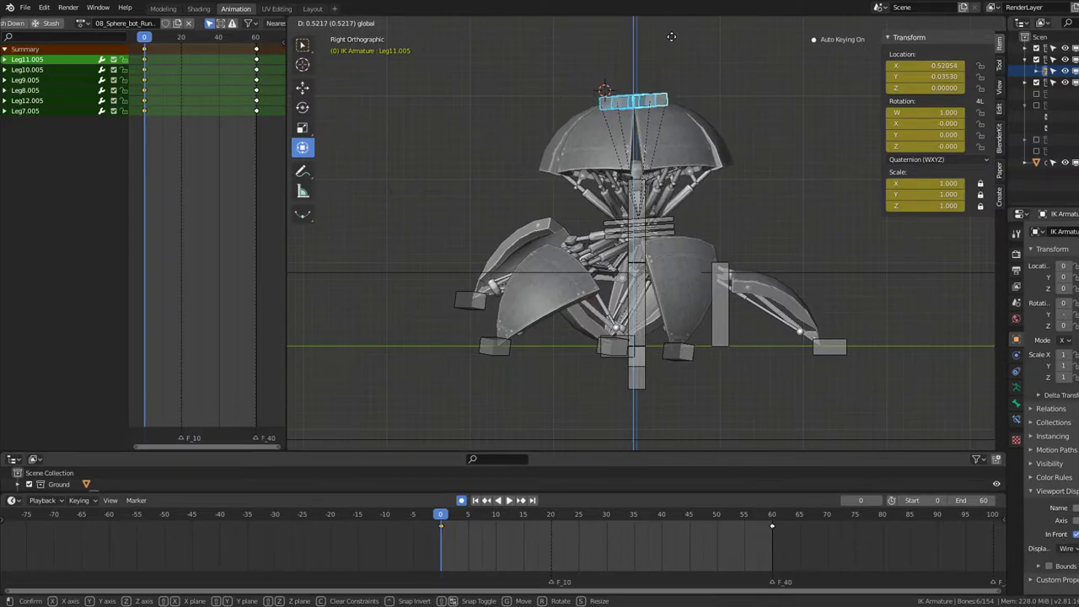
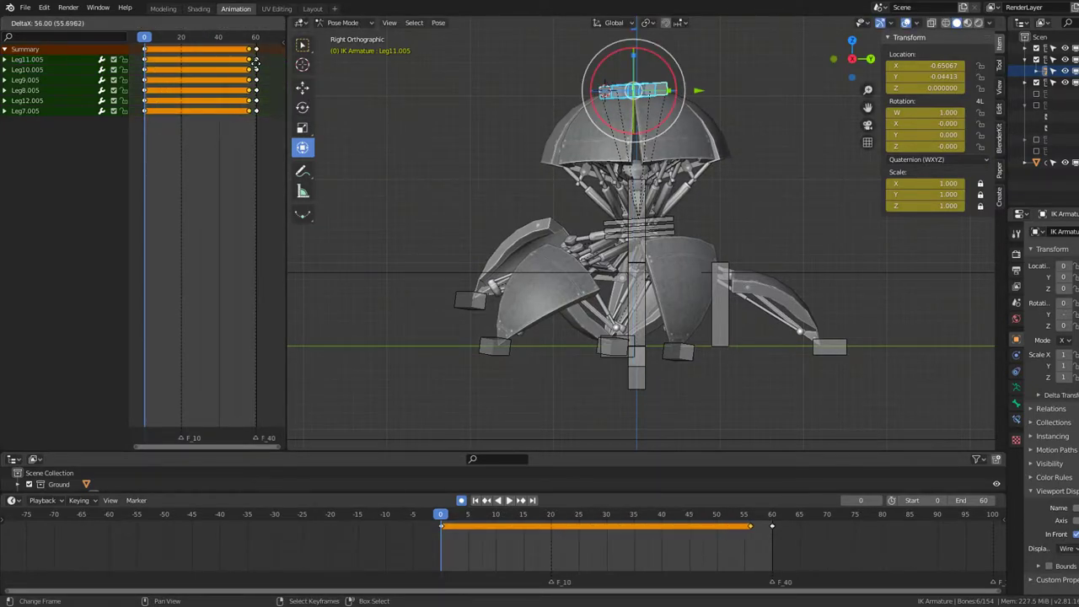
Step: Review the playback, then go to frame 30 and key the body bone's pose
key("space")
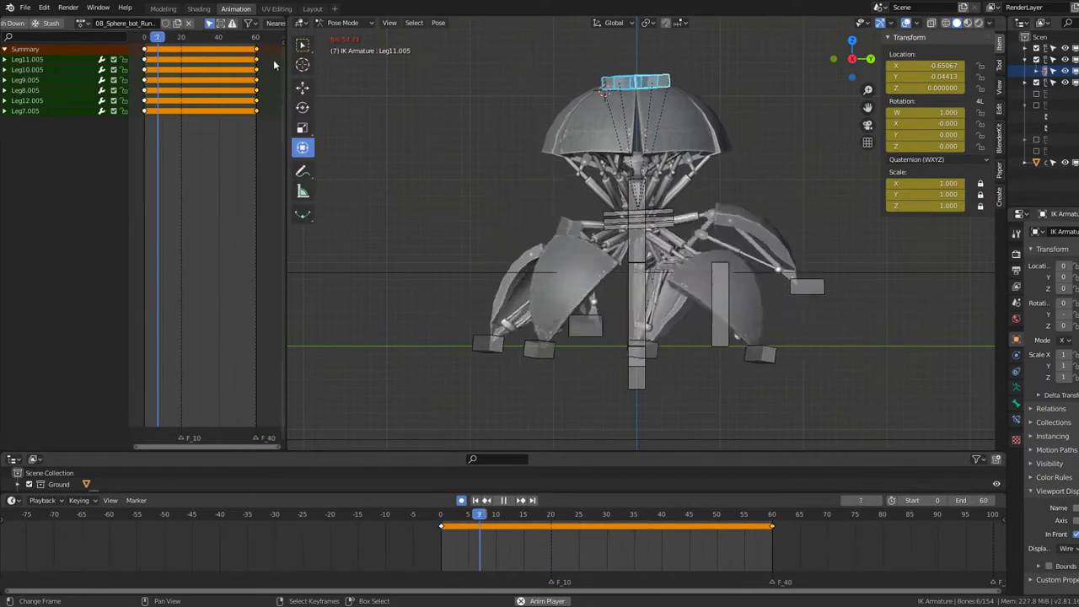
key("Escape")
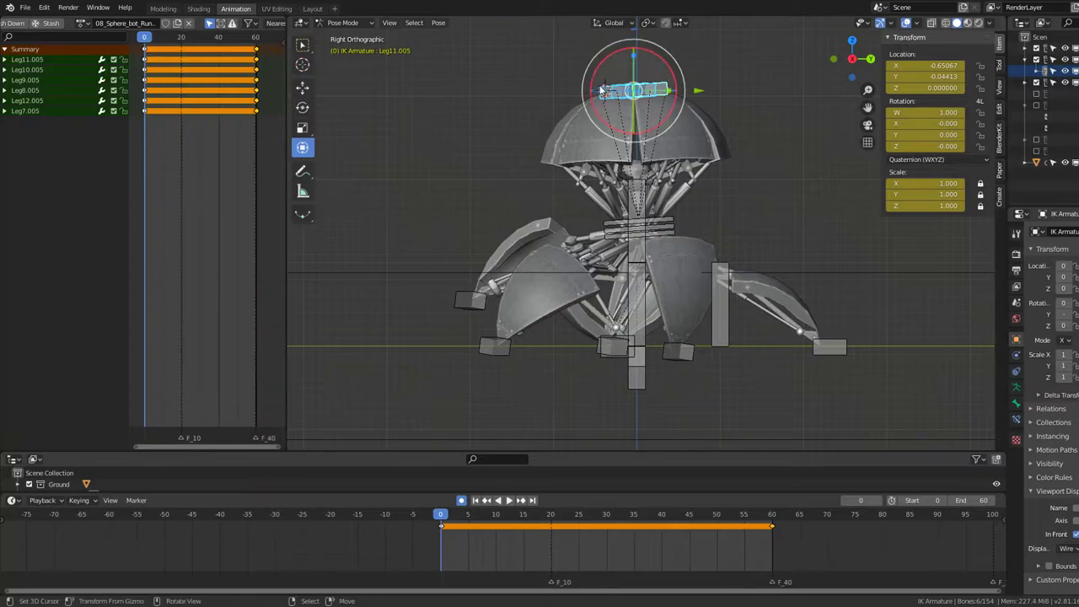
scroll(603, 90, "up", 2)
scroll(715, 173, "up", 3)
scroll(752, 126, "up", 3)
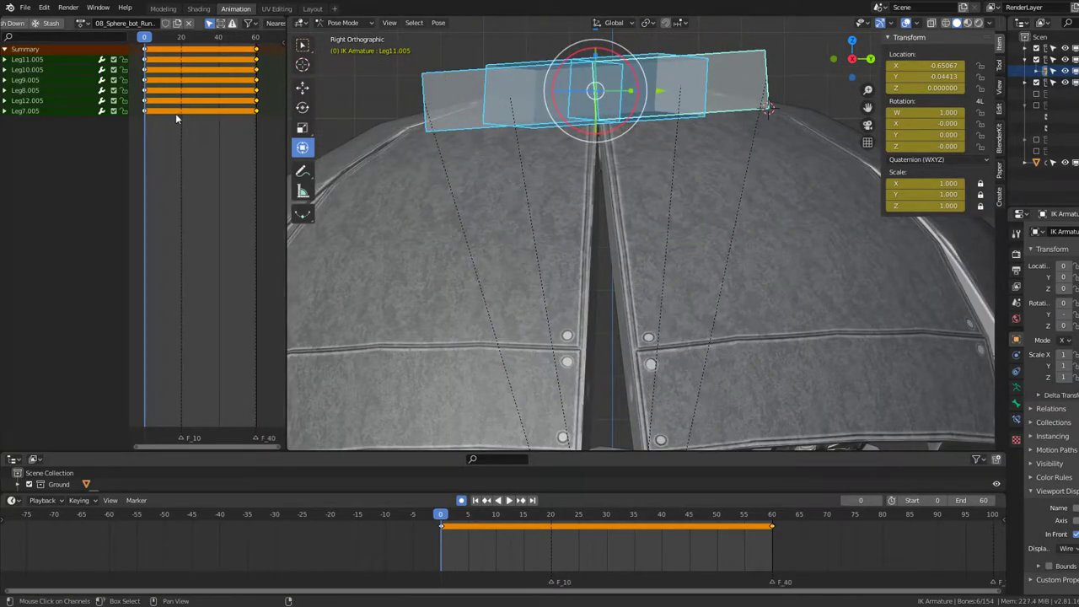
left_click_drag(175, 113, 200, 120)
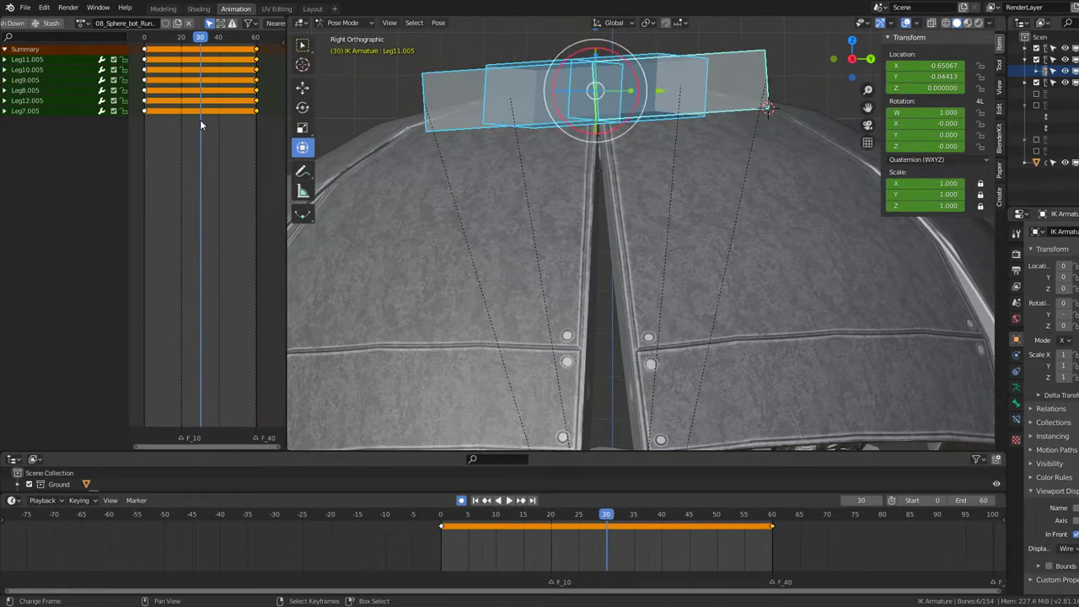
key("r")
left_click(789, 213)
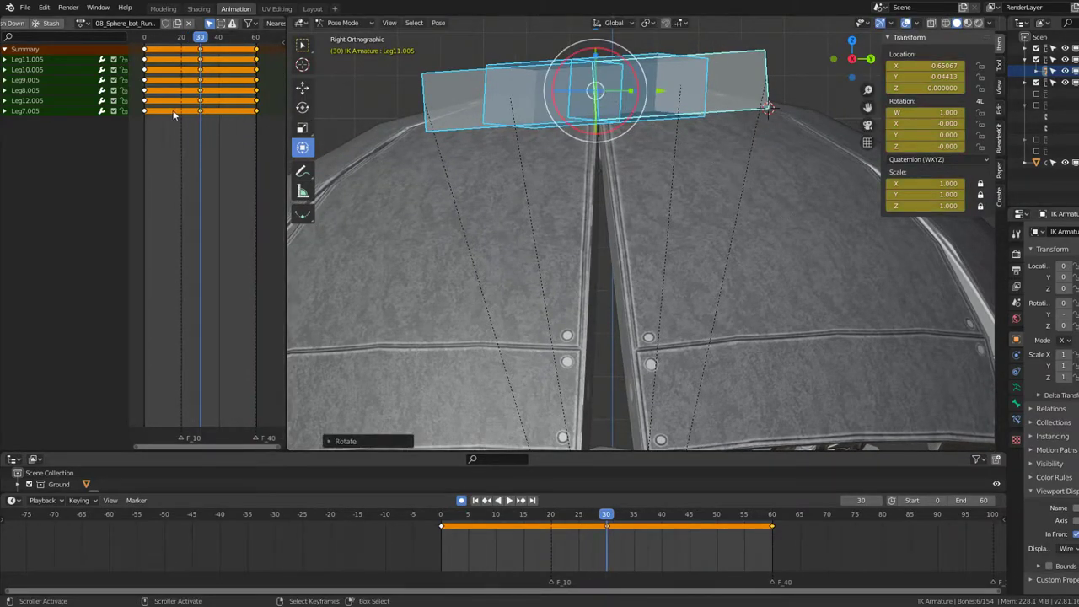
Step: At frame 15, move the body bone to a new auto-keyed position
key("space")
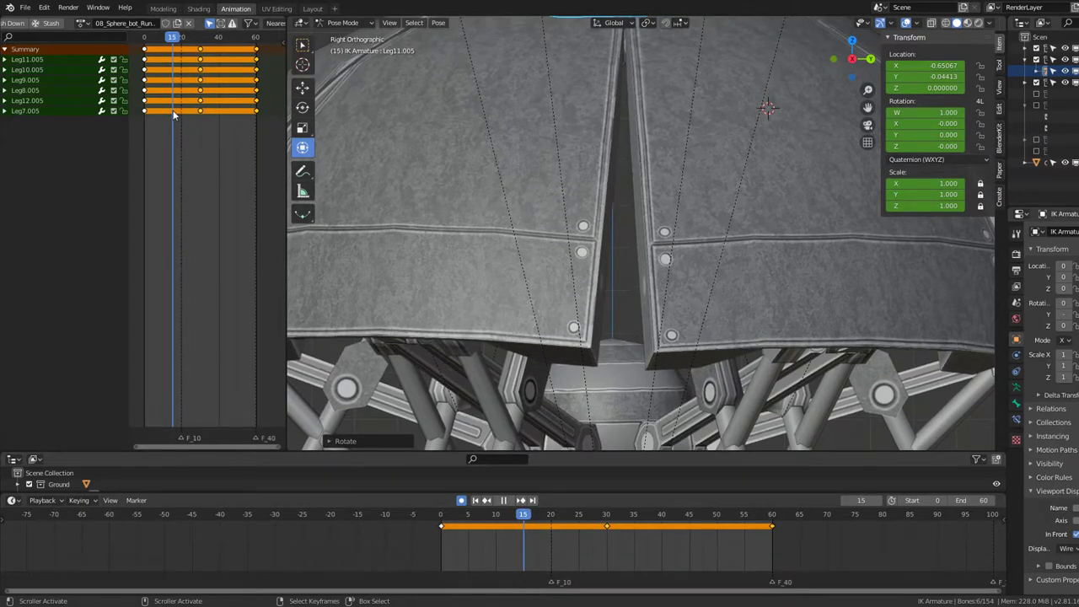
key("Escape")
scroll(904, 225, "down", 5)
key("g")
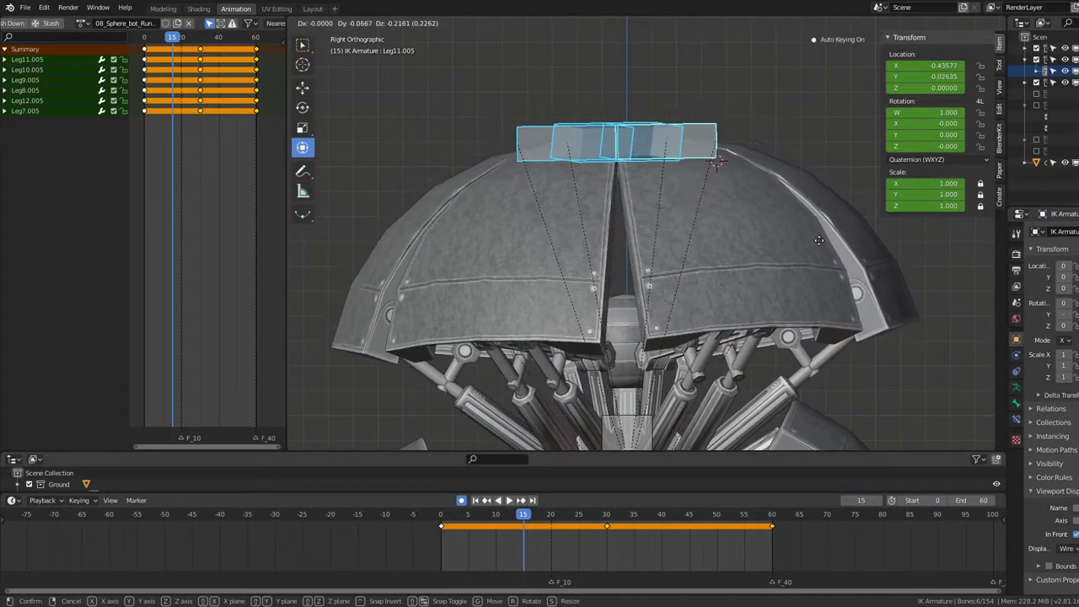
left_click(821, 244)
key("g")
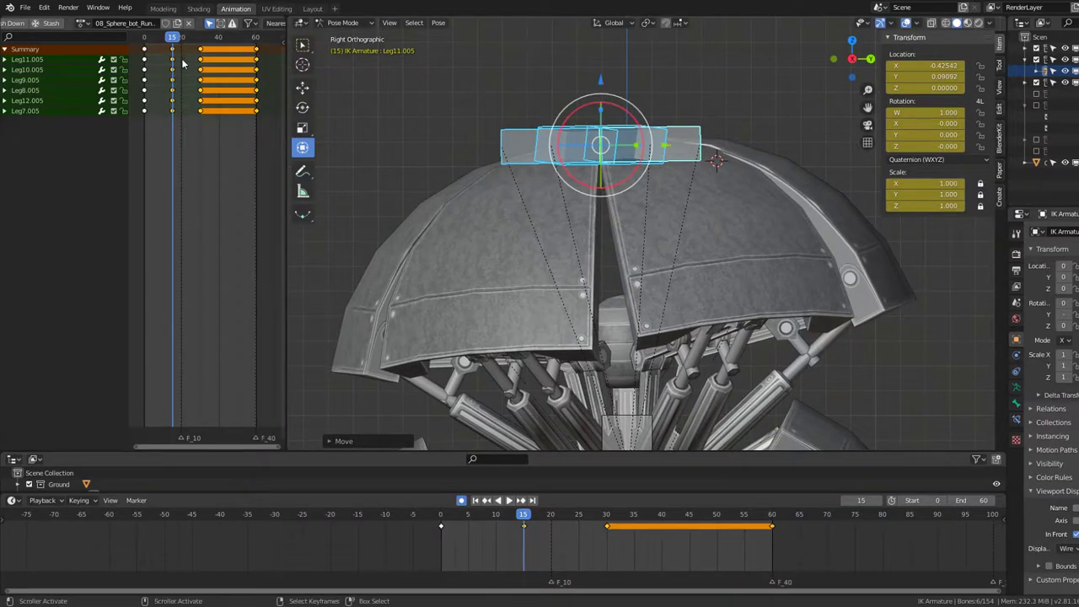
Step: Copy the body bone's frame-15 key to frame 45 and preview the cycle
key("space")
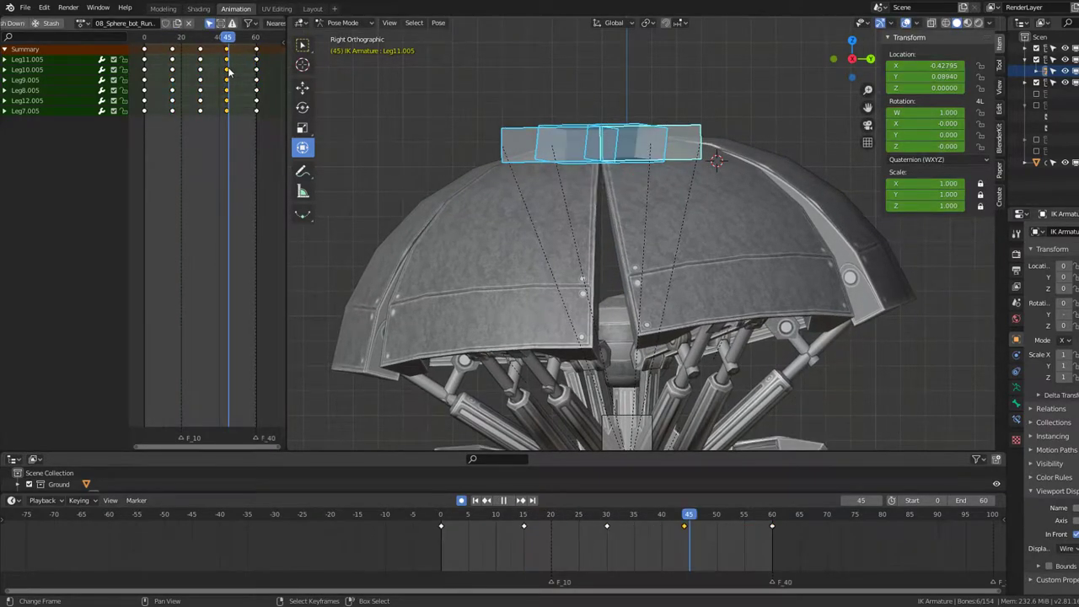
key("g")
key("space")
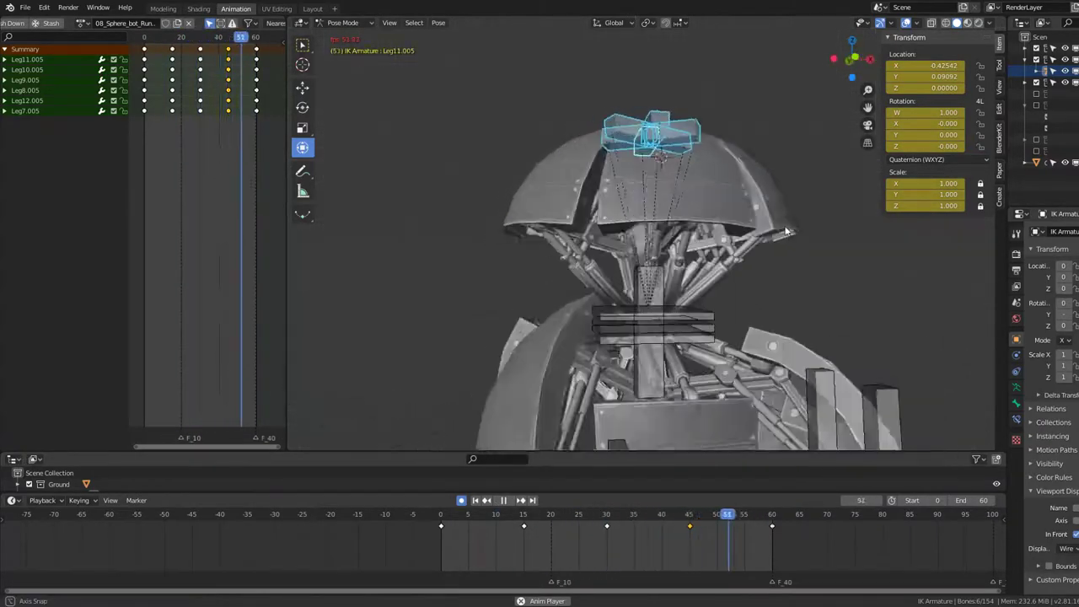
scroll(654, 232, "down", 3)
scroll(655, 232, "down", 2)
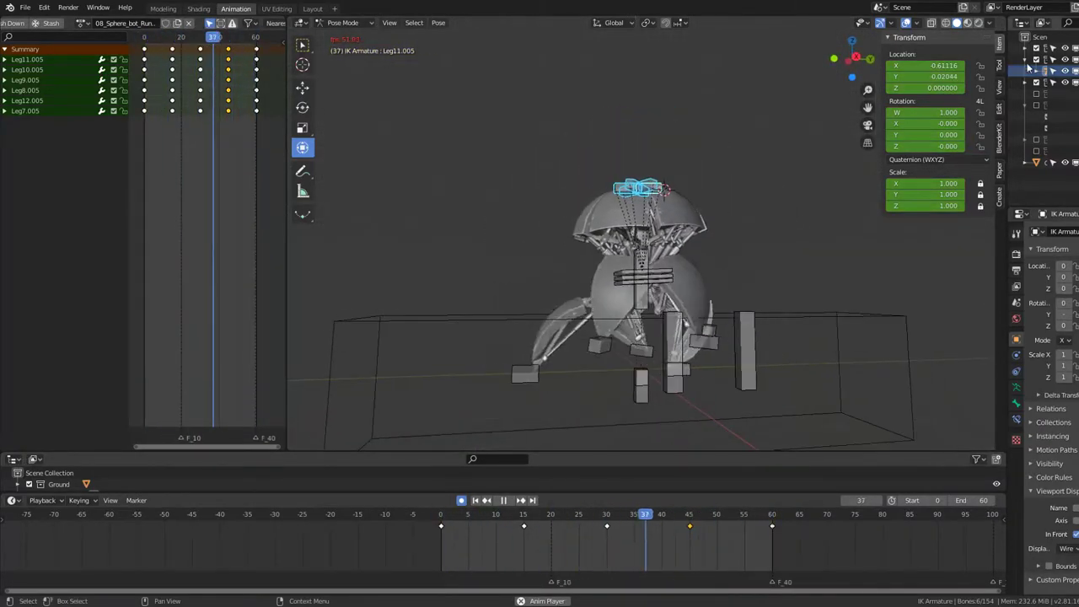
Step: Watch the motion with viewport overlays hidden, restore the overlays, and open the File menu
key("shift+alt+z")
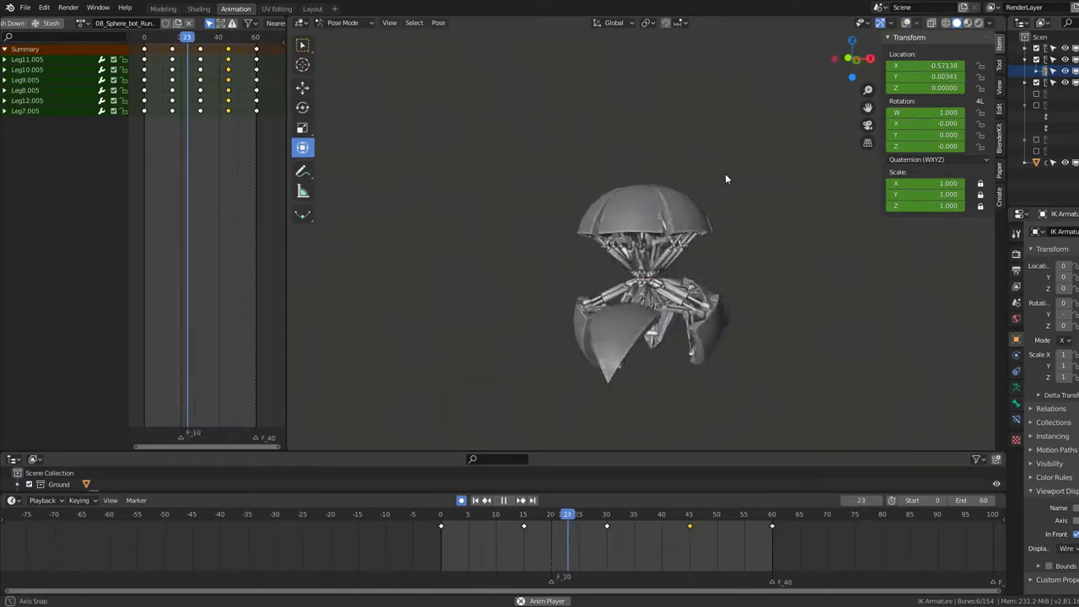
middle_click_drag(756, 184, 658, 199)
scroll(662, 185, "up", 5)
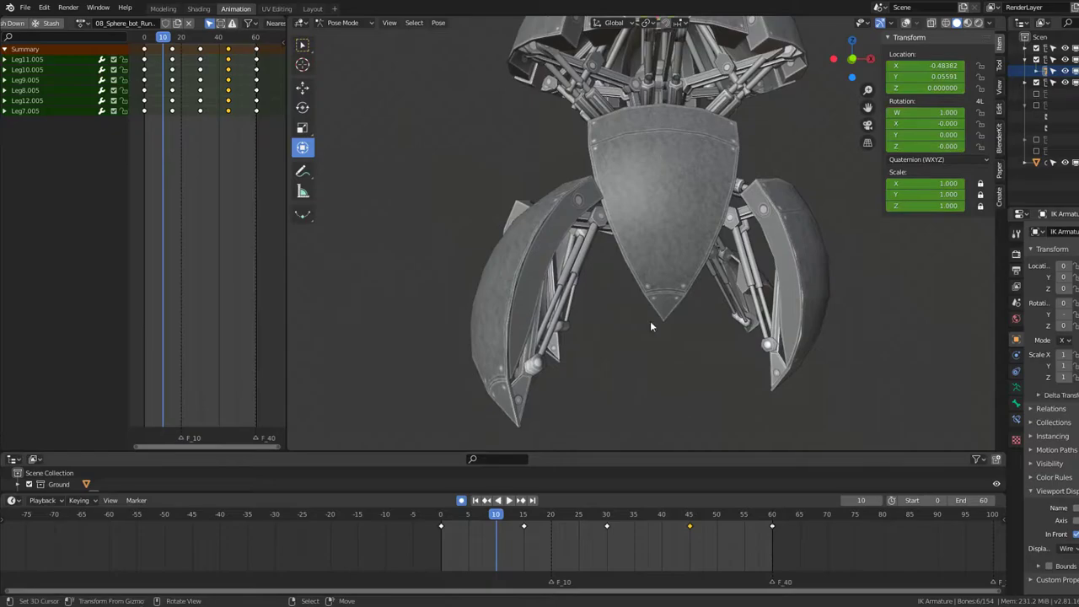
mouse_move(498, 525)
left_mouse_down()
mouse_move(447, 527)
mouse_move(481, 532)
left_mouse_up()
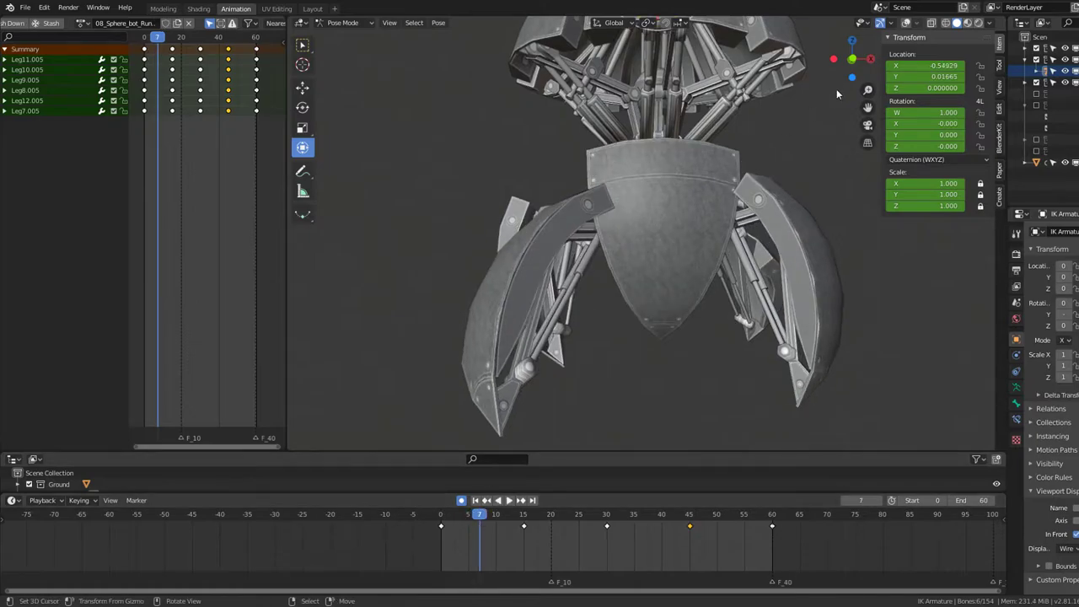
left_click(907, 24)
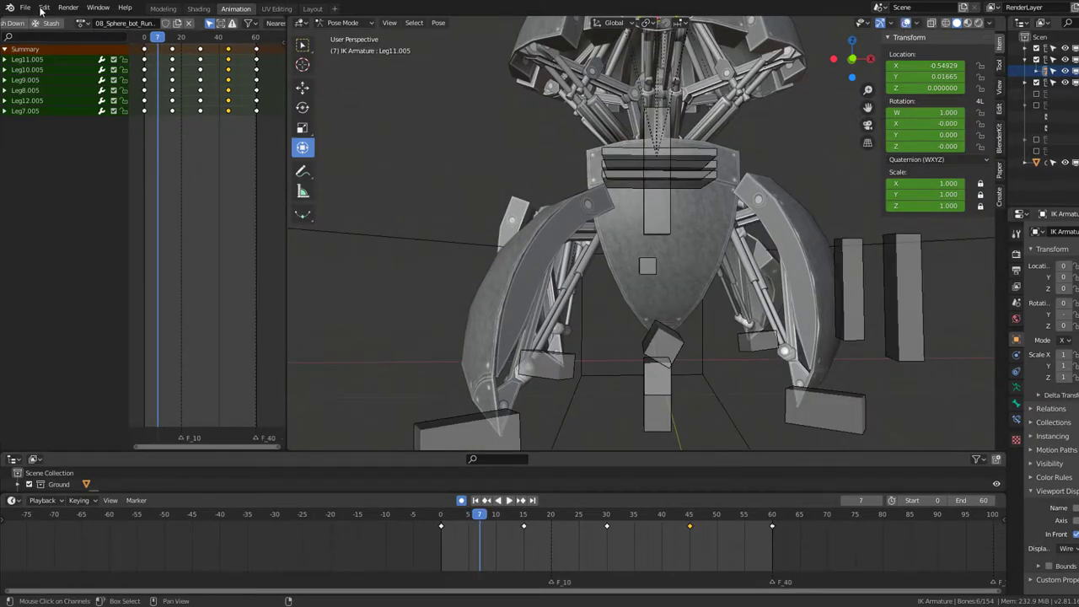
left_click(25, 8)
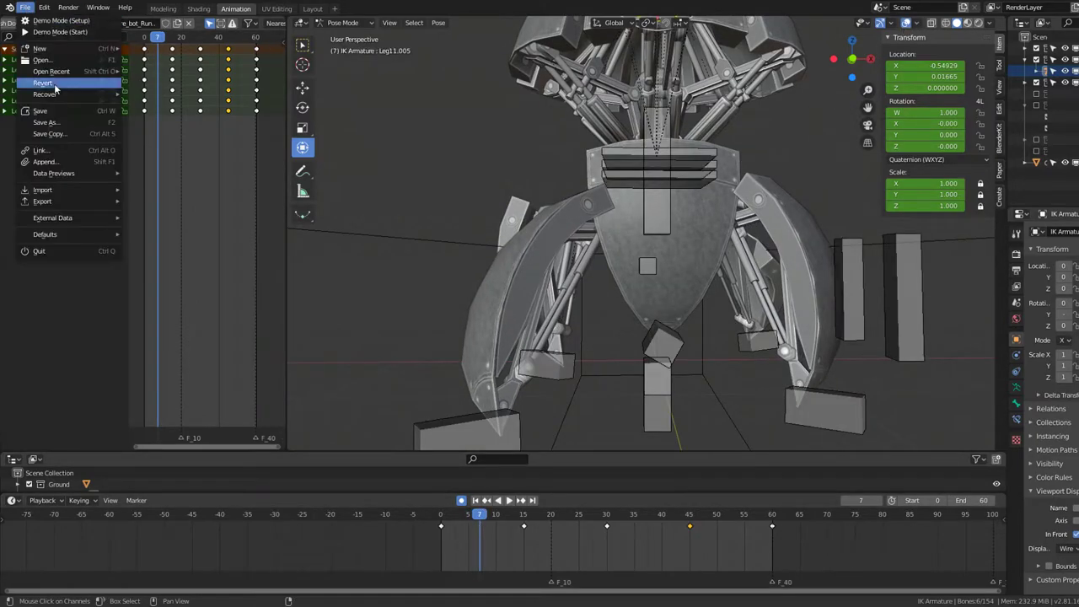
Step: Revert the file to its saved version and reposition the Leg3.005 foot controller
left_click(451, 432)
middle_click_drag(451, 432, 566, 338)
key("g")
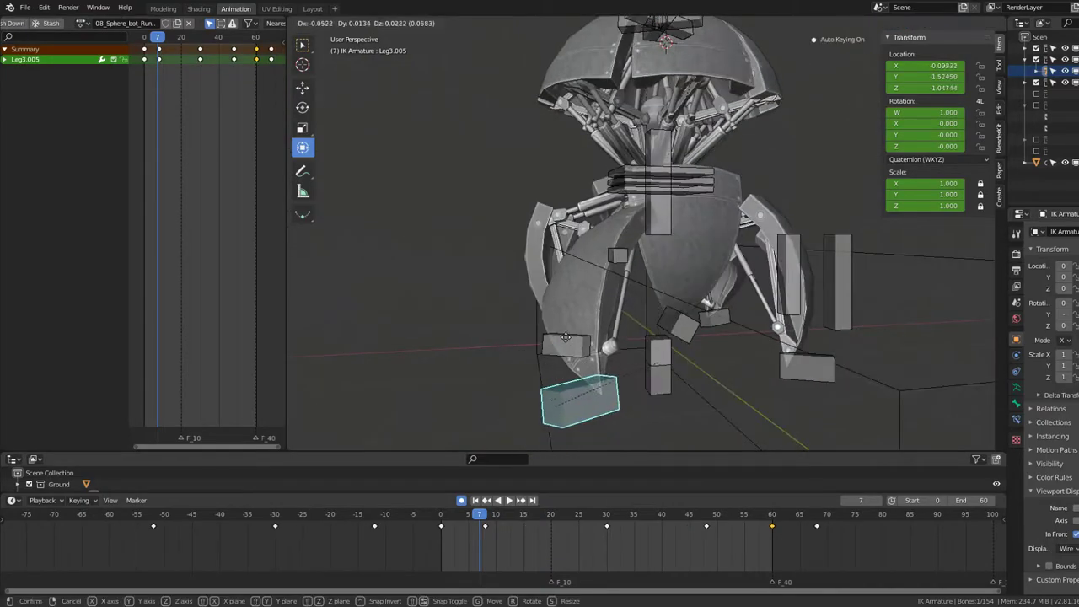
left_click(591, 287)
Step: Play through the cycle and stop at frame 8, orbiting to inspect the foot
key("space")
mouse_move(484, 534)
left_mouse_down()
mouse_move(441, 532)
mouse_move(484, 540)
left_mouse_up()
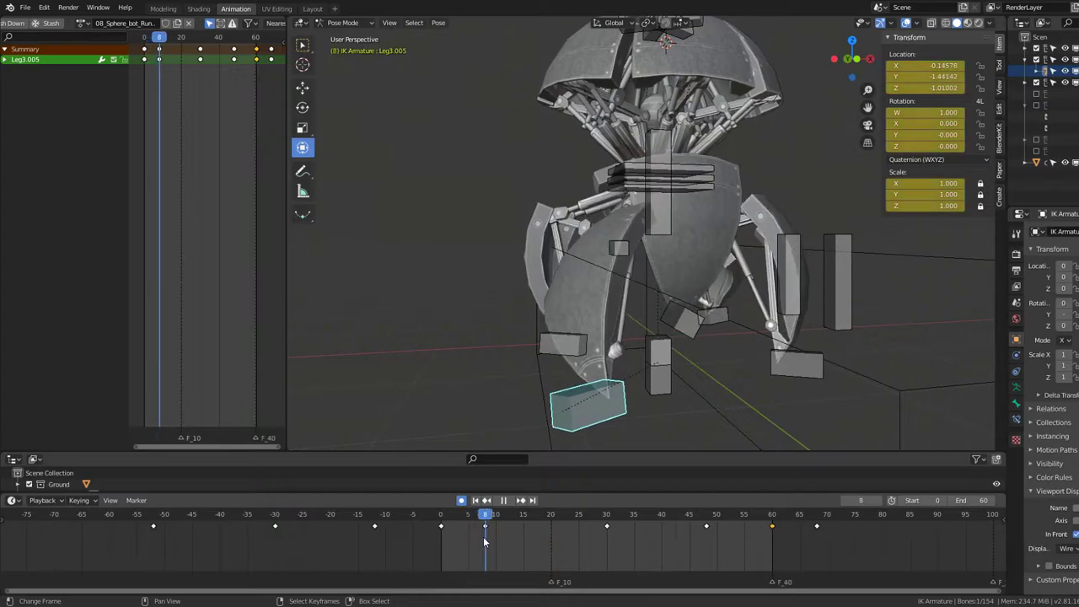
key("space")
mouse_move(661, 294)
middle_mouse_down()
mouse_move(620, 302)
mouse_move(668, 297)
mouse_move(591, 354)
middle_mouse_up()
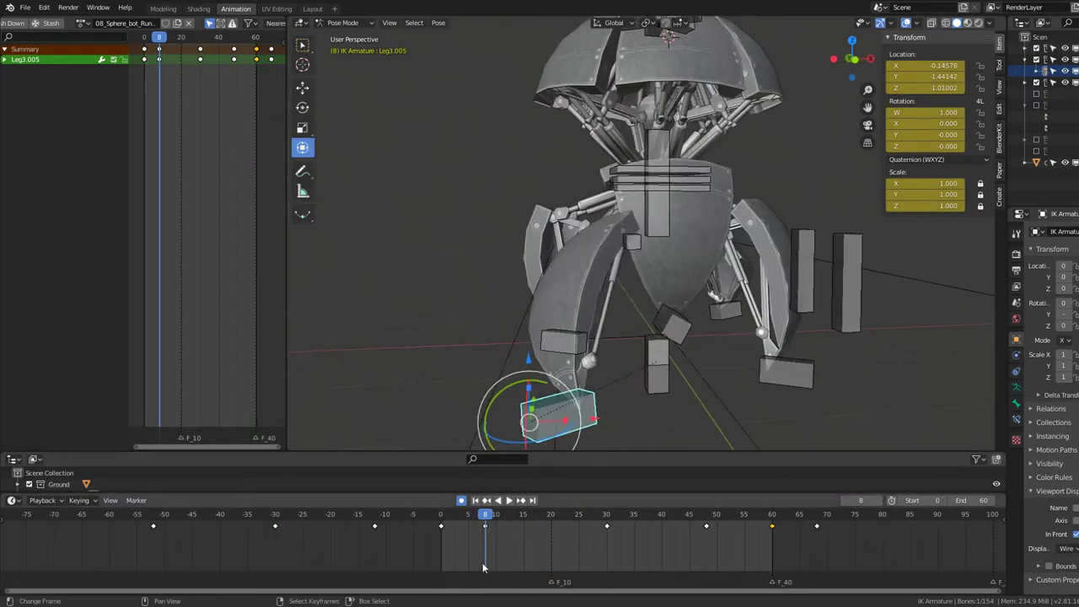
left_click_drag(482, 562, 441, 544)
middle_click_drag(656, 305, 636, 308)
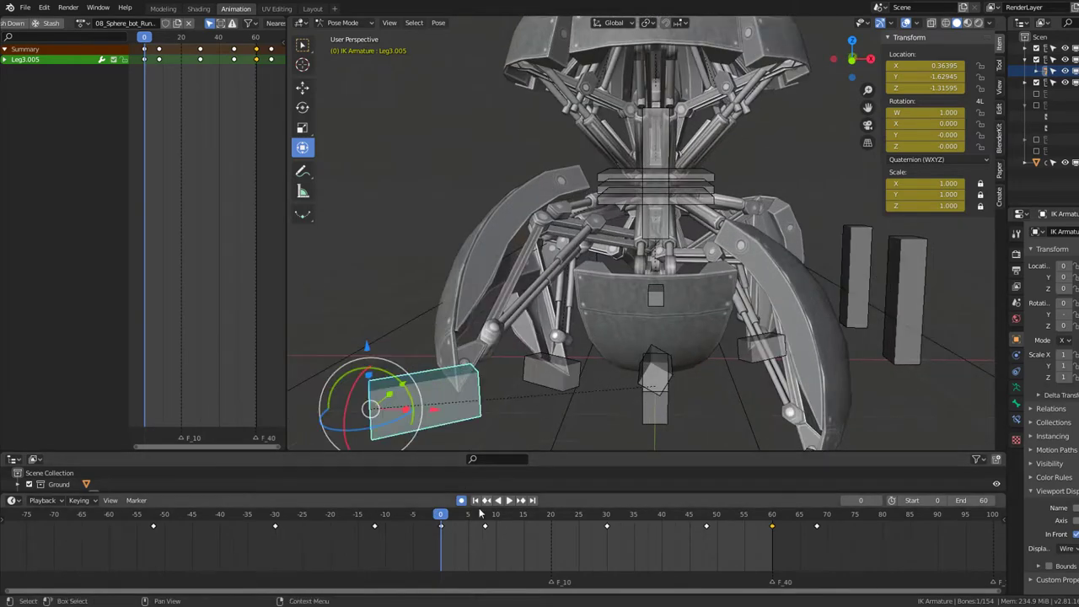
key("space")
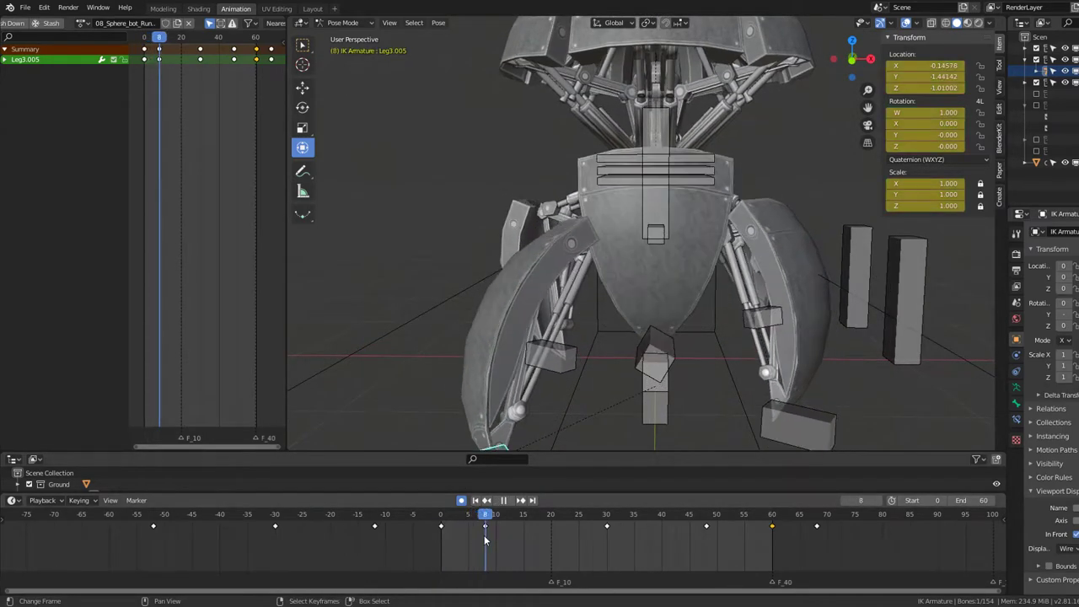
key("space")
mouse_move(577, 374)
middle_mouse_down()
mouse_move(705, 367)
mouse_move(632, 374)
mouse_move(584, 416)
mouse_move(613, 434)
middle_mouse_up()
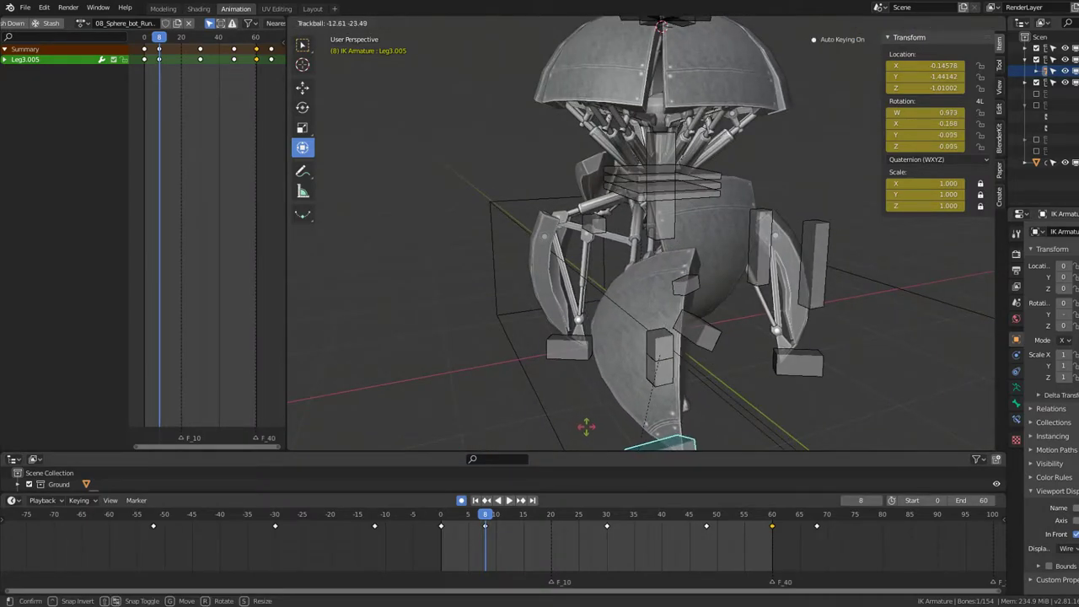
Step: Cancel the trial rotations and move Leg3.005 to a new keyed position at frame 8
key("Escape")
mouse_move(609, 434)
middle_mouse_down()
mouse_move(596, 388)
mouse_move(530, 385)
mouse_move(549, 369)
middle_mouse_up()
key("r")
key("Escape")
key("g")
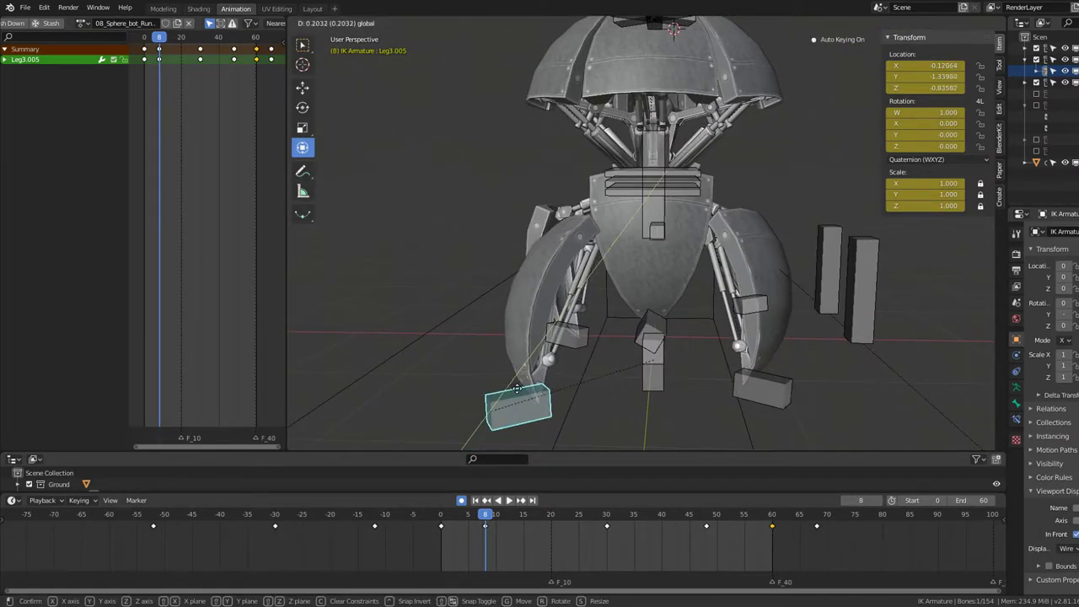
left_click(542, 354)
Step: Cancel a further move, then select the Leg2.005 foot controller and drag it
mouse_move(542, 354)
middle_mouse_down()
mouse_move(705, 300)
mouse_move(631, 335)
middle_mouse_up()
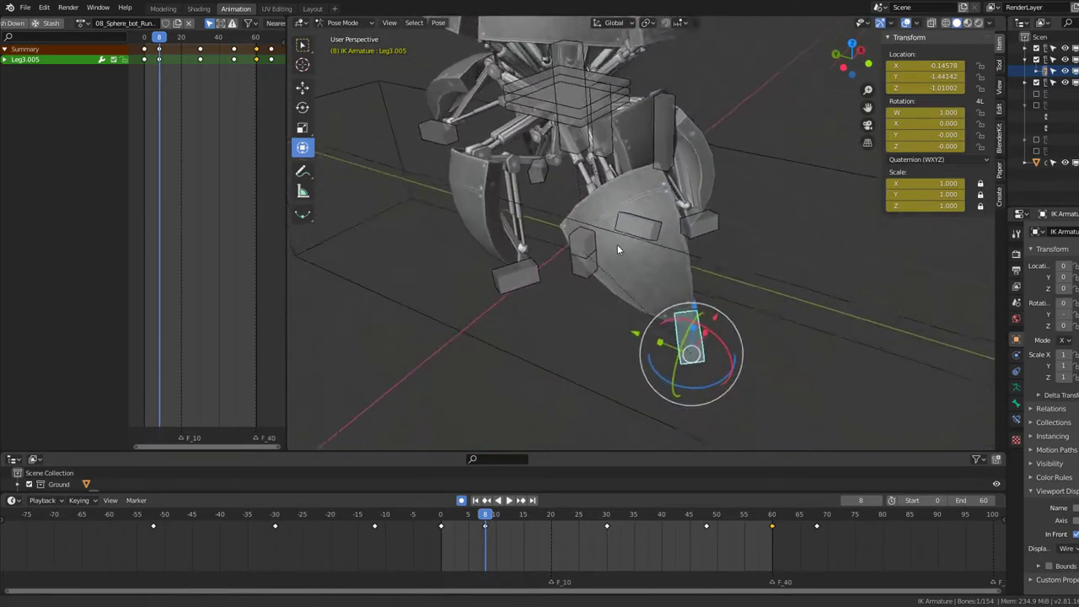
key("g")
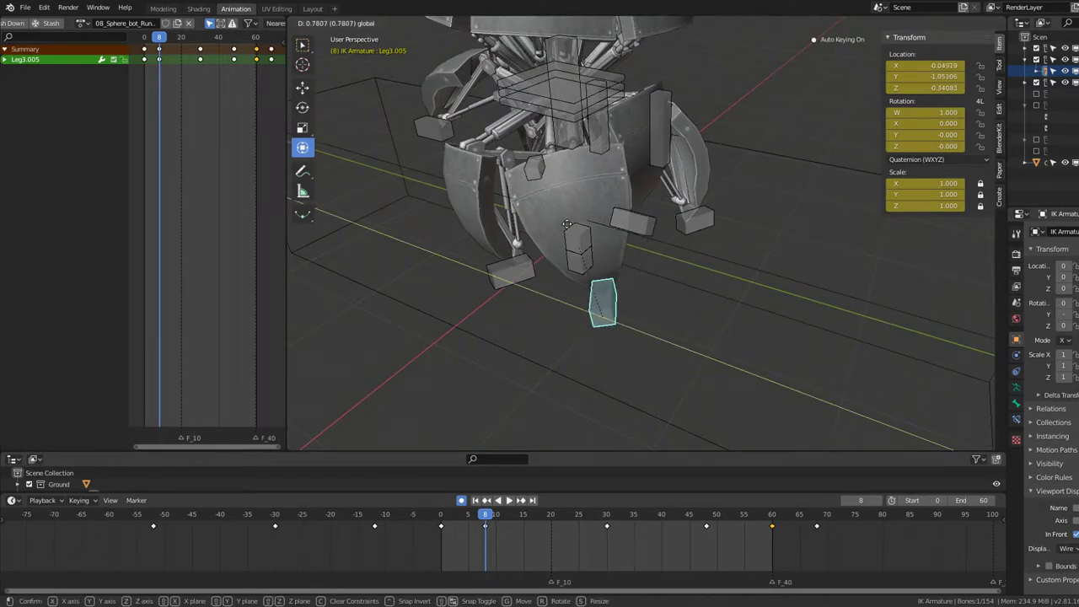
right_click(620, 215)
mouse_move(620, 215)
middle_mouse_down()
mouse_move(543, 212)
mouse_move(685, 175)
mouse_move(638, 230)
middle_mouse_up()
left_click(603, 320)
middle_click_drag(603, 320, 629, 298)
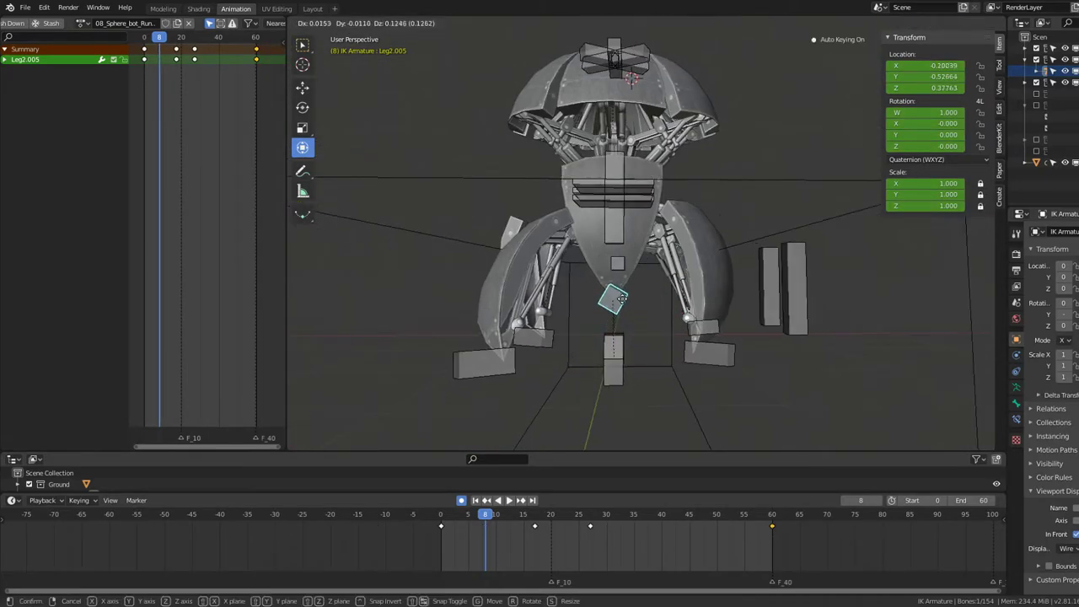
Step: Preview the run from the front and settle on frame 5
key("space")
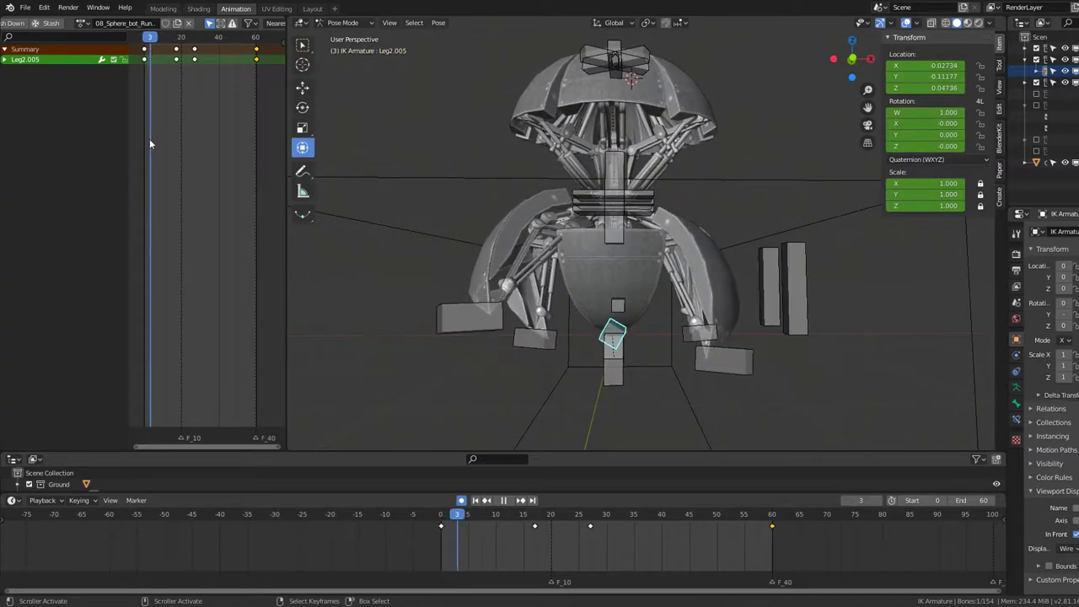
key("Escape")
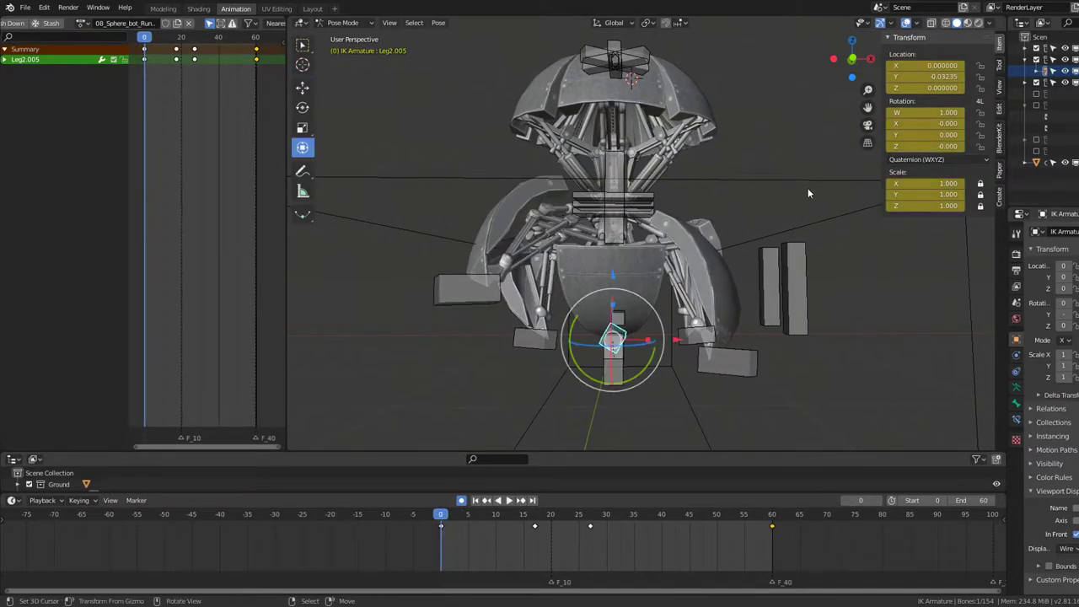
middle_click_drag(808, 188, 718, 187)
middle_click_drag(557, 187, 240, 135)
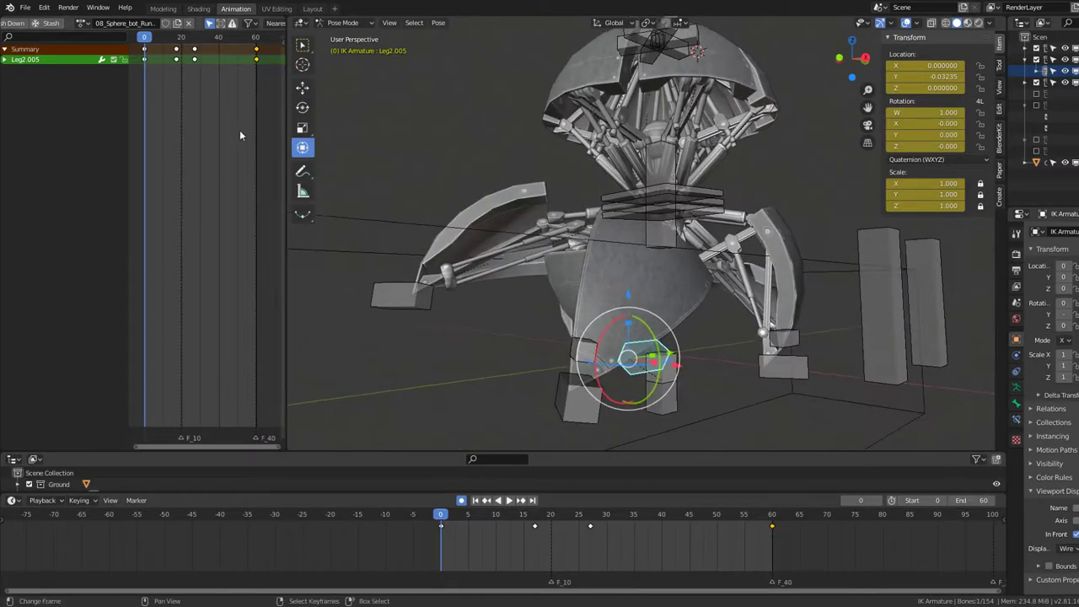
key("space")
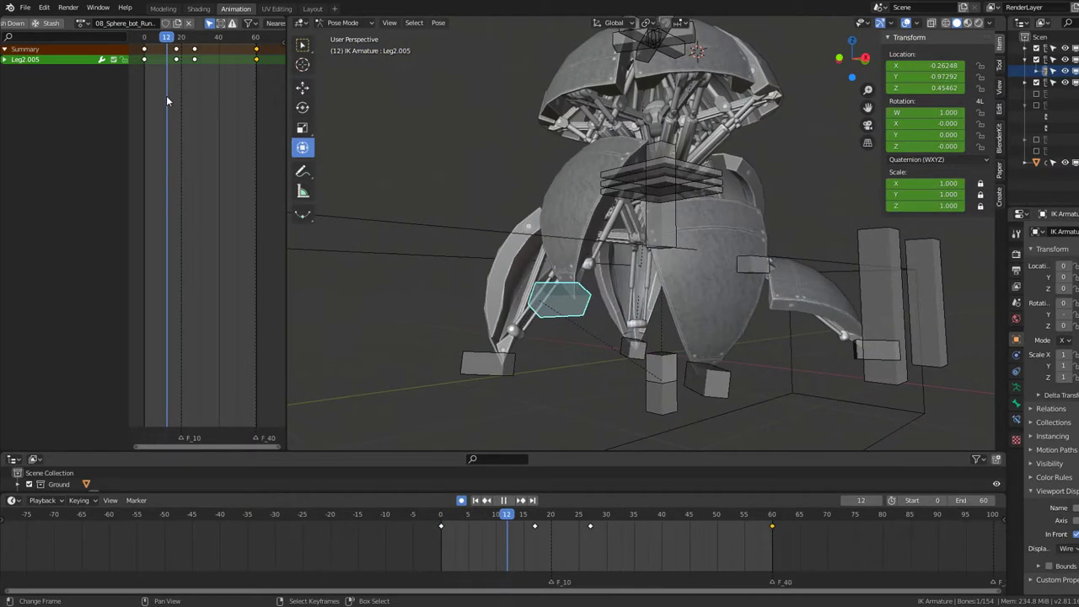
key("space")
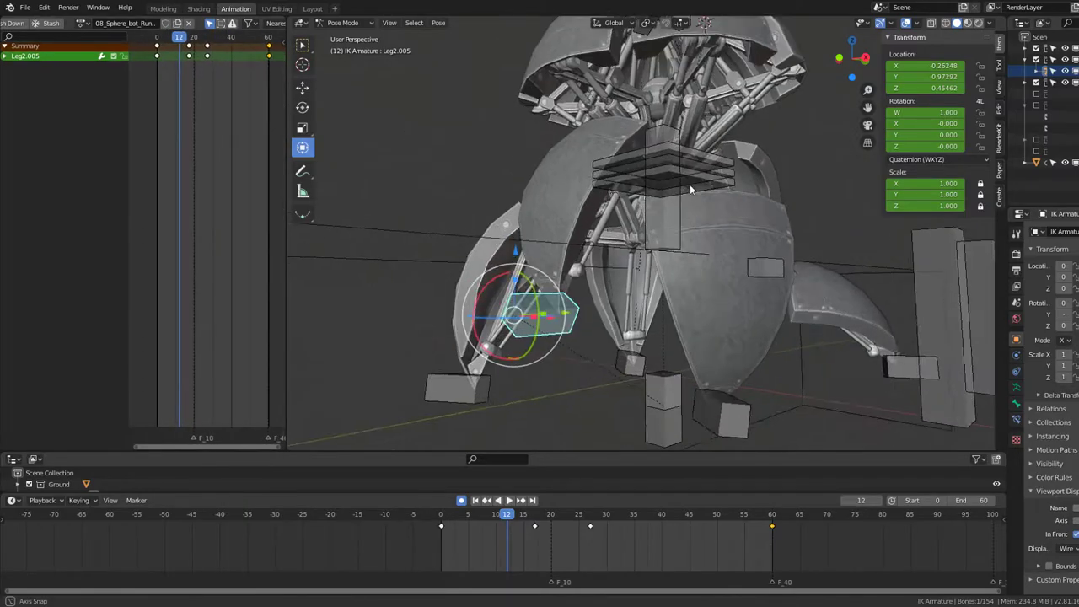
middle_click_drag(689, 184, 755, 192)
left_click_drag(182, 123, 165, 123)
key("space")
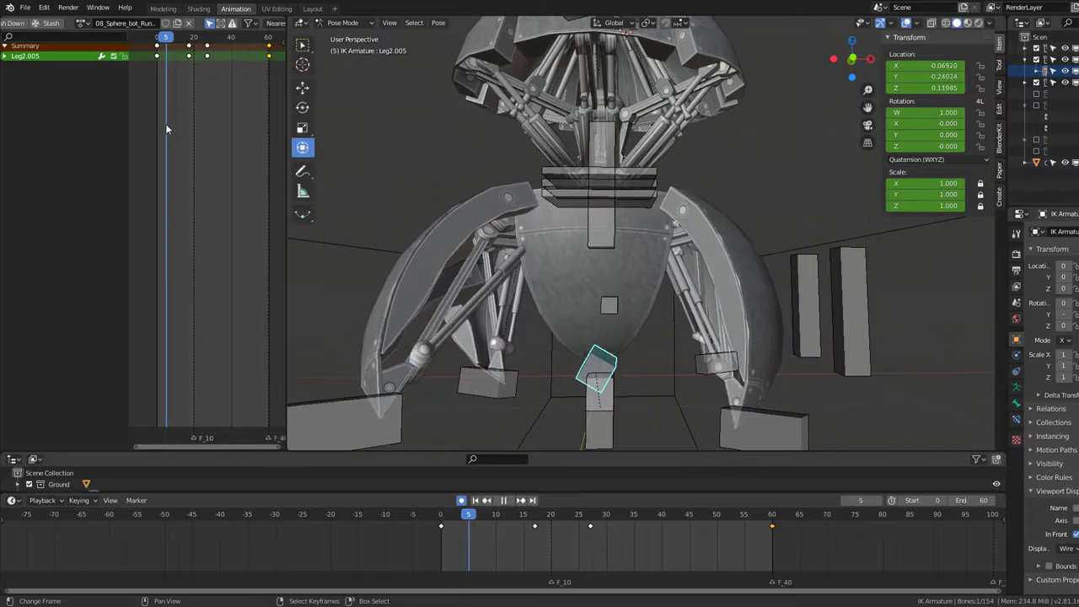
mouse_move(548, 151)
middle_mouse_down()
mouse_move(576, 145)
mouse_move(544, 151)
middle_mouse_up()
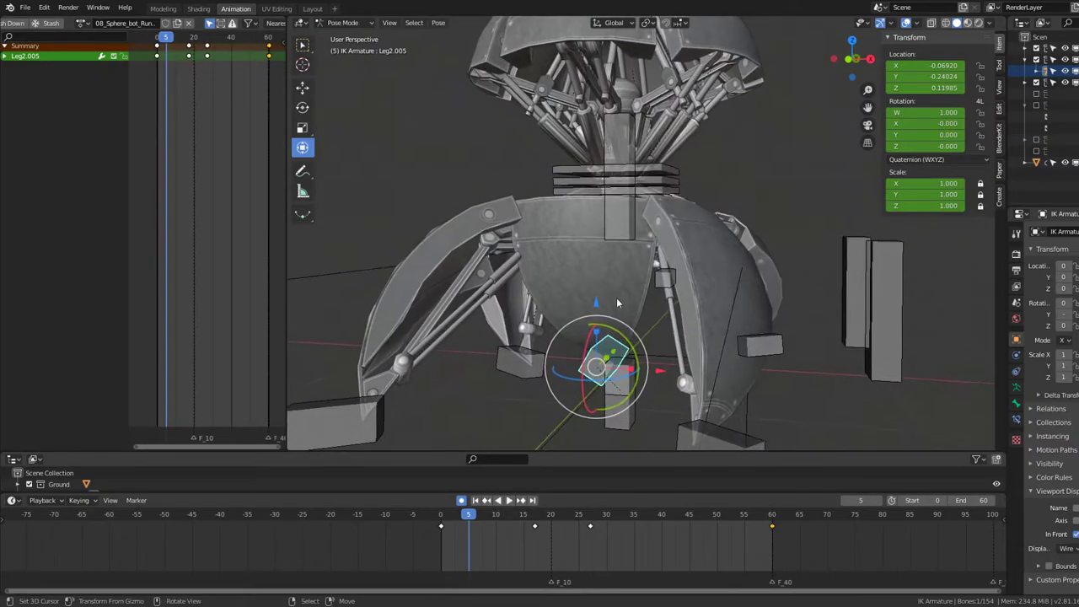
Step: At frame 5, lower the Leg2.005 controller along Z
key("g")
left_click(596, 259)
mouse_move(595, 259)
middle_mouse_down()
mouse_move(585, 229)
mouse_move(600, 323)
middle_mouse_up()
key("g")
key("z")
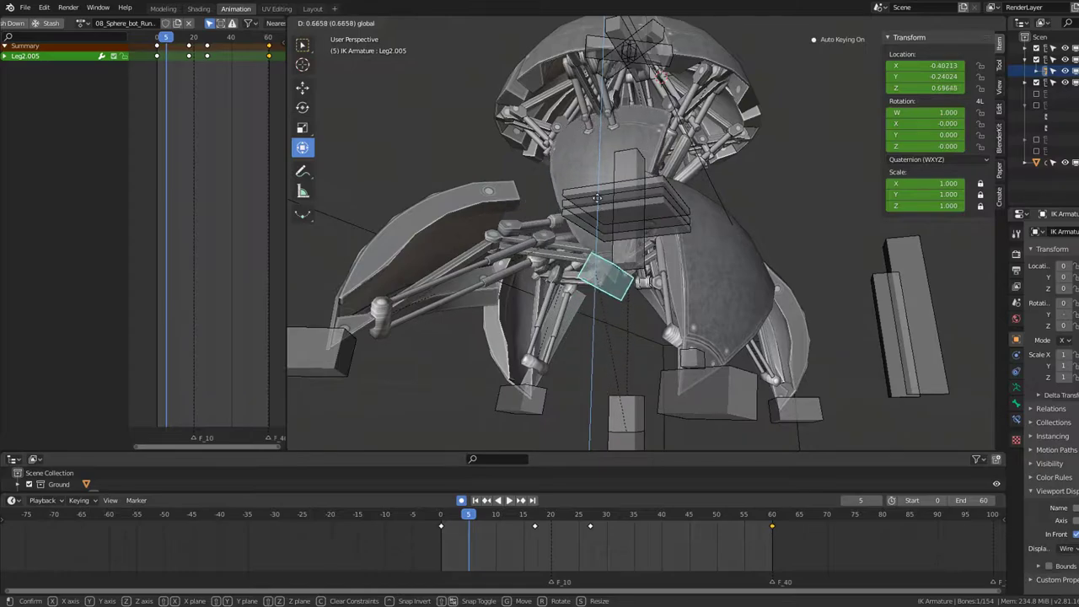
left_click(596, 259)
mouse_move(596, 259)
middle_mouse_down()
mouse_move(580, 281)
mouse_move(557, 278)
middle_mouse_up()
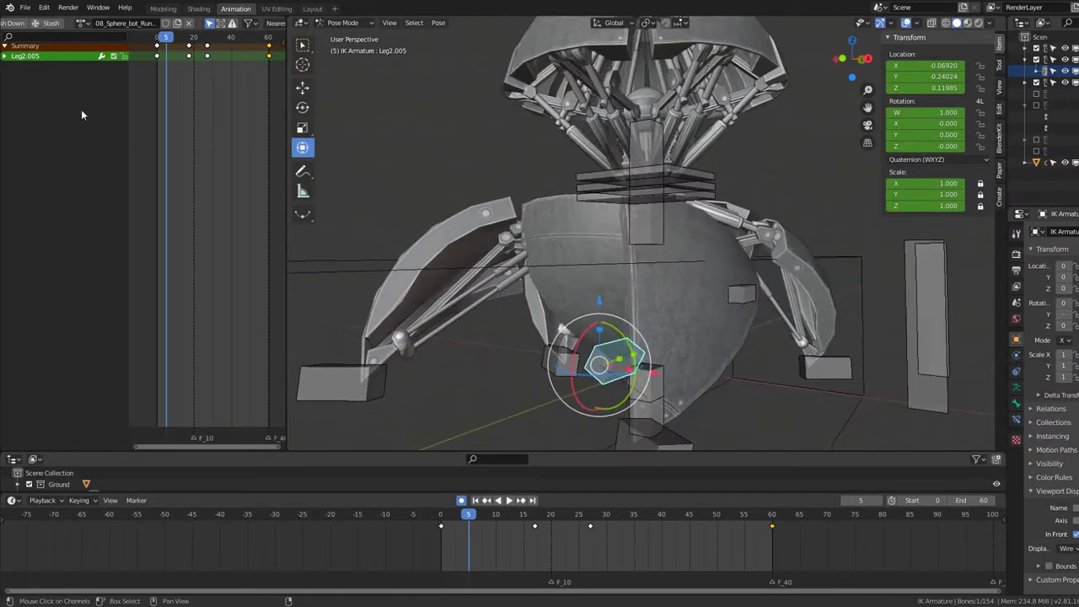
Step: At frame 0, shift the Leg2.005 controller along the Y axis
left_click(155, 107)
middle_click_drag(590, 320, 702, 313)
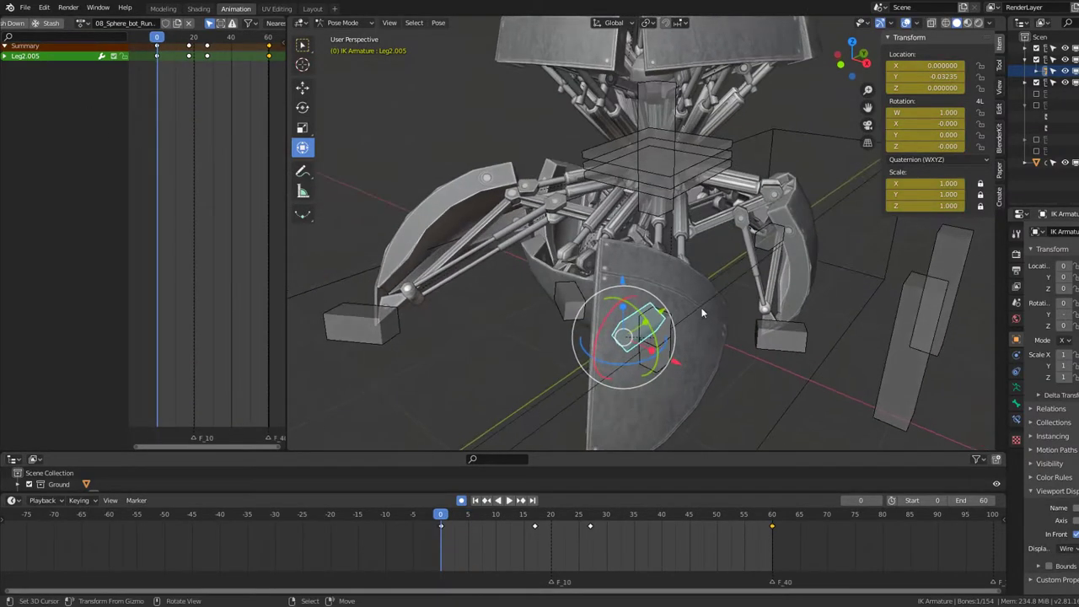
key("g")
key("y")
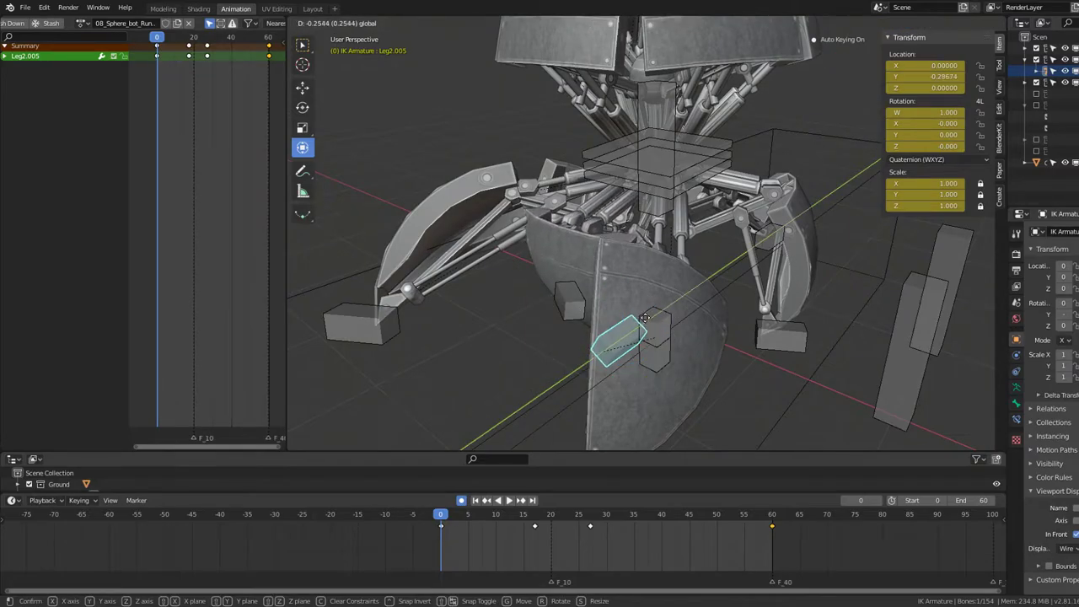
left_click(645, 317)
mouse_move(644, 317)
middle_mouse_down()
mouse_move(655, 281)
mouse_move(577, 252)
mouse_move(678, 361)
middle_mouse_up()
left_click_drag(720, 377, 691, 377)
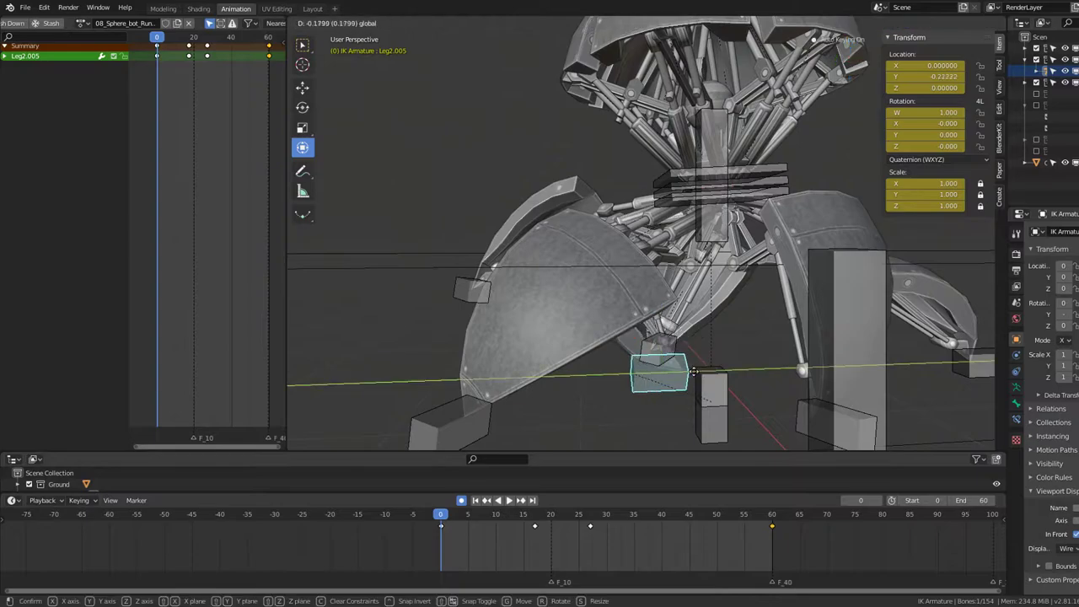
right_click(691, 377)
Step: Refine the frame-0 Y position of Leg2.005 to 0.25470
key("shift+s")
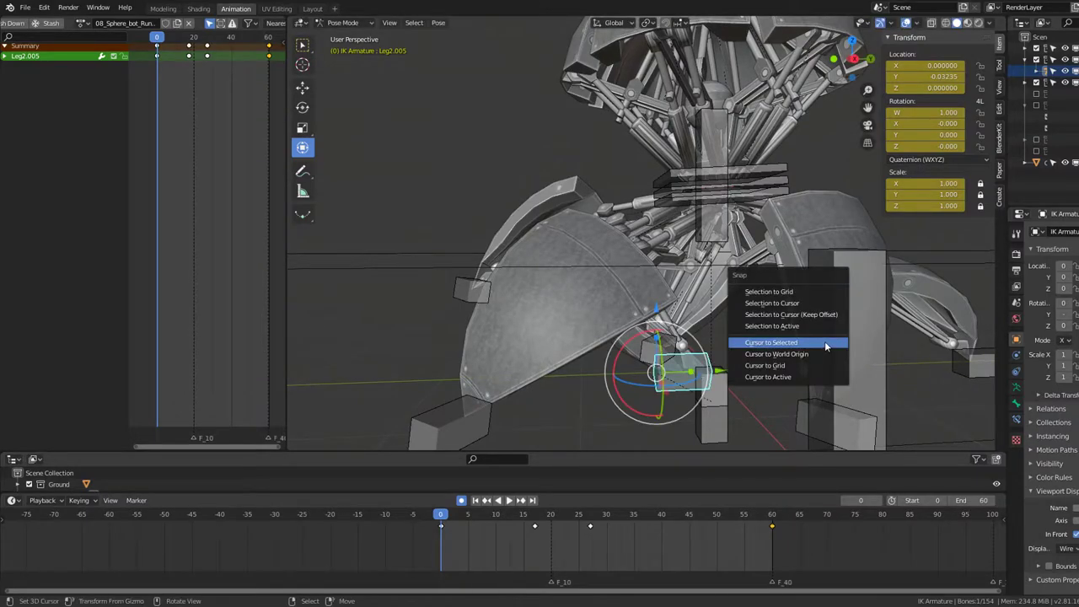
left_click(826, 345)
key("g")
key("y")
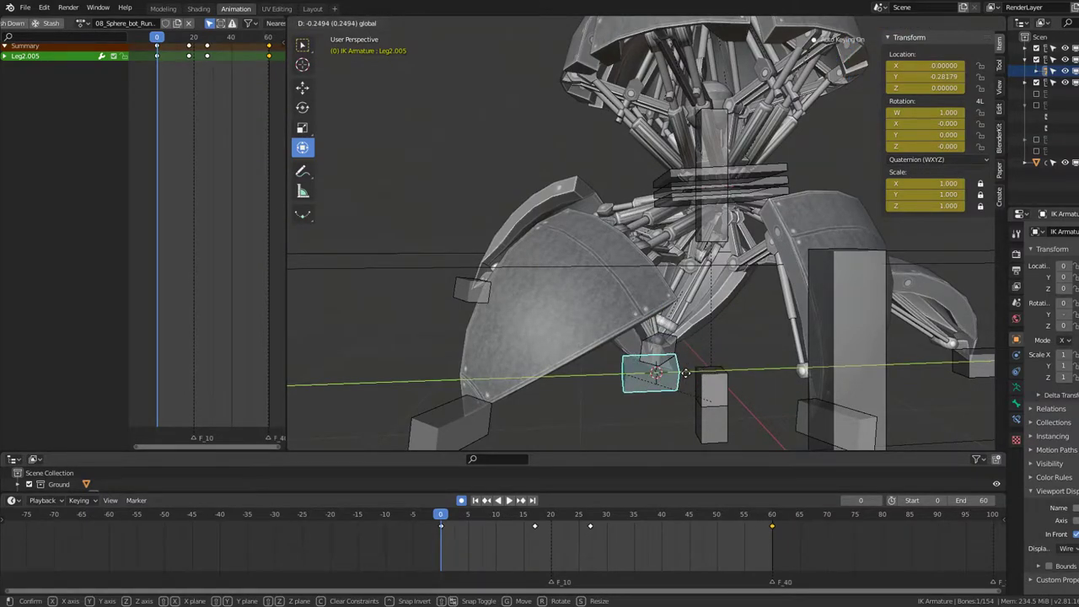
left_click(685, 374)
mouse_move(686, 373)
middle_mouse_down()
mouse_move(417, 172)
mouse_move(371, 178)
mouse_move(632, 343)
middle_mouse_up()
key("g")
key("y")
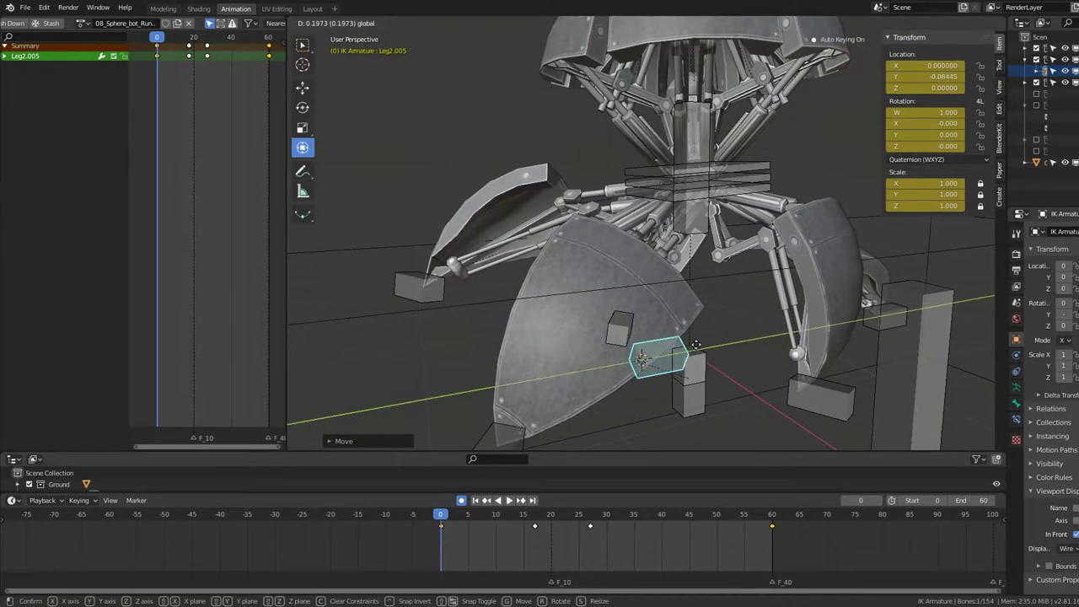
left_click(728, 335)
middle_click_drag(728, 335, 691, 314)
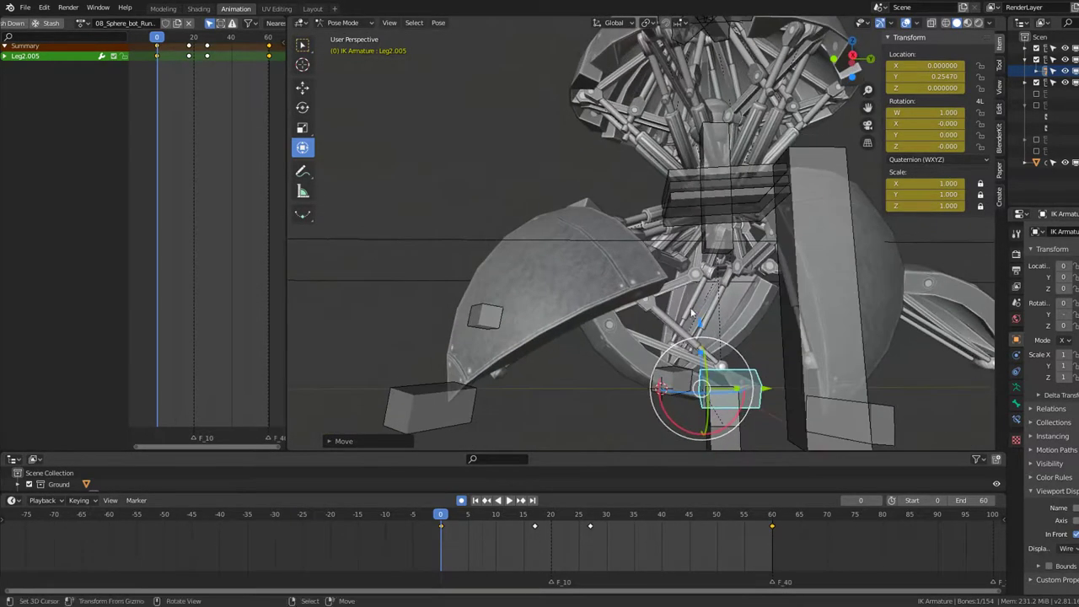
Step: Adjust the controller in right-side view, then check the pose at frame 6
key("KP_3")
key("g")
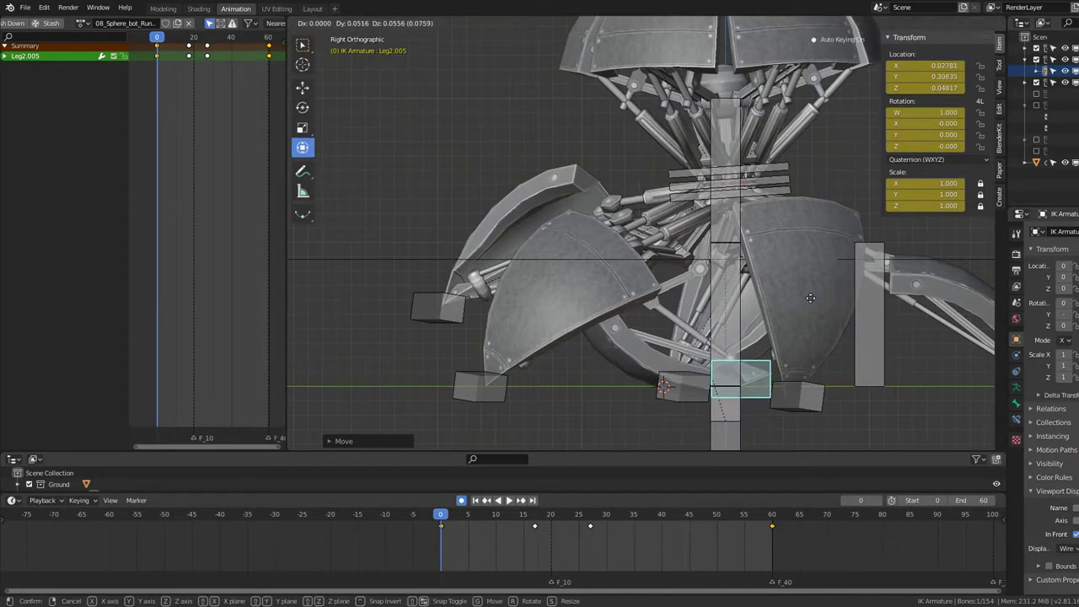
left_click(816, 291)
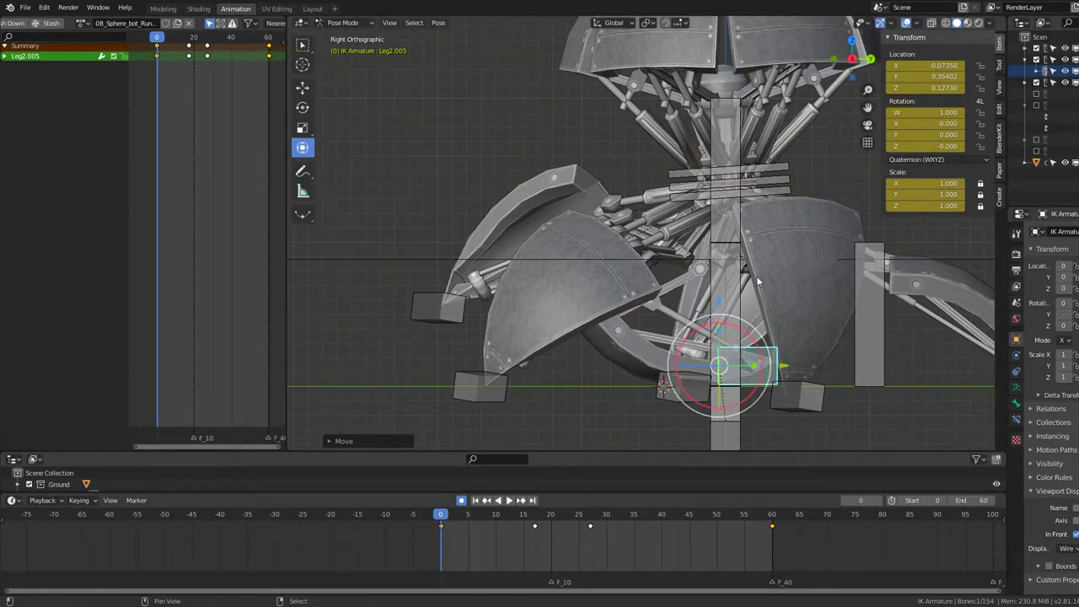
middle_click_drag(757, 281, 848, 301)
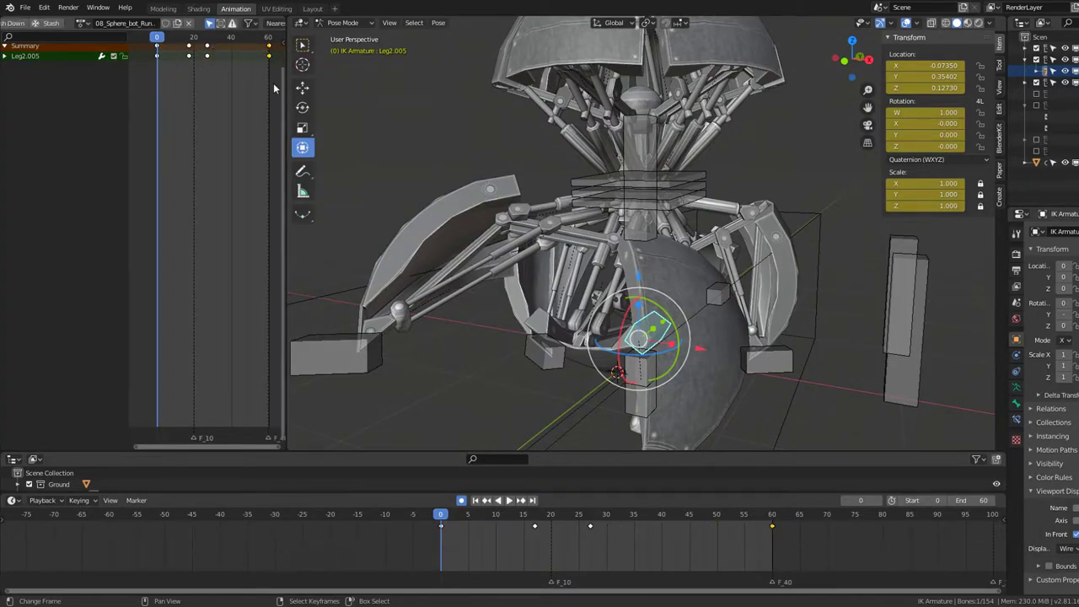
left_click_drag(153, 92, 169, 98)
mouse_move(438, 98)
middle_mouse_down()
mouse_move(531, 129)
mouse_move(500, 134)
middle_mouse_up()
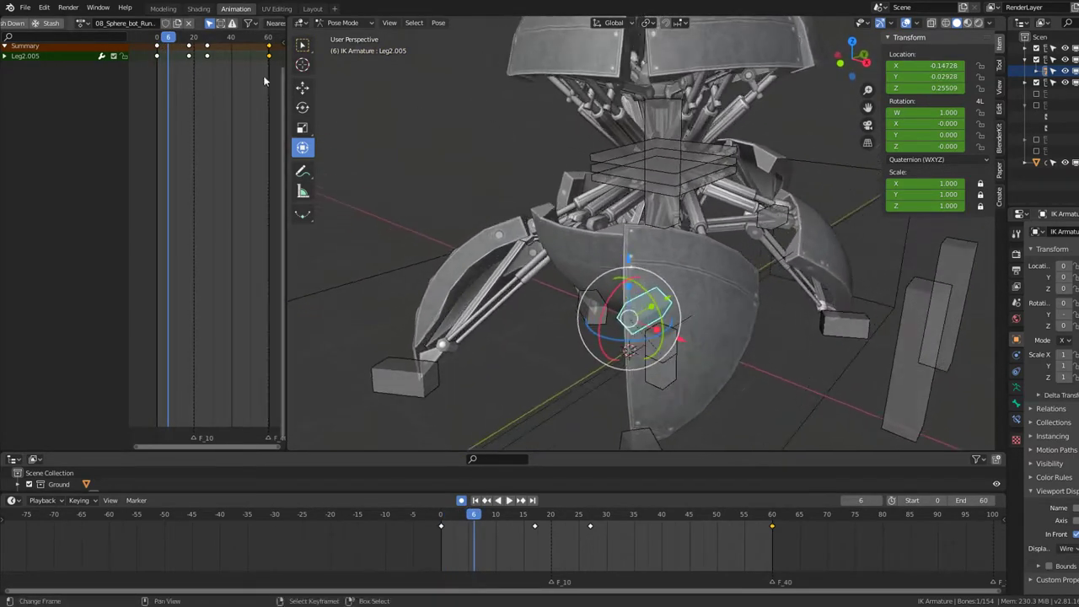
mouse_move(177, 69)
left_mouse_down()
mouse_move(184, 77)
mouse_move(168, 75)
left_mouse_up()
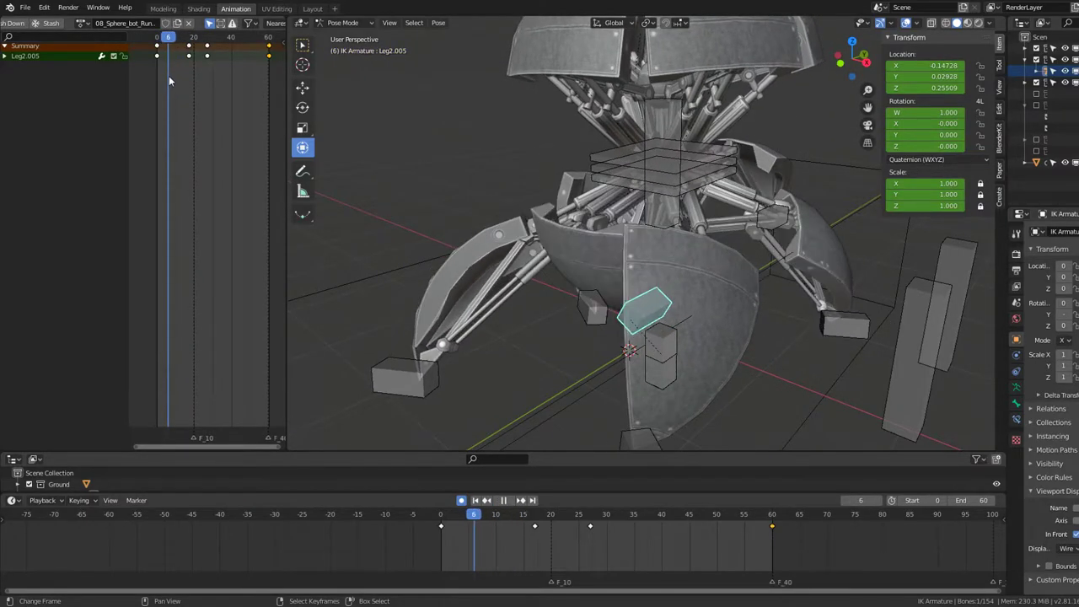
mouse_move(372, 112)
middle_mouse_down()
mouse_move(548, 124)
mouse_move(495, 121)
mouse_move(628, 157)
mouse_move(503, 135)
middle_mouse_up()
Step: Play the run cycle from the first frame to preview the leg motion
key("shift+Left")
key("space")
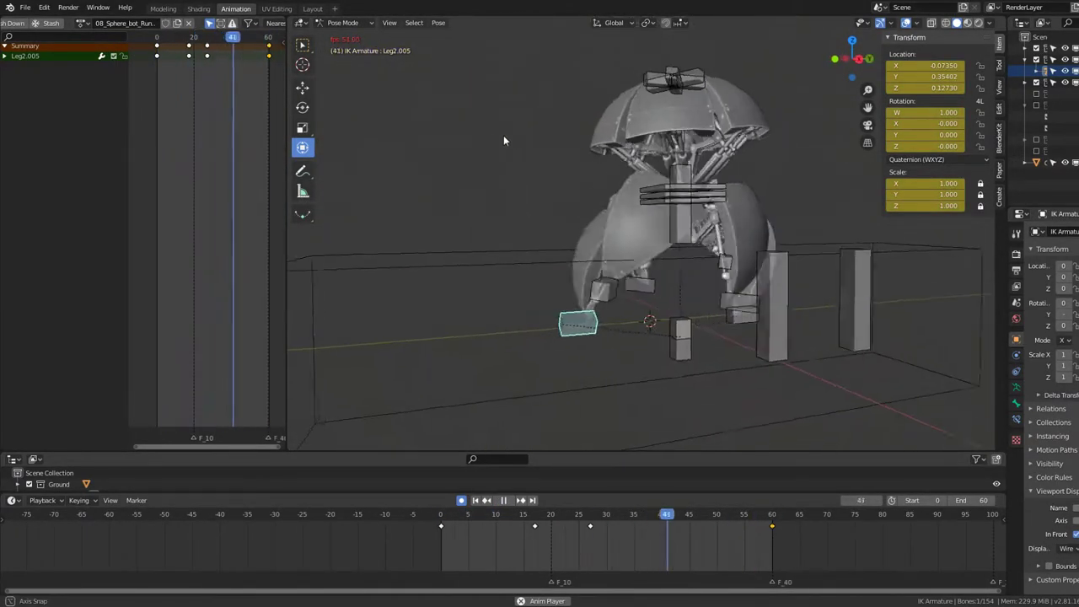
key("space")
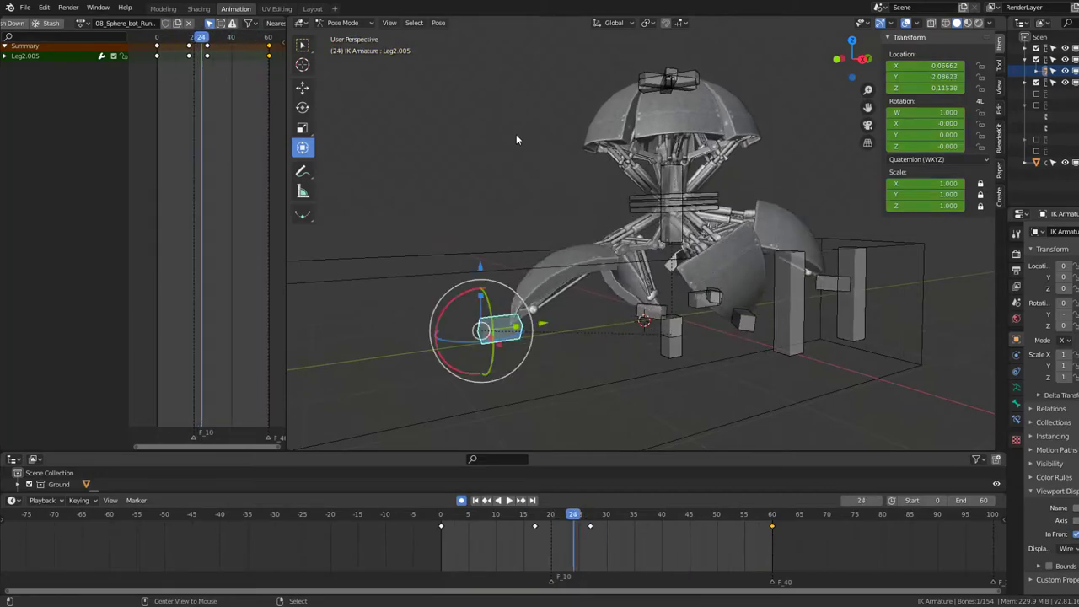
key("shift+Left")
key("space")
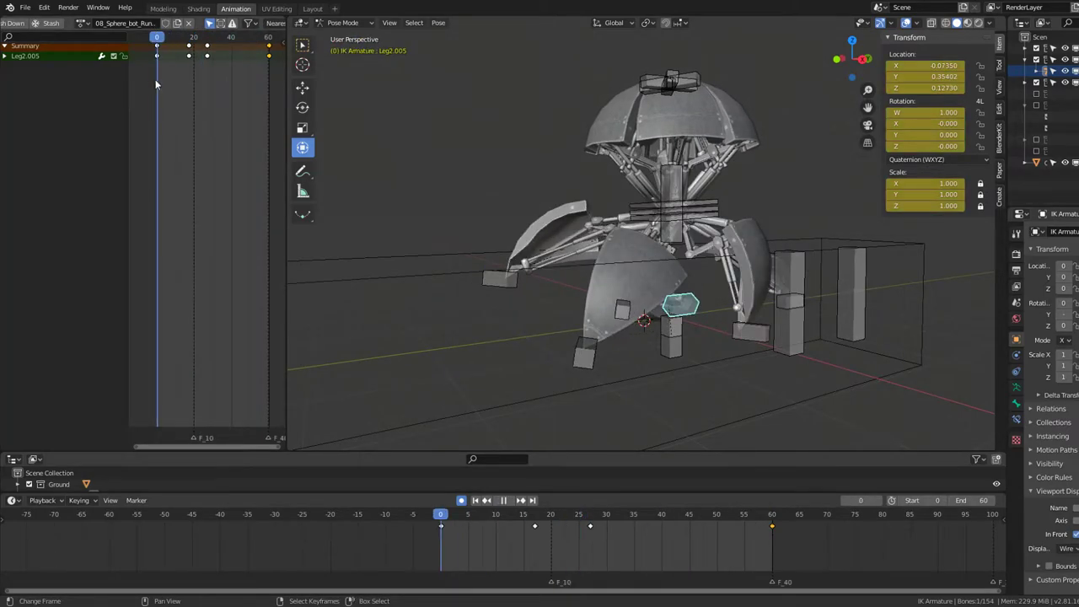
key("space")
Step: Select the Leg3.005 controller and settle on frame 8 with a low leg view
left_click(497, 287)
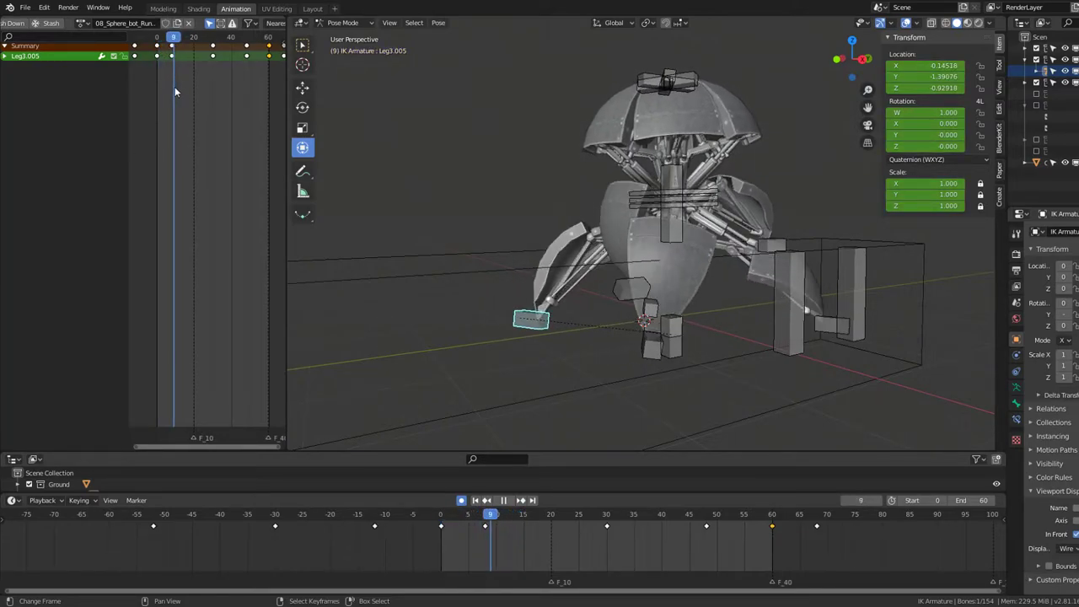
key("space")
mouse_move(641, 253)
middle_mouse_down()
mouse_move(739, 242)
mouse_move(753, 223)
mouse_move(700, 295)
middle_mouse_up()
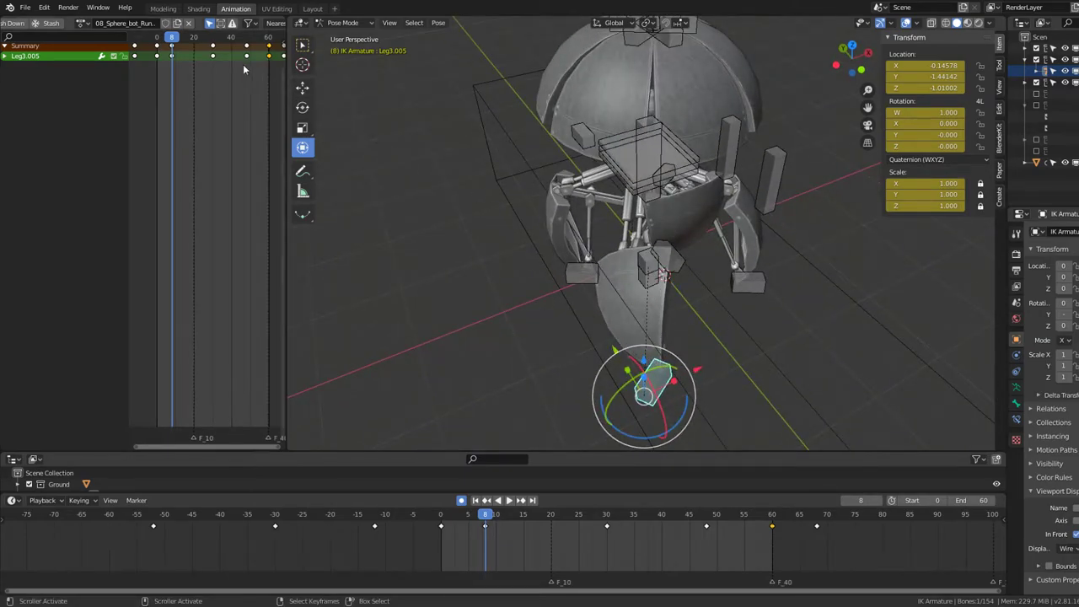
scroll(473, 288, "up", 5)
middle_click_drag(473, 288, 421, 253)
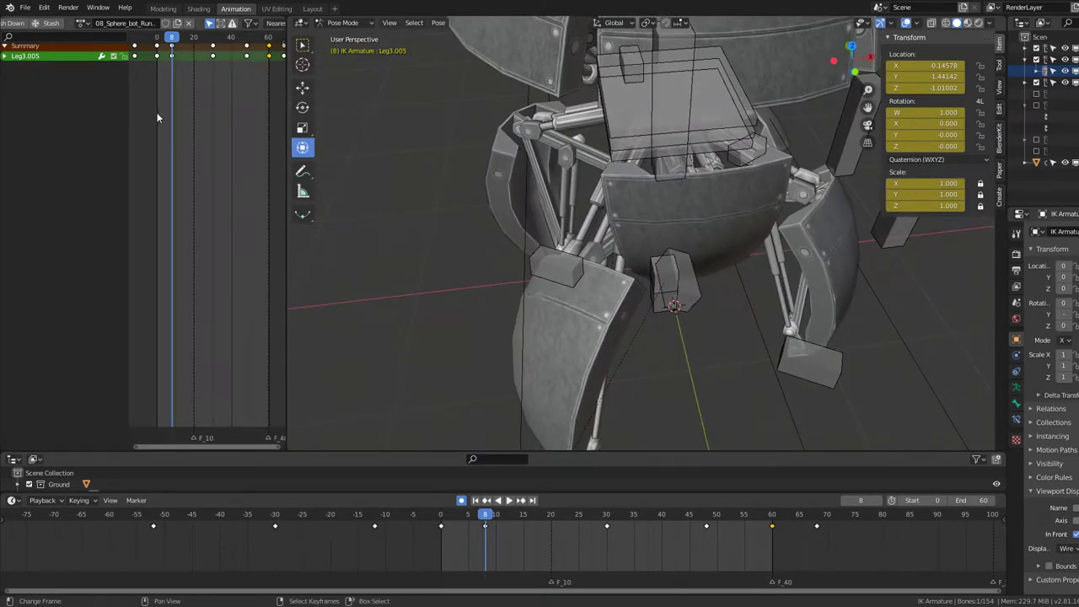
mouse_move(157, 113)
left_mouse_down()
mouse_move(167, 115)
mouse_move(172, 91)
left_mouse_up()
middle_click_drag(416, 212, 576, 264)
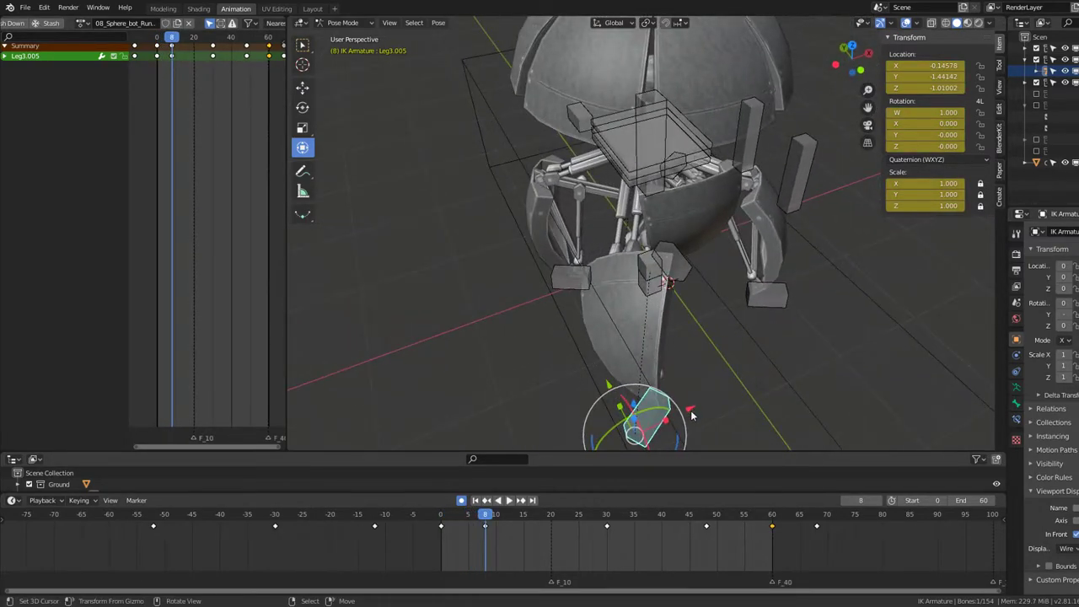
Step: Move the Leg3.005 controller freely to a new position at frame 8
key("g")
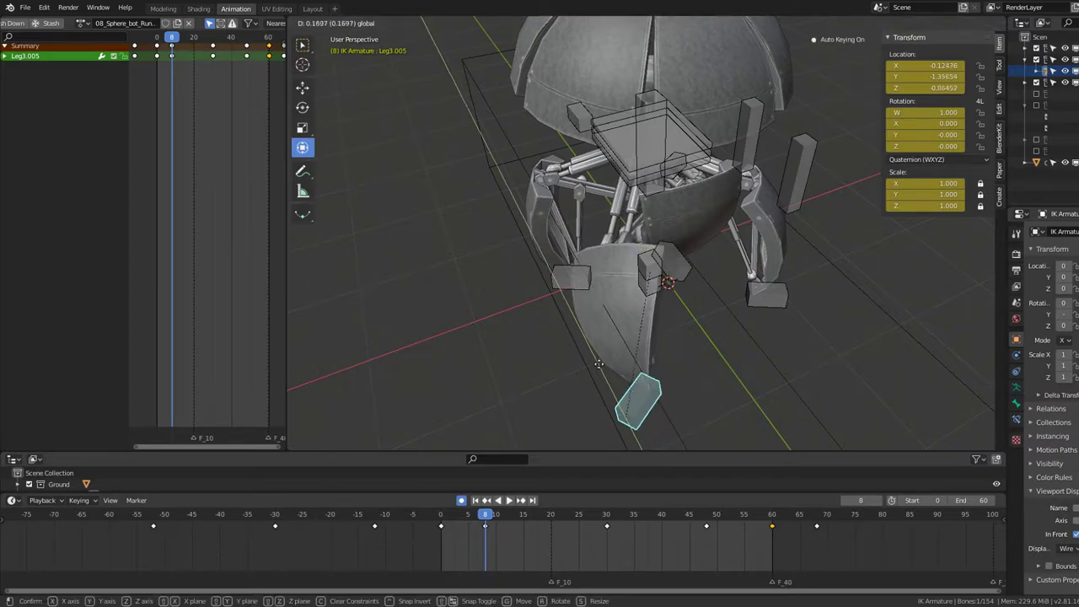
middle_click_drag(598, 363, 627, 342)
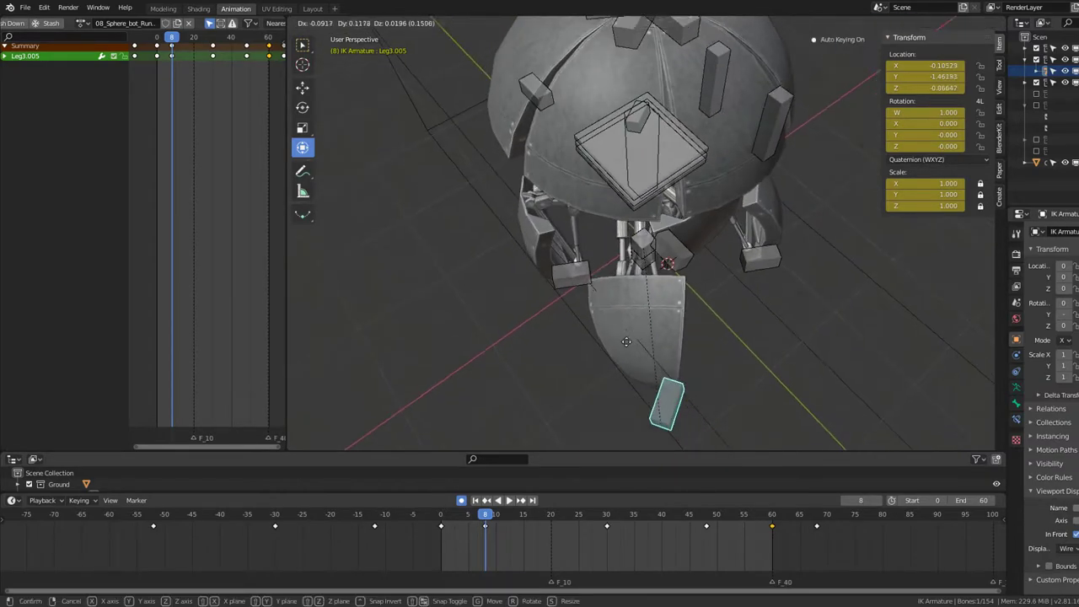
left_click(645, 360)
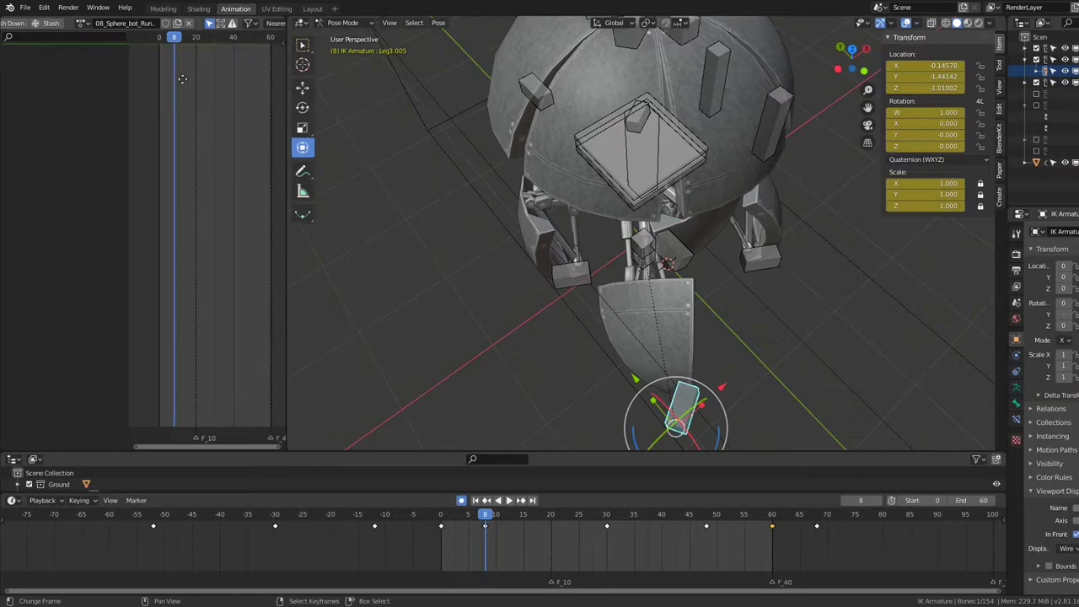
mouse_move(624, 337)
middle_mouse_down()
mouse_move(638, 351)
mouse_move(631, 250)
mouse_move(643, 118)
middle_mouse_up()
Step: Reposition the foot controller from Top, then Bottom Orthographic view
key("KP_7")
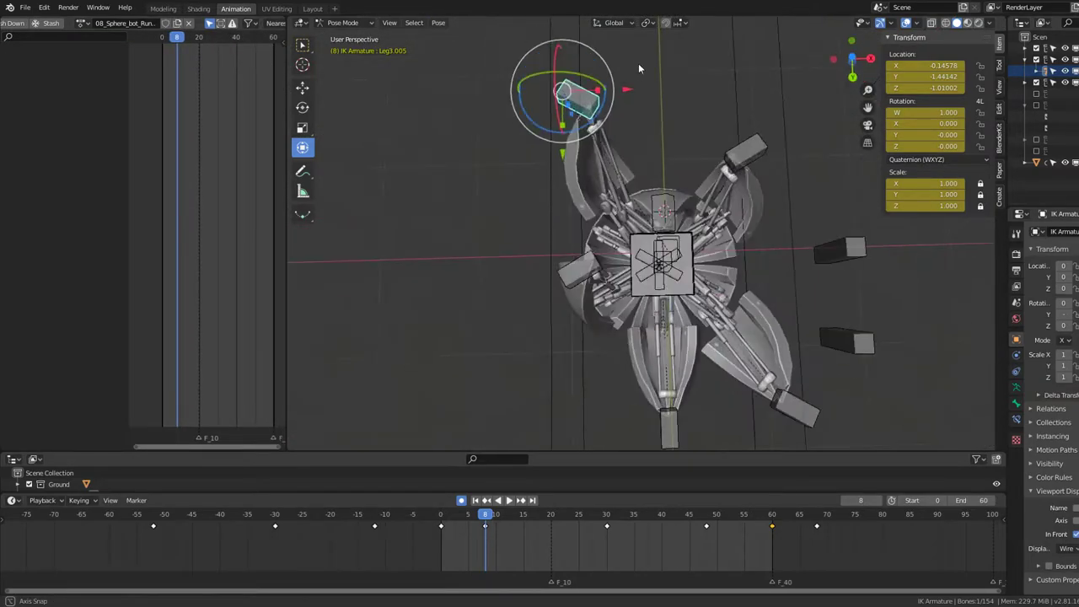
key("ctrl+KP_7")
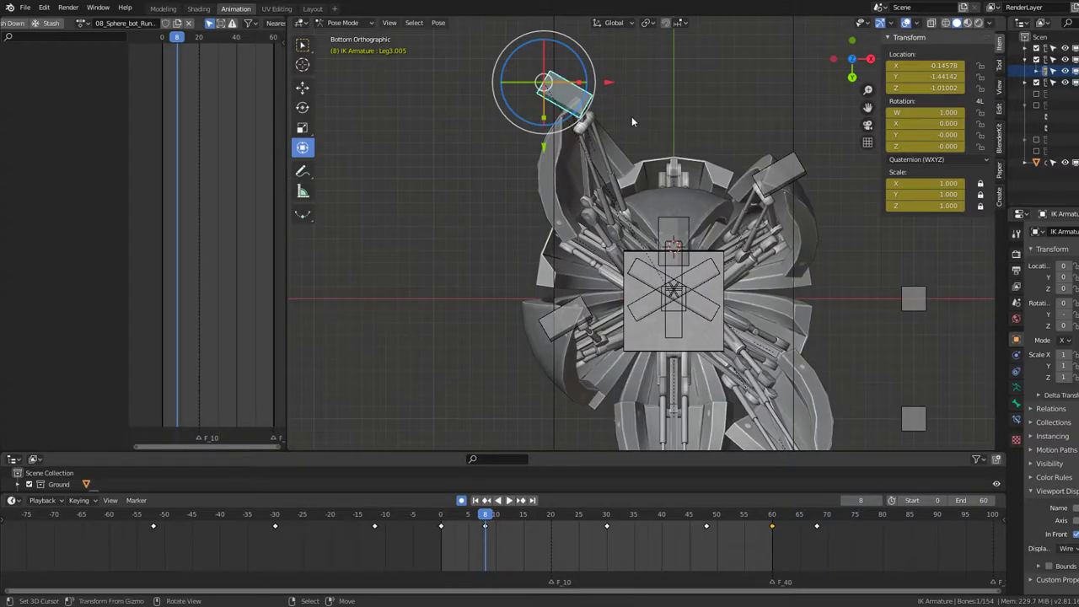
key("g")
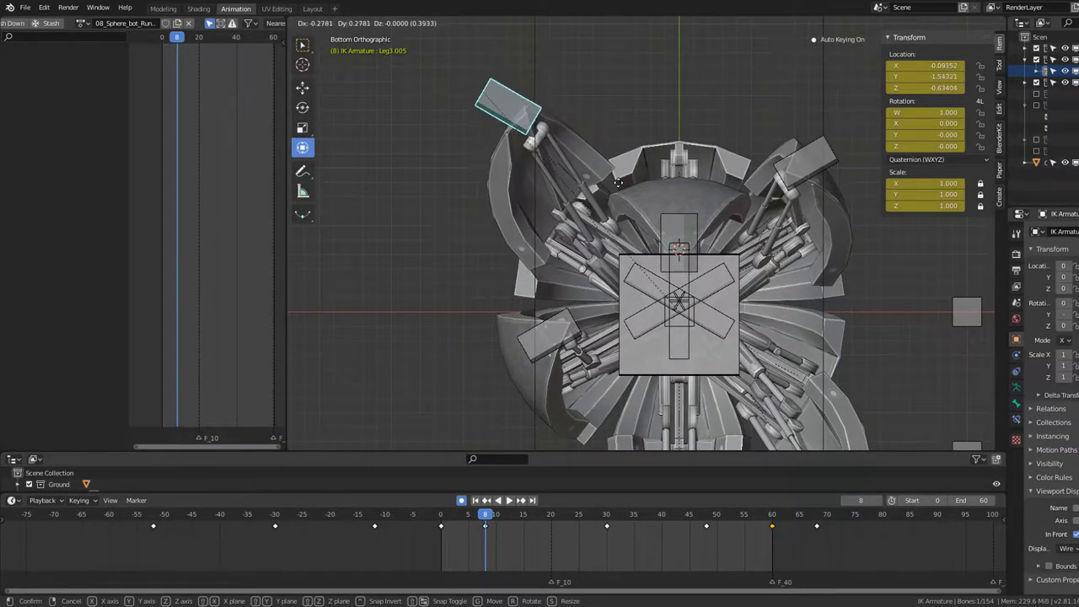
left_click(617, 185)
Step: Scrub and play the run cycle to check the leg, then open the File menu
left_click_drag(180, 96, 145, 96)
key("space")
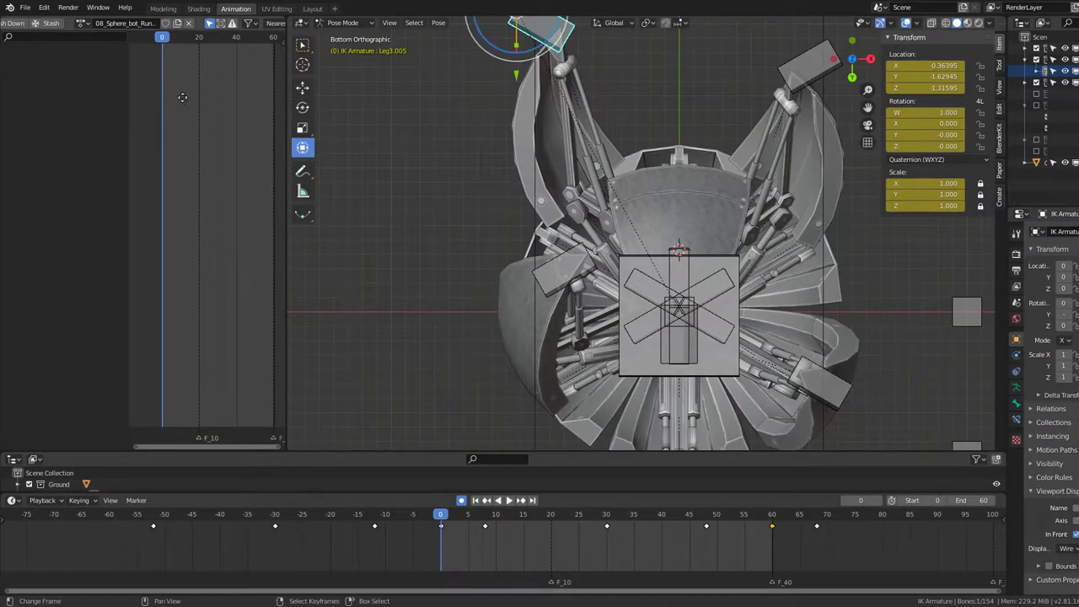
middle_click_drag(182, 97, 202, 261)
key("space")
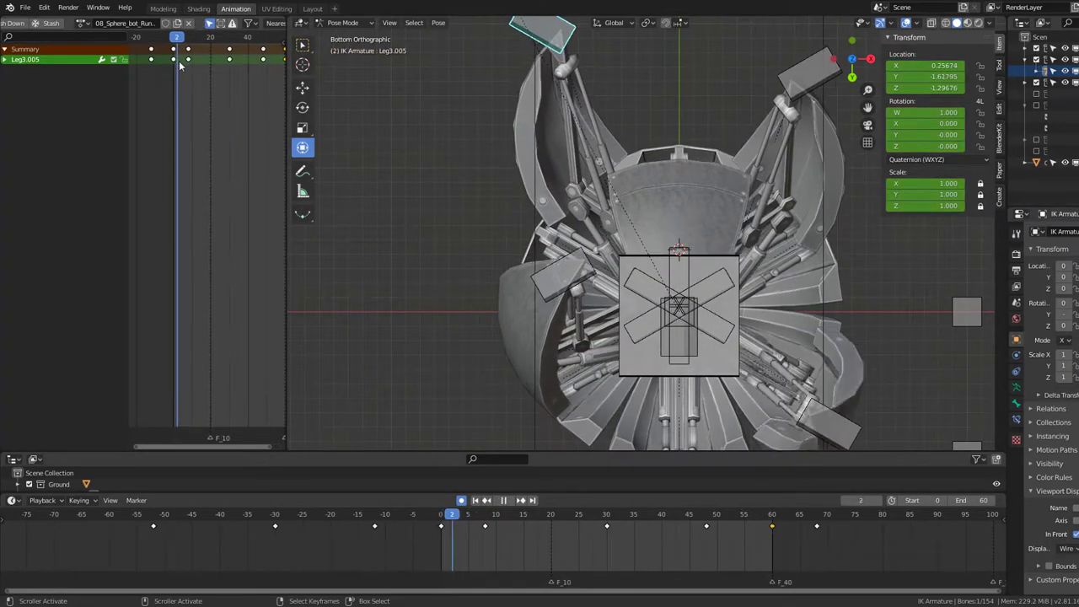
left_click(25, 10)
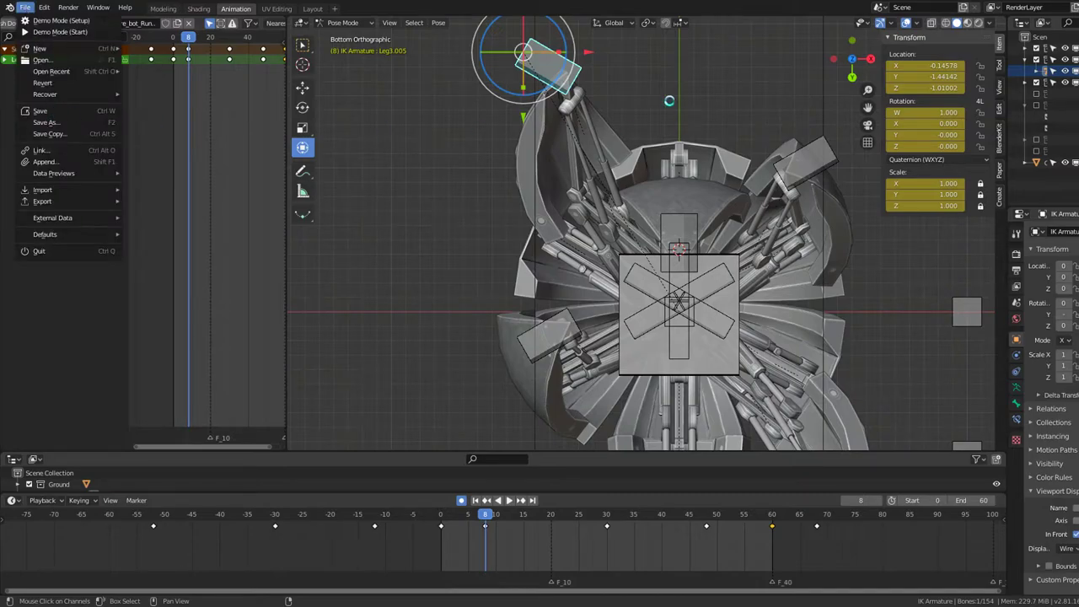
Step: Move the foot controller twice more to its final frame-8 position
key("g")
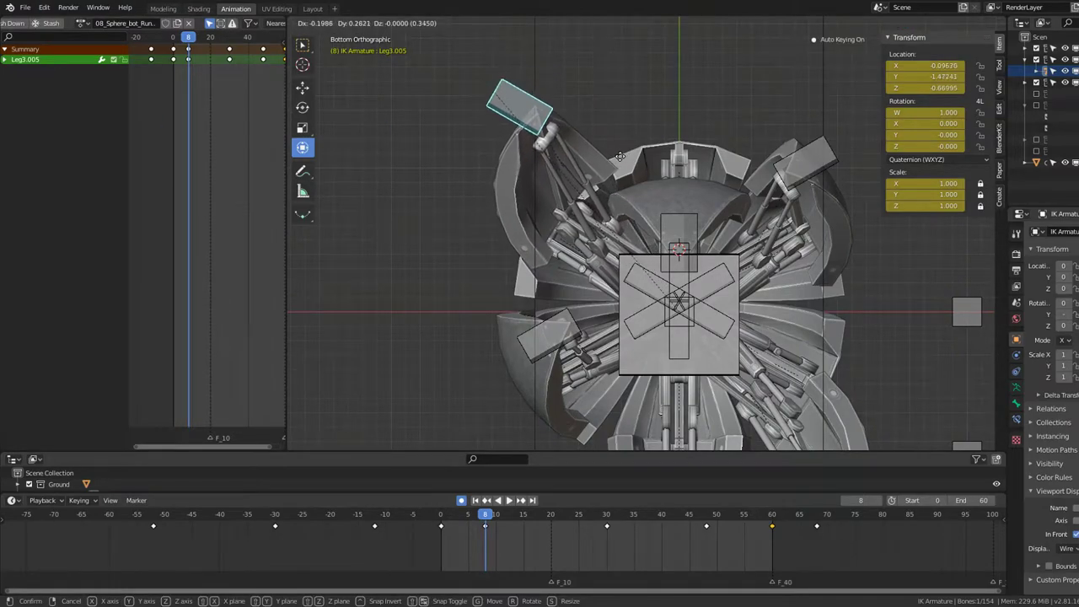
left_click(606, 95)
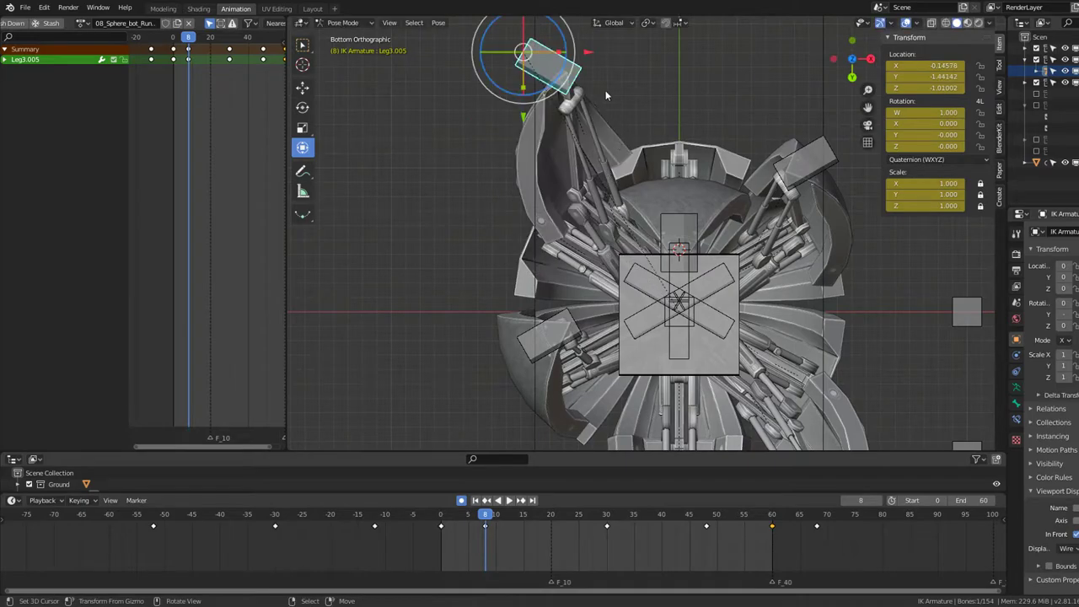
key("g")
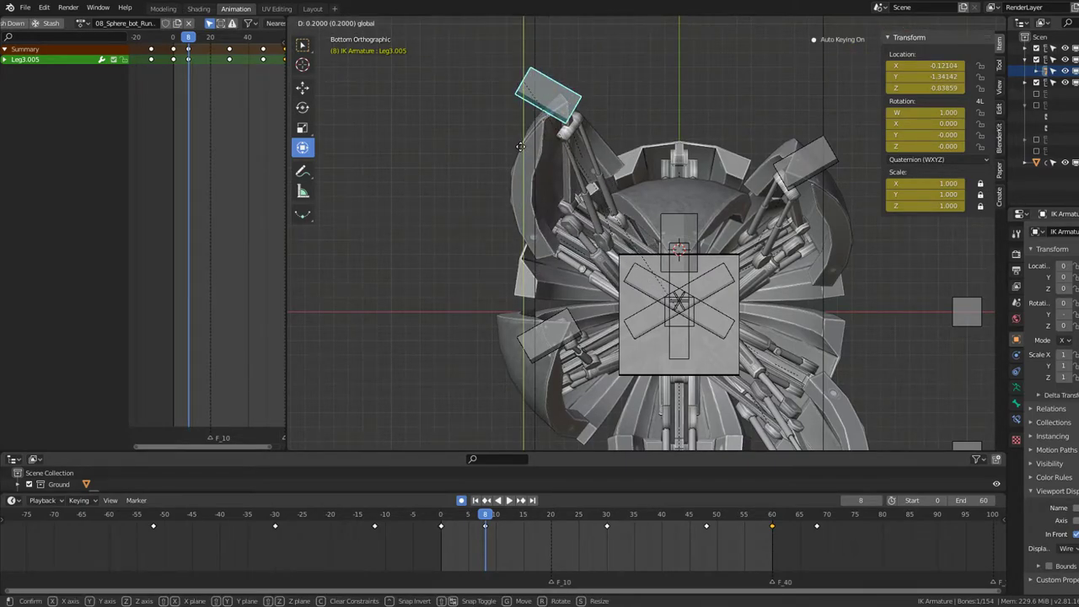
left_click(517, 155)
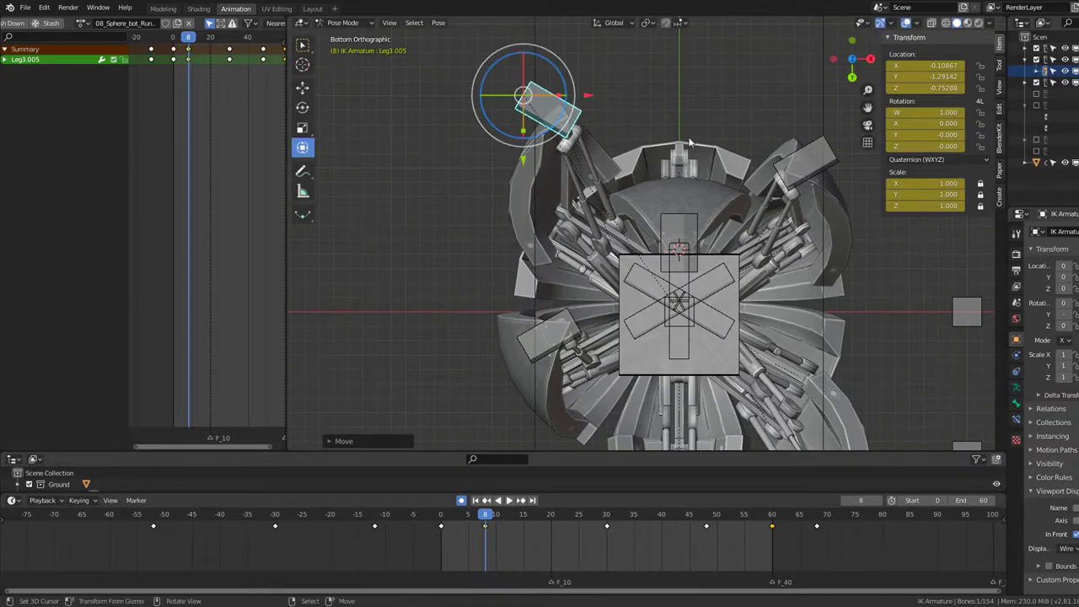
middle_click_drag(517, 156, 671, 221)
Step: Replay the cycle and scrub the timeline between frames 31 and 7
key("shift+Left")
key("space")
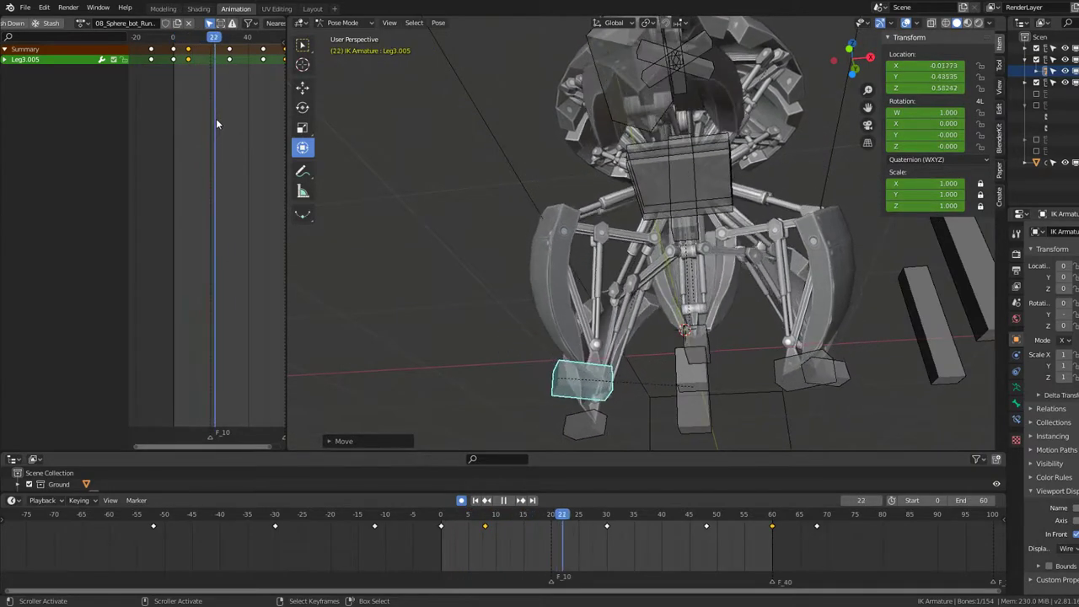
left_click_drag(248, 120, 233, 123)
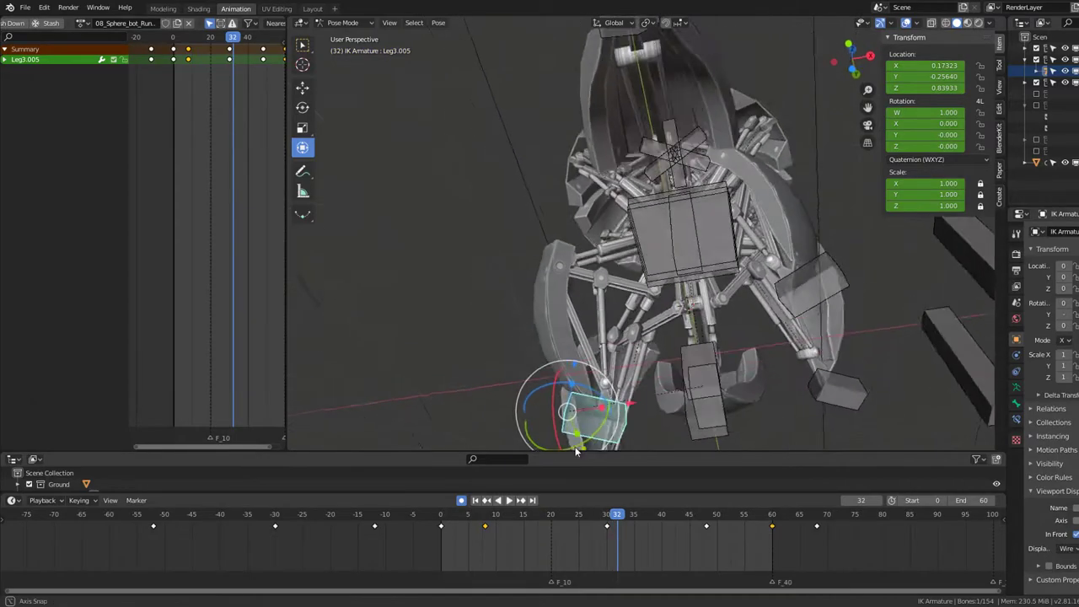
middle_click_drag(624, 253, 668, 246)
mouse_move(255, 76)
left_mouse_down()
mouse_move(185, 100)
mouse_move(262, 123)
mouse_move(246, 133)
left_mouse_up()
Step: Nudge Leg3.005 along global X at frame 48, then select the Leg1.005 controller
middle_click_drag(573, 185, 595, 176)
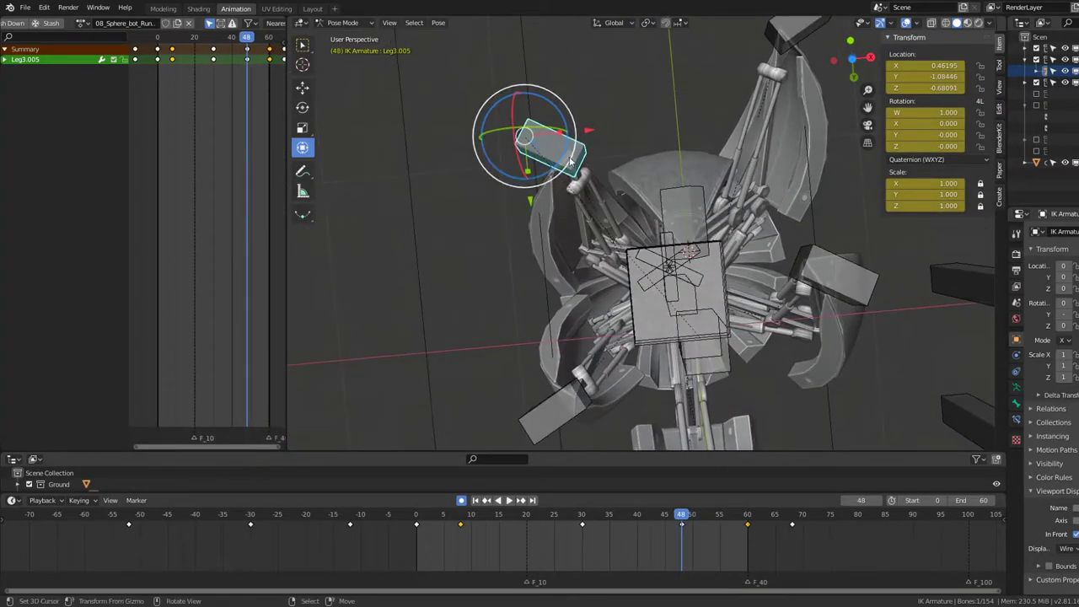
left_click_drag(595, 128, 582, 138)
mouse_move(581, 137)
middle_mouse_down()
mouse_move(627, 169)
mouse_move(616, 295)
mouse_move(967, 403)
mouse_move(879, 337)
mouse_move(770, 289)
mouse_move(763, 148)
middle_mouse_up()
left_click(839, 331)
middle_click_drag(801, 102, 677, 156)
key("space")
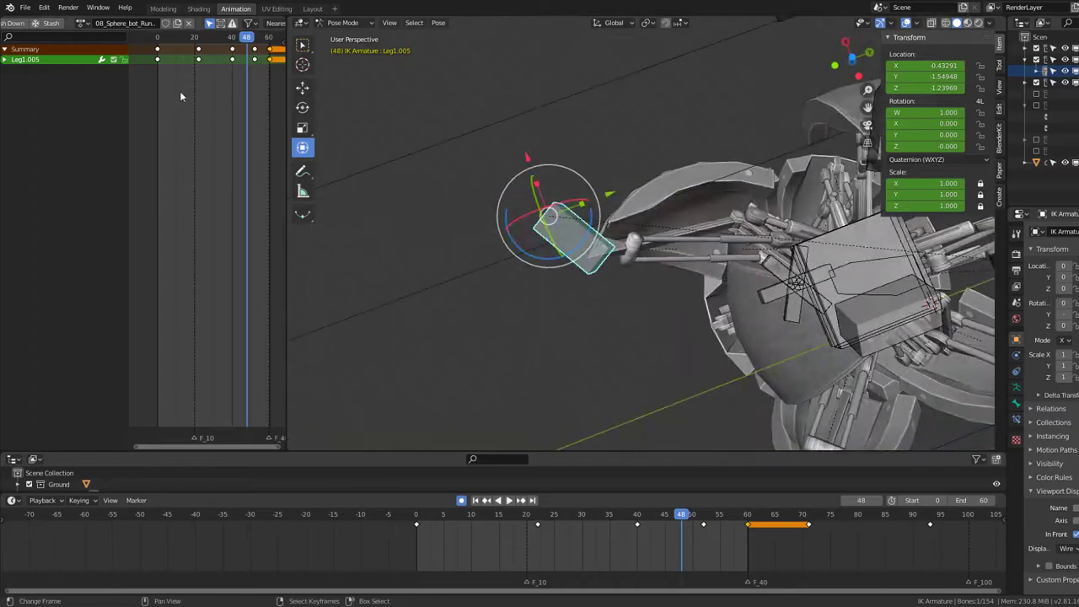
key("space")
mouse_move(511, 144)
middle_mouse_down()
mouse_move(564, 187)
mouse_move(518, 177)
mouse_move(718, 207)
mouse_move(787, 198)
mouse_move(726, 179)
mouse_move(543, 227)
mouse_move(677, 213)
mouse_move(569, 226)
mouse_move(536, 215)
middle_mouse_up()
key("space")
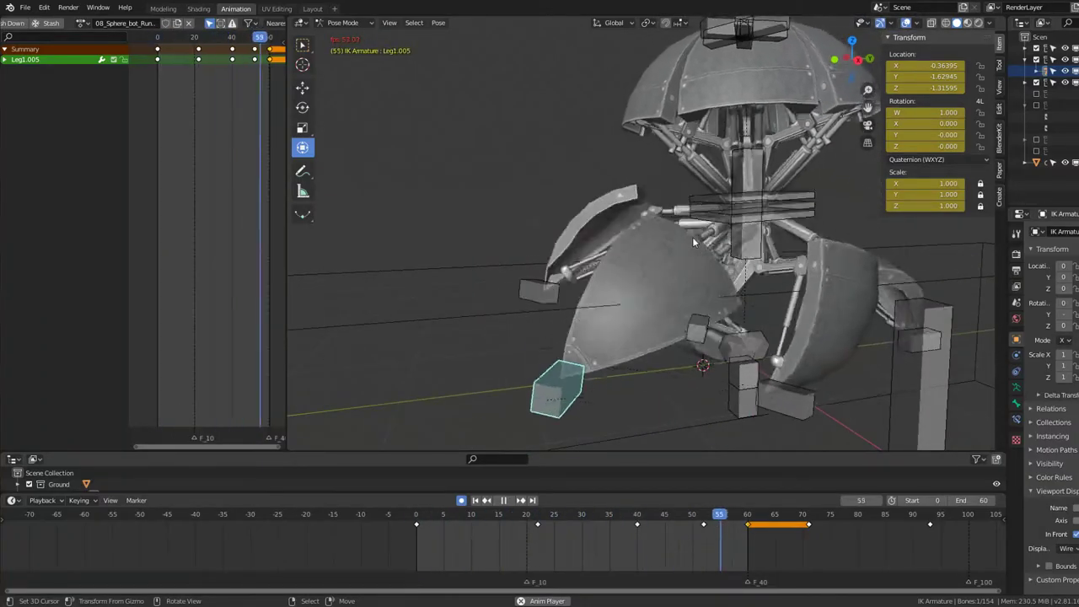
scroll(206, 132, "down", 2)
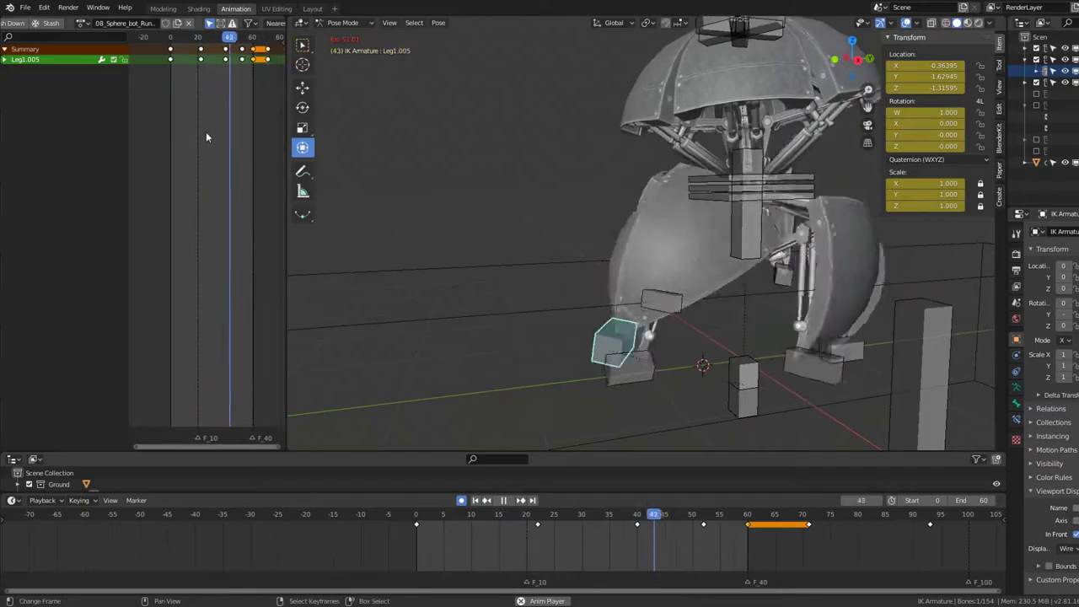
scroll(203, 131, "down", 2)
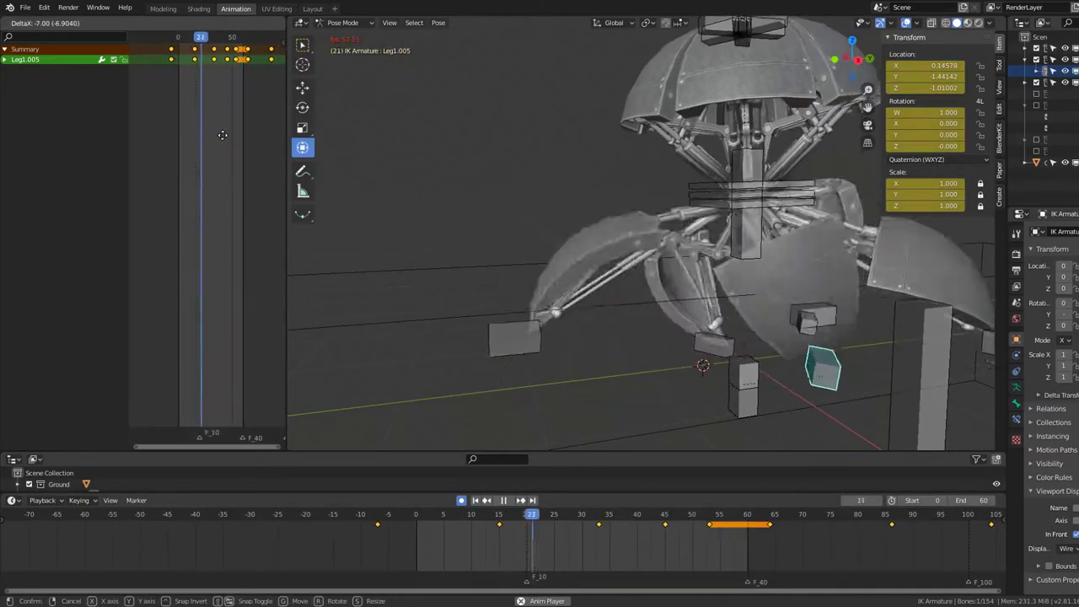
key("g")
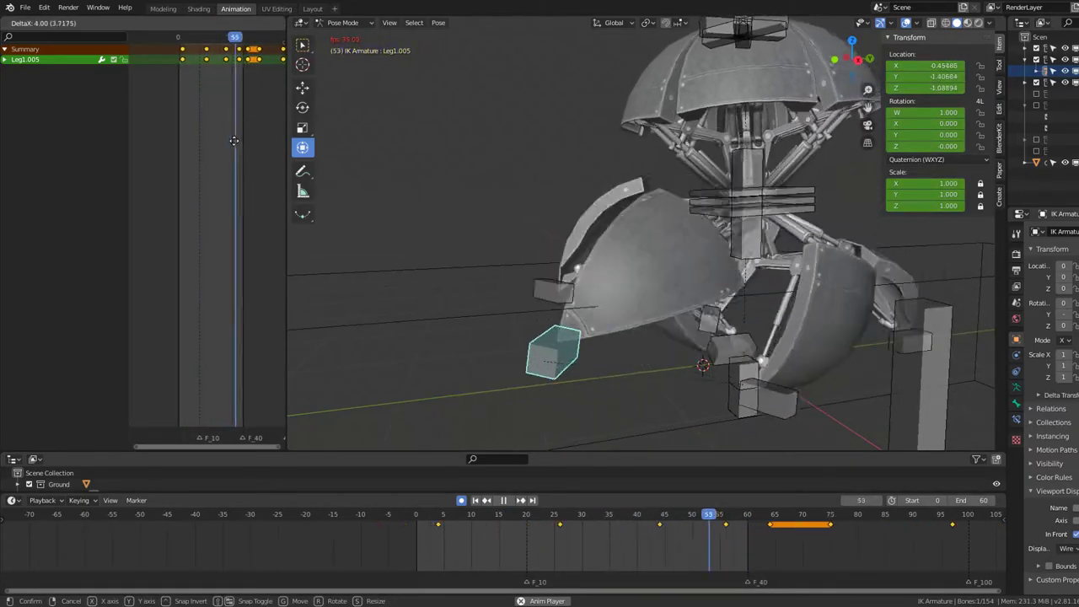
right_click(232, 140)
mouse_move(528, 210)
middle_mouse_down()
mouse_move(613, 210)
mouse_move(681, 282)
middle_mouse_up()
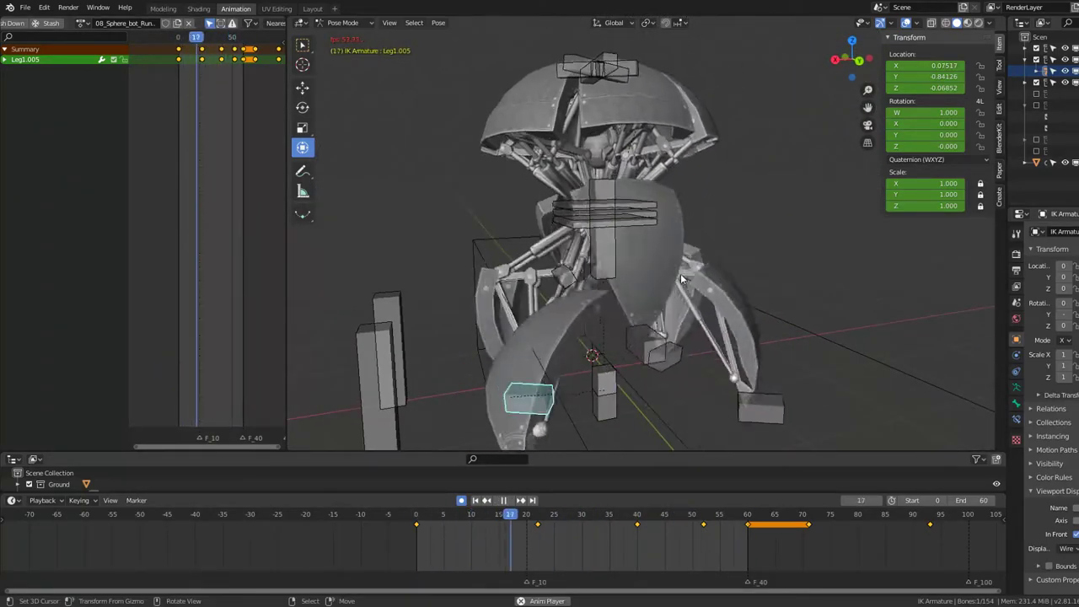
key("space")
scroll(666, 269, "up", 5)
middle_click_drag(666, 270, 642, 264)
key("space")
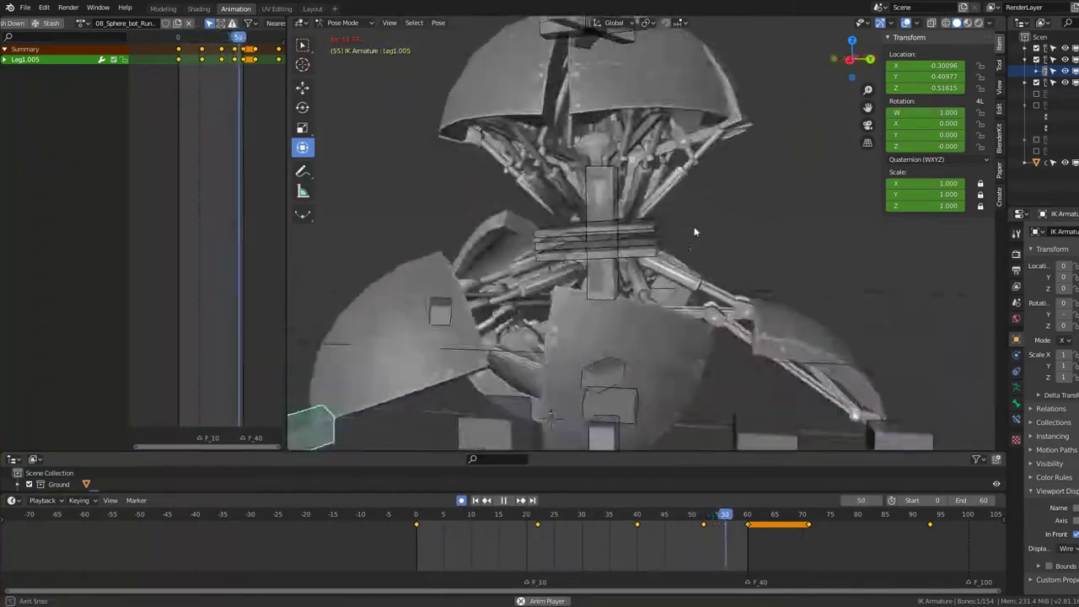
scroll(675, 228, "down", 5)
key("a")
middle_click_drag(683, 215, 668, 215)
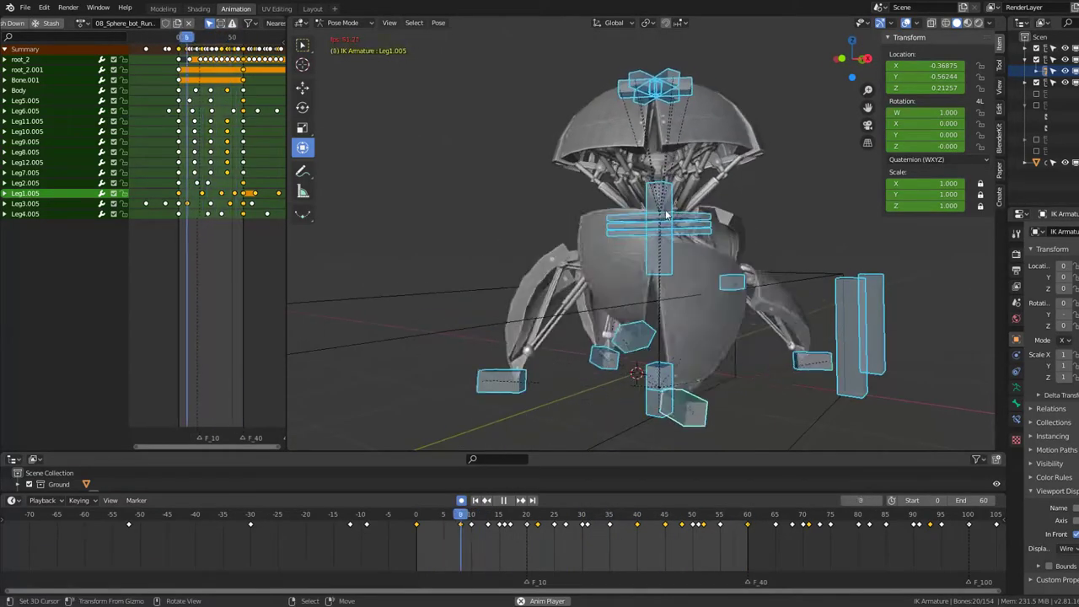
Step: In side view at frame 0, key the Body bone lower, then play to check the dip
key("KP_1")
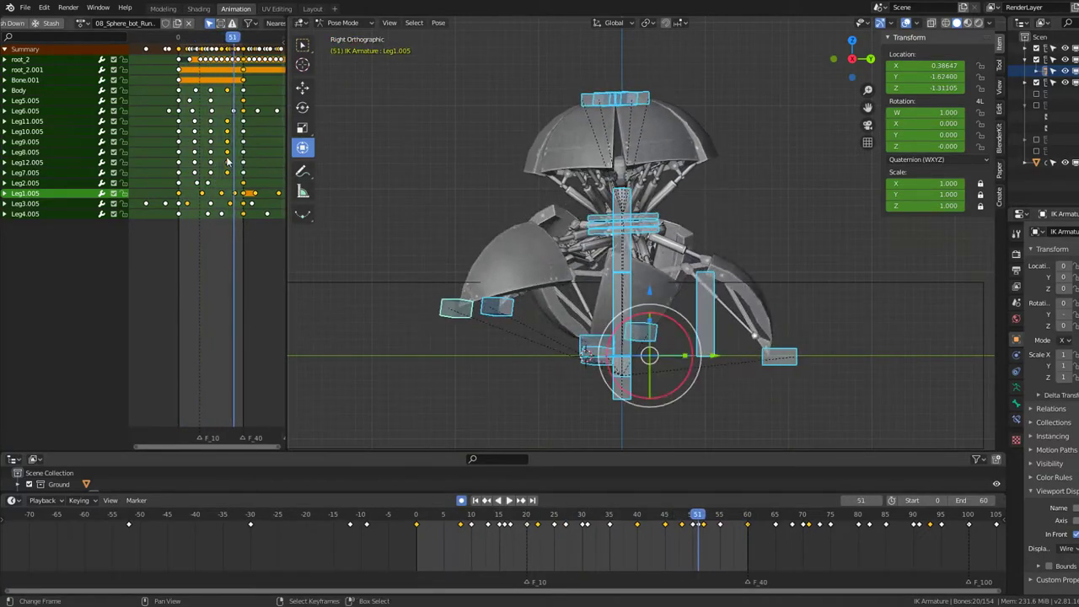
key("Escape")
left_click(666, 244)
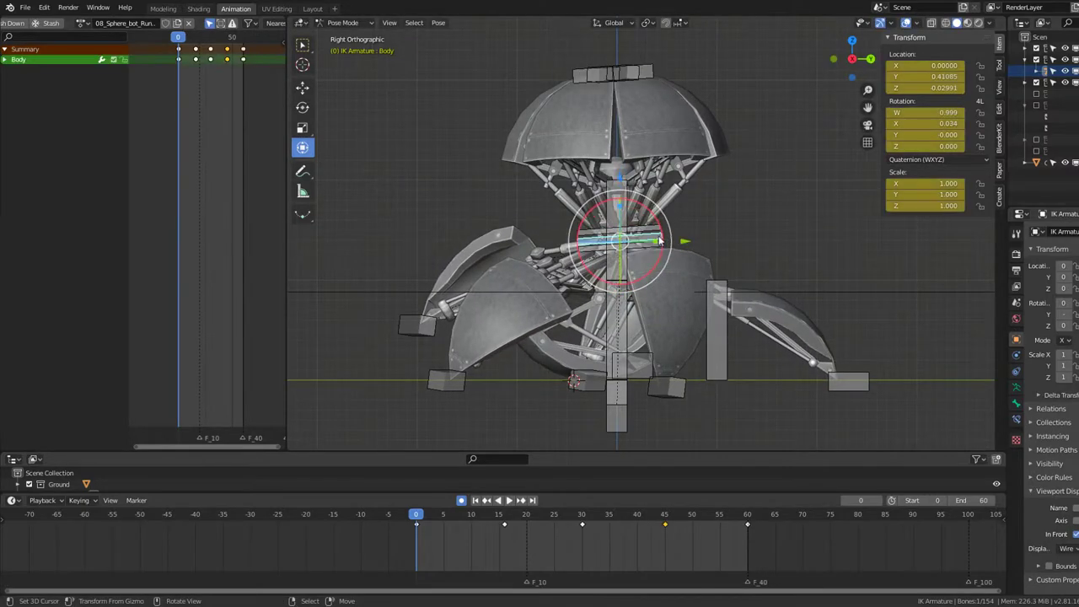
key("Escape")
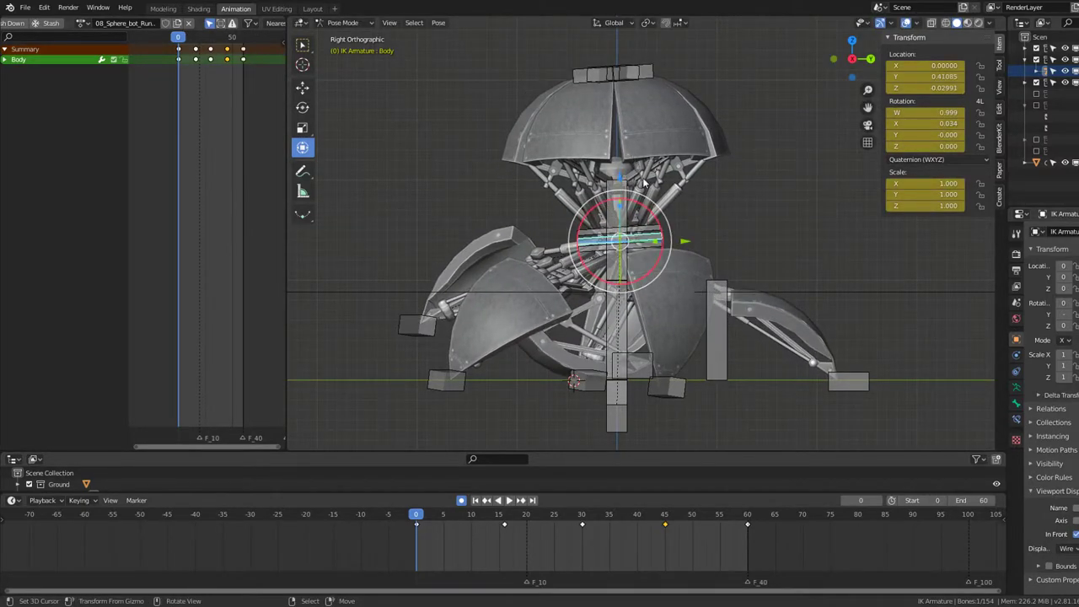
left_click(650, 175)
key("g")
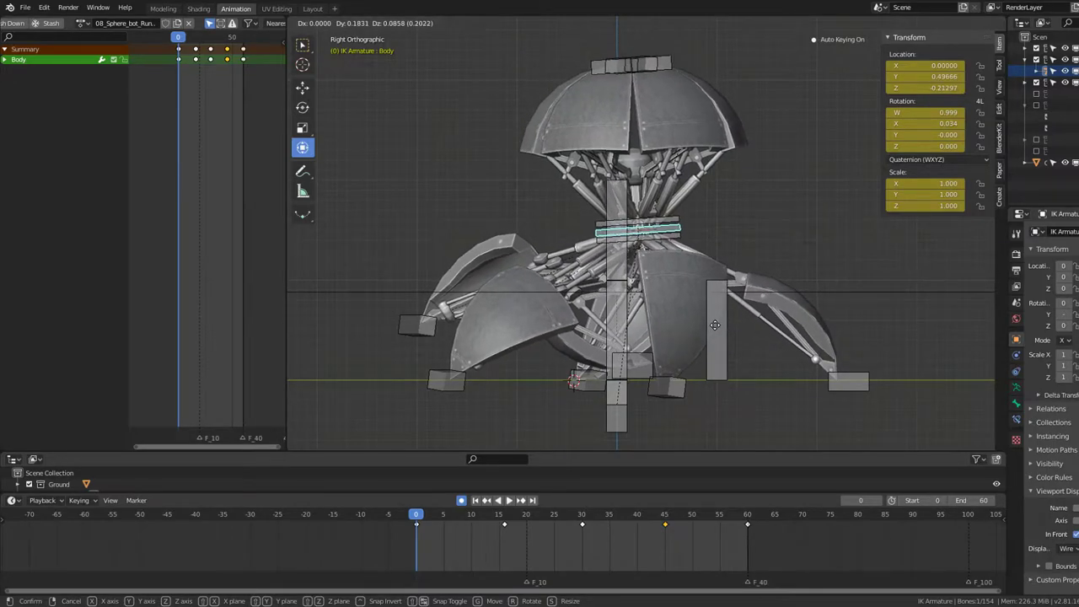
left_click(712, 326)
key("space")
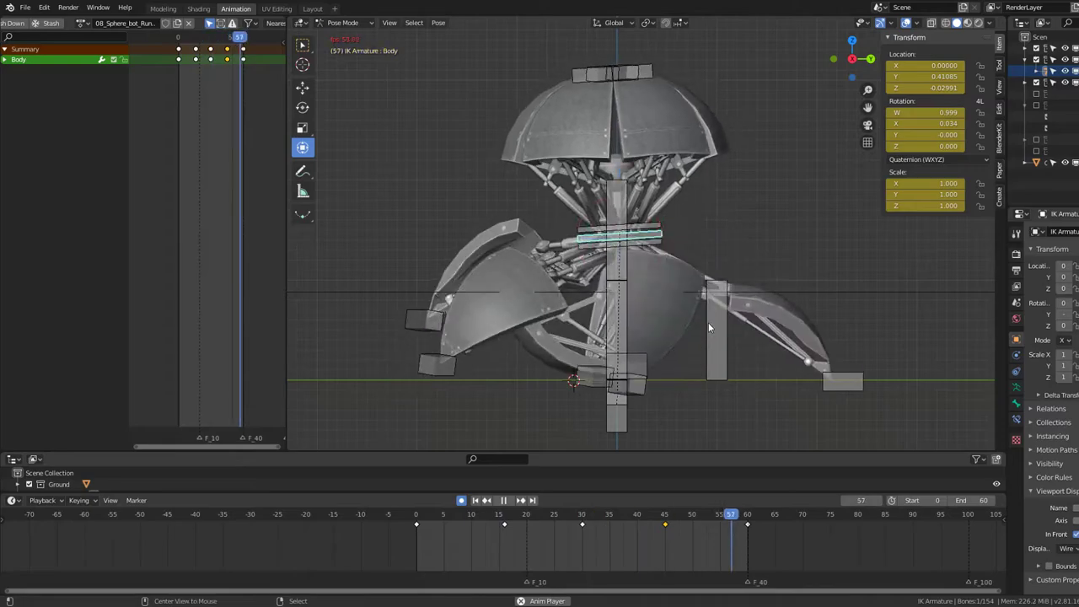
Step: Review the Leg3.005 run cycle by scrubbing to frames 55 and 58, playing, and orbiting lower
key("space")
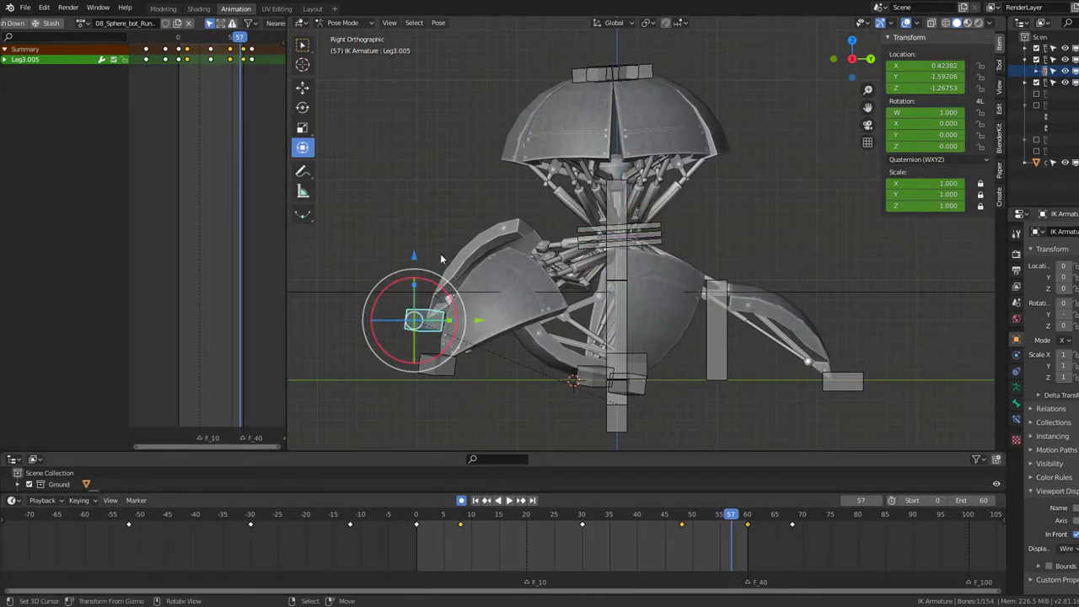
key("space")
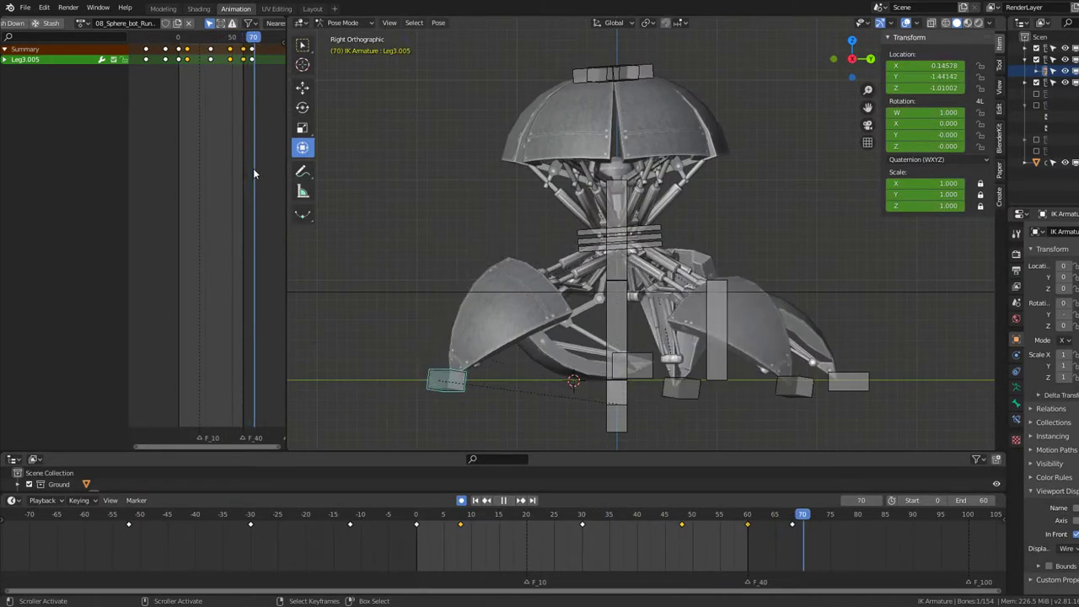
left_click_drag(253, 168, 237, 166)
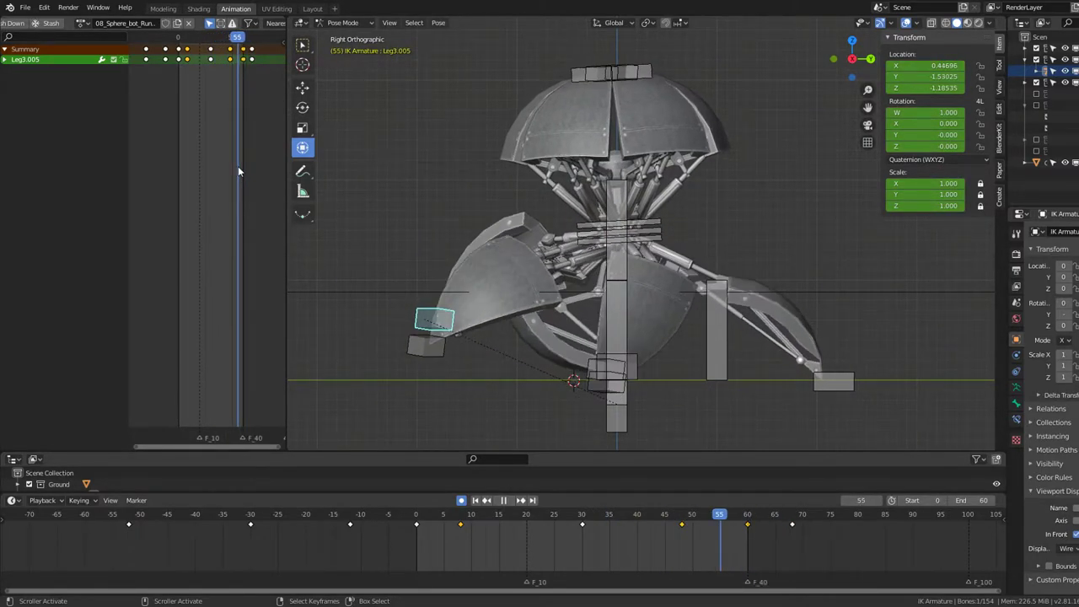
key("space")
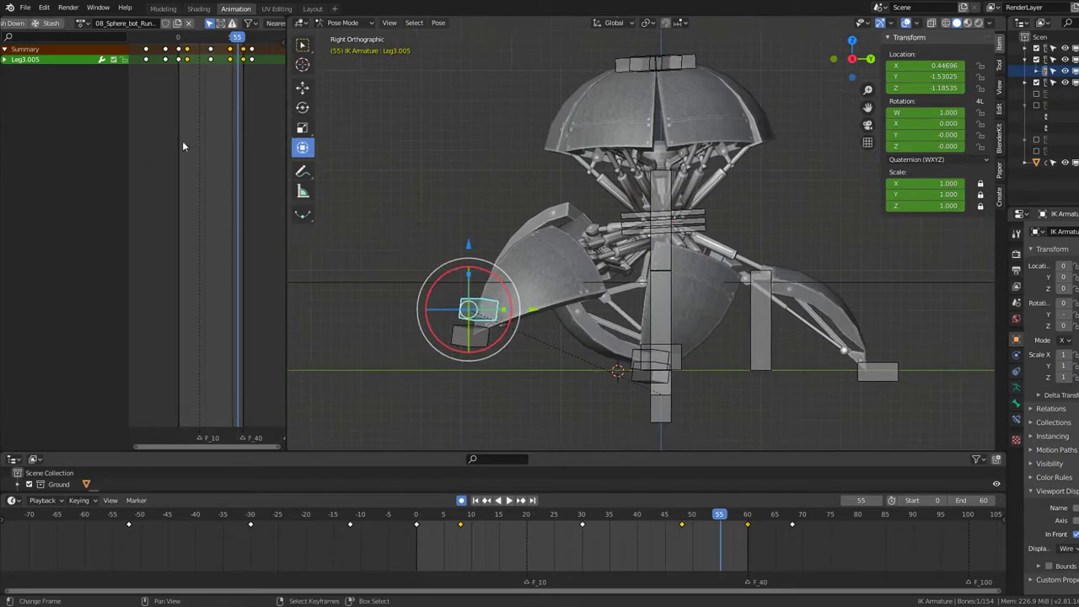
scroll(183, 141, "up", 1)
left_click_drag(226, 97, 234, 99)
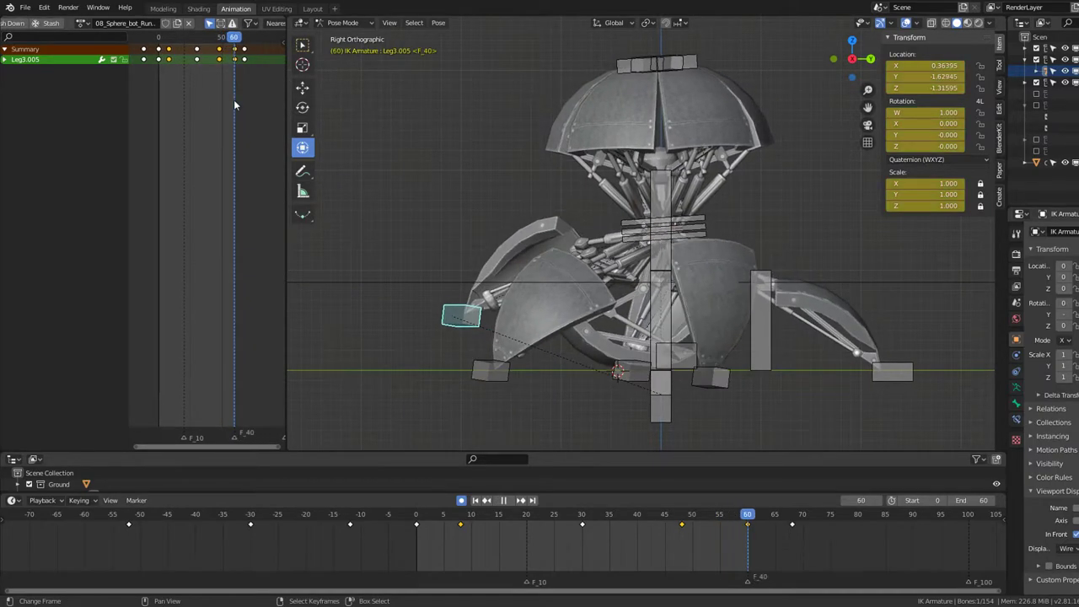
key("space")
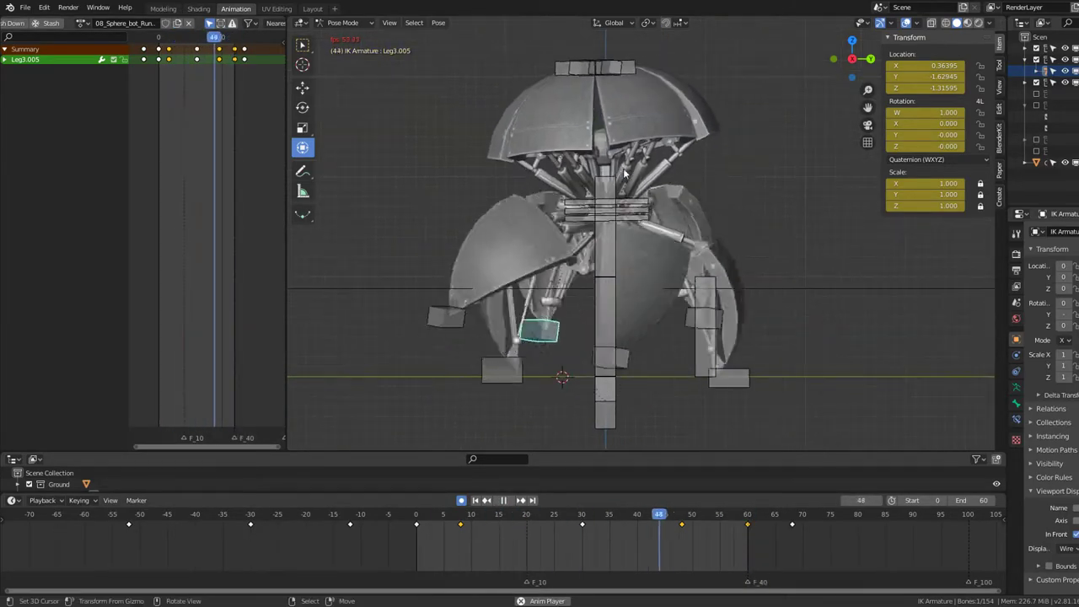
scroll(658, 170, "down", 2)
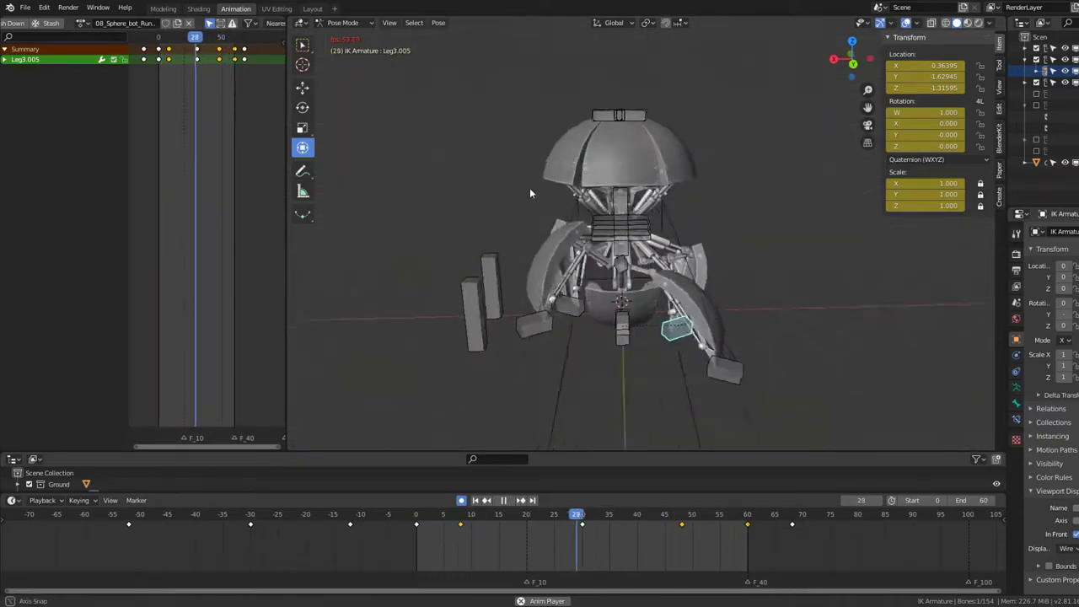
mouse_move(529, 187)
middle_mouse_down()
mouse_move(842, 160)
mouse_move(723, 197)
mouse_move(741, 182)
mouse_move(579, 31)
middle_mouse_up()
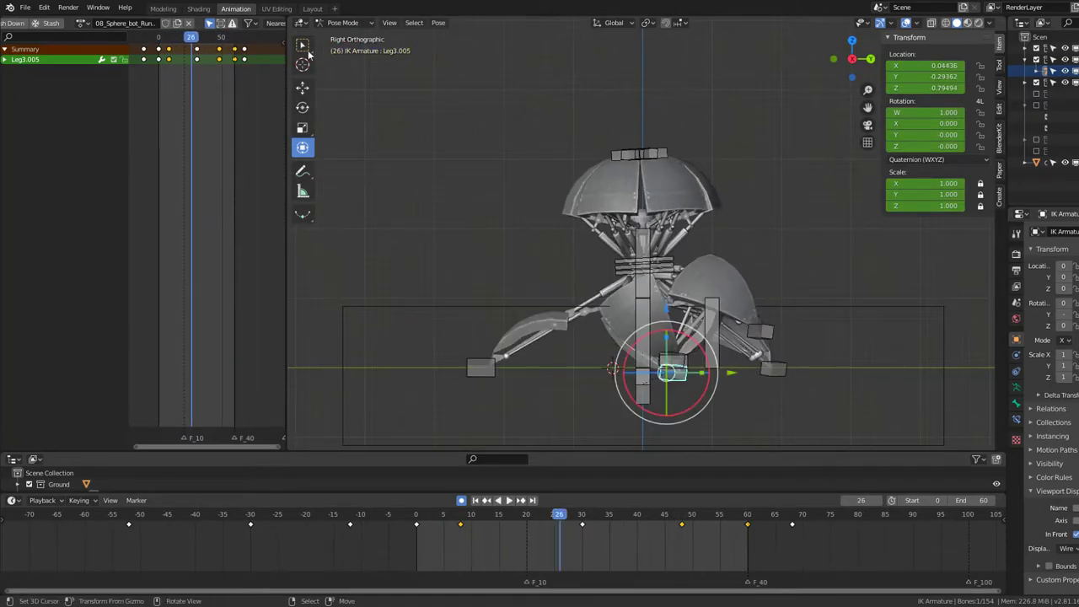
key("space")
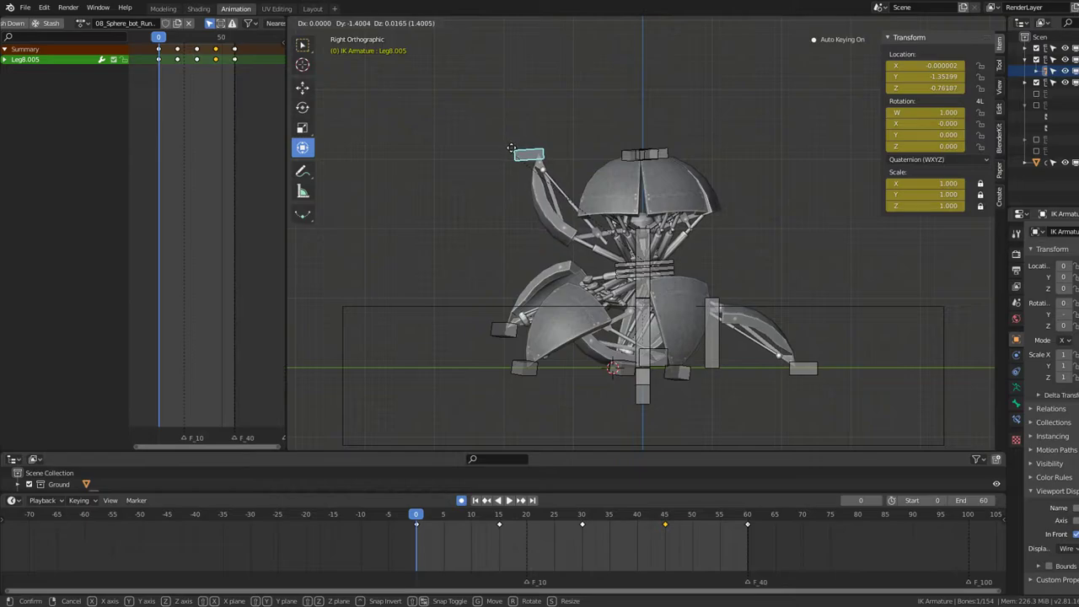
Step: Place the raised Leg8.005 controller on top of the dome and preview the motion
left_click(513, 149)
mouse_move(512, 149)
middle_mouse_down()
mouse_move(660, 156)
mouse_move(584, 145)
middle_mouse_up()
key("space")
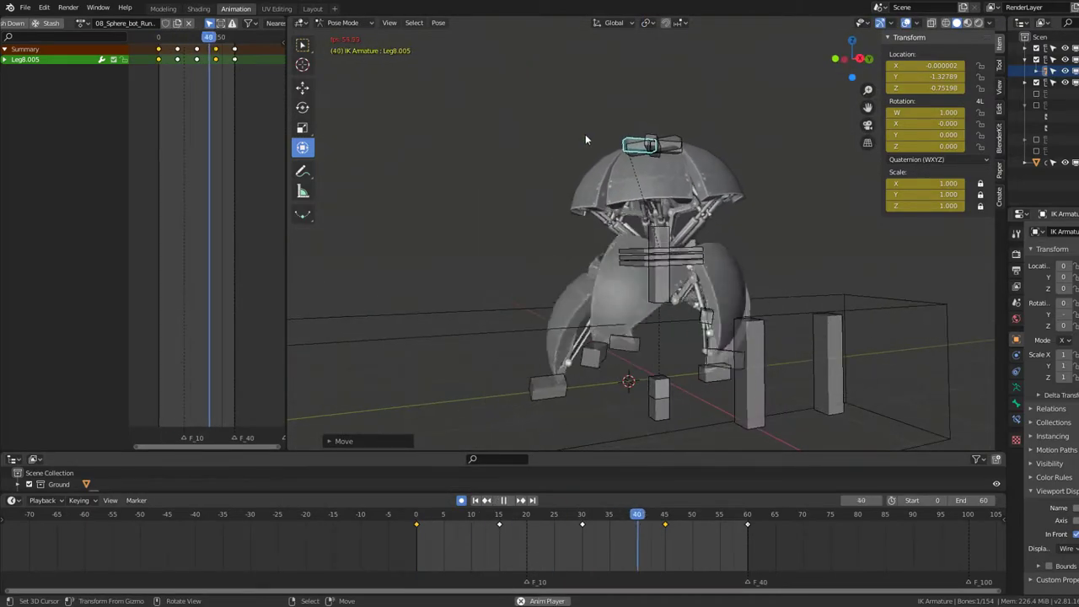
middle_click_drag(564, 123, 635, 133)
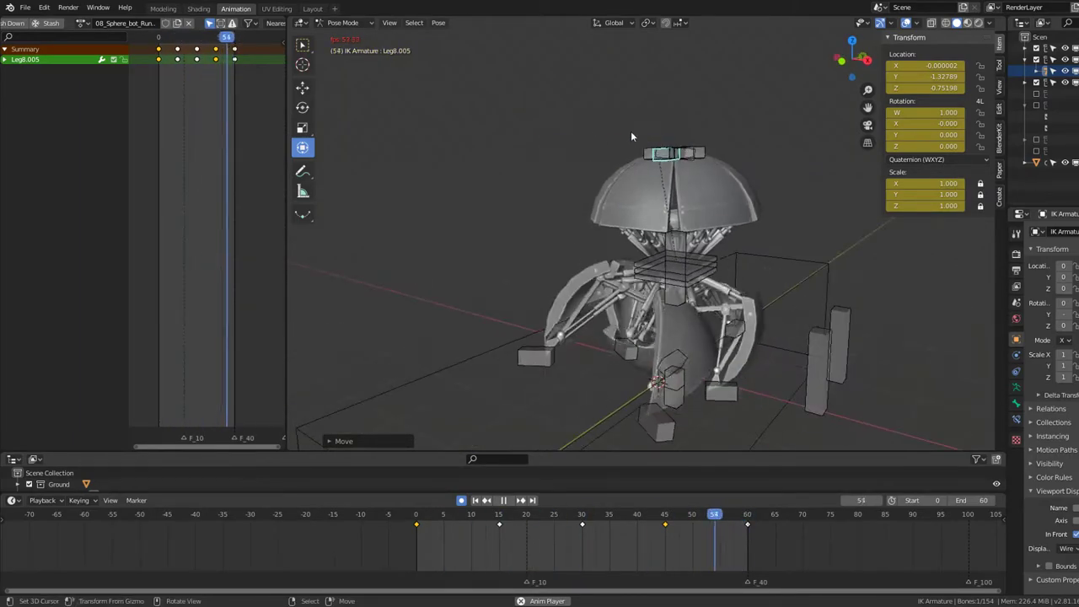
key("space")
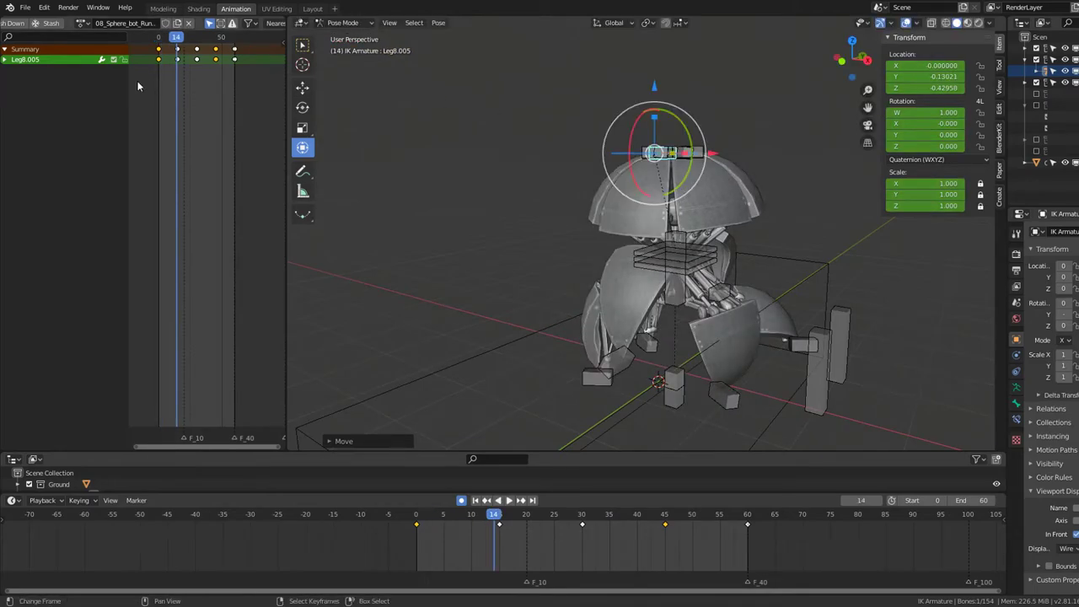
Step: At frame 0 in Right Ortho view, duplicate the frame-60 key and slide it earlier
key("shift+Left")
key("space")
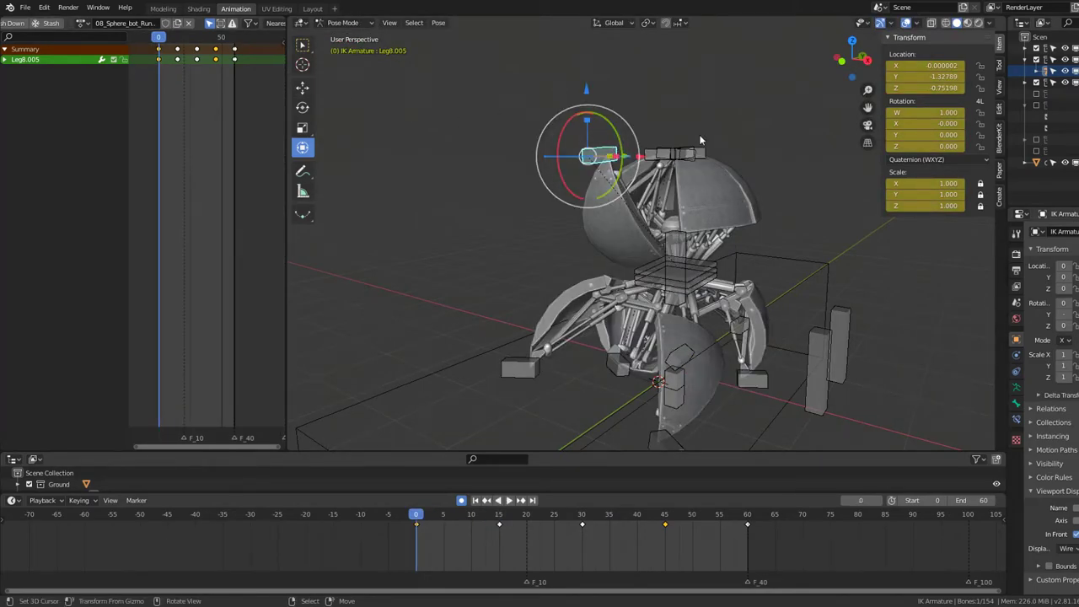
key("KP_3")
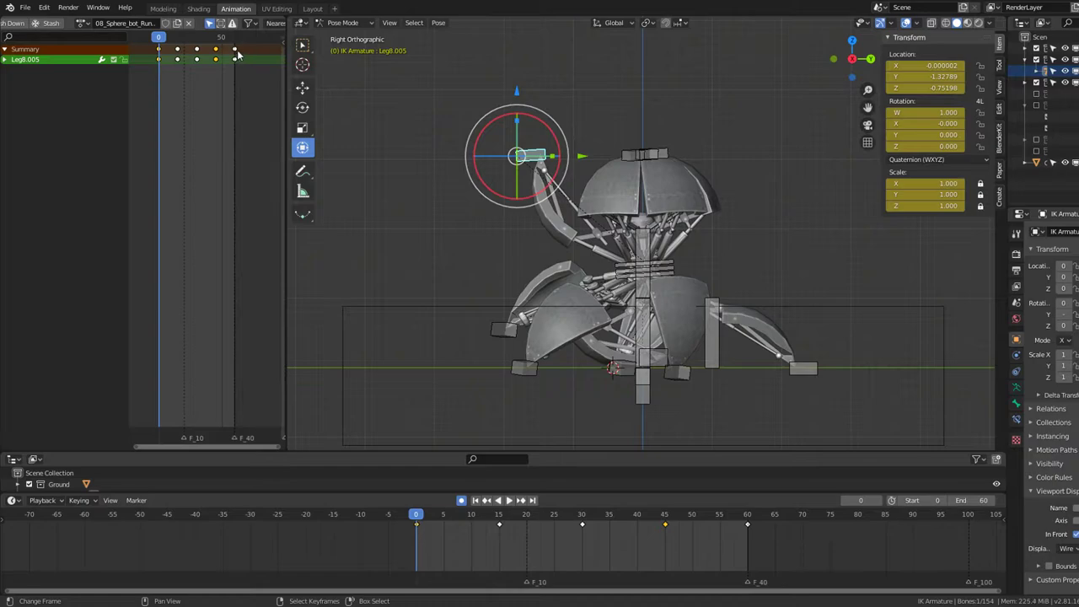
left_click(235, 49)
key("shift+d")
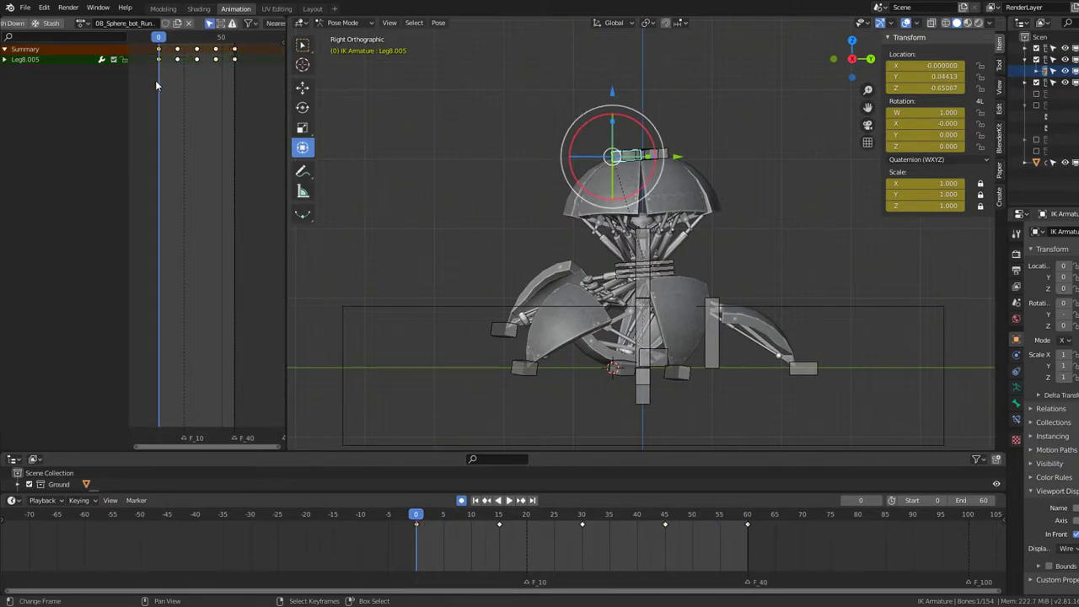
middle_click_drag(295, 86, 485, 135)
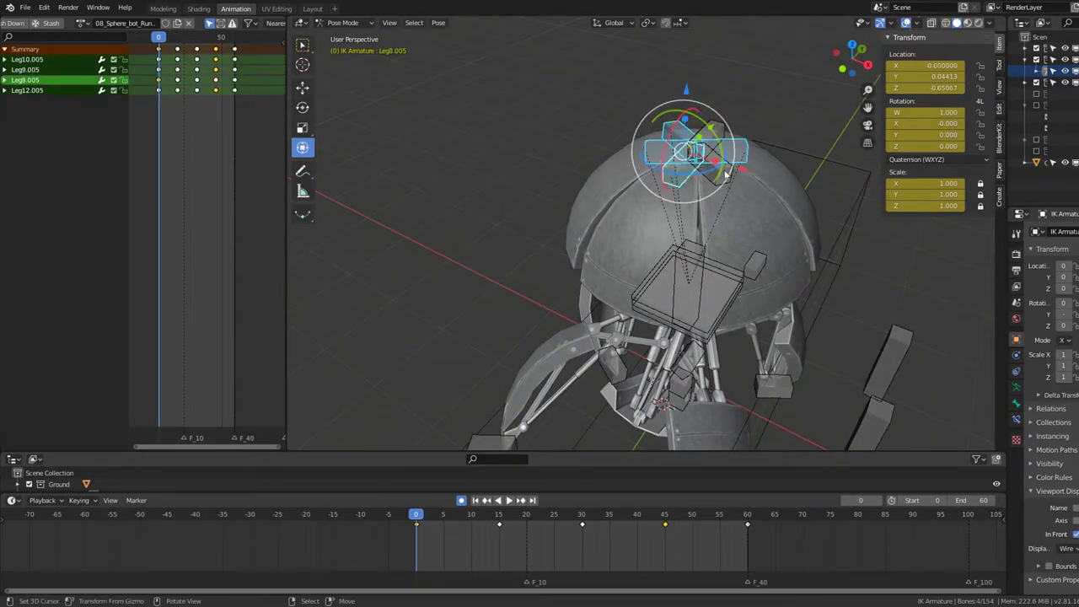
Step: Select the Leg7.005, Leg9.005 and Leg12.005 controllers; a trial X-axis scale is cancelled
left_click(727, 175)
left_click(730, 180)
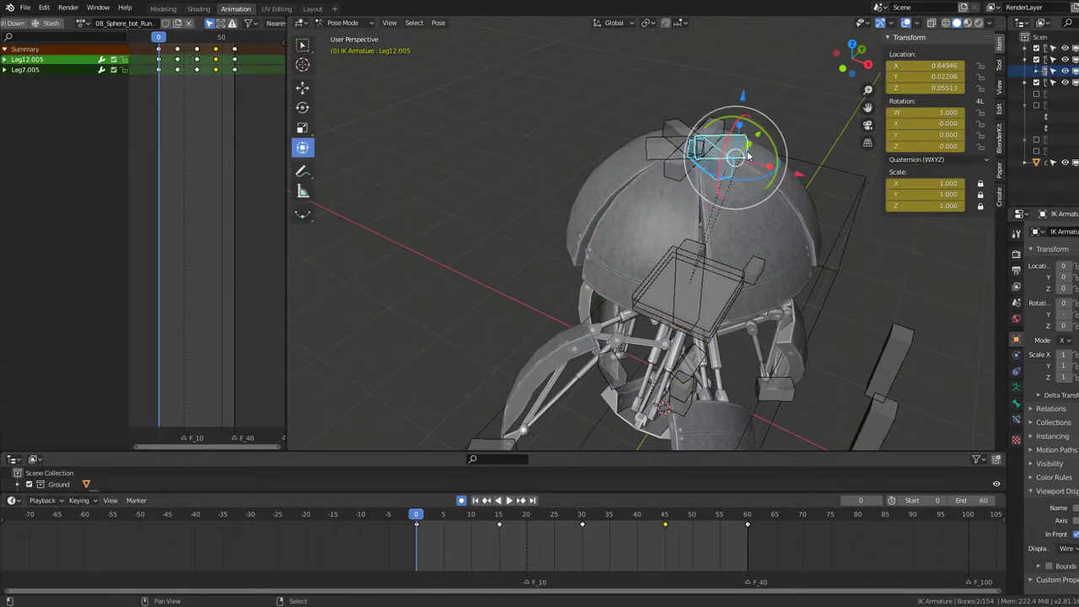
left_click(650, 151)
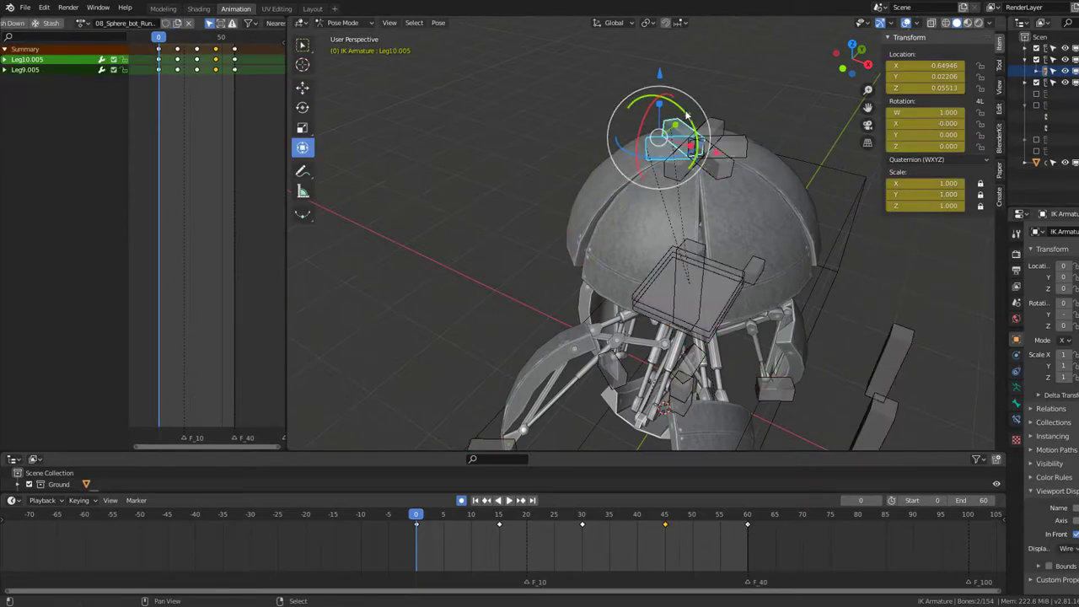
left_click(751, 140, "shift")
mouse_move(750, 140)
middle_mouse_down()
mouse_move(767, 113)
mouse_move(675, 126)
middle_mouse_up()
left_click(767, 113, "shift")
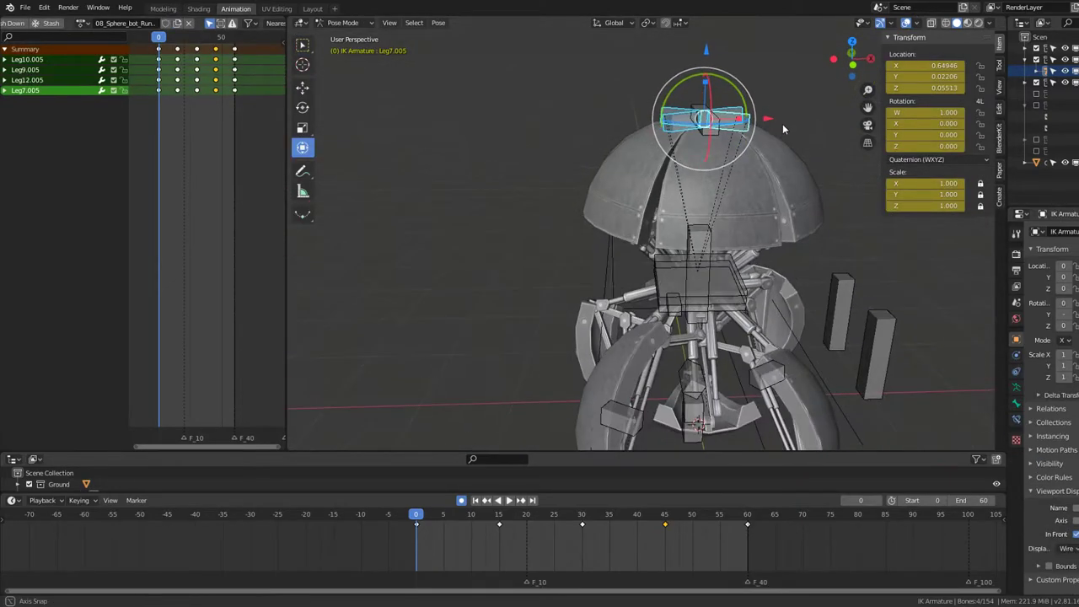
key("s")
key("x")
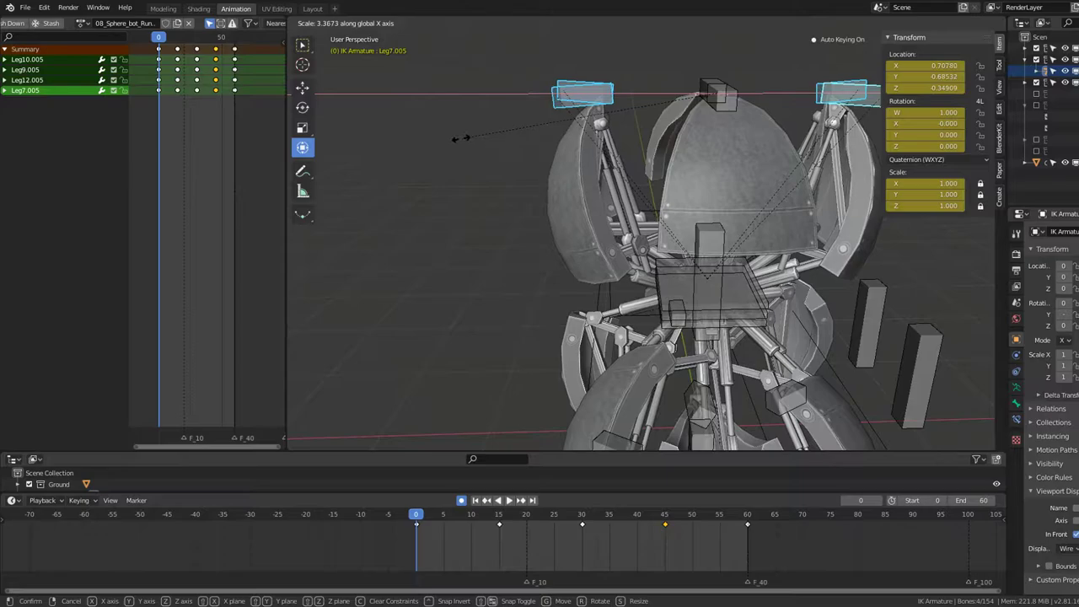
key("Escape")
Step: In front orthographic view, spread the selected leg controllers apart along X
key("KP_1")
key("KP_5")
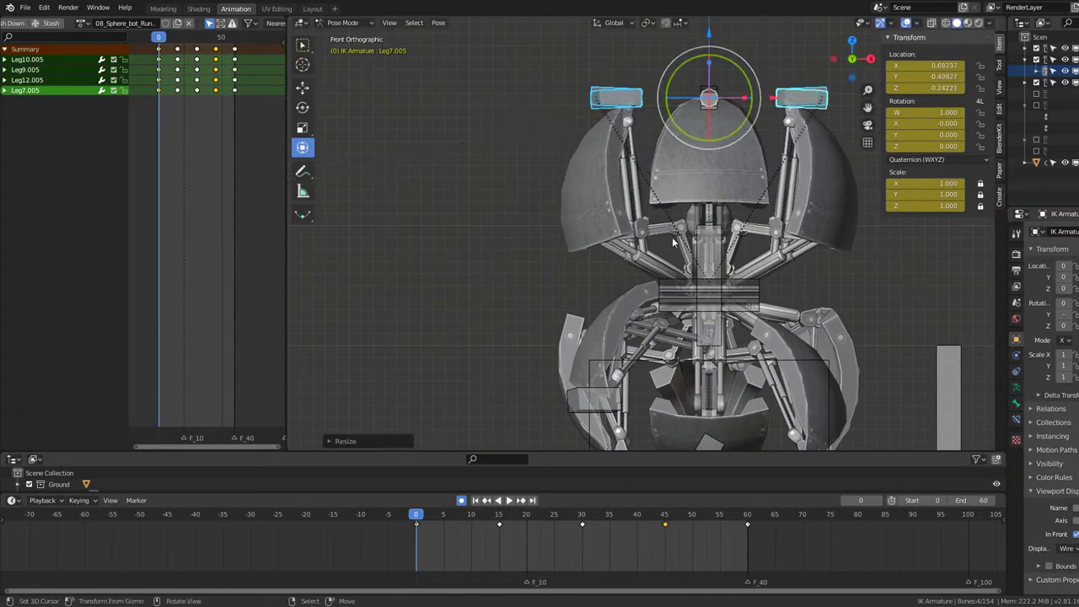
middle_click_drag(673, 242, 643, 245, "shift")
key("s")
key("x")
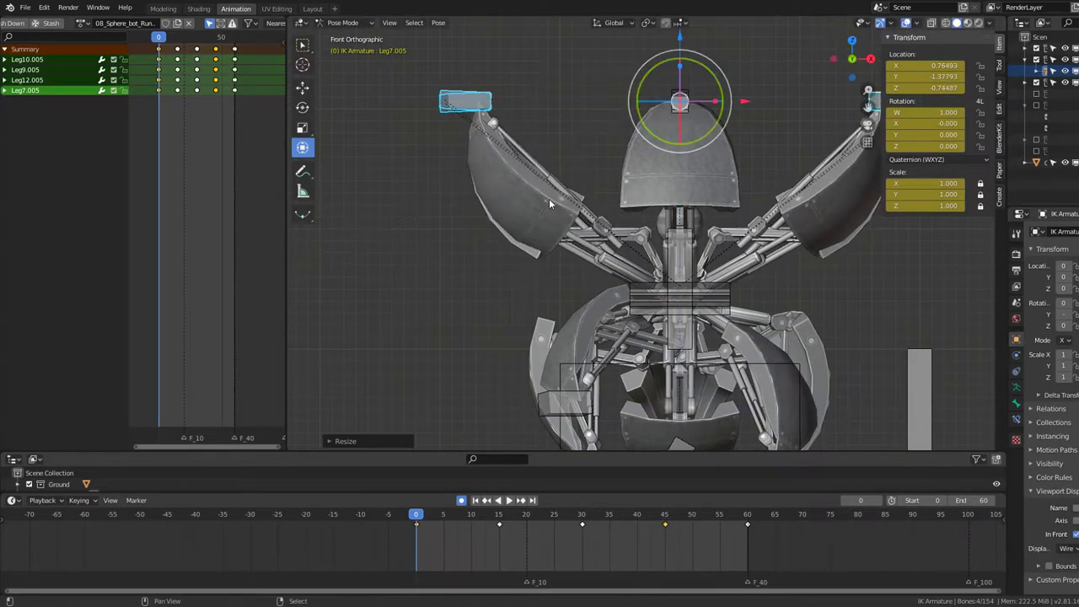
mouse_move(549, 204)
middle_mouse_down()
mouse_move(598, 206)
mouse_move(391, 245)
mouse_move(331, 213)
mouse_move(588, 211)
middle_mouse_up()
key("KP_5")
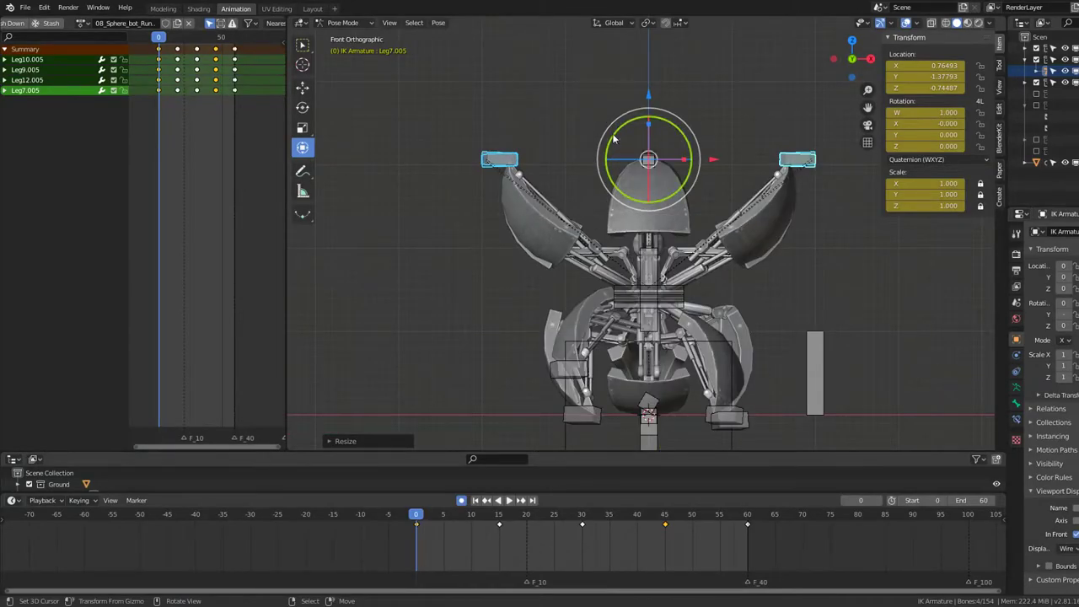
mouse_move(658, 106)
middle_mouse_down()
mouse_move(653, 203)
mouse_move(553, 196)
middle_mouse_up()
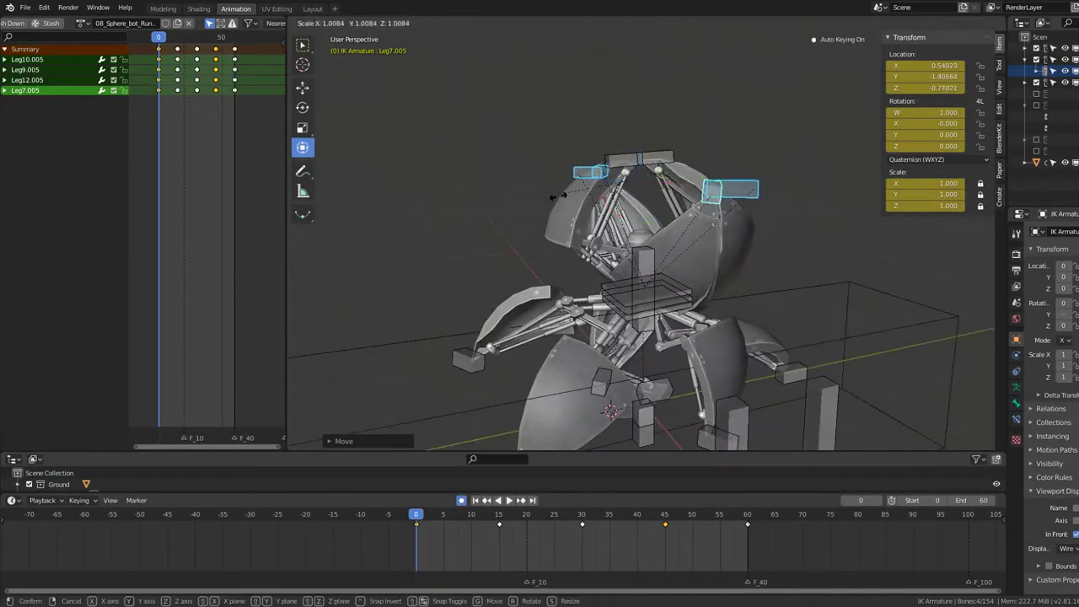
mouse_move(434, 241)
middle_mouse_down()
mouse_move(590, 211)
mouse_move(692, 148)
middle_mouse_up()
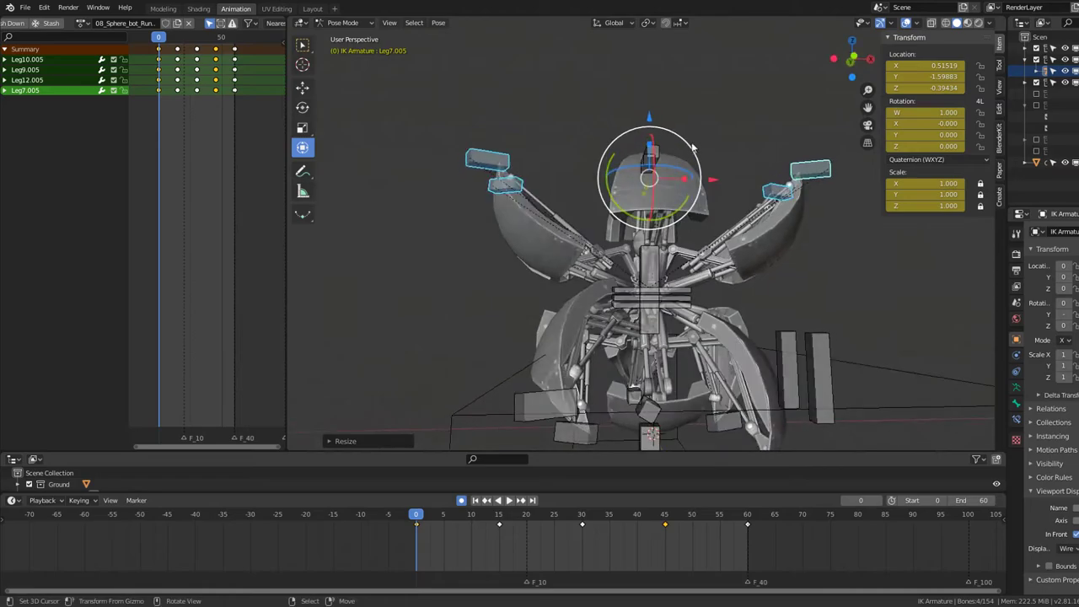
mouse_move(648, 114)
middle_mouse_down()
mouse_move(512, 180)
mouse_move(564, 217)
mouse_move(537, 216)
mouse_move(361, 131)
middle_mouse_up()
Step: Scale the leg controllers along Y, then preview the run in right-side view
key("s")
key("x")
key("y")
key("KP_3")
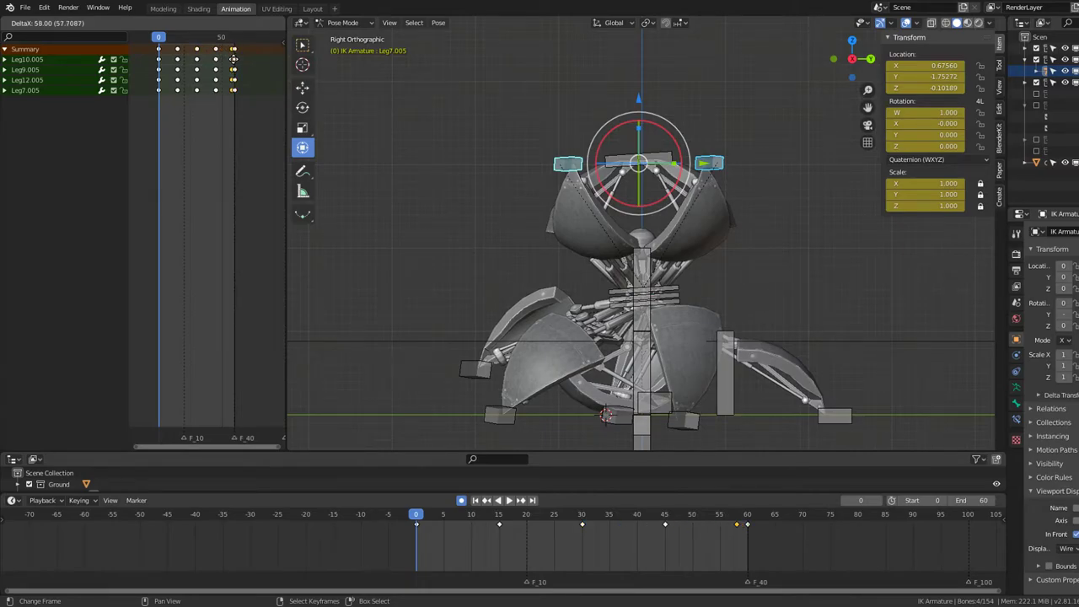
key("space")
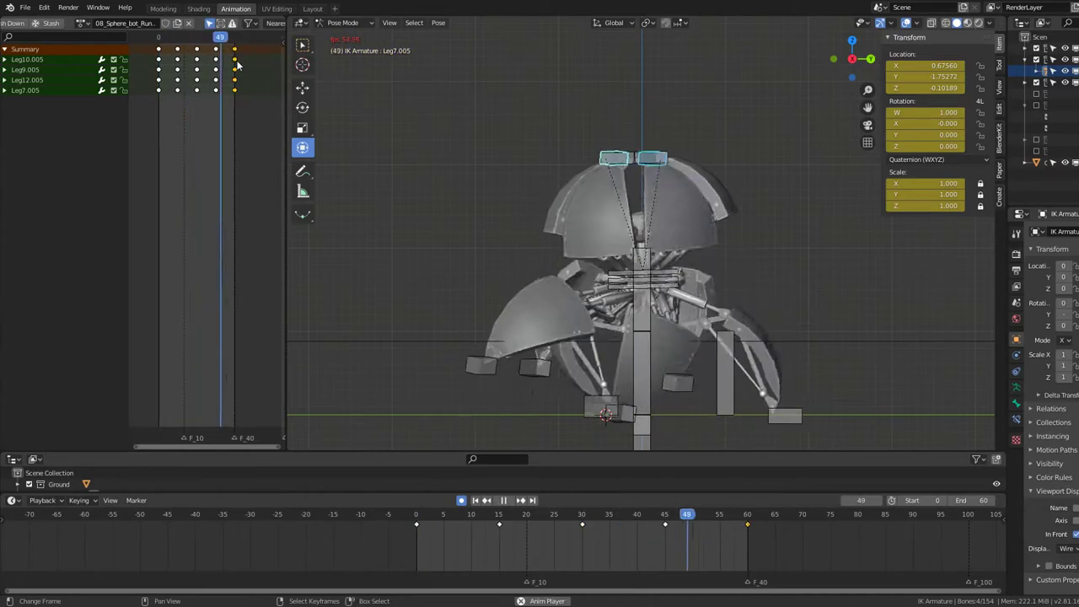
key("space")
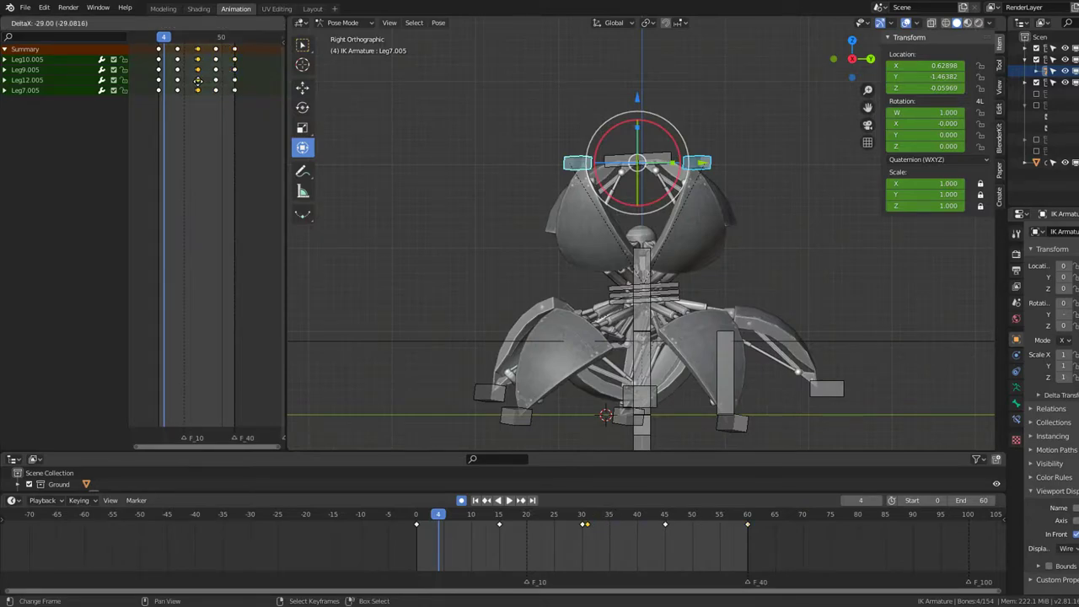
Step: Check the cycle at frames 31, 30 and 0, play it in front view, and return to frame 0
left_click(197, 84)
key("space")
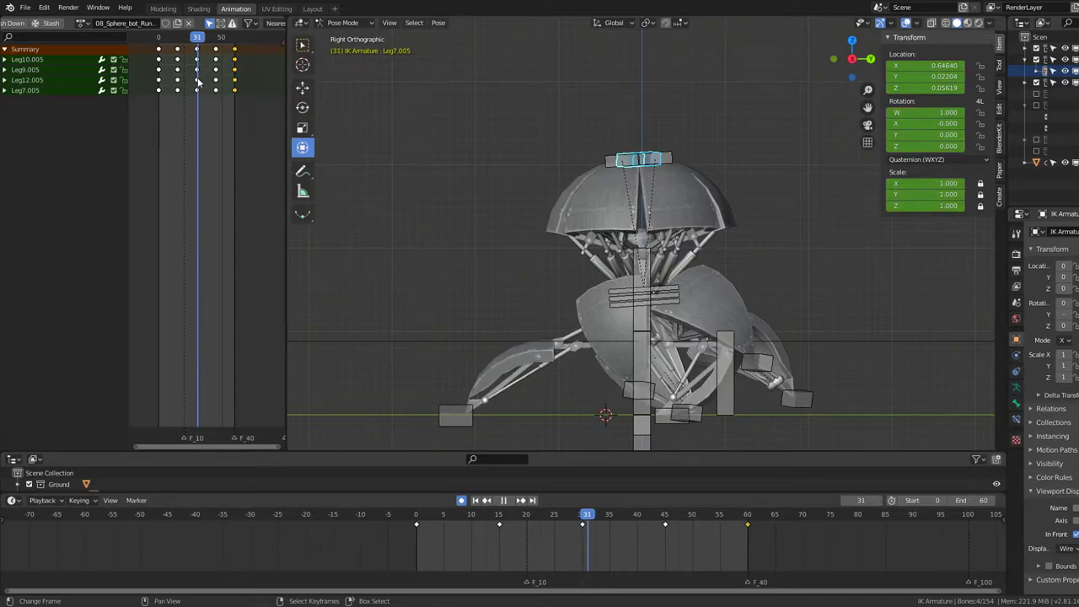
left_click_drag(199, 81, 158, 82)
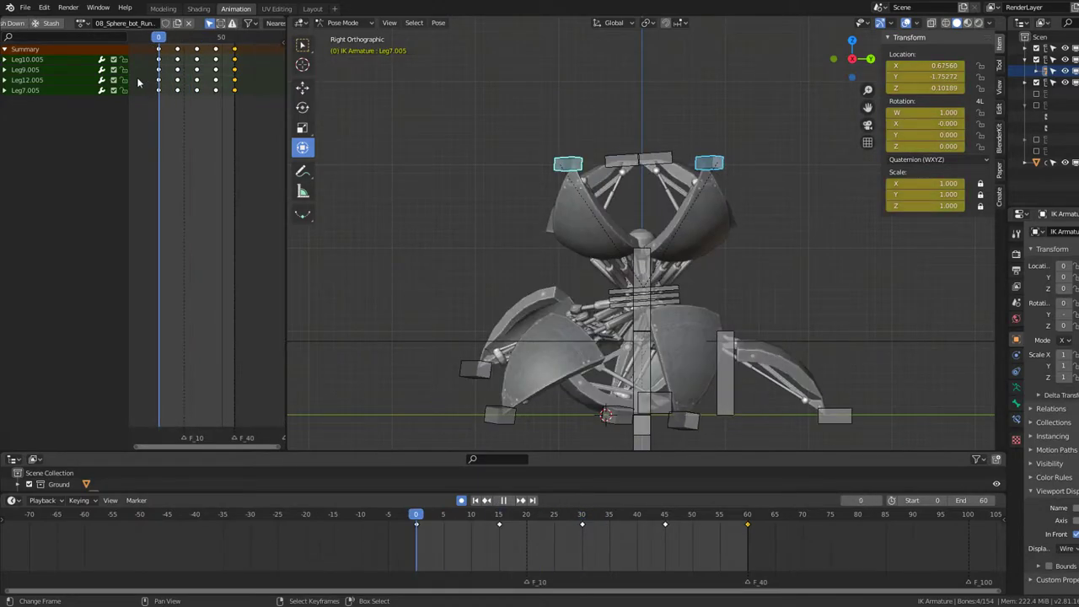
mouse_move(590, 219)
middle_mouse_down()
mouse_move(662, 160)
mouse_move(664, 131)
middle_mouse_up()
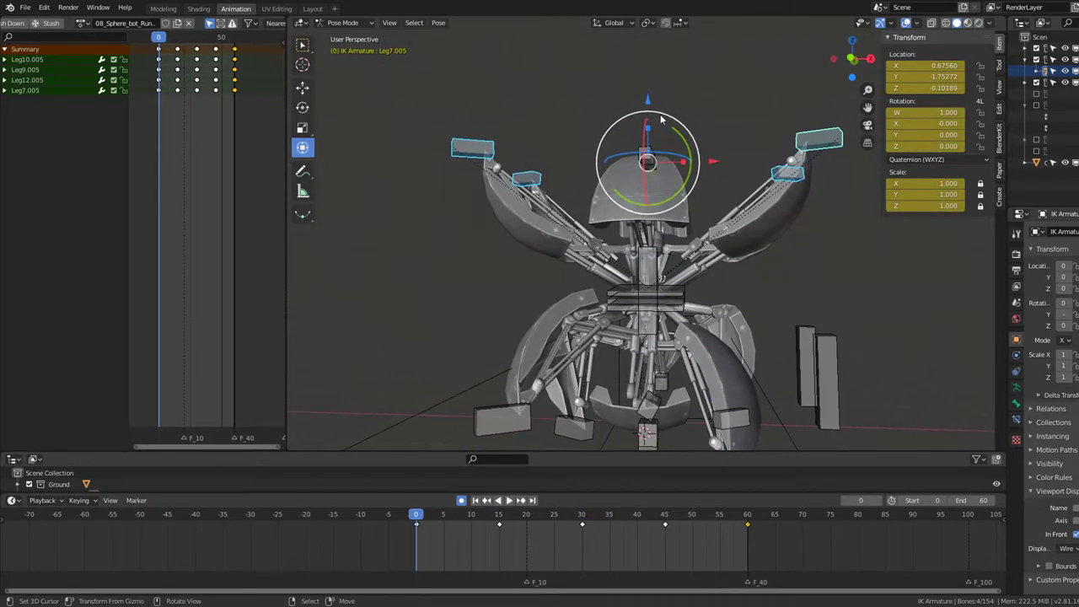
key("KP_1")
key("space")
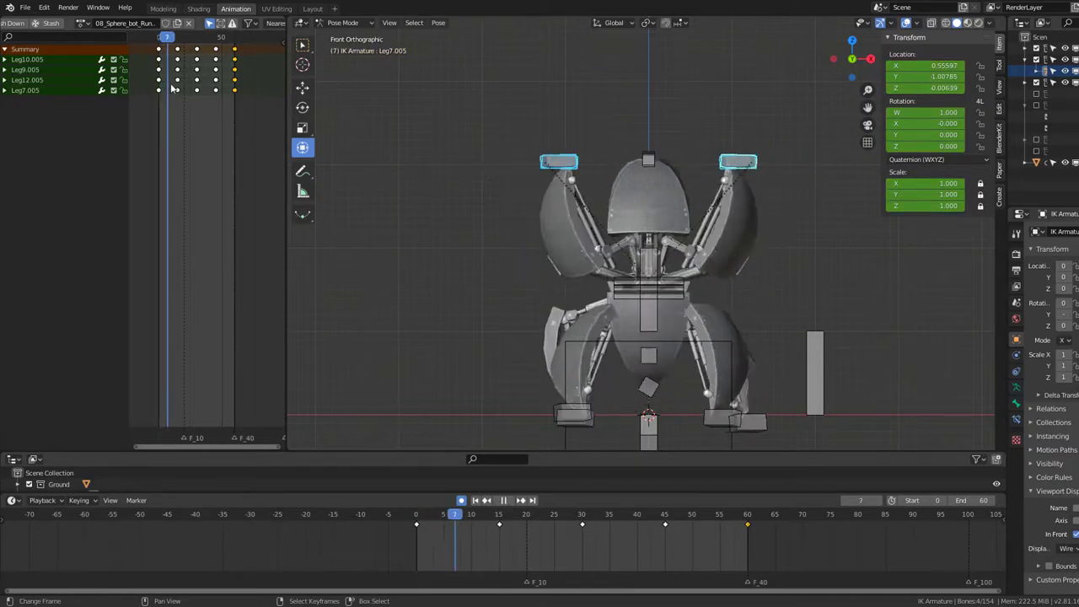
key("shift+Left")
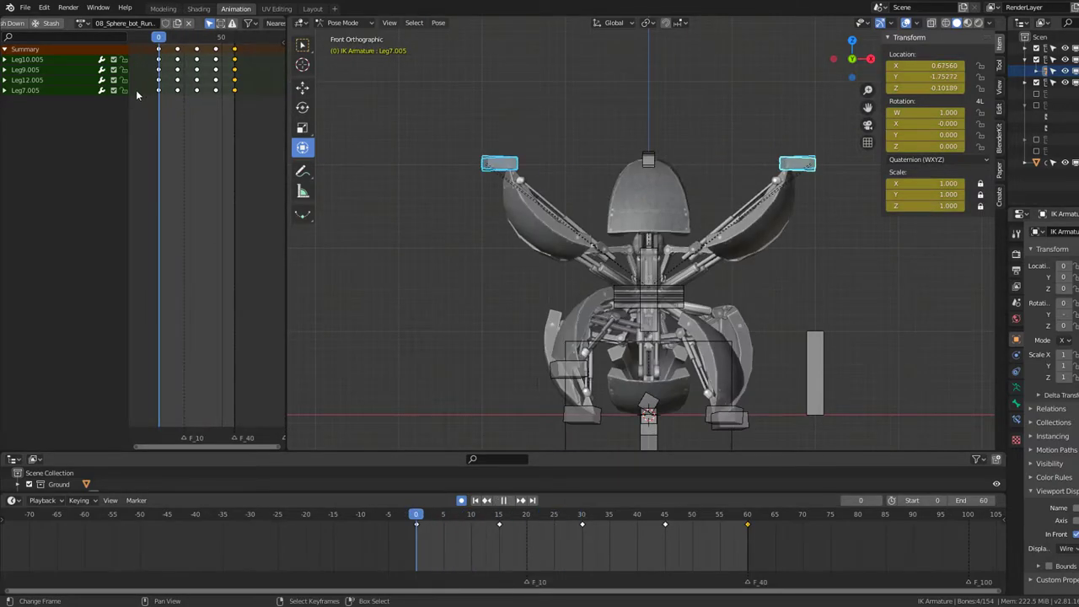
Step: Delete the in-between leg keyframes and preview the run, zooming on the upper body
left_click(218, 106)
key("space")
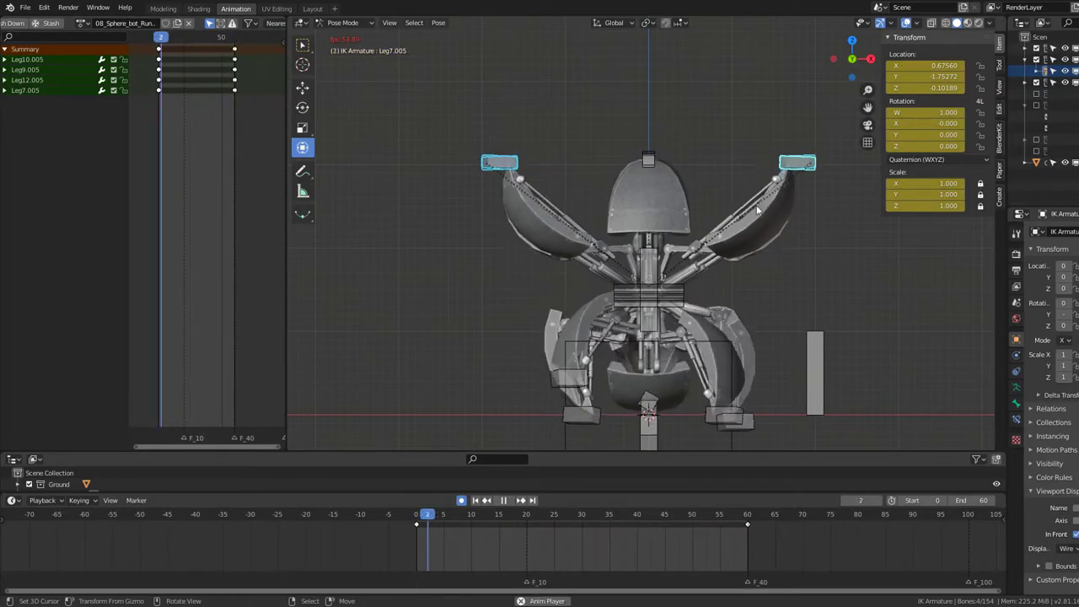
mouse_move(742, 200)
middle_mouse_down()
mouse_move(475, 197)
mouse_move(621, 190)
mouse_move(607, 190)
middle_mouse_up()
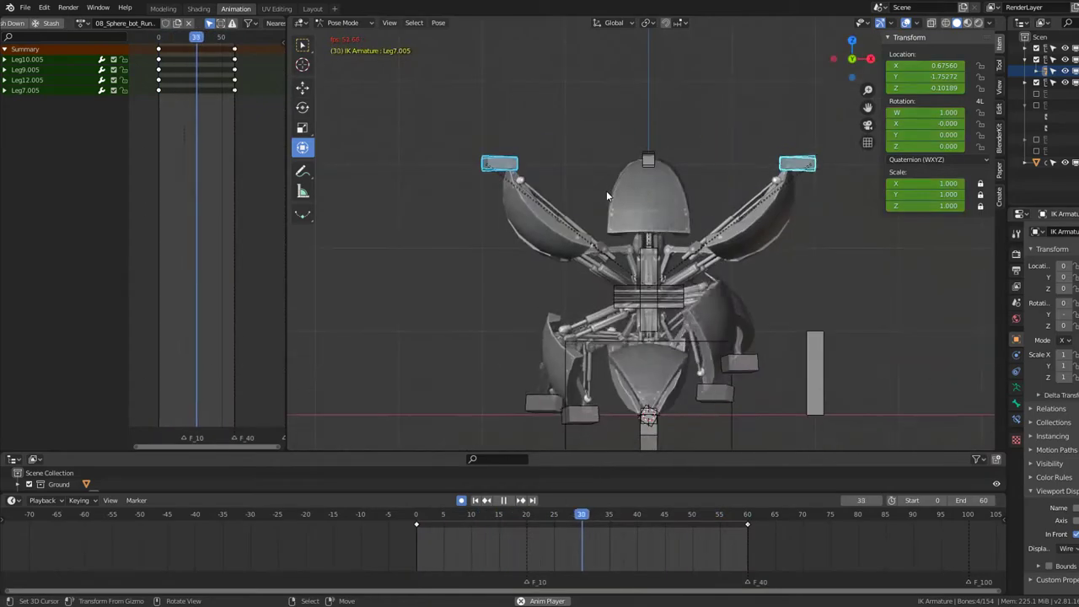
middle_click_drag(646, 134, 747, 163, "shift")
scroll(747, 164, "up", 3)
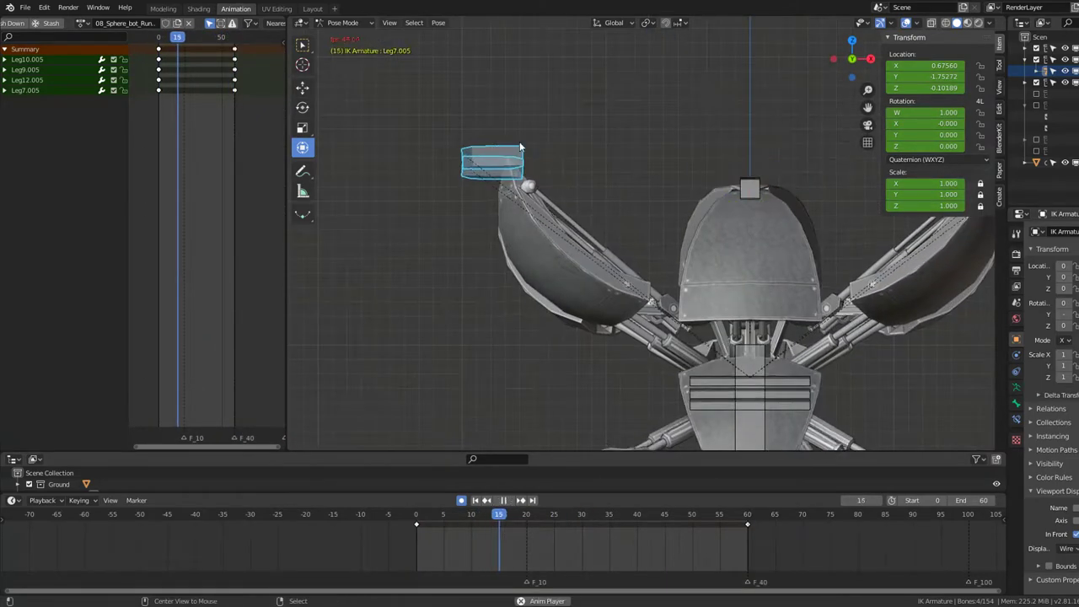
key("space")
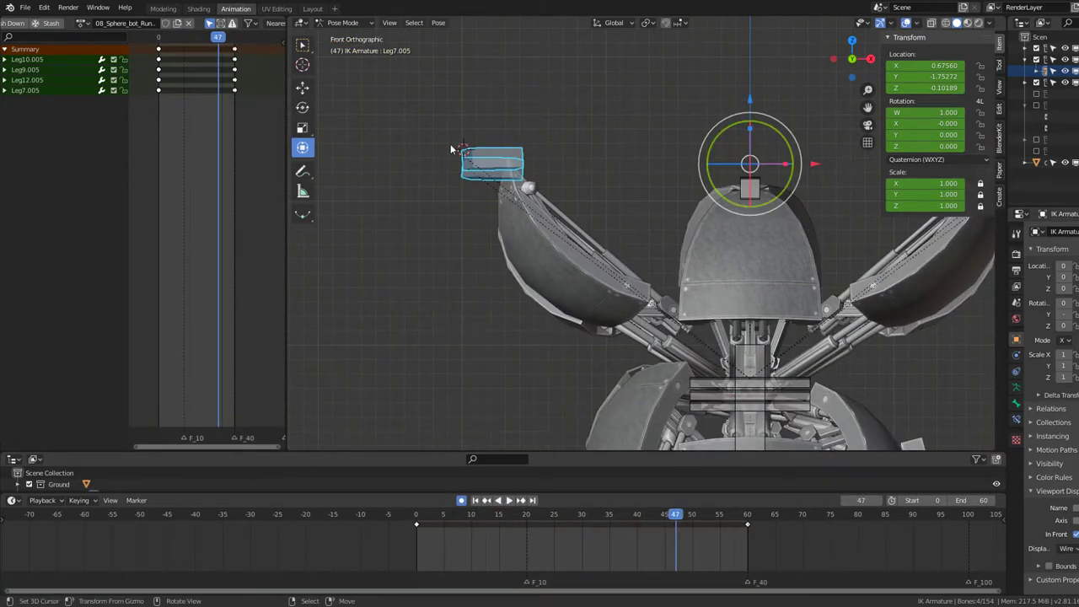
key("space")
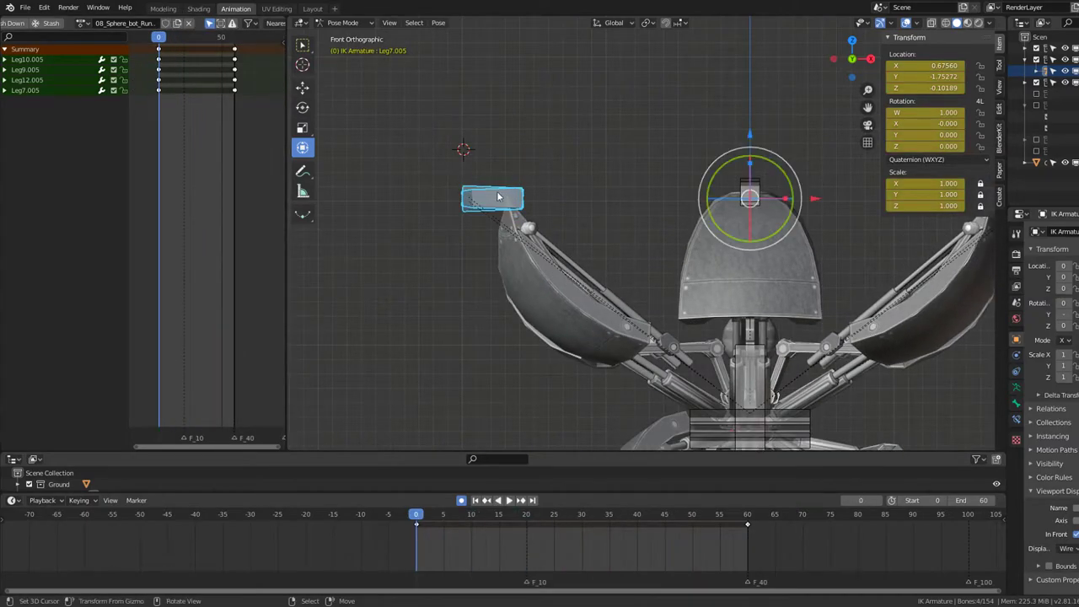
key("space")
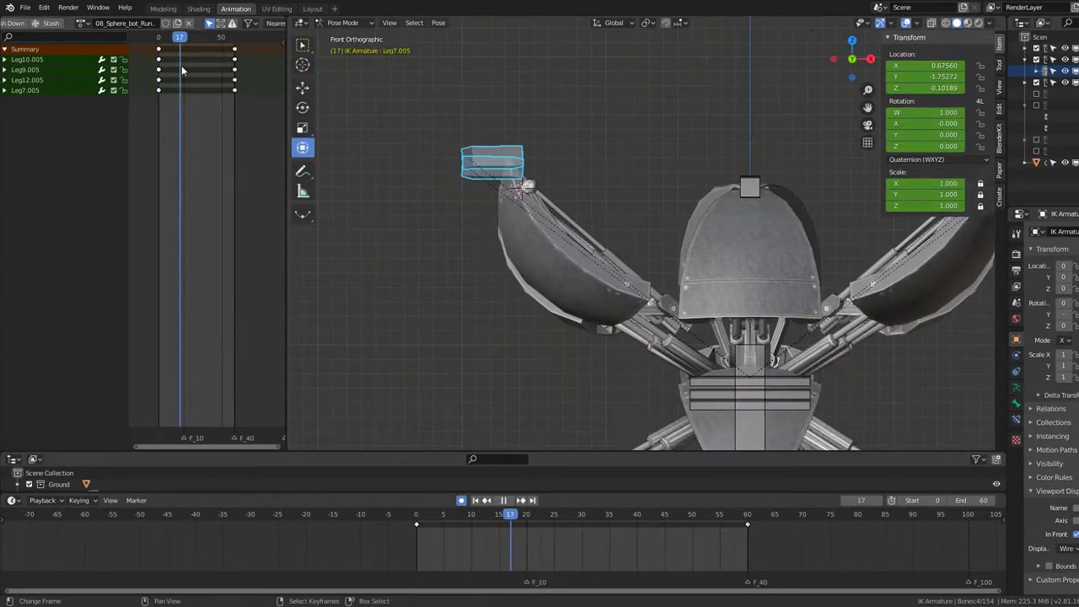
key("space")
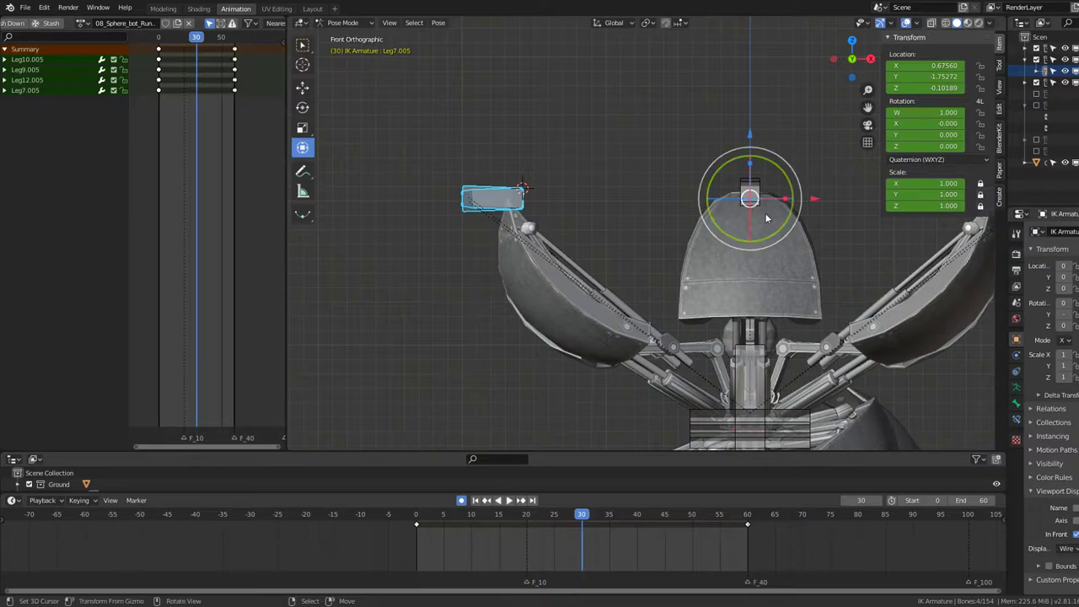
key("space")
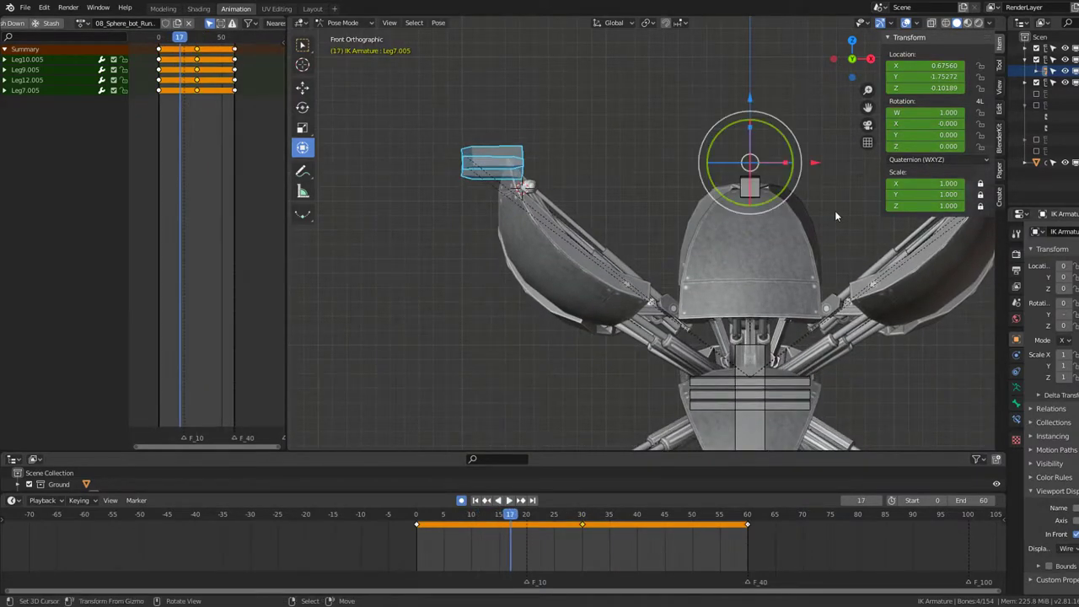
Step: Lower the selected leg controllers, retime their keys in the Dope Sheet, and check playback
left_click_drag(758, 95, 759, 139)
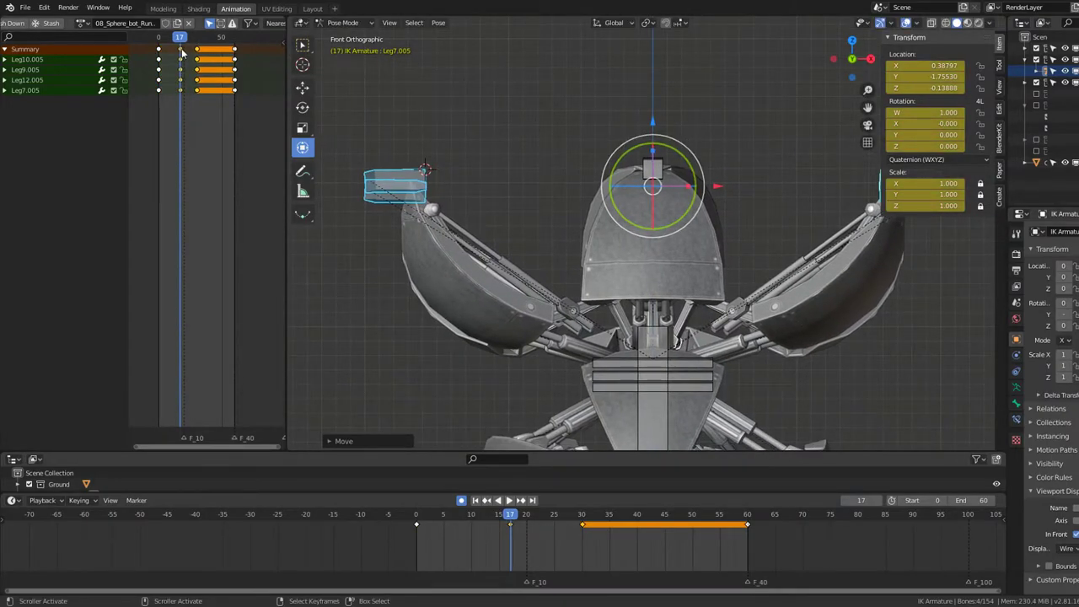
left_click(182, 53)
key("space")
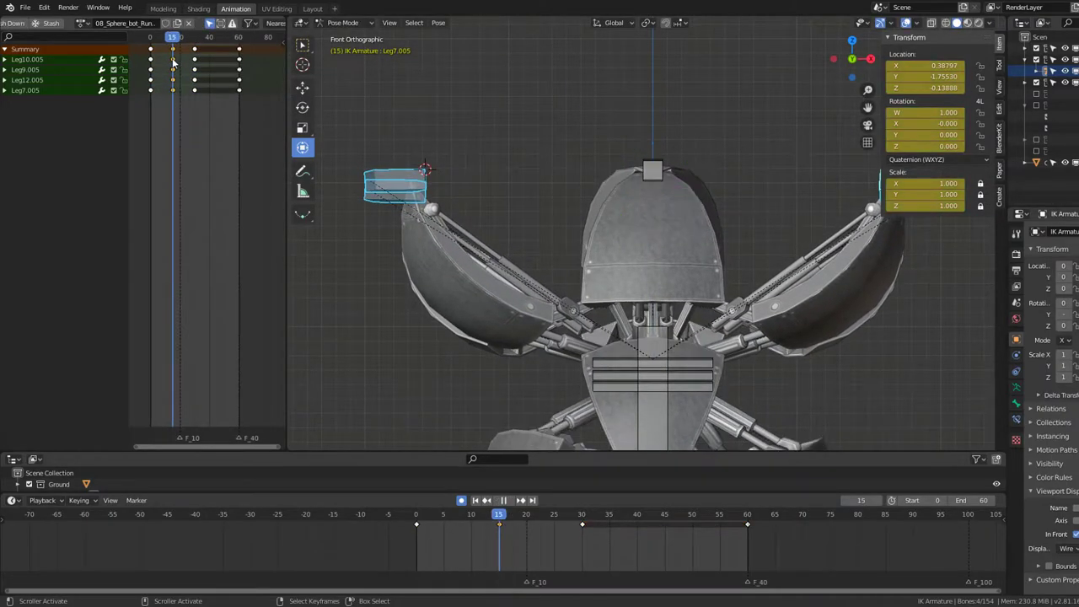
left_click(217, 57)
key("space")
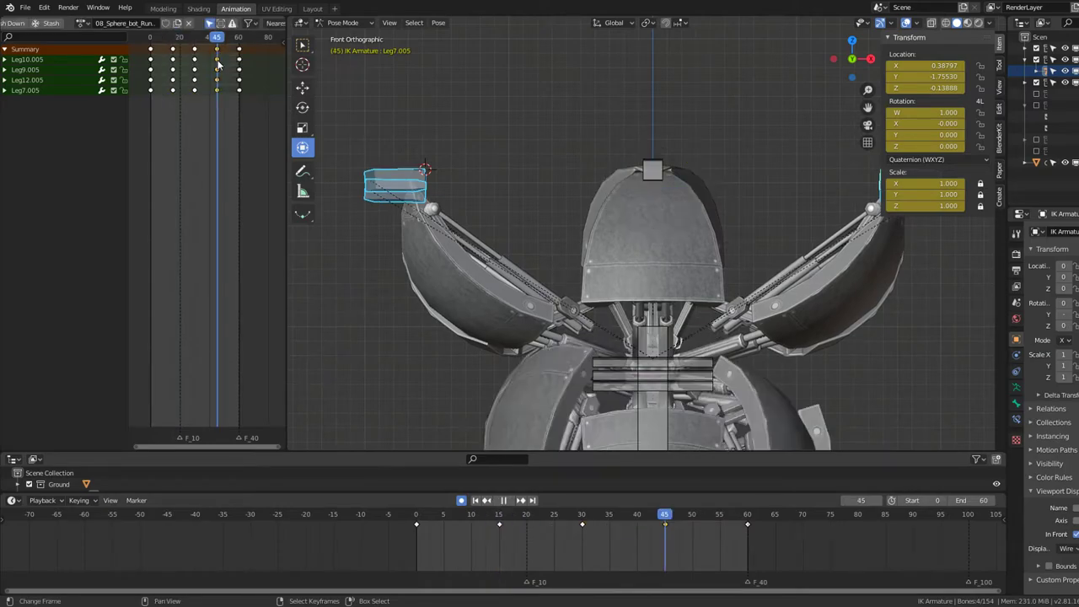
scroll(660, 184, "down", 4)
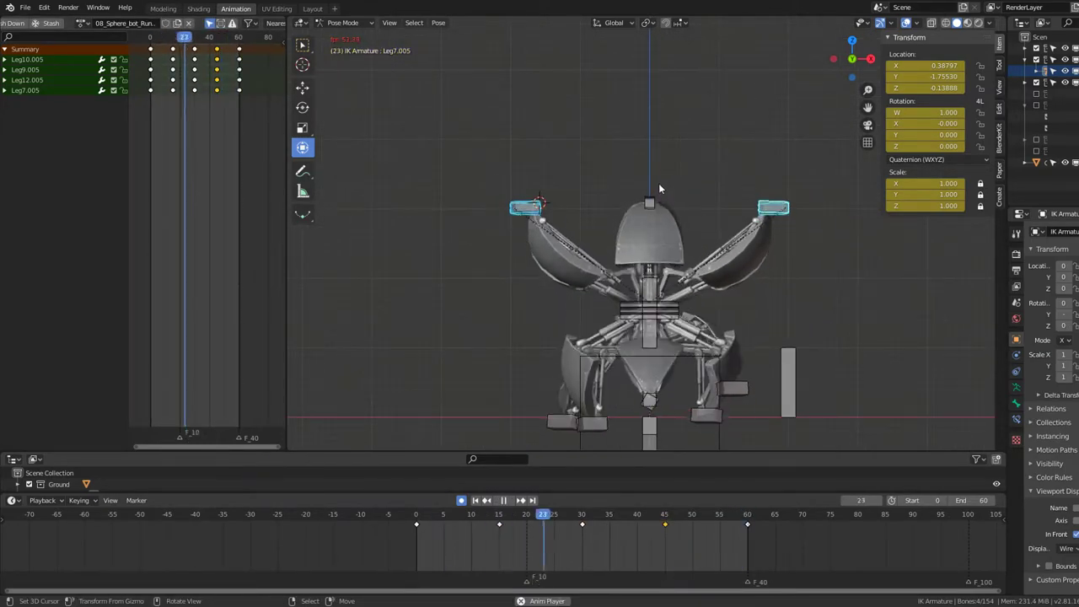
mouse_move(645, 181)
middle_mouse_down()
mouse_move(644, 154)
mouse_move(433, 202)
mouse_move(832, 178)
mouse_move(718, 185)
middle_mouse_up()
Step: Select the Leg8.005 and Leg11.005 controllers; a trial downward move is cancelled
left_click(657, 200)
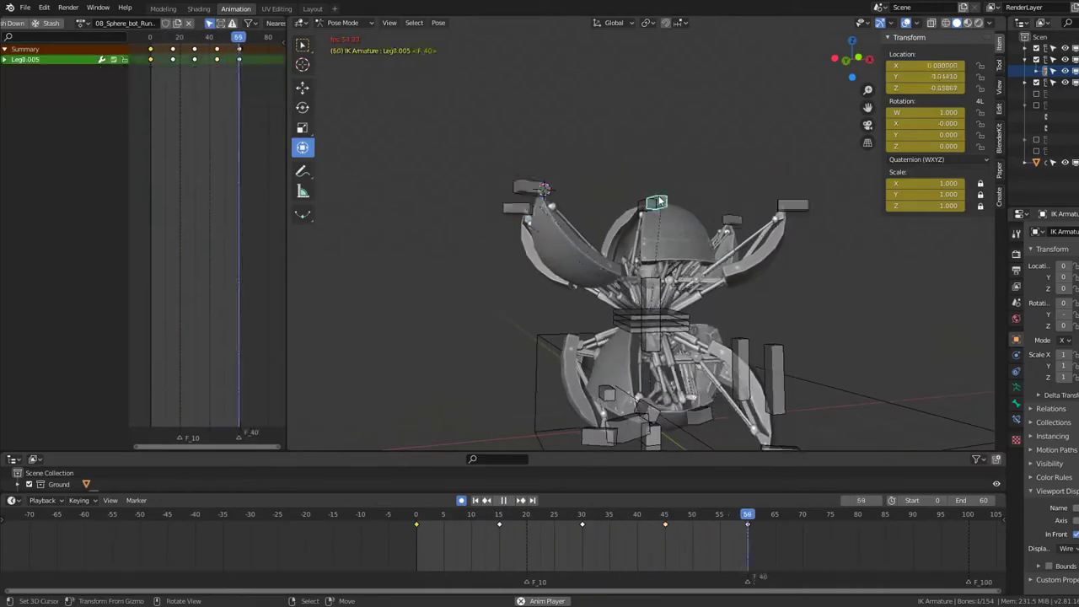
key("space")
left_click(650, 200, "shift")
mouse_move(641, 198)
middle_mouse_down()
mouse_move(536, 160)
mouse_move(673, 158)
middle_mouse_up()
left_click_drag(645, 123, 642, 200)
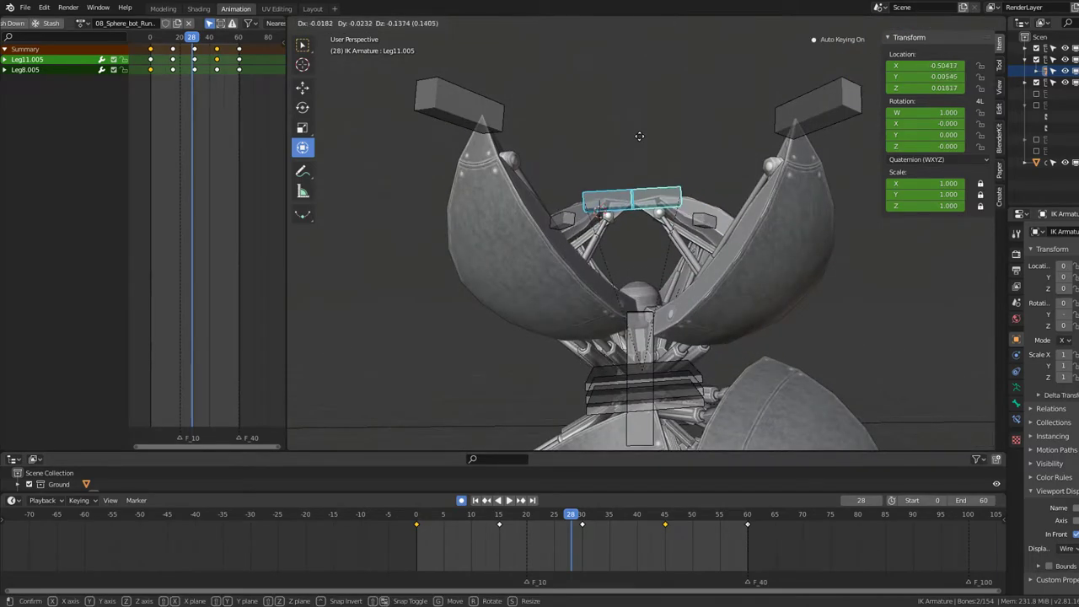
right_click(642, 200)
Step: In side orthographic view, shift the two controllers vertically; a trial scale is cancelled
key("KP_3")
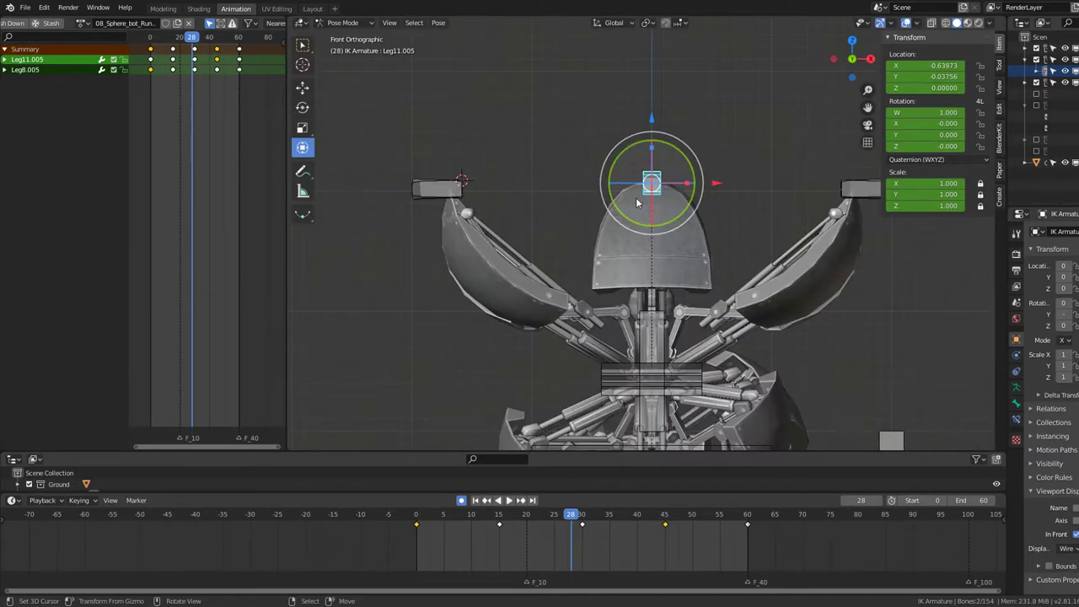
scroll(635, 204, "down", 1)
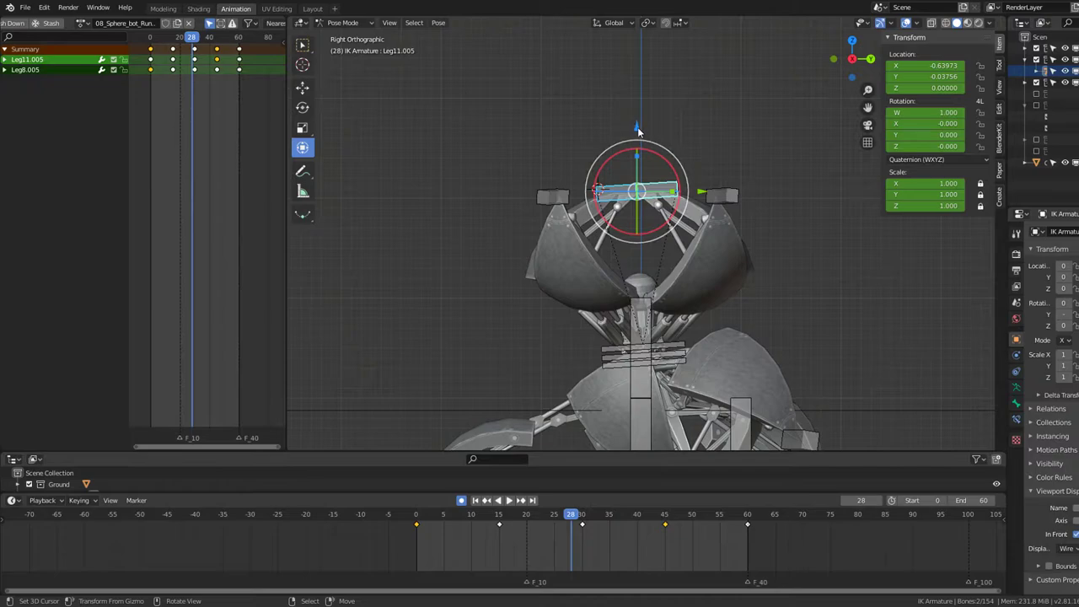
left_click_drag(639, 129, 647, 200)
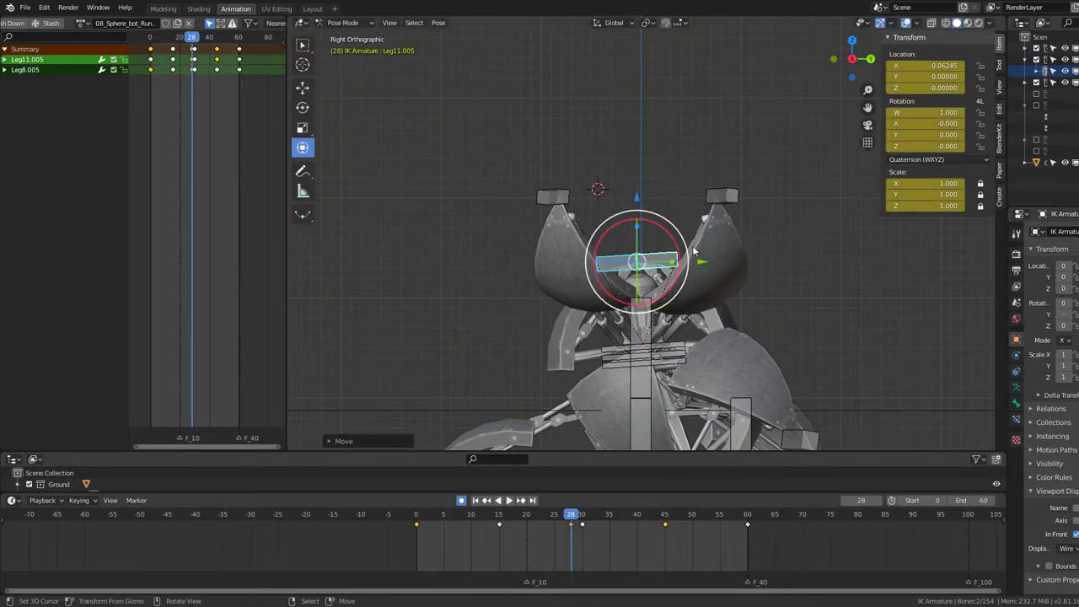
key("s")
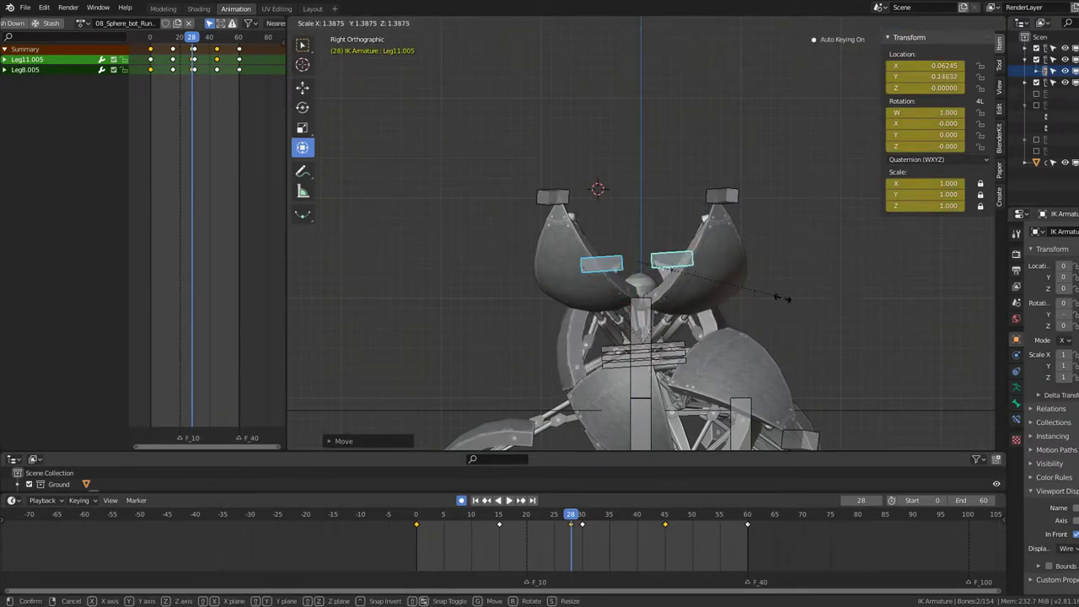
key("Escape")
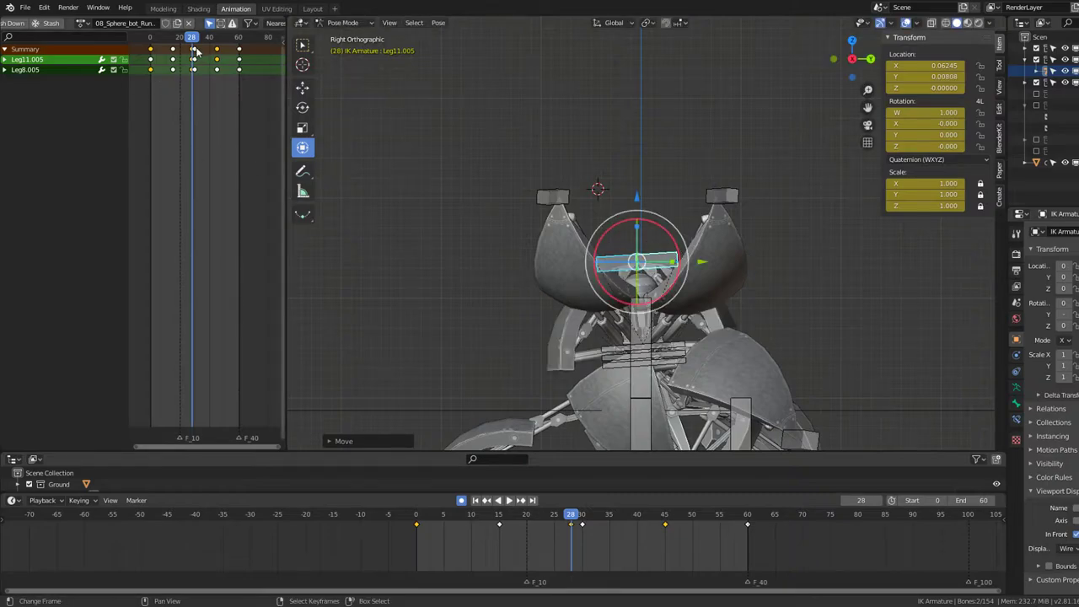
scroll(192, 54, "up", 2)
scroll(181, 56, "up", 2)
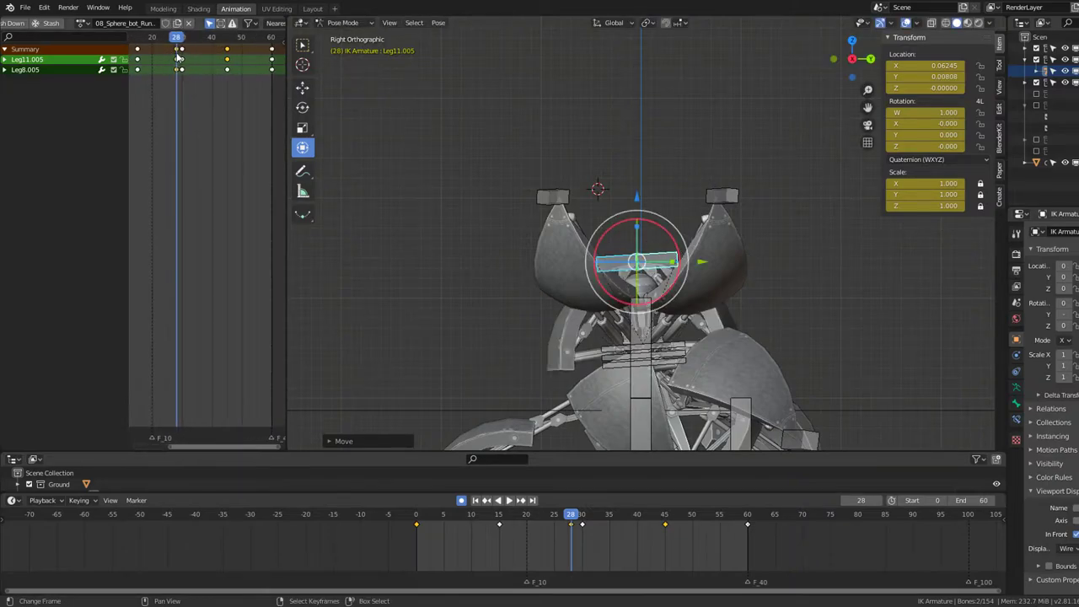
Step: At frame 30, spread the two controllers wider, raise them, shift a key earlier, and play
left_click(183, 52)
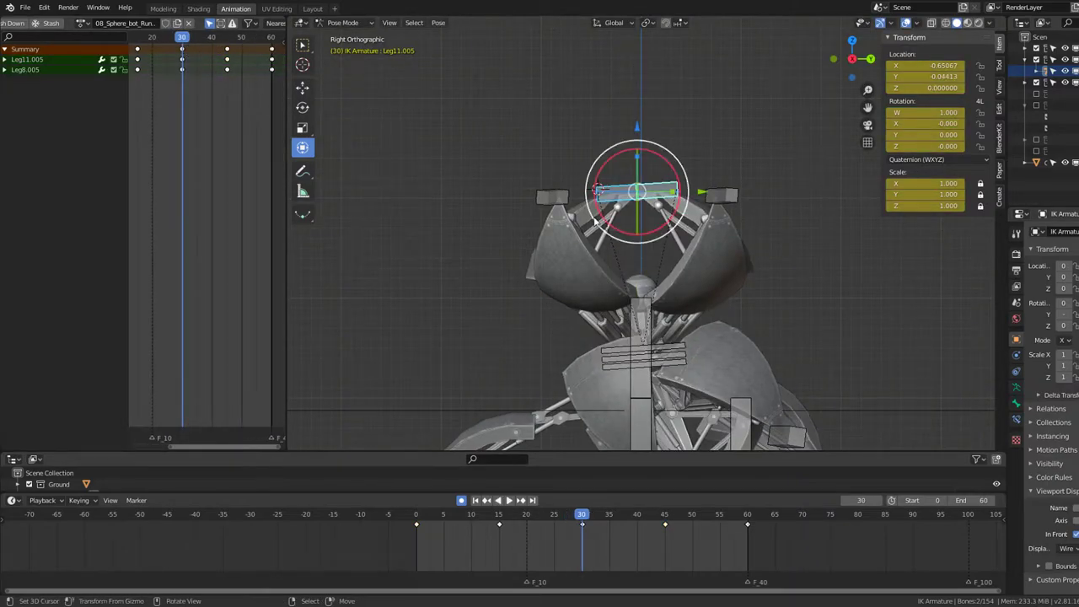
key("s")
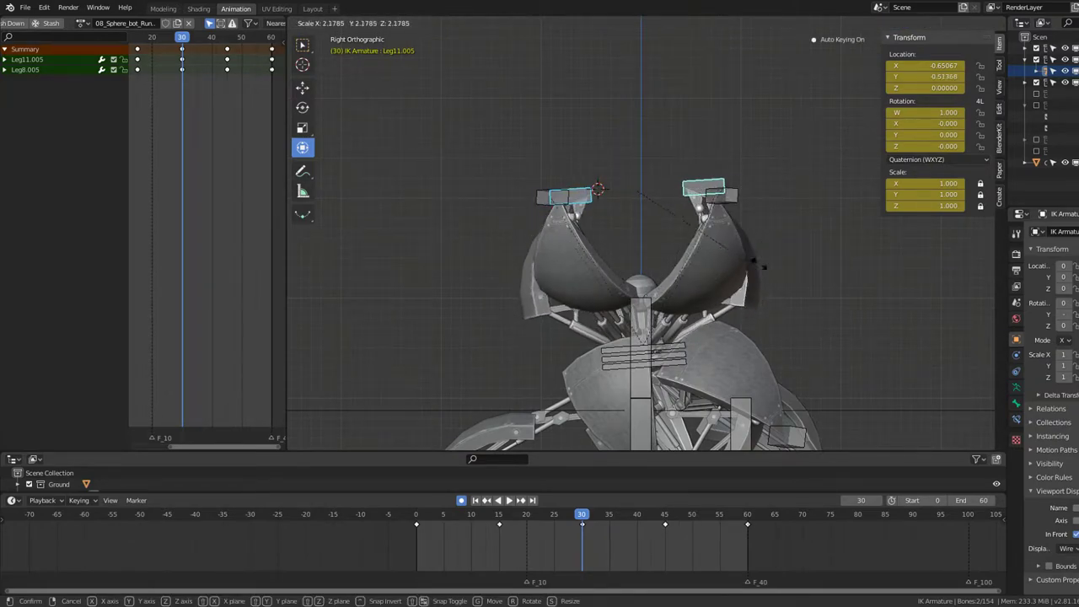
left_click(830, 270)
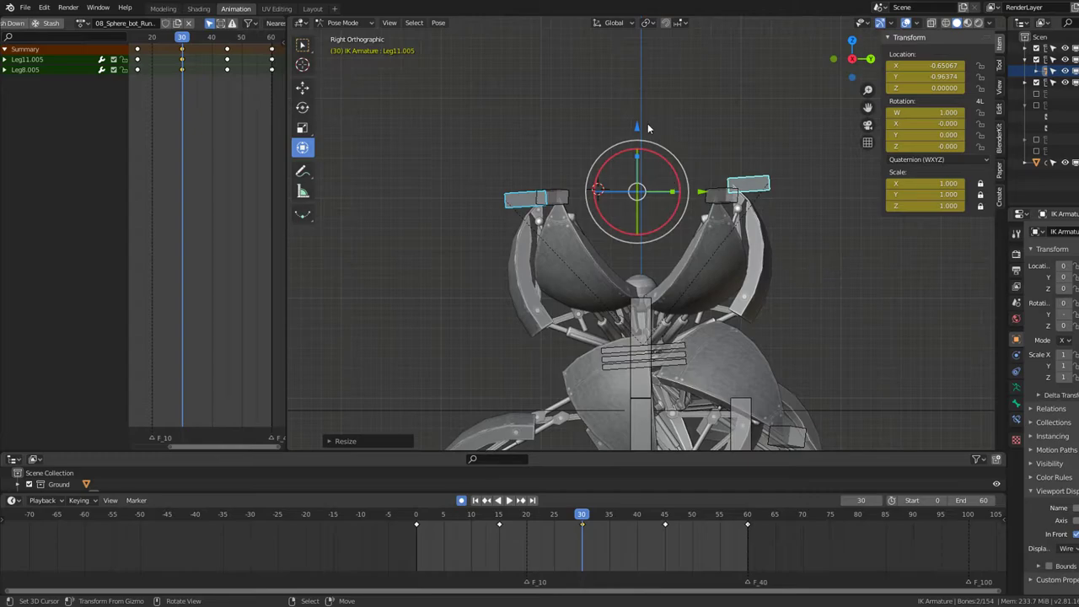
left_click_drag(648, 128, 640, 108)
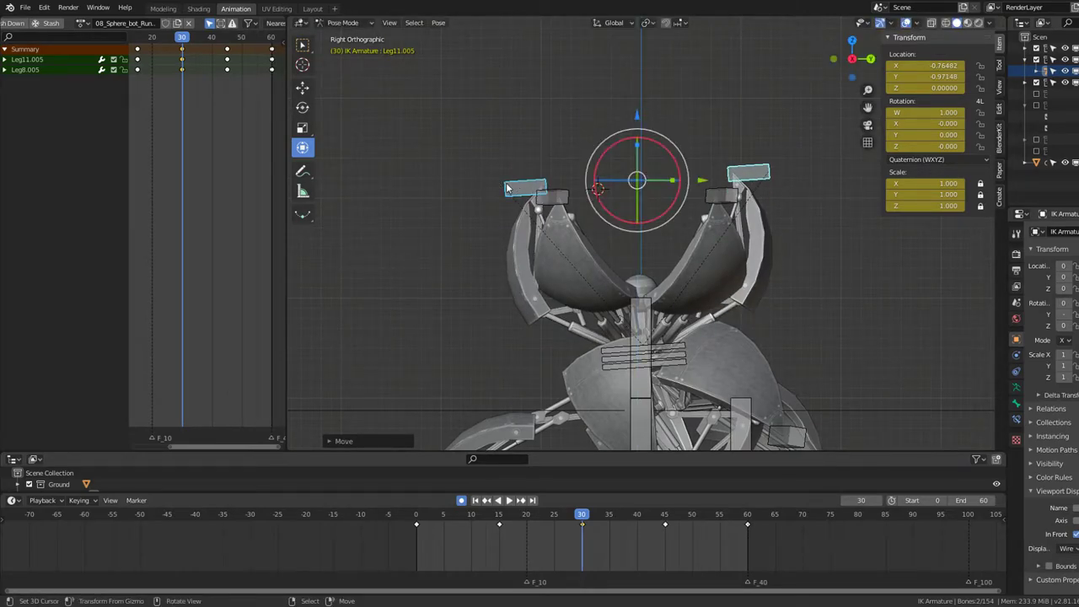
scroll(187, 69, "down", 1)
scroll(187, 84, "down", 2)
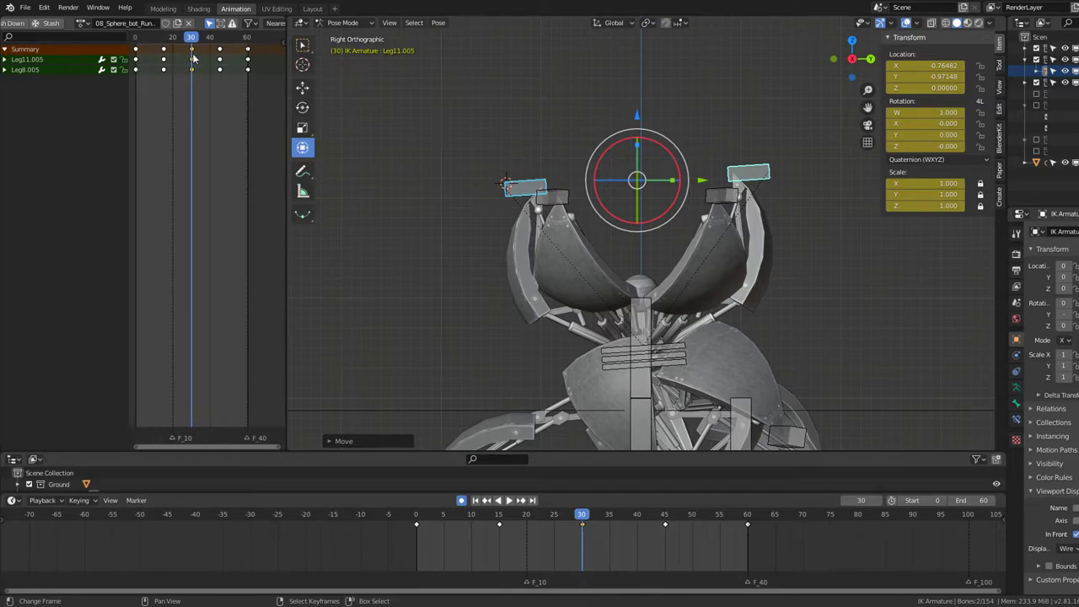
scroll(192, 57, "down", 1)
left_click_drag(193, 57, 160, 100)
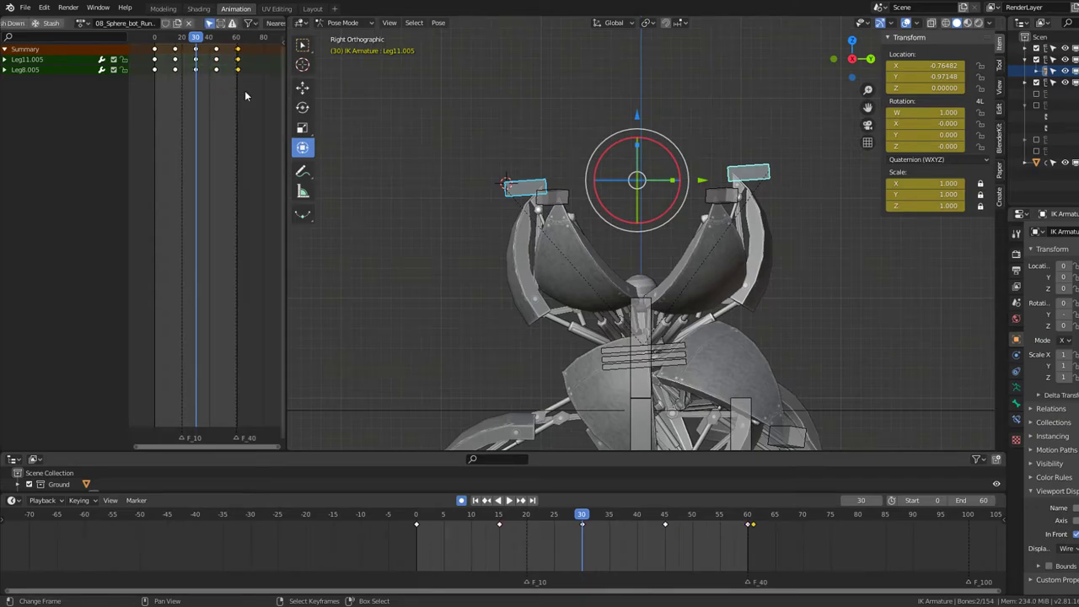
key("space")
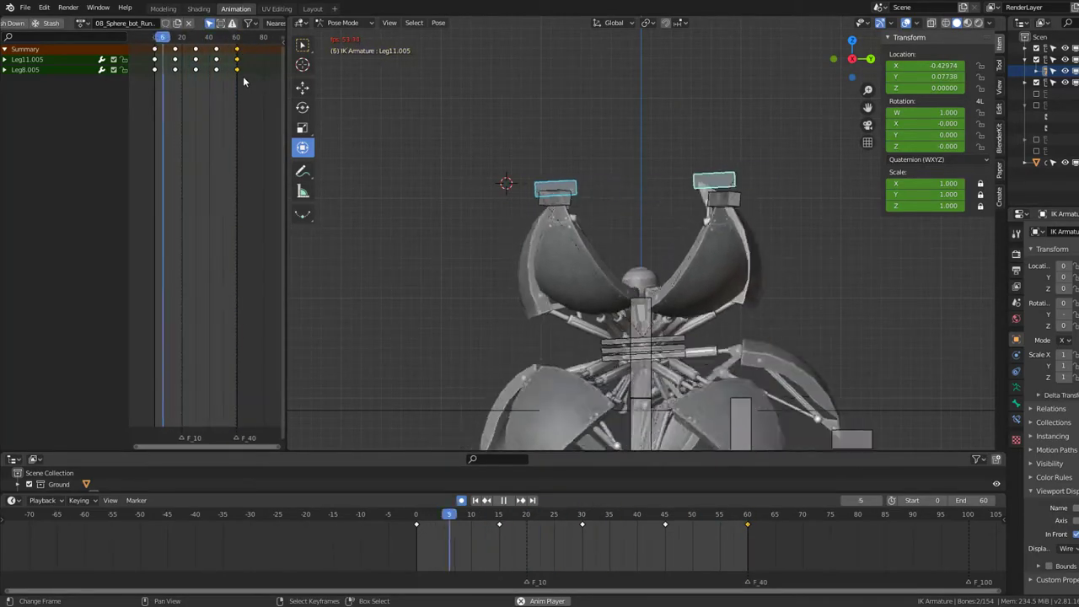
Step: At frame 30, try shifting the selected keyframes earlier, then cancel the shift
key("space")
key("space")
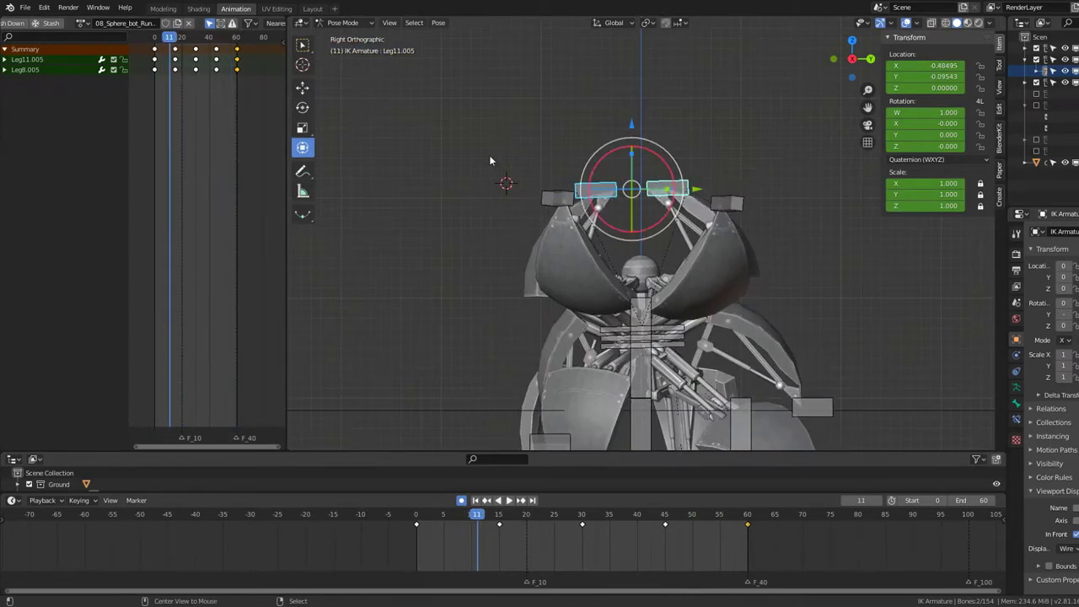
left_click(196, 62)
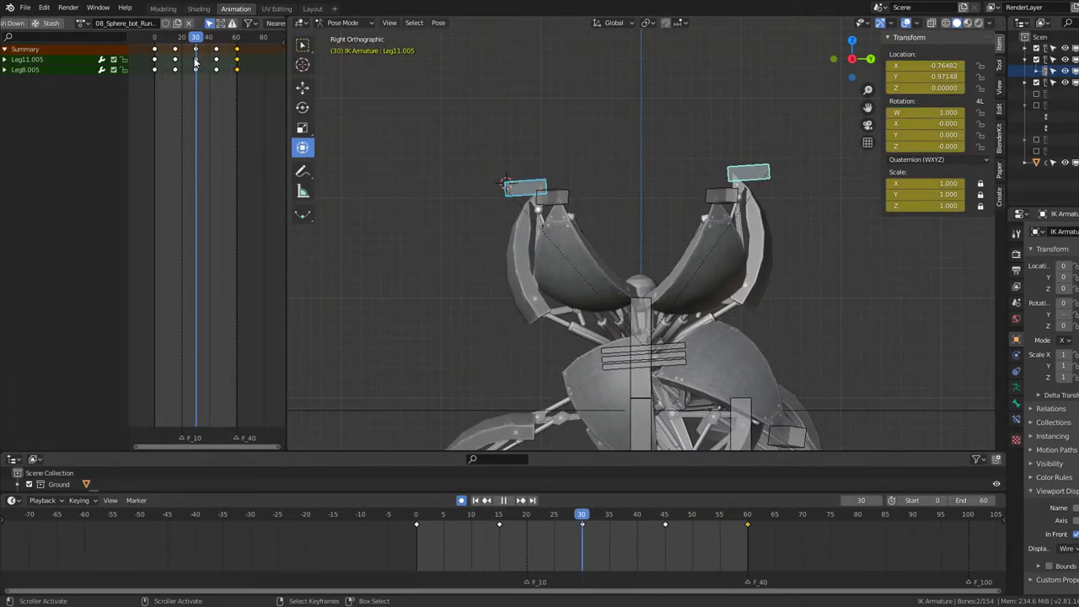
left_click_drag(197, 62, 177, 63)
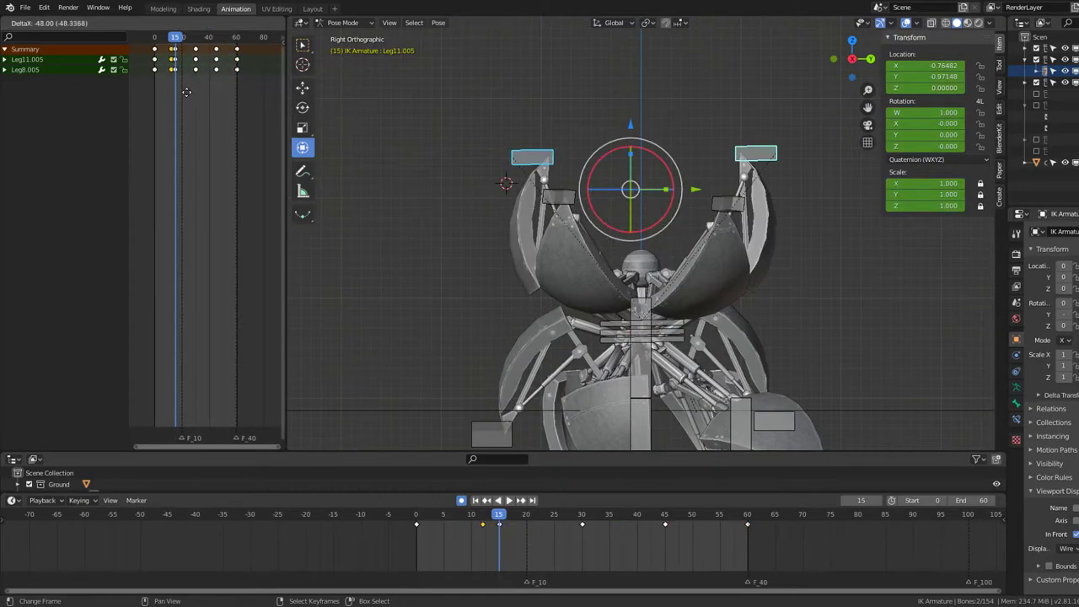
right_click(190, 96)
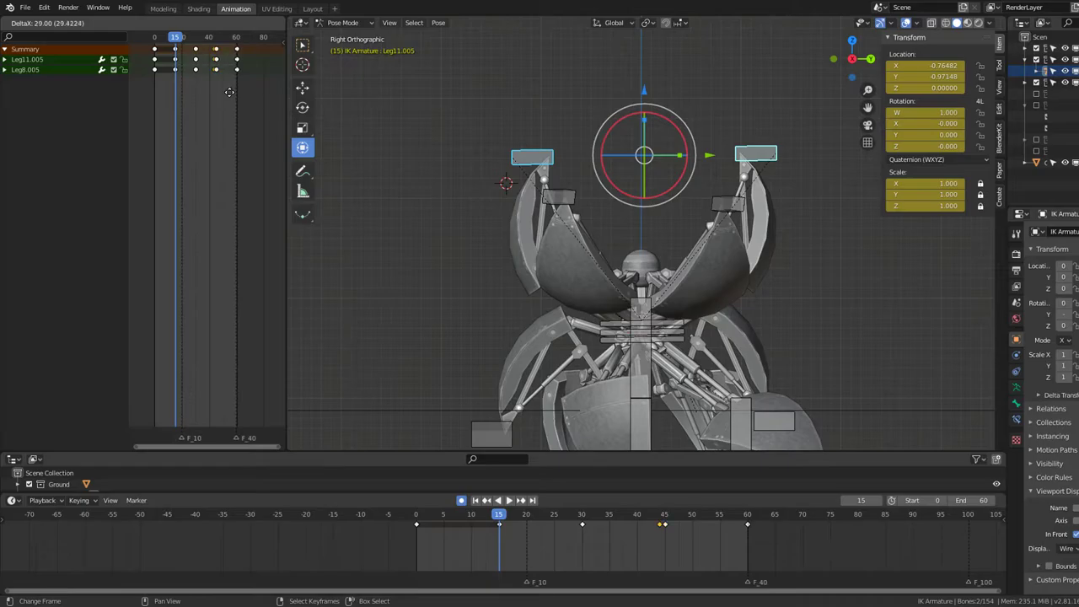
Step: Play and orbit the run cycle, switch to right-side view, and return to frame 0
key("space")
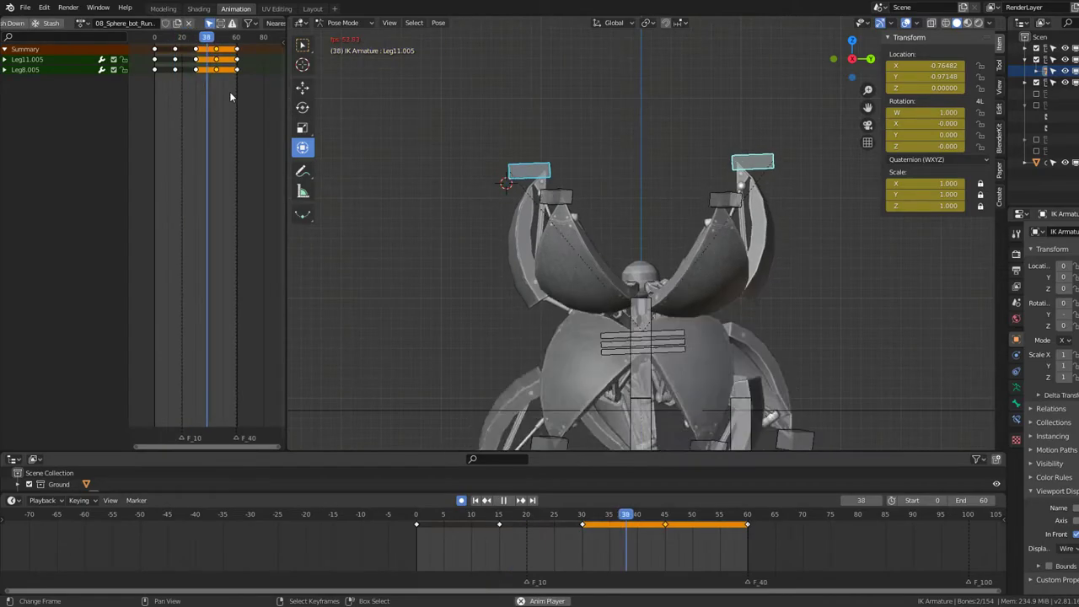
middle_click_drag(732, 201, 487, 133)
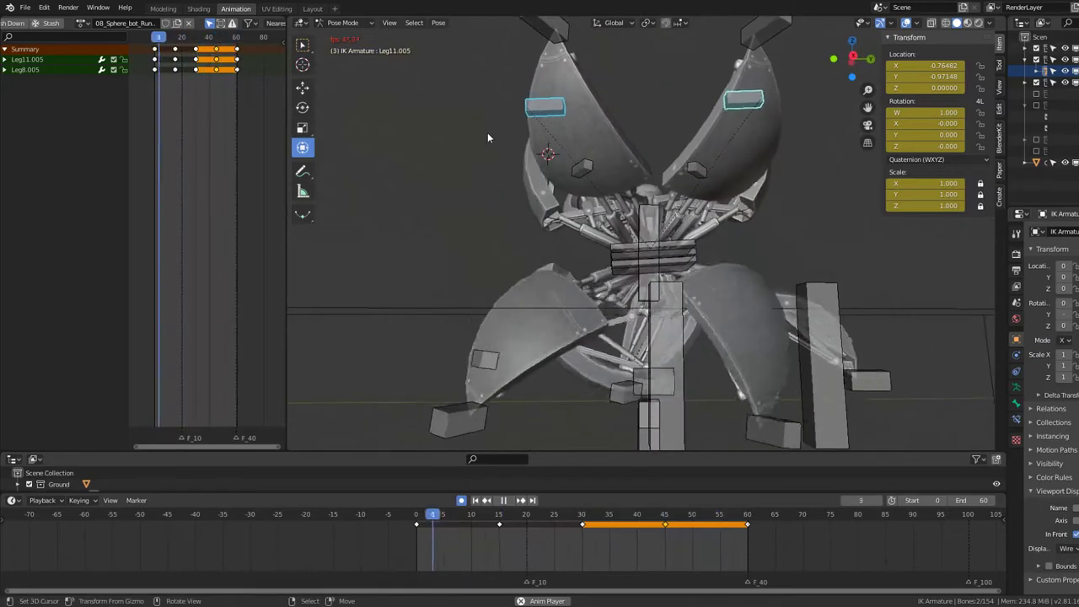
key("KP_3")
key("space")
key("shift+Left")
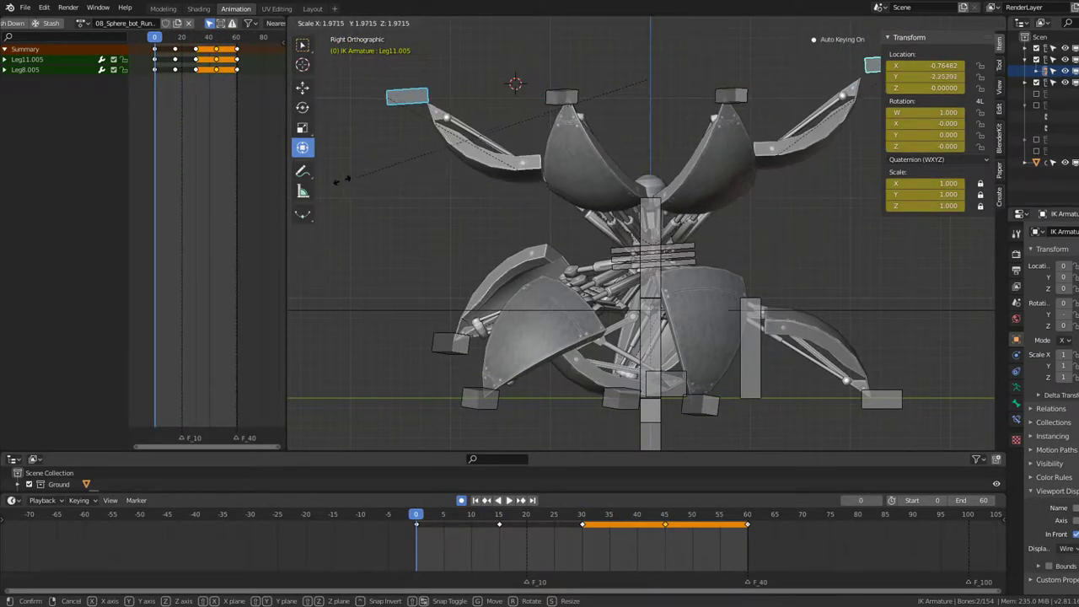
Step: At frame 0, scale, lower and rotate the Leg11.005 and Leg8.005 controllers
left_click(650, 74)
scroll(650, 74, "down", 3)
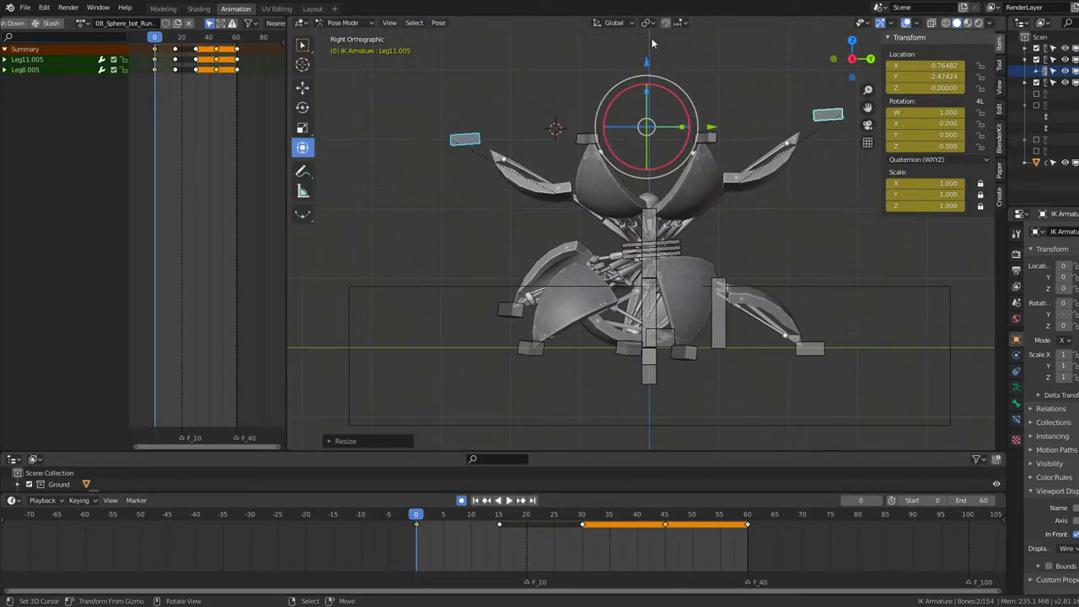
key("g")
left_click(875, 204)
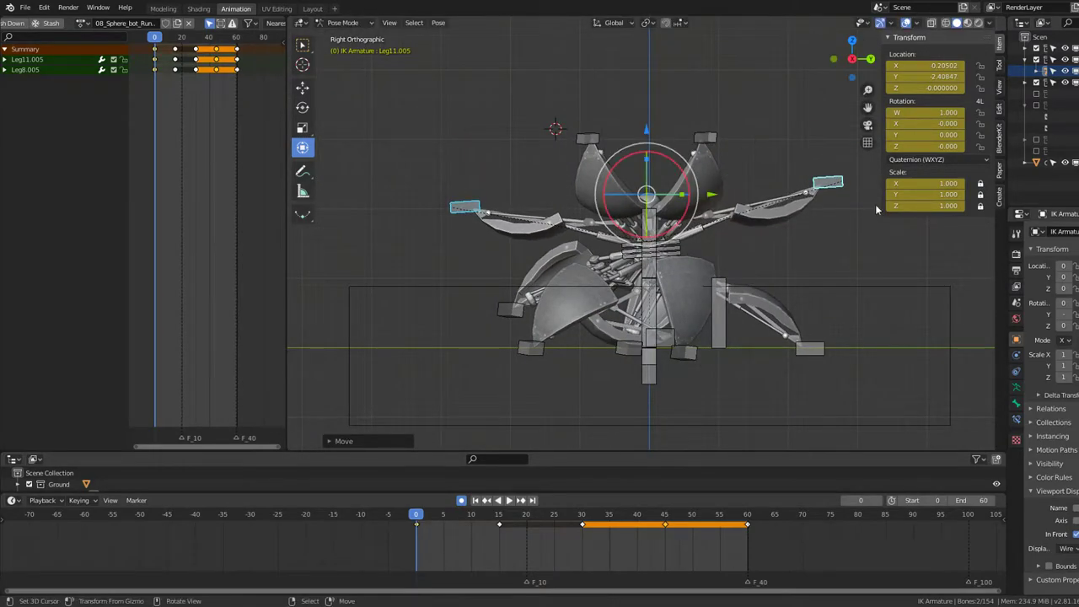
key("r")
left_click(899, 264)
Step: Rescale, rotate and reposition the two leg controllers into a wide spread
key("s")
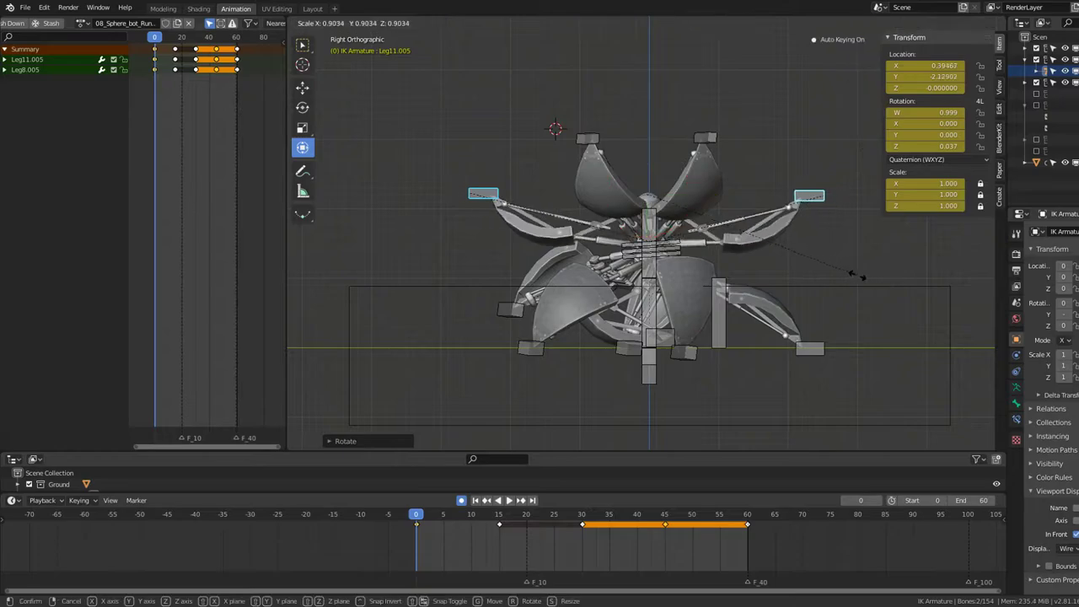
left_click(867, 275)
key("r")
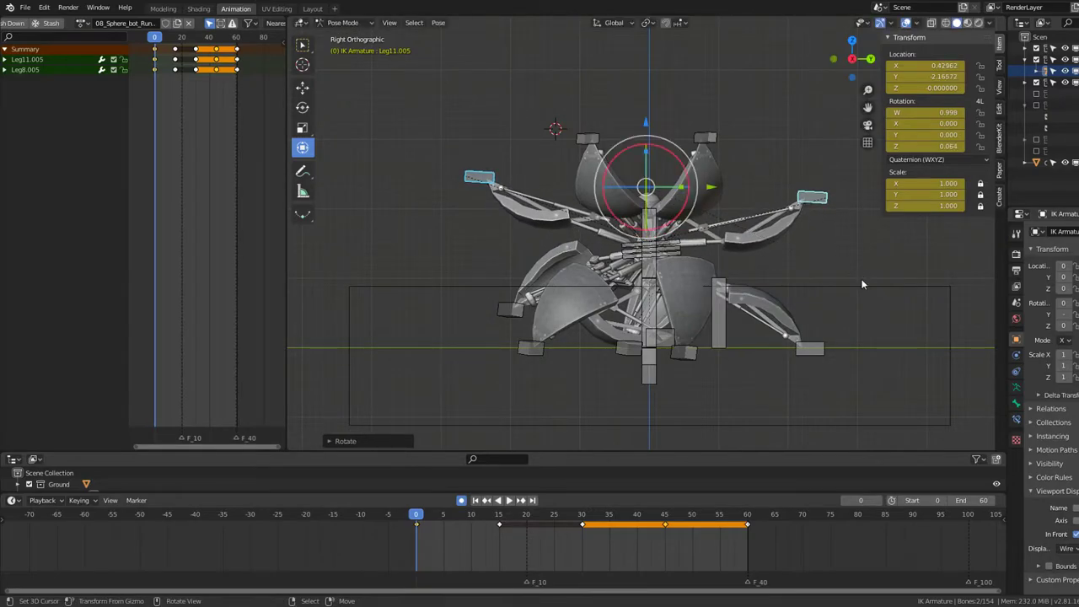
left_click(867, 281)
key("g")
left_click(818, 267)
middle_click_drag(724, 214, 709, 232)
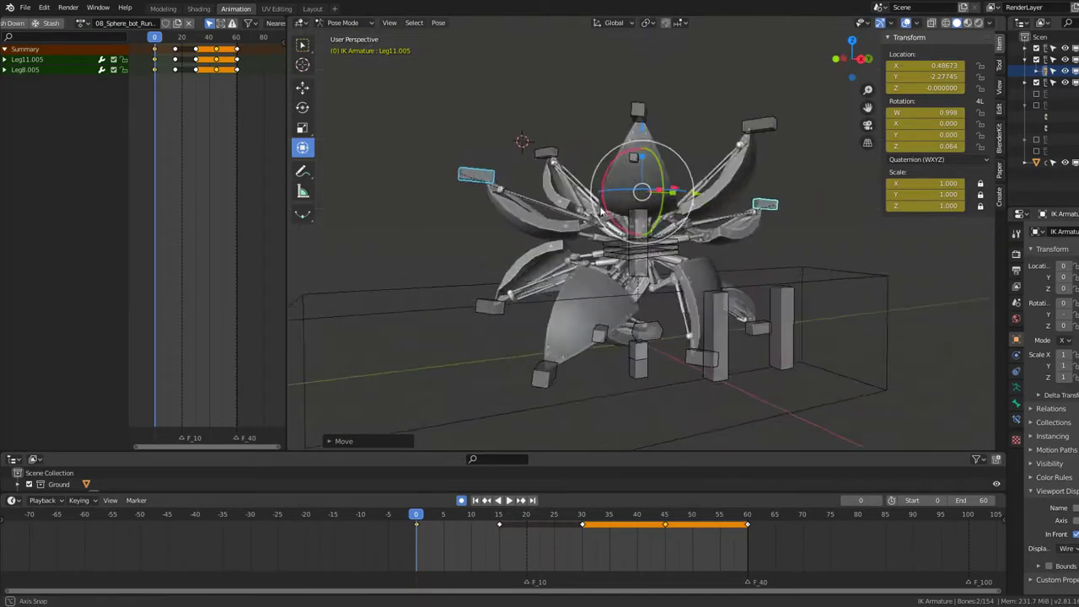
Step: Delete the later Leg11.005 and Leg8.005 keyframes, keeping only frame 0
key("space")
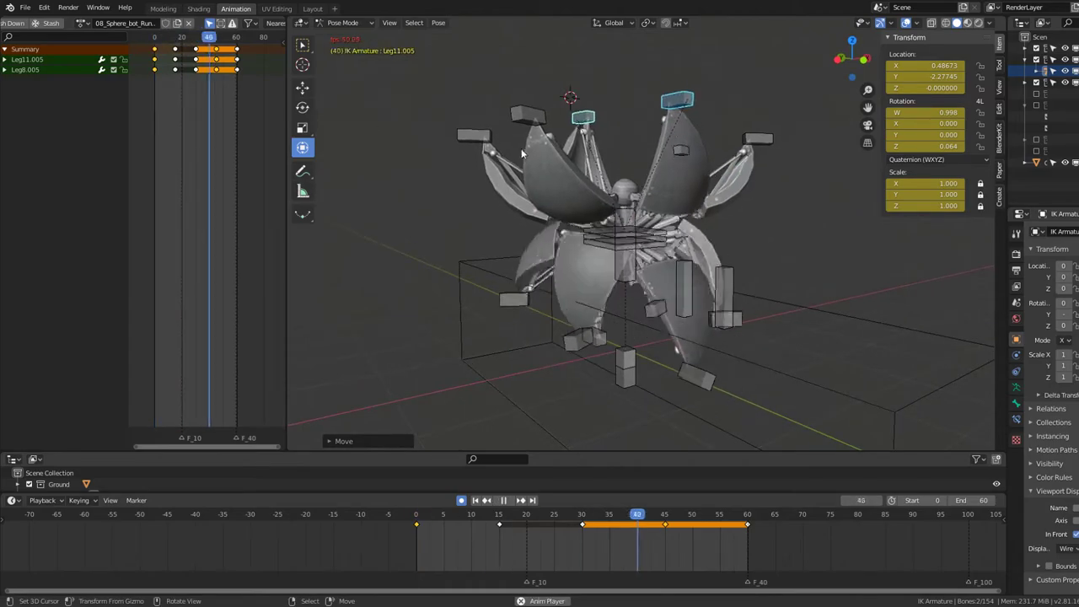
left_click_drag(175, 47, 238, 95)
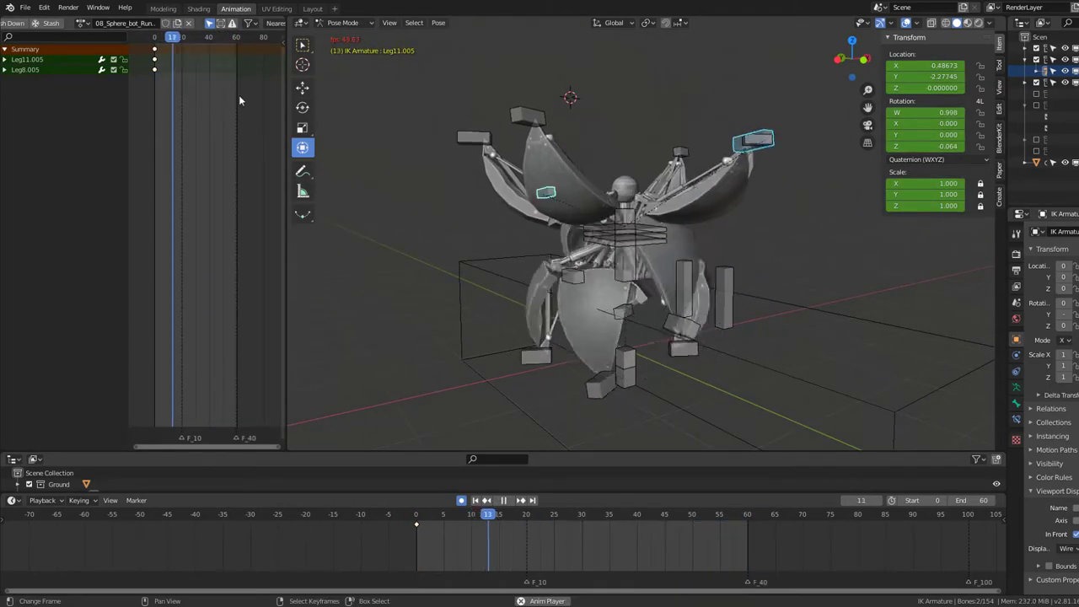
key("Delete")
mouse_move(630, 178)
middle_mouse_down()
mouse_move(531, 190)
mouse_move(981, 166)
mouse_move(936, 160)
mouse_move(707, 183)
middle_mouse_up()
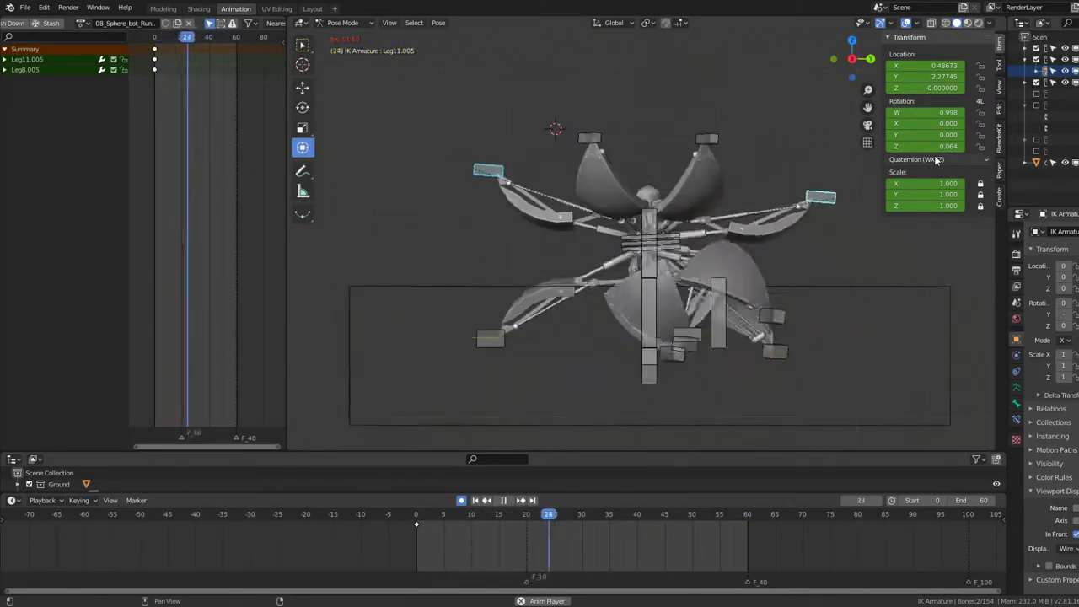
Step: Stop playback, delete the keyframes at frame 45, and step to frame 17
key("Escape")
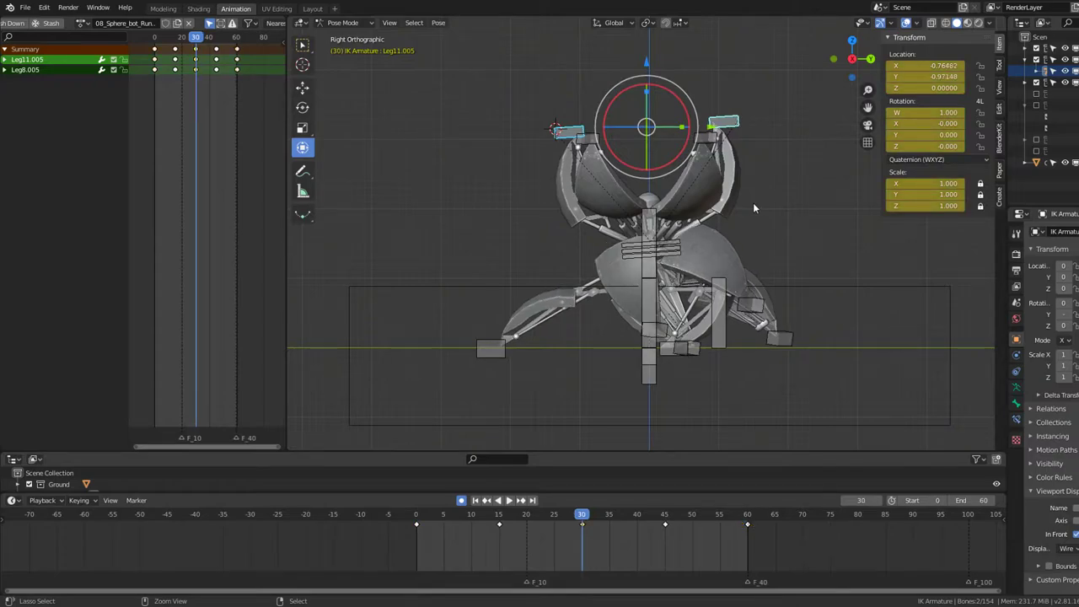
key("Left")
key("Left")
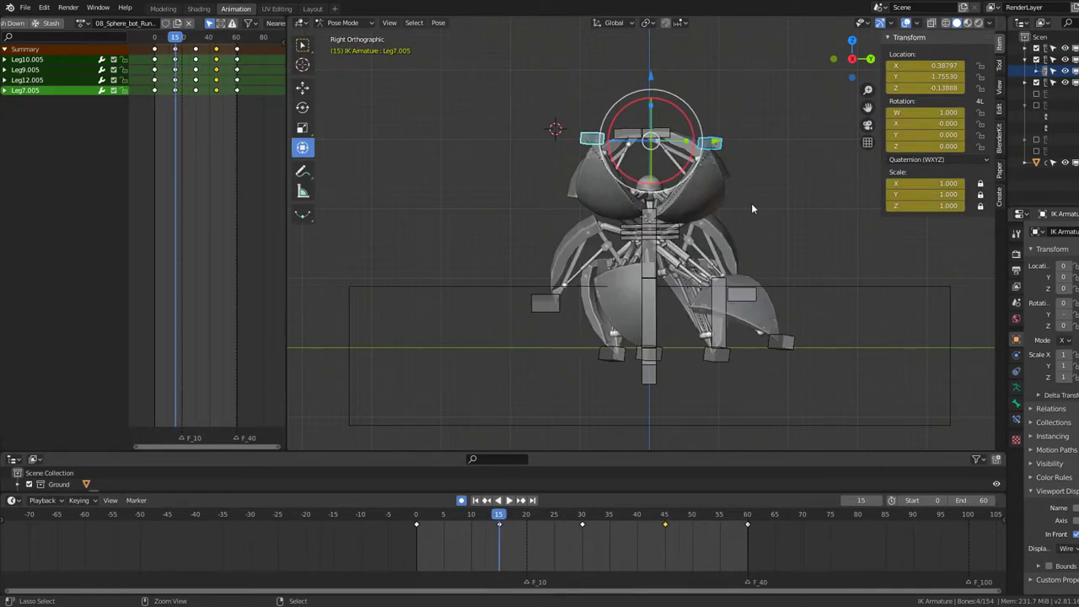
key("Delete")
key("Right")
key("Right")
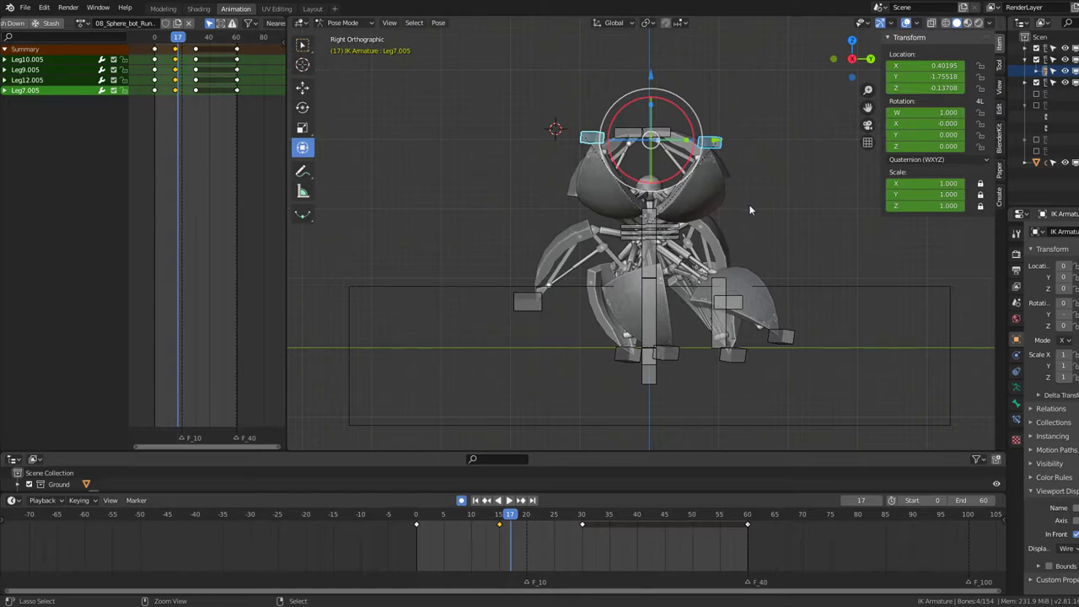
mouse_move(730, 156)
middle_mouse_down("ctrl")
mouse_move(730, 180)
mouse_move(768, 135)
mouse_move(592, 206)
middle_mouse_up("ctrl")
Step: Clear the Leg10.005 controller's location and move it to a new spot at frame 17
left_click(584, 192)
left_click(634, 137, "shift")
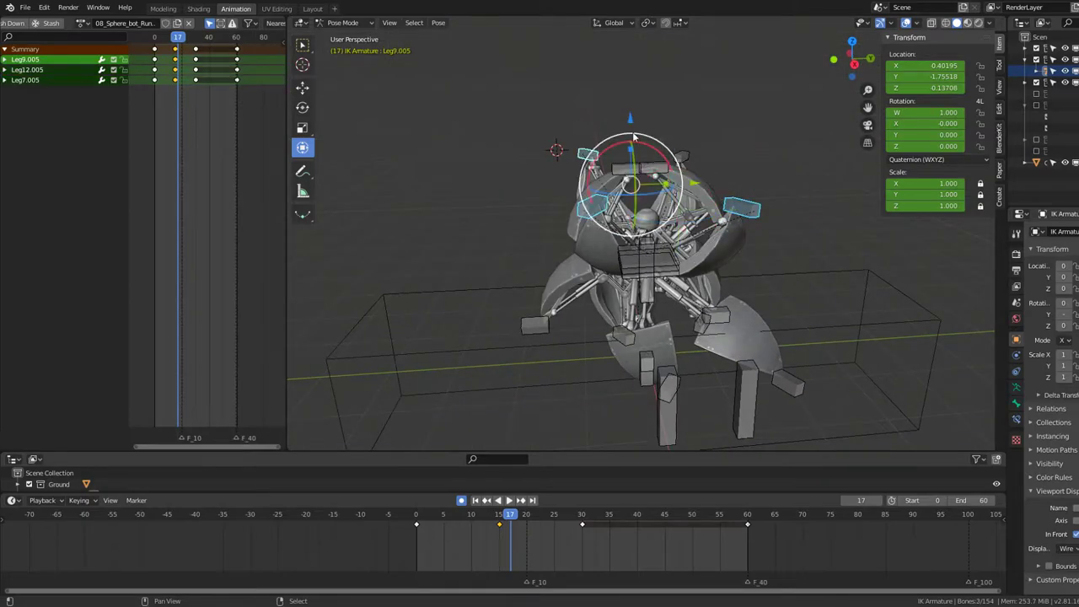
key("alt+g")
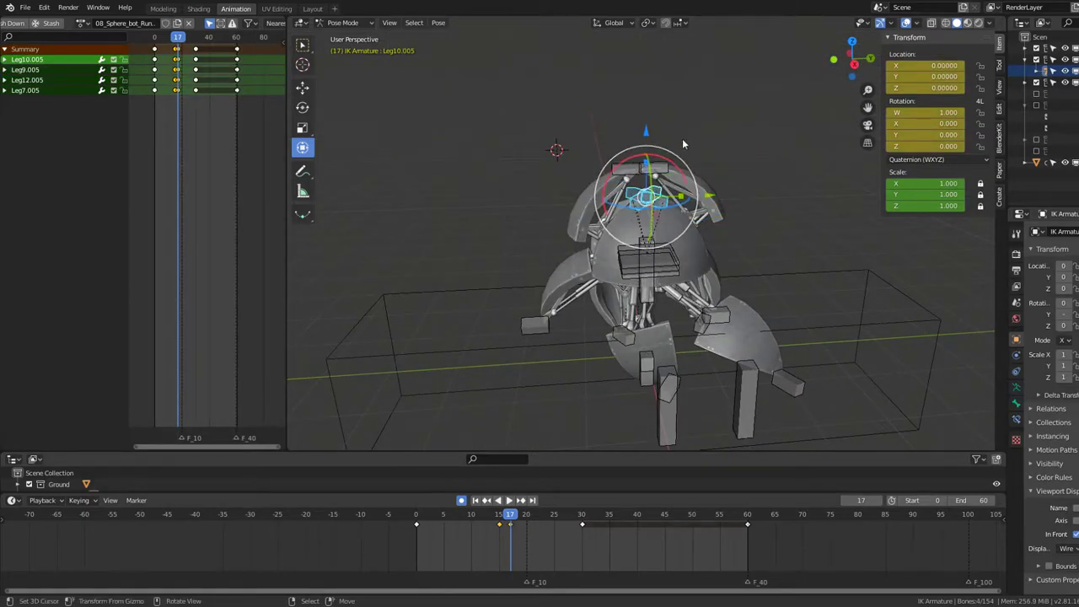
key("KP_1")
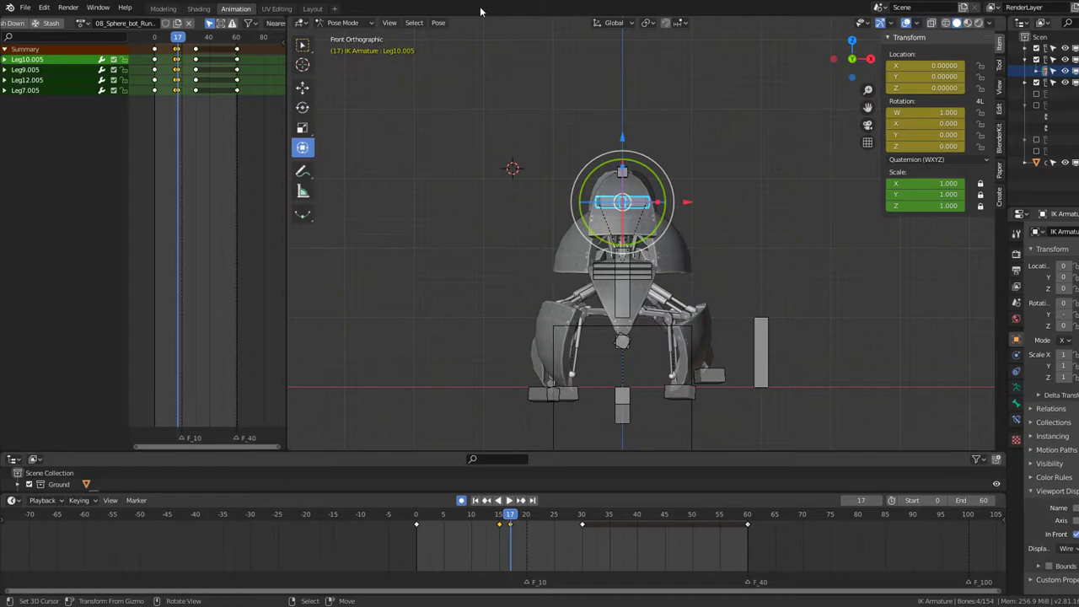
key("KP_3")
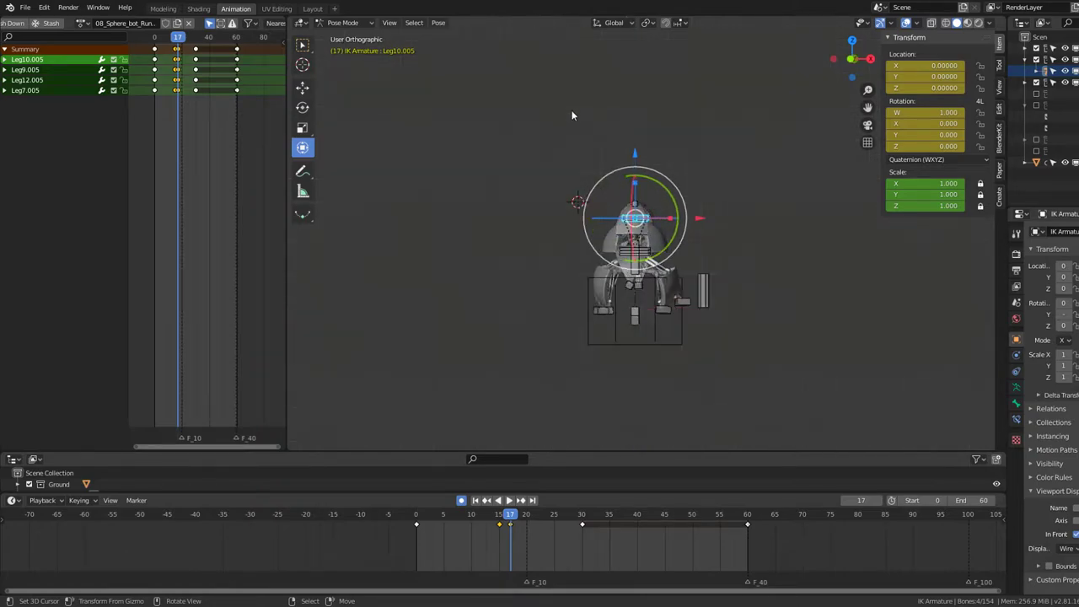
scroll(569, 111, "up", 6)
key("g")
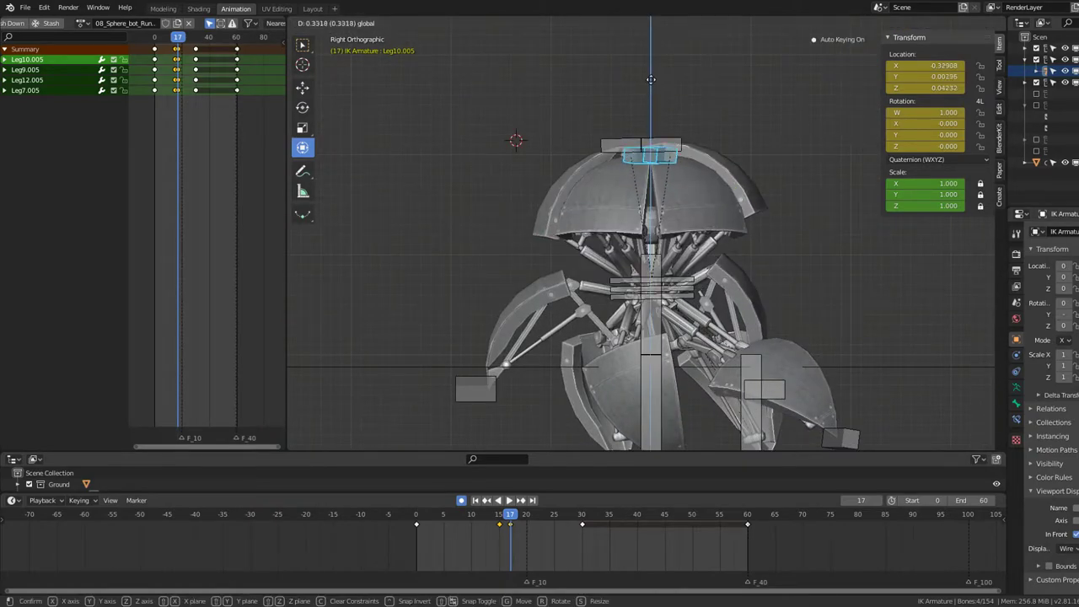
left_click(651, 74)
Step: Scale the selected controllers, delete all leg keyframes, and replay from frame 0
middle_click_drag(651, 74, 734, 206)
key("s")
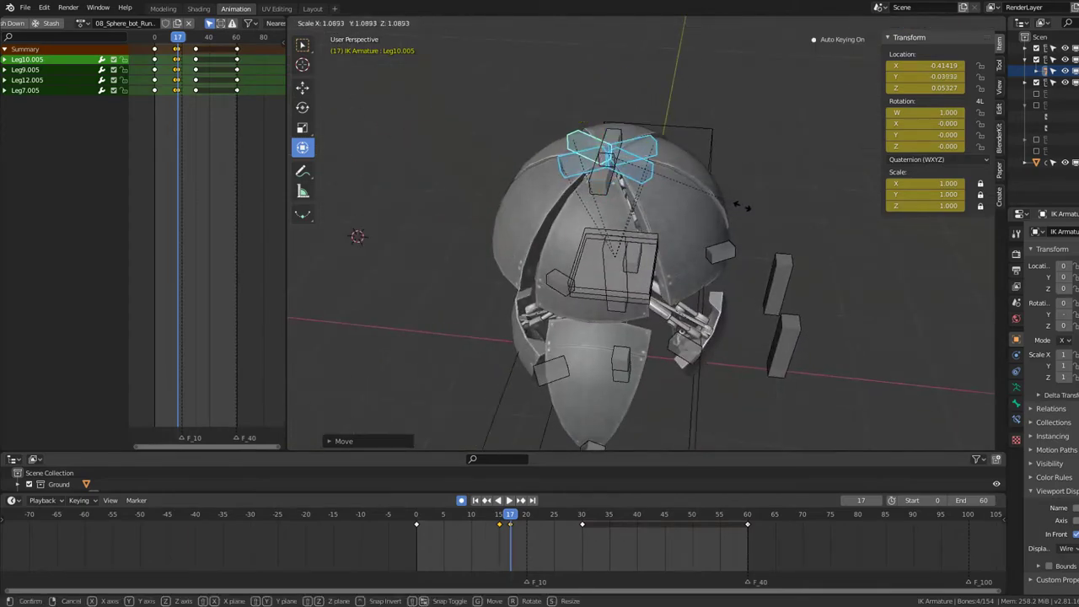
left_click(759, 211)
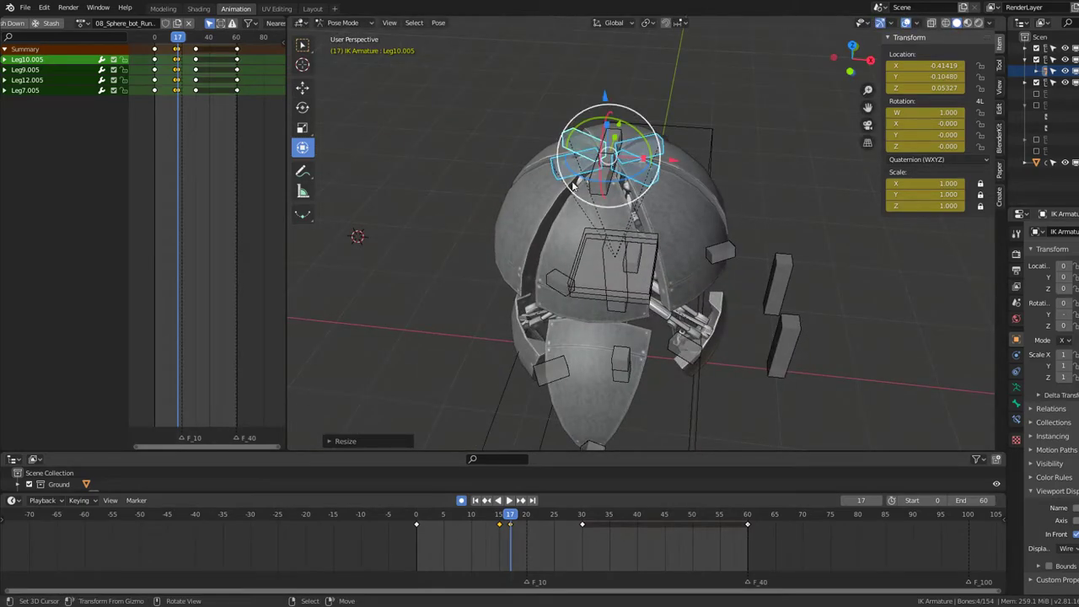
left_click(182, 43)
key("shift+Left")
key("space")
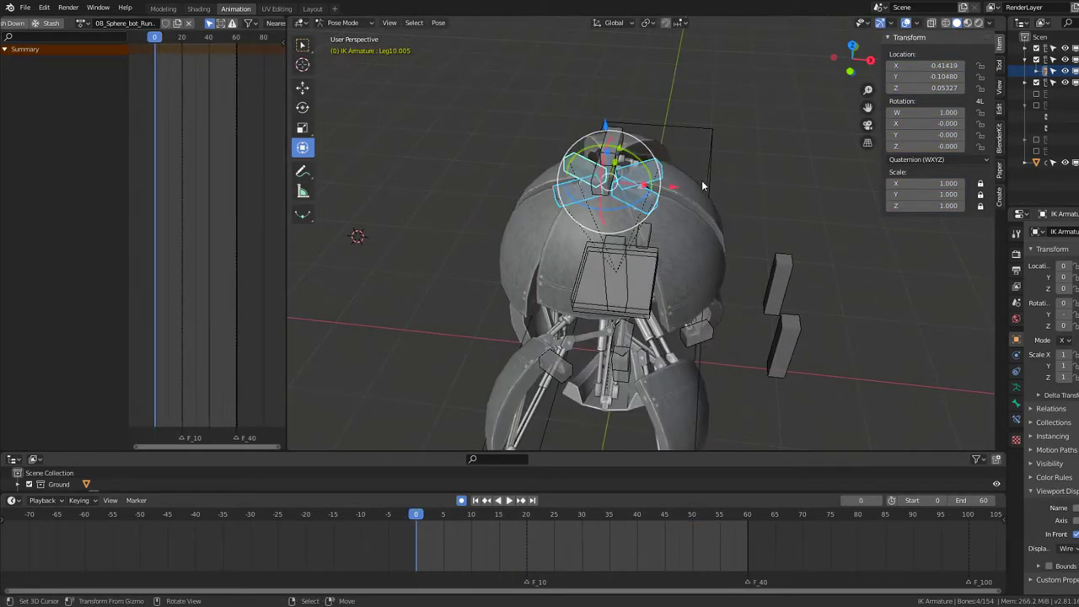
Step: Raise the Leg10.005 foot controller and key its new position at frame 60
key("KP_3")
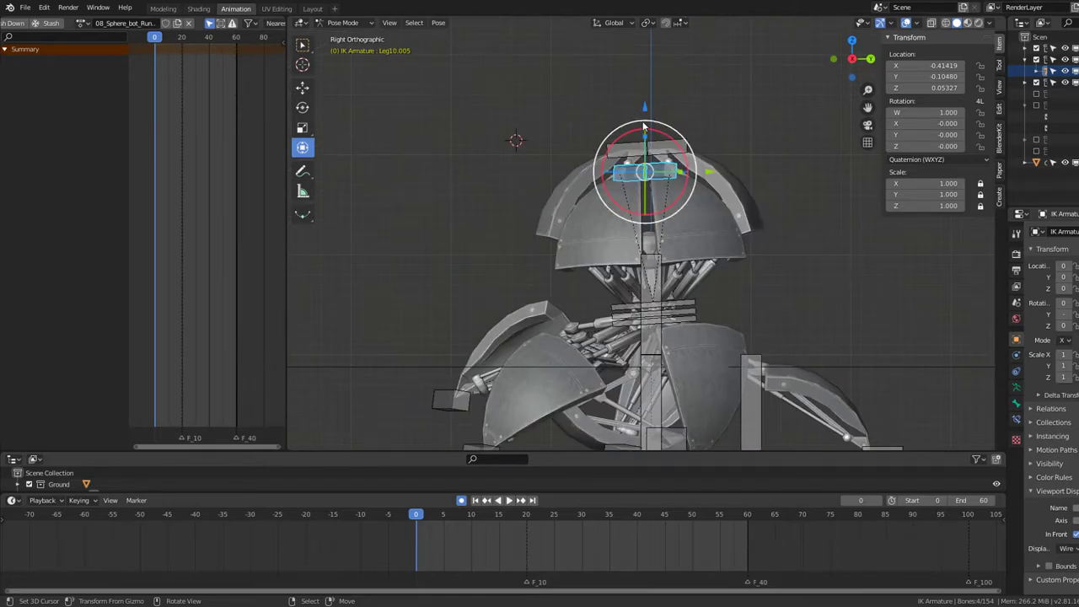
mouse_move(646, 96)
left_mouse_down()
mouse_move(648, 71)
mouse_move(646, 82)
left_mouse_up()
key("space")
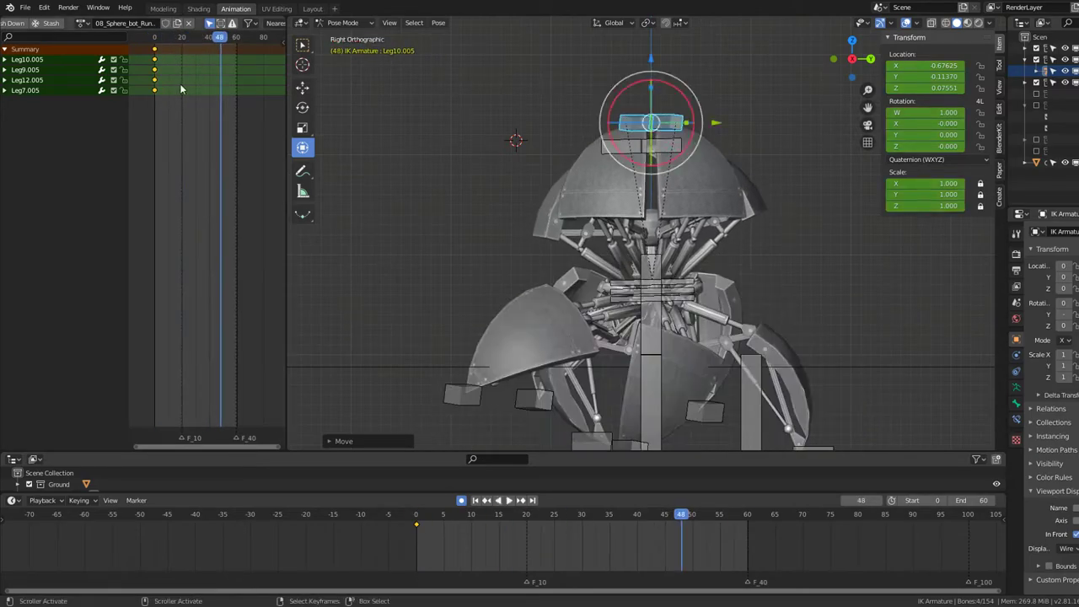
left_click_drag(217, 67, 234, 66)
key("space")
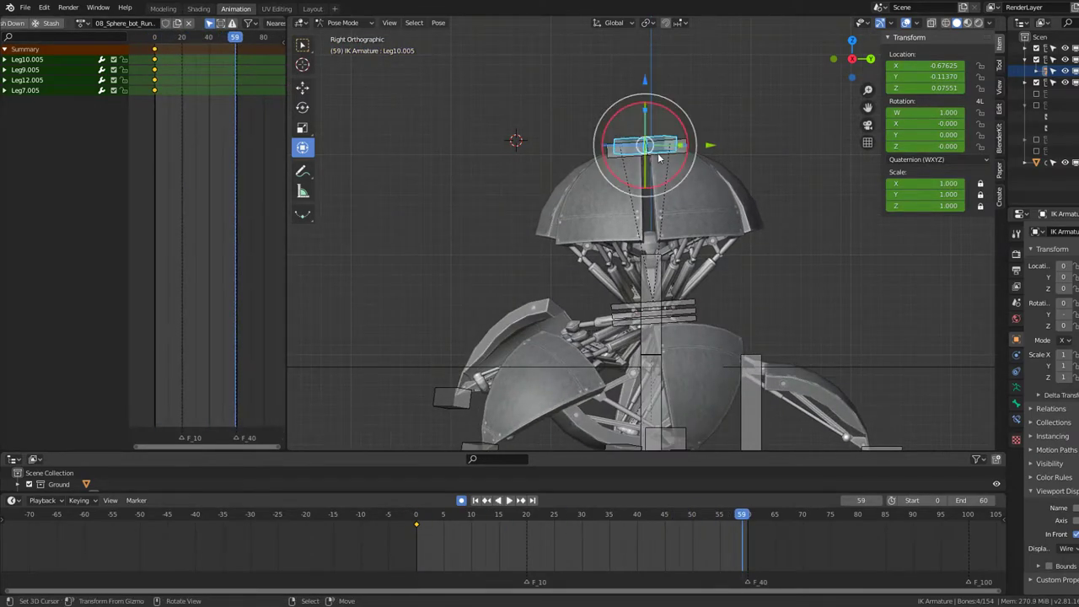
scroll(238, 135, "up", 2)
left_click(246, 74)
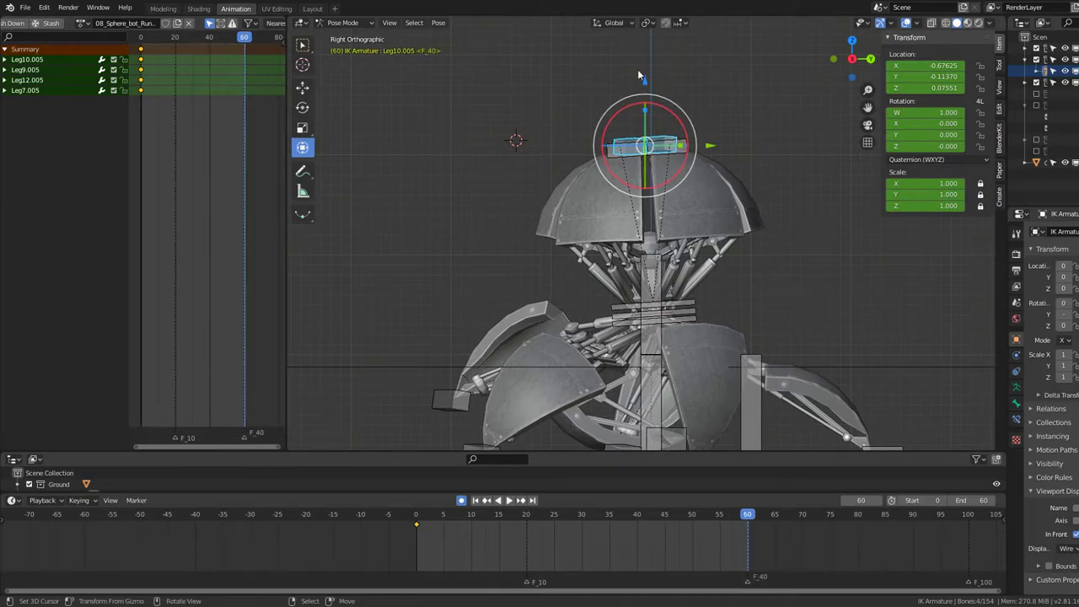
left_click(641, 81)
Step: Lower the Leg10.005 controller at frame 15, auto-keying the new pose
key("space")
left_click(193, 67)
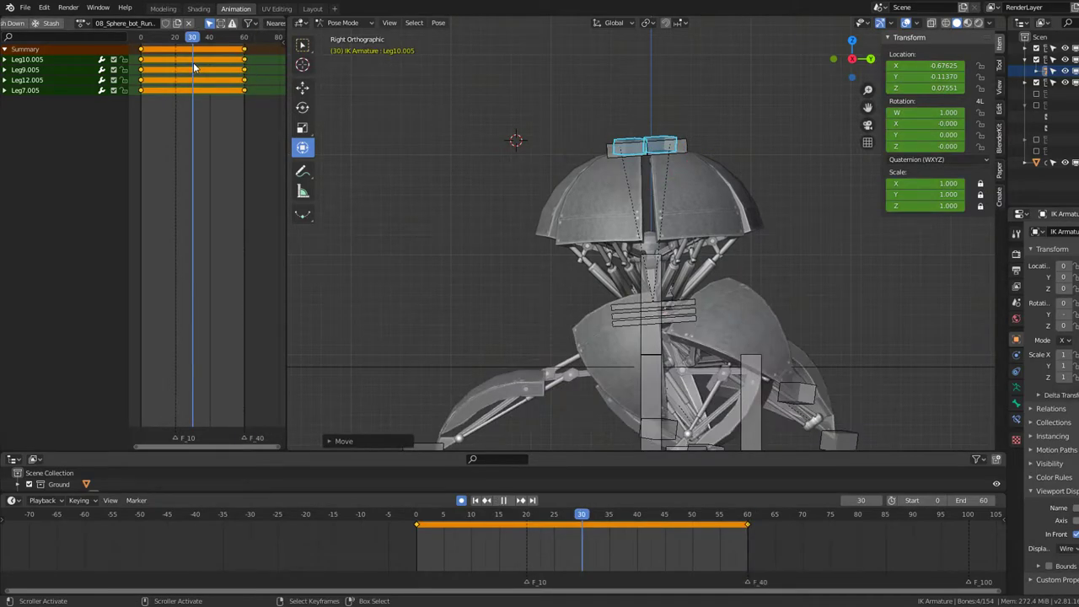
key("space")
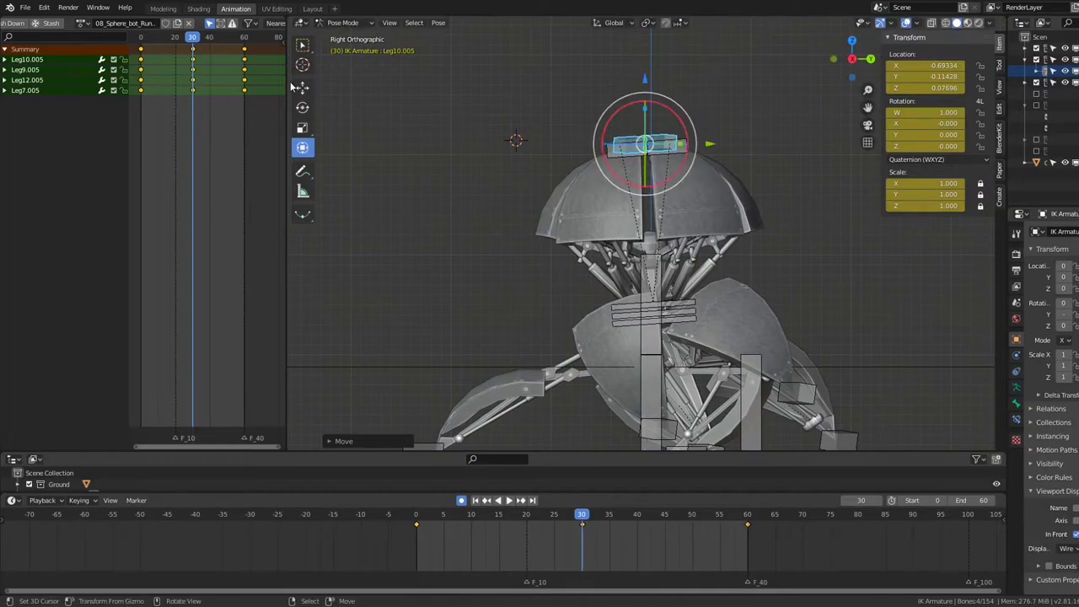
left_click(159, 85)
key("space")
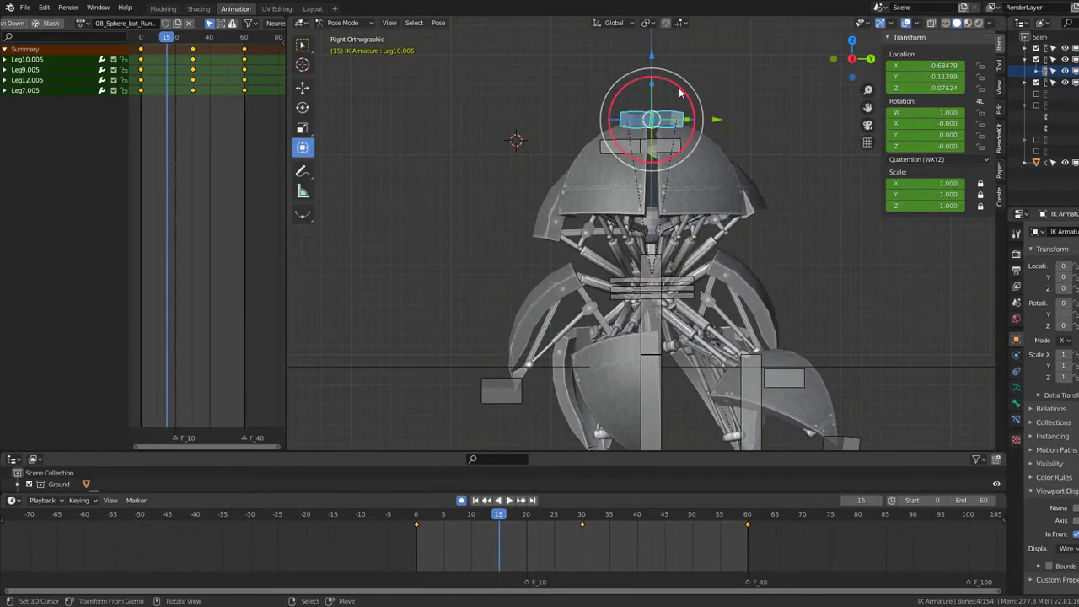
left_click_drag(653, 54, 755, 98)
key("g")
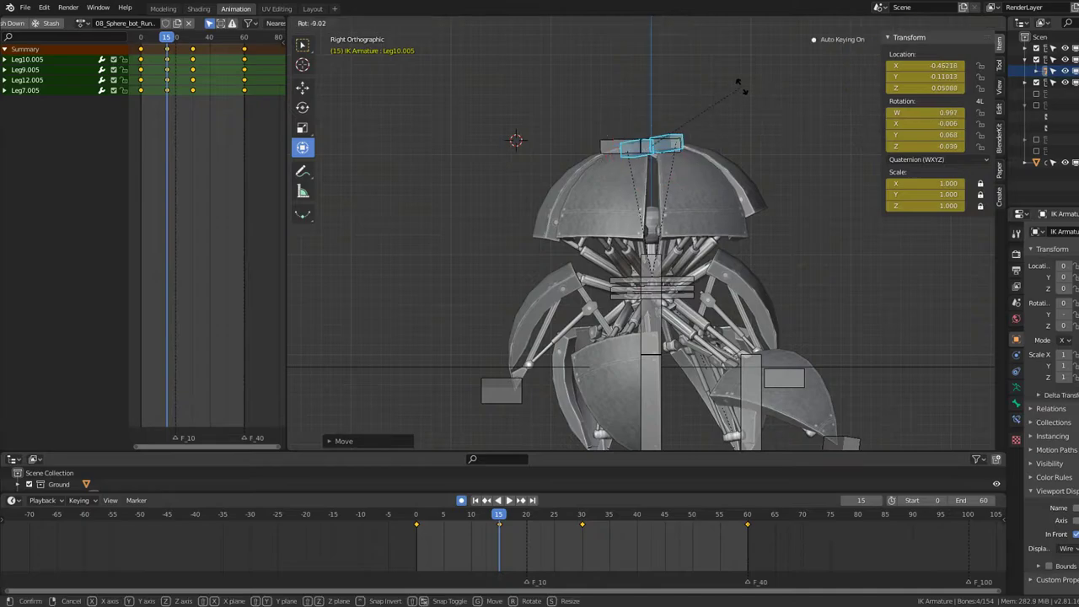
left_click(727, 91)
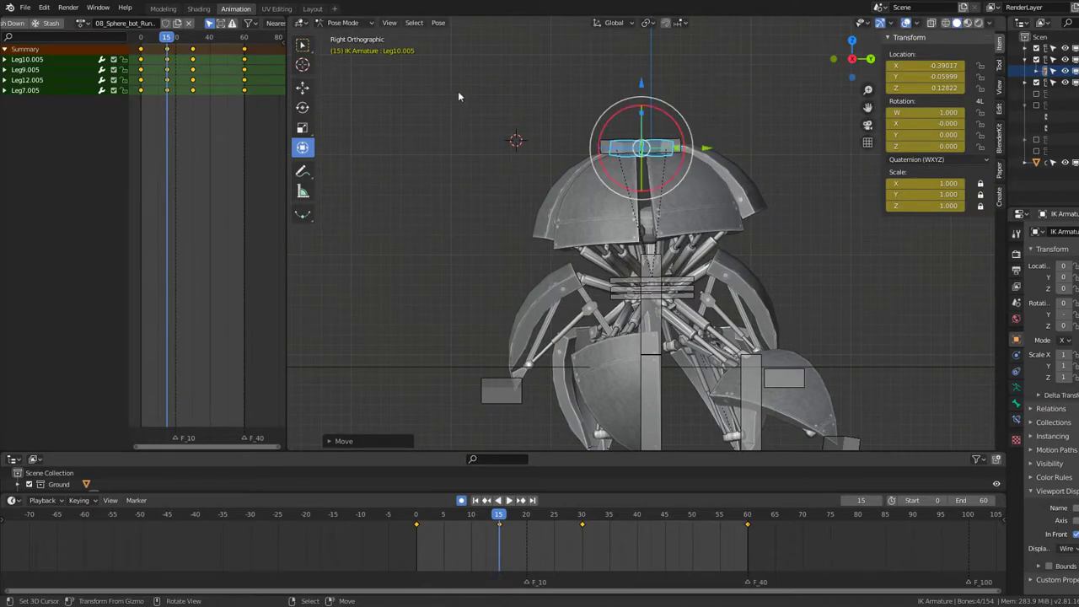
Step: Duplicate the frame-15 keys to frame 45 and play back to check the cycle
left_click(168, 53)
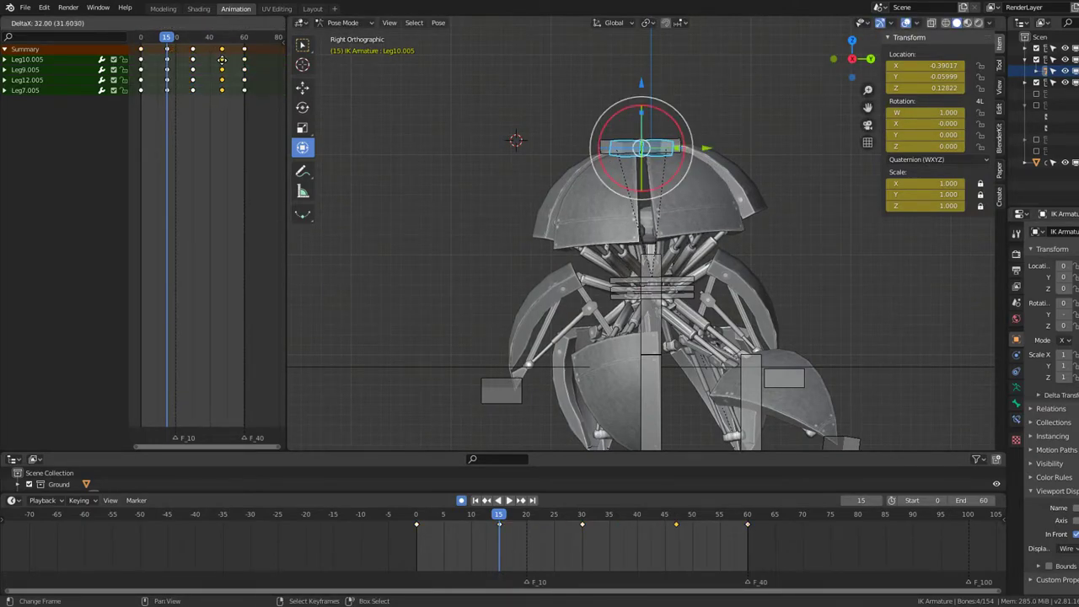
key("space")
left_click(218, 63)
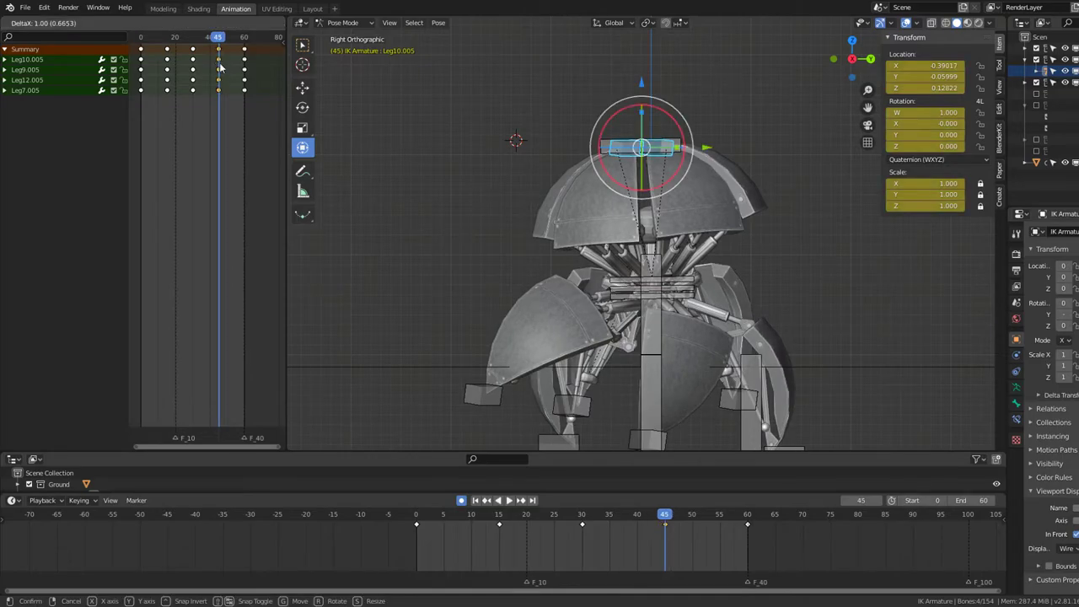
key("space")
mouse_move(540, 202)
middle_mouse_down()
mouse_move(679, 190)
mouse_move(563, 225)
mouse_move(558, 132)
middle_mouse_up()
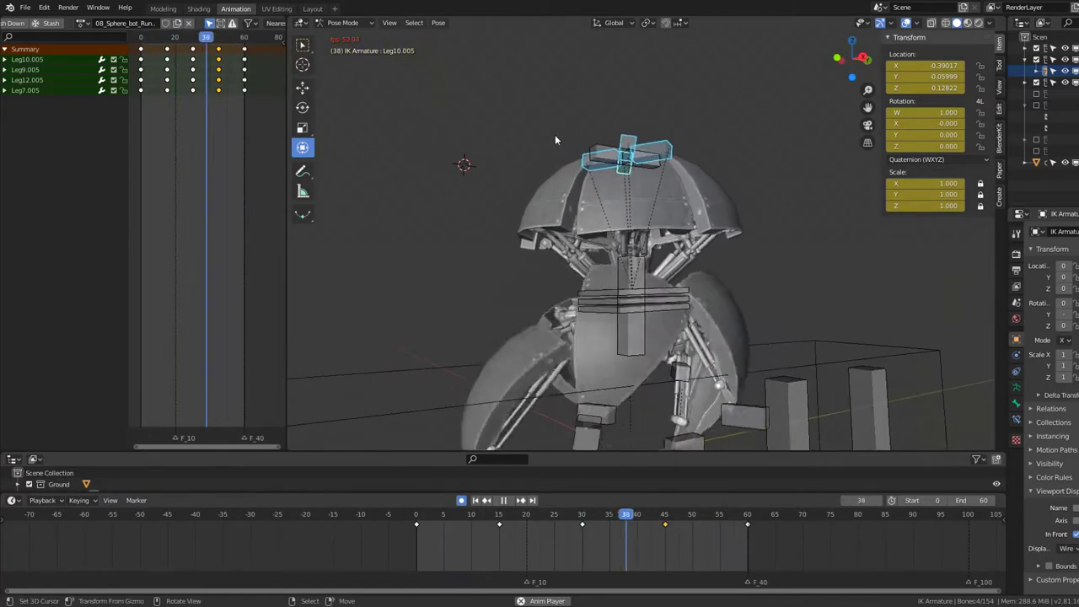
key("KP_3")
key("space")
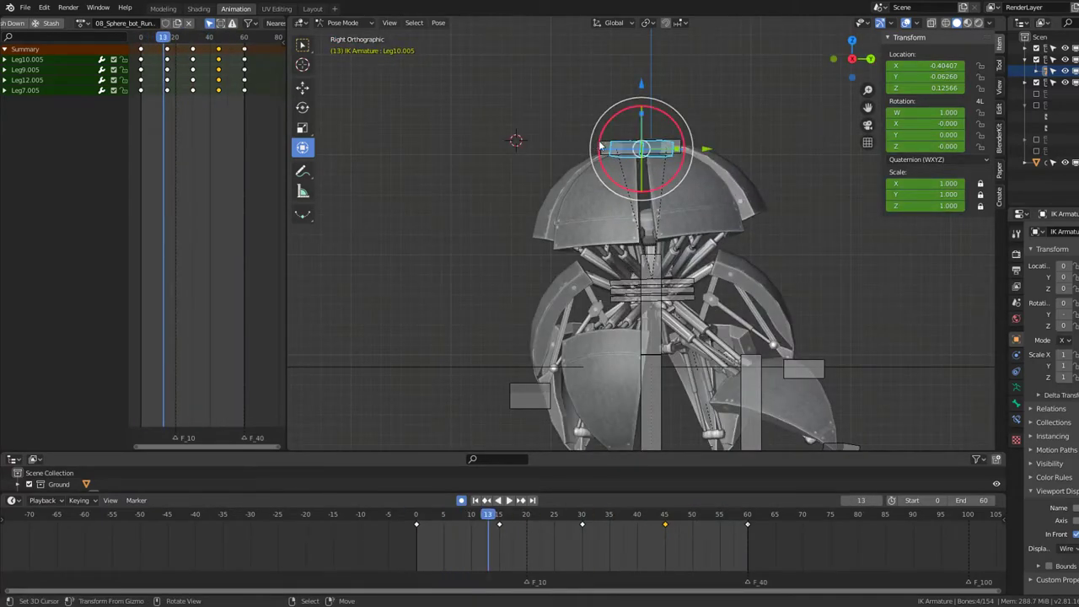
Step: Reposition the Leg8.005 controller and widen the keyframe editor
left_click(600, 146)
key("g")
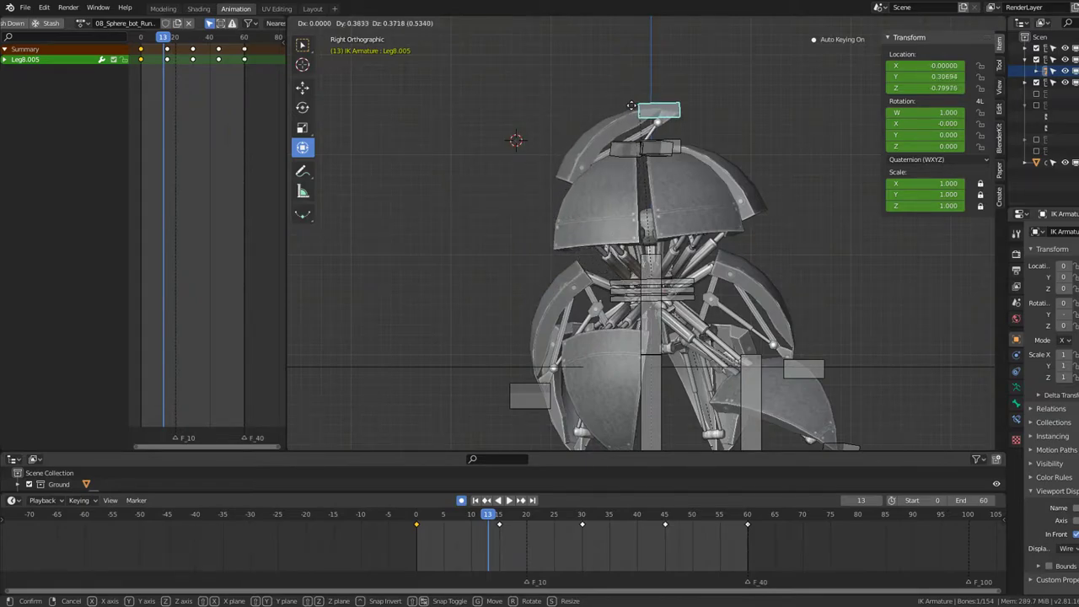
left_click(632, 106)
key("shift+Left")
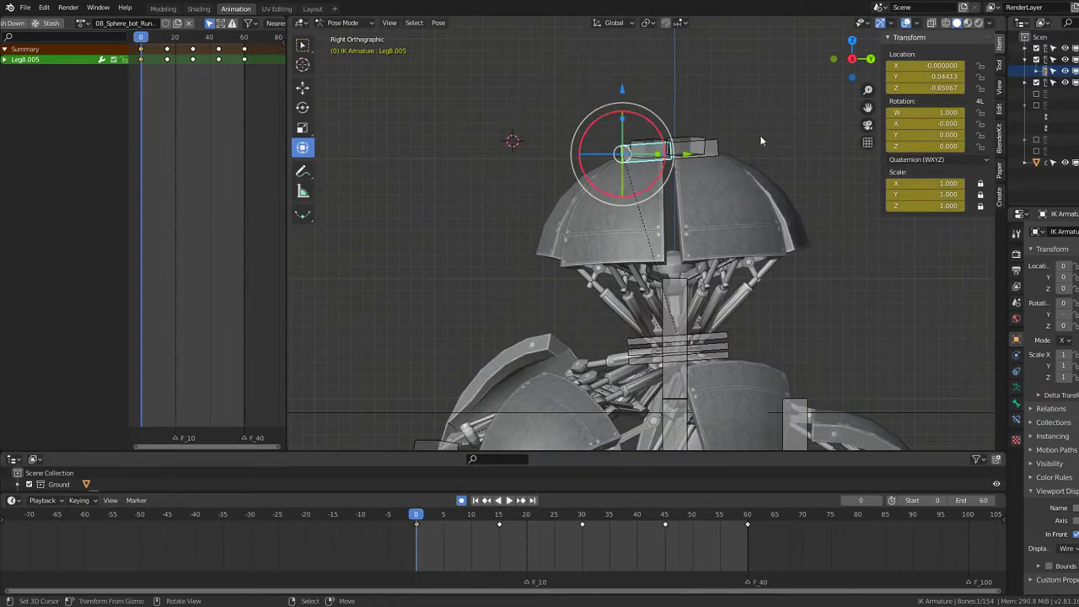
key("r")
key("Escape")
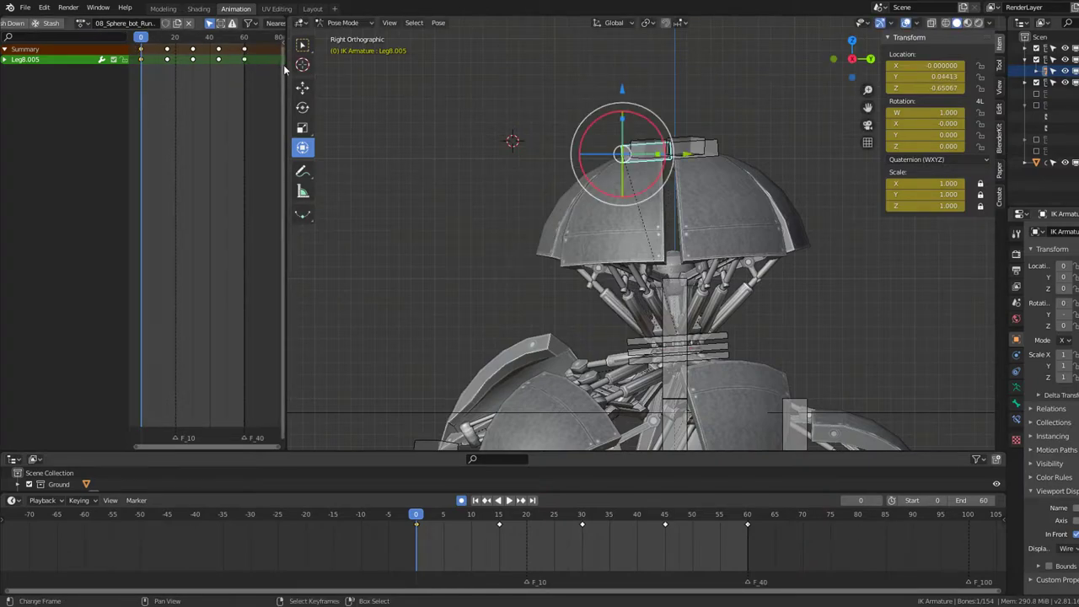
left_click_drag(285, 66, 381, 78)
Step: Select all rig bones, frame them in view, and review the animation up to frame 60
scroll(732, 184, "down", 5)
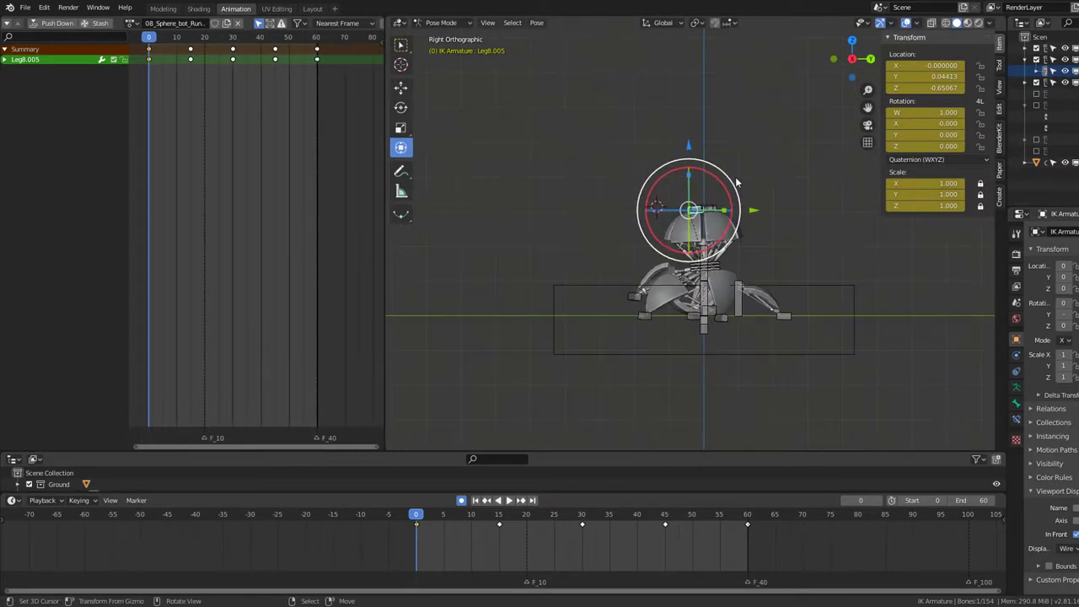
scroll(732, 183, "up", 2)
key("a")
key("KP_Decimal")
key("space")
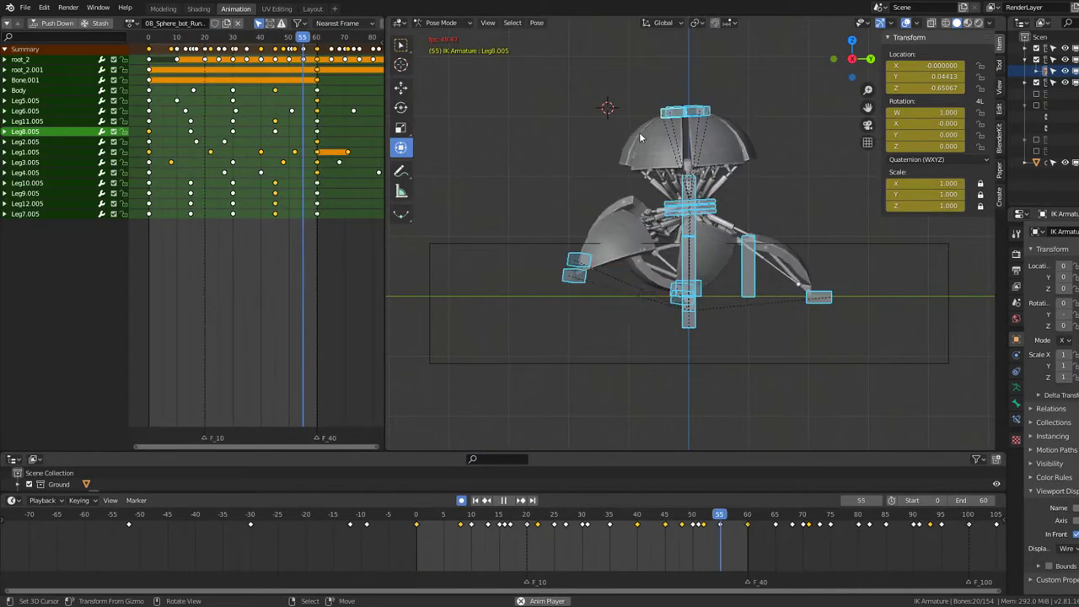
scroll(303, 87, "down", 2)
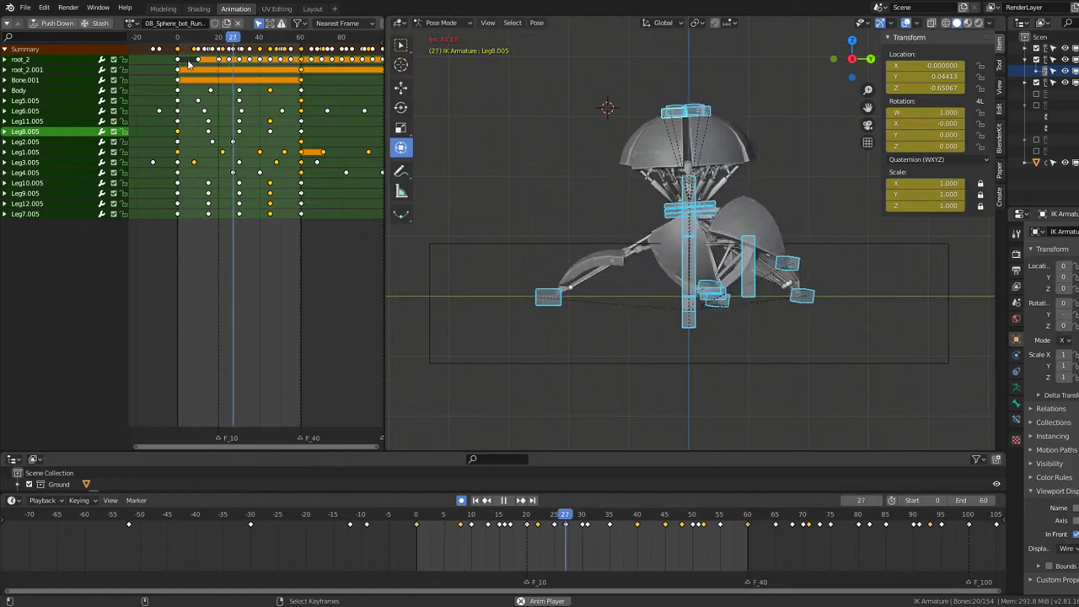
left_click_drag(183, 55, 178, 53)
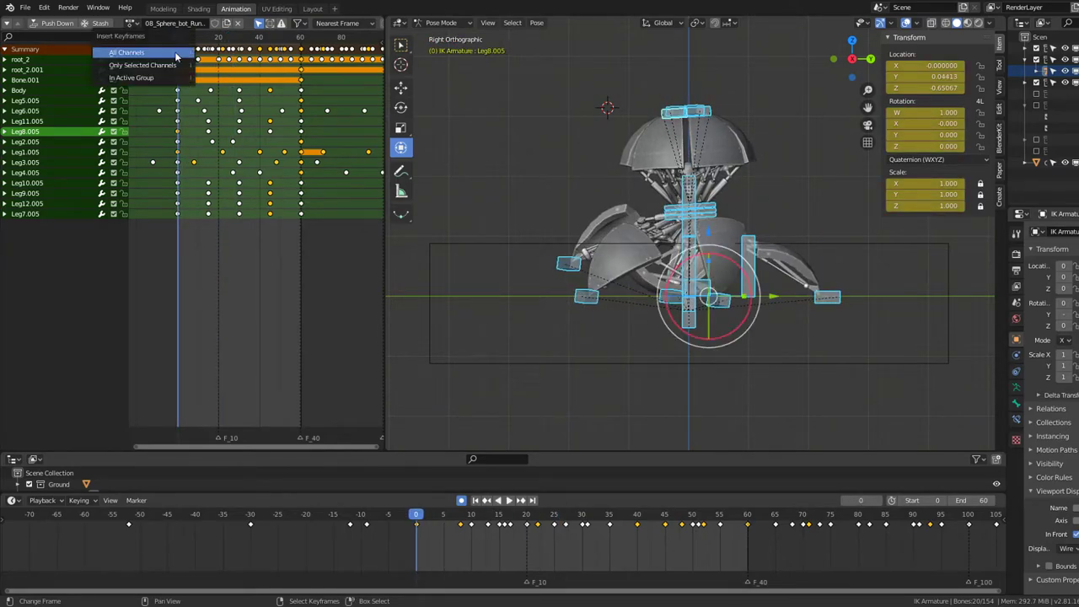
left_click(306, 59)
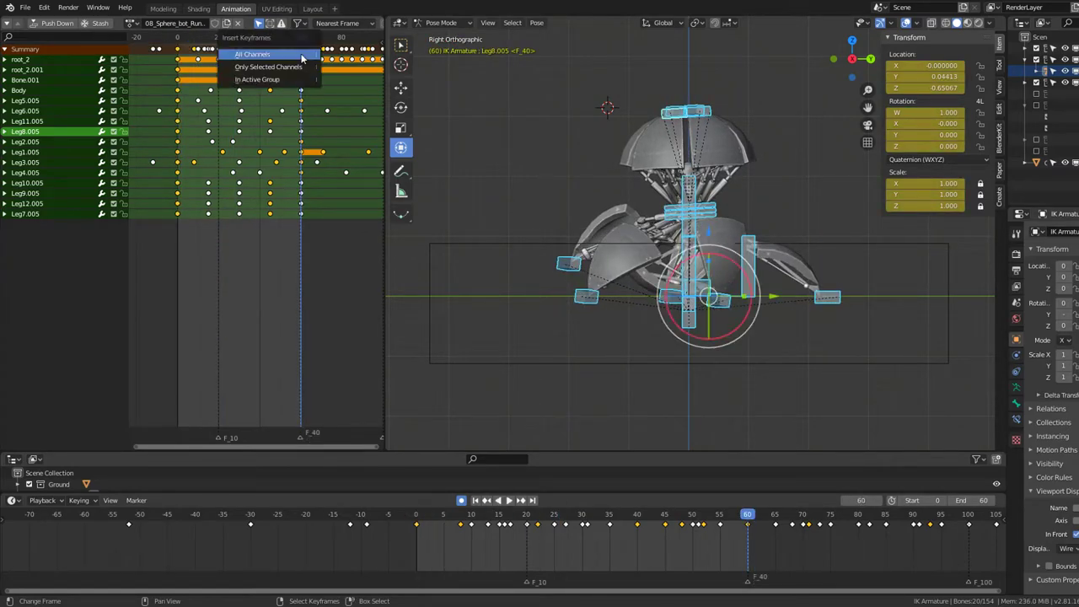
scroll(268, 68, "down", 2)
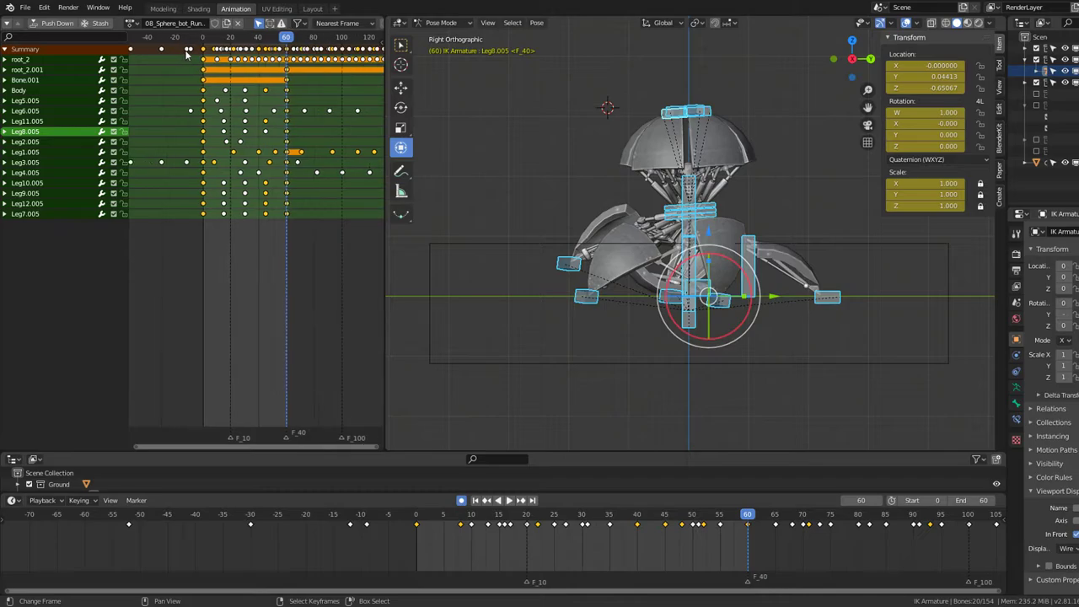
Step: Box-select the keys past frame 60, delete them, and play the cleaned-up cycle
left_click(188, 50)
scroll(191, 54, "down", 1)
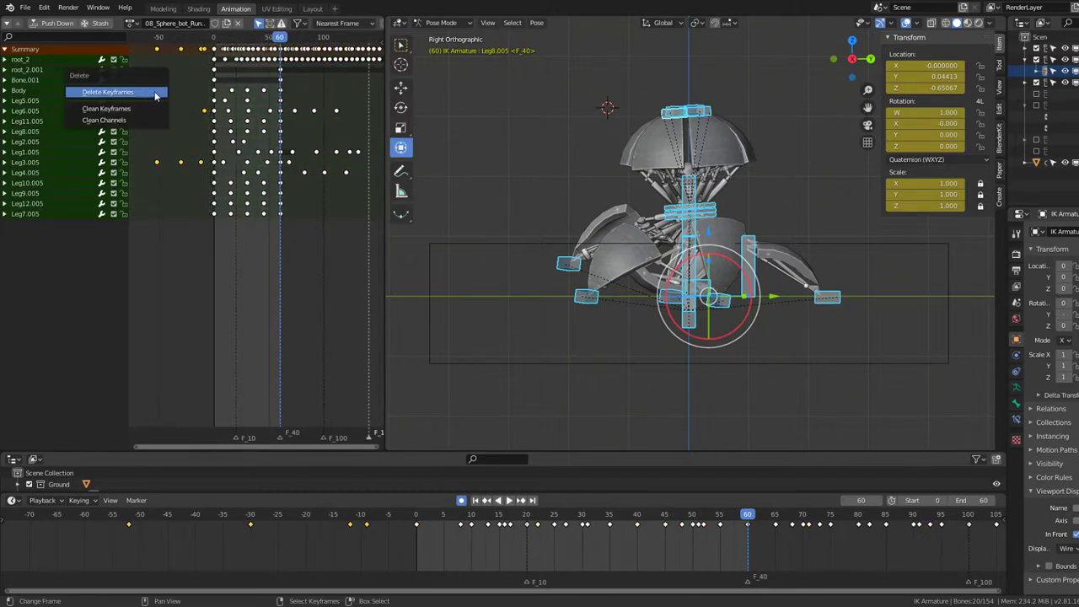
scroll(253, 68, "up", 2)
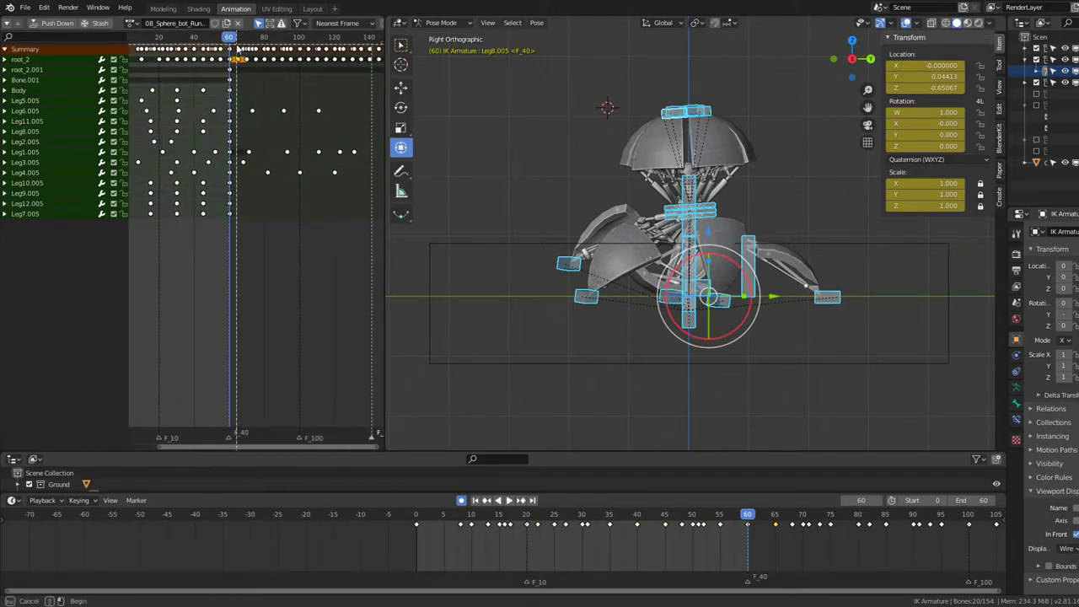
left_click(350, 163, "ctrl")
scroll(350, 163, "down", 3)
left_click_drag(354, 172, 292, 68)
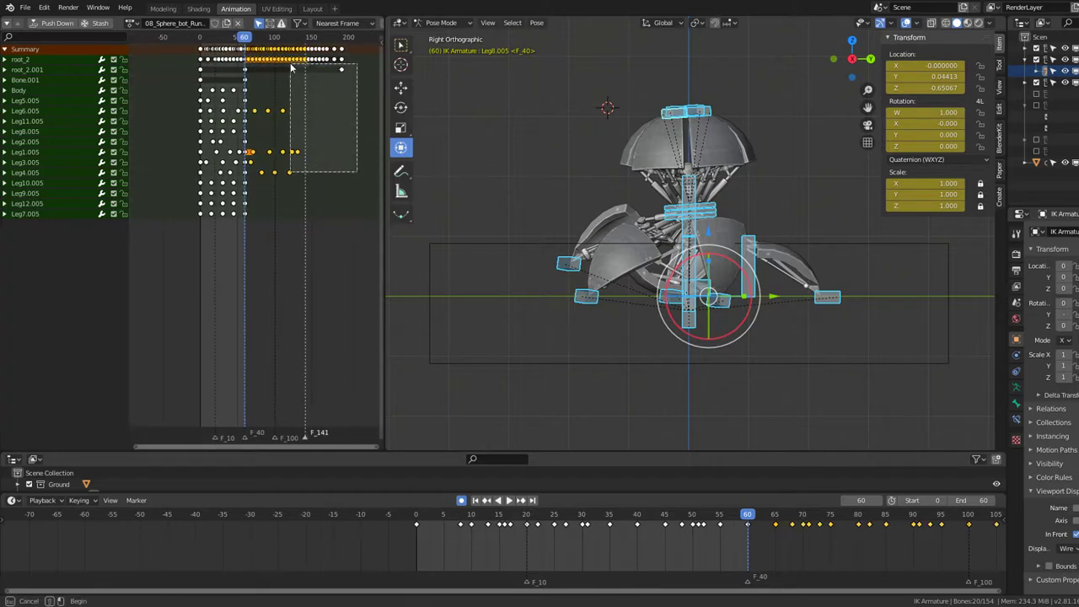
scroll(289, 108, "up", 3)
key("x")
middle_click_drag(208, 137, 268, 151)
key("space")
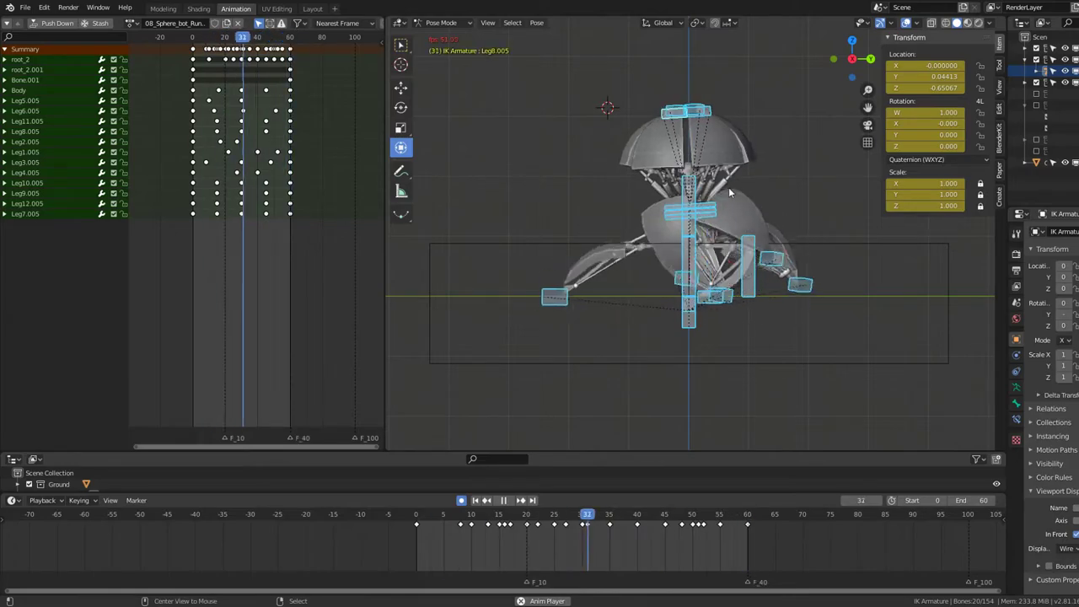
Step: Replay from the start, then select the Body bone and adjust its position
key("space")
key("shift+Left")
key("space")
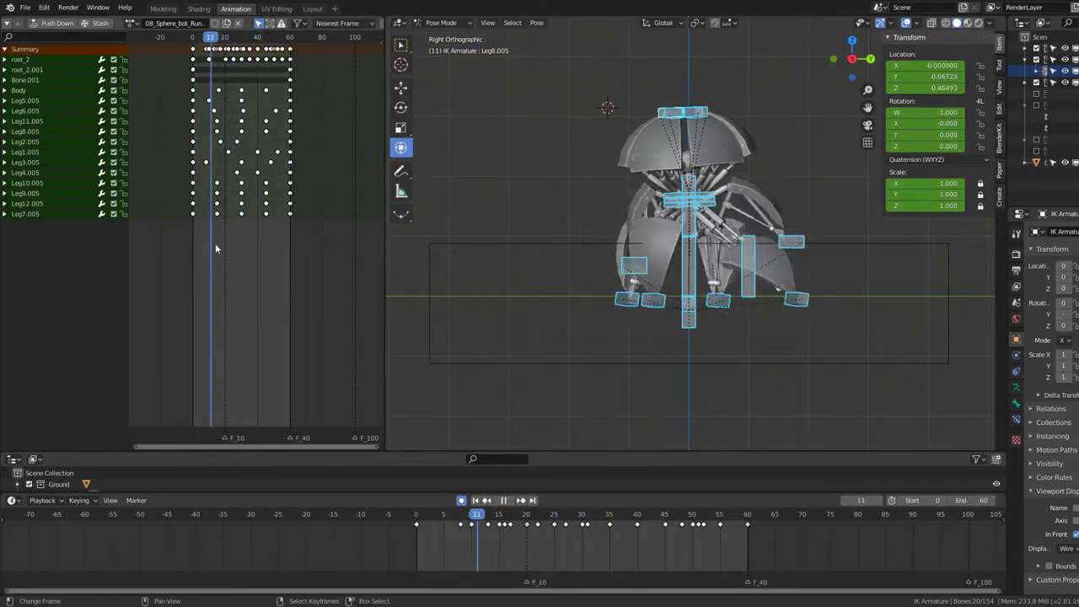
scroll(742, 169, "up", 5)
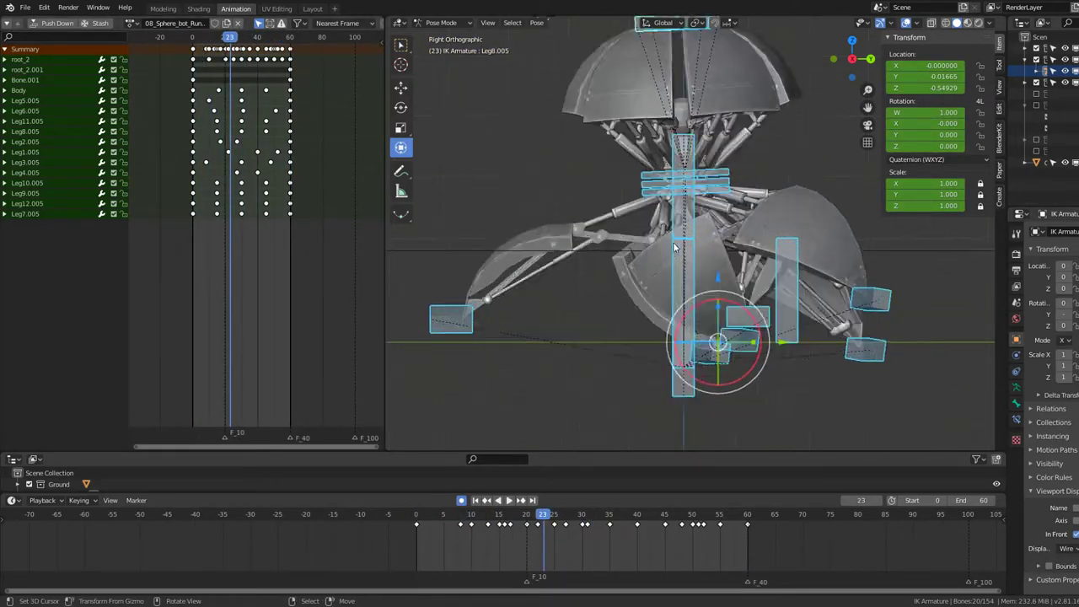
left_click(742, 168)
left_click(723, 169)
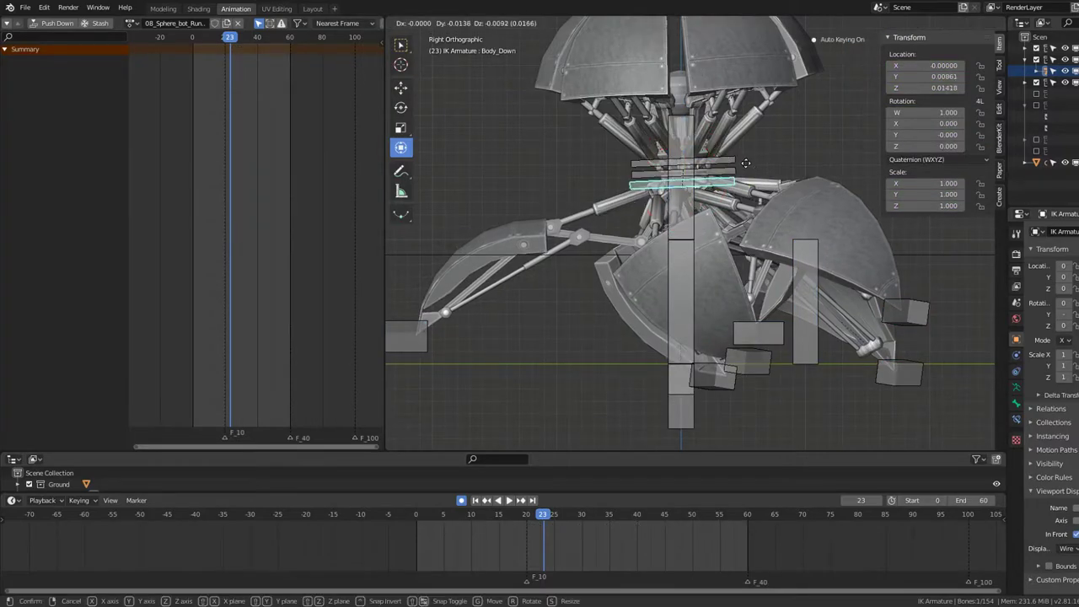
key("g")
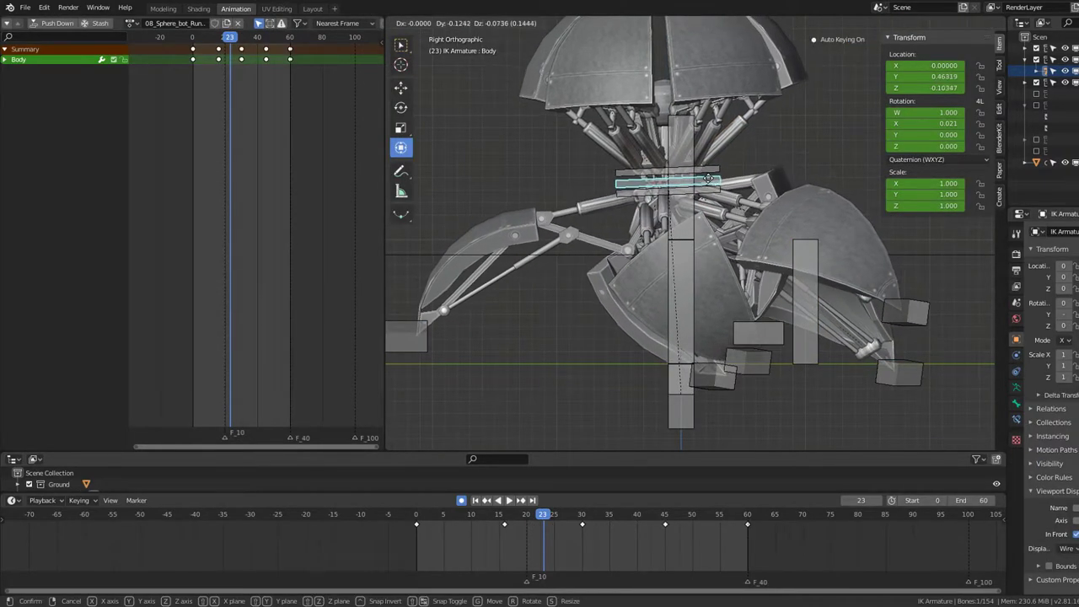
left_click(723, 168)
Step: Raise the Body bone at frame 30 after scrubbing to check its motion
scroll(193, 65, "up", 1)
left_click_drag(194, 65, 240, 79)
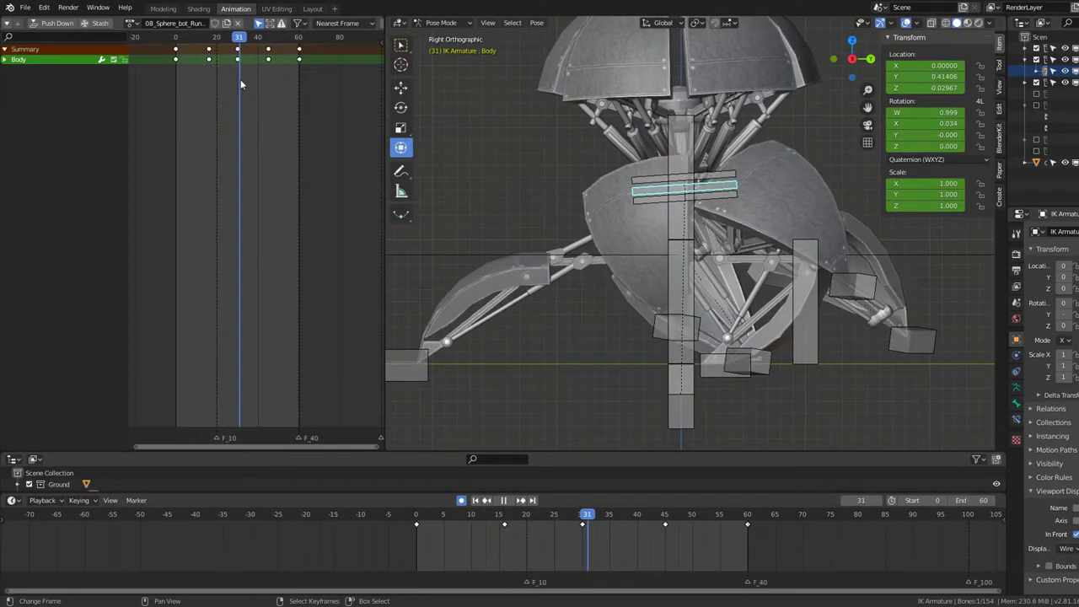
left_click_drag(241, 81, 239, 81)
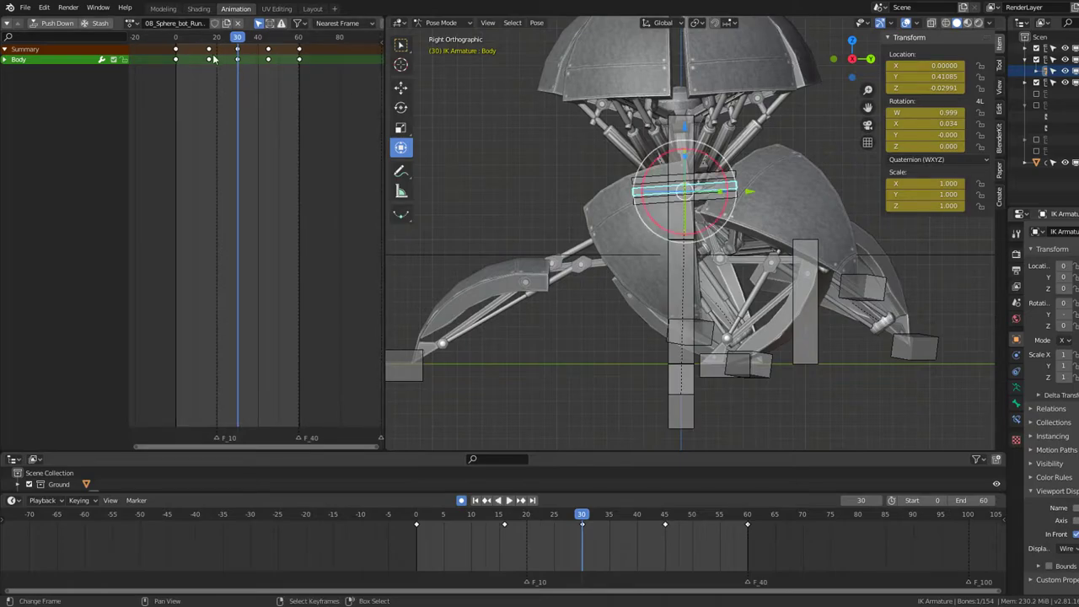
key("g")
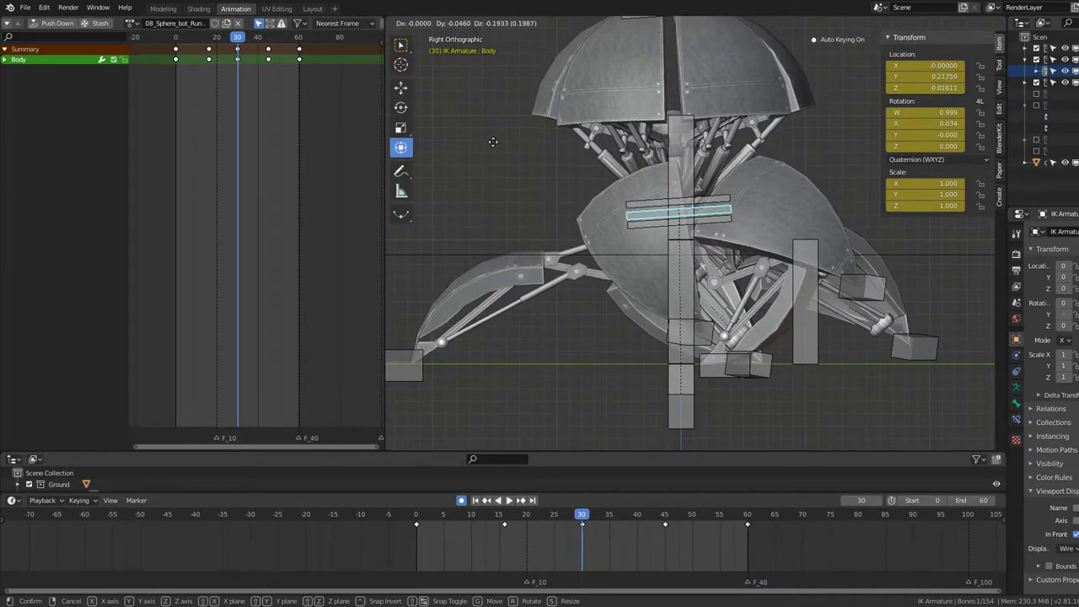
left_click(493, 123)
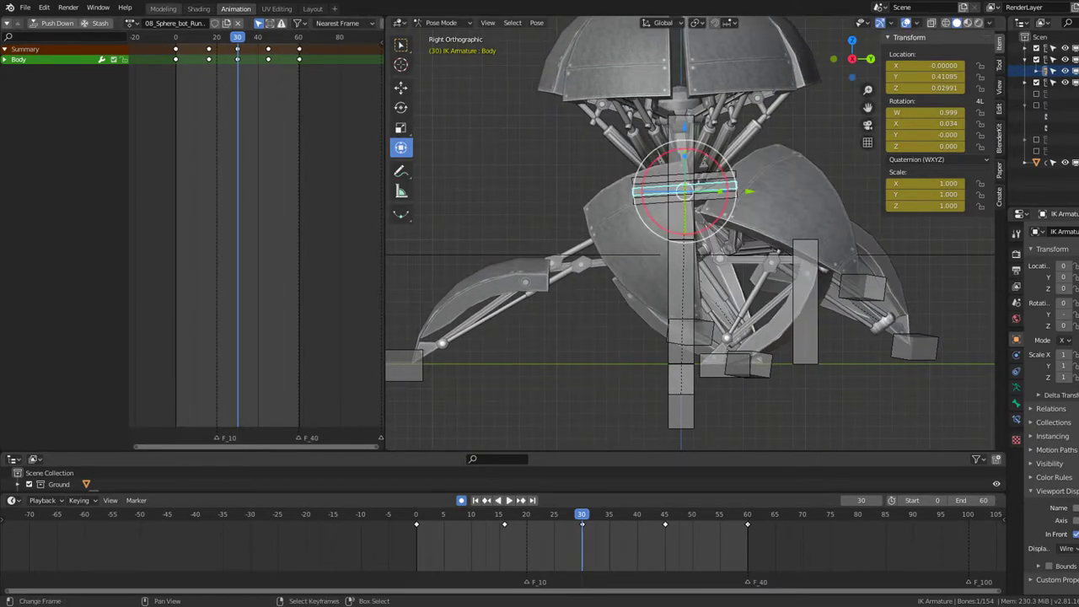
Step: Save a new file version numbered 09 and play the run cycle
left_click(24, 7)
key("g")
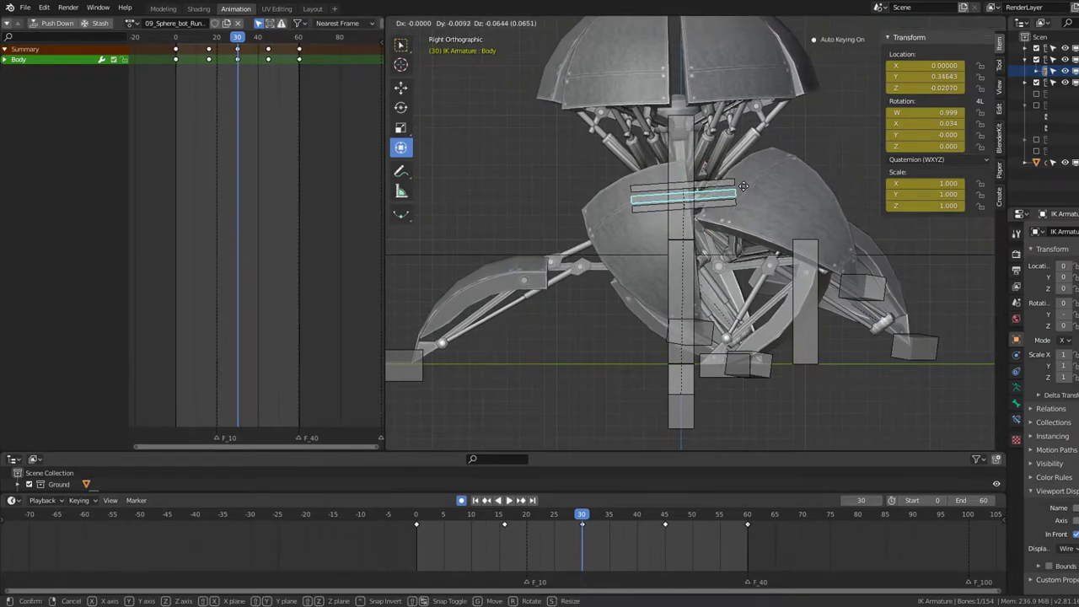
scroll(733, 204, "down", 4)
key("space")
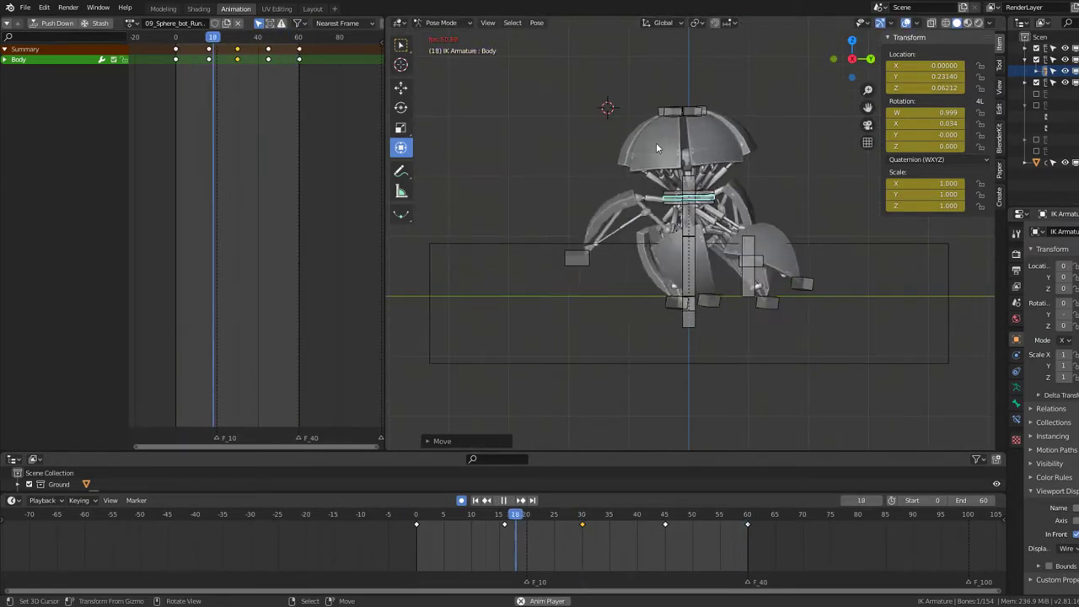
Step: Retime the Body keys around frame 30, nudging them one frame earlier
key("space")
left_click(236, 51)
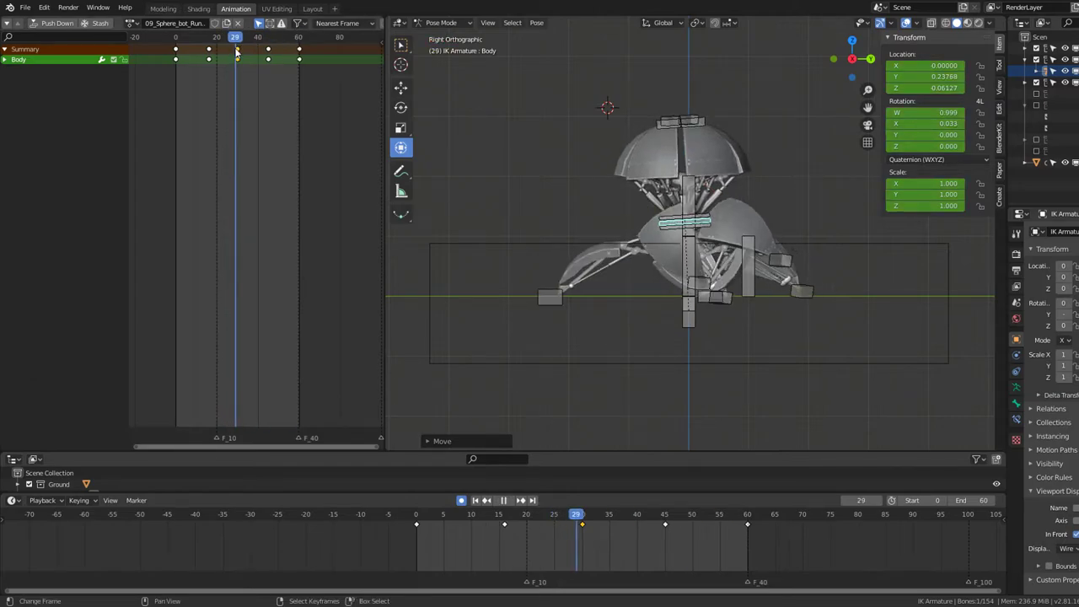
key("space")
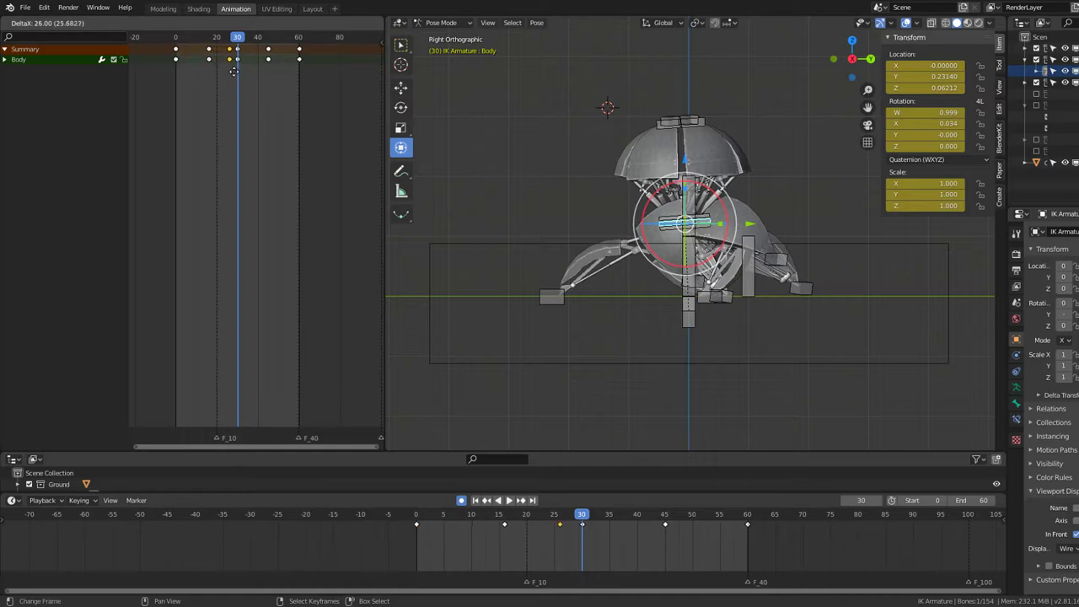
left_click(241, 72)
key("space")
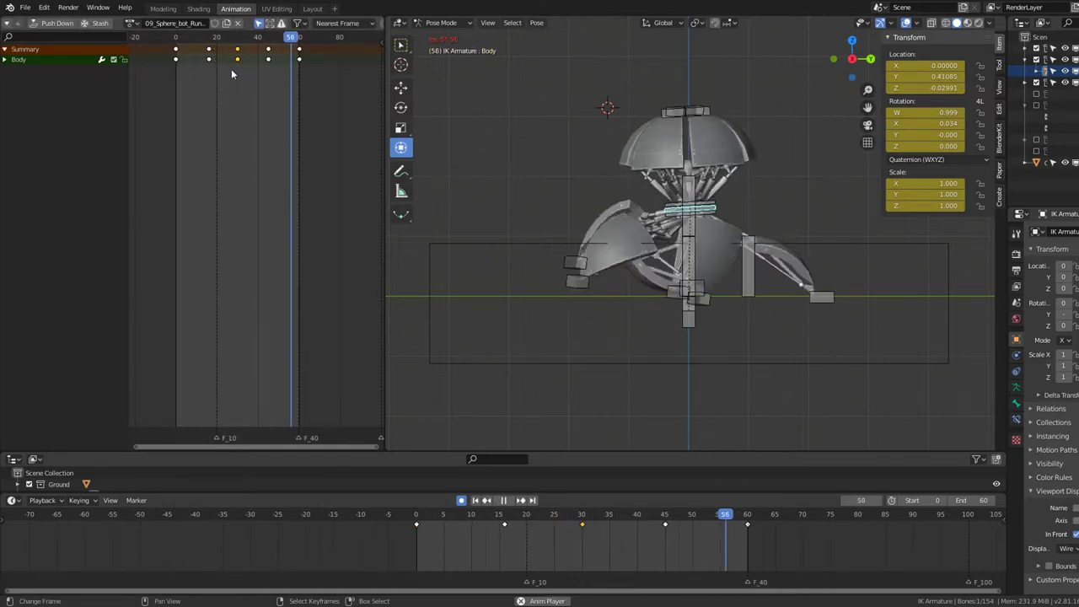
key("space")
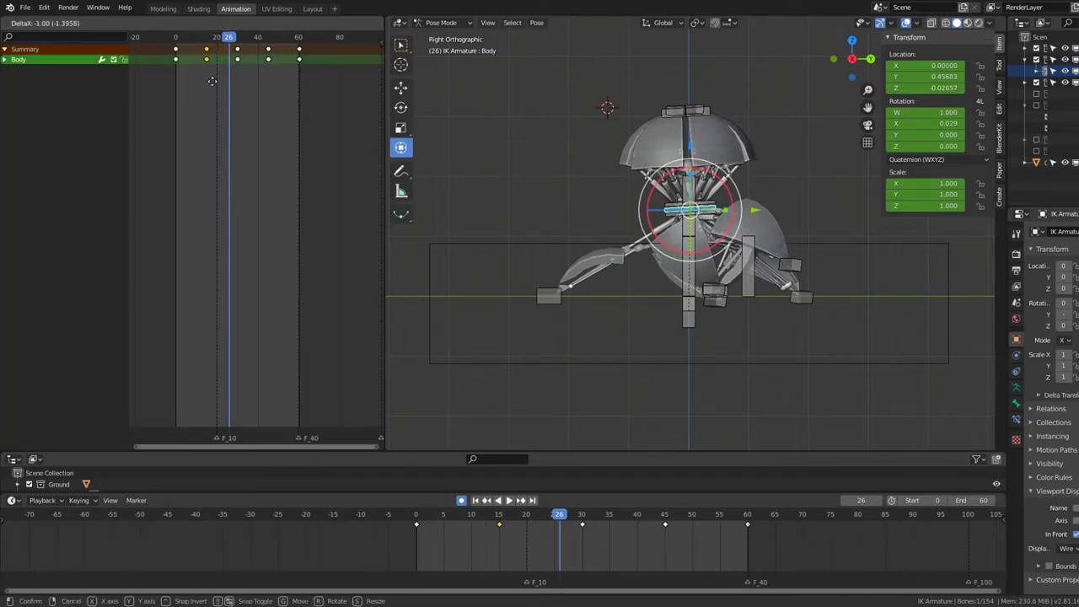
left_click(212, 81)
key("shift+ctrl+space")
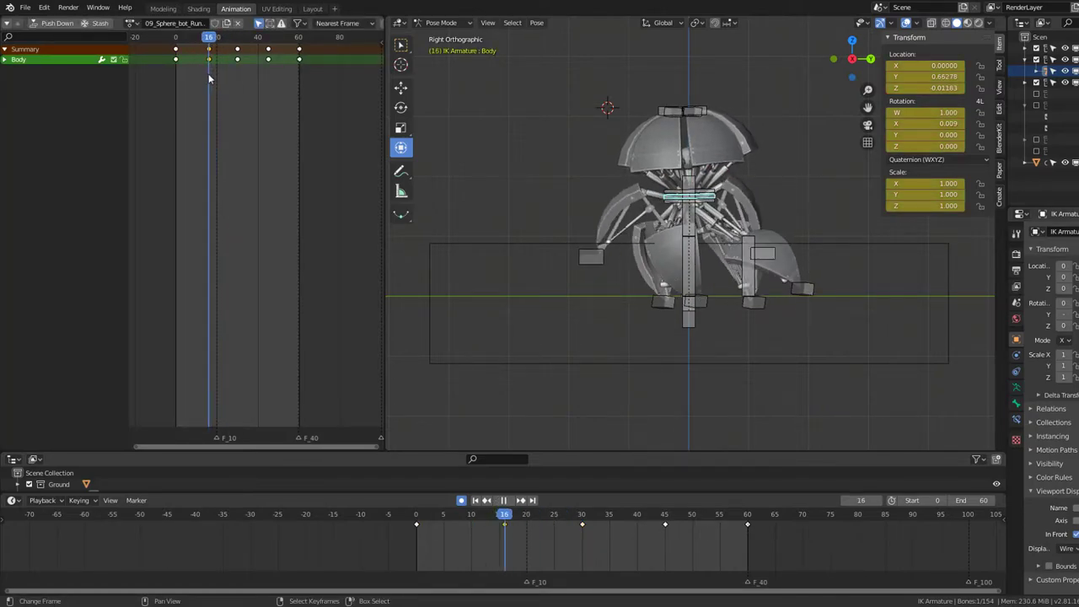
Step: Re-pose and tilt the Body bone at frame 16, copying its key to frame 45
scroll(803, 158, "up", 1)
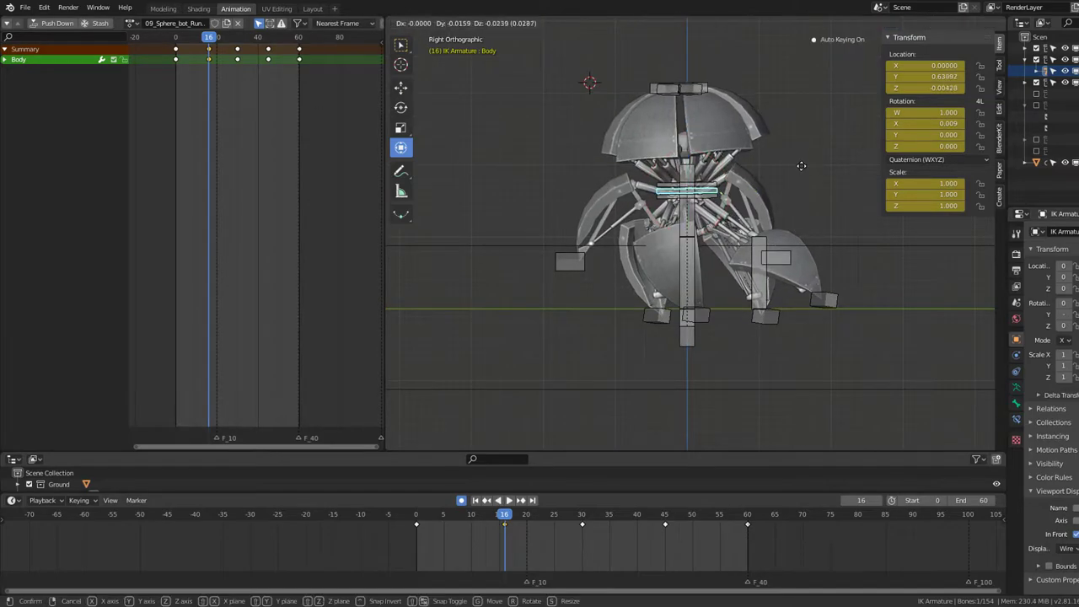
left_click(801, 171)
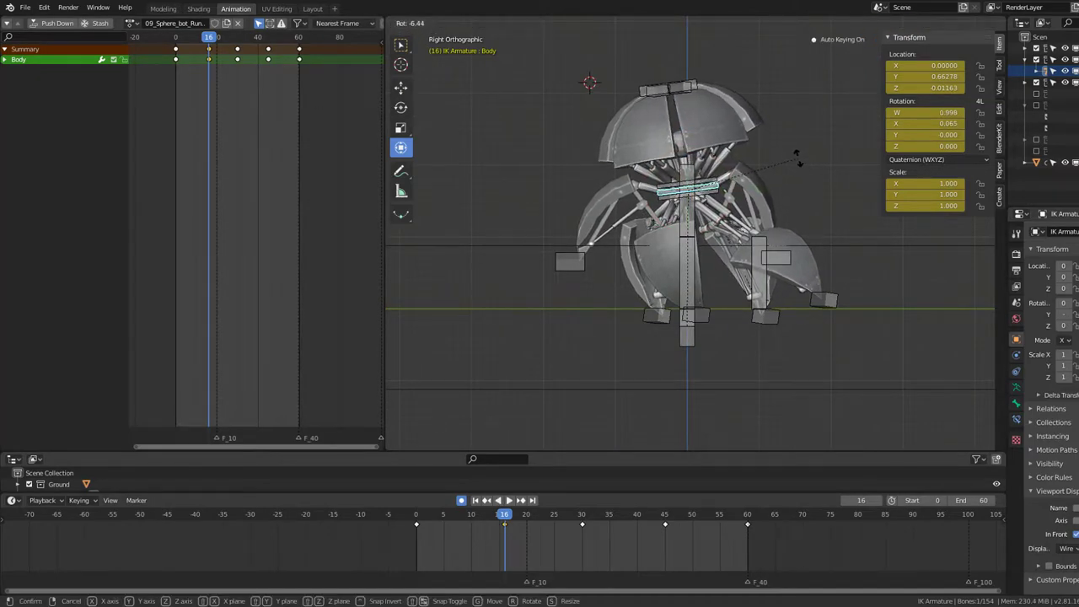
scroll(799, 160, "up", 2)
scroll(799, 161, "up", 1)
scroll(799, 160, "down", 1)
key("r")
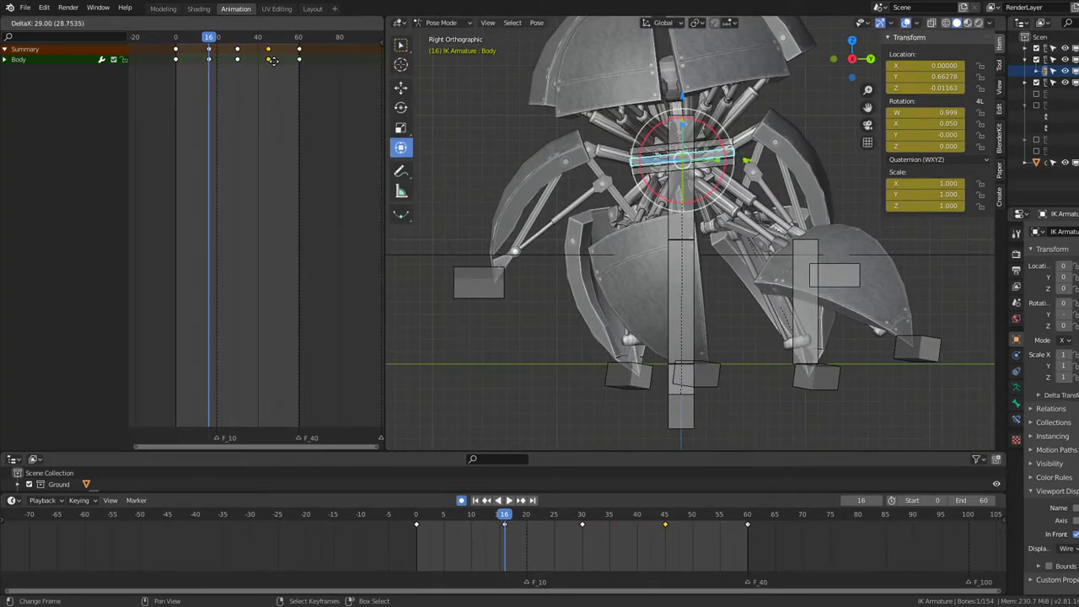
left_click(266, 61)
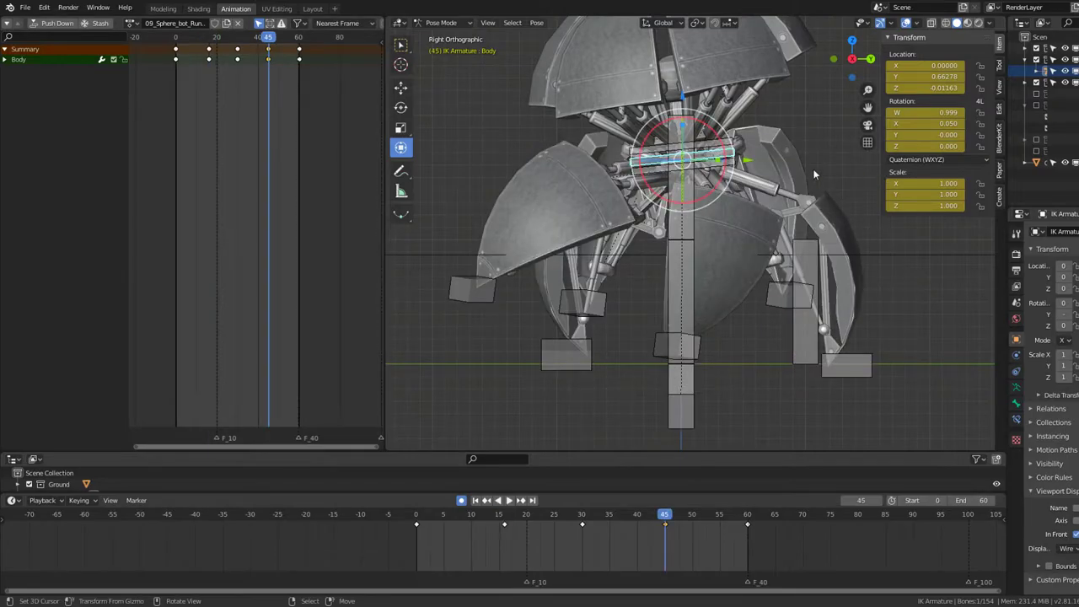
key("space")
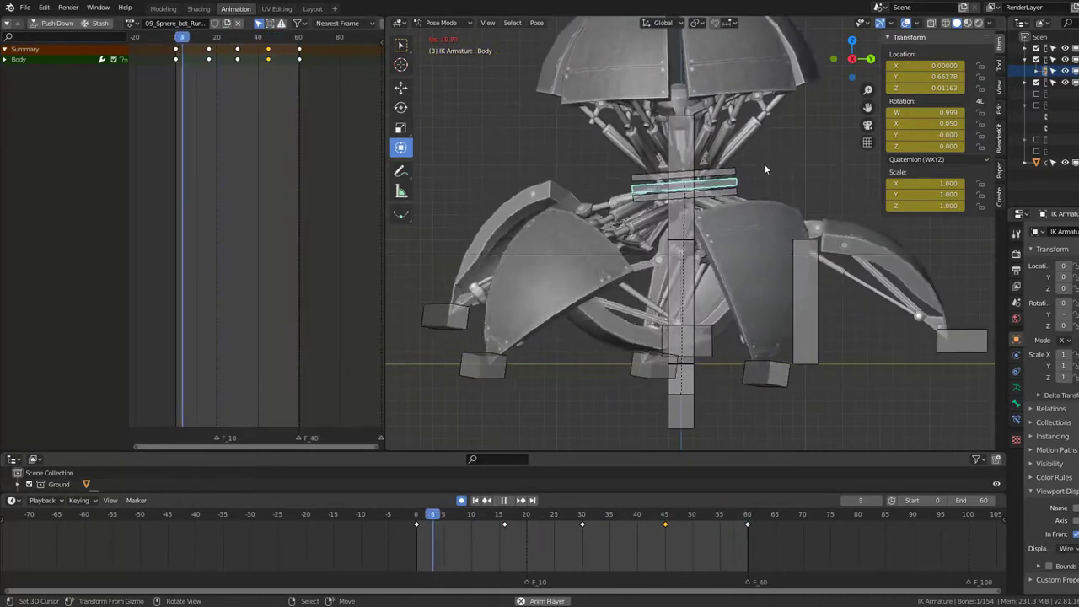
key("space")
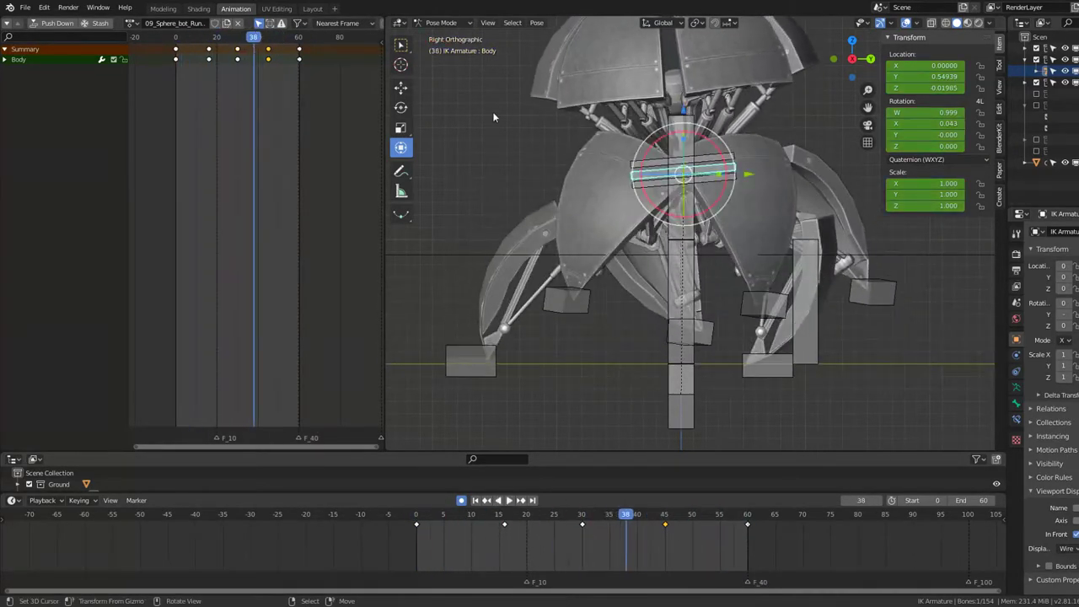
Step: Tilt the Body bone forward at frame 45 and review the motion
left_click(265, 62)
key("space")
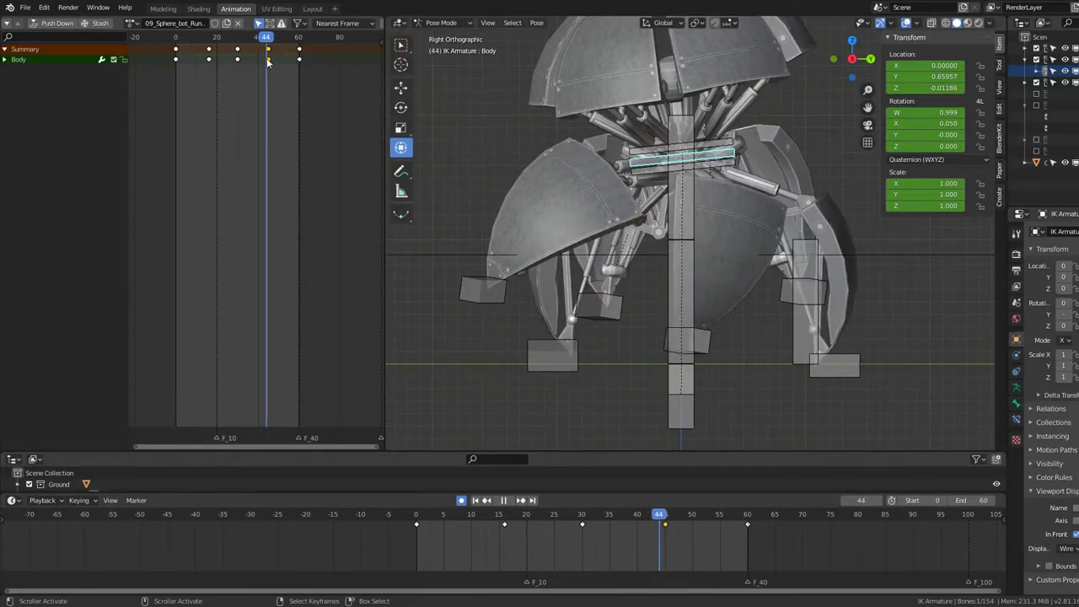
left_click(268, 59)
key("space")
key("r")
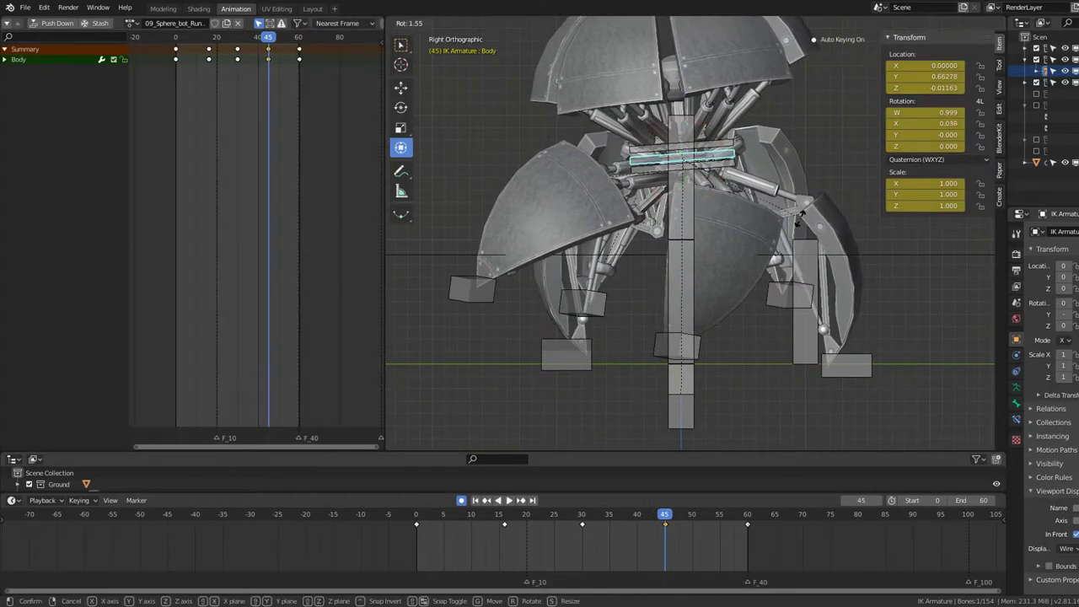
left_click(601, 188)
key("space")
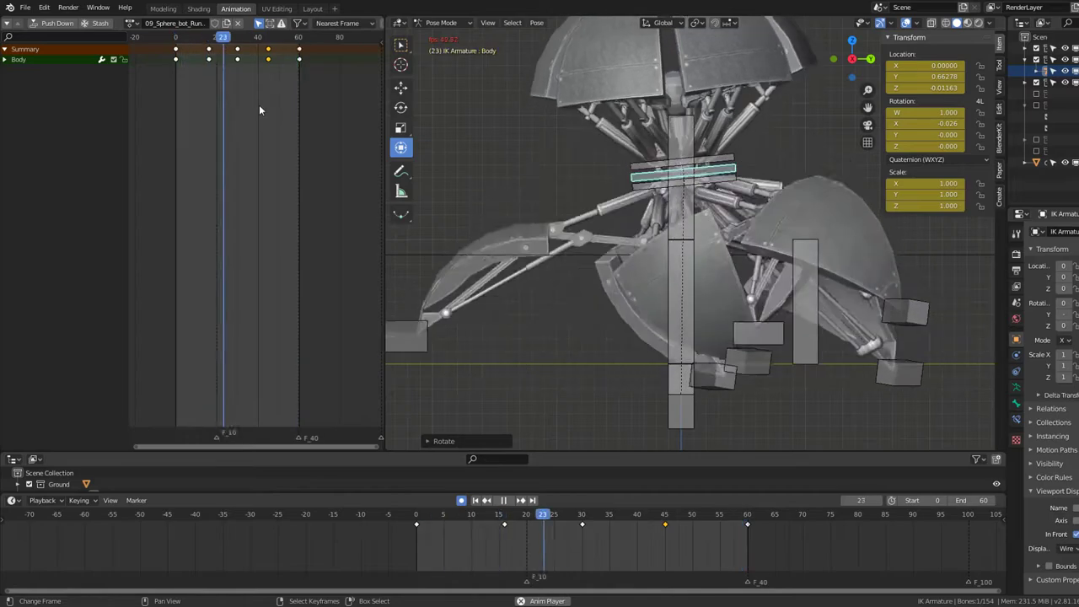
Step: Adjust the Body bone's height at frame 45 from the right-side view
key("KP_3")
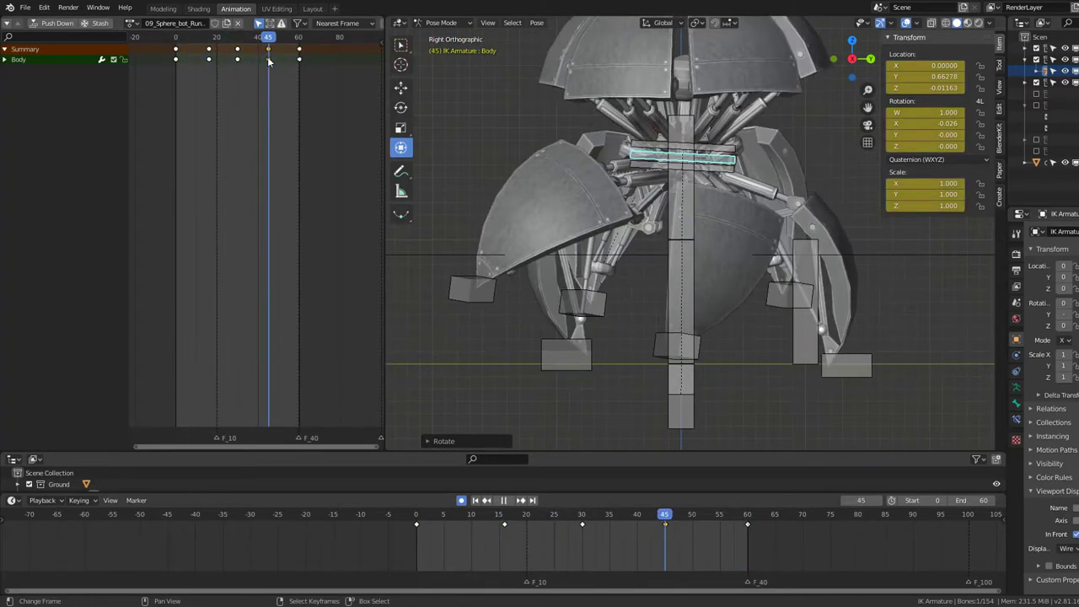
key("space")
key("g")
left_click(801, 253)
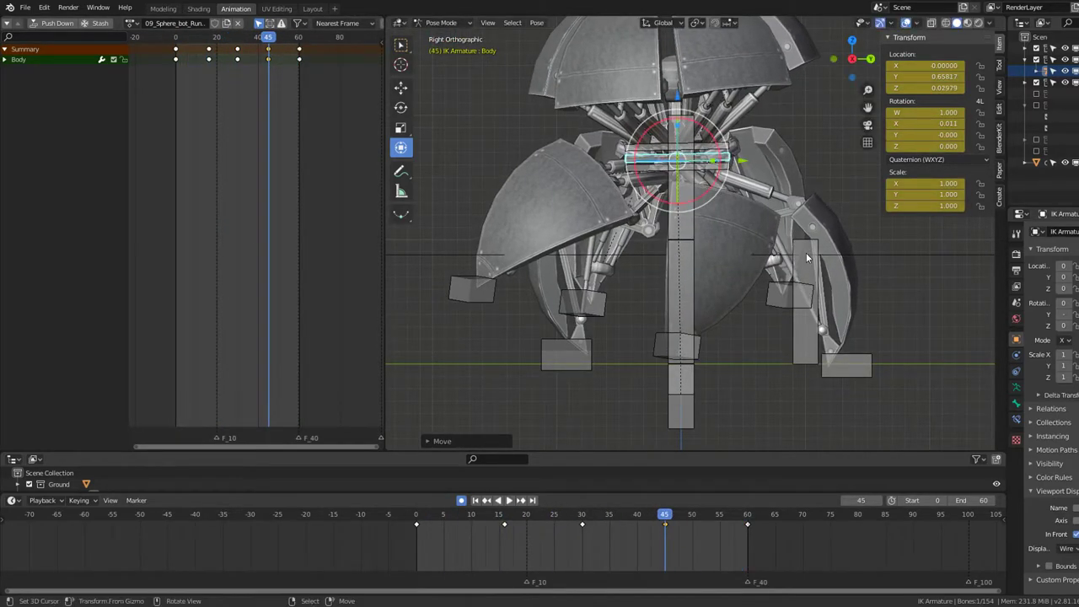
key("space")
mouse_move(807, 252)
middle_mouse_down()
mouse_move(594, 161)
mouse_move(738, 207)
middle_mouse_up()
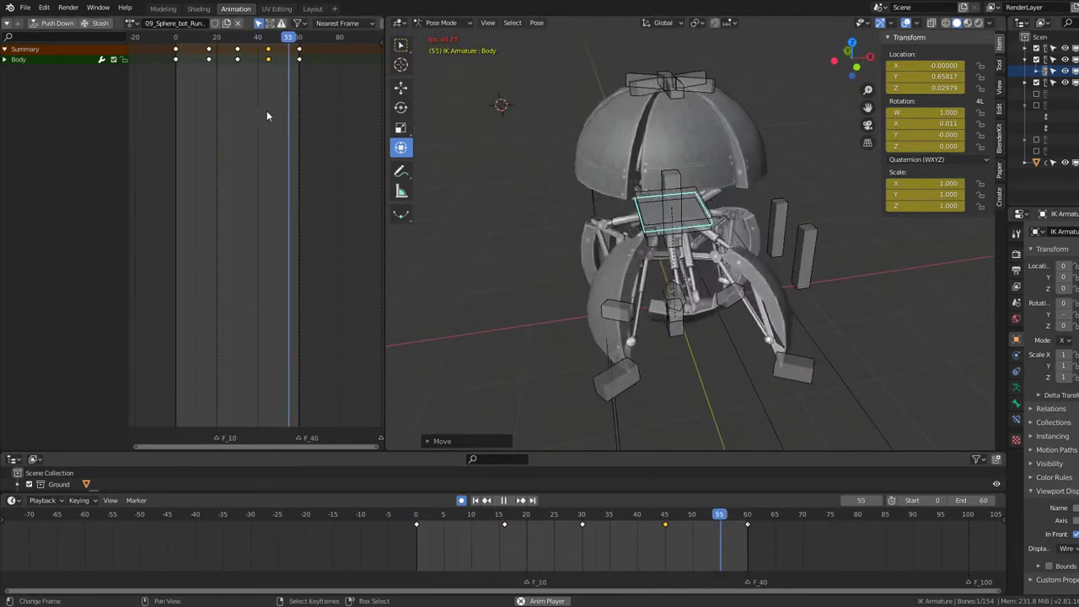
key("space")
Step: Select all bones to list their key channels, then replay from frame 0
key("Home")
key("a")
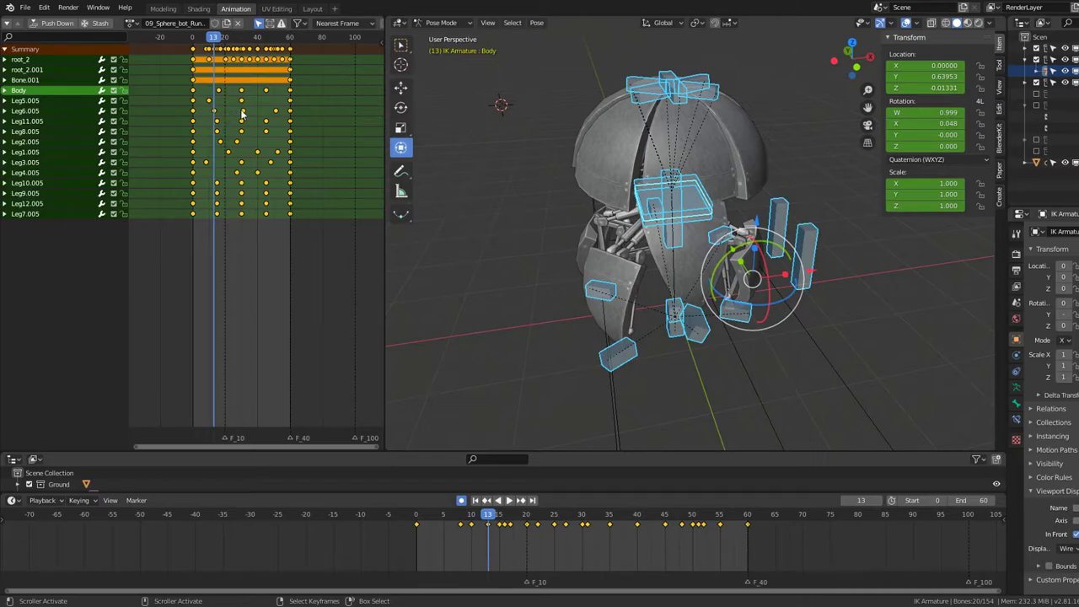
key("Escape")
key("shift+Left")
key("space")
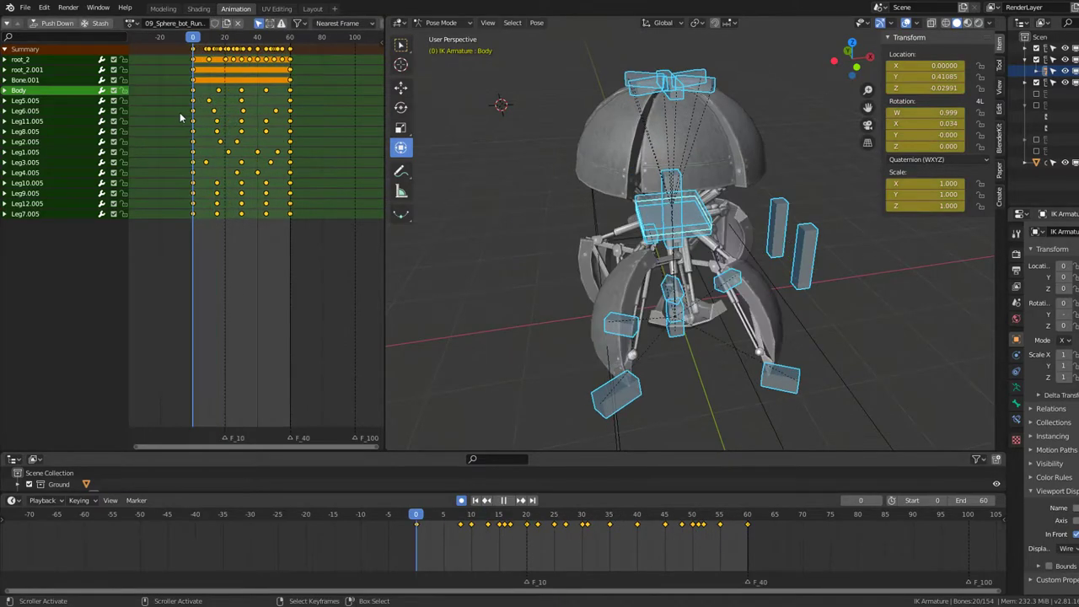
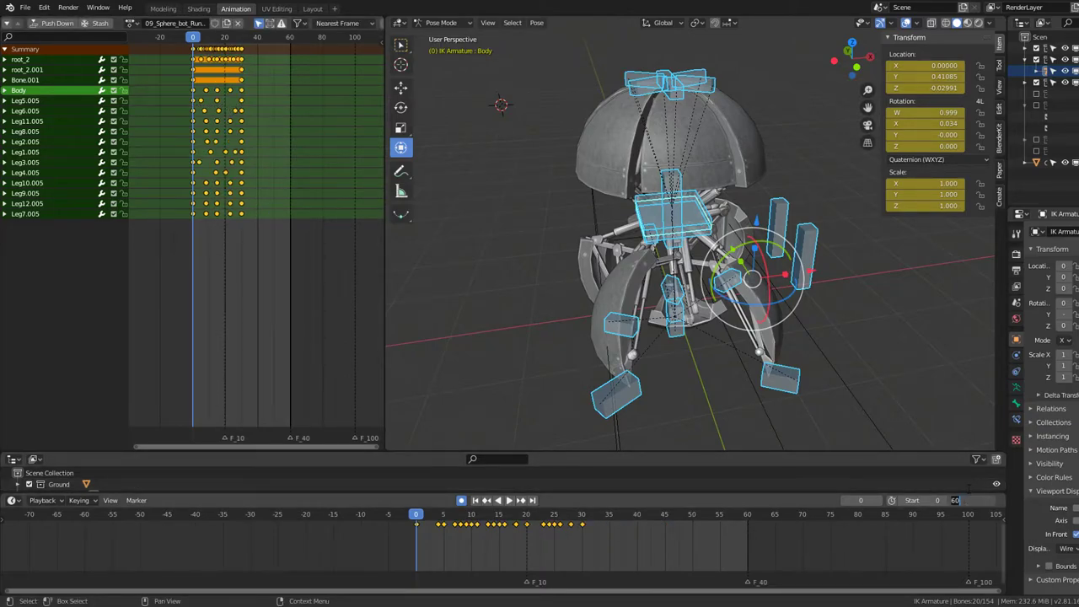
Step: Set the end frame to 30 and play the run cycle, checking it in Right Ortho view
type("30")
key("Return")
key("space")
middle_click_drag(962, 270, 656, 160)
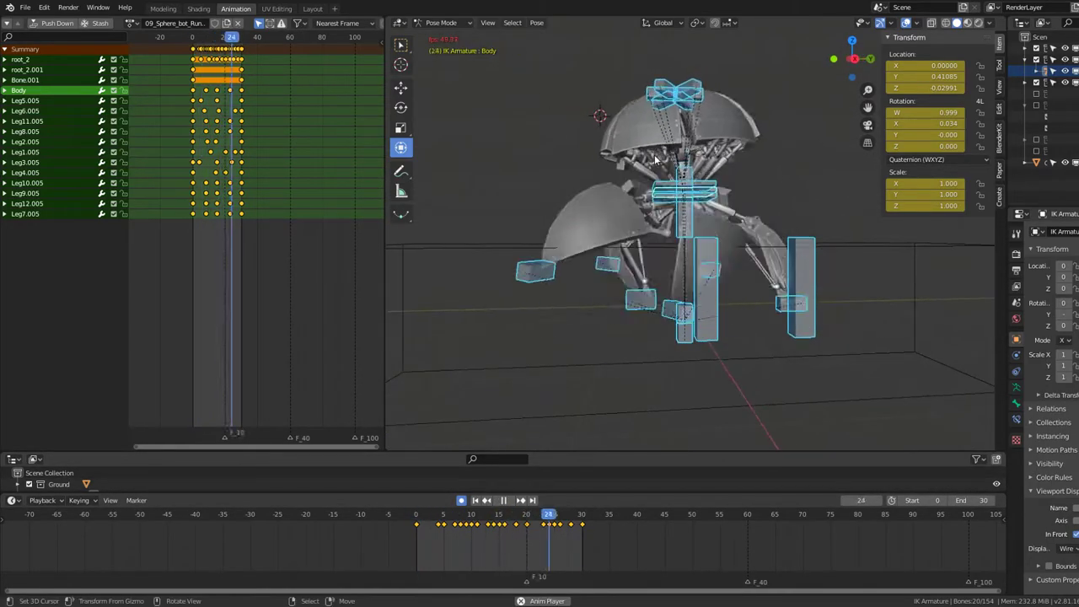
middle_click_drag(758, 187, 767, 145)
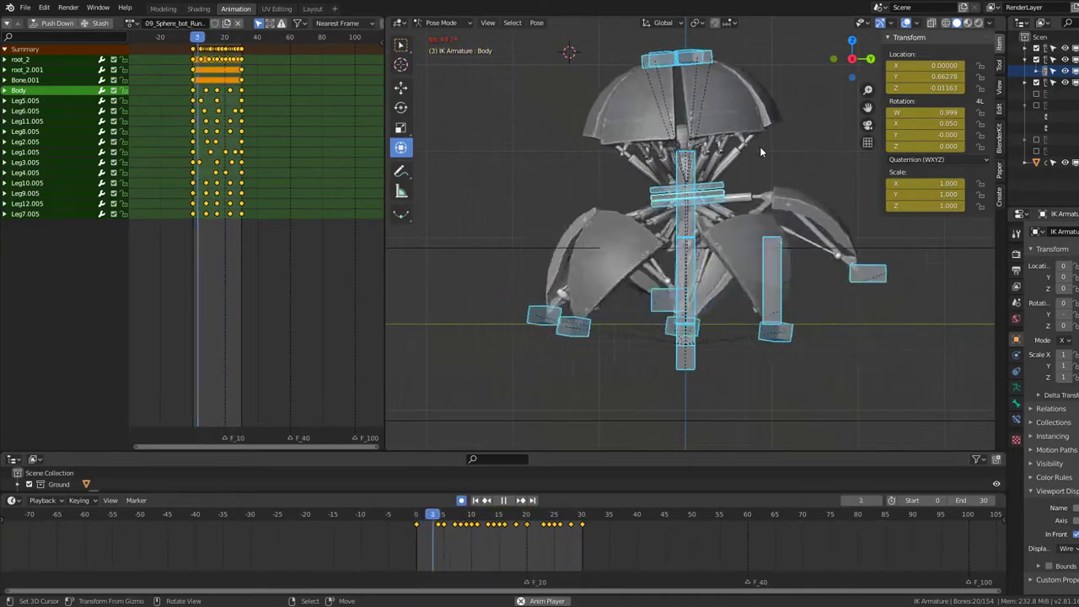
key("KP_3")
key("Escape")
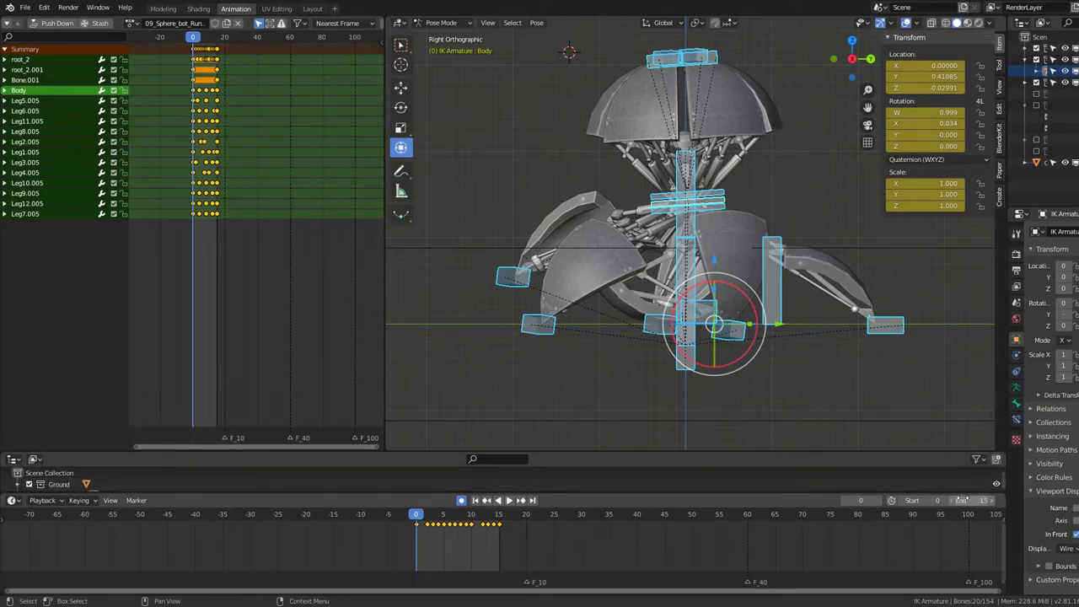
Step: Replay the shortened 0–20 loop, then select the Leg12.005 and Body_Down bones
key("space")
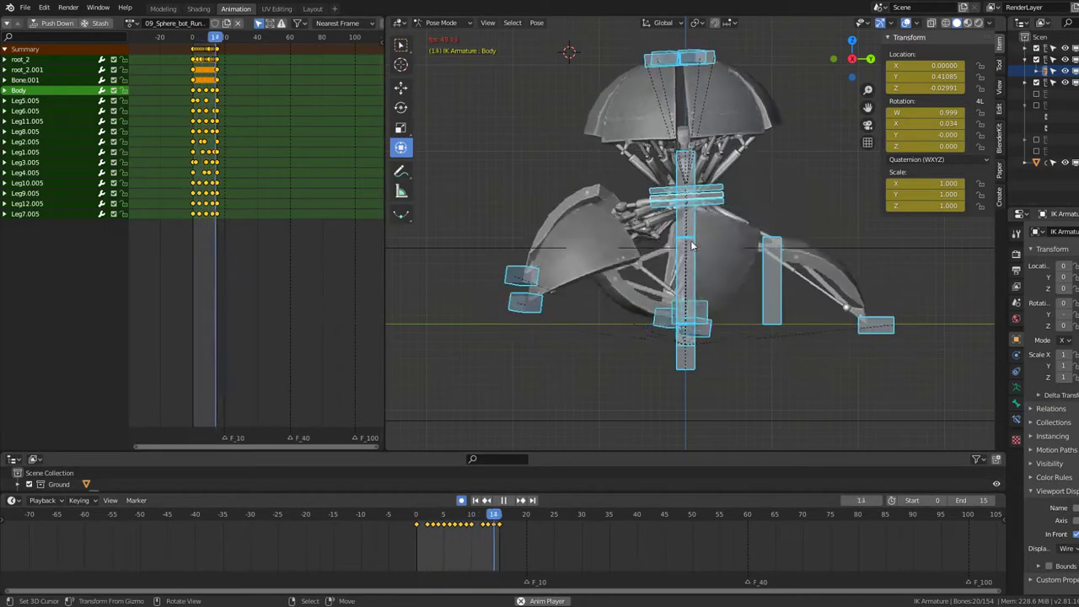
mouse_move(692, 245)
middle_mouse_down()
mouse_move(728, 200)
mouse_move(625, 190)
middle_mouse_up()
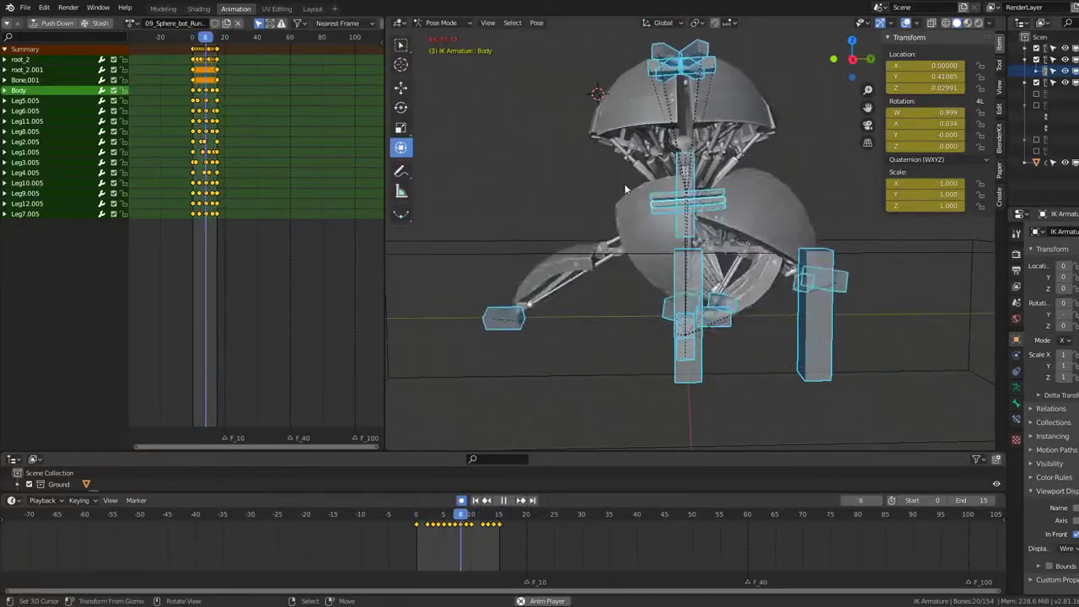
mouse_move(625, 190)
middle_mouse_down()
mouse_move(770, 181)
mouse_move(705, 171)
mouse_move(635, 209)
middle_mouse_up()
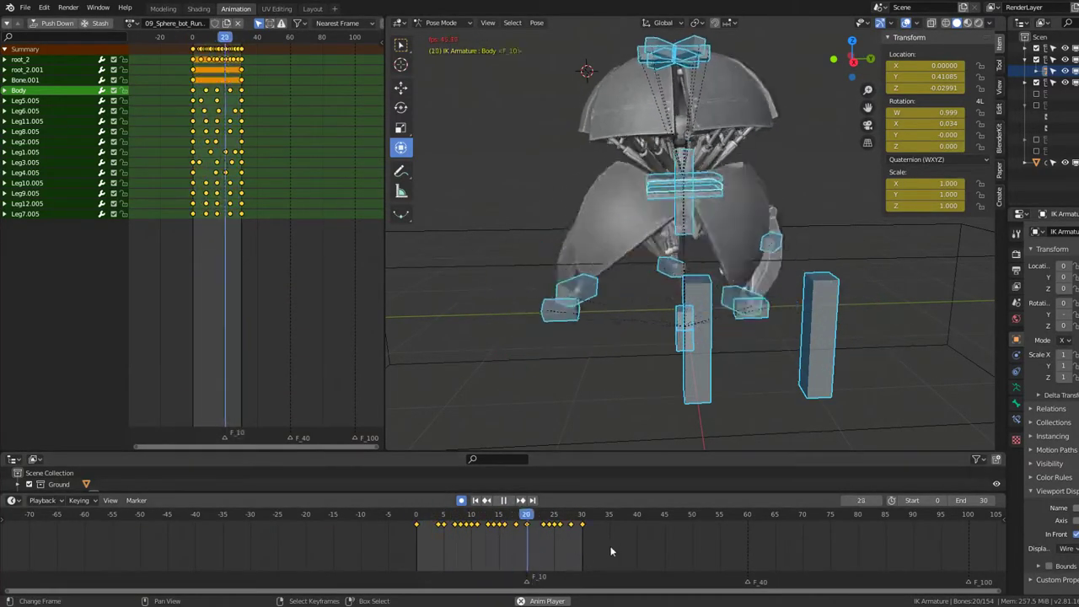
key("space")
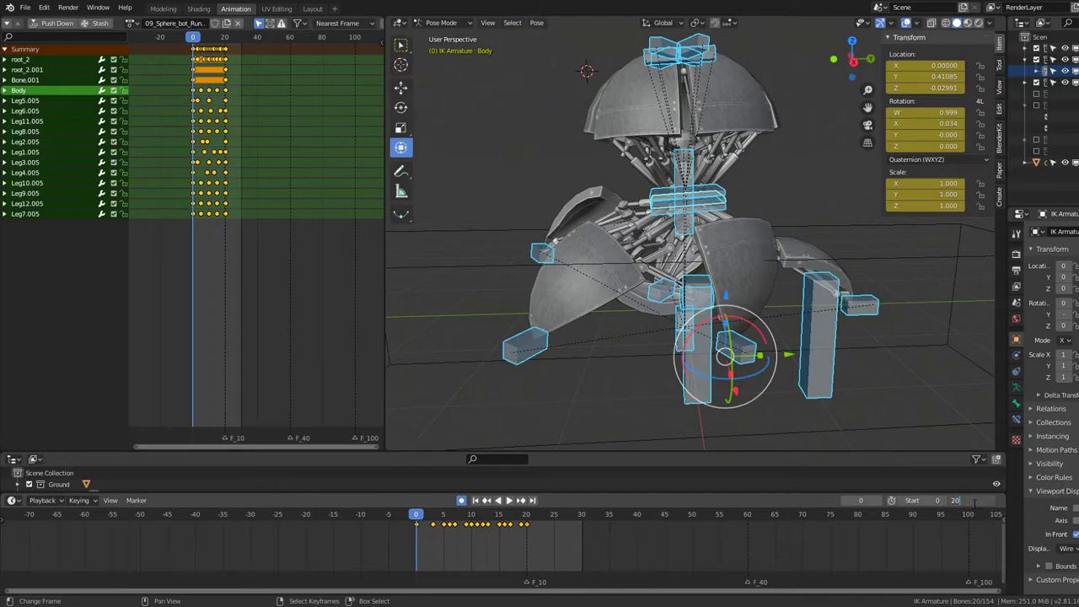
key("space")
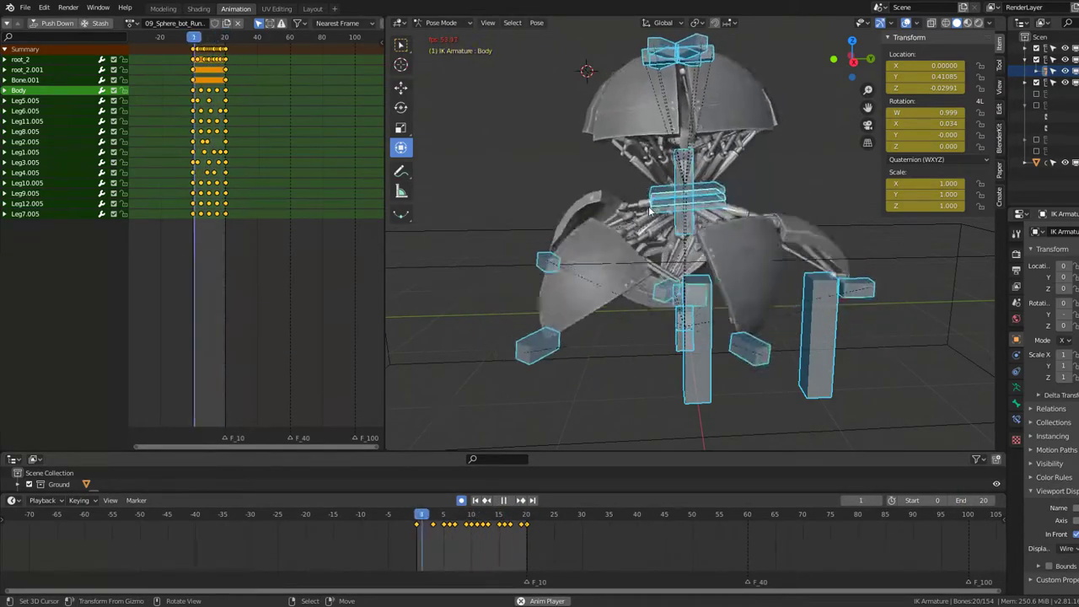
left_click(679, 61)
left_click(717, 199)
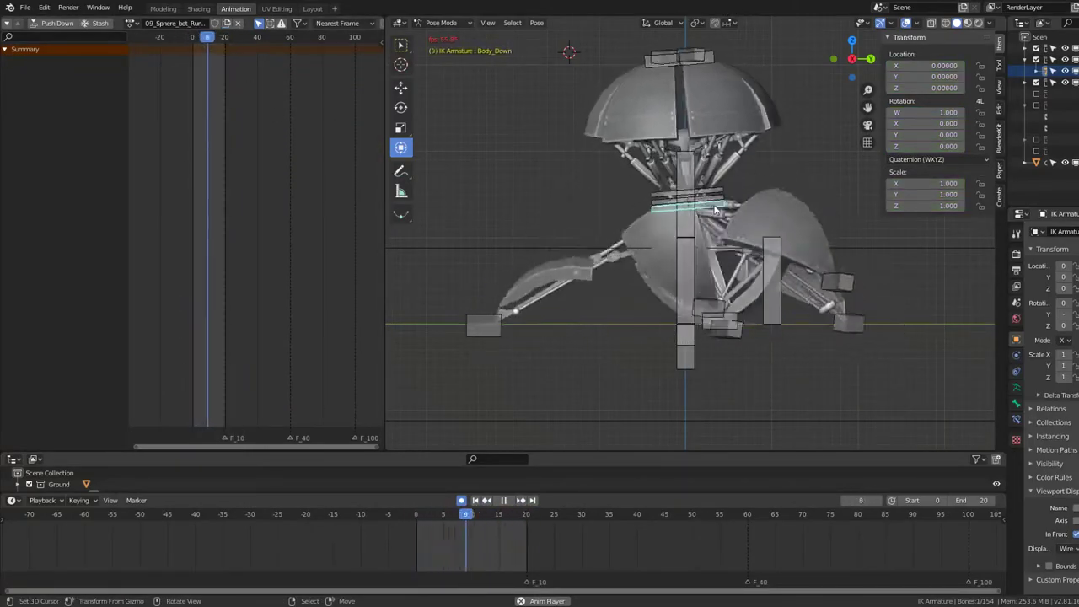
Step: Select the armature's Body bone in Pose Mode and stop playback at frame 0
key("ctrl+Tab")
left_click(705, 206)
left_click(714, 194)
key("ctrl+Tab")
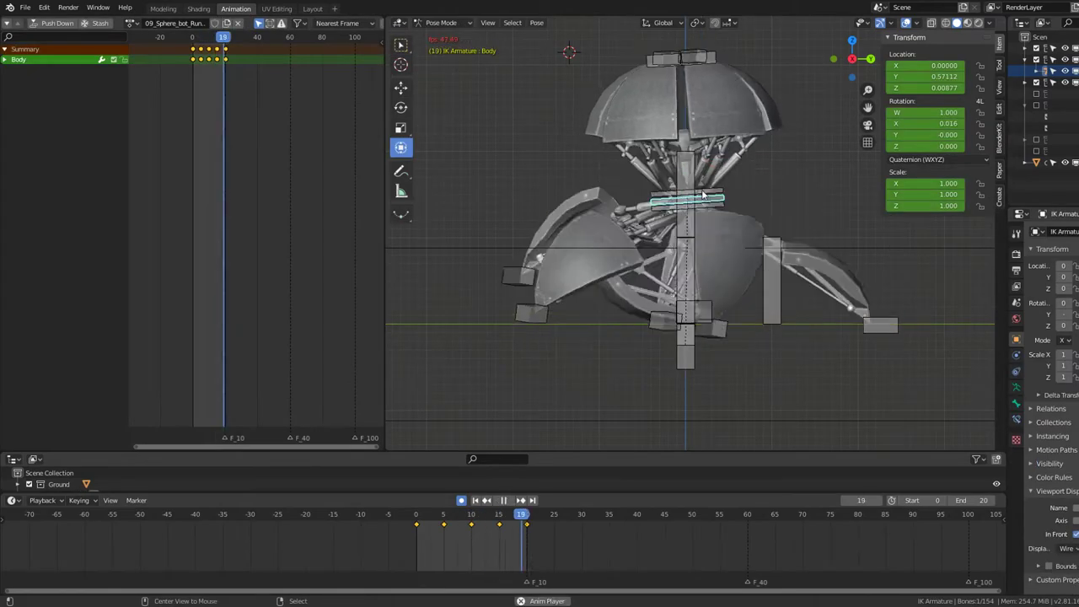
scroll(225, 93, "up", 1)
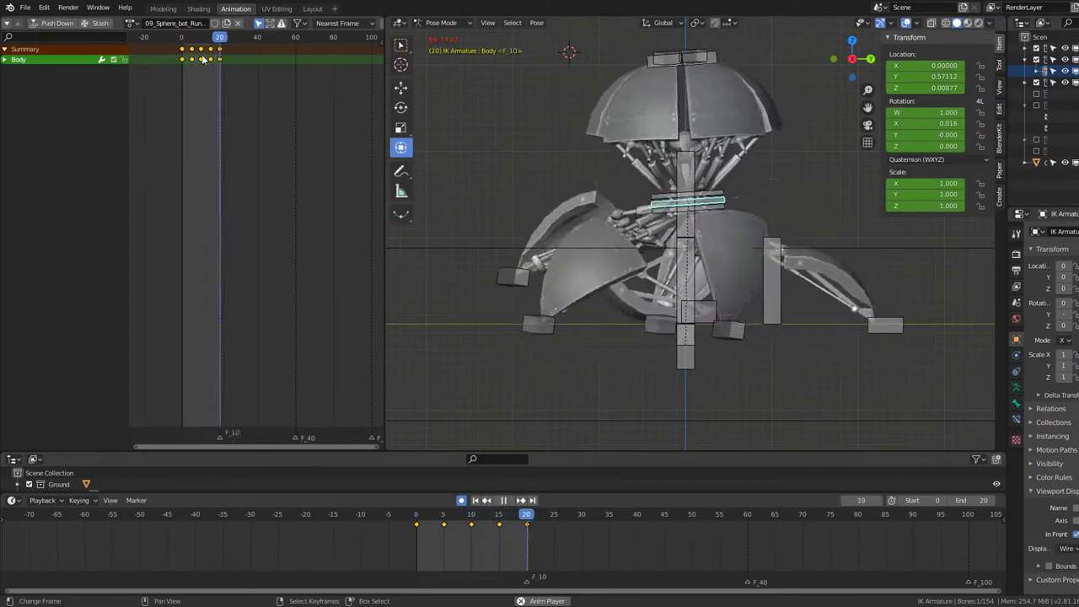
key("space")
scroll(216, 74, "up", 2)
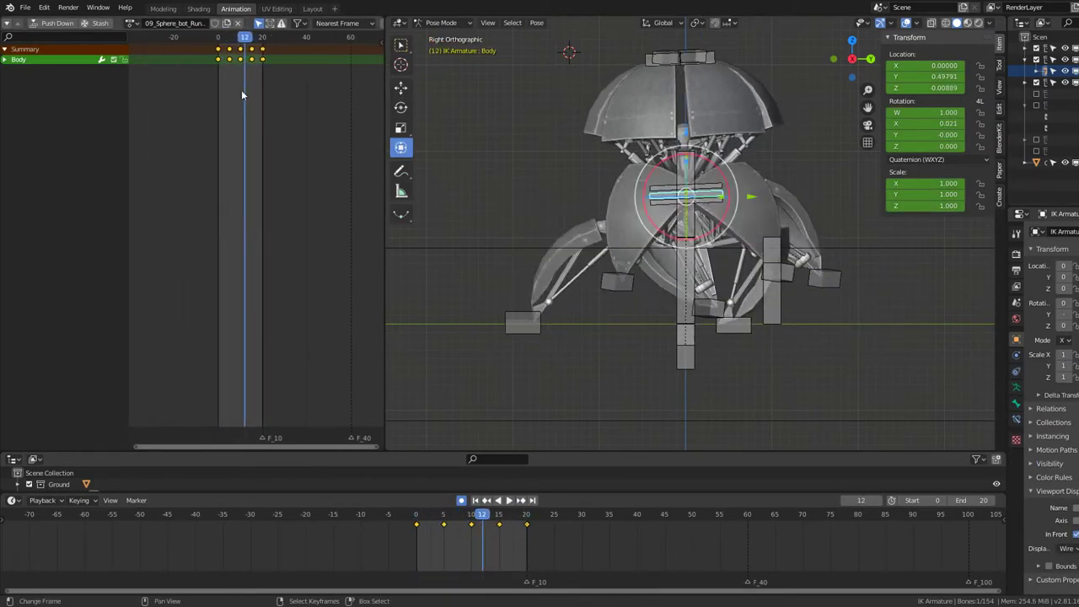
key("shift+Left")
scroll(232, 61, "up", 1)
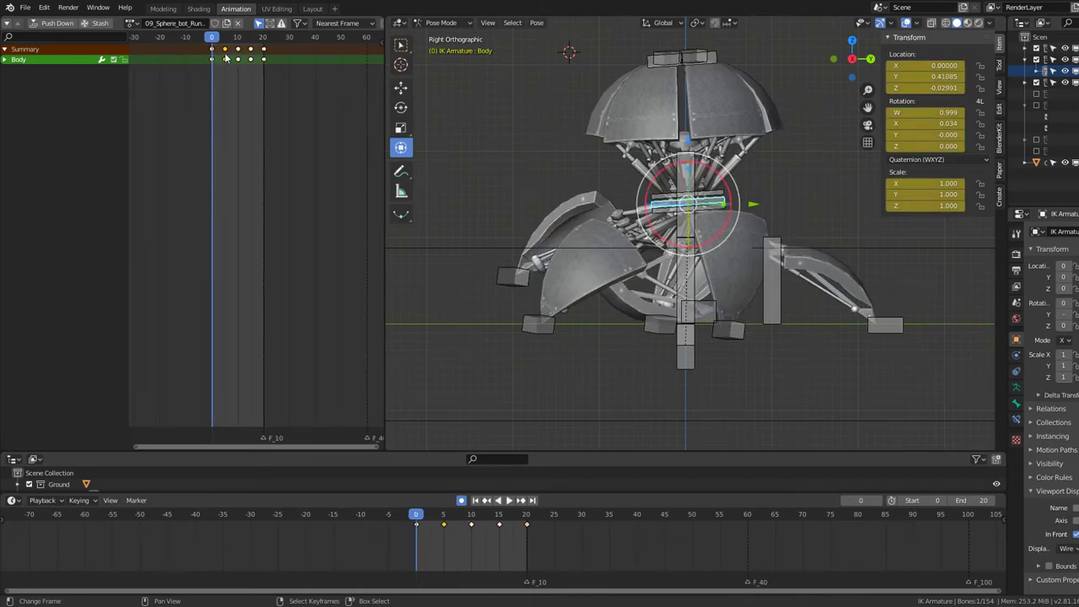
Step: Delete the Body bone's middle keyframes, leaving frames 0, 10 and 20
left_click(253, 75)
key("space")
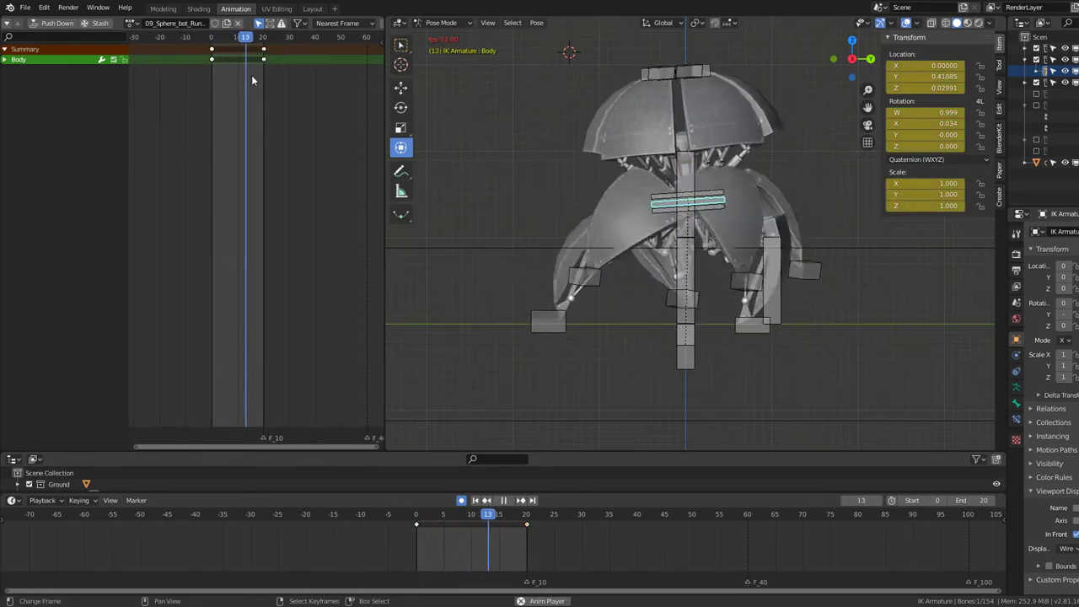
scroll(787, 174, "up", 3)
scroll(712, 144, "down", 3)
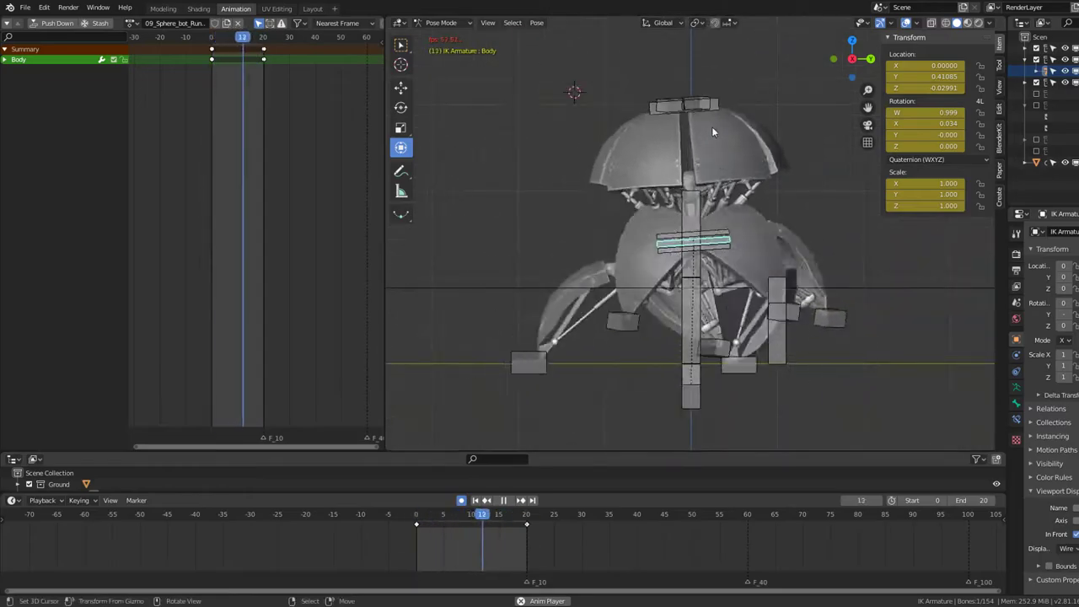
Step: Clear the top leg control keys and re-key them at a moved position at frame 0
left_click(715, 97)
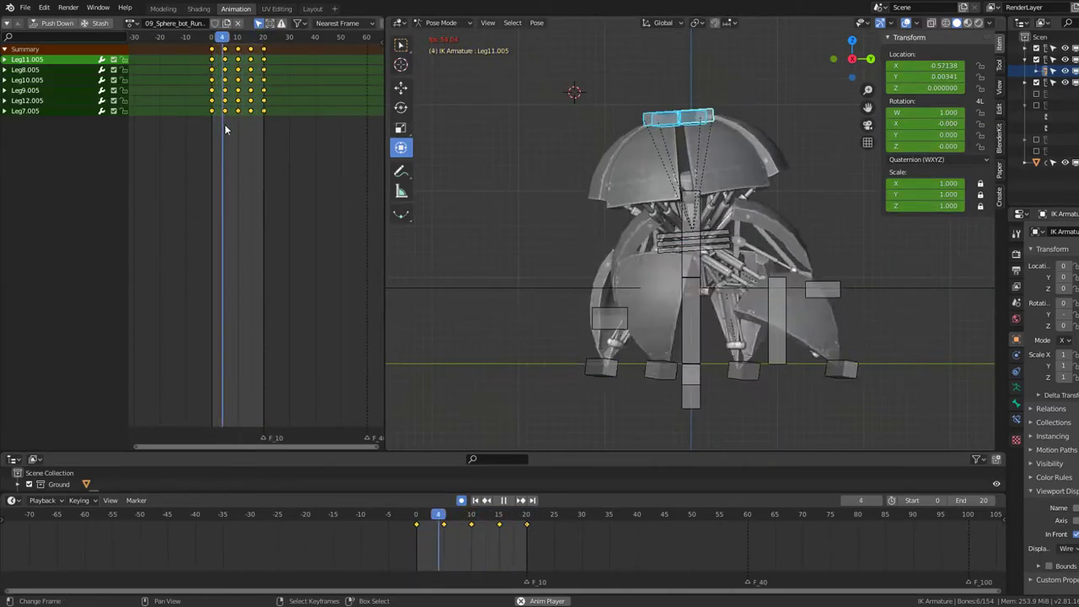
key("Delete")
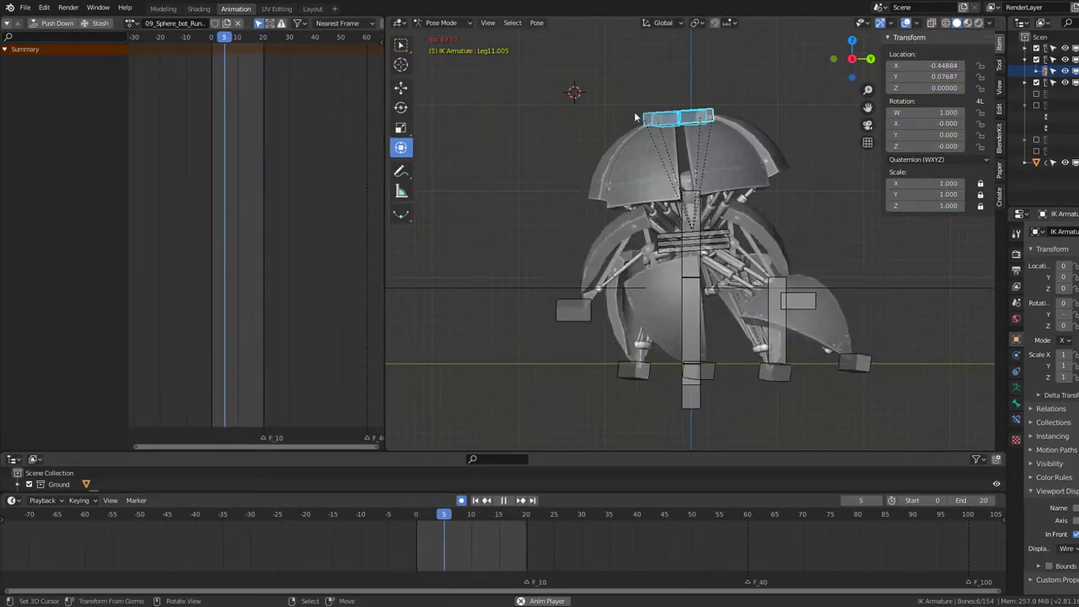
key("Escape")
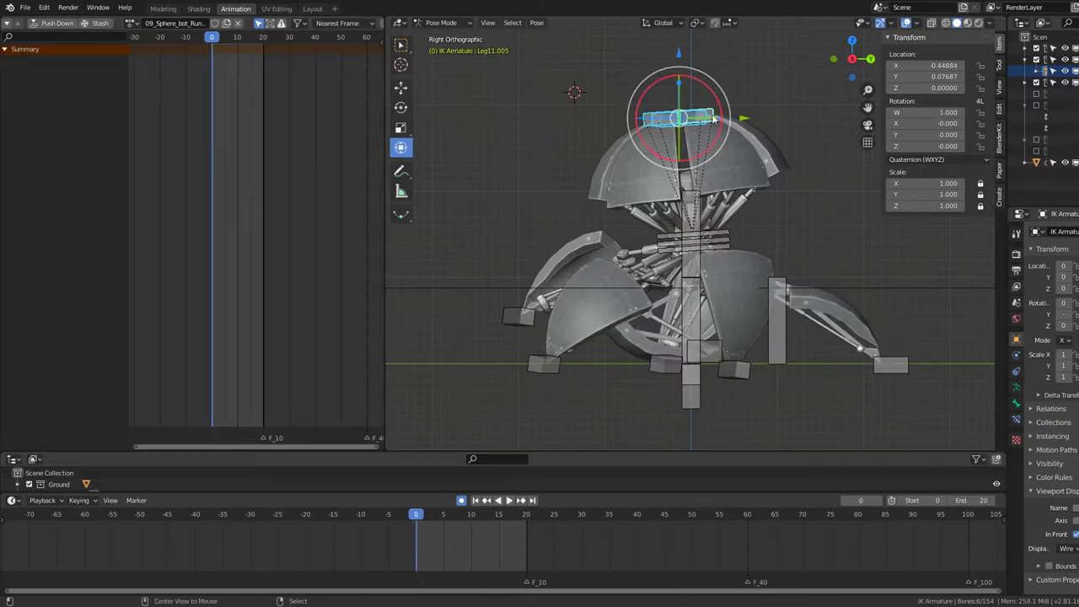
key("ctrl+z")
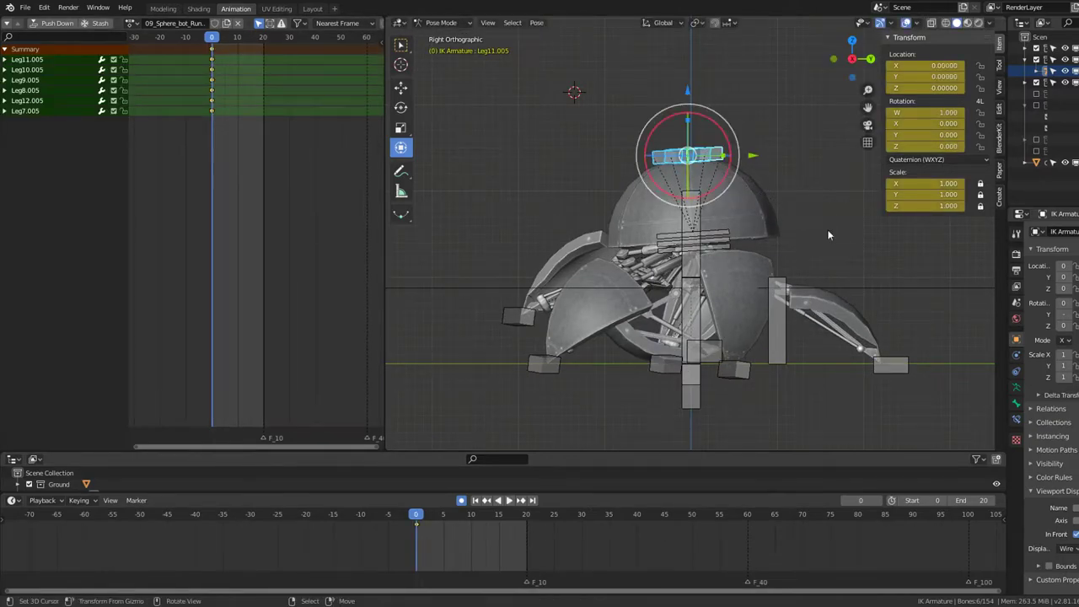
key("g")
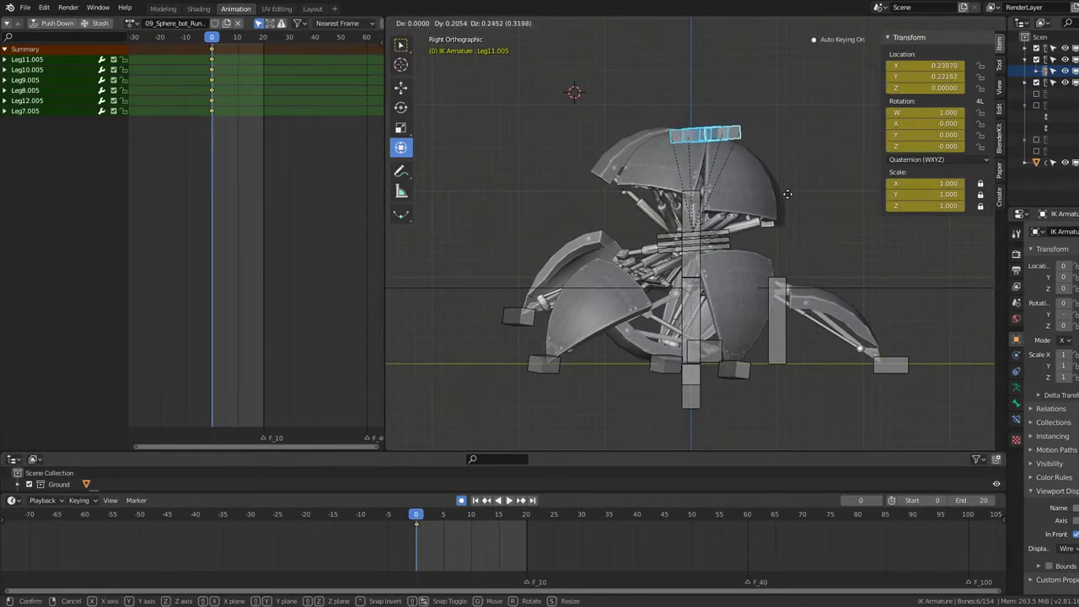
left_click(788, 193)
key("space")
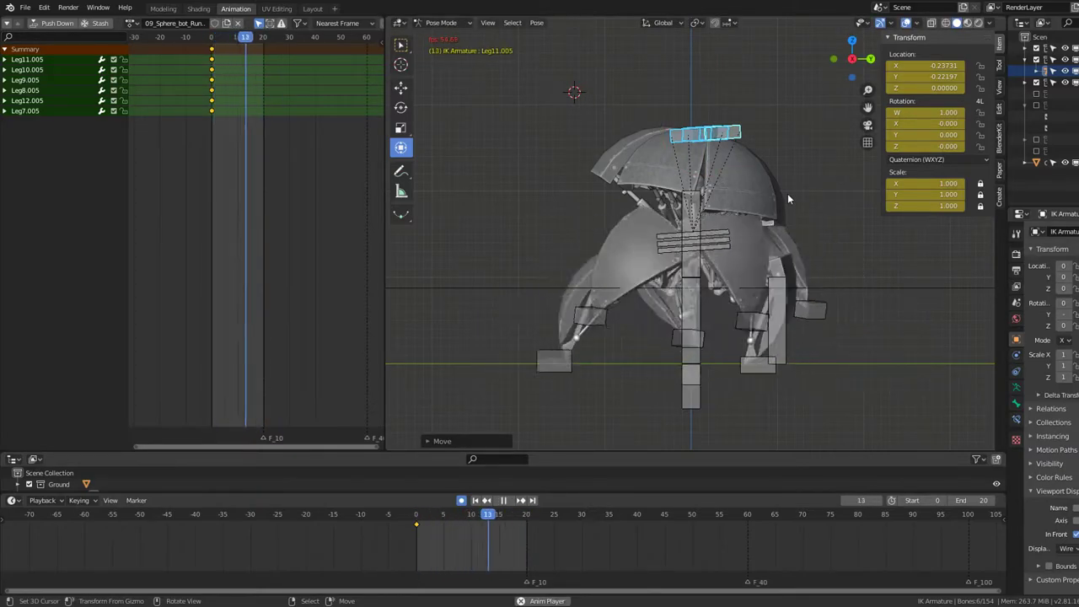
key("space")
Step: Raise the Body bone at frame 10 to Z 0.13574 and play it back
left_click(732, 247)
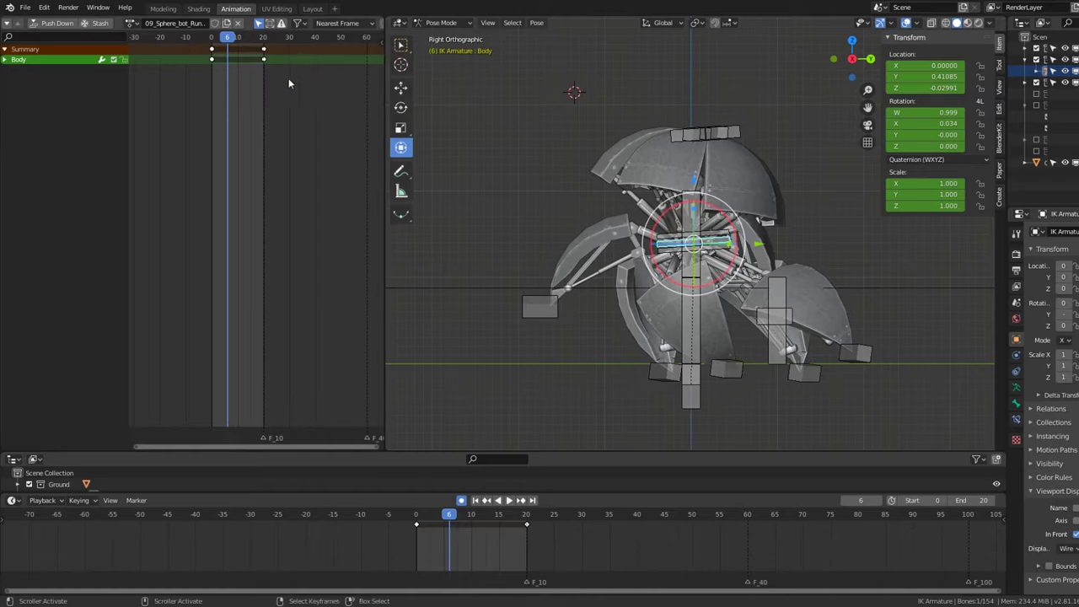
key("shift+Left")
left_click(222, 67)
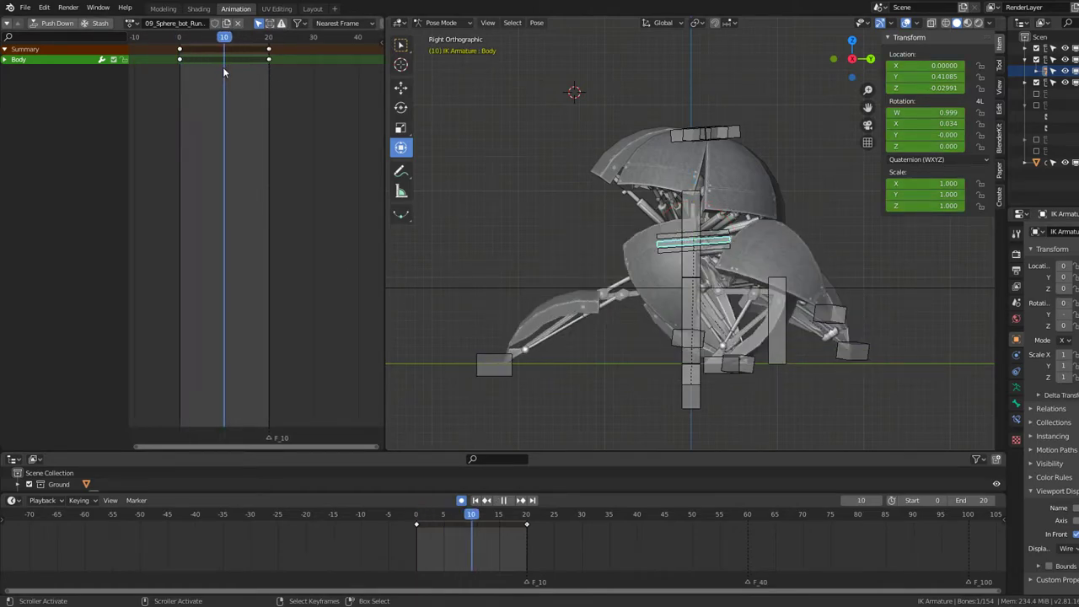
key("g")
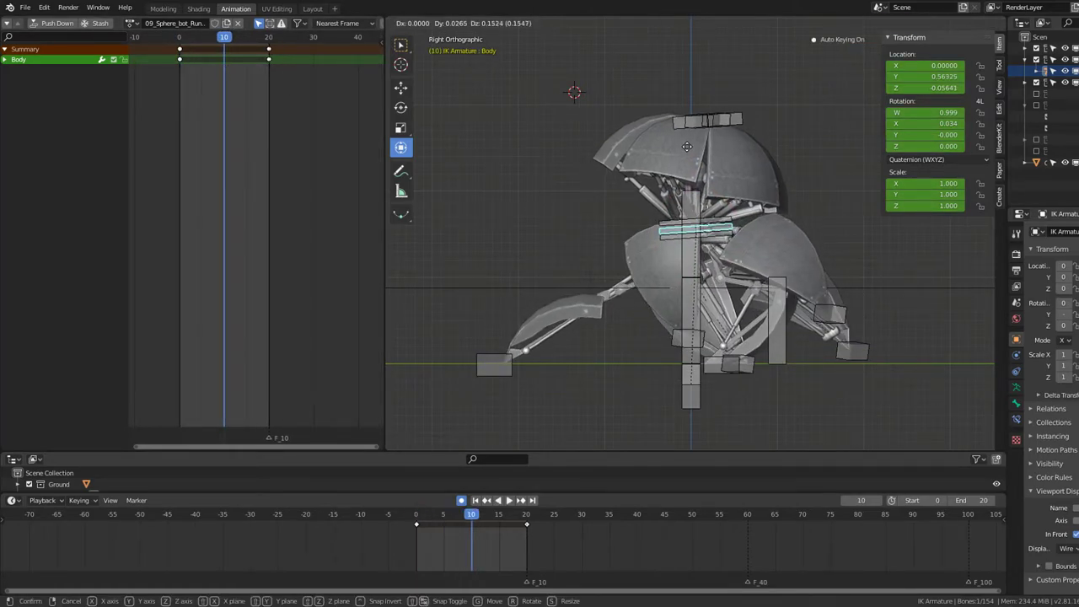
left_click(671, 155)
key("space")
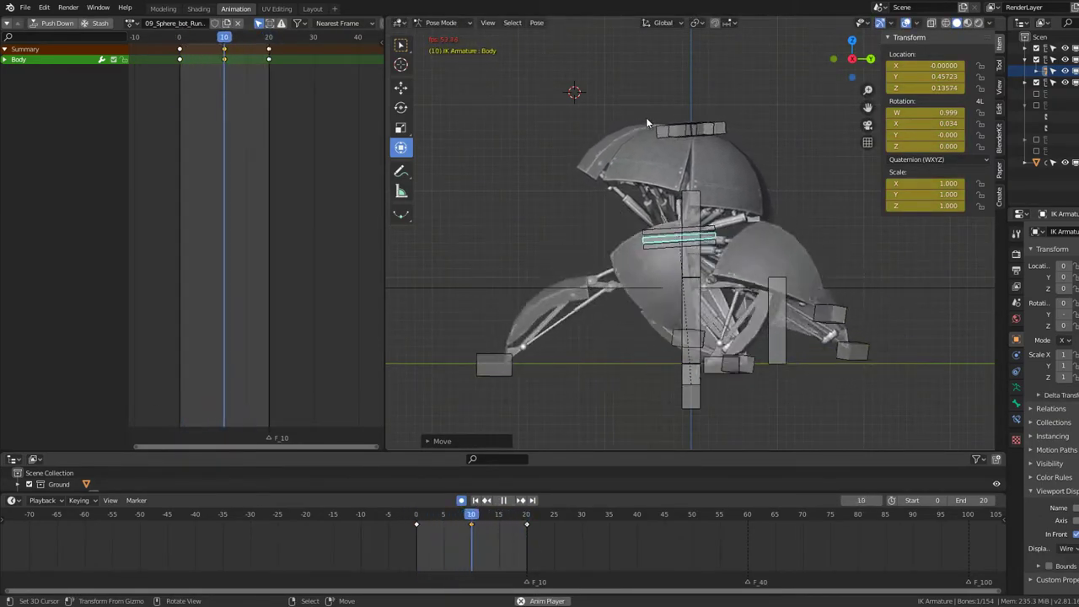
key("Escape")
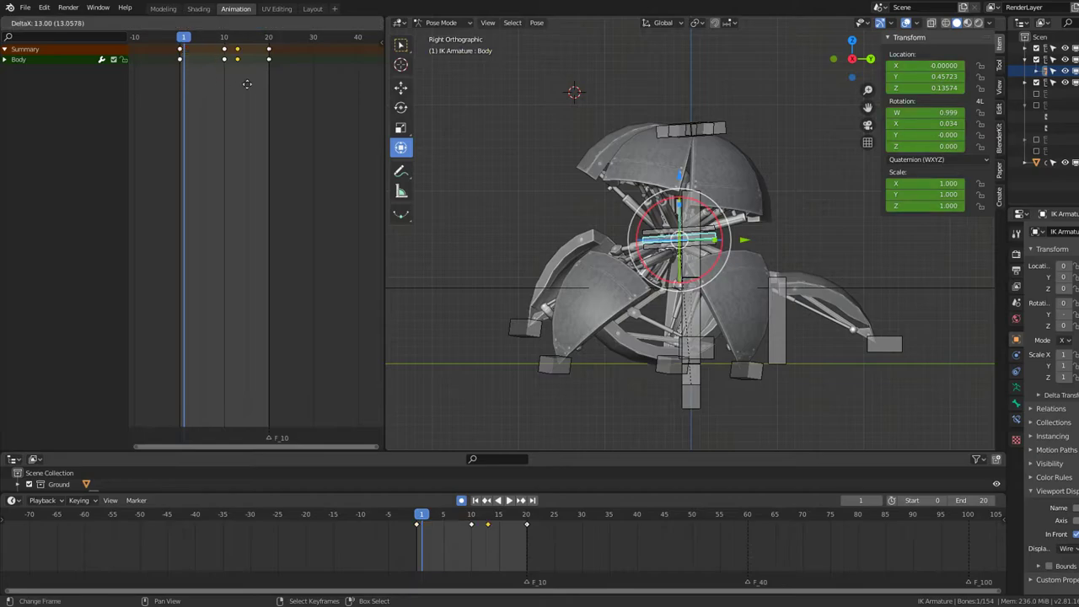
Step: Shift the selected Body keyframes and move the Body bone to a new frame-5 position
left_click(275, 85)
key("space")
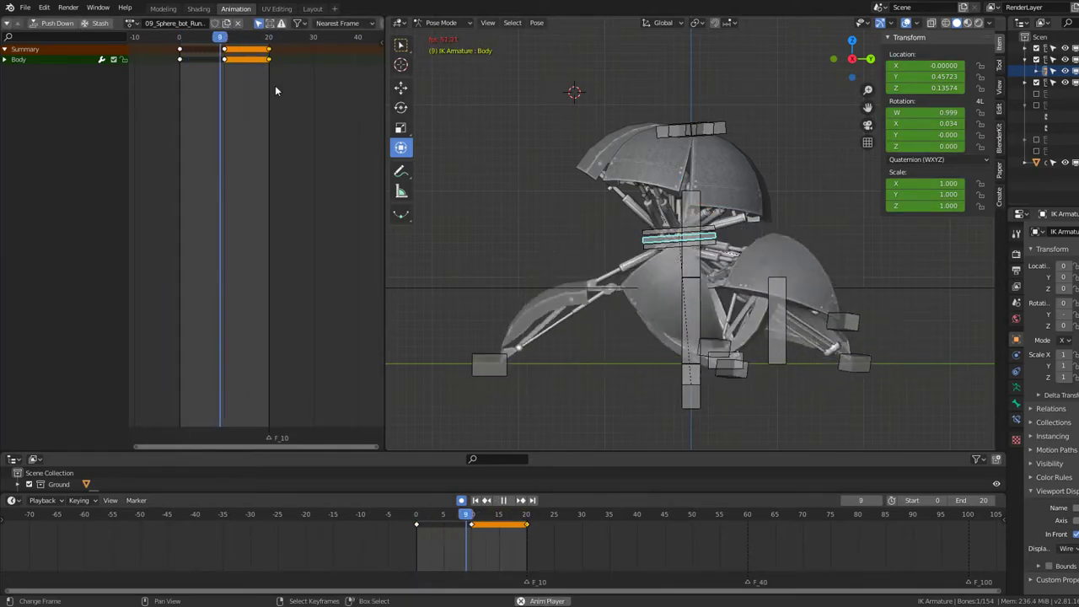
key("space")
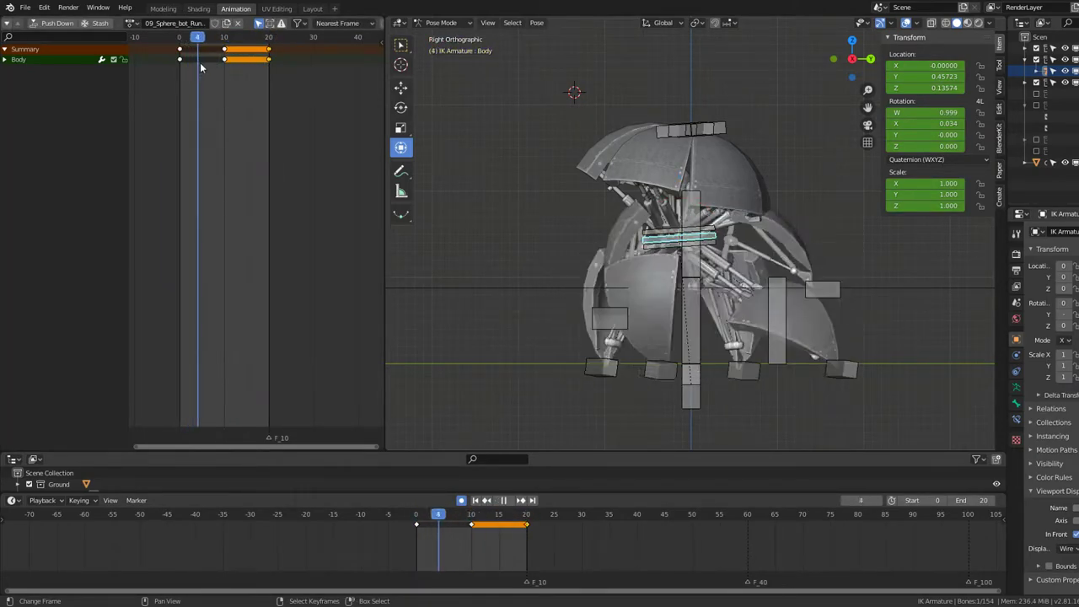
key("r")
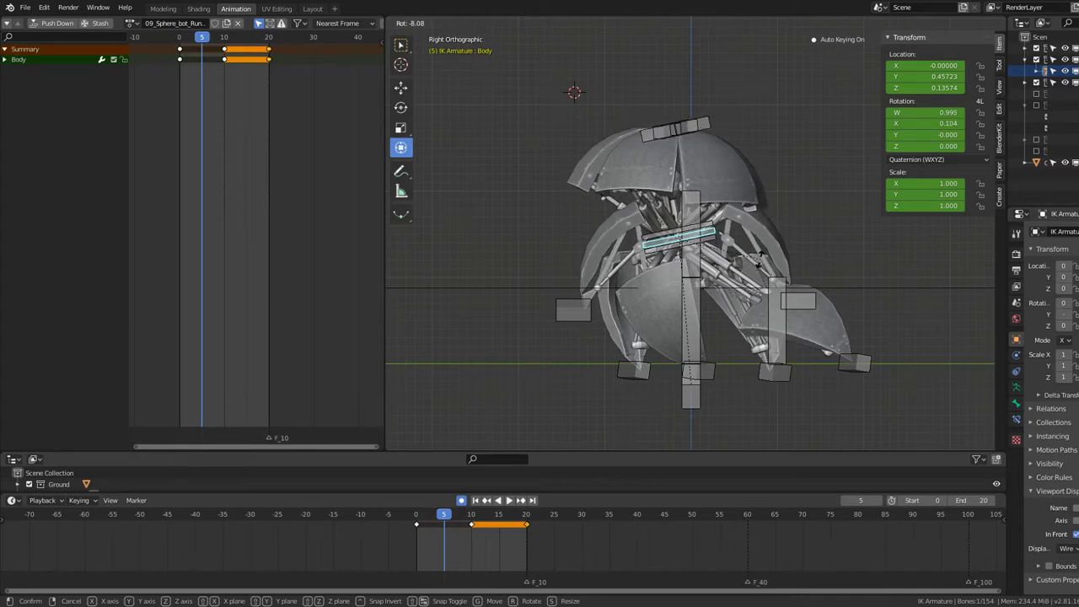
right_click(759, 255)
scroll(758, 255, "up", 2)
key("g")
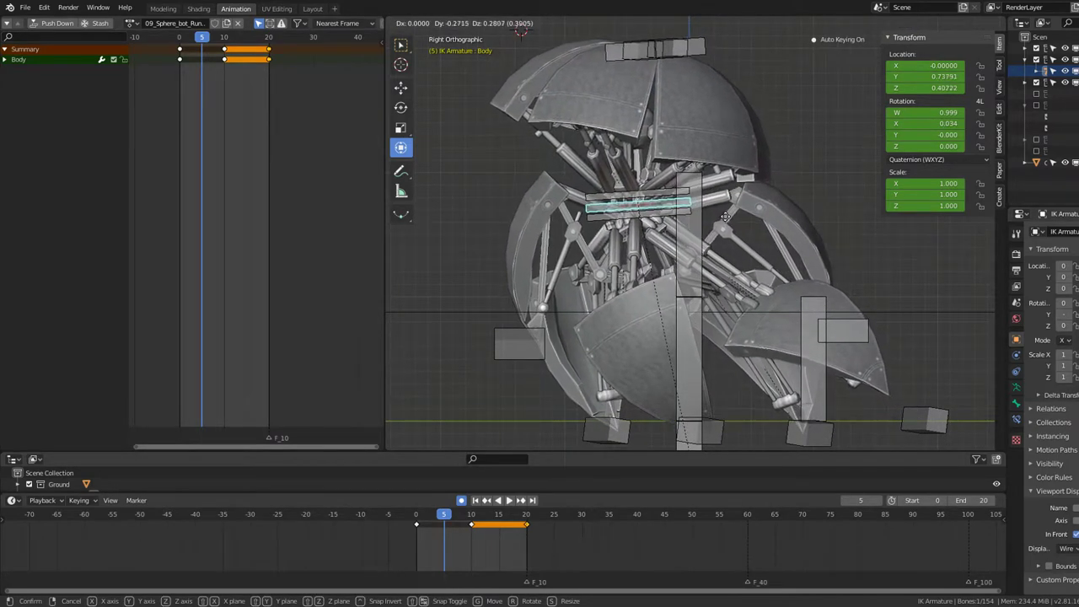
left_click(729, 216)
Step: Tilt the Body bone further at frame 5 and play back to review
key("r")
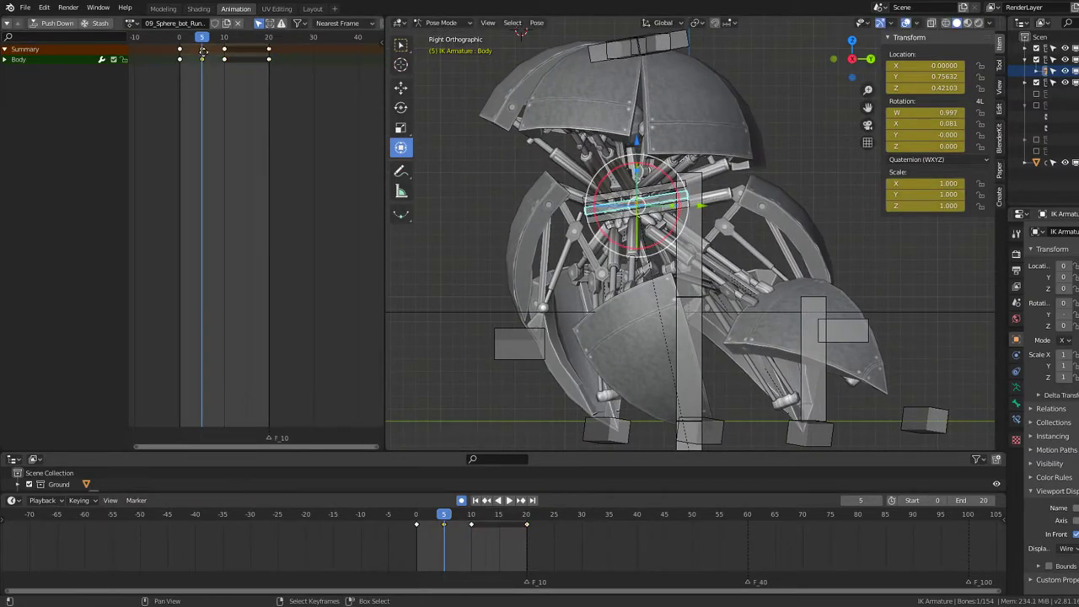
key("space")
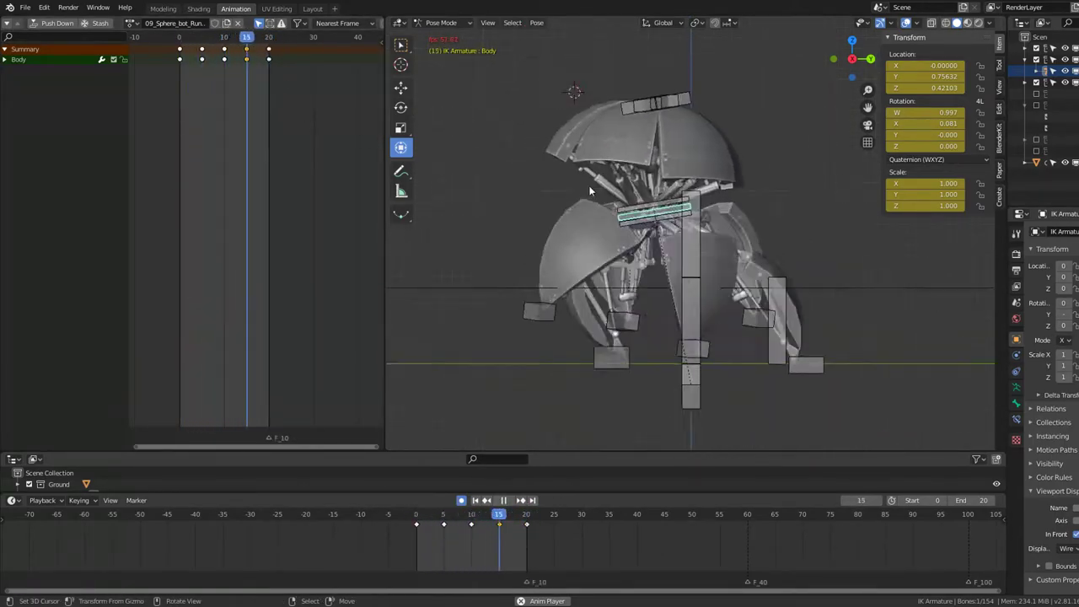
mouse_move(733, 245)
middle_mouse_down()
mouse_move(759, 199)
mouse_move(672, 196)
middle_mouse_up()
key("space")
key("space")
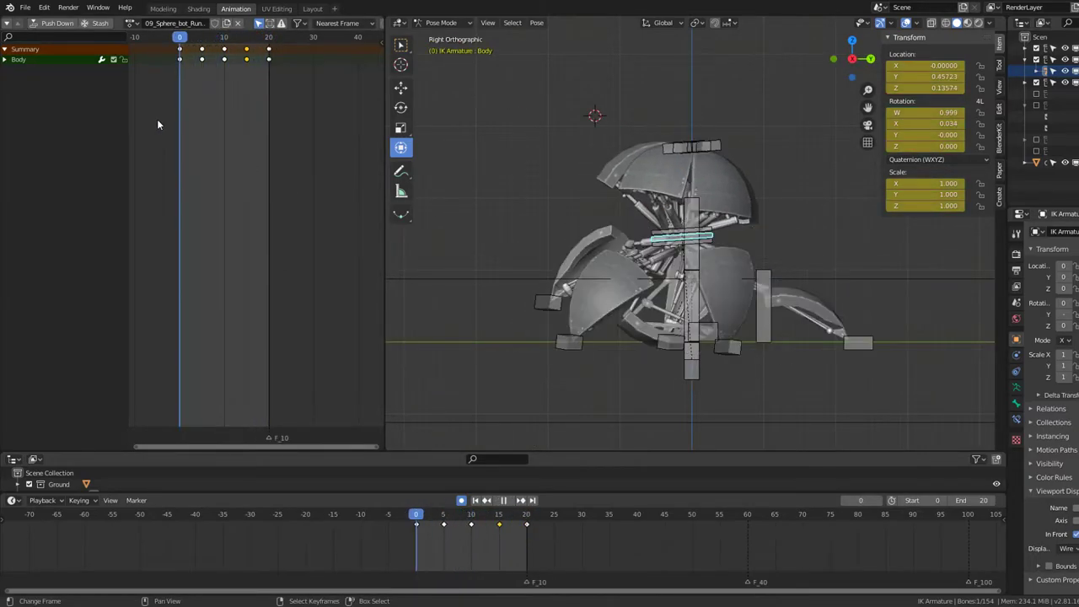
left_click_drag(180, 123, 203, 126)
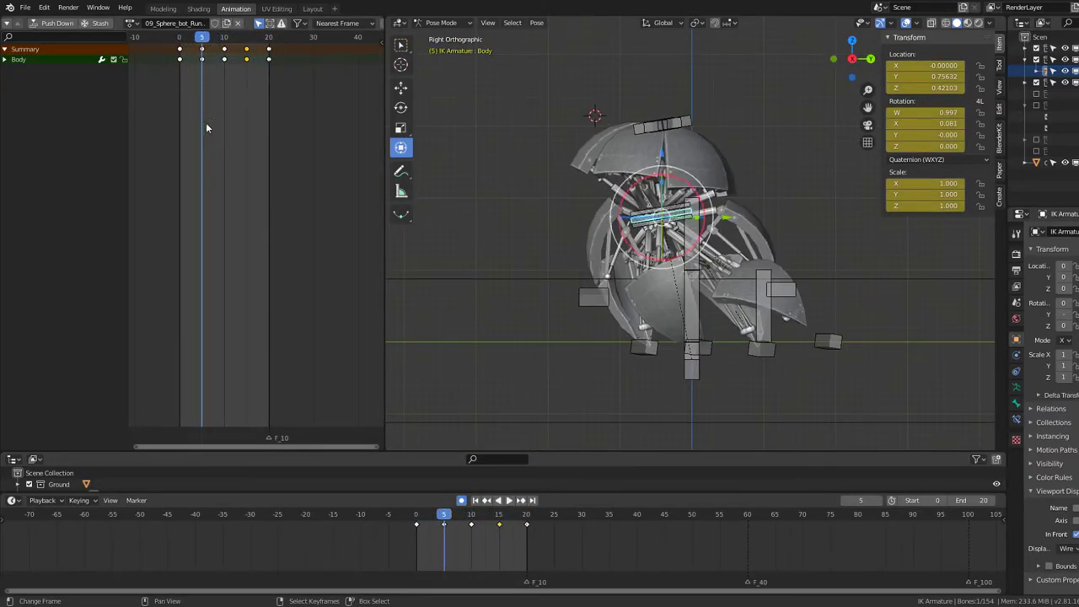
key("r")
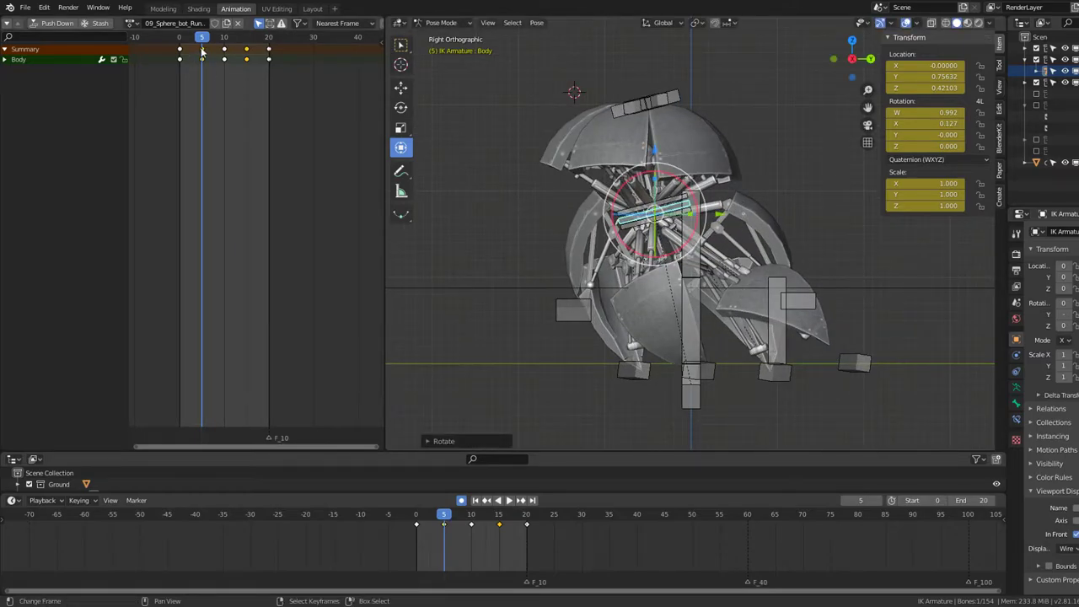
left_click(246, 64)
key("space")
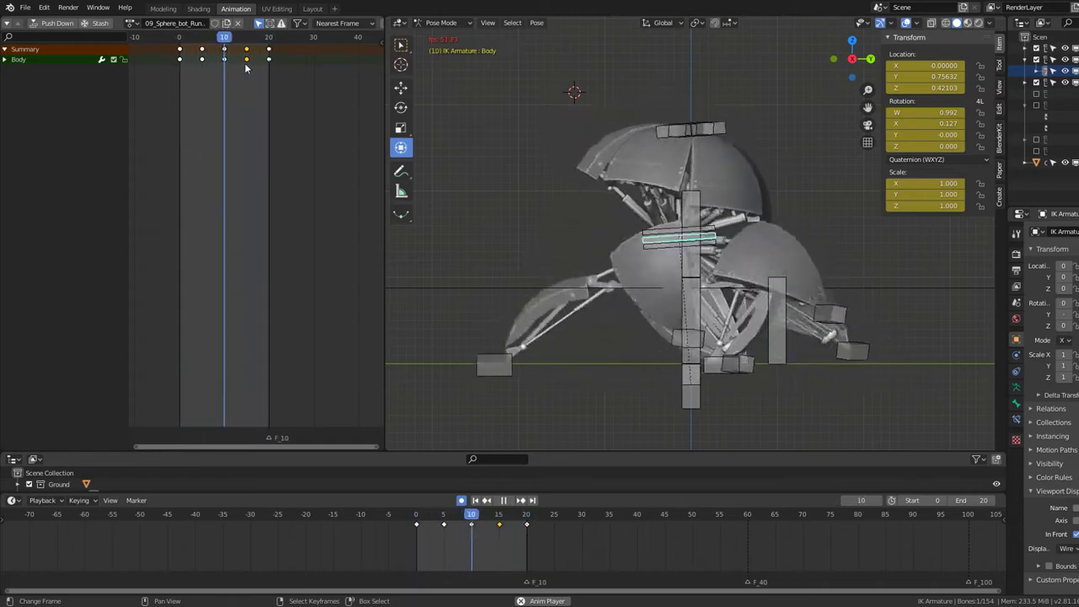
key("space")
Step: Tilt the Body bone at frame 10 and adjust its frame 0 and 20 keys
left_click(225, 61)
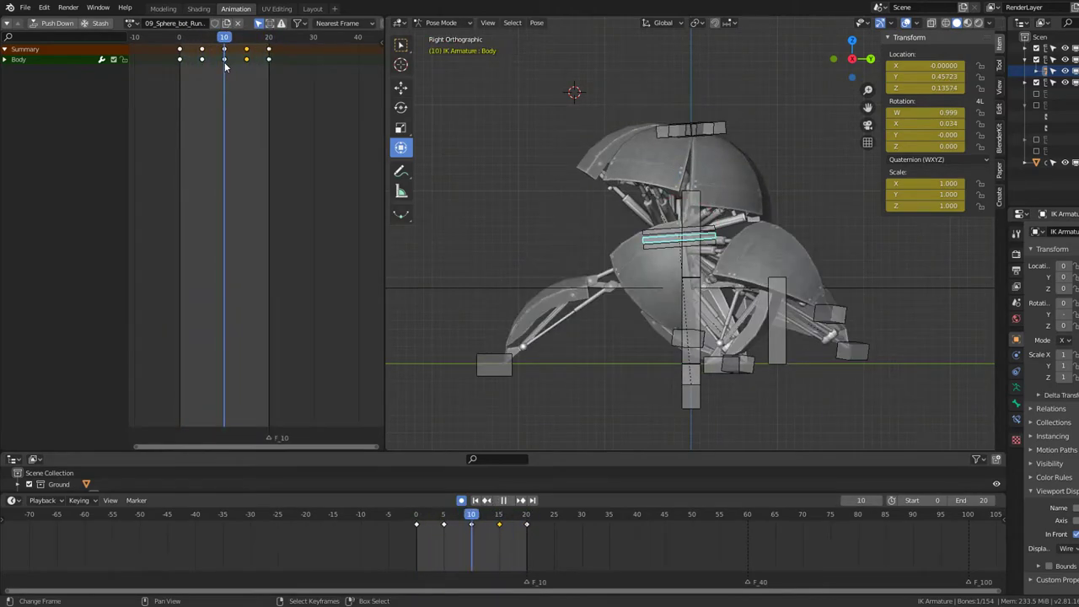
key("r")
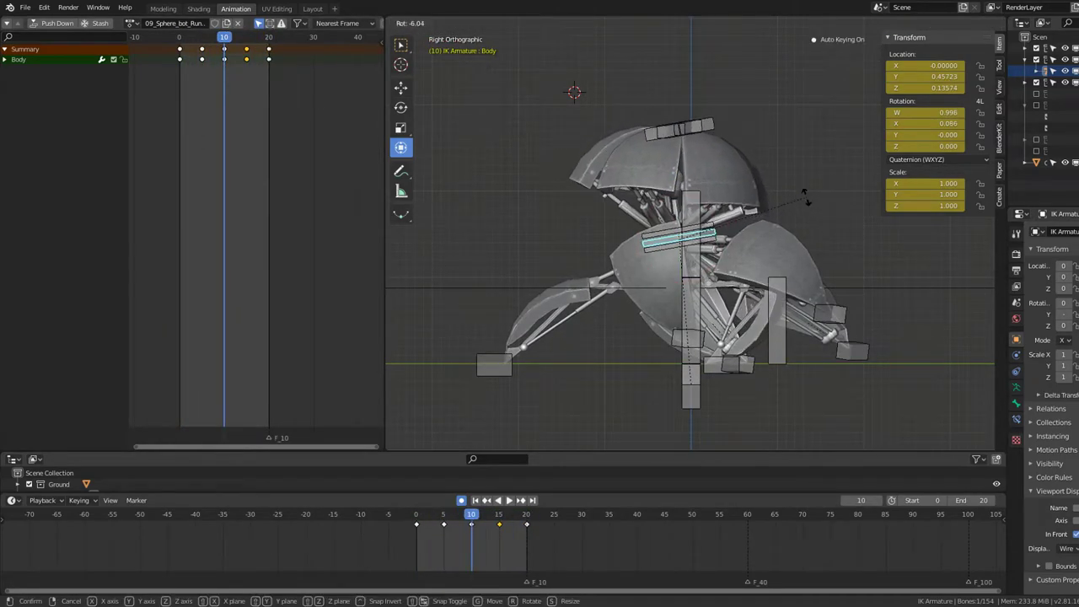
key("r")
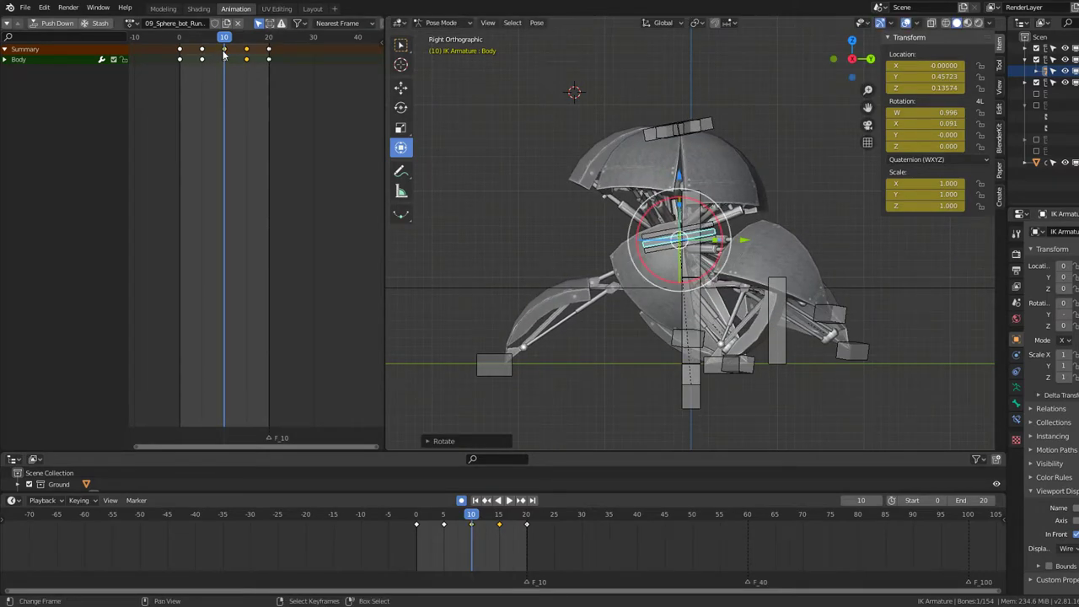
left_click_drag(224, 55, 182, 59)
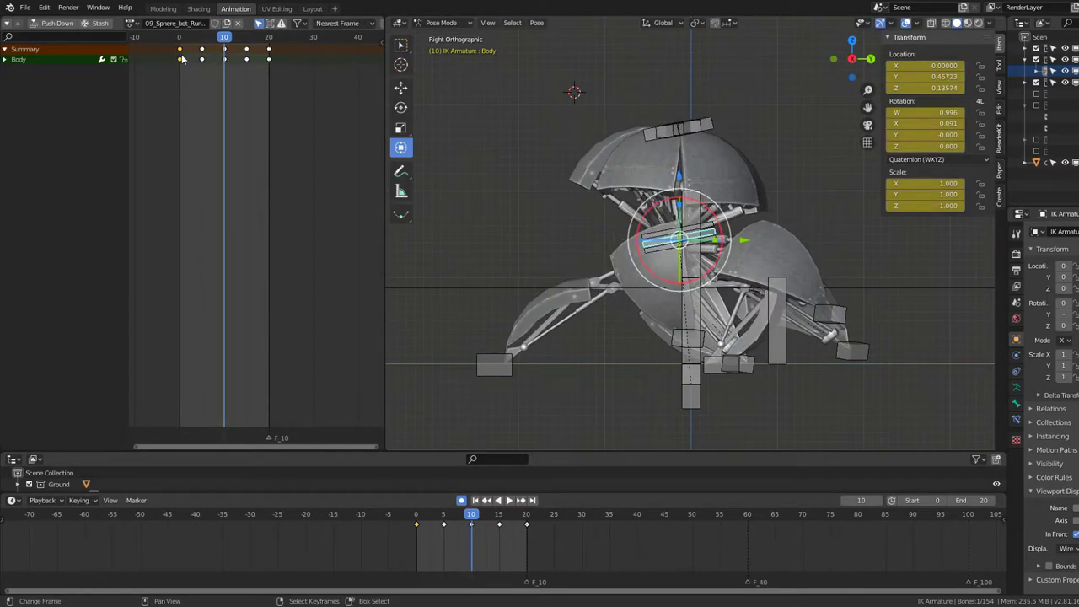
left_click_drag(270, 71, 270, 72)
key("space")
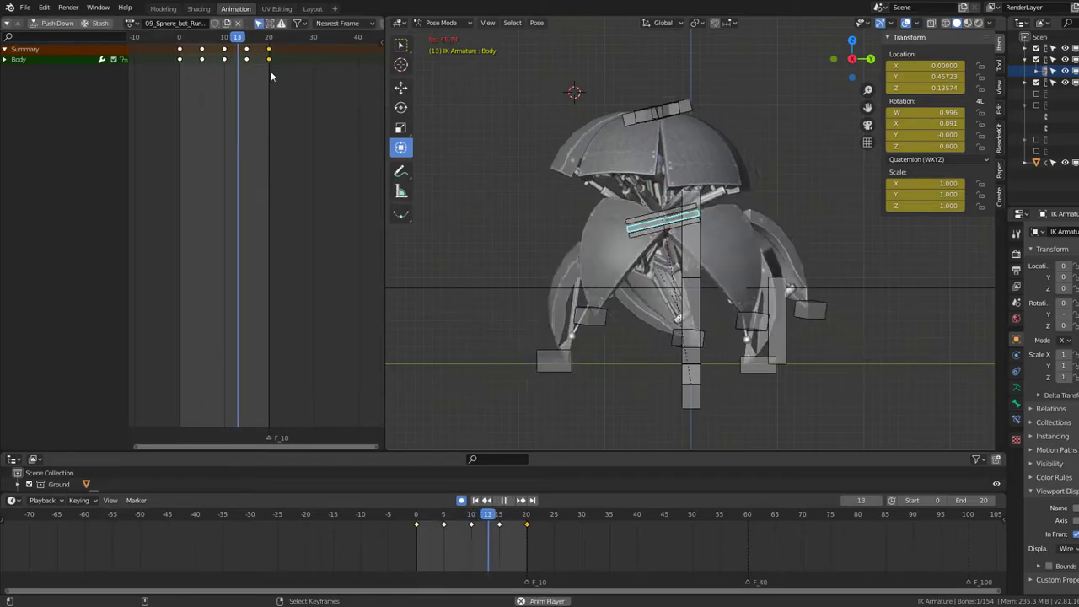
mouse_move(653, 190)
middle_mouse_down()
mouse_move(798, 184)
mouse_move(804, 153)
mouse_move(731, 180)
mouse_move(621, 135)
mouse_move(788, 141)
mouse_move(710, 168)
mouse_move(434, 160)
mouse_move(517, 165)
mouse_move(544, 146)
middle_mouse_up()
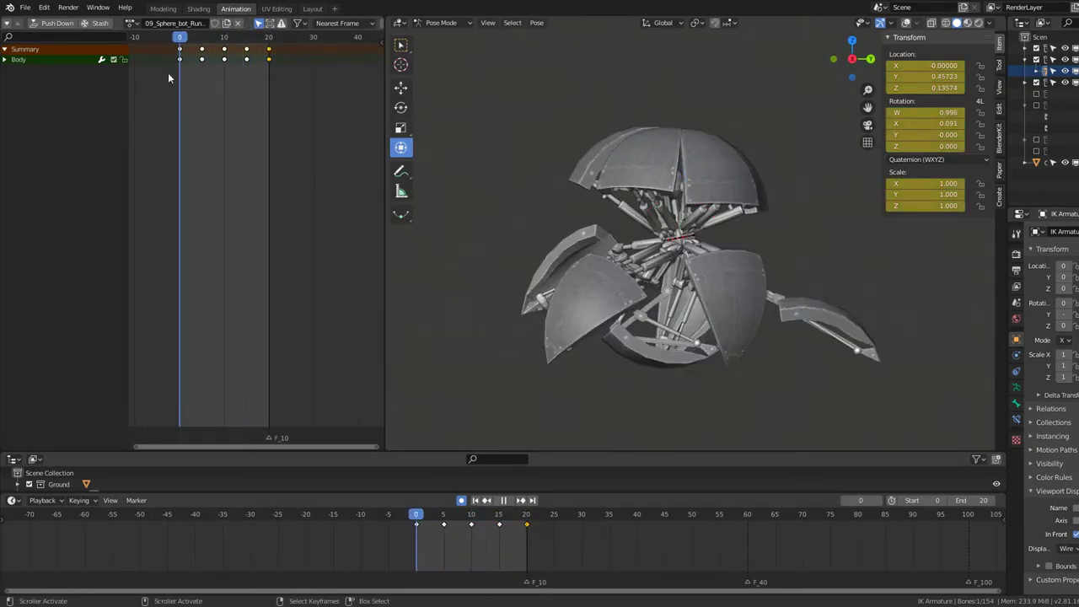
key("Escape")
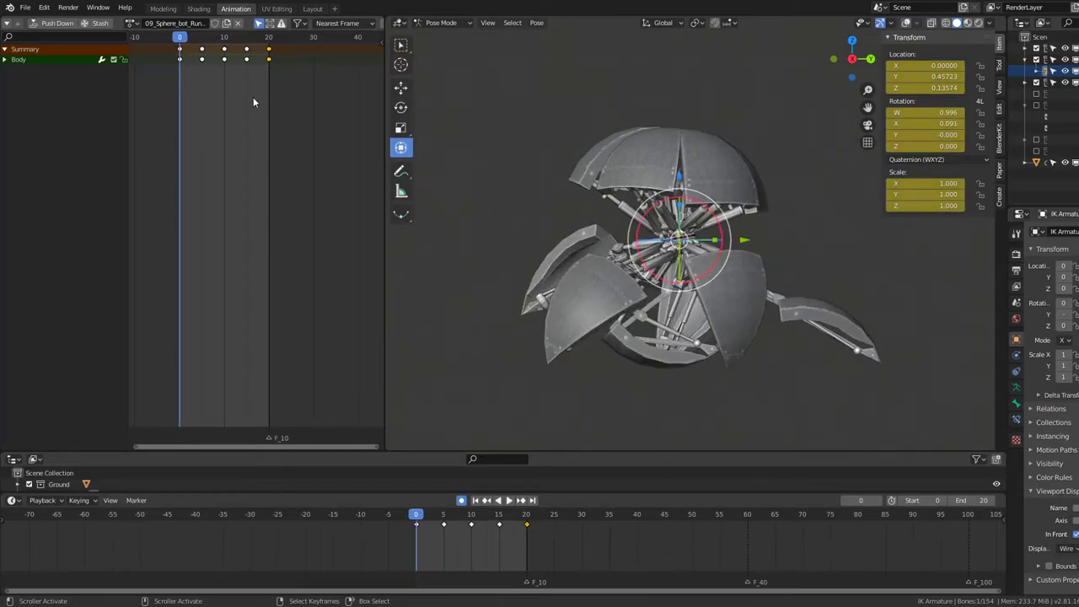
scroll(480, 171, "up", 5)
mouse_move(565, 153)
middle_mouse_down()
mouse_move(680, 182)
mouse_move(570, 163)
middle_mouse_up()
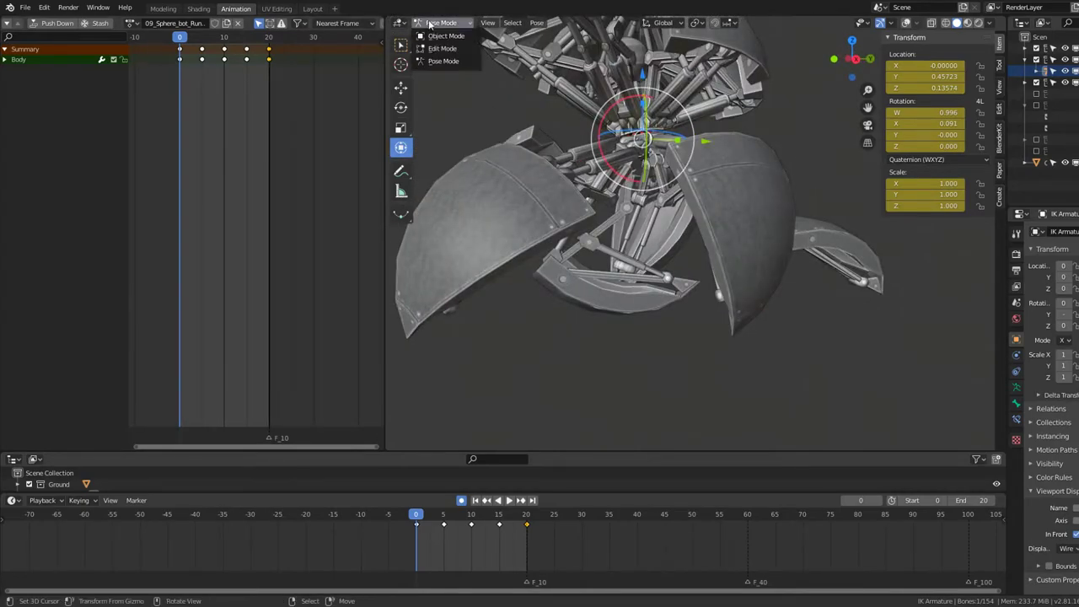
Step: Show the bones and move the Leg2.005 foot control to a new frame-0 position
left_click(907, 24)
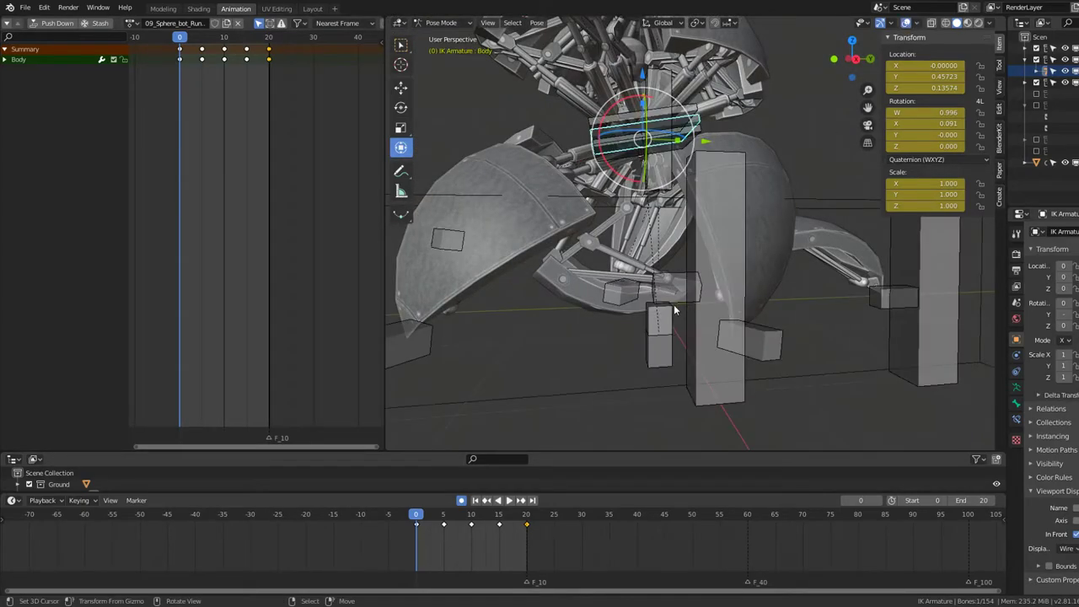
left_click(707, 253)
left_click(679, 282)
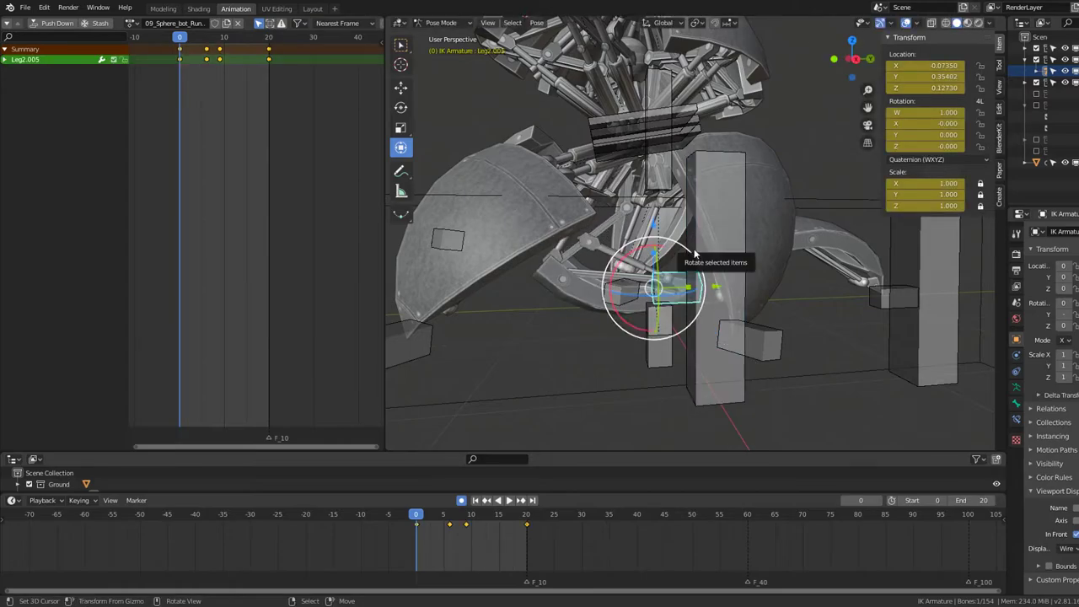
key("KP_1")
key("KP_3")
key("g")
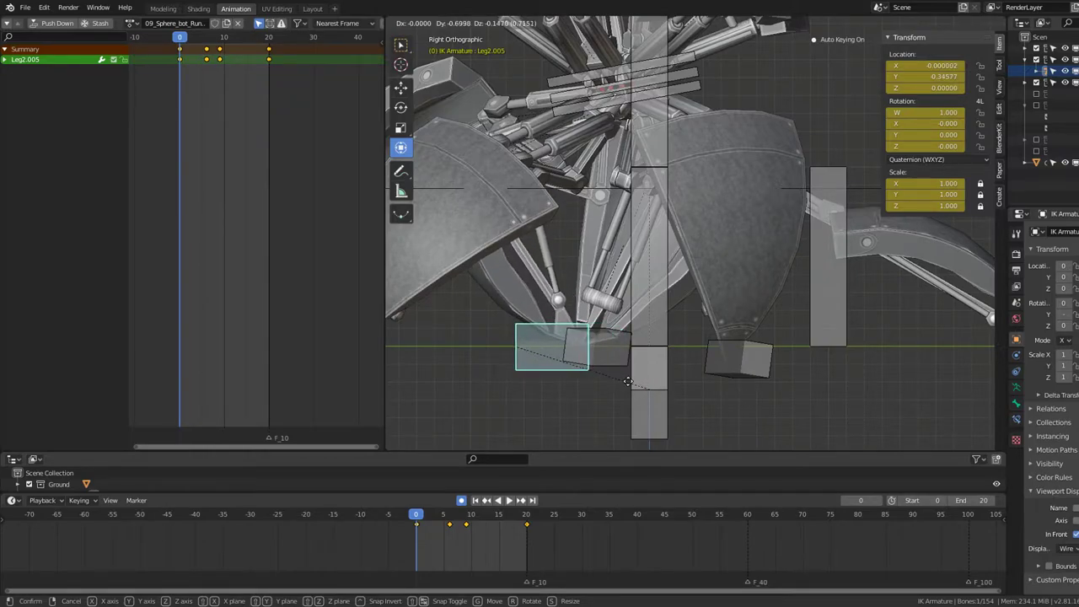
left_click(624, 386)
middle_click_drag(624, 386, 643, 363)
key("KP_3")
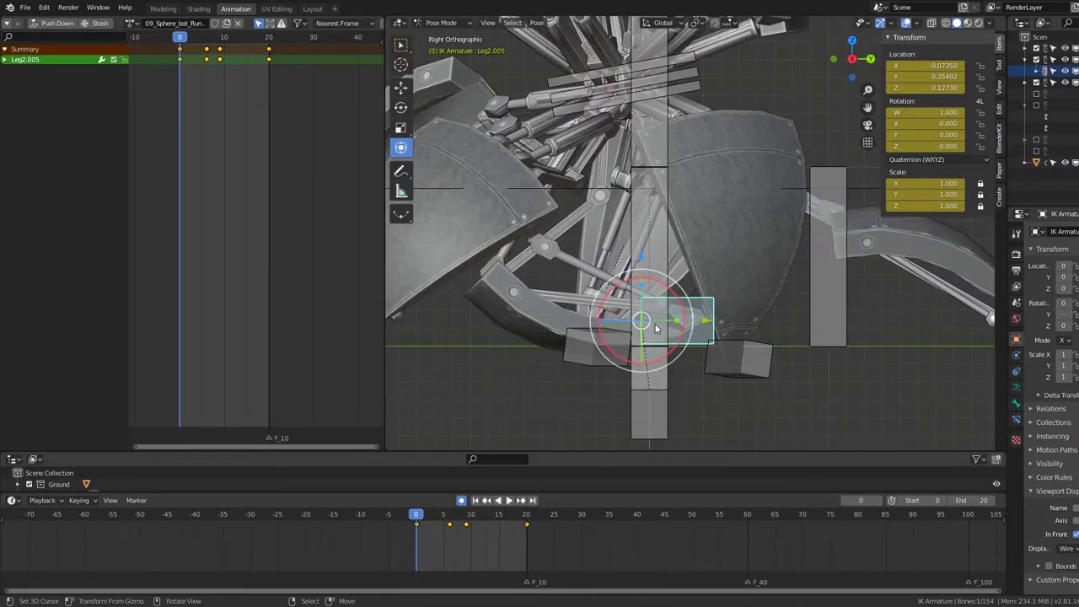
key("g")
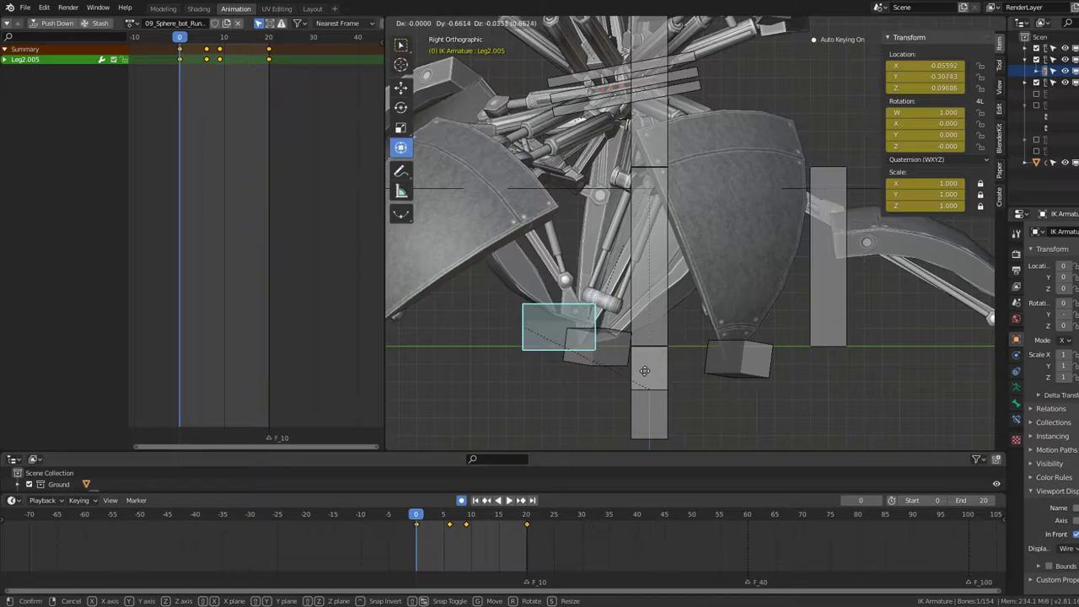
left_click(643, 388)
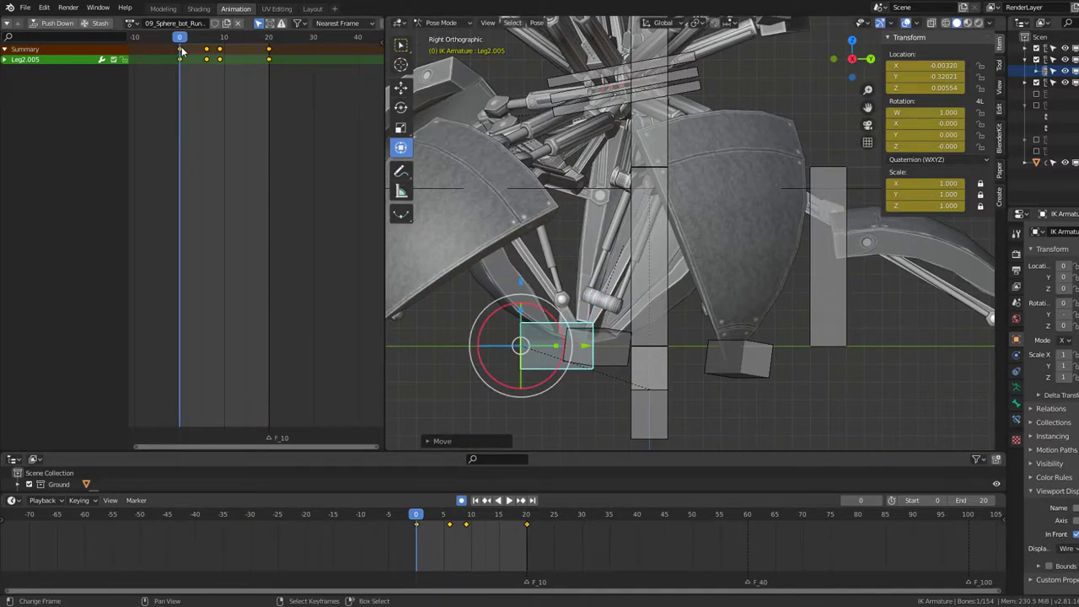
Step: Retime the Leg2.005 key and watch the run loop from the start
left_click(272, 65)
key("space")
mouse_move(649, 140)
middle_mouse_down()
mouse_move(780, 216)
mouse_move(767, 173)
middle_mouse_up()
scroll(780, 217, "down", 5)
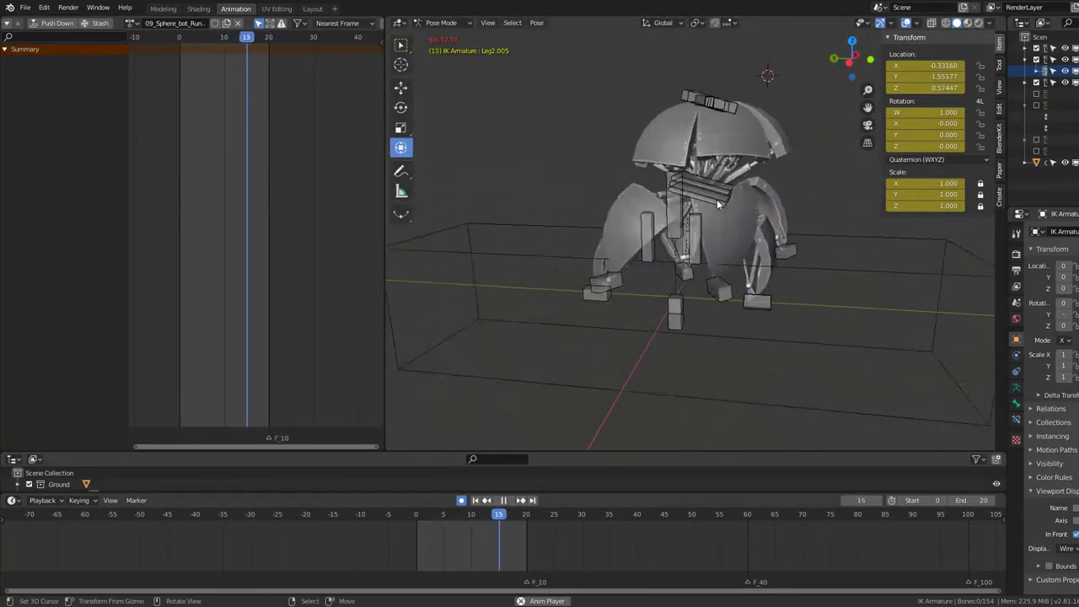
middle_click_drag(716, 199, 678, 131)
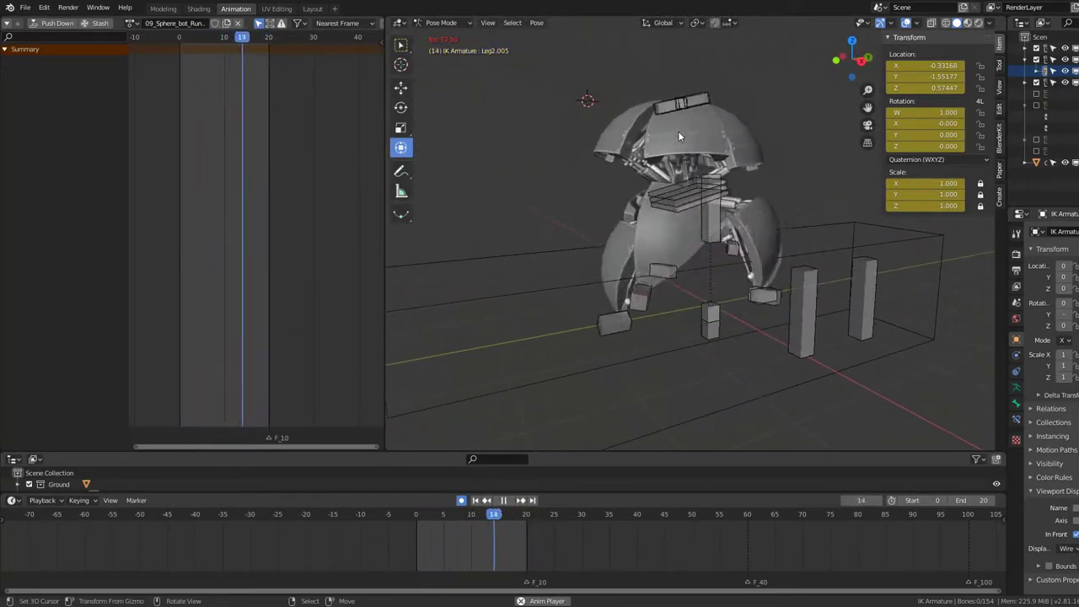
key("KP_3")
key("space")
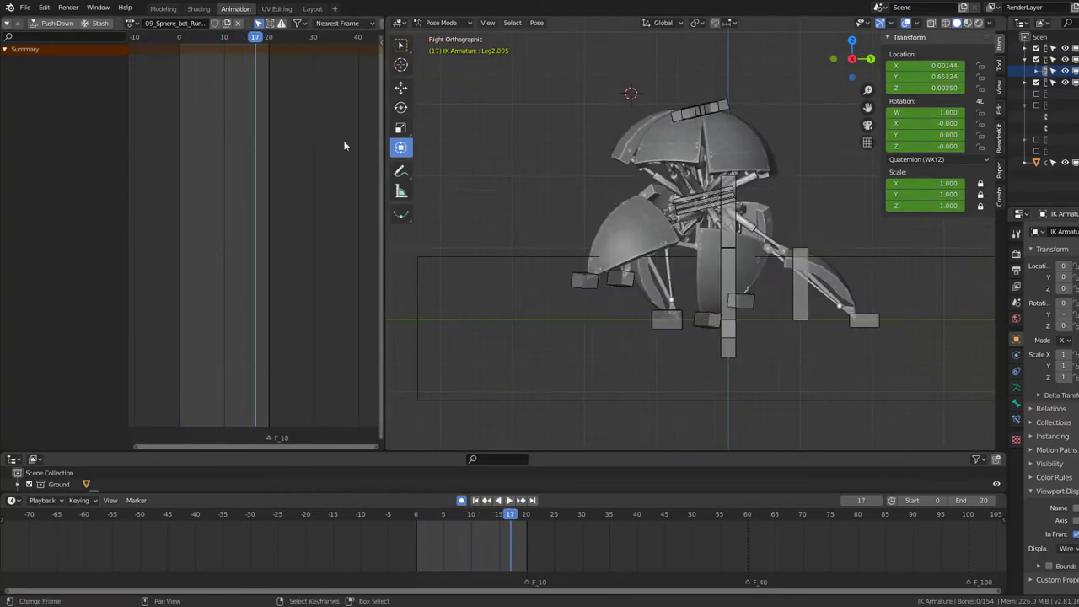
key("shift+Left")
key("space")
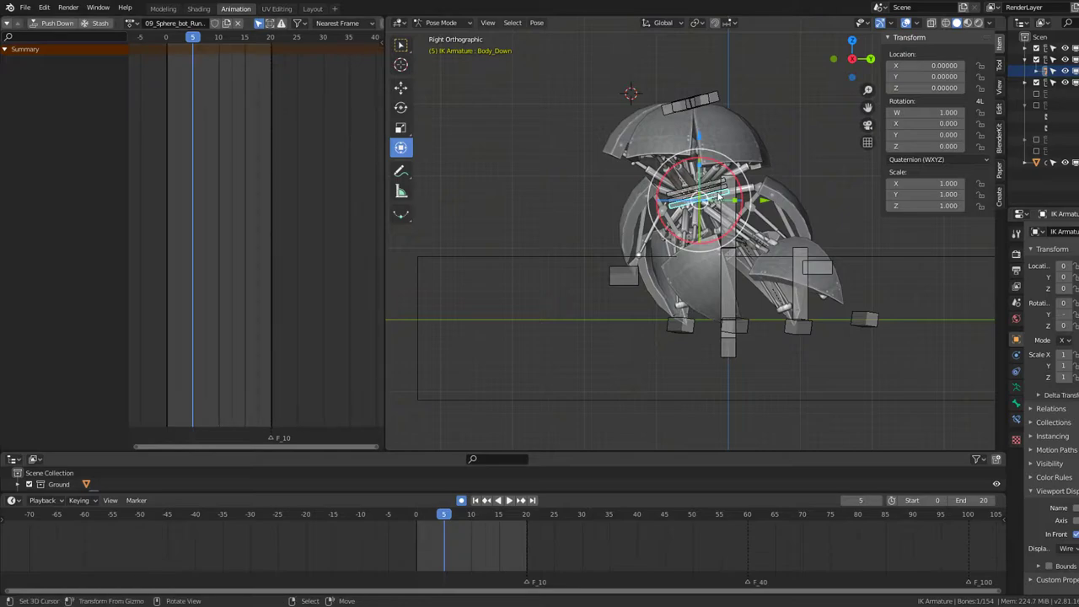
Step: Move the Body bone at frame 5 and play the run cycle in perspective view
left_click(718, 195)
key("space")
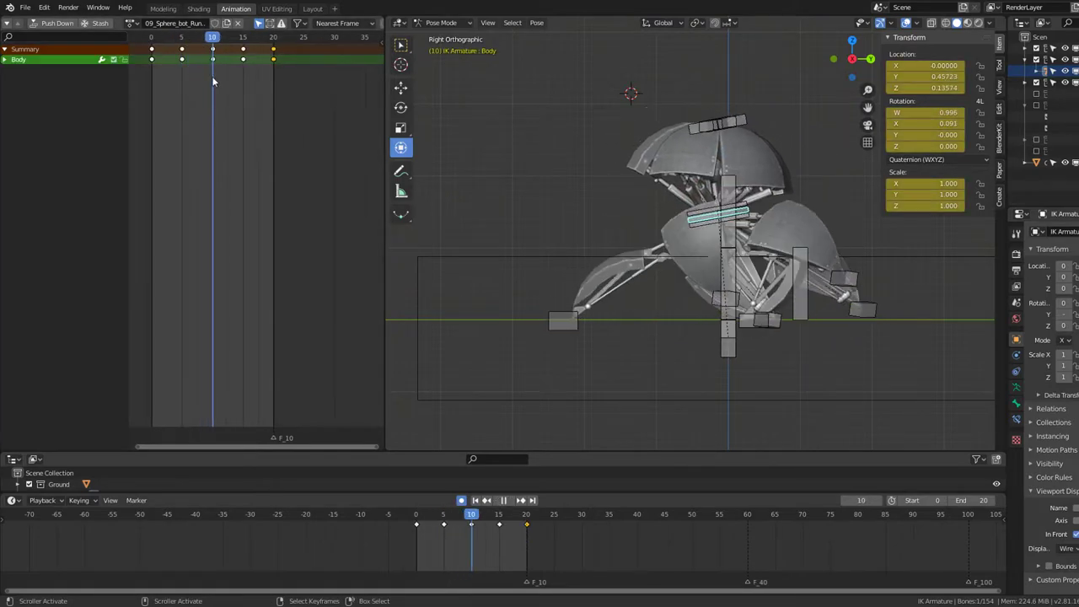
key("space")
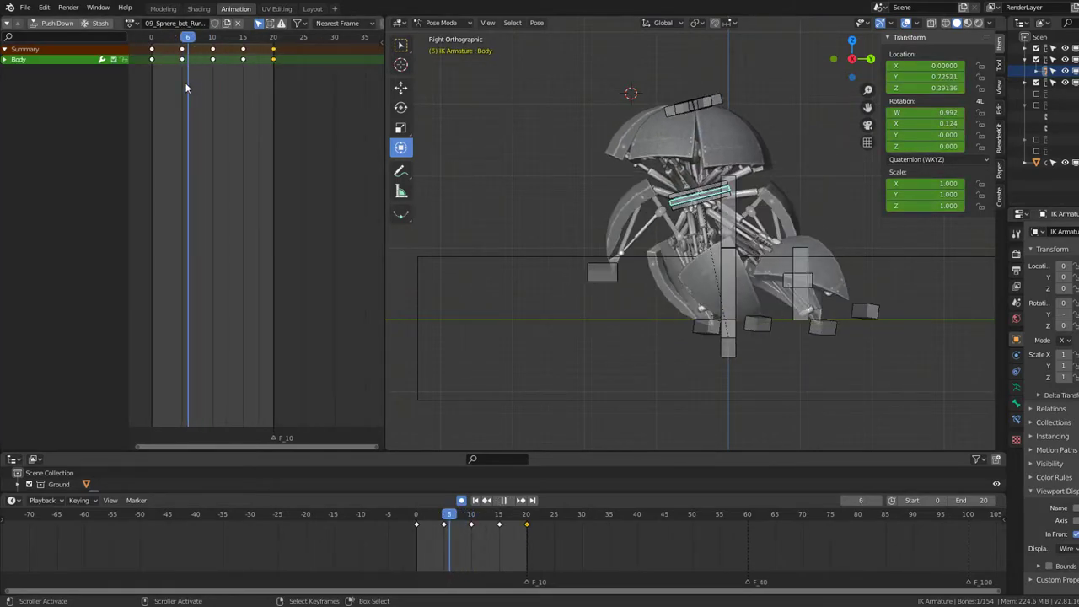
key("Left")
scroll(739, 192, "up", 3)
key("g")
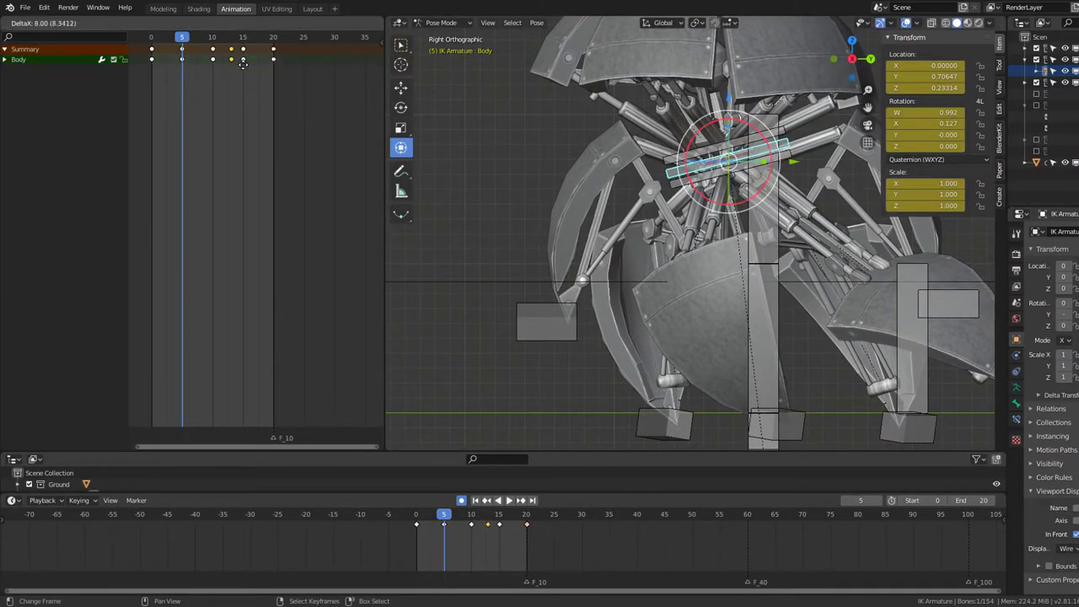
key("space")
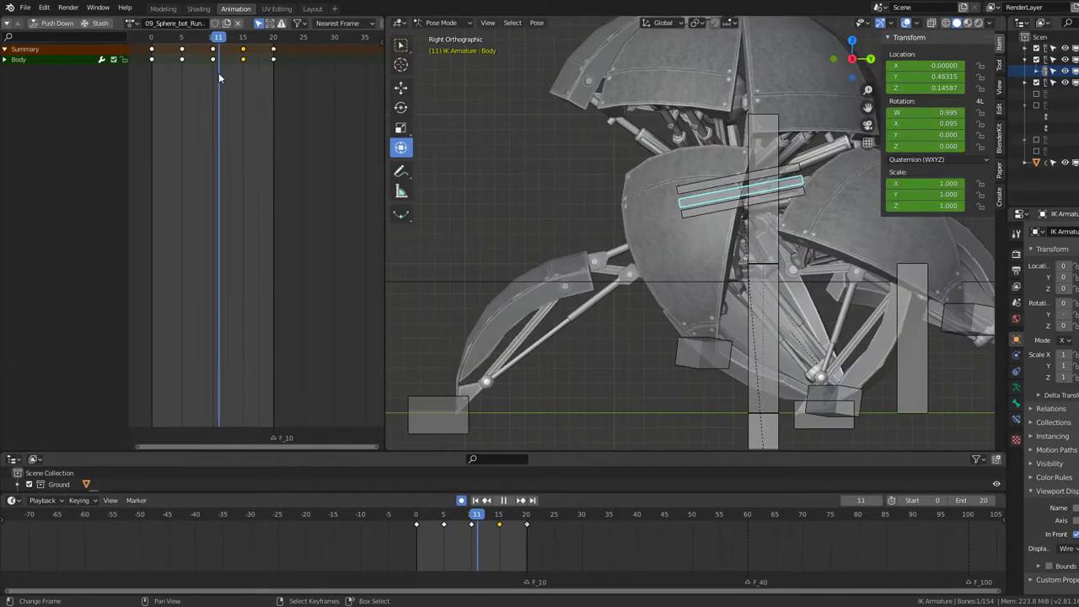
scroll(692, 236, "down", 3)
scroll(691, 236, "down", 2)
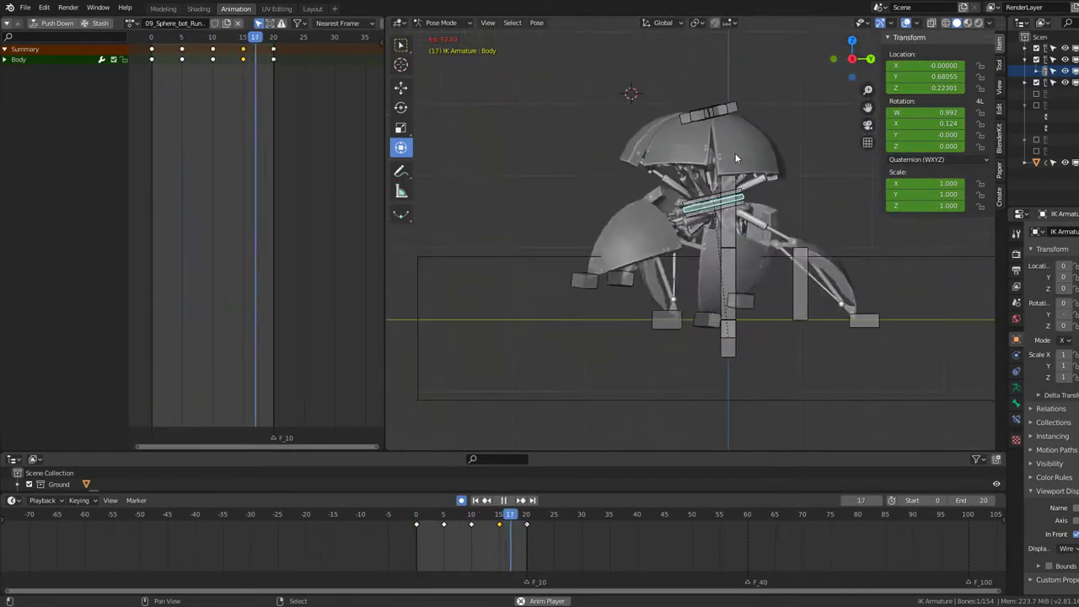
mouse_move(725, 220)
middle_mouse_down()
mouse_move(825, 180)
mouse_move(560, 145)
mouse_move(749, 156)
mouse_move(772, 150)
mouse_move(671, 148)
mouse_move(651, 108)
mouse_move(762, 100)
mouse_move(562, 187)
mouse_move(650, 189)
mouse_move(928, 36)
mouse_move(566, 106)
mouse_move(492, 107)
mouse_move(559, 141)
mouse_move(658, 131)
mouse_move(441, 121)
mouse_move(464, 122)
middle_mouse_up()
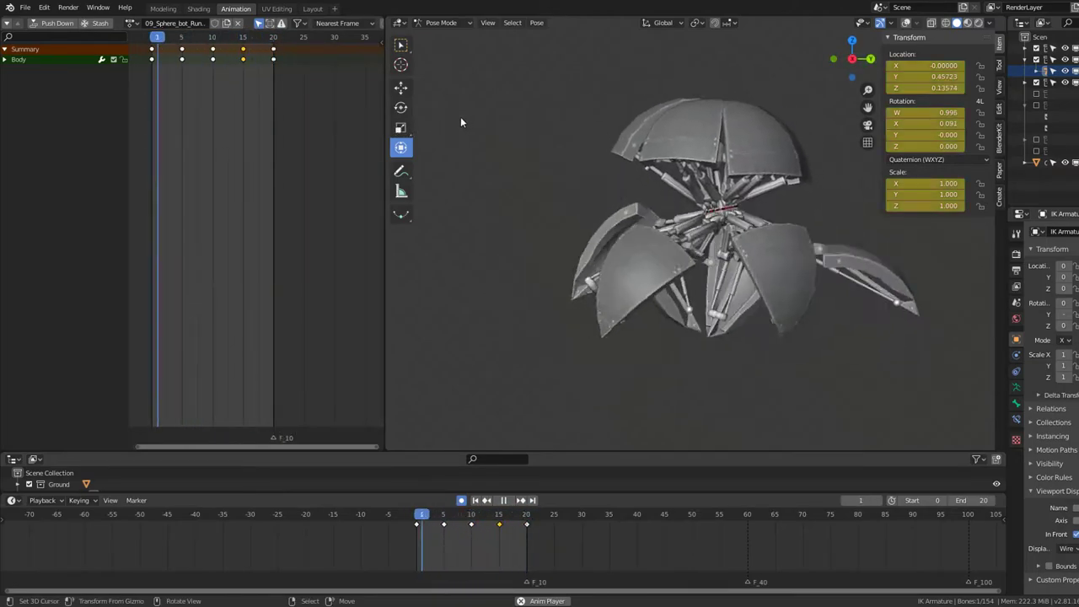
key("space")
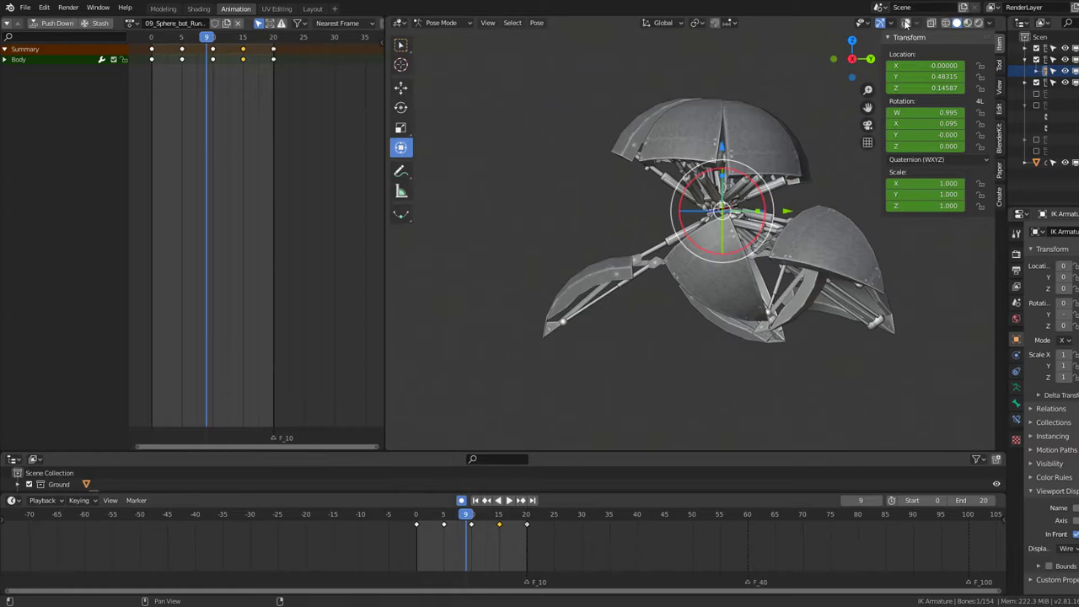
Step: Re-enable the viewport rig overlays and select the Leg1.005 IK bone
left_click(907, 23)
mouse_move(808, 310)
middle_mouse_down()
mouse_move(787, 331)
mouse_move(804, 318)
middle_mouse_up()
key("space")
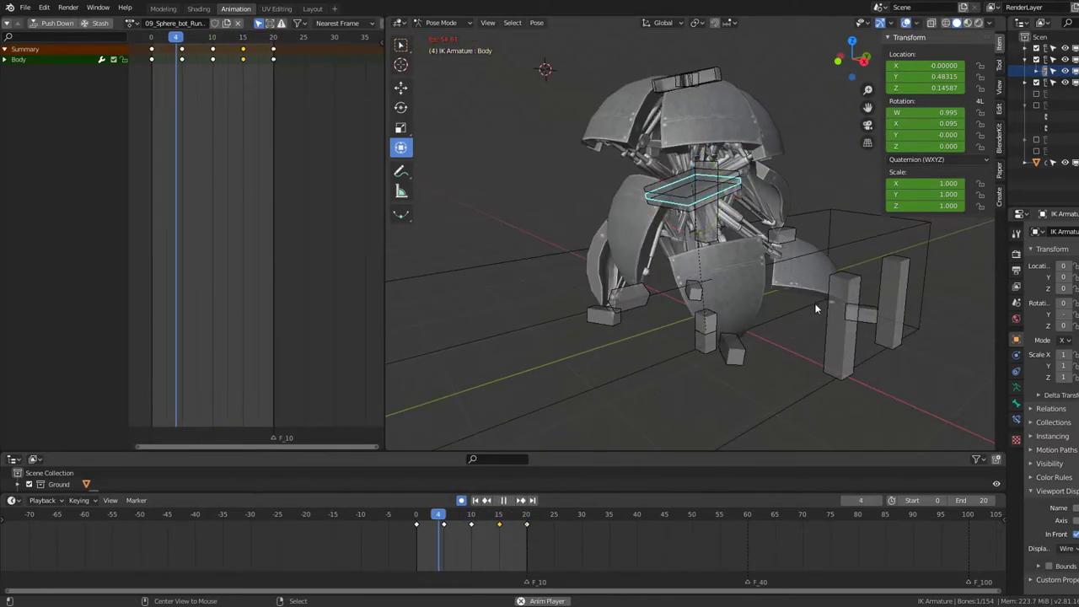
left_click(747, 337)
mouse_move(747, 338)
middle_mouse_down()
mouse_move(812, 289)
mouse_move(533, 360)
middle_mouse_up()
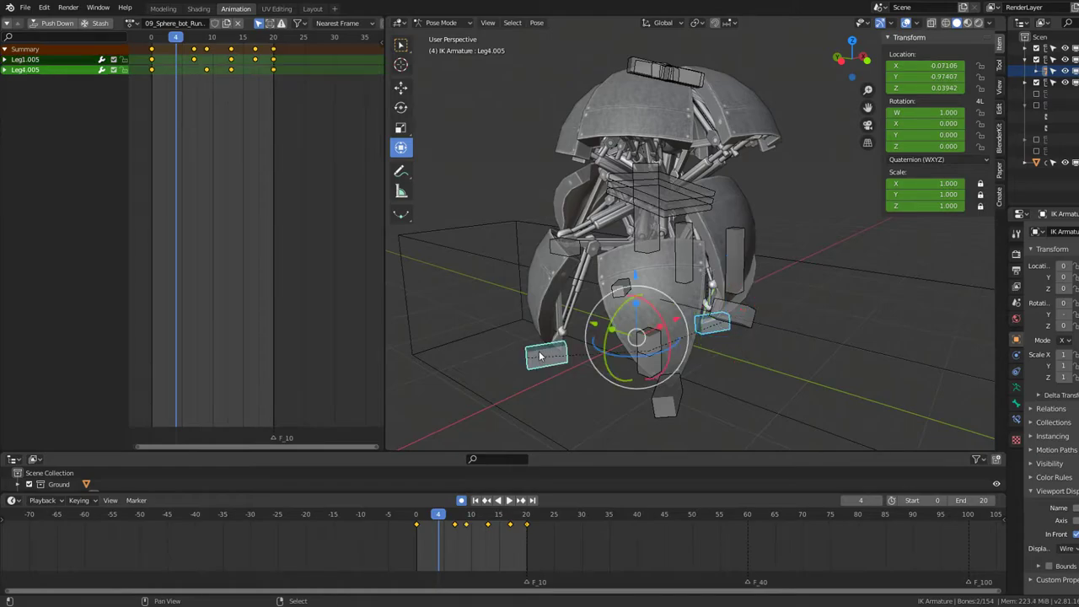
Step: Select all bones and duplicate their keys to frames -20 and +40 of the loop
key("KP_3")
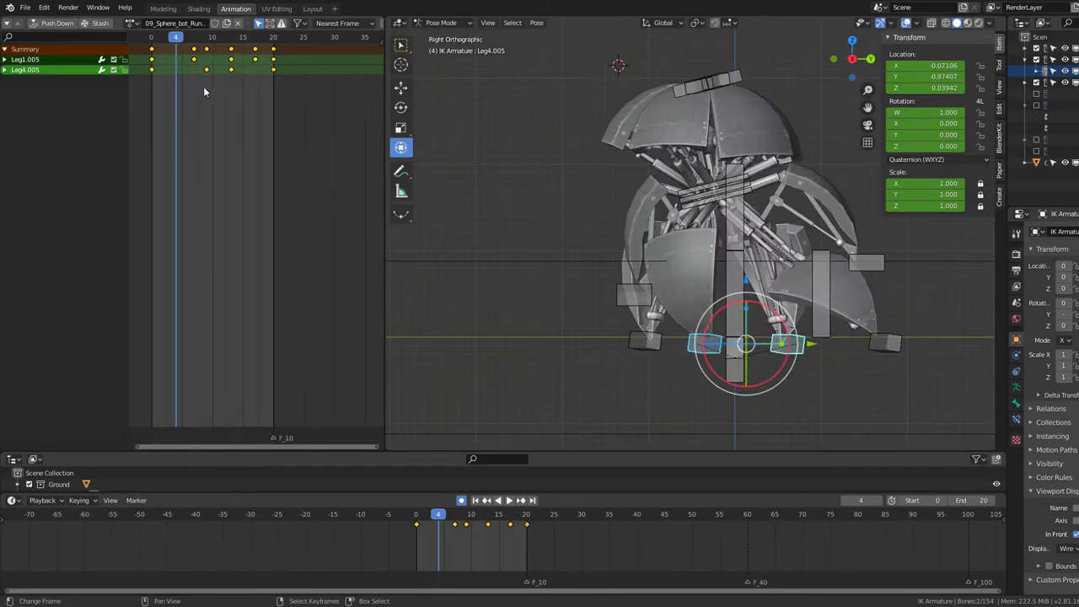
scroll(207, 87, "down", 1)
key("a")
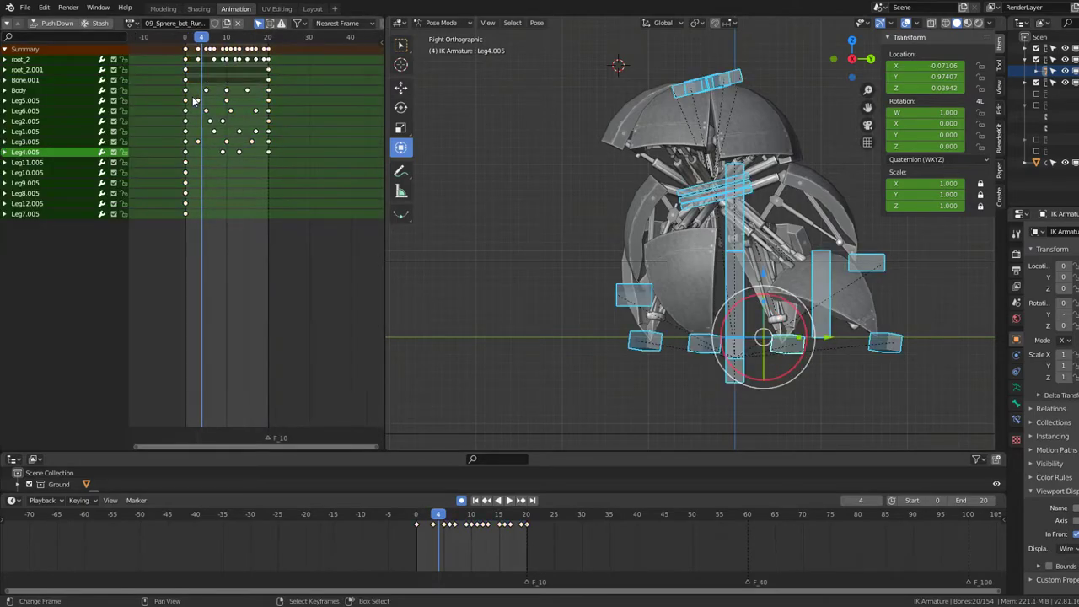
key("space")
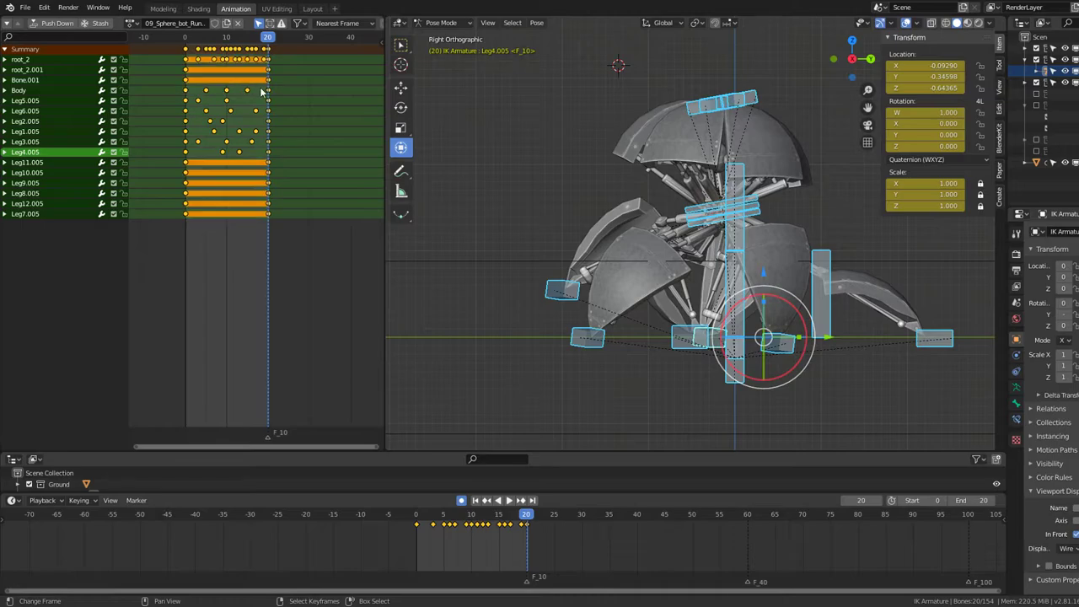
key("shift+d")
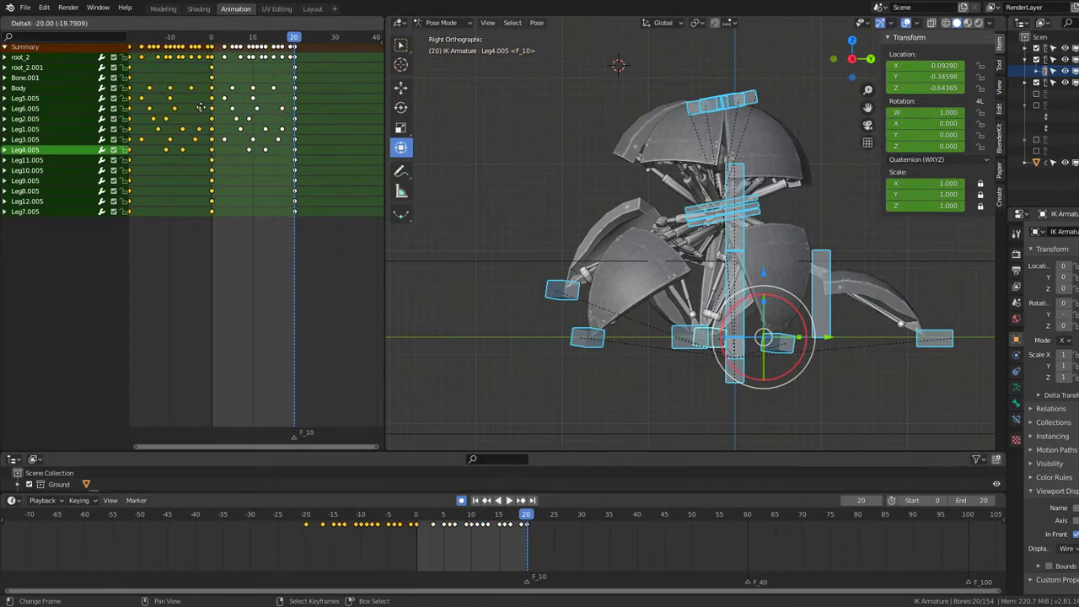
left_click(200, 108)
key("g")
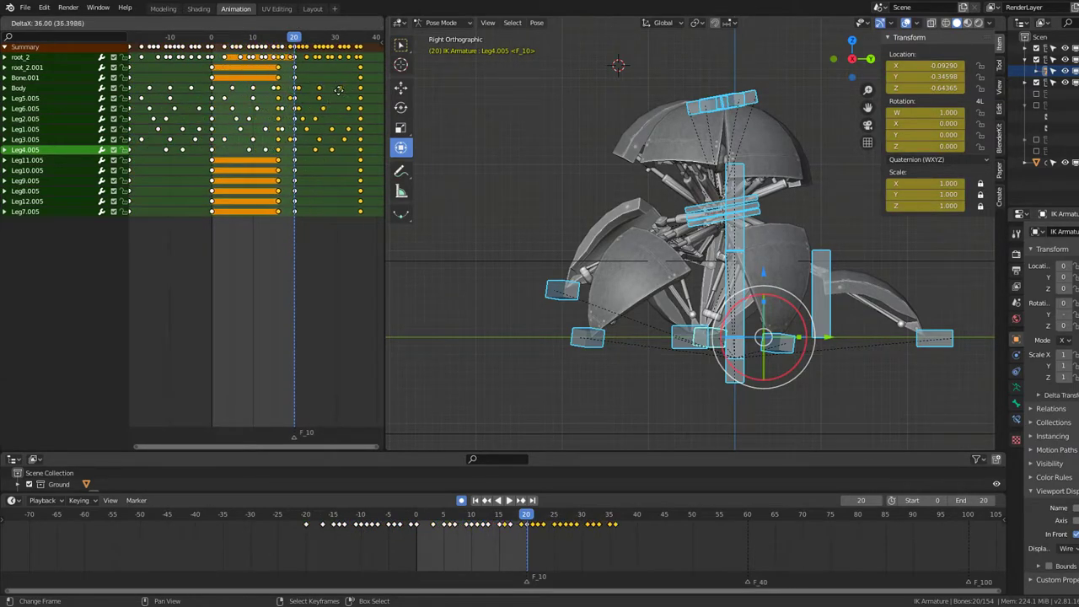
left_click(346, 90)
key("space")
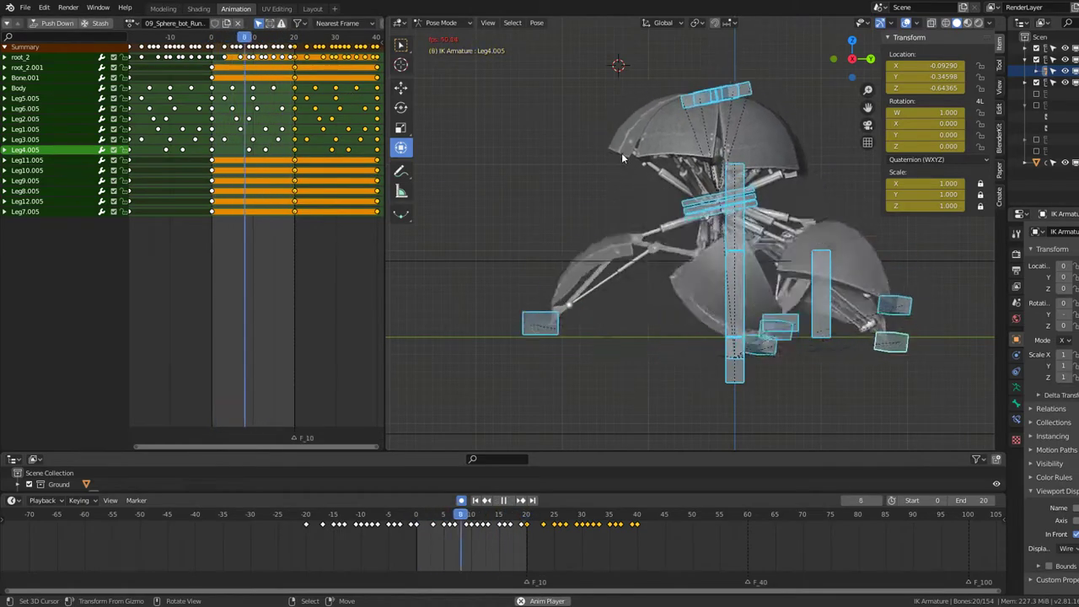
Step: Select the Leg1.005 and Leg4.005 leg bones in Pose Mode
left_click(623, 349)
middle_click_drag(622, 349, 639, 354)
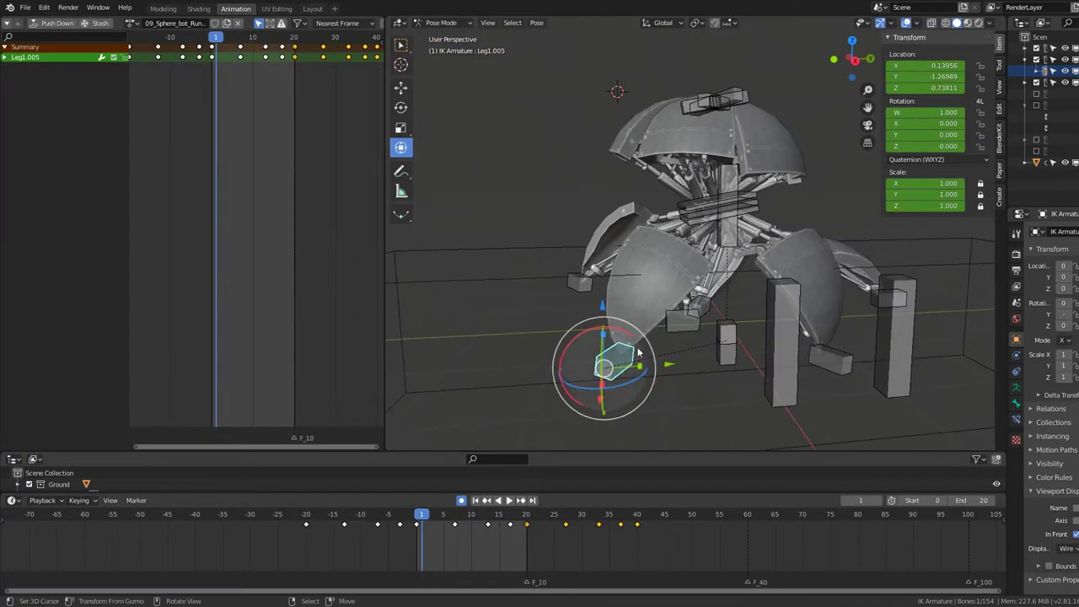
key("ctrl+Tab")
left_click(710, 313)
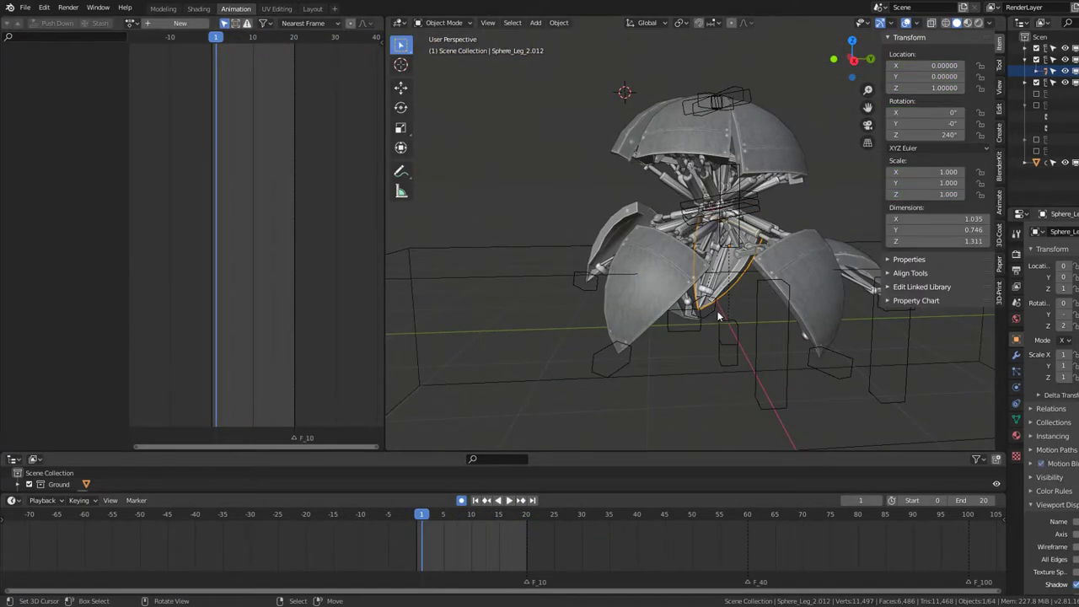
left_click(717, 317)
key("ctrl+Tab")
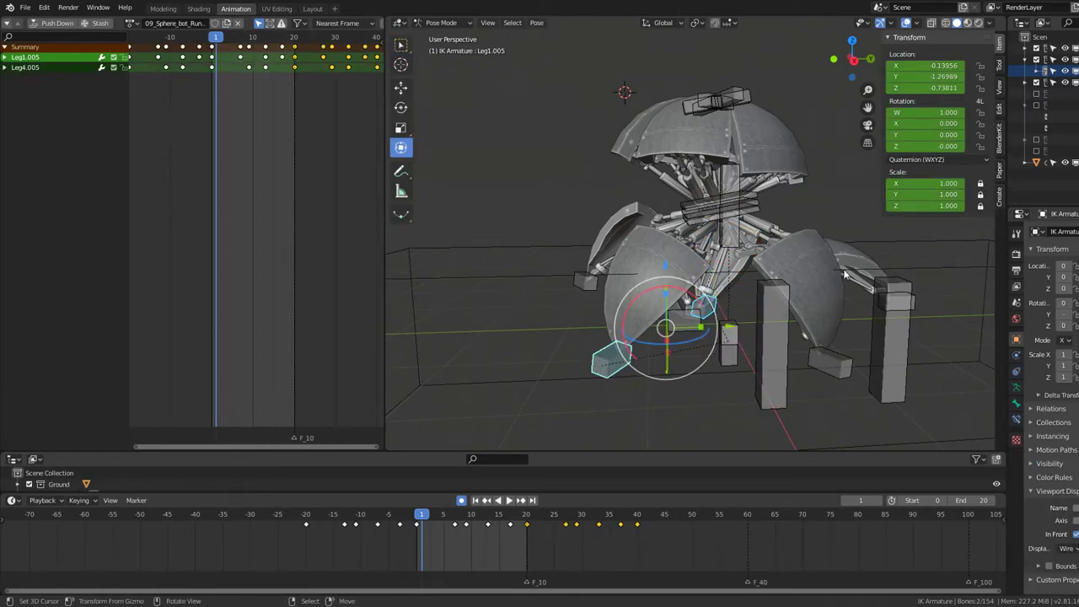
middle_click_drag(845, 274, 578, 253)
Step: Move both legs' keyframes 4 frames later, then play and start sliding them again
key("a")
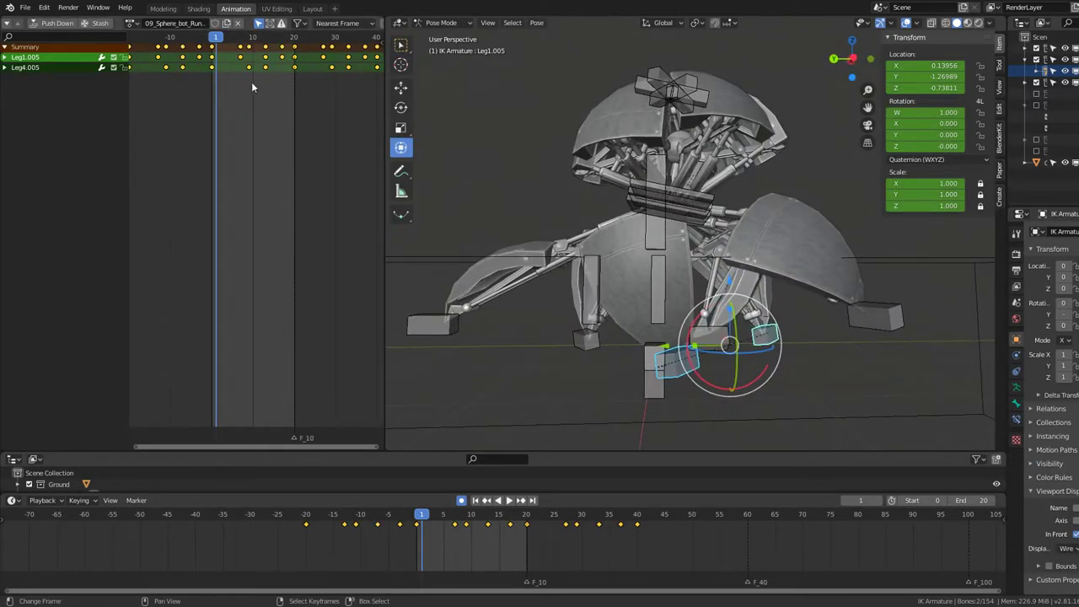
key("g")
left_click(268, 89)
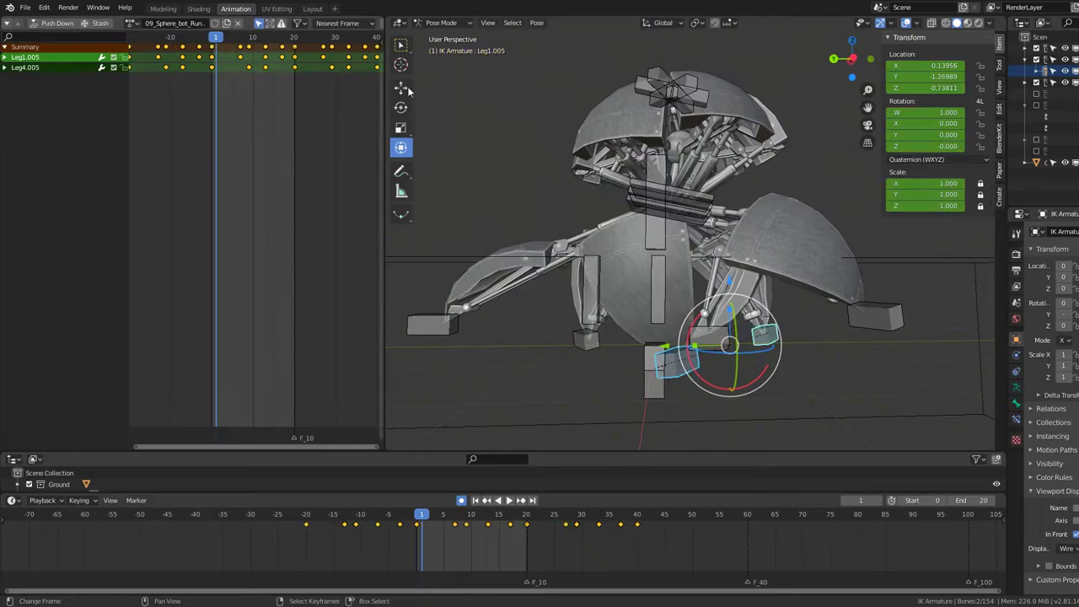
key("KP_3")
key("space")
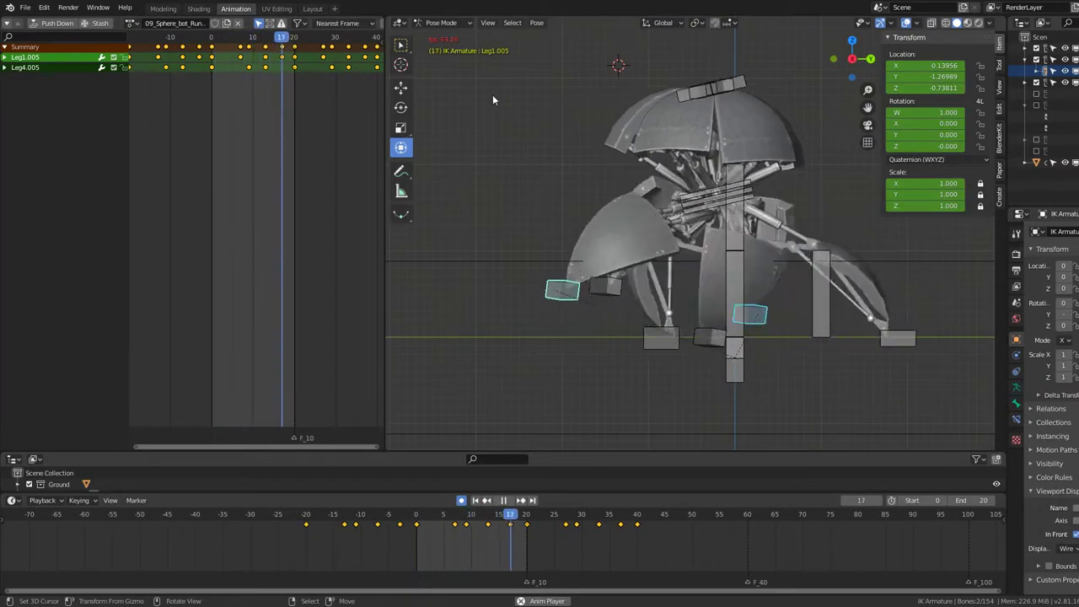
key("Home")
key("g")
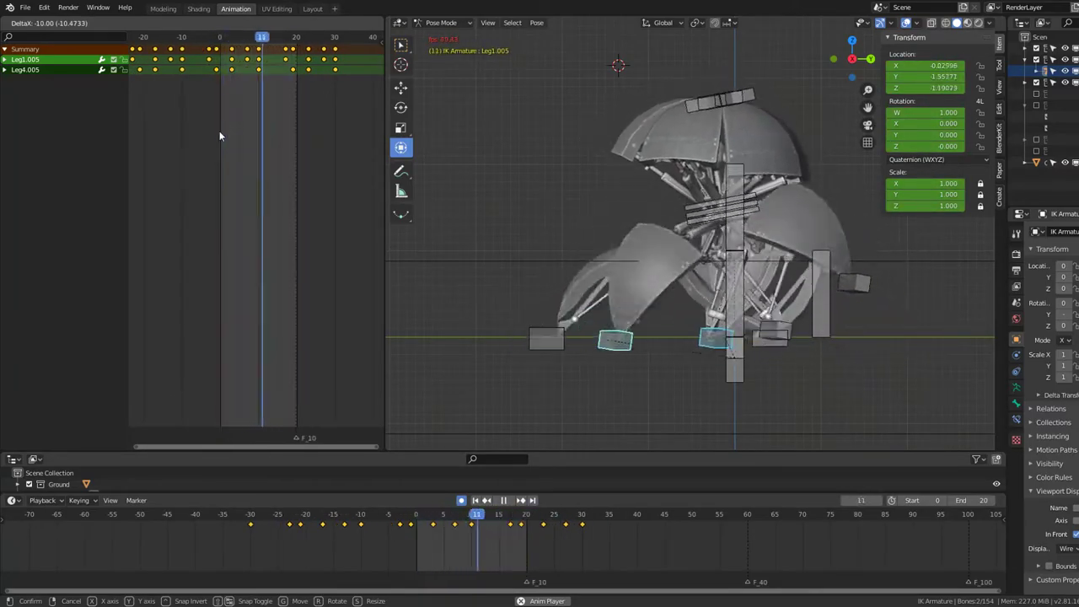
Step: Place the Leg1.005/Leg4.005 keys at -10, nudge them about 4 frames later, and replay
left_click(219, 135)
key("space")
key("space")
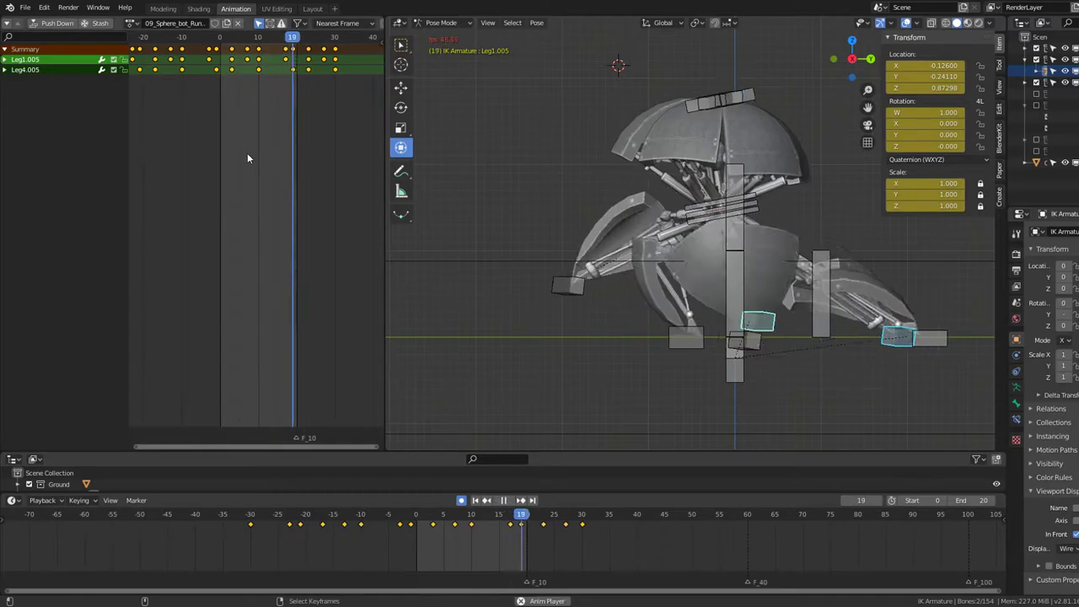
key("g")
left_click(266, 157)
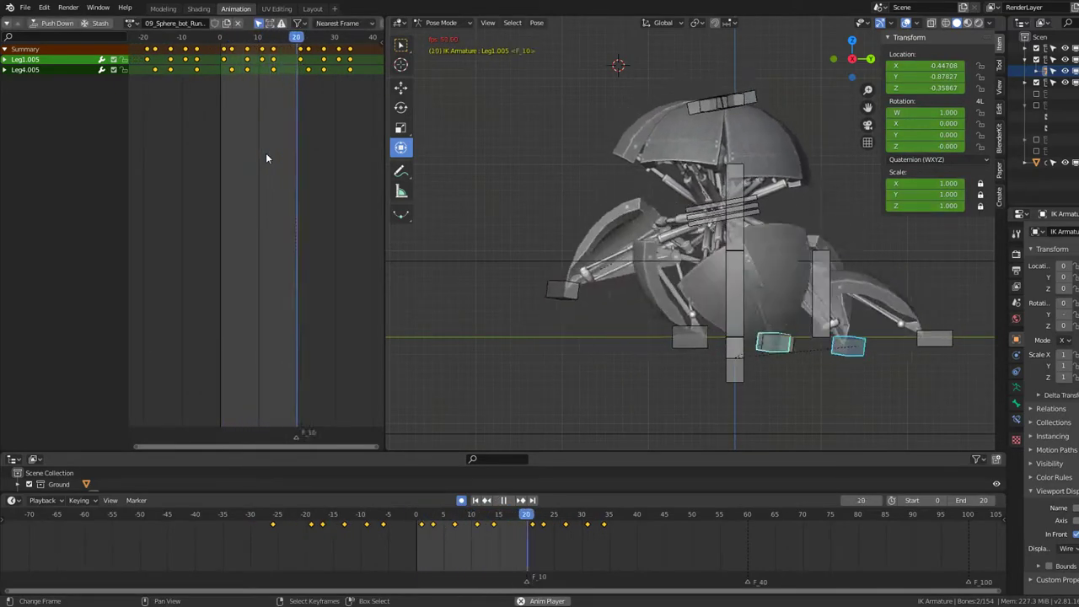
key("space")
key("space")
key("space")
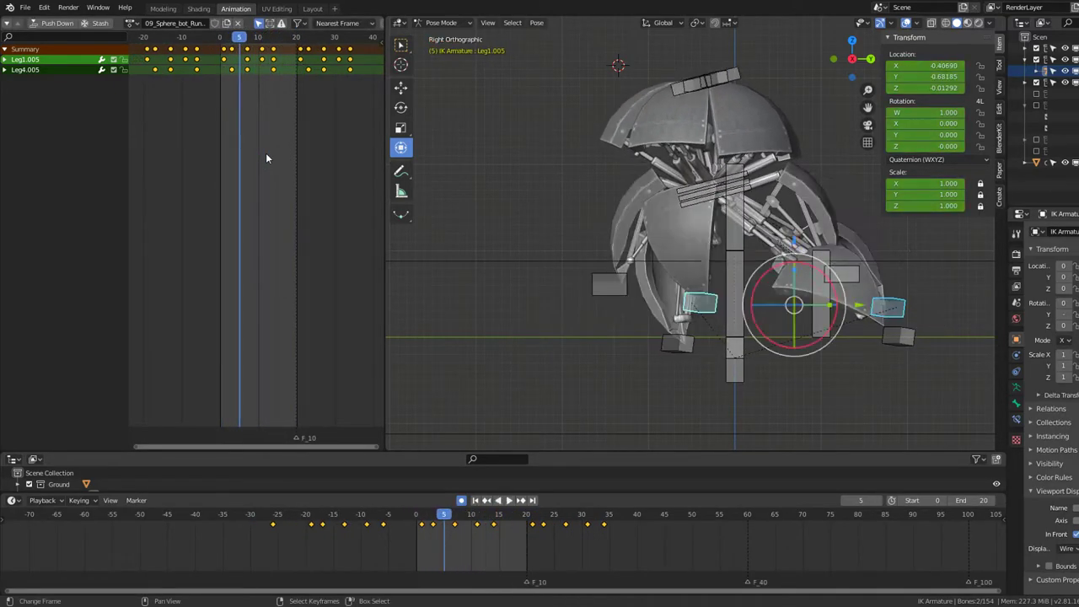
key("space")
key("space")
key("space")
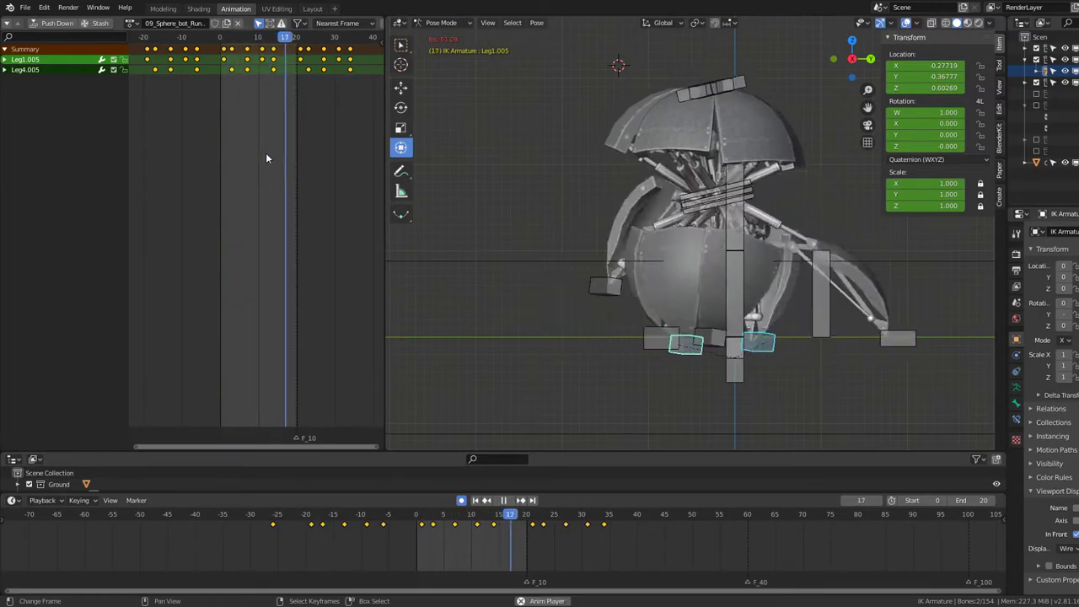
key("space")
key("space")
key("space")
key("space")
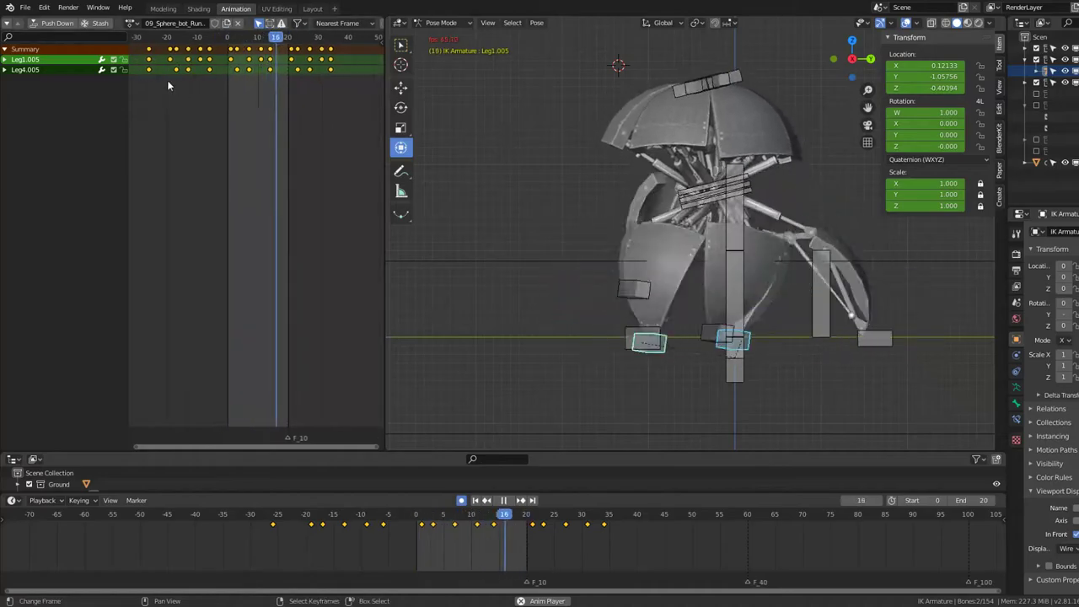
mouse_move(503, 142)
middle_mouse_down()
mouse_move(810, 165)
mouse_move(604, 147)
mouse_move(642, 136)
mouse_move(602, 143)
mouse_move(771, 199)
mouse_move(734, 184)
mouse_move(637, 186)
middle_mouse_up()
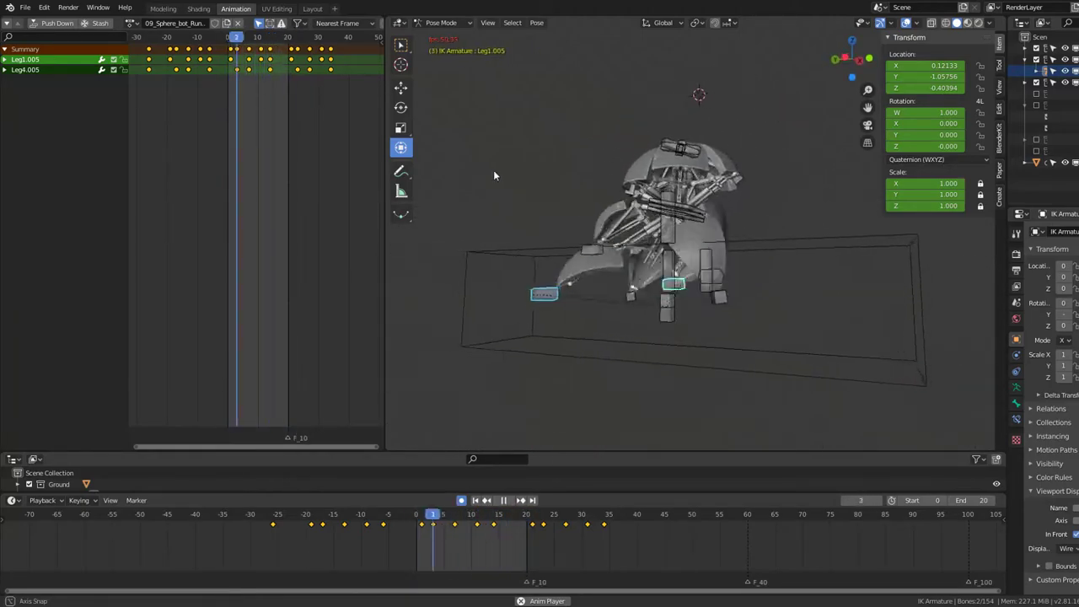
Step: Hide the viewport overlays and slide the Leg1.005 and Leg4.005 keys about 3 frames later
middle_click_drag(454, 175, 481, 174)
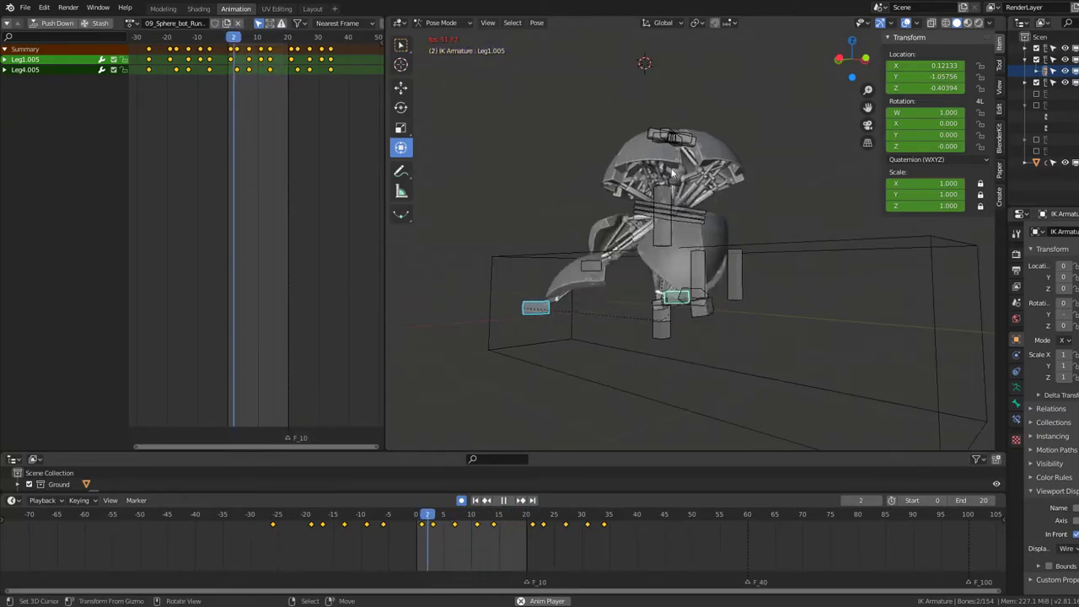
left_click(906, 24)
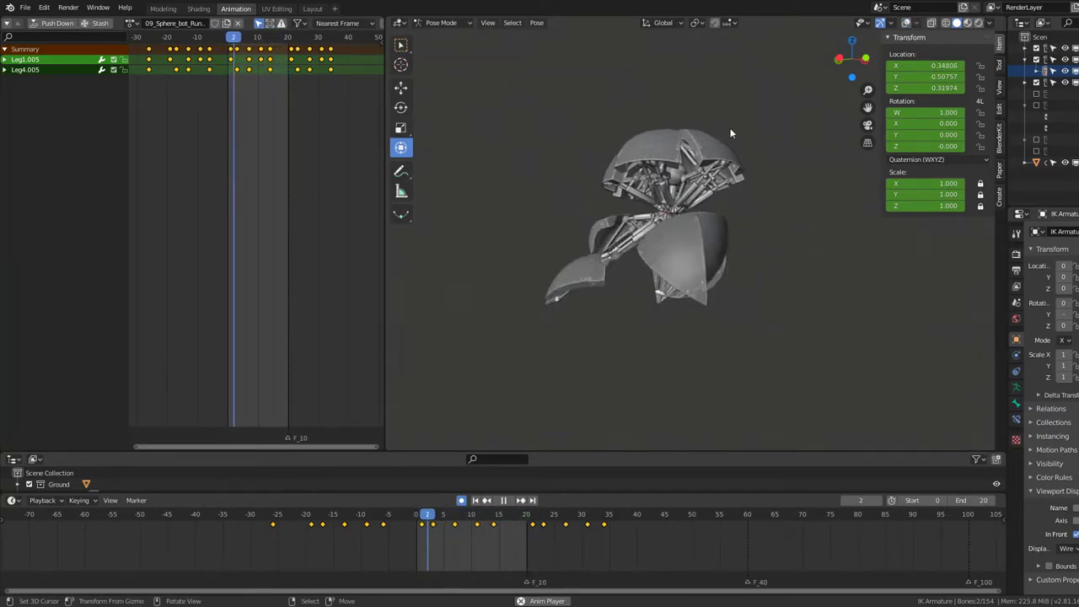
key("g")
left_click(369, 141)
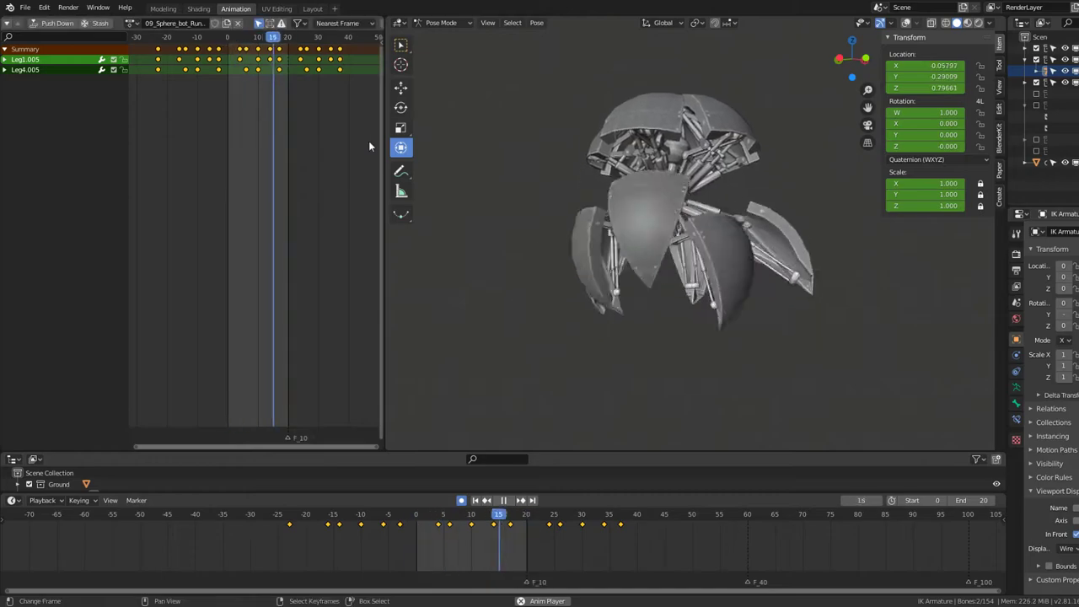
key("g")
left_click(292, 125)
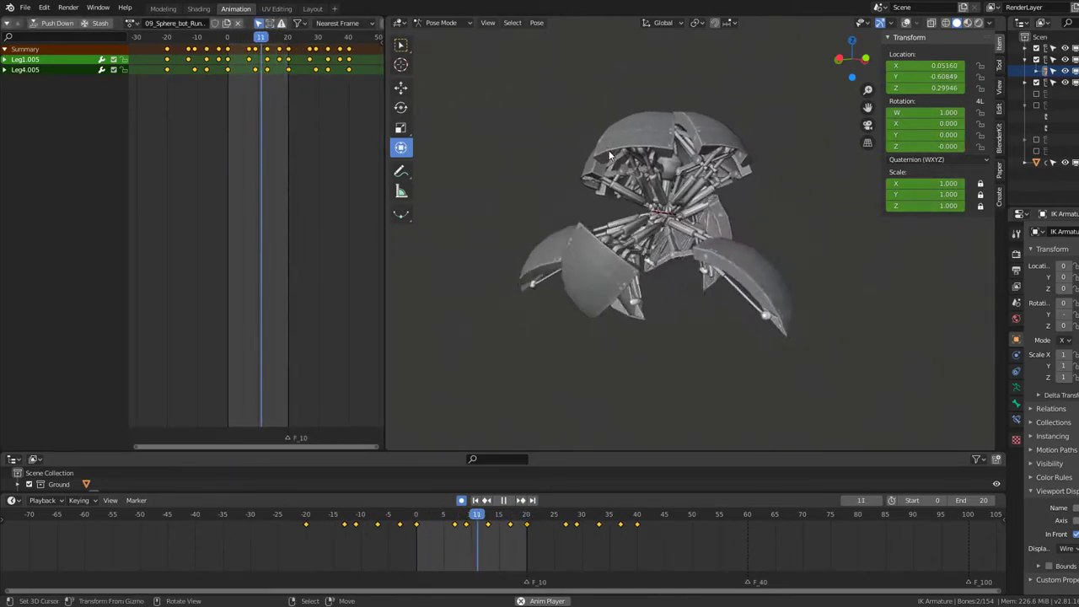
Step: Shift the selected leg keys two more frames later and replay the animation
mouse_move(708, 194)
middle_mouse_down()
mouse_move(796, 175)
mouse_move(698, 137)
middle_mouse_up()
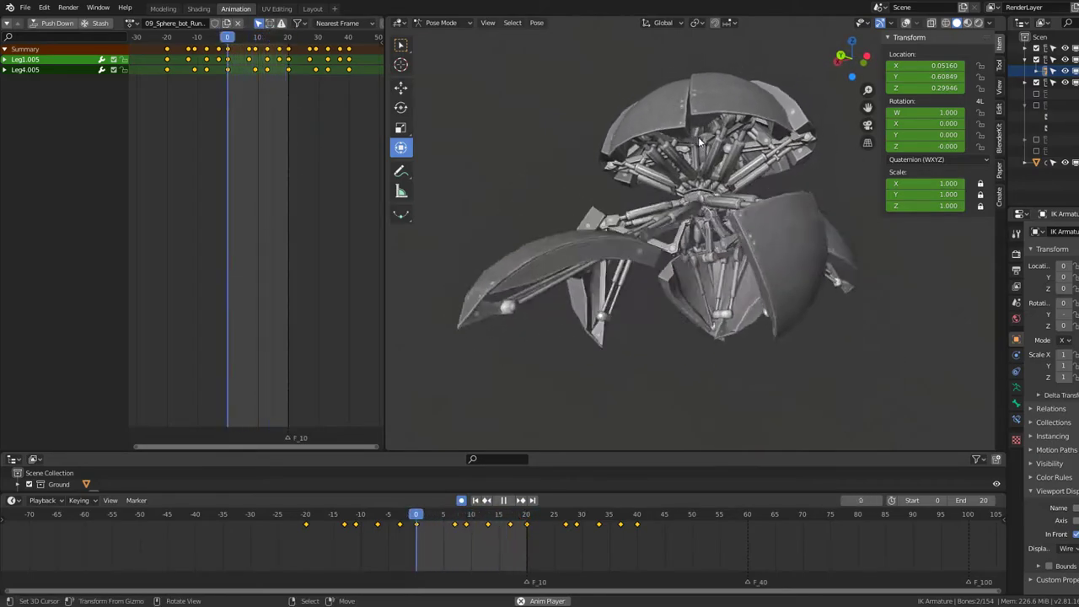
mouse_move(698, 141)
middle_mouse_down()
mouse_move(674, 277)
mouse_move(767, 282)
mouse_move(762, 264)
mouse_move(600, 235)
middle_mouse_up()
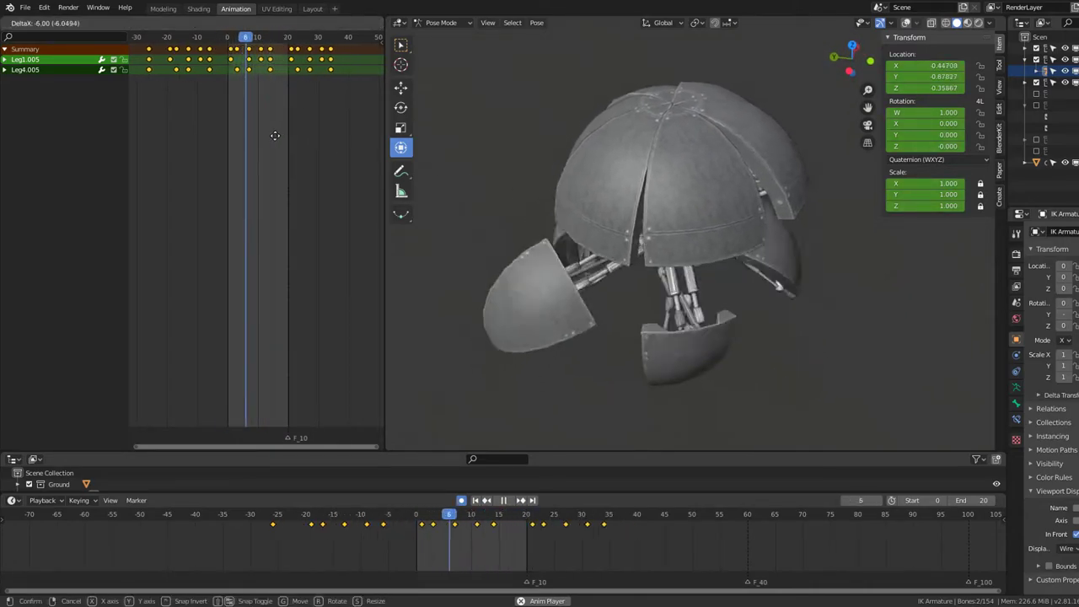
mouse_move(531, 155)
middle_mouse_down()
mouse_move(628, 199)
mouse_move(614, 134)
middle_mouse_up()
key("space")
key("space")
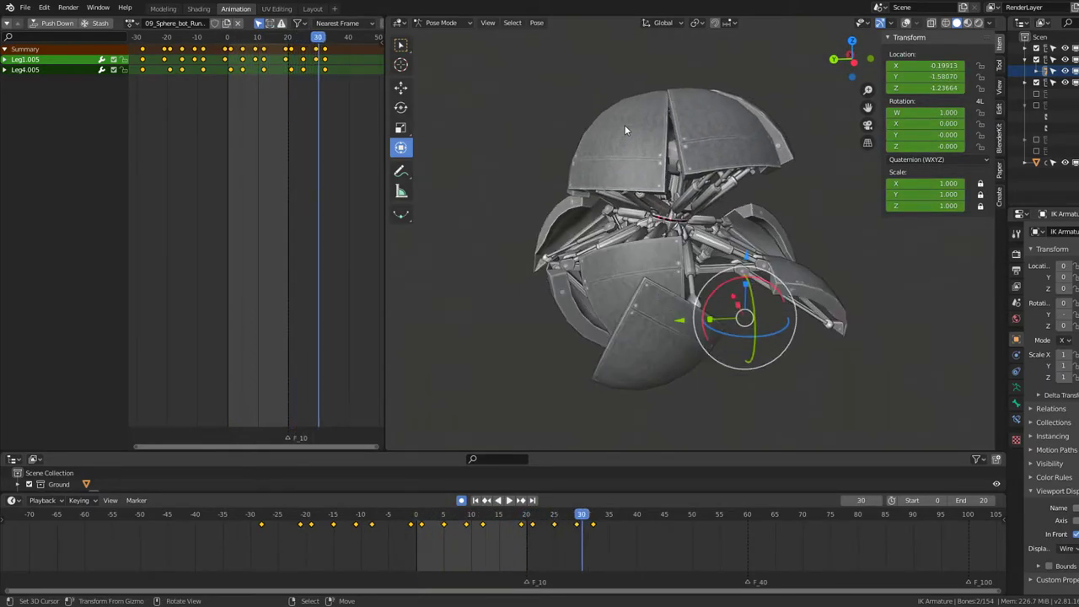
key("g")
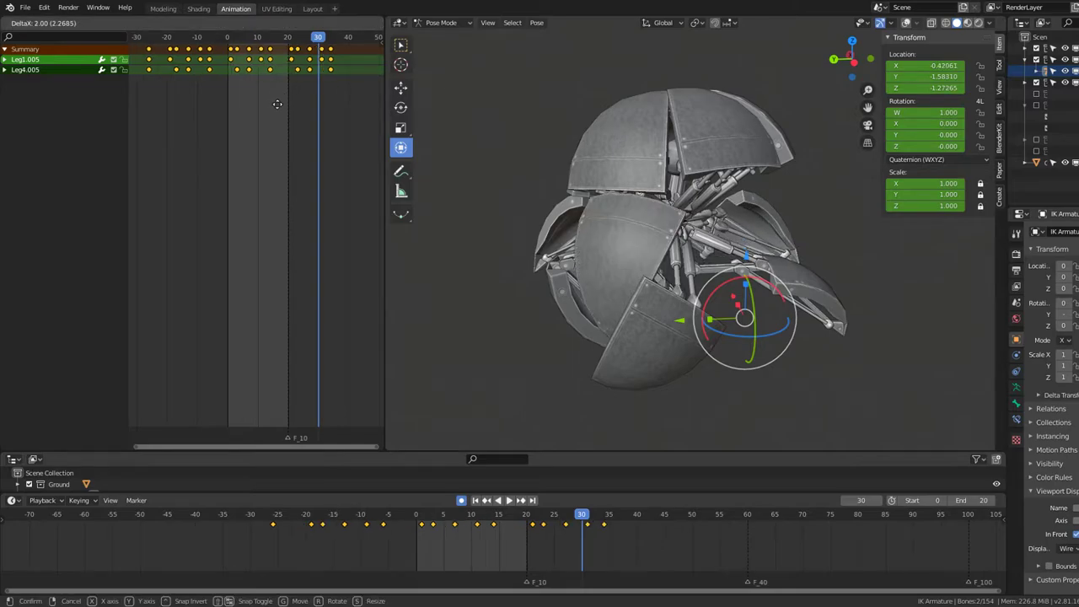
key("space")
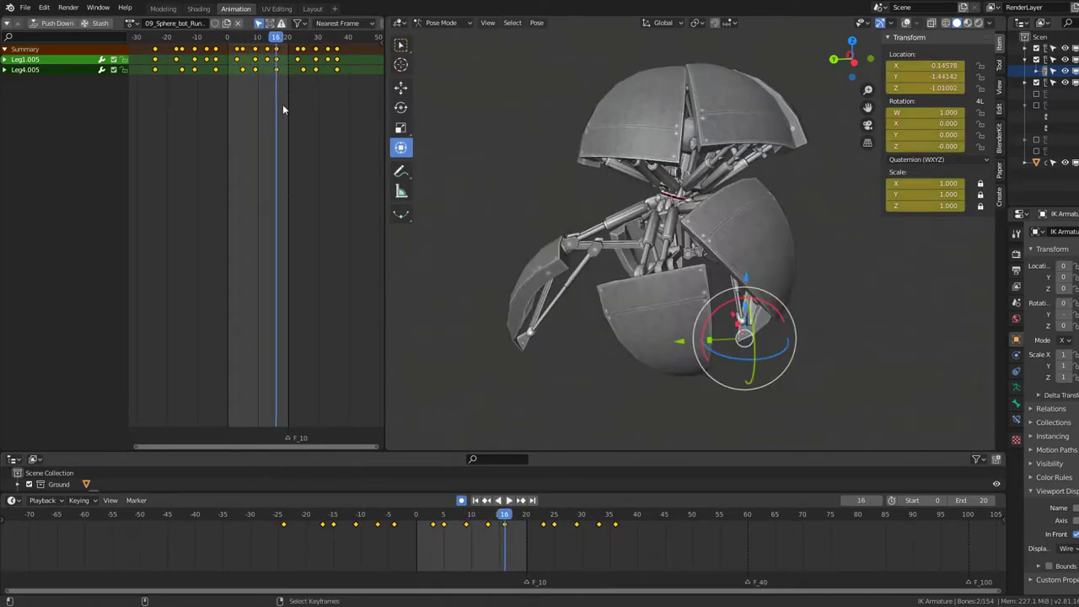
Step: Scrub from frame 0 to 19 and play the run-cycle loop to check the new timing
left_click(226, 88)
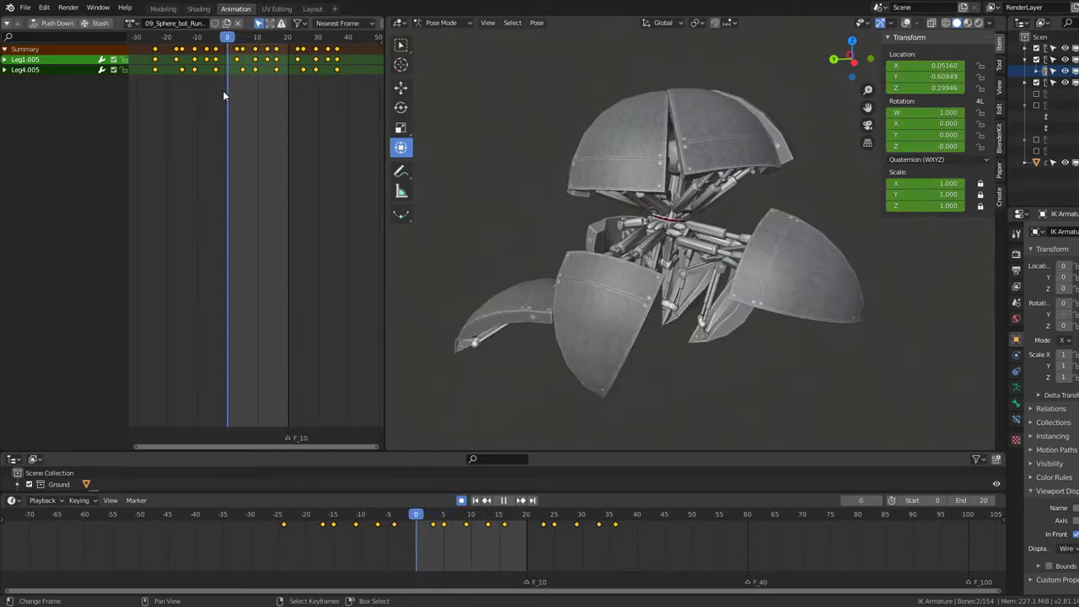
left_click_drag(222, 91, 272, 100)
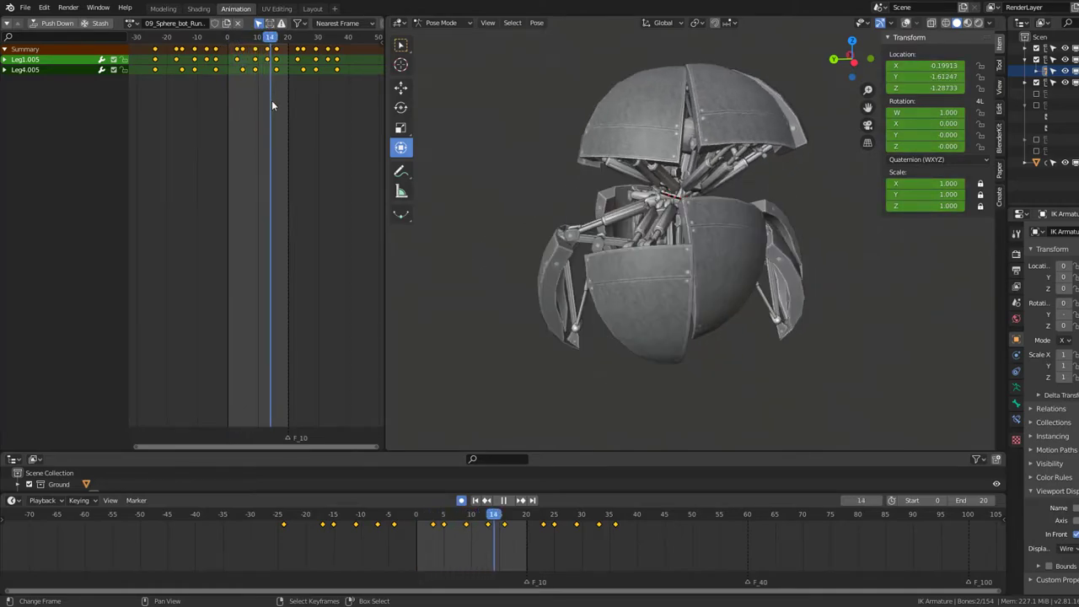
left_click_drag(271, 100, 283, 102)
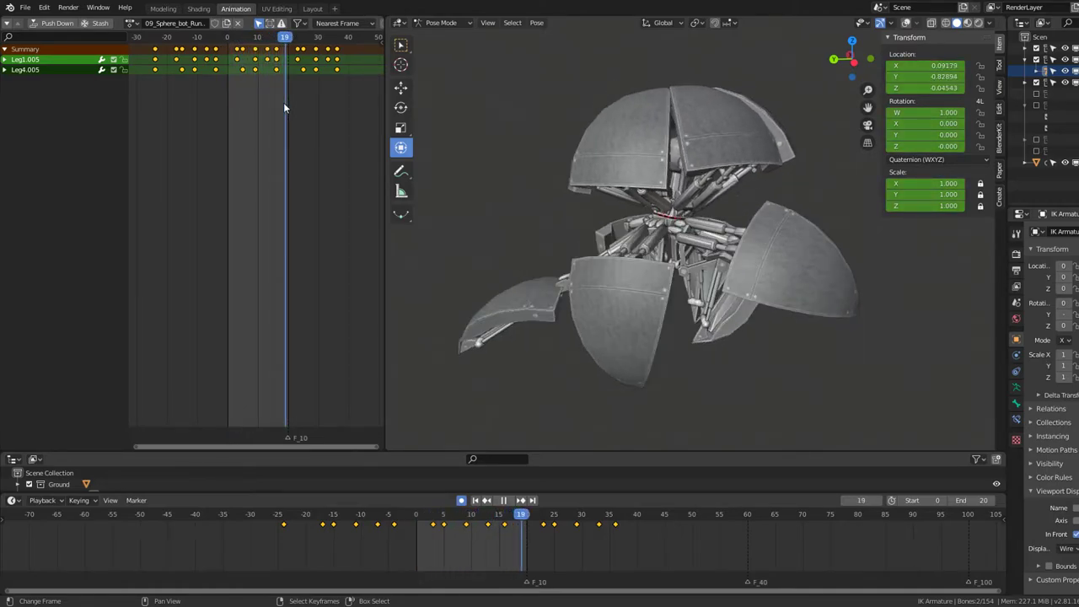
key("space")
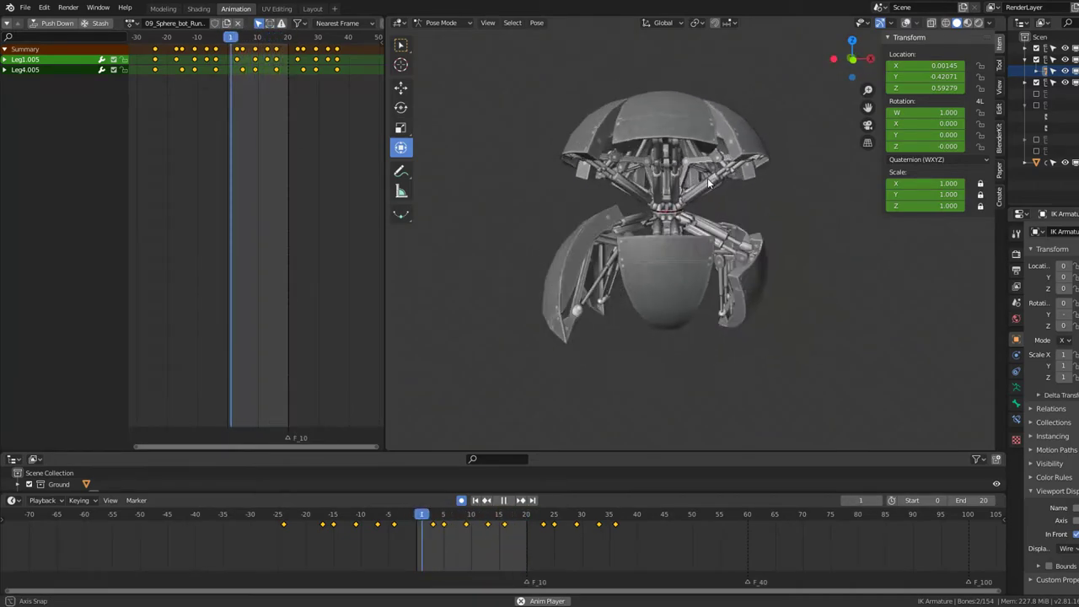
middle_click_drag(751, 180, 566, 174)
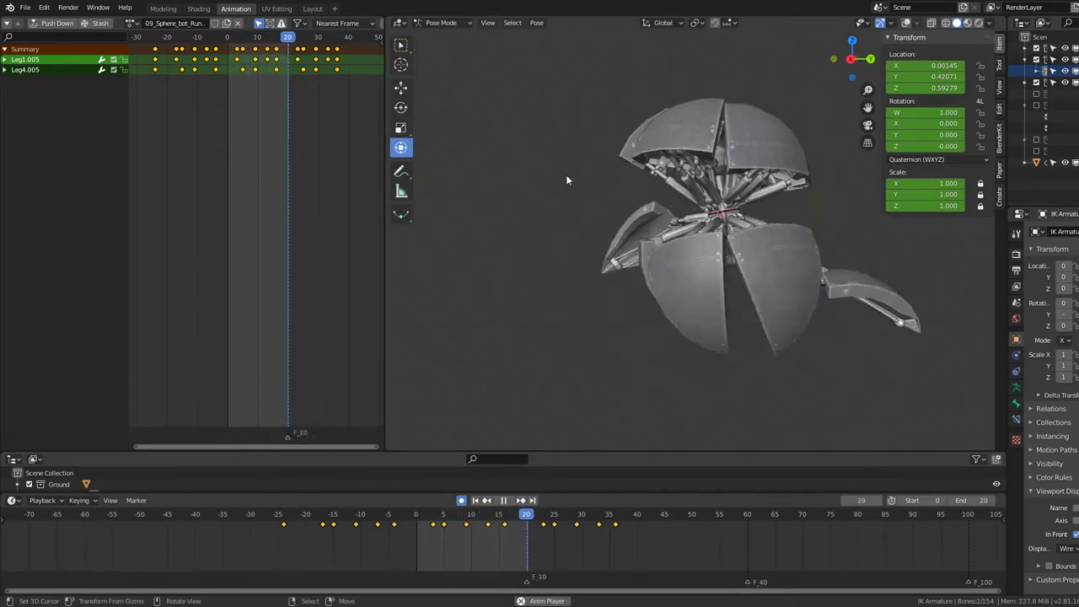
left_click(131, 23)
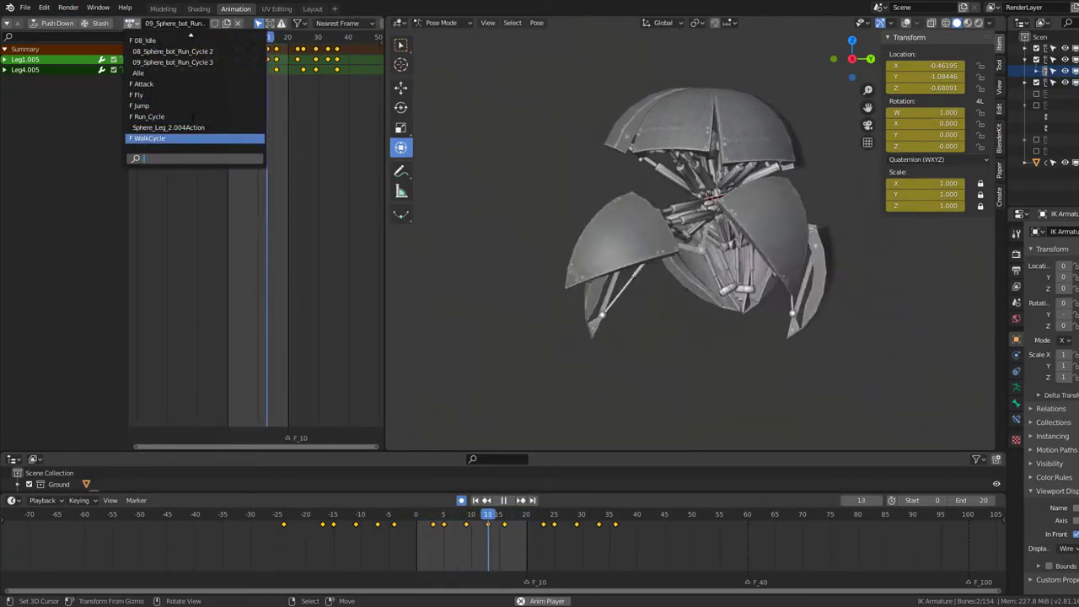
Step: Preview the Run_Cycle action, extend the end frame to 40, then reassign 09_Sphere_bot_Run_Cycle 3
left_click(168, 117)
mouse_move(558, 199)
middle_mouse_down()
mouse_move(663, 226)
mouse_move(544, 198)
middle_mouse_up()
scroll(545, 197, "down", 3)
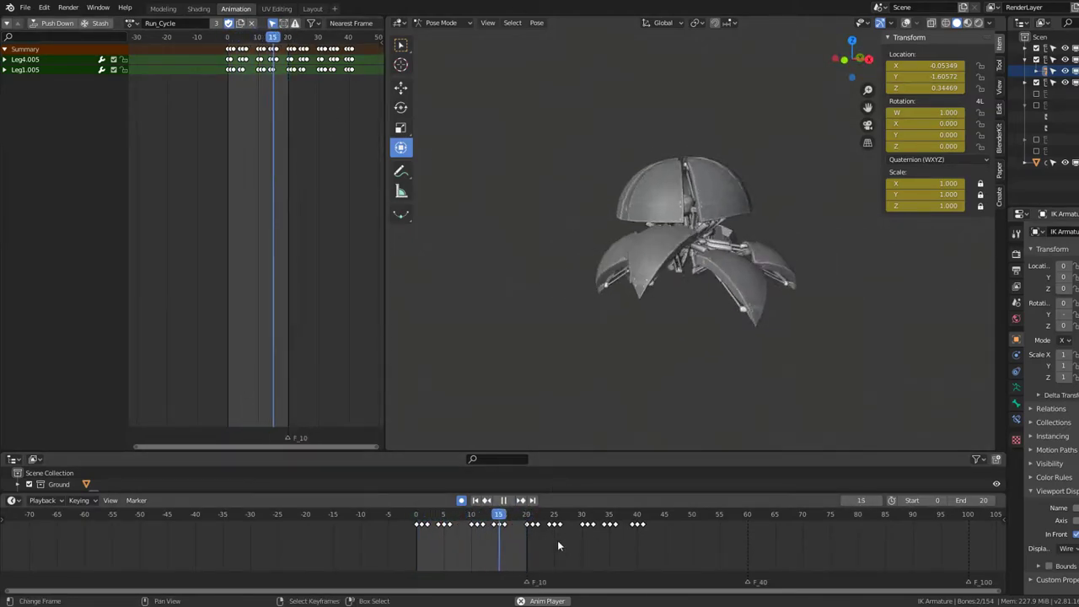
left_click_drag(961, 500, 978, 500)
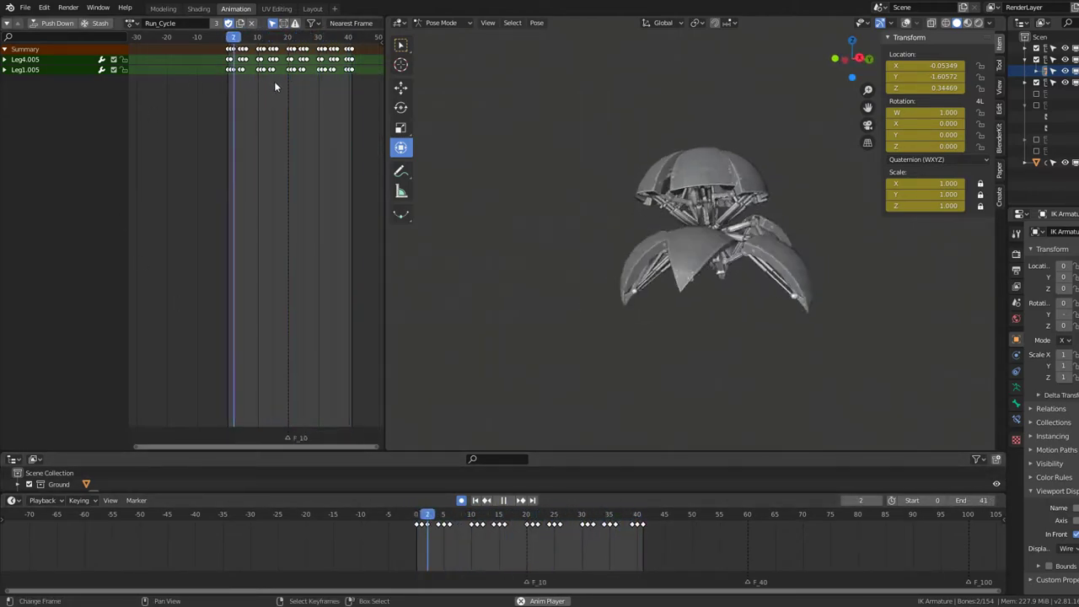
left_click(131, 23)
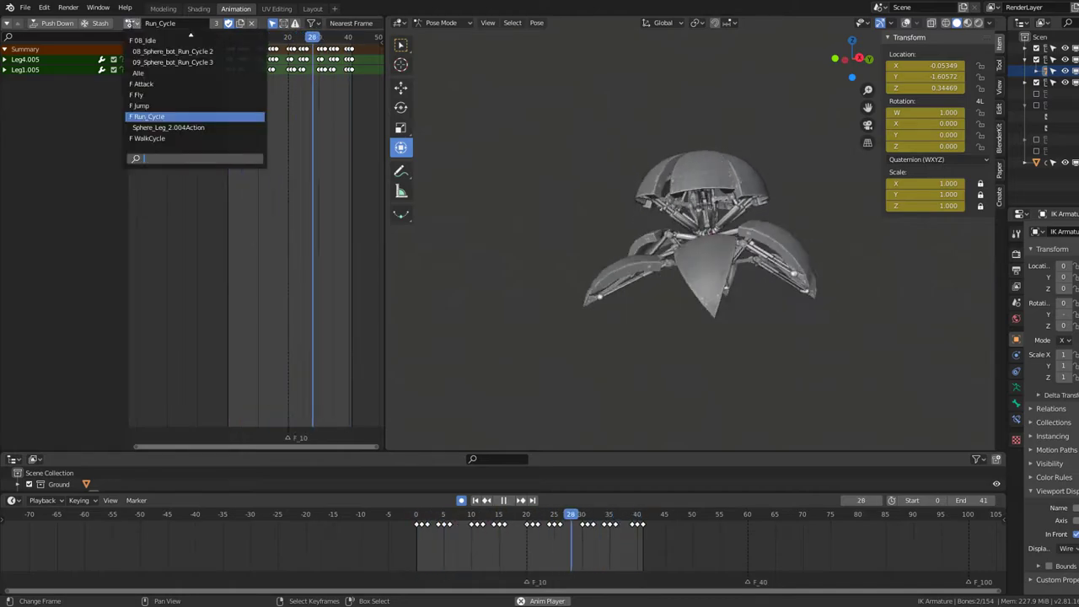
left_click(169, 61)
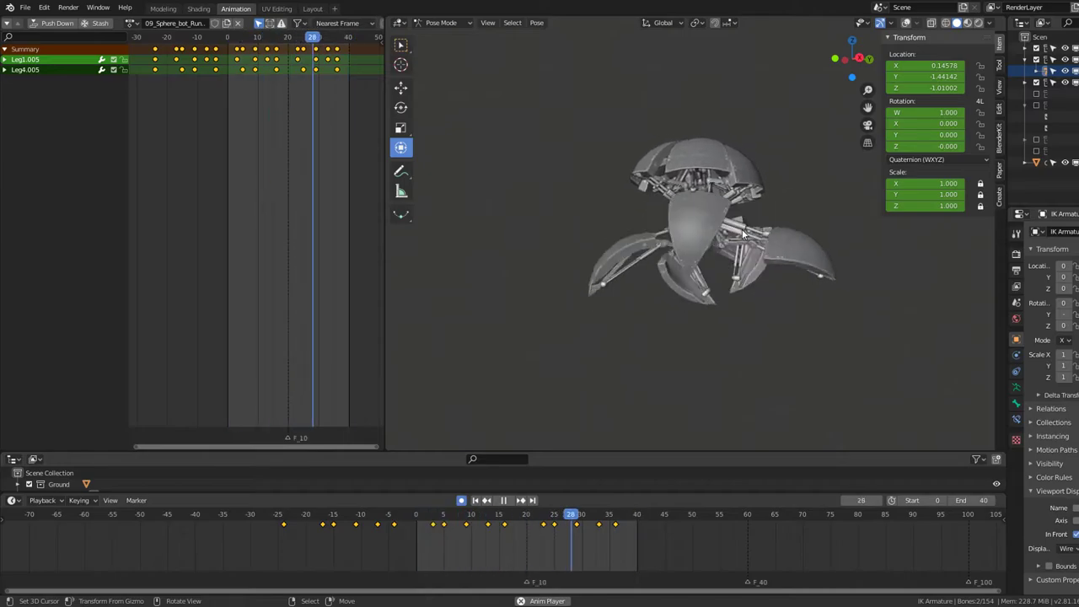
Step: Show the bone overlays, select every bone of the armature, and return to frame 0
key("shift+alt+z")
left_click(698, 177)
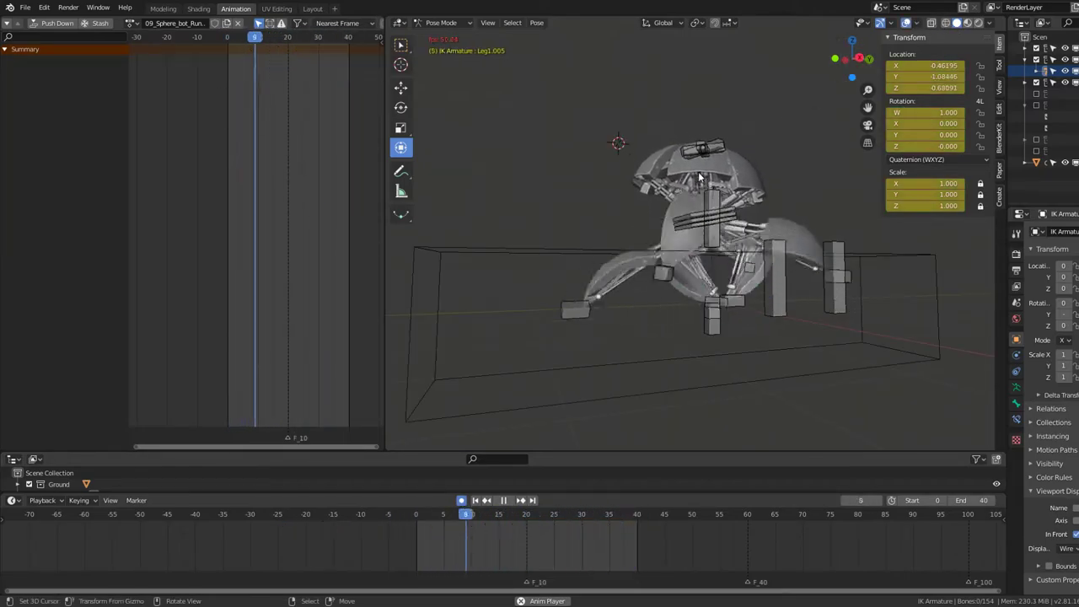
key("a")
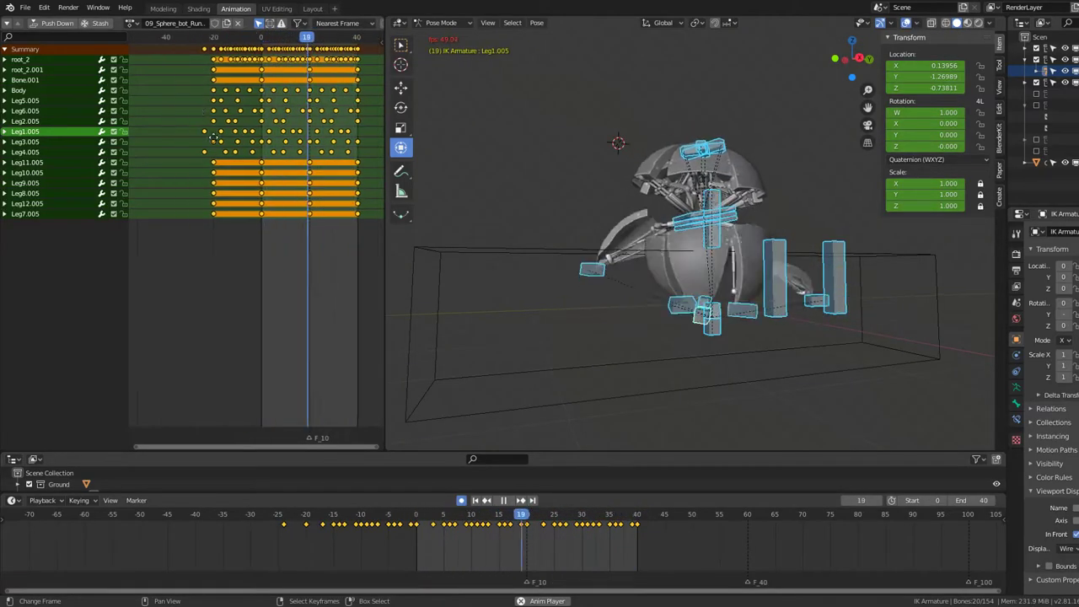
scroll(235, 77, "up", 2)
key("Escape")
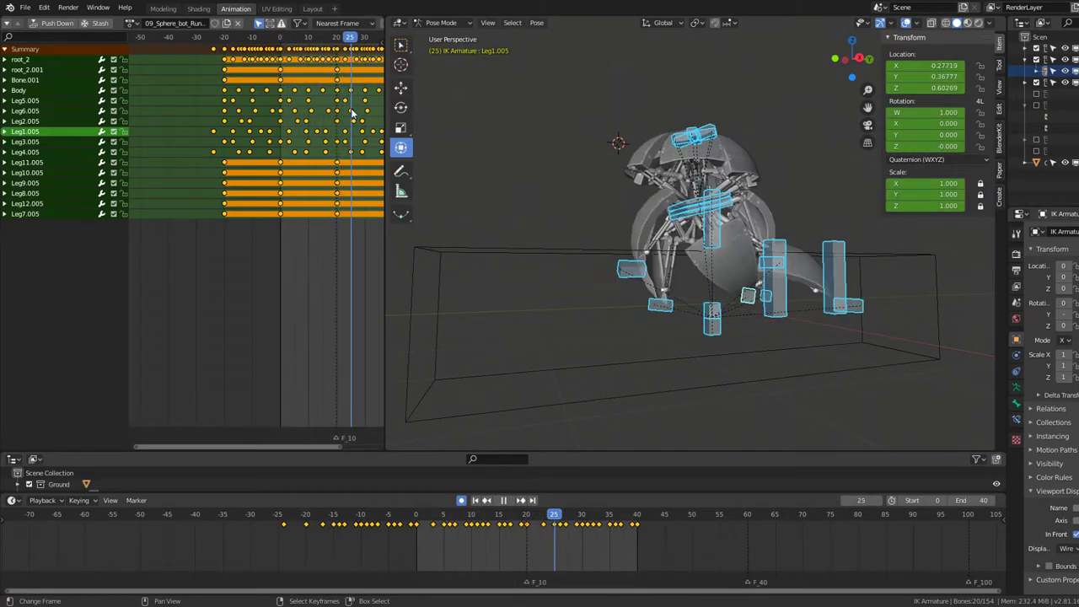
key("space")
scroll(233, 133, "down", 5, "ctrl")
key("shift+Left")
key("space")
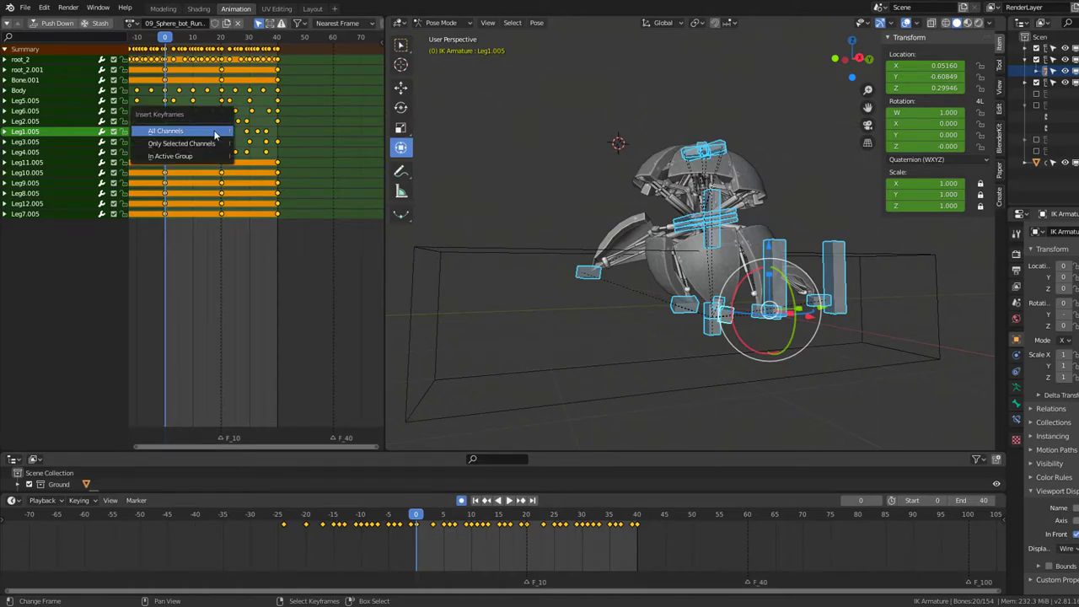
Step: Fit all keyframes in the Dope Sheet and review the robot with overlays hidden
key("Home")
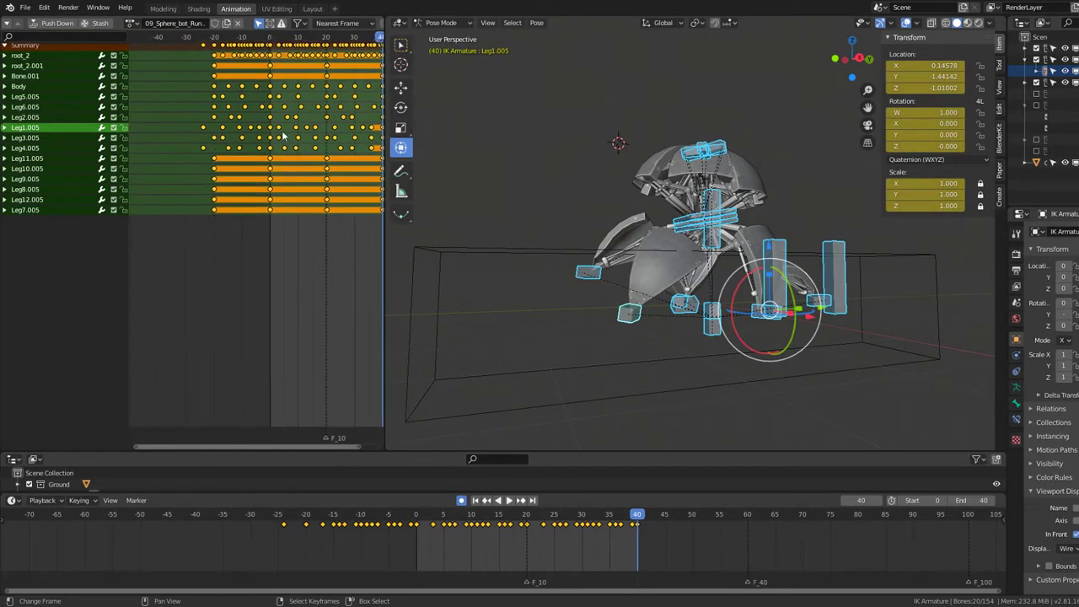
middle_click_drag(335, 192, 329, 199)
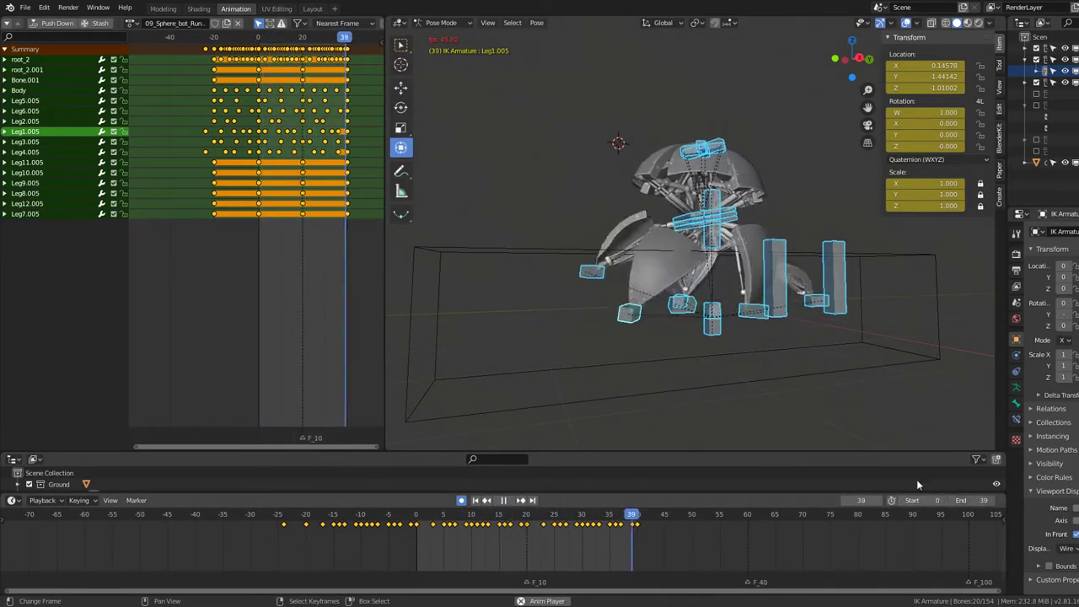
scroll(674, 245, "up", 3)
middle_click_drag(641, 234, 708, 238)
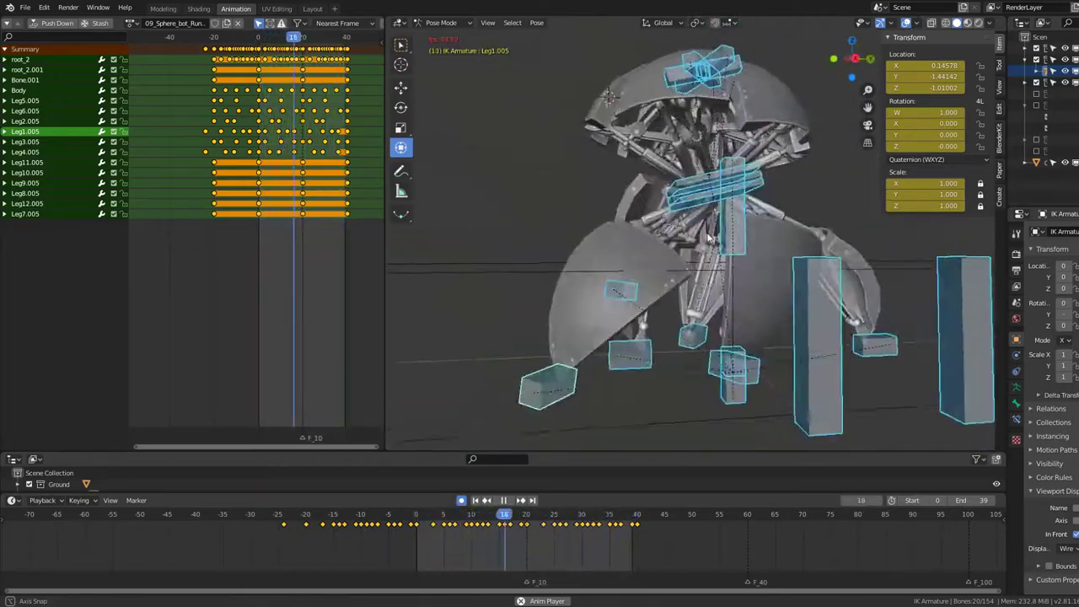
scroll(708, 238, "down", 2)
left_click(906, 24)
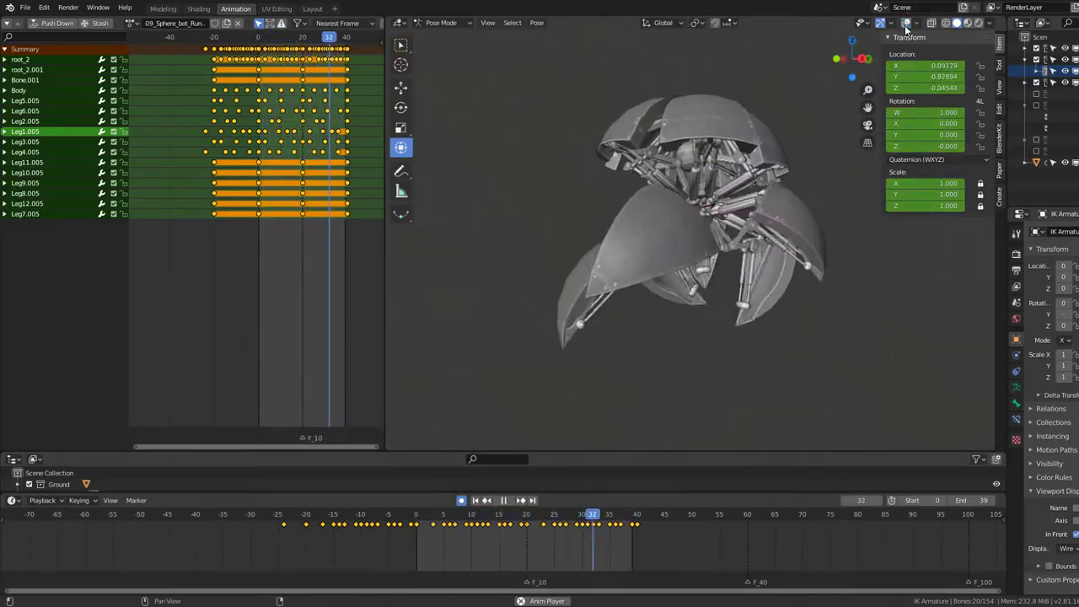
middle_click_drag(666, 115, 793, 123)
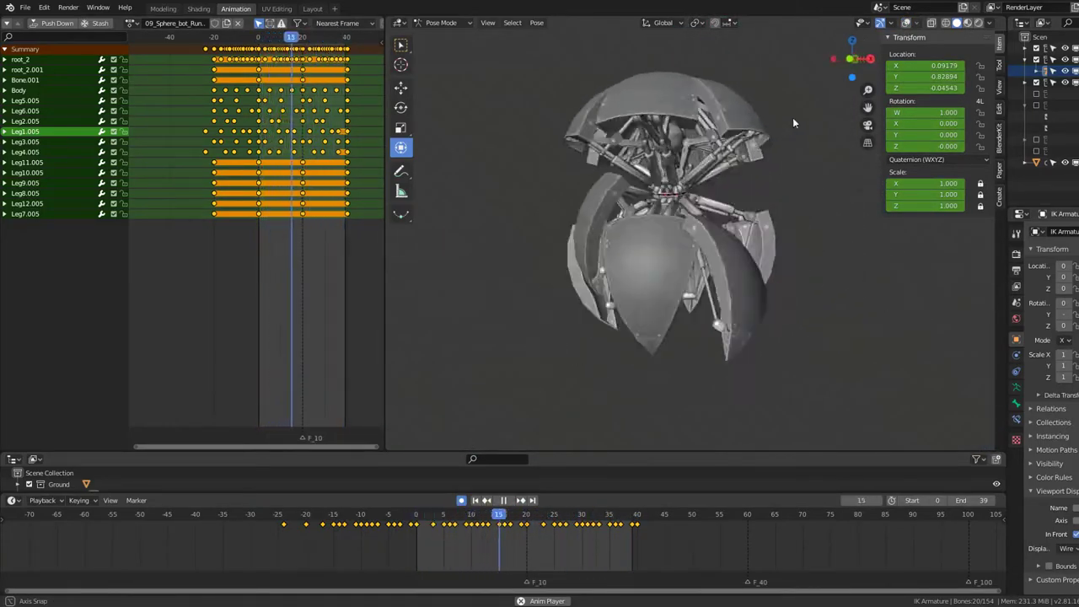
middle_click_drag(899, 111, 653, 116)
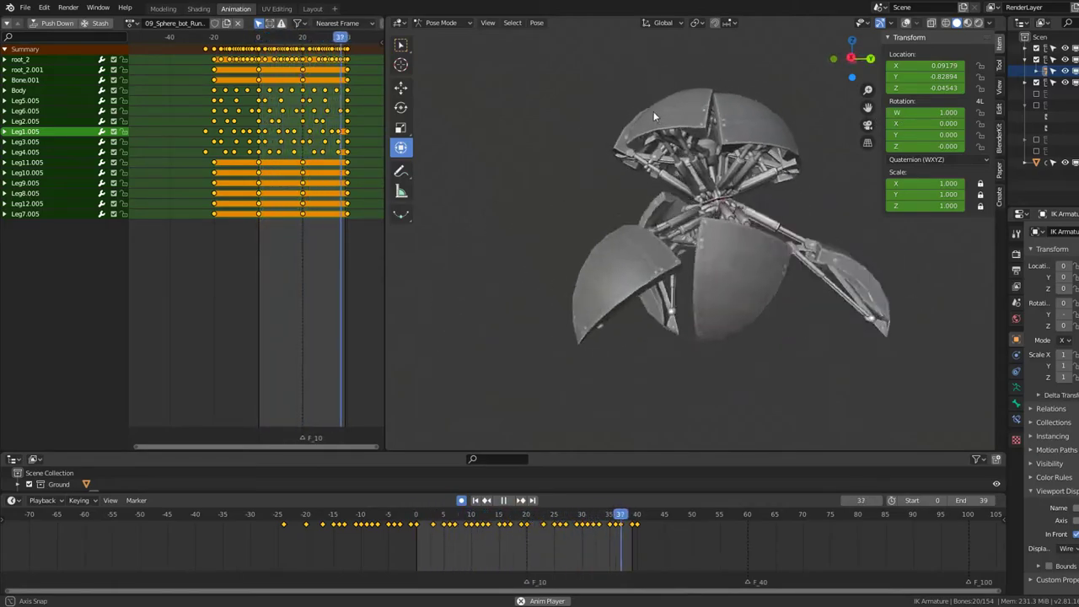
scroll(224, 61, "up", 1)
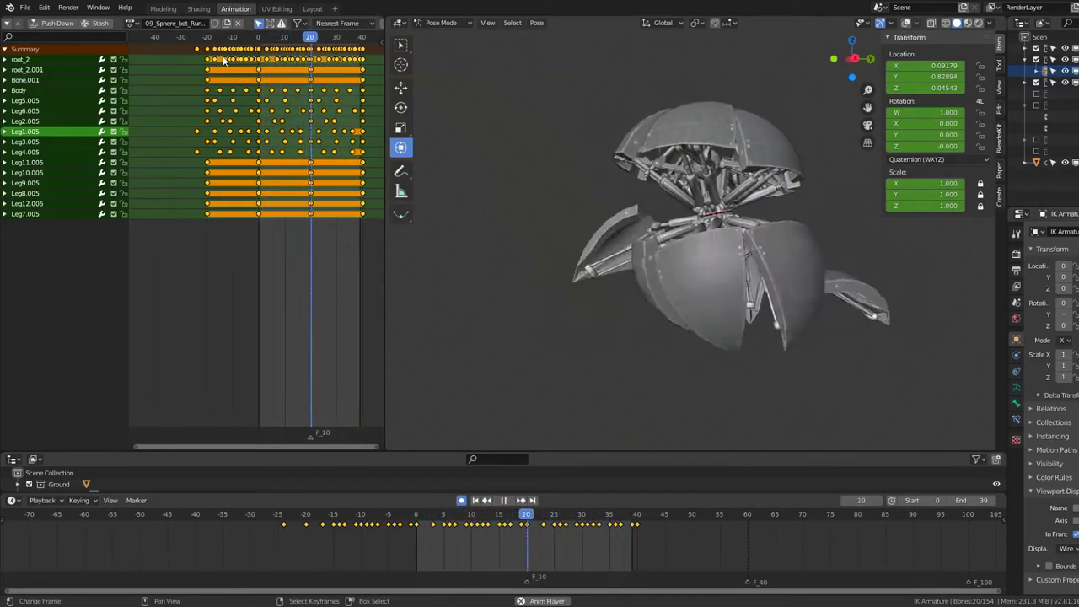
scroll(228, 59, "up", 3)
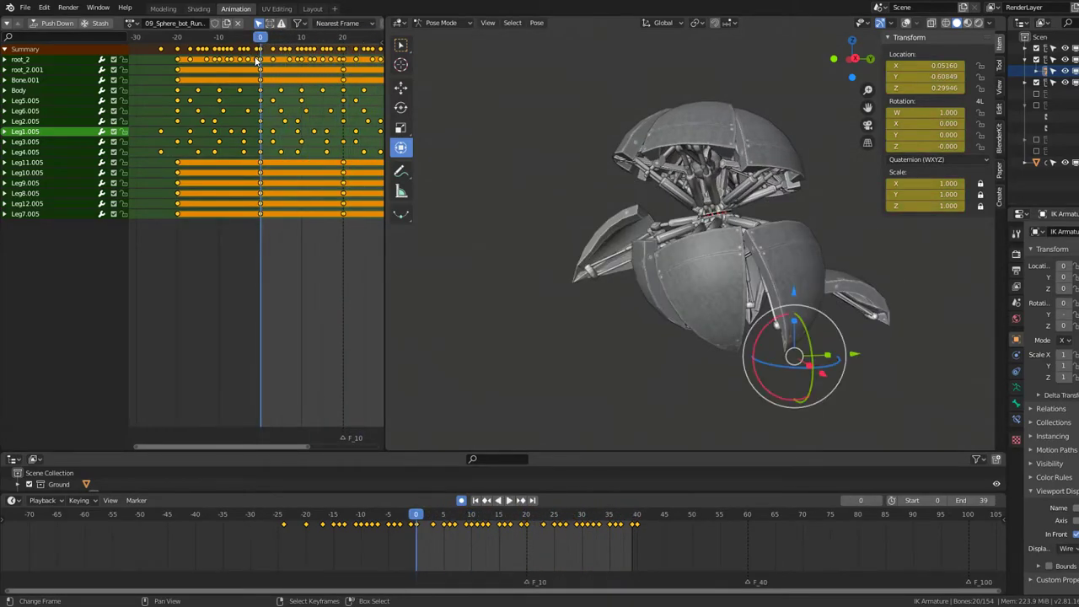
Step: Box-select the run cycle's keyframes and play the animation to review their timing
left_click(257, 60)
left_click_drag(229, 111, 121, 263)
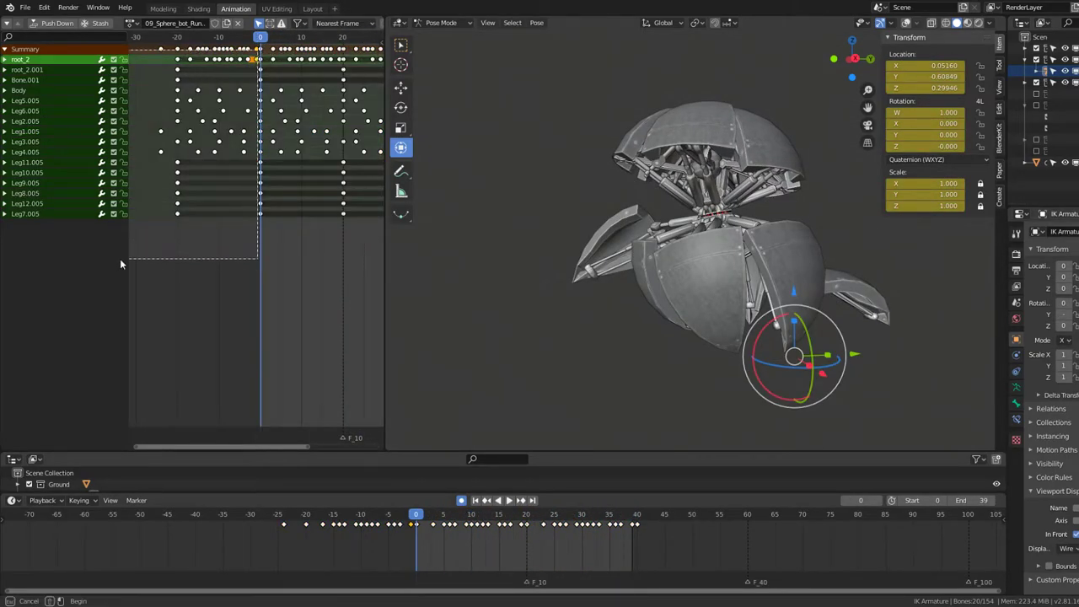
middle_click_drag(289, 192, 136, 202)
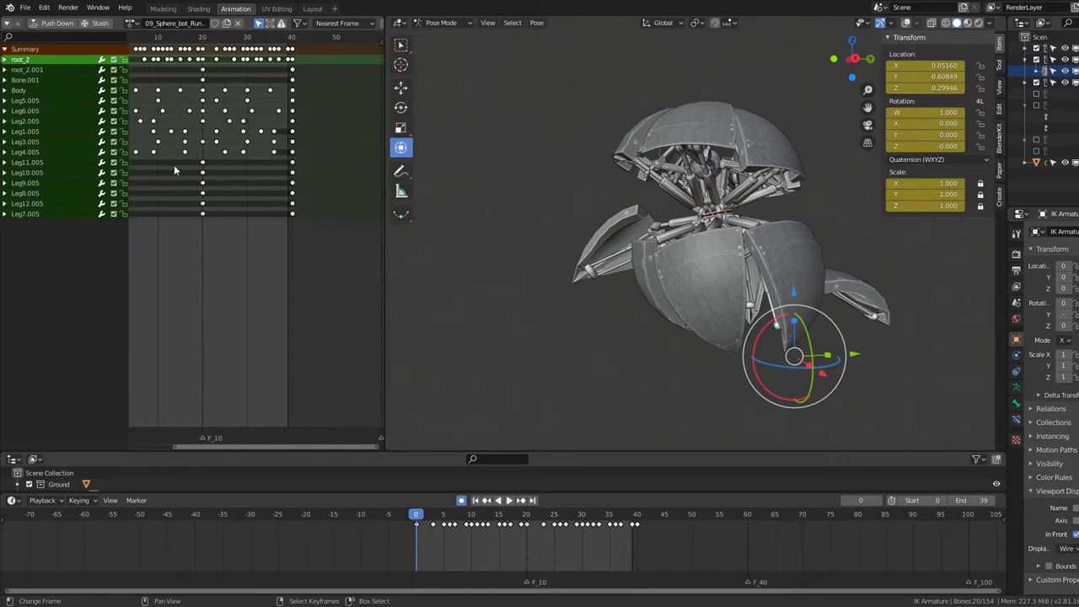
key("space")
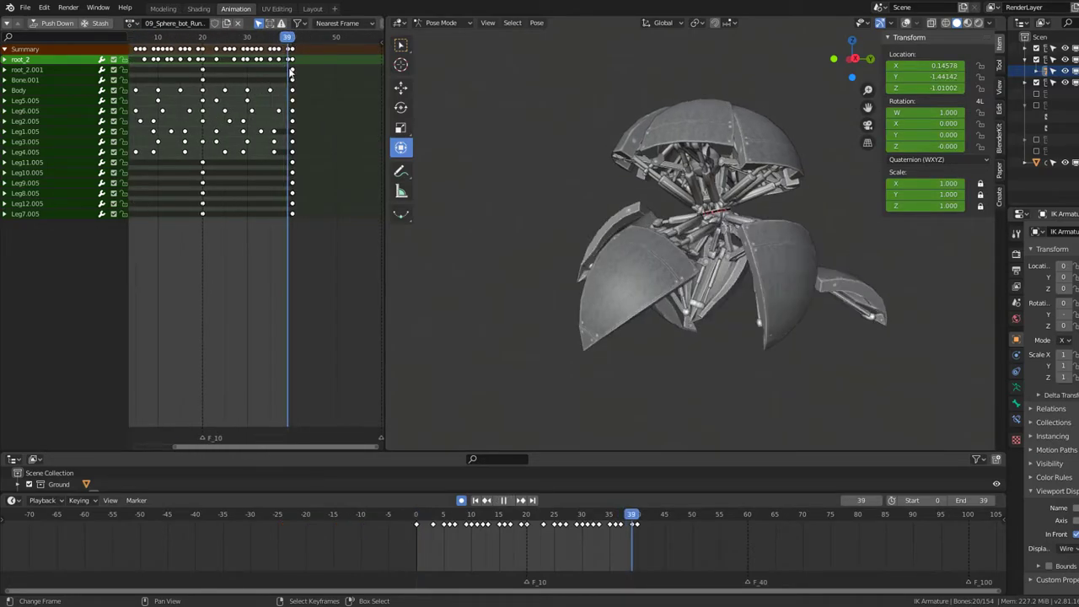
left_click_drag(291, 73, 290, 79)
middle_click_drag(193, 127, 257, 138)
key("space")
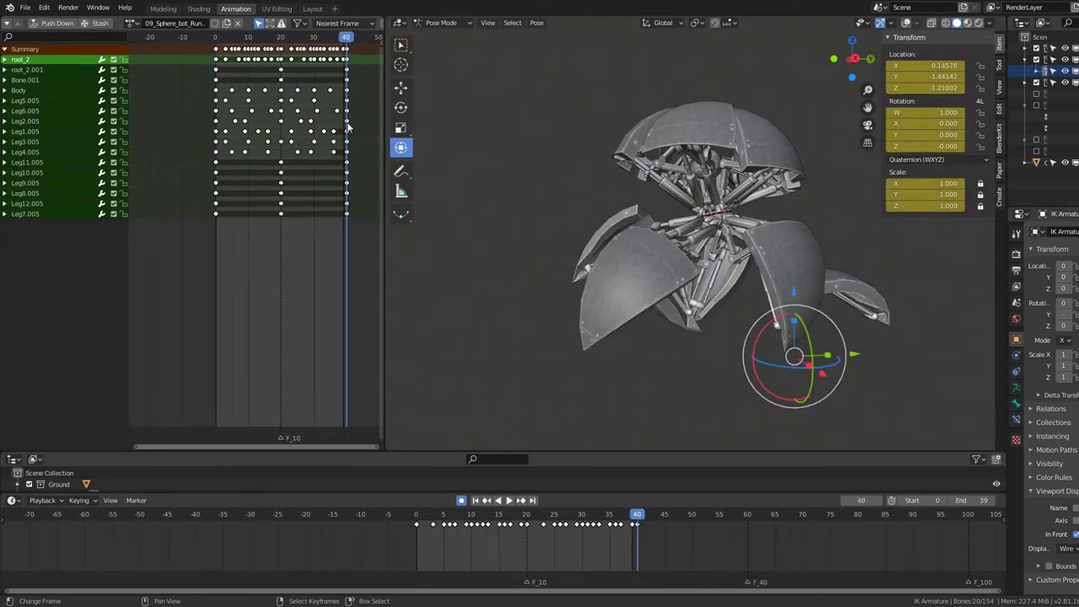
key("space")
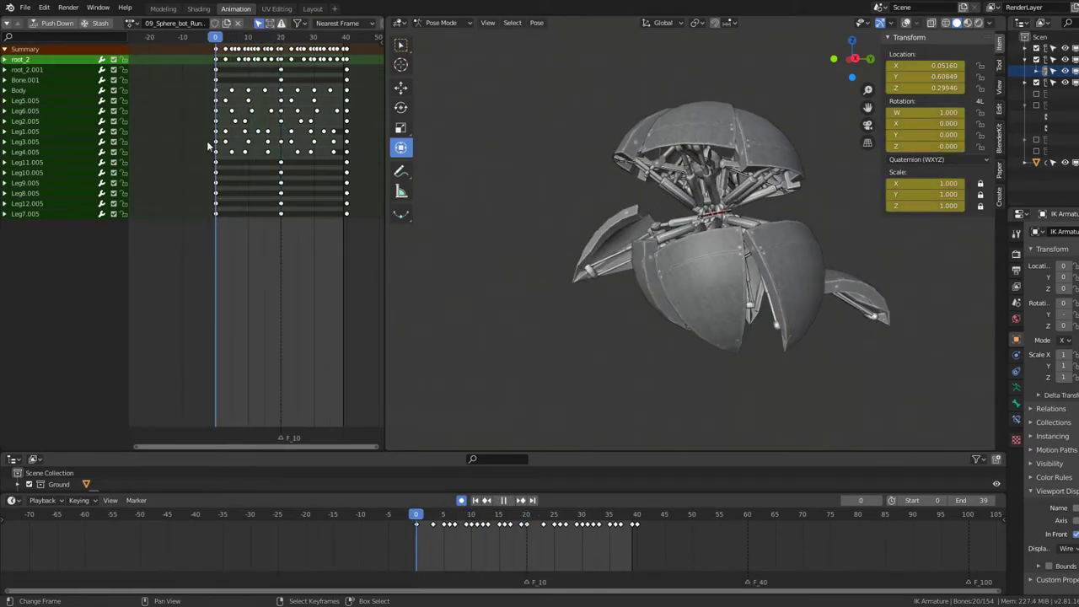
key("space")
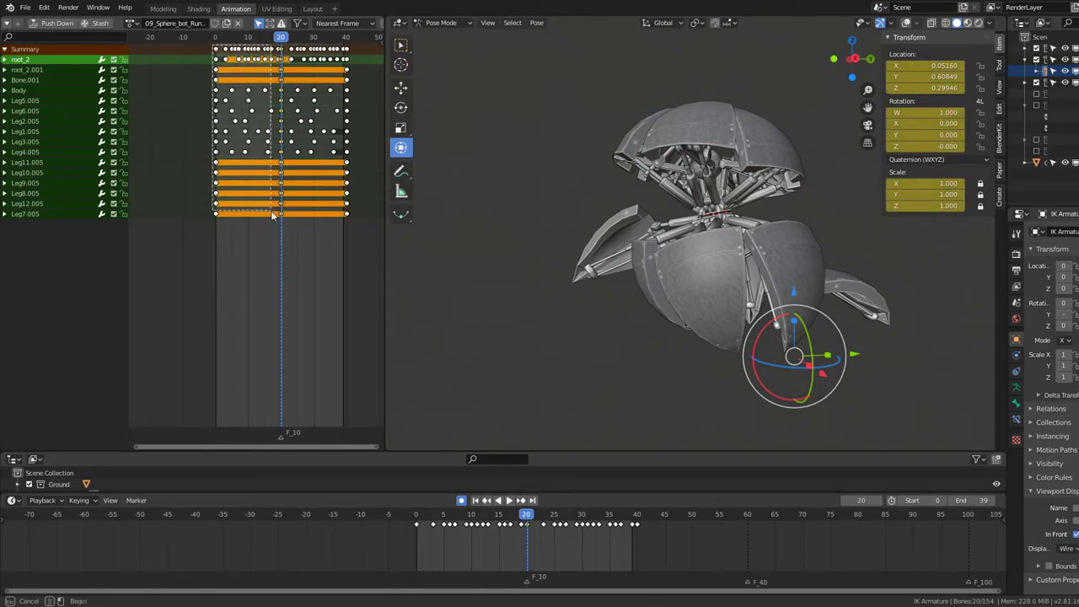
Step: Slide the selected later keyframes toward frame 40 and replay from frame 0
left_click_drag(265, 214, 318, 215)
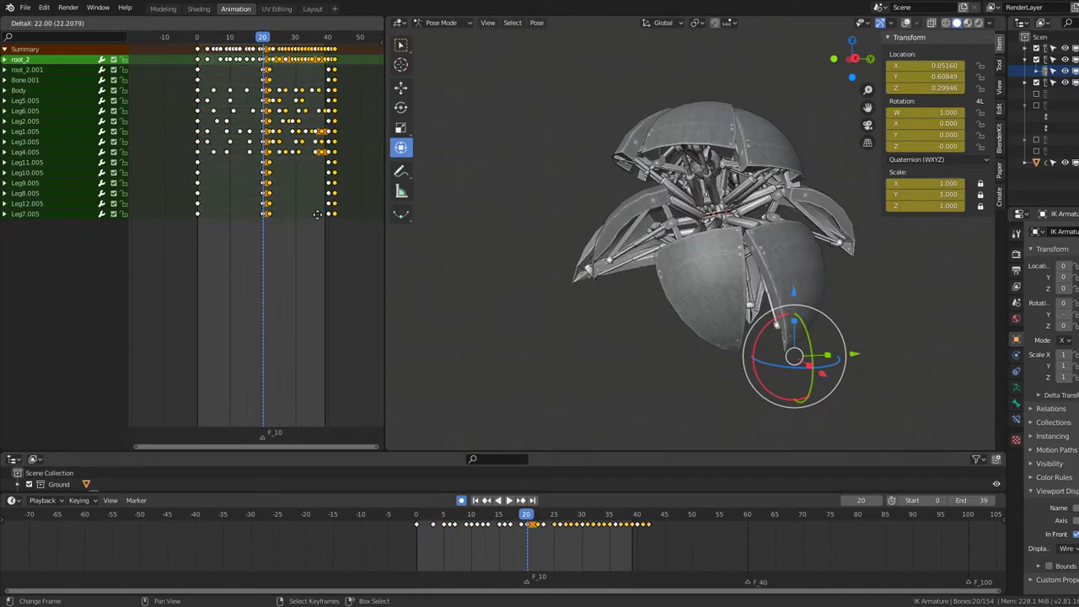
left_click(311, 214)
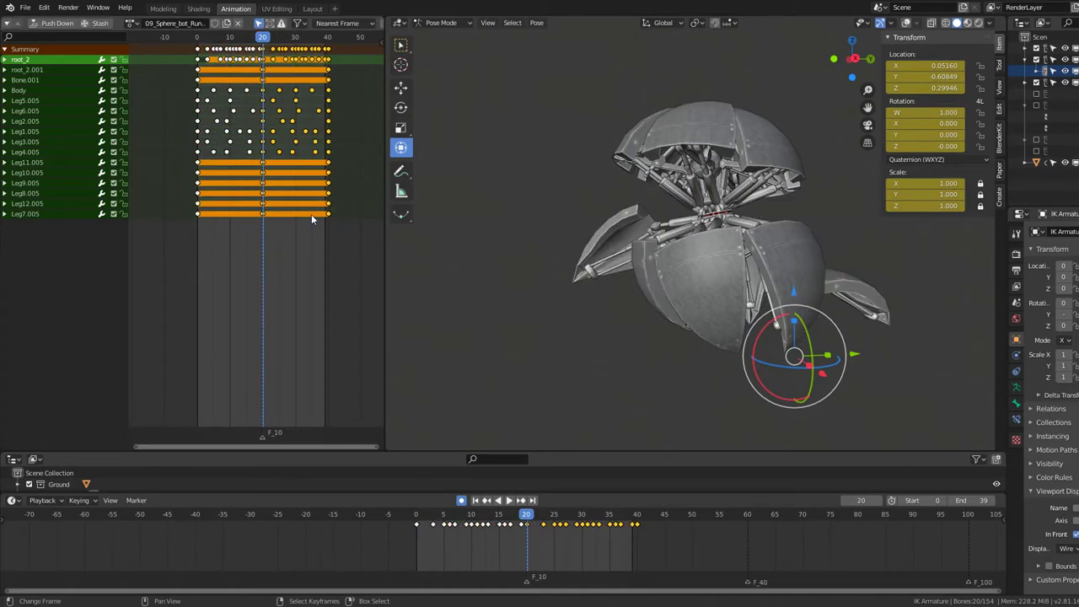
key("space")
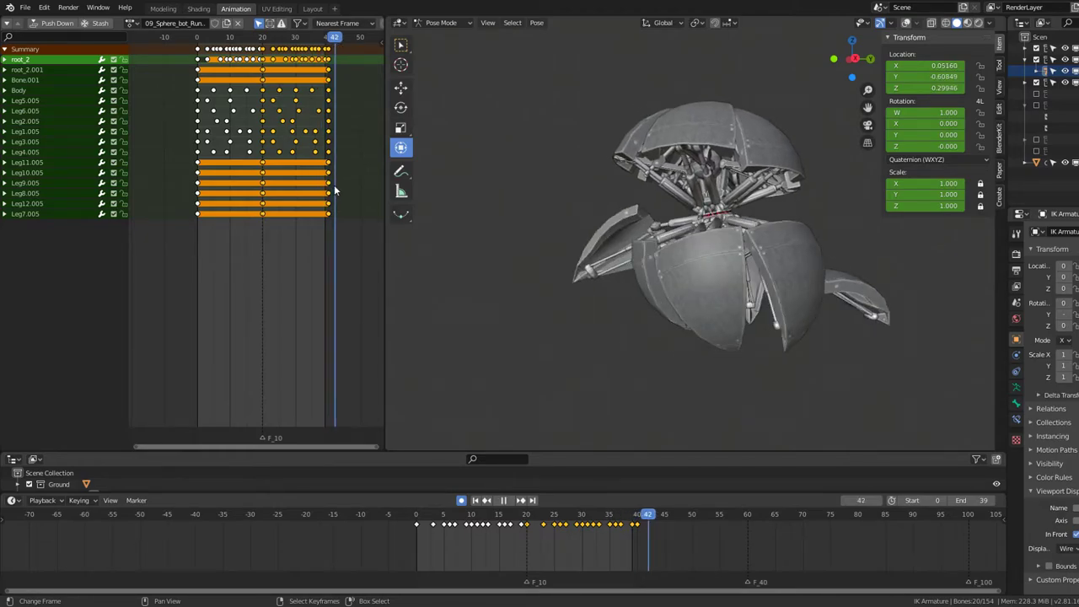
key("space")
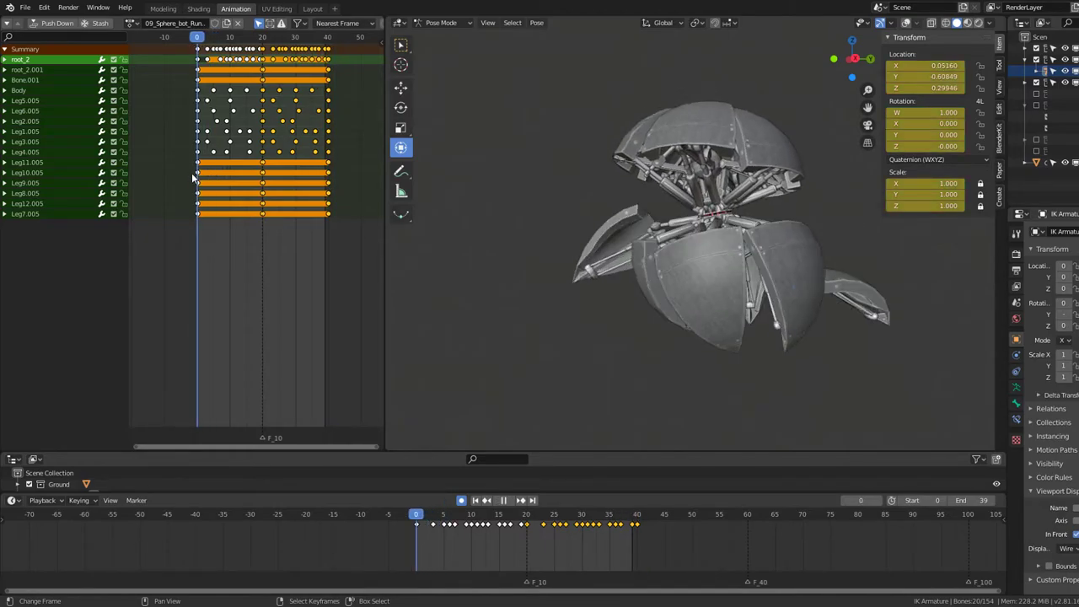
Step: Play the run cycle, deselect all bones, and stop playback at frame 33
key("space")
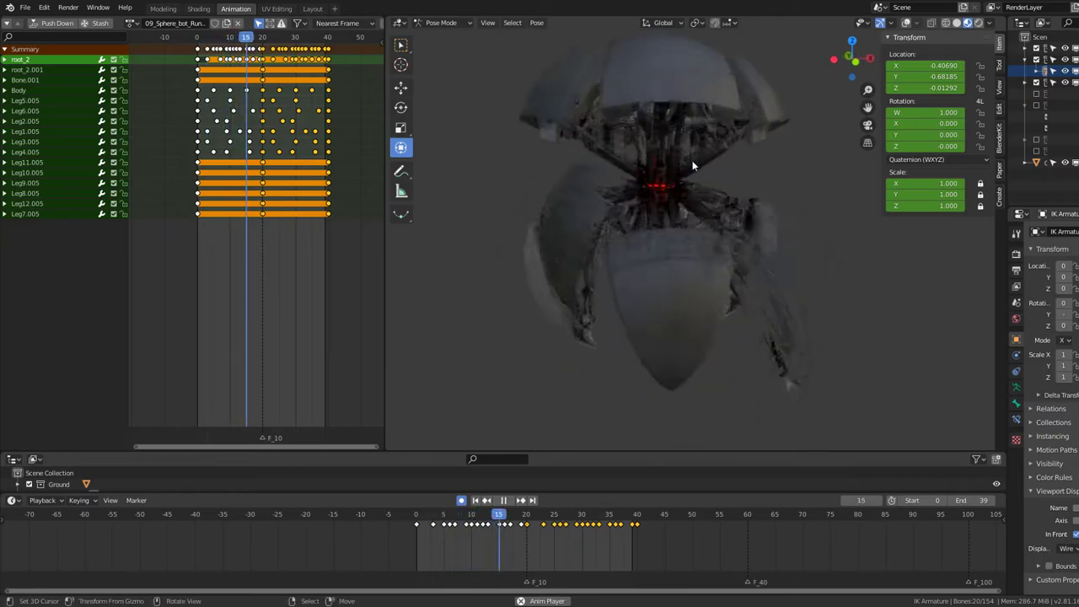
key("alt+a")
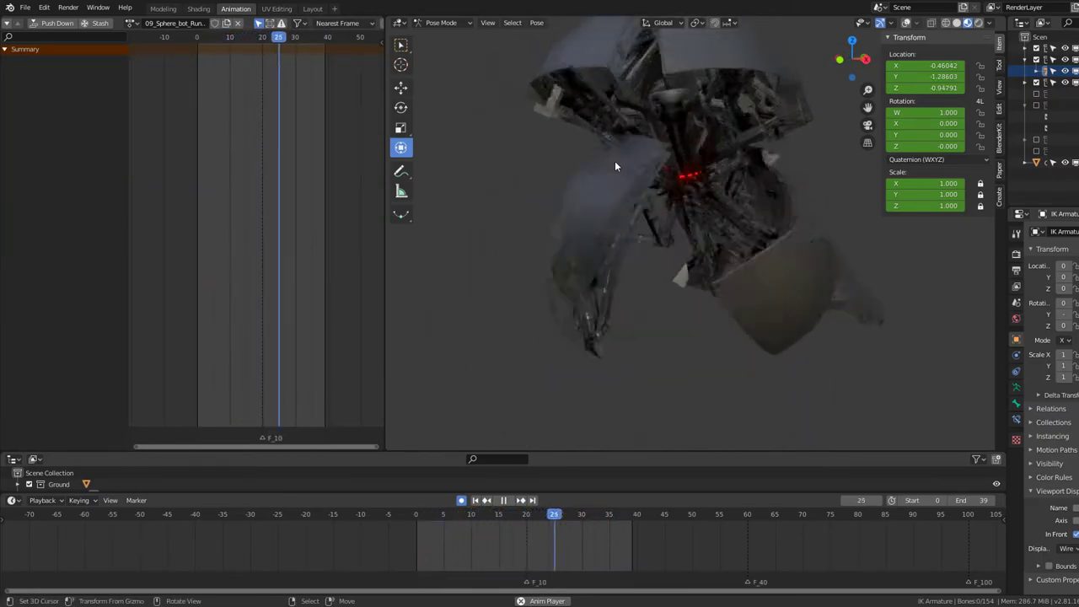
middle_click_drag(625, 161, 746, 178)
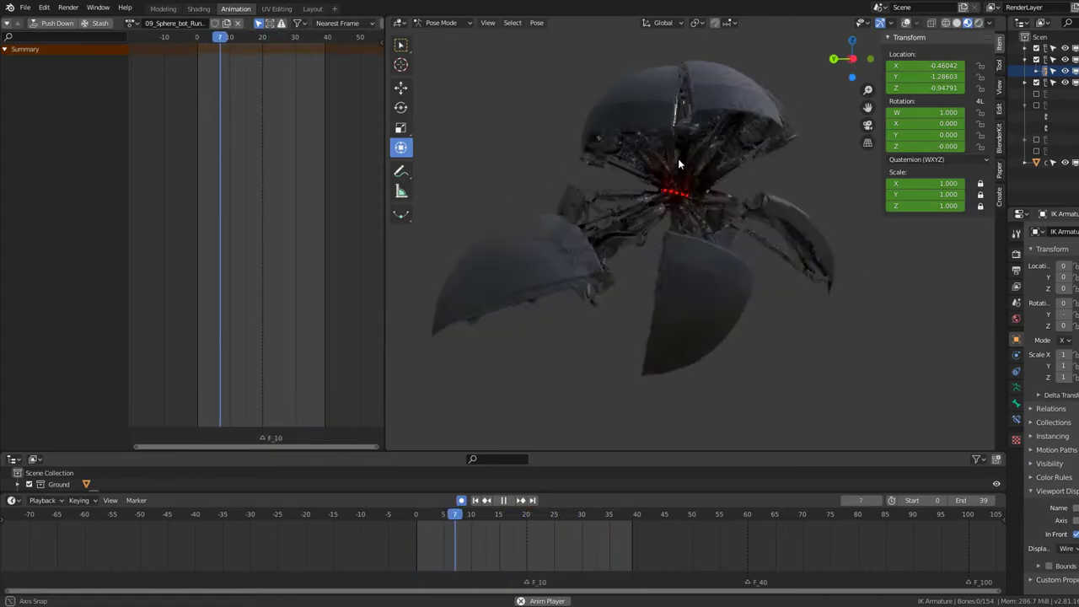
key("space")
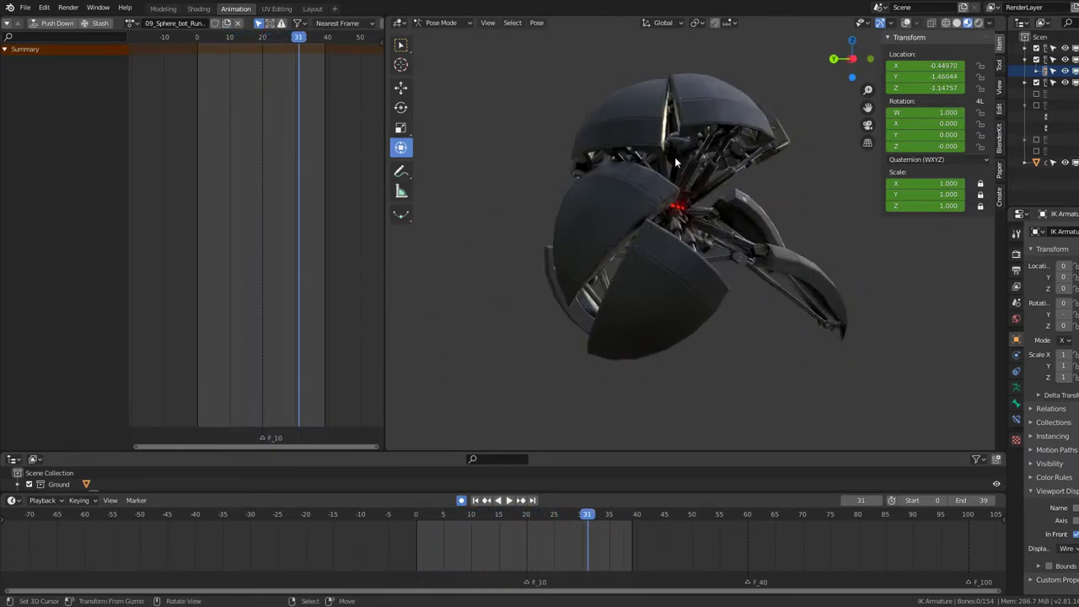
Step: Inspect the robot from below and switch the viewport to solid grey shading
scroll(675, 157, "up", 5)
middle_click_drag(674, 158, 640, 219)
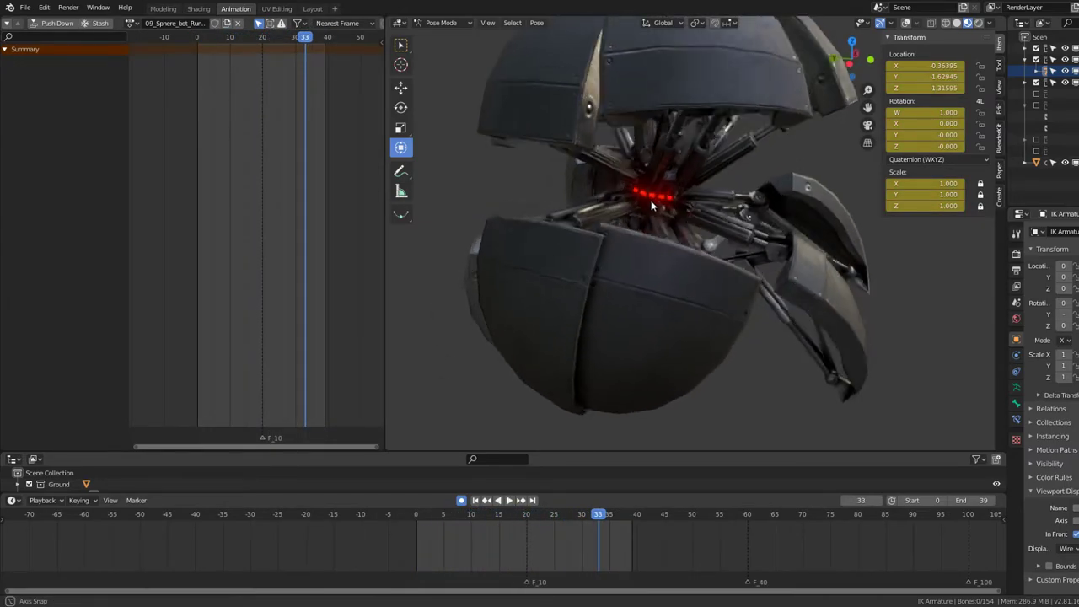
scroll(640, 219, "down", 1, "alt")
scroll(639, 219, "down", 2, "alt")
scroll(639, 216, "up", 1, "alt")
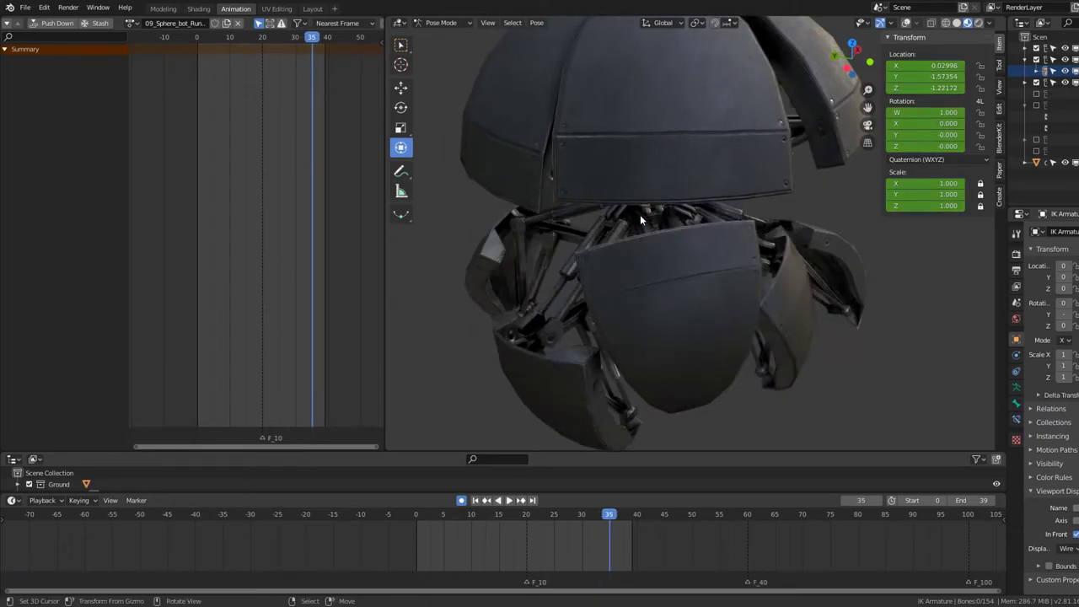
scroll(650, 190, "up", 1, "alt")
scroll(662, 164, "up", 1, "alt")
scroll(662, 164, "down", 4)
mouse_move(661, 165)
middle_mouse_down()
mouse_move(587, 170)
mouse_move(686, 163)
mouse_move(689, 129)
mouse_move(560, 159)
mouse_move(467, 160)
mouse_move(702, 173)
mouse_move(713, 160)
middle_mouse_up()
scroll(687, 143, "up", 2)
left_click(957, 22)
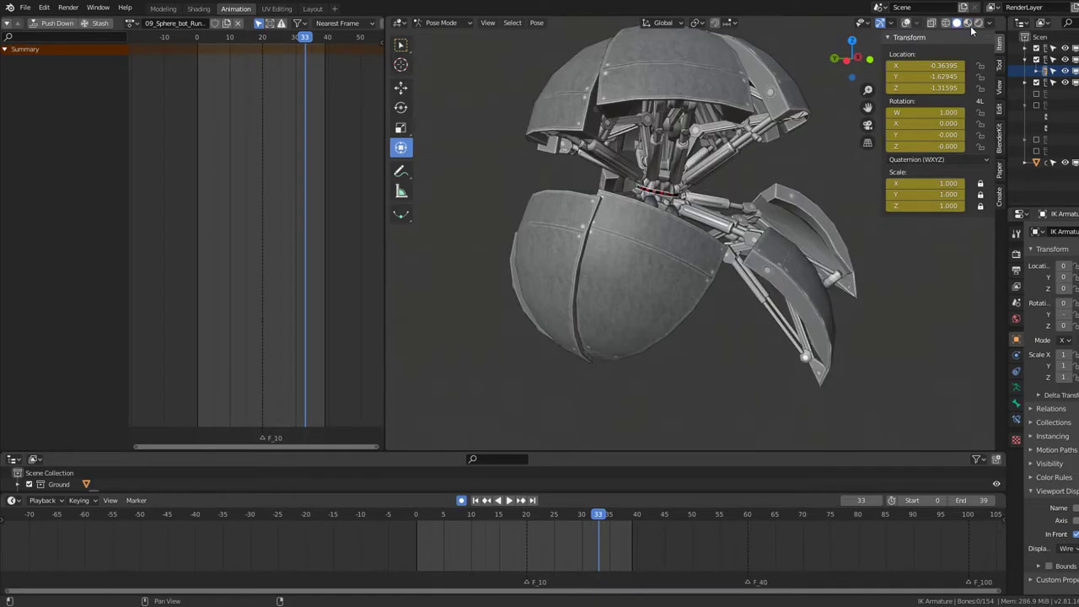
Step: Switch the viewport to Material Preview shading and cancel the trial bone rotations
left_click(969, 24)
scroll(685, 66, "down", 3)
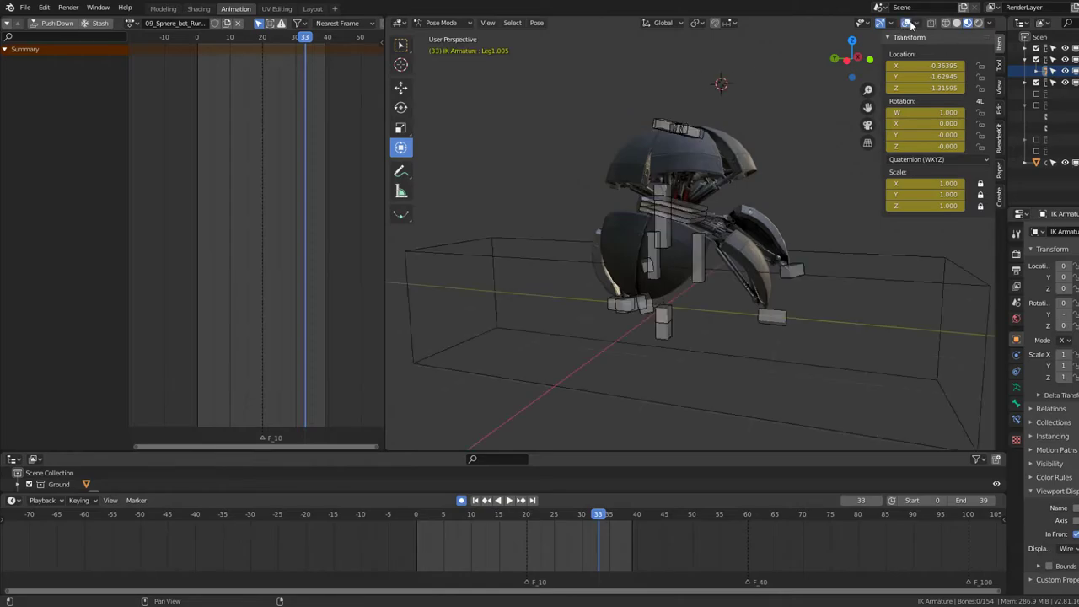
middle_click_drag(839, 226, 747, 272)
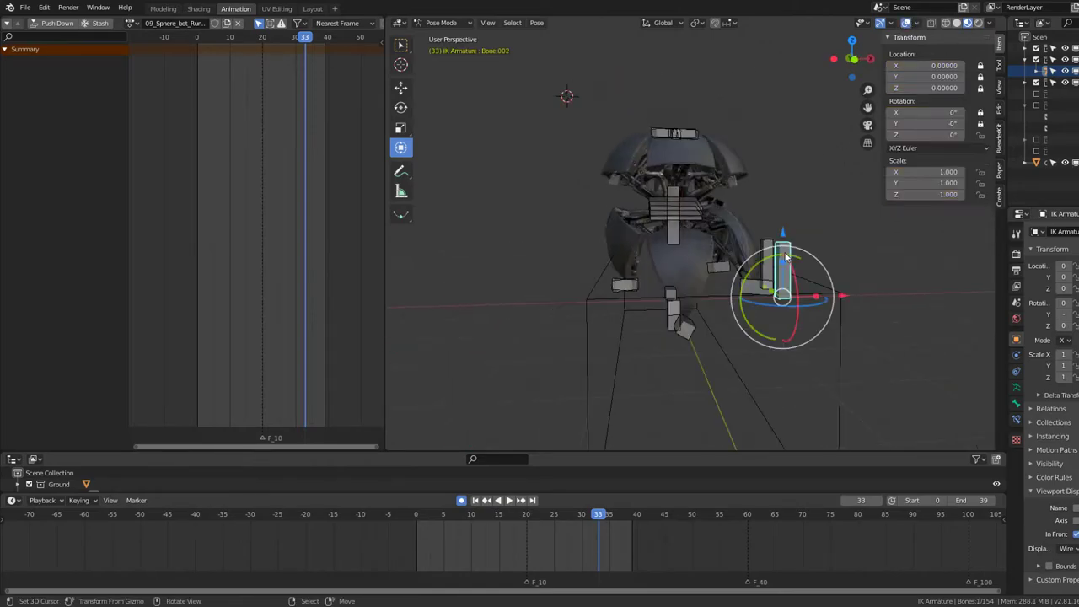
scroll(786, 257, "up", 2)
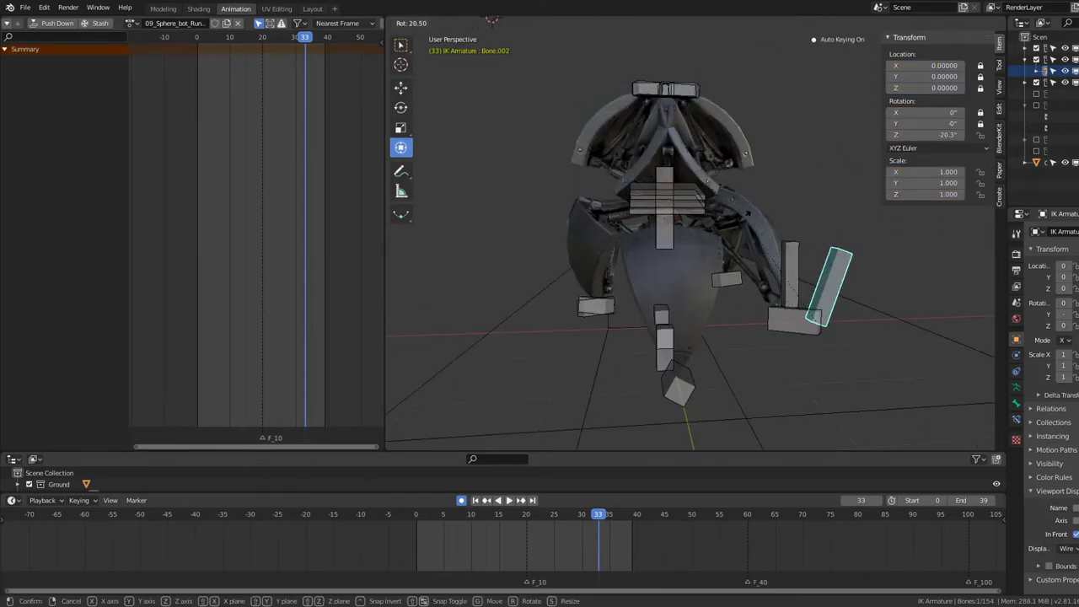
key("Escape")
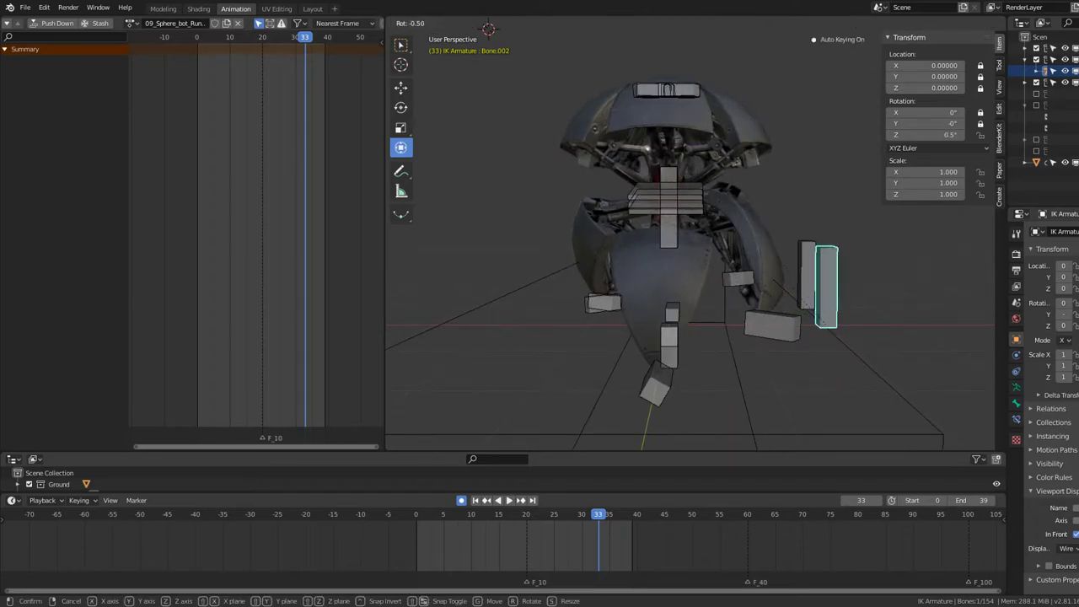
key("Escape")
mouse_move(750, 201)
middle_mouse_down()
mouse_move(694, 190)
mouse_move(775, 194)
middle_mouse_up()
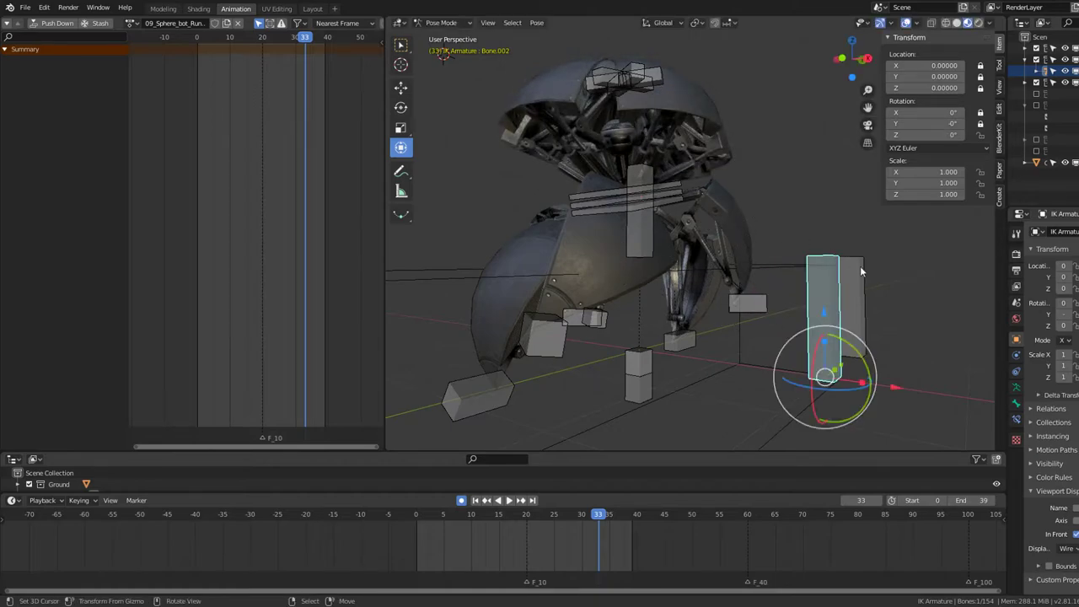
middle_click_drag(861, 271, 835, 286)
Step: Select Bone.003 and test rotating it, cancelling each attempt so it stays at 0°
left_click(822, 295)
key("r")
key("Escape")
mouse_move(660, 229)
middle_mouse_down()
mouse_move(678, 242)
mouse_move(558, 206)
middle_mouse_up()
key("Escape")
key("r")
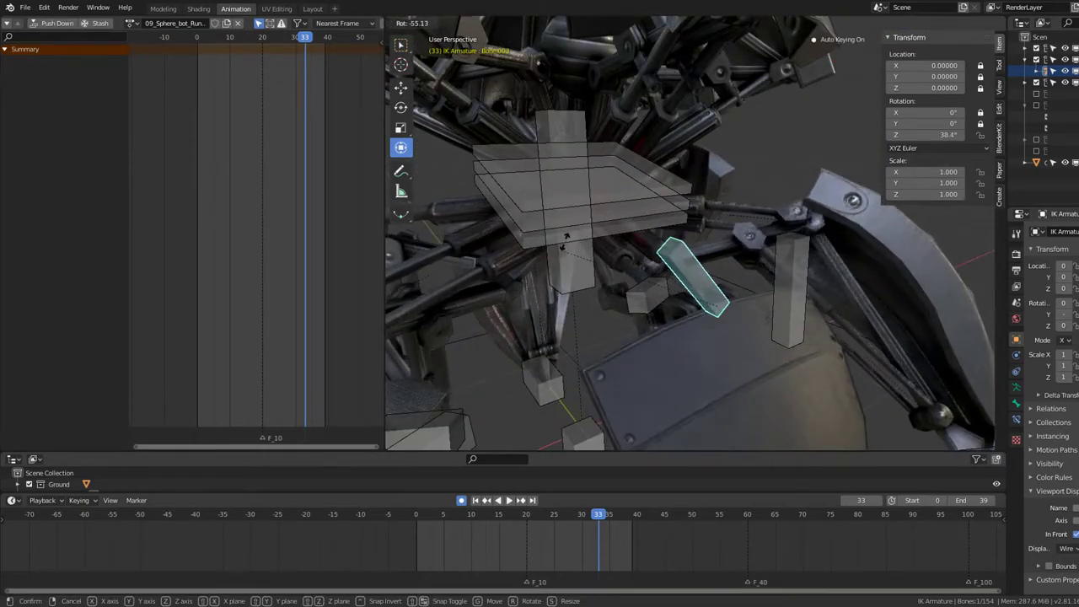
key("Escape")
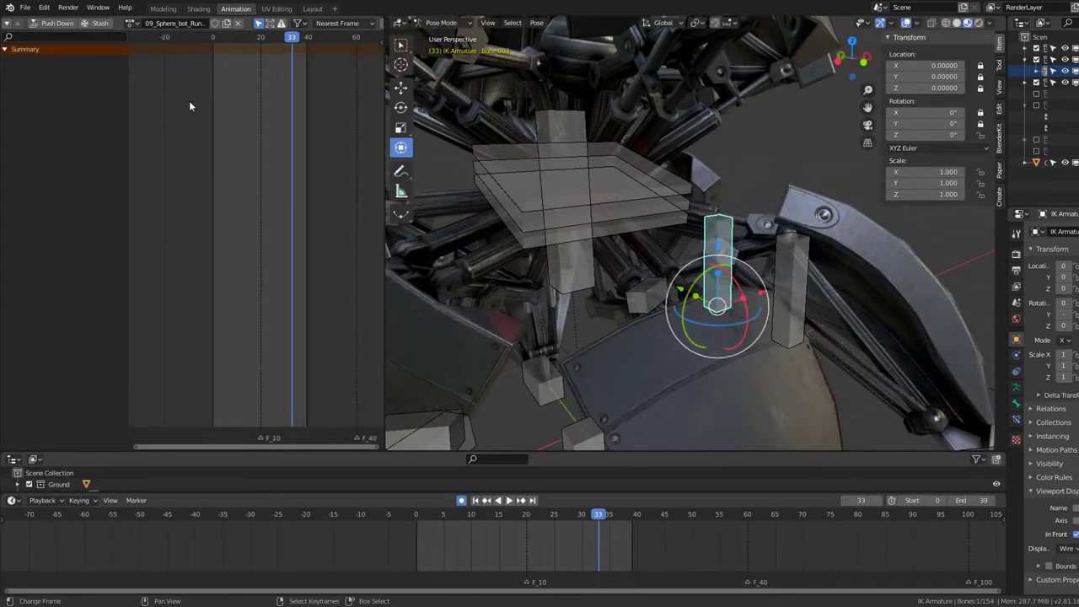
scroll(248, 89, "up", 8, "alt")
scroll(176, 101, "up", 20, "alt")
Step: Add Bone.003 keyframes at frames 39 and 20, hide the overlays, then move to frame 10
mouse_move(596, 148)
middle_mouse_down()
mouse_move(645, 147)
mouse_move(753, 205)
mouse_move(713, 236)
middle_mouse_up()
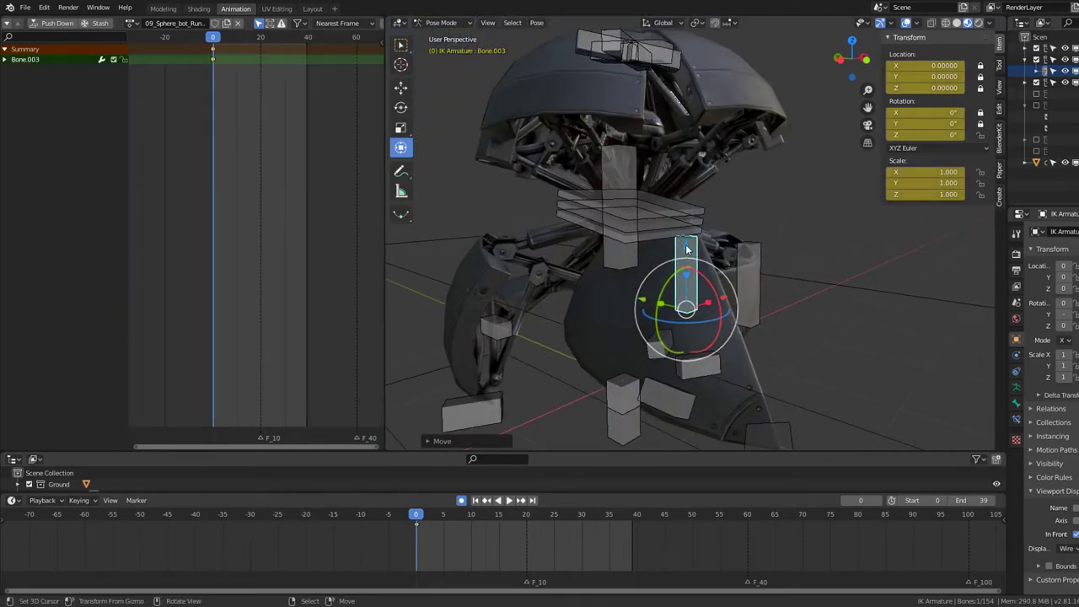
left_click(306, 87)
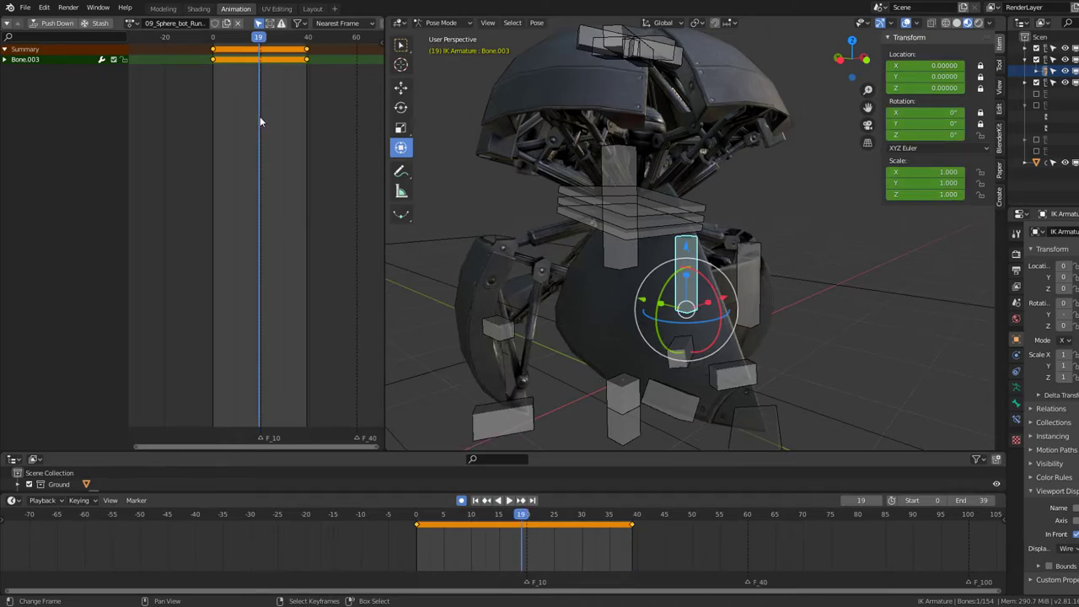
left_click_drag(272, 124, 261, 117)
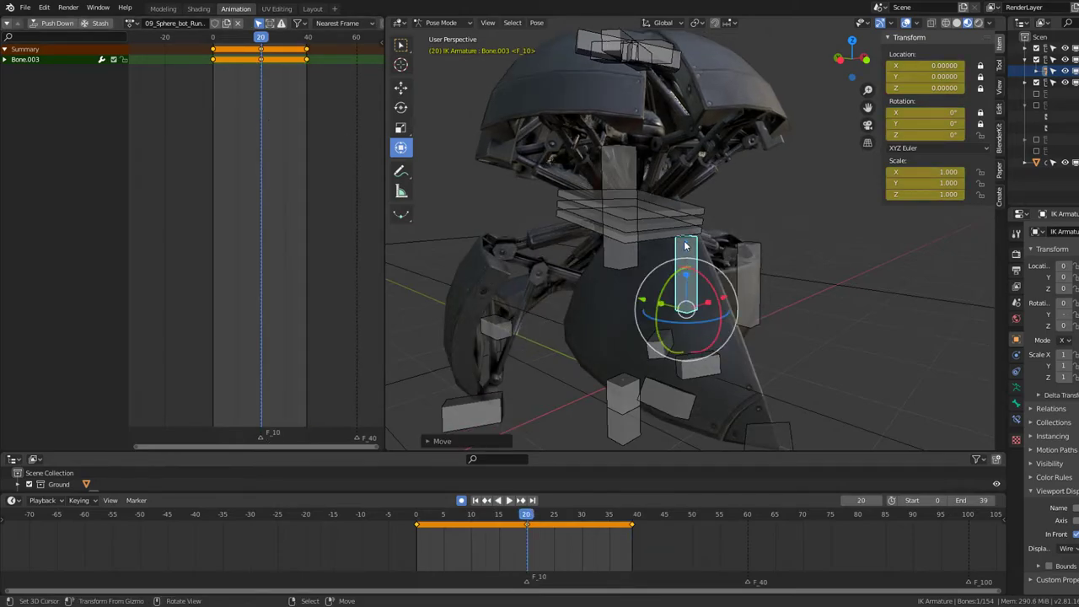
middle_click_drag(662, 246, 693, 226)
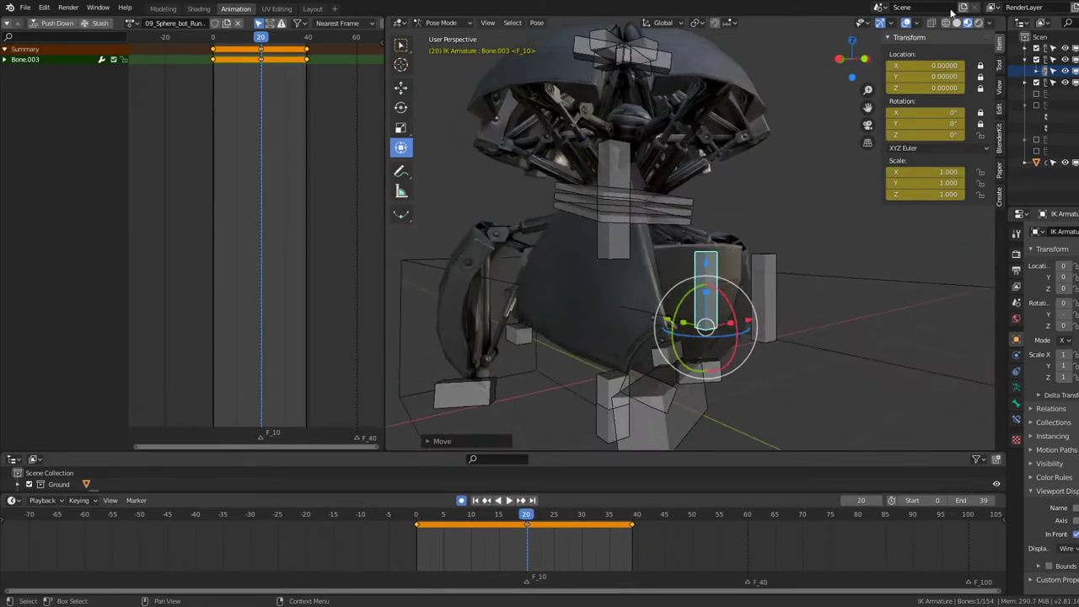
left_click(909, 24)
mouse_move(774, 213)
middle_mouse_down()
mouse_move(586, 216)
mouse_move(502, 200)
middle_mouse_up()
left_click_drag(259, 87, 239, 82)
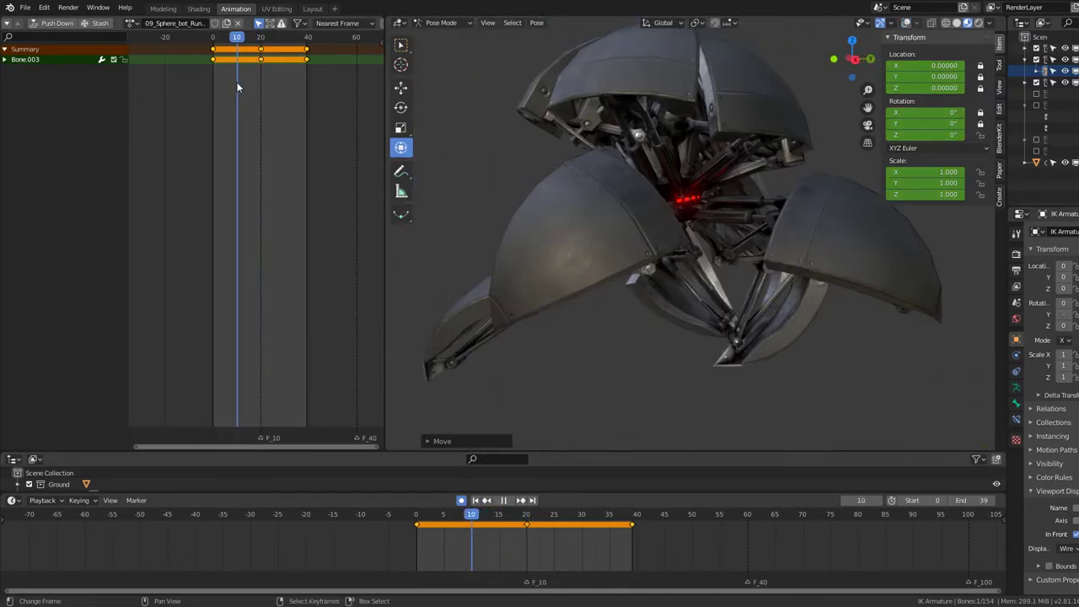
Step: Try several rotations of Bone.003 near frame 11, cancelling them, and return to frame 10
scroll(579, 159, "up", 5)
mouse_move(580, 158)
middle_mouse_down()
mouse_move(809, 149)
mouse_move(740, 152)
middle_mouse_up()
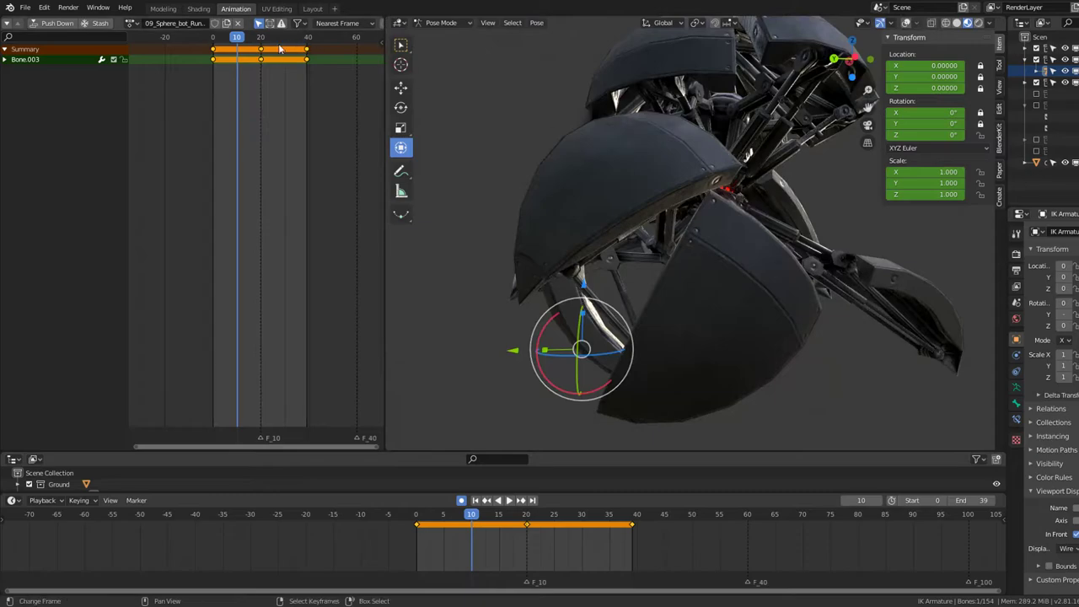
key("space")
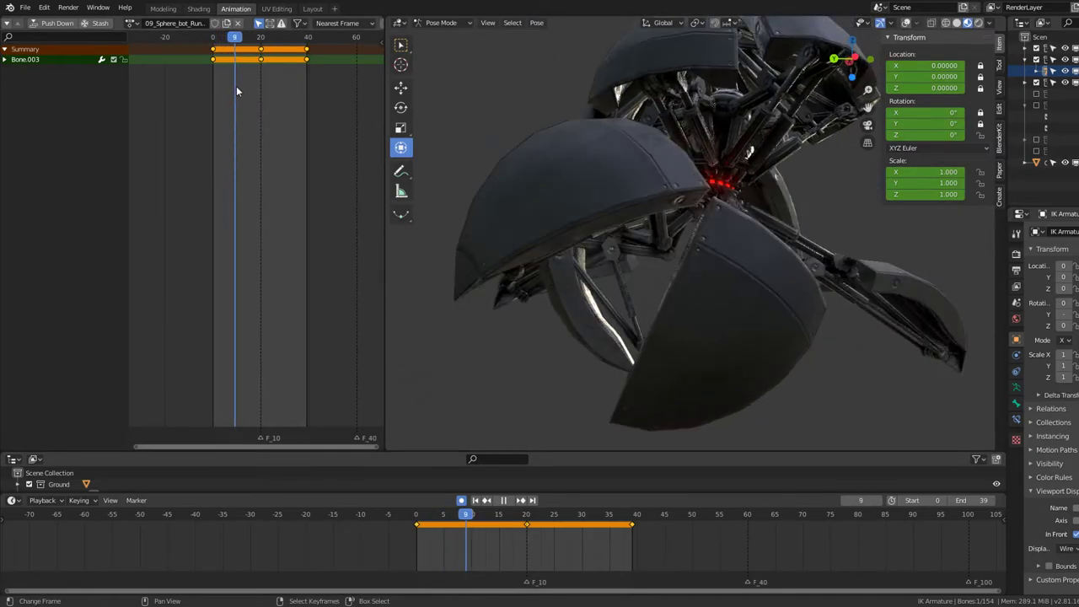
left_click_drag(237, 87, 242, 88)
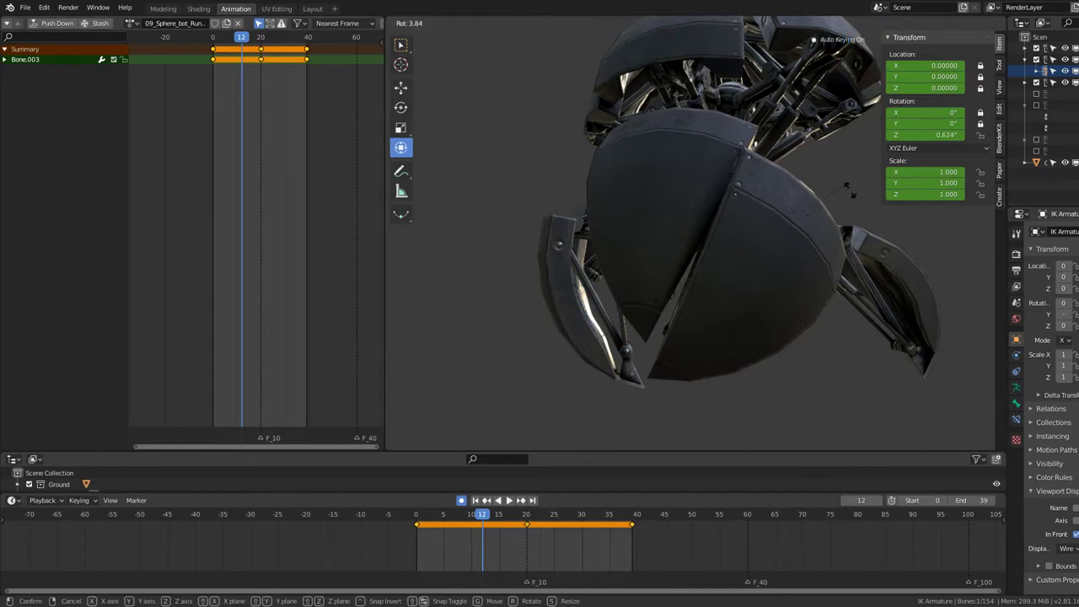
key("Escape")
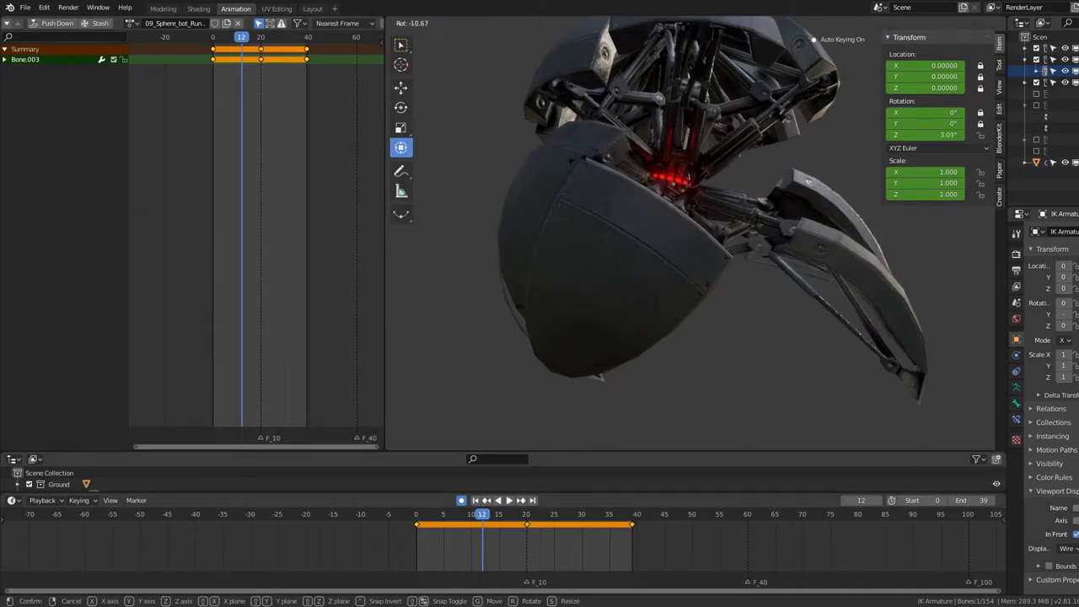
key("Escape")
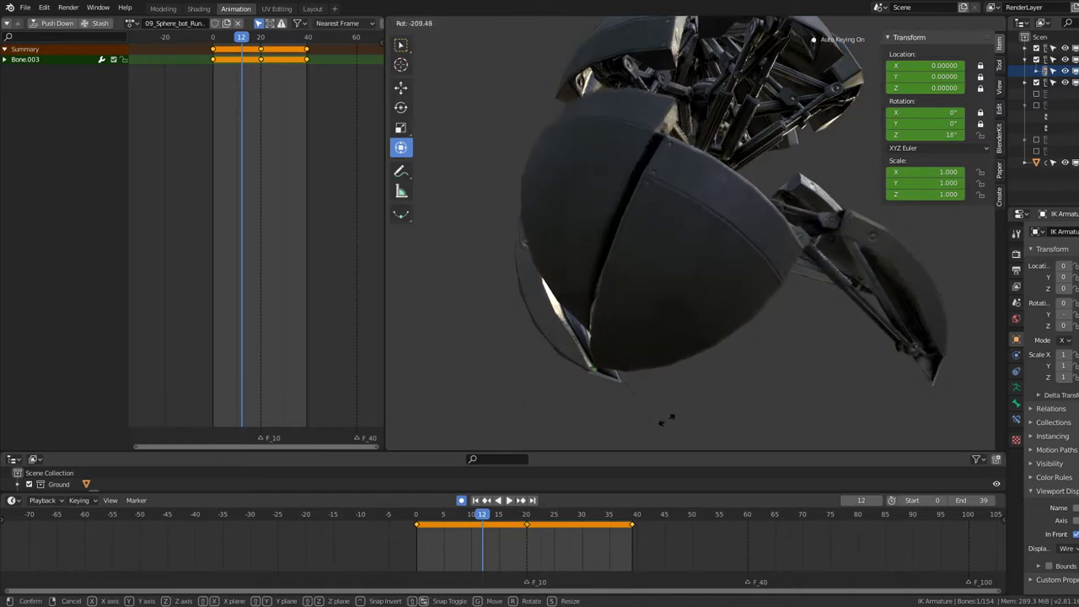
key("Escape")
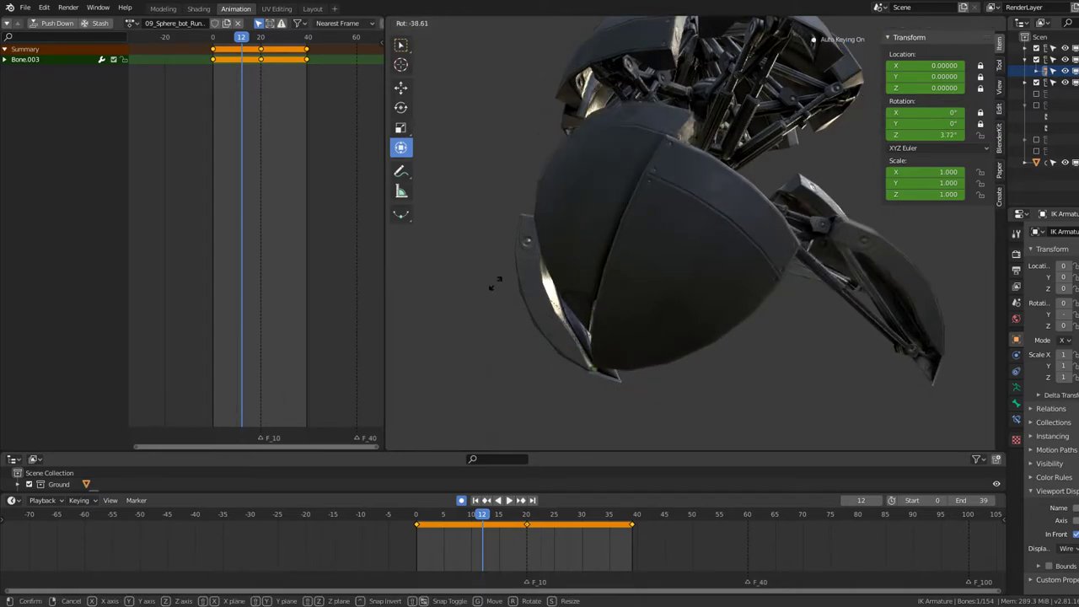
left_click_drag(240, 69, 237, 69)
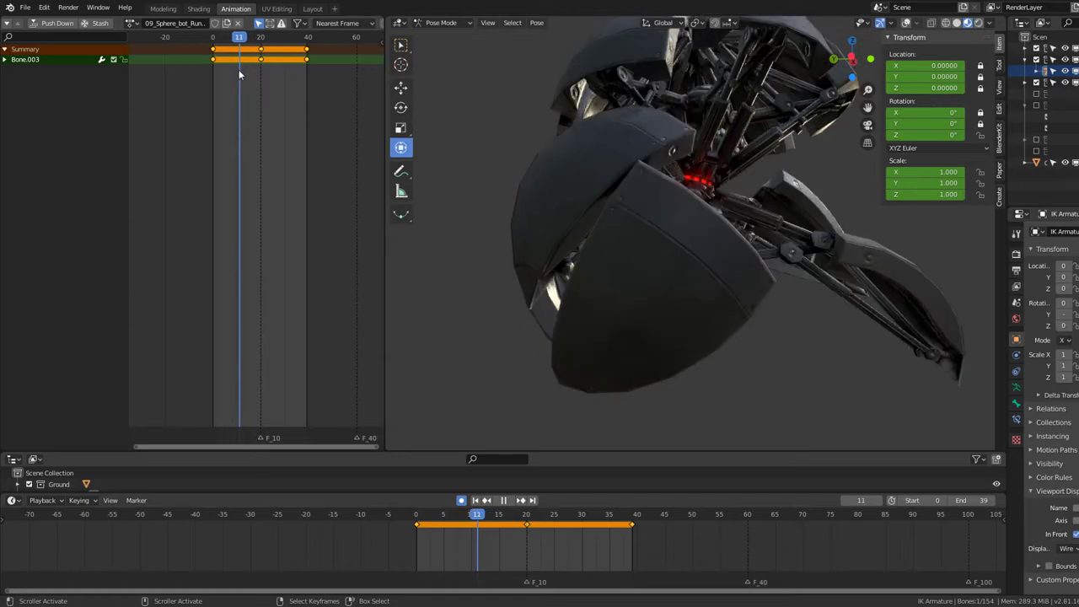
Step: Rotate Bone.003 32.9° around Z, keying frame 10, and play the cycle to check it
middle_click_drag(595, 181, 639, 154)
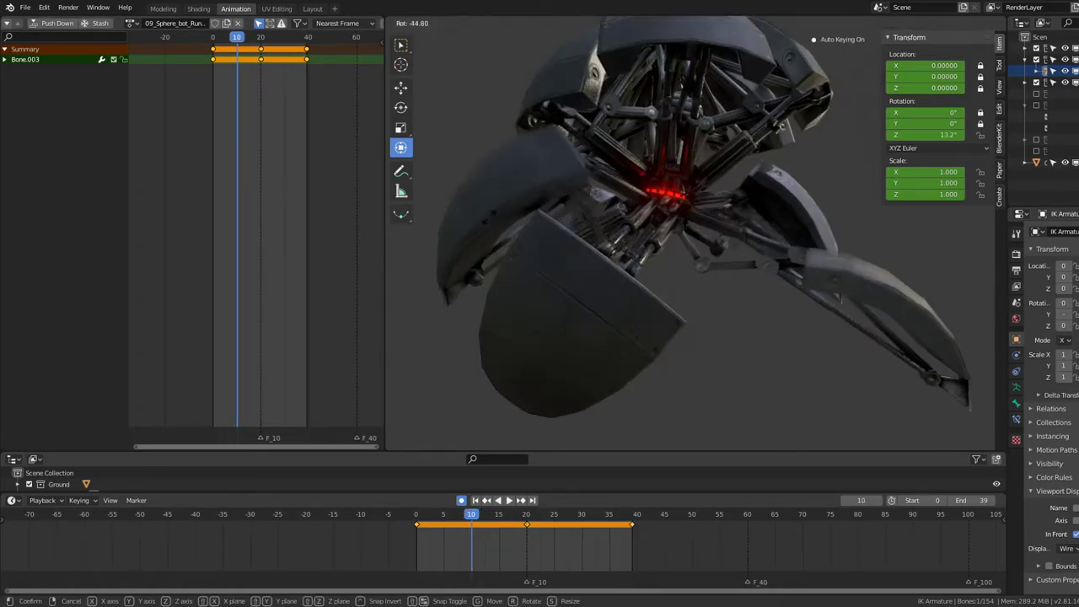
key("Escape")
middle_click_drag(589, 206, 714, 150)
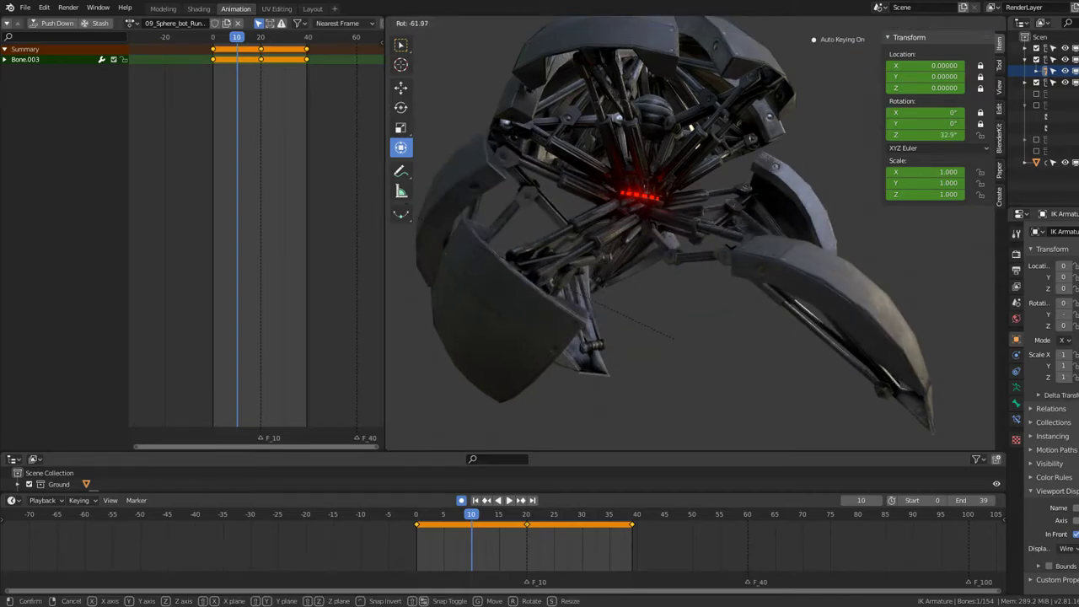
left_click(404, 216)
left_click(237, 50)
key("space")
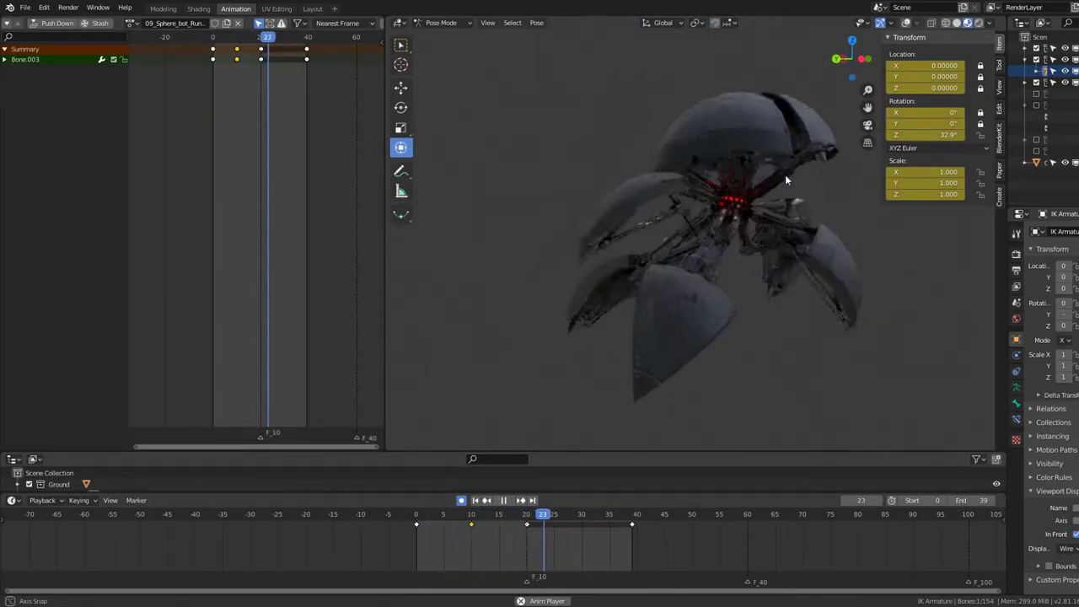
Step: Scrub through the early frames and stop playback at frame 13 to review Bone.003's twist
key("space")
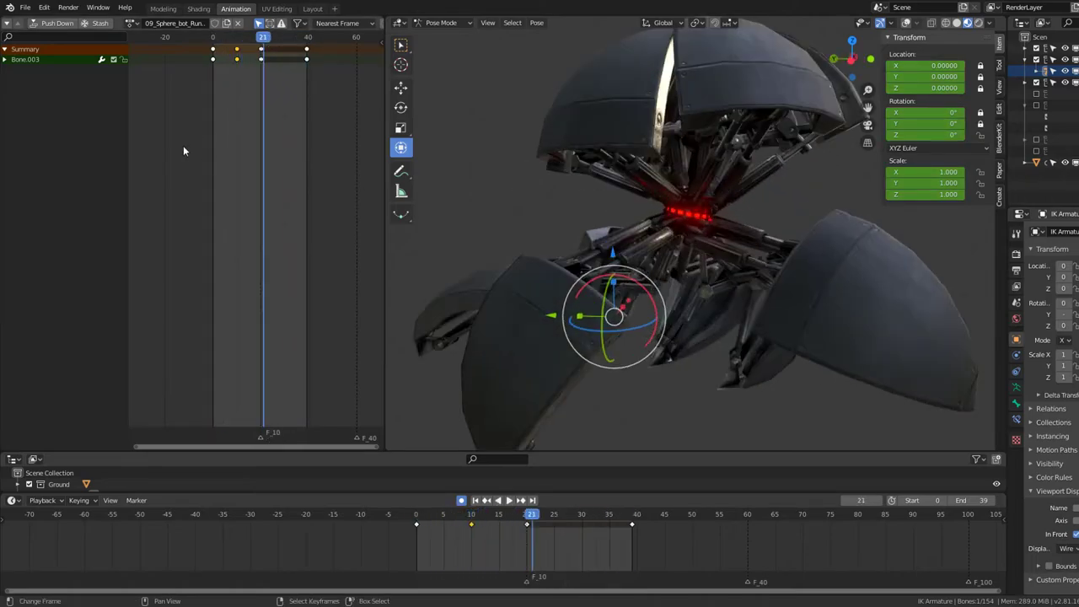
mouse_move(243, 88)
left_mouse_down()
mouse_move(224, 93)
mouse_move(247, 106)
left_mouse_up()
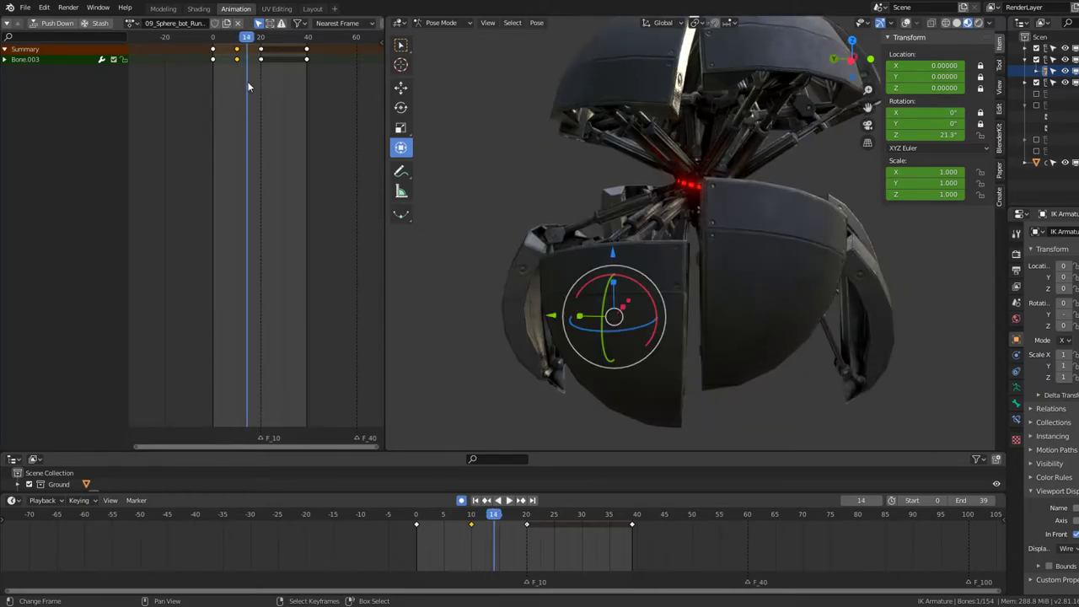
key("r")
key("space")
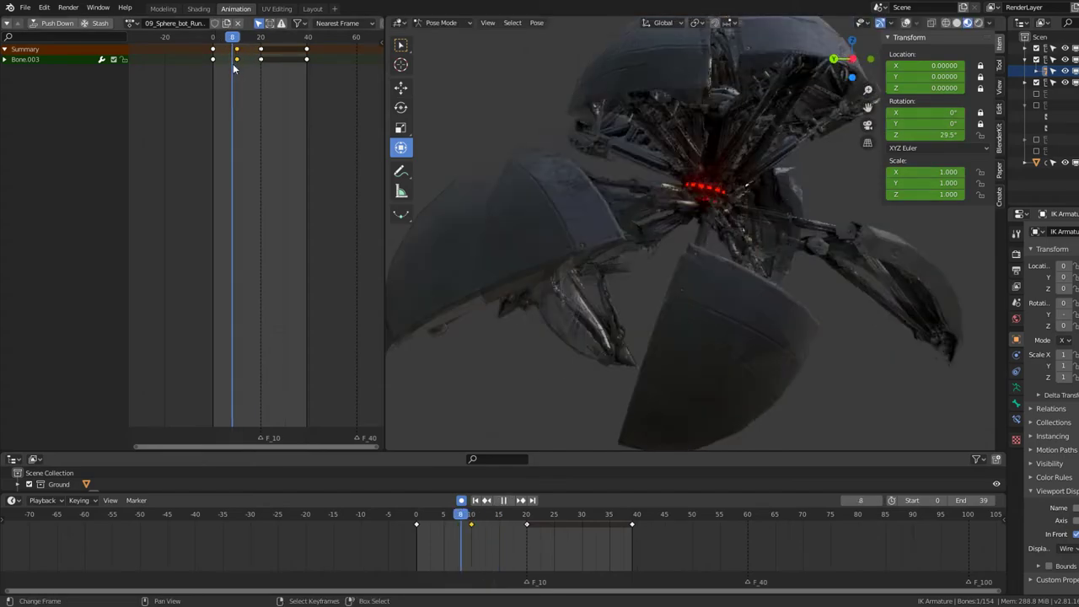
left_click_drag(238, 68, 244, 71)
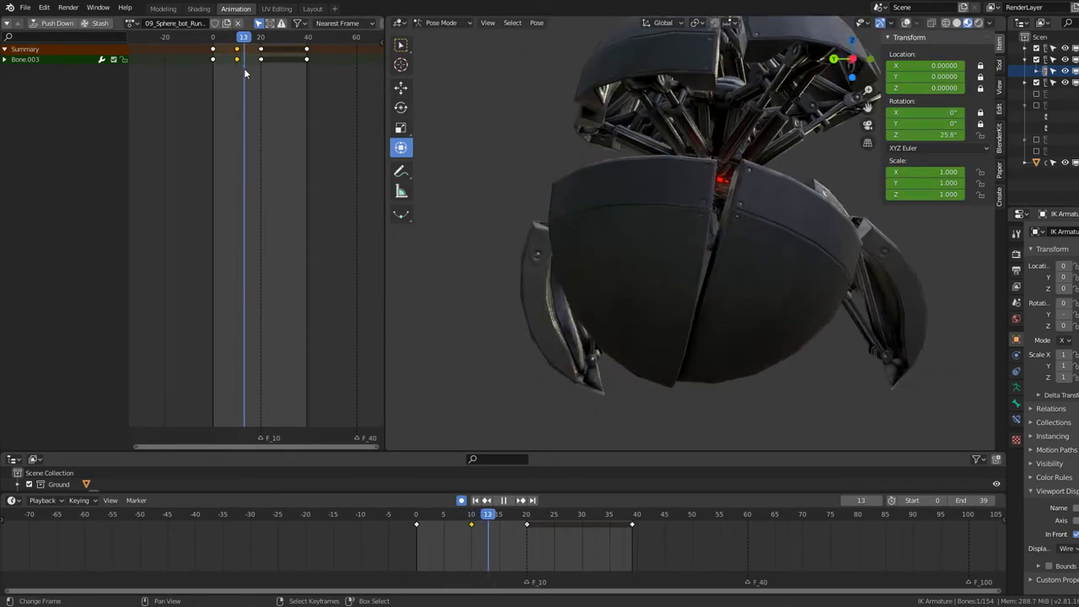
key("space")
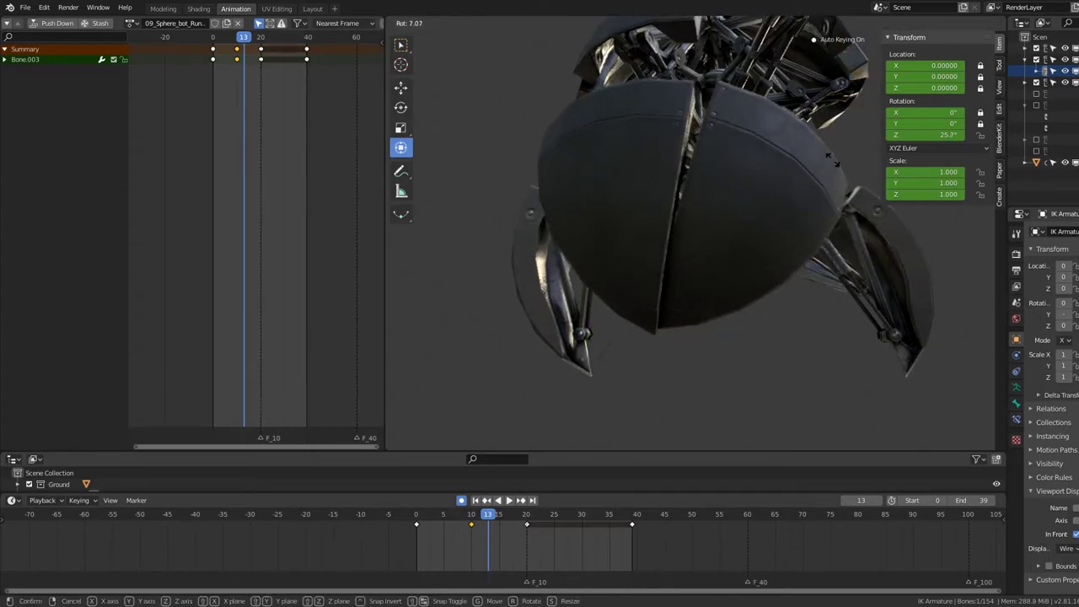
Step: Orbit around the robot while replaying and scrubbing the later frames of the loop
middle_click_drag(731, 166, 633, 176)
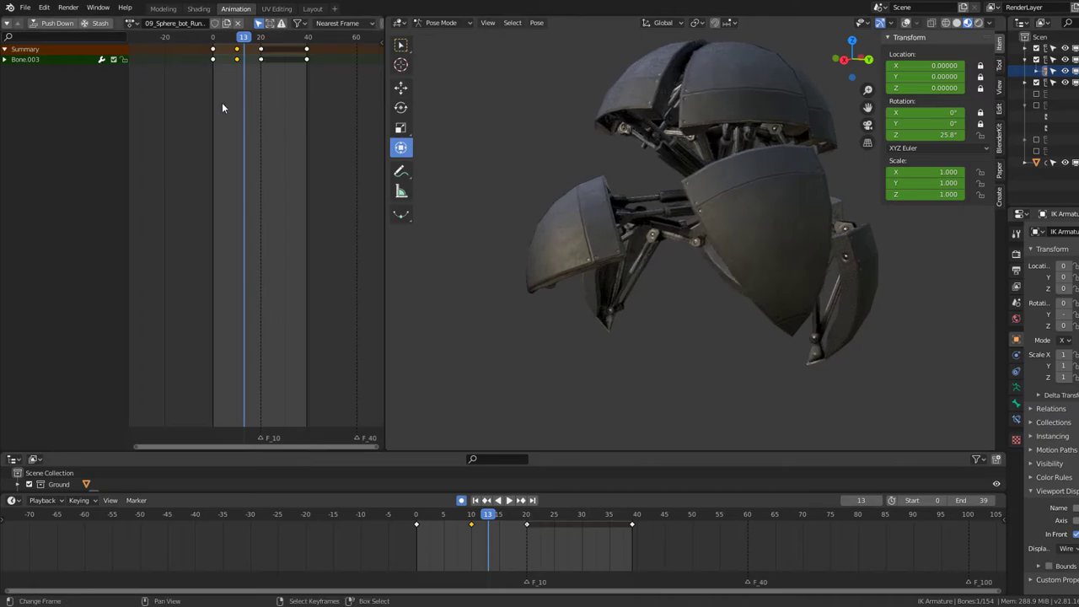
key("space")
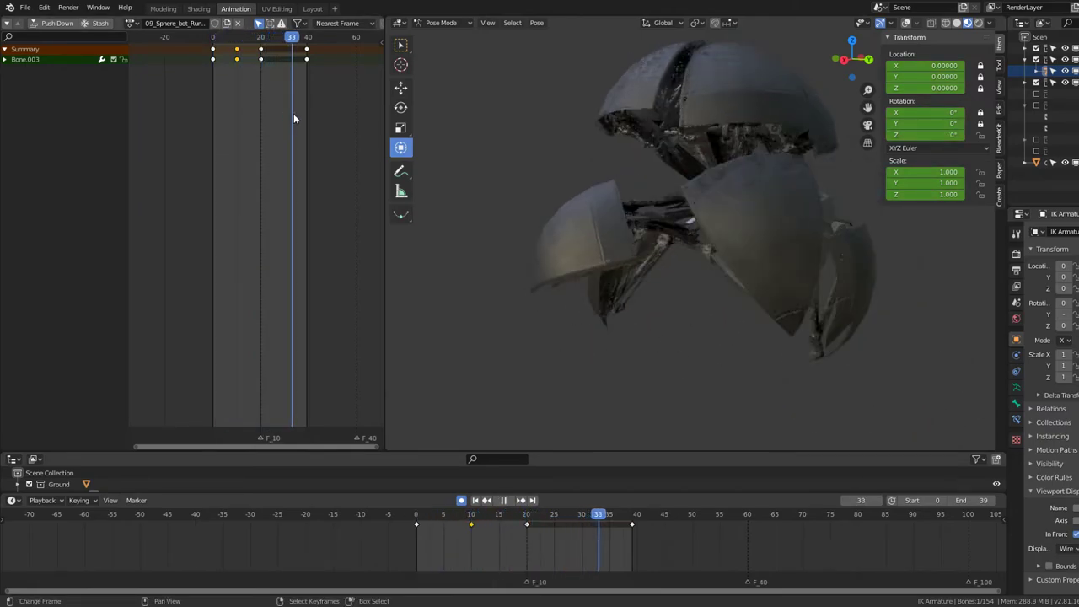
left_click_drag(294, 119, 181, 122)
mouse_move(613, 180)
middle_mouse_down()
mouse_move(910, 192)
mouse_move(712, 181)
middle_mouse_up()
key("space")
scroll(729, 160, "down", 5)
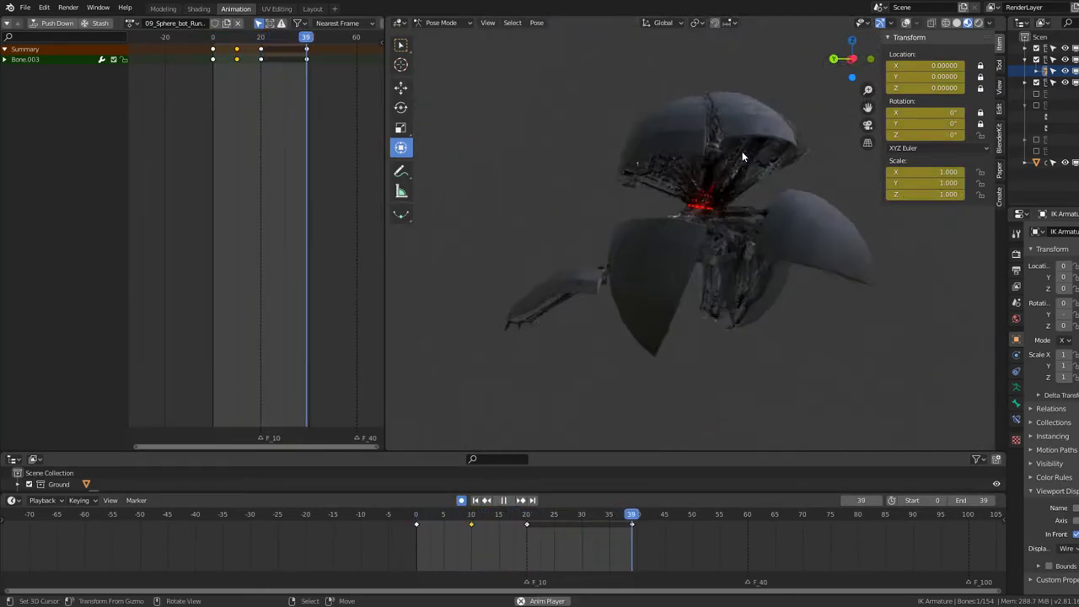
middle_click_drag(739, 112, 729, 113)
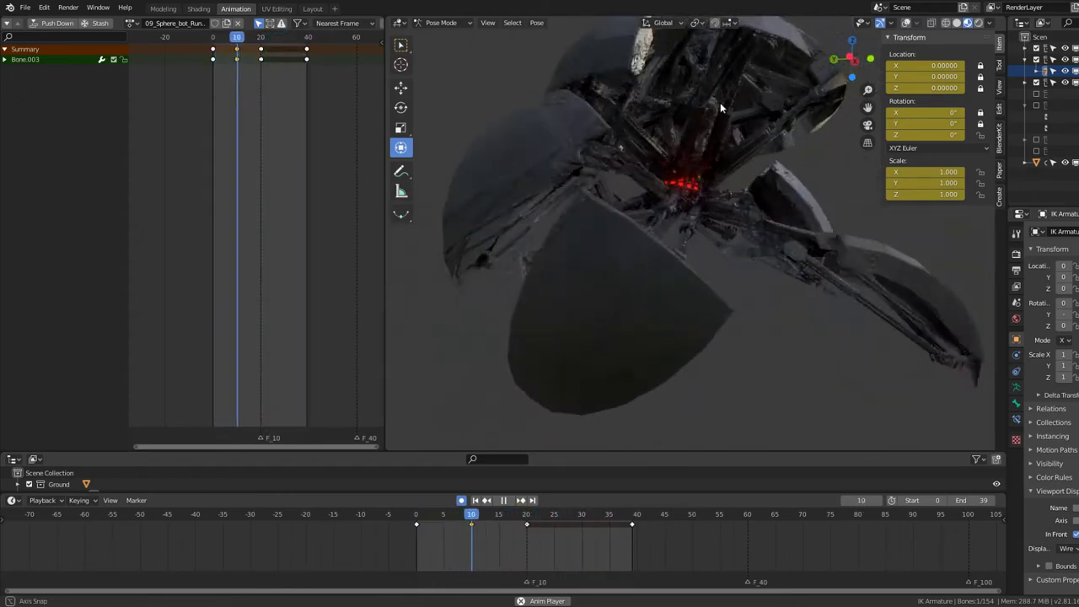
key("space")
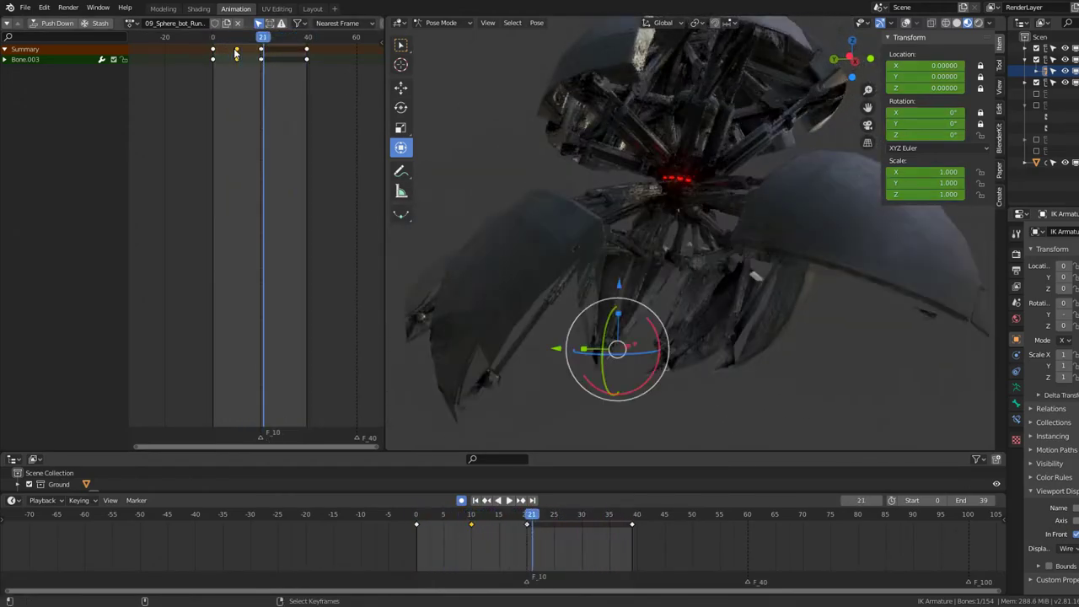
Step: Drop the copied 32.9° Bone.003 key at frame 30 and replay from frame 14
left_click(290, 75)
key("space")
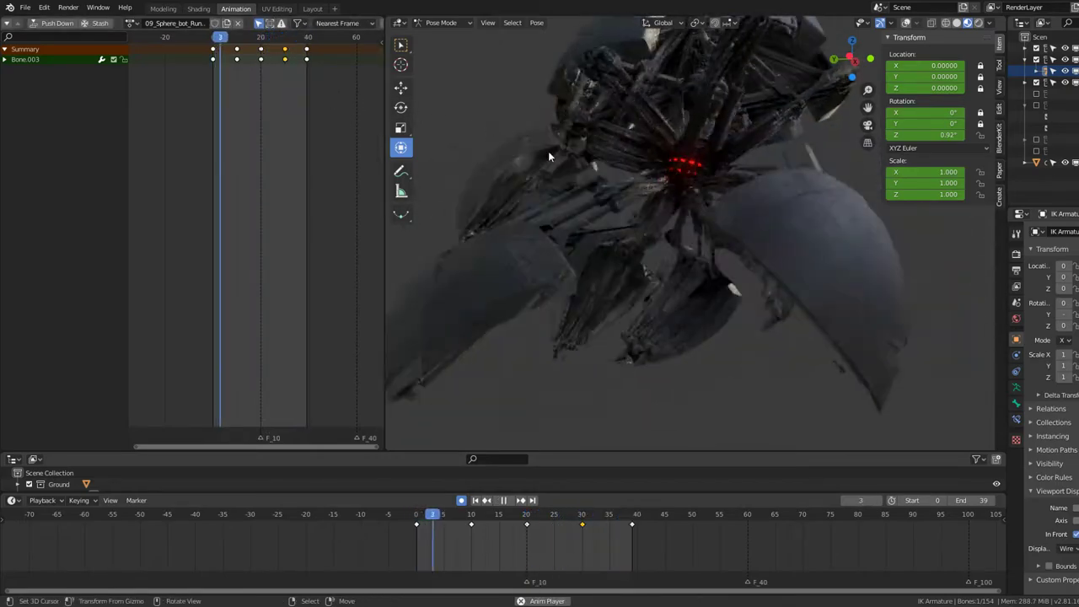
key("space")
mouse_move(258, 101)
left_mouse_down()
mouse_move(240, 99)
mouse_move(248, 105)
left_mouse_up()
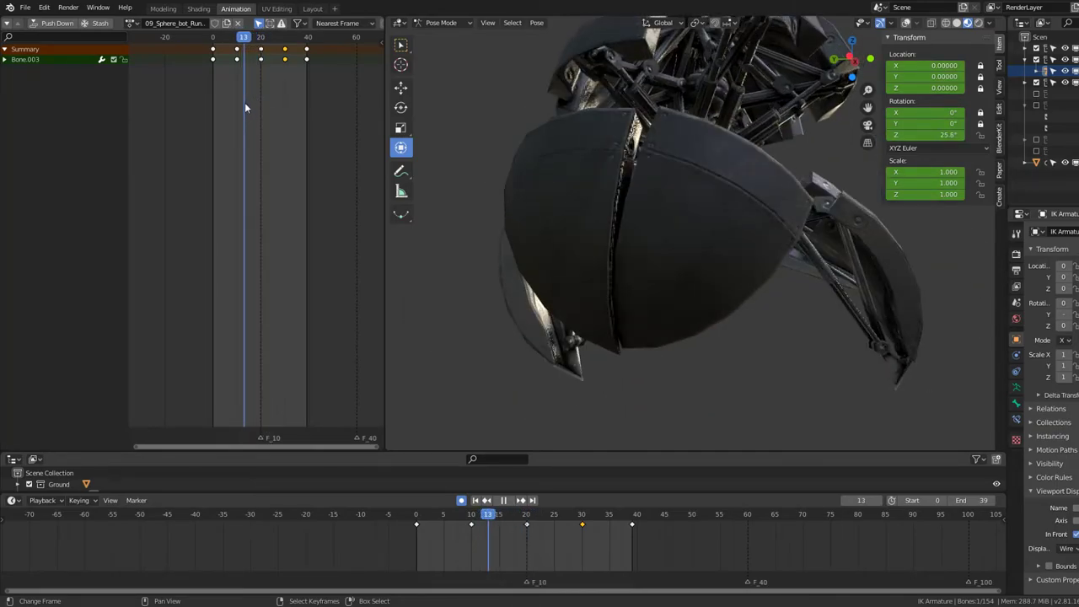
left_click_drag(248, 107, 245, 102)
key("space")
Step: Watch the loop from a new angle, stop at frame 30, and show the viewport overlays
scroll(651, 140, "down", 4)
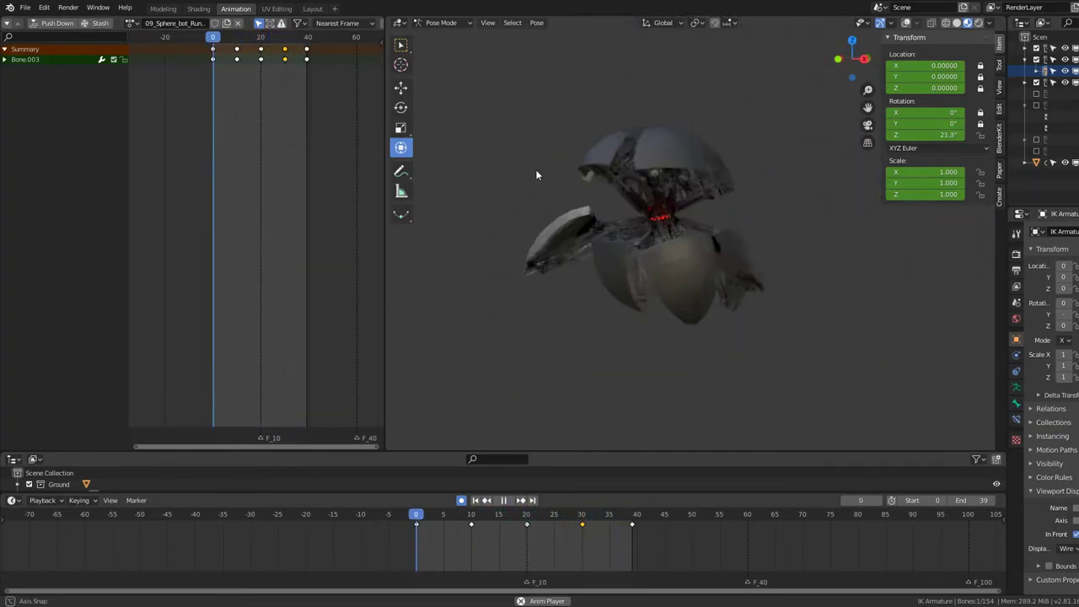
scroll(665, 189, "up", 3)
scroll(645, 180, "up", 2)
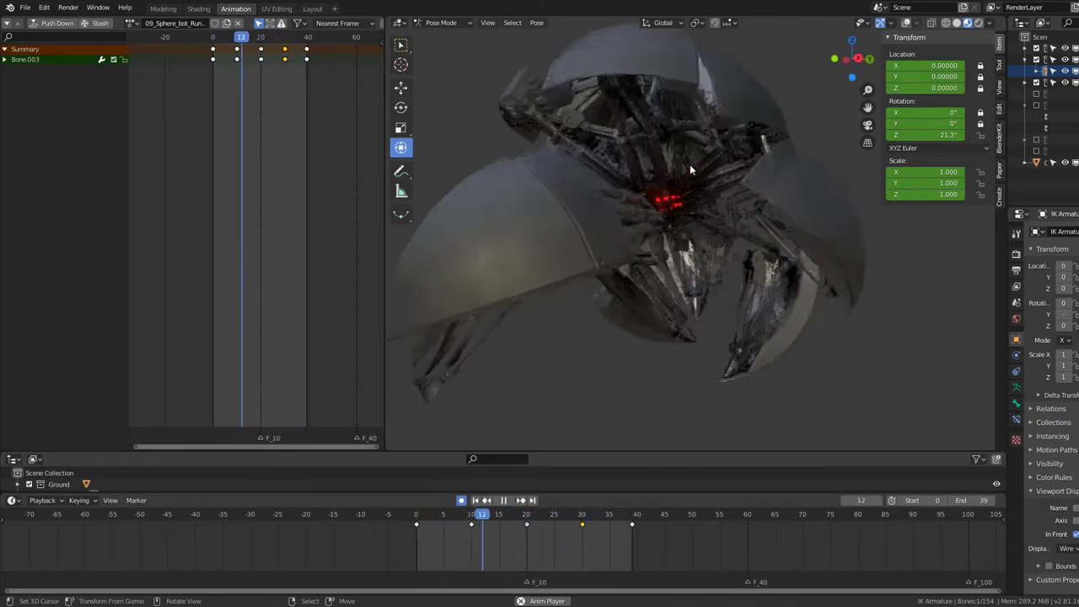
middle_click_drag(690, 165, 670, 159)
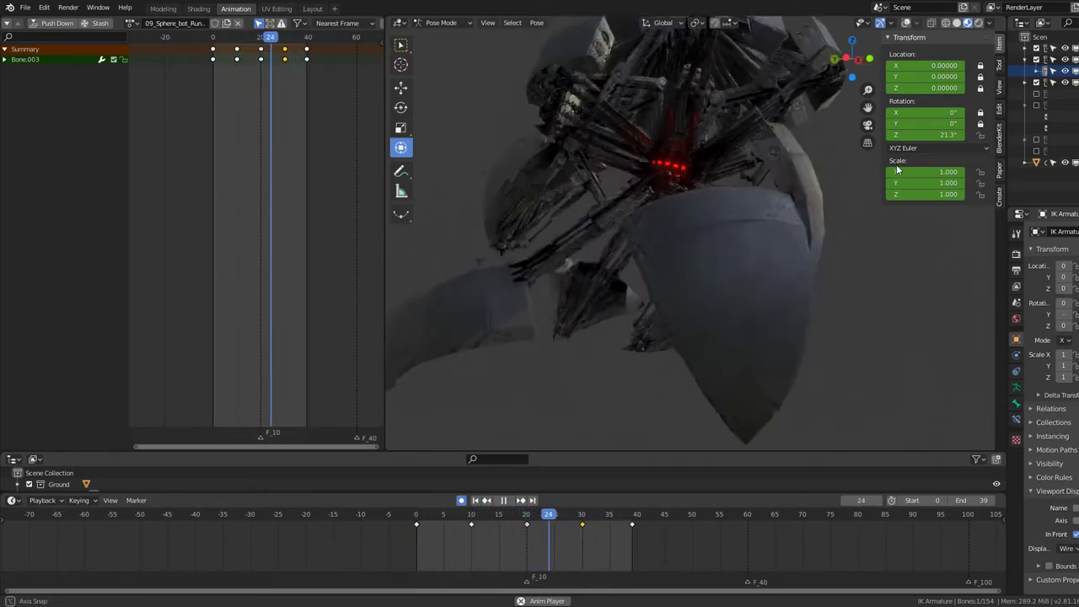
scroll(736, 185, "down", 4)
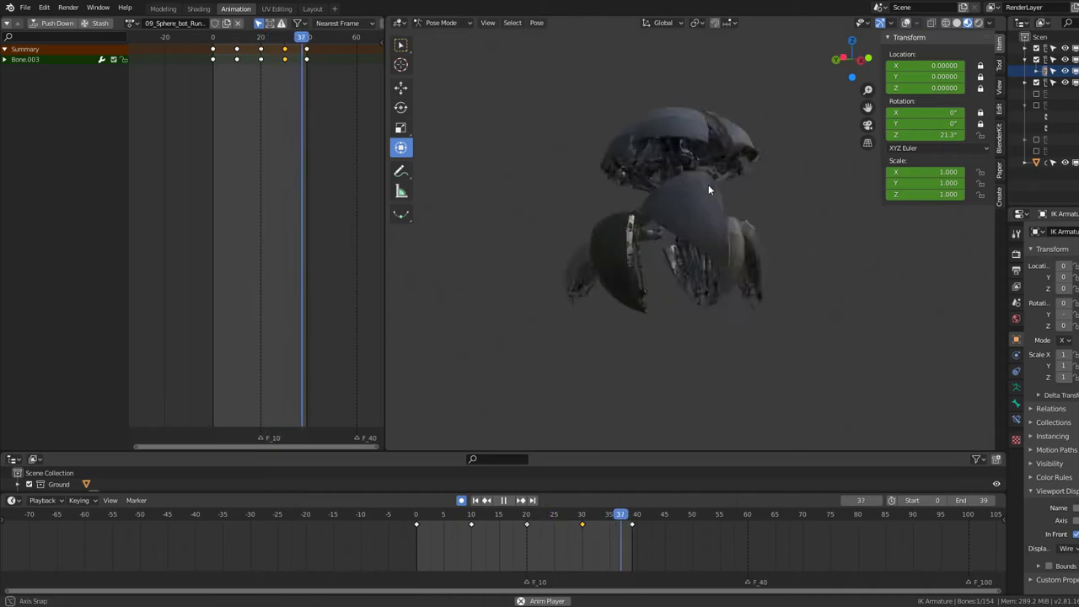
key("space")
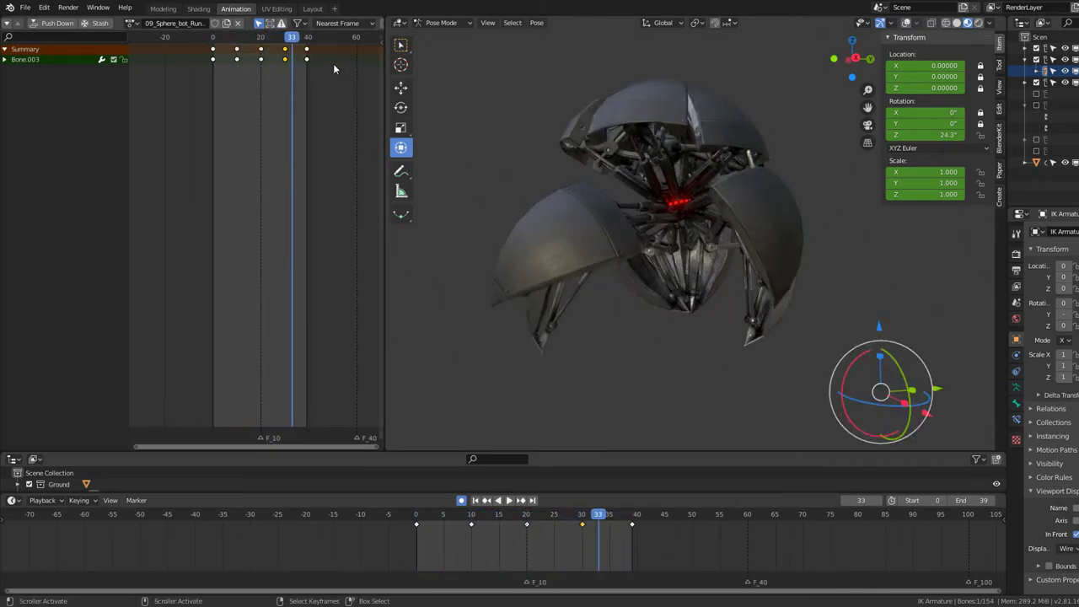
left_click(279, 70)
left_click_drag(280, 72, 286, 74)
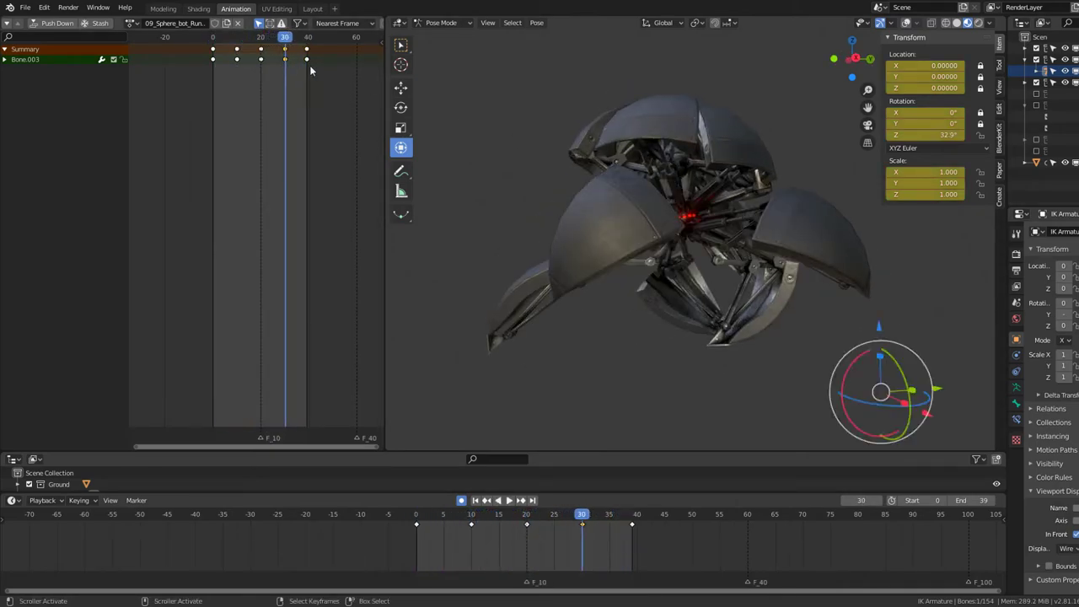
left_click(908, 24)
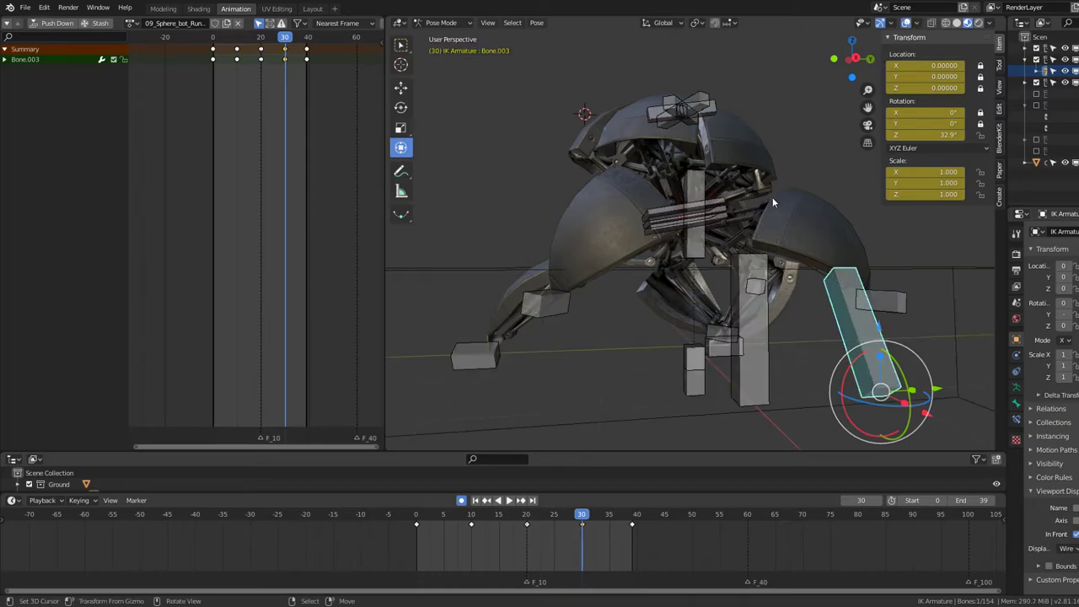
Step: Select every rig bone and slide the run-cycle keys about 41 frames earlier
left_click(783, 350)
left_click(754, 337)
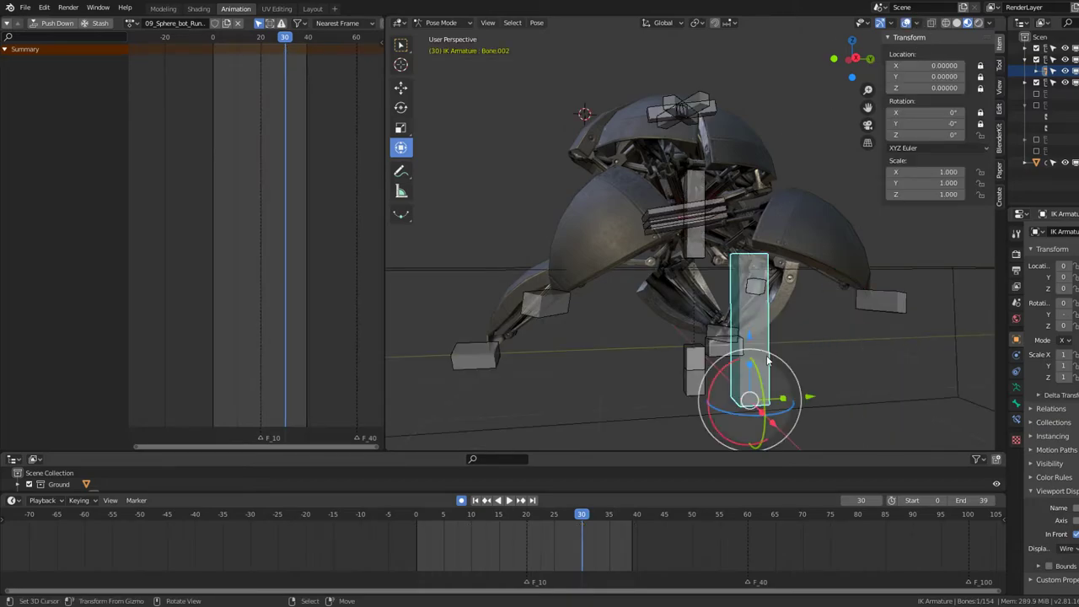
key("a")
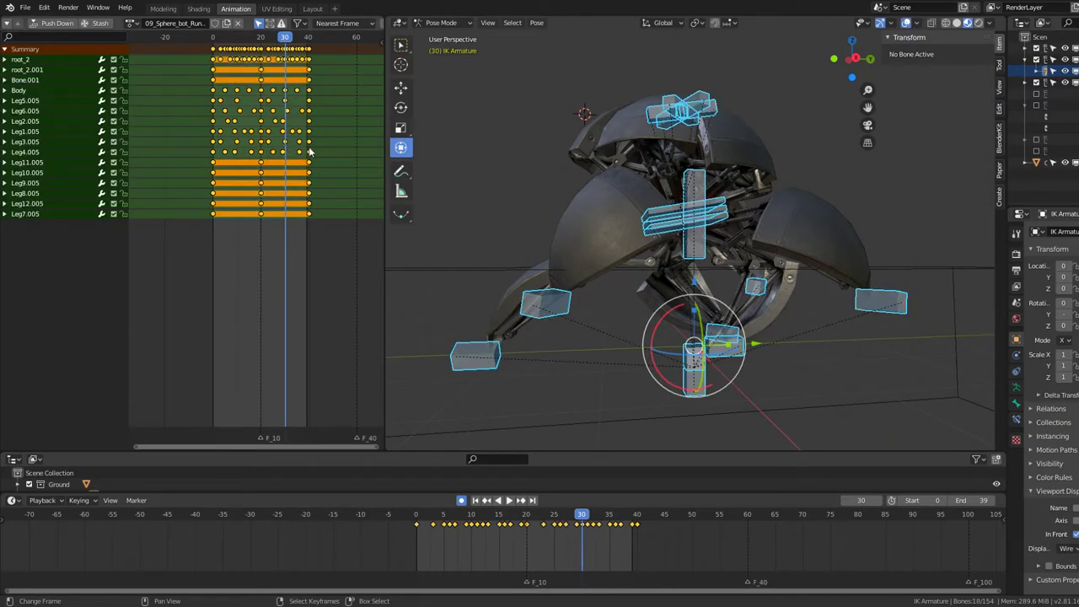
left_click_drag(309, 152, 199, 149)
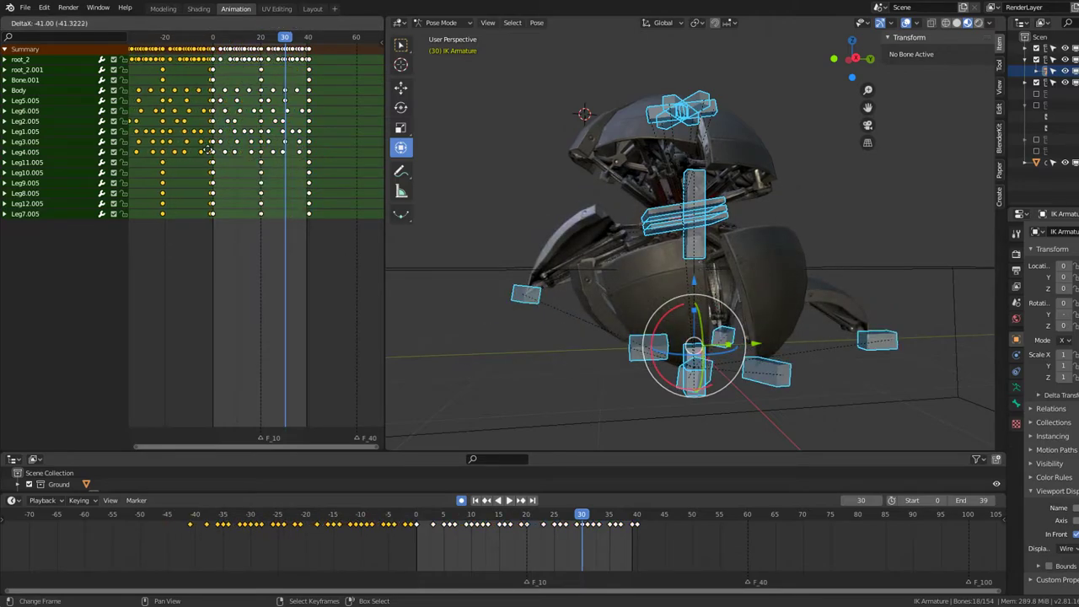
left_click_drag(207, 150, 368, 170)
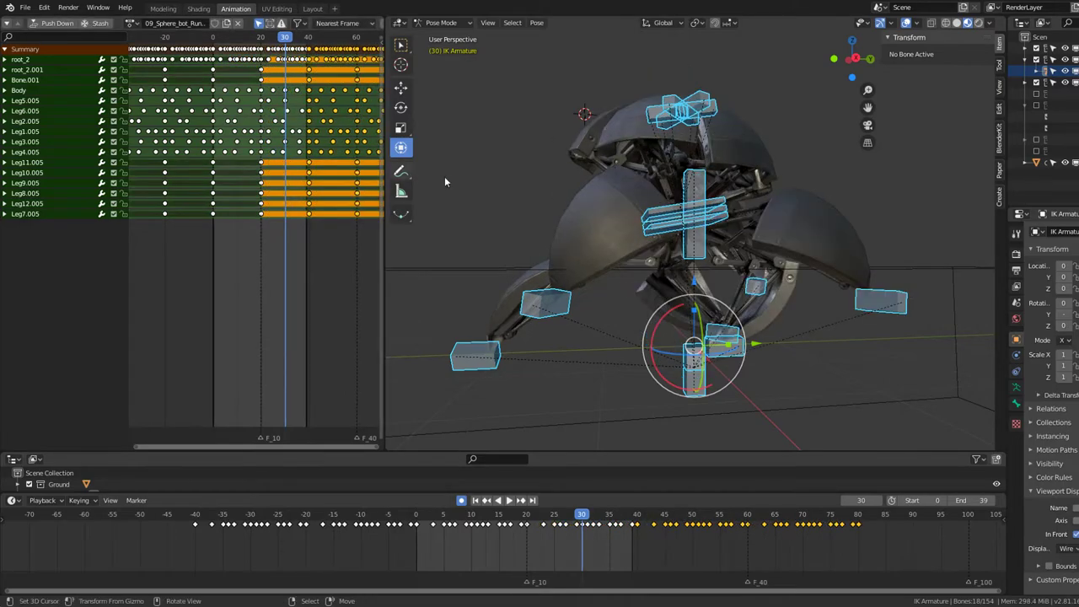
Step: Play the run cycle and select the Leg1.005 and Leg6.005 foot controls
key("space")
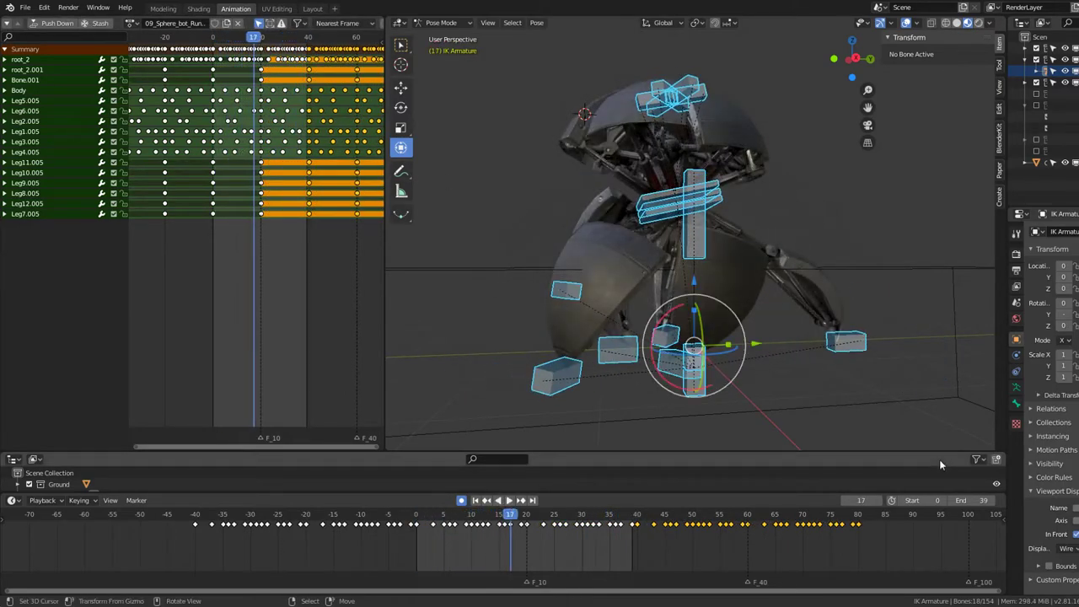
mouse_move(641, 393)
middle_mouse_down()
mouse_move(591, 384)
mouse_move(723, 377)
mouse_move(673, 341)
middle_mouse_up()
left_click(556, 381)
left_click(704, 385)
scroll(723, 371, "down", 3)
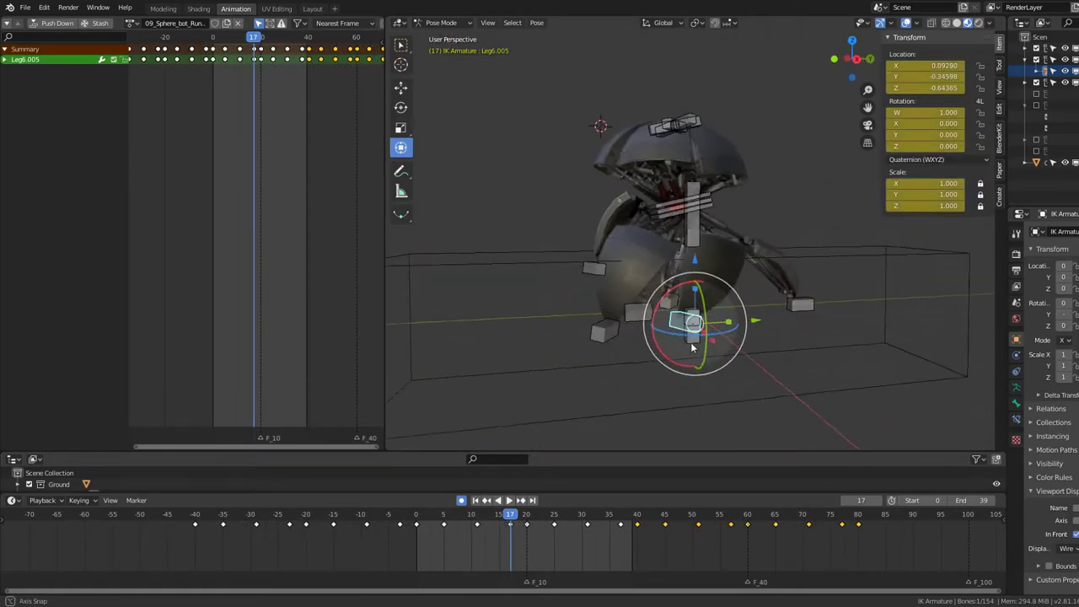
Step: Play the run cycle and check Leg6.005 from side and front numpad views
key("space")
key("KP_3")
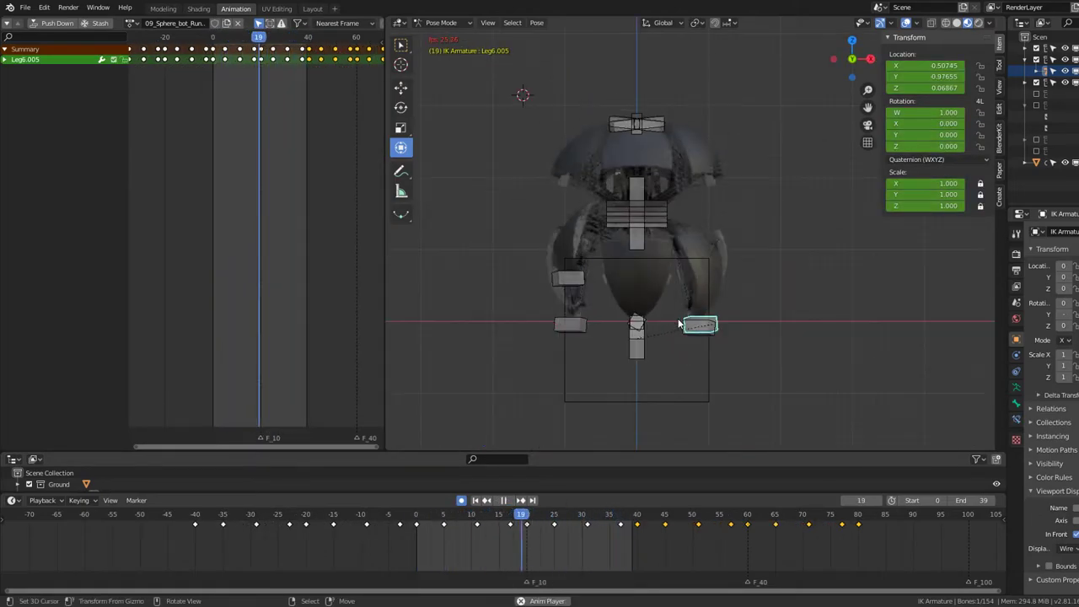
mouse_move(678, 318)
middle_mouse_down()
mouse_move(668, 310)
mouse_move(689, 286)
mouse_move(585, 273)
mouse_move(597, 240)
middle_mouse_up()
key("space")
key("KP_1")
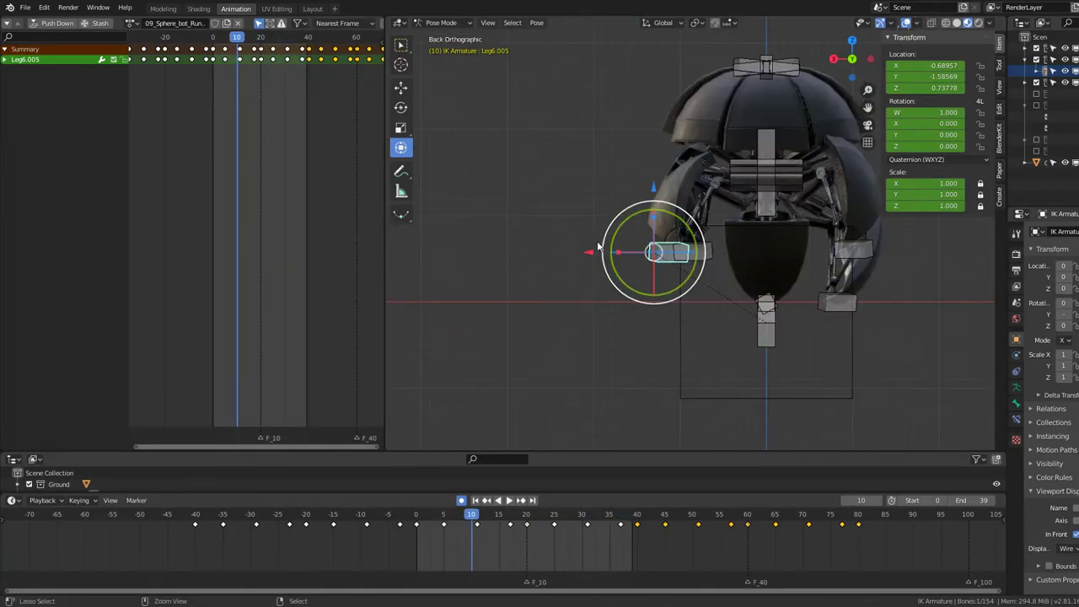
key("ctrl+KP_3")
key("space")
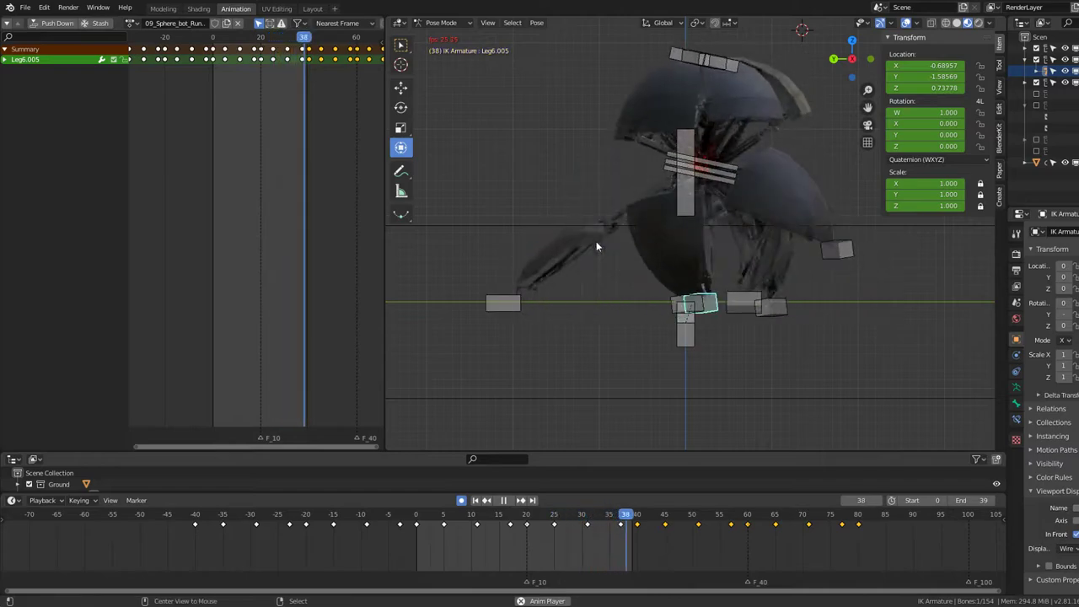
Step: Shift Leg6.005's keyframes 5 frames earlier in the Dope Sheet
scroll(712, 221, "up", 1)
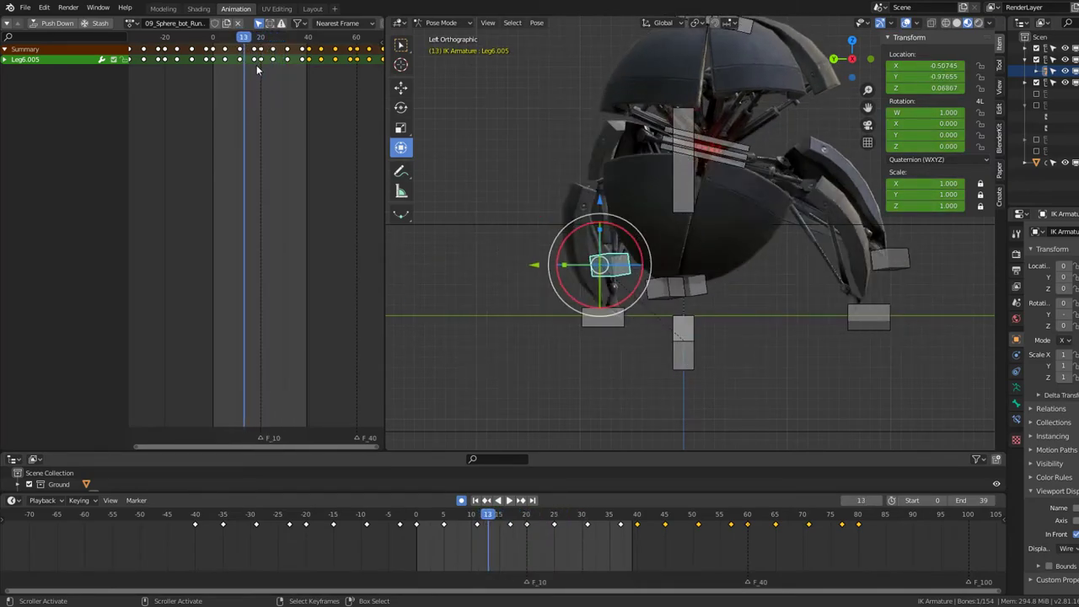
mouse_move(438, 118)
middle_mouse_down()
mouse_move(692, 222)
mouse_move(675, 224)
middle_mouse_up()
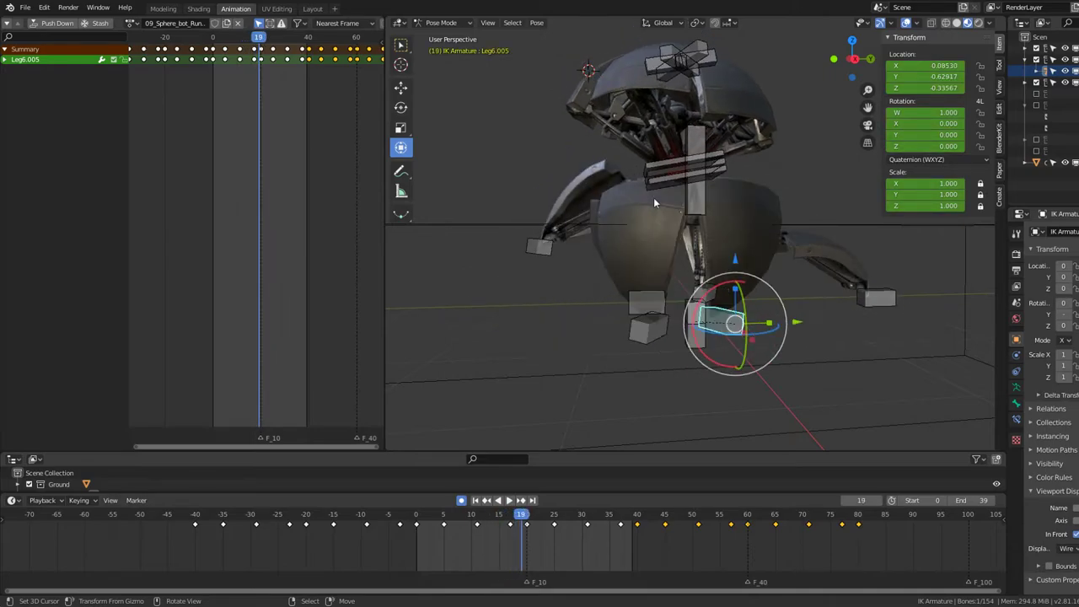
key("g")
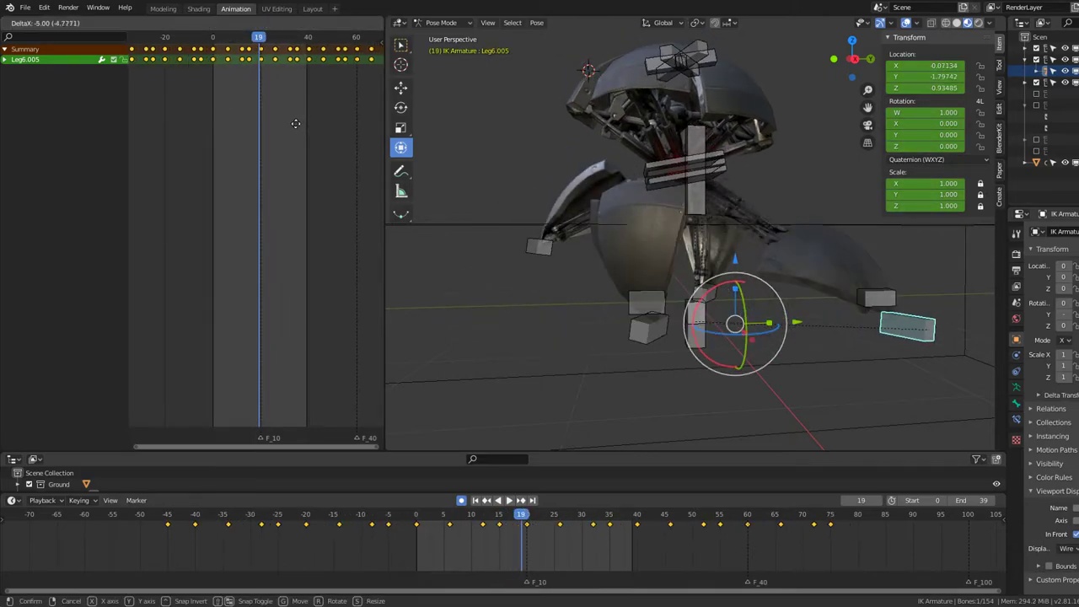
middle_click_drag(615, 349, 666, 346)
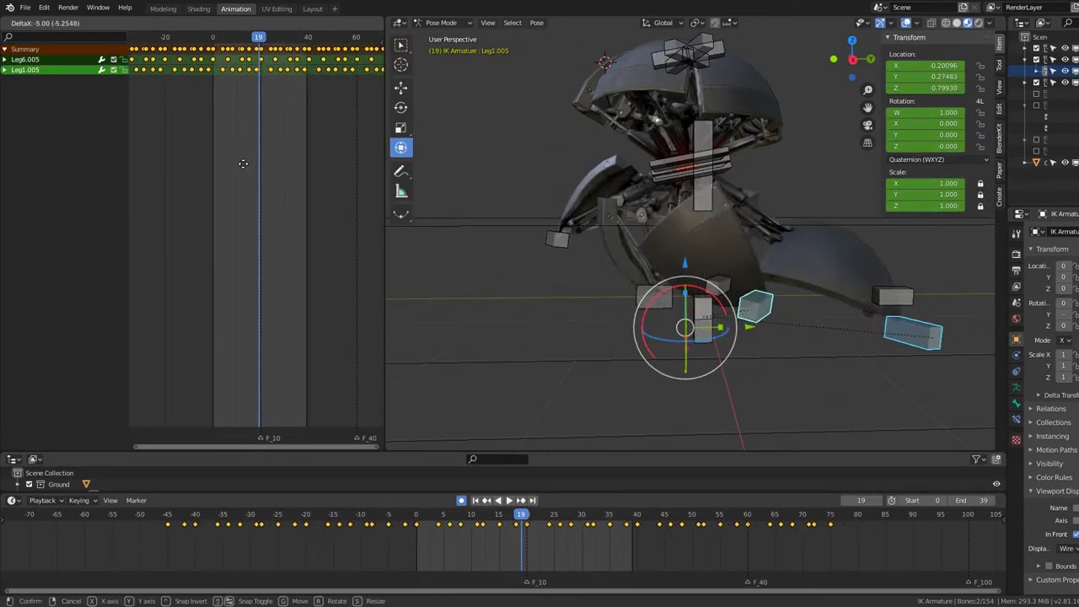
Step: Confirm the 5-frame shift, then nudge Leg1.005's keyframes along the timeline
left_click(243, 164)
left_click(656, 330)
left_click(634, 338)
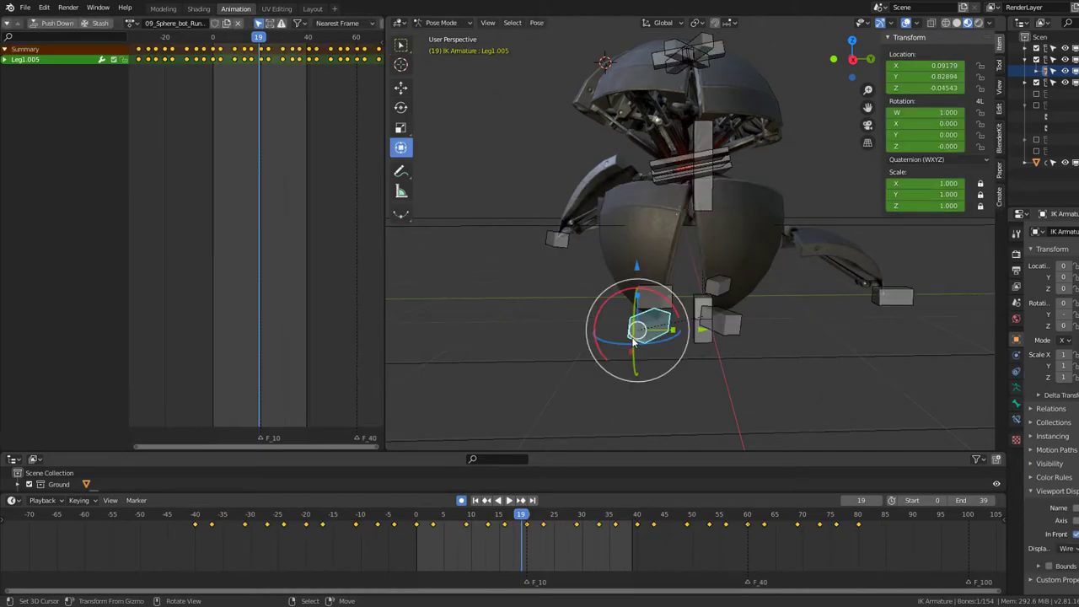
key("g")
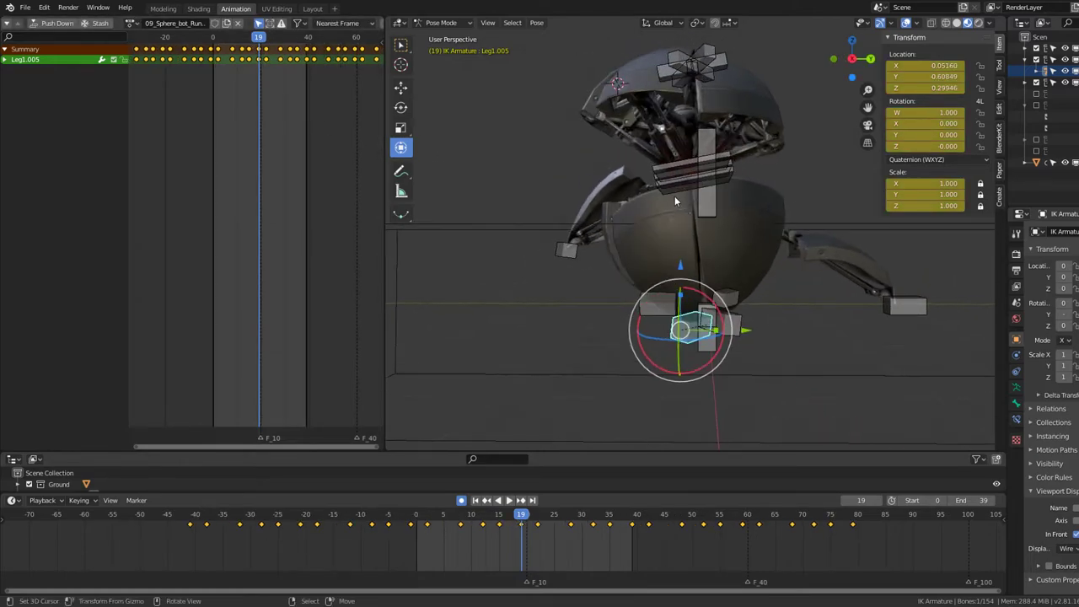
Step: Replay the looping run cycle several times, orbiting to review the staggered legs
key("space")
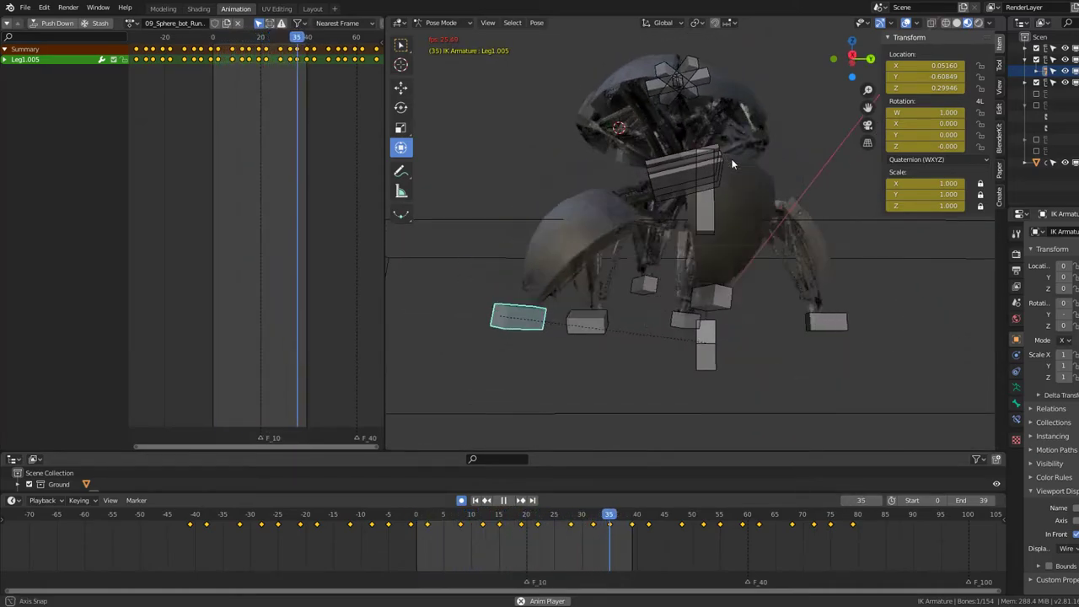
mouse_move(732, 171)
middle_mouse_down()
mouse_move(708, 166)
mouse_move(731, 228)
mouse_move(726, 178)
mouse_move(482, 177)
mouse_move(1006, 183)
middle_mouse_up()
key("space")
key("space")
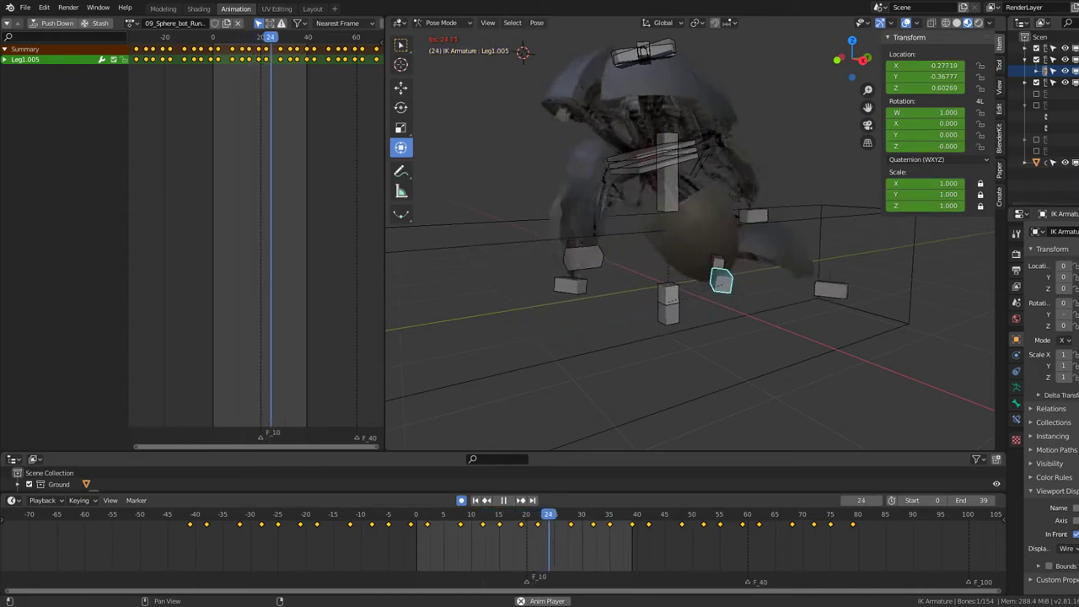
mouse_move(1006, 183)
middle_mouse_down()
mouse_move(705, 210)
mouse_move(675, 194)
mouse_move(617, 208)
mouse_move(723, 230)
mouse_move(793, 230)
mouse_move(653, 229)
mouse_move(705, 195)
mouse_move(647, 209)
mouse_move(695, 93)
mouse_move(622, 127)
mouse_move(589, 126)
mouse_move(696, 237)
mouse_move(693, 264)
mouse_move(643, 136)
middle_mouse_up()
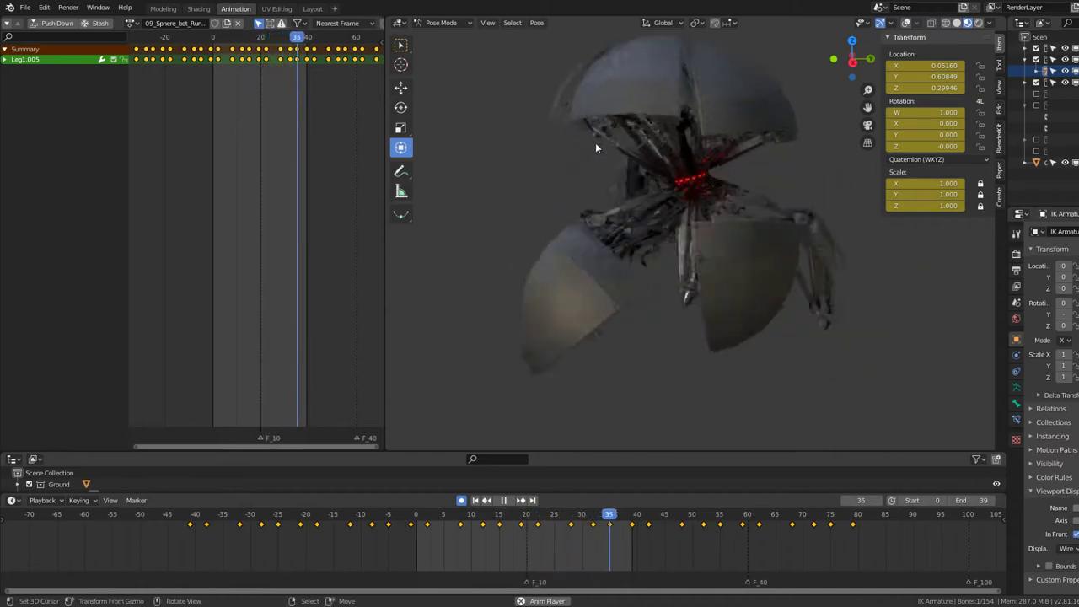
mouse_move(594, 148)
middle_mouse_down()
mouse_move(593, 194)
mouse_move(574, 154)
middle_mouse_up()
key("space")
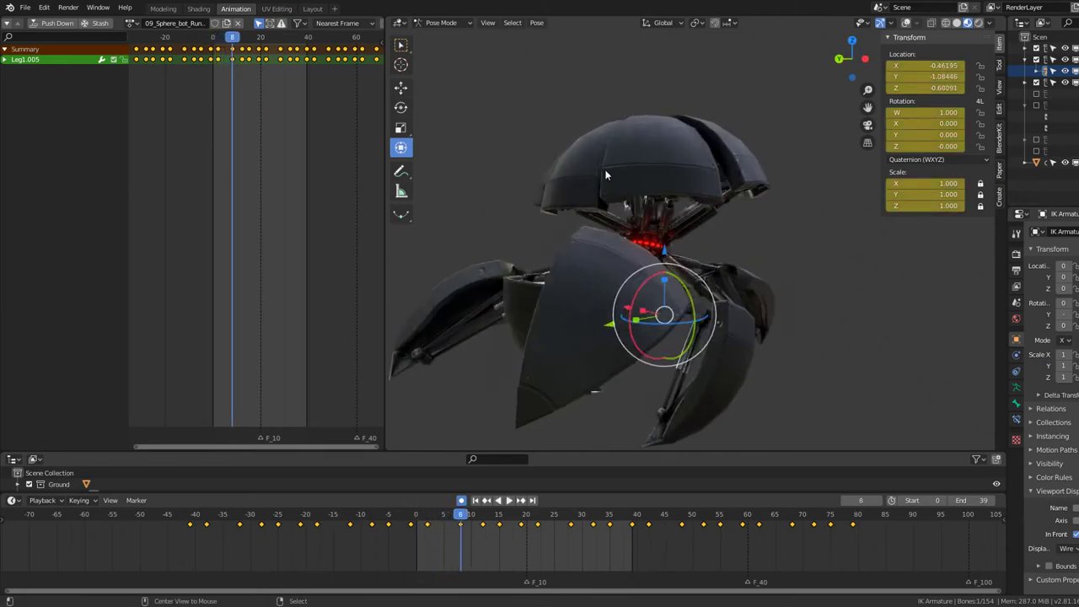
key("space")
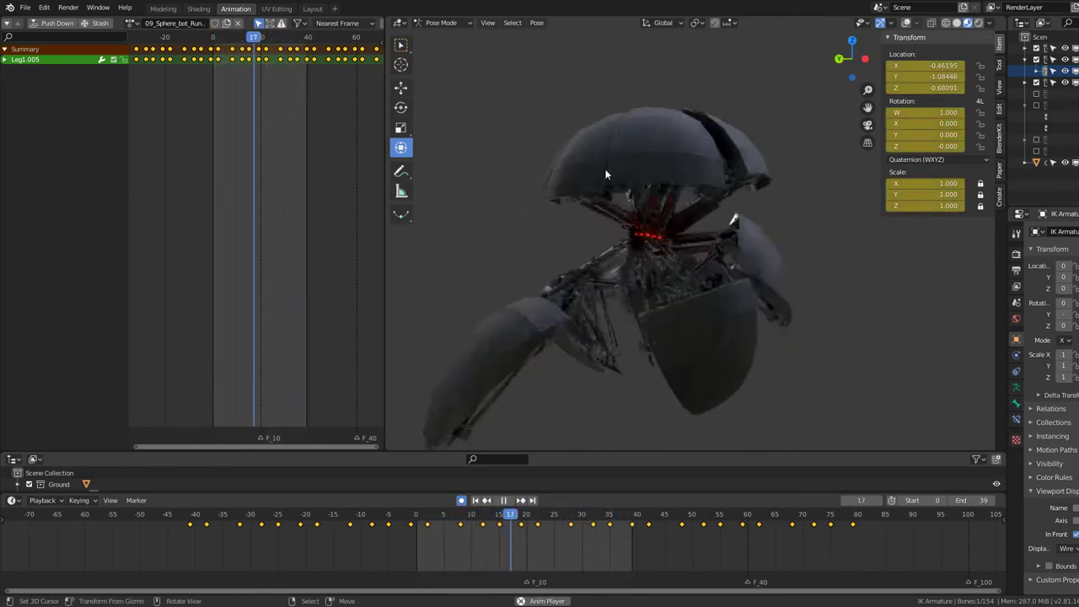
key("space")
middle_click_drag(608, 128, 607, 128)
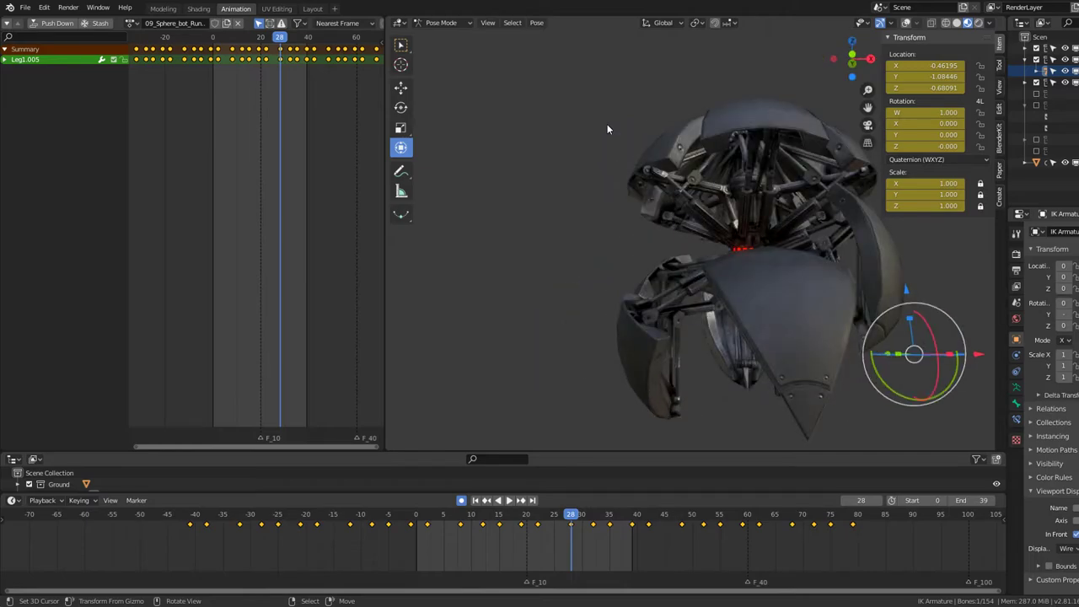
key("space")
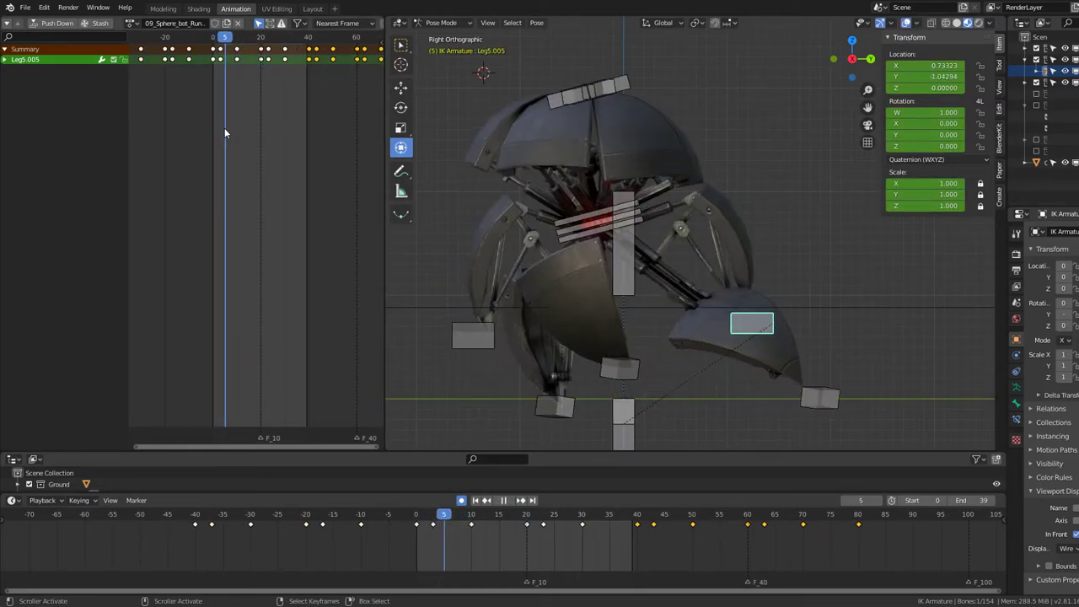
key("space")
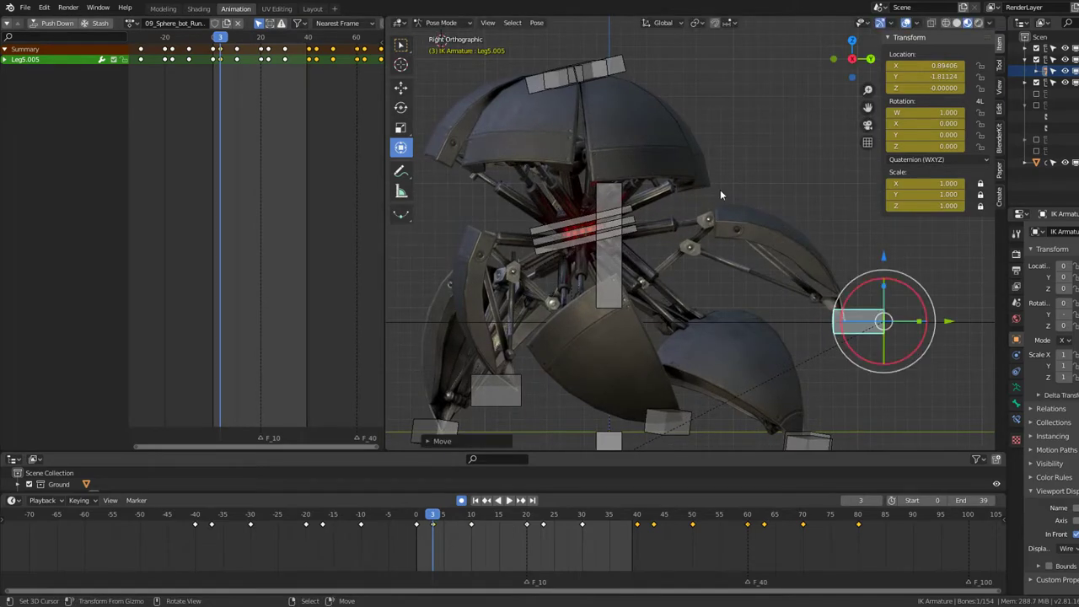
key("space")
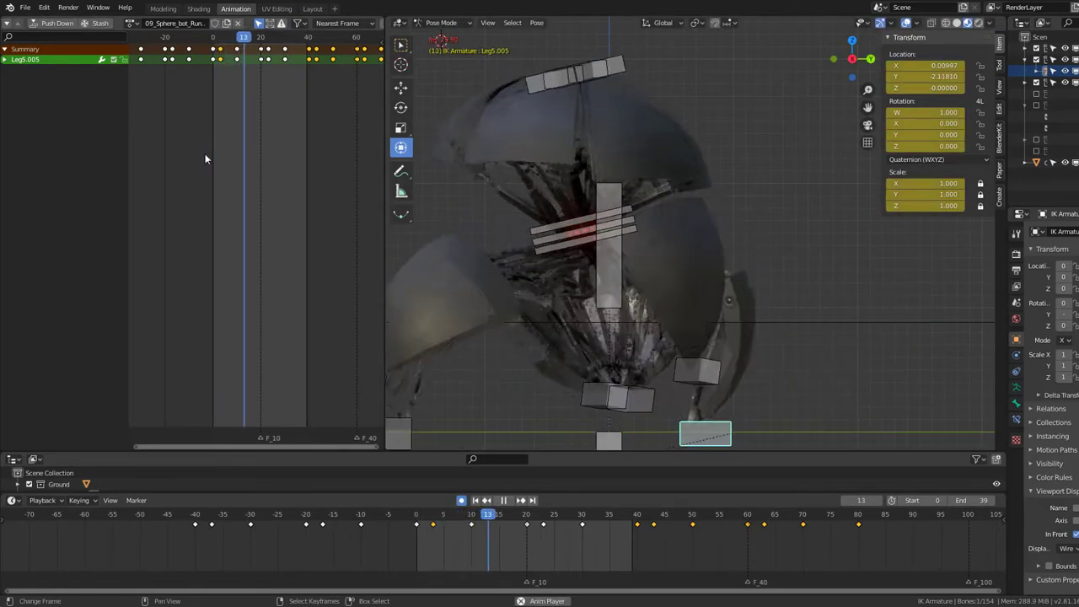
key("space")
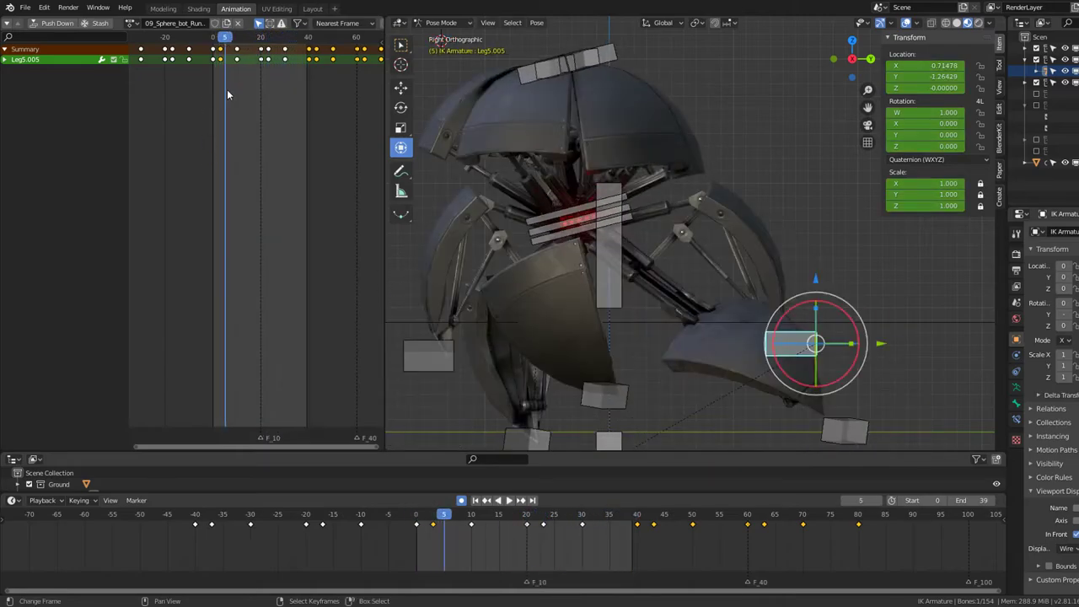
key("space")
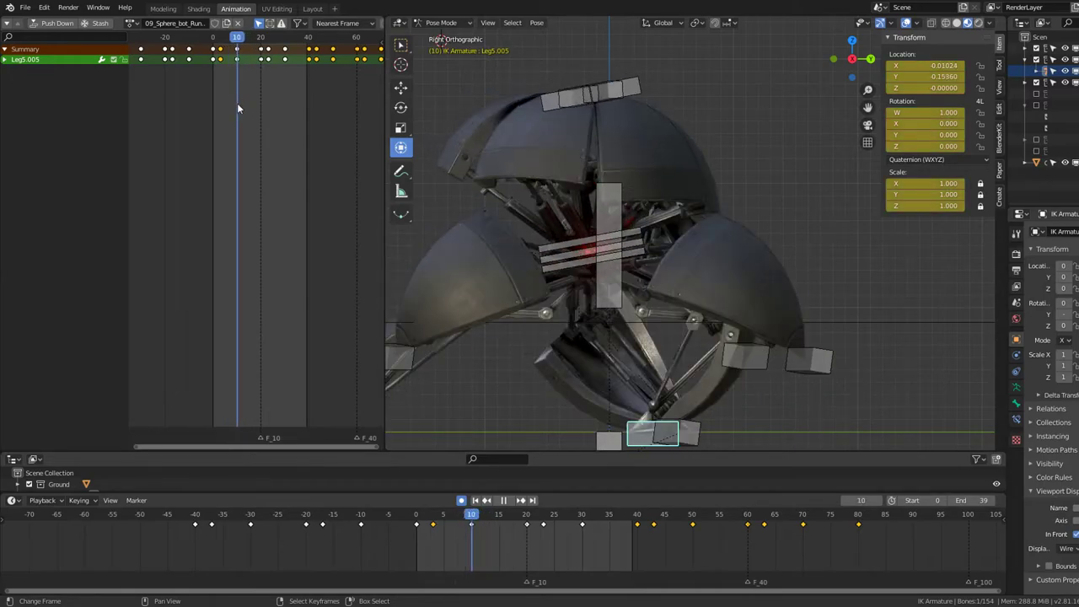
key("space")
mouse_move(591, 149)
middle_mouse_down()
mouse_move(731, 149)
mouse_move(507, 148)
middle_mouse_up()
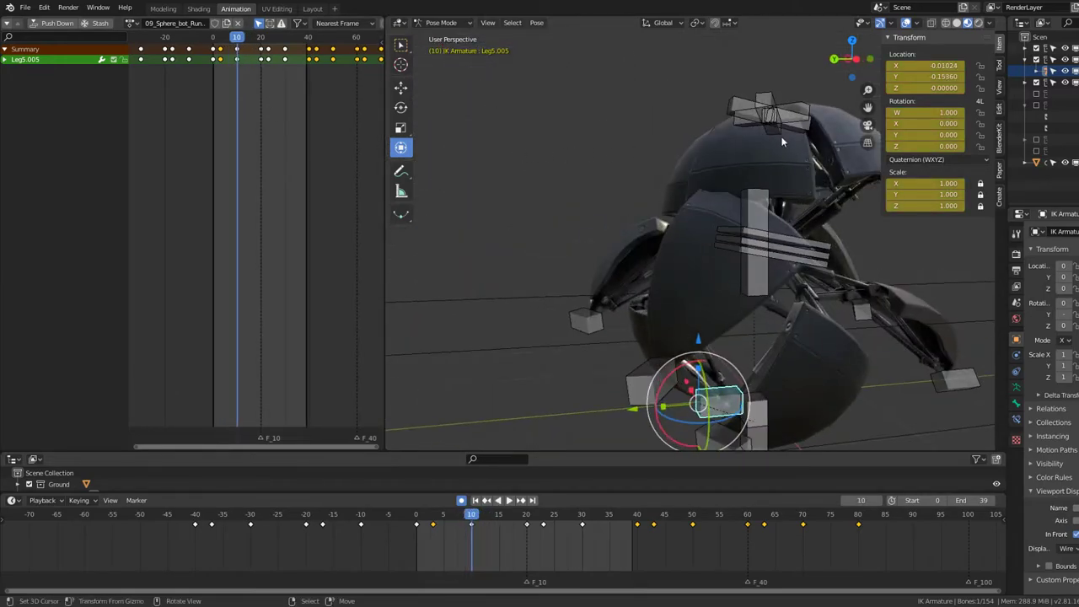
mouse_move(781, 136)
middle_mouse_down()
mouse_move(727, 172)
mouse_move(615, 370)
middle_mouse_up()
left_click(606, 370)
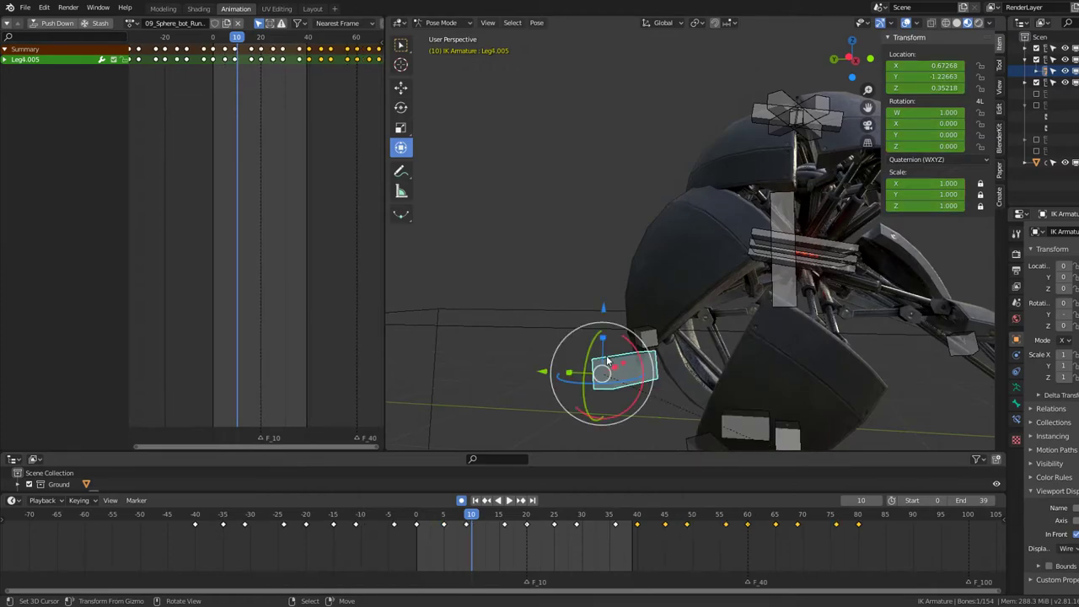
key("space")
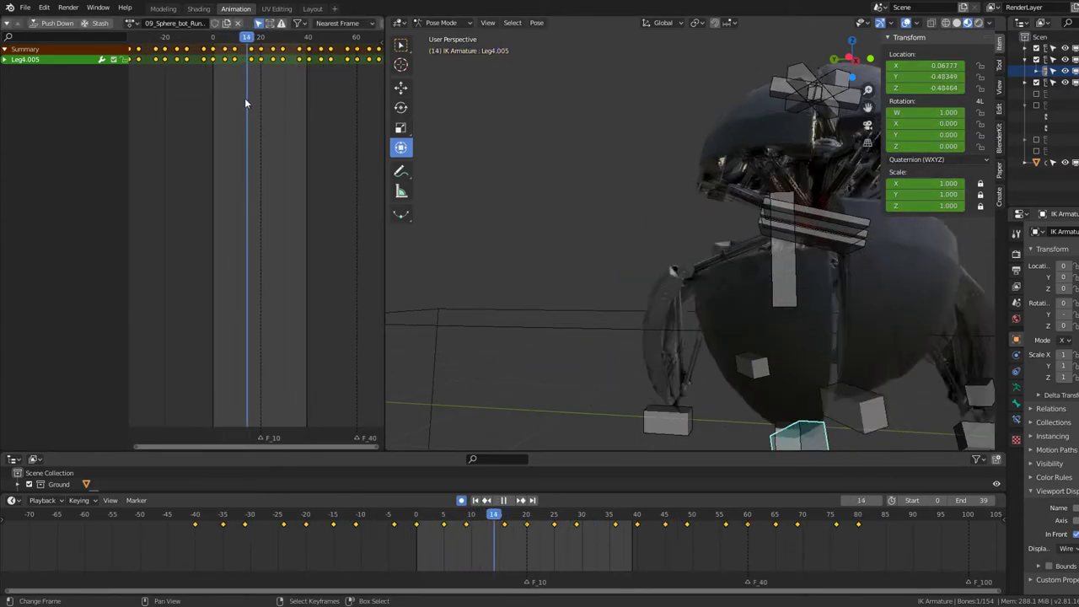
key("space")
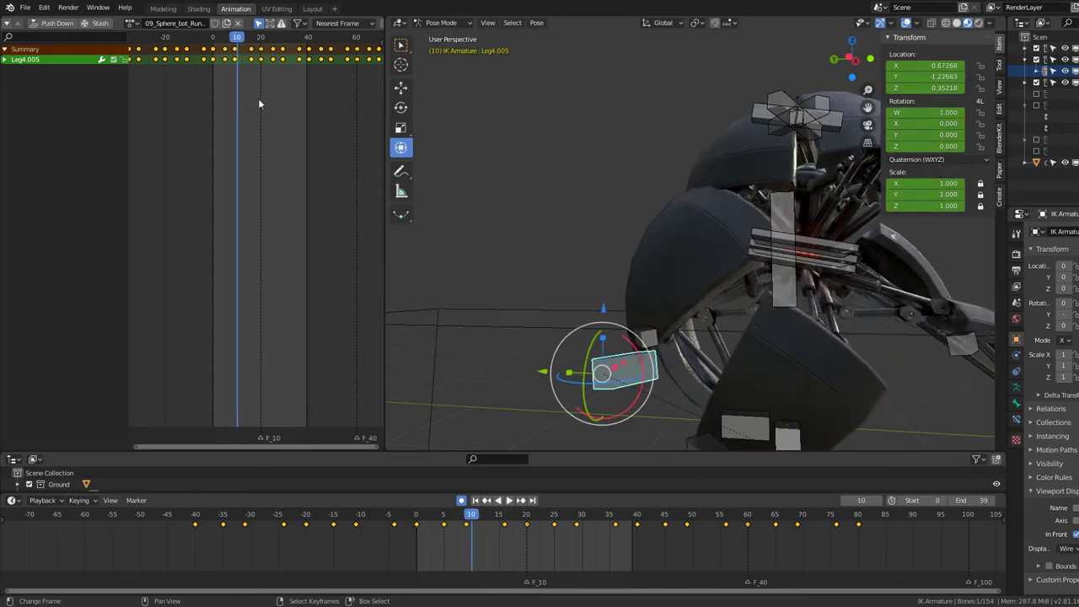
mouse_move(622, 84)
middle_mouse_down()
mouse_move(595, 148)
mouse_move(723, 148)
middle_mouse_up()
Step: Move the Leg10.005 foot bone at frame 10 to auto-key its new position
left_click(719, 147)
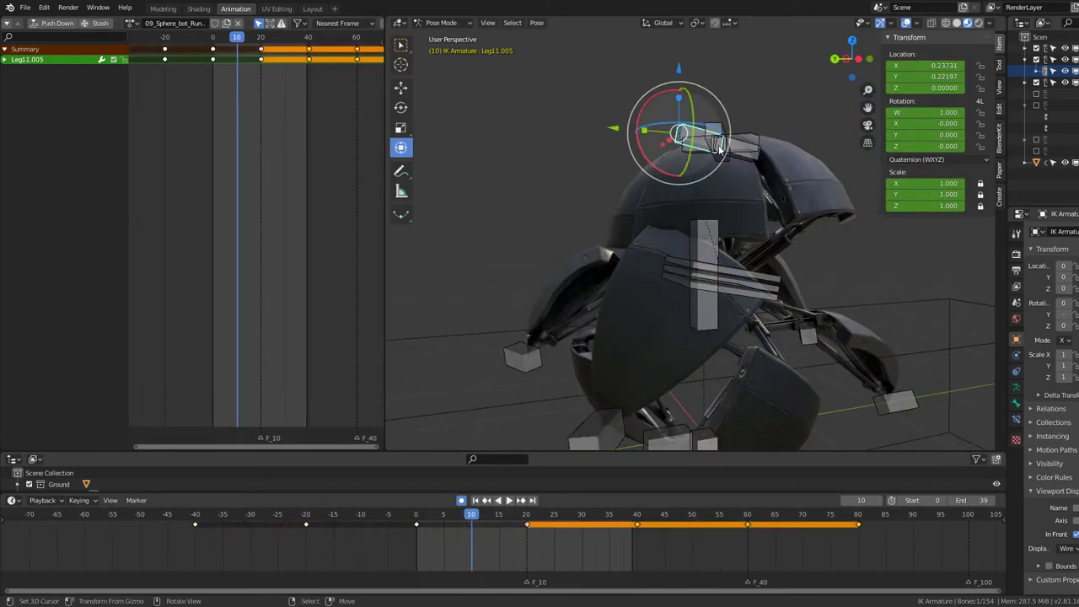
right_click(718, 143)
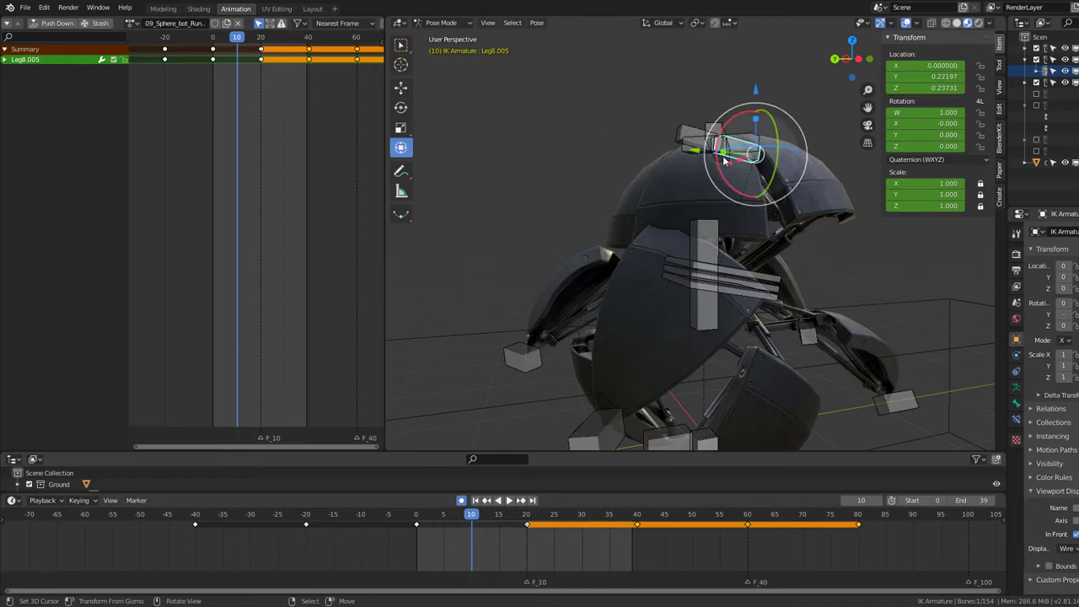
left_click(723, 100)
key("shift+Left")
key("space")
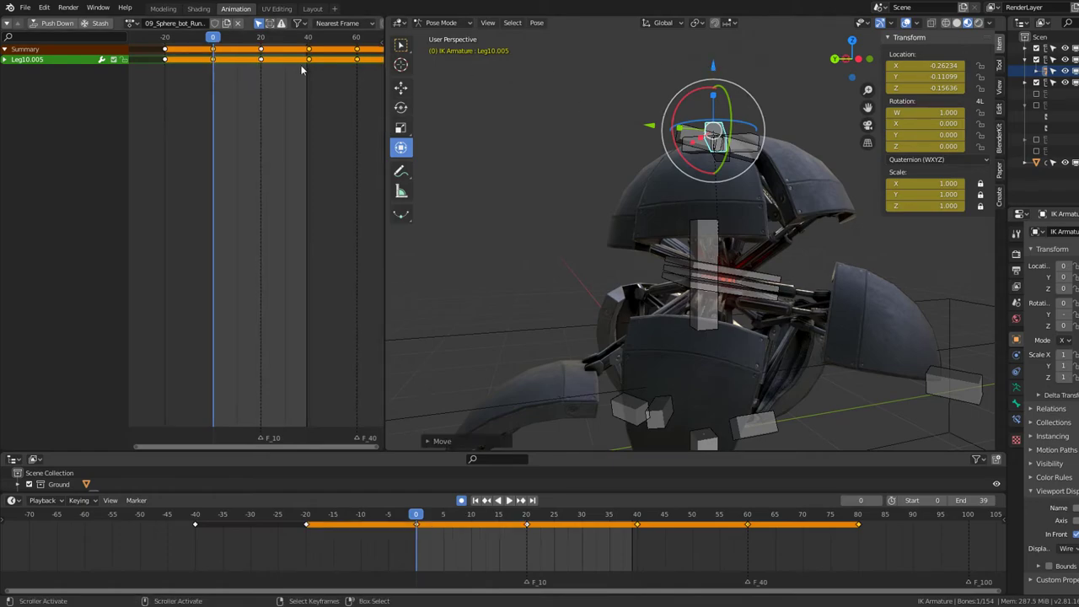
key("space")
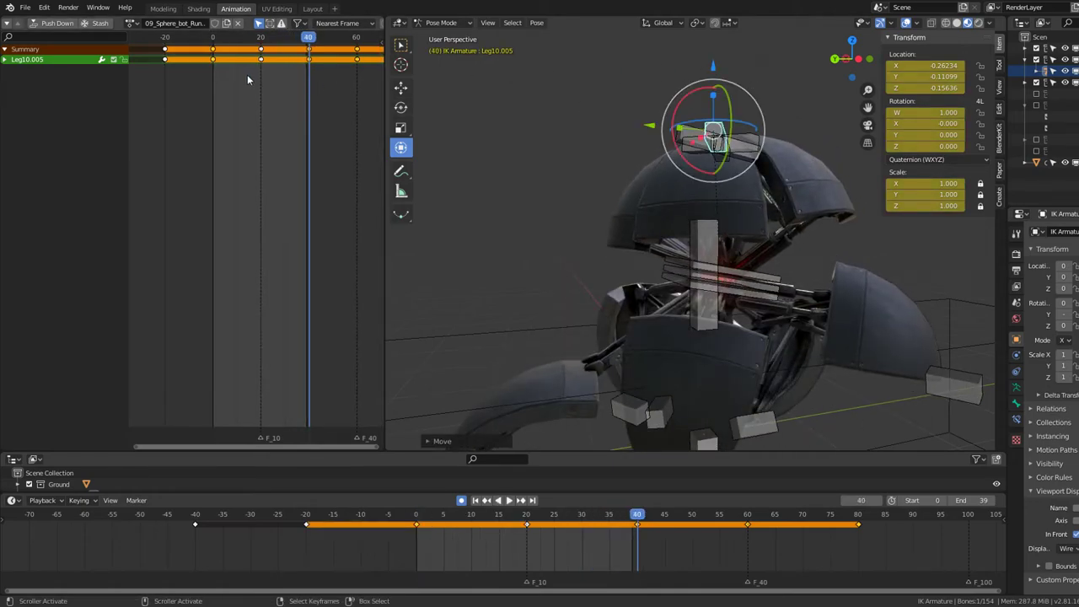
key("space")
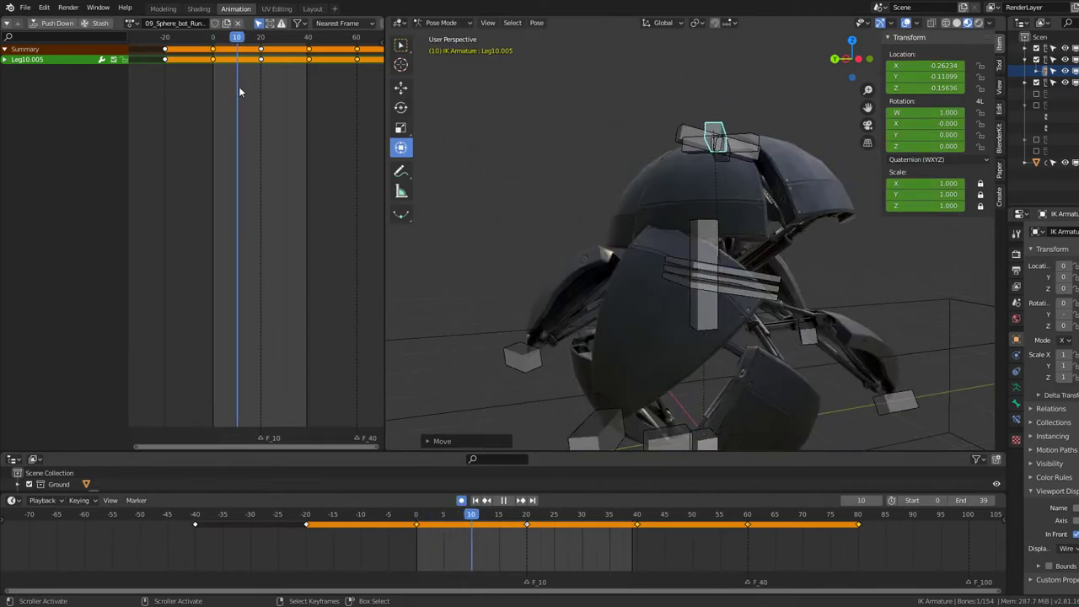
scroll(727, 63, "up", 3)
middle_click_drag(726, 63, 705, 82)
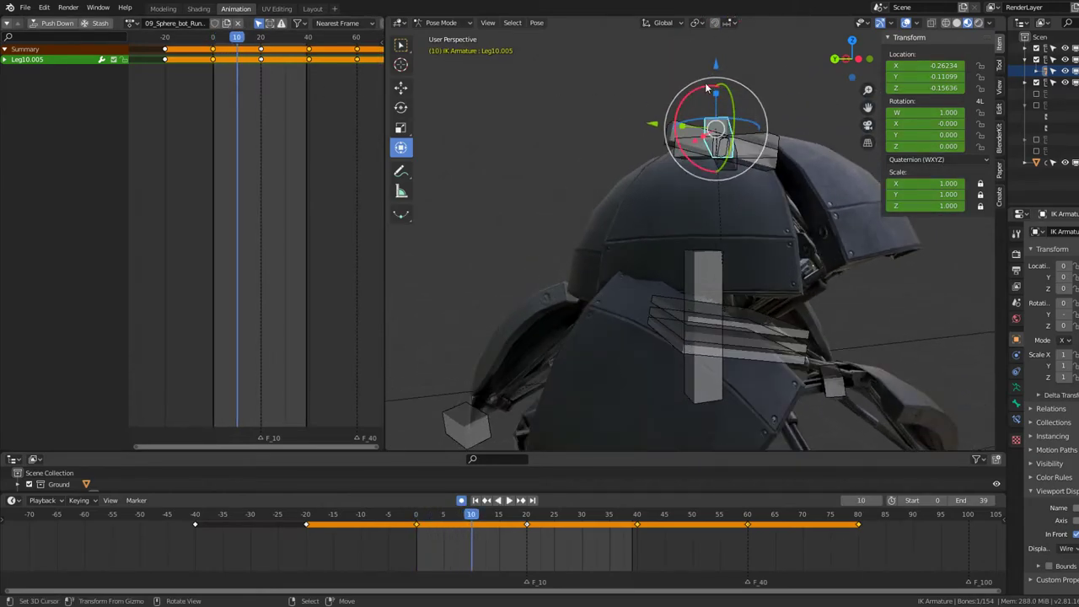
left_click(721, 38)
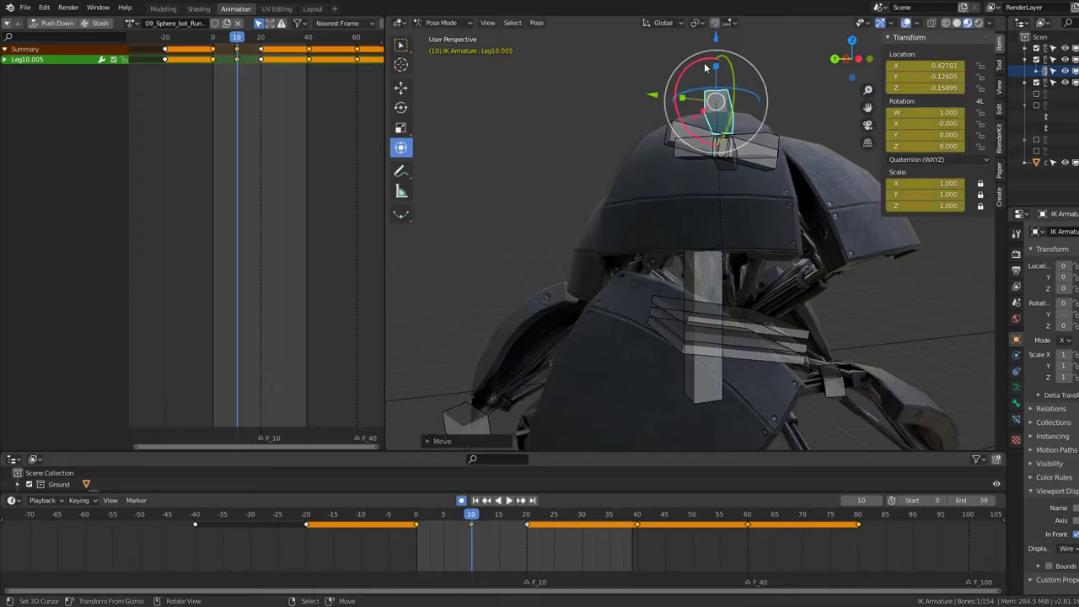
Step: Play back and scrub through frames to check the Leg10.005 step
mouse_move(717, 51)
middle_mouse_down()
mouse_move(646, 137)
mouse_move(607, 116)
mouse_move(757, 115)
mouse_move(659, 118)
middle_mouse_up()
key("space")
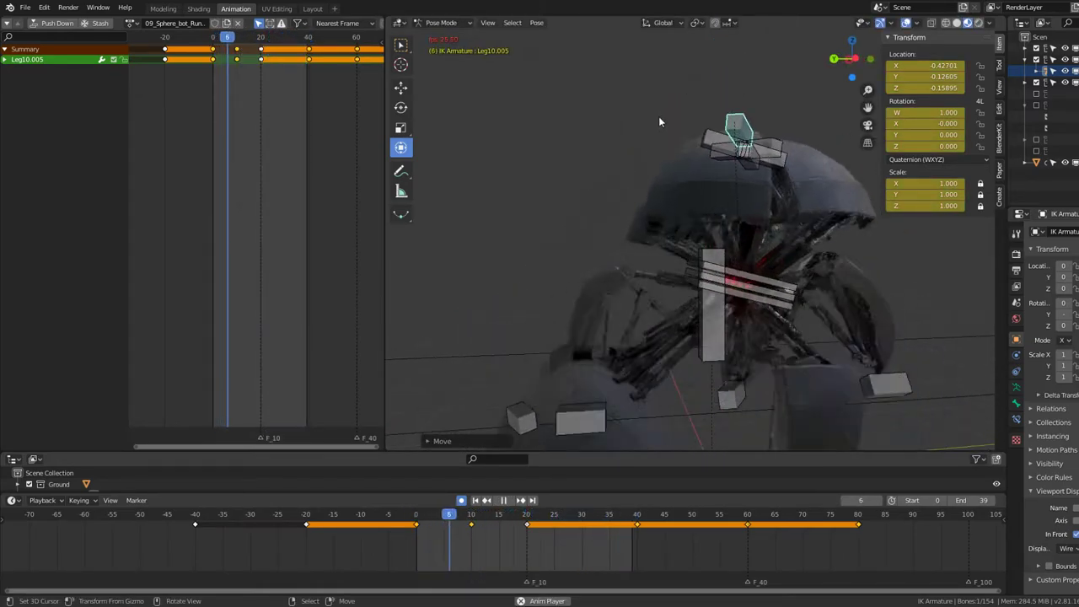
key("space")
mouse_move(317, 113)
left_mouse_down()
mouse_move(233, 110)
mouse_move(199, 122)
mouse_move(235, 125)
mouse_move(203, 120)
mouse_move(229, 135)
left_mouse_up()
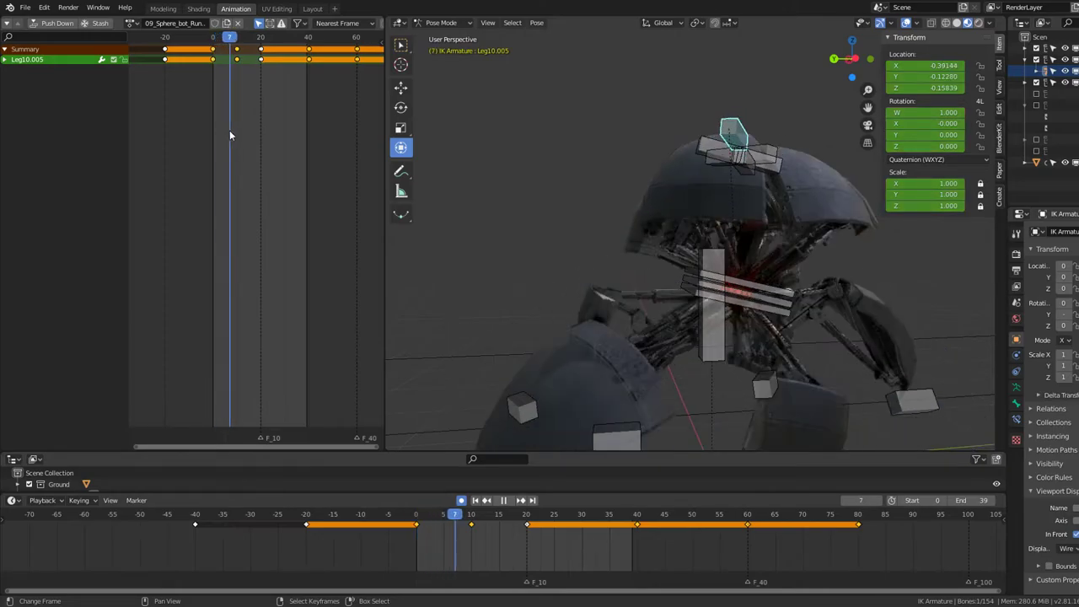
scroll(672, 184, "up", 3)
mouse_move(671, 184)
middle_mouse_down()
mouse_move(736, 171)
mouse_move(704, 157)
mouse_move(612, 200)
mouse_move(659, 247)
middle_mouse_up()
key("Right")
key("Right")
key("Right")
key("Left")
key("Left")
Step: Step through nearby frames, then reveal the hidden leg bones with Alt+H
middle_click_drag(699, 356, 738, 247)
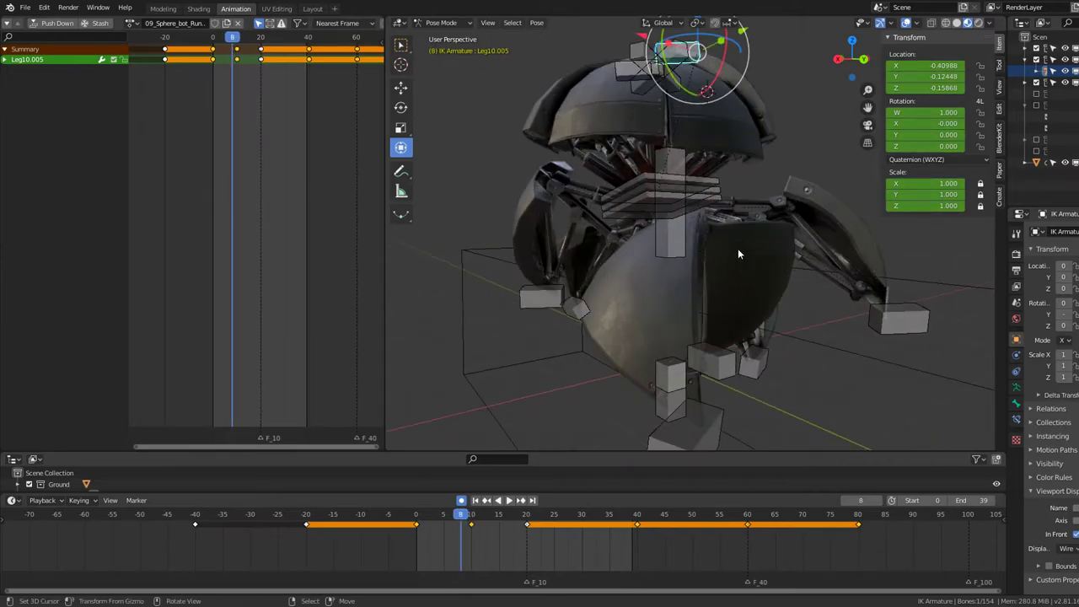
mouse_move(570, 297)
middle_mouse_down()
mouse_move(510, 307)
mouse_move(674, 287)
mouse_move(722, 272)
mouse_move(674, 276)
mouse_move(715, 270)
mouse_move(734, 244)
mouse_move(716, 300)
mouse_move(579, 362)
mouse_move(721, 284)
middle_mouse_up()
key("Left")
key("Left")
key("Right")
scroll(715, 270, "down", 4)
key("alt+h")
Step: Select Bone.002 and trial its rotation, cancelling each attempt
left_click(579, 362)
scroll(578, 361, "up", 3)
key("r")
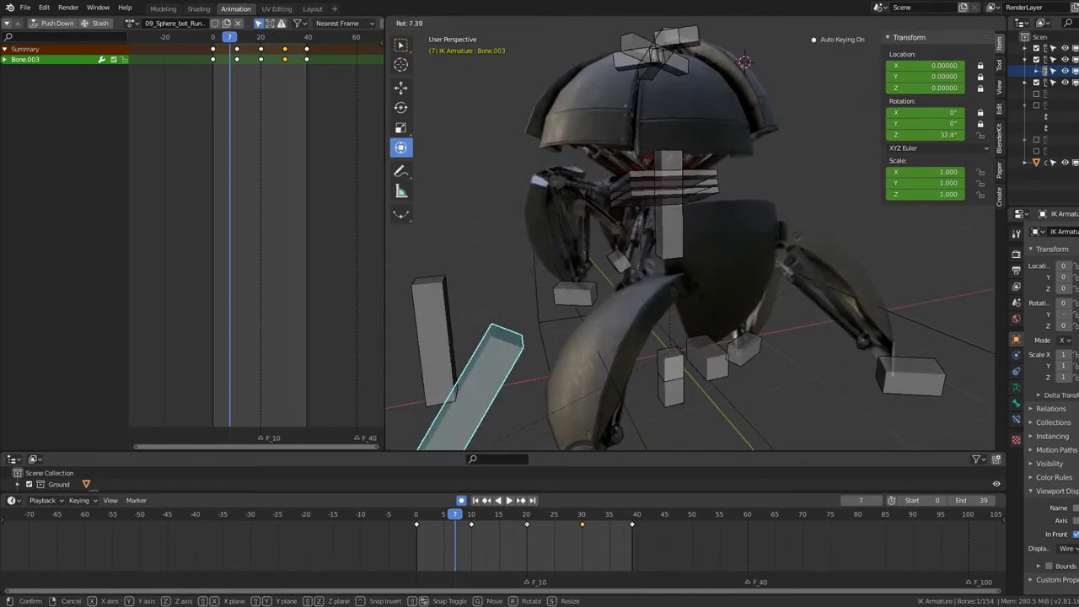
key("Escape")
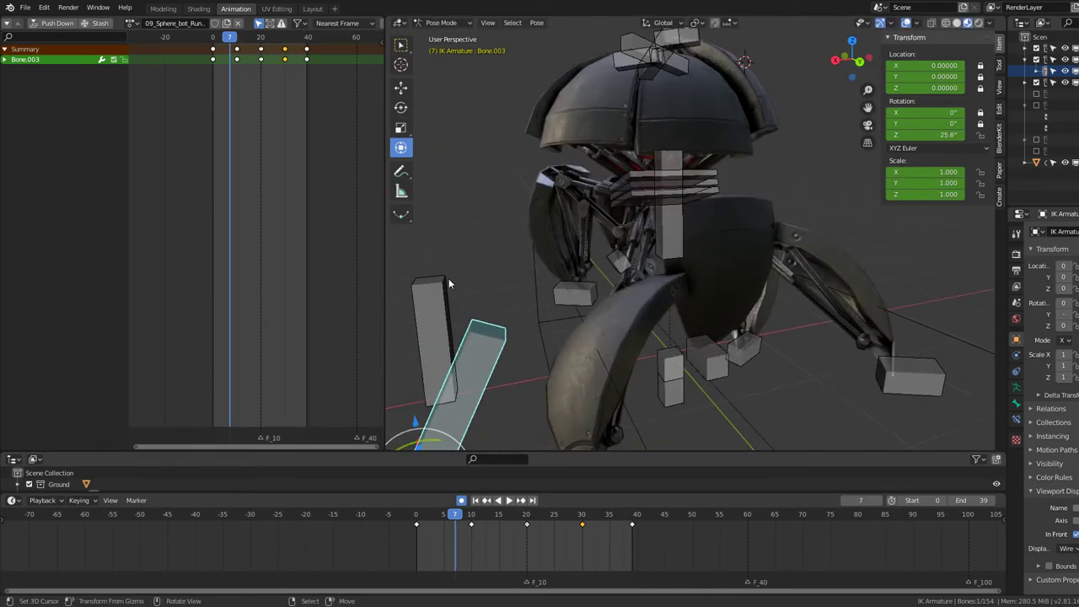
left_click(448, 284)
key("r")
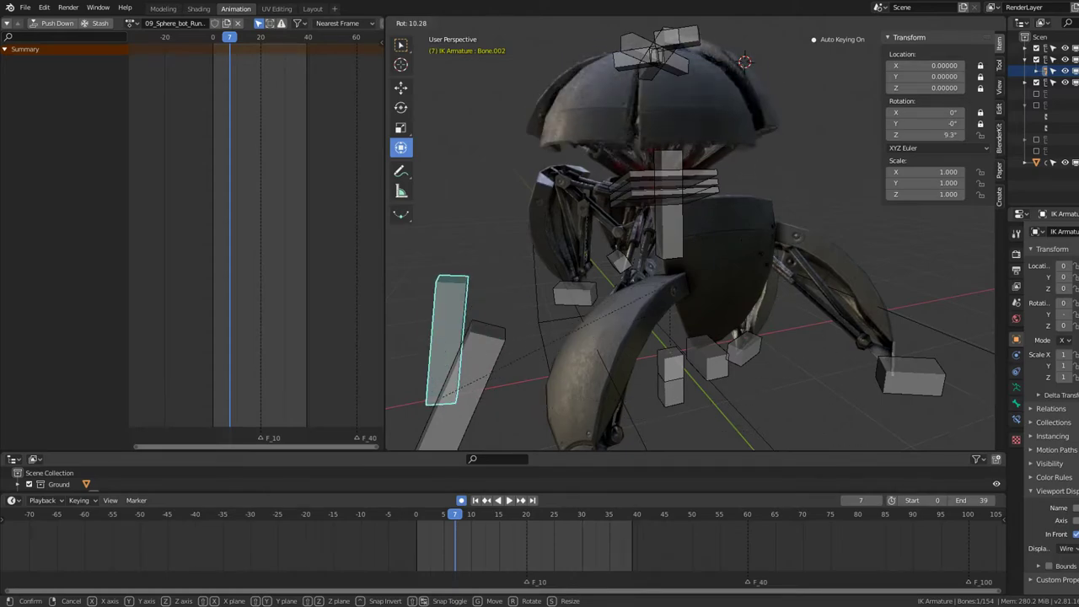
middle_click_drag(817, 409, 752, 430)
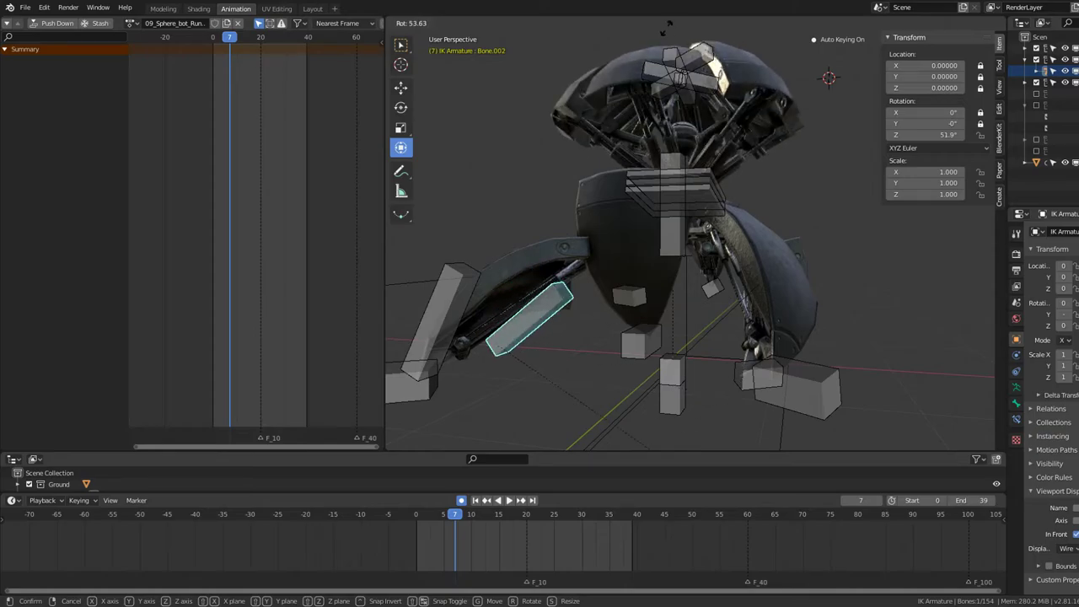
key("Escape")
middle_click_drag(664, 27, 596, 281)
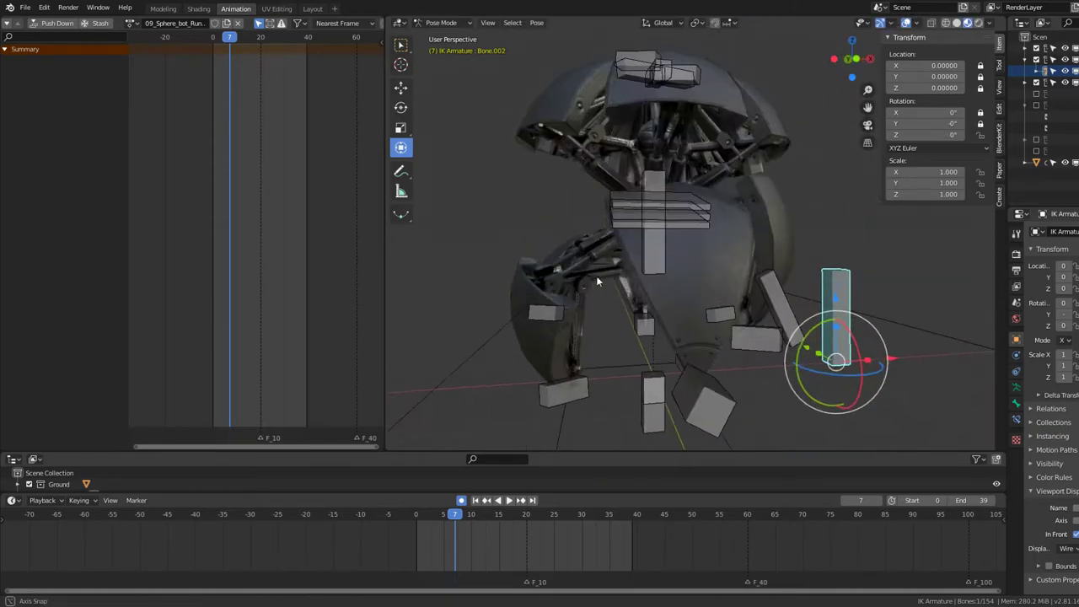
key("r")
key("Escape")
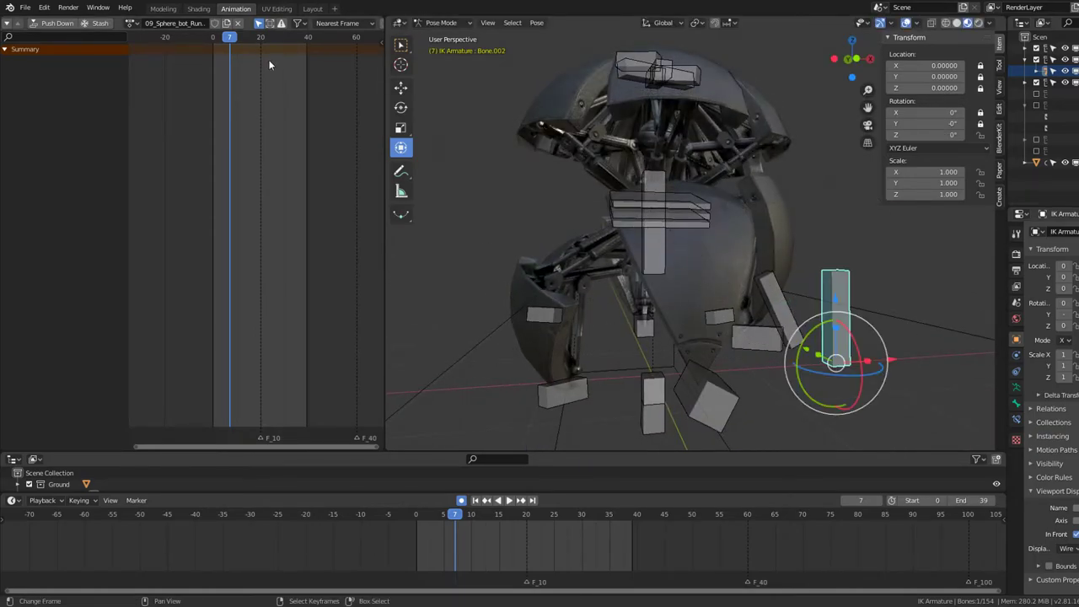
Step: Key Bone.002's 4.24° rotation at frame 0 and copy that key to the loop end
left_click(210, 64)
key("r")
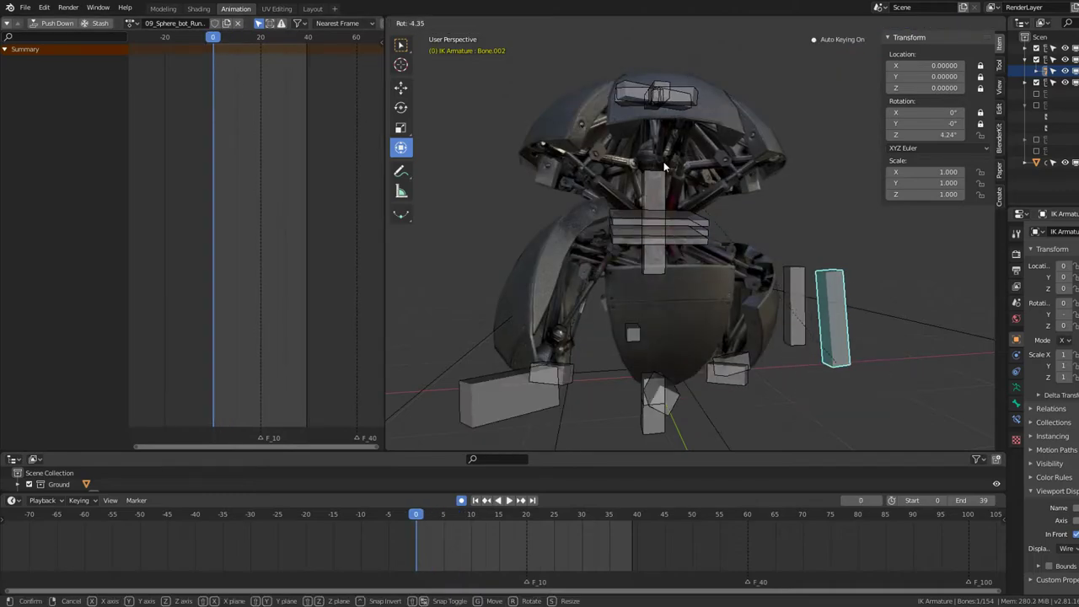
left_click(665, 167)
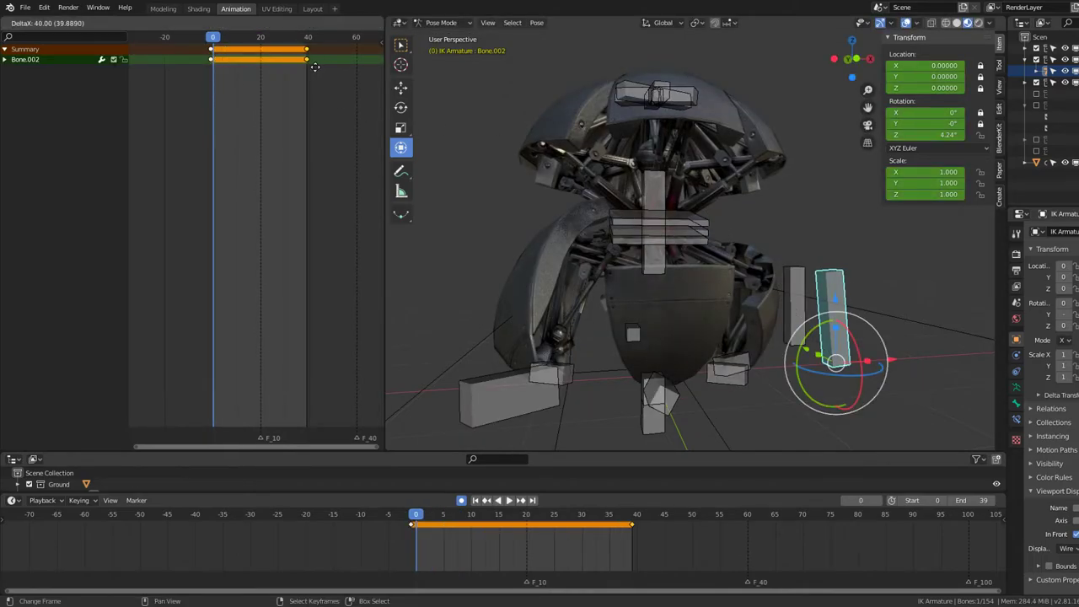
key("g")
left_click(290, 70)
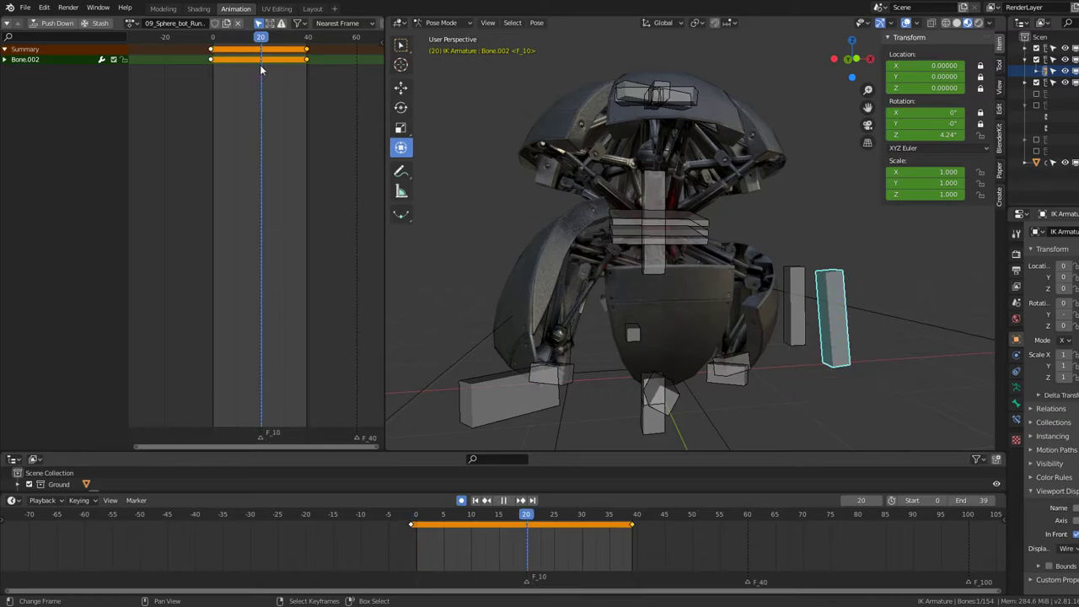
key("space")
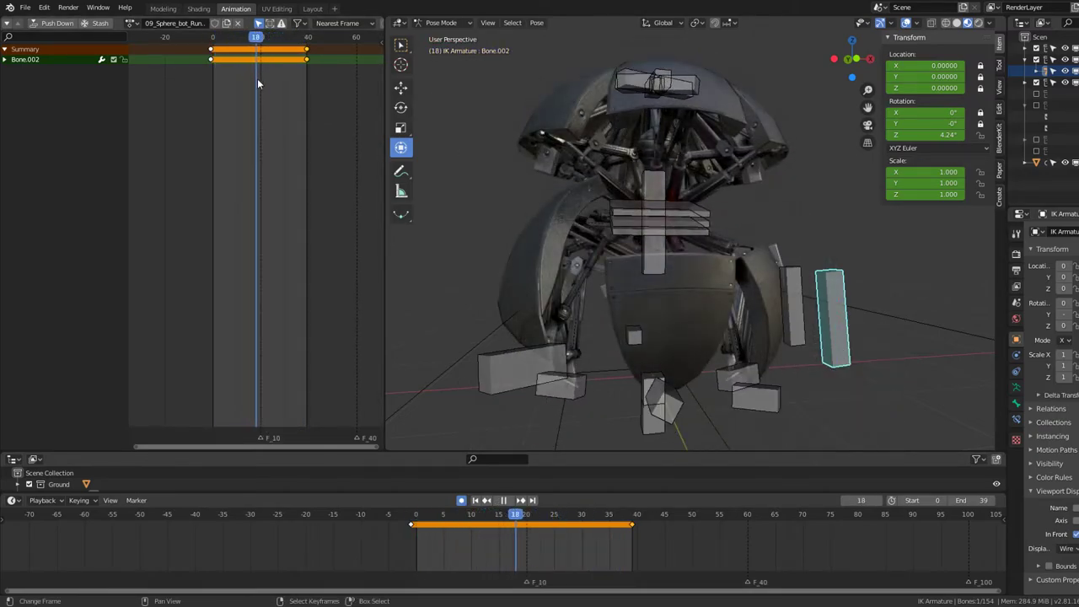
Step: Key a 32.9° Z-rotation swing at frame 10 and copy it near frame 30
key("r")
left_click(578, 153)
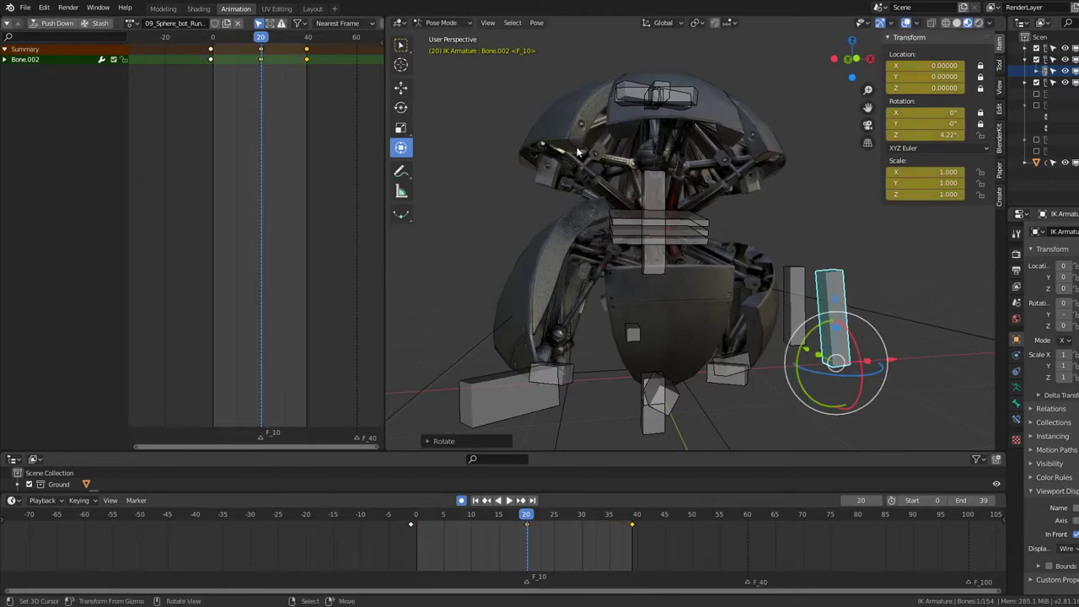
left_click(237, 74)
key("r")
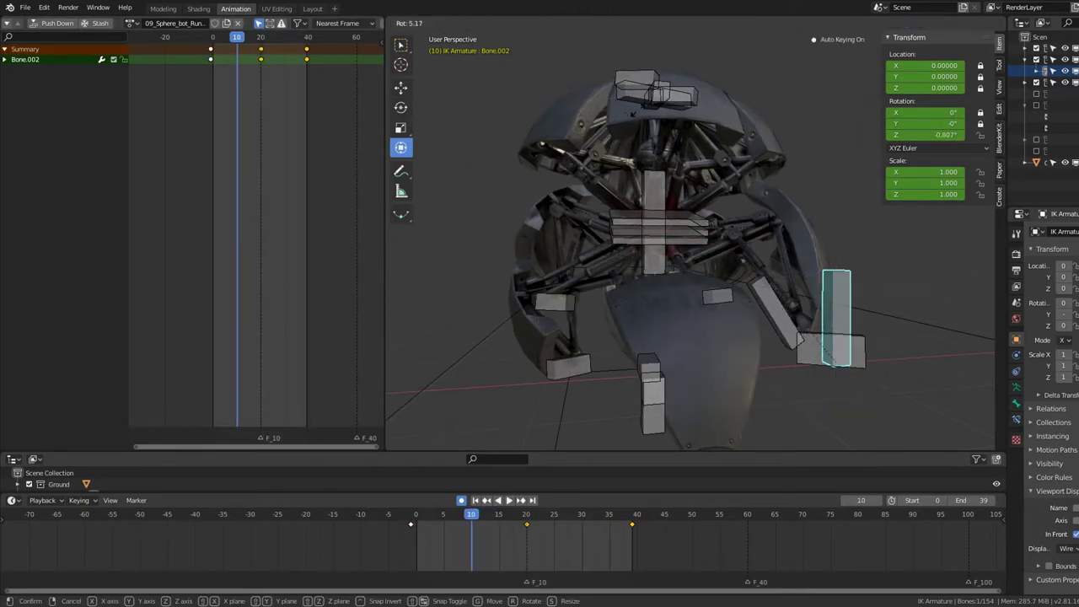
left_click(413, 252)
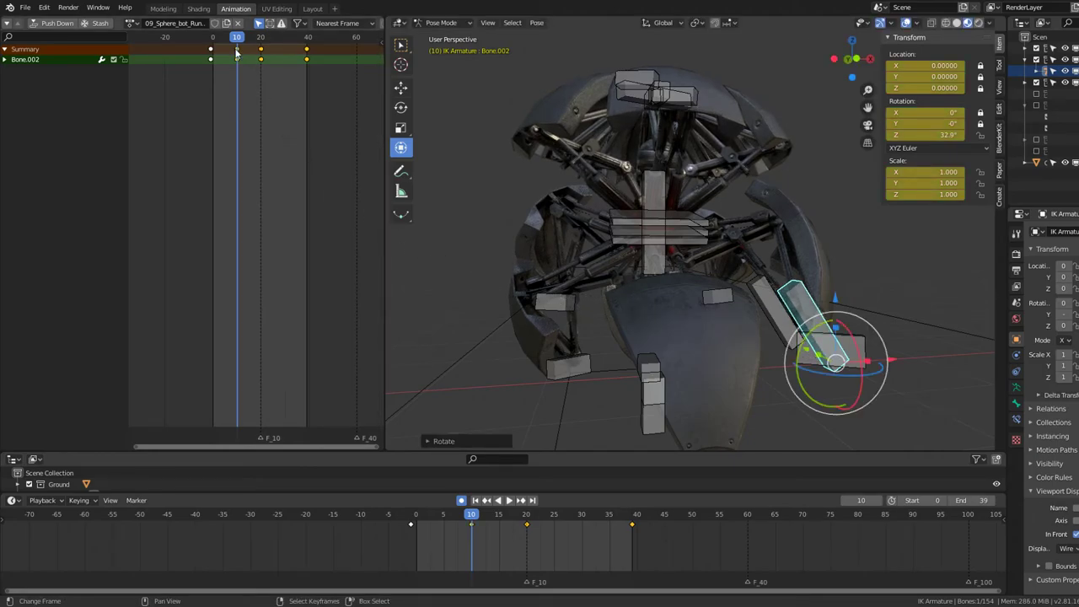
left_click(290, 70)
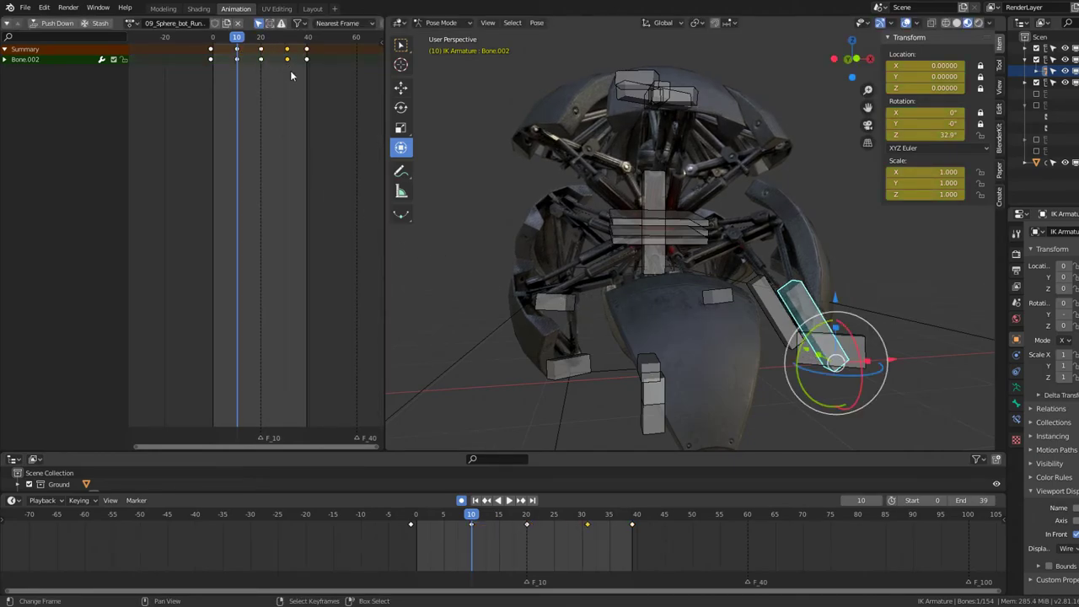
Step: Play the cycle, then duplicate all Bone.002 keys 39 frames earlier
key("space")
mouse_move(552, 195)
middle_mouse_down()
mouse_move(674, 212)
mouse_move(836, 172)
mouse_move(651, 183)
middle_mouse_up()
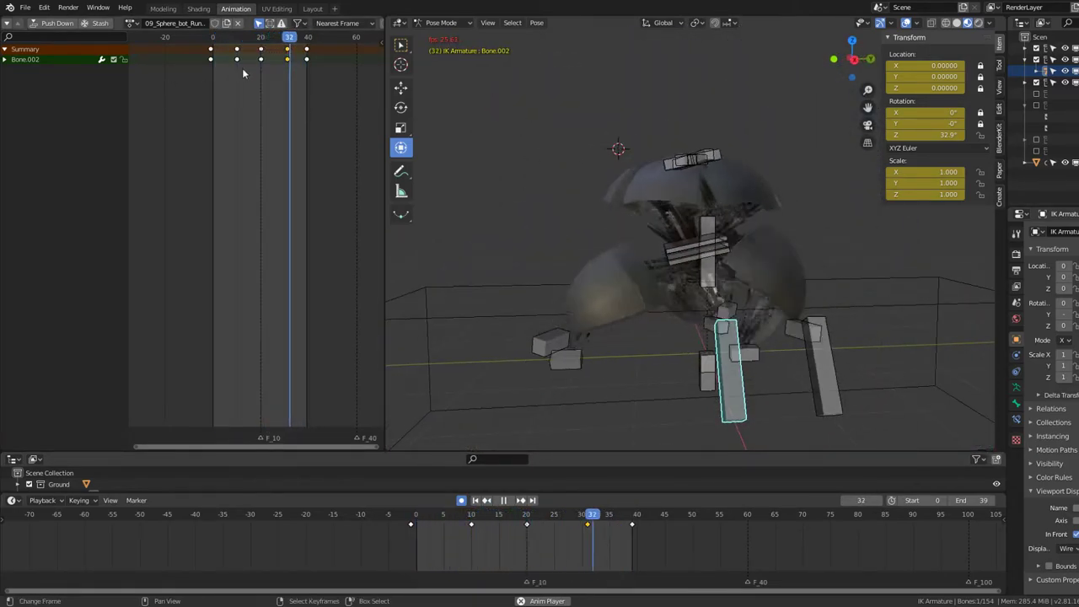
key("space")
key("a")
key("shift+d")
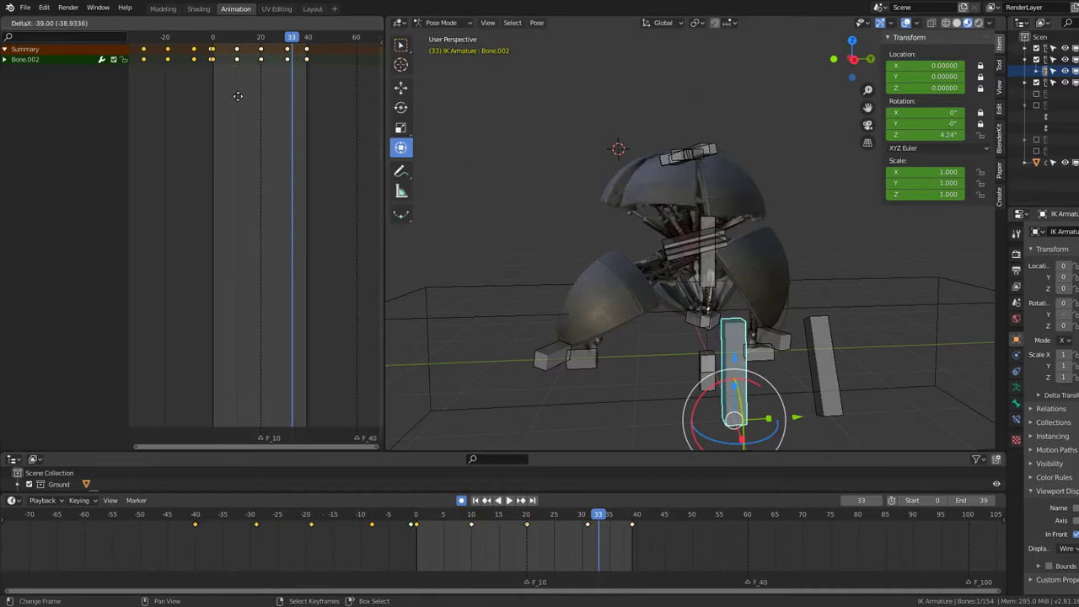
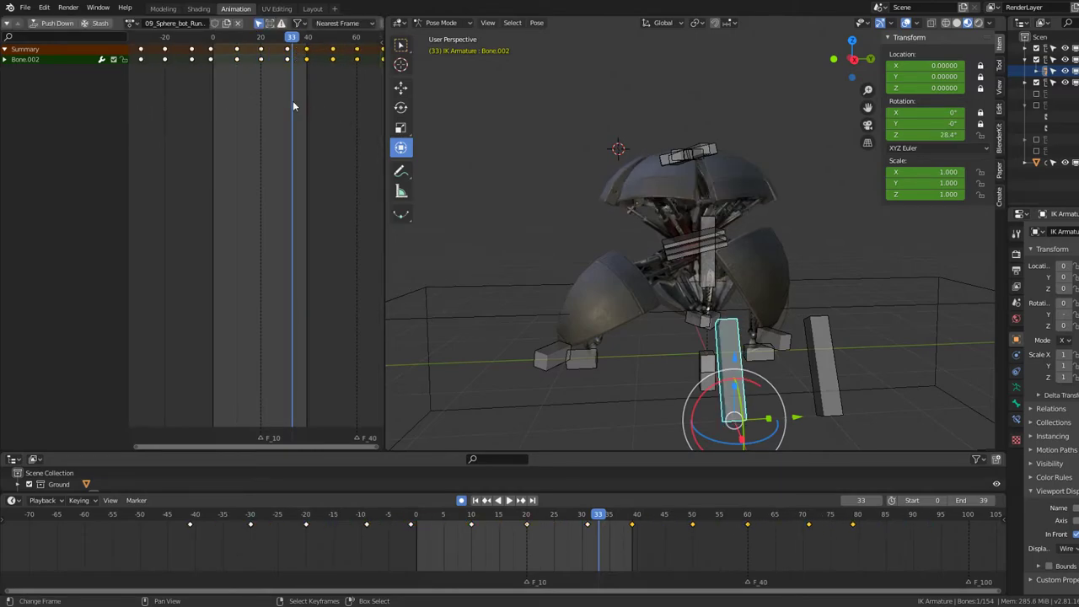
Step: Slide Bone.002's keyframes about 21 frames later in the Dope Sheet
scroll(236, 91, "down", 2)
key("g")
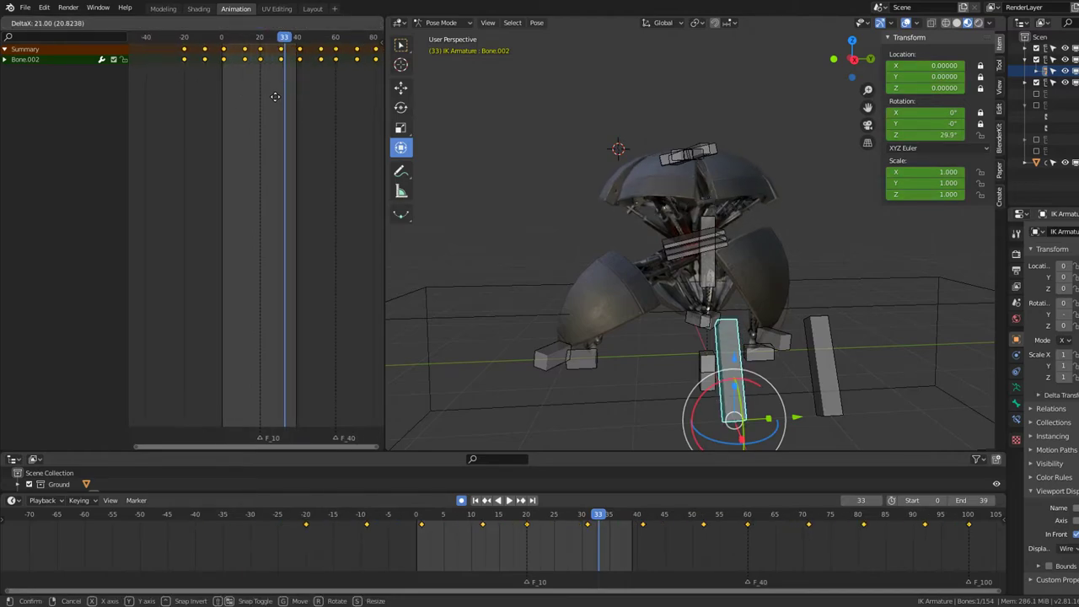
left_click(275, 96)
Step: Play the run cycle with bones and grid hidden and Material Preview shading on
key("space")
middle_click_drag(643, 174, 689, 199)
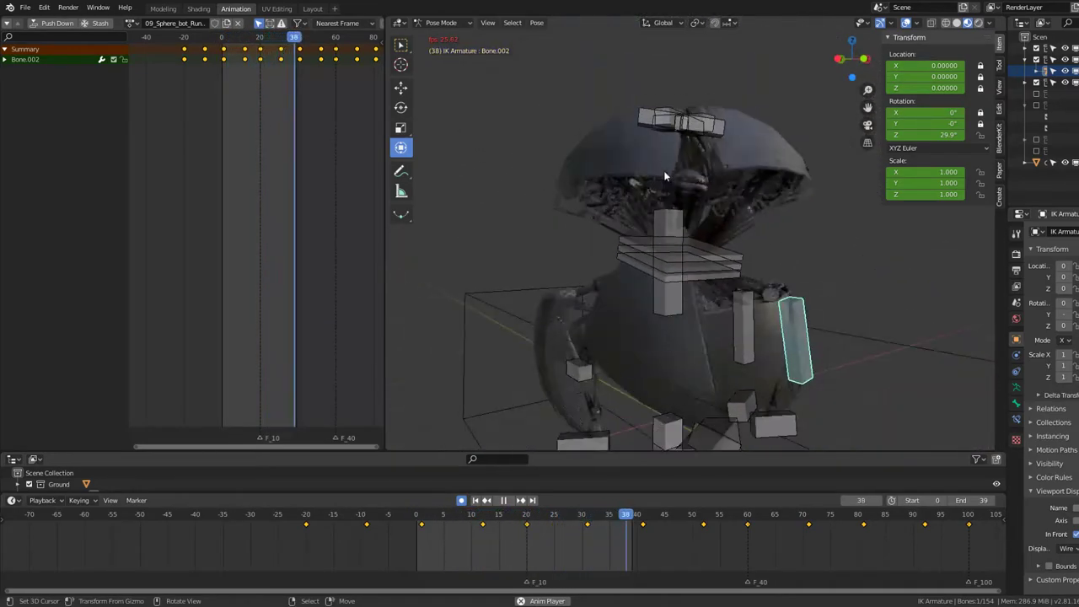
left_click(906, 24)
mouse_move(702, 149)
middle_mouse_down()
mouse_move(610, 149)
mouse_move(497, 108)
mouse_move(653, 145)
middle_mouse_up()
left_click(967, 22)
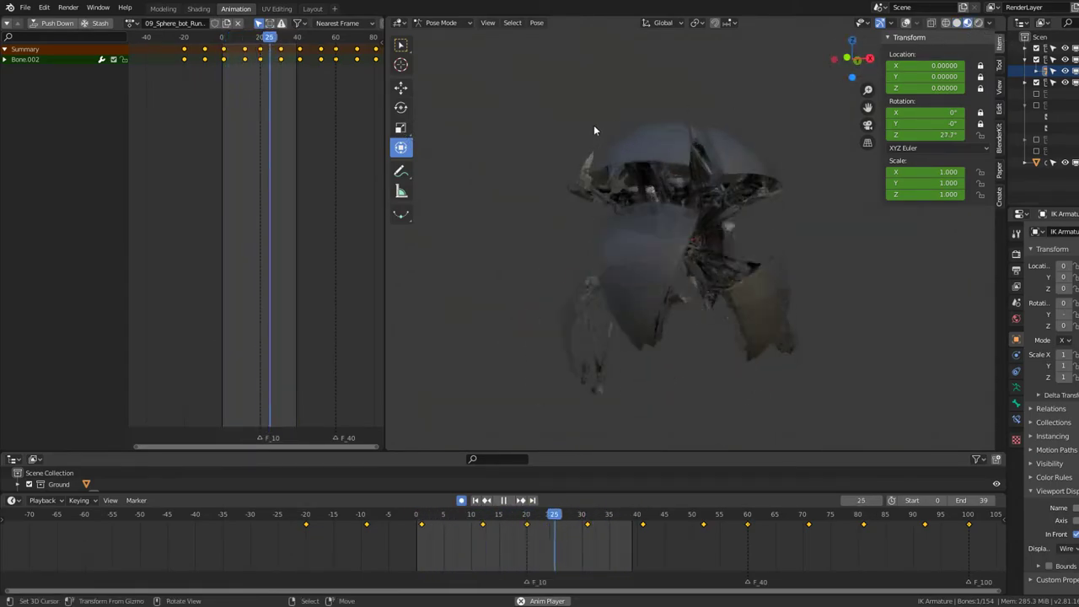
mouse_move(594, 125)
middle_mouse_down()
mouse_move(684, 120)
mouse_move(625, 126)
mouse_move(649, 135)
mouse_move(658, 166)
mouse_move(606, 174)
middle_mouse_up()
Step: Orbit around the textured robot during playback, then stop the animation
scroll(606, 175, "down", 5)
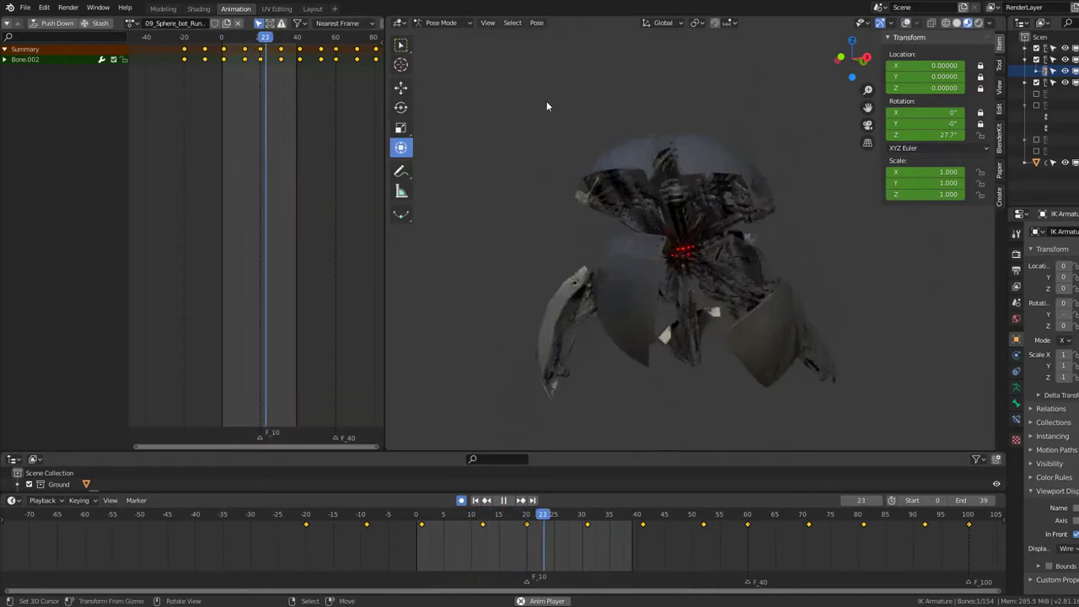
mouse_move(678, 156)
middle_mouse_down()
mouse_move(879, 145)
mouse_move(791, 152)
mouse_move(731, 215)
mouse_move(750, 192)
mouse_move(624, 227)
middle_mouse_up()
scroll(694, 224, "up", 5)
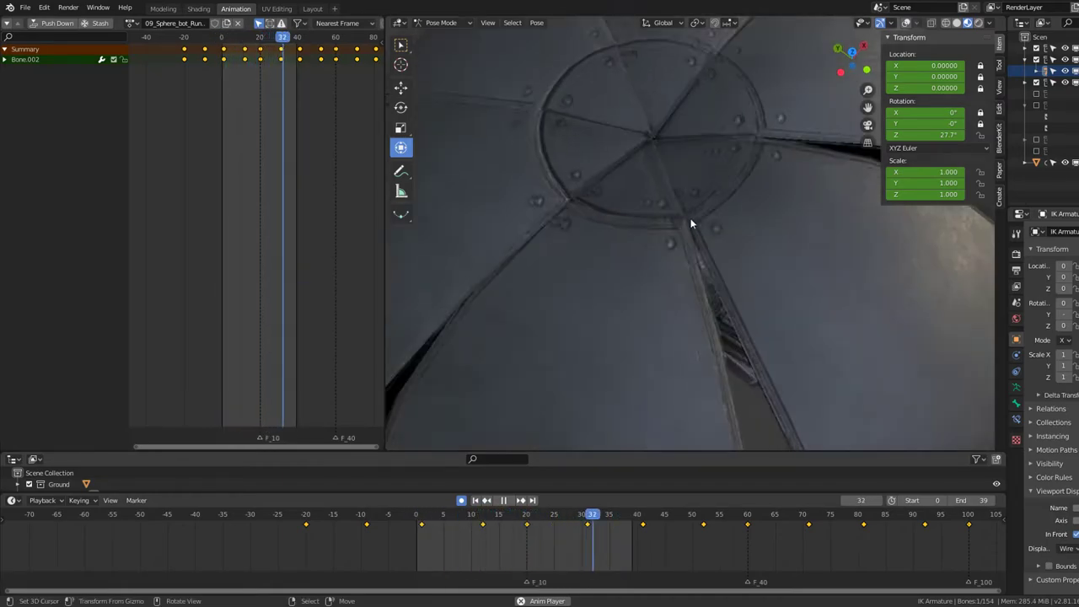
scroll(690, 198, "down", 5)
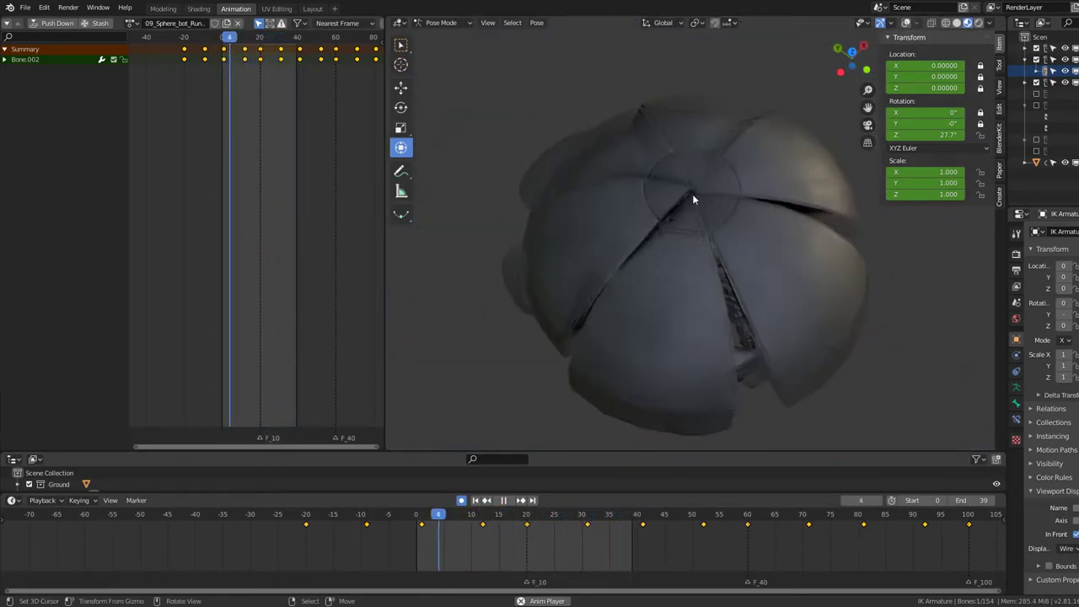
key("space")
mouse_move(688, 180)
middle_mouse_down()
mouse_move(651, 162)
mouse_move(667, 248)
mouse_move(785, 184)
middle_mouse_up()
Step: Show the armature bones again and select the leg targets, cancelling a Leg7.005 move
left_click(908, 23)
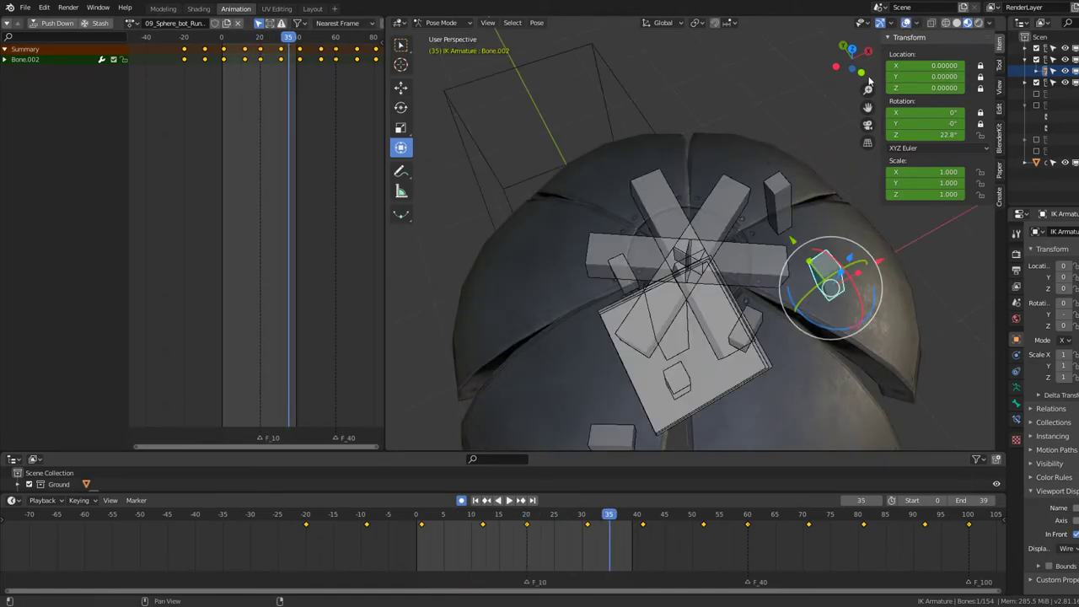
left_click(783, 192)
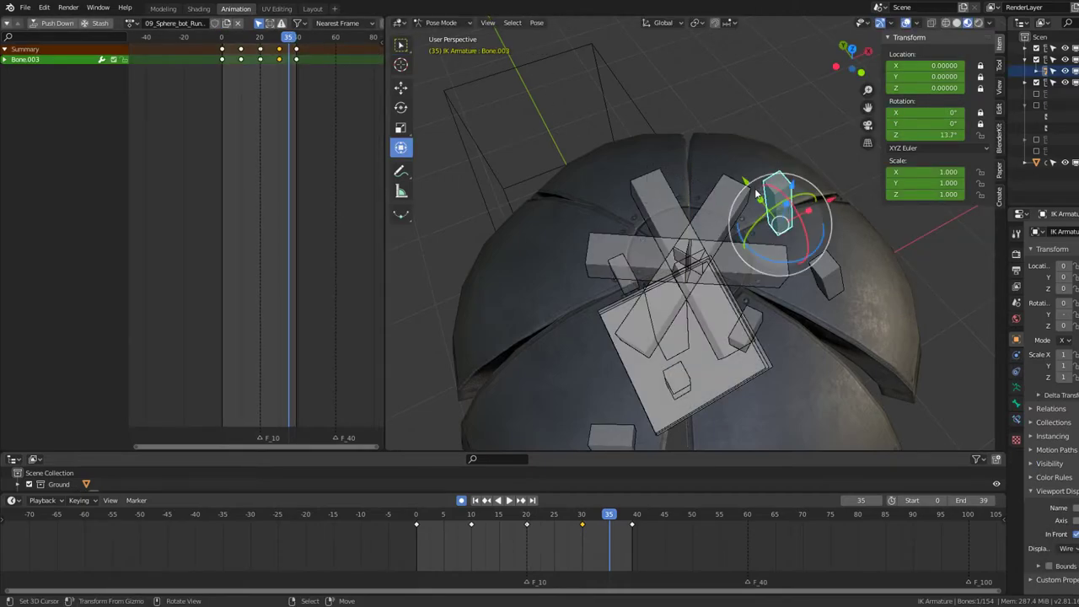
left_click(734, 249)
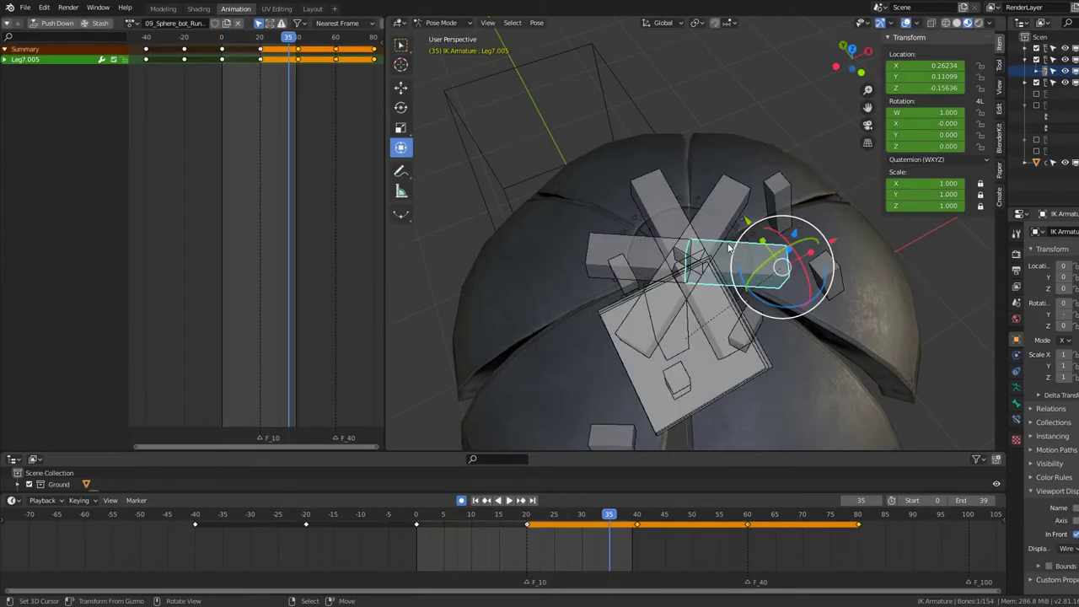
key("g")
left_click(718, 199)
Step: Reposition and key the Leg12.005 target at an earlier frame and at frame 9
left_click(699, 144)
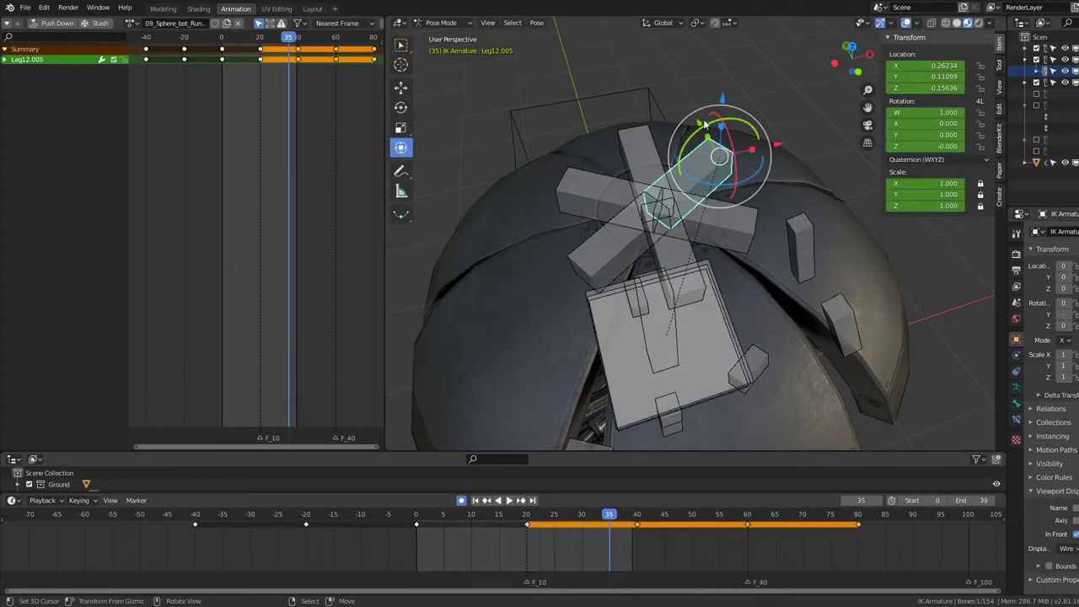
middle_click_drag(699, 145, 679, 214)
left_click_drag(255, 67, 278, 78)
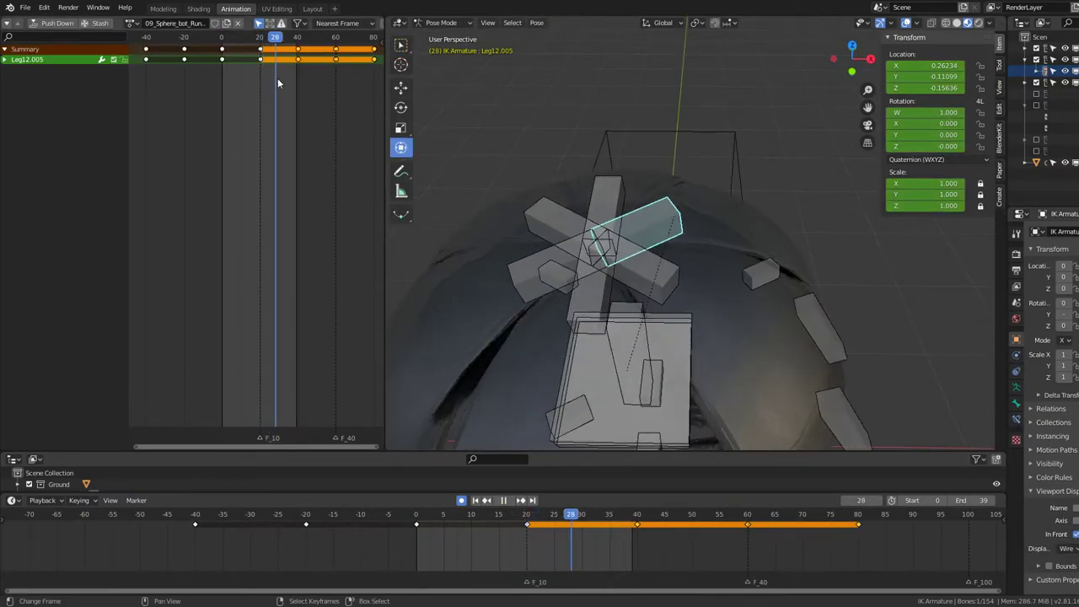
key("g")
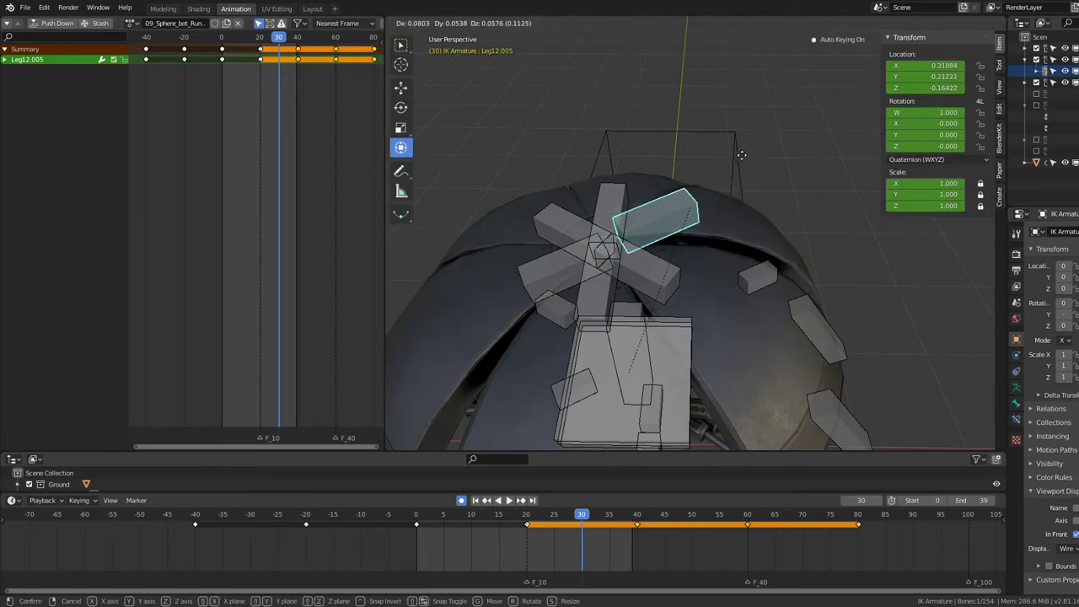
left_click(742, 156)
left_click_drag(250, 85, 239, 77)
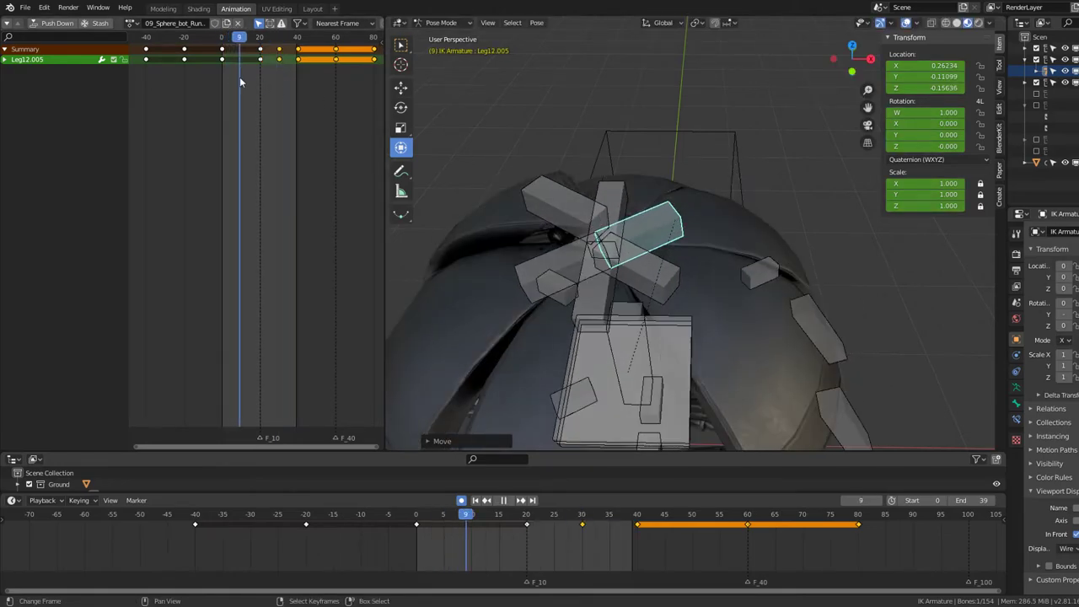
key("g")
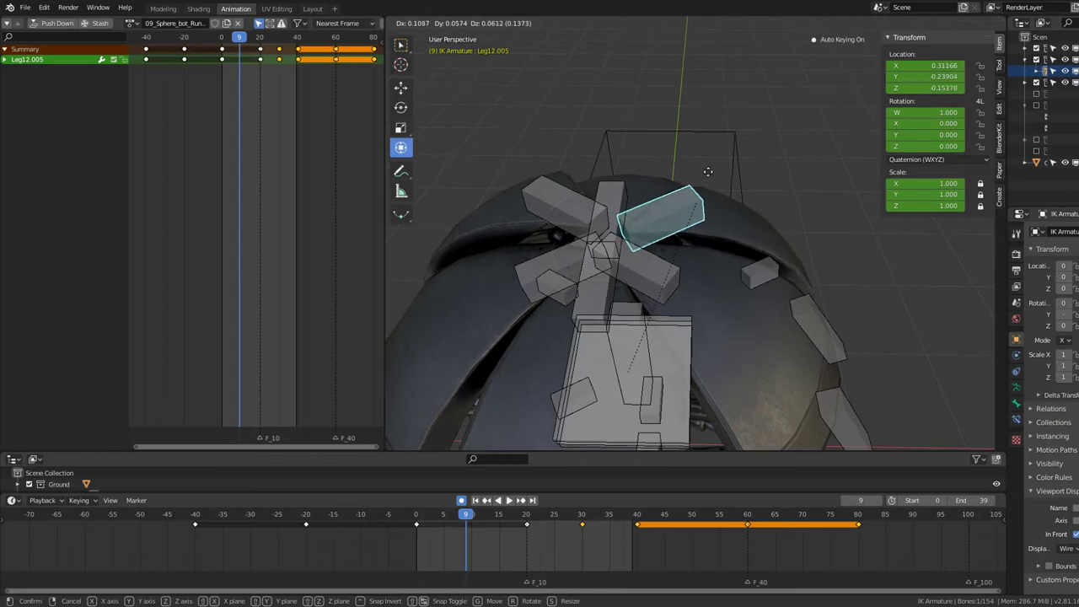
left_click(708, 172)
Step: Move the Leg11.005 leg target to a new foot position
middle_click_drag(708, 172, 708, 255)
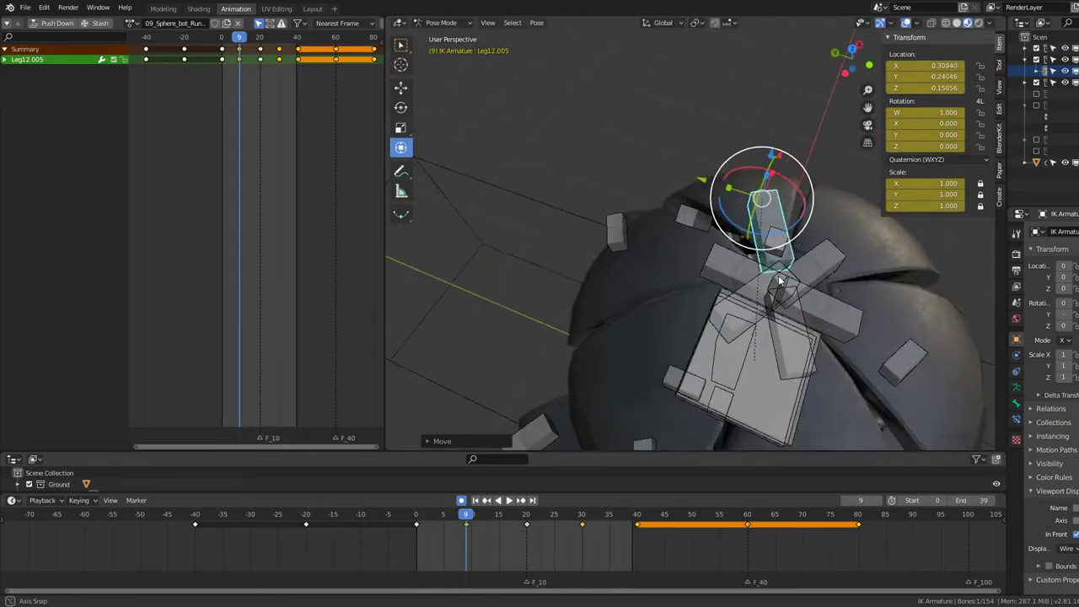
left_click(709, 256)
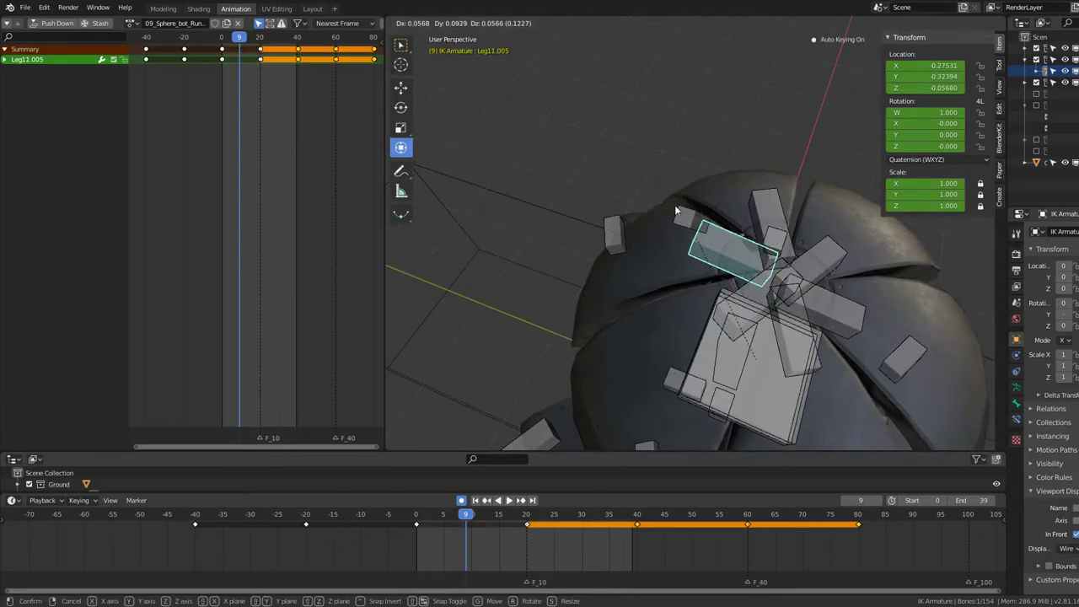
key("g")
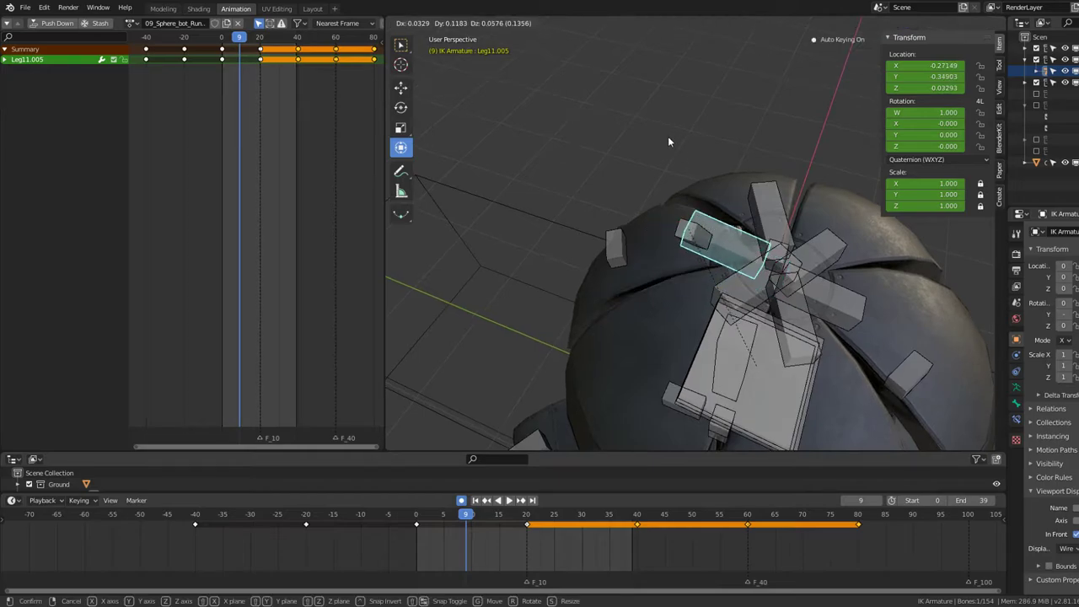
left_click(668, 141)
middle_click_drag(668, 141, 611, 184)
key("g")
Step: Reposition the Leg8.005 target and key it at frame 30
middle_click_drag(672, 200, 877, 268)
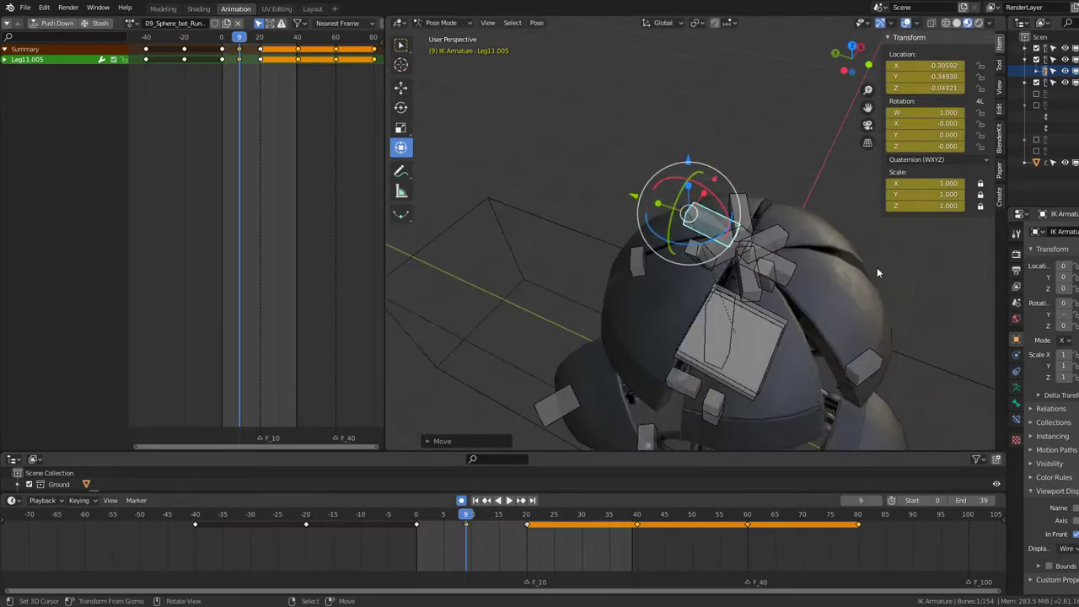
left_click(813, 238)
middle_click_drag(820, 230, 772, 220)
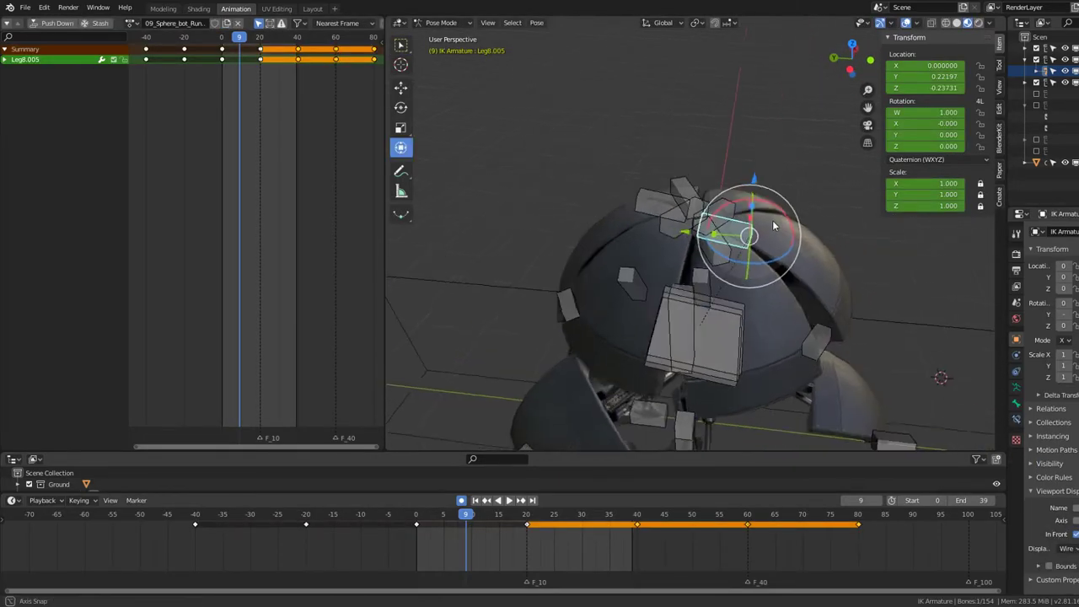
key("g")
left_click(759, 221)
key("space")
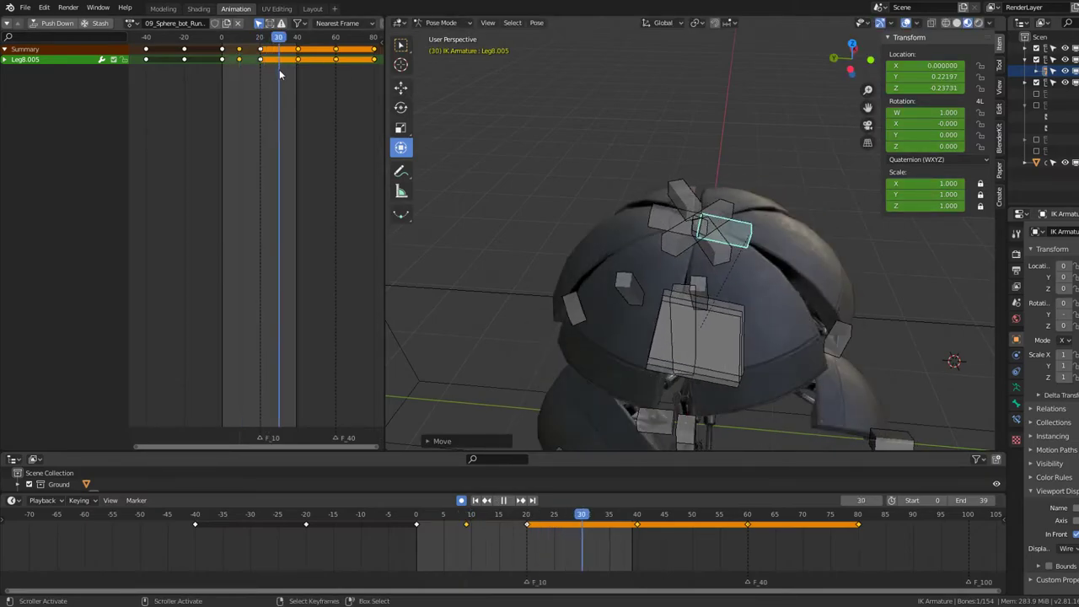
left_click(763, 213)
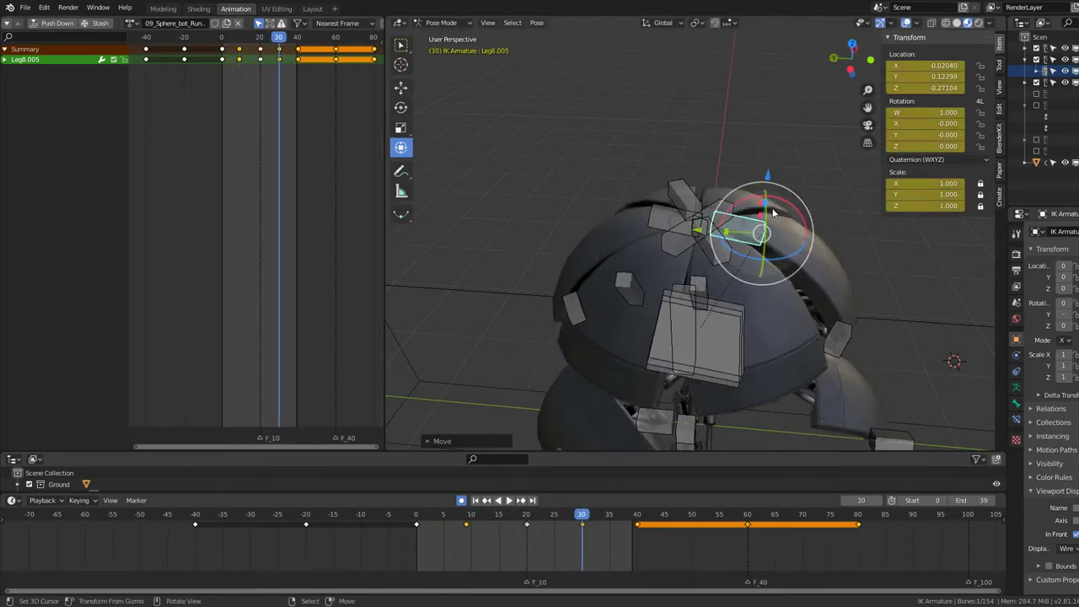
Step: Select the Leg9.005 target and key its moved position at frame 30
mouse_move(764, 213)
middle_mouse_down()
mouse_move(596, 166)
mouse_move(638, 260)
mouse_move(711, 236)
mouse_move(679, 223)
middle_mouse_up()
left_click(595, 153)
left_click(638, 261)
left_click(647, 259)
left_click(630, 258)
left_click(627, 256)
left_click(686, 213)
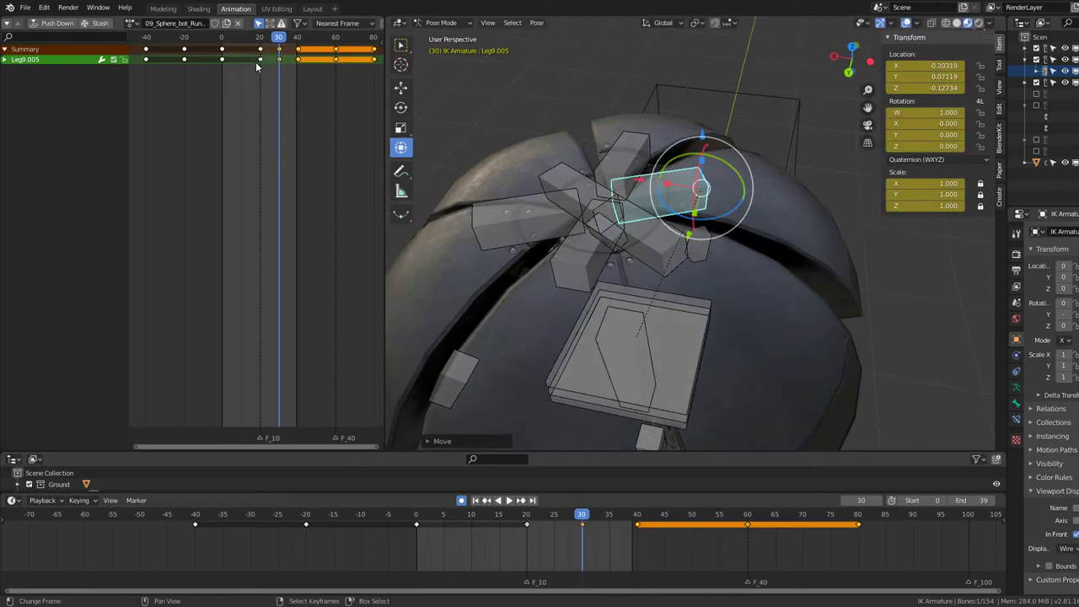
Step: Reposition Leg9.005 at frame 10, then hide overlays and play back the legs
left_click(241, 74)
key("g")
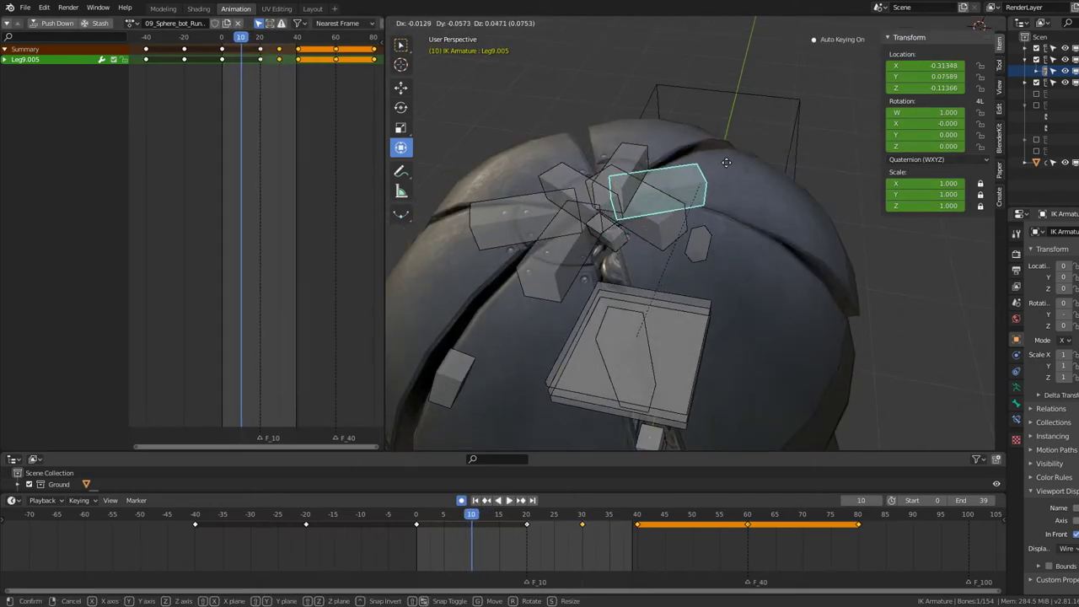
left_click(726, 163)
middle_click_drag(726, 162, 750, 215)
key("g")
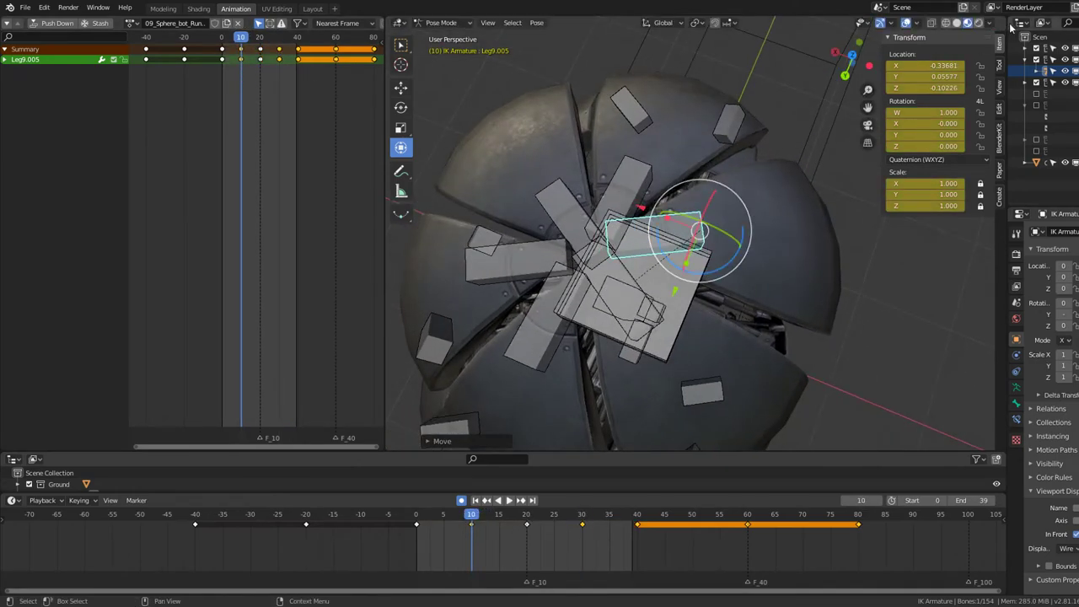
left_click(902, 24)
key("space")
mouse_move(608, 125)
middle_mouse_down()
mouse_move(683, 104)
mouse_move(718, 189)
mouse_move(629, 196)
mouse_move(688, 184)
middle_mouse_up()
Step: Stop playback, show the bones, and move the Leg7.005 target at frame 10
key("space")
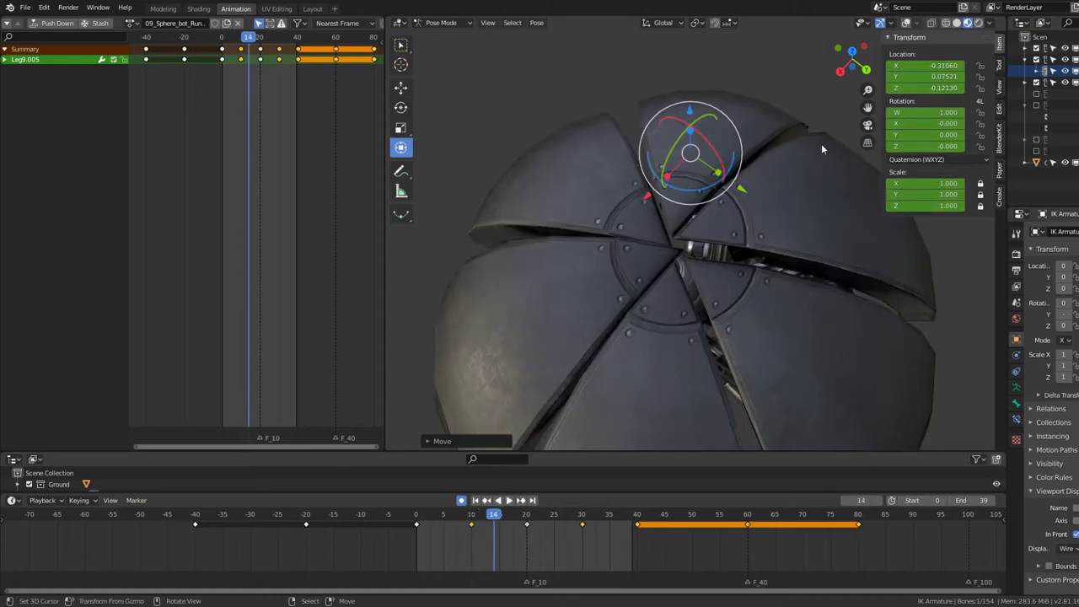
left_click(905, 24)
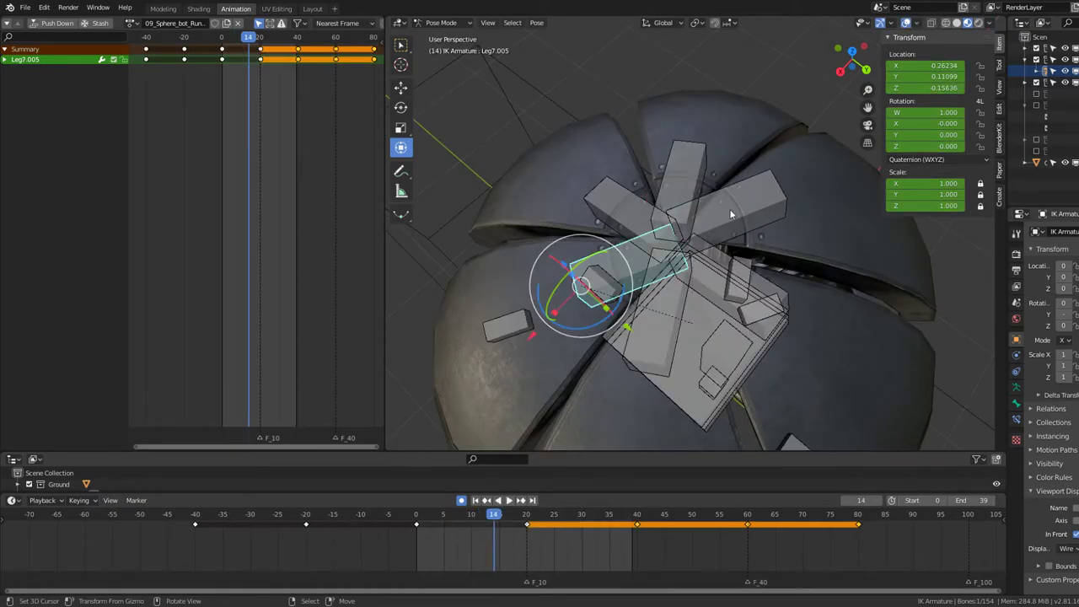
middle_click_drag(731, 215, 670, 199)
left_click_drag(229, 54, 240, 62)
key("g")
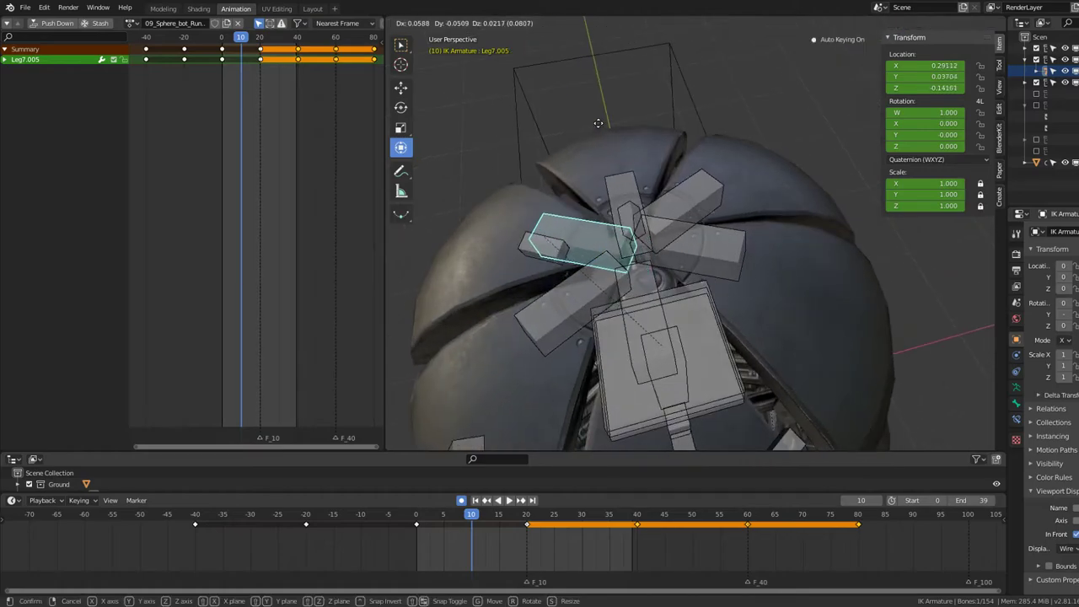
left_click(600, 131)
Step: Key the leg target's new position at frame 30, toggling overlays to check the foot
mouse_move(600, 138)
middle_mouse_down()
mouse_move(764, 84)
mouse_move(774, 137)
mouse_move(731, 171)
mouse_move(785, 158)
middle_mouse_up()
left_click_drag(268, 62, 278, 71)
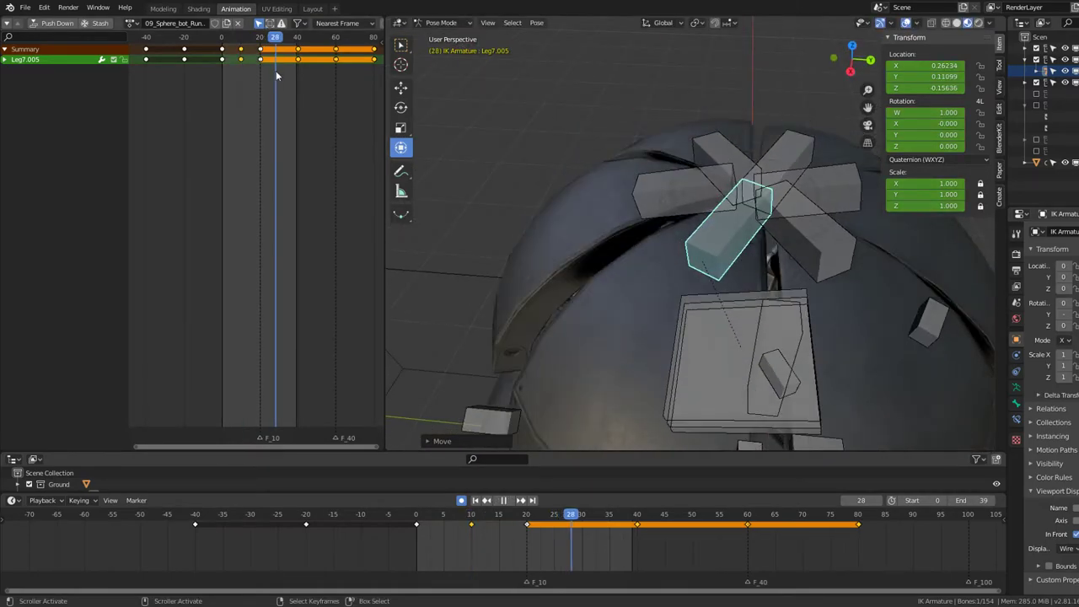
mouse_move(644, 180)
middle_mouse_down()
mouse_move(600, 203)
mouse_move(839, 83)
middle_mouse_up()
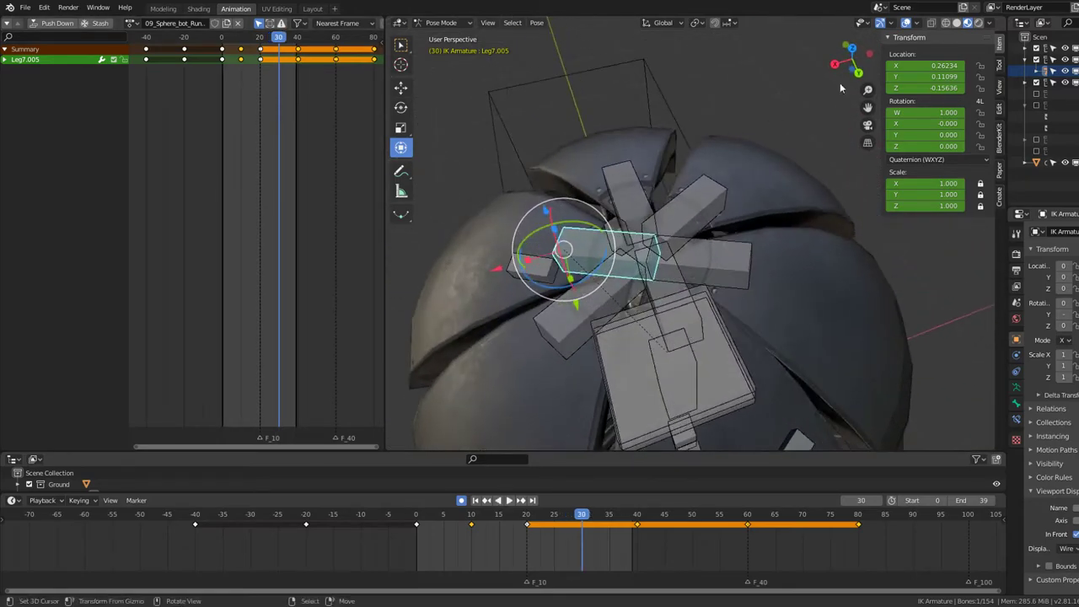
left_click(907, 24)
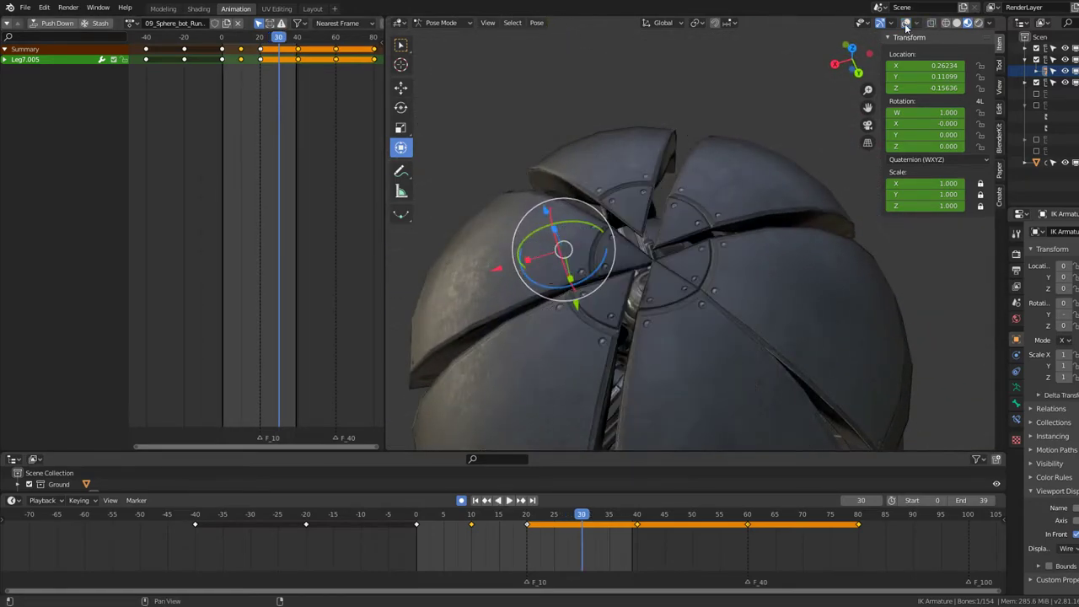
left_click(713, 120)
mouse_move(712, 121)
middle_mouse_down()
mouse_move(675, 171)
mouse_move(760, 179)
mouse_move(705, 193)
middle_mouse_up()
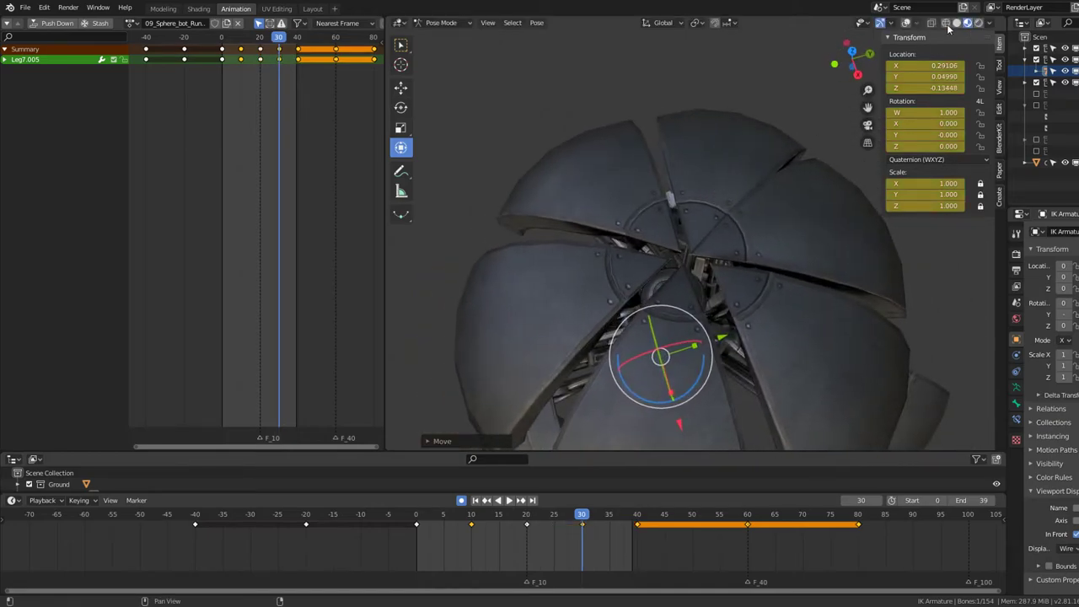
left_click(906, 23)
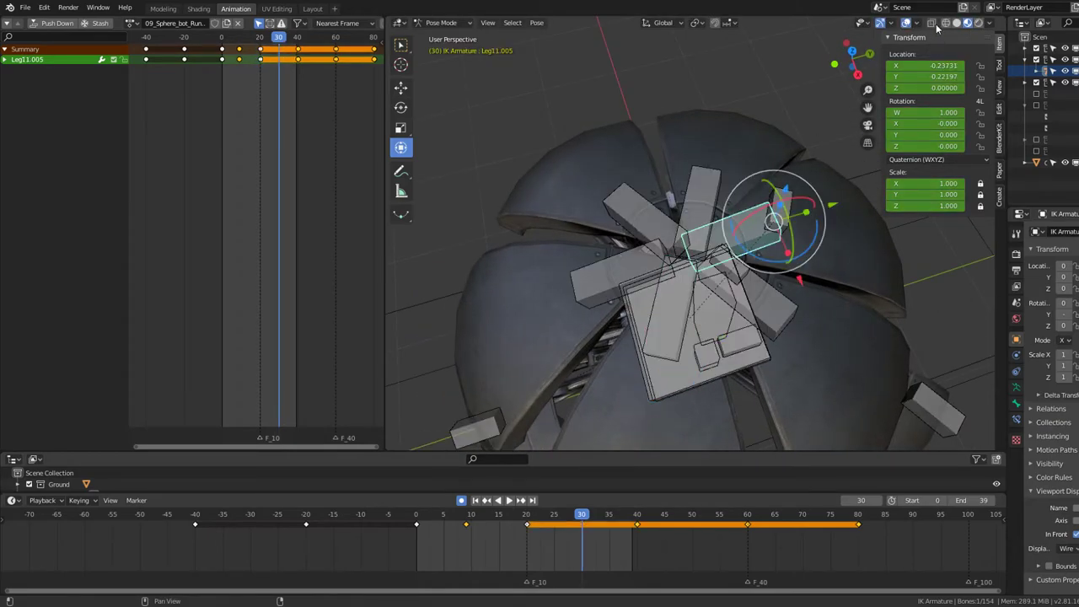
left_click(906, 23)
mouse_move(717, 210)
middle_mouse_down()
mouse_move(759, 169)
mouse_move(788, 65)
mouse_move(672, 163)
mouse_move(669, 183)
middle_mouse_up()
Step: Move and key the Leg11.005 foot target in its new spot
key("g")
left_click(781, 116)
key("g")
left_click(788, 63)
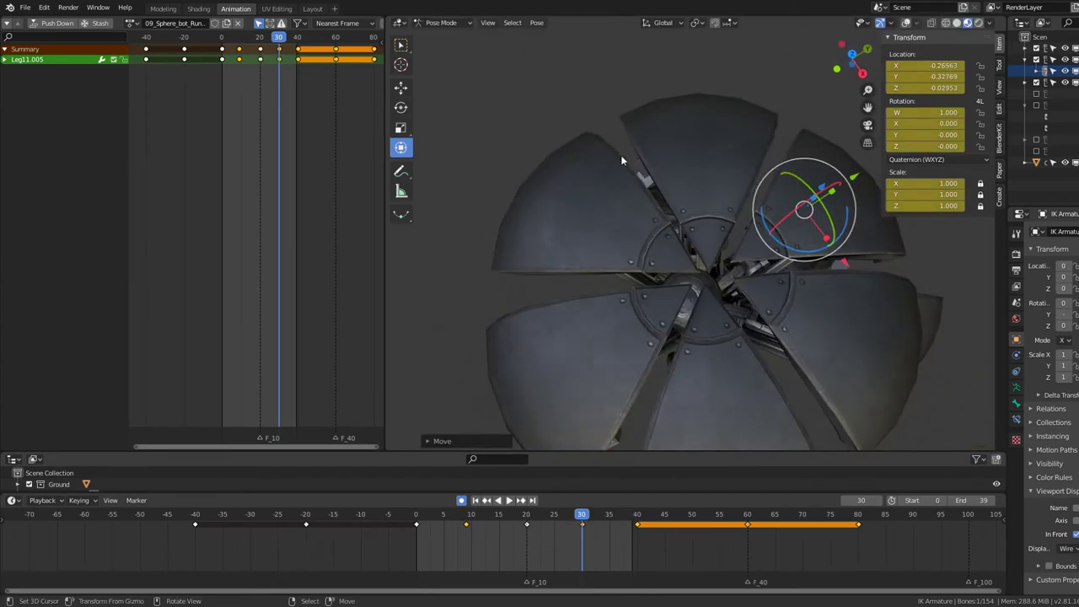
Step: Play the run cycle and check it at frames 20, 10 and 9
left_click(261, 59)
key("space")
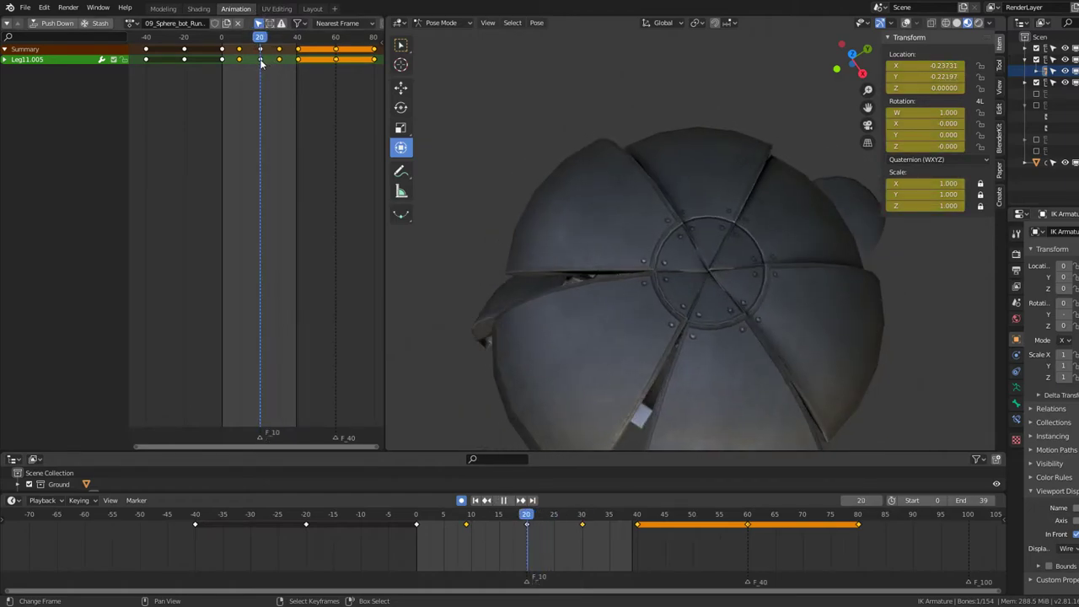
left_click(242, 59)
left_click_drag(241, 64, 240, 59)
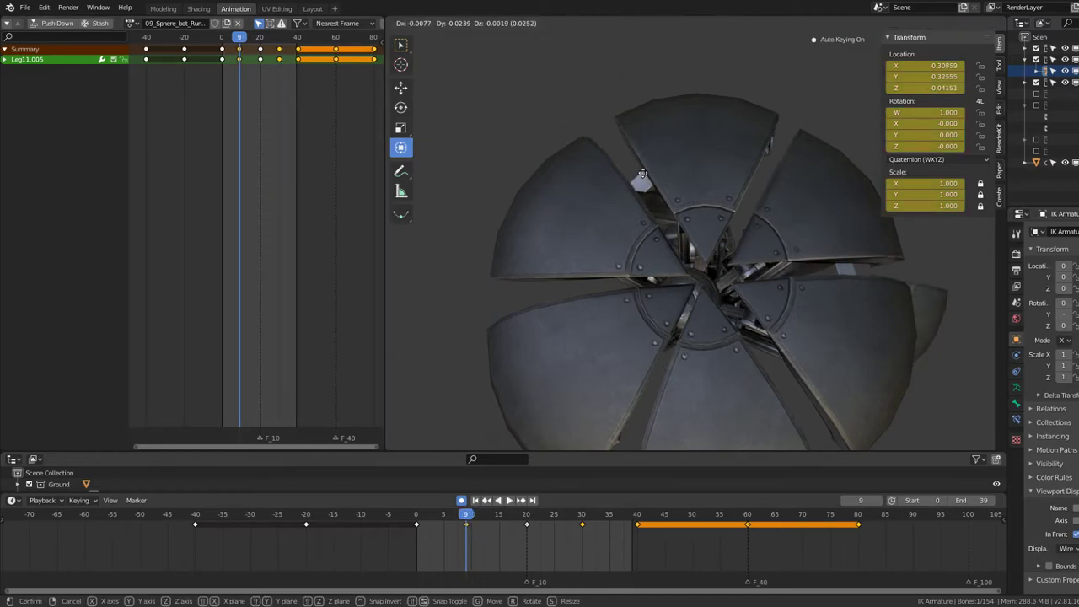
middle_click_drag(643, 179, 747, 123)
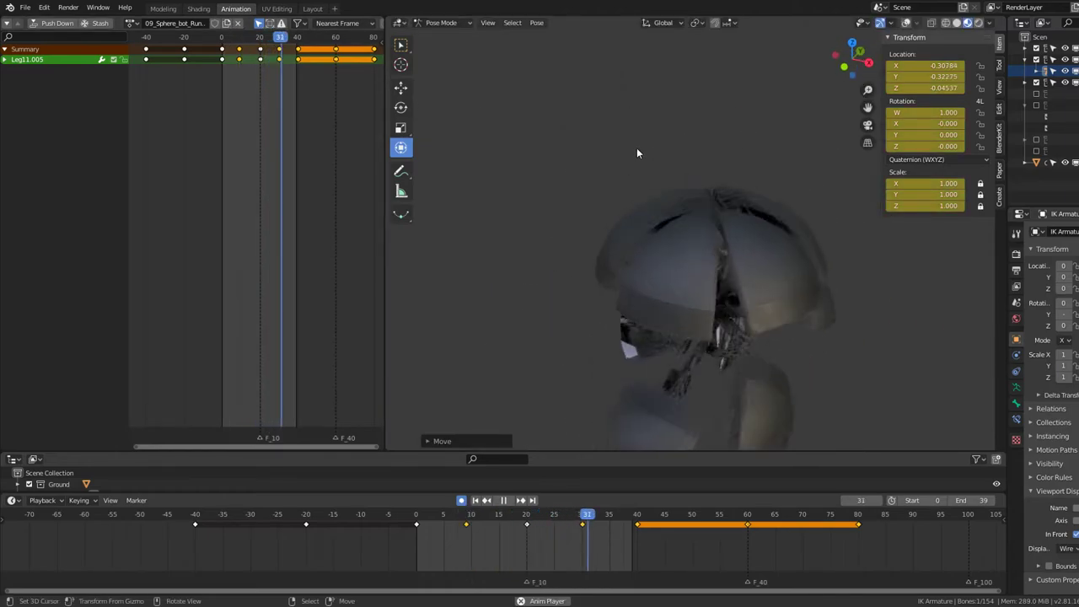
Step: Orbit around the playing robot and switch the viewport to Solid shading
mouse_move(637, 148)
middle_mouse_down()
mouse_move(848, 191)
mouse_move(761, 212)
mouse_move(679, 180)
mouse_move(653, 126)
mouse_move(670, 184)
mouse_move(685, 165)
mouse_move(672, 171)
middle_mouse_up()
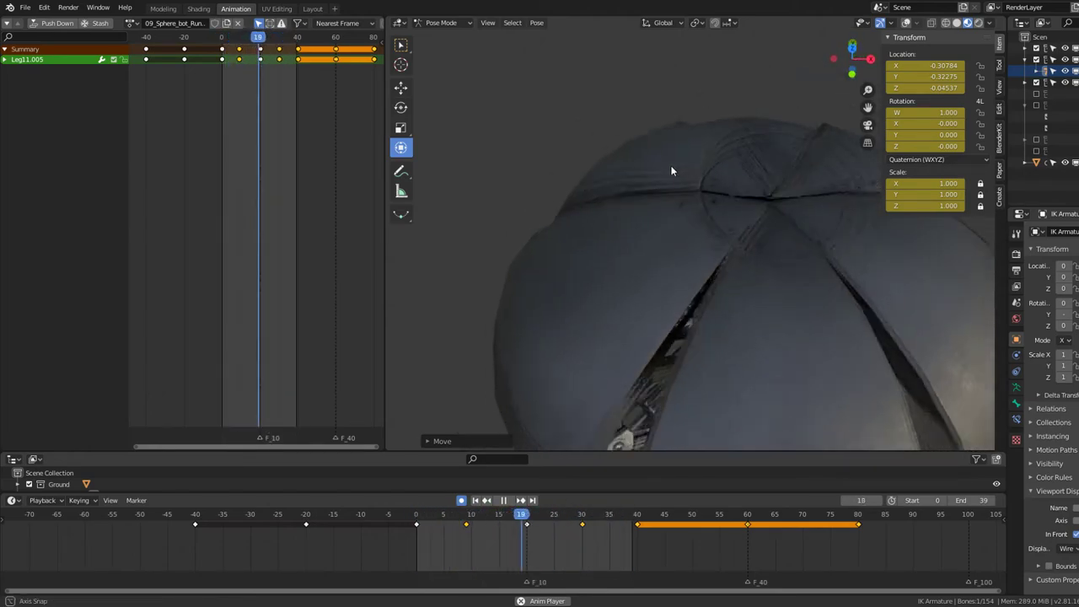
key("space")
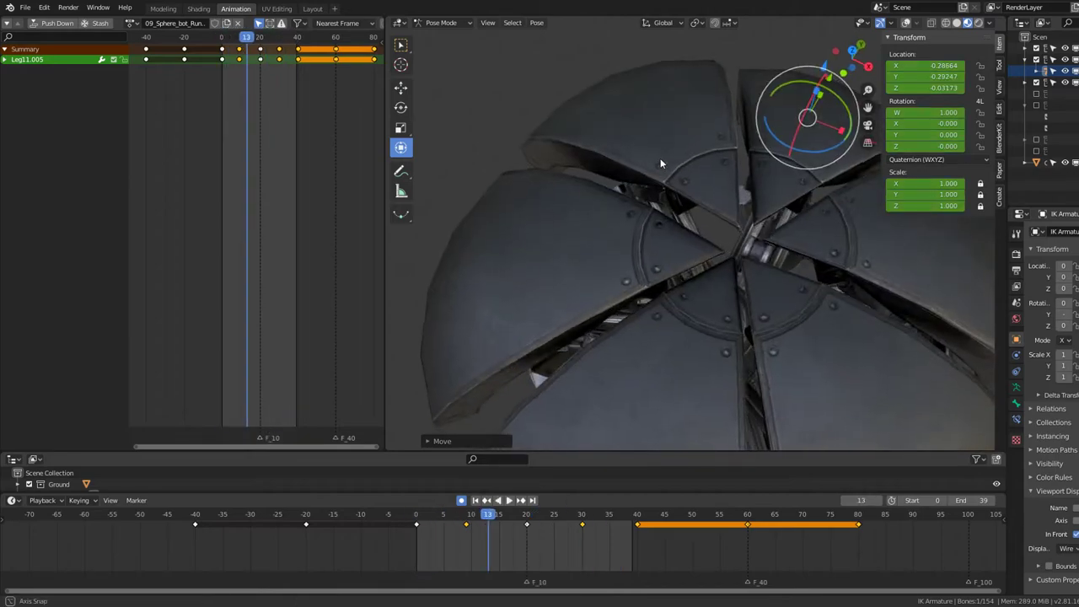
key("space")
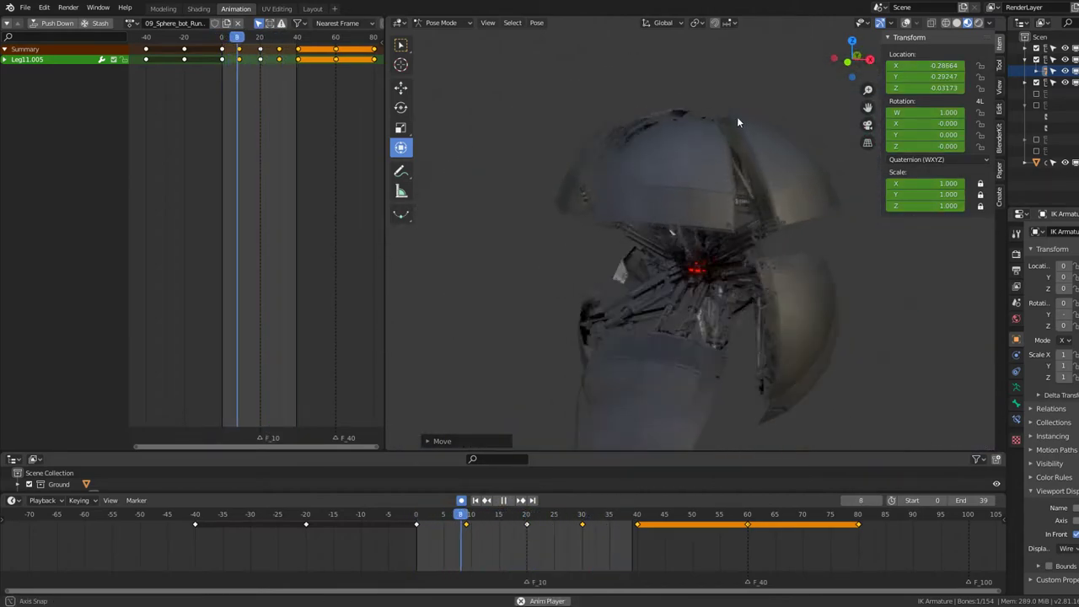
mouse_move(737, 123)
middle_mouse_down()
mouse_move(658, 104)
mouse_move(589, 150)
middle_mouse_up()
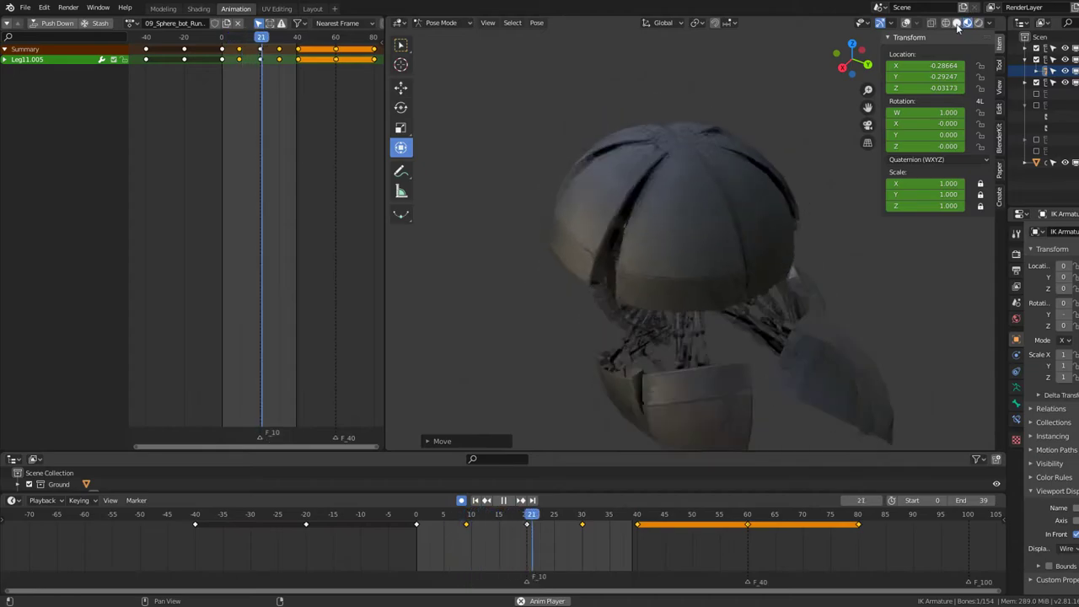
left_click(958, 24)
mouse_move(673, 134)
middle_mouse_down()
mouse_move(648, 207)
mouse_move(736, 222)
mouse_move(765, 194)
mouse_move(760, 109)
mouse_move(685, 116)
middle_mouse_up()
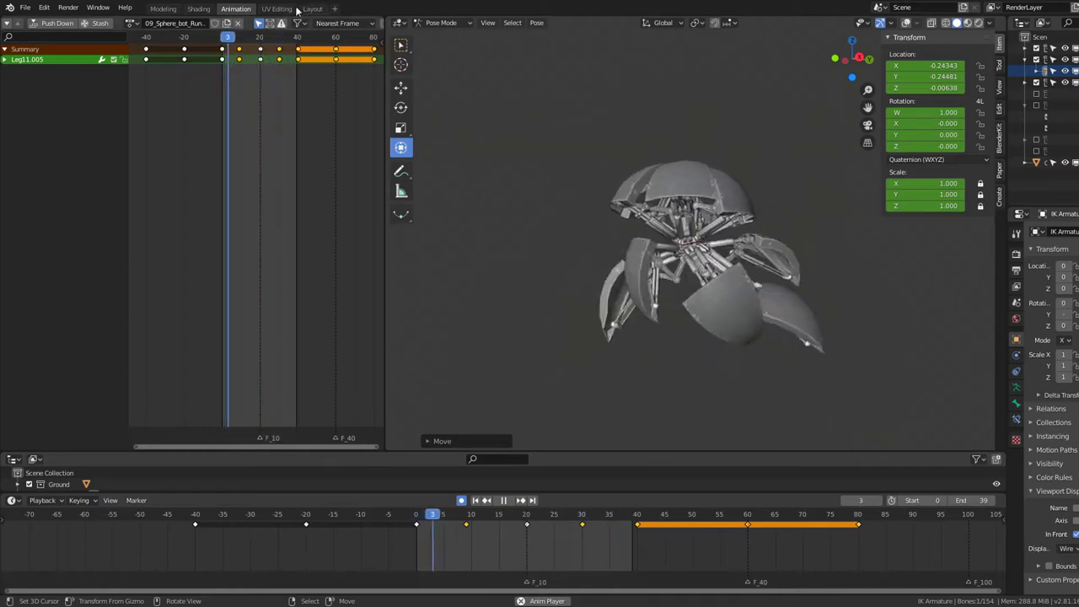
Step: Load the 08_Sphere_bot_Run_Cycle 2 action, select all bones, and play it from the start
left_click(132, 23)
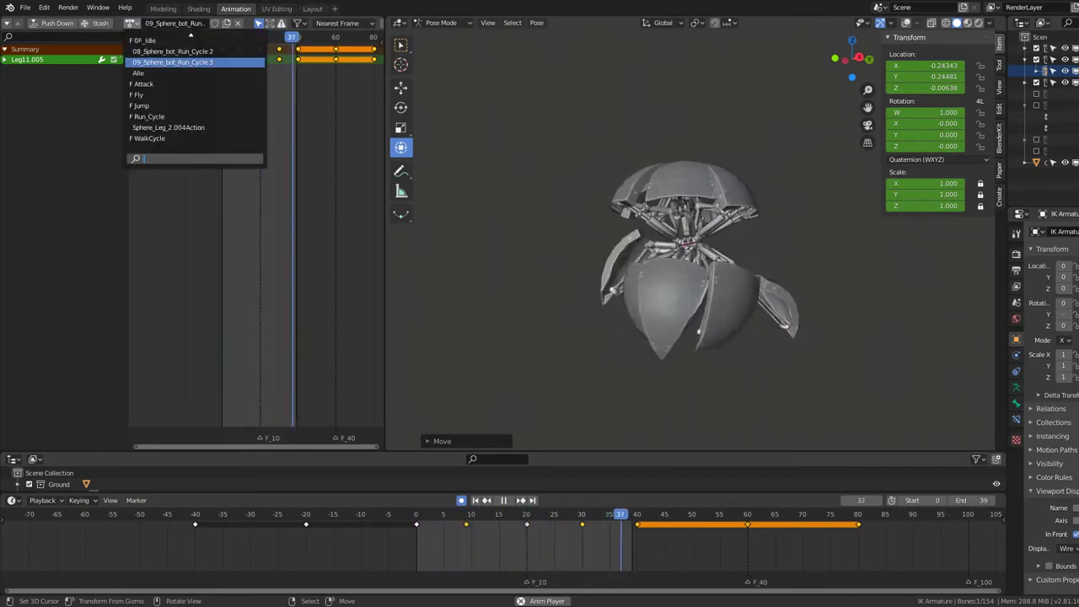
left_click(172, 51)
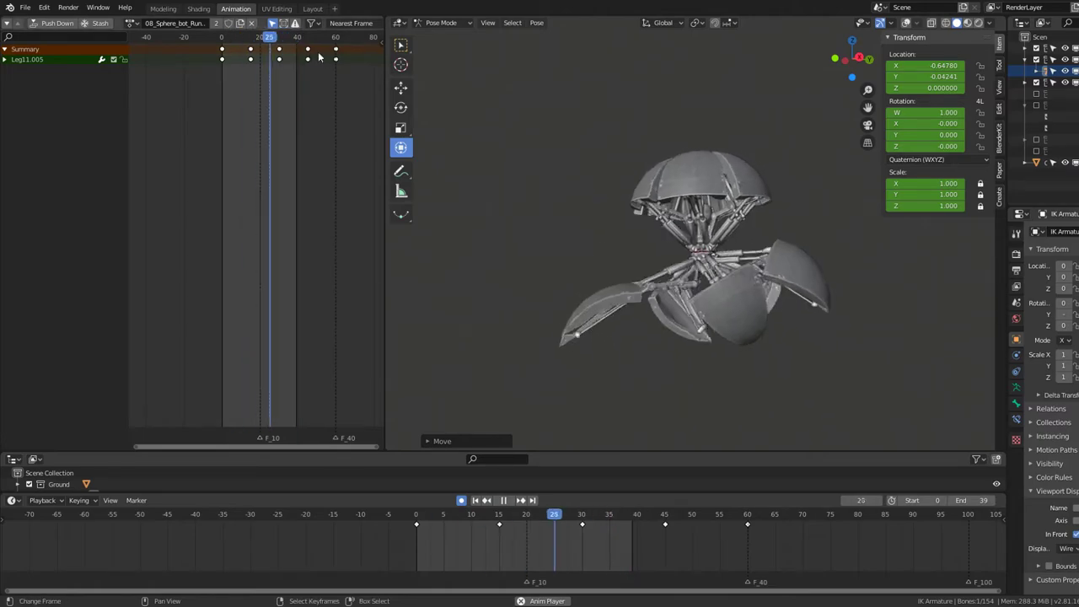
key("space")
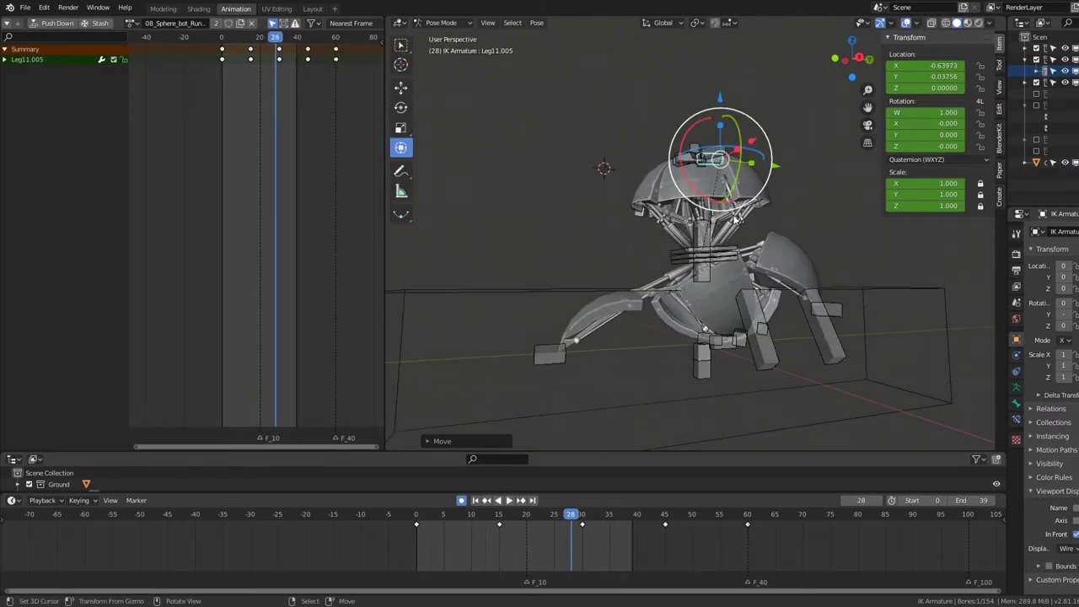
key("a")
key("space")
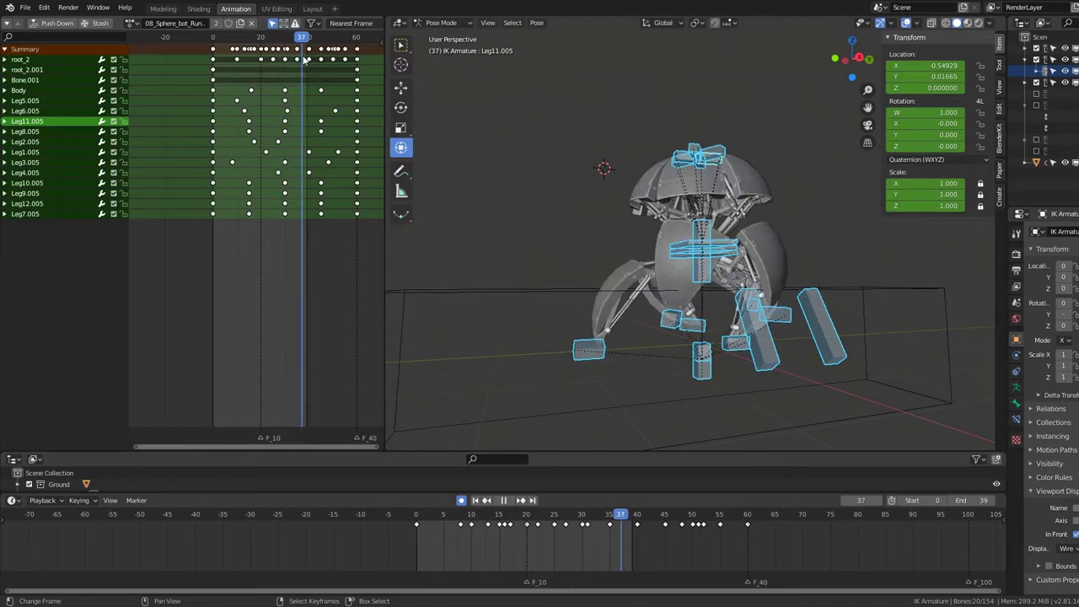
key("shift+Left")
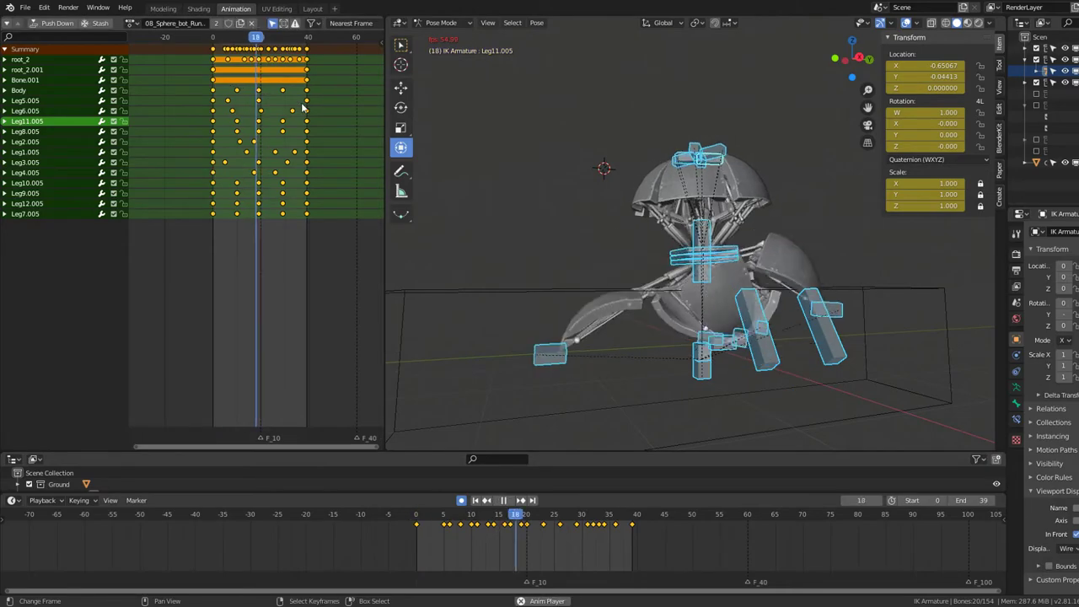
Step: Reassign the 09_Sphere_bot_Run_Cycle 3 action to the armature
middle_click_drag(542, 148, 563, 160)
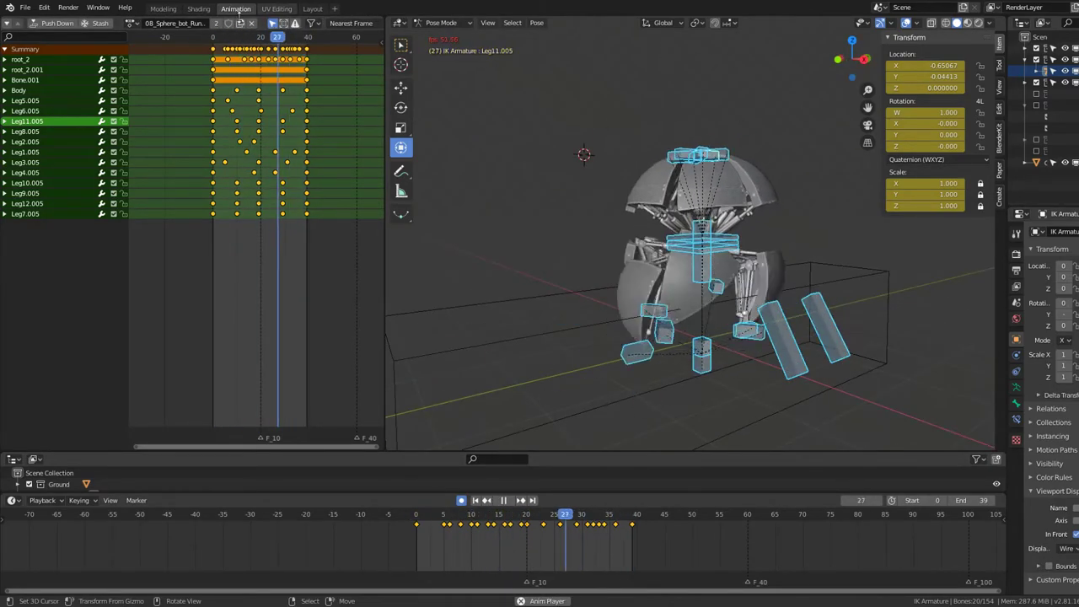
left_click(148, 25)
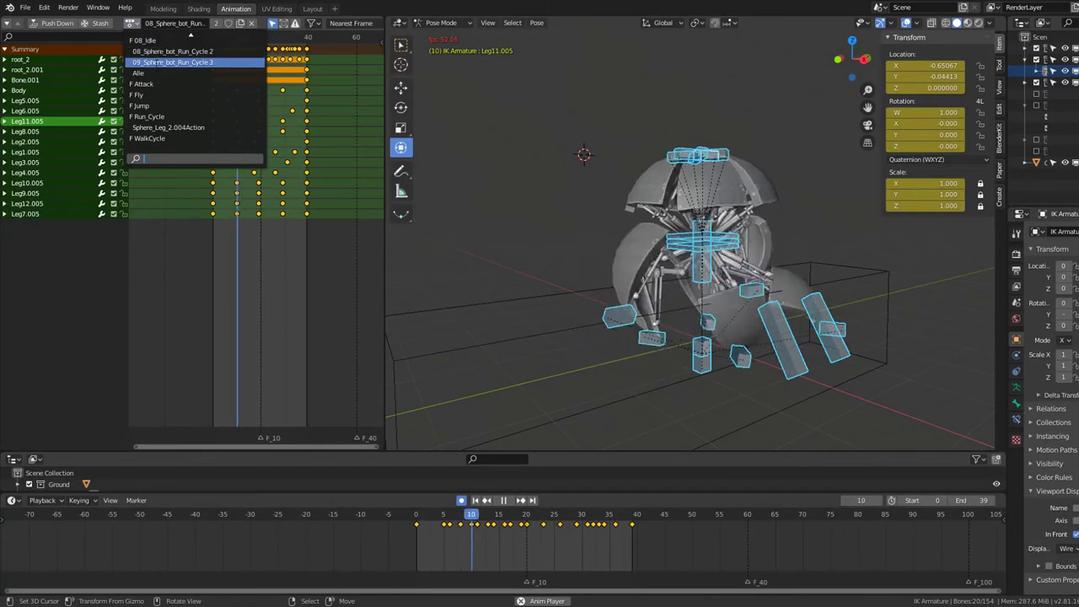
left_click(163, 61)
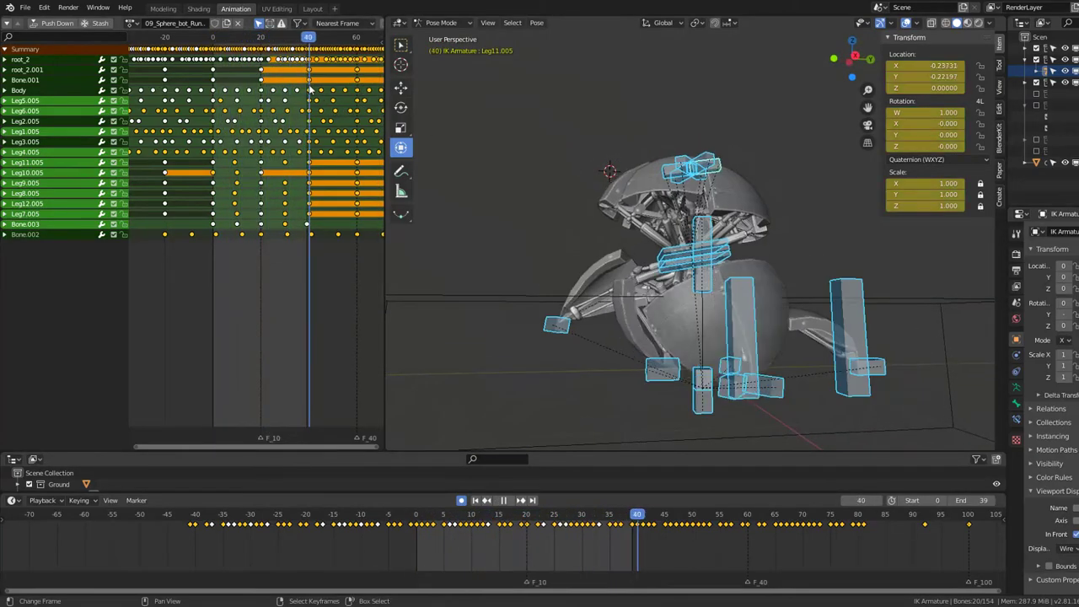
Step: Key all channels at frames 40 and 0 of the run cycle
left_click_drag(311, 89, 309, 88)
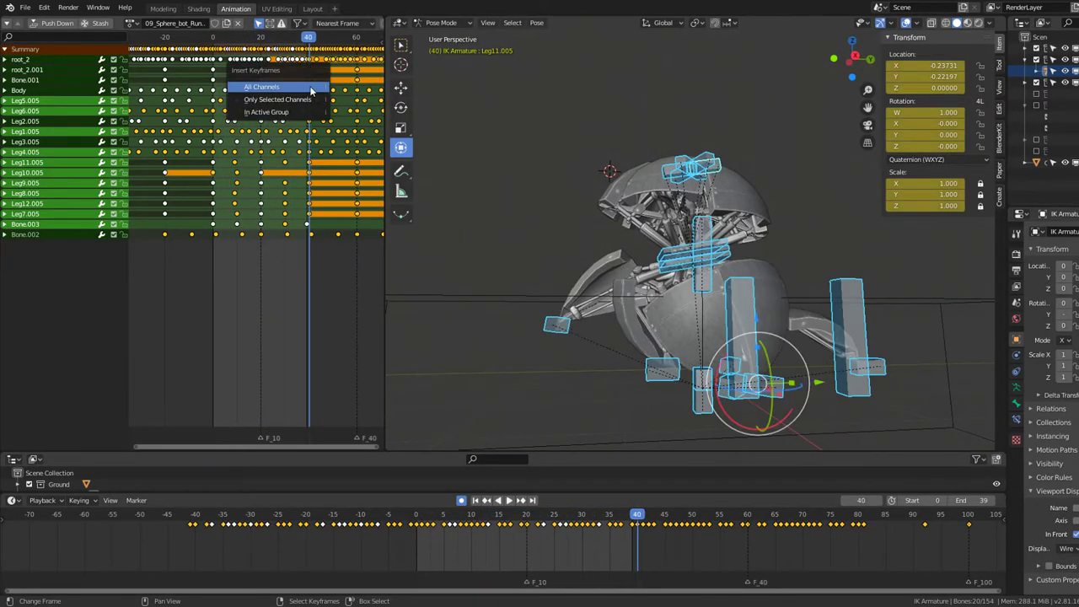
left_click_drag(309, 89, 308, 89)
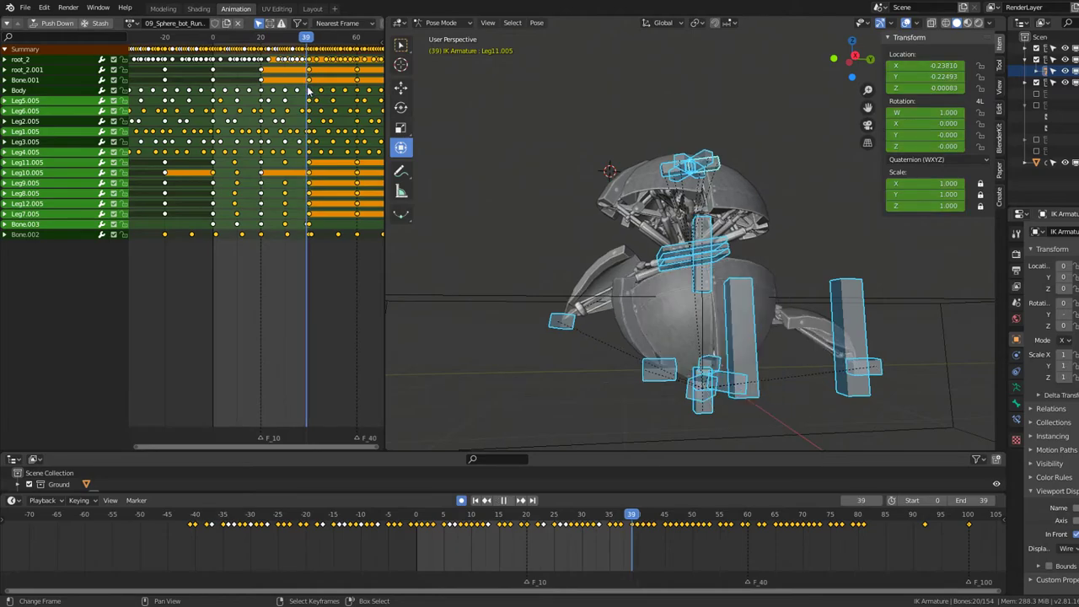
key("space")
left_click(210, 109)
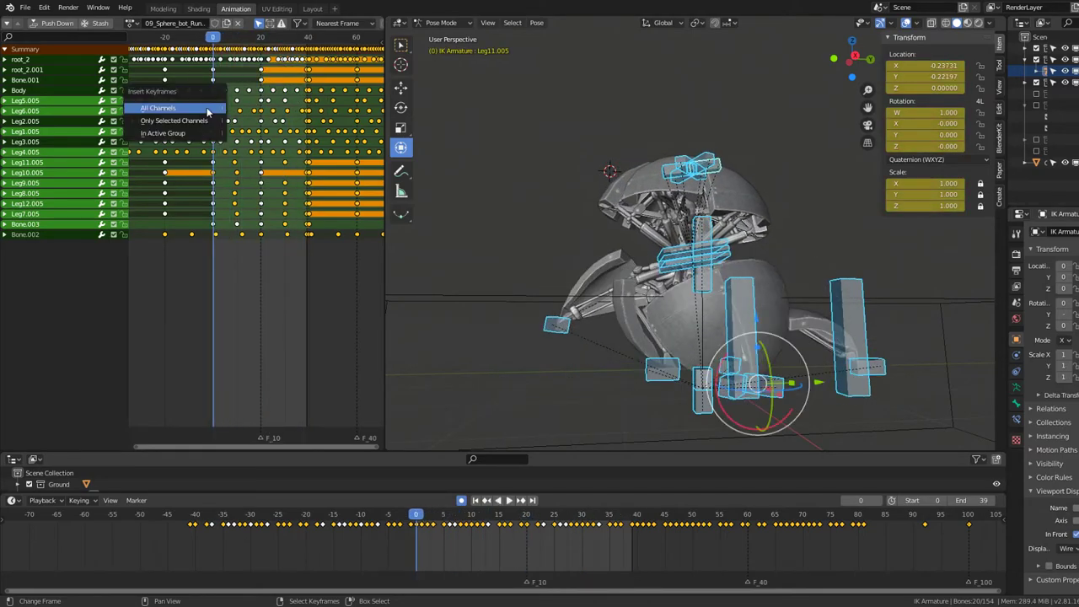
left_click_drag(213, 87, 217, 89)
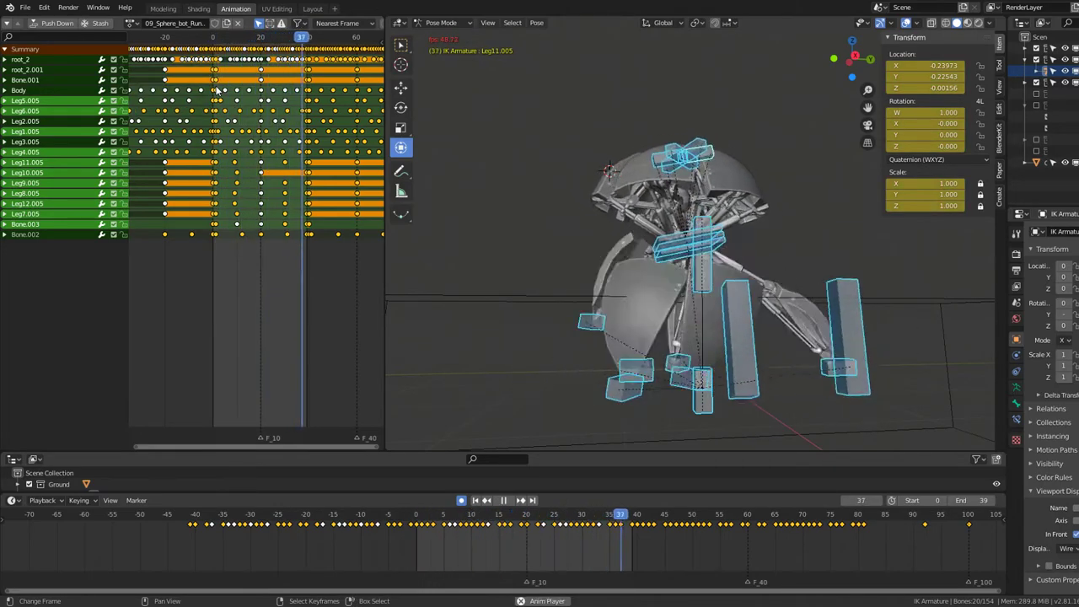
Step: Box-select and delete the keys outside frames 0–40, then play the trimmed cycle
scroll(212, 76, "down", 2)
left_click_drag(152, 51, 148, 47)
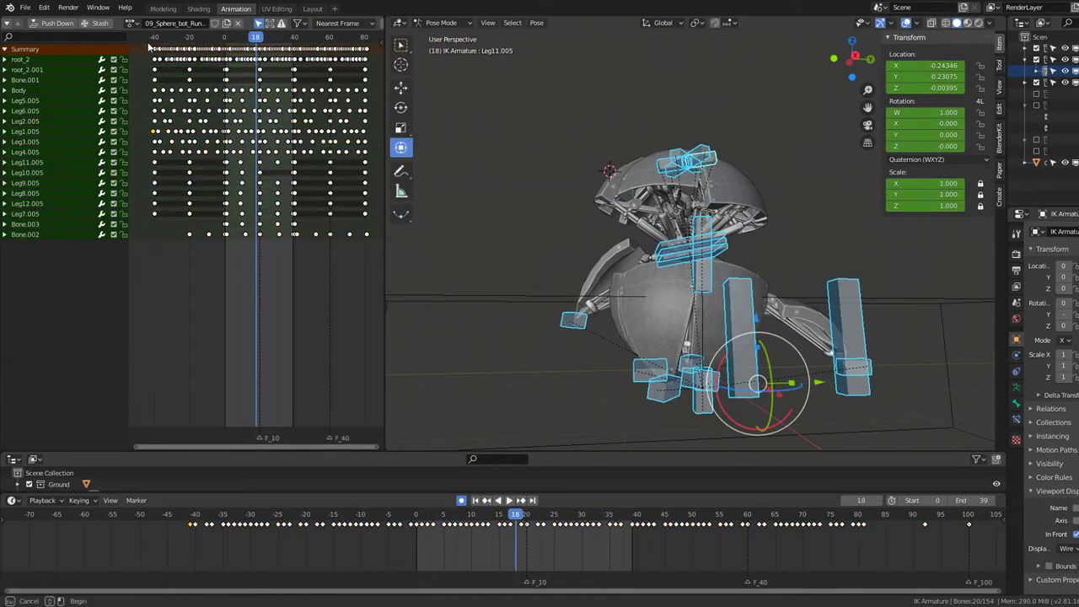
scroll(235, 100, "up", 5)
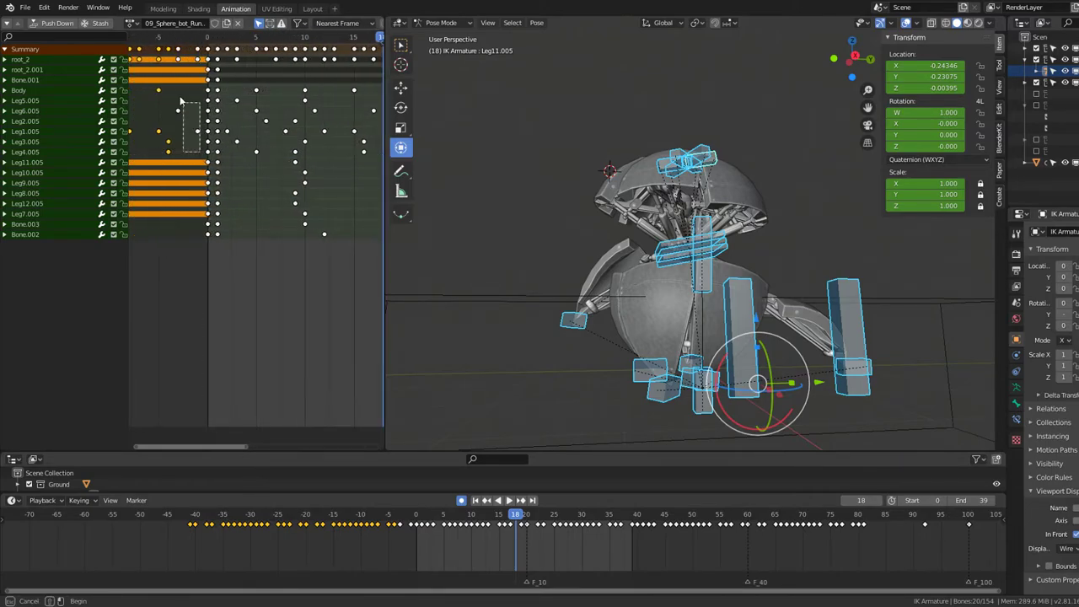
scroll(313, 94, "down", 3)
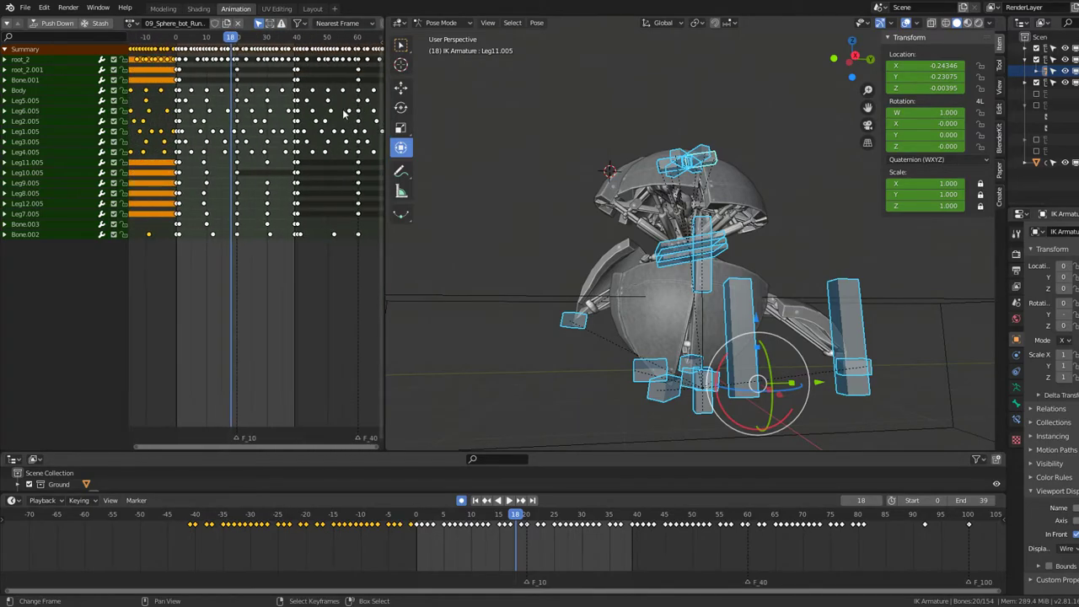
scroll(280, 140, "down", 3, "ctrl")
left_click_drag(371, 257, 221, 48)
scroll(285, 178, "up", 4)
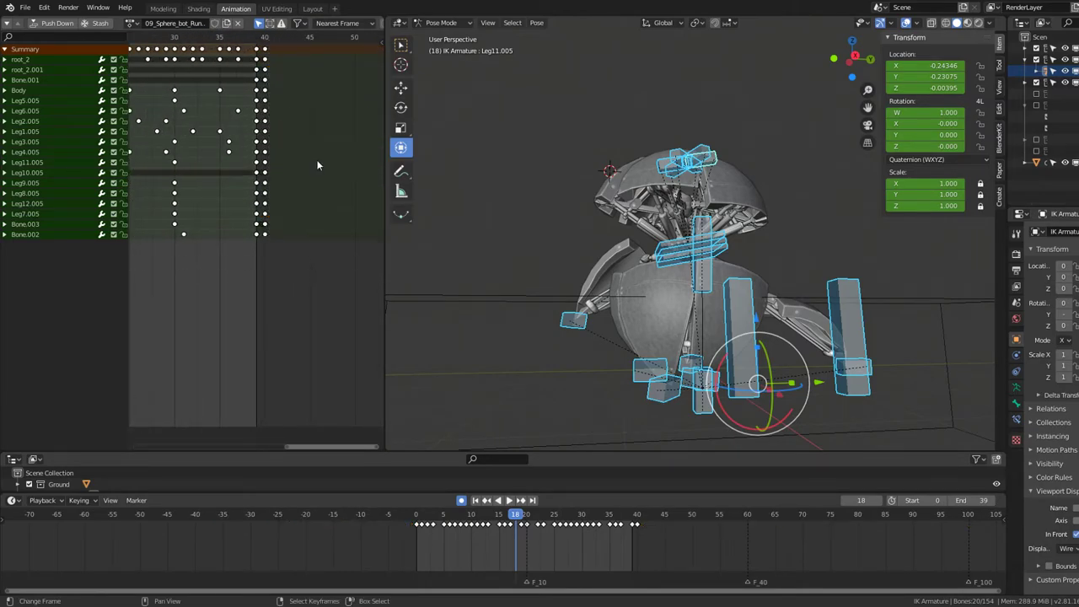
key("Home")
key("space")
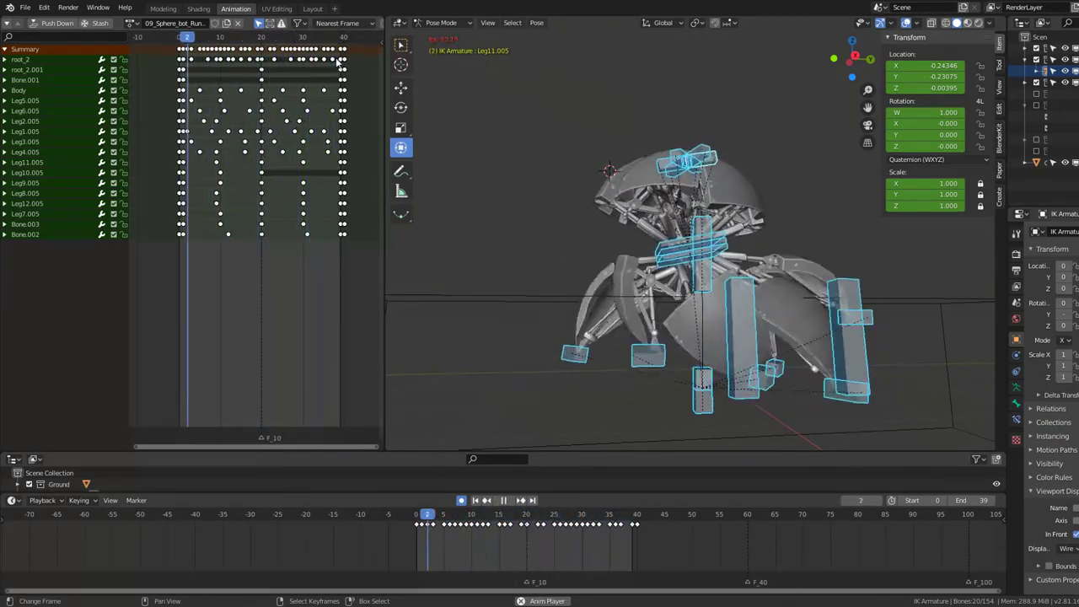
Step: Switch the armature to Object Mode, hide overlays, and use Material Preview shading
scroll(625, 141, "down", 1)
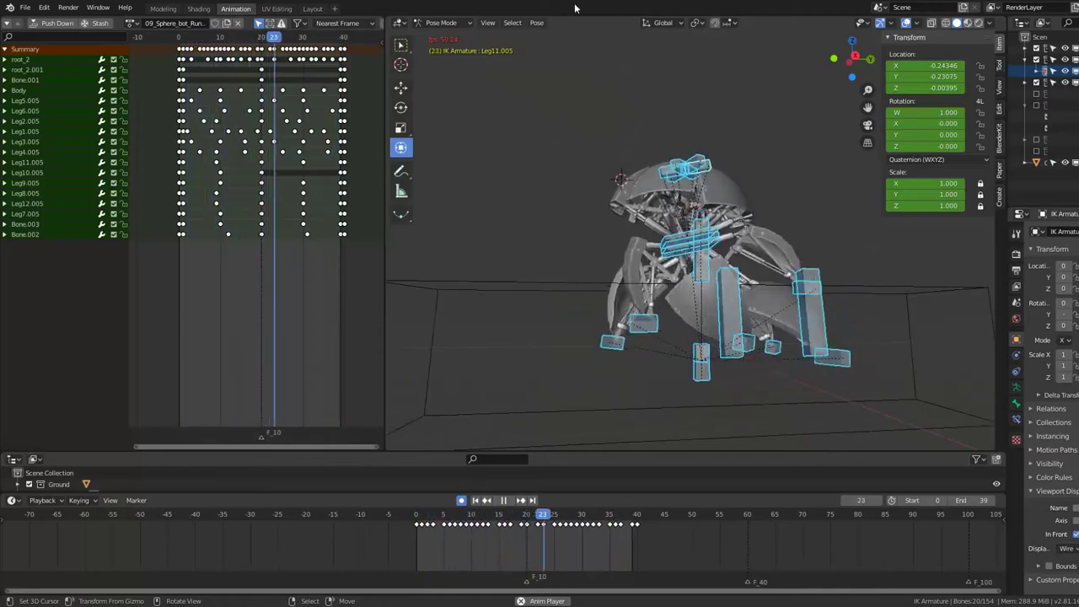
left_click(441, 23)
left_click(439, 29)
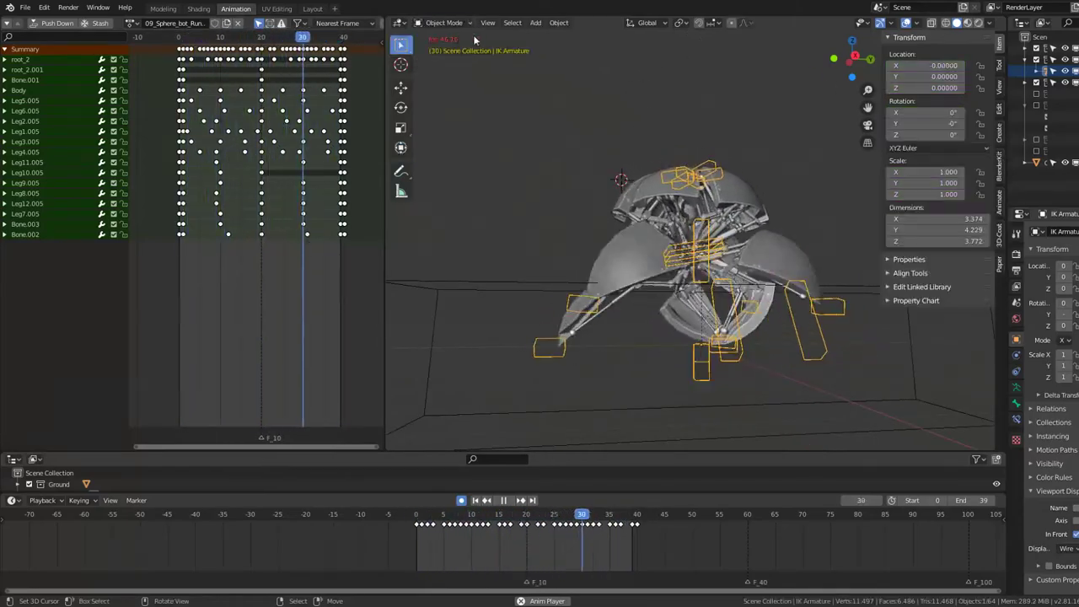
left_click(910, 24)
scroll(624, 164, "up", 4)
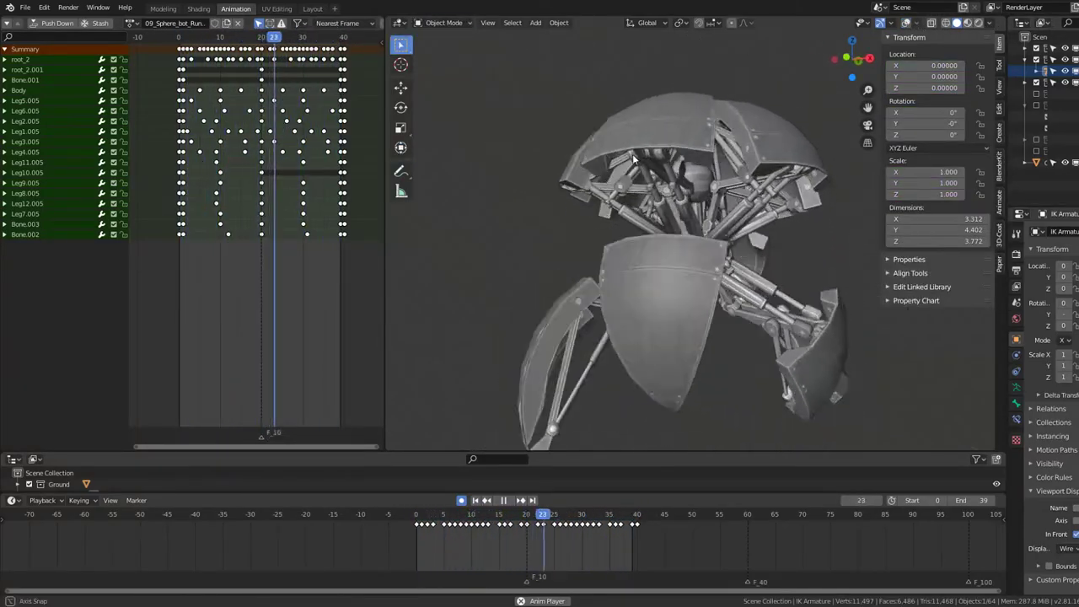
scroll(593, 133, "down", 5)
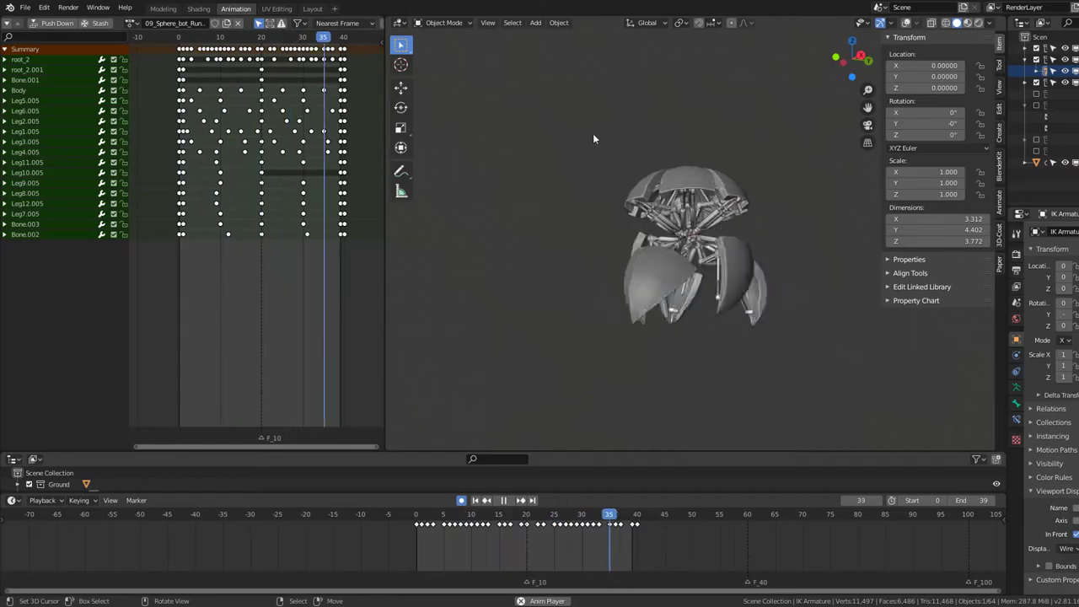
left_click(968, 23)
scroll(667, 188, "up", 3)
scroll(683, 169, "up", 3)
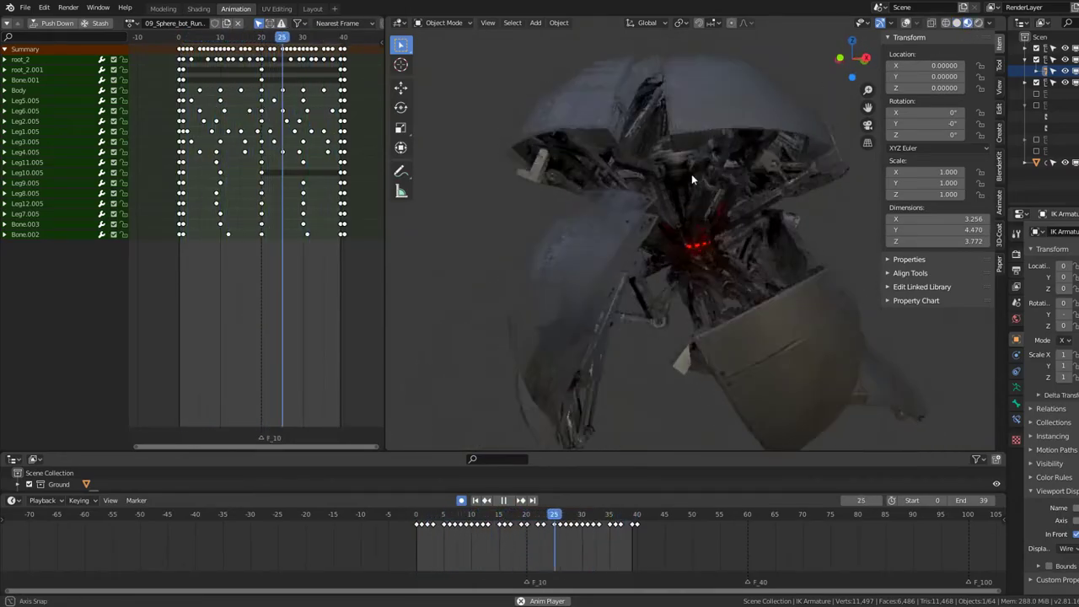
scroll(704, 178, "up", 3)
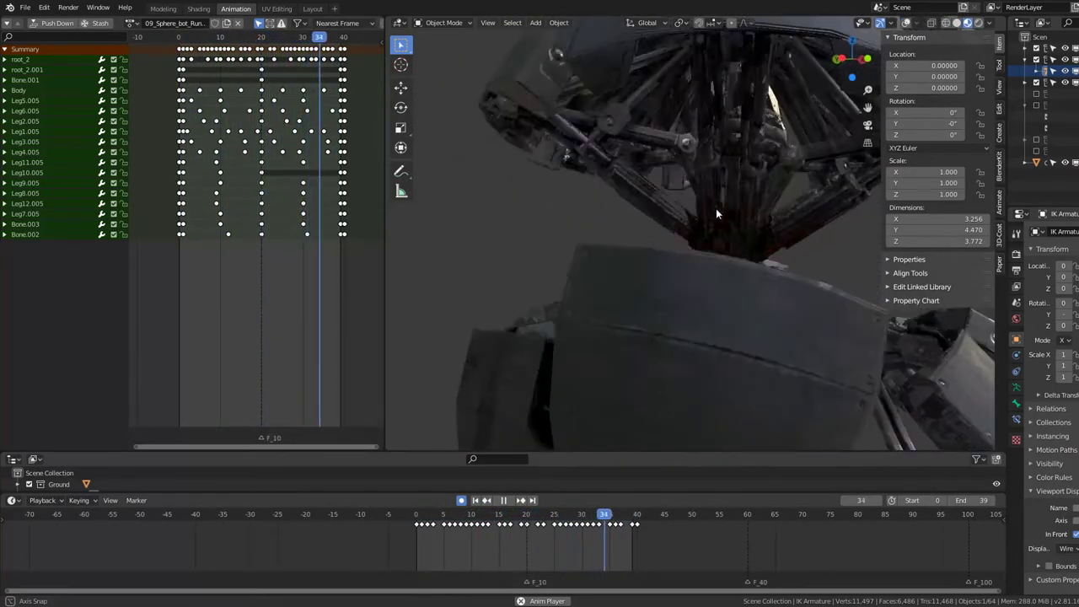
Step: Orbit around the textured robot while the run cycle plays
mouse_move(716, 213)
middle_mouse_down()
mouse_move(542, 306)
mouse_move(516, 217)
mouse_move(528, 183)
mouse_move(565, 180)
mouse_move(562, 133)
mouse_move(534, 156)
mouse_move(479, 138)
mouse_move(516, 182)
mouse_move(595, 121)
middle_mouse_up()
mouse_move(634, 154)
middle_mouse_down()
mouse_move(648, 222)
mouse_move(667, 159)
middle_mouse_up()
key("space")
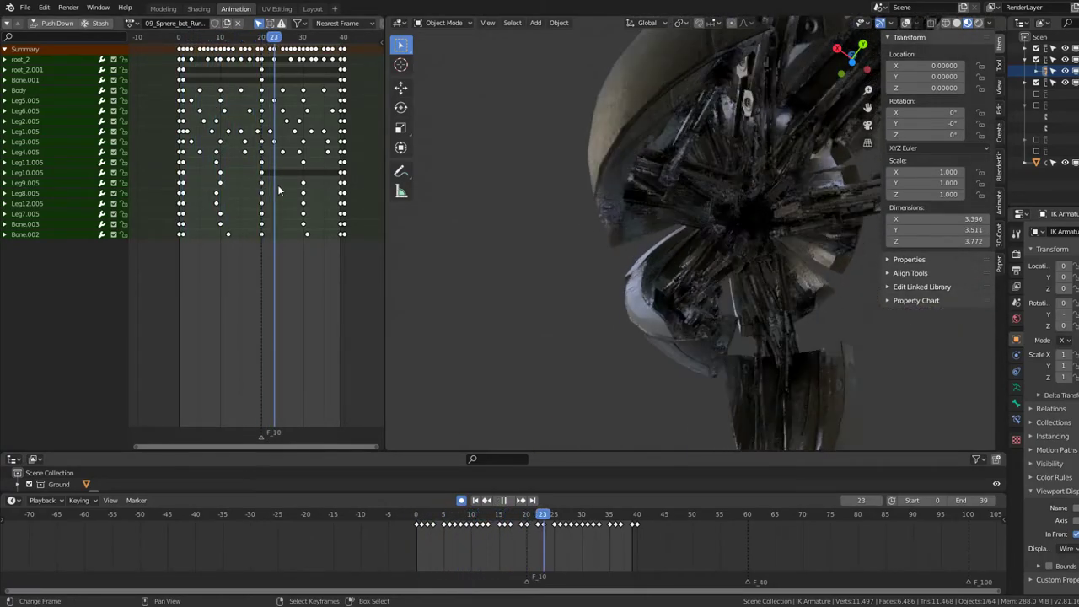
mouse_move(591, 118)
middle_mouse_down()
mouse_move(693, 202)
mouse_move(518, 200)
middle_mouse_up()
scroll(769, 203, "up", 5)
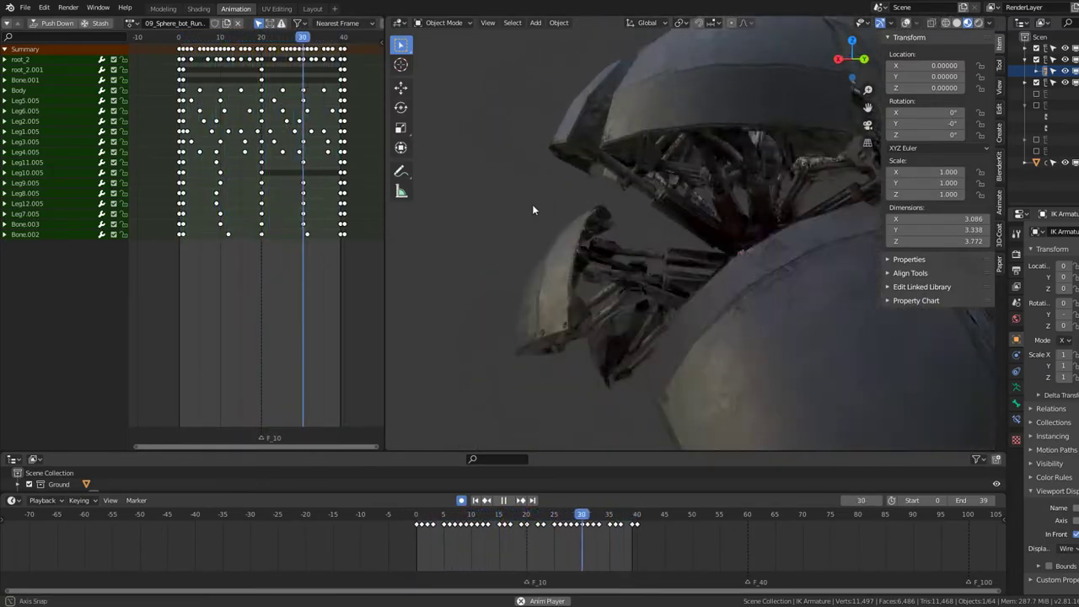
scroll(632, 195, "down", 5)
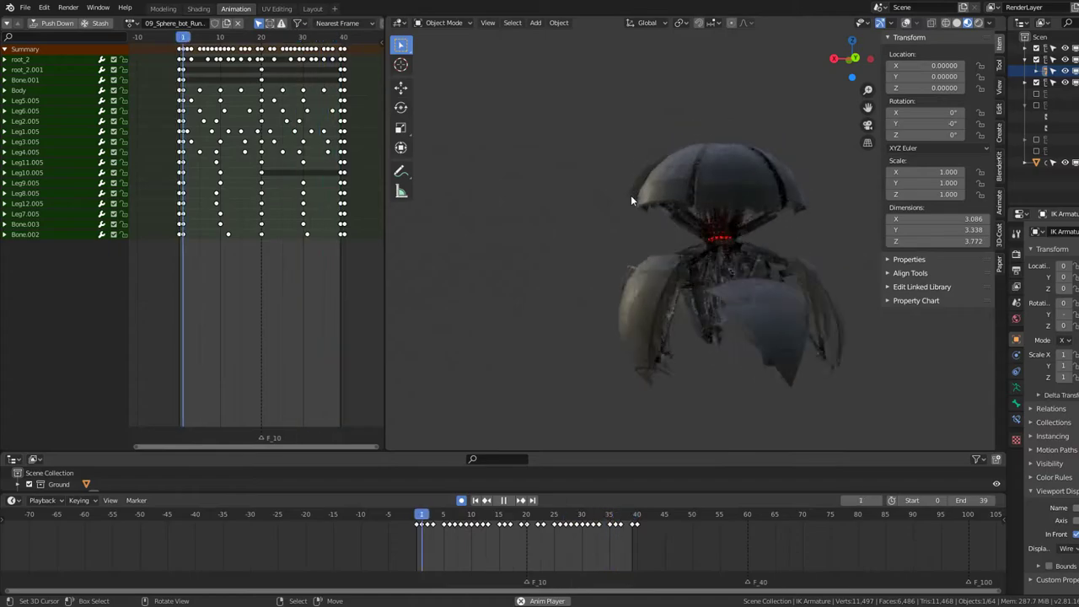
mouse_move(631, 194)
middle_mouse_down()
mouse_move(656, 195)
mouse_move(460, 167)
mouse_move(416, 194)
middle_mouse_up()
Step: Stop playback at frame 3 and turn the viewport overlays back on
key("space")
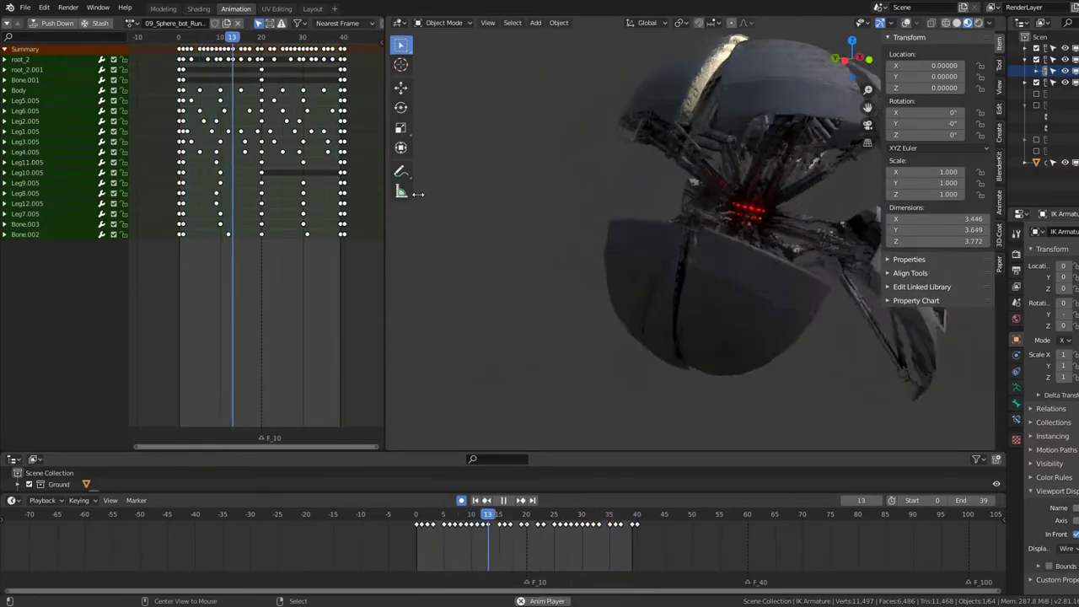
key("space")
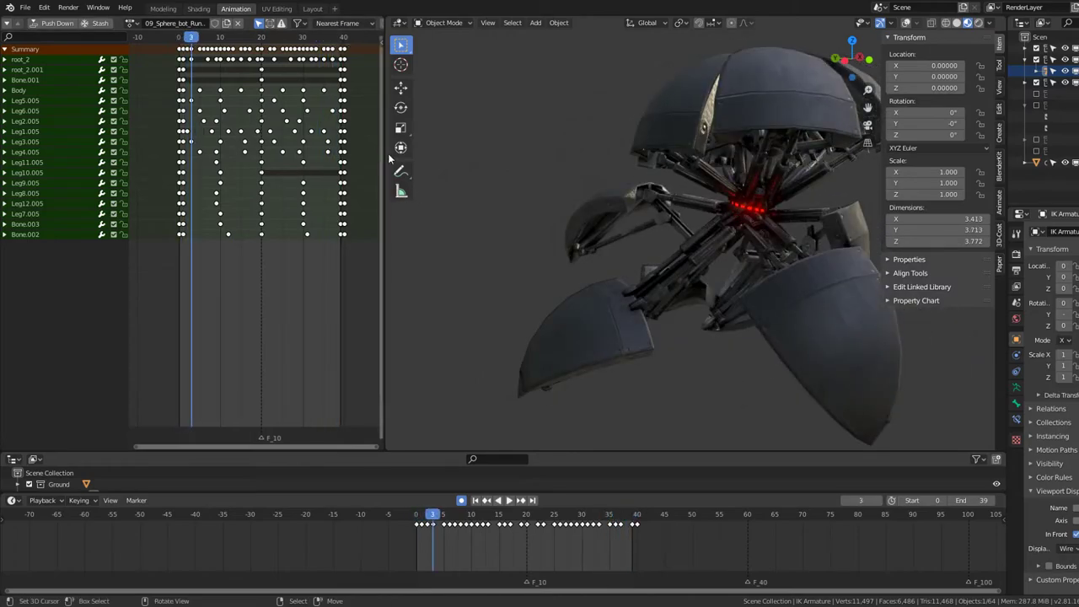
left_click(918, 28)
left_click(907, 28)
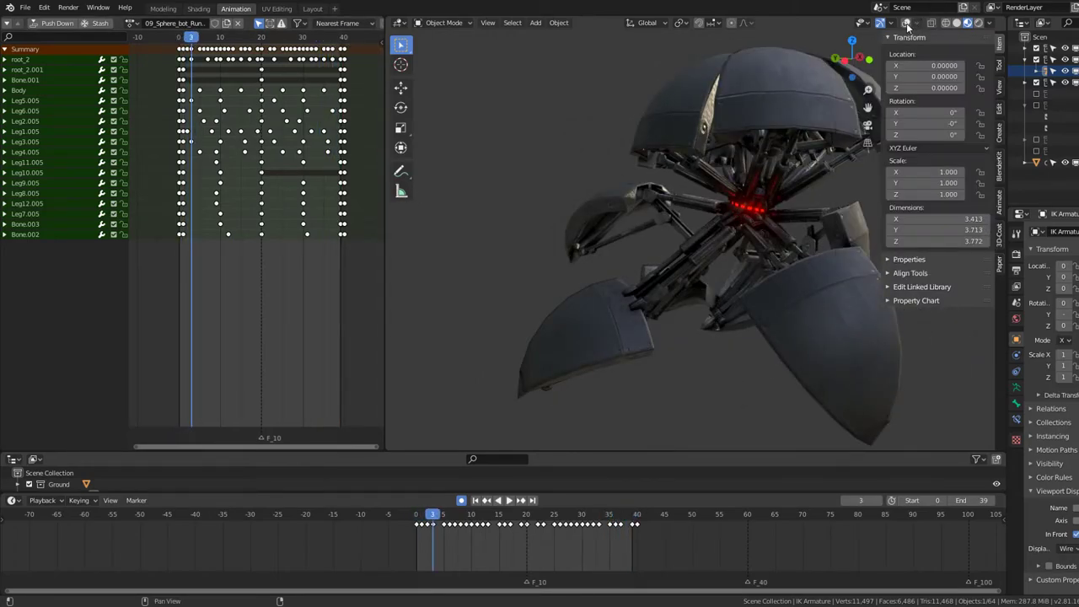
Step: Enter Pose Mode, select the Leg4.005 foot target, and stop at frame 5 in Right Ortho view
left_click(440, 28)
left_click(442, 23)
left_click(445, 63)
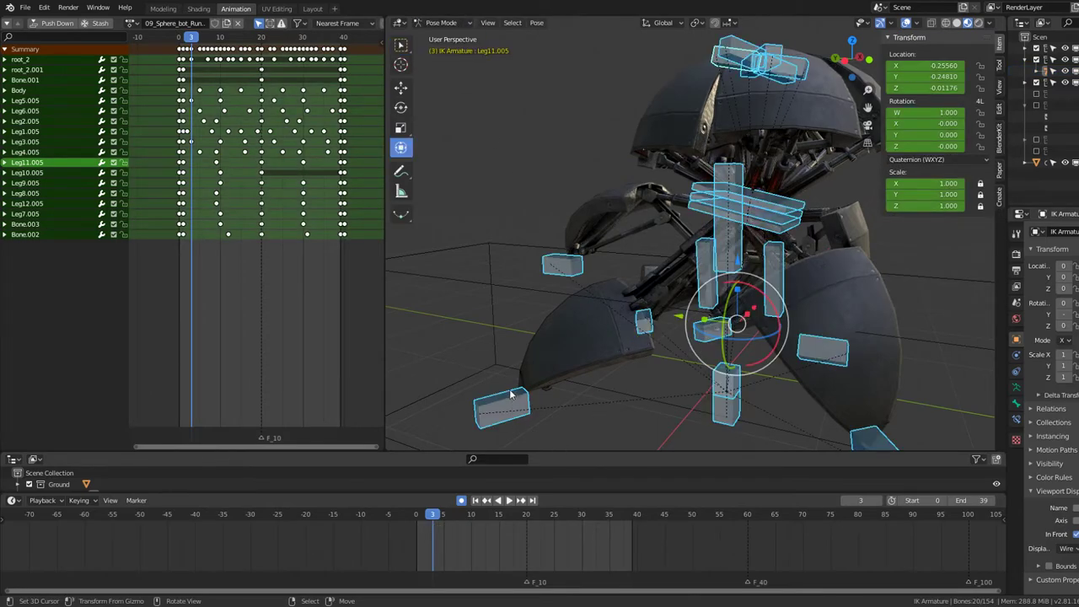
left_click(511, 393)
middle_click_drag(700, 347, 735, 312)
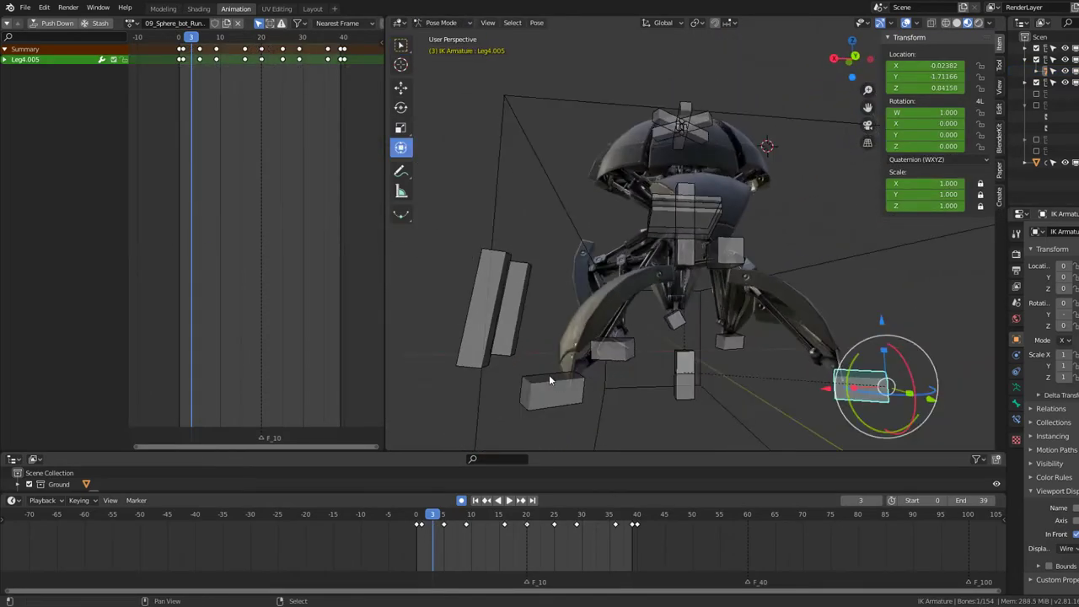
scroll(246, 119, "right", 2)
mouse_move(756, 268)
middle_mouse_down()
mouse_move(613, 283)
mouse_move(619, 270)
middle_mouse_up()
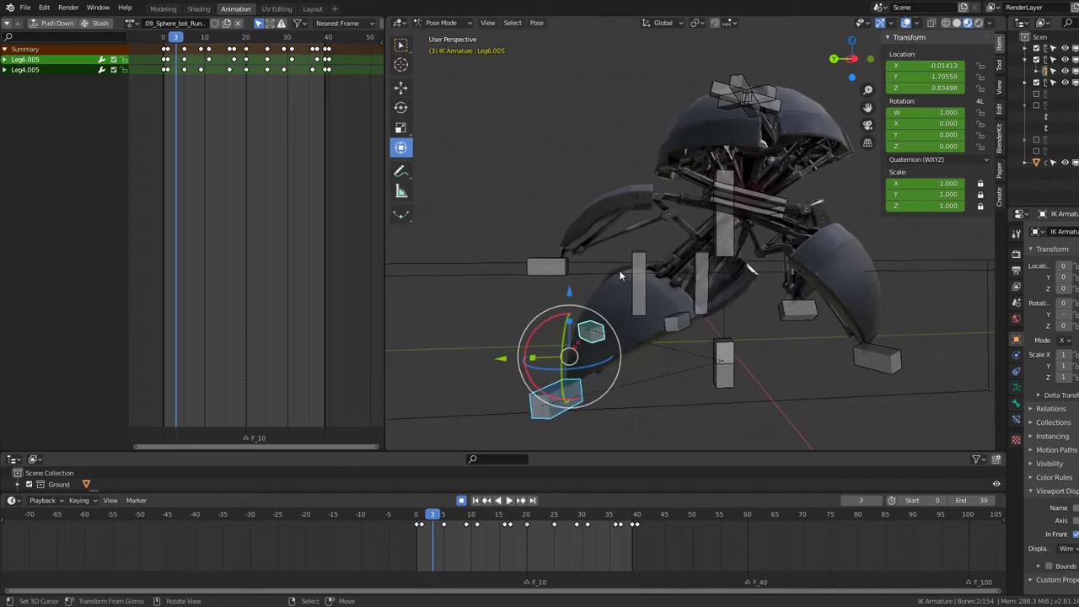
key("KP_3")
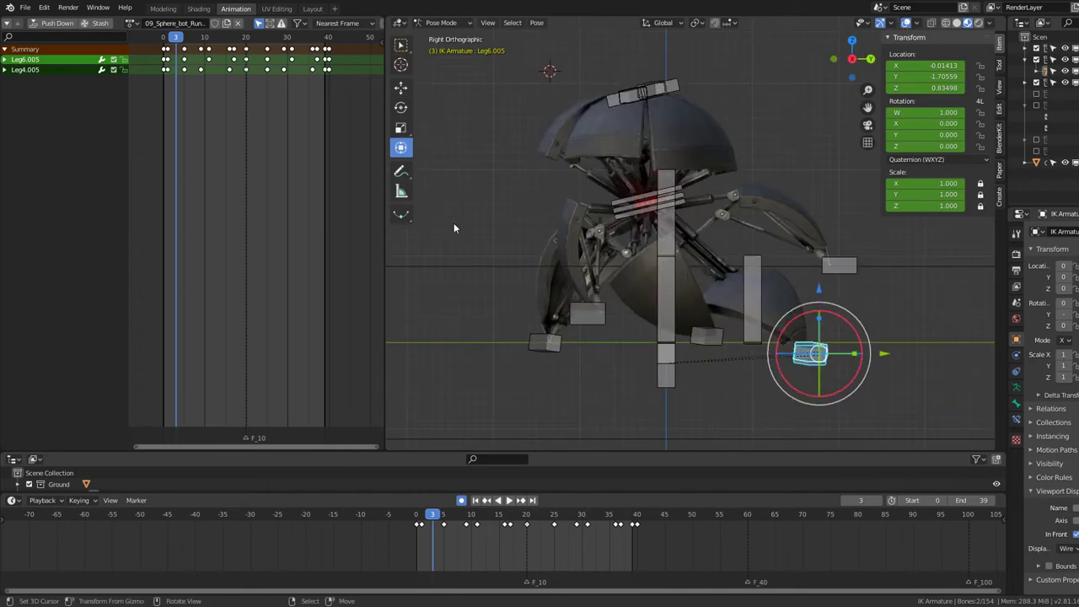
key("space")
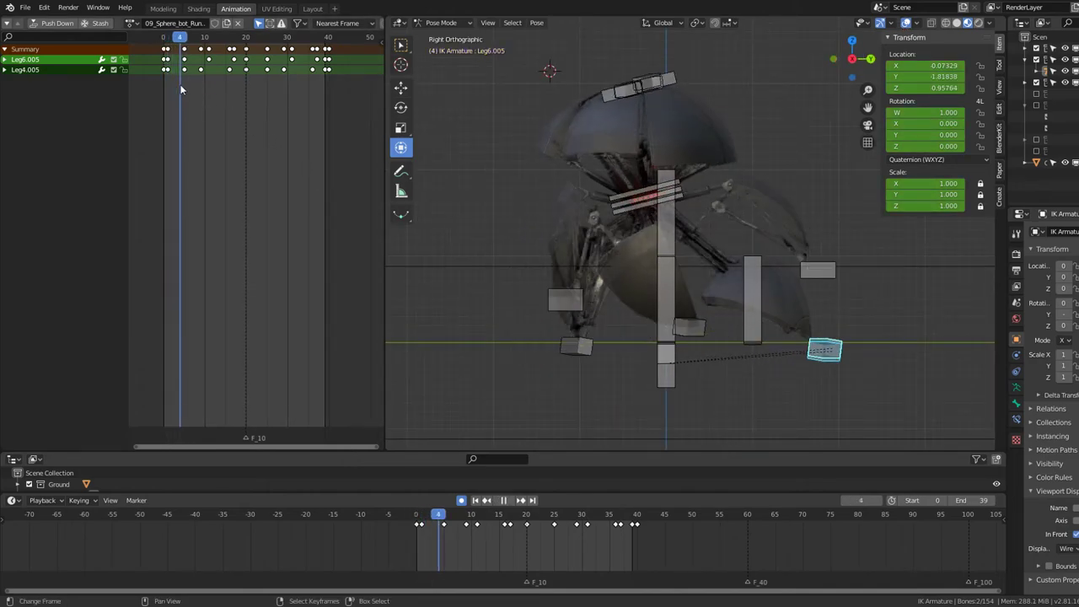
key("space")
Step: Lower the Leg4.005 and Leg6.005 foot targets along Z and pull them slightly closer together
scroll(920, 340, "up", 3)
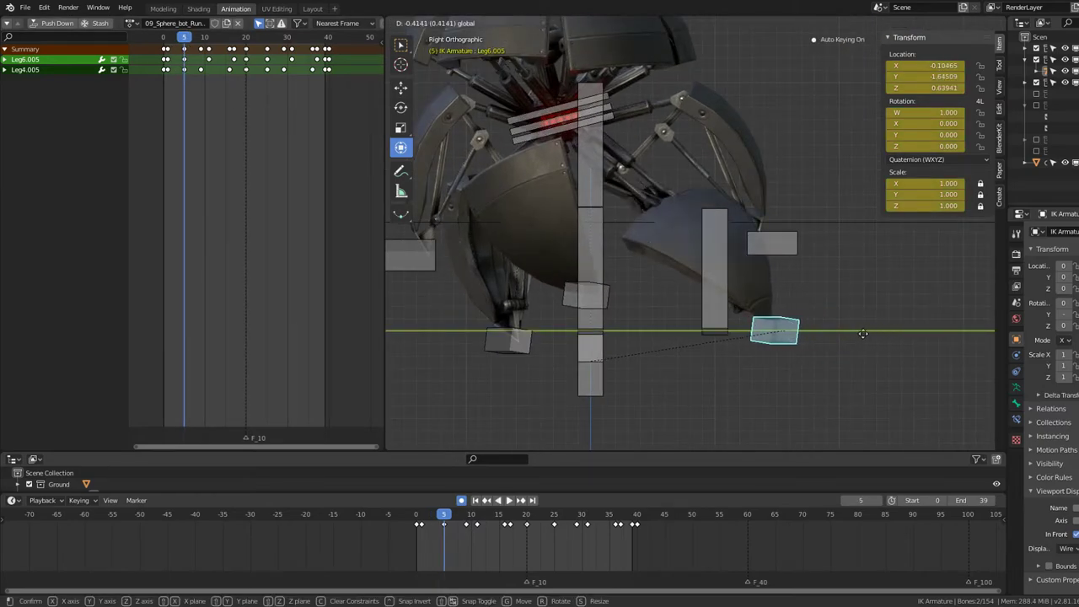
scroll(864, 340, "up", 3)
key("g")
key("z")
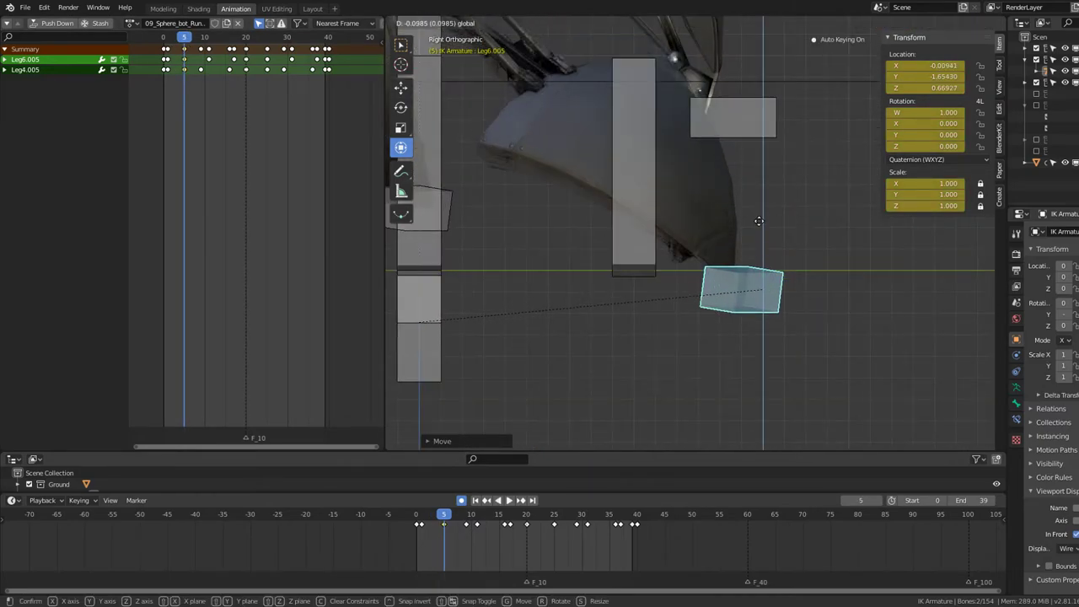
left_click(759, 204)
scroll(688, 191, "down", 3)
mouse_move(688, 191)
middle_mouse_down()
mouse_move(760, 297)
mouse_move(653, 295)
mouse_move(715, 312)
middle_mouse_up()
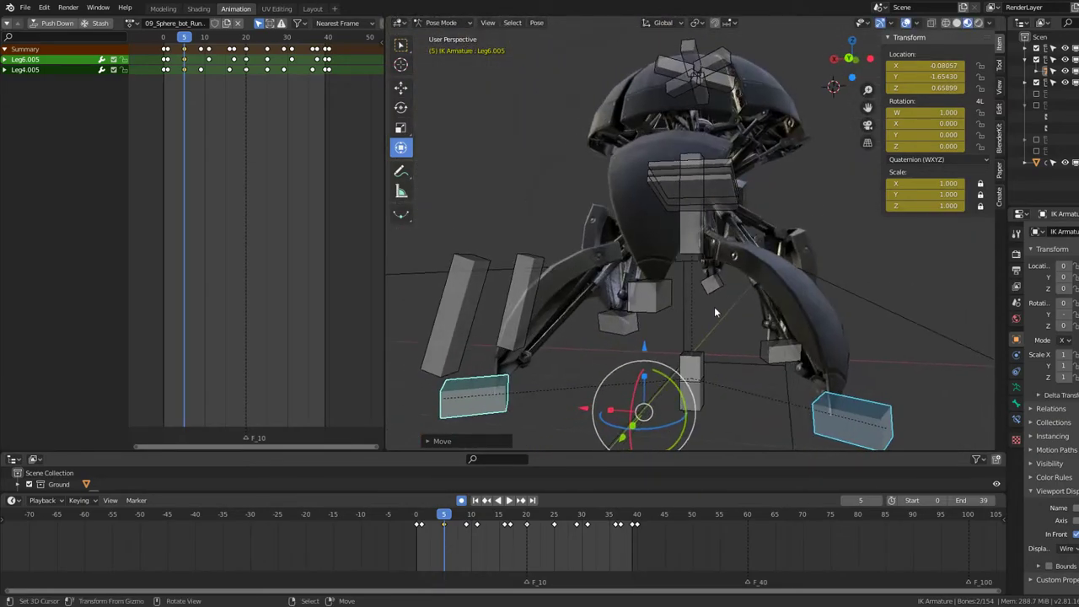
left_click(910, 369)
middle_click_drag(911, 370, 787, 313)
Step: Play the run cycle, orbiting around the robot to review the adjusted feet
key("space")
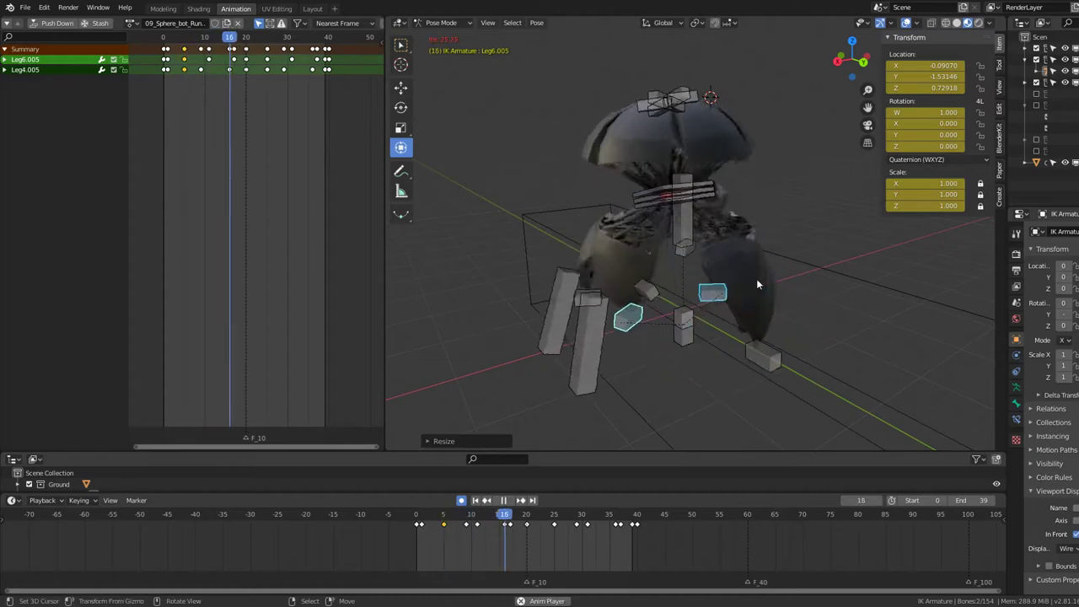
mouse_move(921, 100)
middle_mouse_down()
mouse_move(638, 175)
mouse_move(560, 165)
middle_mouse_up()
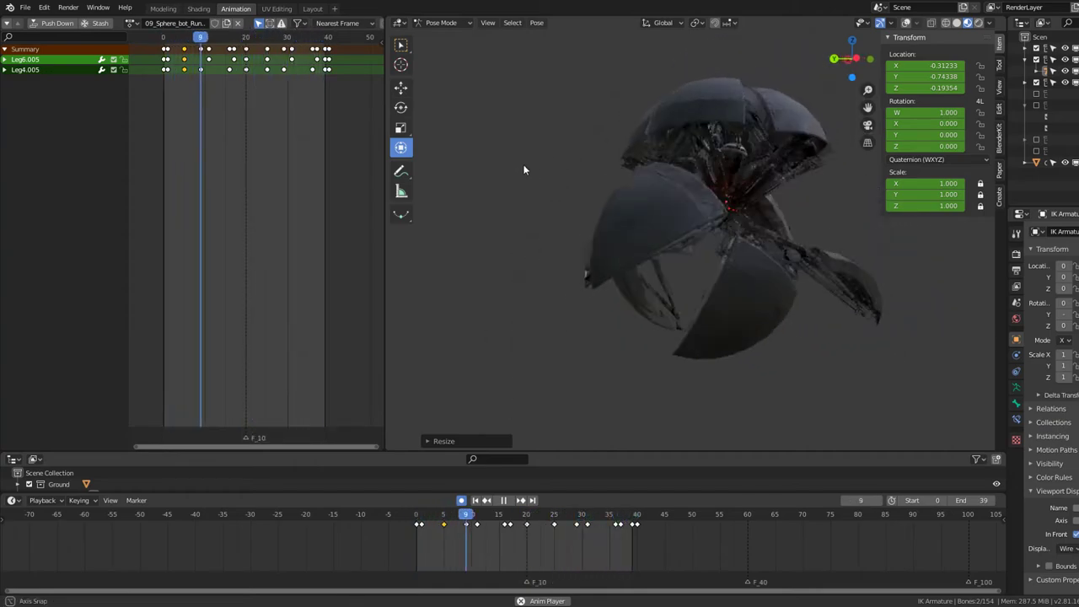
mouse_move(560, 171)
middle_mouse_down()
mouse_move(810, 176)
mouse_move(619, 179)
middle_mouse_up()
key("space")
key("space")
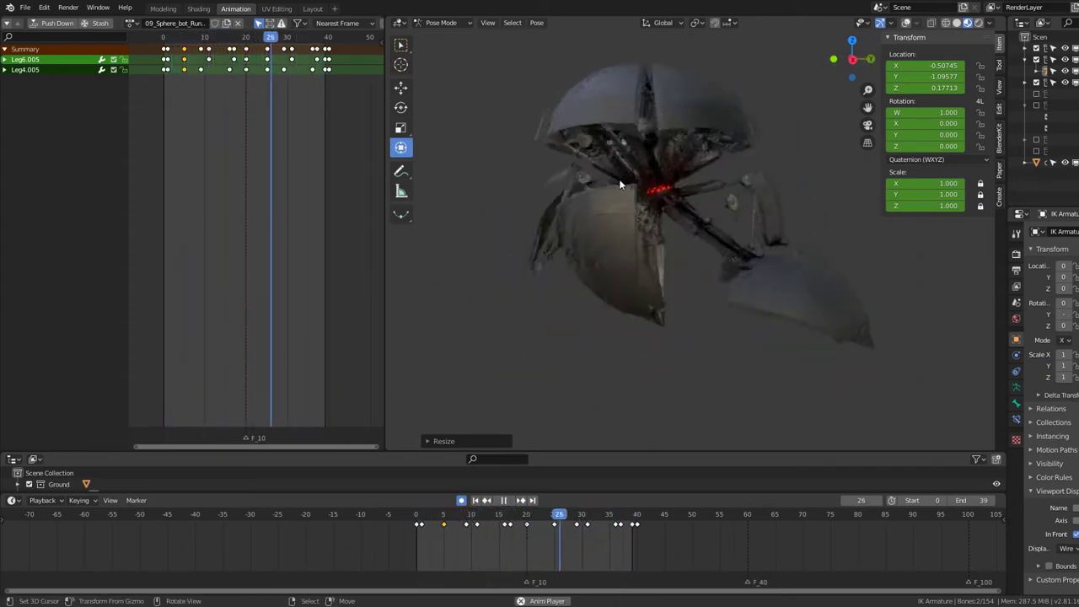
key("space")
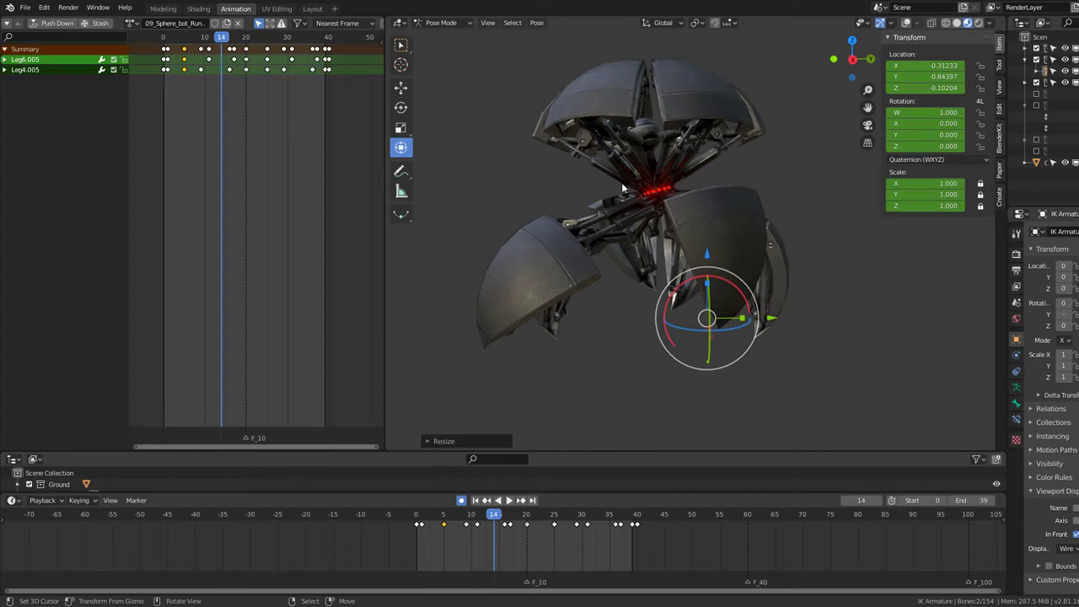
key("space")
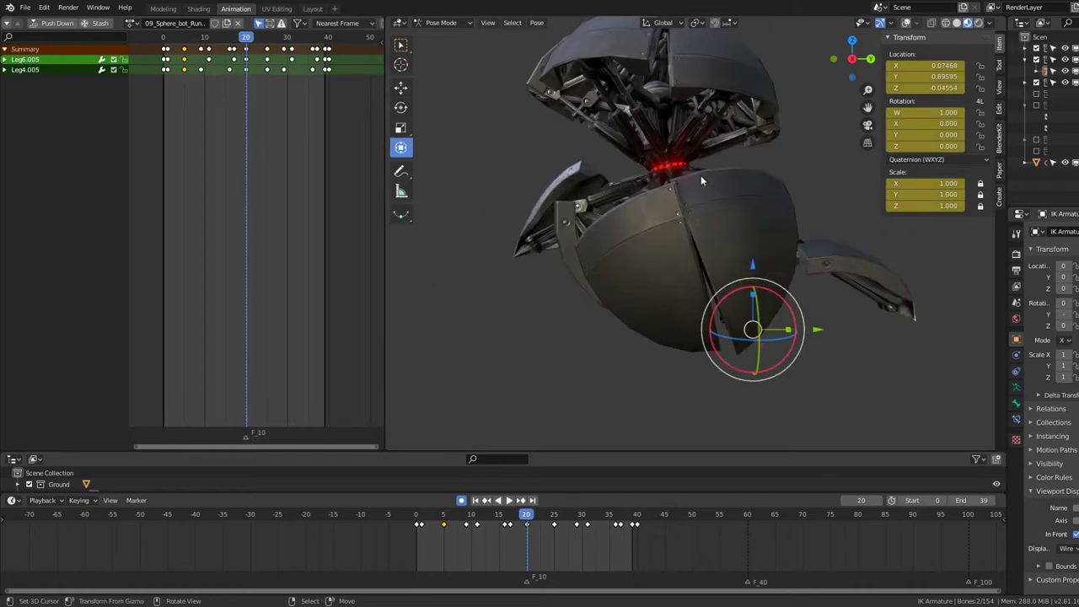
key("space")
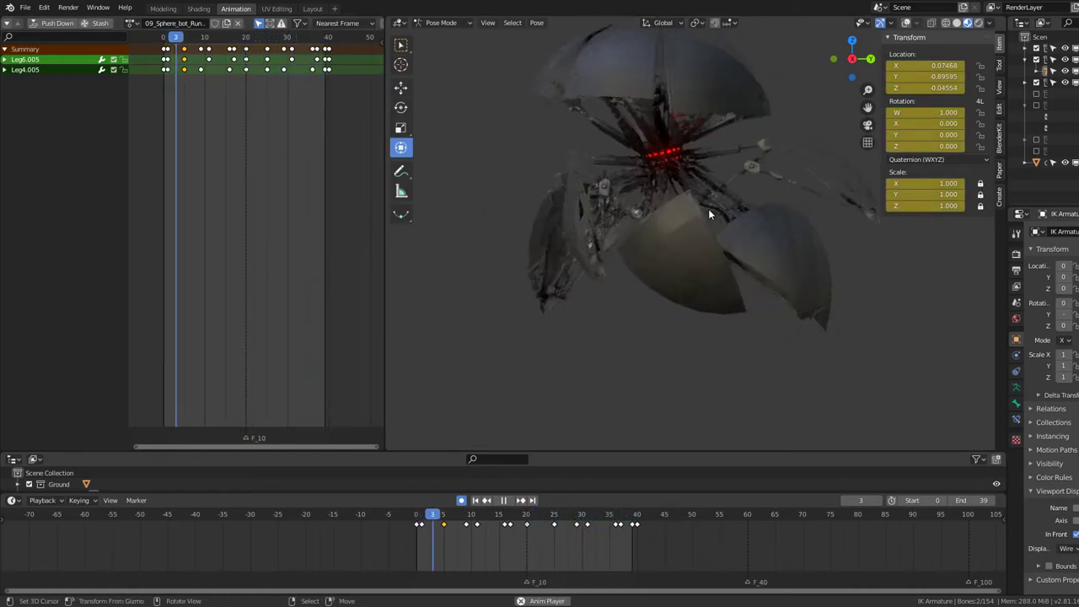
Step: Toggle overlays and compare solid and material preview shading while the run cycle plays
left_click(905, 23)
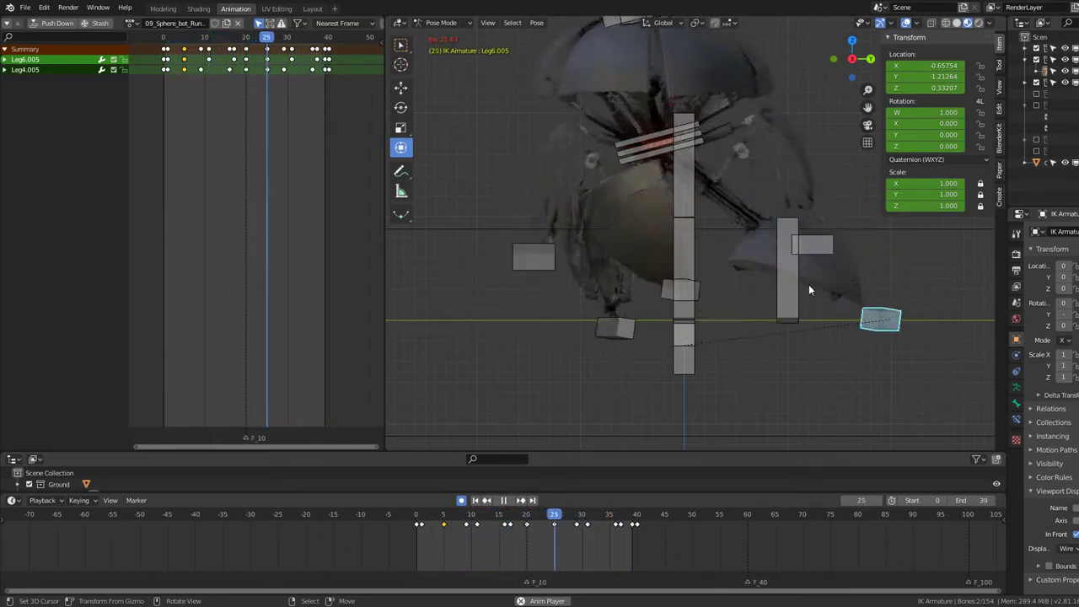
left_click(906, 23)
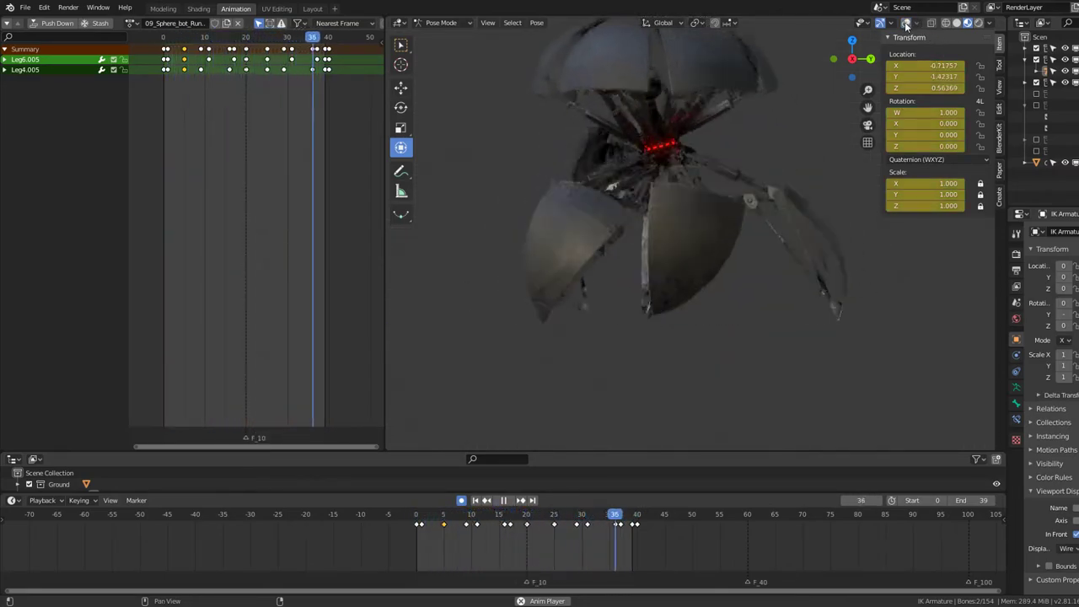
left_click(957, 23)
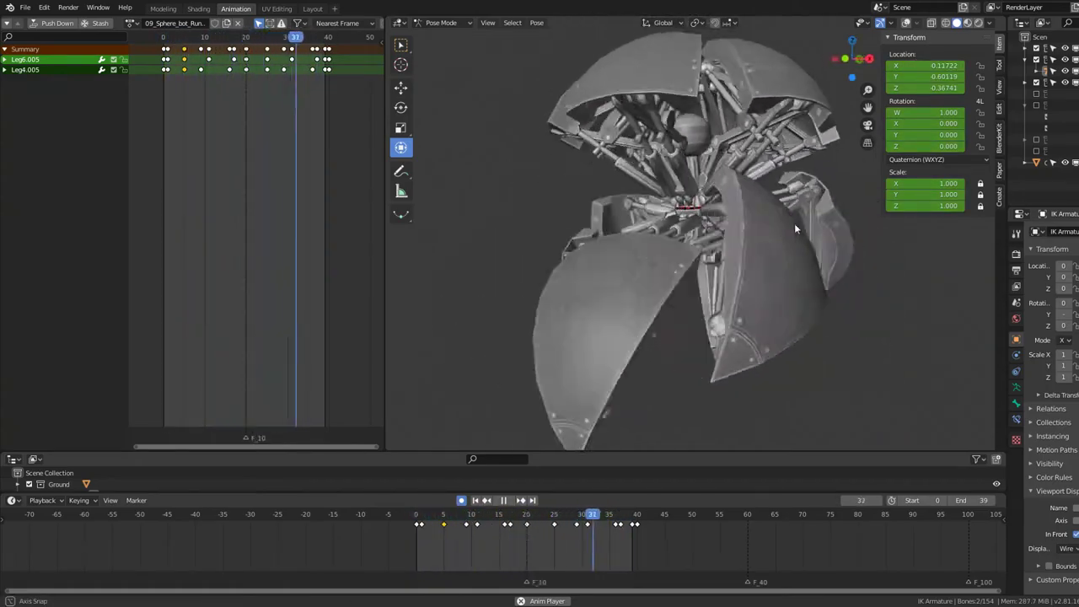
mouse_move(797, 242)
middle_mouse_down()
mouse_move(826, 282)
mouse_move(802, 207)
middle_mouse_up()
left_click(968, 23)
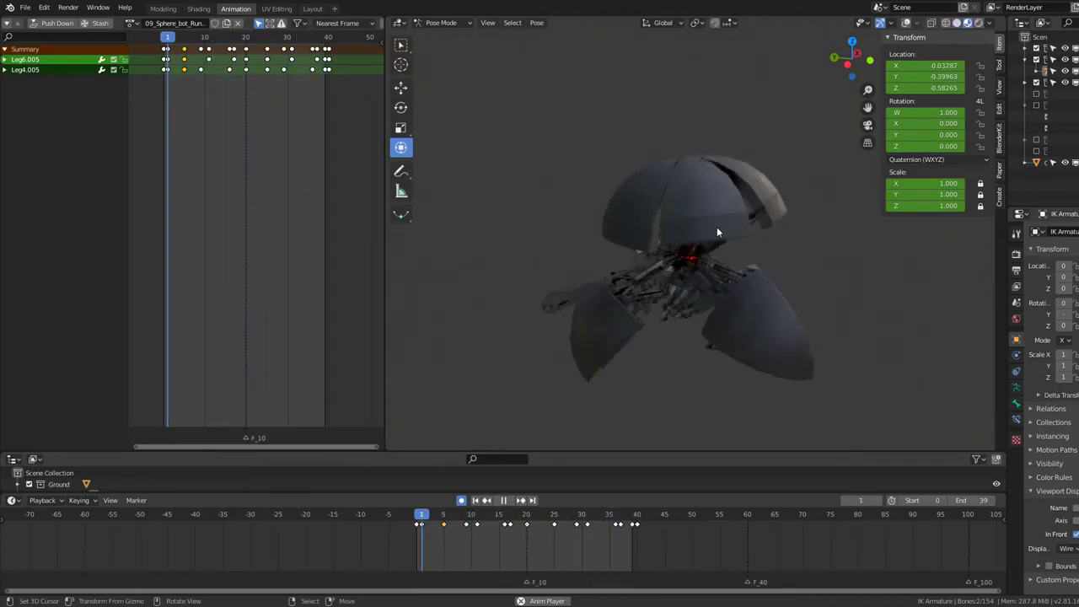
scroll(717, 226, "up", 5)
mouse_move(688, 206)
middle_mouse_down()
mouse_move(712, 210)
mouse_move(611, 192)
mouse_move(748, 200)
mouse_move(620, 196)
mouse_move(712, 184)
mouse_move(732, 195)
mouse_move(637, 185)
mouse_move(614, 173)
mouse_move(630, 162)
middle_mouse_up()
key("space")
scroll(641, 153, "down", 3)
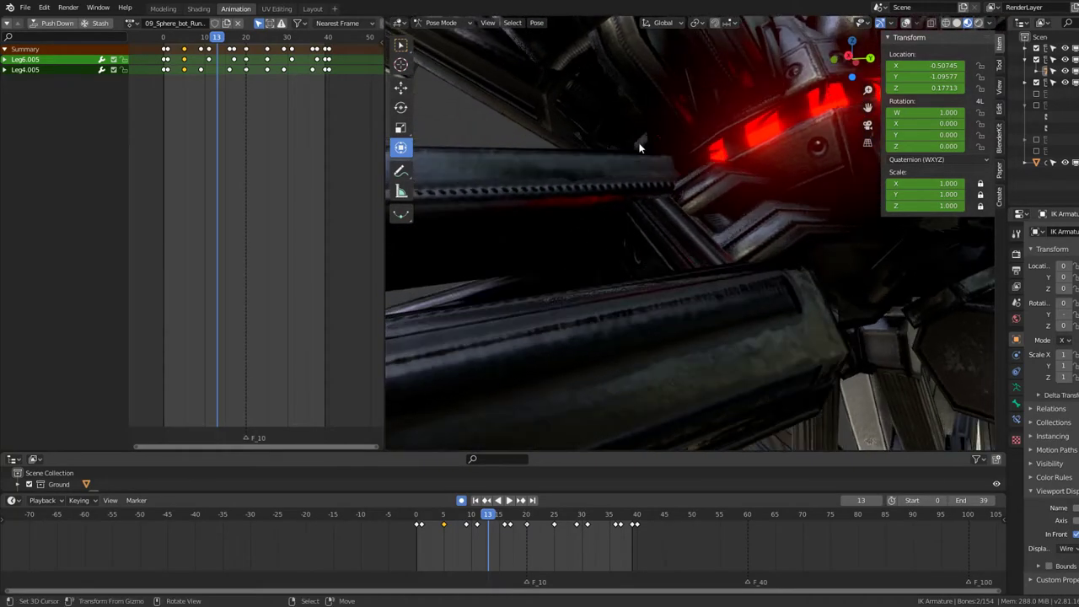
scroll(654, 148, "down", 4)
key("space")
scroll(666, 162, "down", 4)
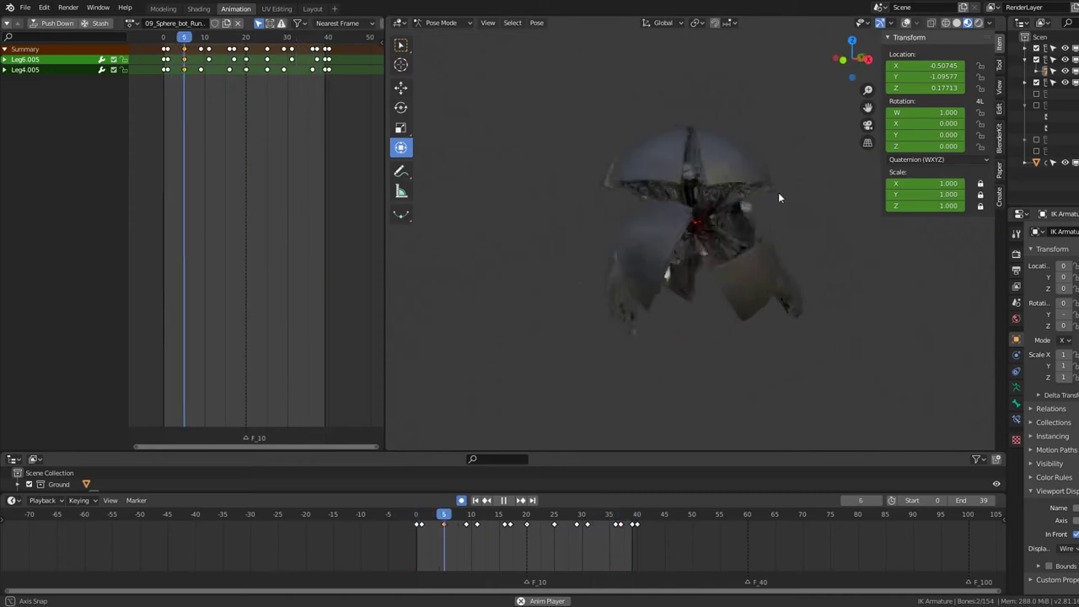
key("space")
middle_click_drag(553, 141, 742, 146)
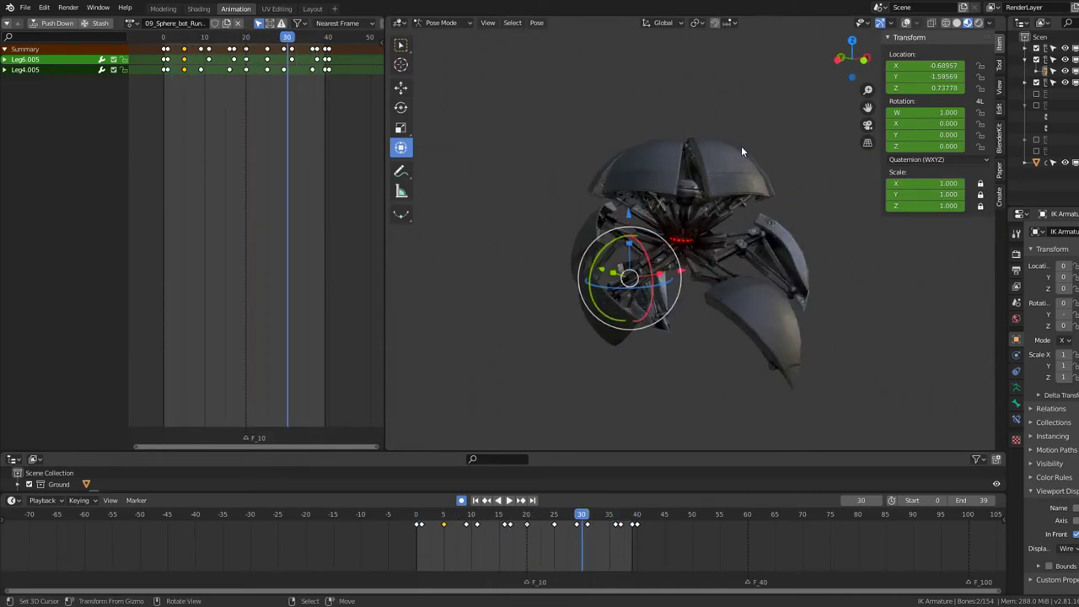
key("space")
Step: Switch to Object Mode and add a plane mesh under the robot
key("shift+a")
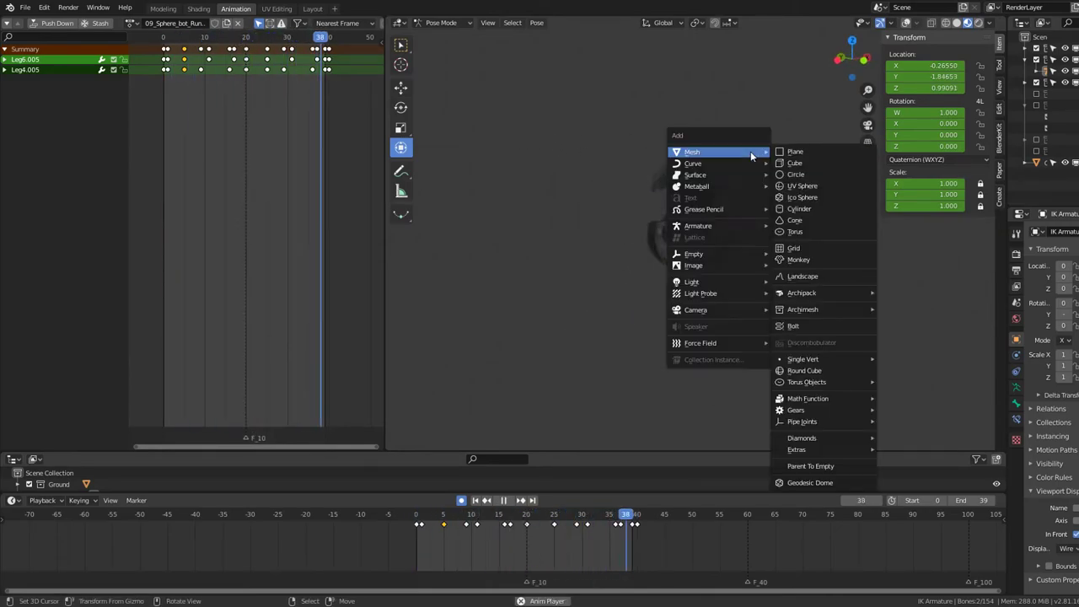
left_click(441, 23)
left_click(445, 33)
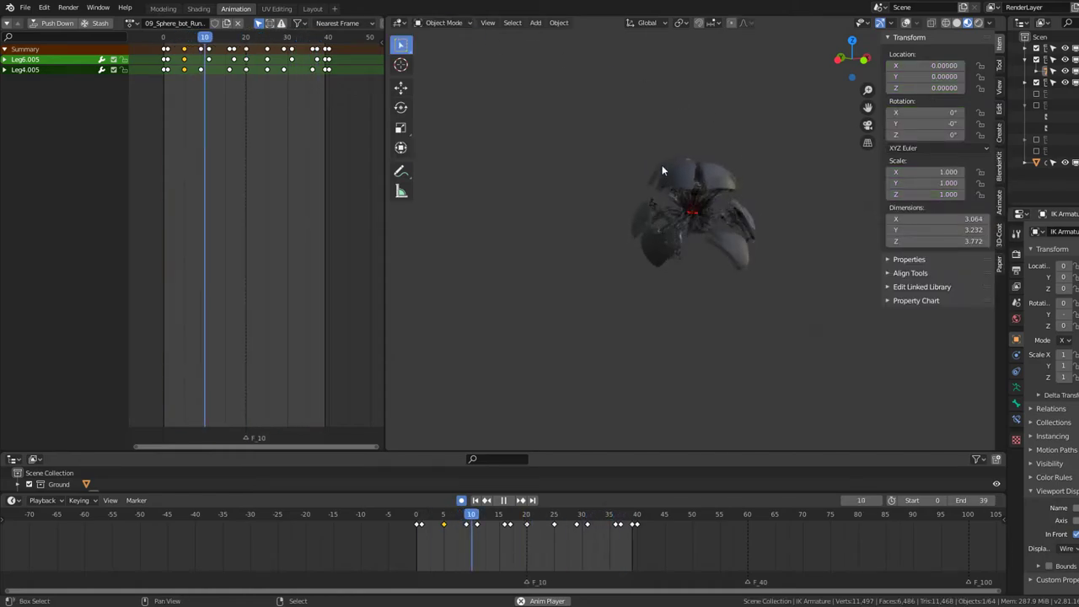
key("shift+a")
left_click(709, 166)
Step: Scale up the first plane, then delete it
key("s")
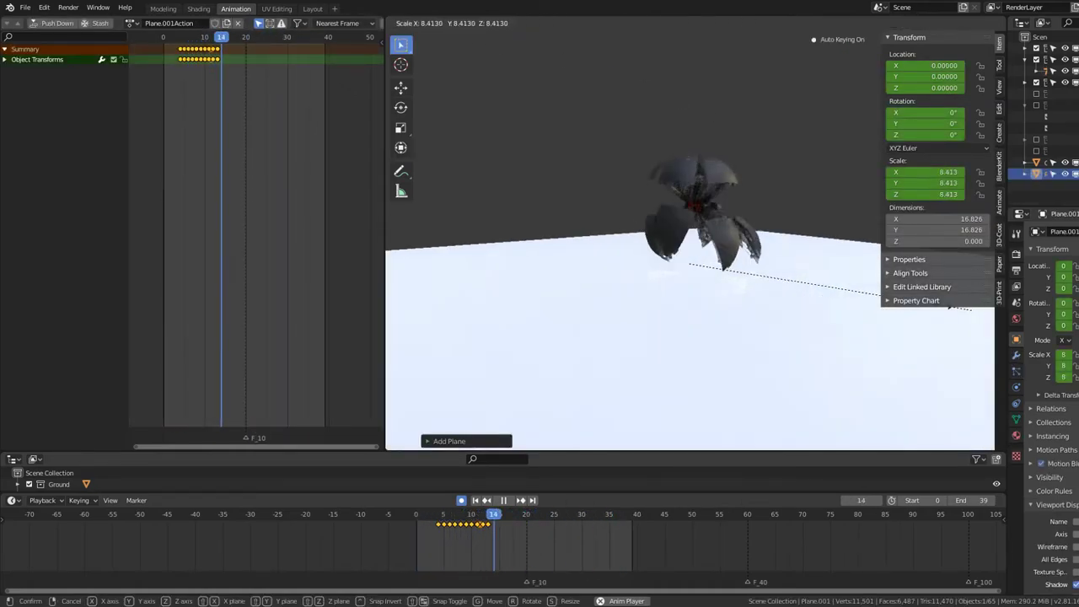
left_click(831, 289)
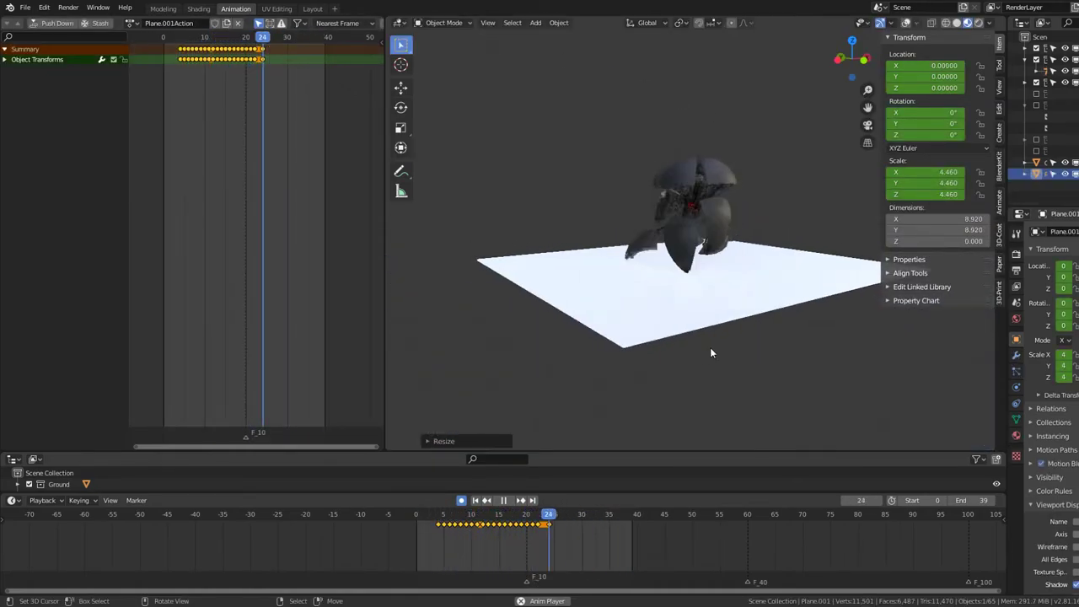
left_click(730, 341)
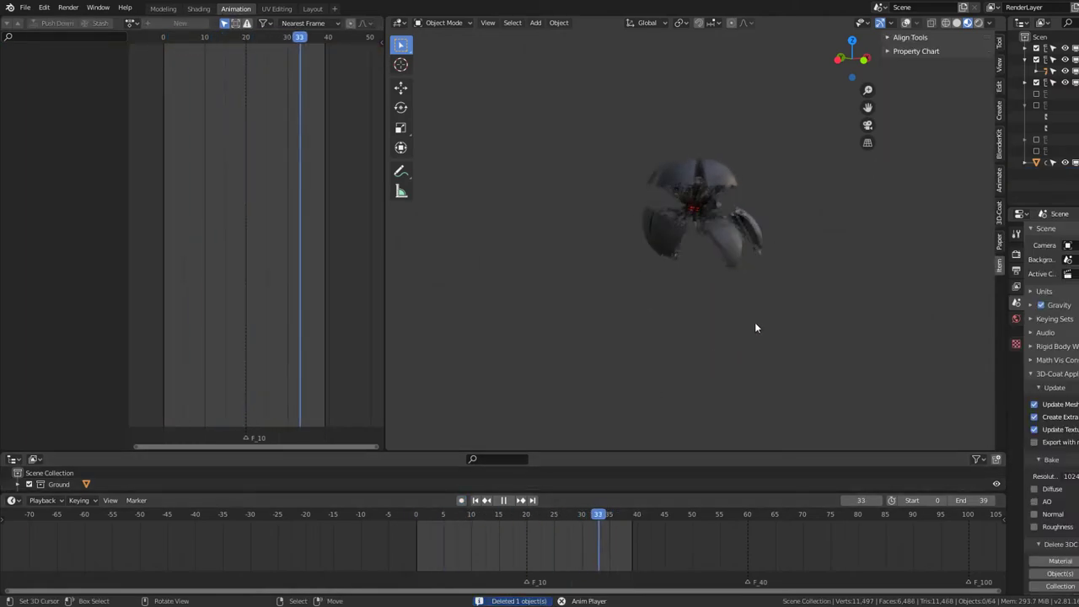
Step: Add a replacement ground plane scaled to 5.583 and inspect it from a low angle
key("shift+a")
left_click(814, 289)
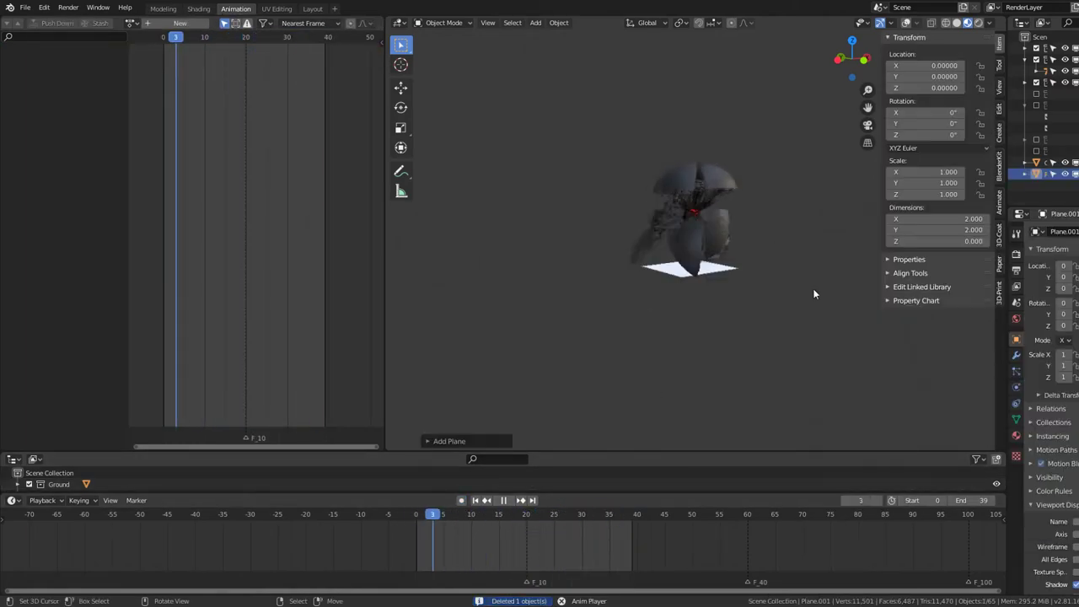
key("s")
left_click(928, 309)
mouse_move(808, 102)
middle_mouse_down()
mouse_move(717, 166)
mouse_move(637, 171)
mouse_move(622, 143)
mouse_move(582, 132)
mouse_move(644, 181)
mouse_move(689, 168)
mouse_move(633, 178)
mouse_move(513, 165)
mouse_move(614, 198)
mouse_move(429, 191)
mouse_move(497, 205)
mouse_move(498, 222)
mouse_move(413, 201)
middle_mouse_up()
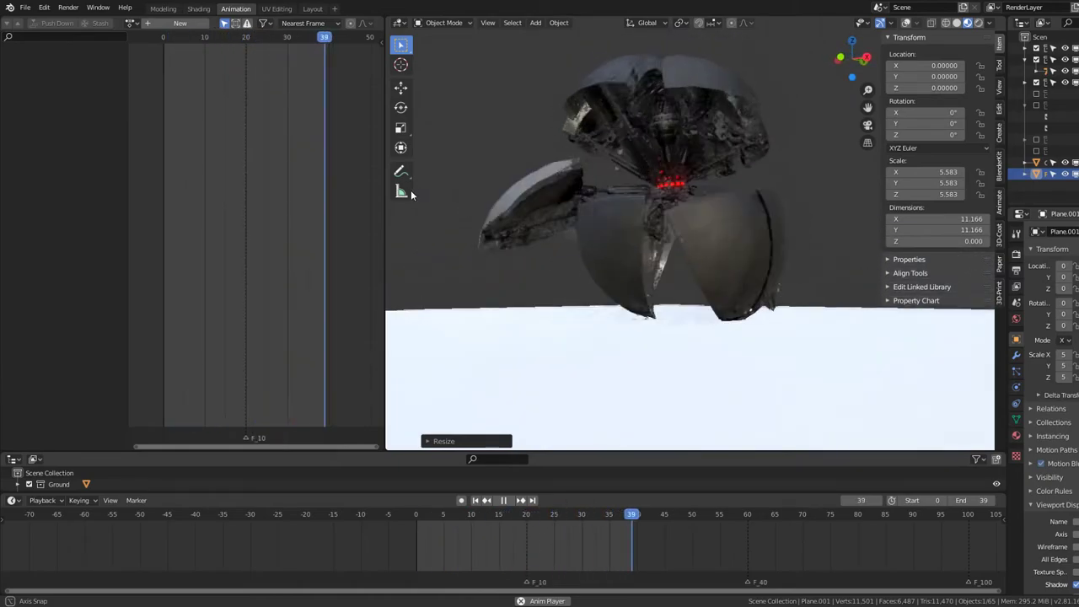
mouse_move(517, 216)
middle_mouse_down()
mouse_move(580, 219)
mouse_move(563, 213)
middle_mouse_up()
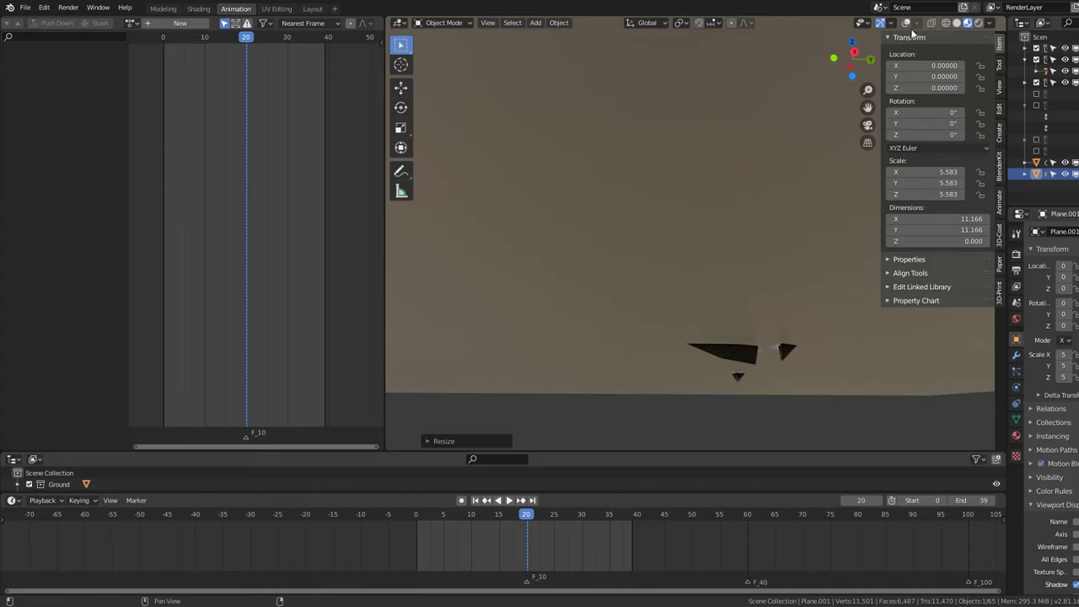
Step: In Pose Mode, reposition the Leg1.005 and Leg6.005 foot targets at frame 20
left_click(795, 369)
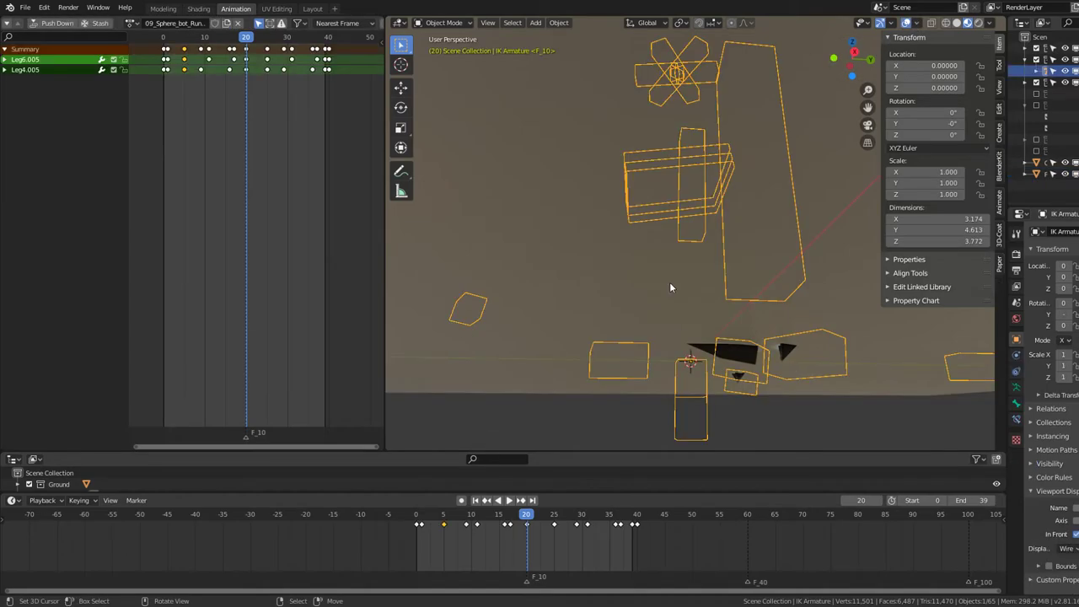
left_click(449, 65)
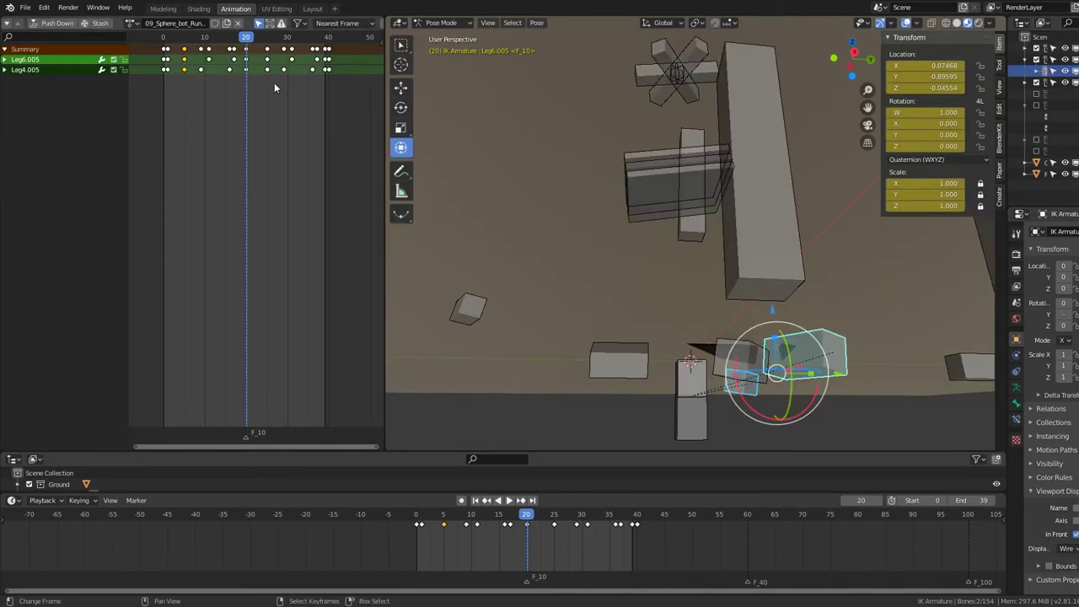
left_click(742, 385)
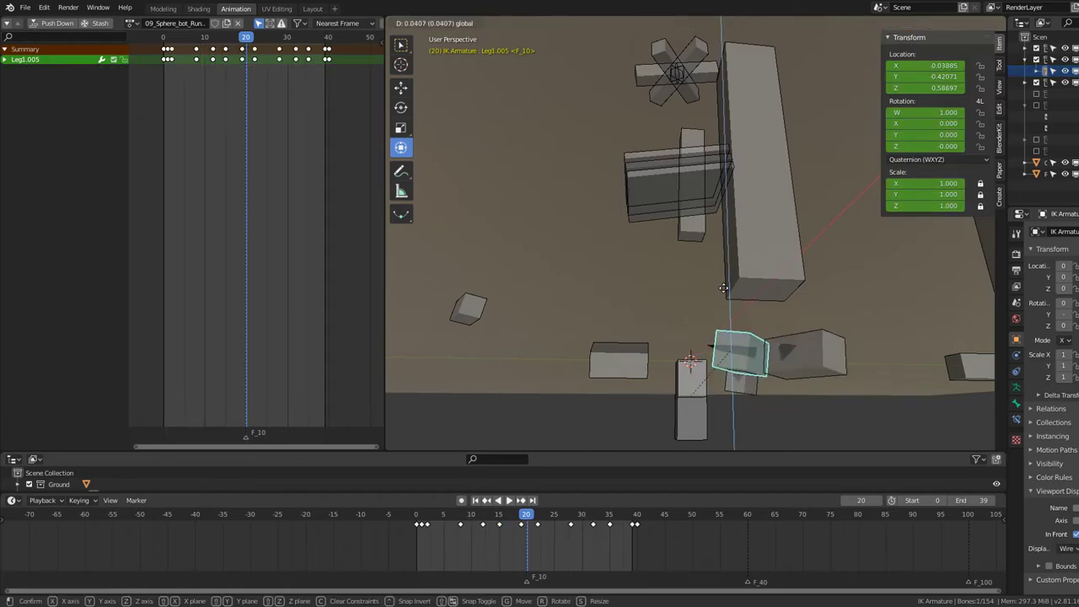
left_click(723, 279)
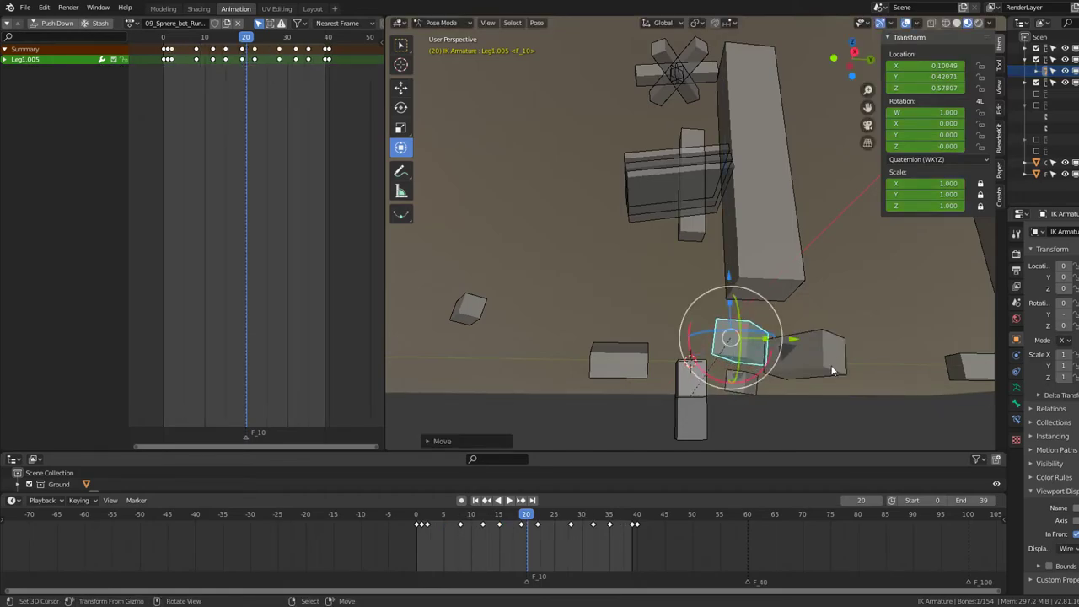
middle_click_drag(822, 355, 762, 317)
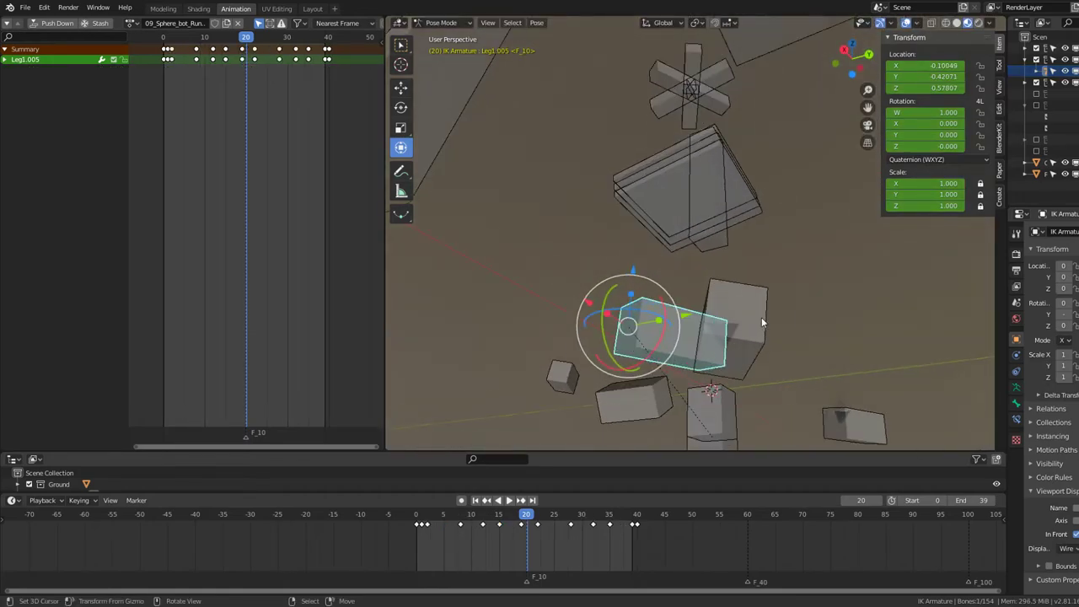
left_click(806, 331)
key("ctrl+z")
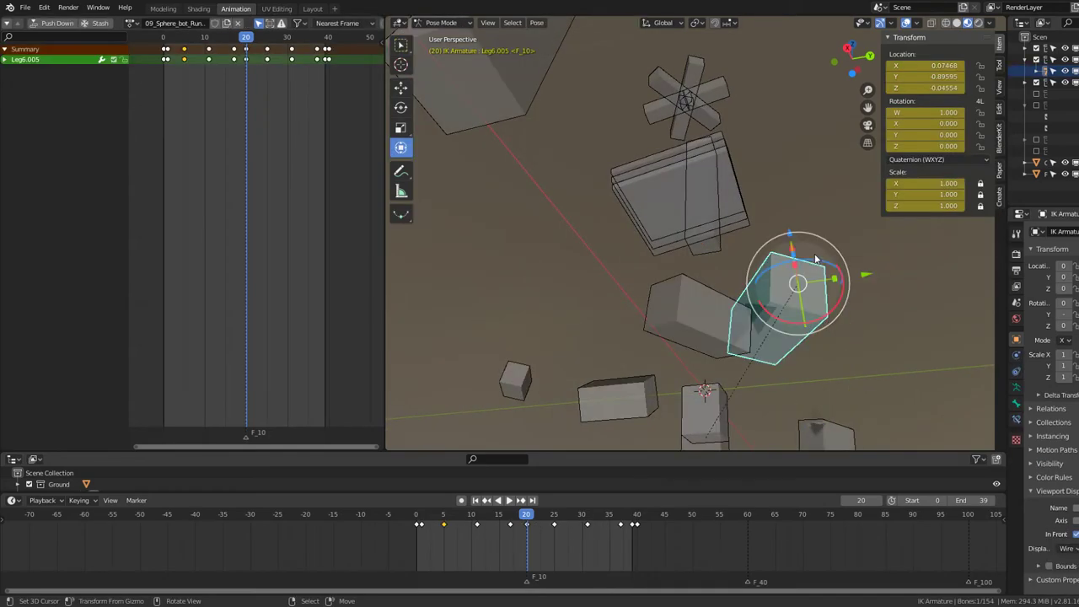
left_click(796, 209)
mouse_move(796, 209)
middle_mouse_down()
mouse_move(760, 272)
mouse_move(651, 266)
mouse_move(814, 270)
mouse_move(799, 208)
mouse_move(771, 212)
middle_mouse_up()
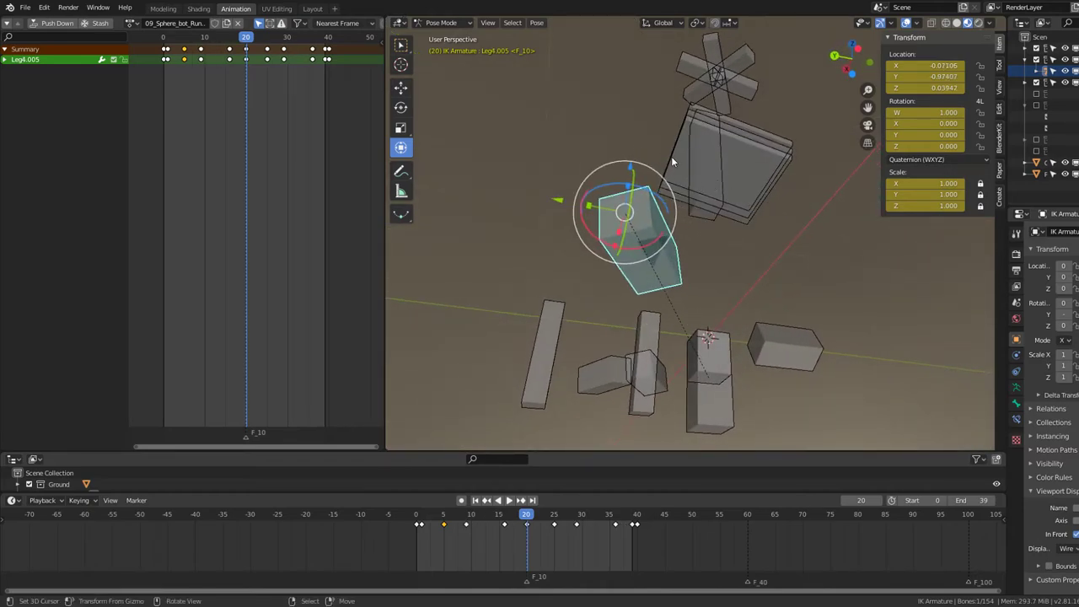
Step: Move the Leg4.005 foot target along Z at frame 20, then begin its frame-0 move
middle_click_drag(672, 160, 525, 183)
key("g")
key("z")
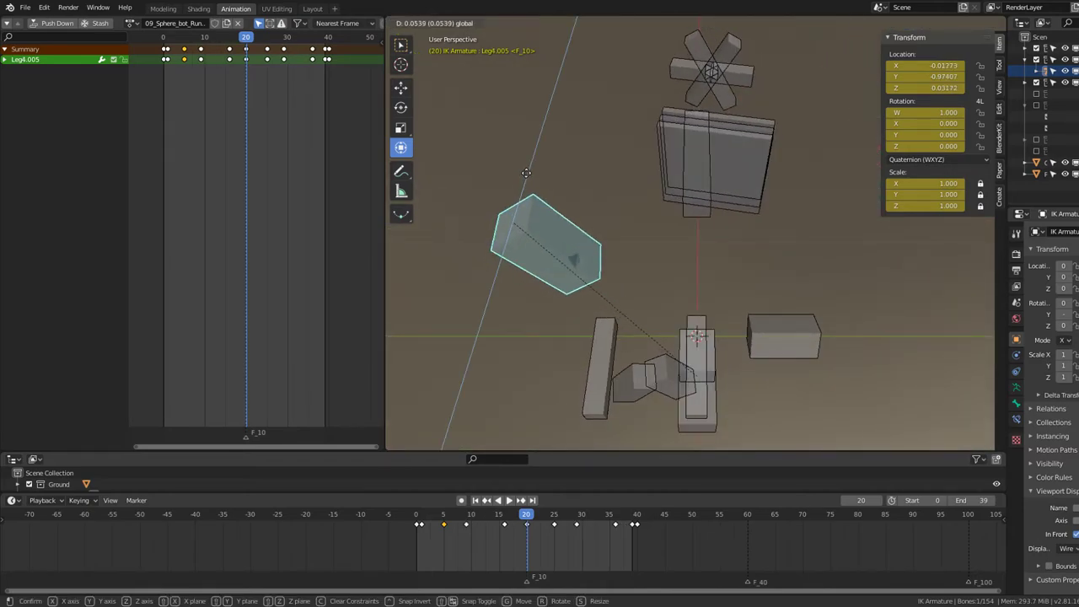
left_click(526, 166)
mouse_move(673, 186)
middle_mouse_down()
mouse_move(701, 215)
mouse_move(726, 221)
middle_mouse_up()
middle_click_drag(455, 177, 794, 243)
left_click_drag(877, 237, 884, 225)
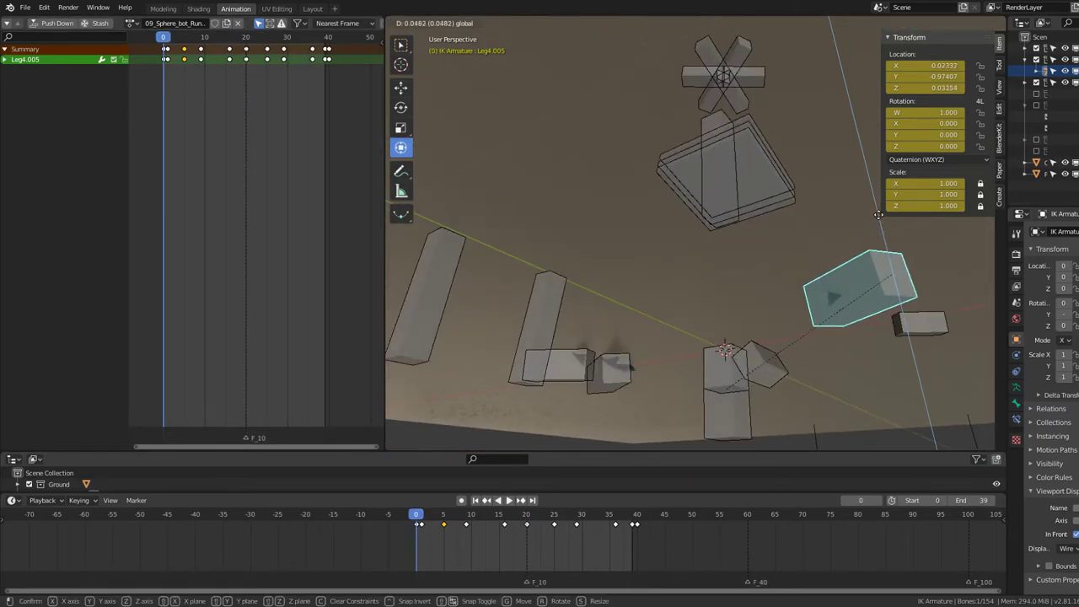
Step: Confirm Leg4.005's frame-0 position and move Leg1.005 along the vertical axis
left_click(857, 213)
mouse_move(857, 213)
middle_mouse_down()
mouse_move(613, 265)
mouse_move(579, 375)
middle_mouse_up()
mouse_move(630, 285)
middle_mouse_down()
mouse_move(600, 315)
mouse_move(699, 236)
mouse_move(618, 265)
middle_mouse_up()
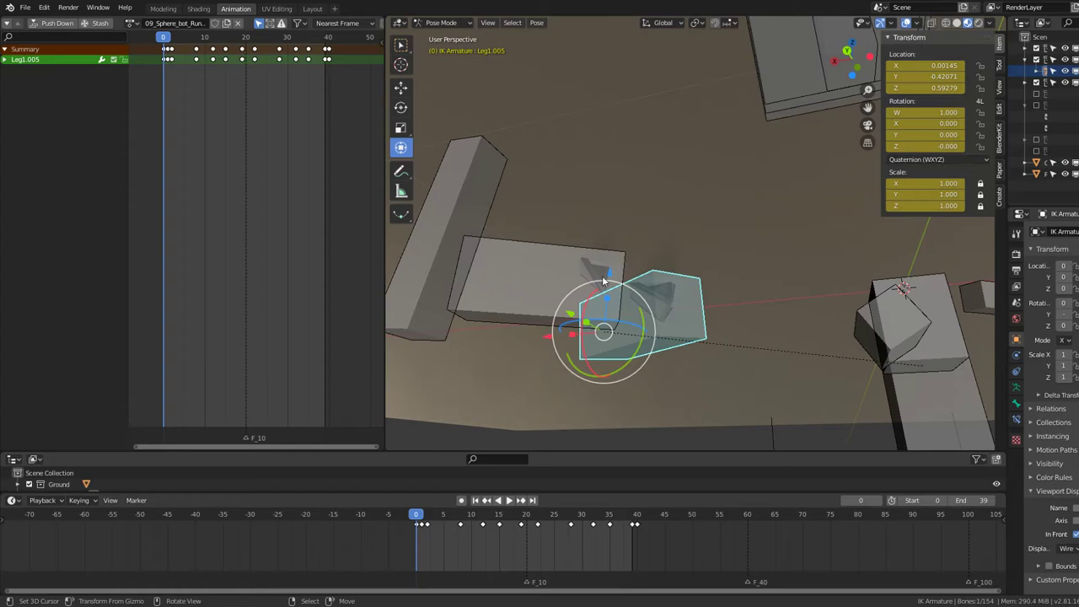
left_click_drag(604, 281, 616, 248)
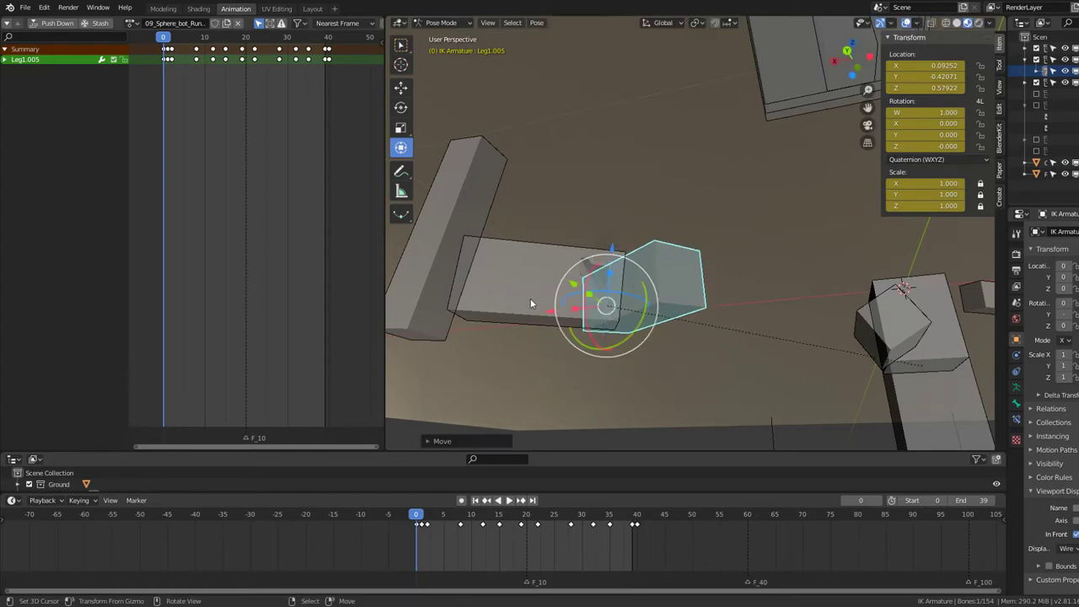
middle_click_drag(490, 312, 529, 316)
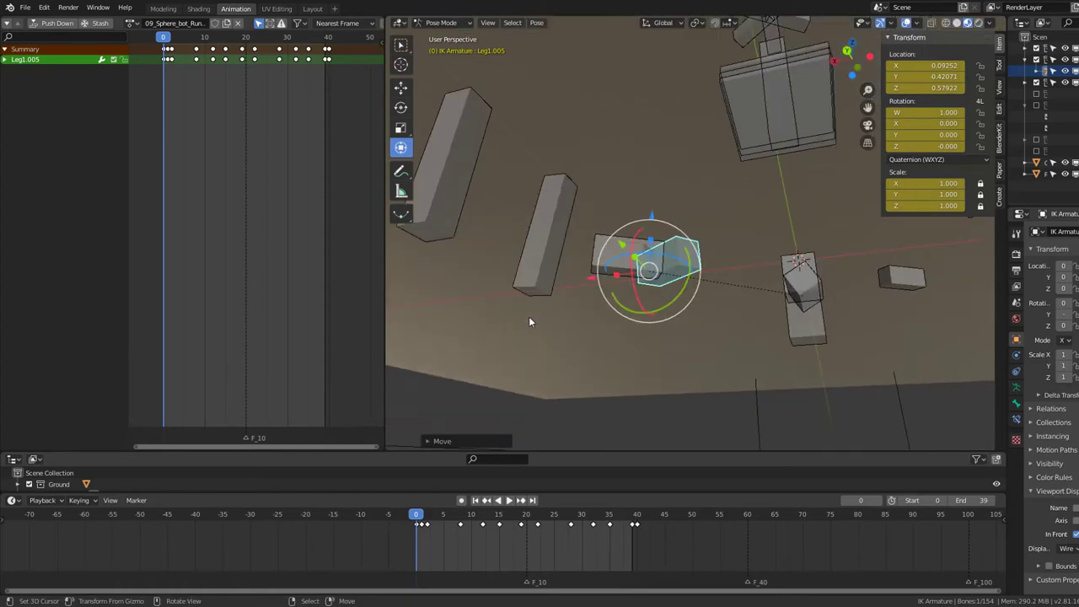
Step: Reposition the Leg6.005 foot target at frame 0, then step back to frame 39
left_click(595, 271)
scroll(596, 272, "up", 2)
middle_click_drag(607, 262, 646, 234)
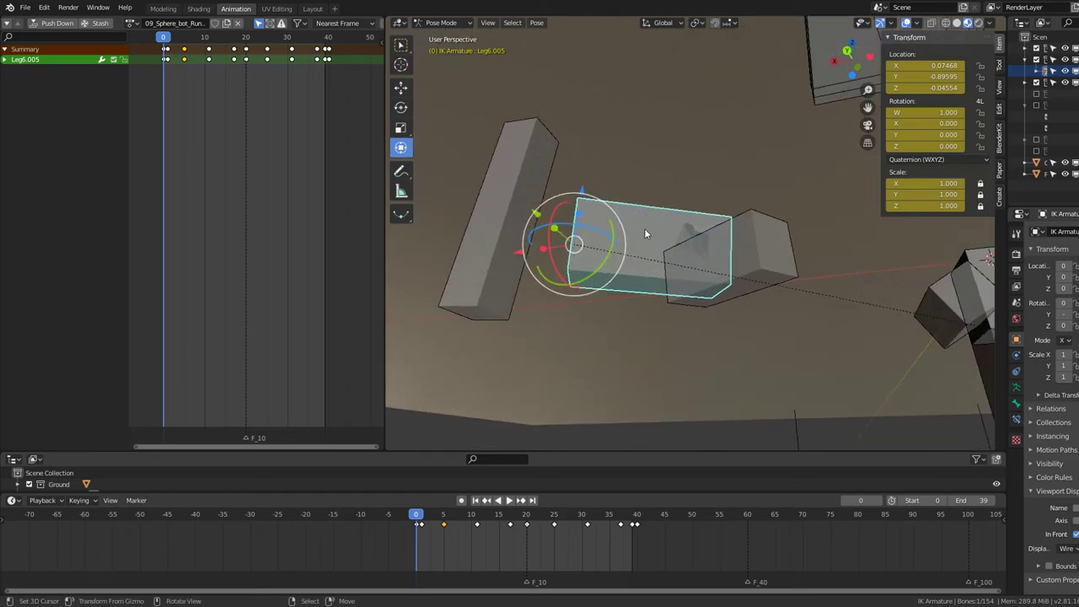
left_click(583, 155)
scroll(582, 155, "down", 3)
mouse_move(641, 211)
middle_mouse_down()
mouse_move(707, 251)
mouse_move(518, 234)
mouse_move(415, 203)
middle_mouse_up()
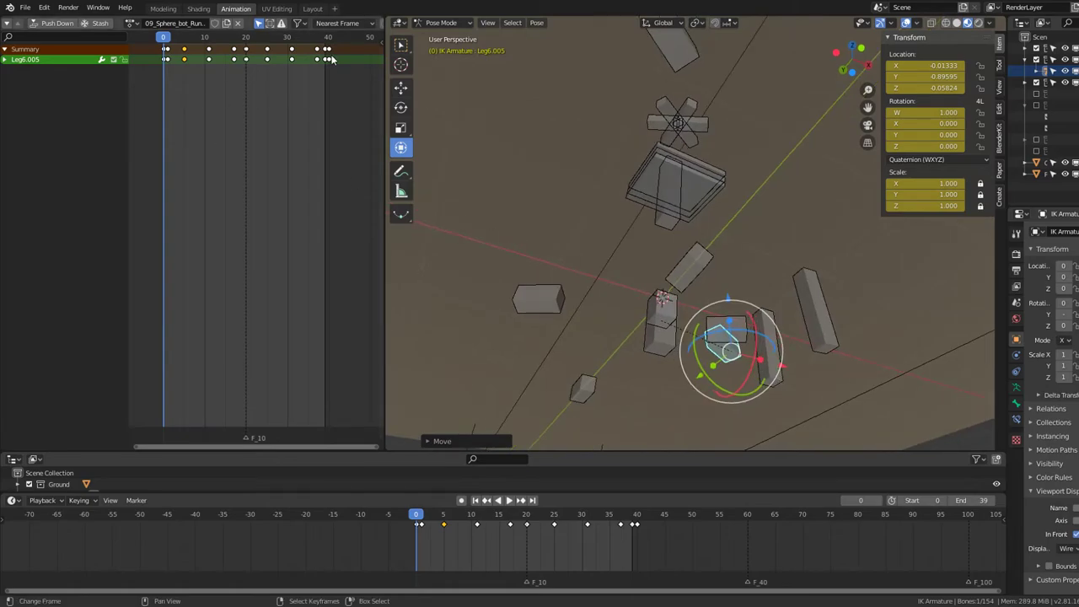
key("Left")
mouse_move(691, 253)
middle_mouse_down()
mouse_move(755, 246)
mouse_move(643, 185)
mouse_move(616, 229)
middle_mouse_up()
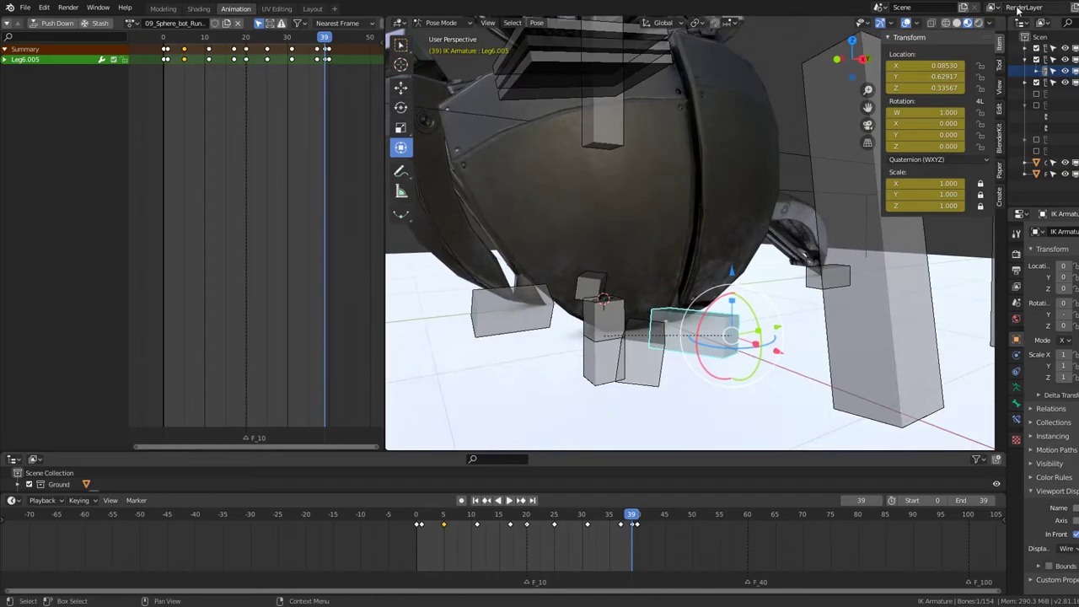
Step: At frame 39, move the Leg1.005 target into its new foot position, checking with overlays hidden
mouse_move(831, 97)
middle_mouse_down()
mouse_move(785, 145)
mouse_move(720, 148)
mouse_move(738, 156)
middle_mouse_up()
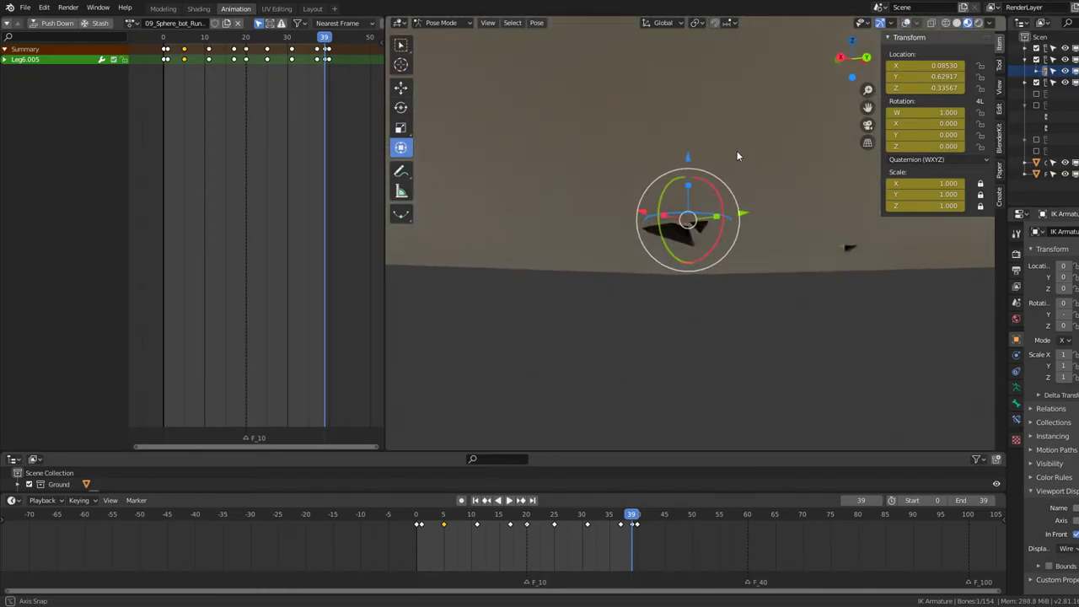
mouse_move(670, 141)
left_mouse_down()
mouse_move(664, 148)
mouse_move(665, 135)
left_mouse_up()
left_click(907, 24)
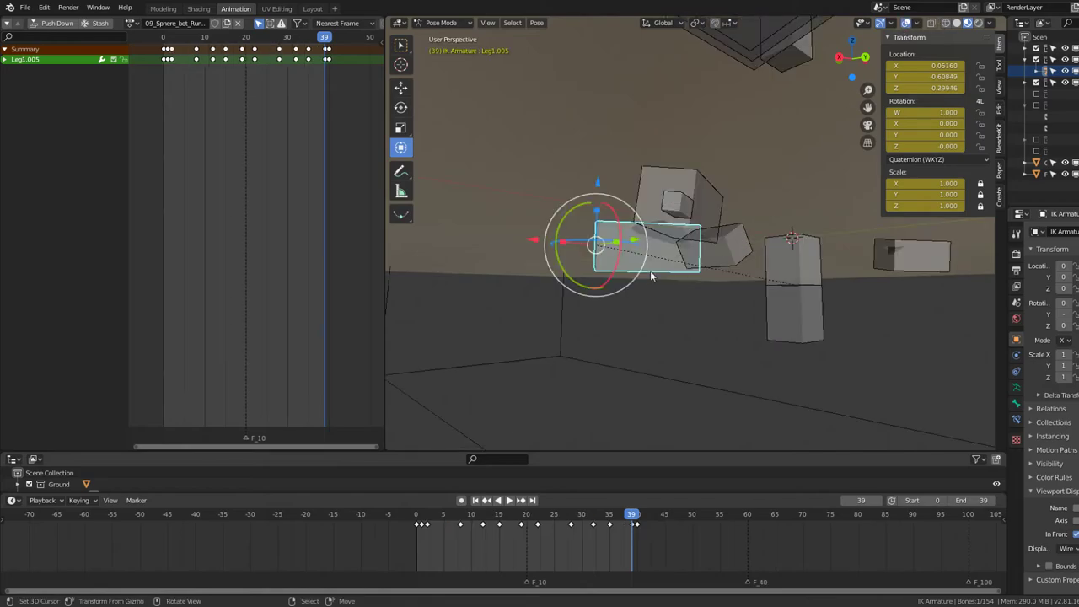
left_click(906, 26)
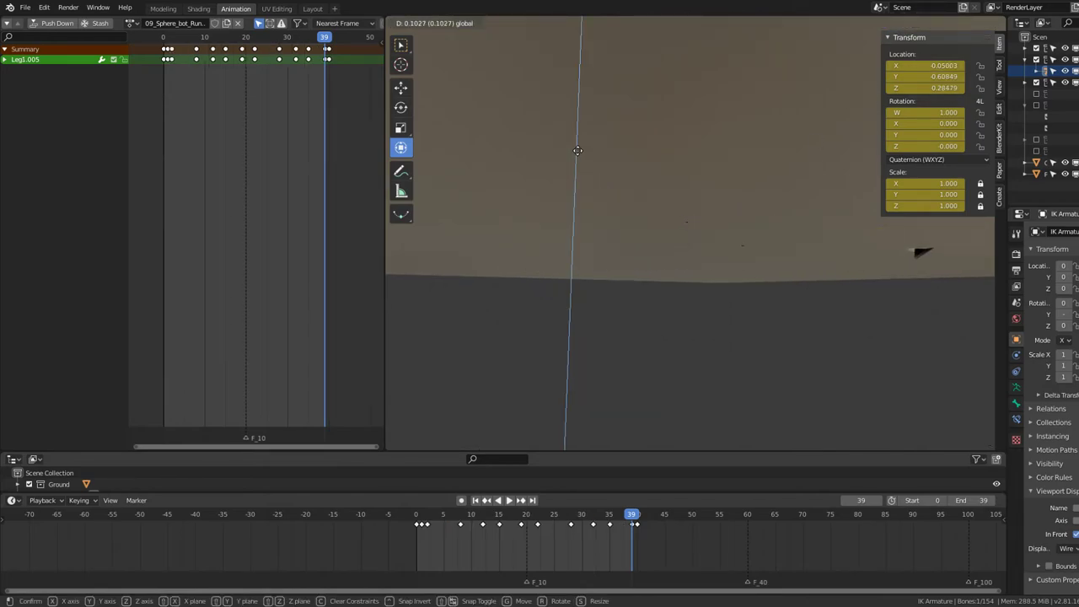
left_click(578, 150)
Step: Select Leg4.005 and lower it into its adjusted foot position at frame 39
left_click(907, 24)
mouse_move(843, 278)
middle_mouse_down()
mouse_move(781, 283)
mouse_move(958, 311)
mouse_move(843, 253)
middle_mouse_up()
left_click(936, 295)
left_click(906, 23)
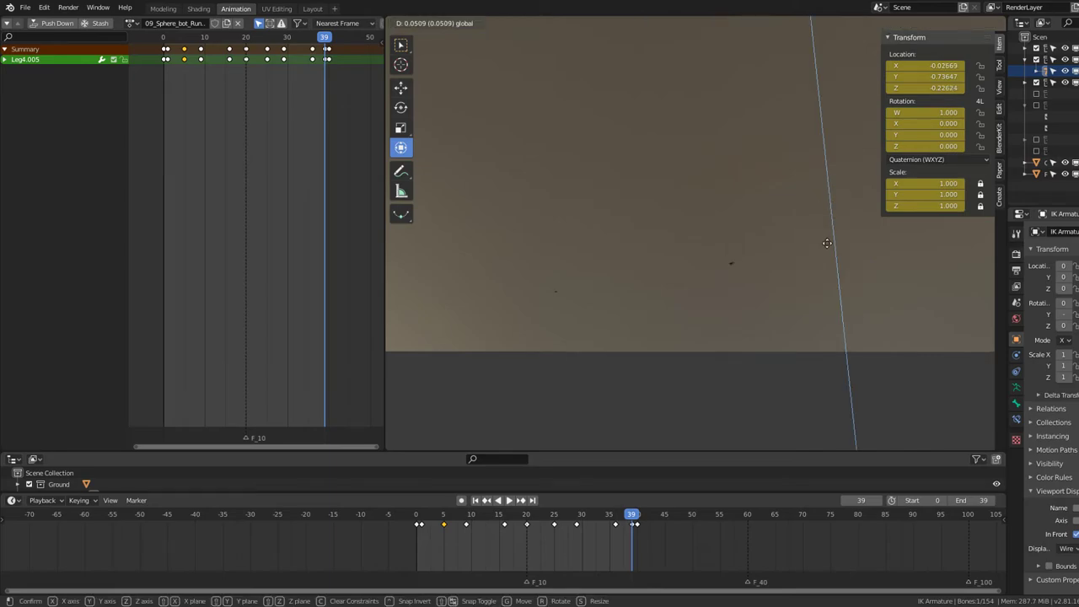
left_click(828, 214)
middle_click_drag(744, 208, 678, 163)
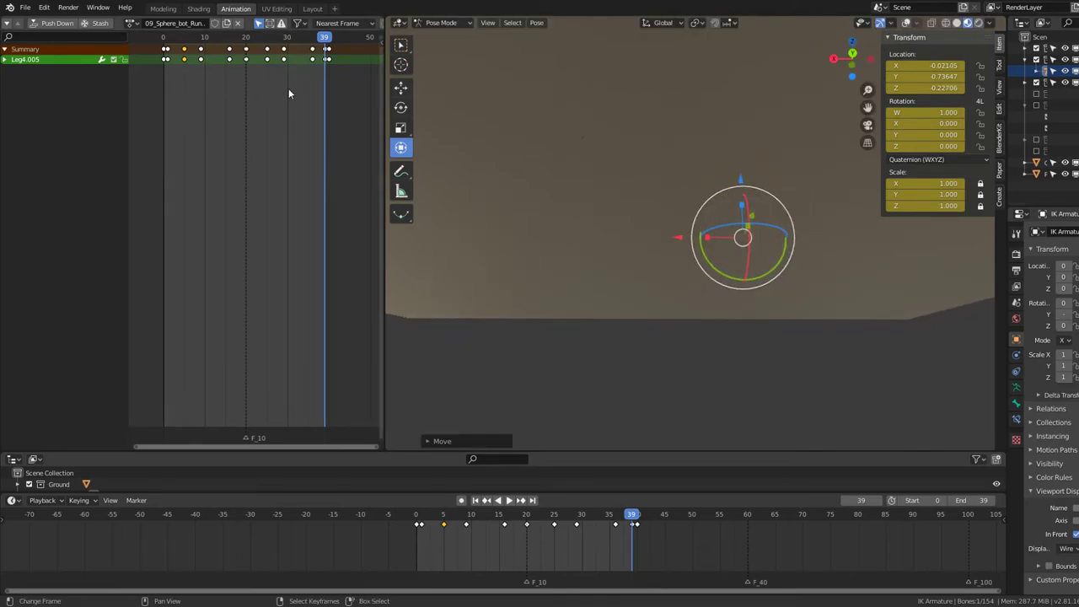
Step: Scrub back from frame 36 toward frame 29 and reposition the Leg3.005 foot target
left_click(312, 74)
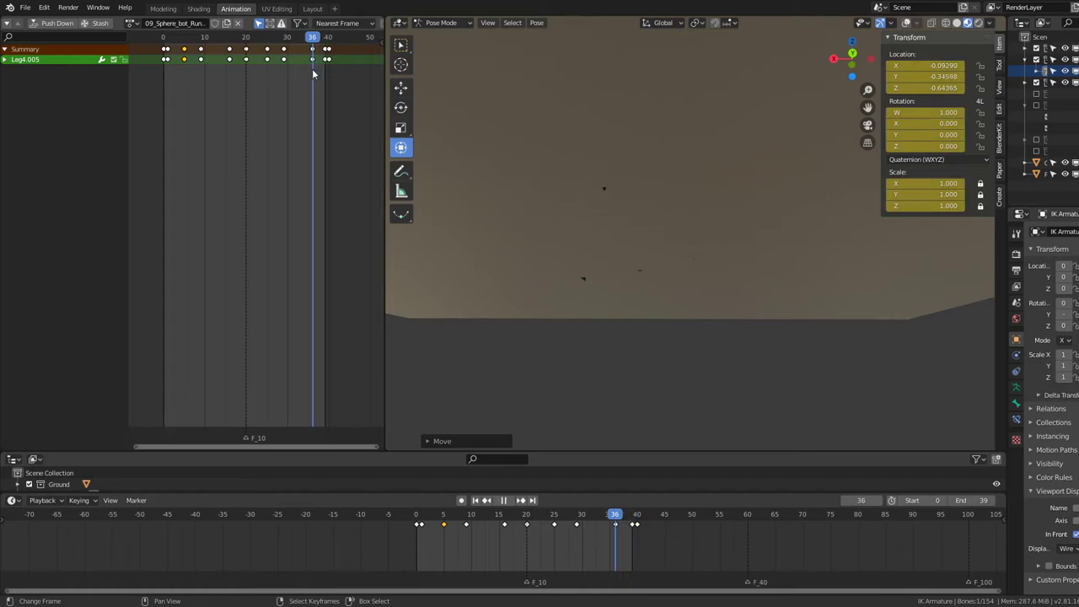
mouse_move(309, 70)
left_mouse_down()
mouse_move(251, 76)
mouse_move(282, 84)
left_mouse_up()
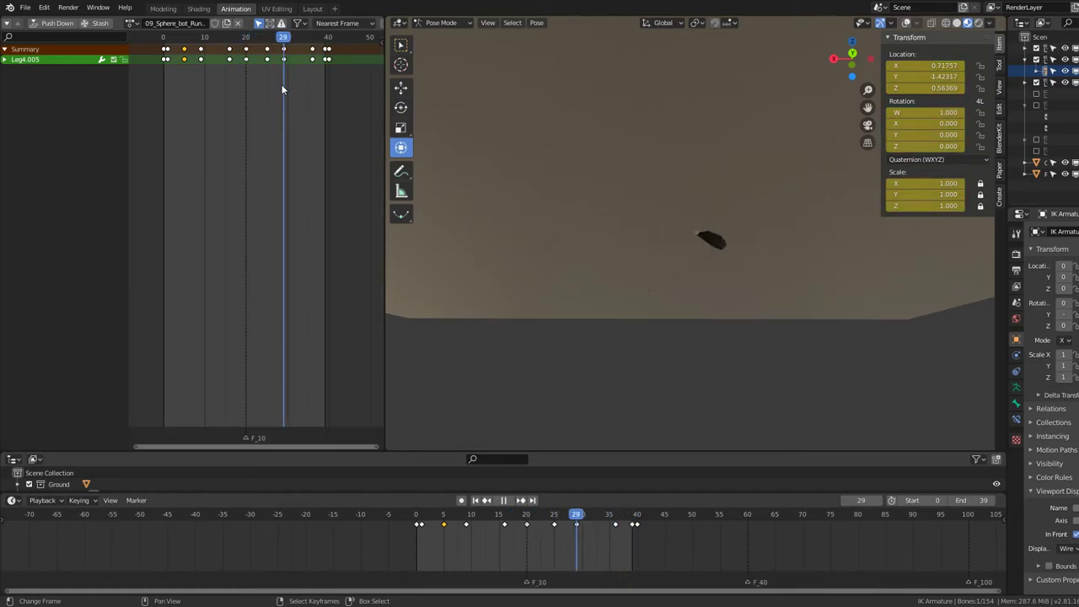
middle_click_drag(738, 228, 744, 238)
left_click(905, 23)
scroll(773, 272, "down", 5)
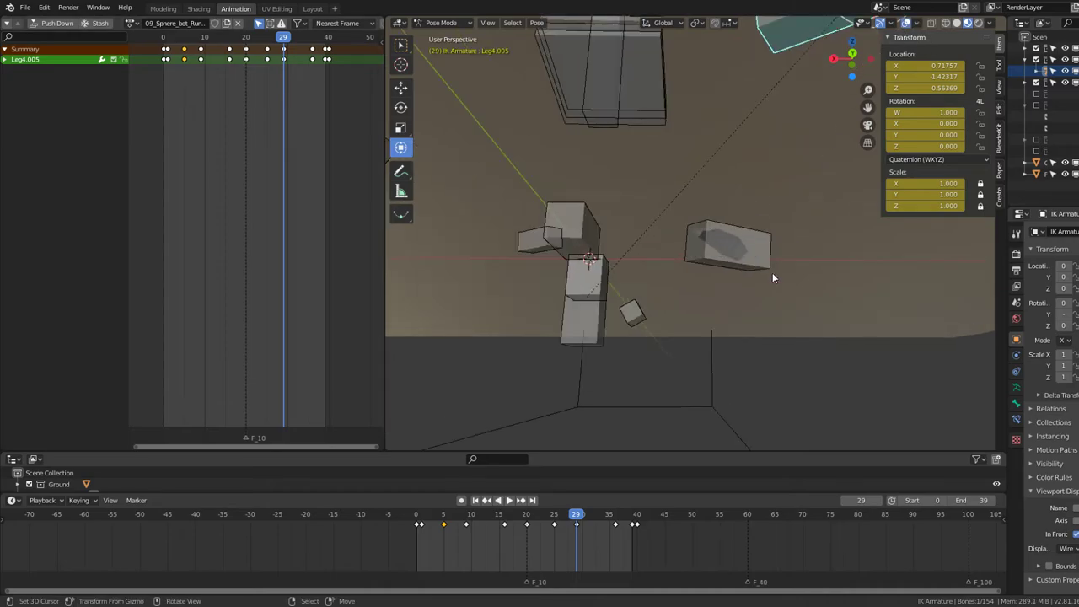
left_click(773, 273)
scroll(772, 272, "up", 3)
left_click(905, 23)
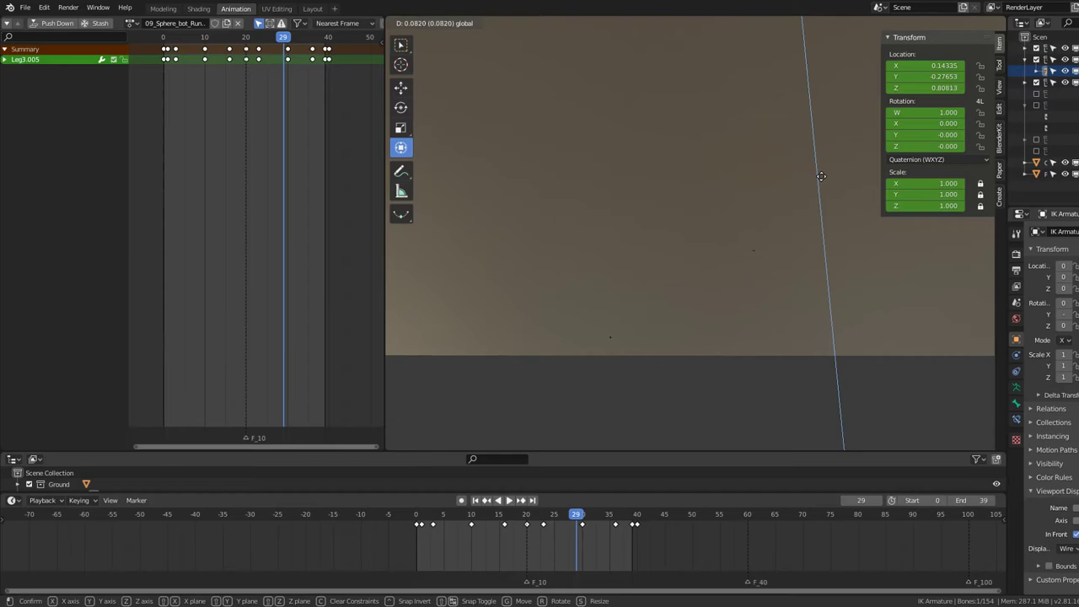
left_click(822, 174)
scroll(822, 174, "down", 5)
mouse_move(821, 175)
middle_mouse_down()
mouse_move(768, 221)
mouse_move(790, 178)
middle_mouse_up()
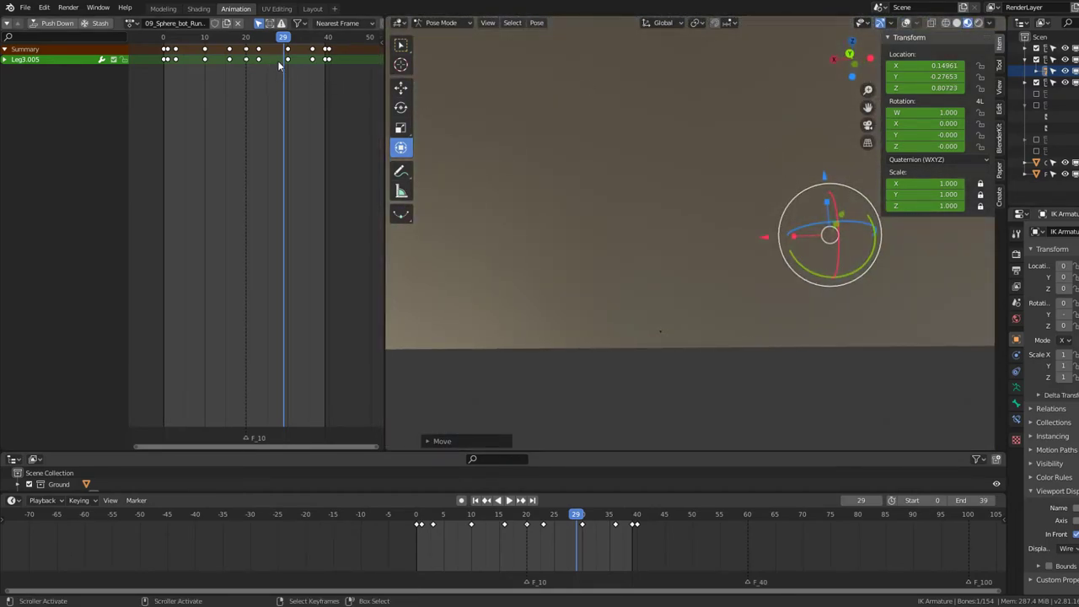
Step: Turn on auto-keying and move Leg3.005 along Z at frame 30
left_click(905, 23)
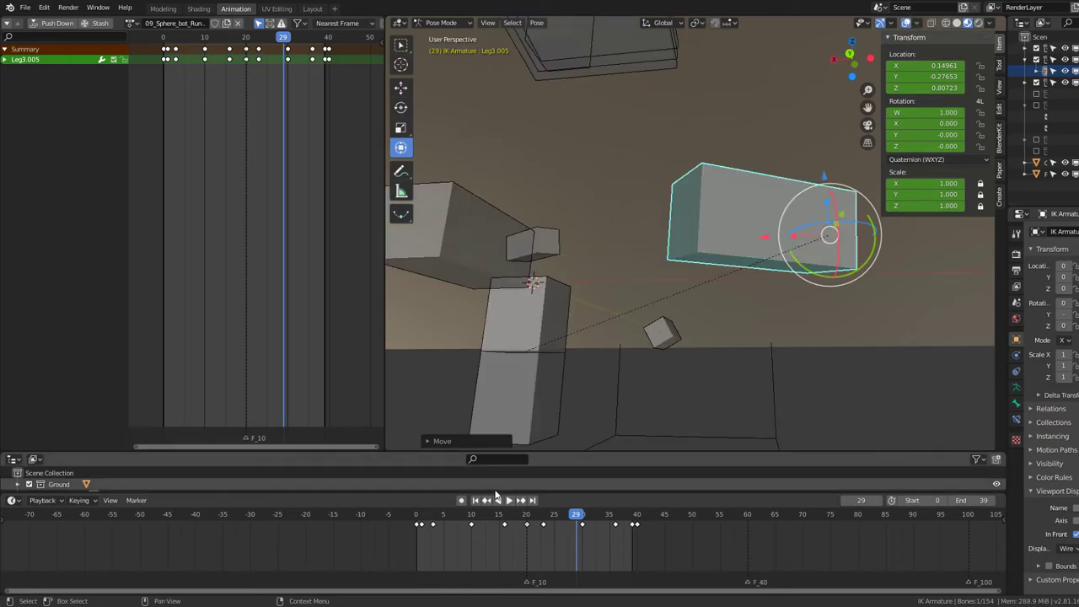
left_click(460, 500)
left_click(904, 25)
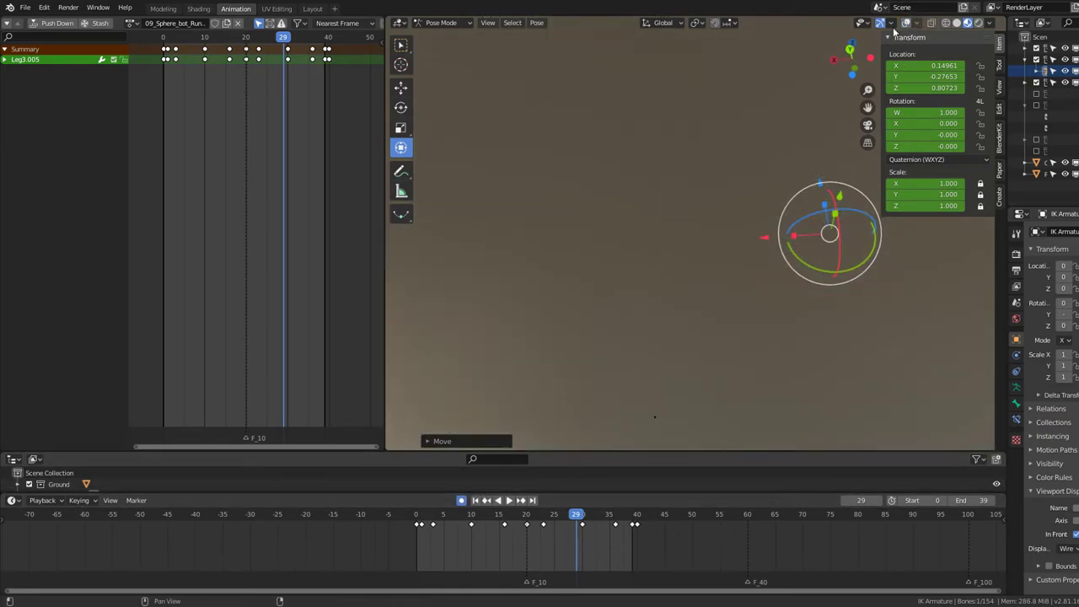
left_click_drag(285, 82, 289, 86)
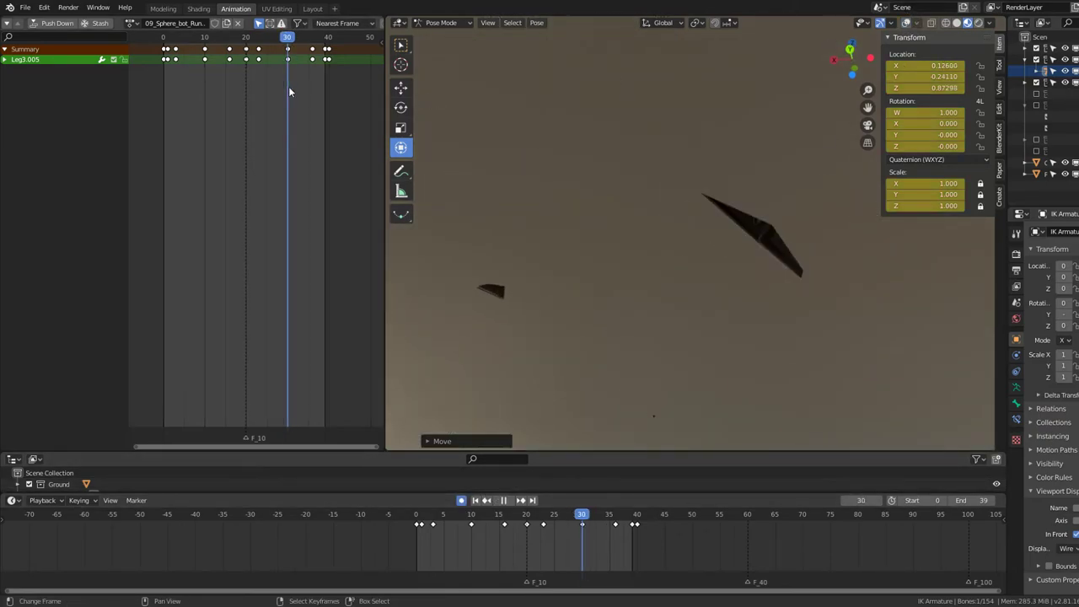
mouse_move(828, 187)
left_mouse_down()
mouse_move(826, 176)
mouse_move(592, 212)
left_mouse_up()
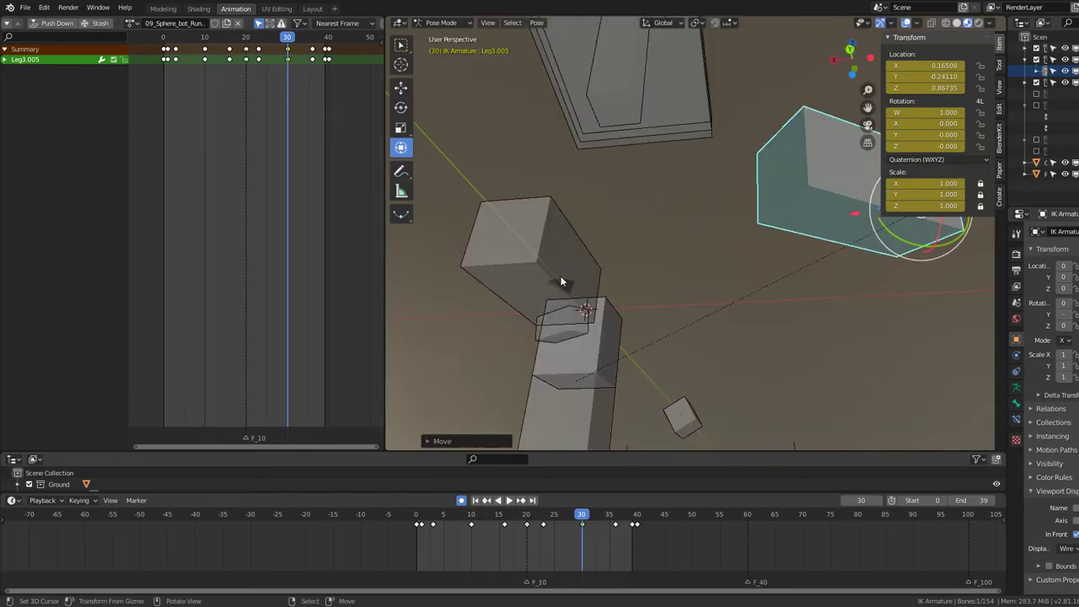
Step: Reposition the Leg5.005 foot target and show the Armature data properties
key("shift+z")
left_click(517, 298)
key("shift+z")
key("g")
left_click(489, 293)
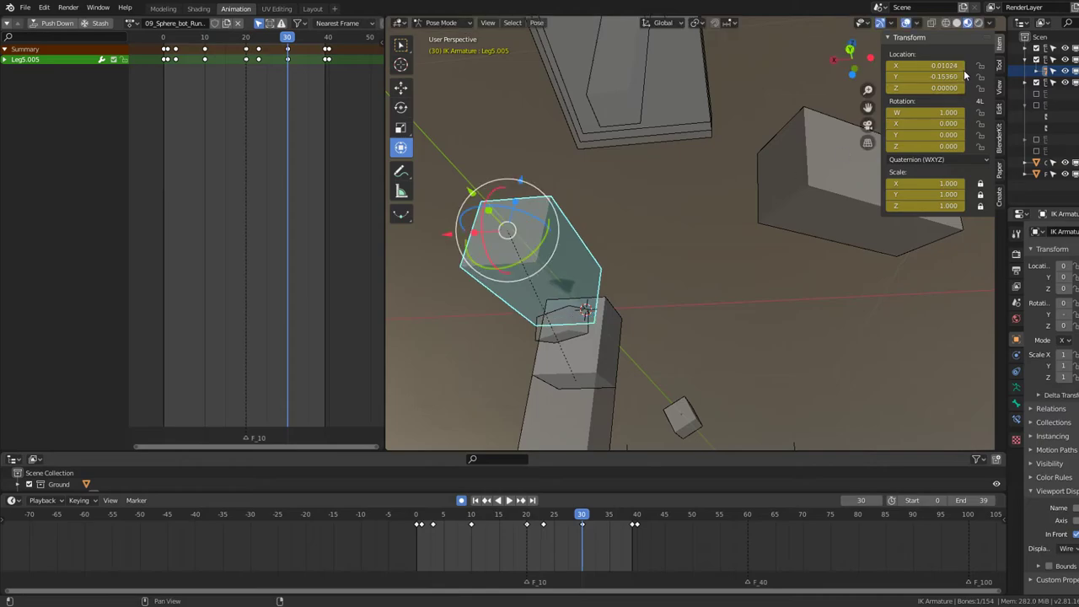
left_click_drag(522, 180, 534, 145)
left_click(1016, 388)
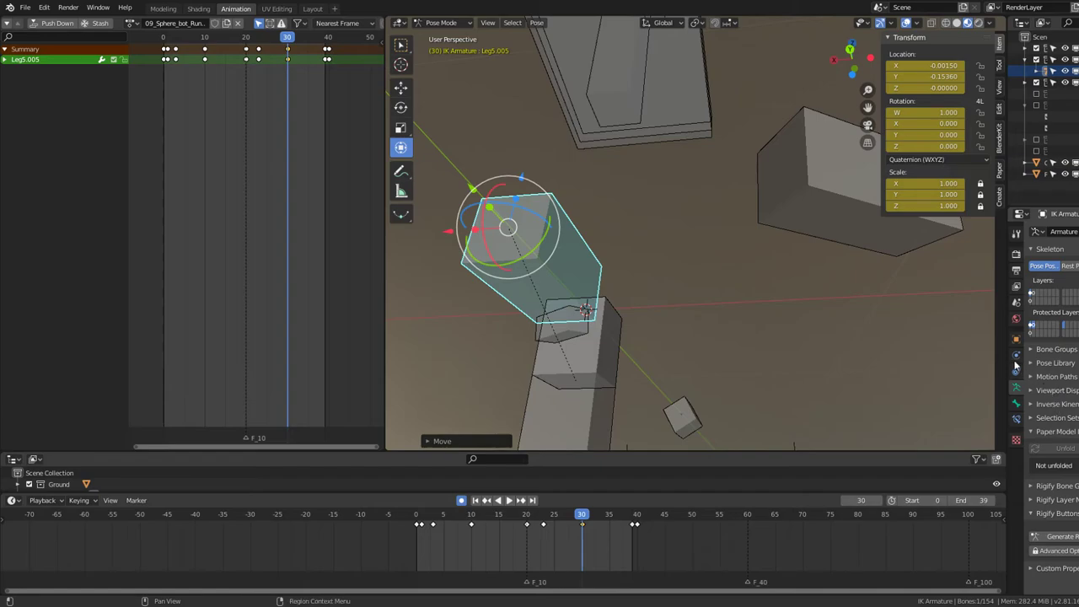
Step: Set the armature bones to display as wireframe, then maximize the 3D view
left_click_drag(1006, 360, 806, 371)
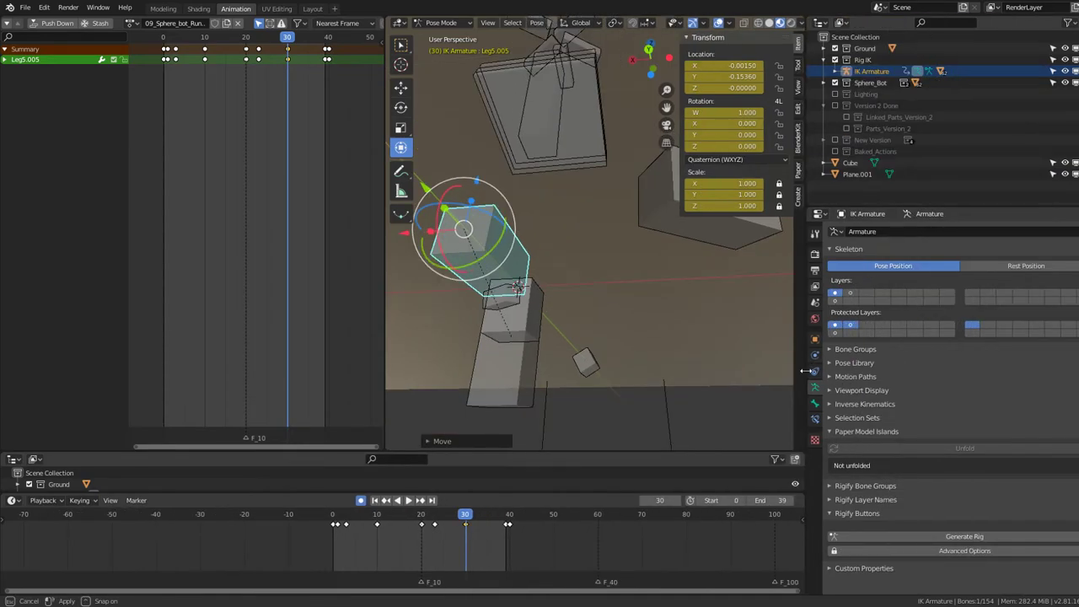
left_click(829, 432)
left_click(830, 390)
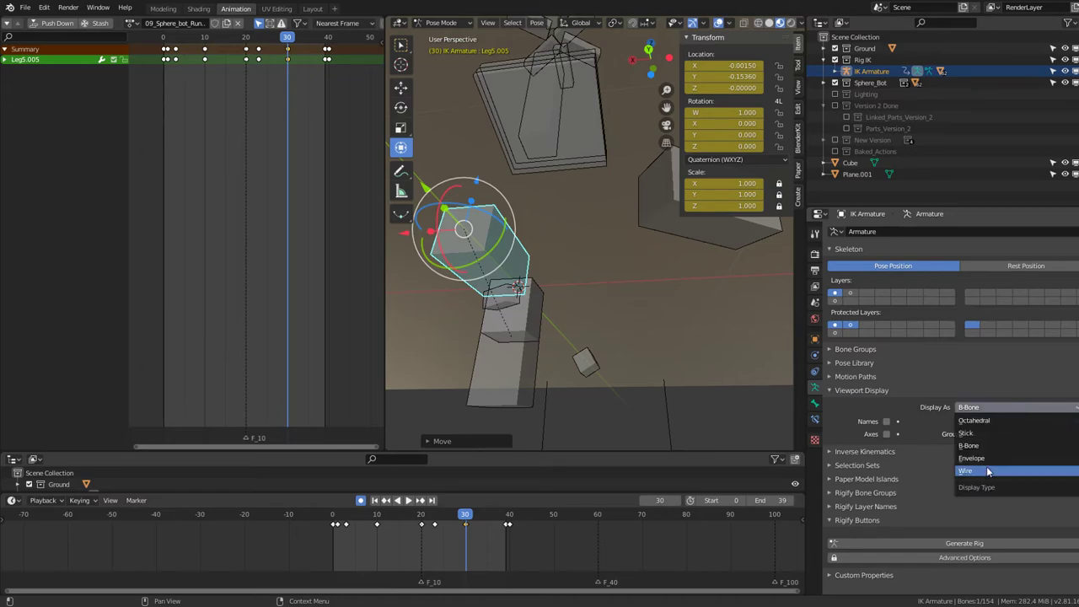
left_click(1004, 471)
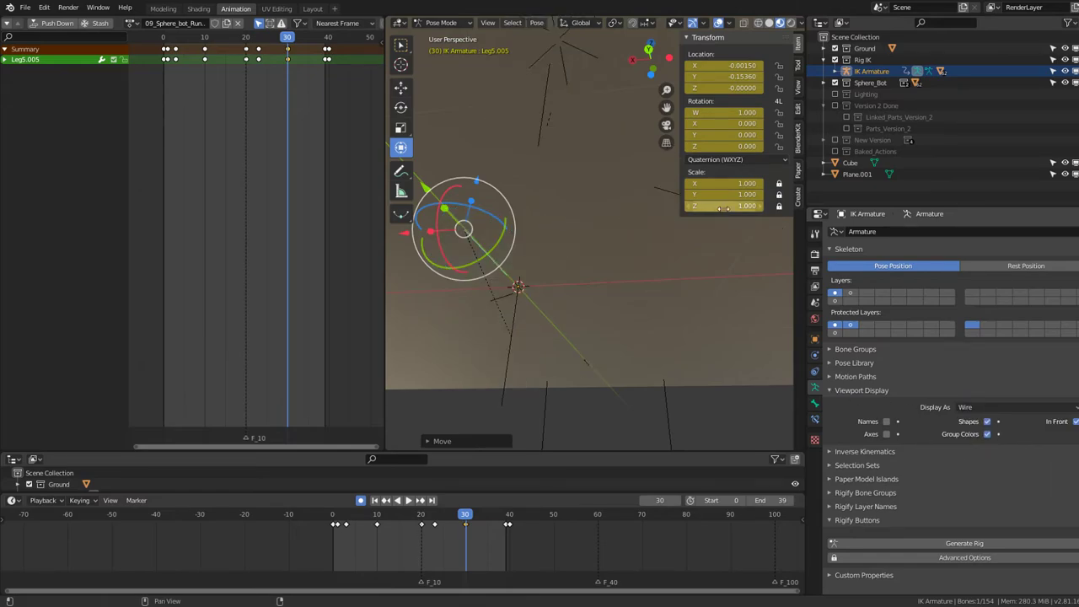
left_click_drag(805, 234, 1049, 235)
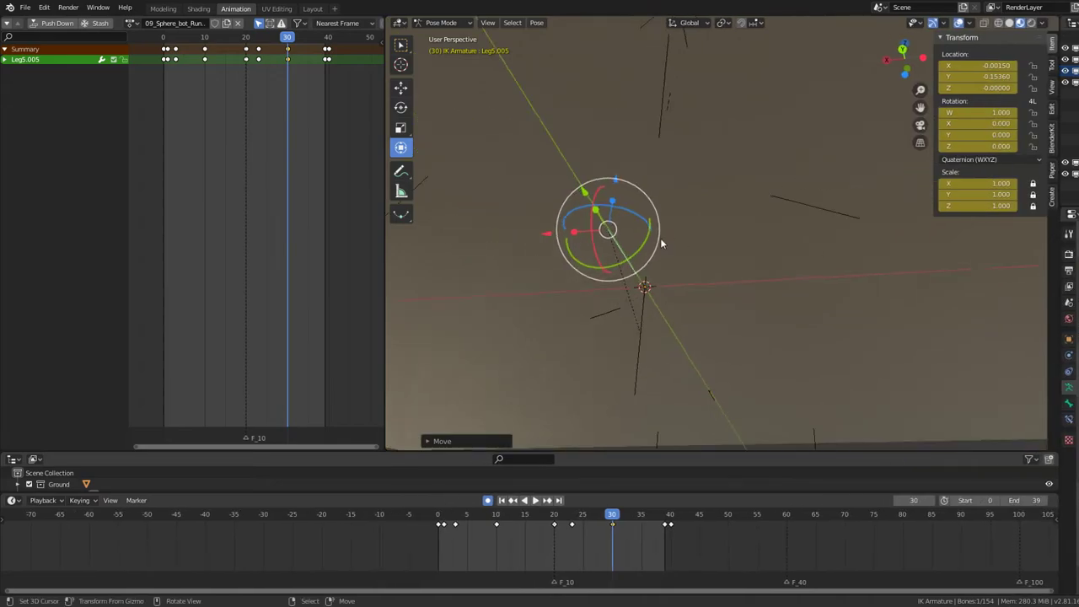
mouse_move(717, 219)
middle_mouse_down()
mouse_move(739, 217)
mouse_move(697, 227)
mouse_move(630, 314)
mouse_move(687, 302)
middle_mouse_up()
key("ctrl+space")
Step: Select the Leg3.005 target and adjust its height along Z at frame 26
key("Left")
key("Left")
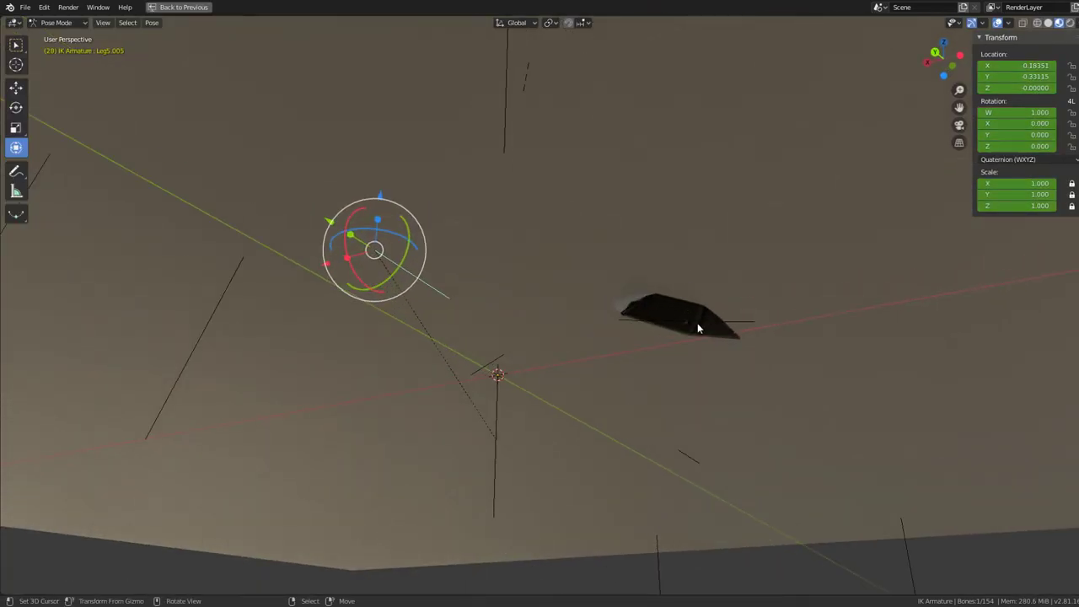
left_click(697, 323)
left_click(727, 324)
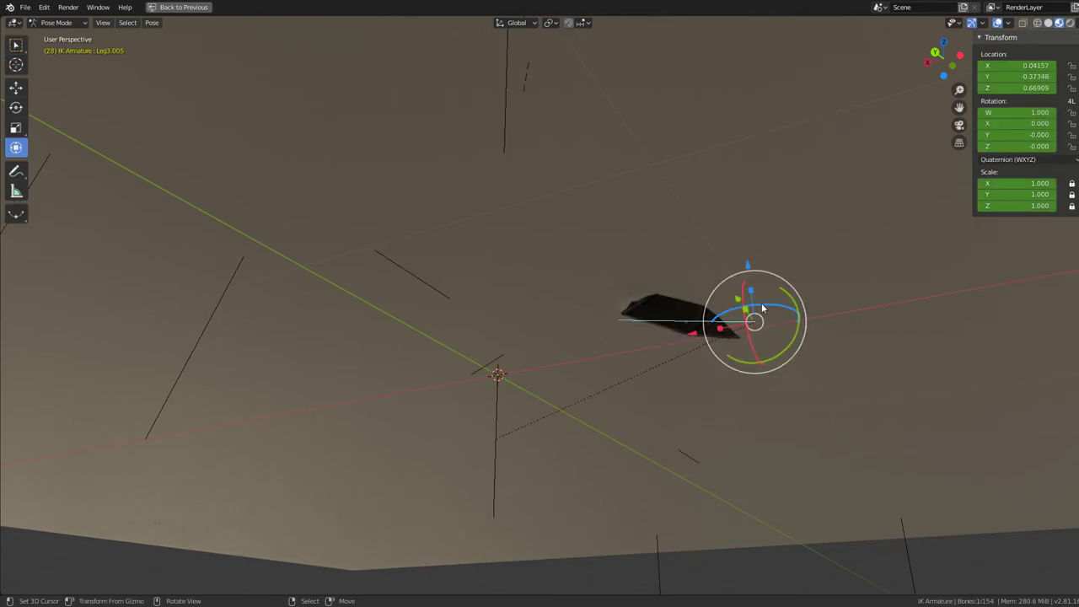
key("Right")
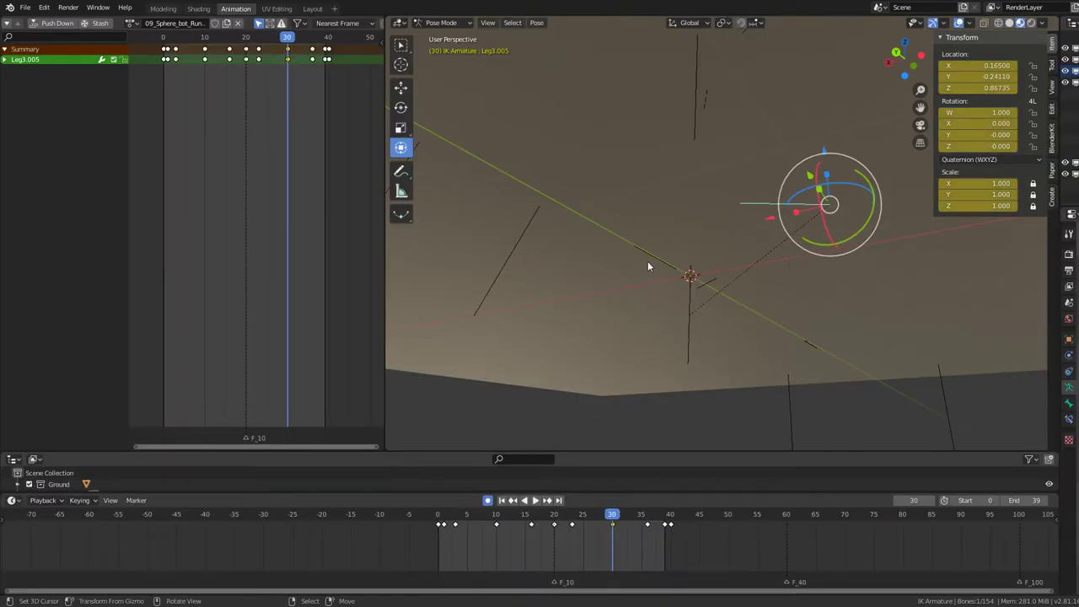
mouse_move(647, 261)
middle_mouse_down()
mouse_move(769, 257)
mouse_move(736, 278)
mouse_move(819, 243)
mouse_move(680, 270)
mouse_move(860, 266)
middle_mouse_up()
key("Left")
key("Left")
key("Left")
key("Left")
key("Left")
key("Left")
key("Right")
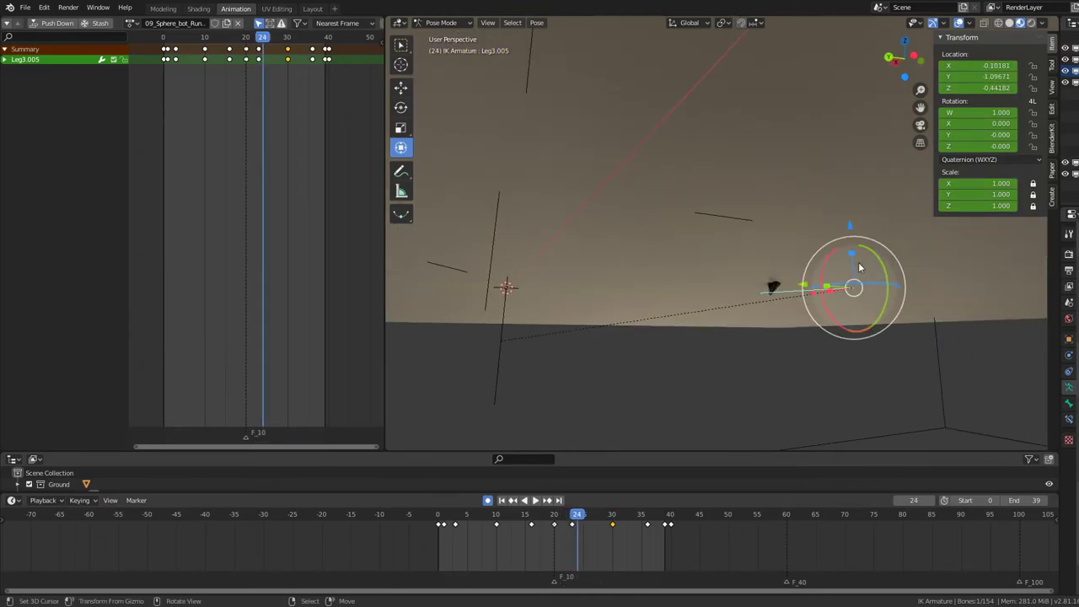
key("Right")
key("Right")
key("g")
key("z")
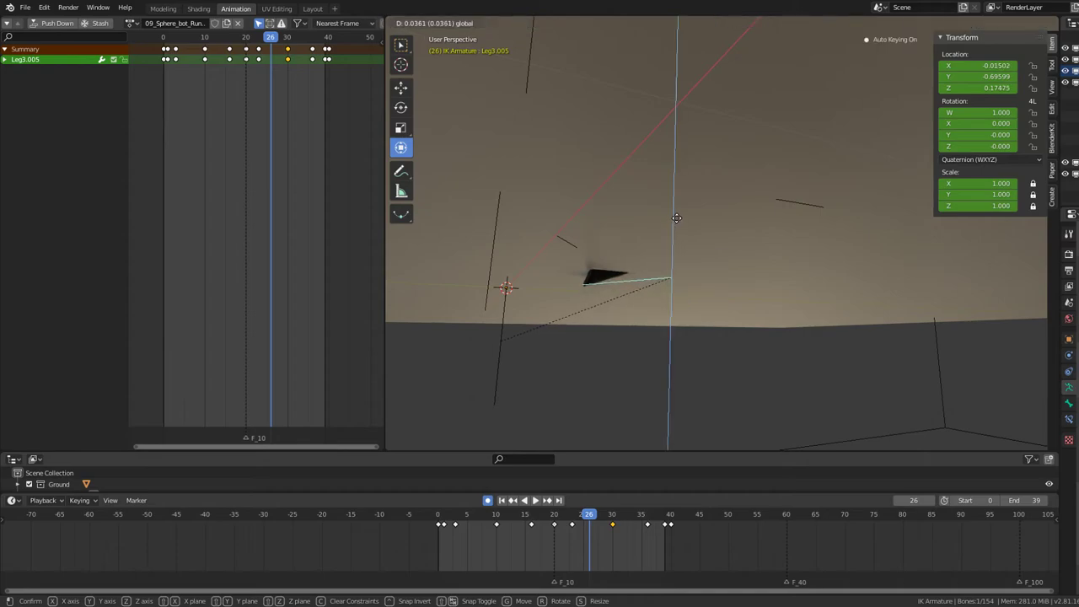
left_click(679, 204)
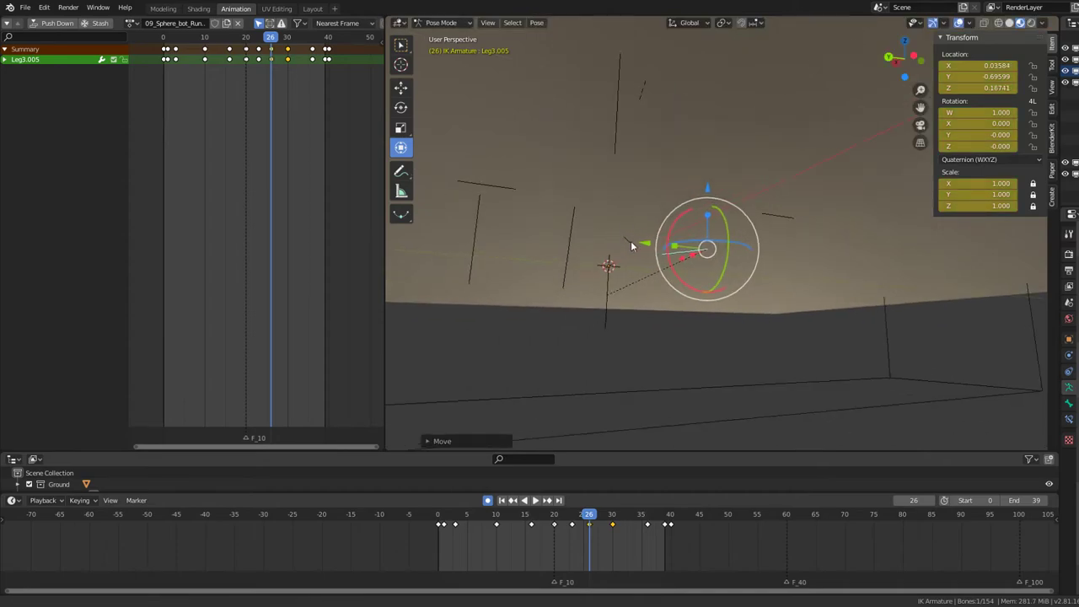
Step: Advance toward frame 39 and reposition the Leg6.005 leg target
mouse_move(679, 205)
middle_mouse_down()
mouse_move(713, 258)
mouse_move(679, 250)
mouse_move(575, 272)
mouse_move(505, 218)
middle_mouse_up()
key("Right")
key("Right")
key("Right")
key("Right")
key("Right")
key("Right")
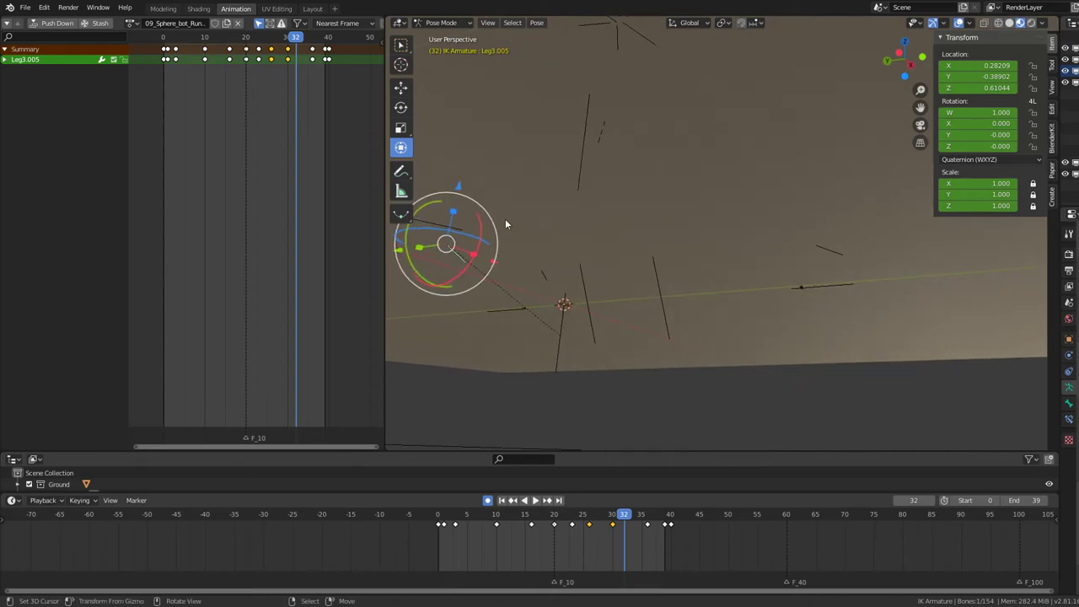
key("Right")
key("Right")
key("Right")
key("Right")
middle_click_drag(540, 253, 658, 219)
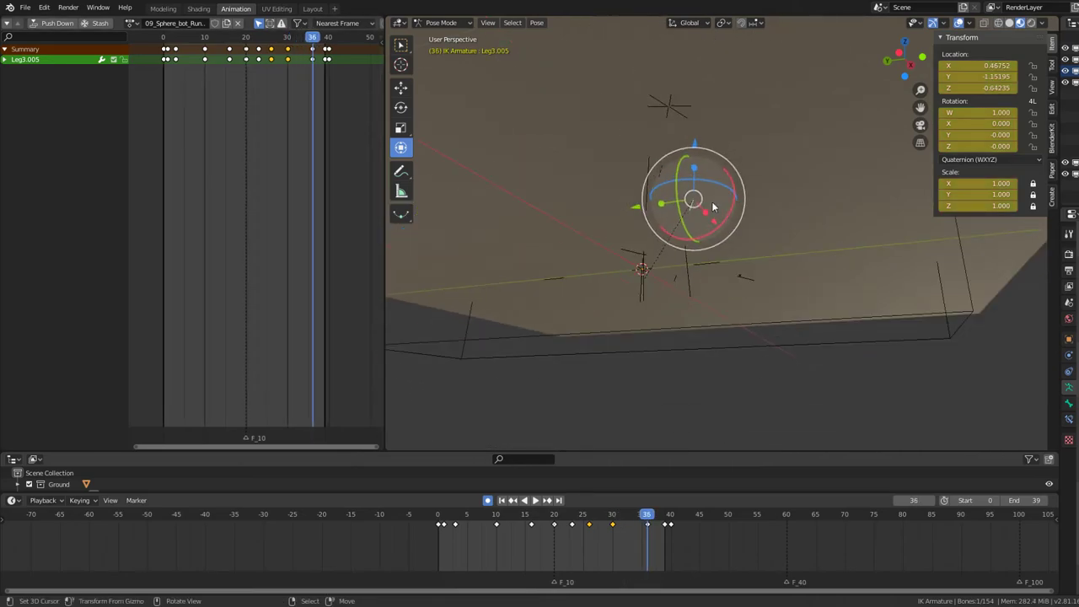
key("Right")
key("Right")
key("Right")
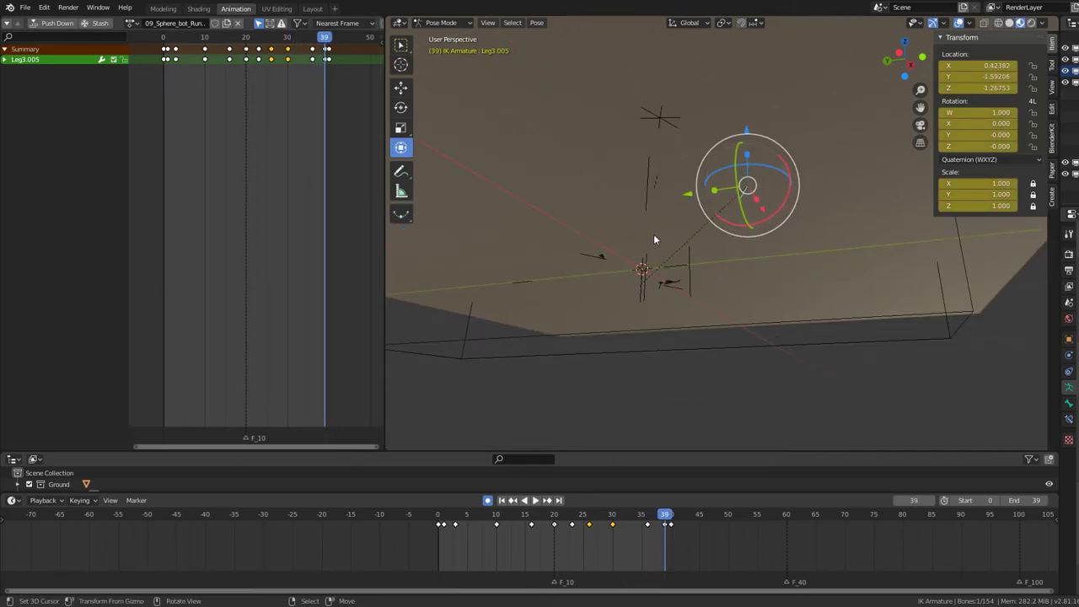
mouse_move(661, 241)
middle_mouse_down()
mouse_move(756, 242)
mouse_move(726, 261)
mouse_move(831, 223)
mouse_move(807, 231)
mouse_move(899, 230)
middle_mouse_up()
left_click(832, 223)
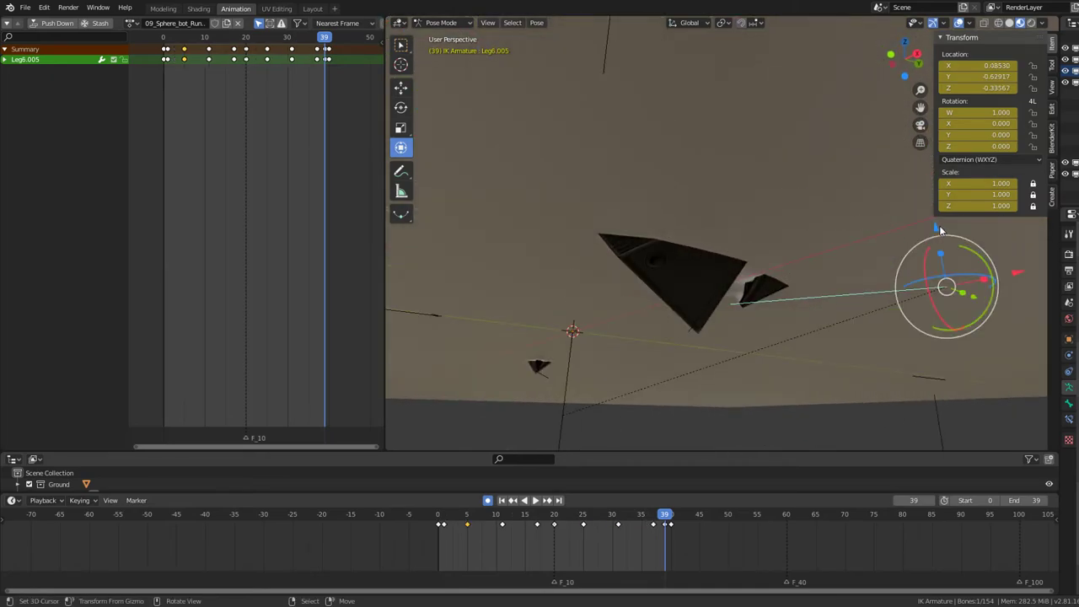
left_click_drag(940, 227, 905, 229)
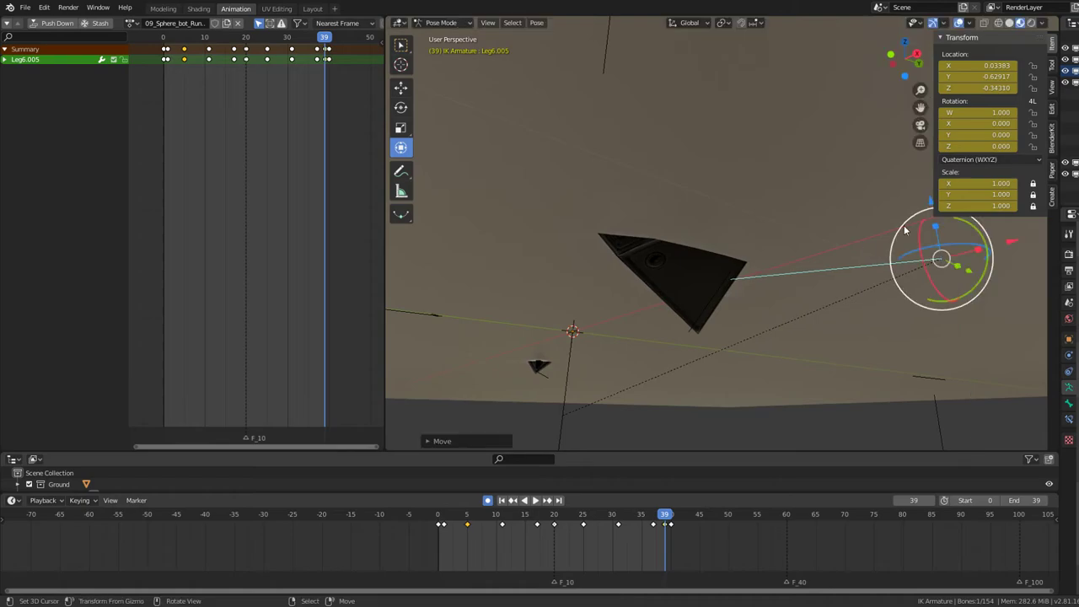
Step: Raise the Leg1.005 and Leg4.005 foot targets along Z at frame 39
left_click(711, 299)
key("g")
key("z")
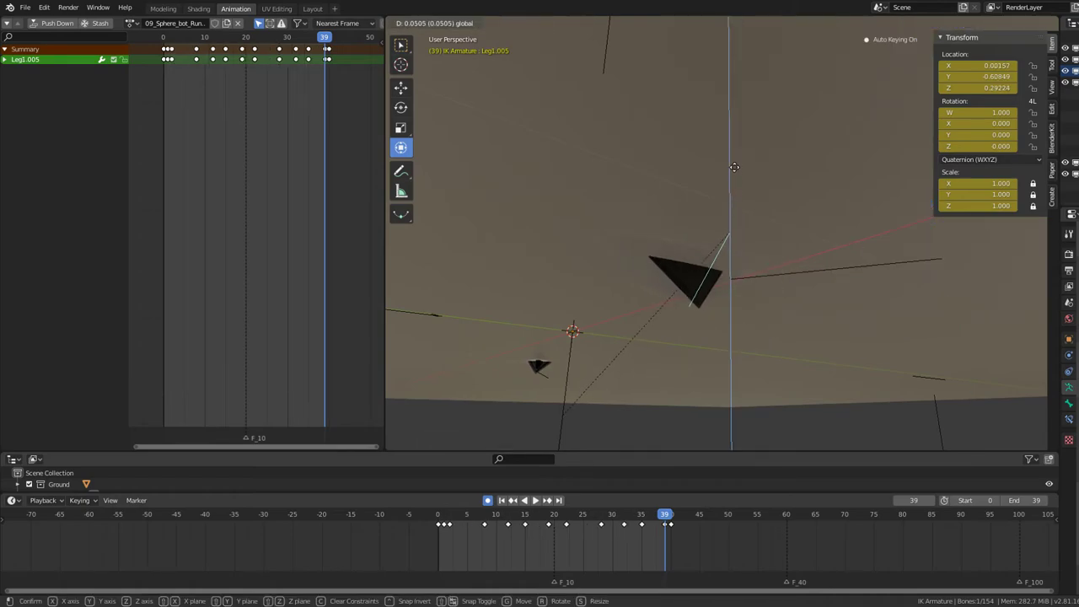
left_click(734, 129)
mouse_move(734, 129)
middle_mouse_down()
mouse_move(640, 216)
mouse_move(681, 315)
middle_mouse_up()
left_click(672, 279)
middle_click_drag(672, 278, 664, 266)
left_click_drag(639, 274, 640, 257)
mouse_move(640, 257)
middle_mouse_down()
mouse_move(680, 202)
mouse_move(683, 262)
mouse_move(712, 279)
mouse_move(663, 247)
middle_mouse_up()
left_click(664, 248)
Step: Jump back to frame 0 and select the Leg4.005 foot target
key("shift+Left")
mouse_move(499, 204)
middle_mouse_down()
mouse_move(726, 225)
mouse_move(700, 312)
middle_mouse_up()
left_click(702, 312)
scroll(712, 316, "up", 2)
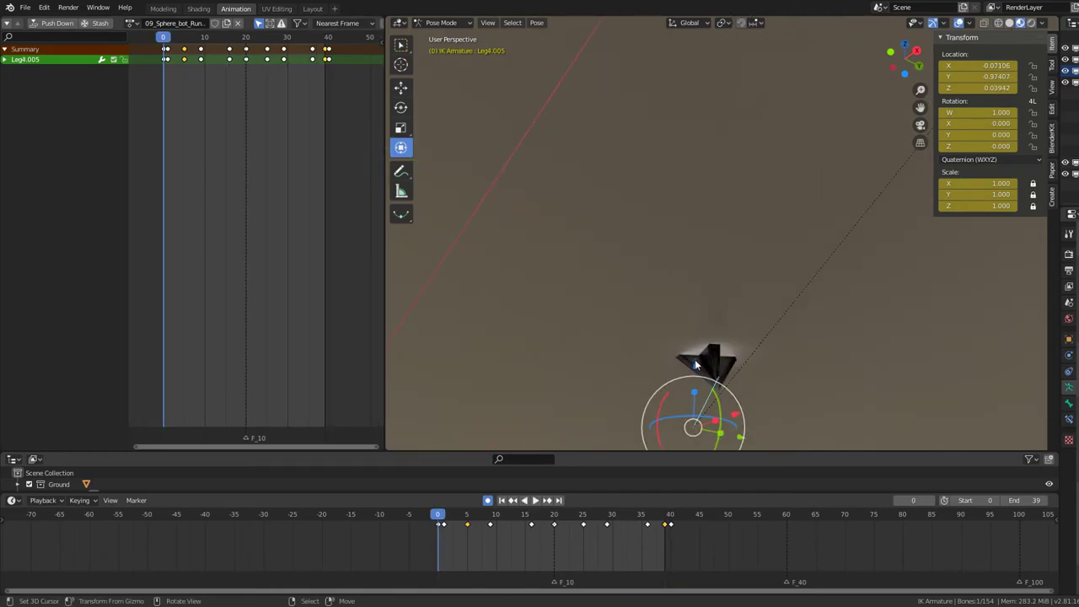
Step: At frame 0, re-key the Leg4.005, Leg1.005 and Leg6.005 foot target heights along Z
key("g")
key("z")
left_click(692, 324)
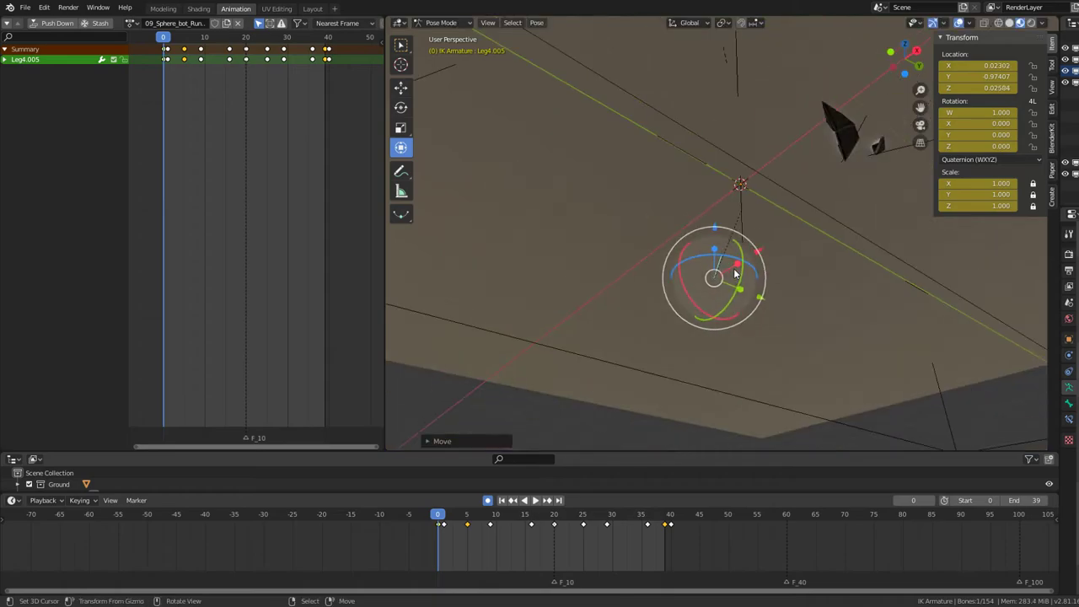
mouse_move(692, 323)
middle_mouse_down()
mouse_move(709, 278)
mouse_move(733, 291)
middle_mouse_up()
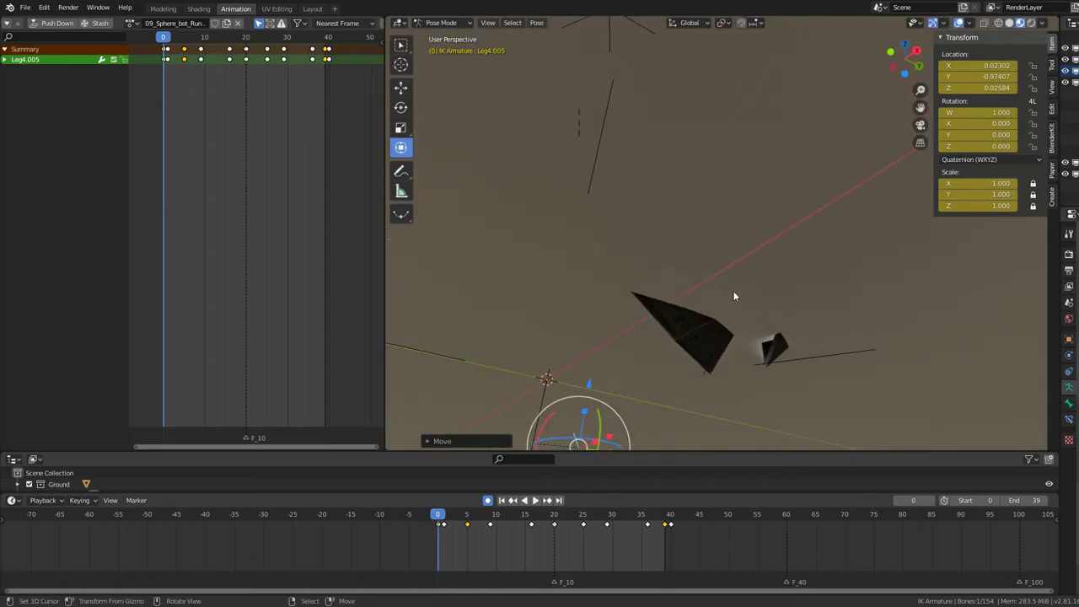
left_click(710, 374)
key("g")
key("z")
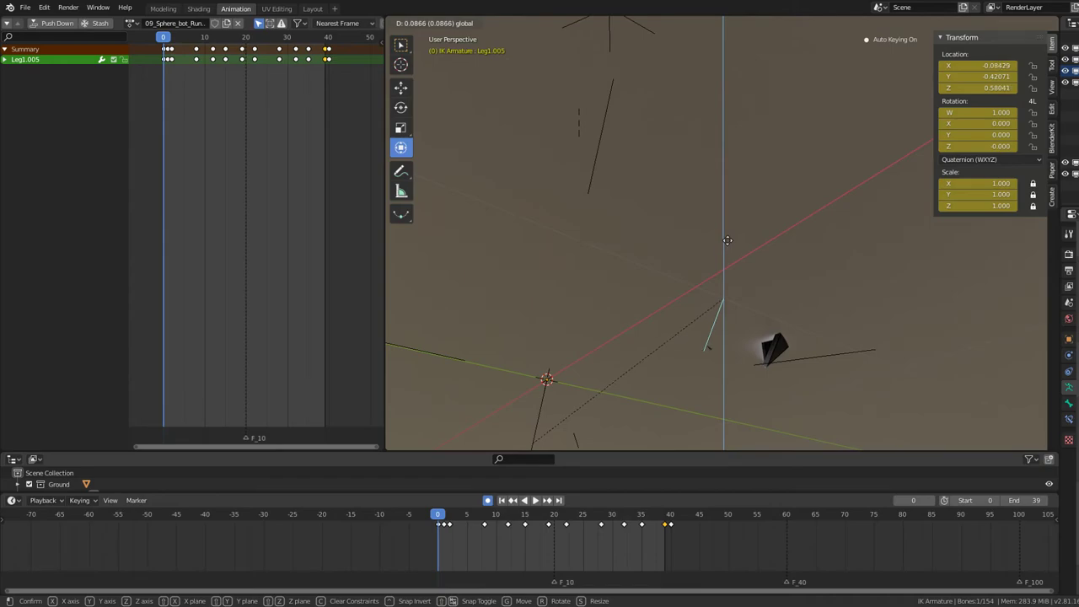
left_click(728, 240)
left_click(868, 344)
key("g")
key("z")
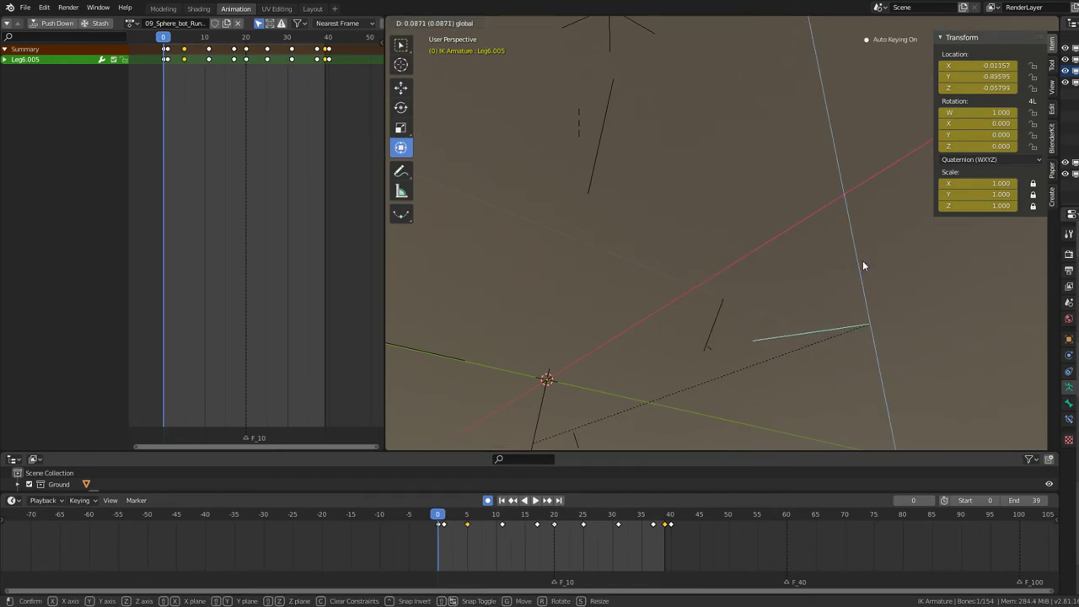
left_click(863, 266)
Step: At frame 1, adjust the Leg6.005 and Leg1.005 foot target heights along Z
key("Right")
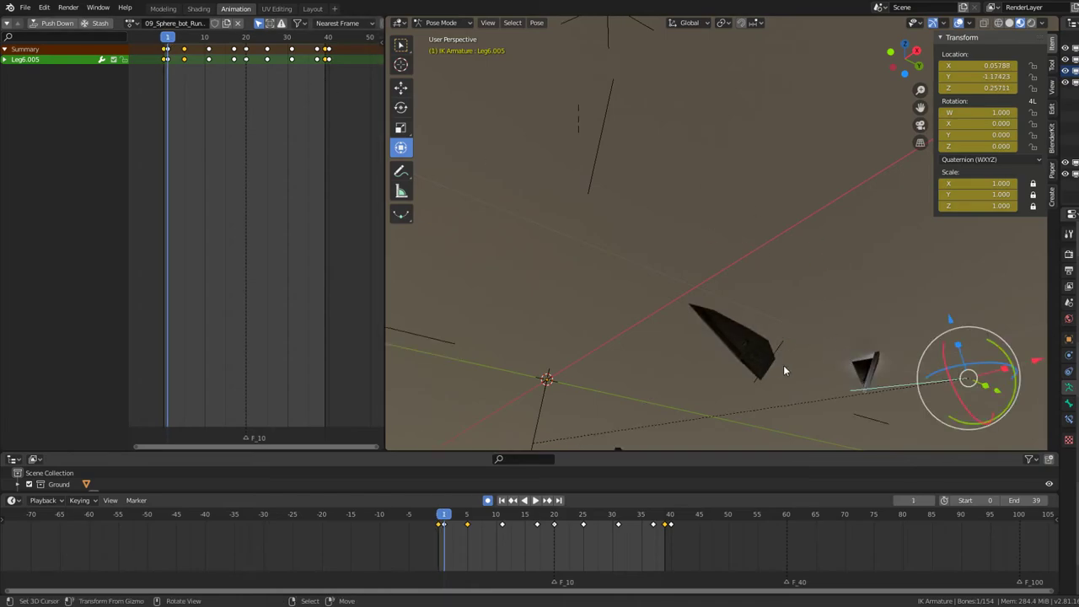
key("g")
key("z")
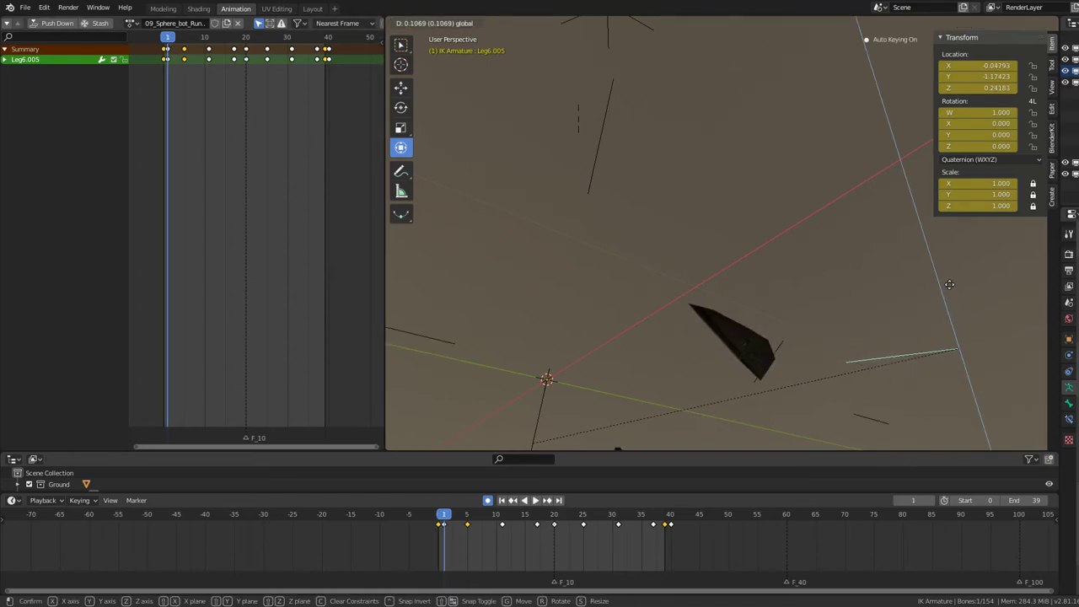
left_click(950, 288)
left_click(776, 344)
left_click(776, 344)
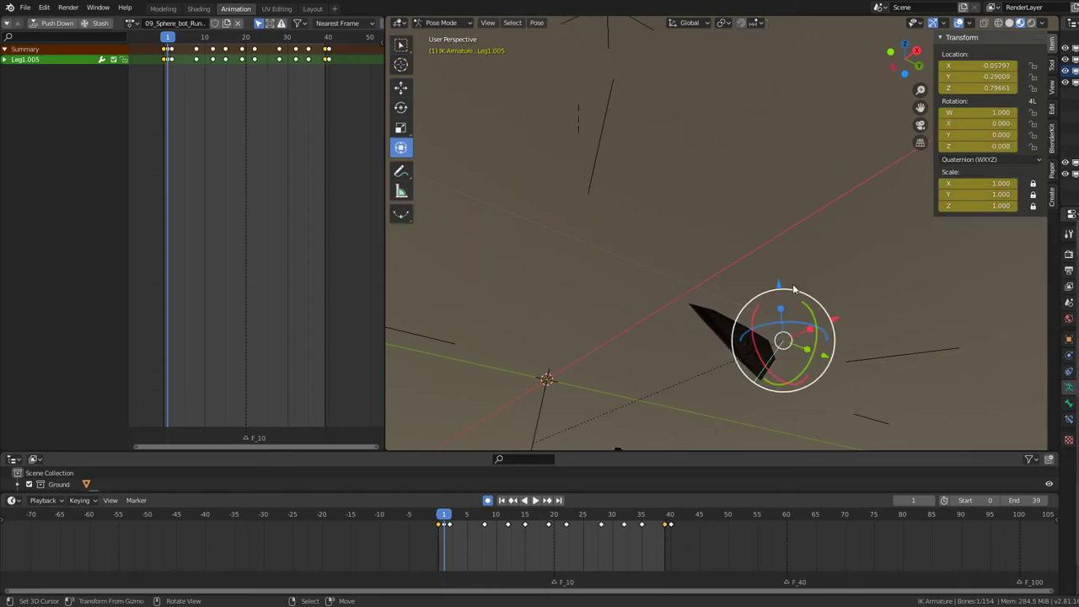
key("g")
key("z")
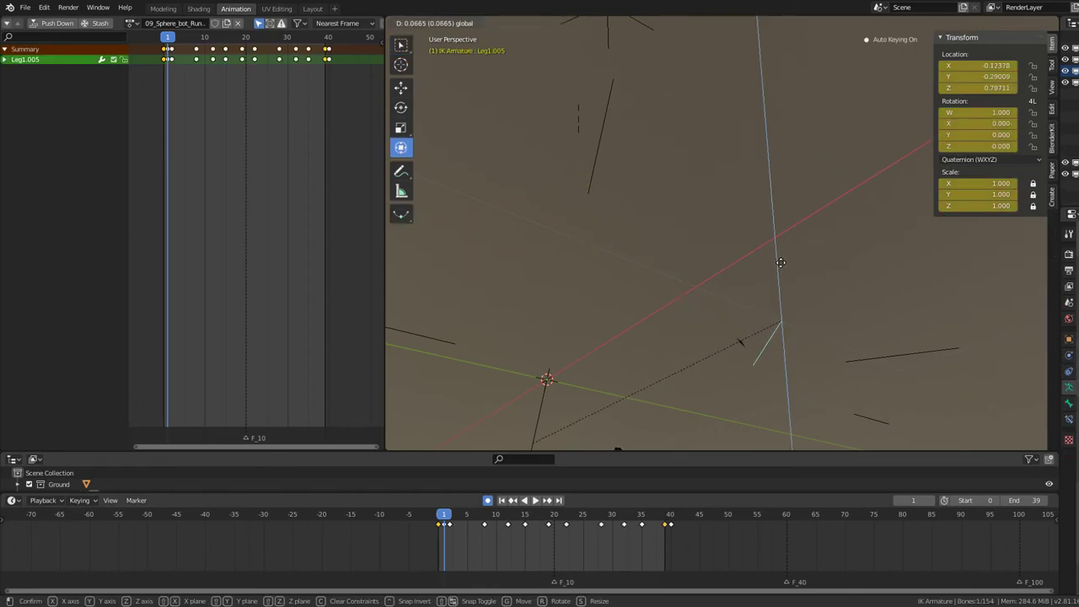
left_click(781, 263)
Step: Adjust the Leg4.005 foot target height along Z at frame 1
mouse_move(482, 200)
middle_mouse_down()
mouse_move(732, 339)
mouse_move(727, 266)
middle_mouse_up()
left_click(683, 325)
key("g")
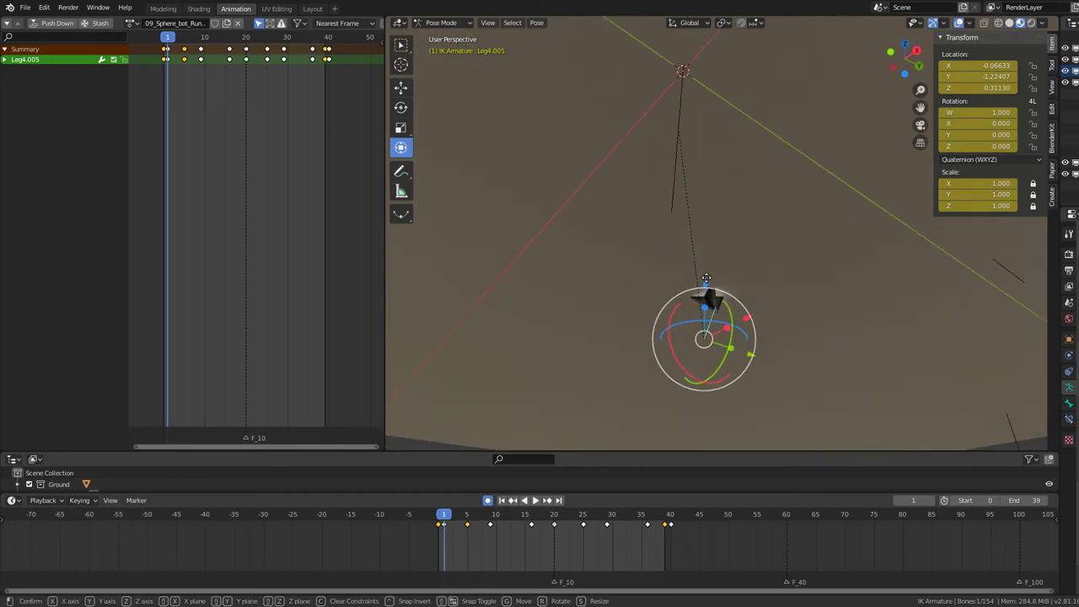
key("z")
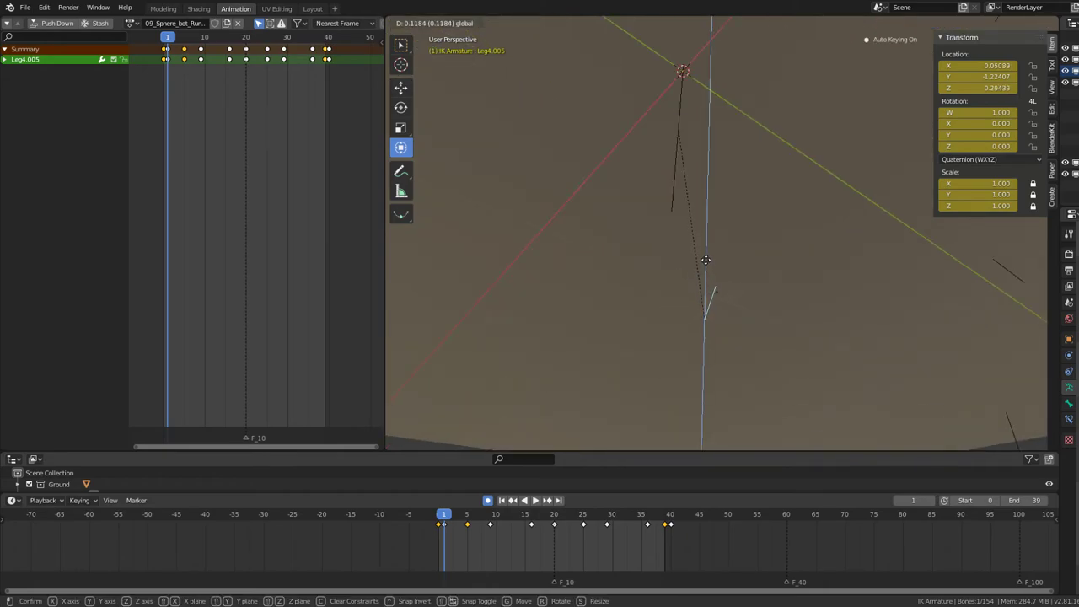
left_click(706, 259)
mouse_move(707, 258)
middle_mouse_down()
mouse_move(754, 234)
mouse_move(742, 298)
mouse_move(769, 336)
mouse_move(771, 316)
middle_mouse_up()
Step: At frame 2, raise Leg1.005 and adjust Leg6.005 foot target heights
key("Right")
left_click(692, 314)
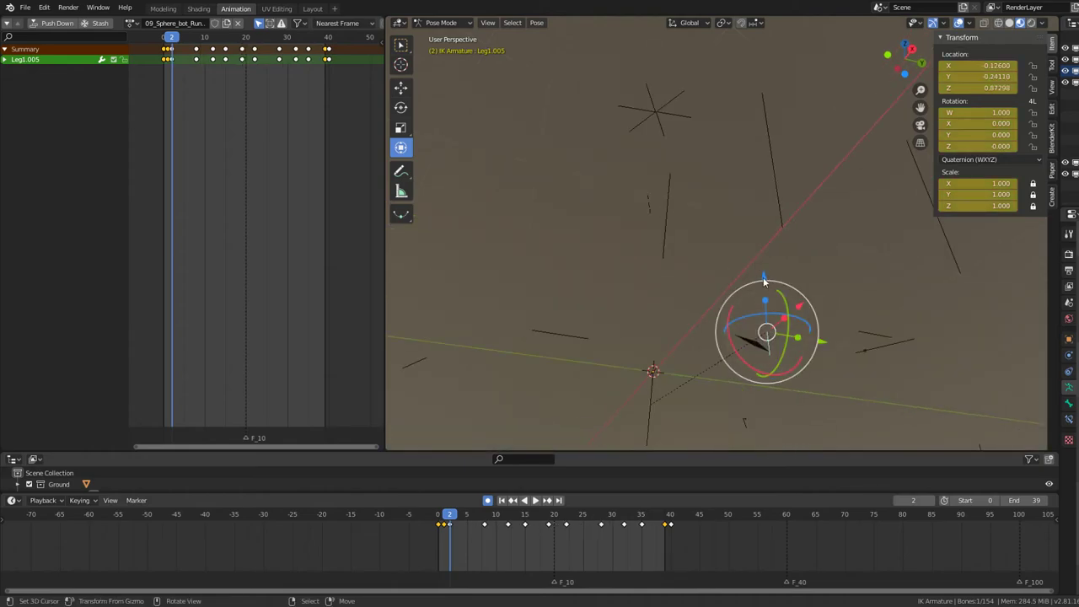
left_click_drag(765, 279, 763, 282)
left_click(888, 350)
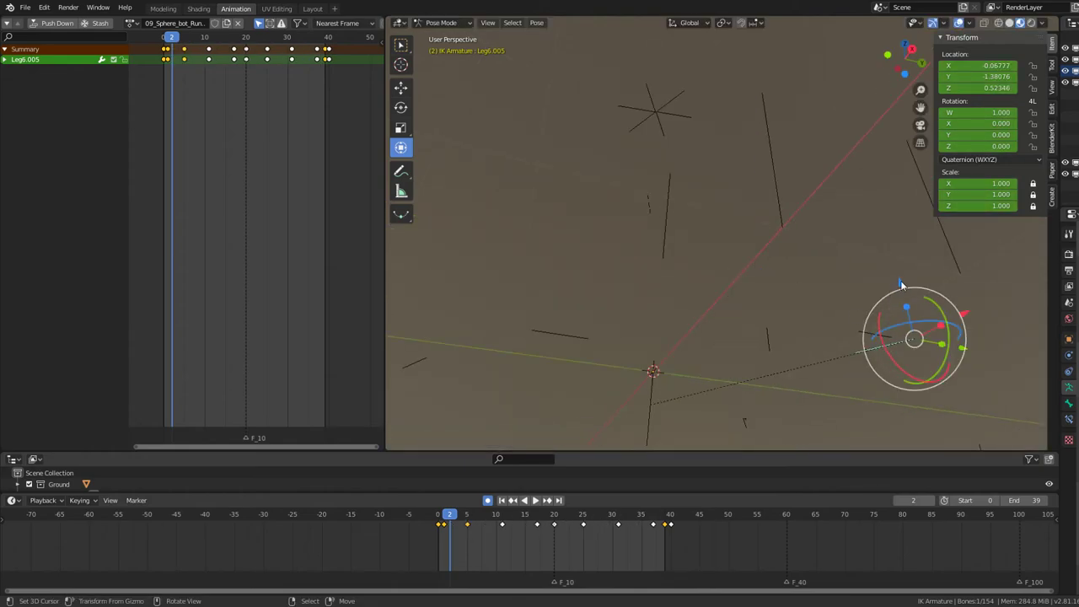
left_click_drag(902, 285, 900, 279)
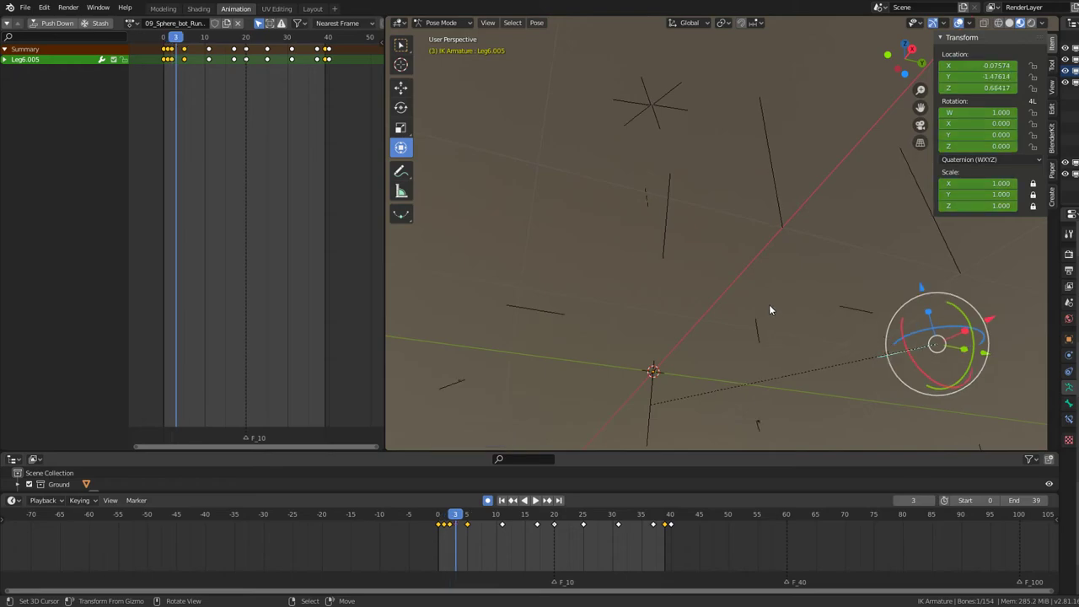
Step: Move Leg3.005 vertically at frames 5 and 10, then start shifting root_2.001
key("Up")
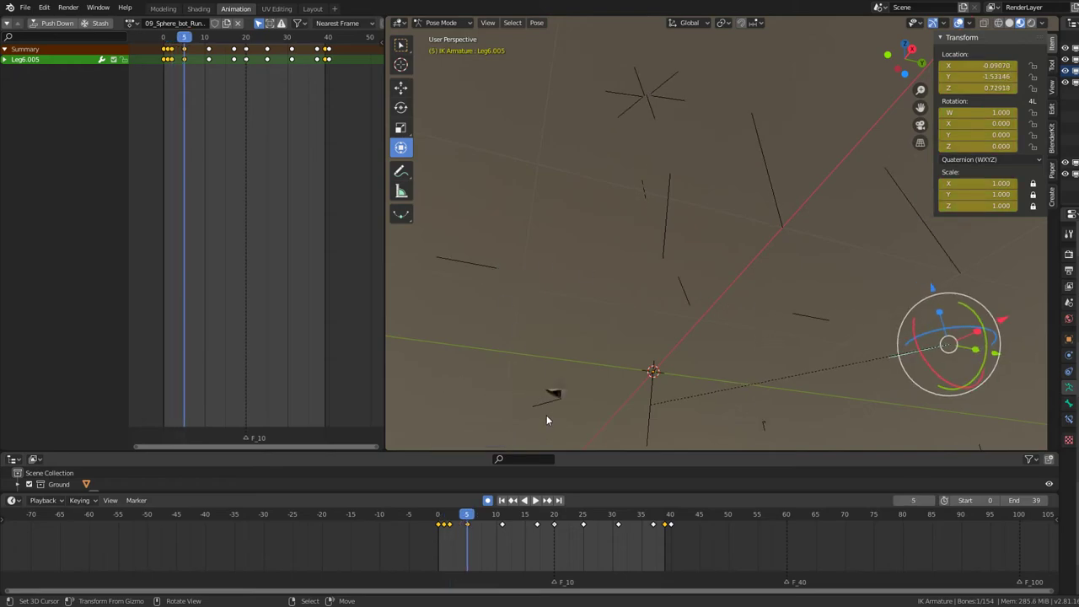
left_click(548, 392)
left_click_drag(547, 348, 547, 324)
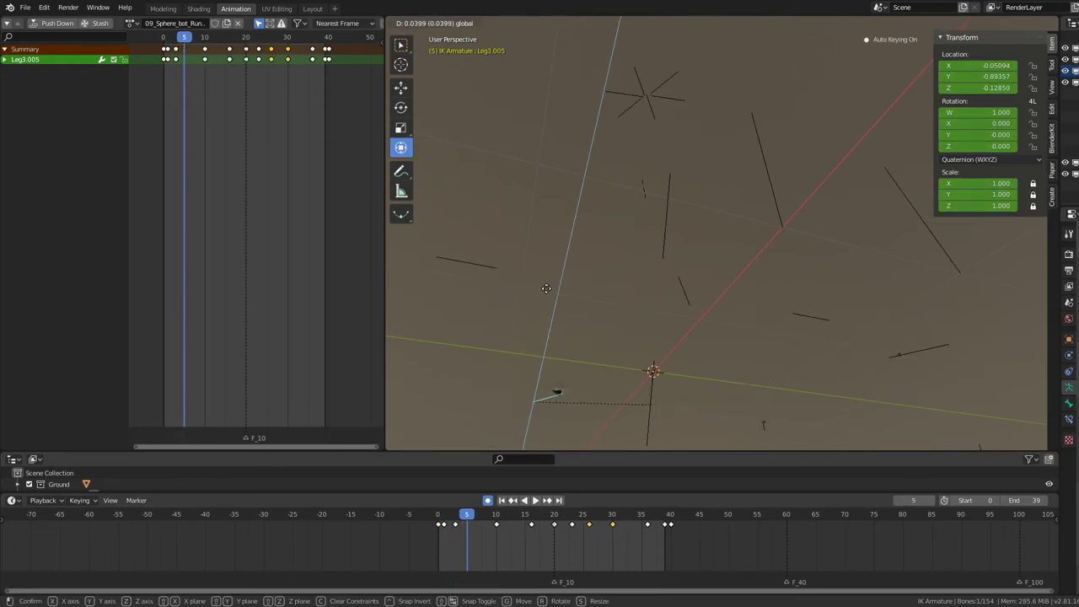
left_click_drag(547, 255, 549, 252)
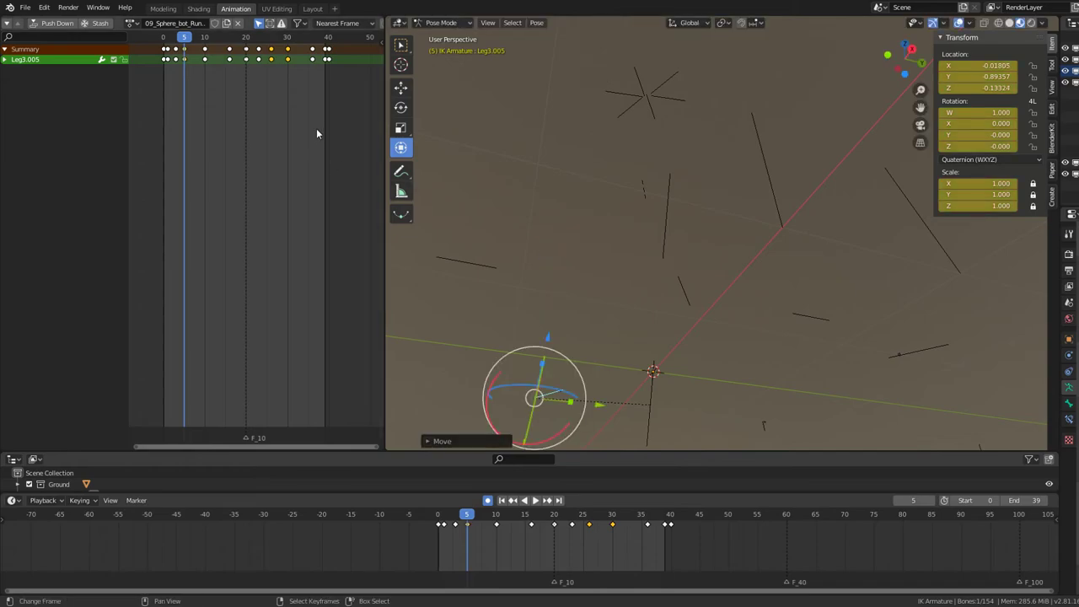
left_click(203, 79)
mouse_move(660, 307)
middle_mouse_down()
mouse_move(773, 243)
mouse_move(676, 248)
mouse_move(725, 291)
middle_mouse_up()
left_click_drag(734, 304, 730, 292)
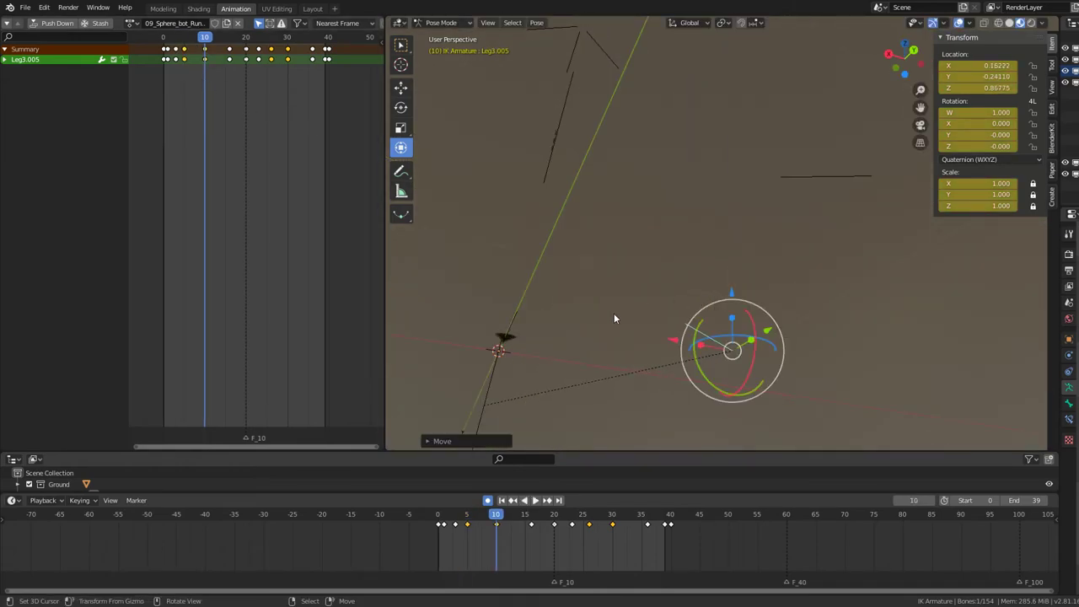
left_click(498, 349)
left_click_drag(513, 297, 513, 284)
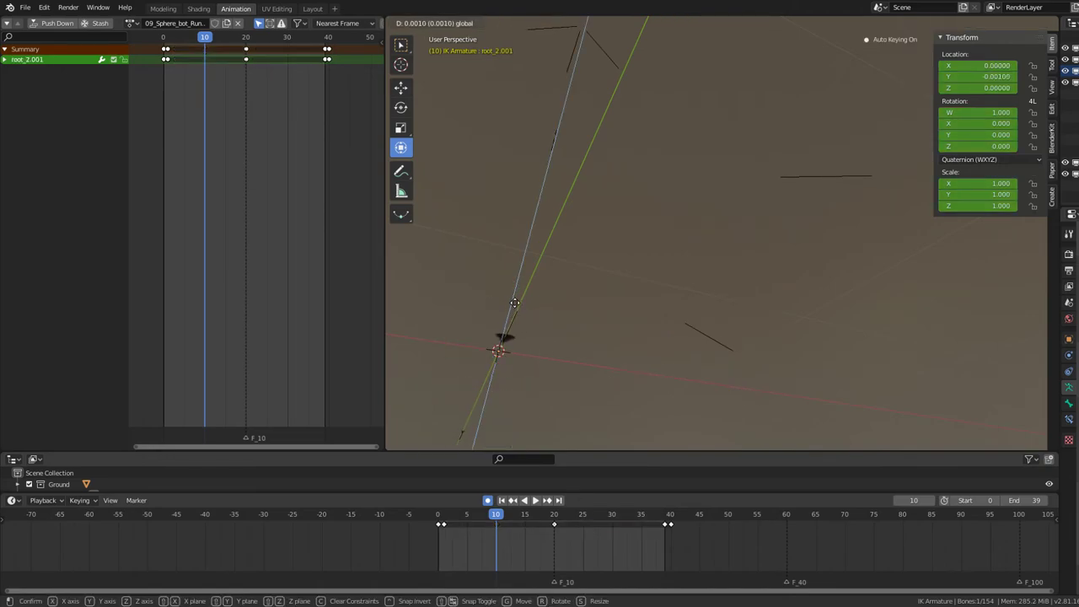
Step: Confirm the root_2.001 position at frame 10, preview playback, then go to frame 20
left_click(515, 292)
middle_click_drag(590, 287, 639, 253)
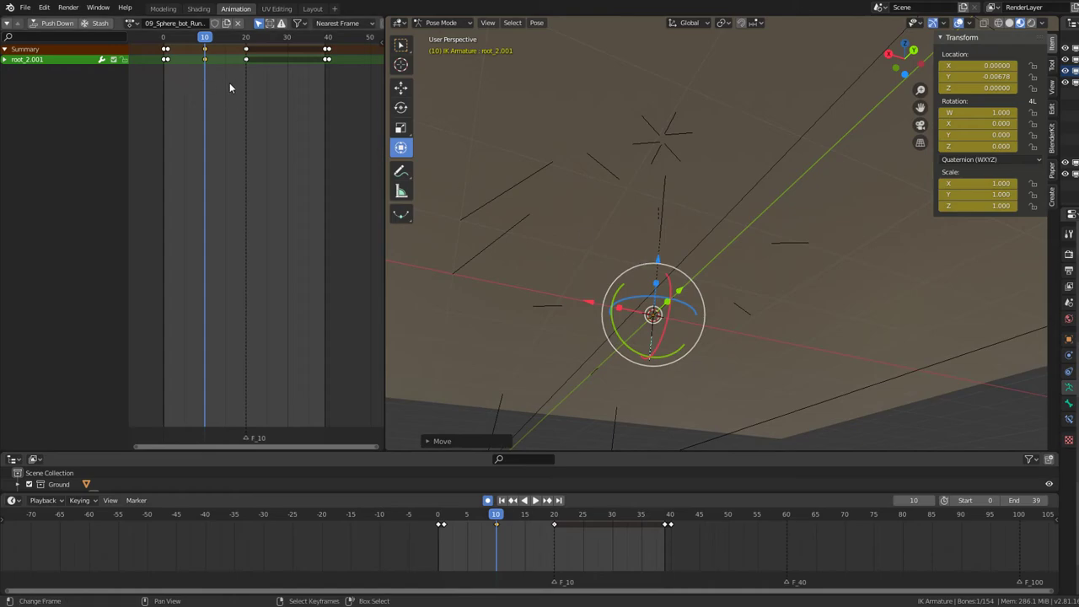
key("space")
key("space")
key("Left")
key("Left")
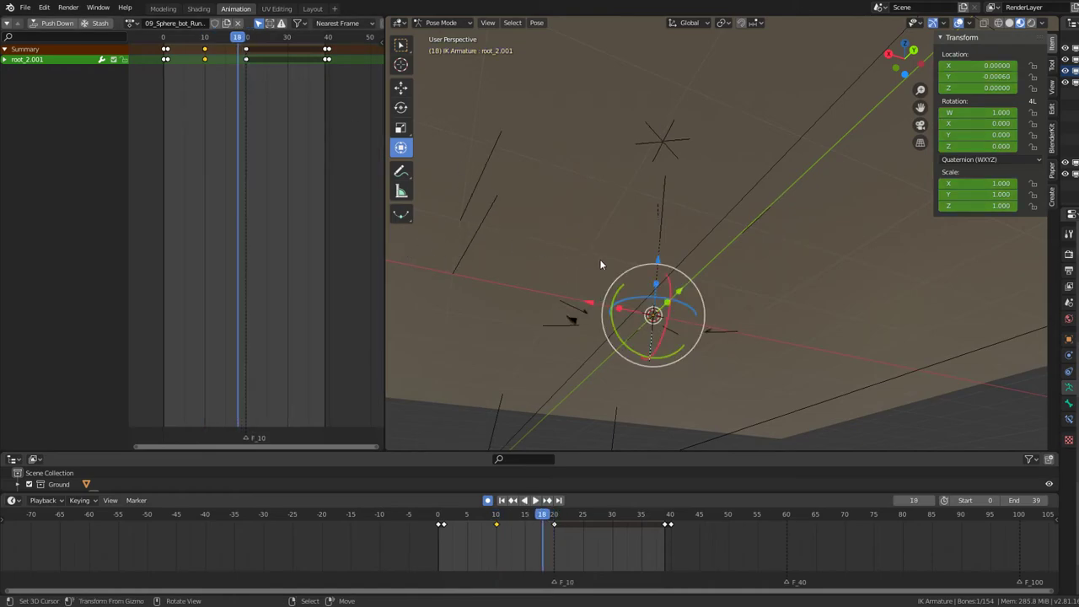
key("Left")
left_click(246, 91)
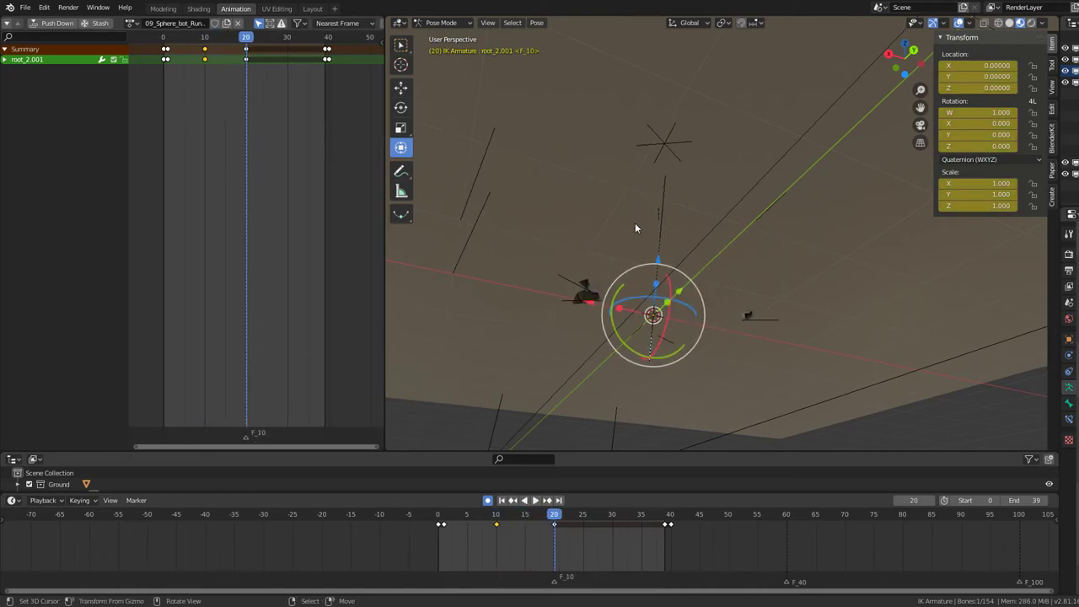
Step: At frame 20, reposition the Leg1.005, Leg6.005 and Leg4.005 foot targets
left_click(633, 289)
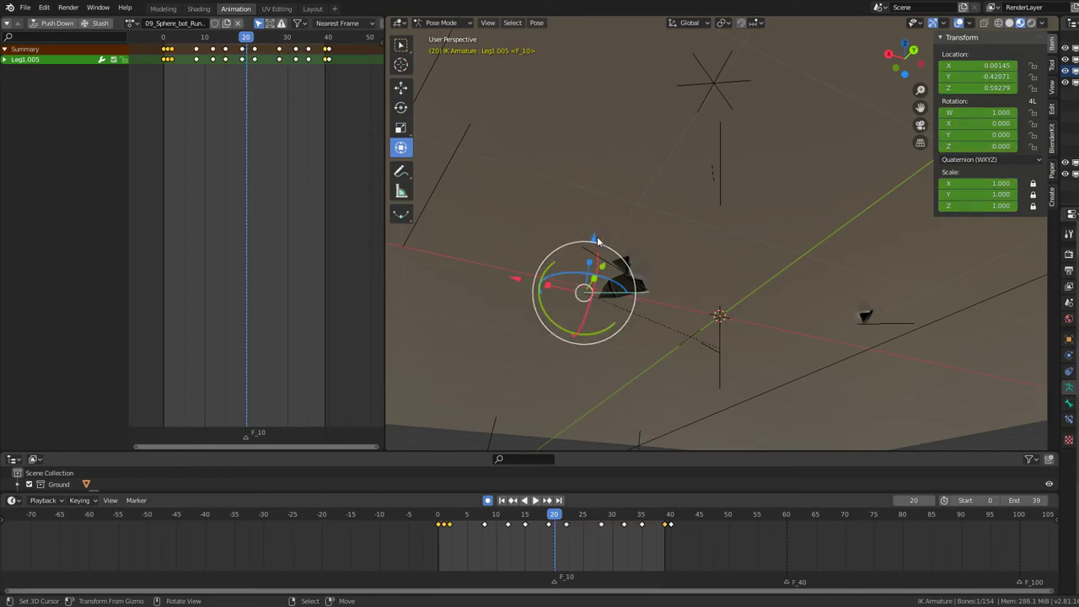
left_click_drag(596, 240, 600, 245)
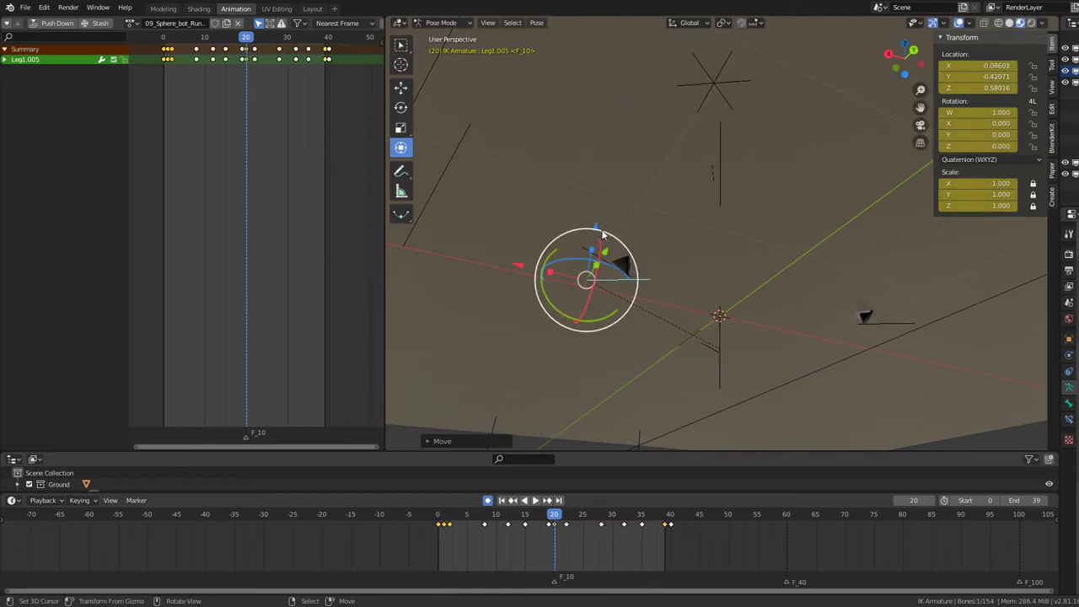
left_click_drag(603, 197, 594, 177)
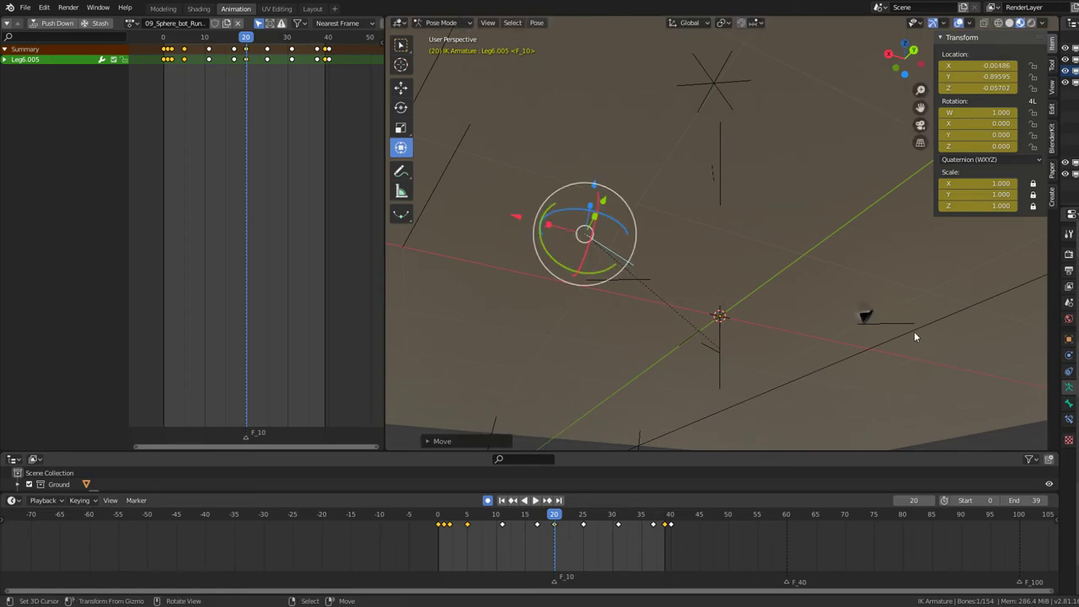
left_click(914, 332)
left_click_drag(904, 268, 903, 252)
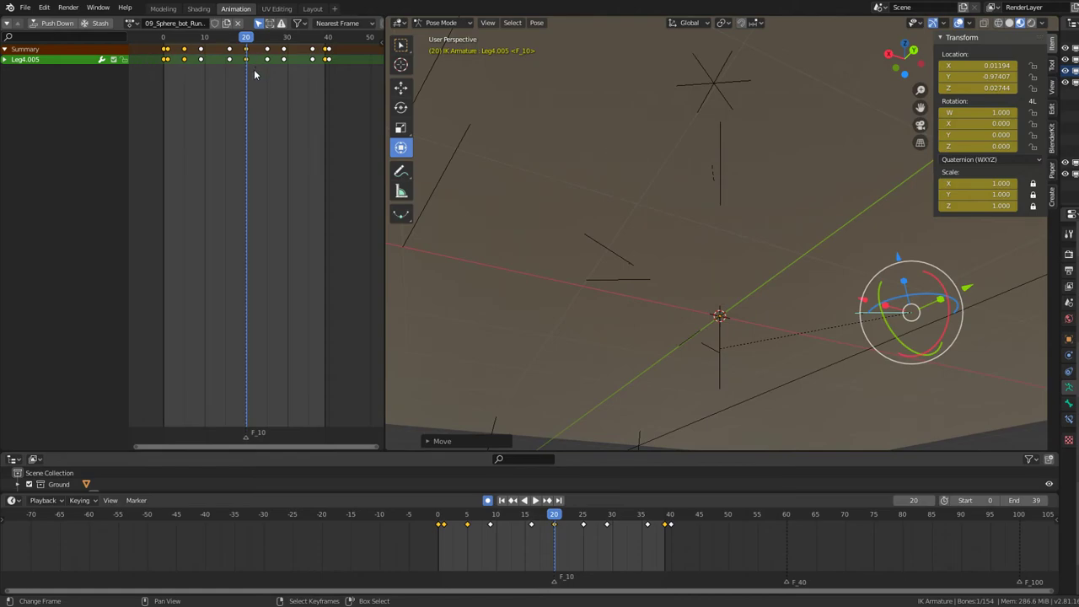
Step: Play backwards, then re-key the Leg1.005 foot target height on two consecutive frames
key("ctrl+shift+space")
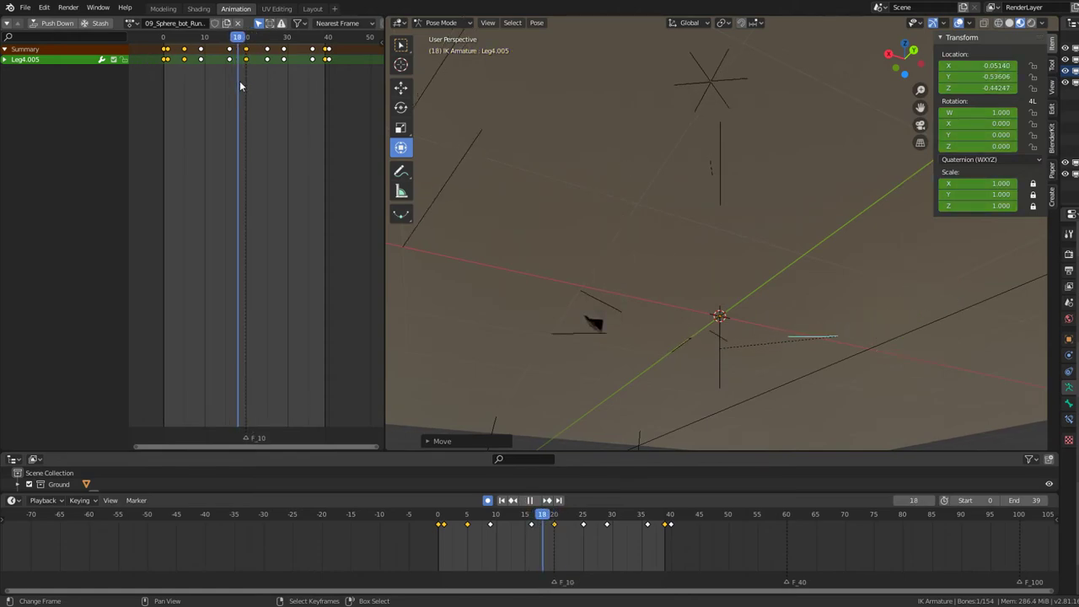
key("space")
left_click(566, 337)
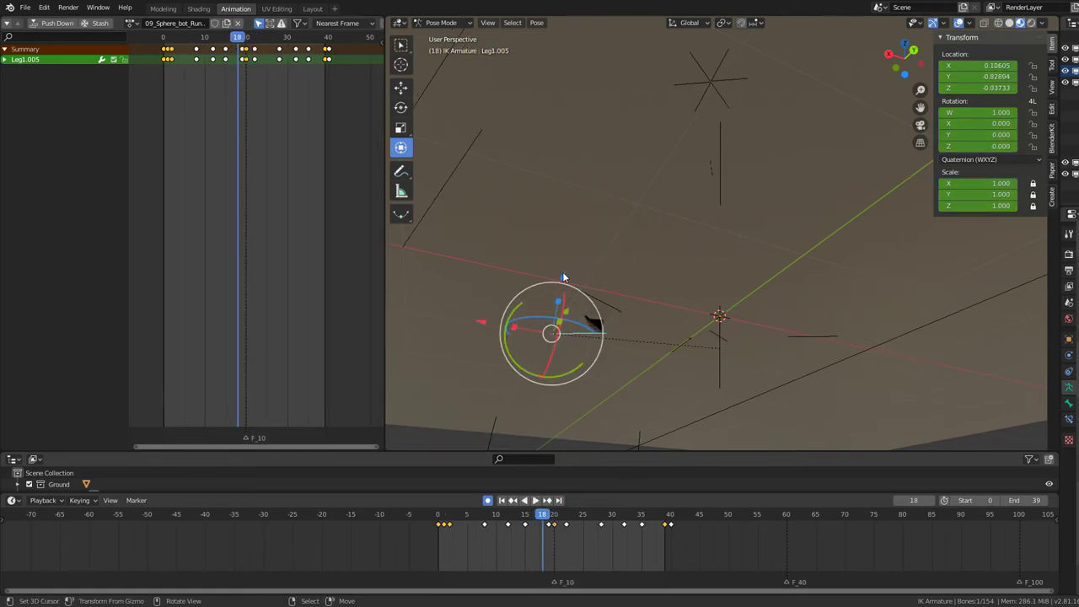
key("g")
key("z")
left_click(562, 258)
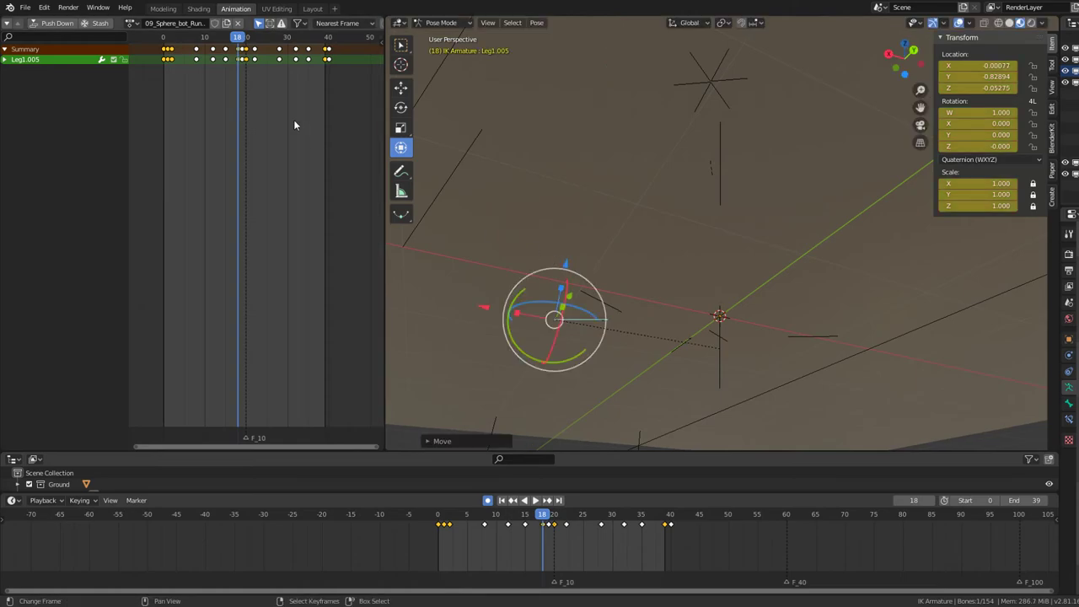
key("Right")
key("g")
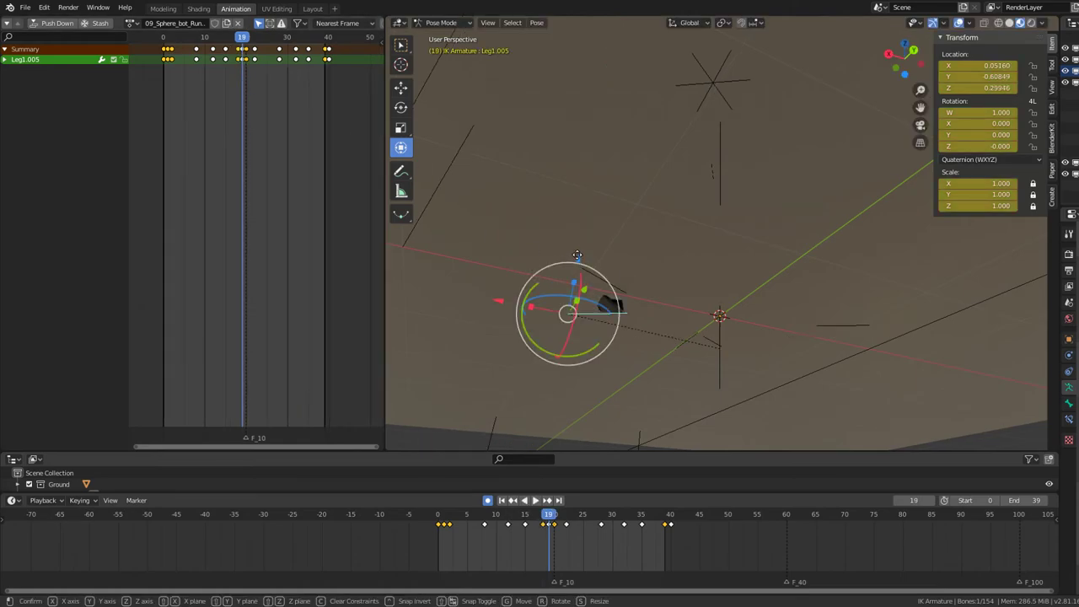
key("z")
left_click(577, 240)
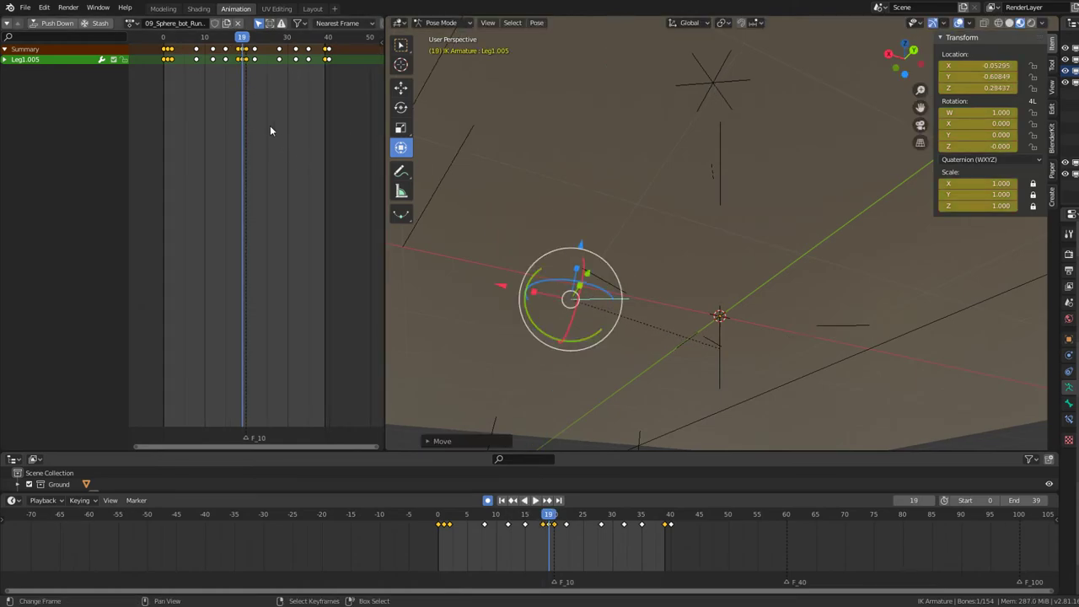
Step: Lower Leg5.005 to ground level at frame 15 and adjust Leg6.005 height at frame 23
left_click(223, 76)
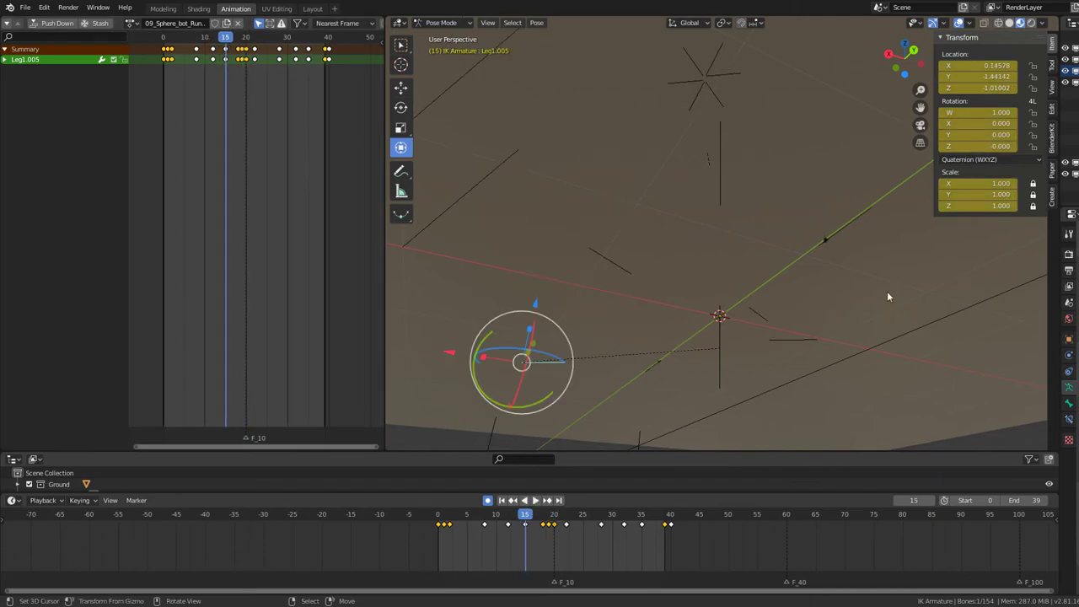
left_click(822, 250)
left_click_drag(857, 162, 832, 164)
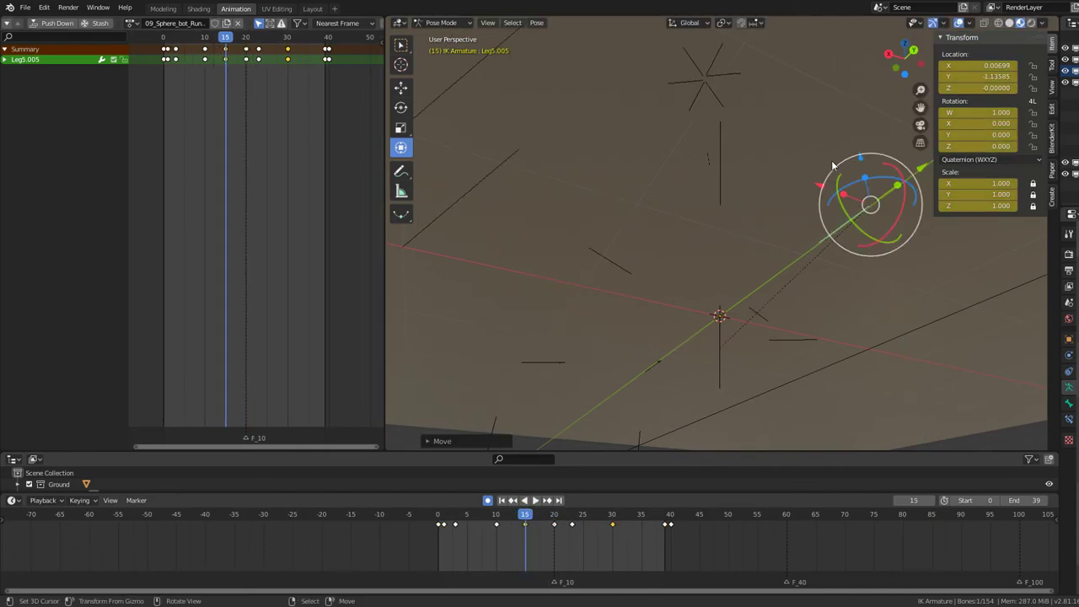
left_click(258, 88)
left_click(640, 107)
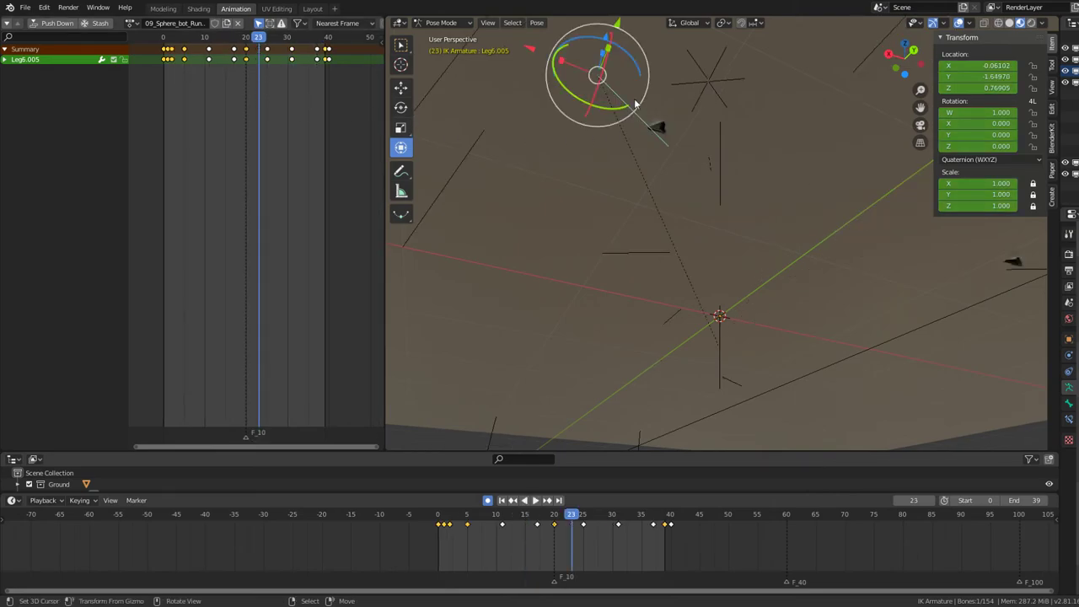
key("KP_Decimal")
mouse_move(664, 215)
left_mouse_down()
mouse_move(664, 201)
mouse_move(715, 217)
left_mouse_up()
mouse_move(715, 218)
middle_mouse_down()
mouse_move(728, 239)
mouse_move(850, 286)
middle_mouse_up()
left_click_drag(913, 215, 908, 198)
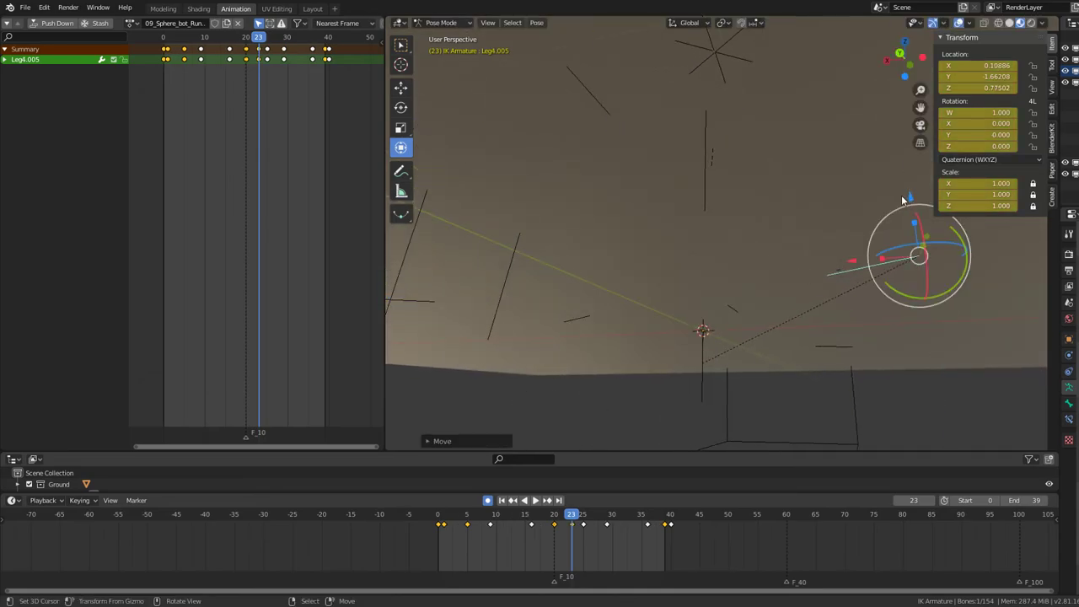
Step: Play the animation and scrub the timeline to frames 39 and 38
key("space")
middle_click_drag(582, 181, 623, 194)
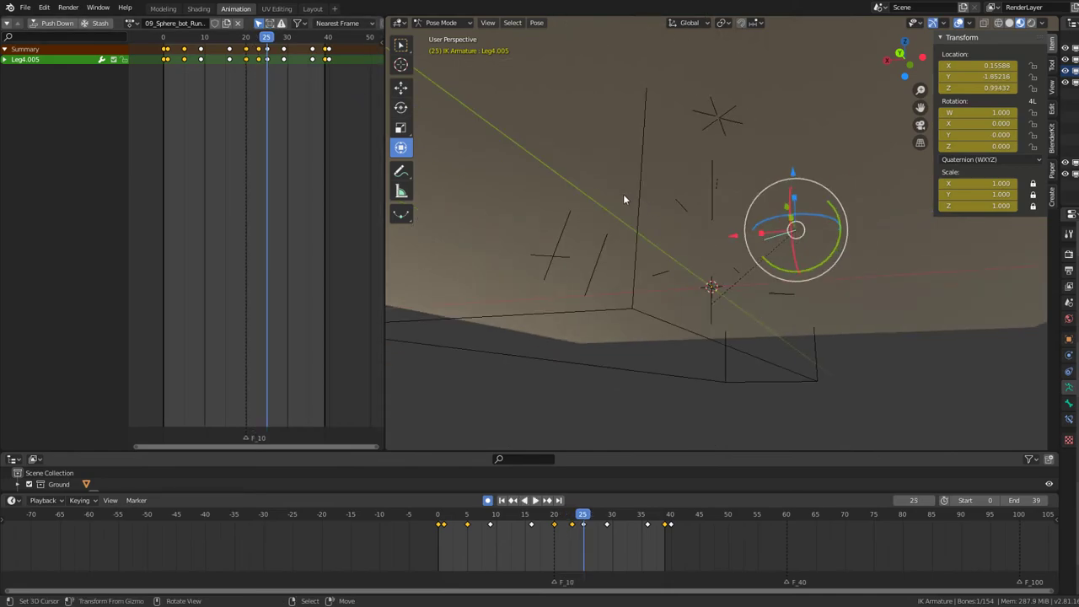
left_click_drag(323, 71, 324, 81)
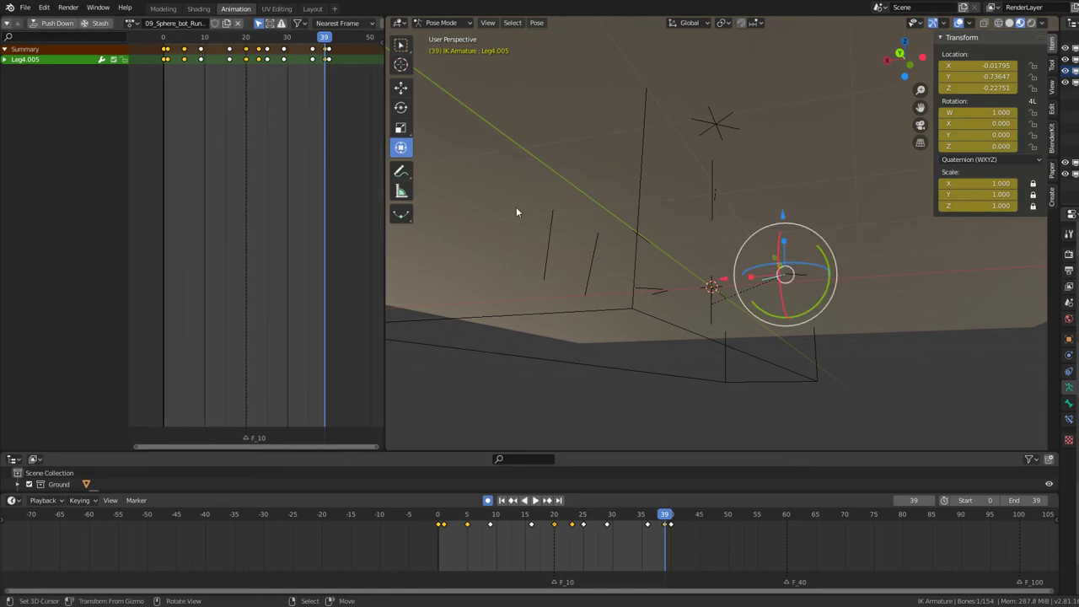
mouse_move(319, 80)
left_mouse_down()
mouse_move(294, 91)
mouse_move(144, 89)
left_mouse_up()
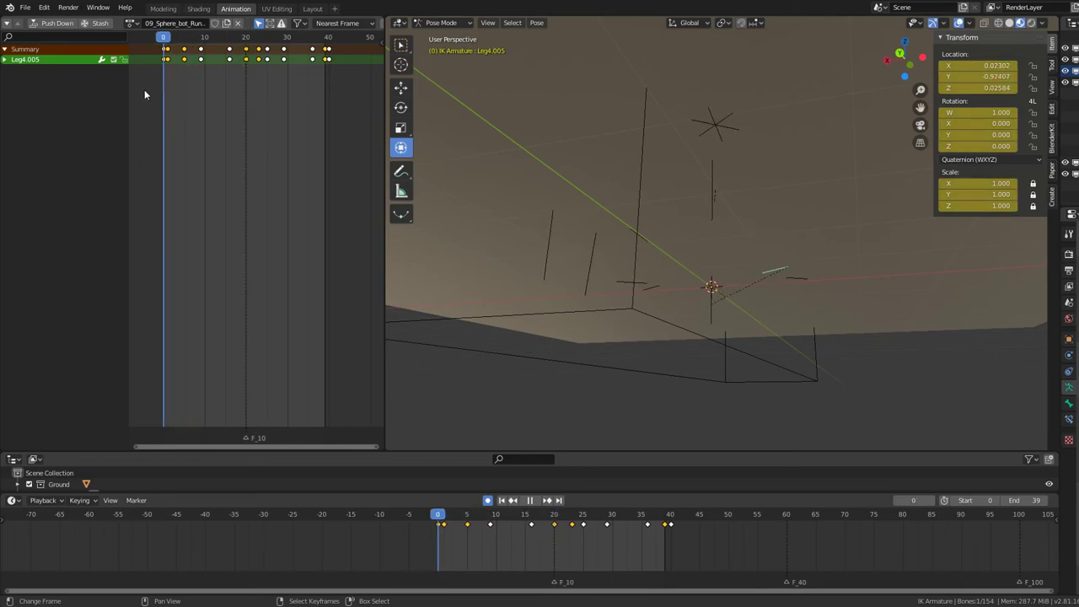
Step: Play the run cycle from the start while orbiting around the robot
middle_click_drag(641, 132, 675, 205)
key("space")
mouse_move(765, 206)
middle_mouse_down()
mouse_move(610, 196)
mouse_move(649, 191)
mouse_move(610, 184)
mouse_move(661, 171)
mouse_move(688, 179)
mouse_move(676, 179)
middle_mouse_up()
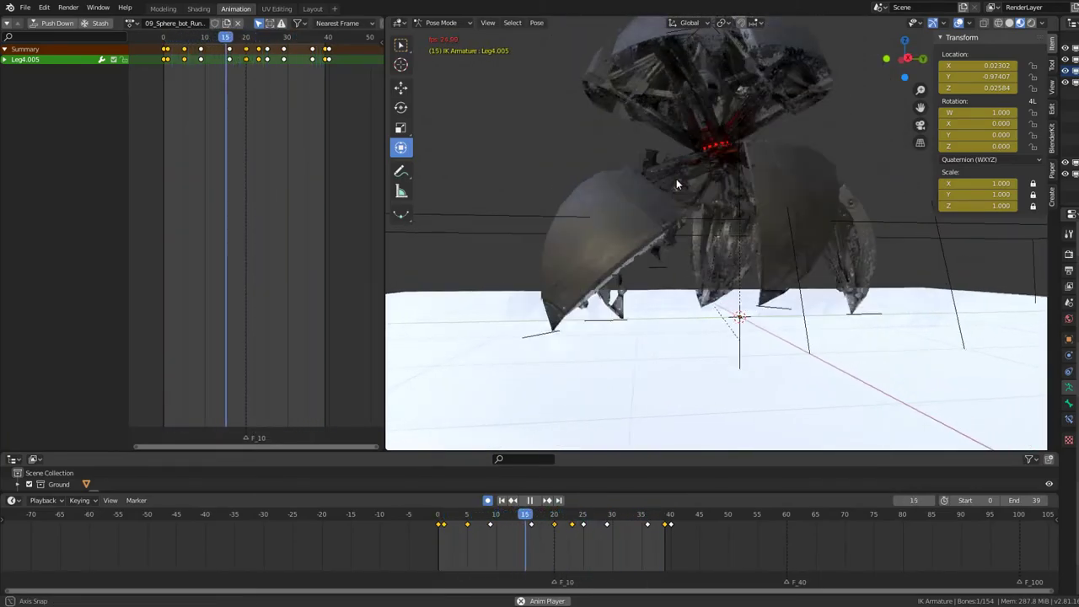
Step: Hide overlays, switch to Object Mode, view the robot side-on, then restore overlays
left_click(959, 23)
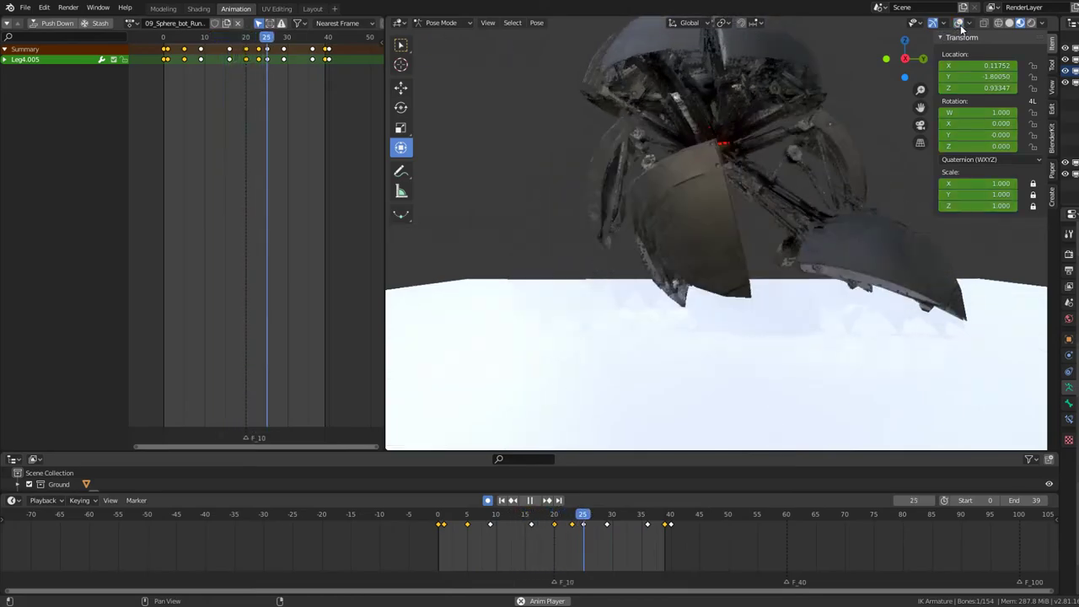
left_click(442, 24)
left_click(444, 36)
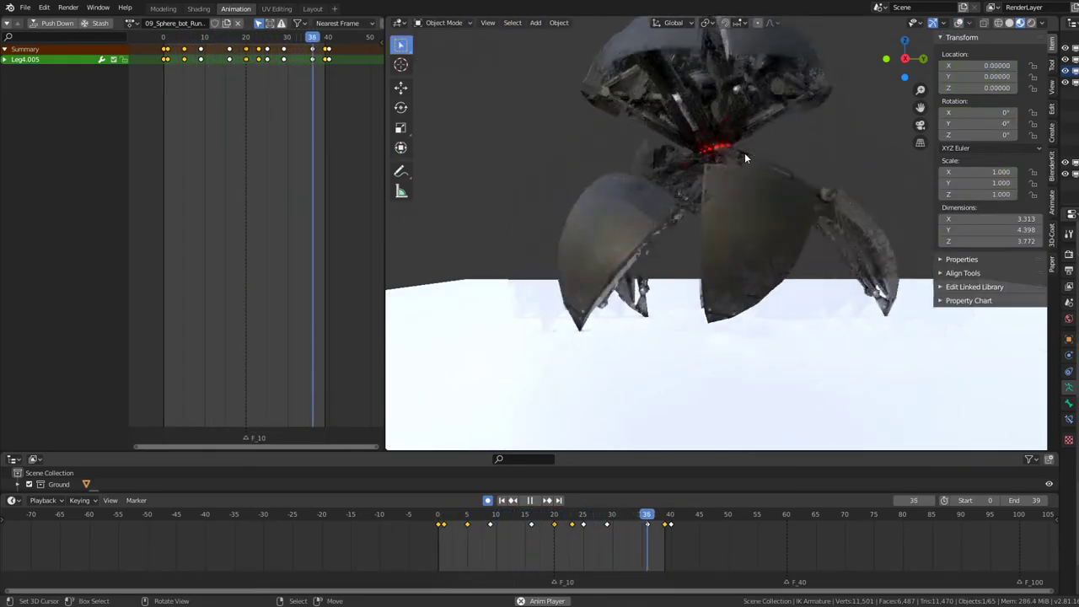
mouse_move(745, 152)
middle_mouse_down()
mouse_move(712, 226)
mouse_move(708, 208)
middle_mouse_up()
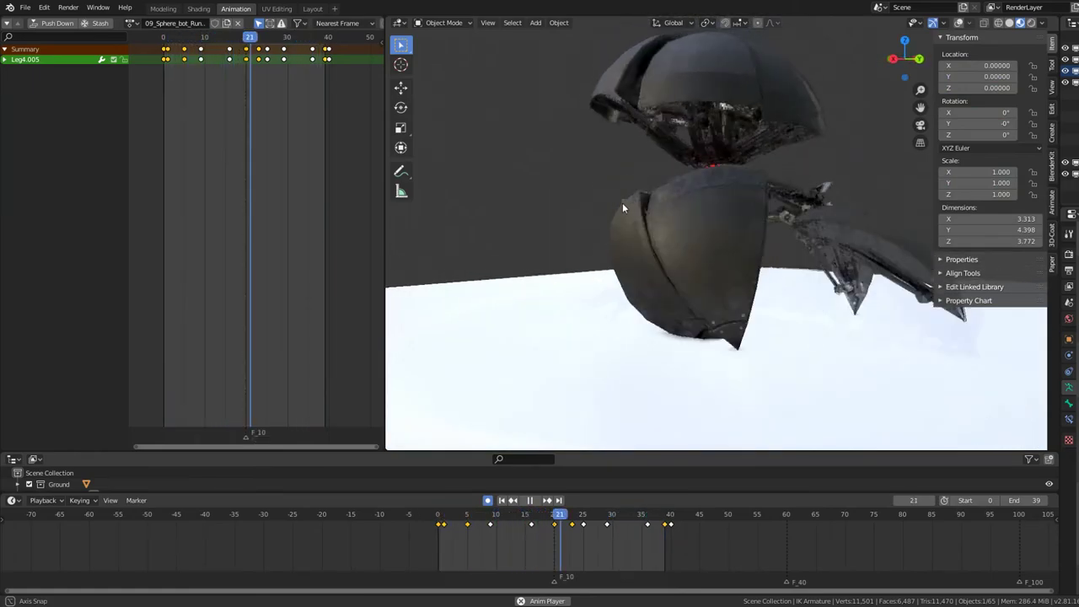
middle_click_drag(709, 208, 450, 213)
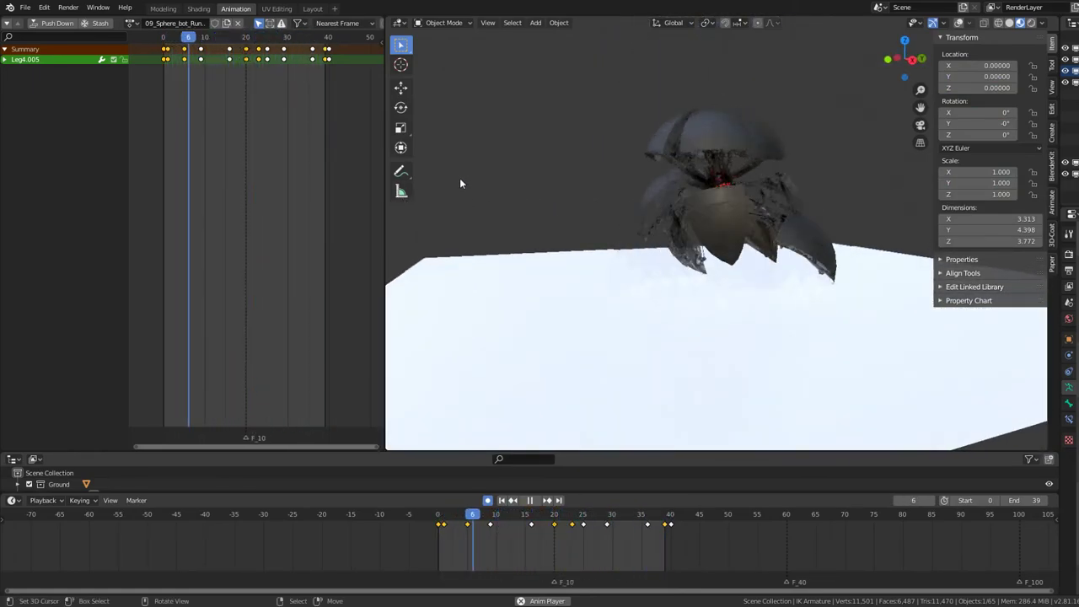
key("KP_1")
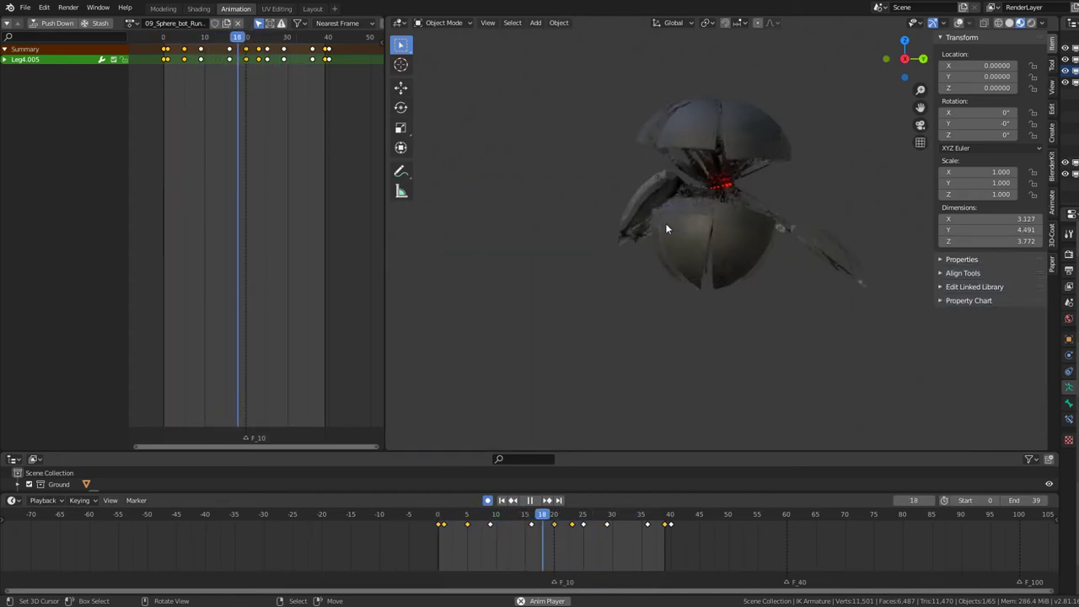
left_click(961, 24)
Step: Enter Pose Mode, select the Leg5.005 IK target and nudge it slightly while playing
scroll(597, 78, "up", 1)
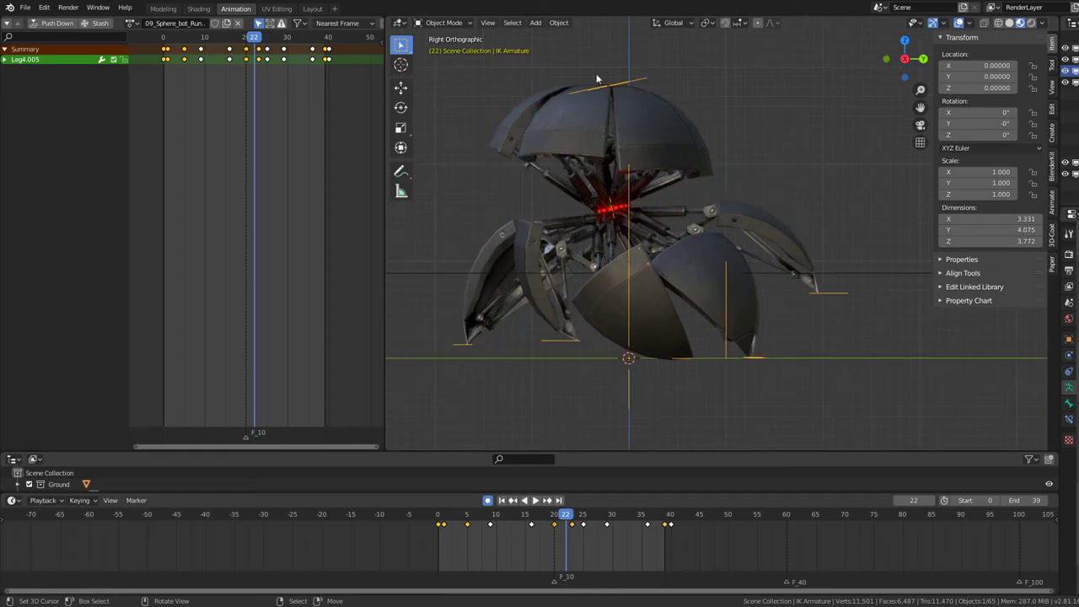
left_click(443, 24)
left_click(443, 60)
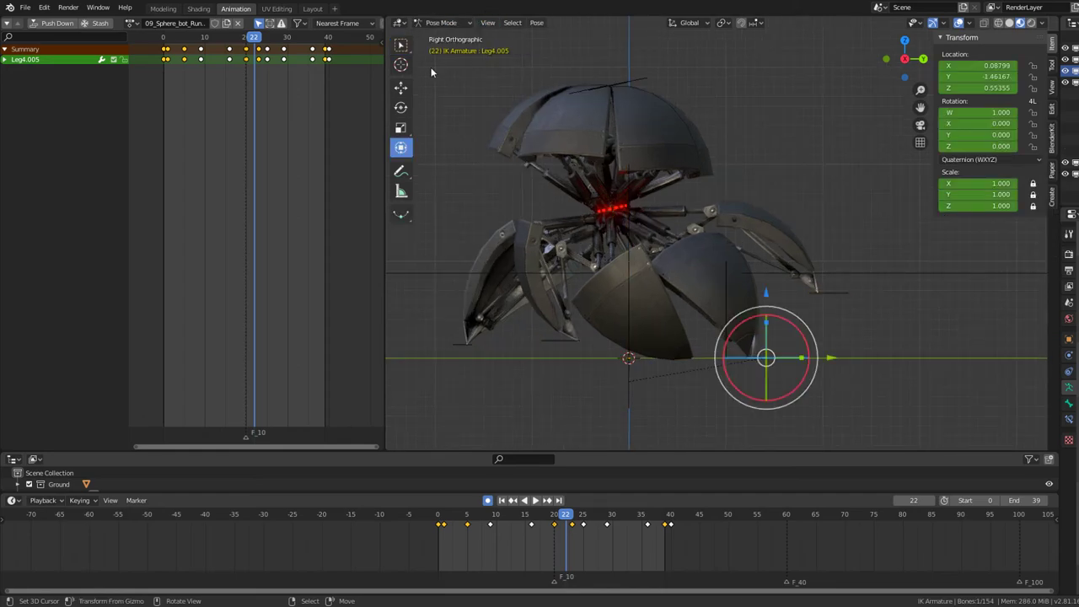
key("space")
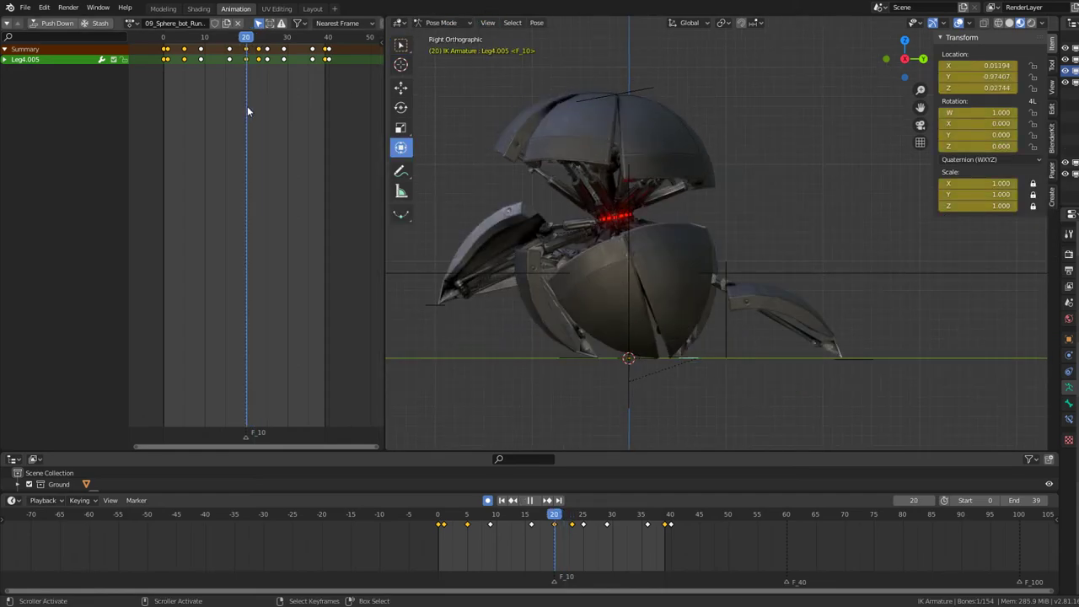
left_click(699, 357)
key("Escape")
left_click_drag(939, 360, 908, 361)
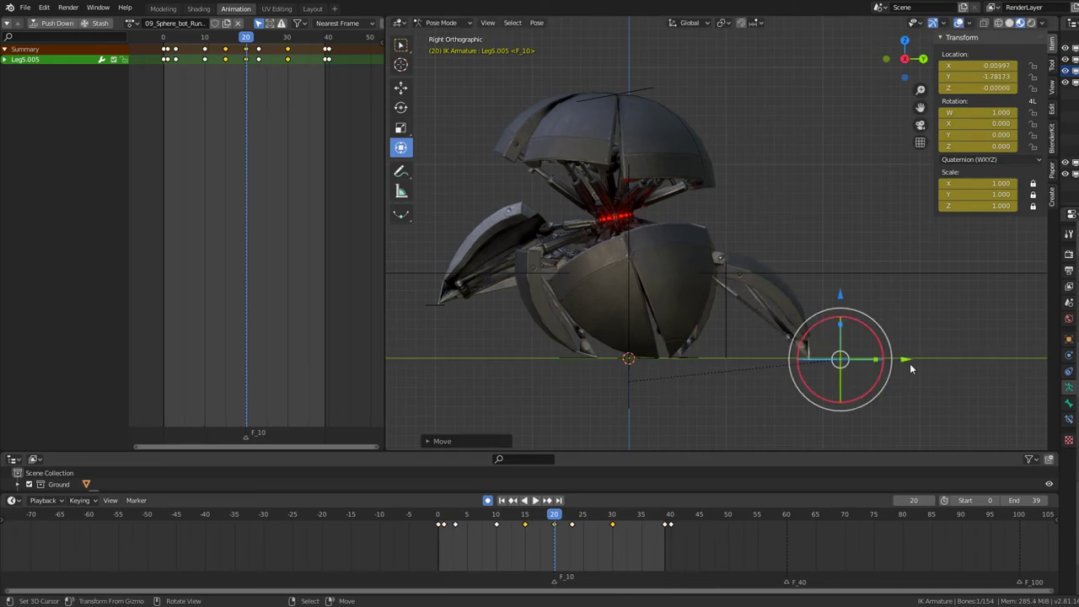
key("space")
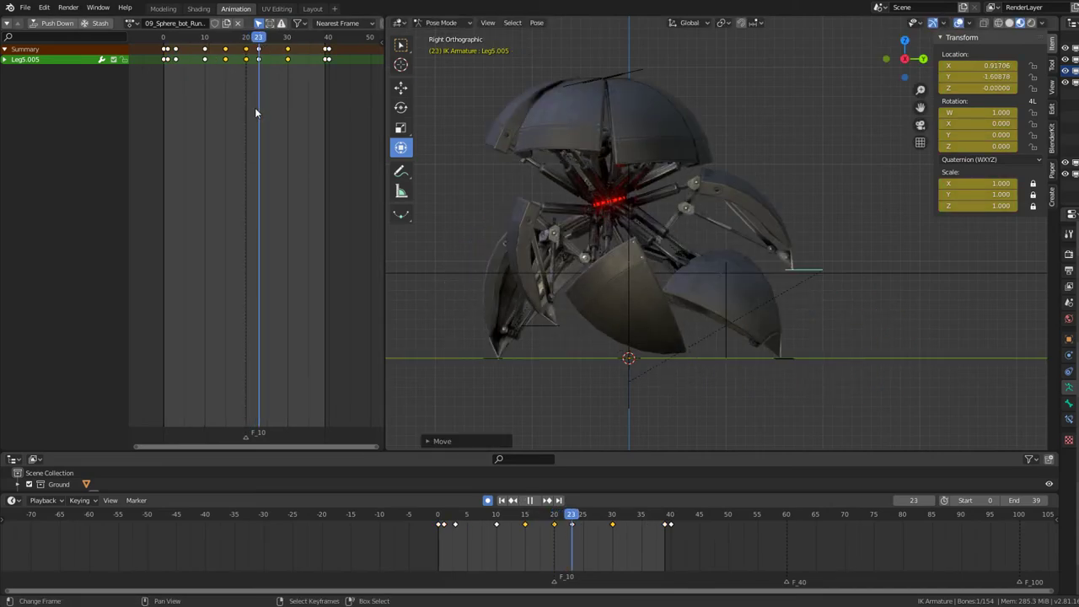
Step: Scrub between frames 0 and 20, placing the 3D cursor on the foot target
left_click_drag(222, 109, 132, 109)
key("space")
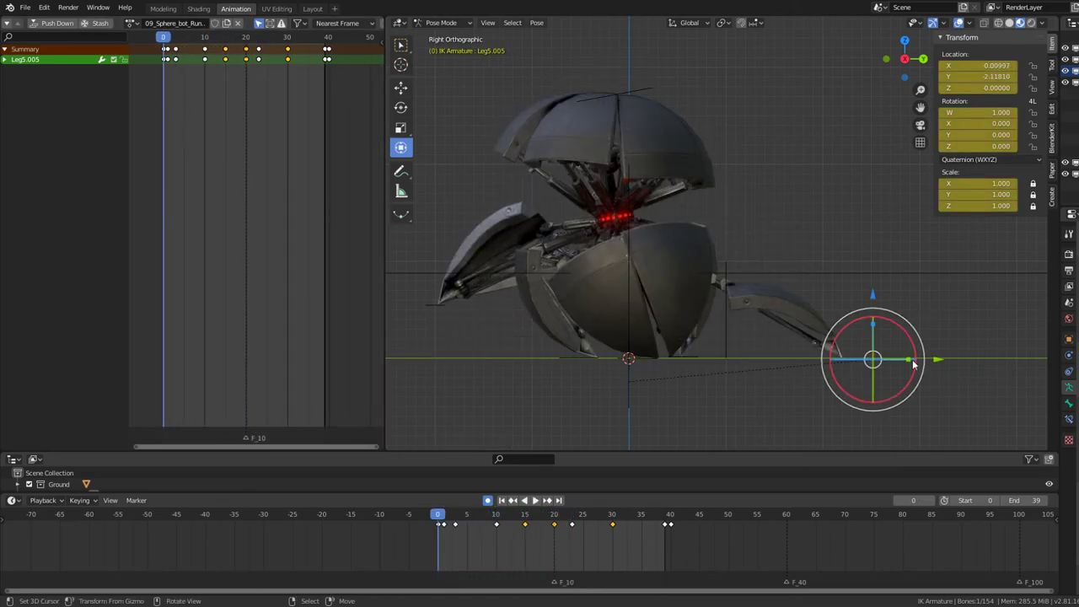
left_click_drag(235, 65, 246, 72)
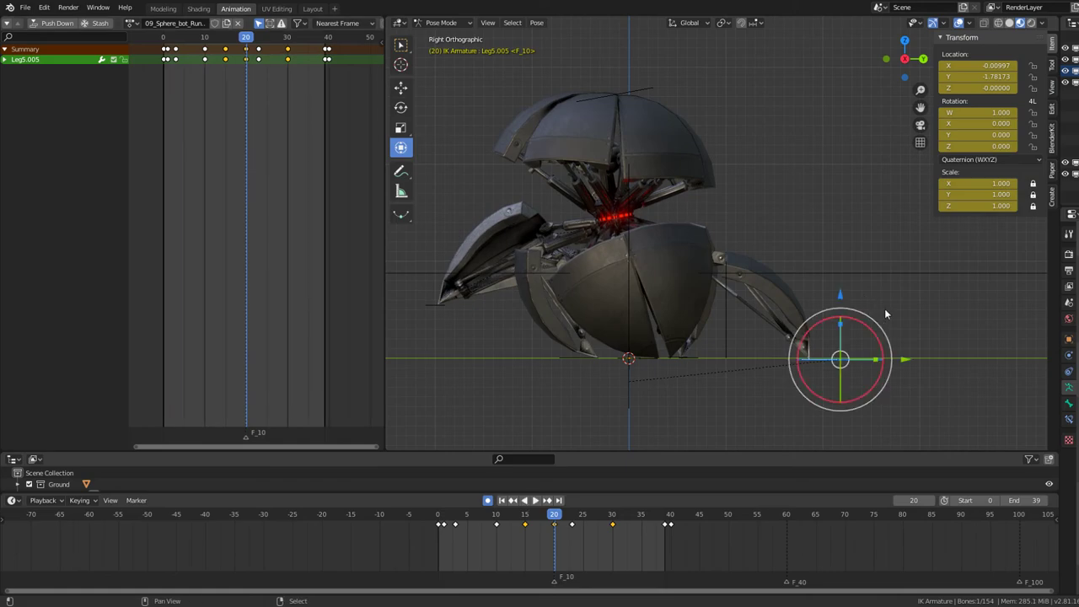
key("shift+s")
left_click(930, 320)
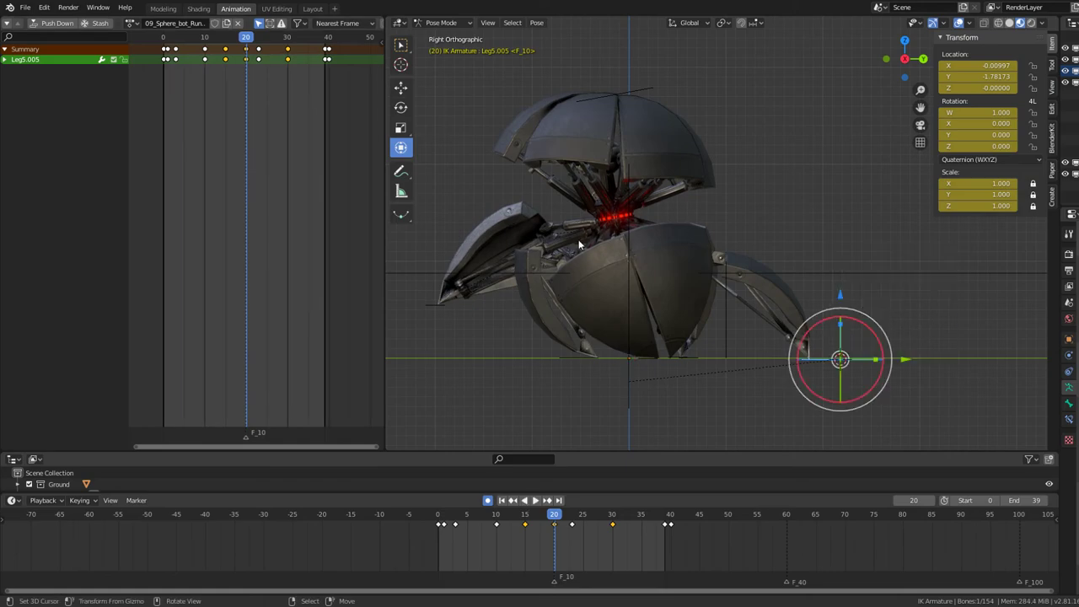
key("shift+ctrl+space")
key("space")
key("shift+s")
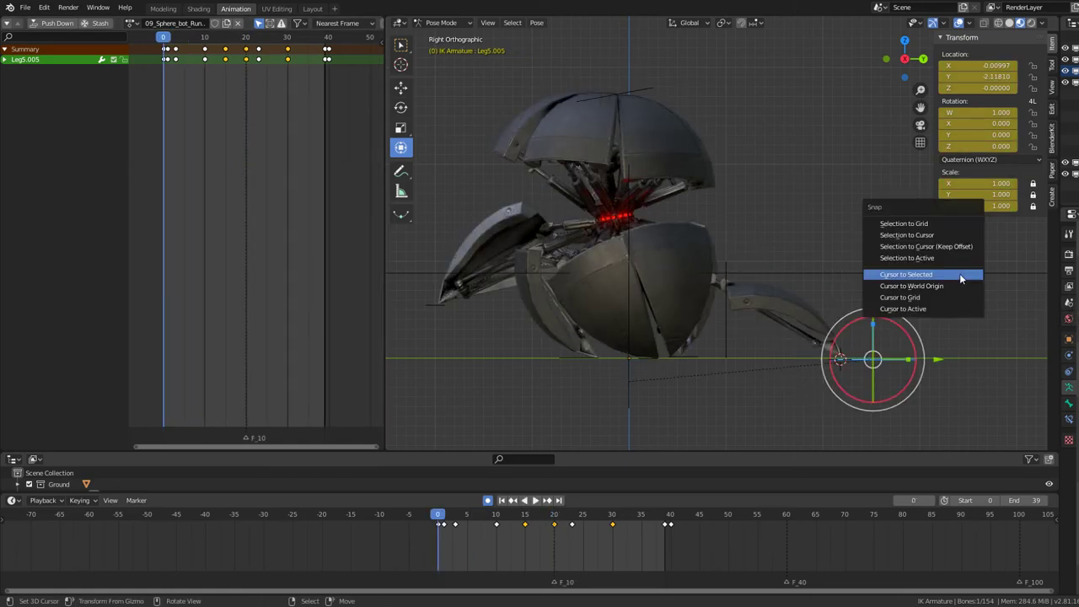
left_click(961, 275)
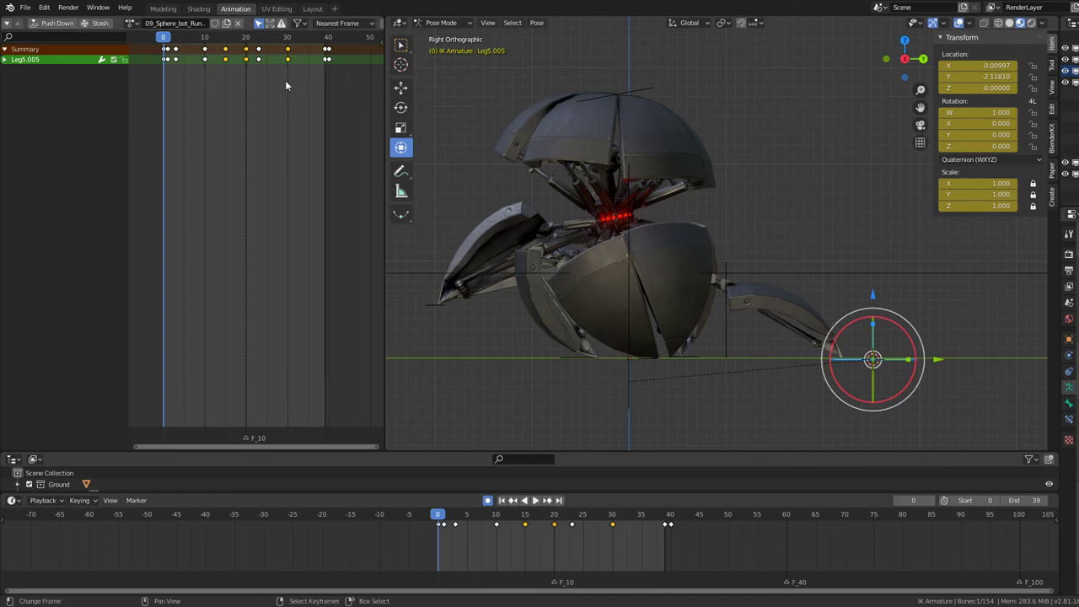
Step: Put the cursor on the frame-20 foot, then snap Leg5.005 onto it at frame 0
left_click_drag(251, 92, 246, 93)
key("shift+s")
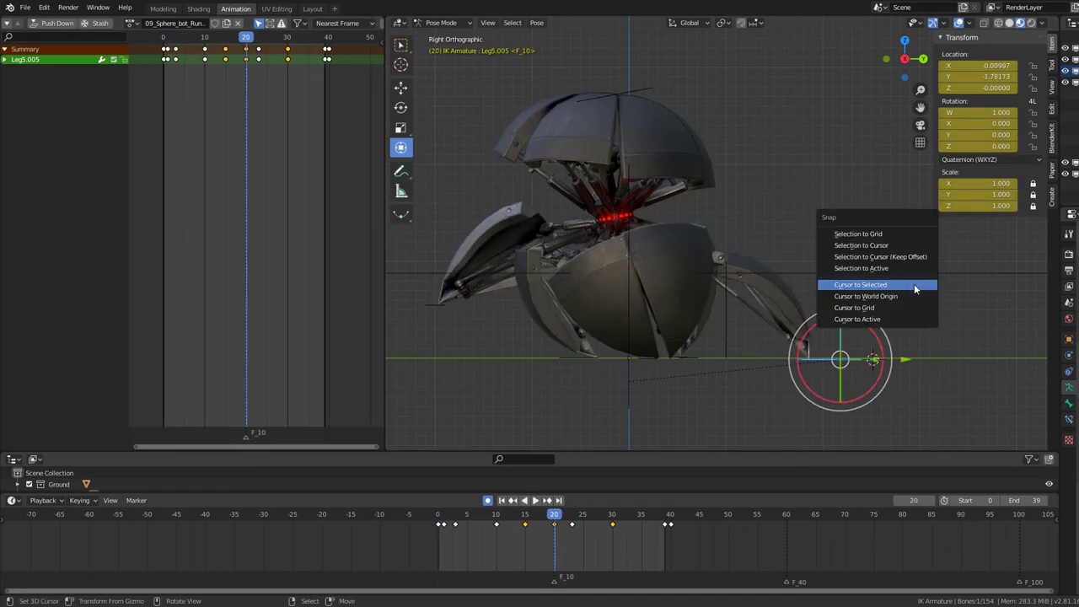
left_click(914, 285)
key("shift+Left")
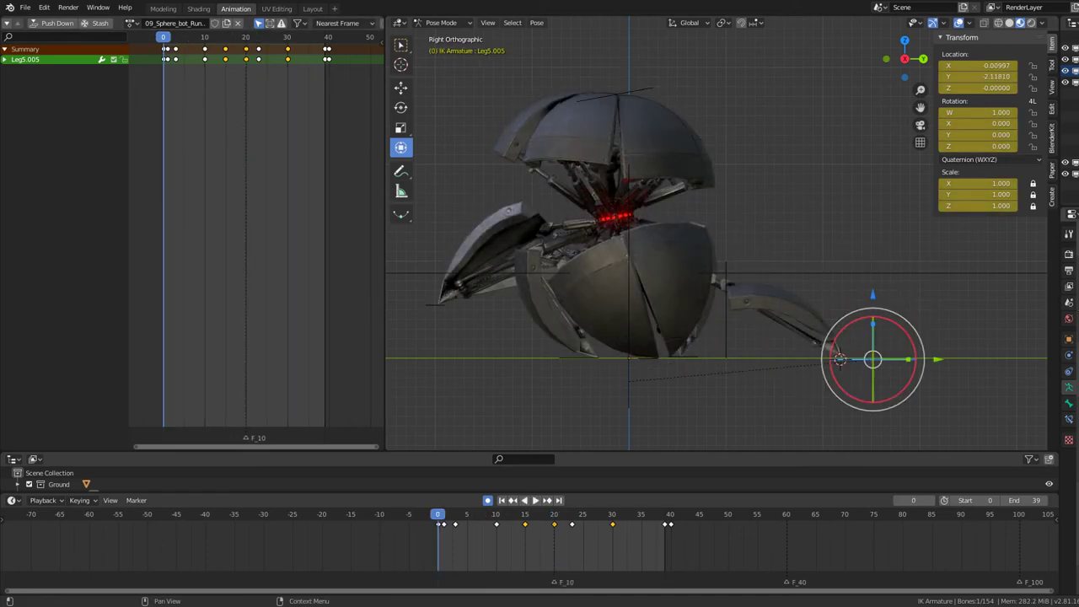
key("shift+s")
left_click(958, 254)
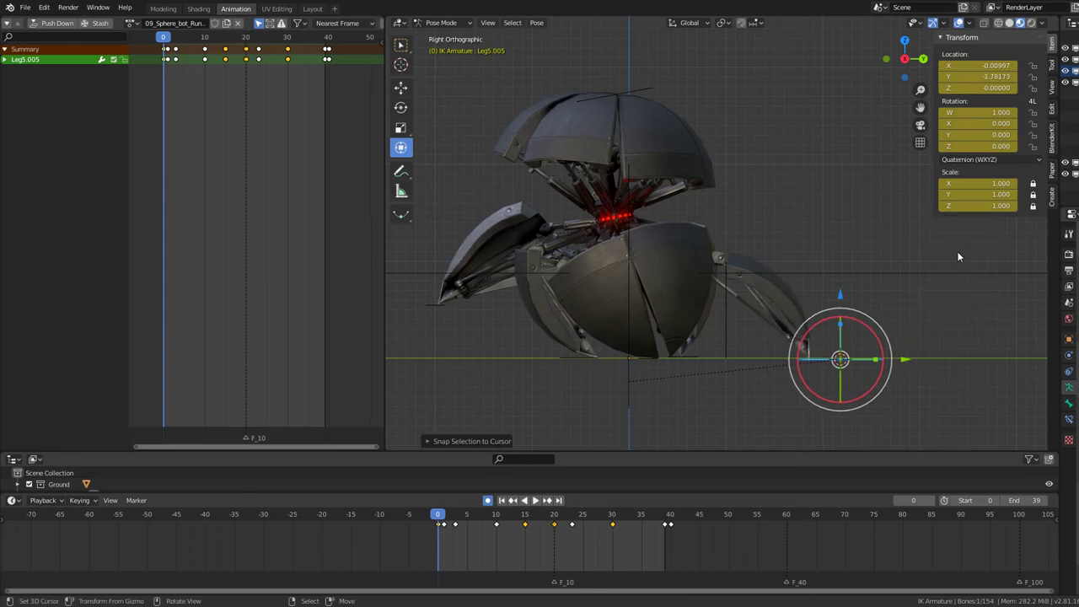
left_click(906, 361)
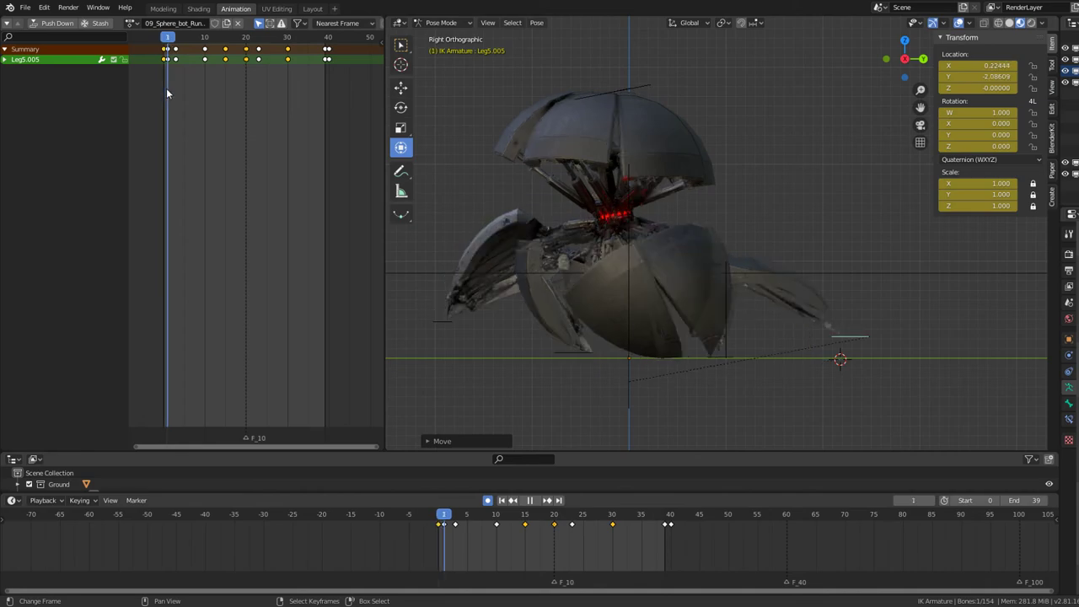
key("space")
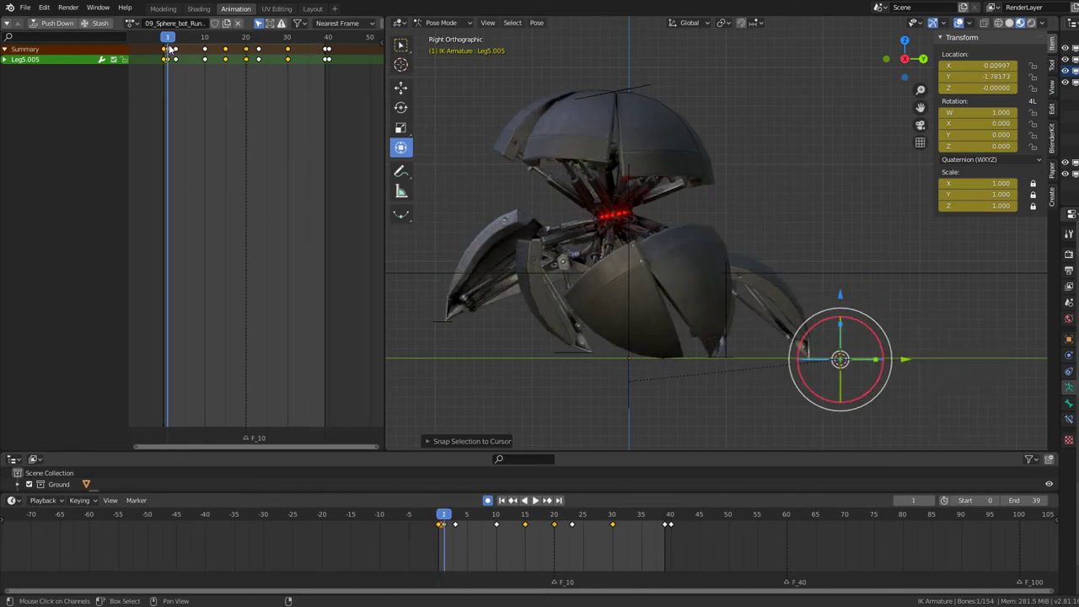
middle_click_drag(168, 49, 252, 139)
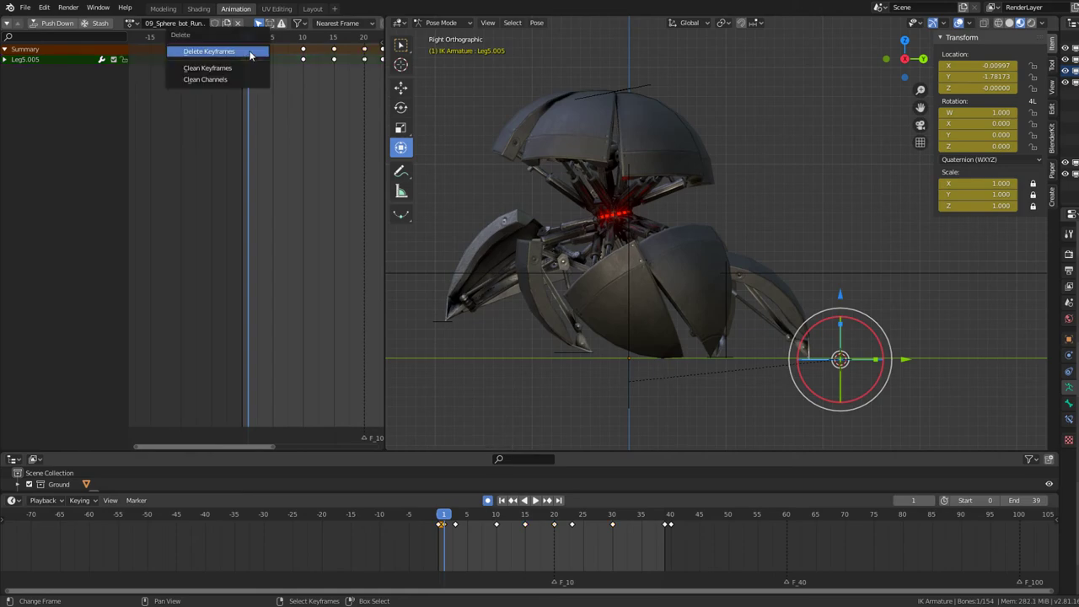
Step: Delete the stray keyframes and replay the run cycle with all keys in view
left_click(251, 55)
key("space")
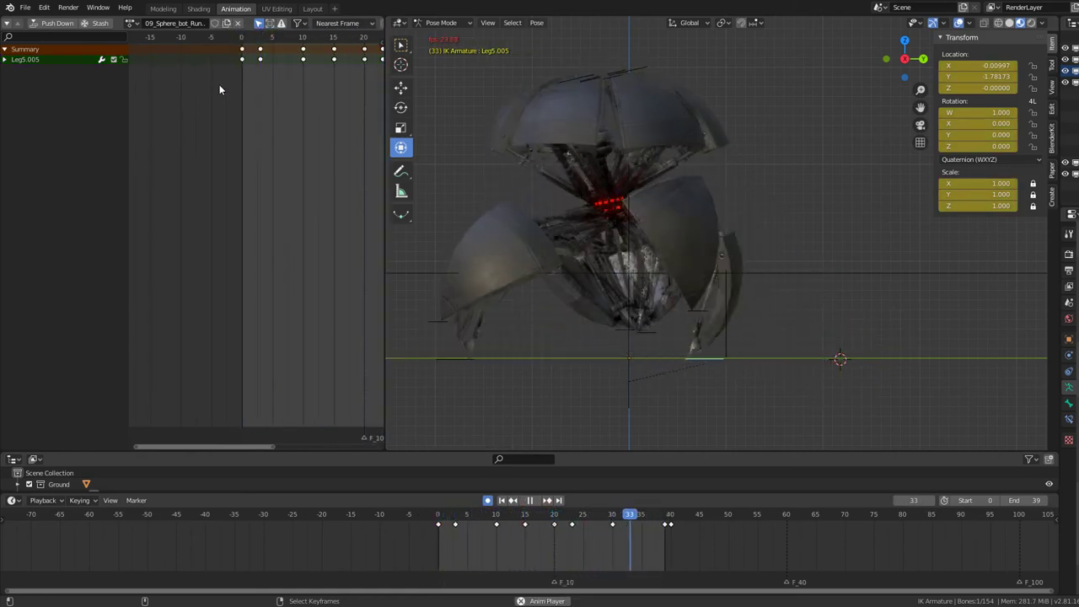
key("Home")
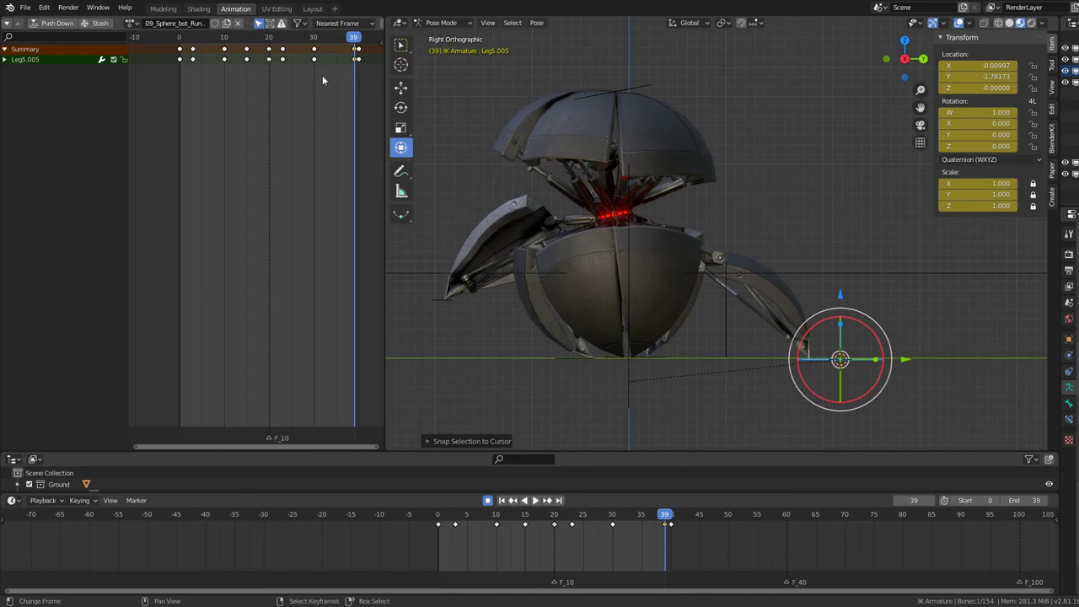
key("space")
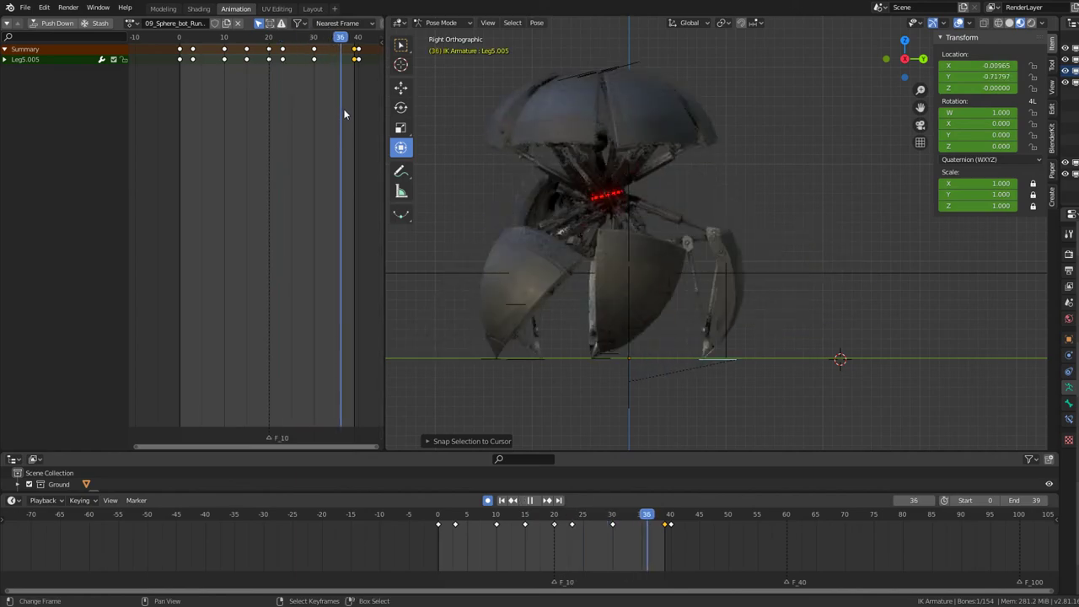
key("space")
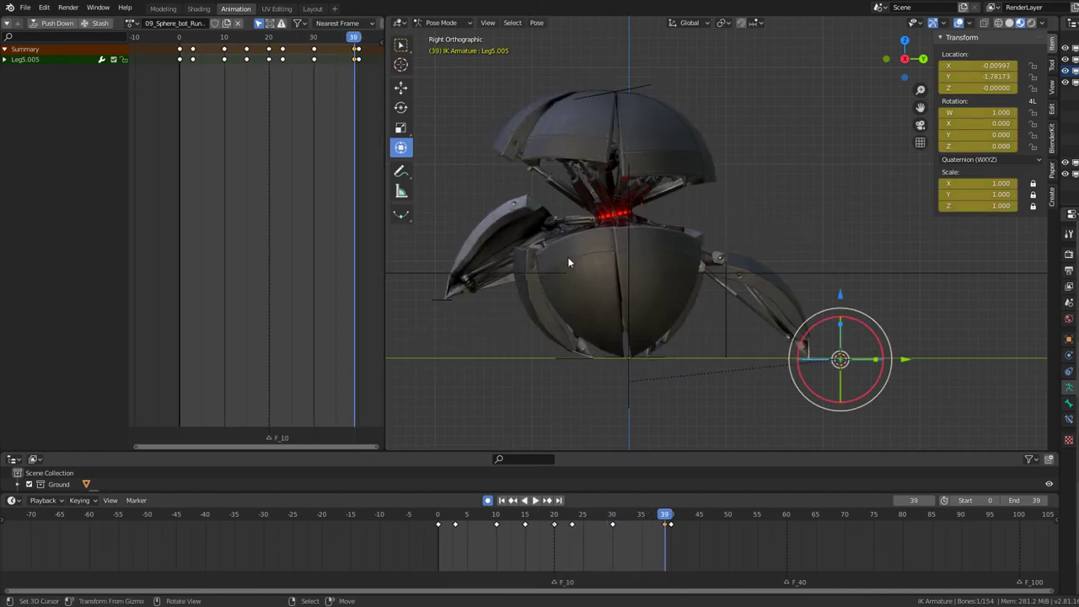
key("space")
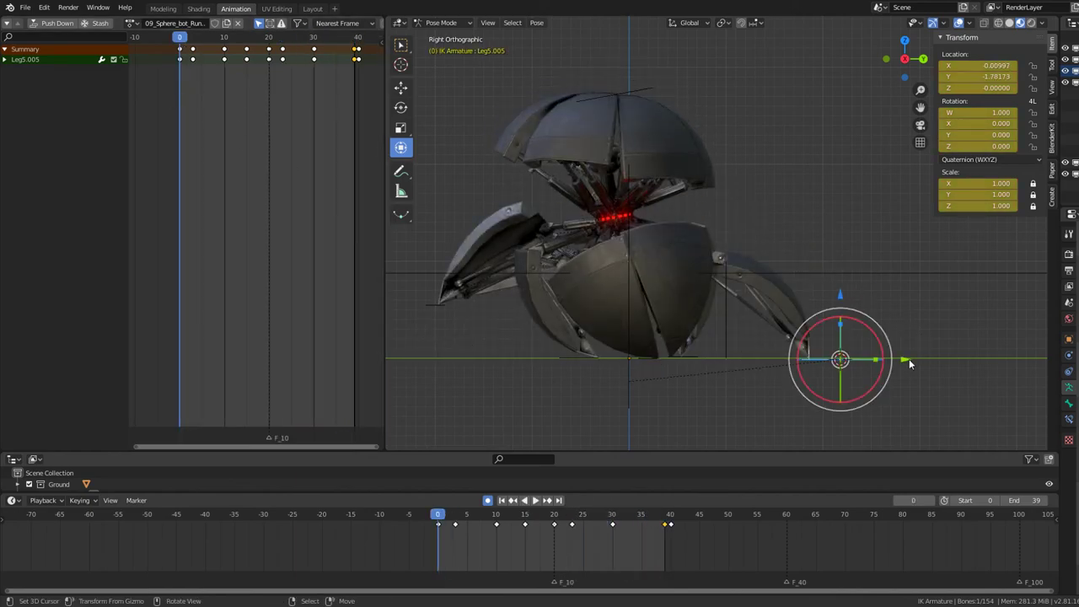
Step: Snap the Leg5.005 target to the 3D cursor at frames 39 and 20, then replay
left_click(920, 358)
key("shift+s")
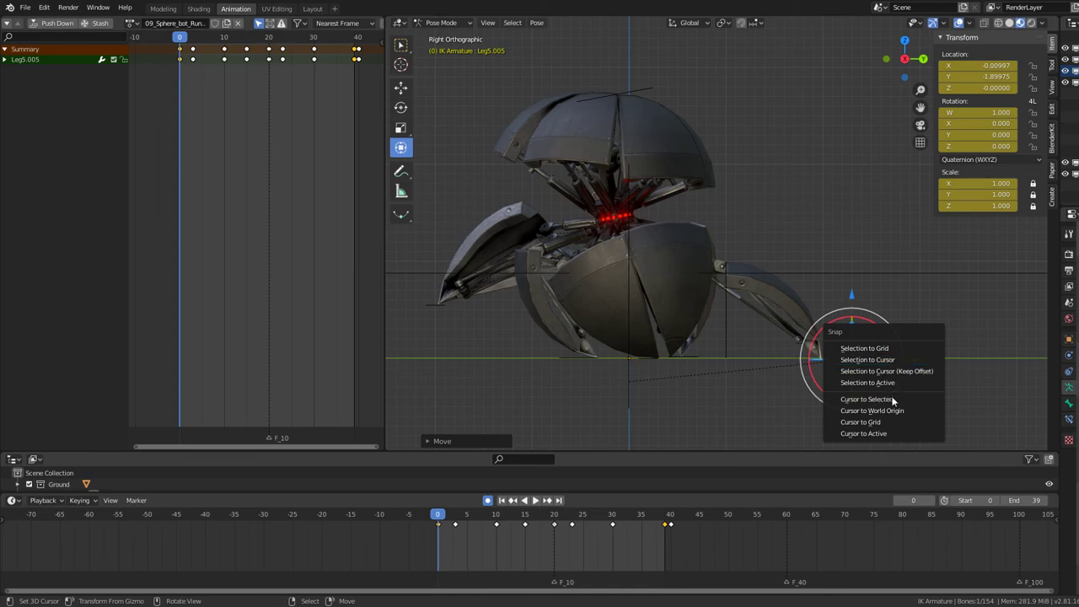
key("shift+ctrl+space")
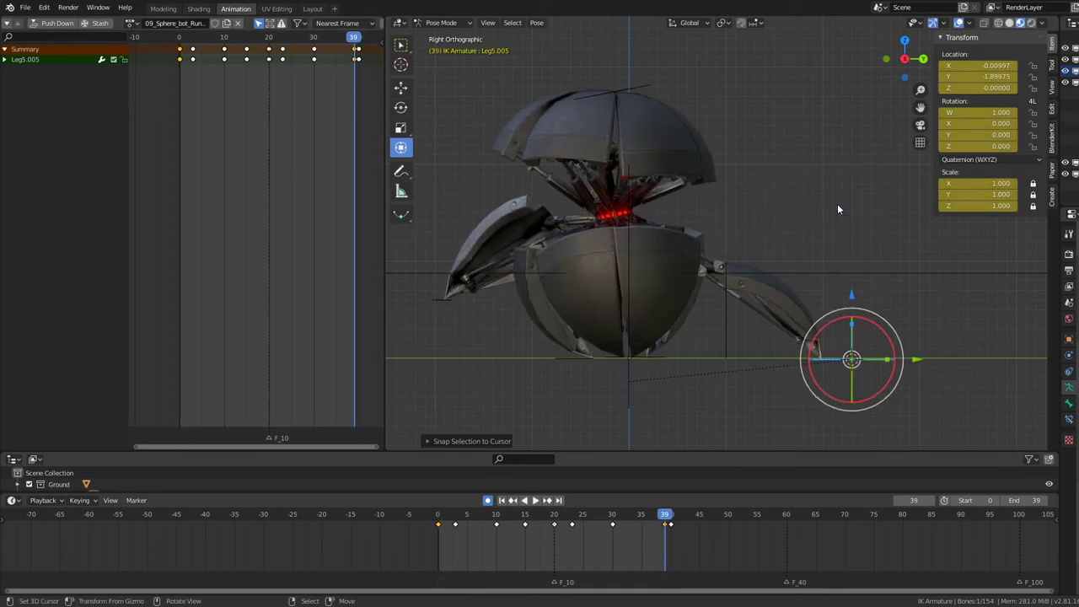
left_click(270, 82)
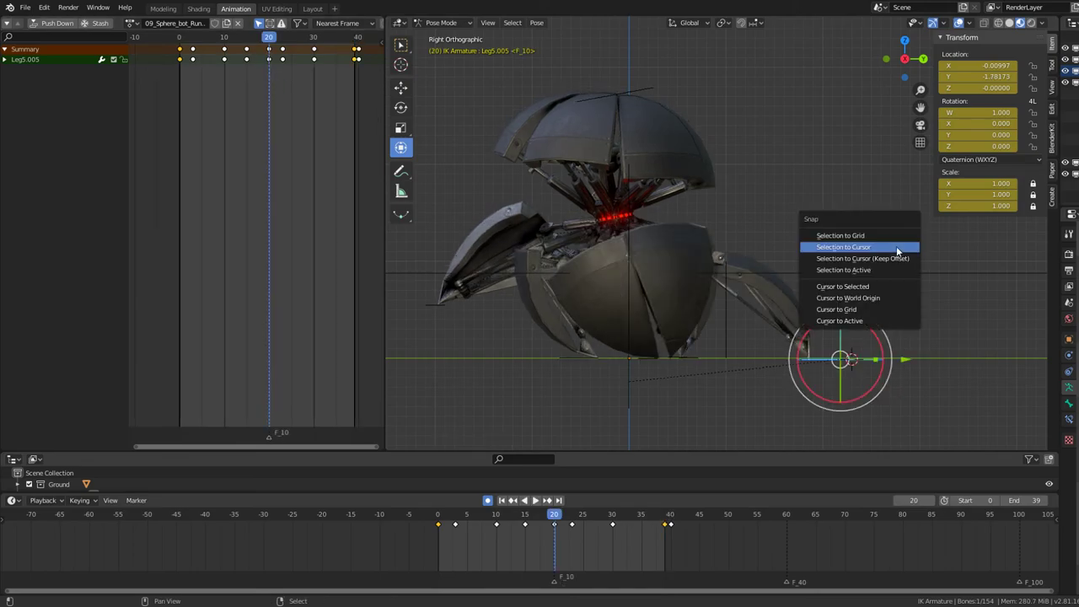
left_click(896, 247)
key("shift+ctrl+space")
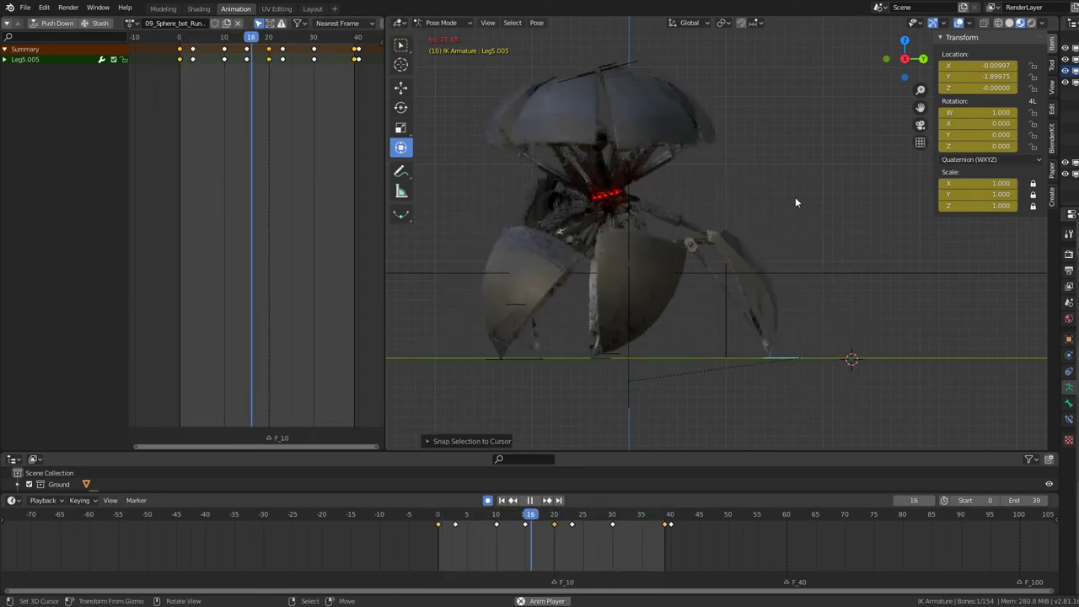
Step: Orbit to an angled view of the floor and return the armature to Object Mode
mouse_move(803, 207)
middle_mouse_down()
mouse_move(627, 223)
mouse_move(530, 207)
mouse_move(750, 268)
mouse_move(755, 242)
mouse_move(623, 246)
mouse_move(650, 223)
middle_mouse_up()
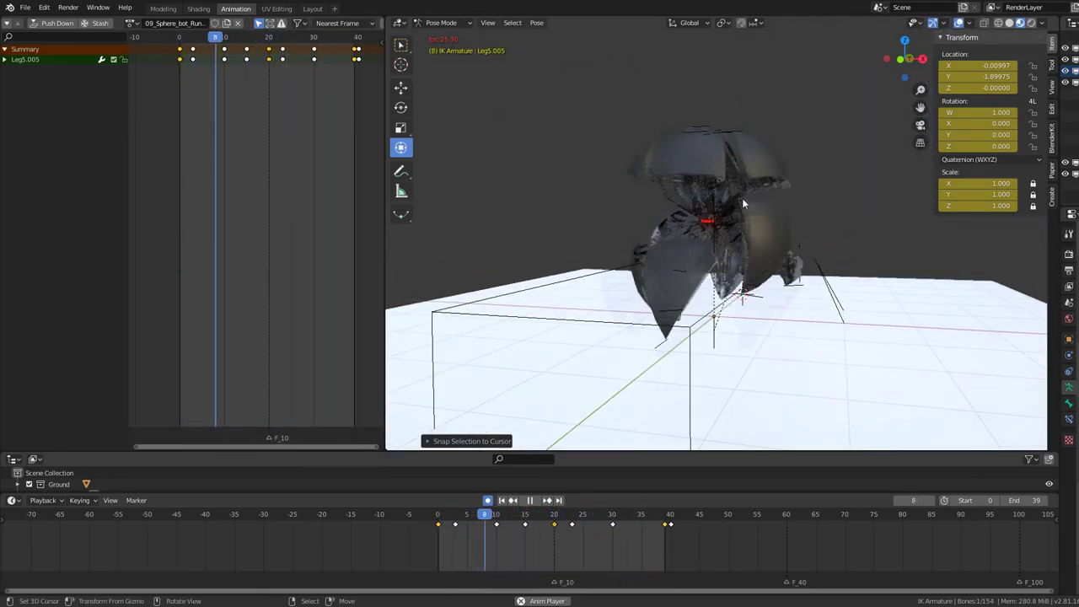
mouse_move(742, 198)
middle_mouse_down()
mouse_move(755, 199)
mouse_move(712, 187)
mouse_move(941, 25)
middle_mouse_up()
left_click(441, 23)
left_click(456, 34)
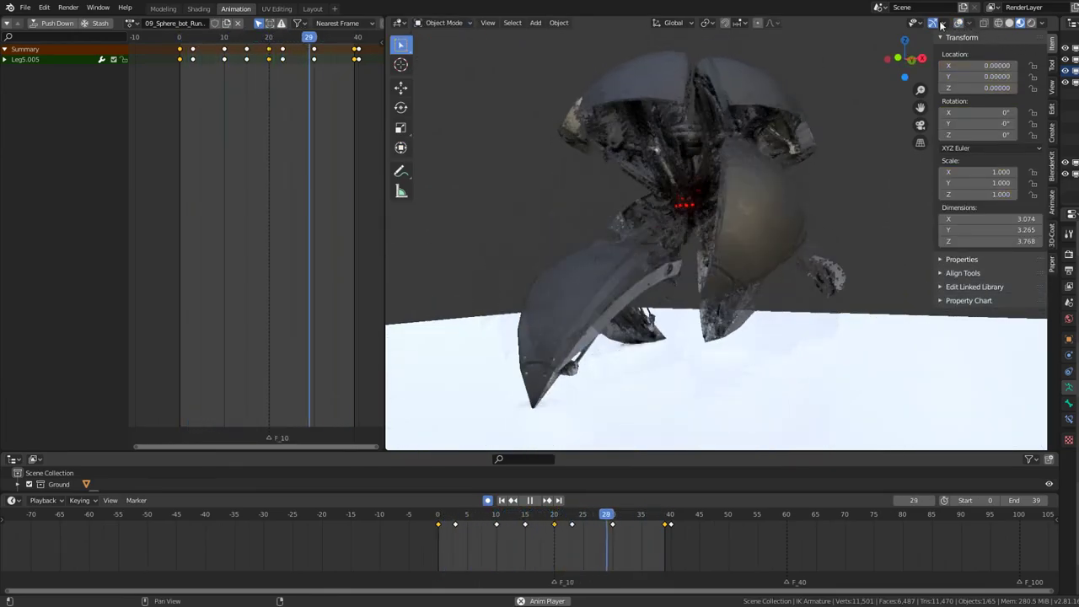
Step: Compare Solid and Material Preview shading while orbiting around the running robot
left_click(1010, 23)
mouse_move(685, 141)
middle_mouse_down()
mouse_move(460, 166)
mouse_move(987, 156)
mouse_move(821, 154)
mouse_move(811, 166)
mouse_move(852, 200)
middle_mouse_up()
middle_click_drag(901, 116, 1008, 46)
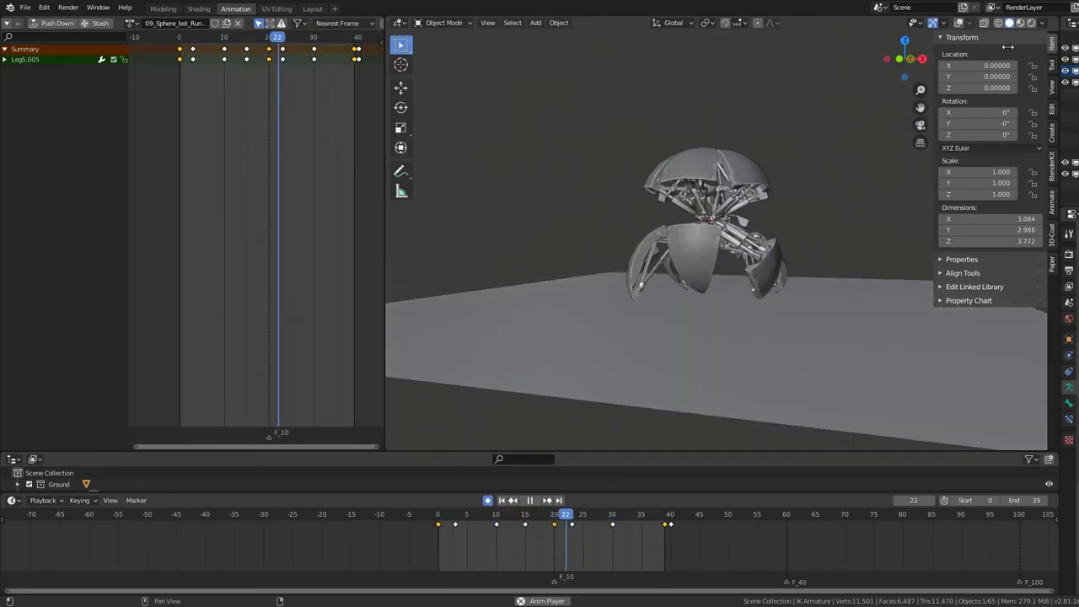
left_click(1021, 23)
mouse_move(697, 180)
middle_mouse_down()
mouse_move(600, 186)
mouse_move(709, 193)
middle_mouse_up()
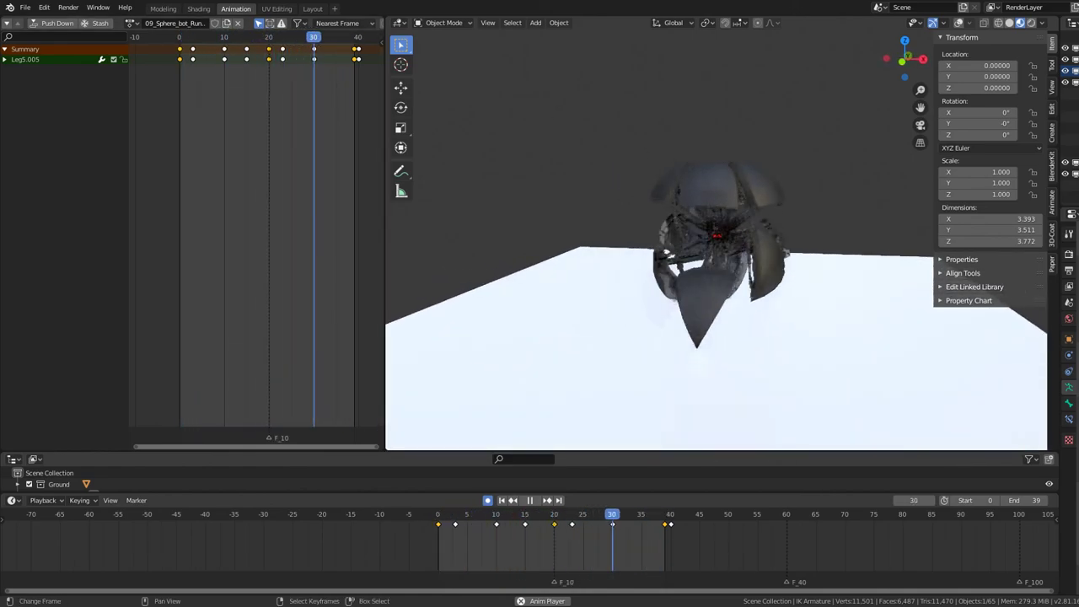
middle_click_drag(606, 258, 639, 275)
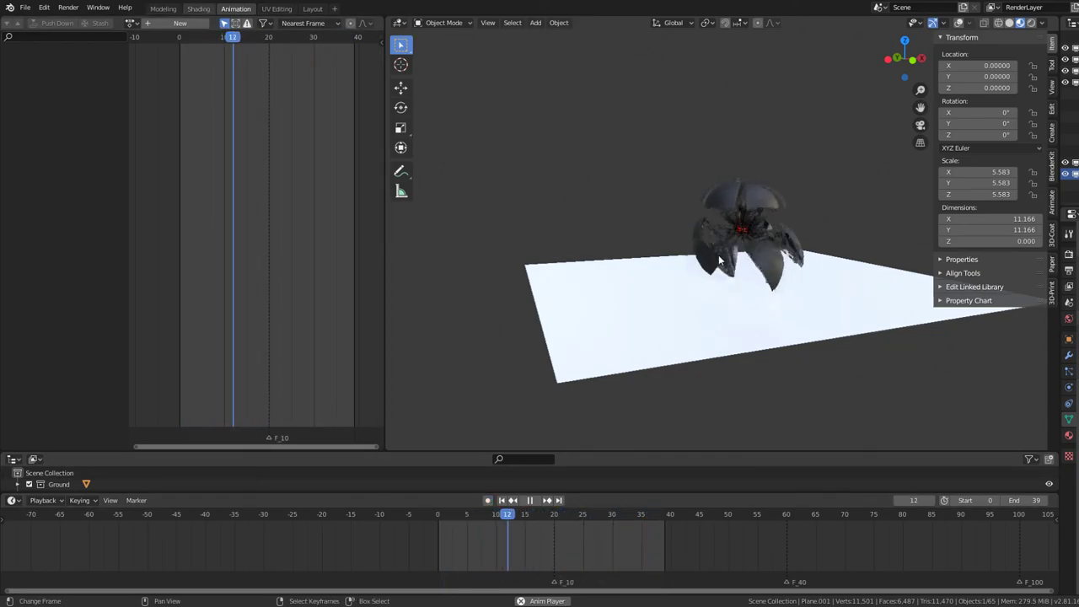
Step: In the Shading workspace with Material Preview, darken the ground's Base Color to near black
key("ctrl+Page_Up")
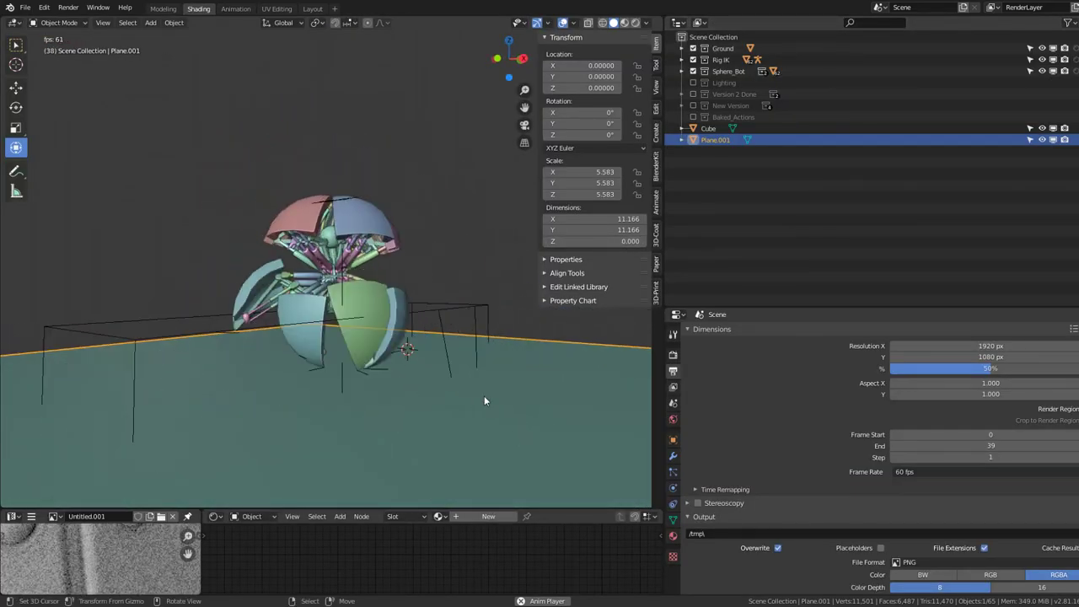
middle_click_drag(501, 385, 408, 421)
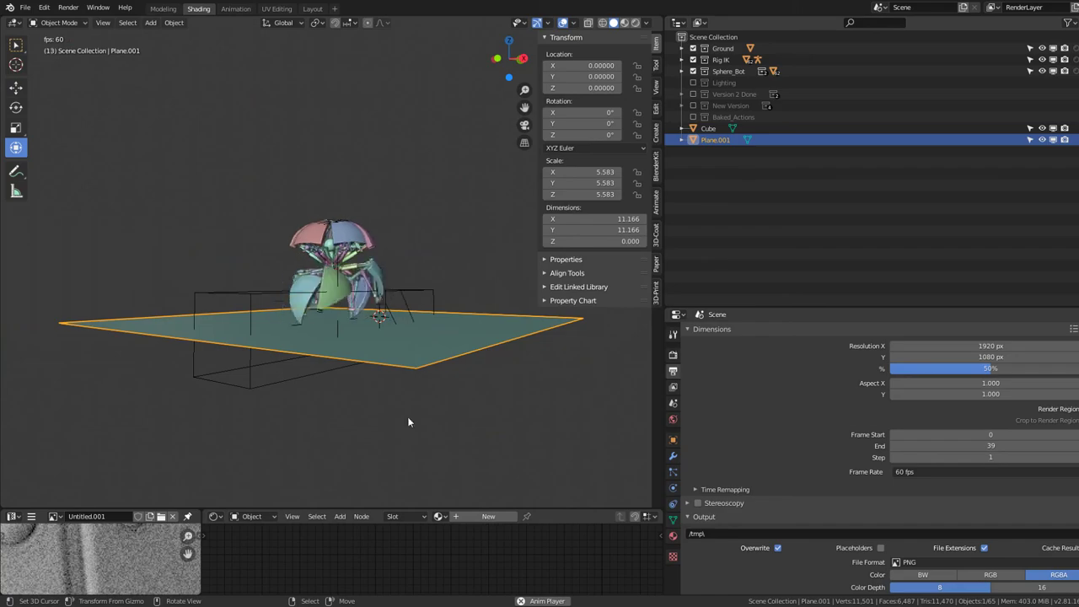
left_click(625, 23)
middle_click_drag(368, 237, 407, 245)
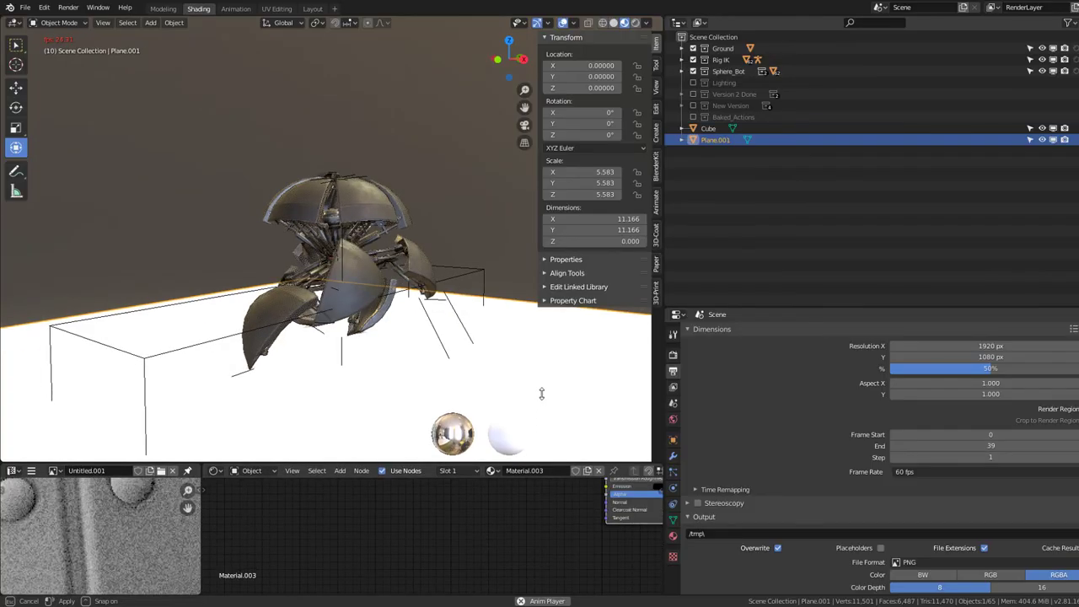
middle_click_drag(361, 552, 372, 430)
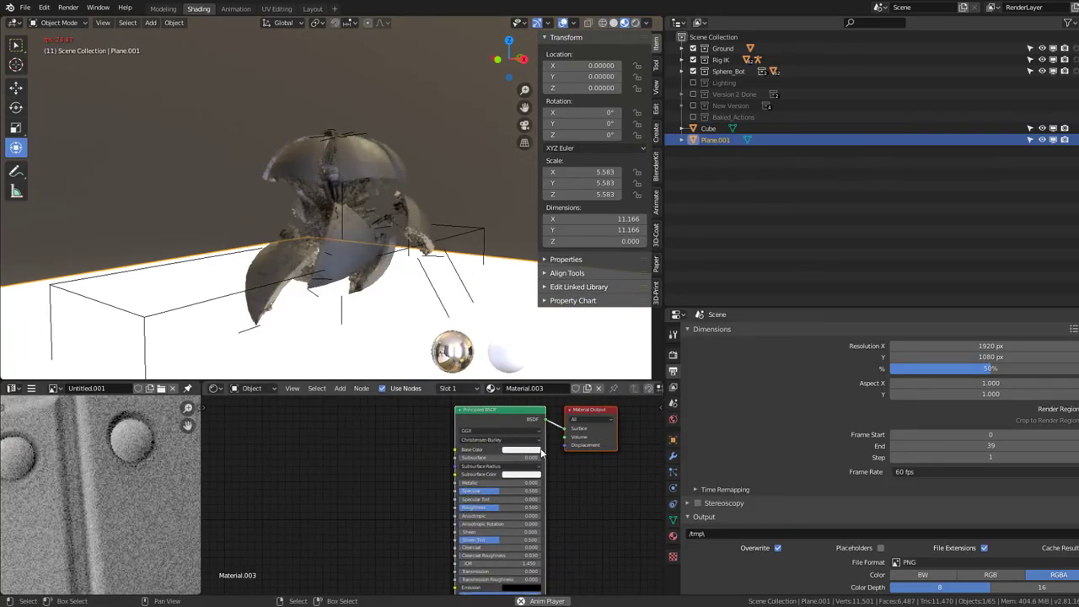
left_click_drag(567, 353, 567, 393)
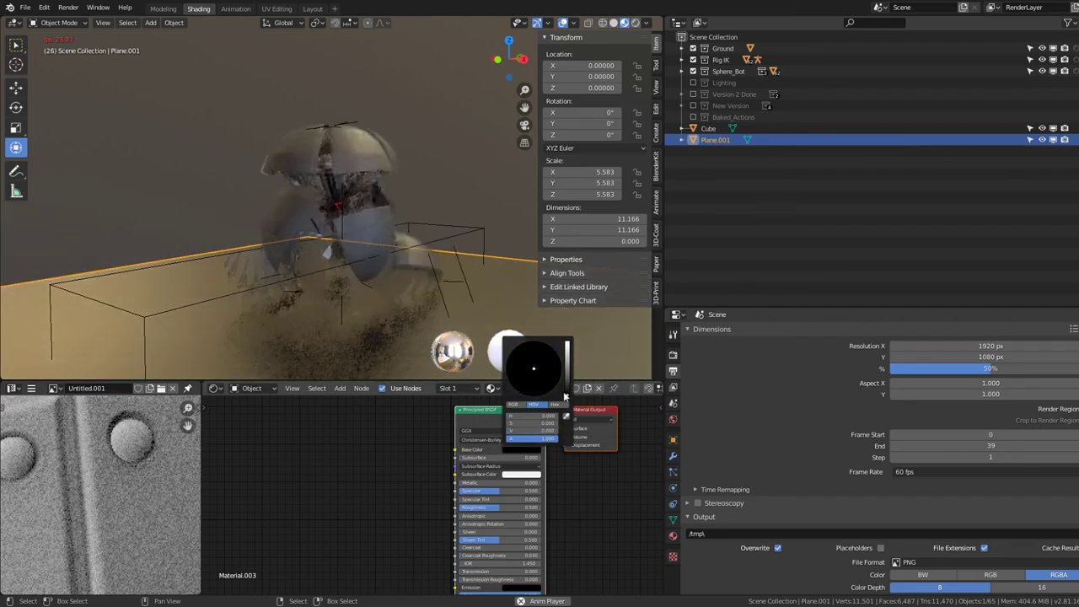
Step: Play the run cycle from a low front view, then switch to Solid shading
middle_click_drag(418, 220, 425, 160)
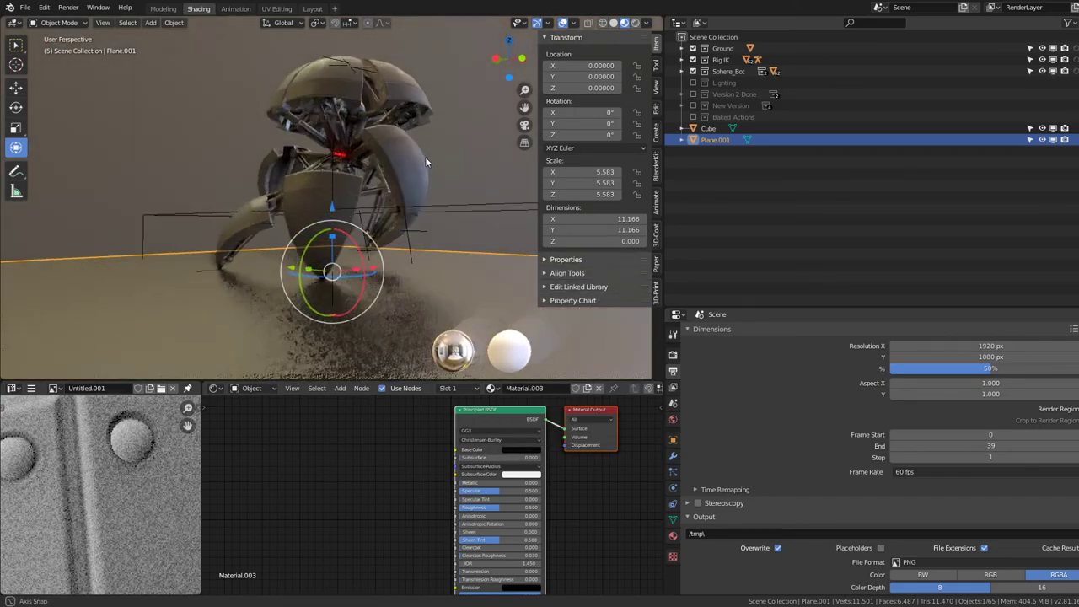
scroll(425, 153, "up", 3)
scroll(426, 152, "up", 4)
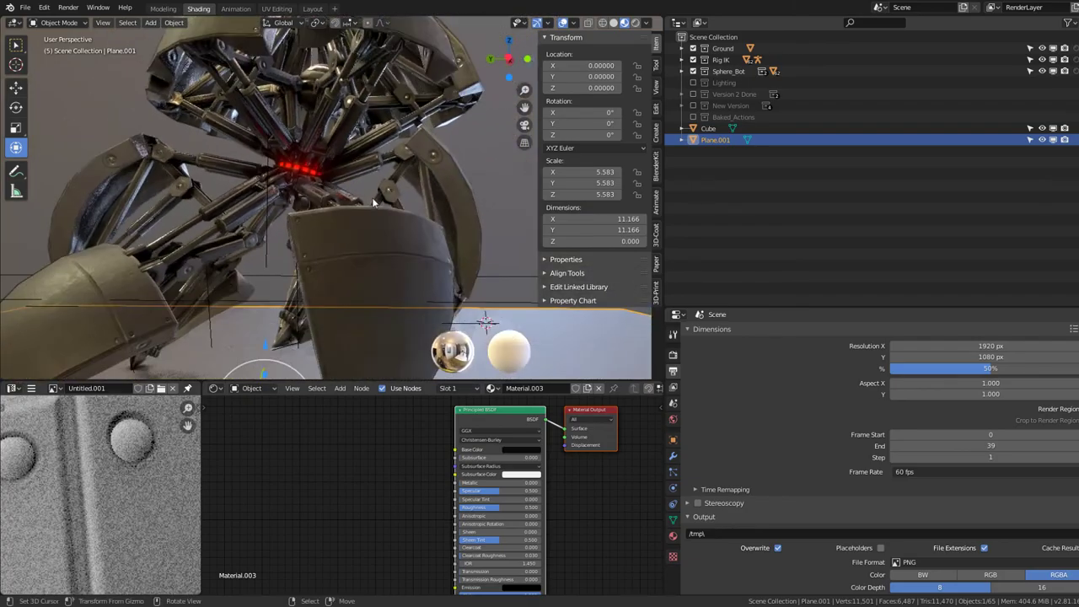
key("space")
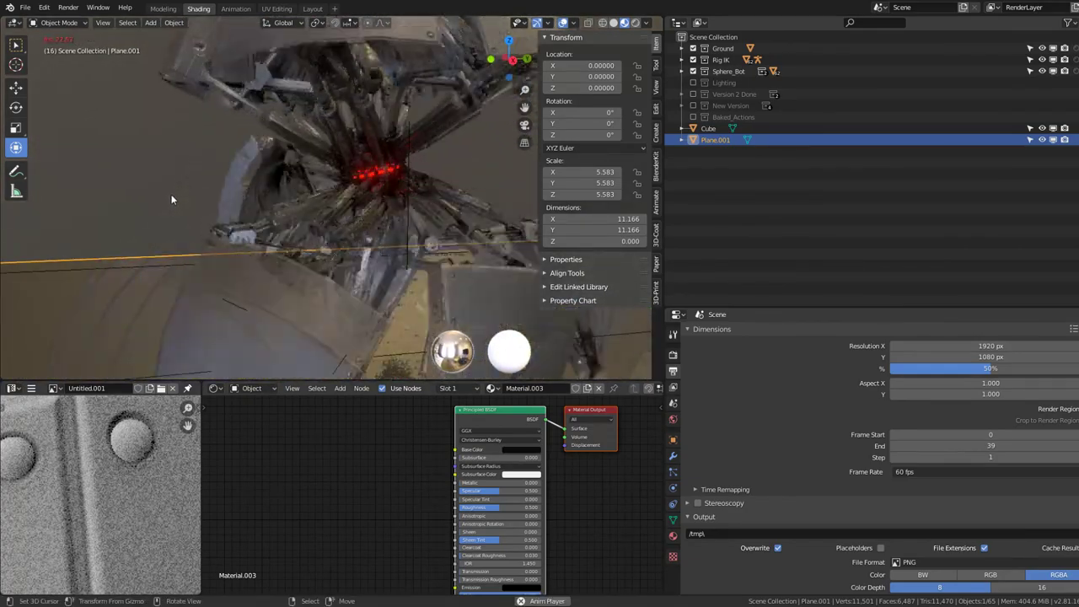
mouse_move(171, 199)
middle_mouse_down()
mouse_move(228, 122)
mouse_move(351, 140)
mouse_move(403, 131)
middle_mouse_up()
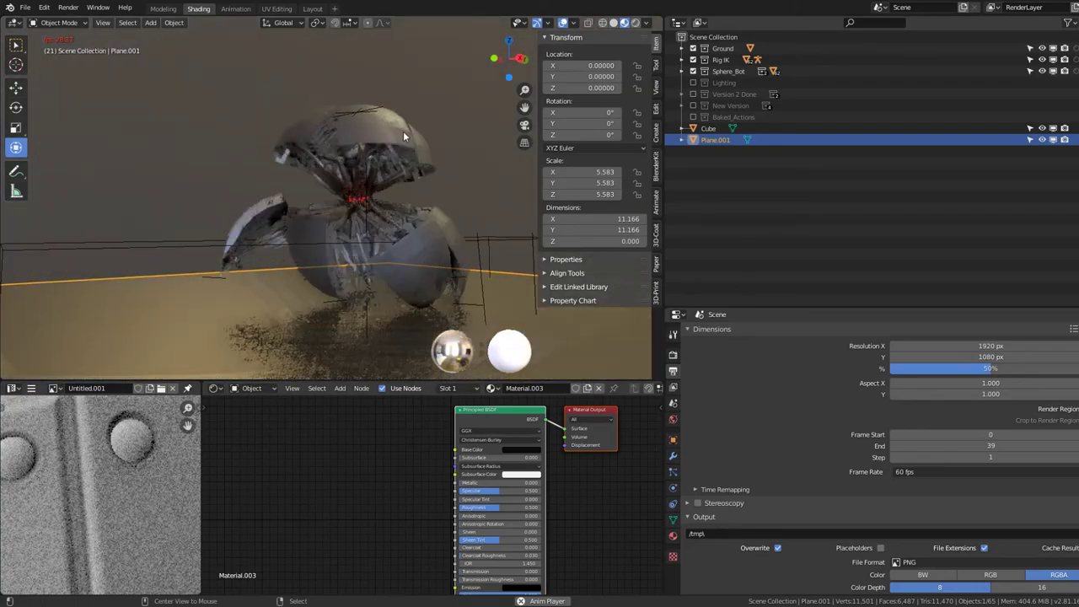
left_click(618, 23)
mouse_move(506, 118)
middle_mouse_down()
mouse_move(342, 126)
mouse_move(328, 147)
middle_mouse_up()
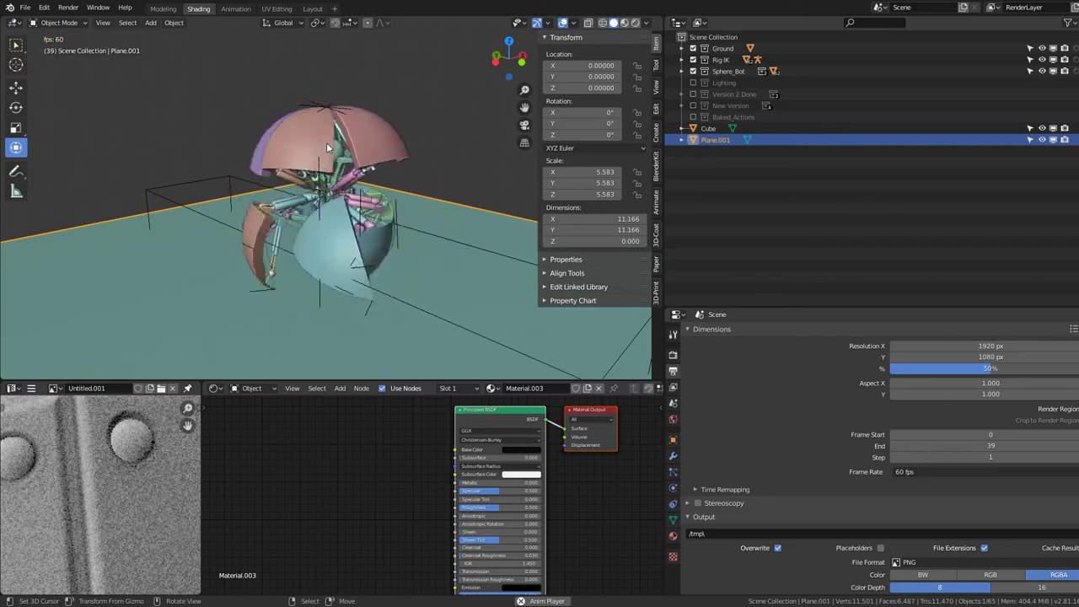